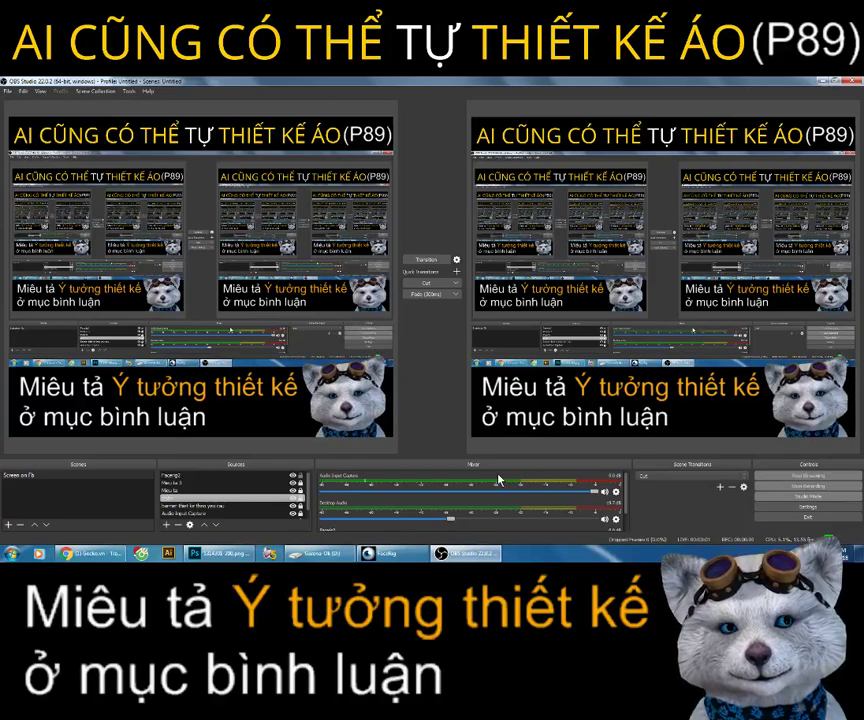
# Step: Go live with 'Phát trực tiếp' in Facebook Live Producer, then return to Photoshop's Iron Man design
pyautogui.hotkey('alt', 'Tab')
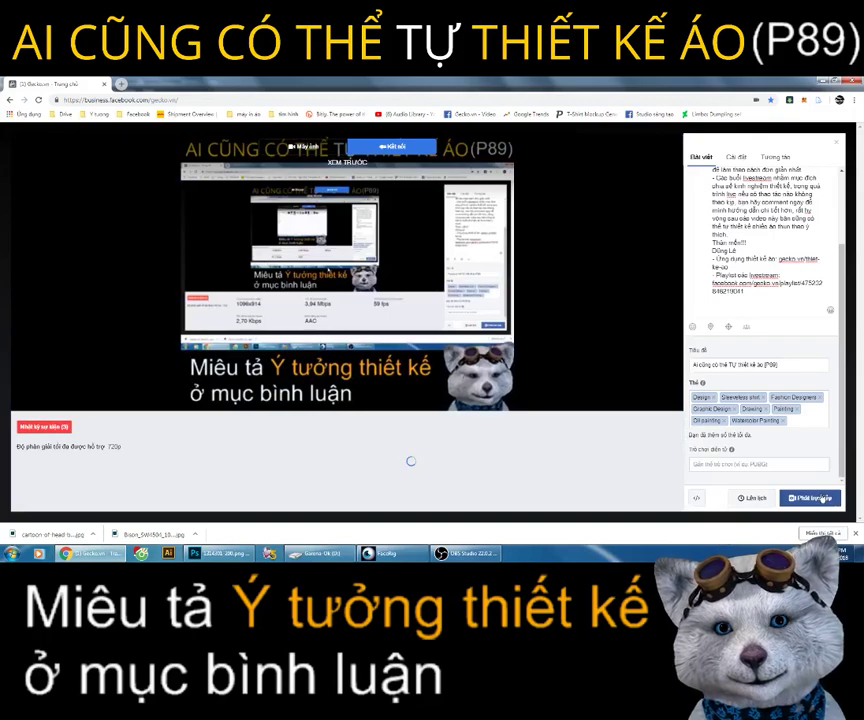
pyautogui.click(336, 556)
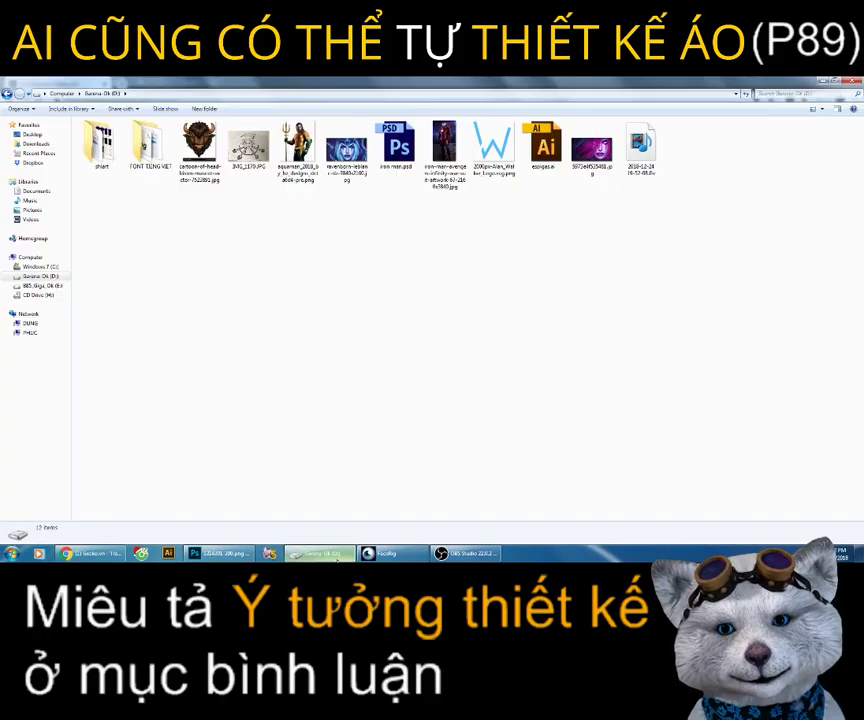
pyautogui.click(321, 556)
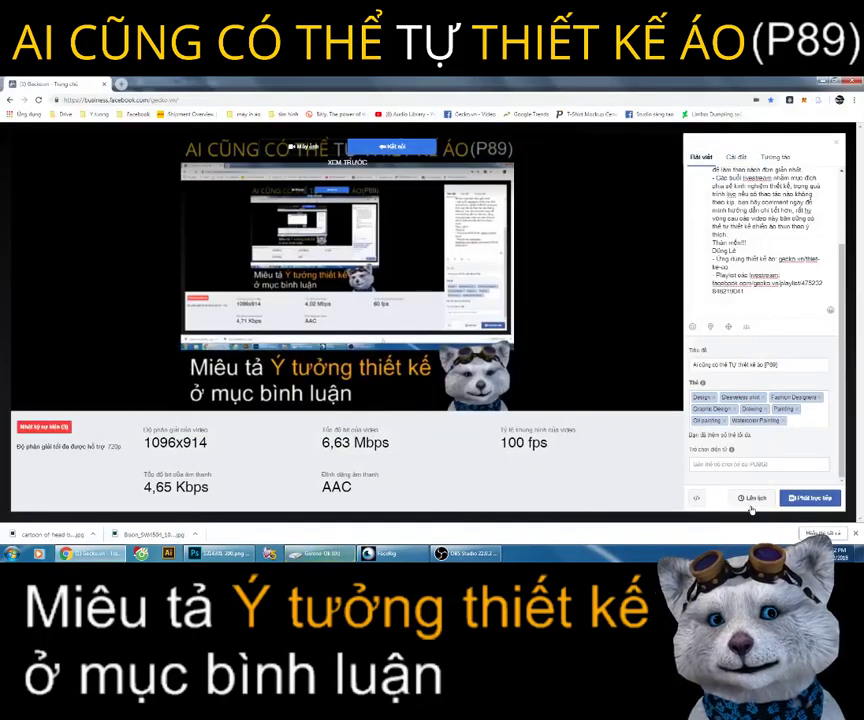
pyautogui.click(812, 499)
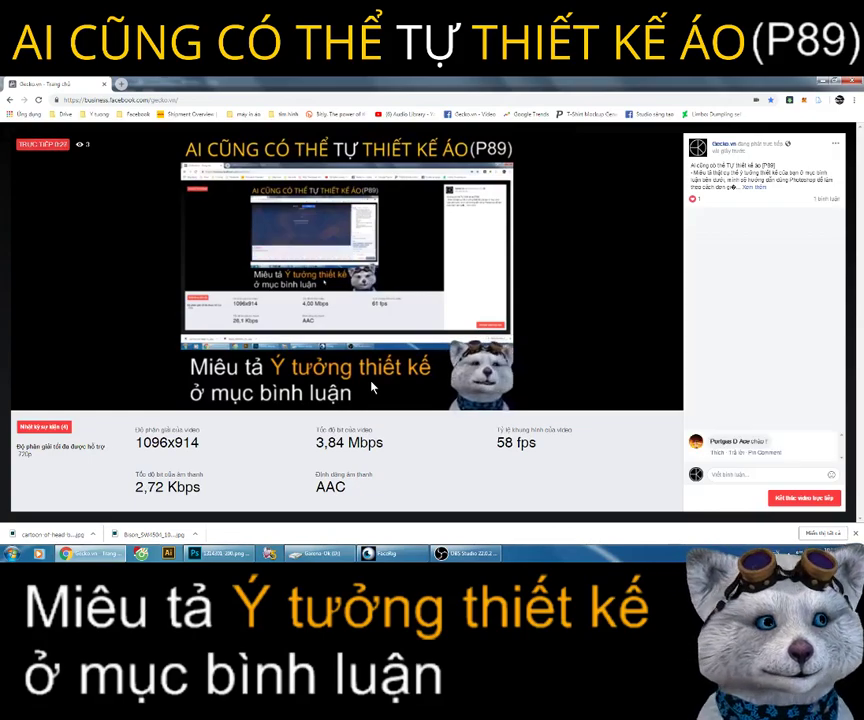
pyautogui.hotkey('alt', 'Tab')
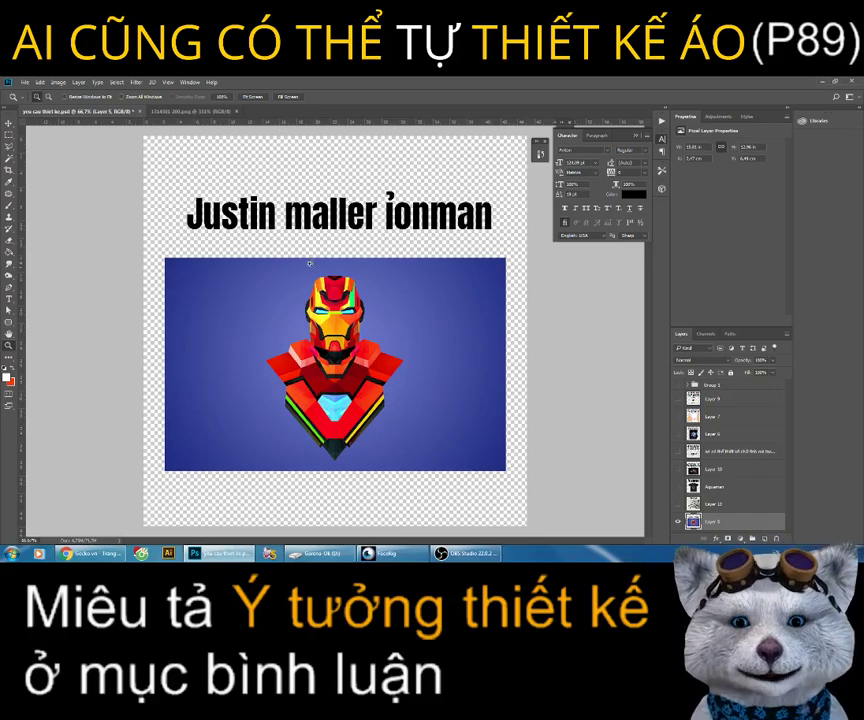
# Step: Check the canvas zoom and File menu, then bring up the New Document dialog with Ctrl+N
pyautogui.scroll(1, 292, 414)
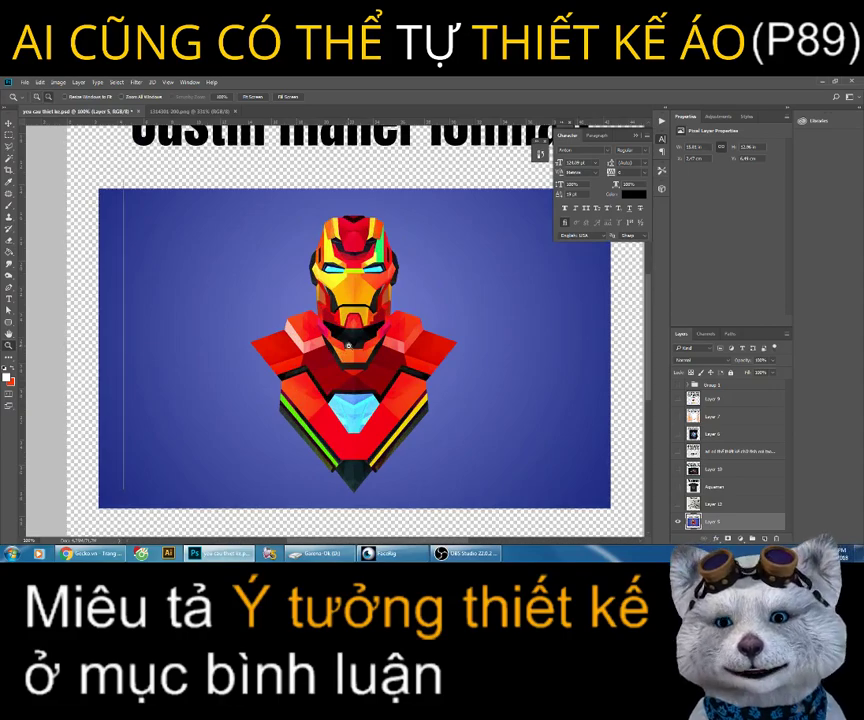
pyautogui.scroll(-1, 349, 344)
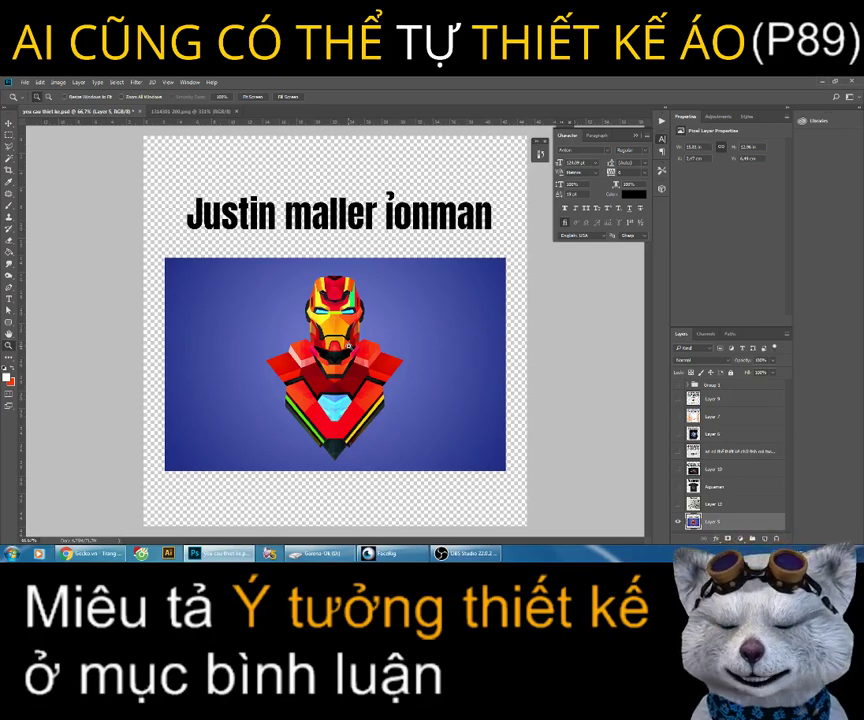
pyautogui.click(24, 82)
pyautogui.press('Escape')
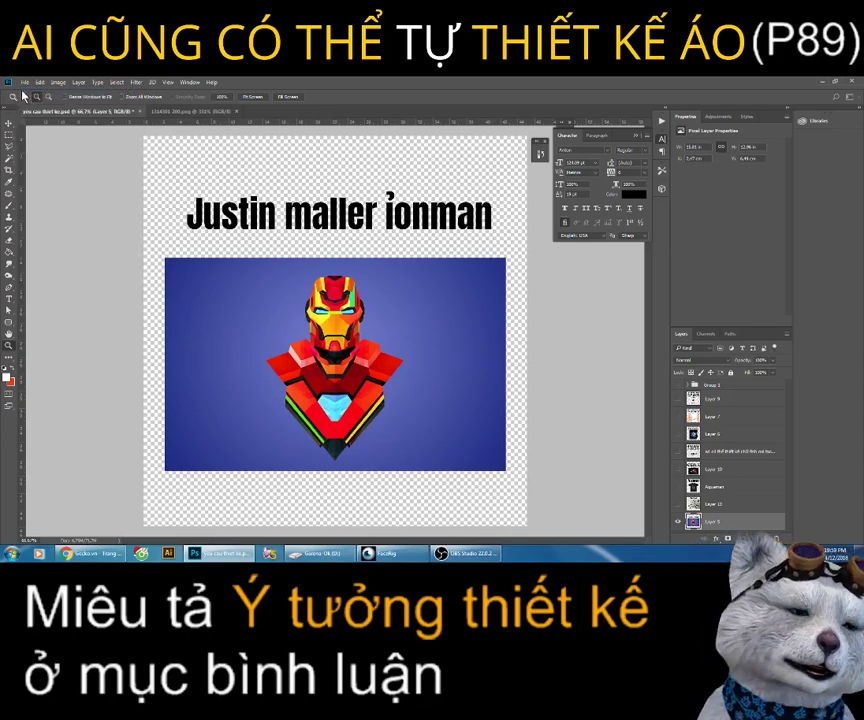
pyautogui.hotkey('ctrl', 'n')
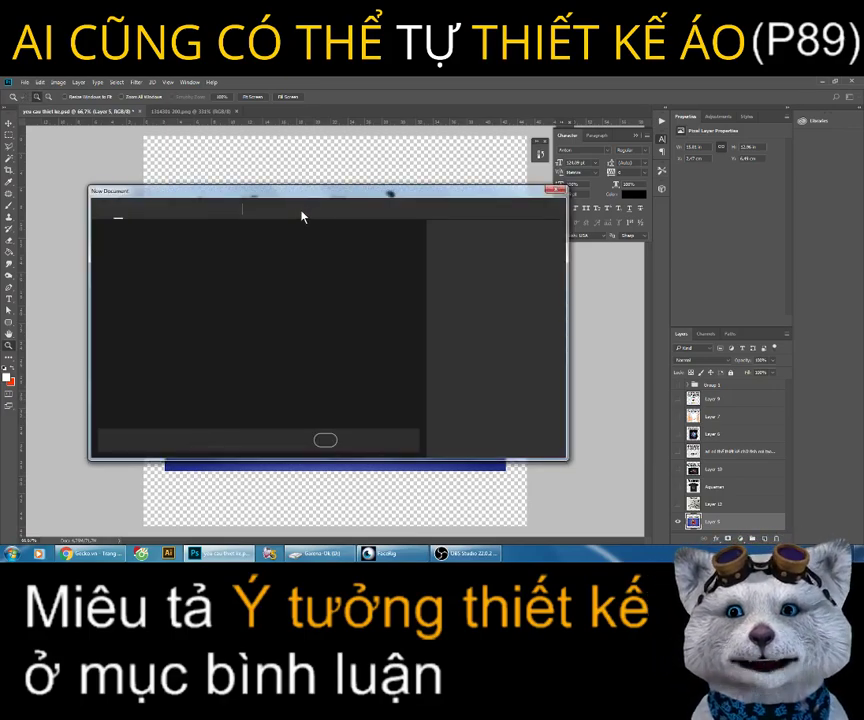
# Step: Create an A3 Print-preset document at 72 pixels/inch with Black background contents
pyautogui.click(301, 213)
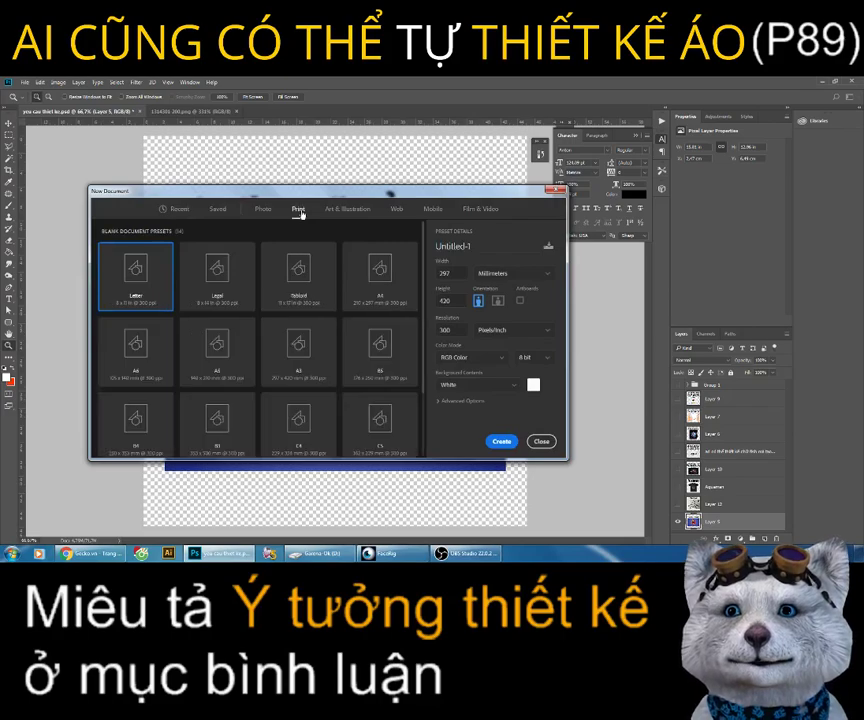
pyautogui.click(306, 356)
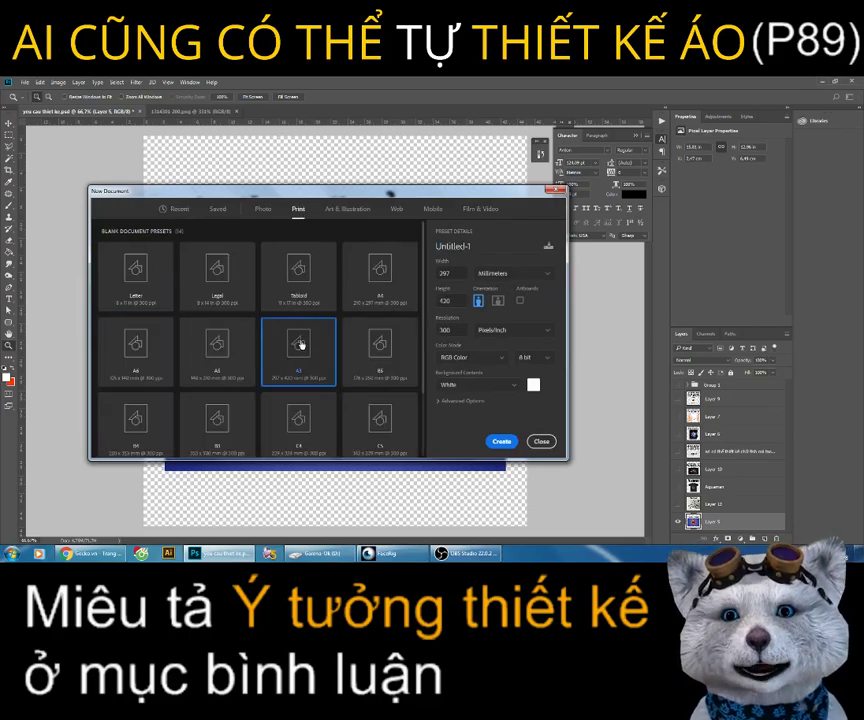
pyautogui.doubleClick(459, 331)
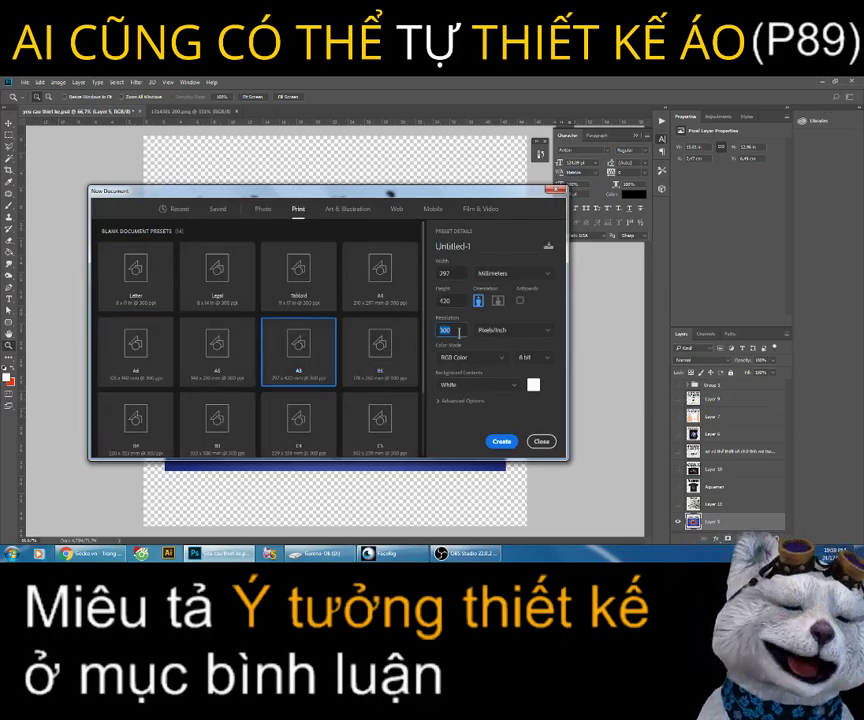
pyautogui.write('72')
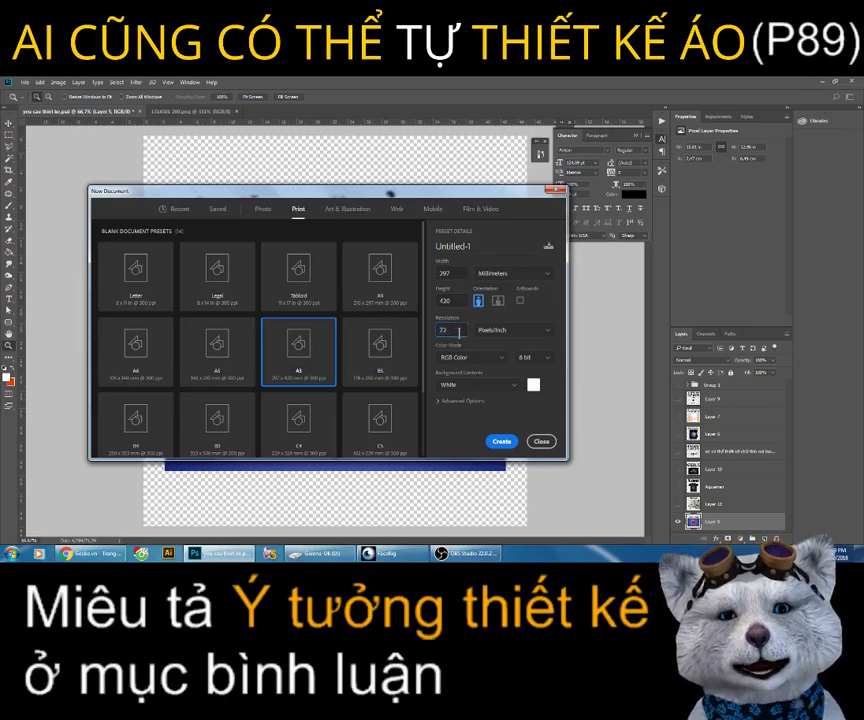
pyautogui.click(469, 385)
pyautogui.click(450, 421)
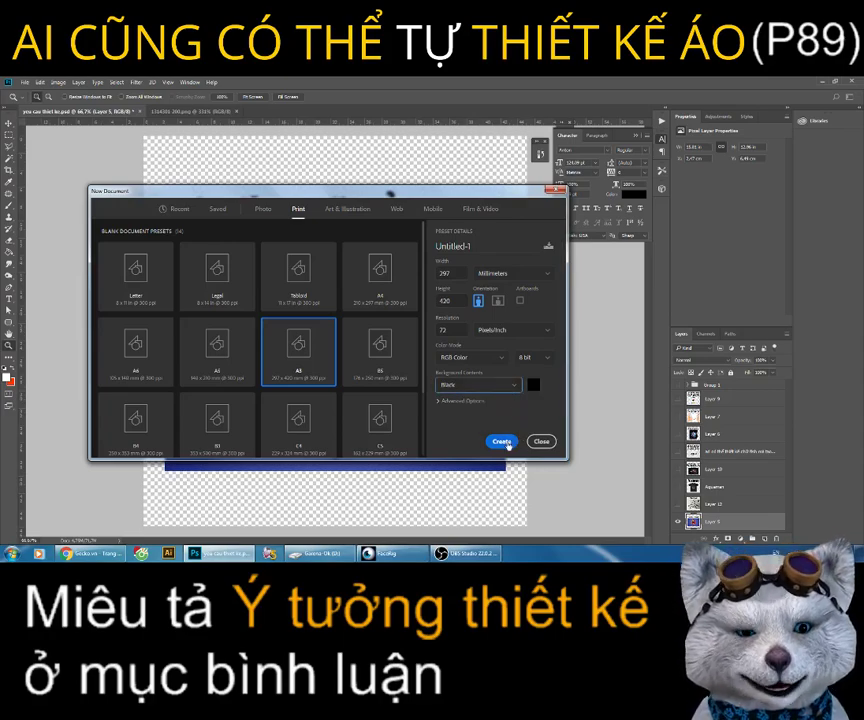
pyautogui.click(503, 442)
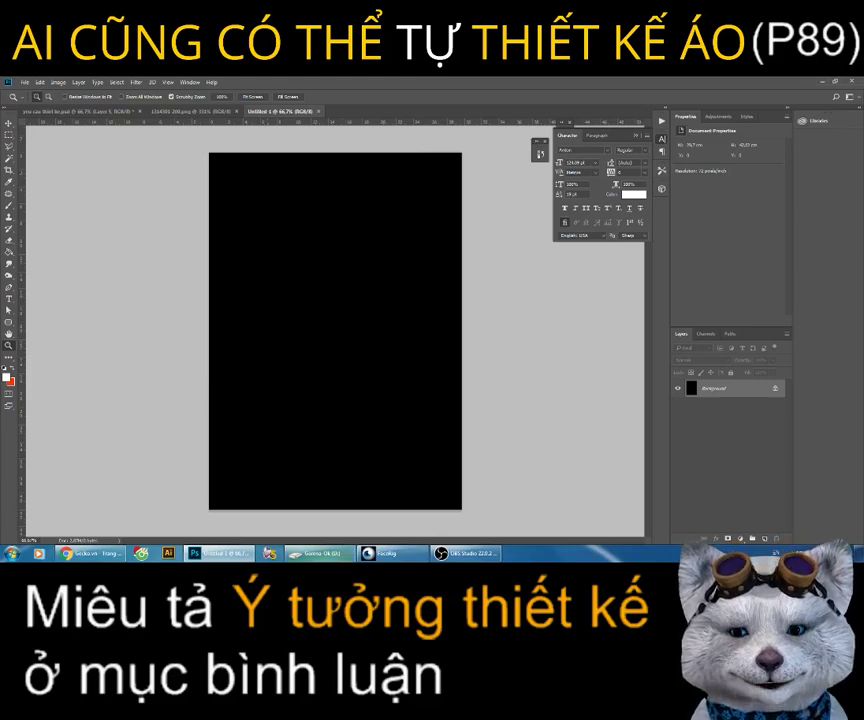
# Step: Drag the Iron Man image from the Explorer folder onto the black canvas
pyautogui.click(320, 553)
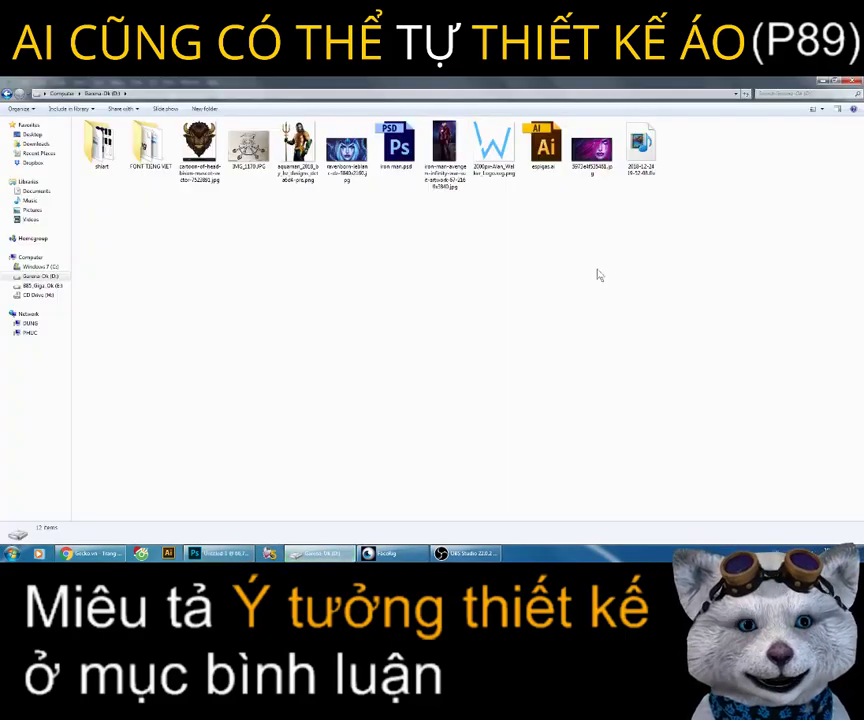
pyautogui.doubleClick(327, 88)
pyautogui.moveTo(423, 187)
pyautogui.mouseDown()
pyautogui.moveTo(607, 185)
pyautogui.moveTo(559, 195)
pyautogui.mouseUp()
pyautogui.click(850, 255)
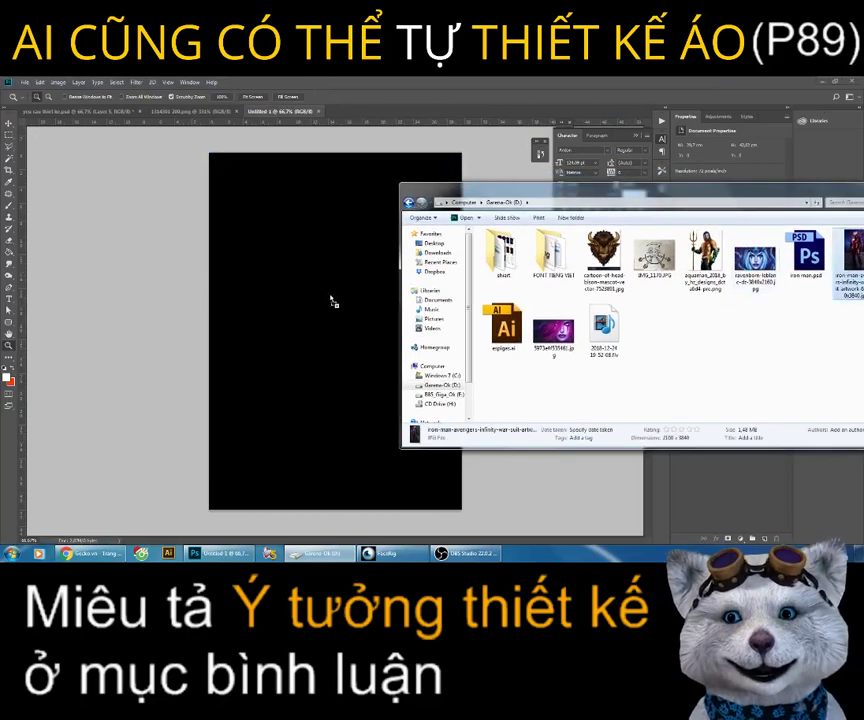
pyautogui.moveTo(351, 410); pyautogui.dragTo(340, 320)
# Step: Move and scale the Iron Man artwork to cover the canvas below a thin top band
pyautogui.moveTo(374, 266); pyautogui.dragTo(378, 373)
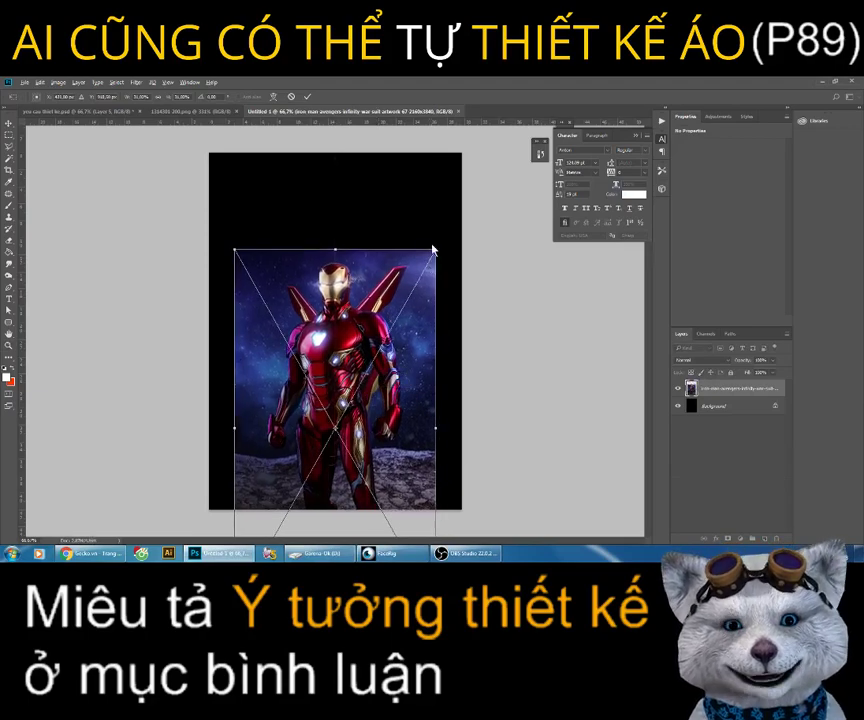
pyautogui.moveTo(435, 250)
pyautogui.mouseDown()
pyautogui.moveTo(462, 188)
pyautogui.moveTo(505, 126)
pyautogui.moveTo(511, 131)
pyautogui.mouseUp()
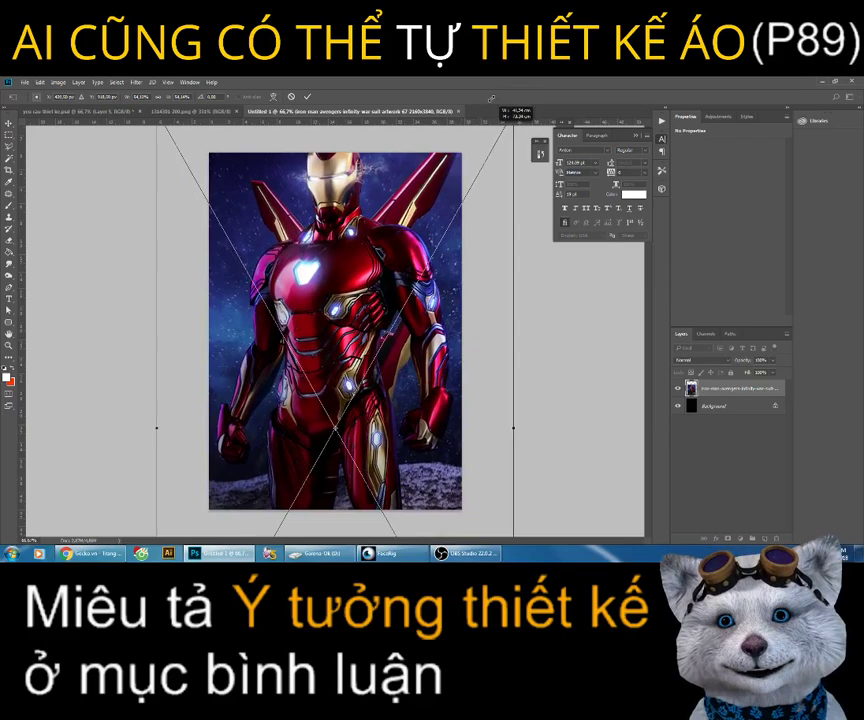
pyautogui.moveTo(418, 270); pyautogui.dragTo(416, 316)
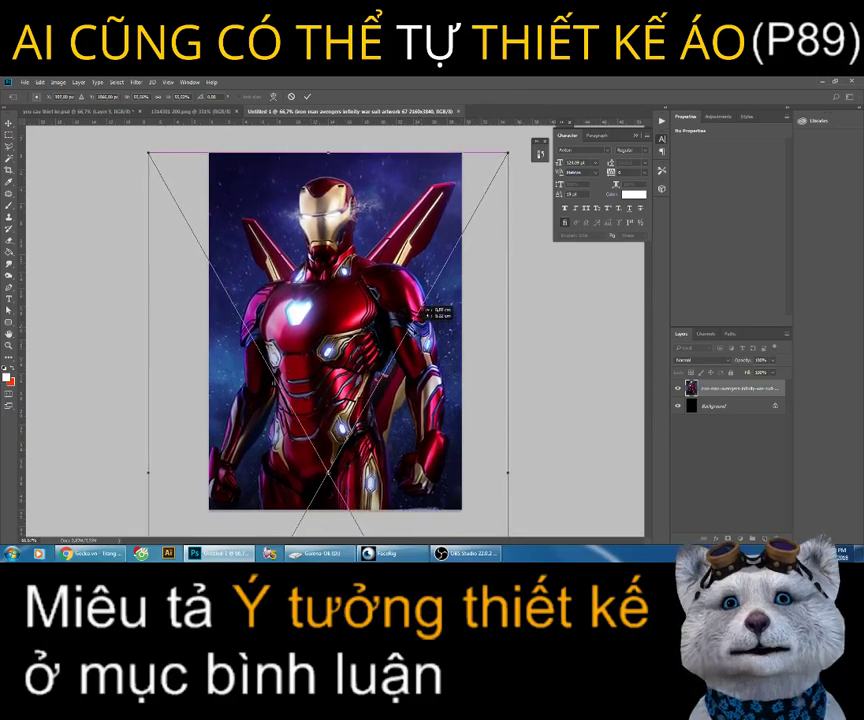
pyautogui.moveTo(505, 158); pyautogui.dragTo(508, 153)
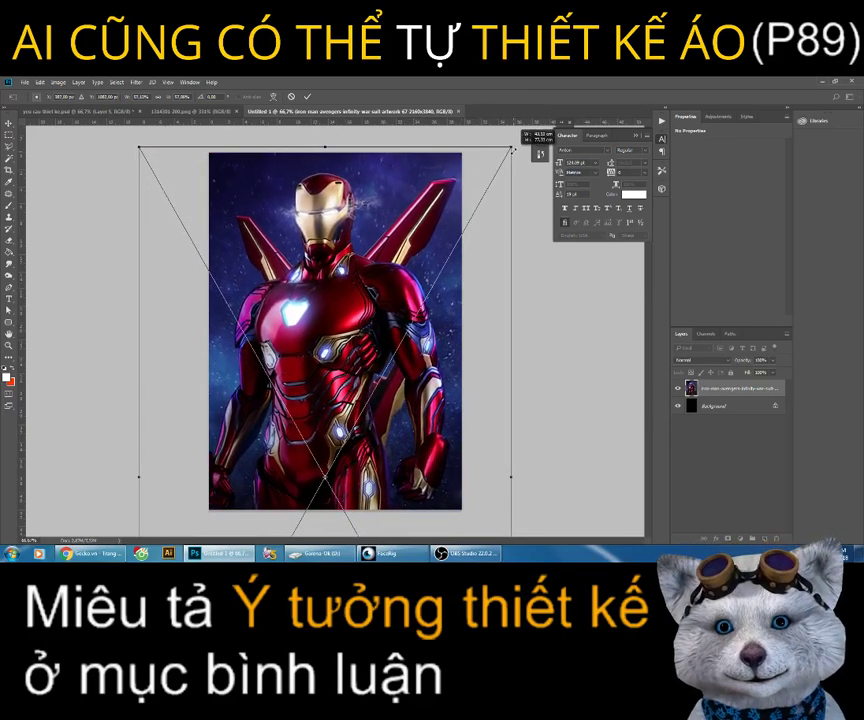
pyautogui.moveTo(402, 297); pyautogui.dragTo(398, 292)
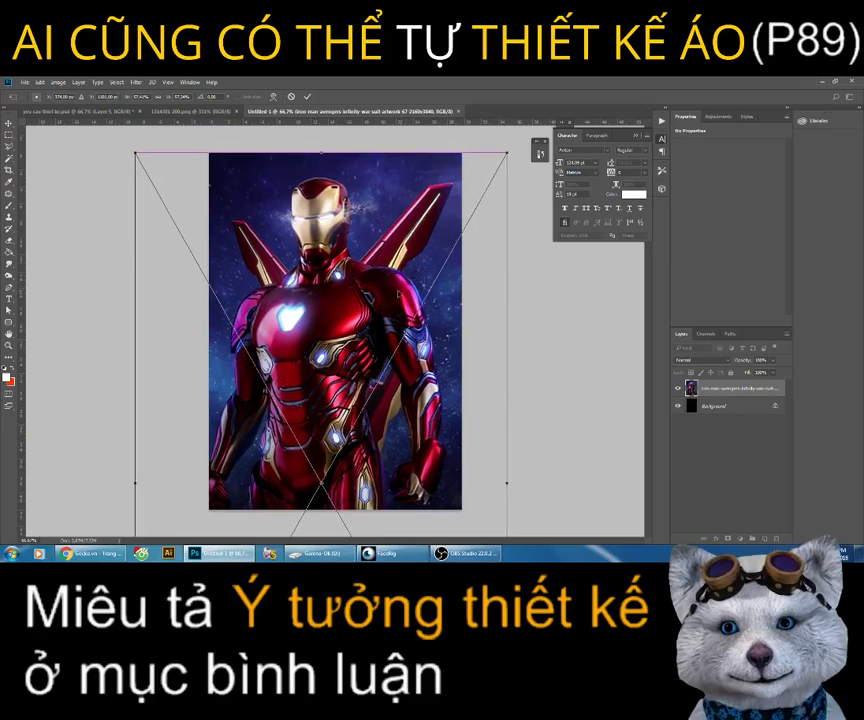
pyautogui.moveTo(136, 153); pyautogui.dragTo(150, 175)
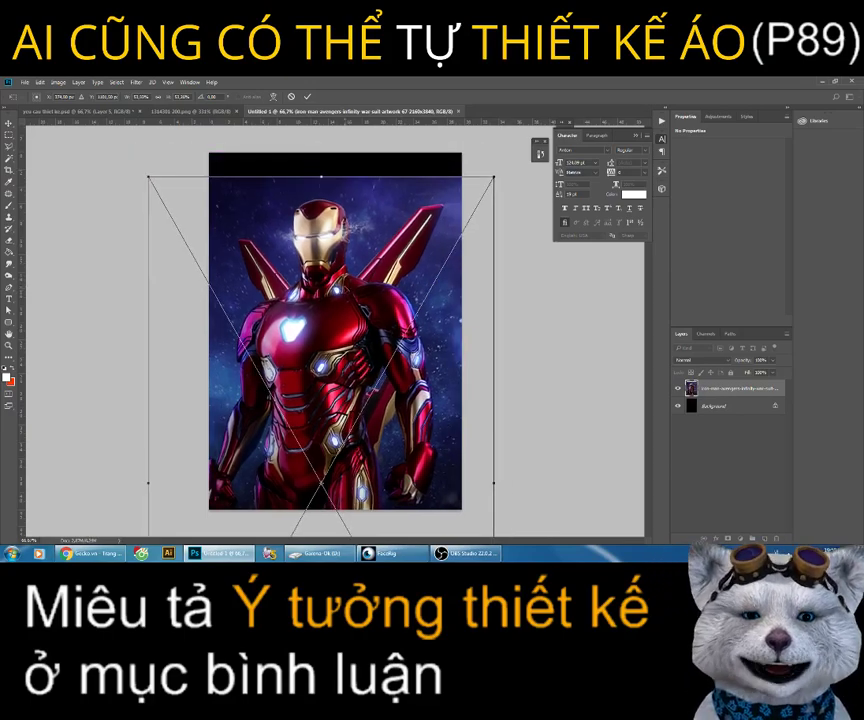
pyautogui.press('Return')
pyautogui.press('z')
pyautogui.click(10, 122)
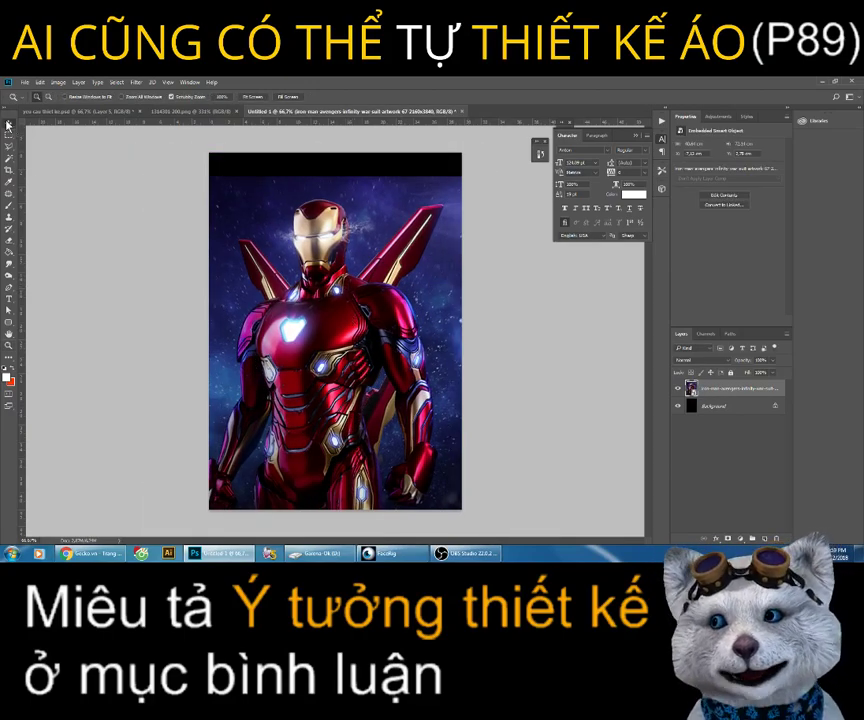
# Step: Move the Iron Man artwork up to the canvas top and add an empty Layer 1
pyautogui.moveTo(401, 309)
pyautogui.mouseDown()
pyautogui.moveTo(410, 290)
pyautogui.moveTo(400, 291)
pyautogui.mouseUp()
pyautogui.hotkey('ctrl', 't')
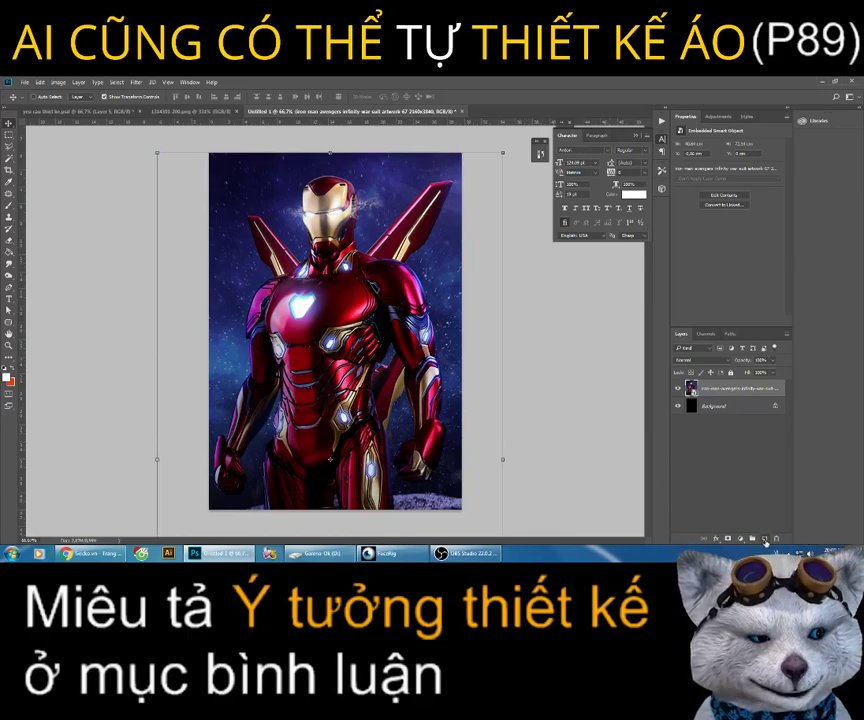
pyautogui.click(765, 540)
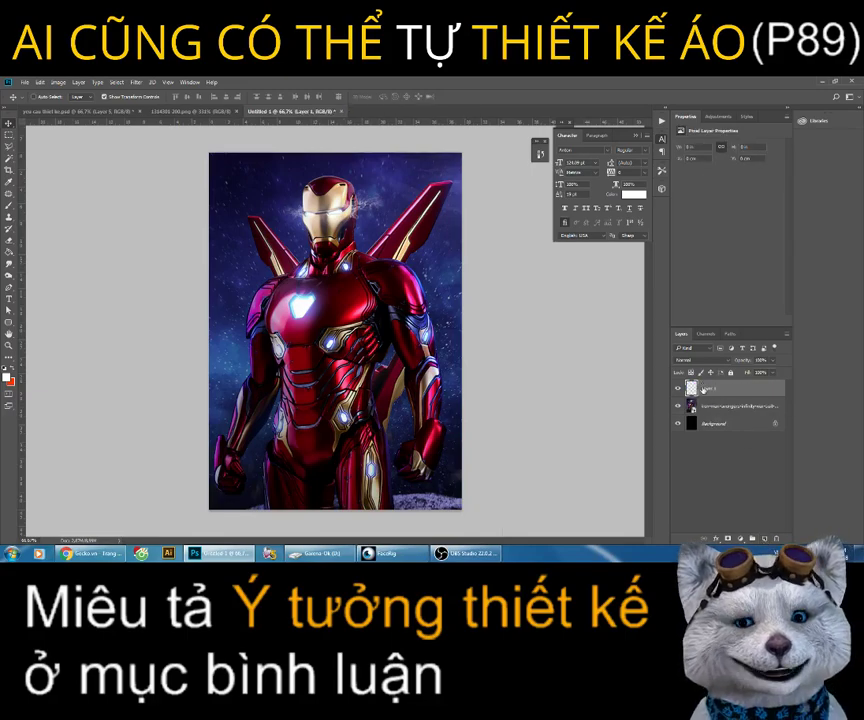
# Step: Select the Brush tool with a red foreground colour and a Hard Round tip
pyautogui.rightClick(8, 207)
pyautogui.click(45, 205)
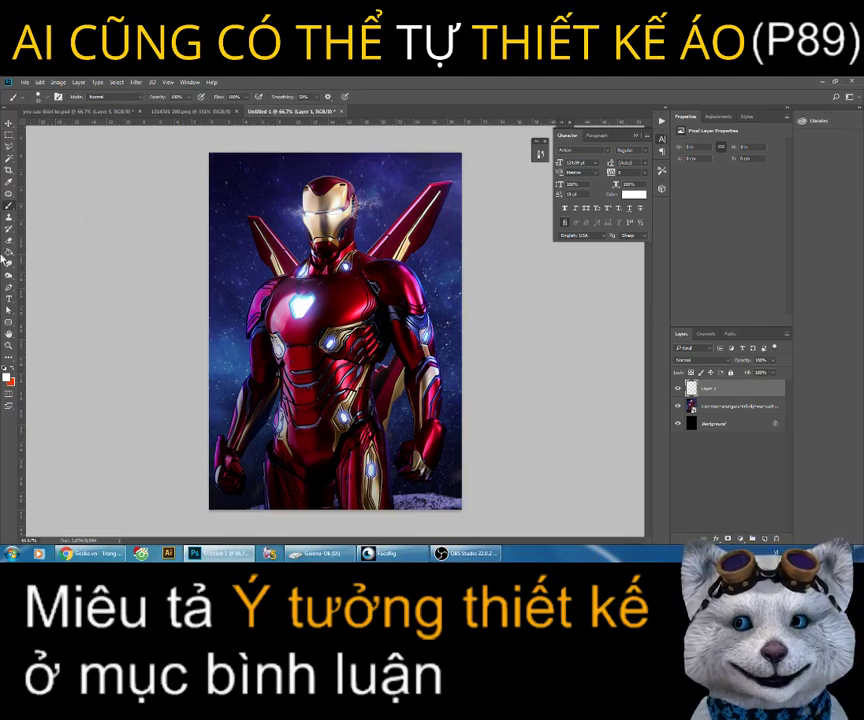
pyautogui.click(13, 373)
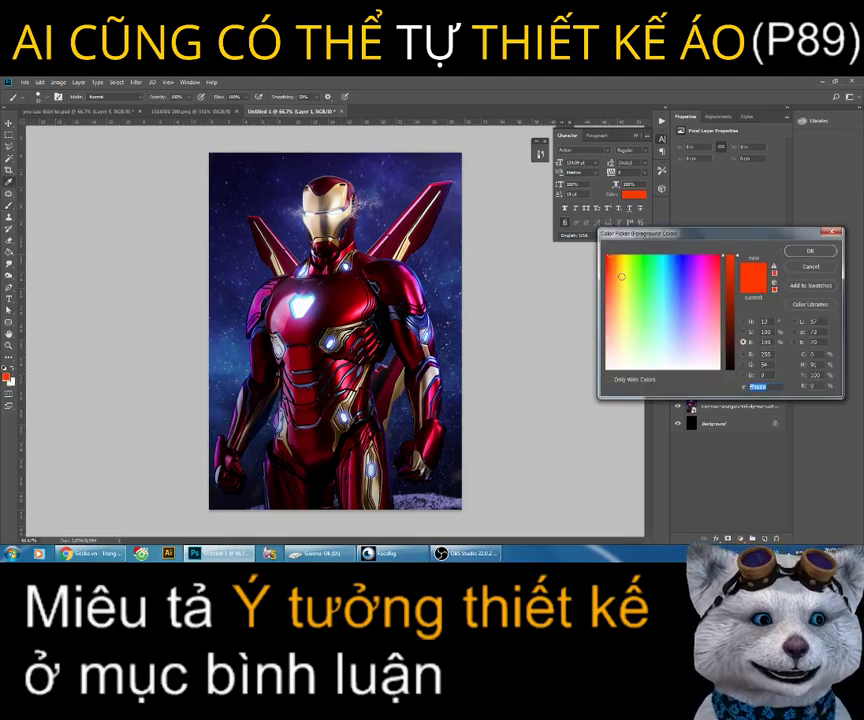
pyautogui.click(811, 251)
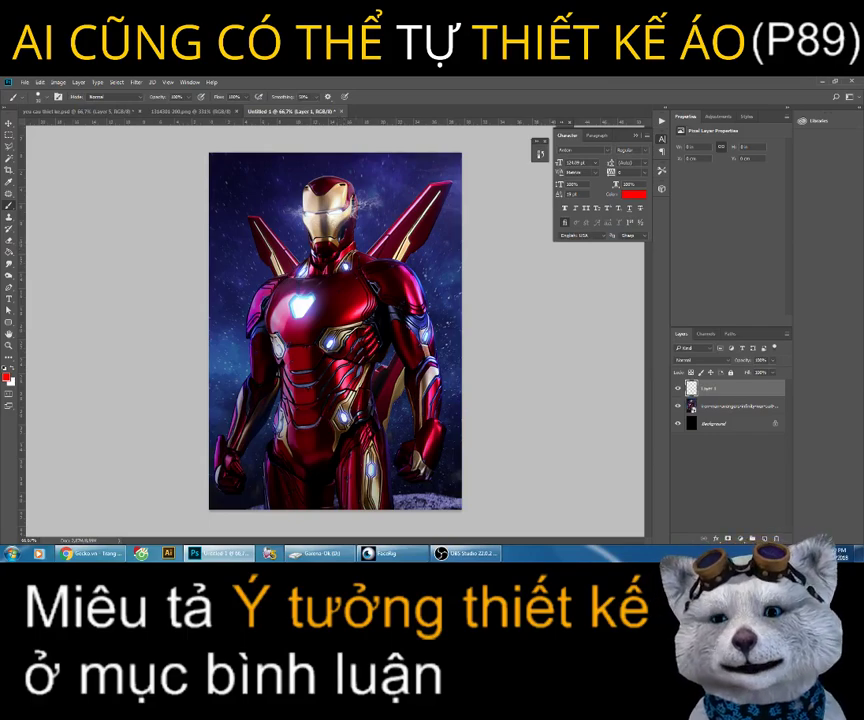
pyautogui.rightClick(340, 228)
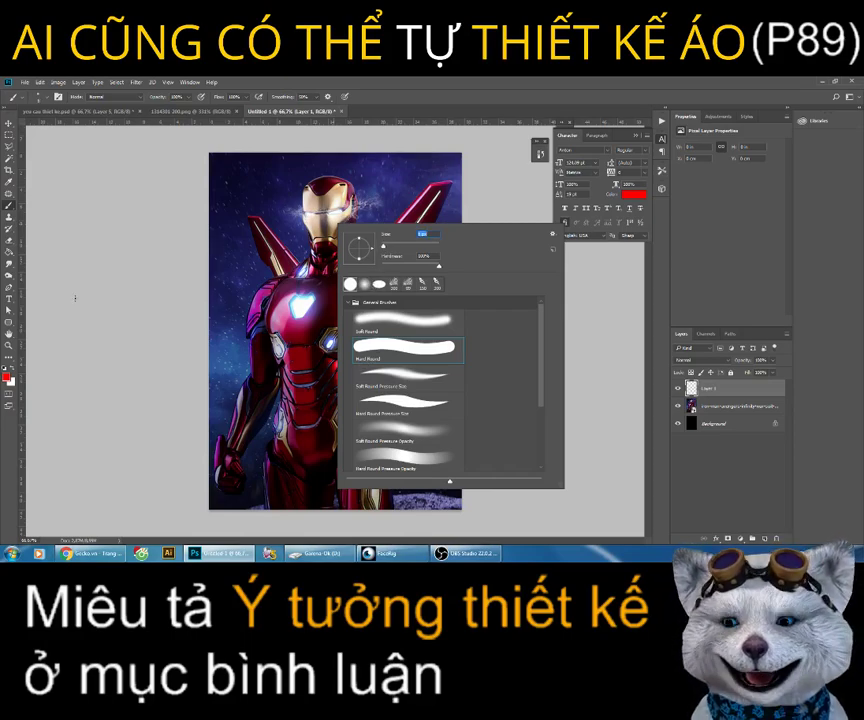
# Step: Zoom in on the face and trace red lines around both eyes with 0% smoothing
pyautogui.press('z')
pyautogui.click(212, 142)
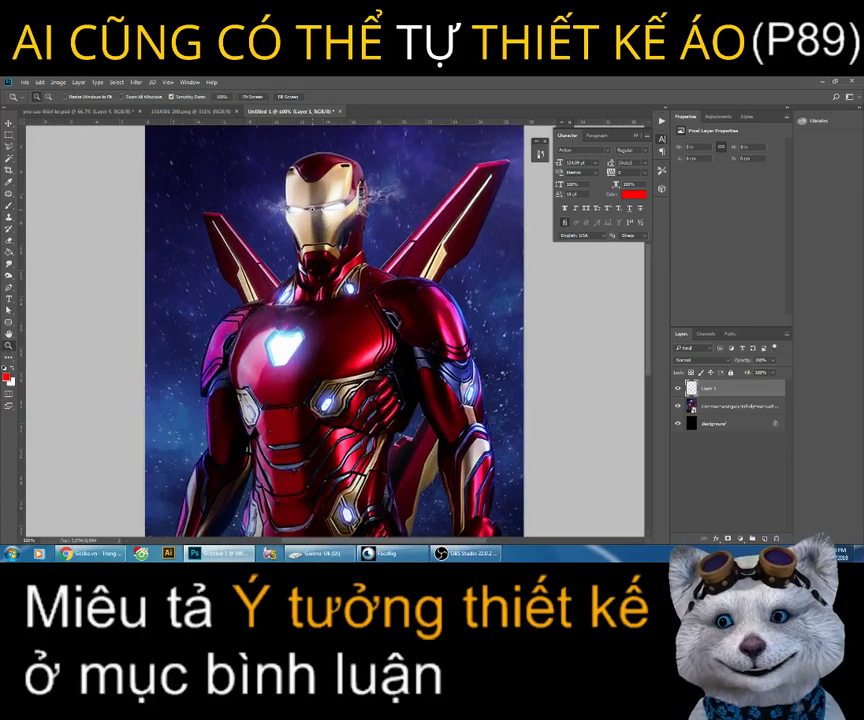
pyautogui.click(328, 229)
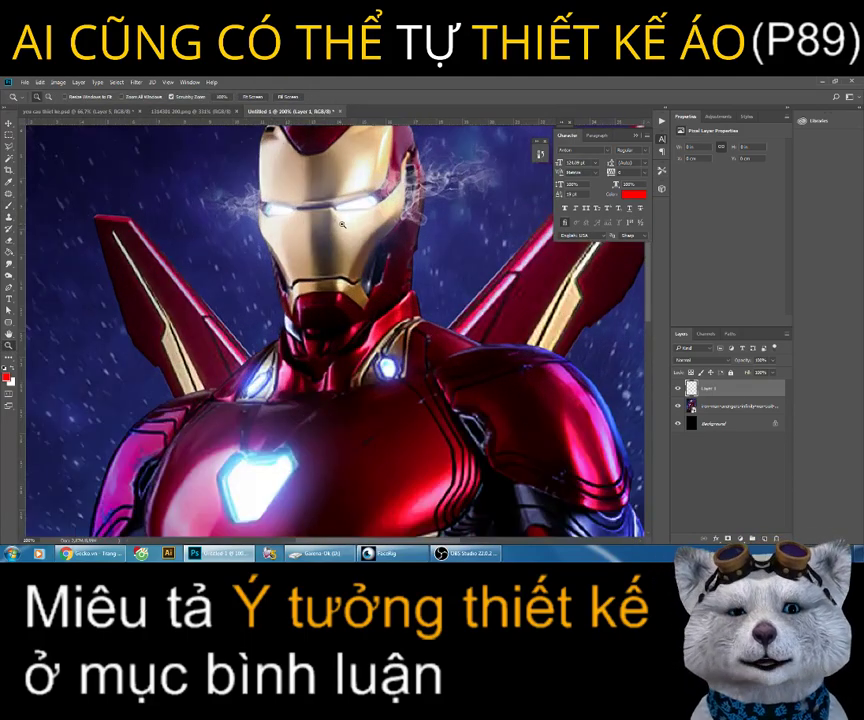
pyautogui.press('b')
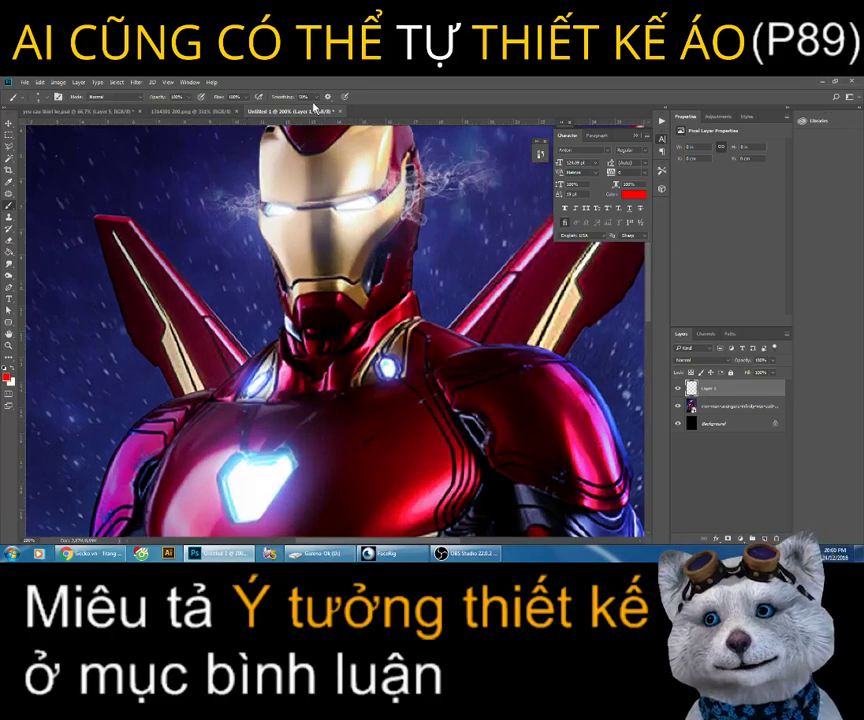
pyautogui.moveTo(288, 97); pyautogui.dragTo(276, 97)
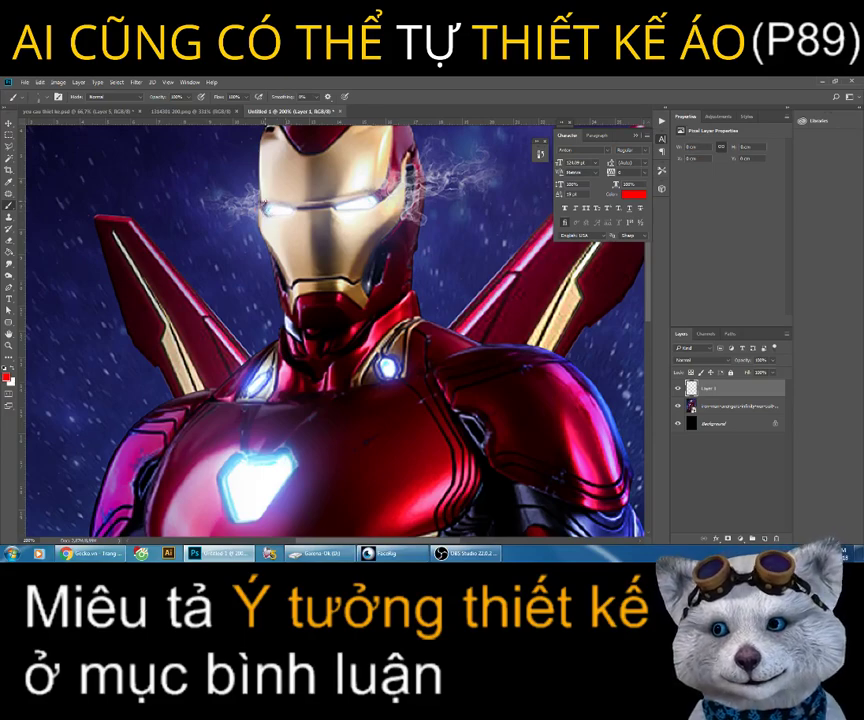
pyautogui.moveTo(258, 205); pyautogui.dragTo(266, 214)
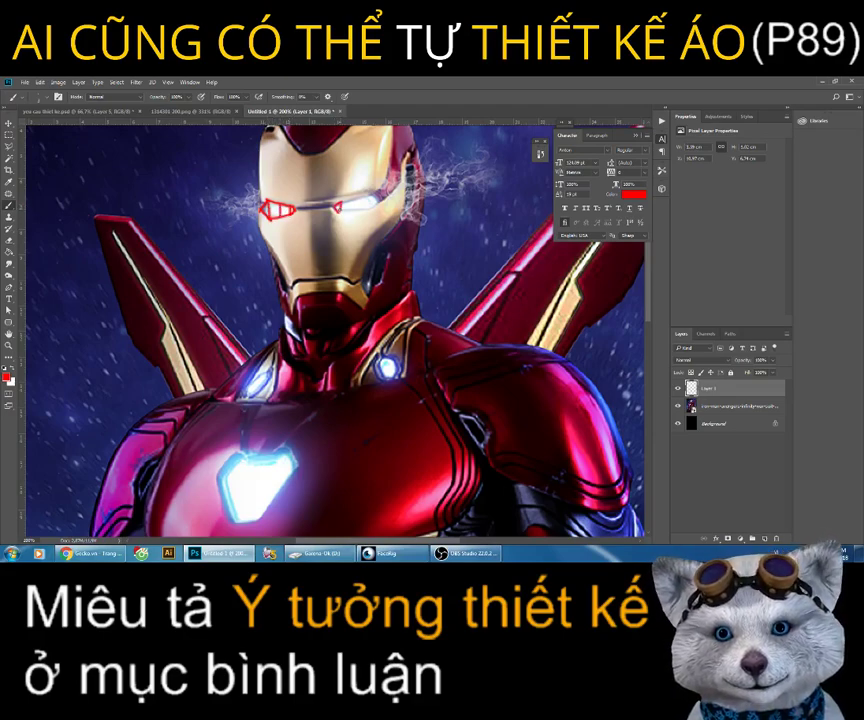
pyautogui.moveTo(336, 210); pyautogui.dragTo(368, 201)
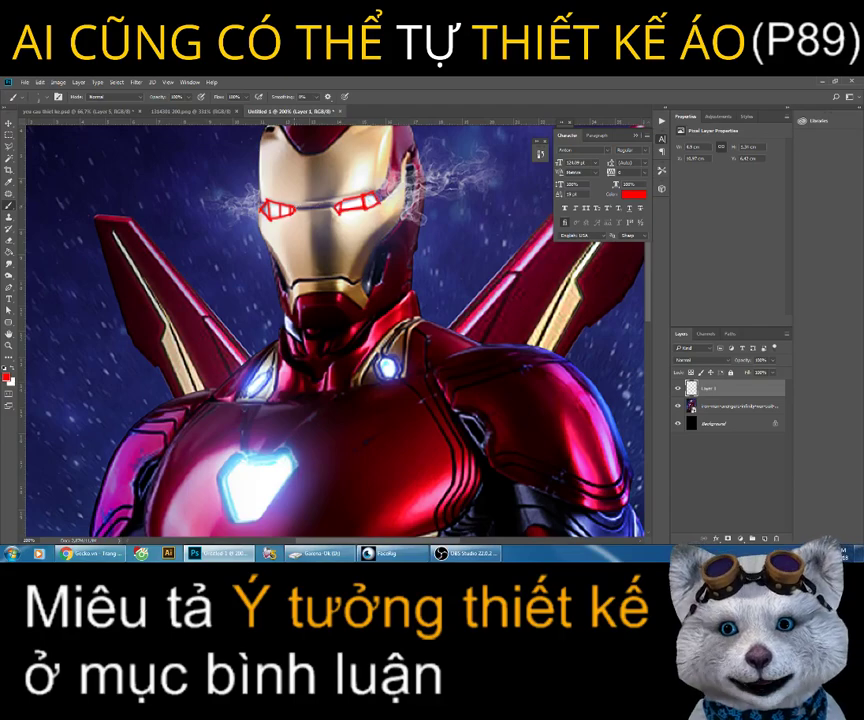
pyautogui.scroll(3, 637, 262)
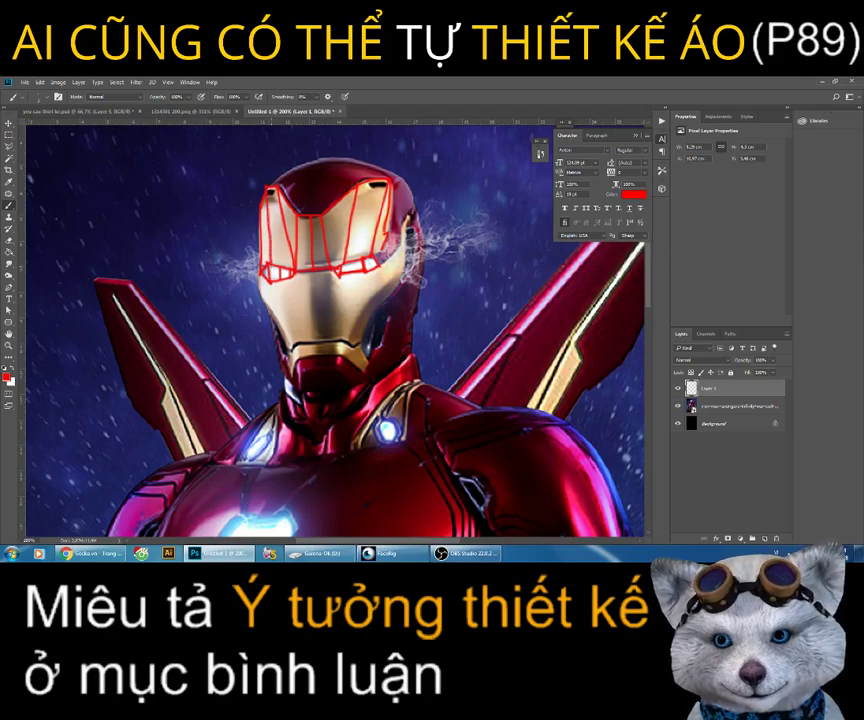
# Step: Erase stray strokes, keep tracing the helmet grid, then zoom back out to the whole poster
pyautogui.press('e')
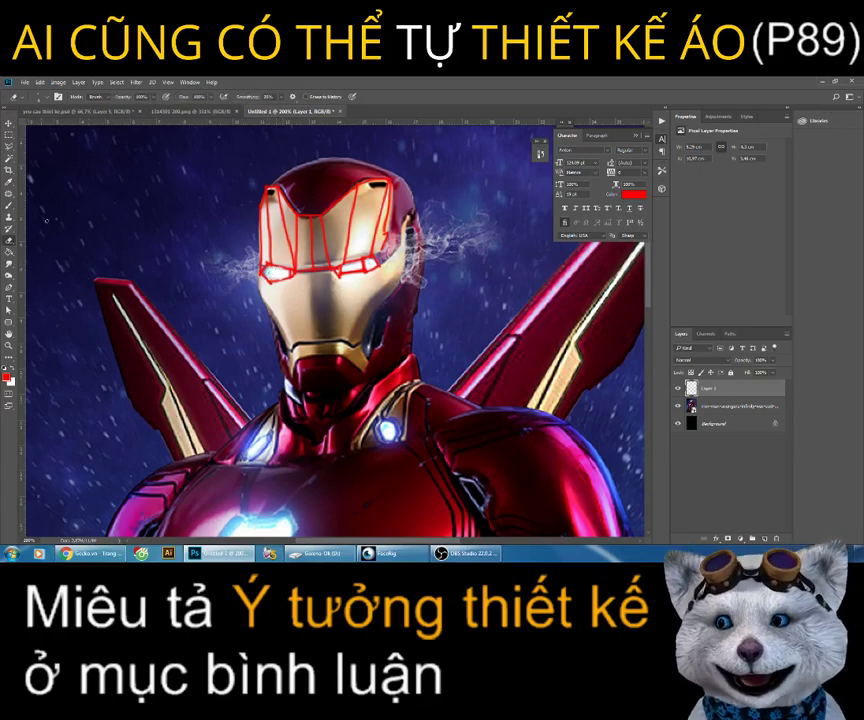
pyautogui.rightClick(9, 243)
pyautogui.click(38, 241)
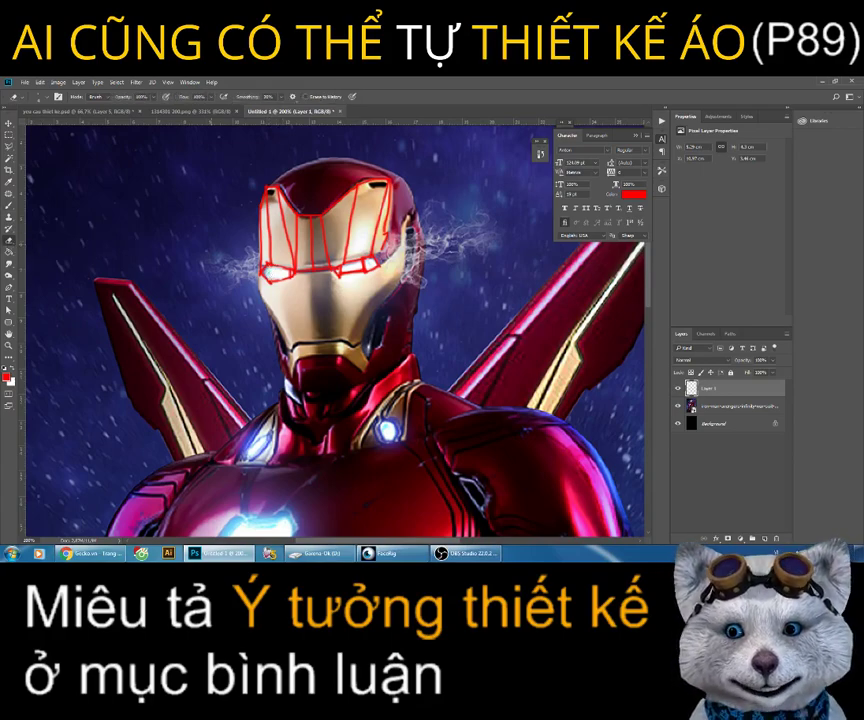
pyautogui.press('b')
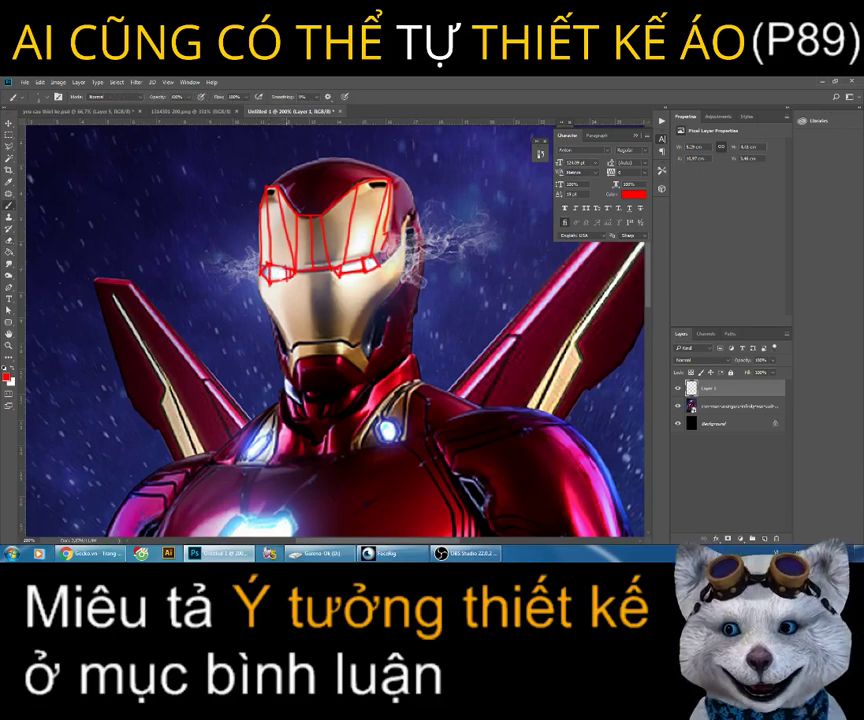
pyautogui.press('e')
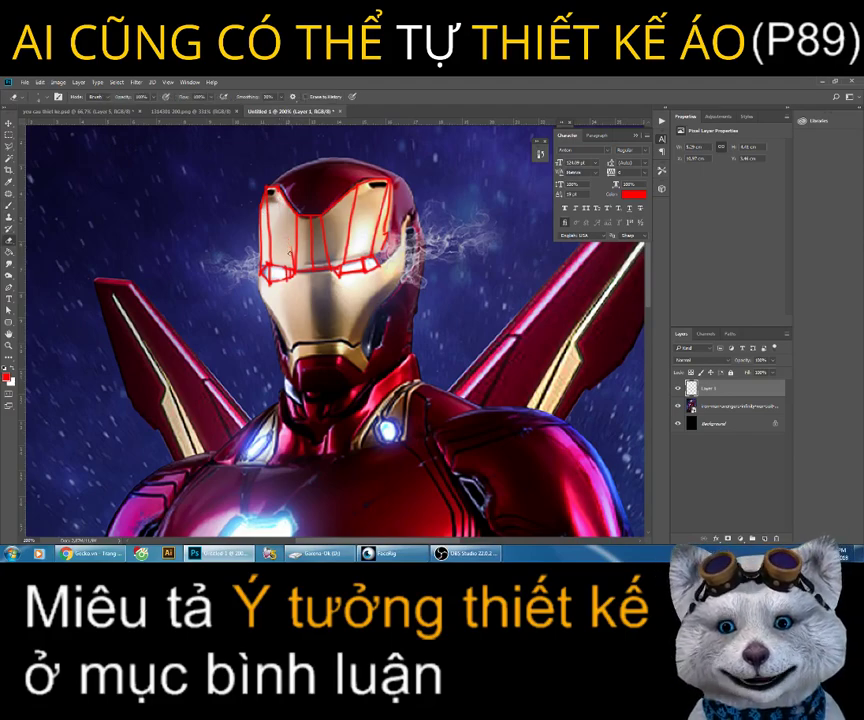
pyautogui.press('b')
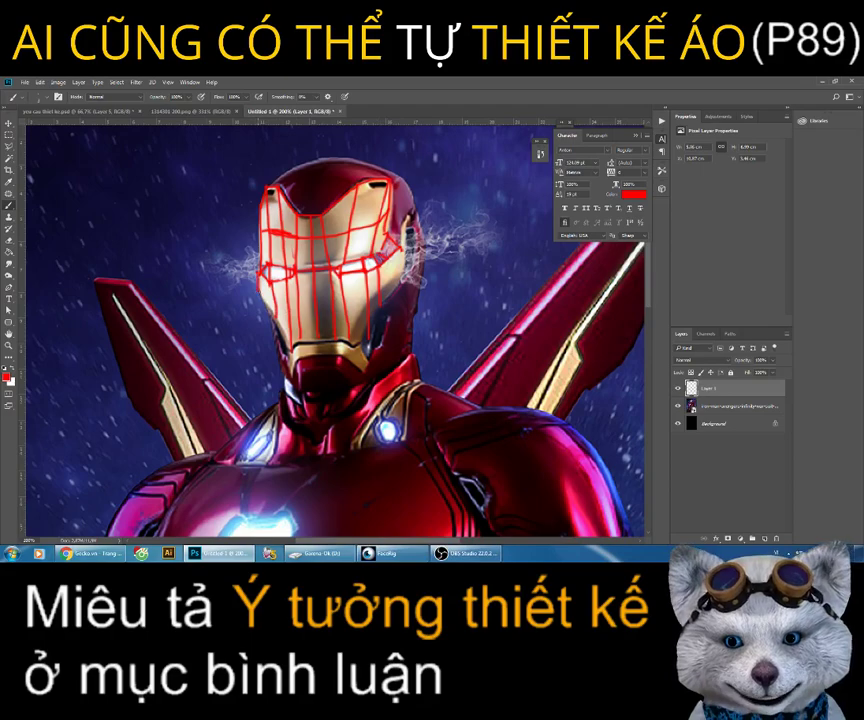
pyautogui.press('z')
pyautogui.keyDown('alt'); pyautogui.click(401, 299); pyautogui.keyUp('alt')
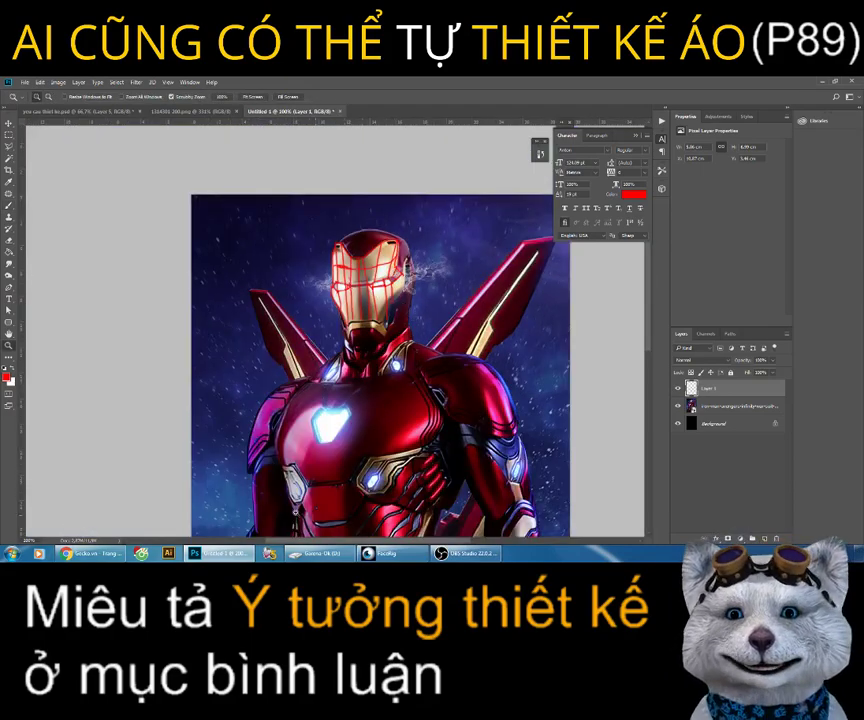
# Step: Open iron man.psd and copy Group 1's red wireframe into Untitled-1 as Layer 2
pyautogui.click(320, 553)
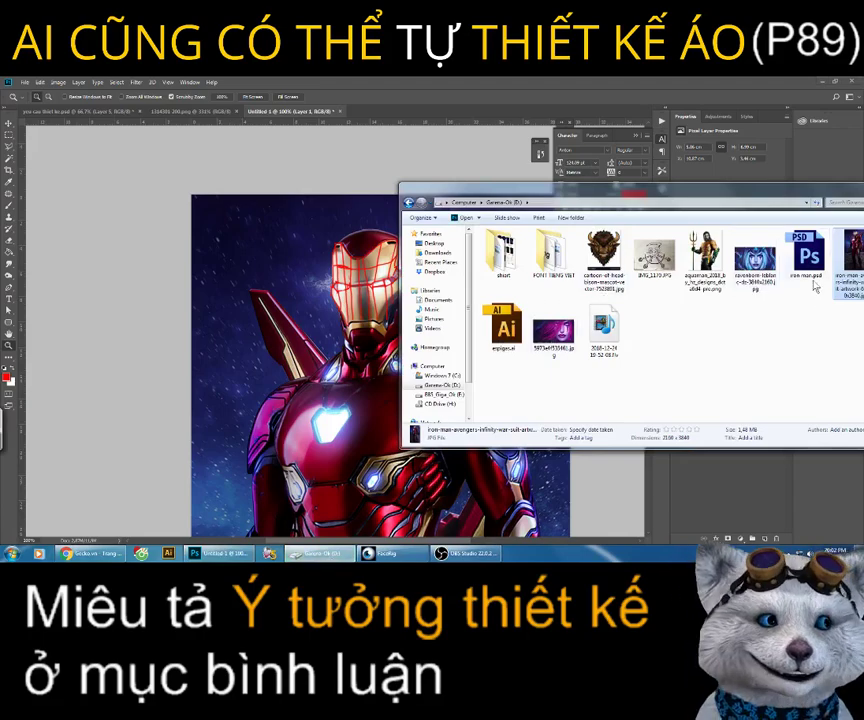
pyautogui.moveTo(845, 262); pyautogui.dragTo(208, 346)
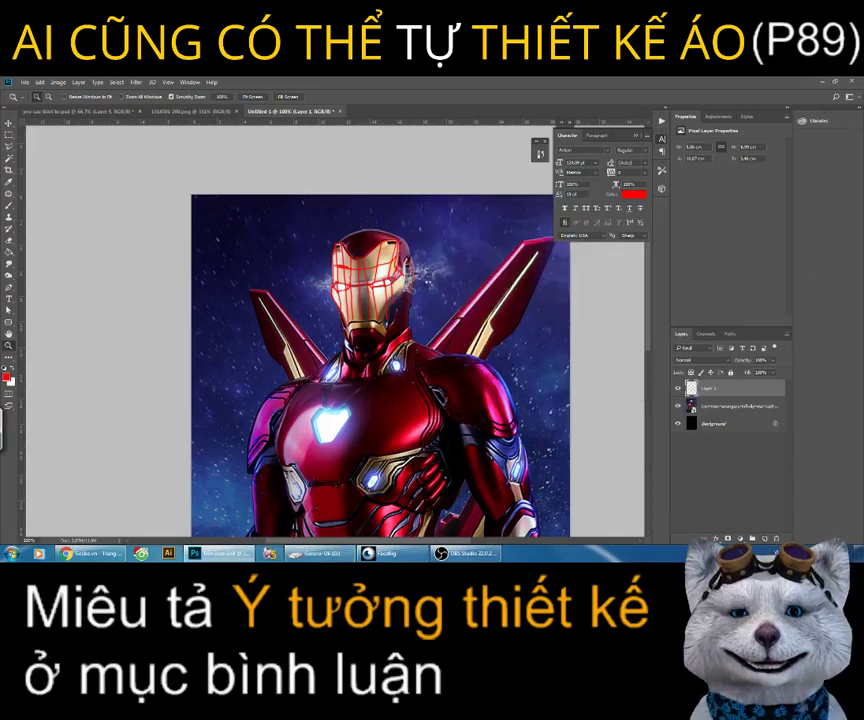
pyautogui.moveTo(392, 111); pyautogui.dragTo(405, 229)
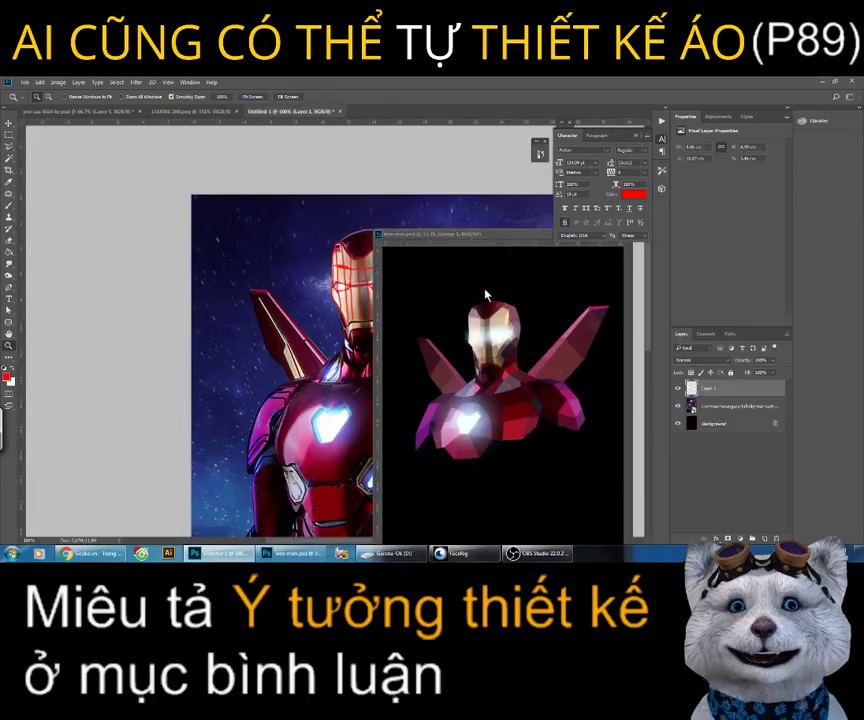
pyautogui.click(459, 235)
pyautogui.click(679, 384)
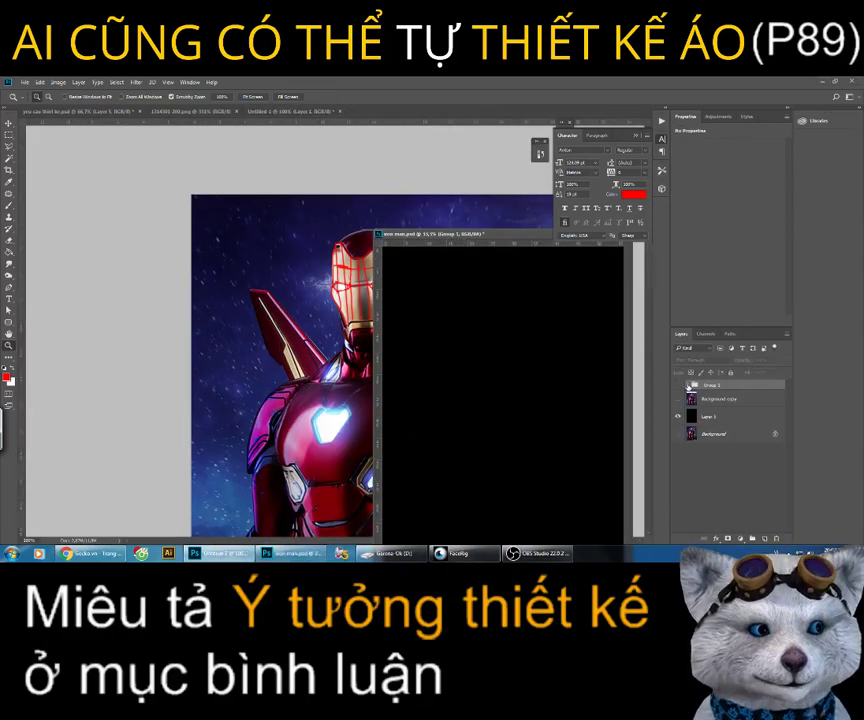
pyautogui.click(678, 384)
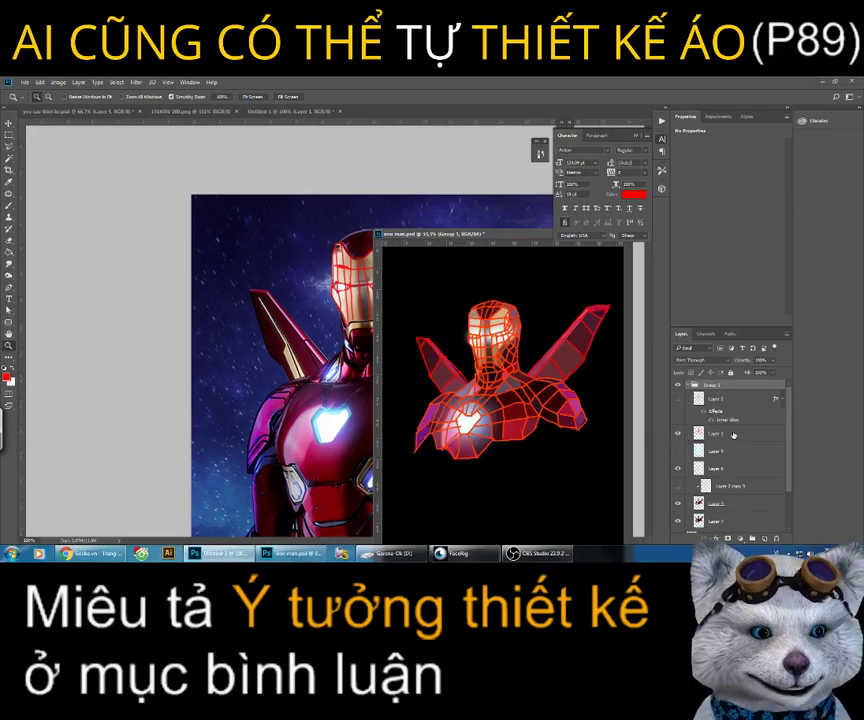
pyautogui.moveTo(600, 421); pyautogui.dragTo(300, 350)
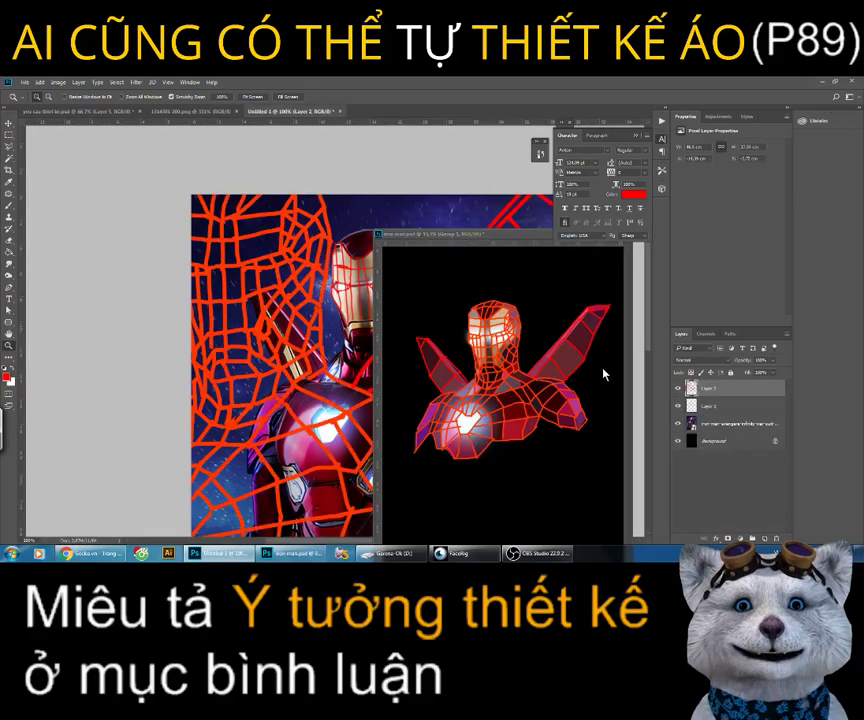
pyautogui.moveTo(494, 236)
pyautogui.mouseDown()
pyautogui.moveTo(513, 291)
pyautogui.moveTo(300, 112)
pyautogui.mouseUp()
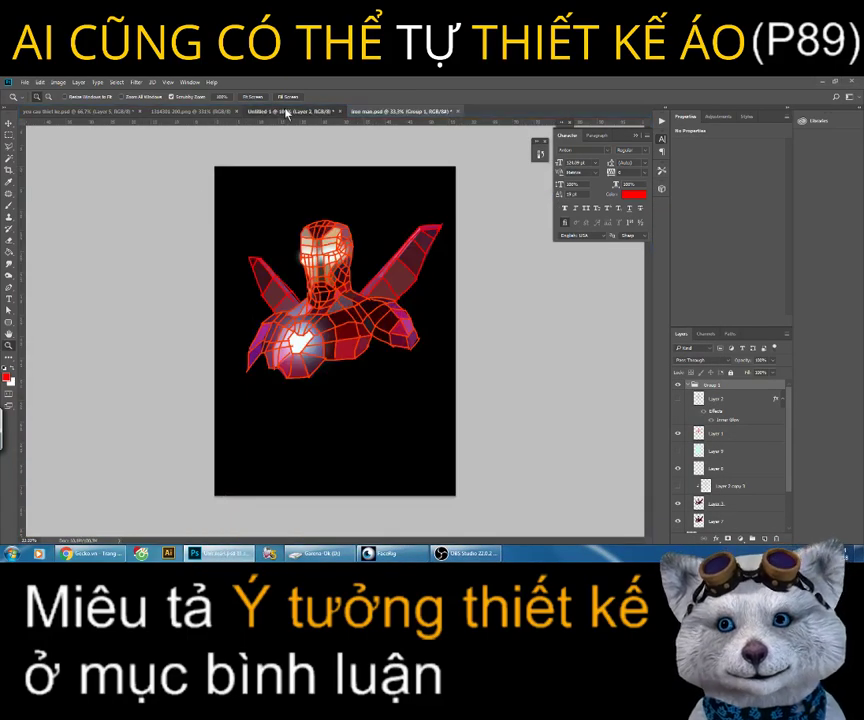
pyautogui.click(286, 113)
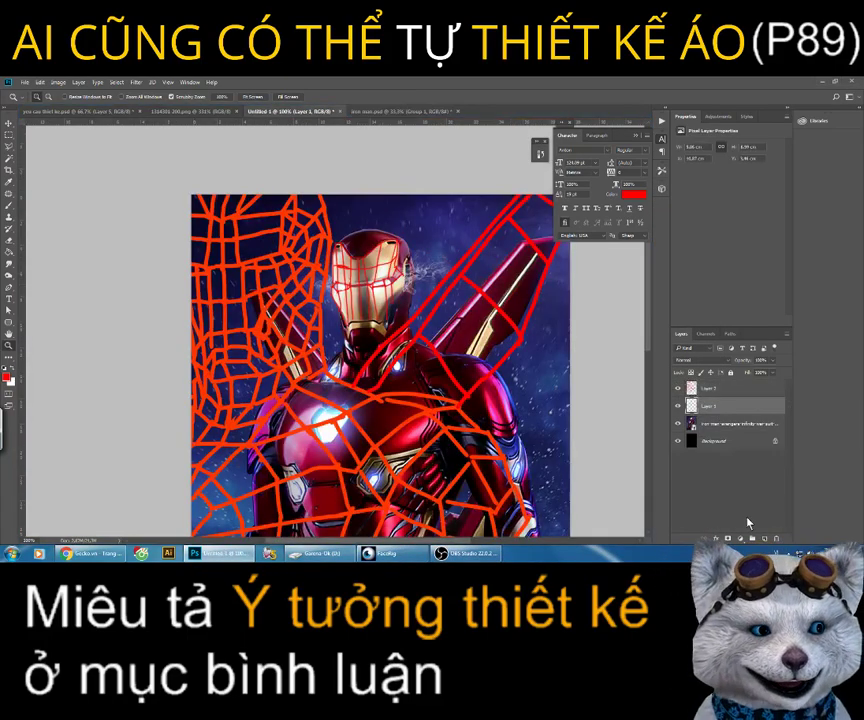
# Step: Delete the hand-traced Layer 1 and zoom out to view the whole canvas
pyautogui.click(776, 538)
pyautogui.press('Return')
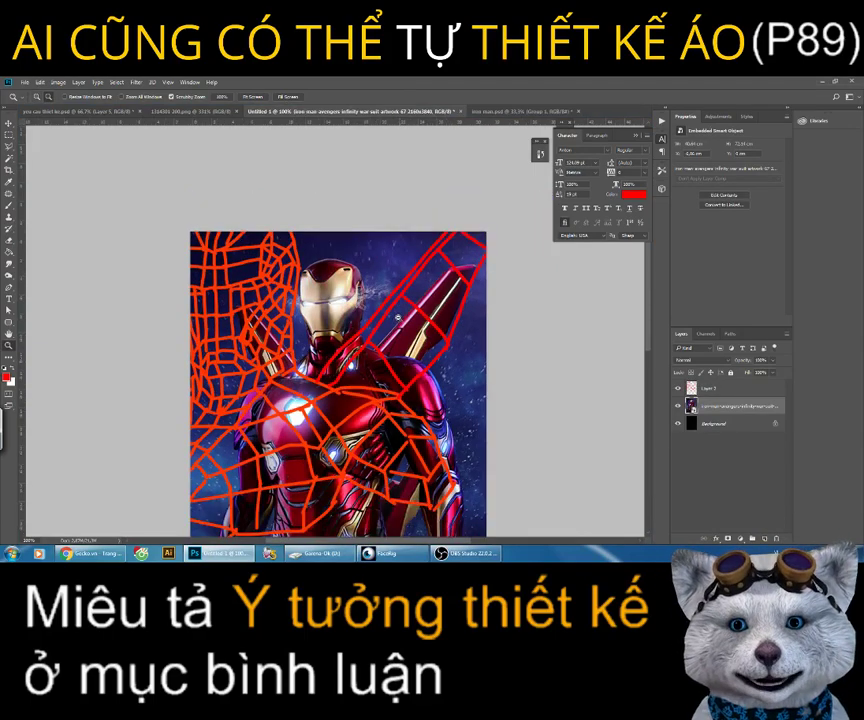
pyautogui.hotkey('ctrl', '-')
pyautogui.hotkey('ctrl', 't')
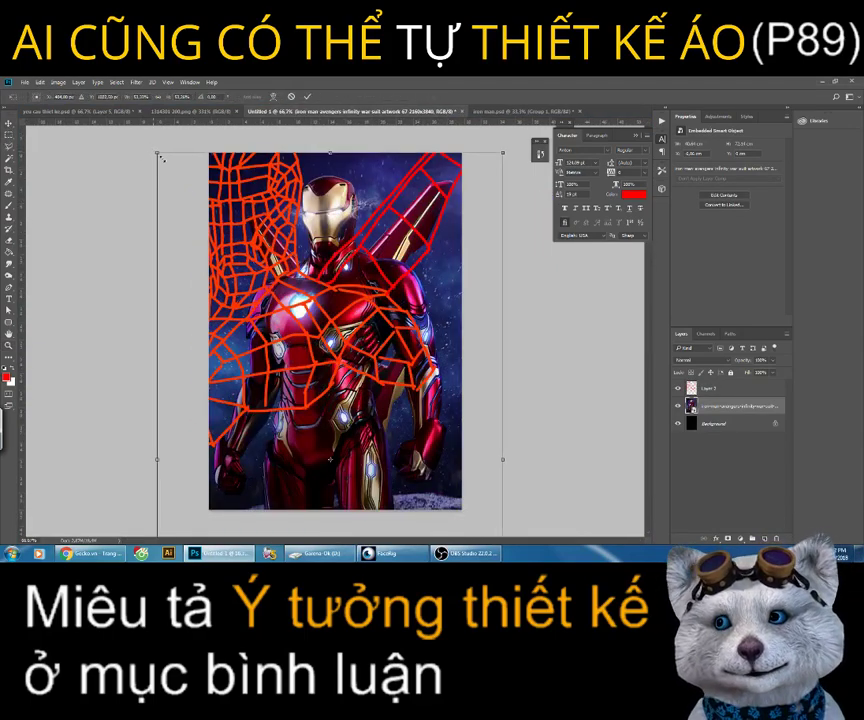
pyautogui.moveTo(159, 156); pyautogui.dragTo(205, 232)
pyautogui.hotkey('ctrl', 'z')
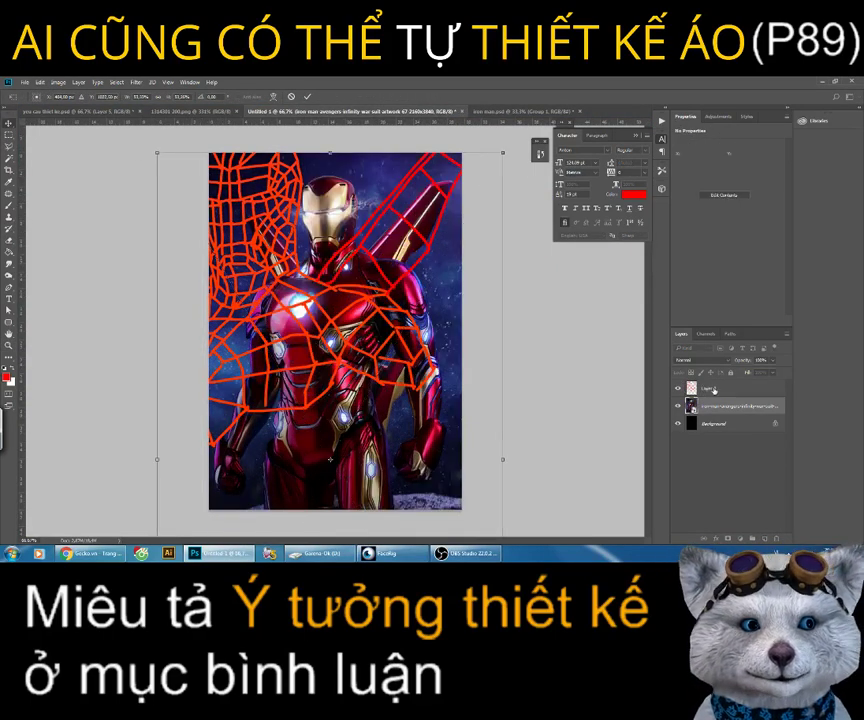
# Step: Scale and position Layer 2's red wireframe over the helmet, shoulders and chest
pyautogui.click(713, 390)
pyautogui.hotkey('ctrl', 't')
pyautogui.moveTo(88, 130); pyautogui.dragTo(188, 190)
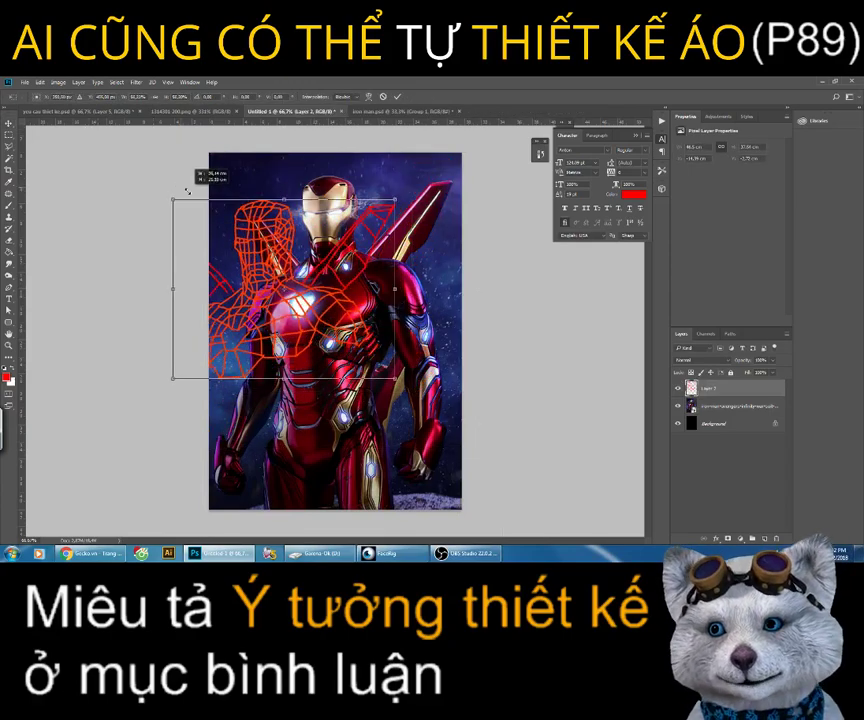
pyautogui.moveTo(292, 224); pyautogui.dragTo(366, 198)
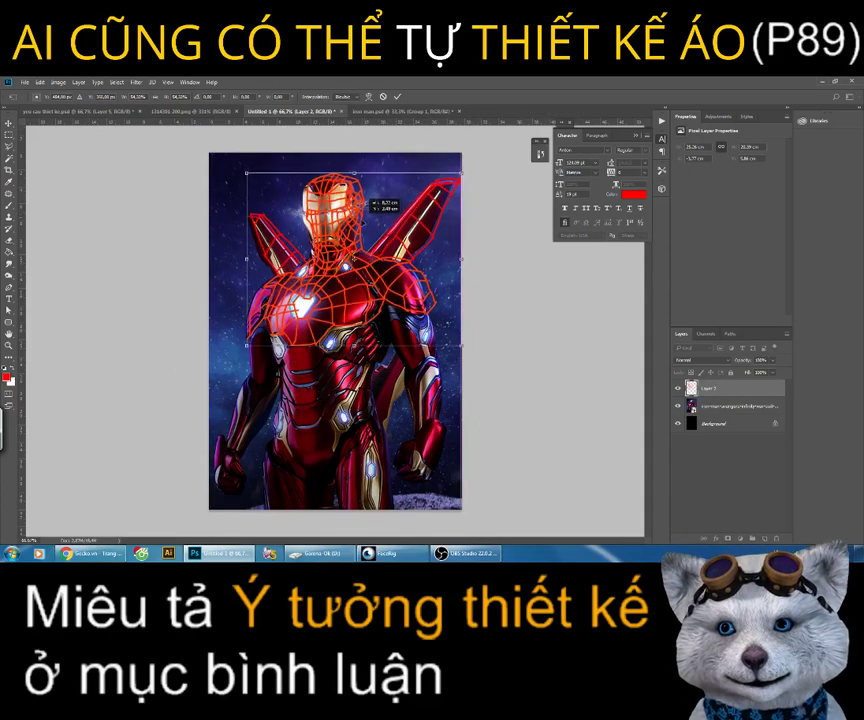
pyautogui.moveTo(366, 198); pyautogui.dragTo(362, 201)
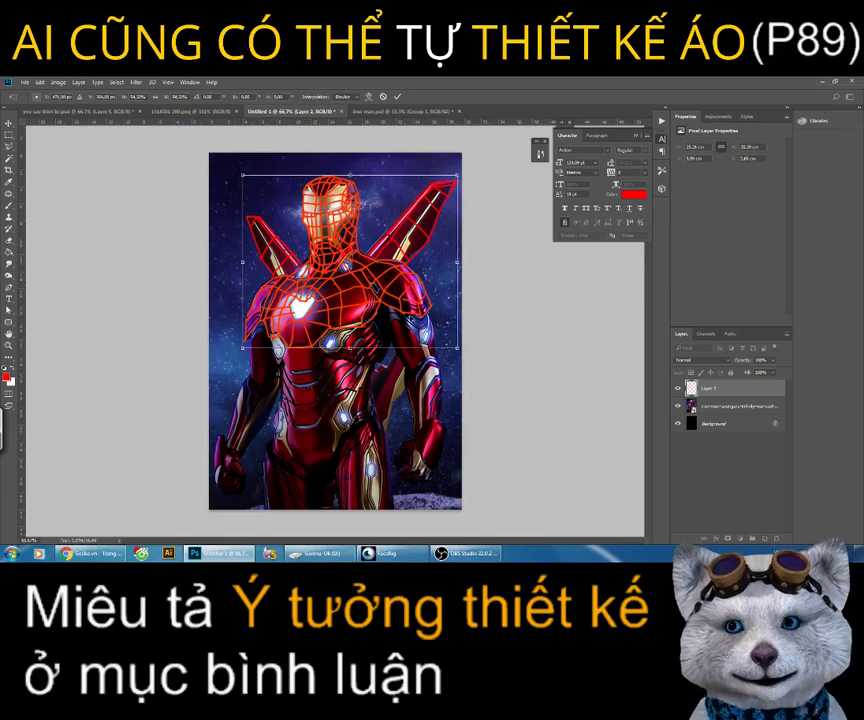
pyautogui.moveTo(459, 347); pyautogui.dragTo(452, 343)
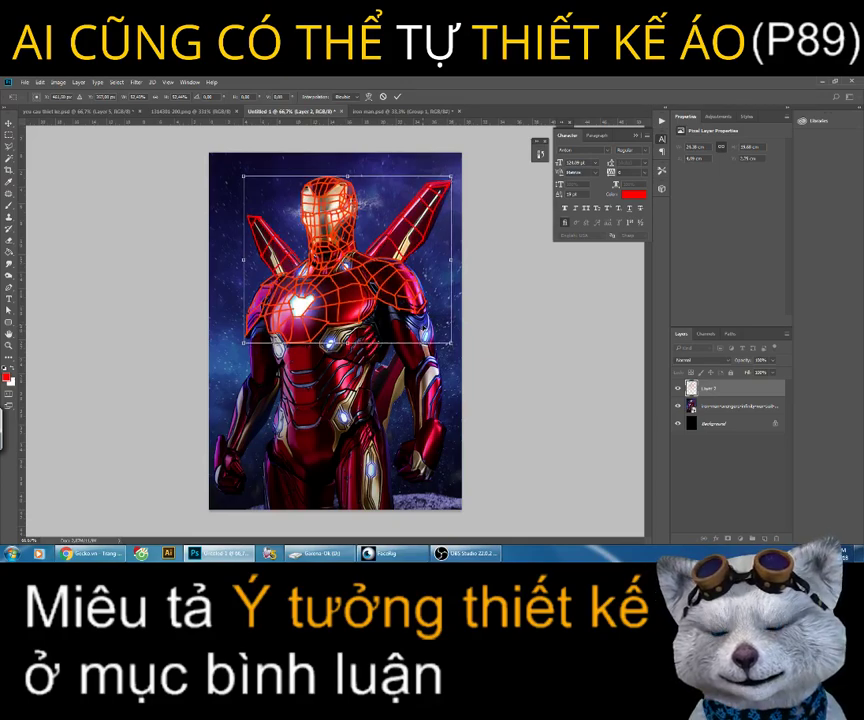
pyautogui.press('Return')
pyautogui.press('z')
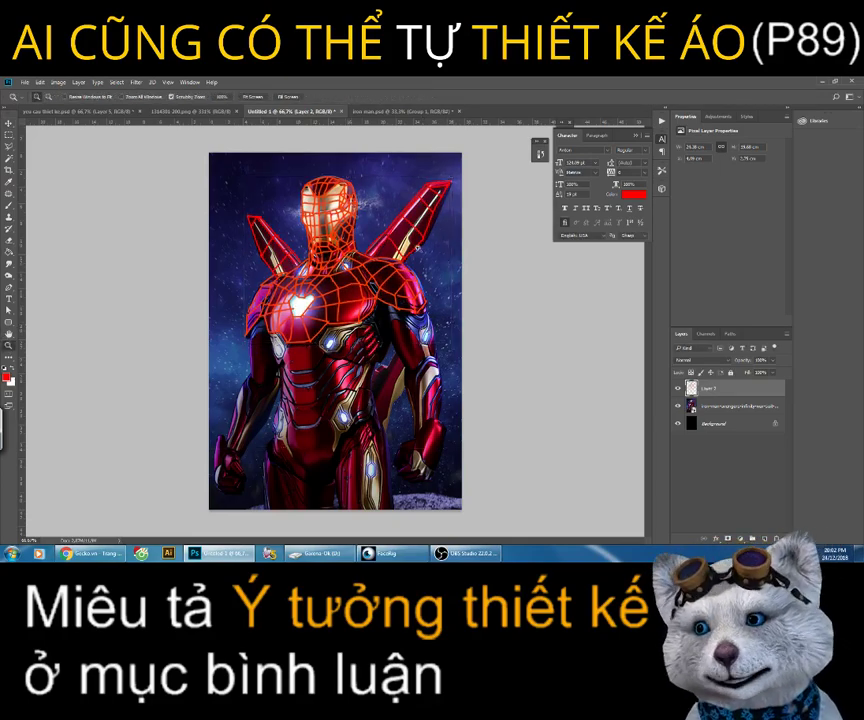
pyautogui.click(418, 248)
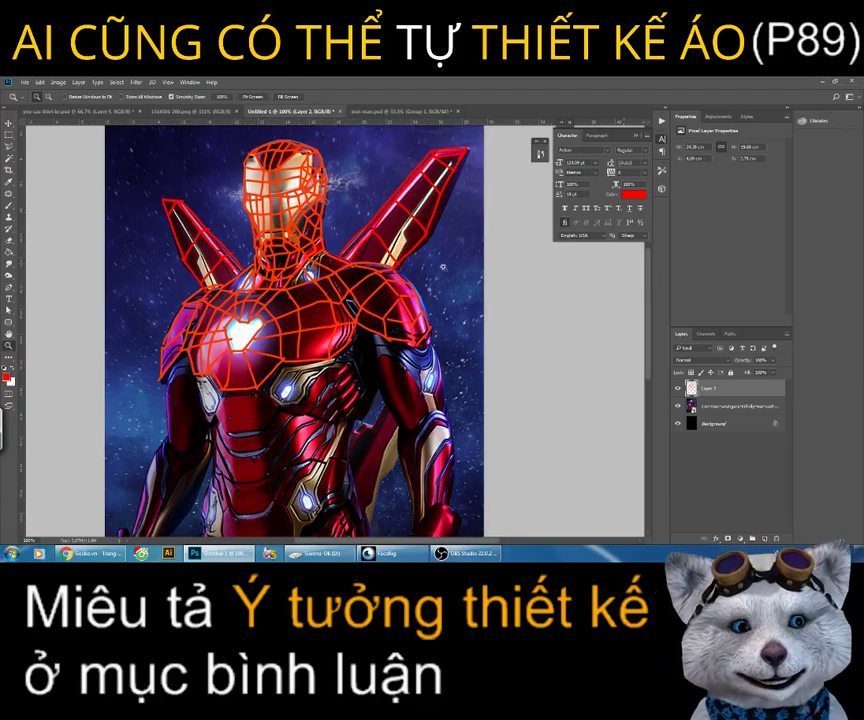
# Step: Add a new Layer 3 and pick the Line Tool with white #ffffff foreground
pyautogui.click(766, 541)
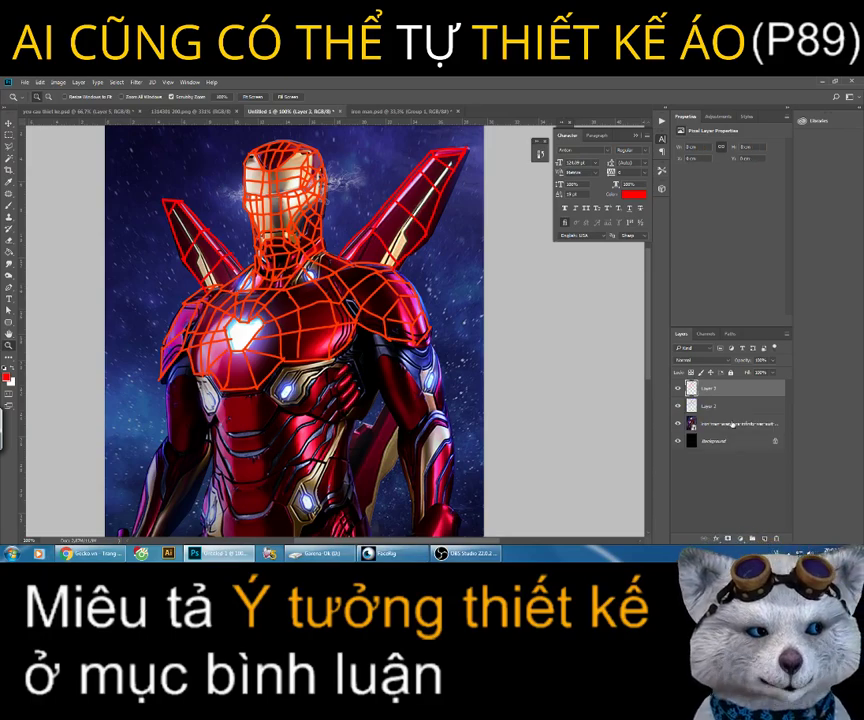
pyautogui.moveTo(9, 322); pyautogui.dragTo(45, 365)
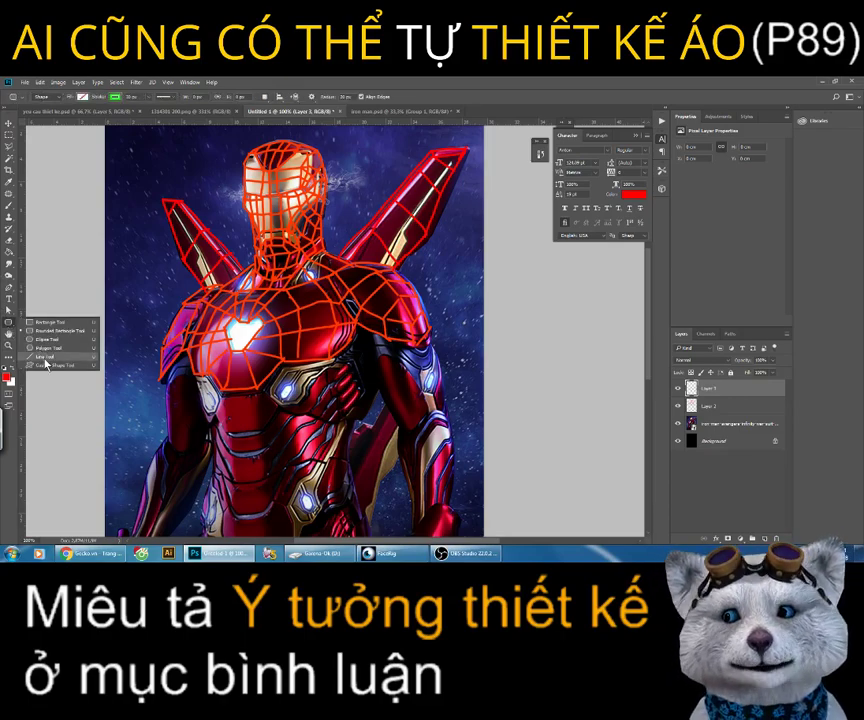
pyautogui.click(45, 360)
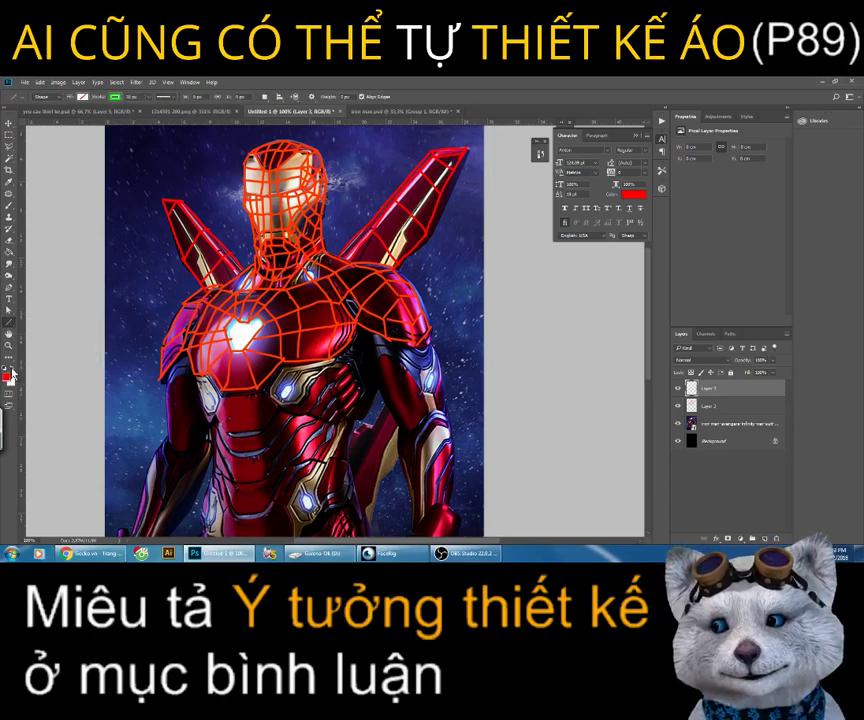
pyautogui.click(9, 371)
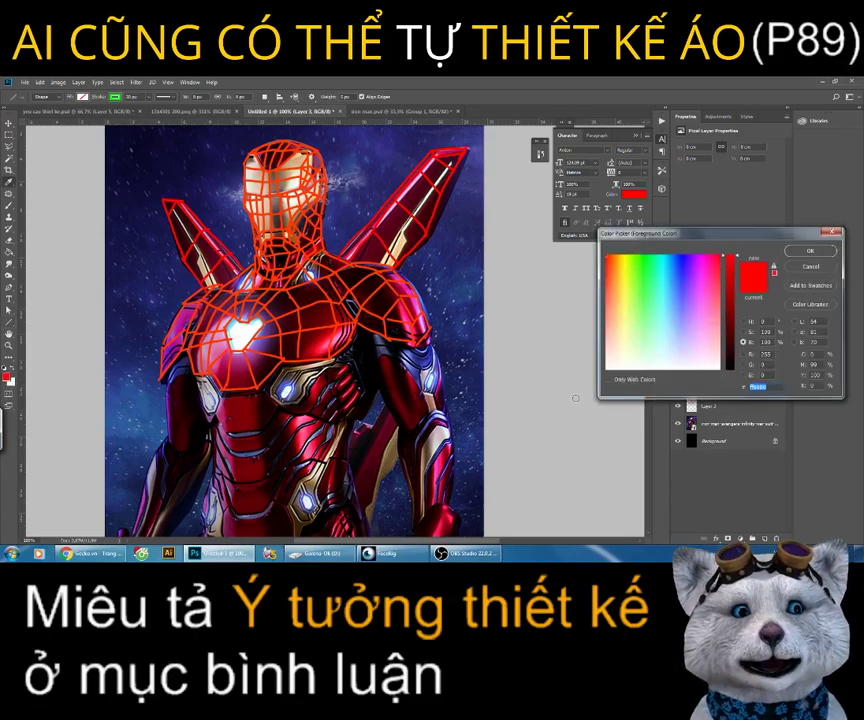
pyautogui.write('ffffff')
pyautogui.click(810, 251)
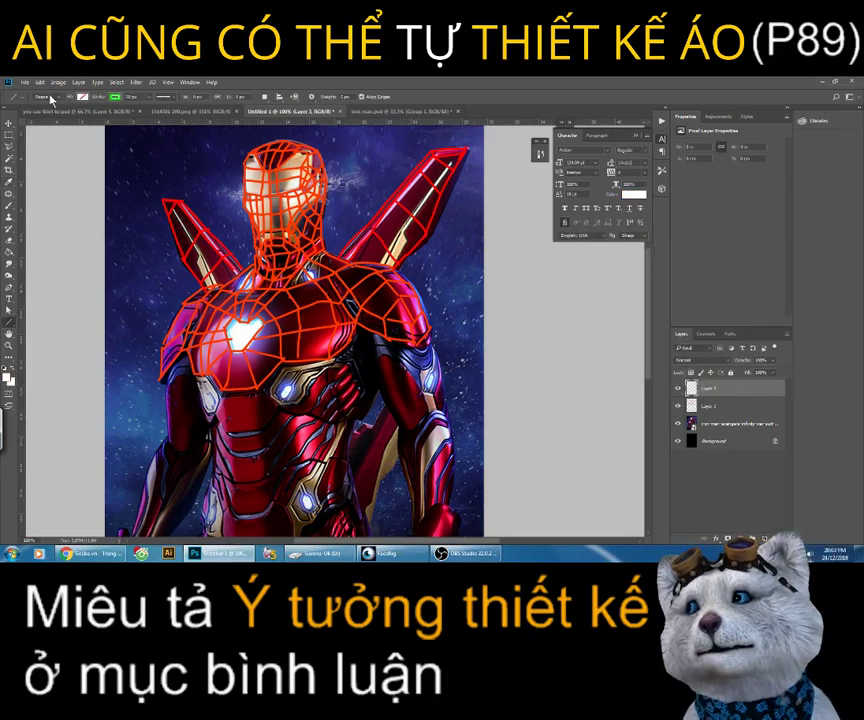
# Step: Set the Line Tool to Pixels mode with a 4 px weight
pyautogui.click(47, 97)
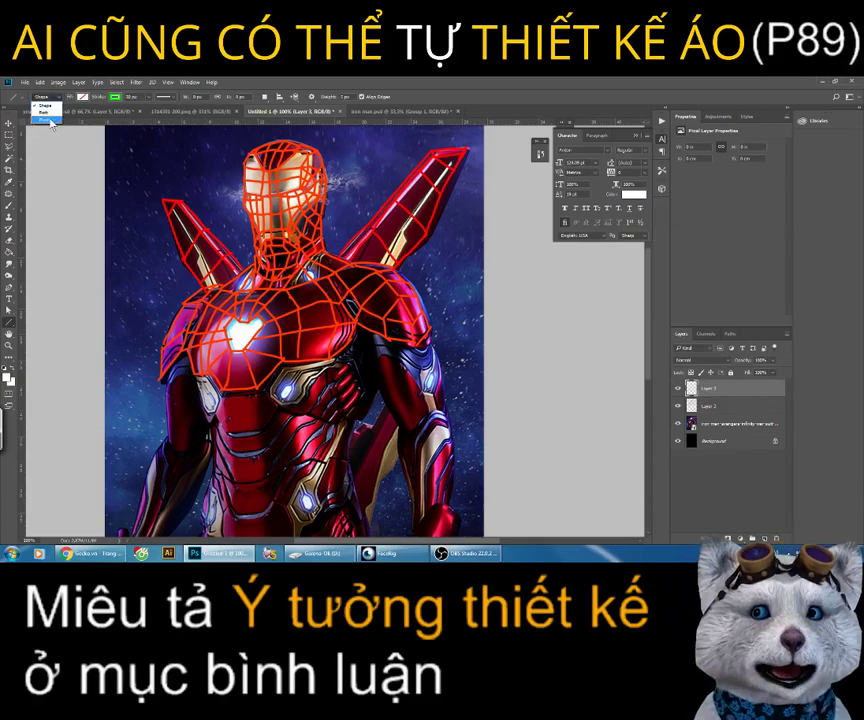
pyautogui.click(47, 118)
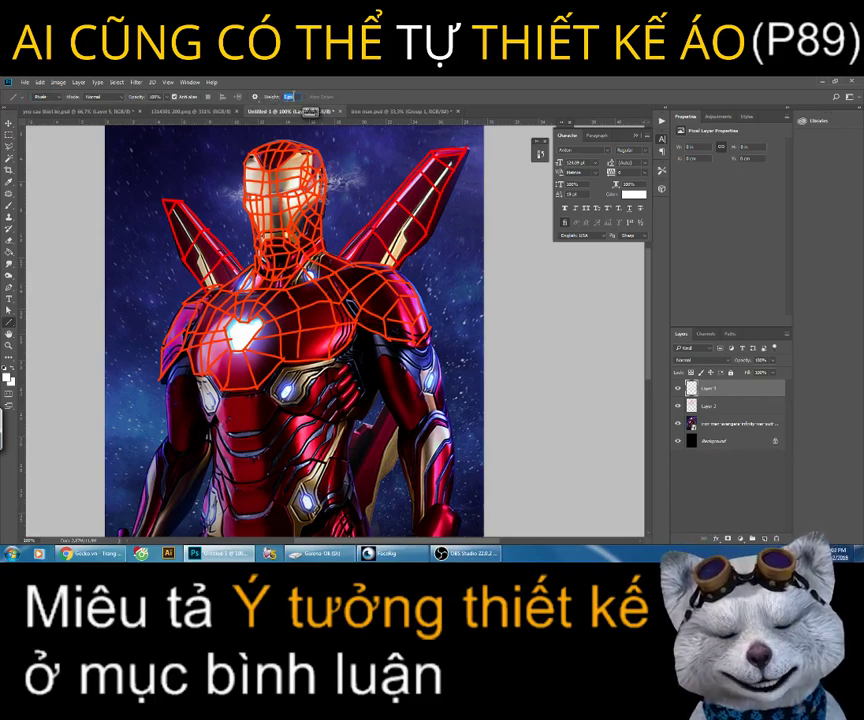
pyautogui.write('4')
pyautogui.press('Return')
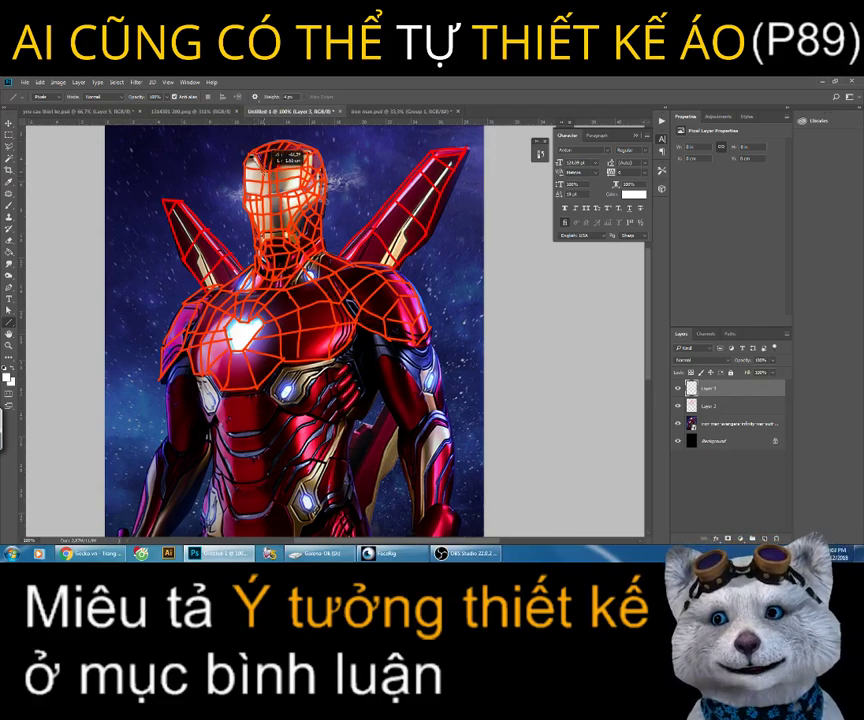
# Step: Draw two white lines across the top facets of Iron Man's helmet
pyautogui.click(256, 96)
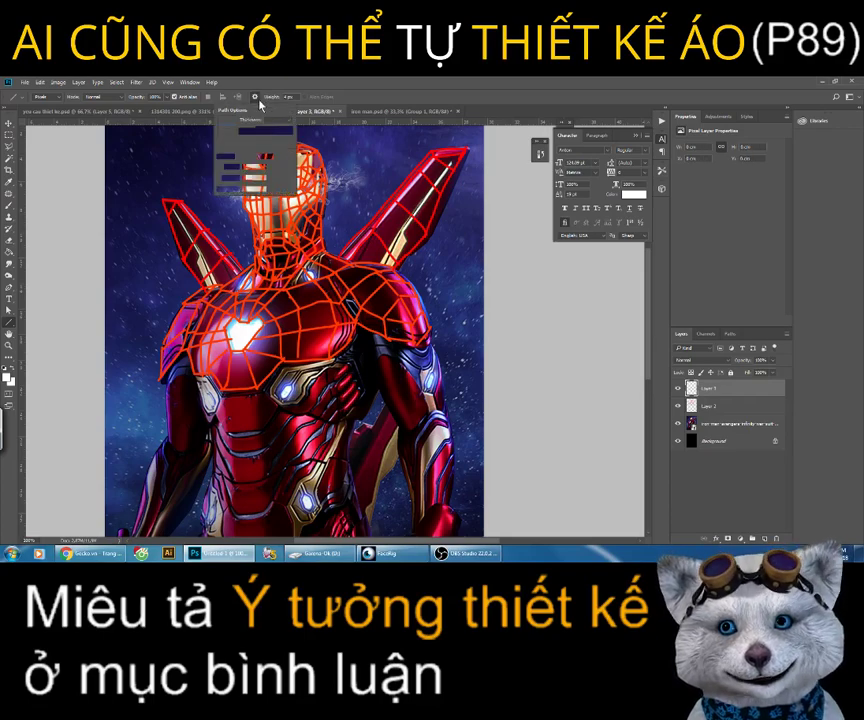
pyautogui.click(256, 96)
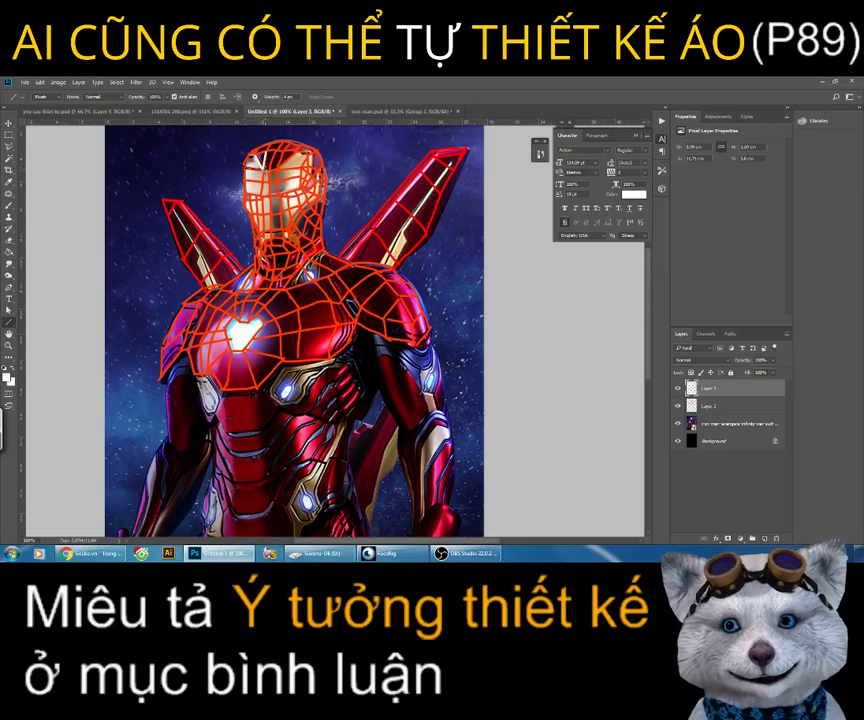
pyautogui.moveTo(270, 160)
pyautogui.mouseDown()
pyautogui.moveTo(310, 146)
pyautogui.moveTo(326, 153)
pyautogui.mouseUp()
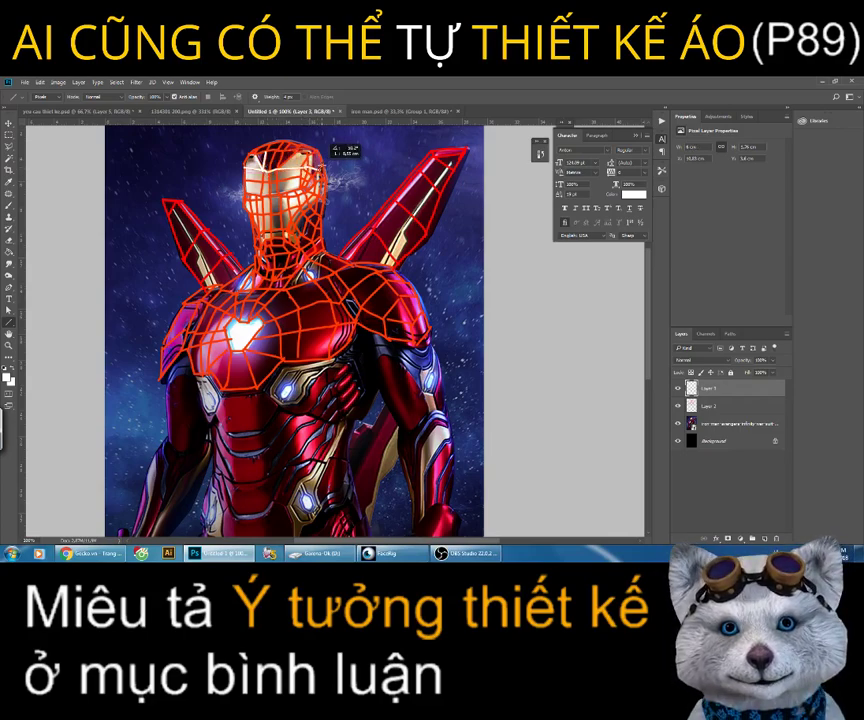
pyautogui.moveTo(326, 153); pyautogui.dragTo(332, 148)
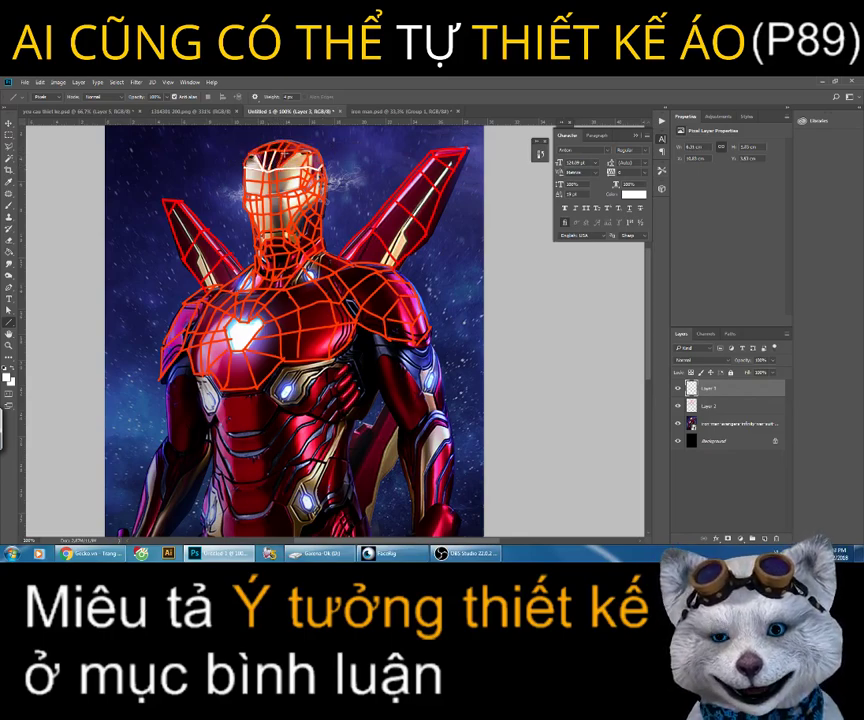
pyautogui.moveTo(272, 158)
pyautogui.mouseDown()
pyautogui.moveTo(278, 145)
pyautogui.moveTo(325, 132)
pyautogui.mouseUp()
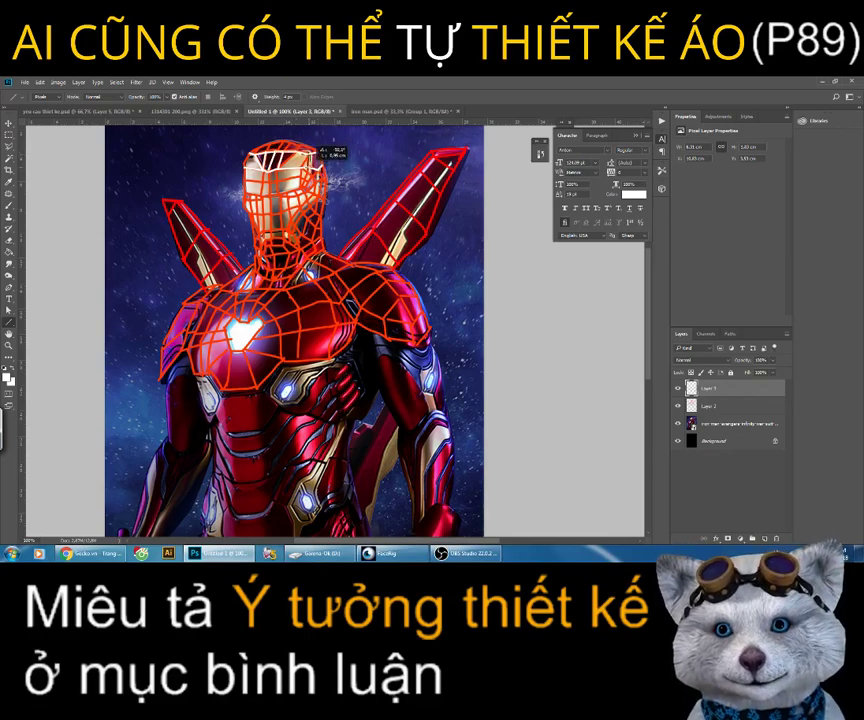
pyautogui.moveTo(325, 132); pyautogui.dragTo(325, 132)
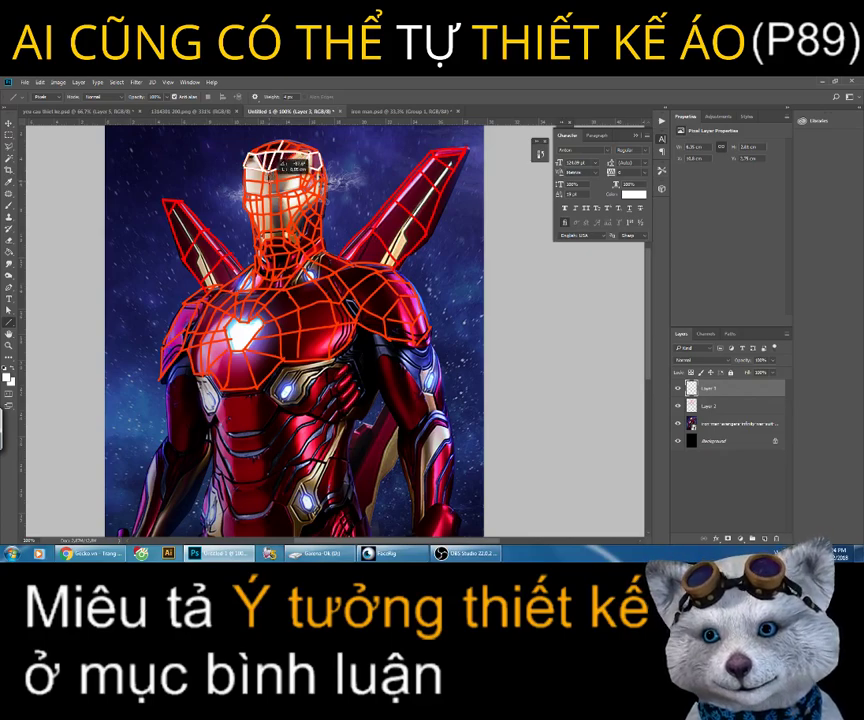
# Step: Draw a vertical centre line down the helmet front and zoom in close
pyautogui.moveTo(276, 158); pyautogui.dragTo(278, 212)
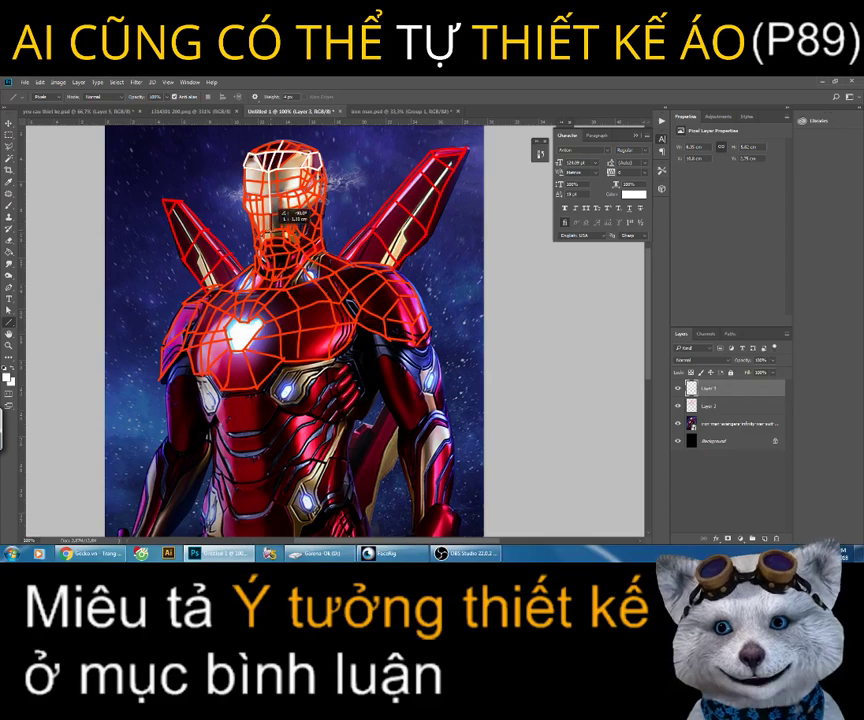
pyautogui.moveTo(278, 212)
pyautogui.mouseDown()
pyautogui.moveTo(278, 248)
pyautogui.moveTo(279, 238)
pyautogui.mouseUp()
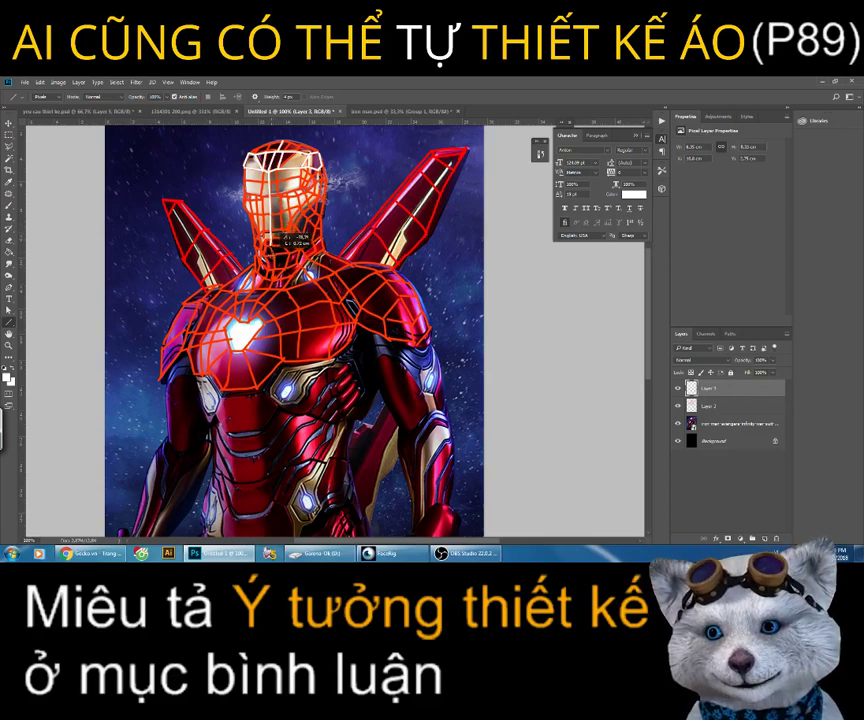
pyautogui.press('z')
pyautogui.click(262, 160)
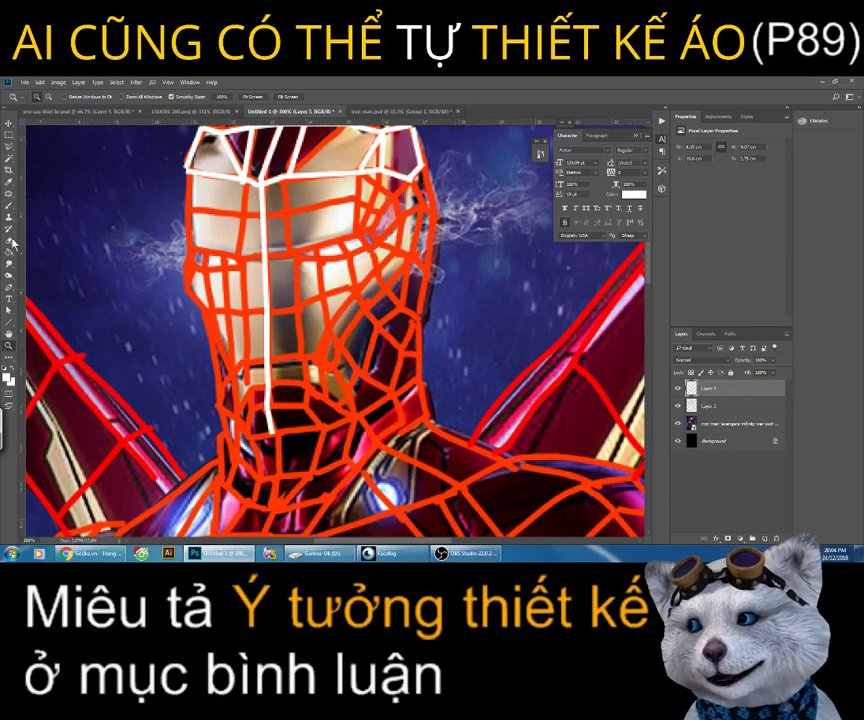
# Step: Draw one more white line on the helmet, zoom out, and delete the white-lines layer
pyautogui.press('u')
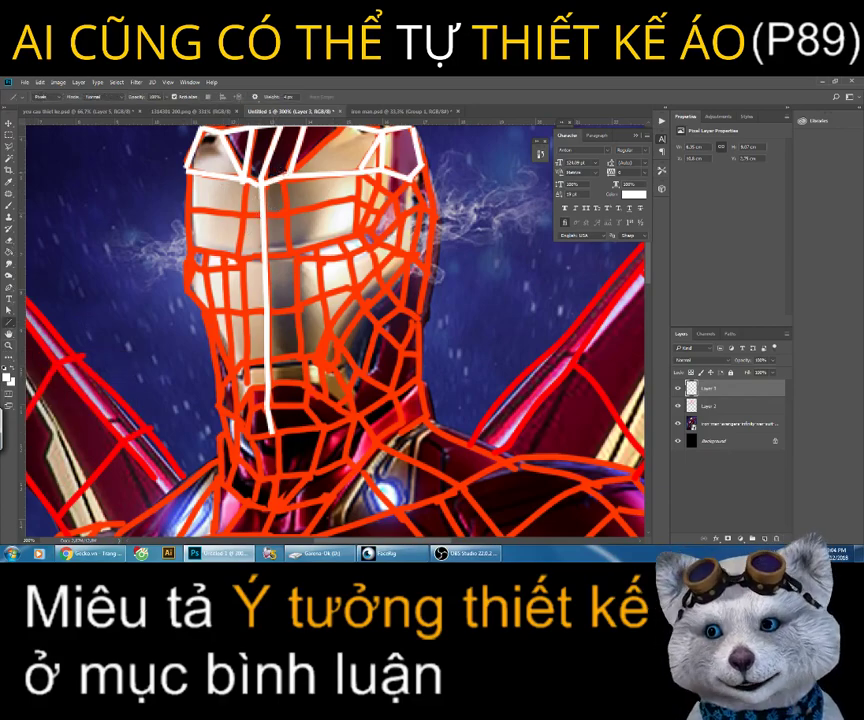
pyautogui.moveTo(288, 176)
pyautogui.mouseDown()
pyautogui.moveTo(294, 256)
pyautogui.moveTo(263, 213)
pyautogui.mouseUp()
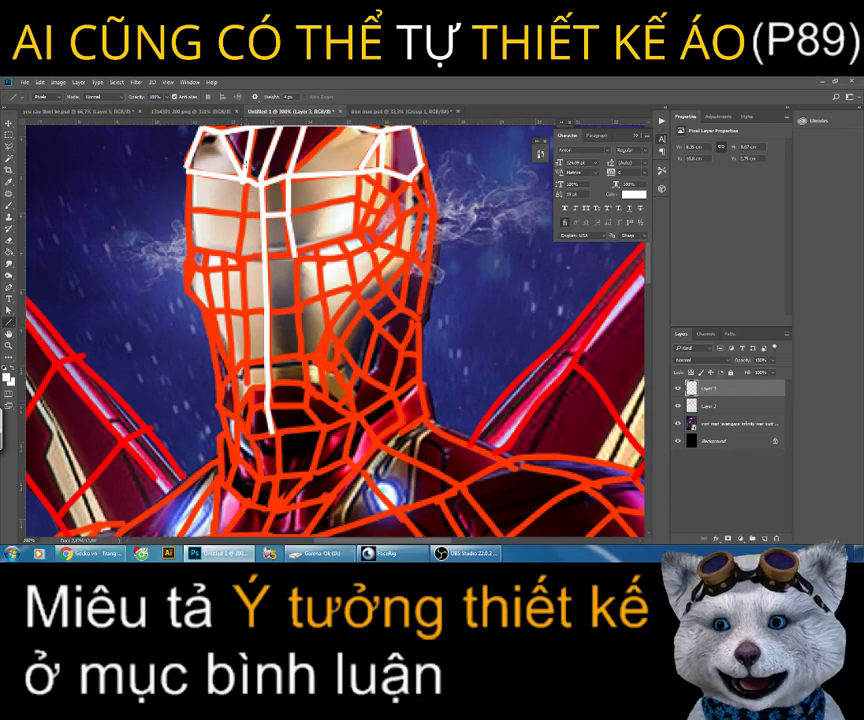
pyautogui.press('z')
pyautogui.click(279, 236)
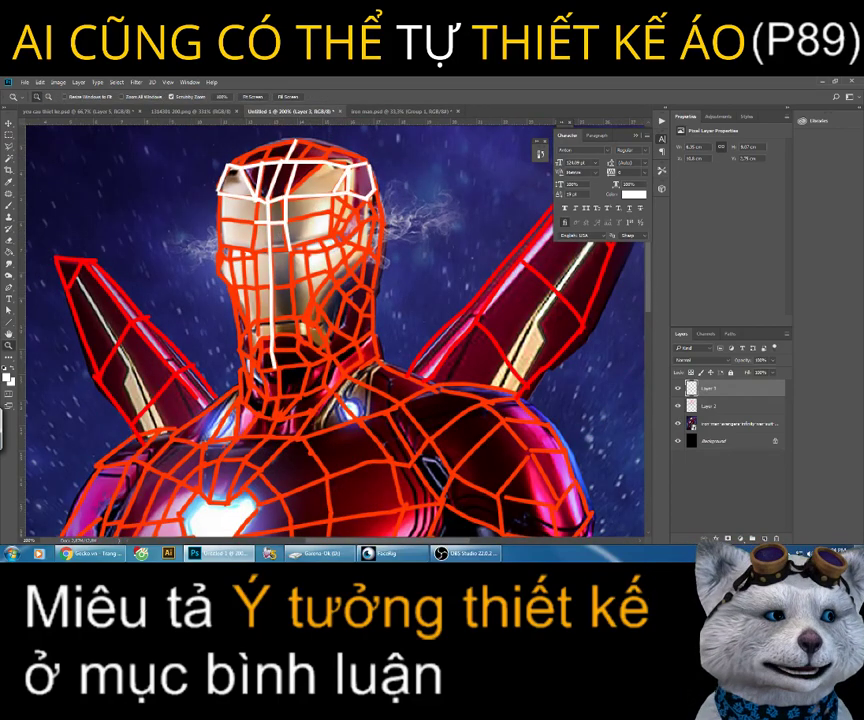
pyautogui.click(376, 110)
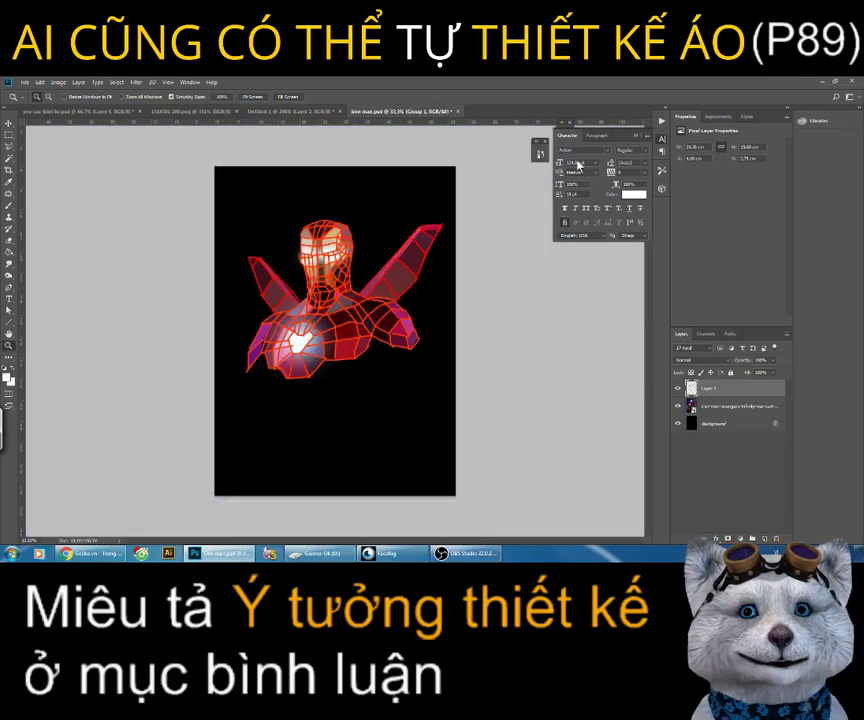
# Step: Float iron man.psd, copy its wireframe Layer 2 into Untitled-1 at 100% opacity, then re-dock it
pyautogui.moveTo(392, 110); pyautogui.dragTo(427, 220)
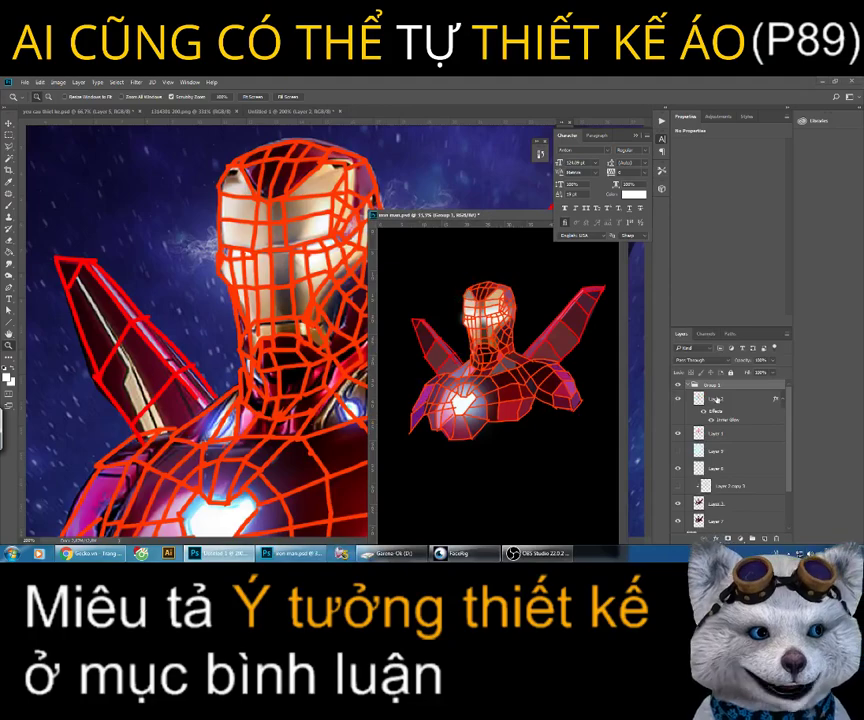
pyautogui.moveTo(677, 434); pyautogui.dragTo(678, 469)
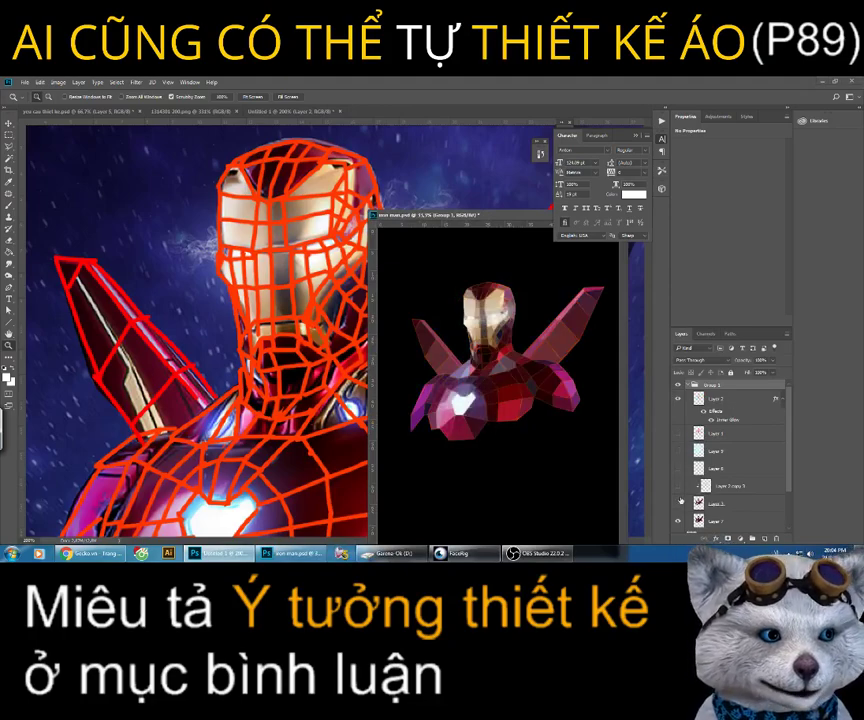
pyautogui.moveTo(715, 398); pyautogui.dragTo(275, 340)
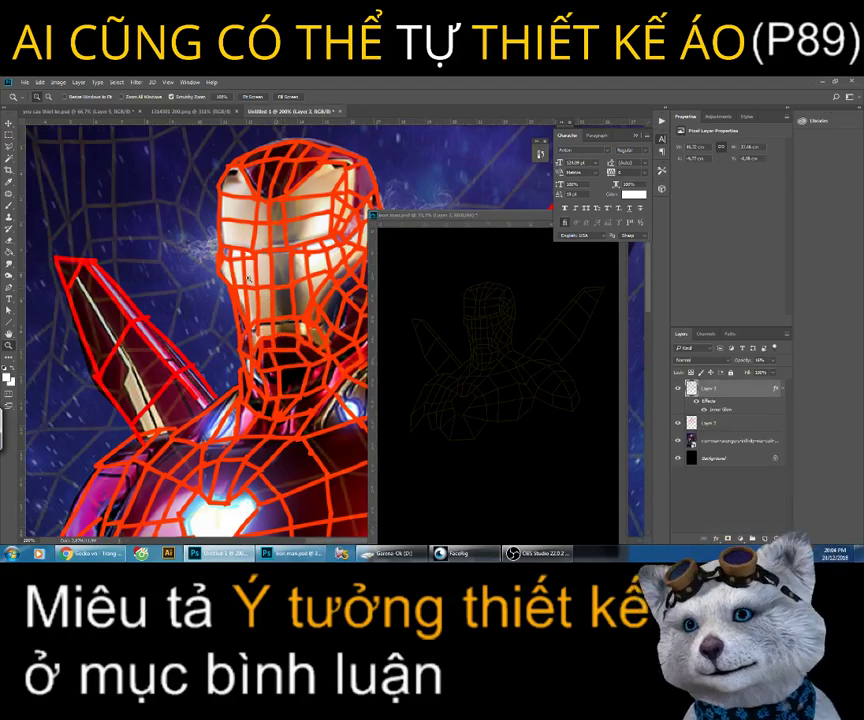
pyautogui.hotkey('ctrl', '-')
pyautogui.hotkey('ctrl', '-')
pyautogui.hotkey('ctrl', '-')
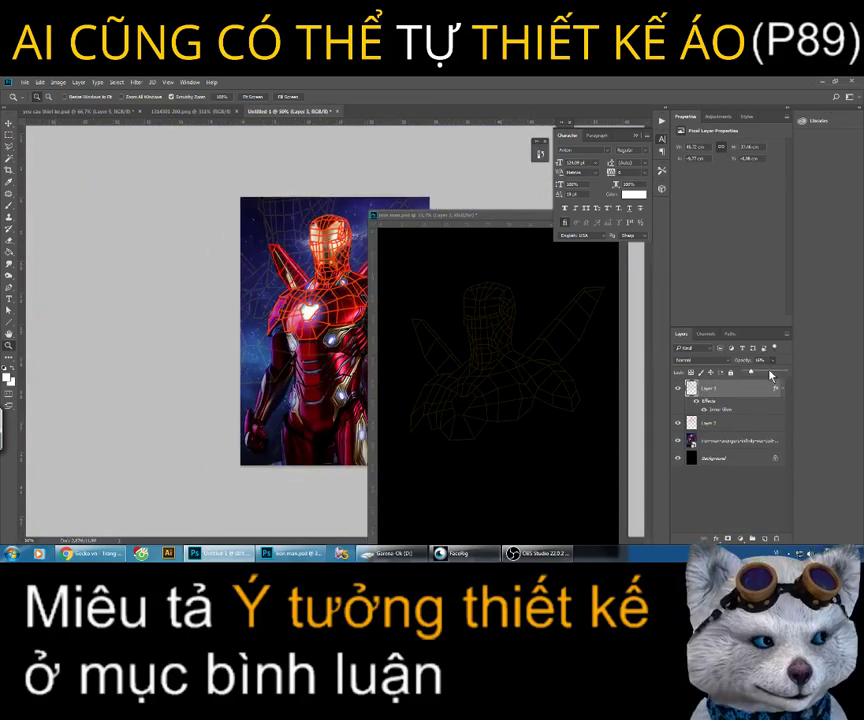
pyautogui.moveTo(753, 372); pyautogui.dragTo(790, 372)
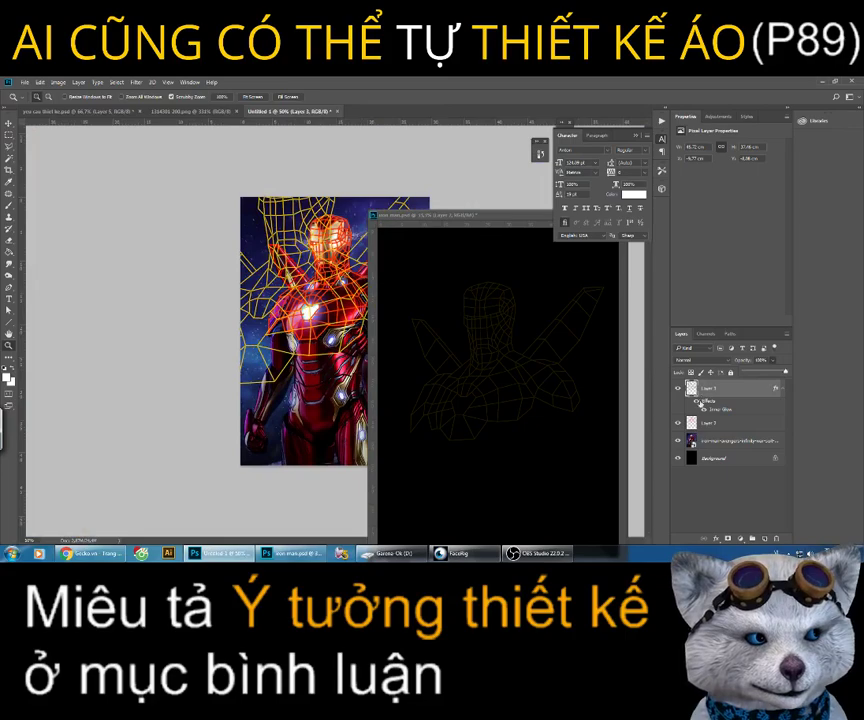
pyautogui.moveTo(517, 214); pyautogui.dragTo(272, 116)
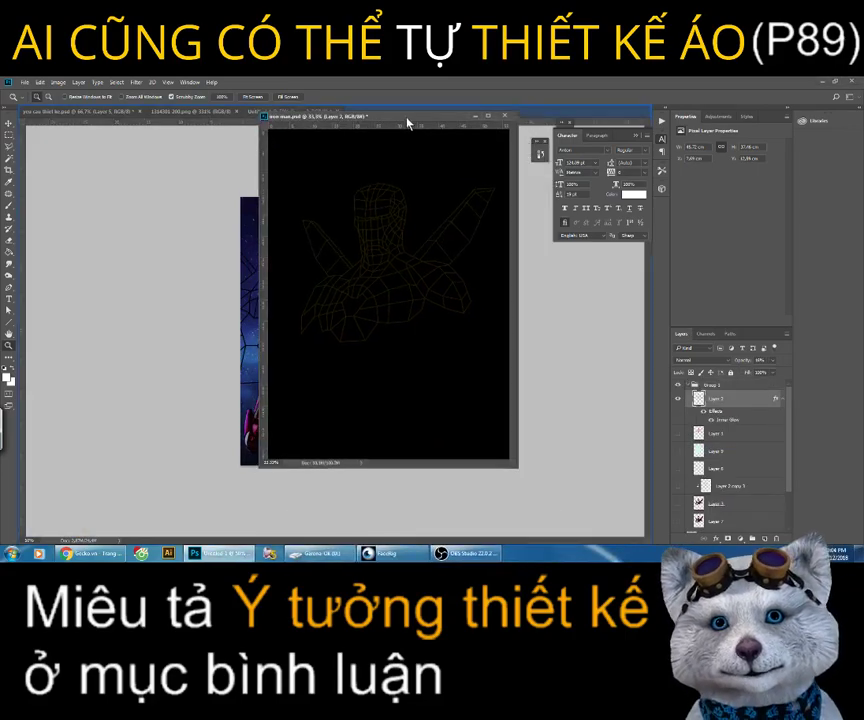
# Step: In Untitled-1, lighten the wireframe layer to white with Hue/Saturation
pyautogui.click(272, 113)
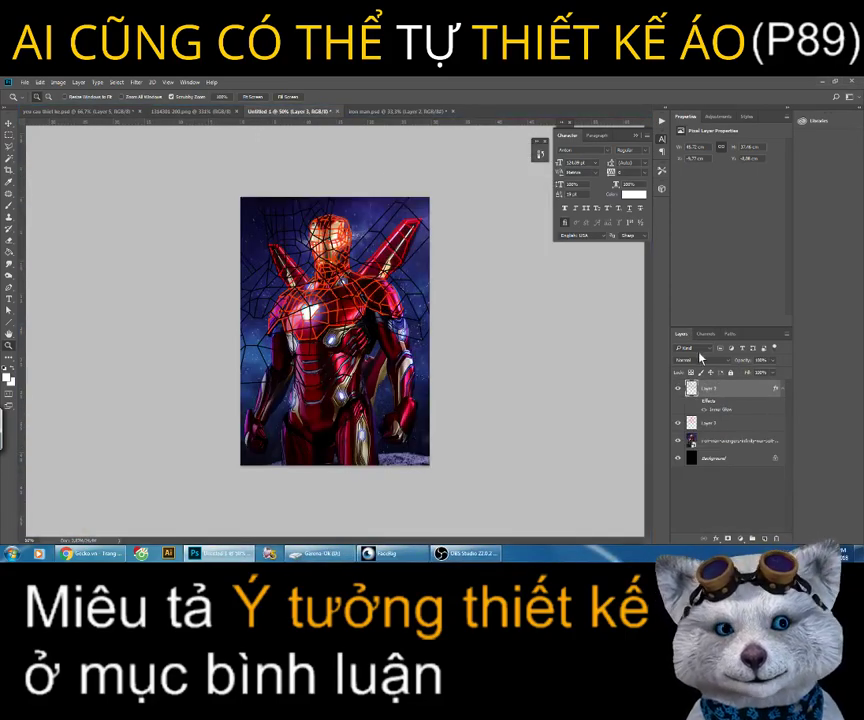
pyautogui.hotkey('ctrl', 'u')
pyautogui.moveTo(660, 303); pyautogui.dragTo(763, 303)
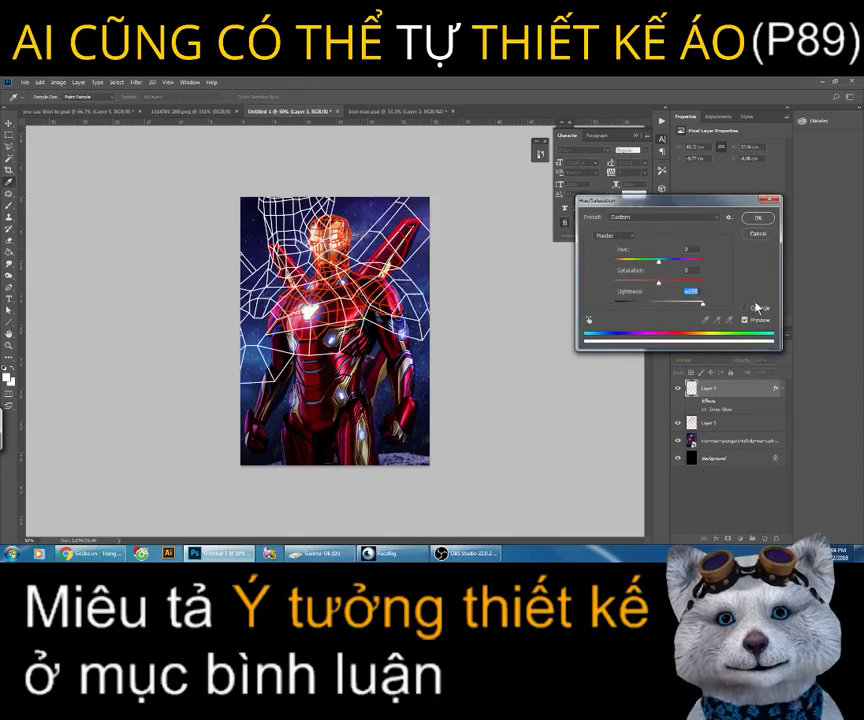
pyautogui.press('Return')
# Step: Move and scale the white wireframe over Iron Man's helmet, shoulders and chest
pyautogui.press('v')
pyautogui.moveTo(204, 153); pyautogui.dragTo(267, 252)
pyautogui.hotkey('ctrl', 't')
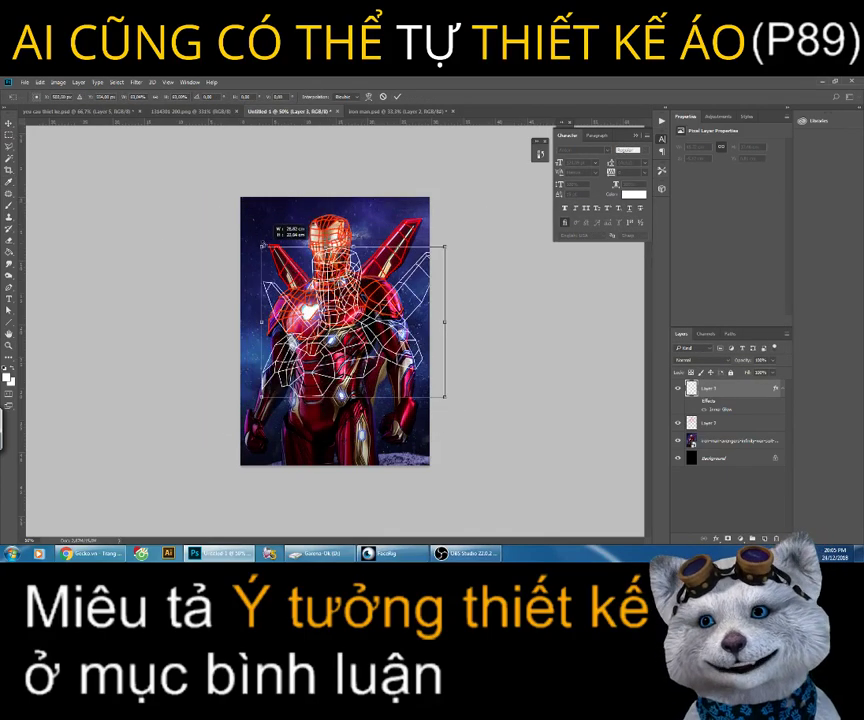
pyautogui.moveTo(350, 284); pyautogui.dragTo(350, 240)
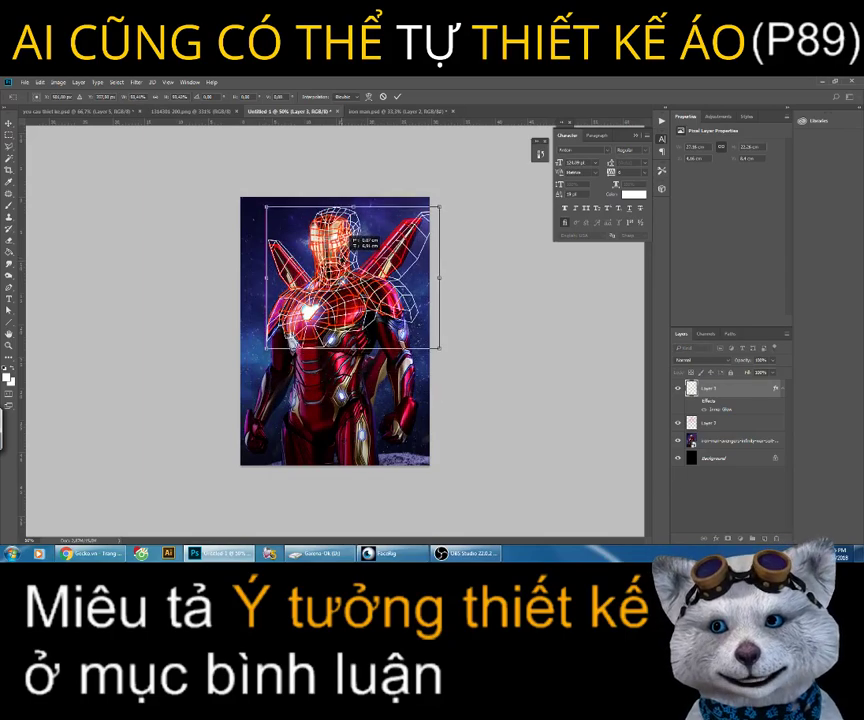
pyautogui.moveTo(438, 348)
pyautogui.mouseDown()
pyautogui.moveTo(392, 310)
pyautogui.moveTo(396, 295)
pyautogui.mouseUp()
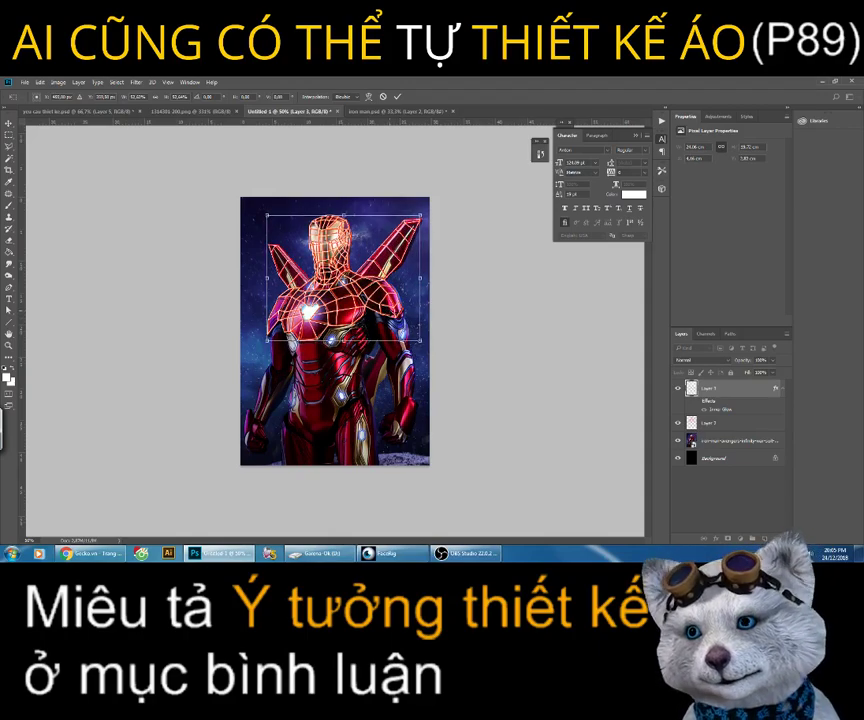
pyautogui.press('Left')
pyautogui.press('Left')
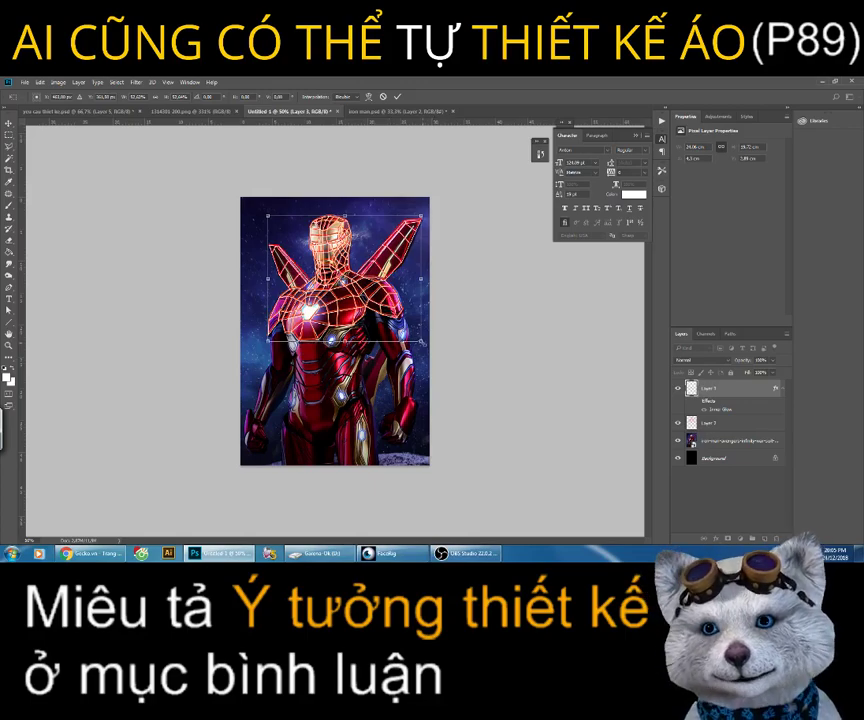
pyautogui.moveTo(421, 343); pyautogui.dragTo(421, 342)
pyautogui.press('Return')
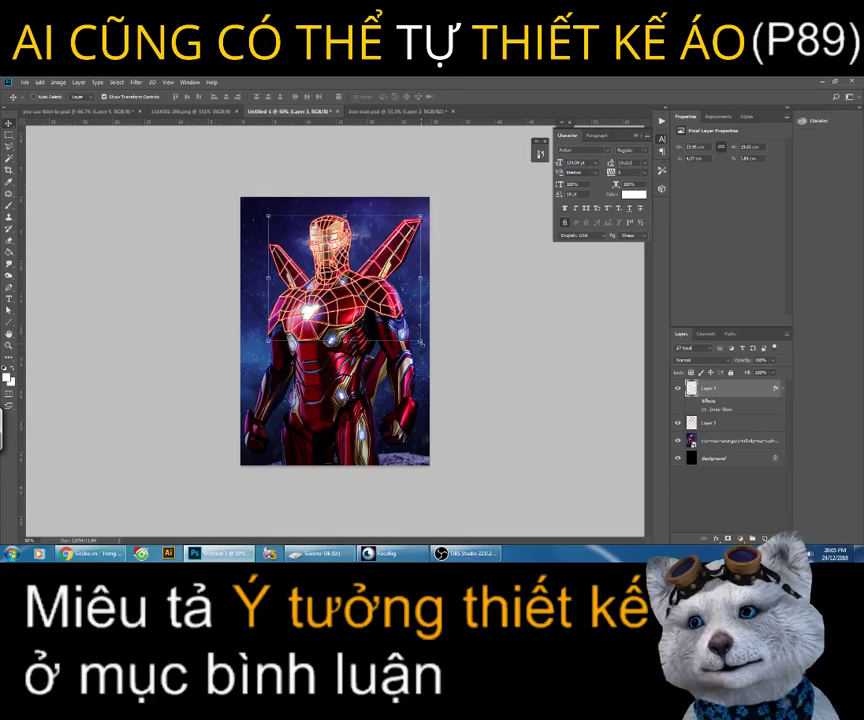
# Step: Zoom in and hide the orange-glow wireframe copy so the white lines show
pyautogui.press('z')
pyautogui.hotkey('ctrl', '+')
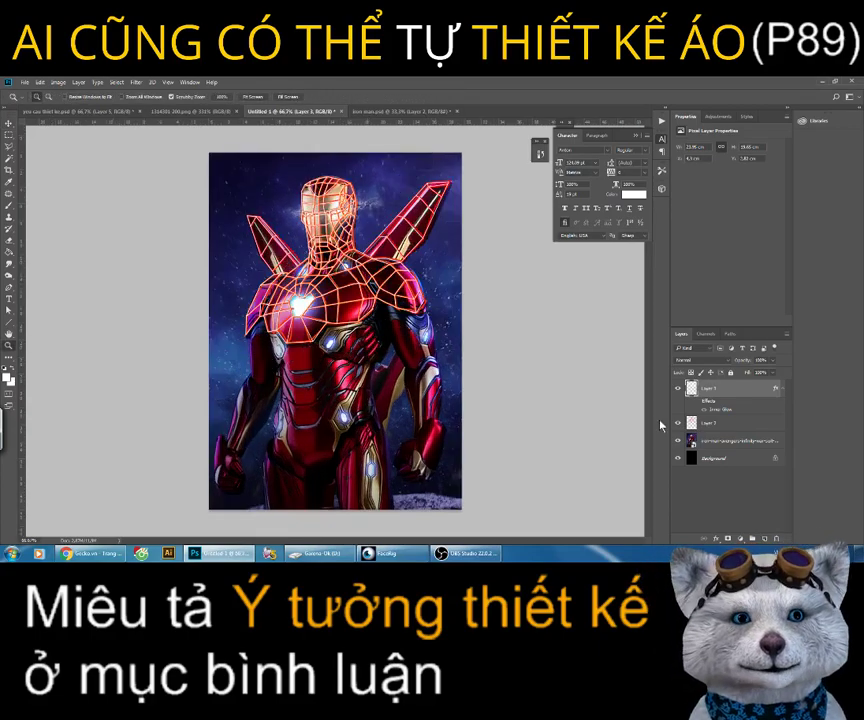
pyautogui.click(680, 421)
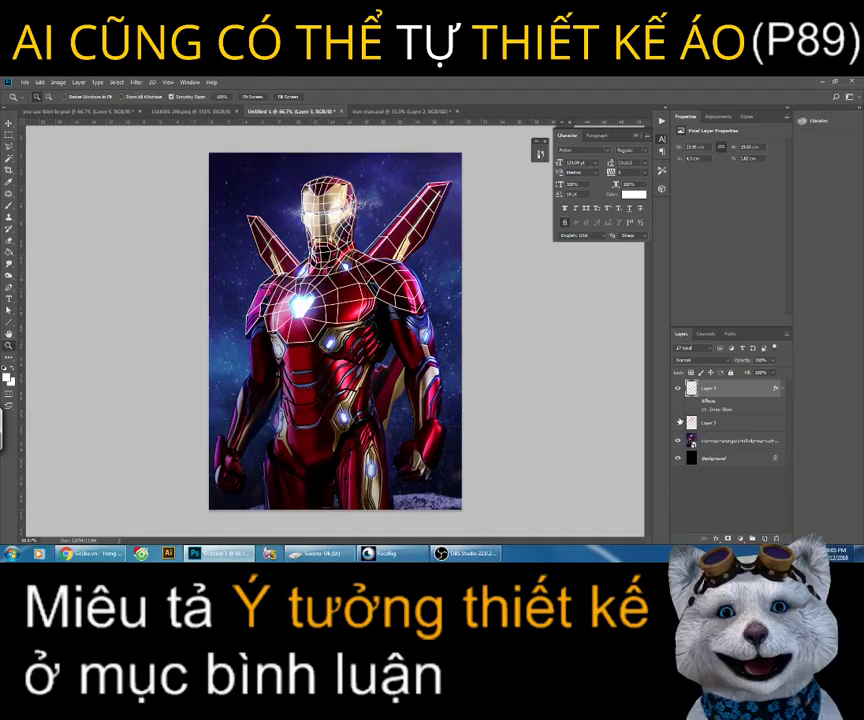
# Step: Scale the white wireframe slightly larger at 100% zoom, then collapse the character panel
pyautogui.hotkey('ctrl', '+')
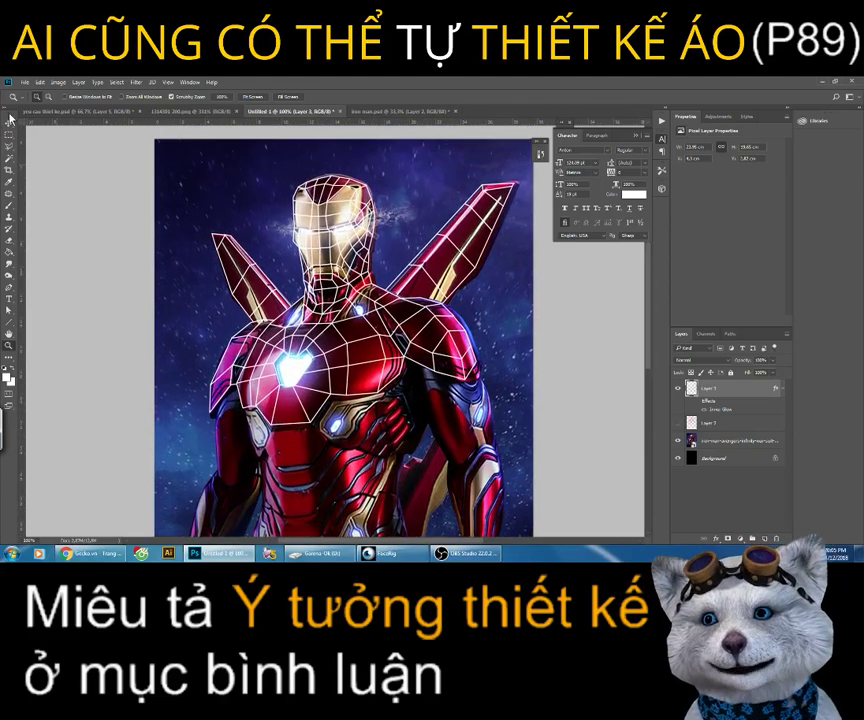
pyautogui.press('v')
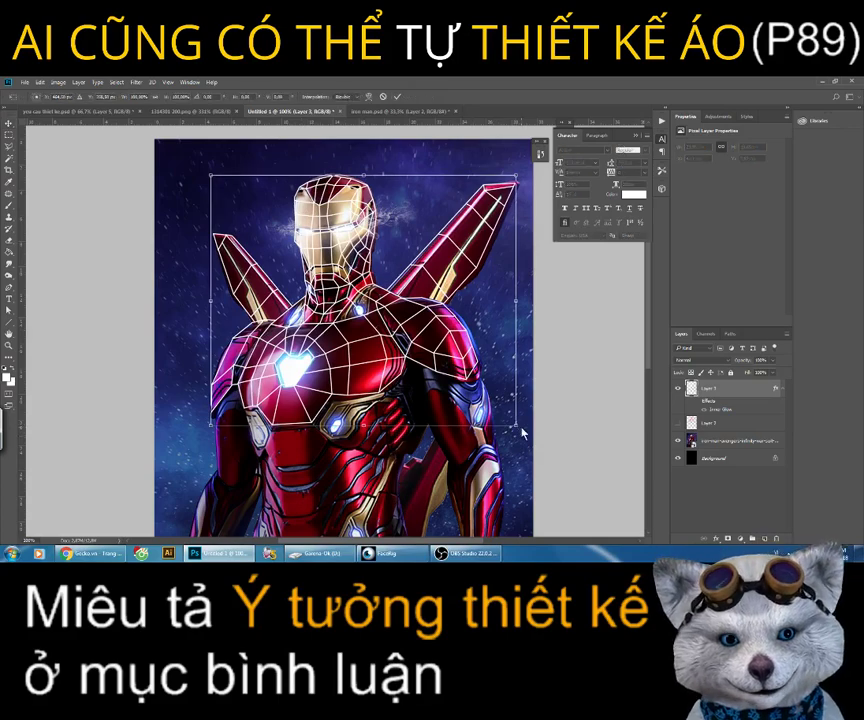
pyautogui.moveTo(515, 425); pyautogui.dragTo(522, 432)
pyautogui.press('Return')
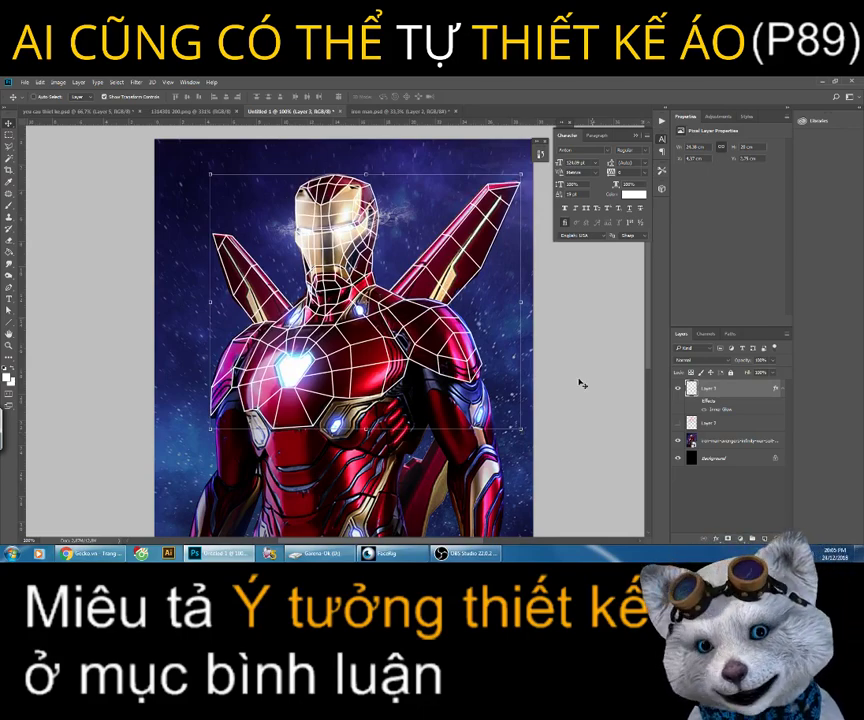
pyautogui.click(633, 138)
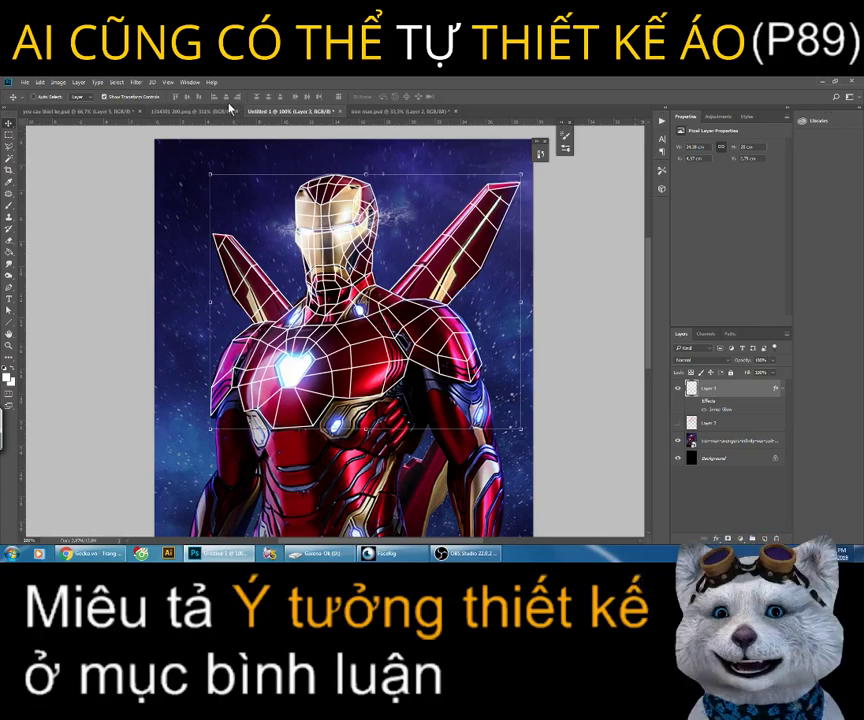
pyautogui.click(192, 83)
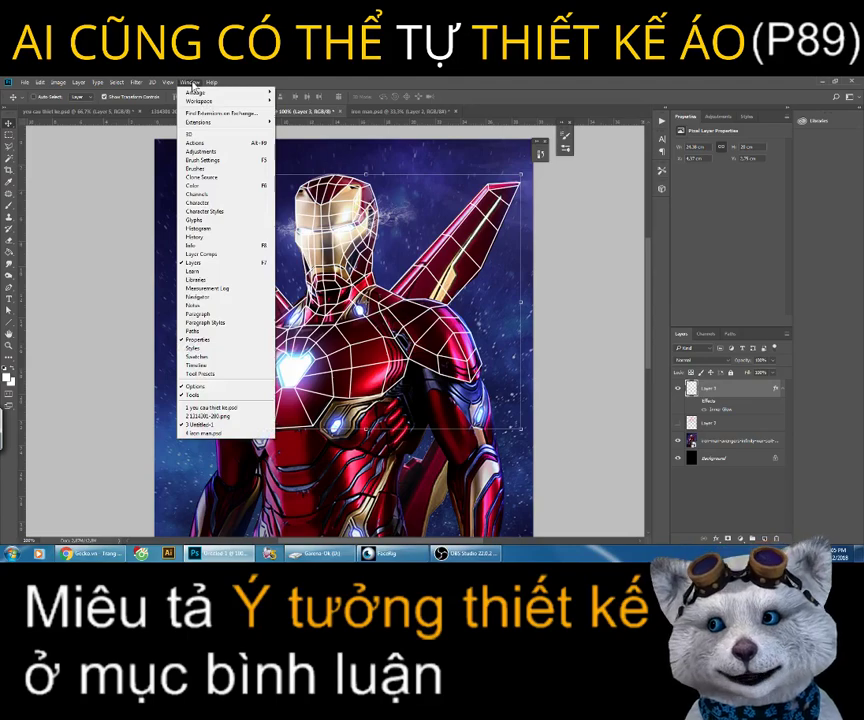
# Step: Open the Actions panel extended taller, choose the Magic Wand Tool, and zoom to 200% on the chest
pyautogui.click(196, 144)
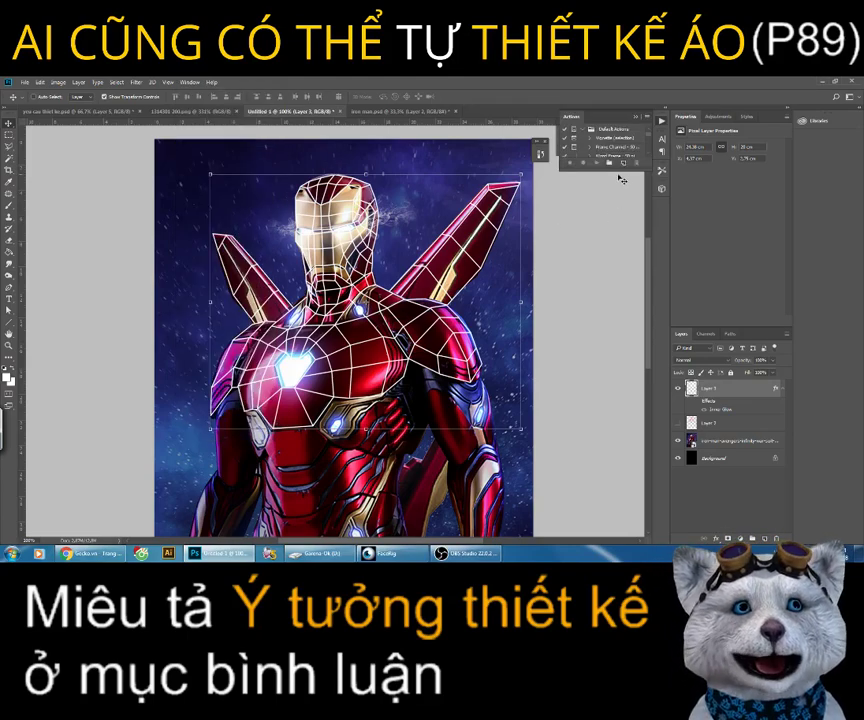
pyautogui.moveTo(616, 280); pyautogui.dragTo(616, 345)
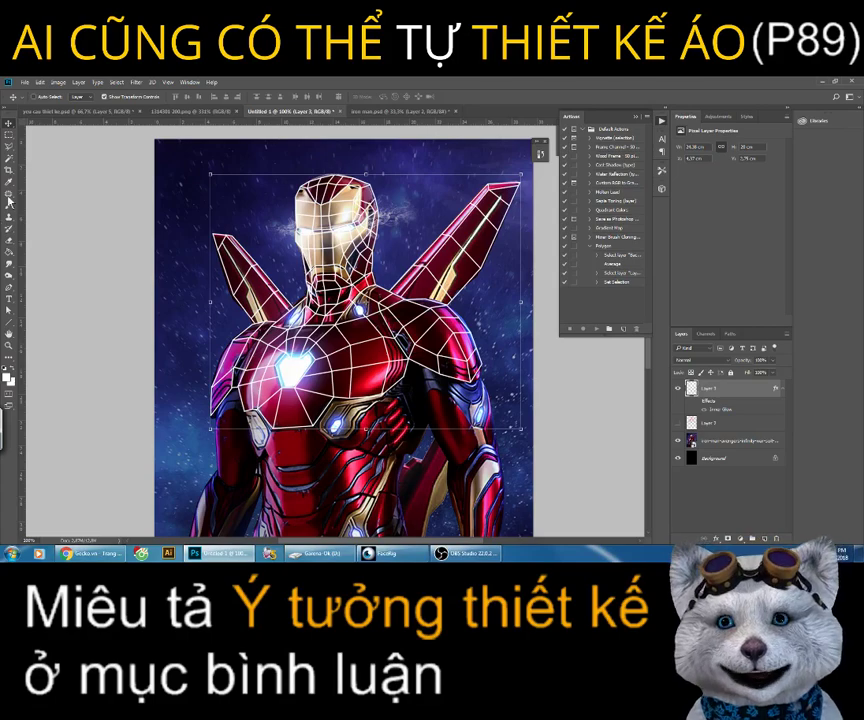
pyautogui.click(9, 160)
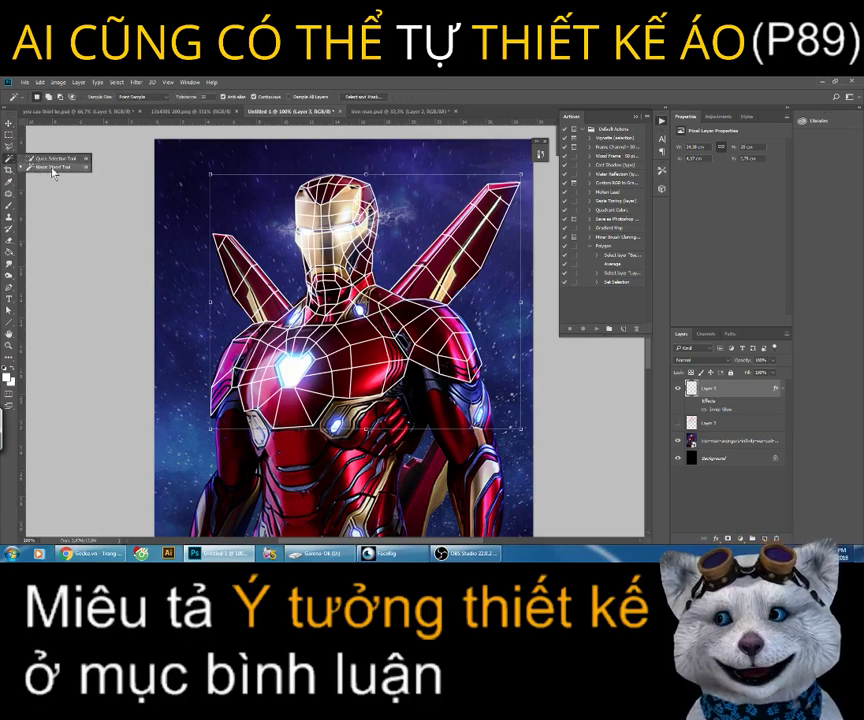
pyautogui.click(51, 168)
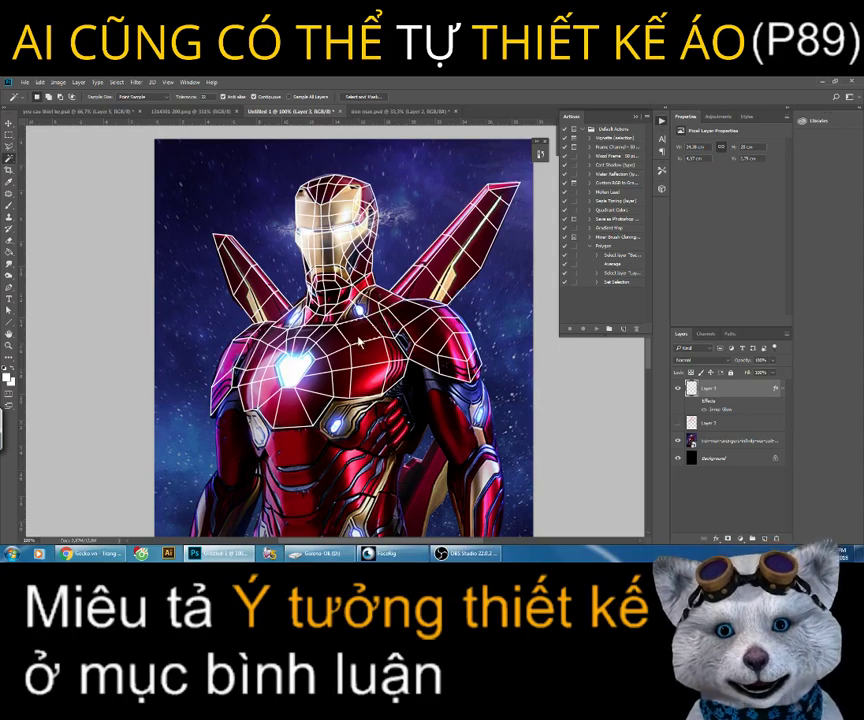
pyautogui.press('z')
pyautogui.click(388, 322)
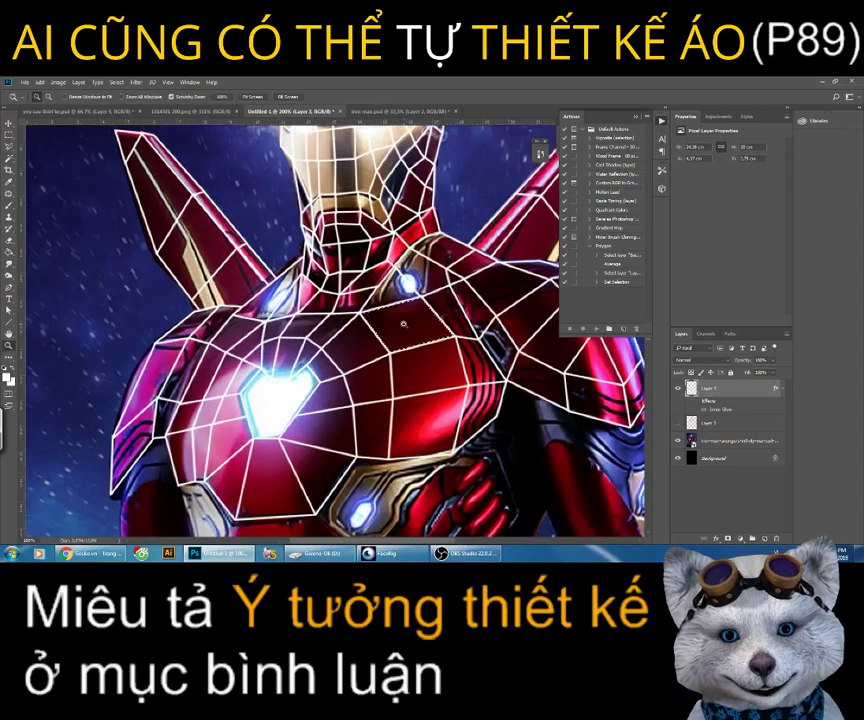
# Step: Apply Blur > Average to the selected chest facet on the Iron Man photo layer
pyautogui.click(738, 441)
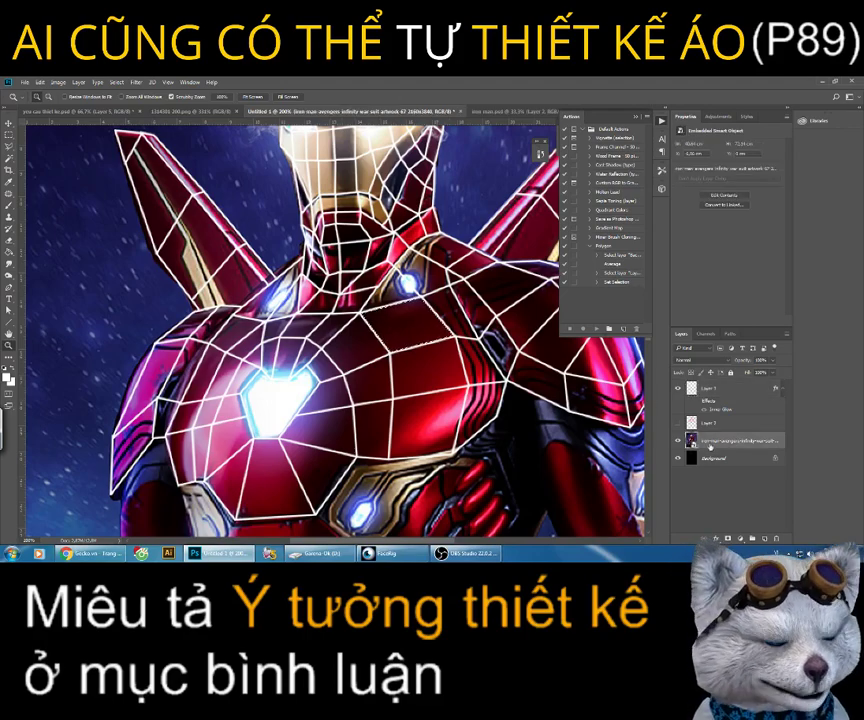
pyautogui.click(136, 82)
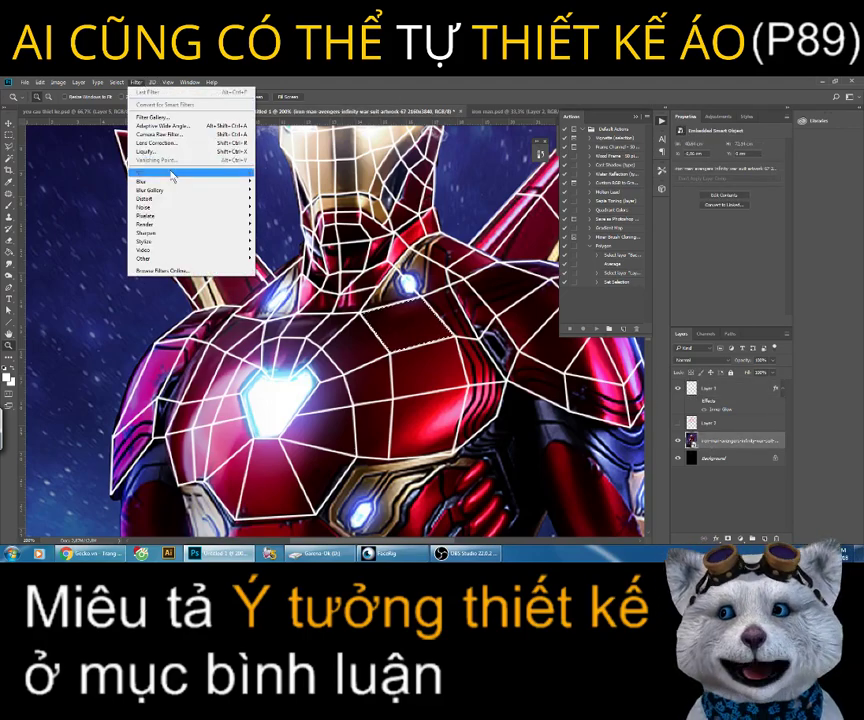
pyautogui.moveTo(150, 181)
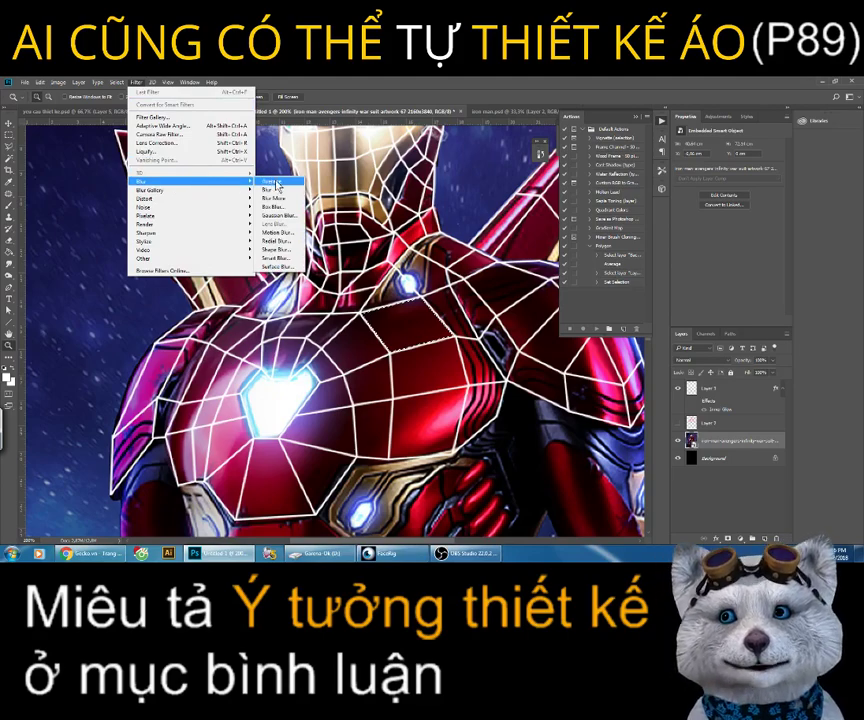
pyautogui.click(272, 181)
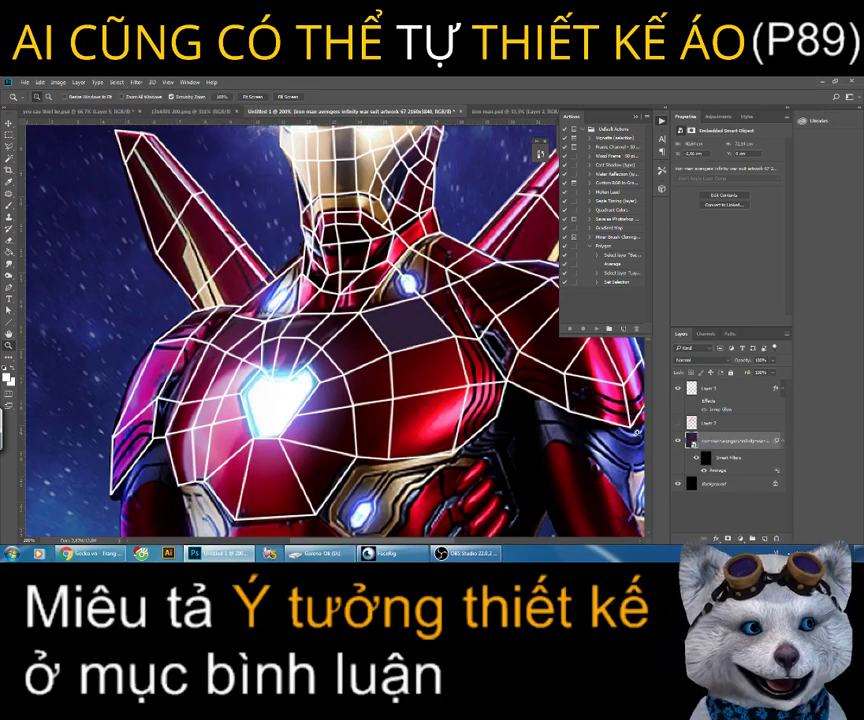
# Step: Switch between the wireframe and Iron Man layers, reselecting Magic Wand, ending on the wireframe layer
pyautogui.click(724, 392)
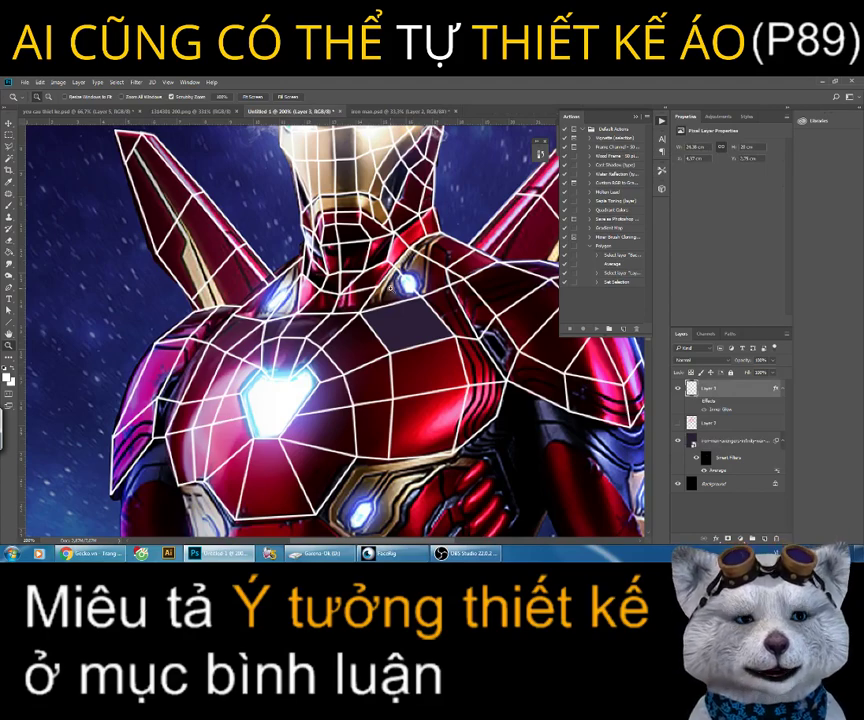
pyautogui.scroll(3, 390, 287)
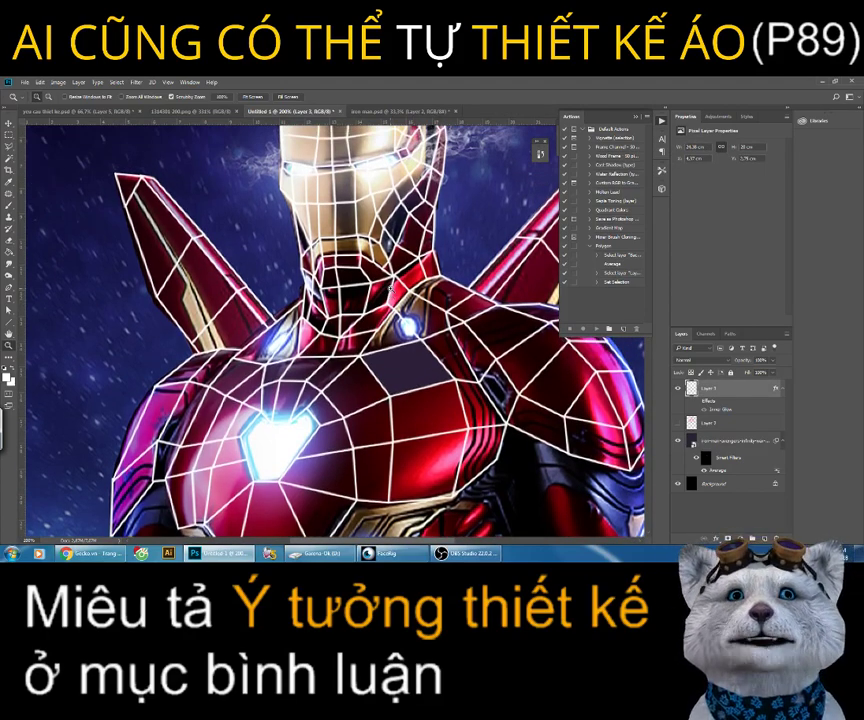
pyautogui.click(490, 300)
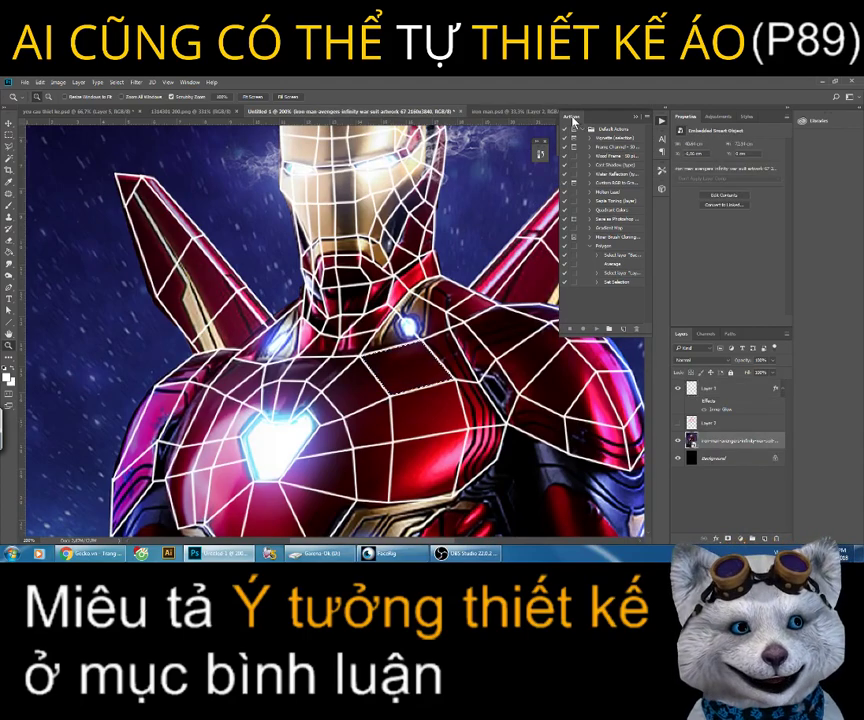
pyautogui.click(9, 157)
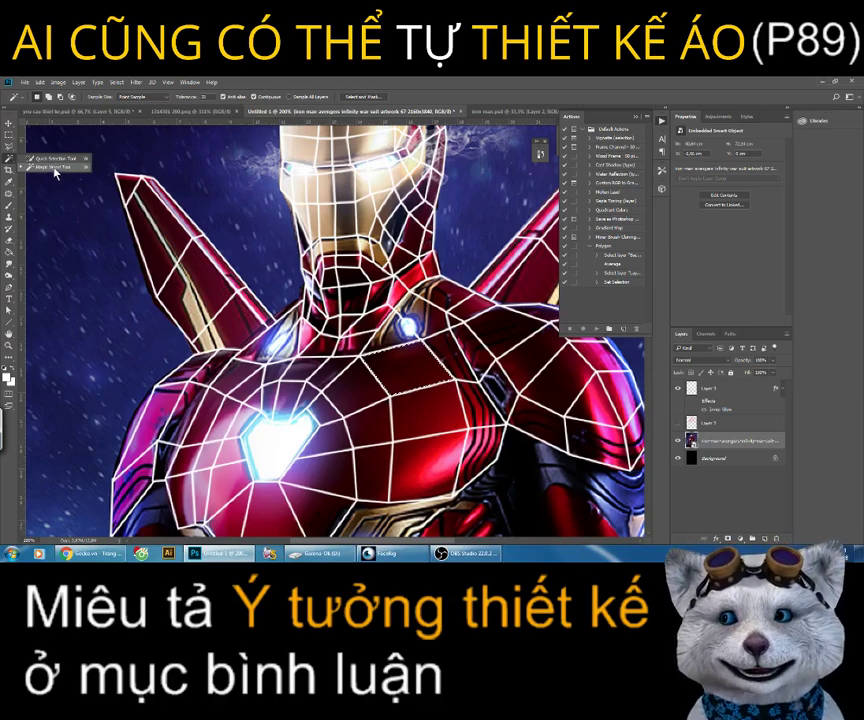
pyautogui.click(55, 168)
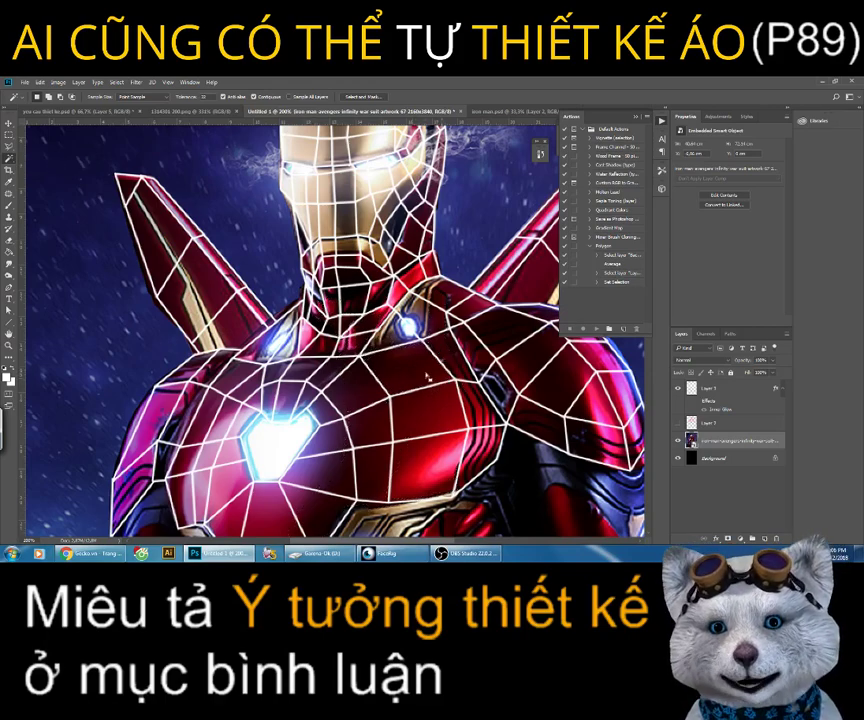
pyautogui.click(723, 393)
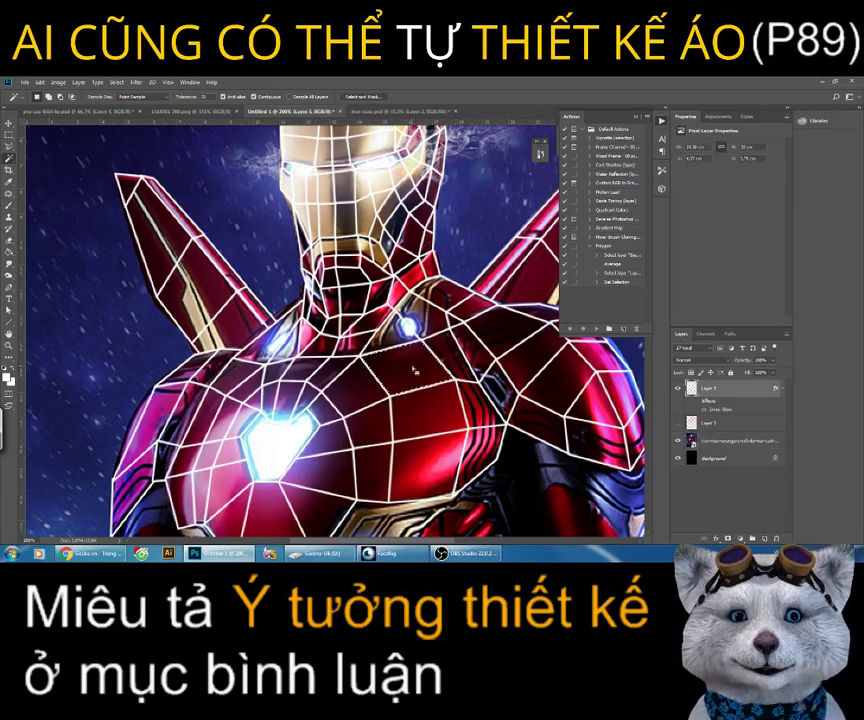
pyautogui.click(727, 441)
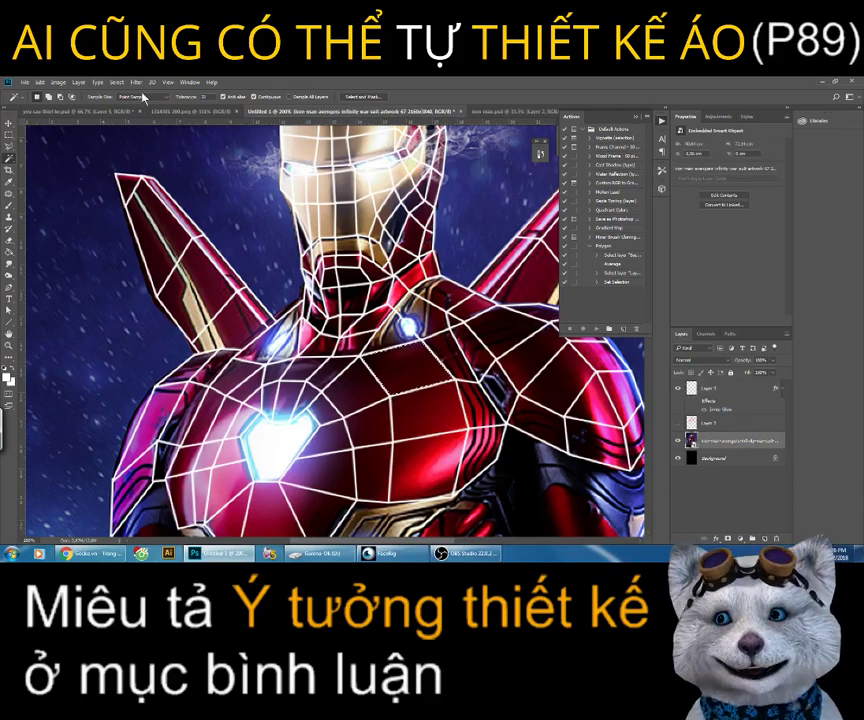
pyautogui.click(136, 82)
pyautogui.moveTo(160, 181)
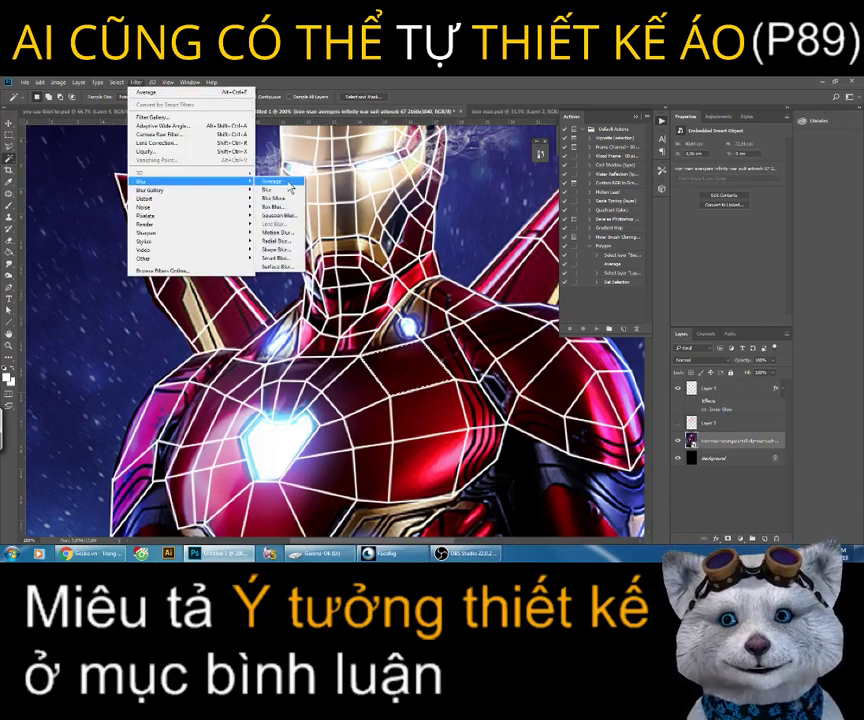
pyautogui.press('Escape')
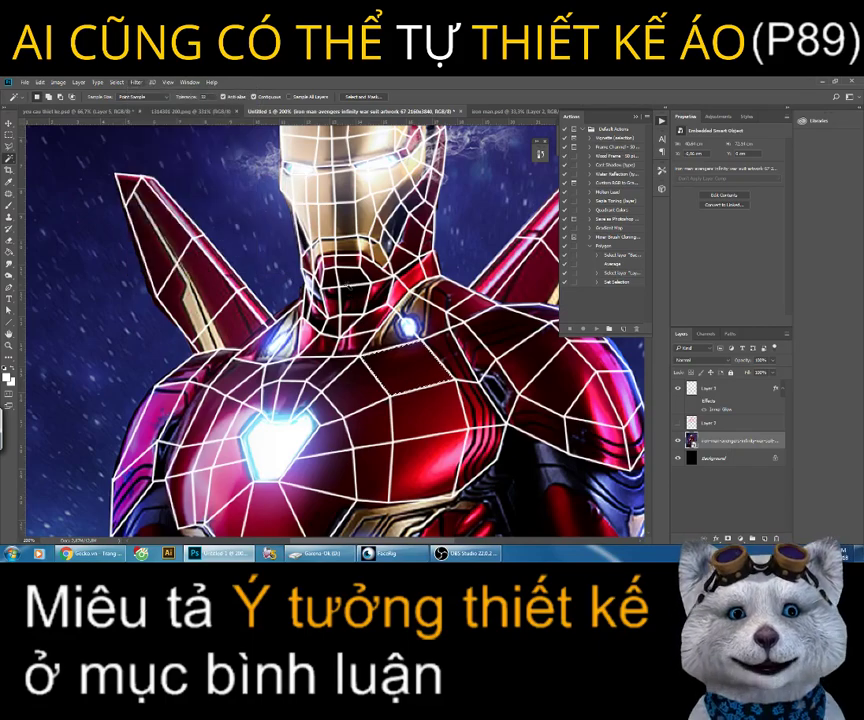
pyautogui.rightClick(9, 159)
pyautogui.click(55, 166)
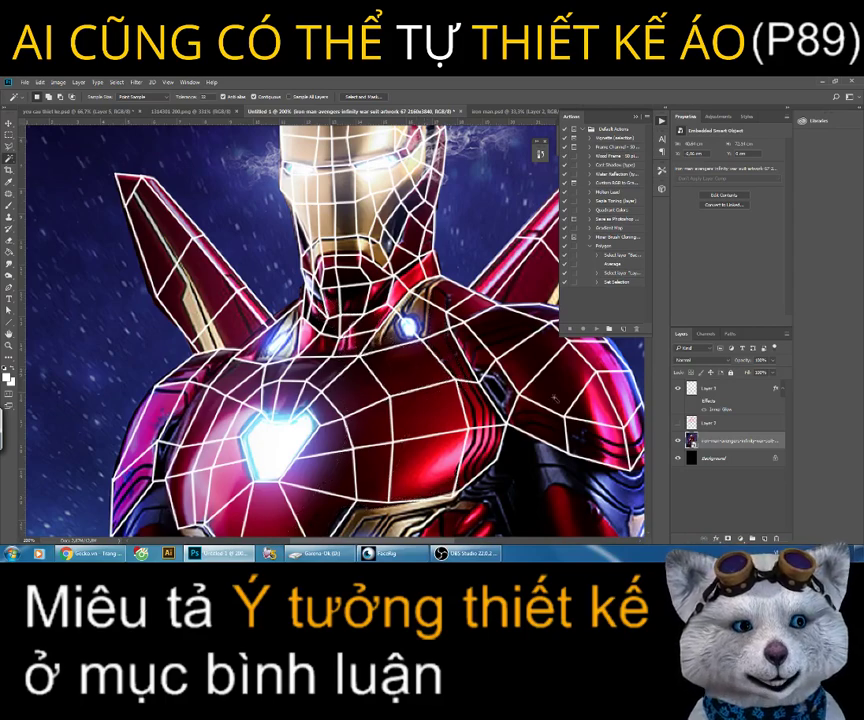
pyautogui.click(708, 384)
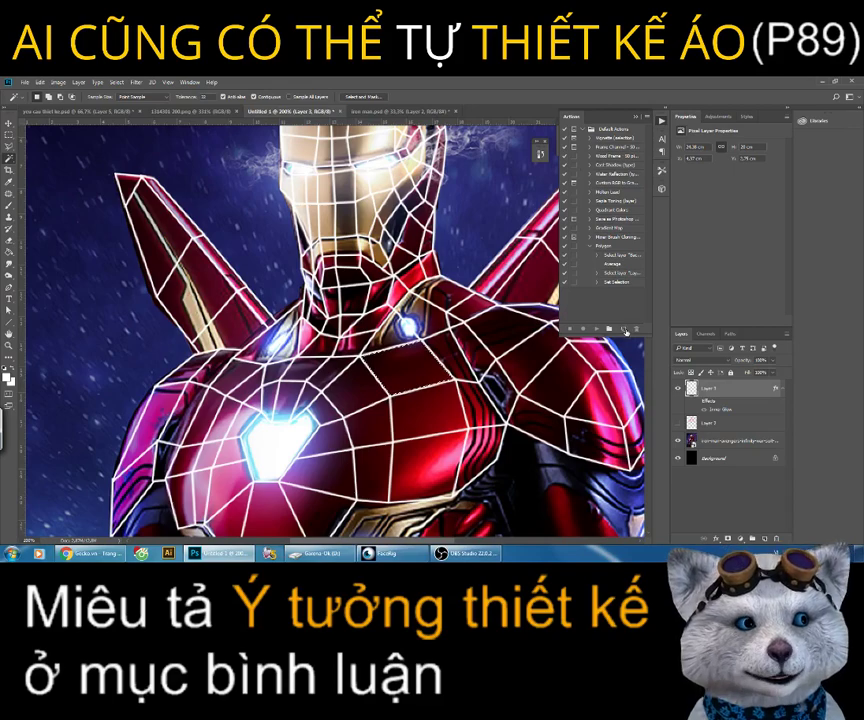
# Step: Add a new action named 'polygon' in Default Actions and begin recording it
pyautogui.click(624, 330)
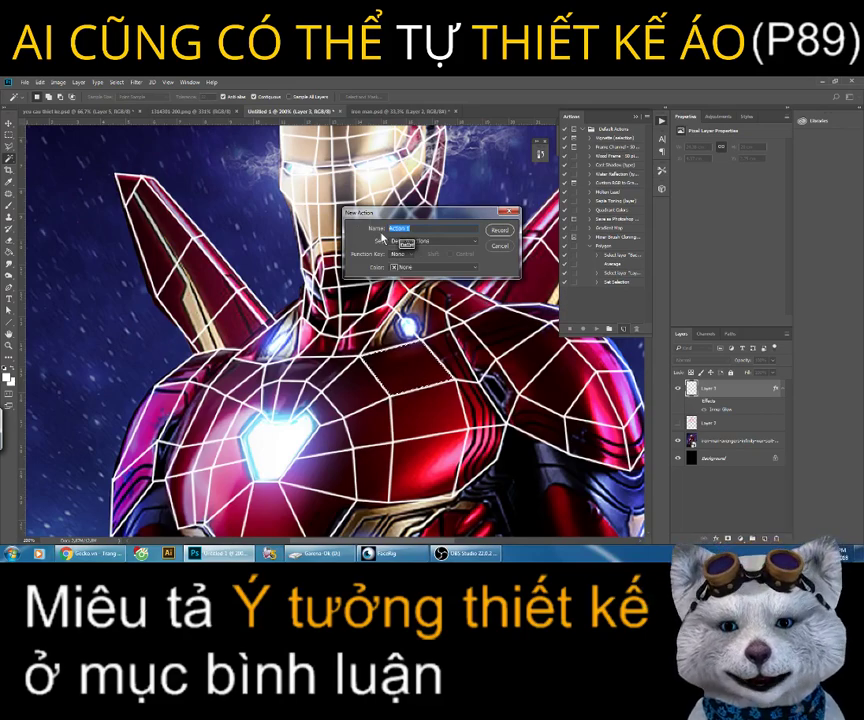
pyautogui.write('polygon')
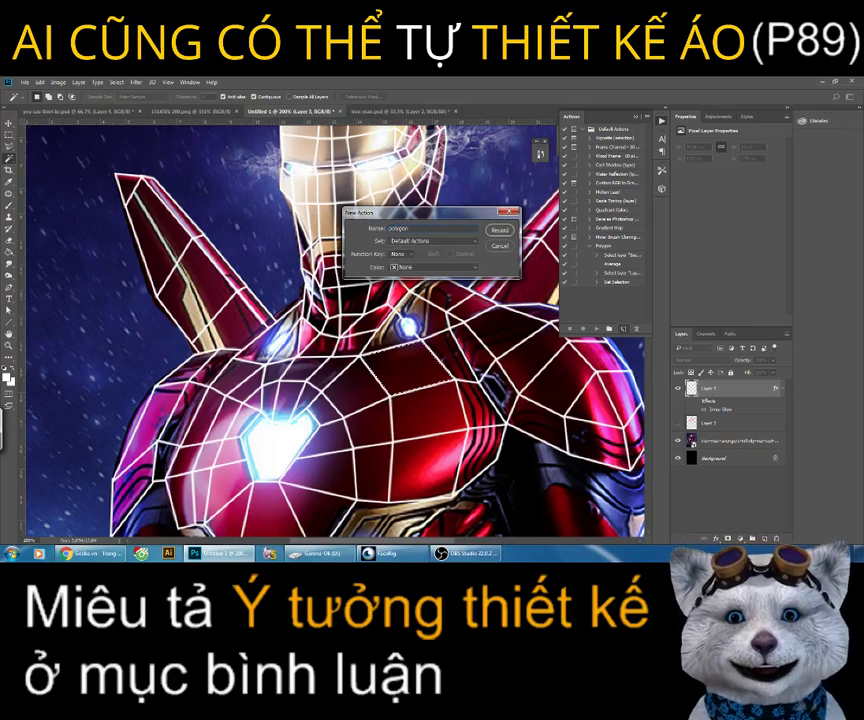
pyautogui.press('Return')
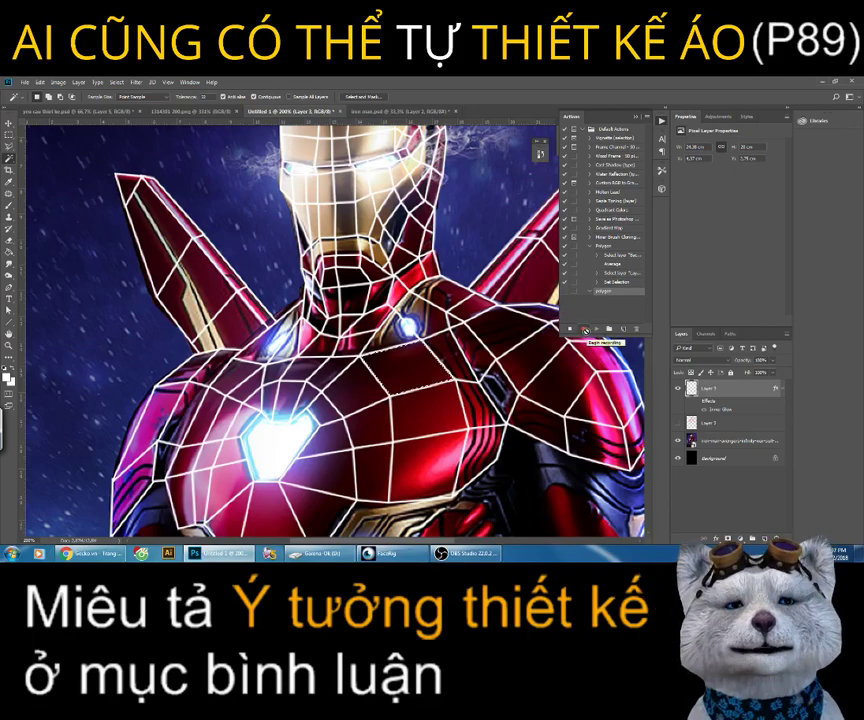
# Step: Record selecting the Iron Man layer, applying Blur > Average, and reselecting the mesh layer
pyautogui.click(725, 445)
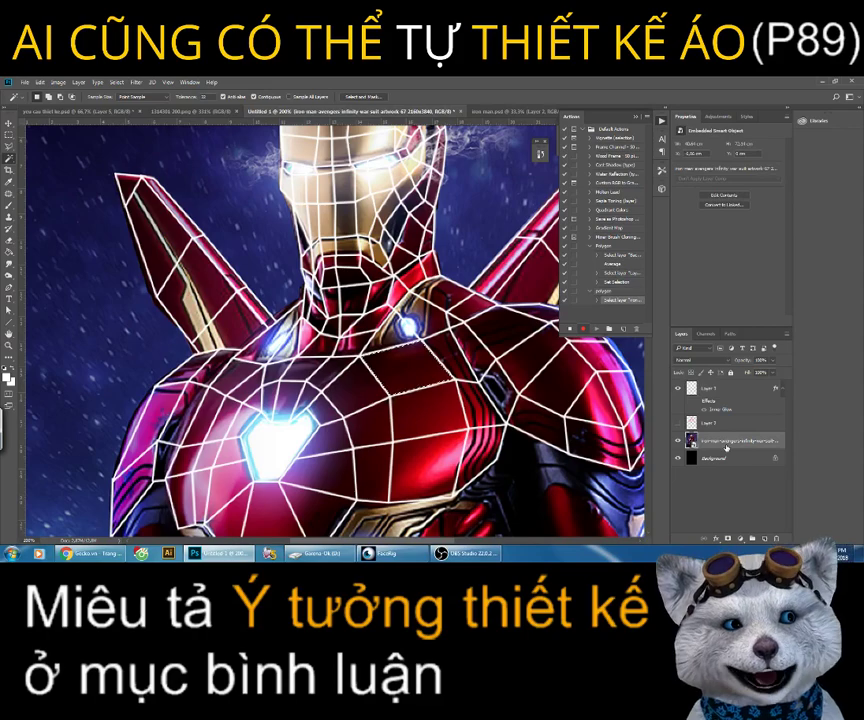
pyautogui.click(98, 82)
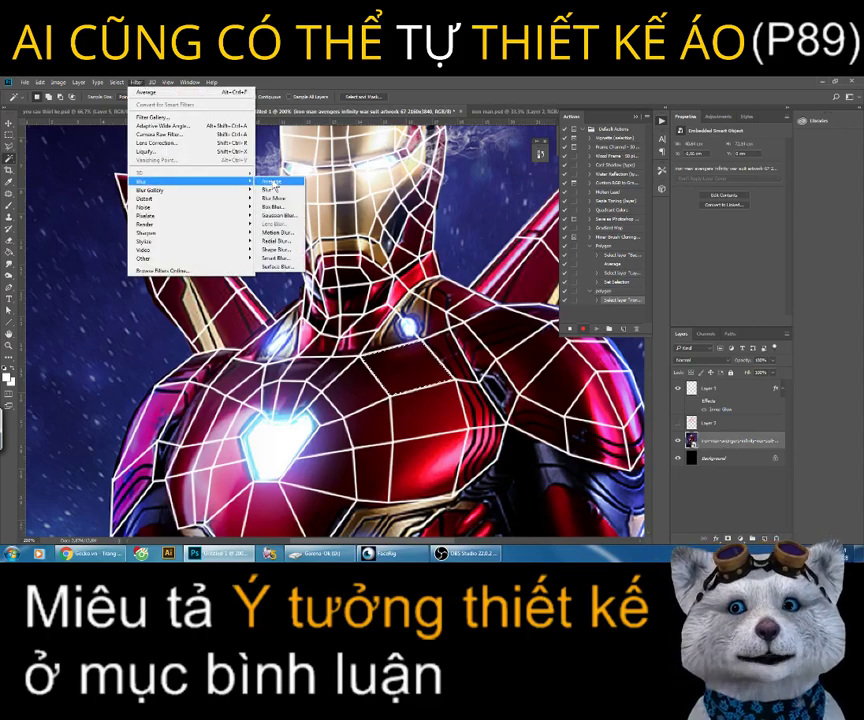
pyautogui.click(270, 183)
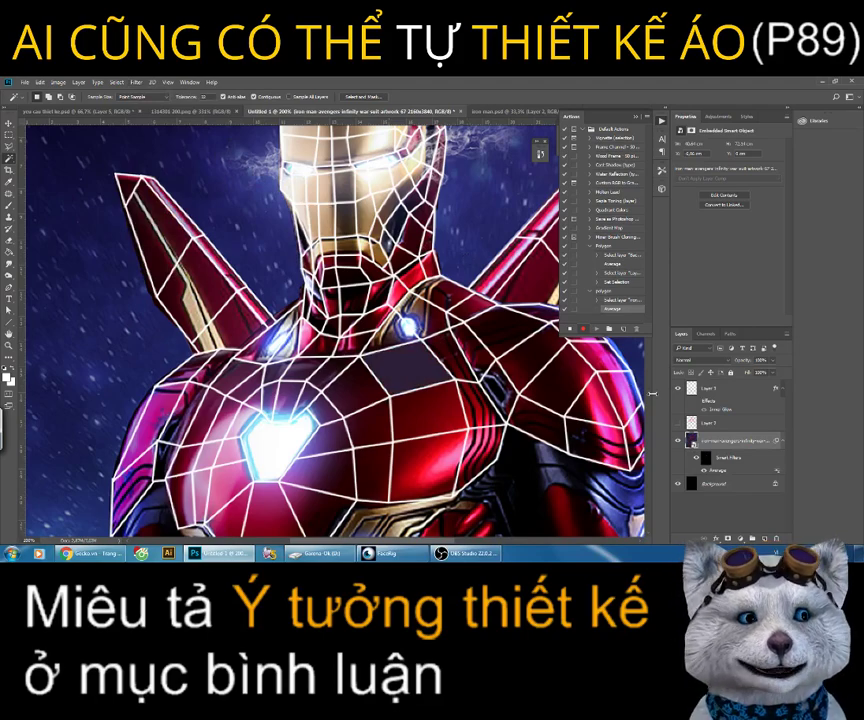
pyautogui.click(712, 393)
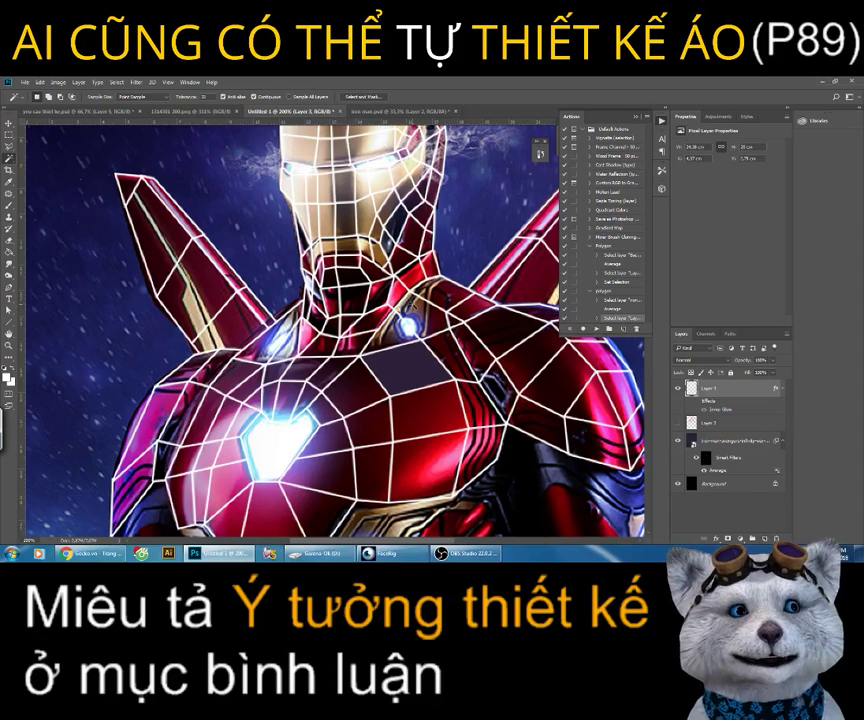
# Step: Select the Polygon action, Magic Wand a dark chest cell, and play the action five times
pyautogui.click(603, 292)
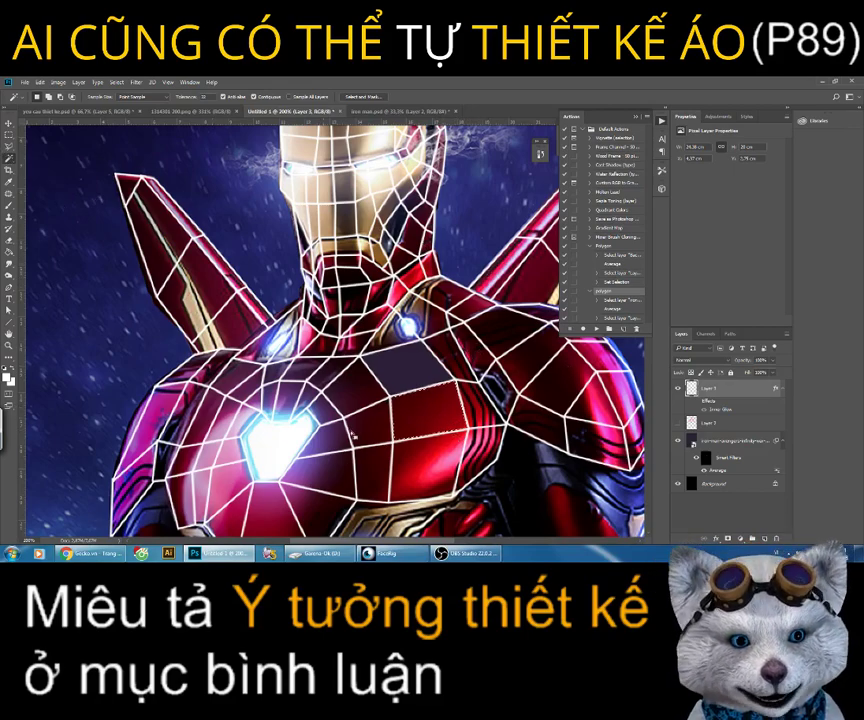
pyautogui.click(450, 412)
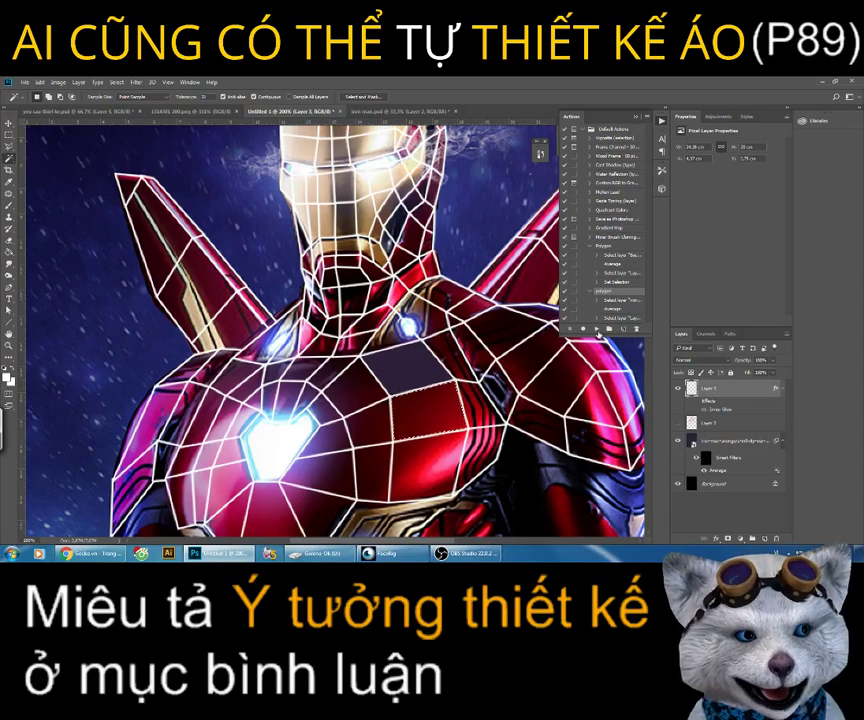
pyautogui.click(597, 329)
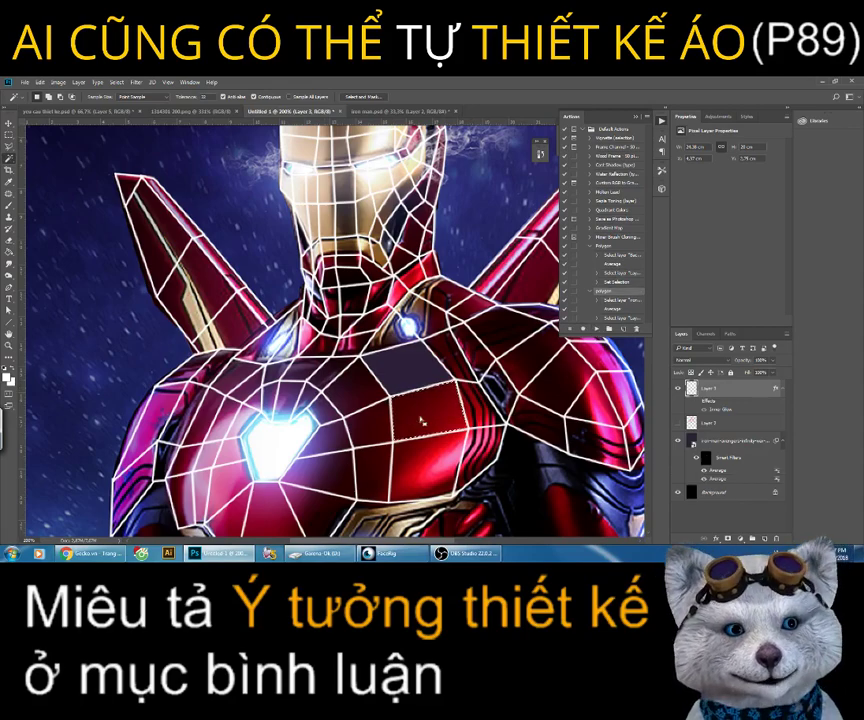
pyautogui.scroll(-1, 449, 414)
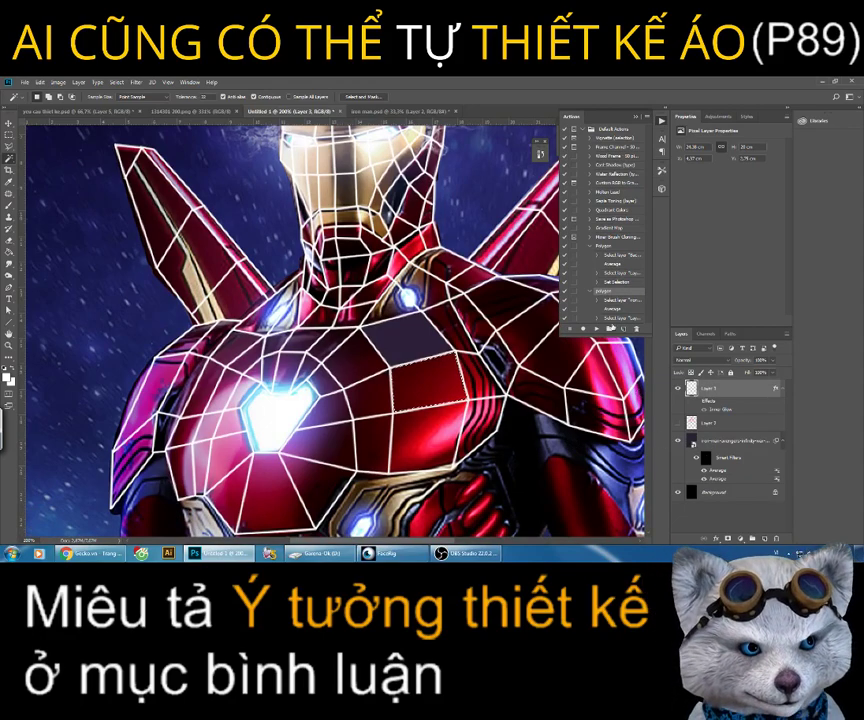
pyautogui.click(597, 300)
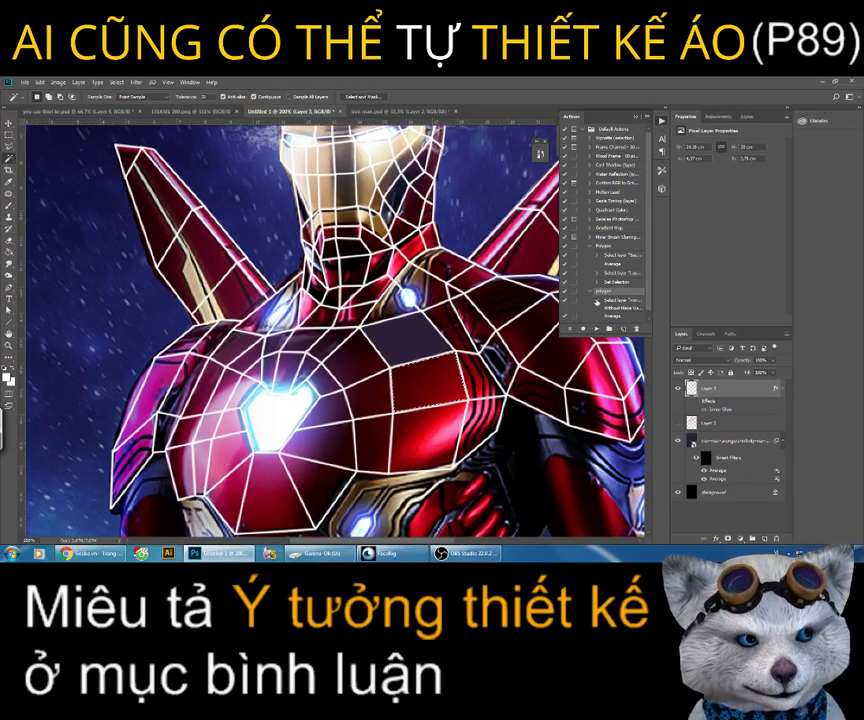
pyautogui.click(596, 328)
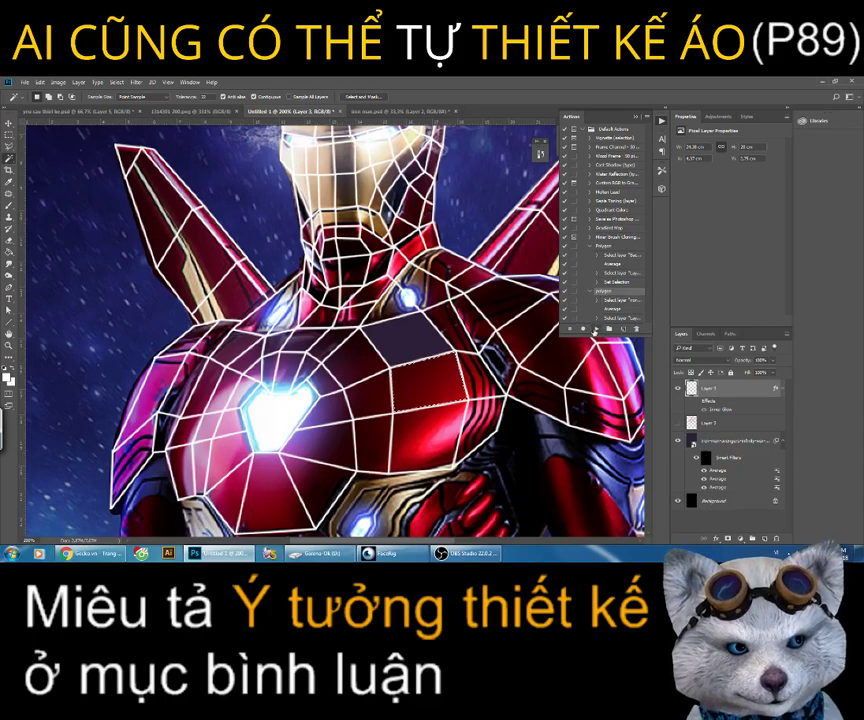
pyautogui.click(596, 328)
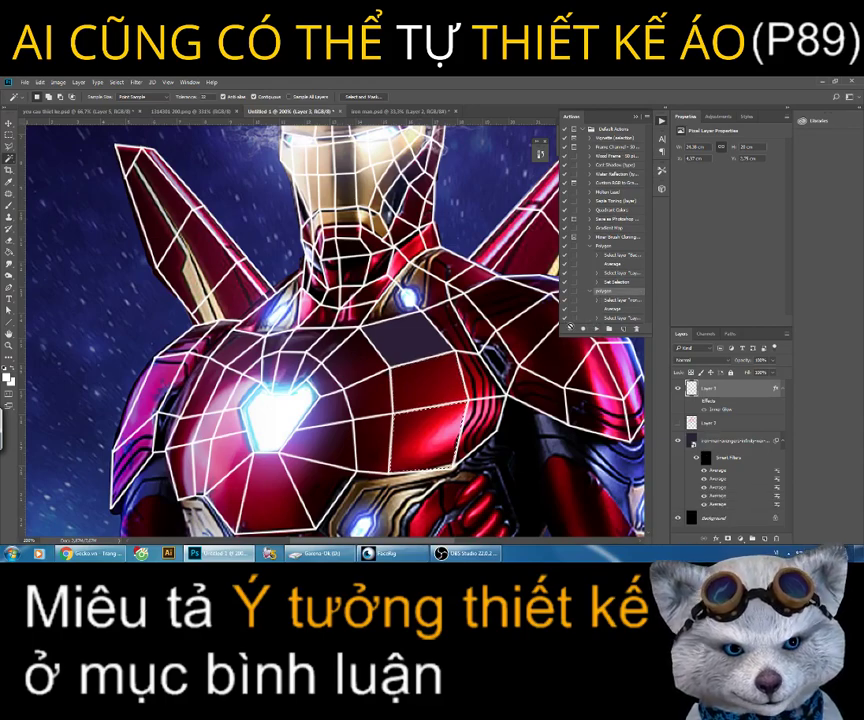
pyautogui.click(596, 328)
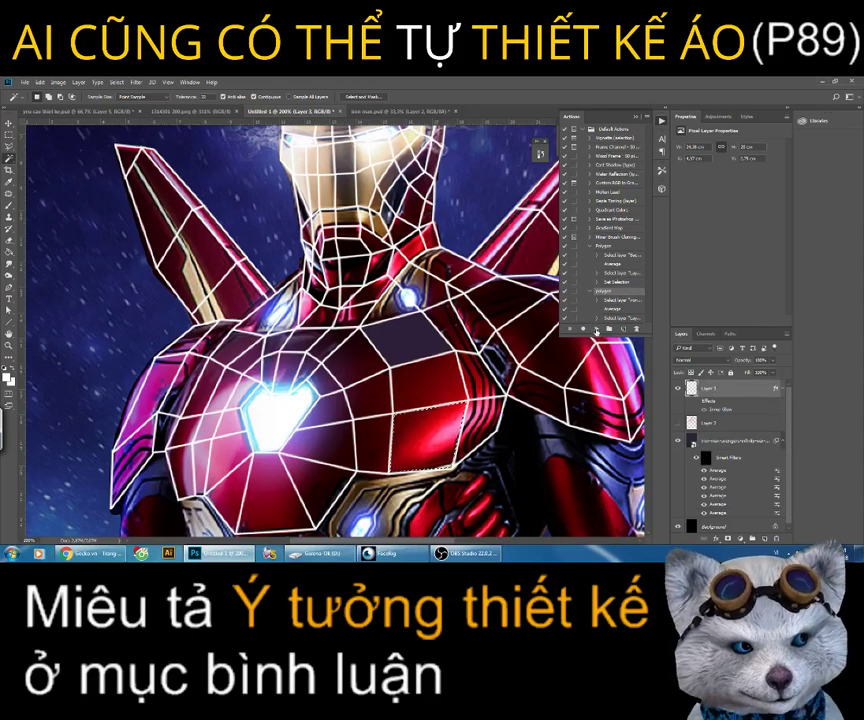
pyautogui.click(596, 328)
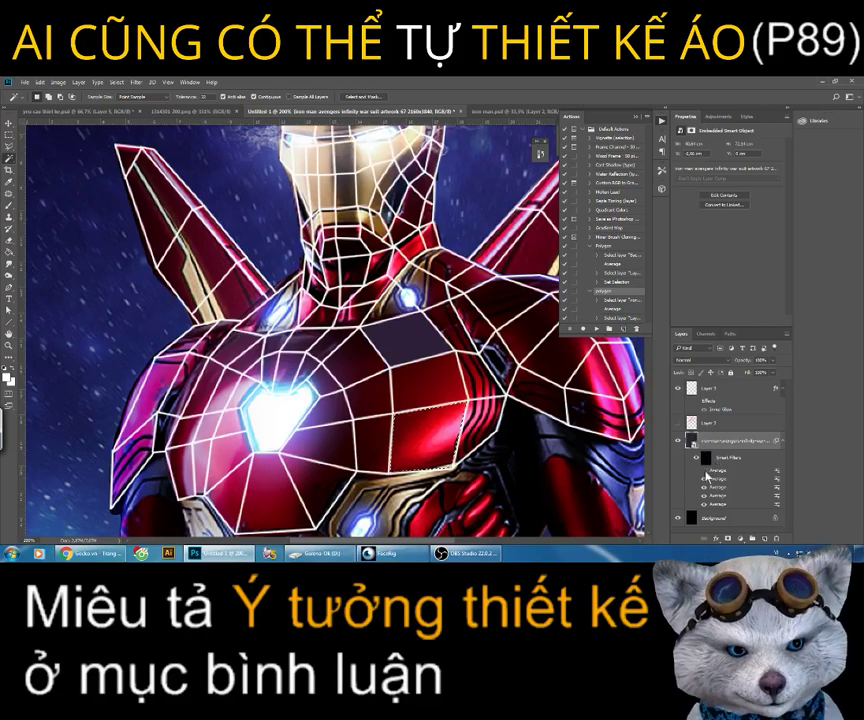
# Step: Rasterize the Iron Man smart object and replay the averaging action from the mesh layer
pyautogui.rightClick(776, 447)
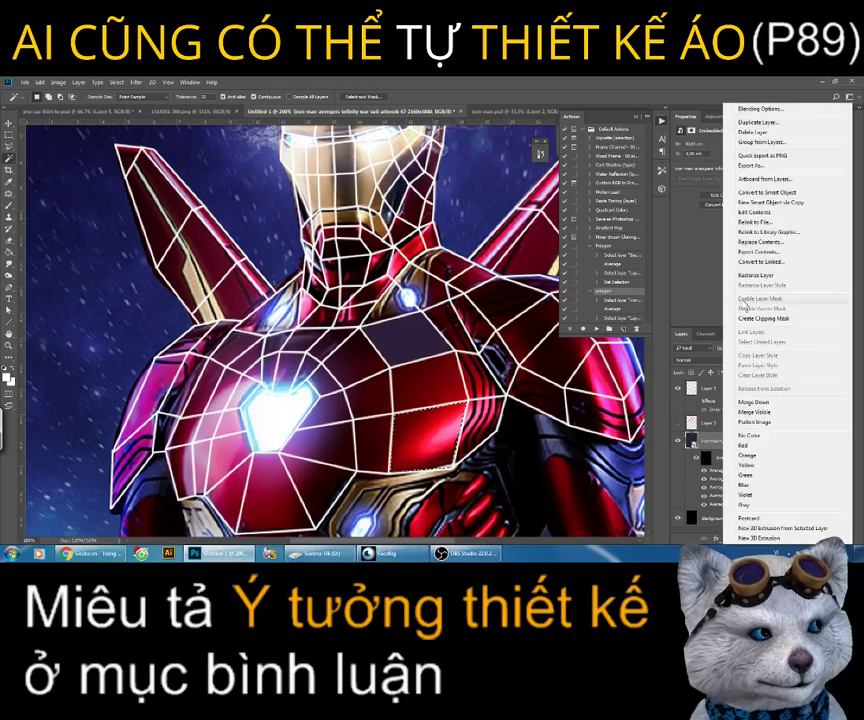
pyautogui.click(757, 276)
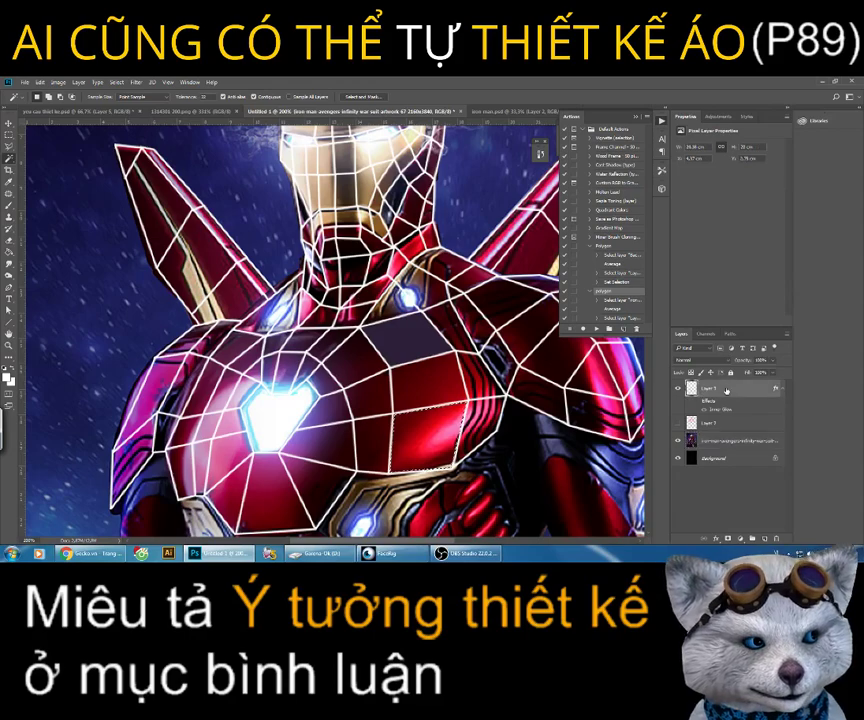
pyautogui.keyDown('ctrl'); pyautogui.click(295, 258); pyautogui.keyUp('ctrl')
pyautogui.click(598, 328)
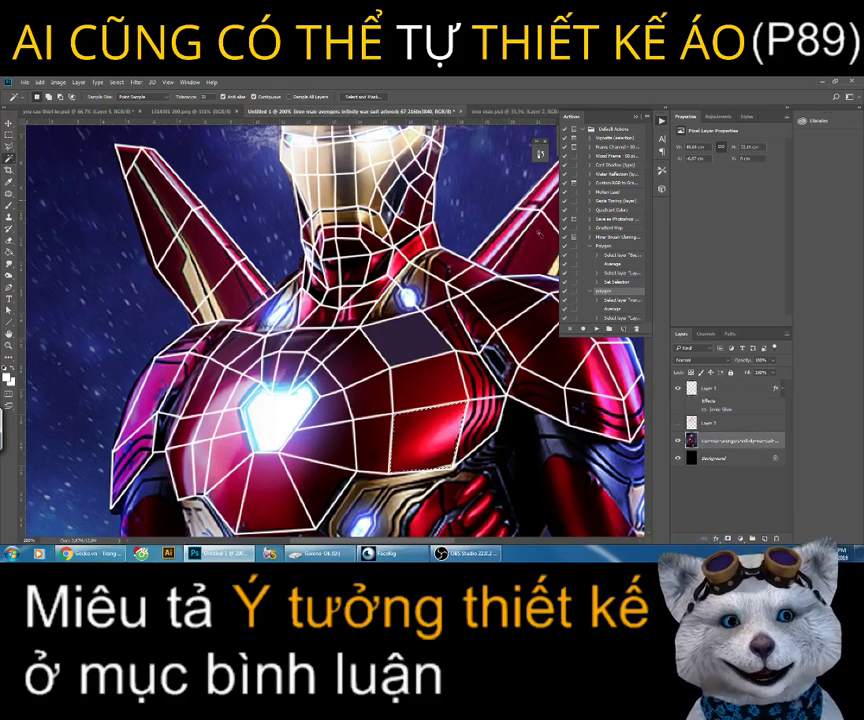
# Step: Review the History panel and rasterize the Iron Man layer again
pyautogui.click(541, 152)
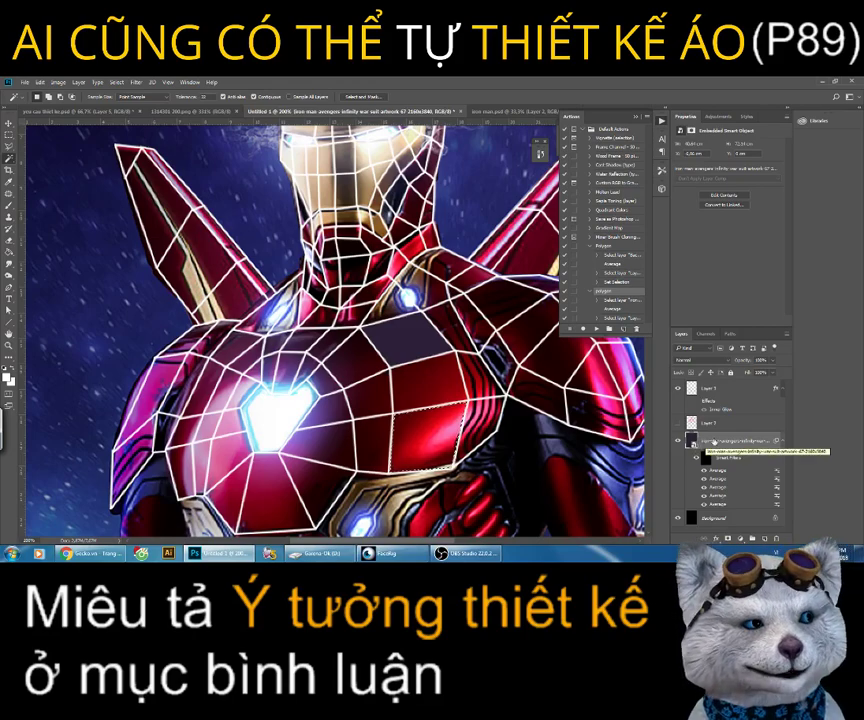
pyautogui.rightClick(714, 441)
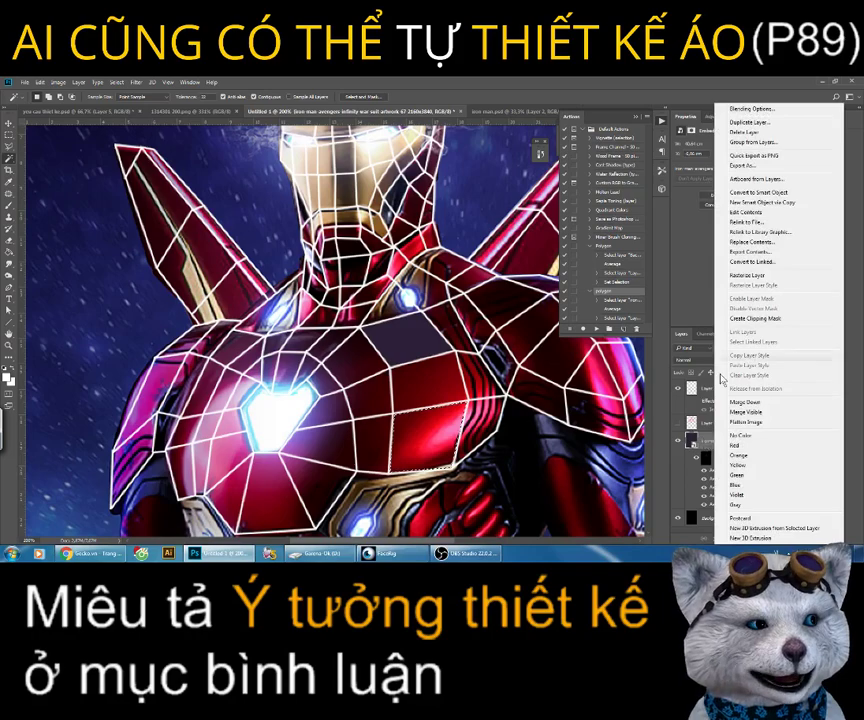
pyautogui.click(731, 274)
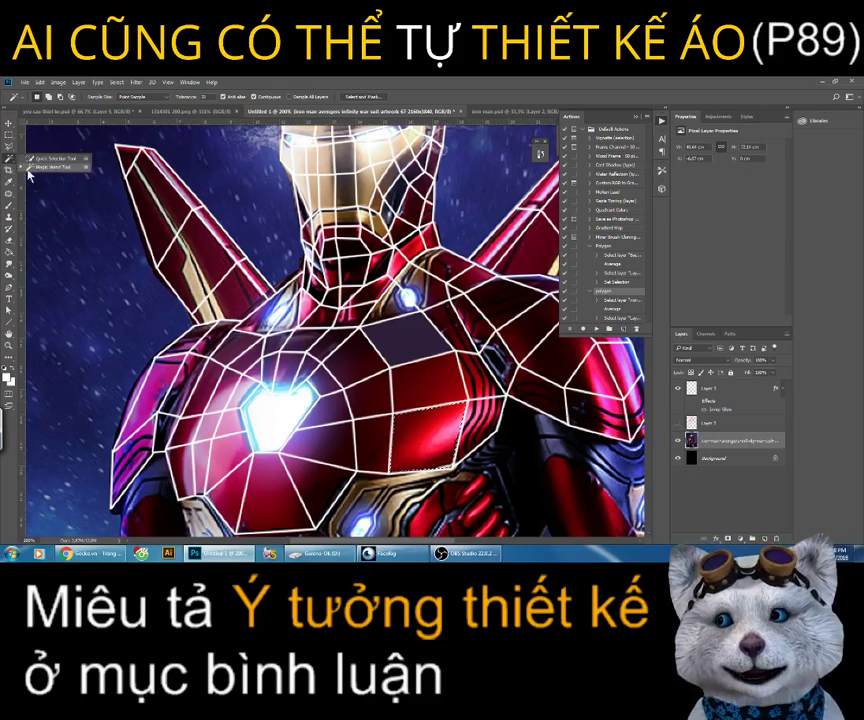
# Step: Magic-Wand a chest mesh cell and play the averaging action on Layer 5 to flatten its colour
pyautogui.click(417, 430)
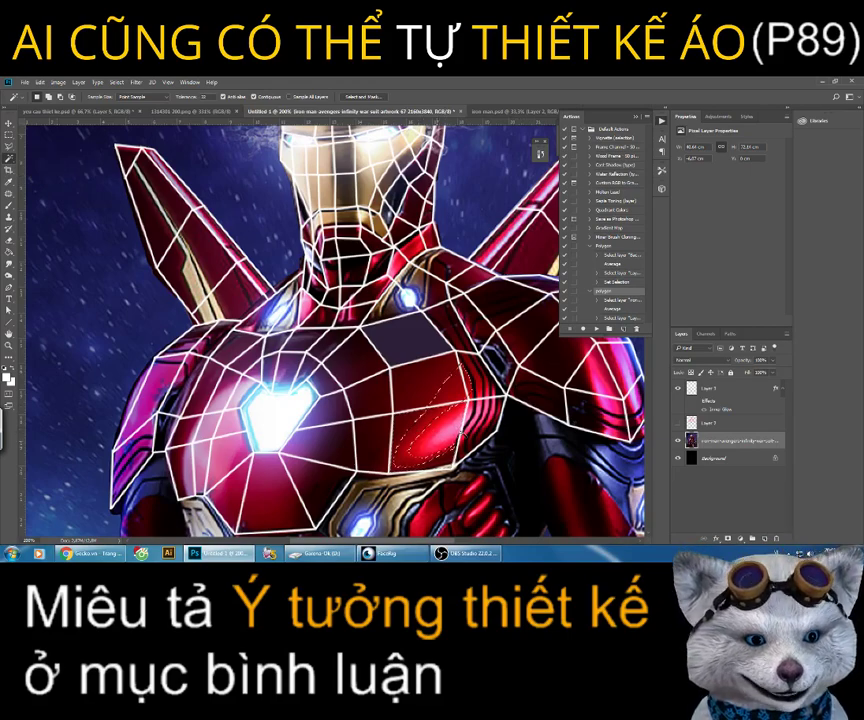
pyautogui.keyDown('ctrl'); pyautogui.click(430, 436); pyautogui.keyUp('ctrl')
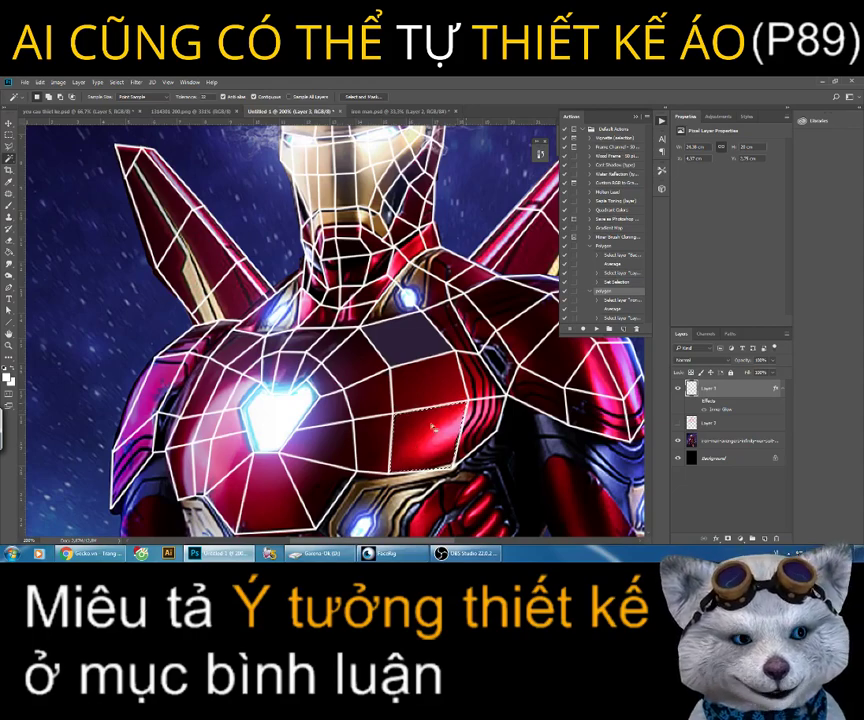
pyautogui.click(597, 328)
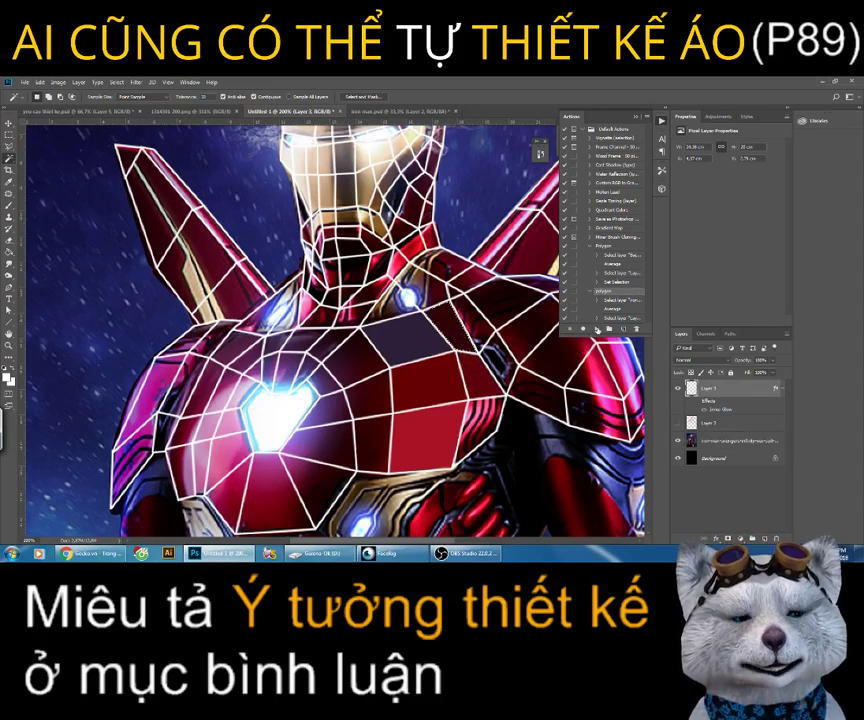
pyautogui.click(40, 82)
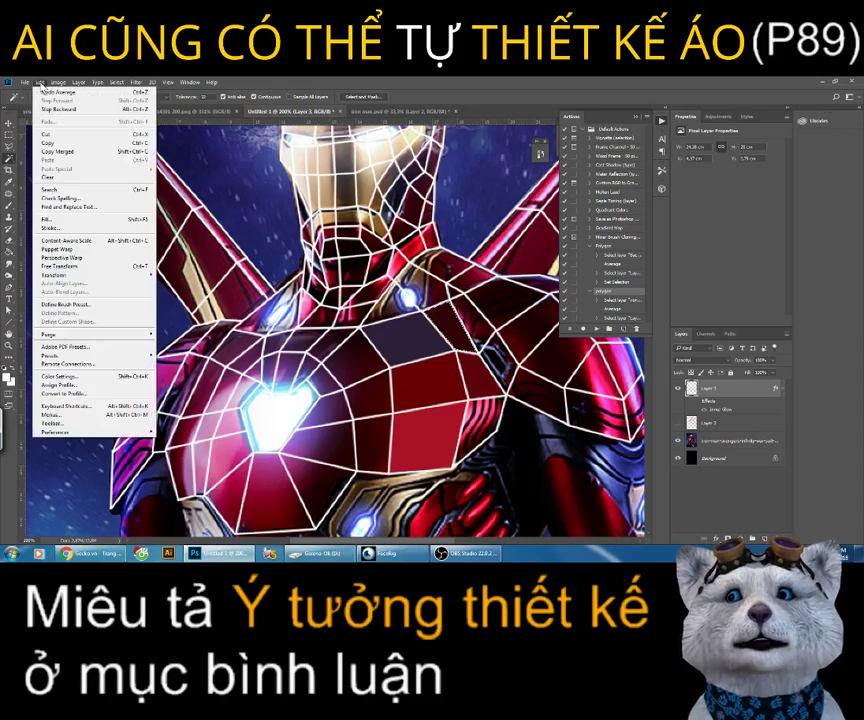
# Step: Assign Ctrl+Q to the Actions panel's Play command under Panel Menus keyboard shortcuts
pyautogui.click(70, 407)
pyautogui.moveTo(288, 150)
pyautogui.mouseDown()
pyautogui.moveTo(395, 147)
pyautogui.moveTo(411, 172)
pyautogui.mouseUp()
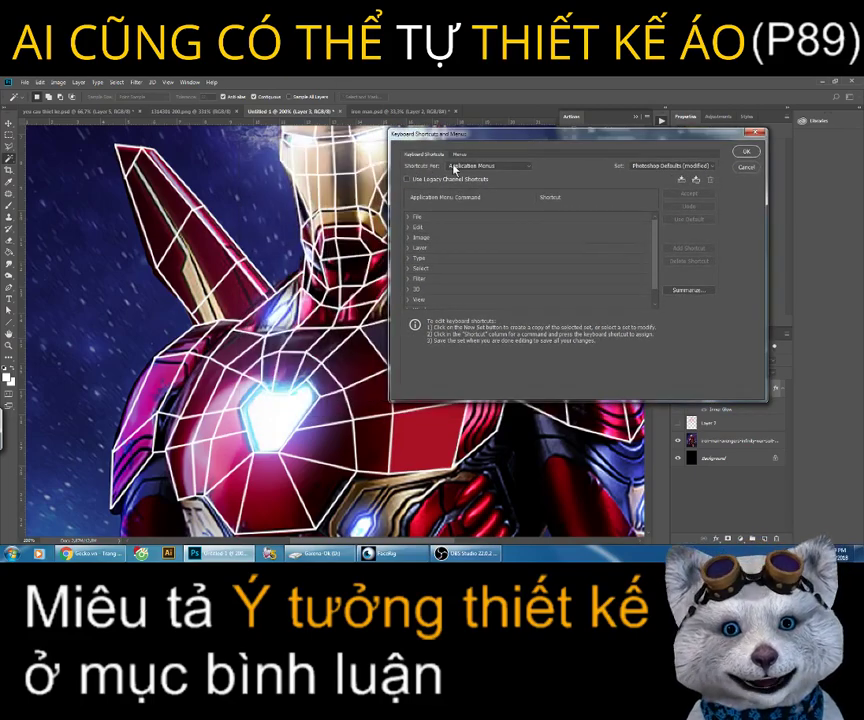
pyautogui.click(455, 167)
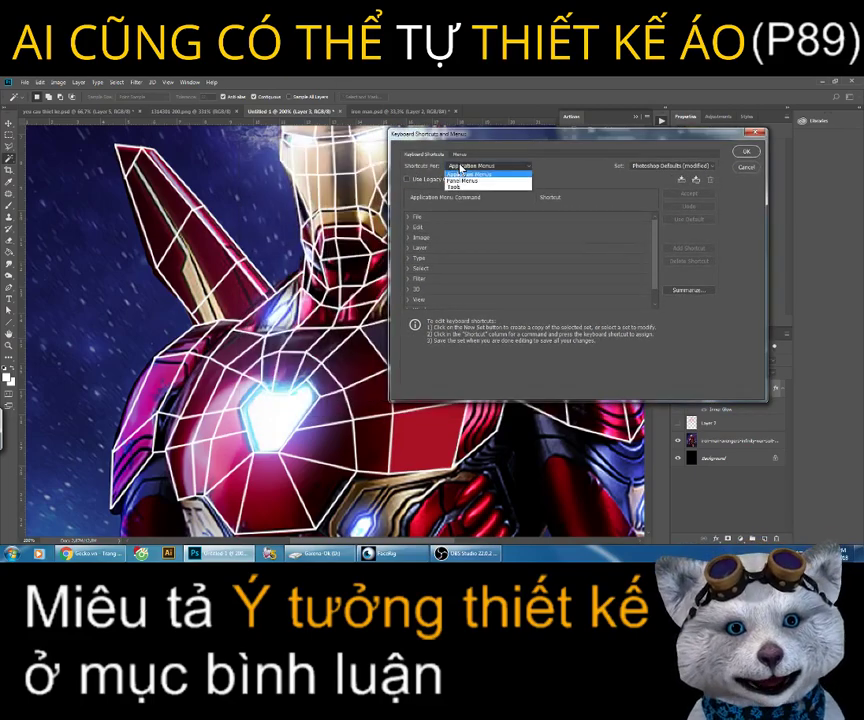
pyautogui.click(461, 181)
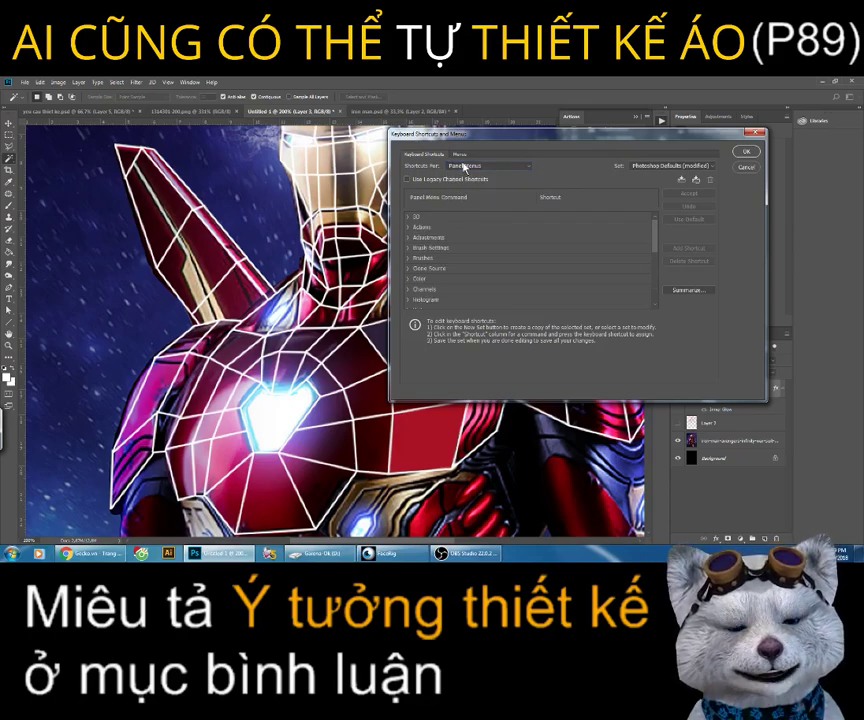
pyautogui.click(408, 228)
pyautogui.click(433, 290)
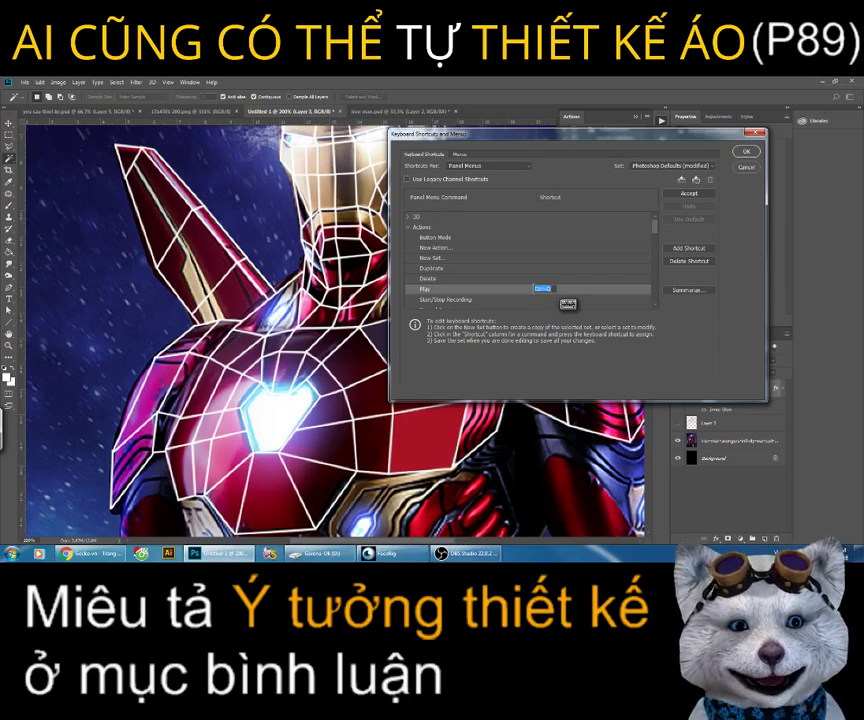
pyautogui.click(741, 152)
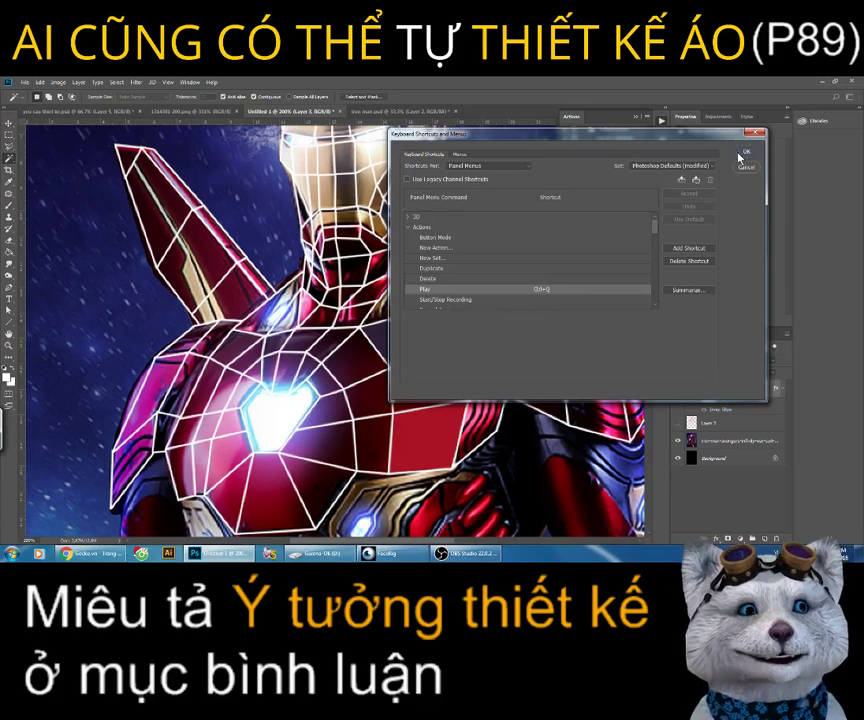
pyautogui.click(740, 153)
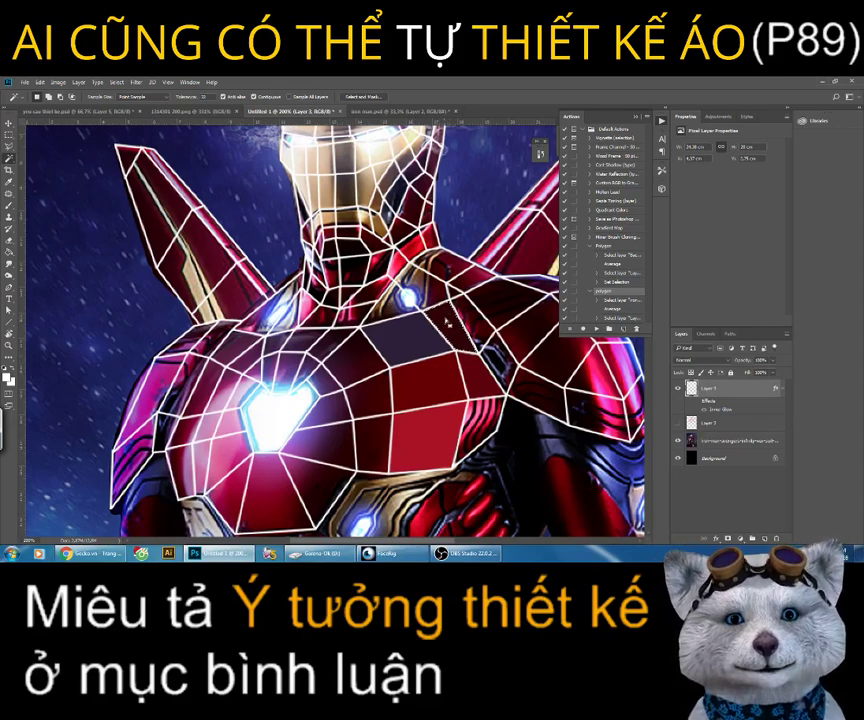
# Step: Average another shoulder cell with the F2 action, then zoom out and back in to check
pyautogui.press('F2')
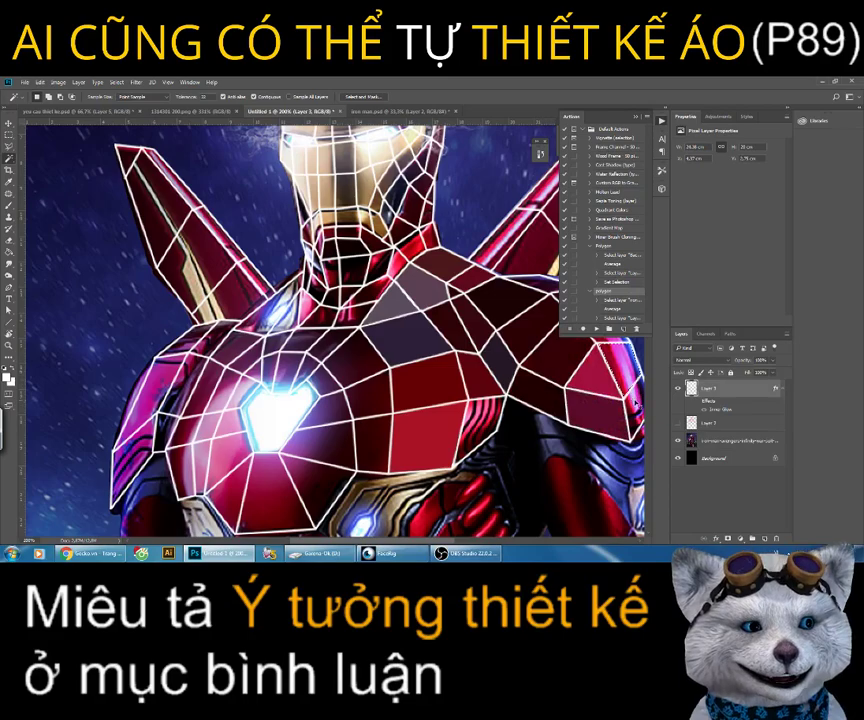
pyautogui.press('z')
pyautogui.hotkey('ctrl', '0')
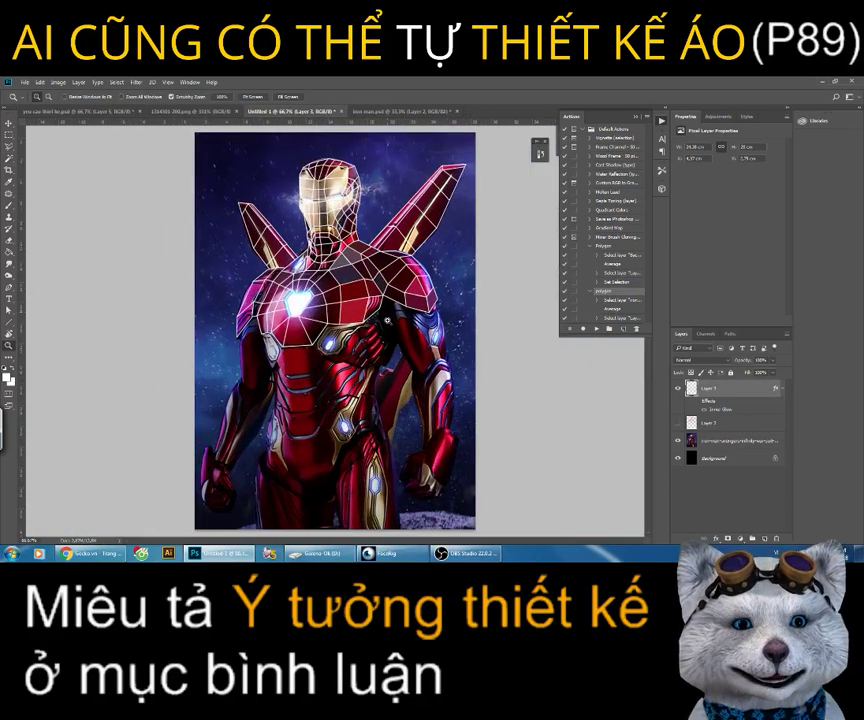
pyautogui.click(386, 320)
pyautogui.click(386, 320)
pyautogui.press('w')
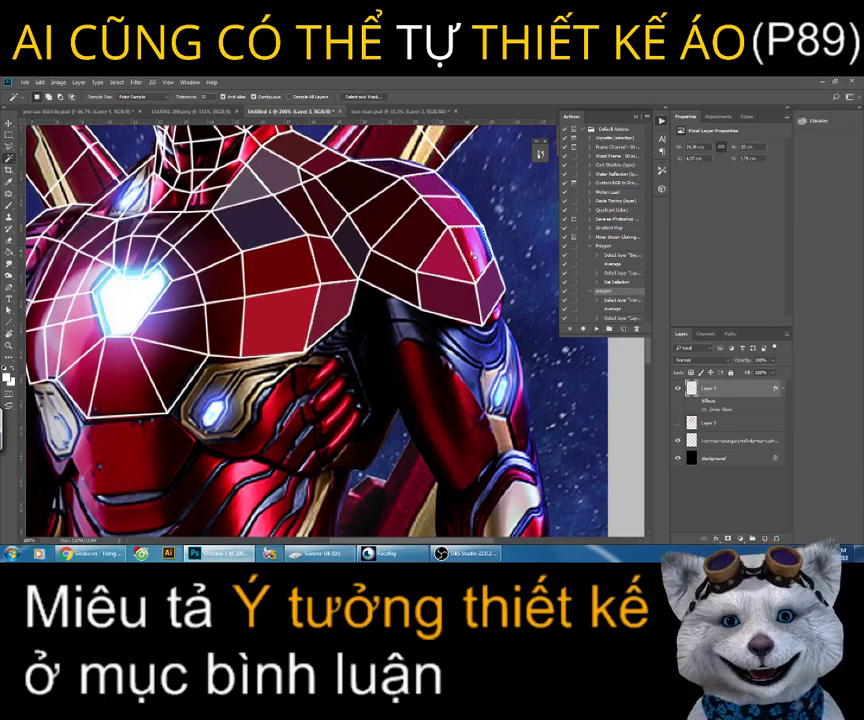
# Step: Fit the whole poster on screen and float iron man.psd in its own window
pyautogui.press('z')
pyautogui.hotkey('ctrl', '0')
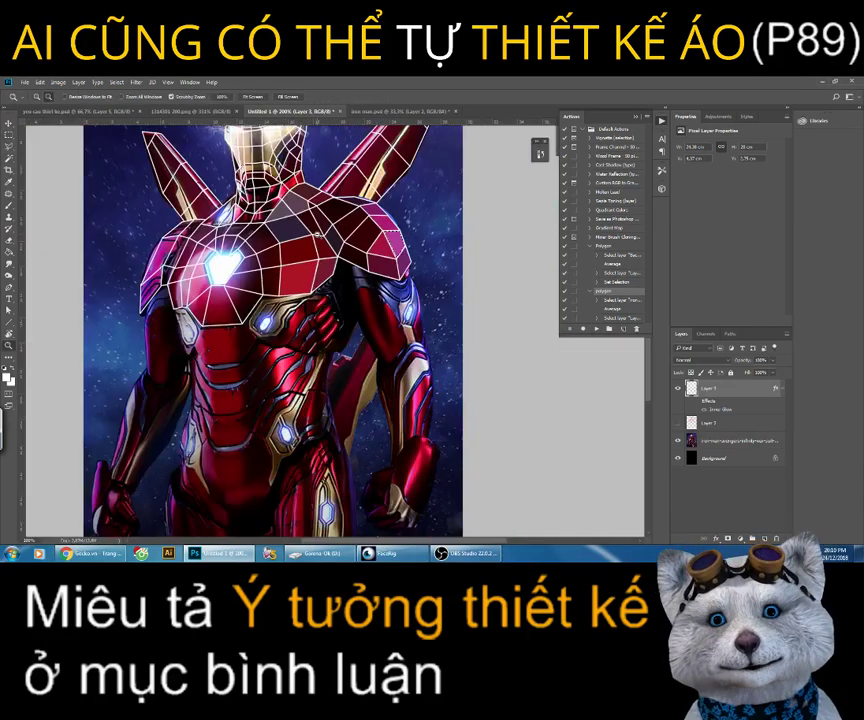
pyautogui.moveTo(375, 110); pyautogui.dragTo(452, 180)
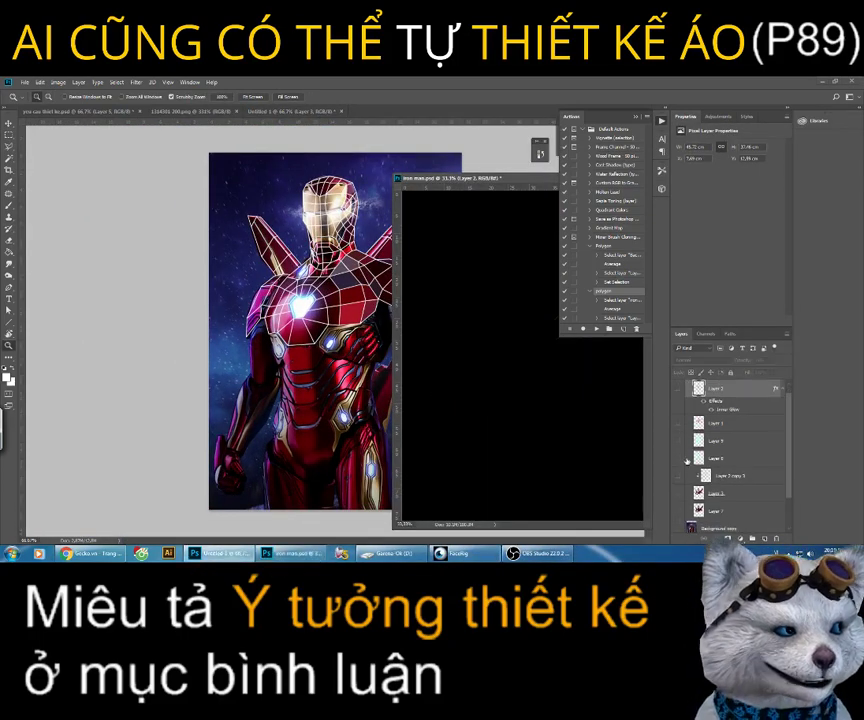
# Step: Drag the low-poly bust layer from iron man.psd into Untitled-1, dock the window, and position it
pyautogui.scroll(-1, 684, 470)
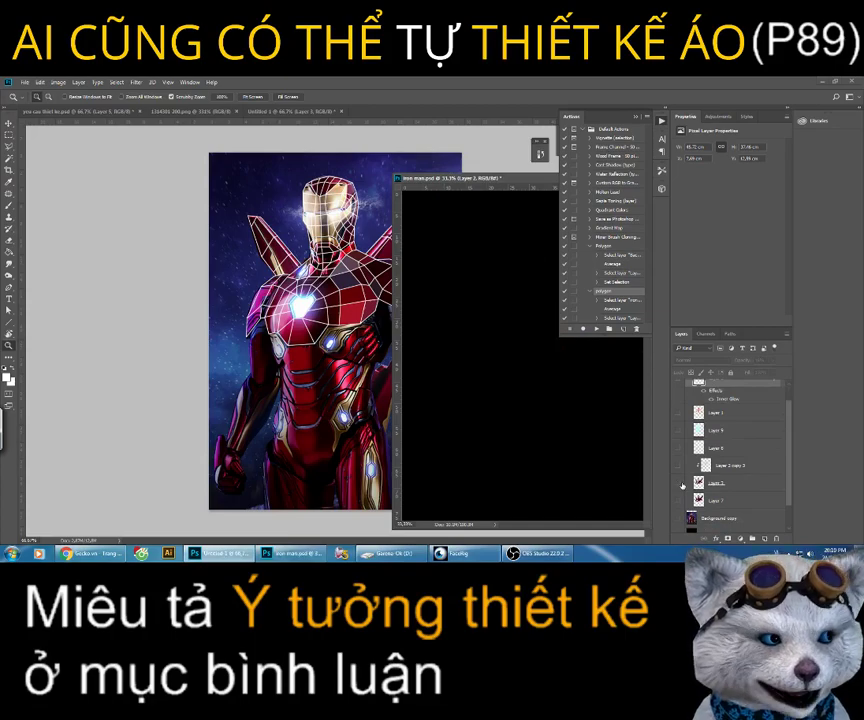
pyautogui.click(680, 483)
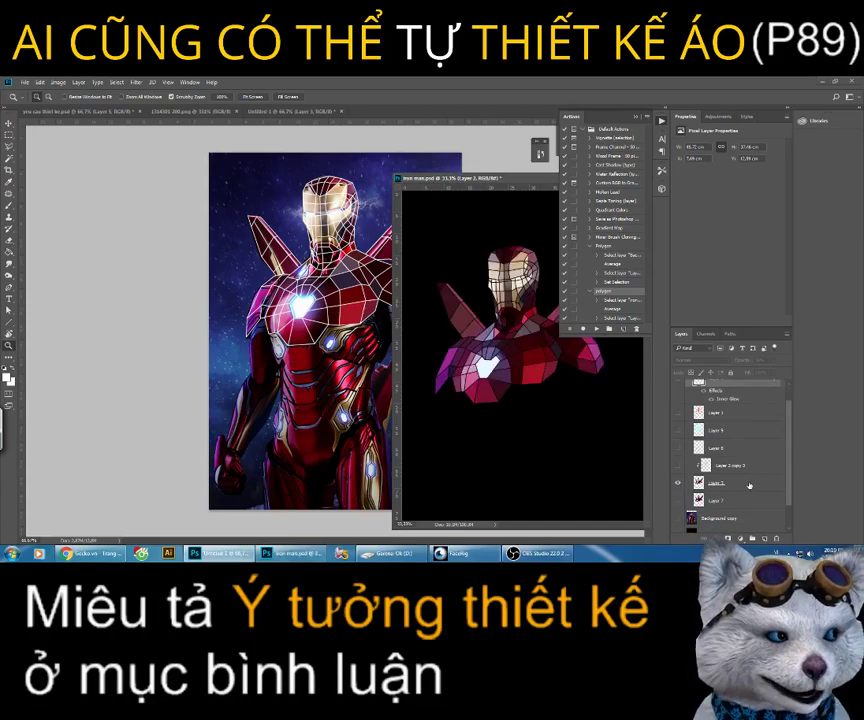
pyautogui.moveTo(749, 485); pyautogui.dragTo(271, 315)
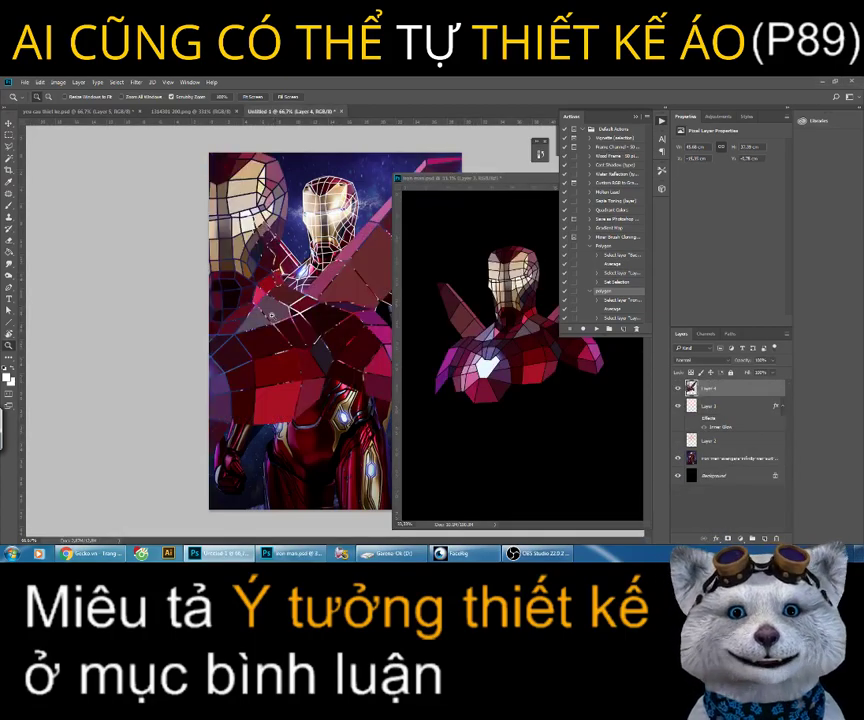
pyautogui.press('v')
pyautogui.moveTo(459, 178)
pyautogui.mouseDown()
pyautogui.moveTo(436, 112)
pyautogui.moveTo(280, 112)
pyautogui.mouseUp()
pyautogui.click(285, 111)
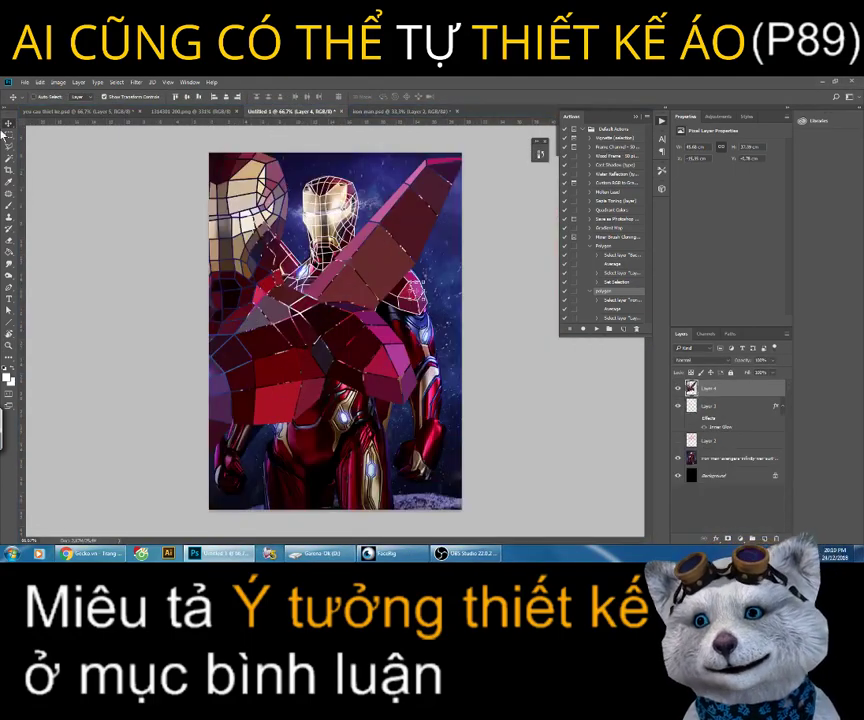
pyautogui.moveTo(330, 340); pyautogui.dragTo(365, 255)
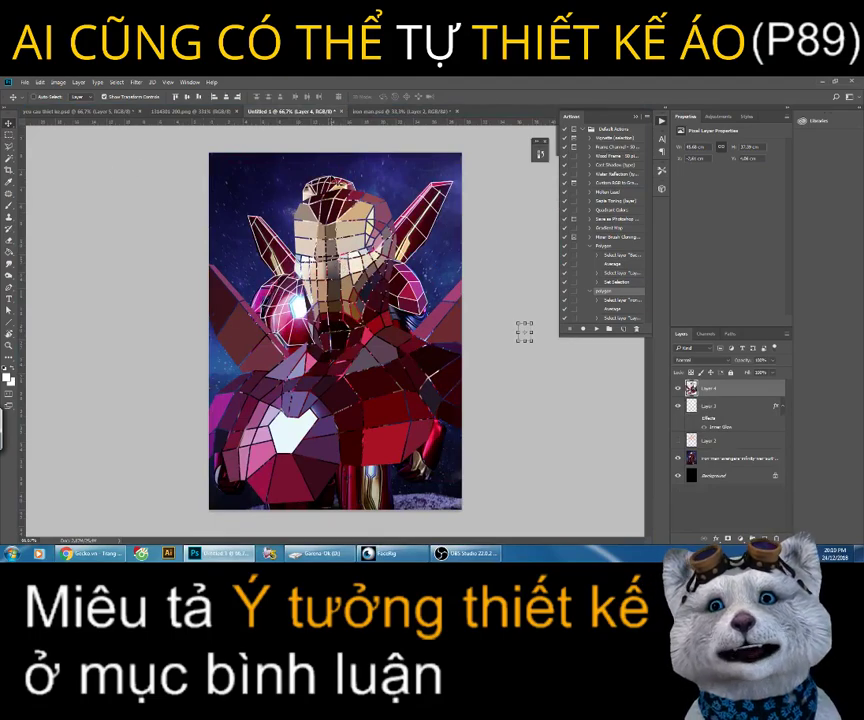
pyautogui.click(9, 130)
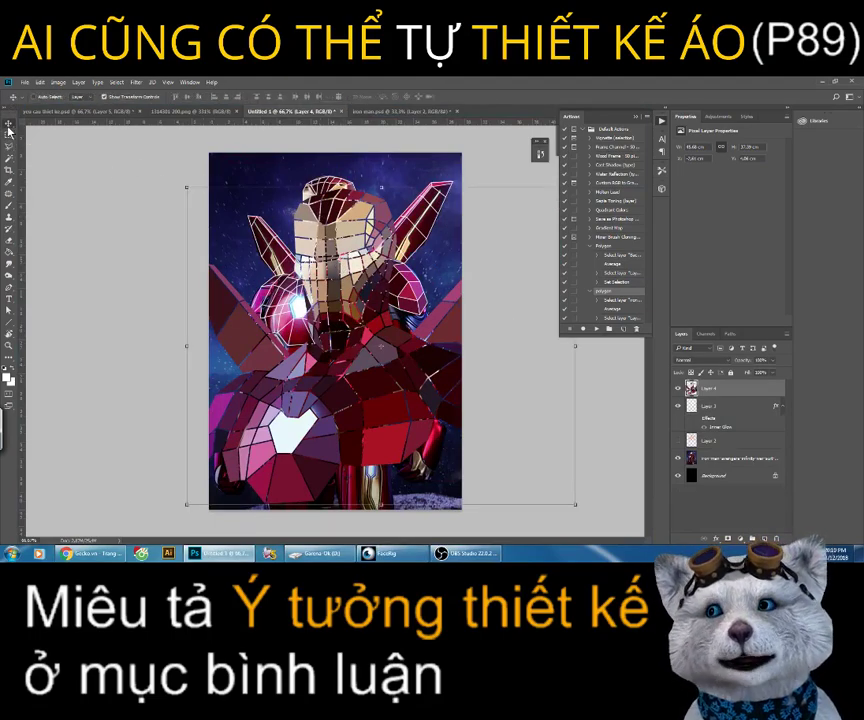
# Step: Shrink the bust and shift it up-left over the traced figure, committing the transform
pyautogui.moveTo(185, 187); pyautogui.dragTo(280, 262)
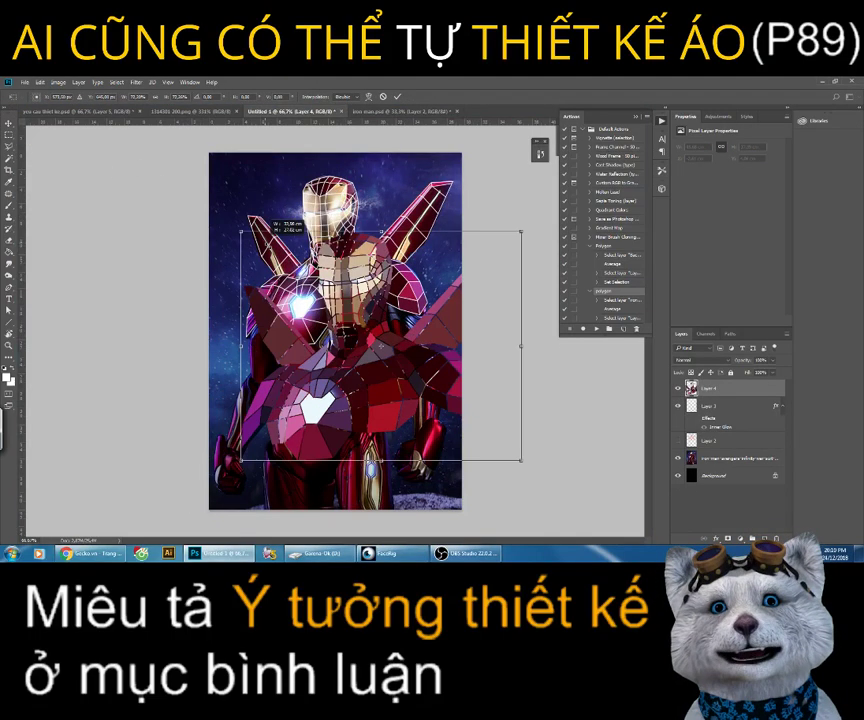
pyautogui.moveTo(392, 300); pyautogui.dragTo(358, 215)
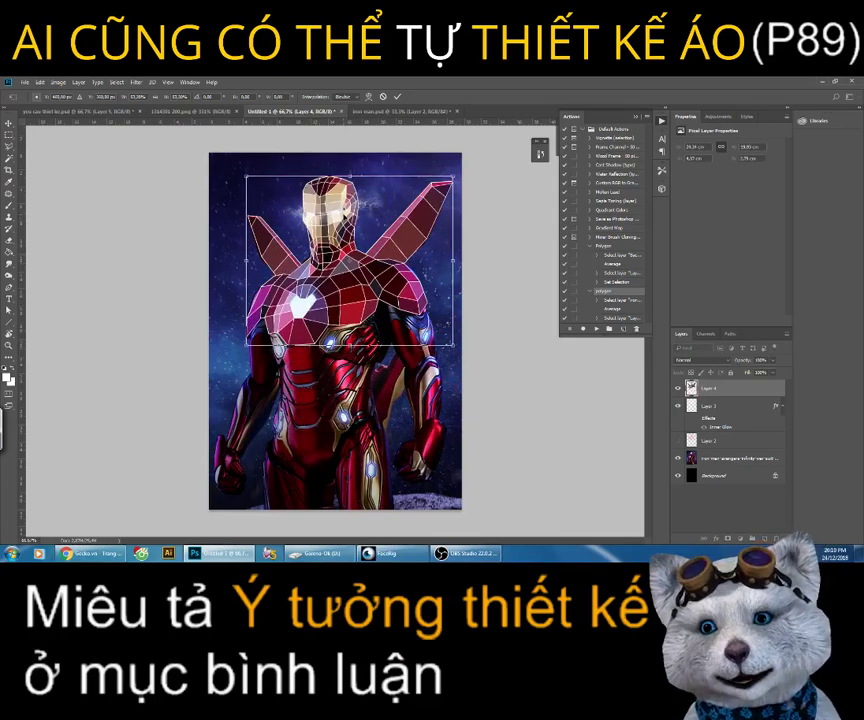
pyautogui.press('Return')
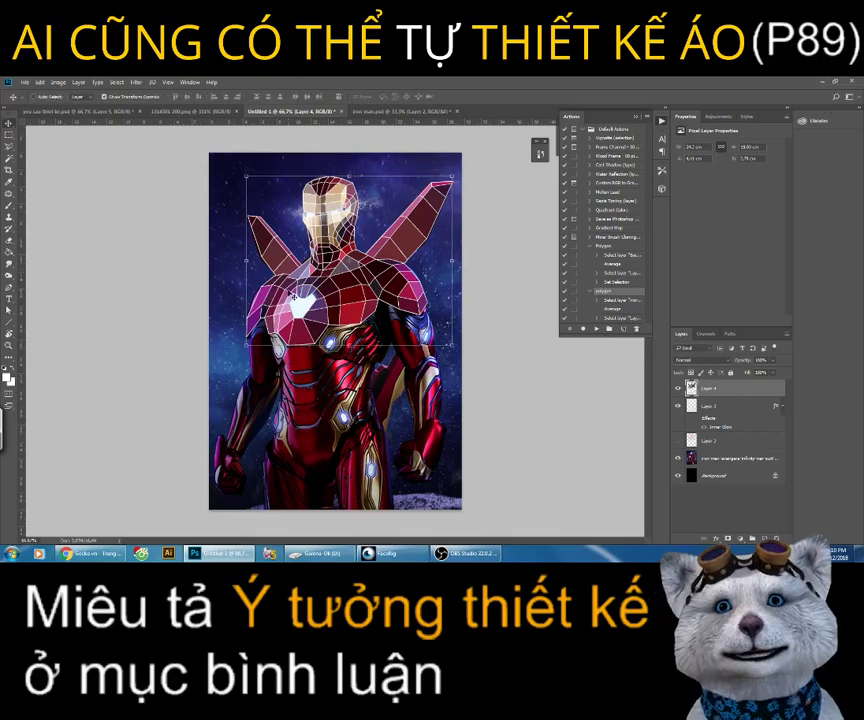
pyautogui.press('z')
pyautogui.moveTo(329, 274); pyautogui.dragTo(393, 257)
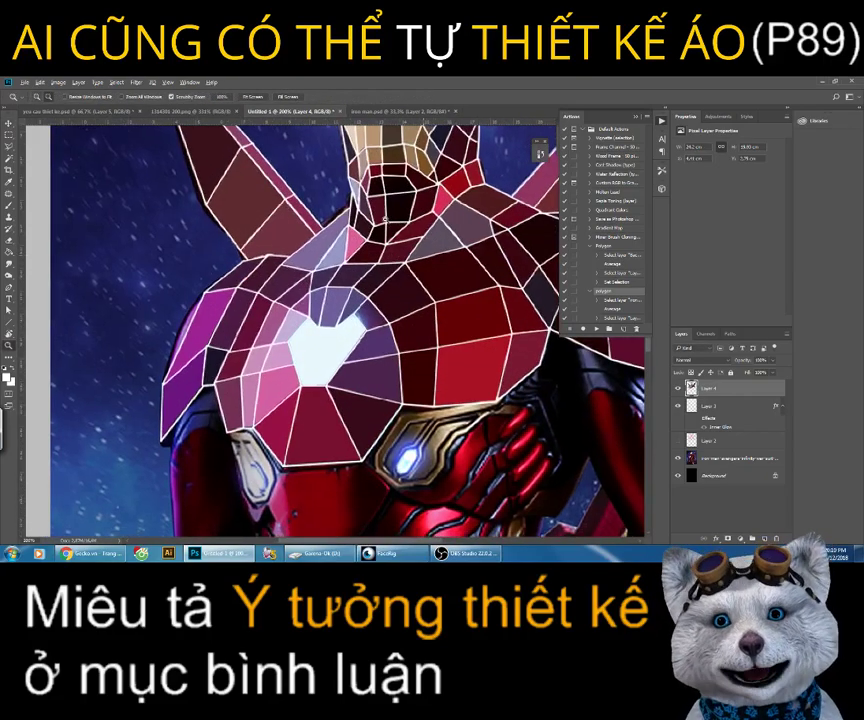
pyautogui.hotkey('ctrl', '0')
# Step: Zoom in to check the head alignment, then hide the photo and black background layers
pyautogui.moveTo(310, 235); pyautogui.dragTo(339, 235)
pyautogui.click(339, 235)
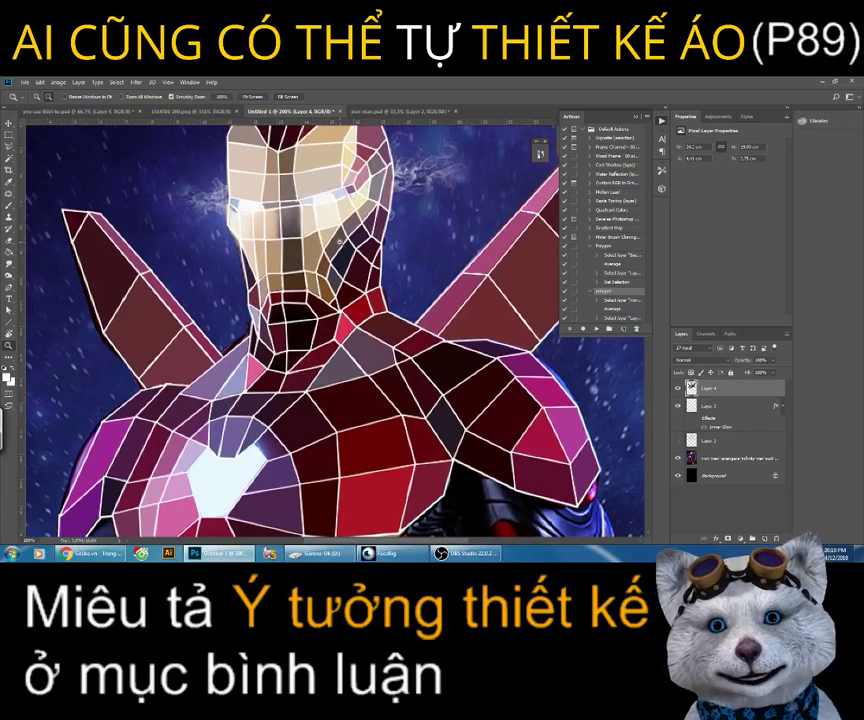
pyautogui.hotkey('ctrl', '-')
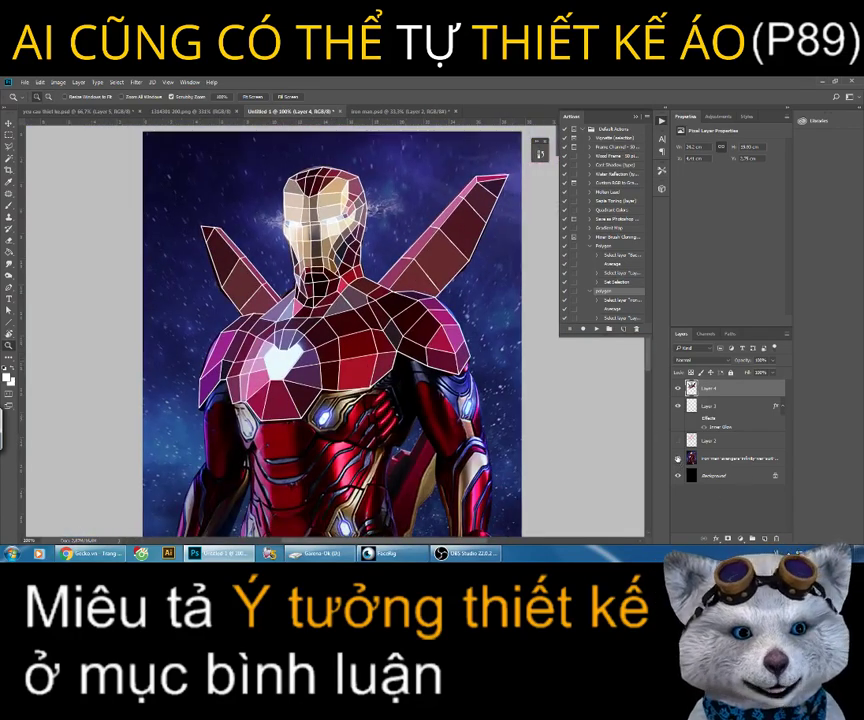
pyautogui.click(678, 458)
pyautogui.click(678, 458)
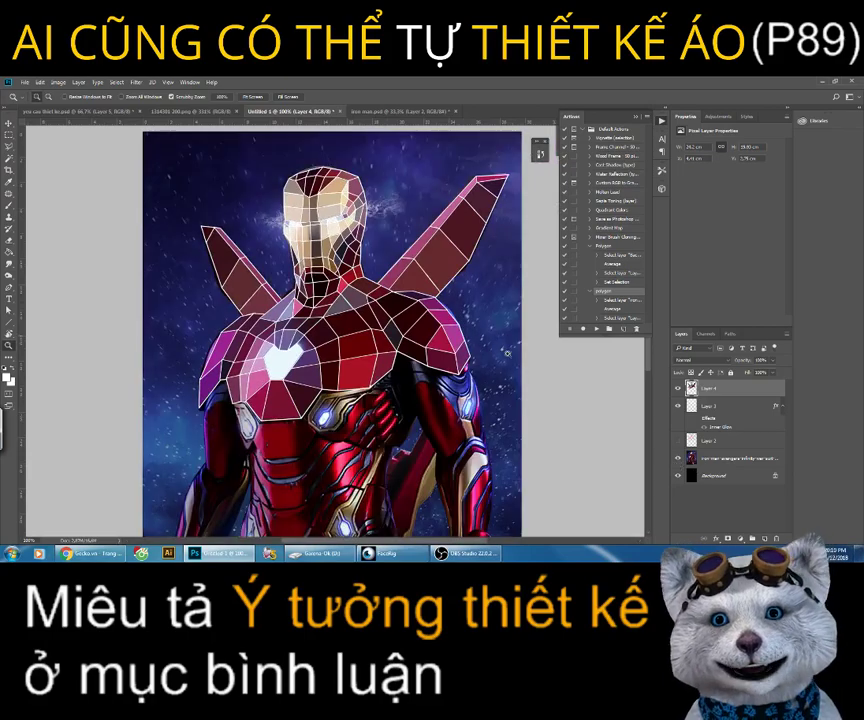
pyautogui.moveTo(678, 458); pyautogui.dragTo(678, 476)
# Step: Restore the black background and toggle the white wireframe to compare, zooming around the figure
pyautogui.click(678, 476)
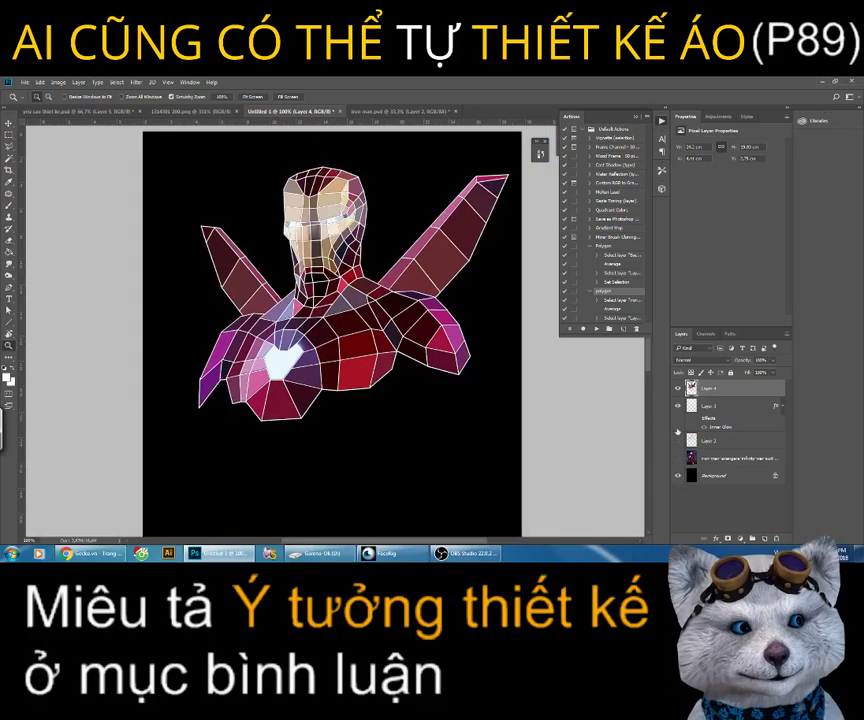
pyautogui.click(679, 406)
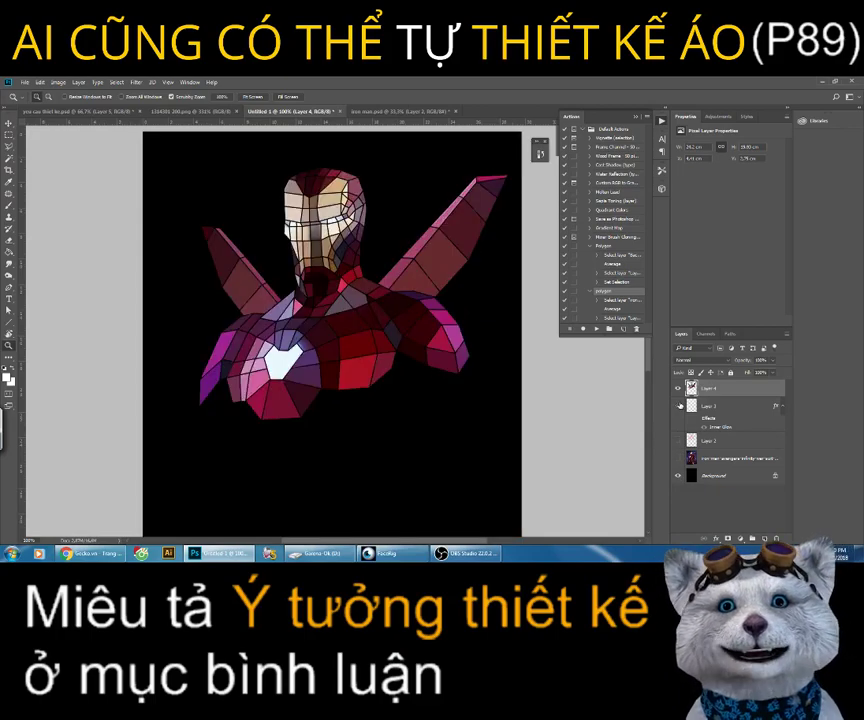
pyautogui.click(678, 406)
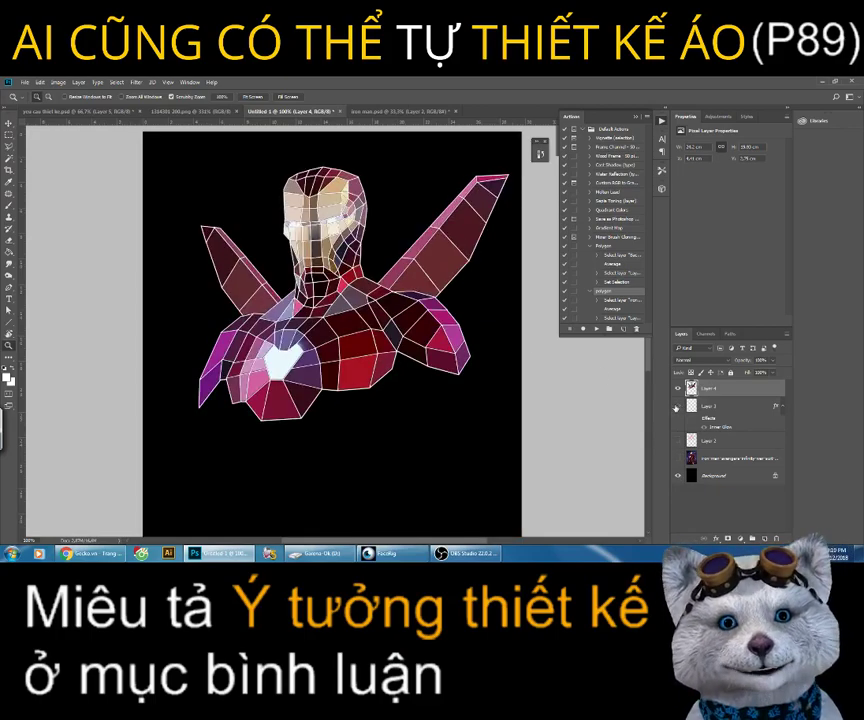
pyautogui.click(230, 258)
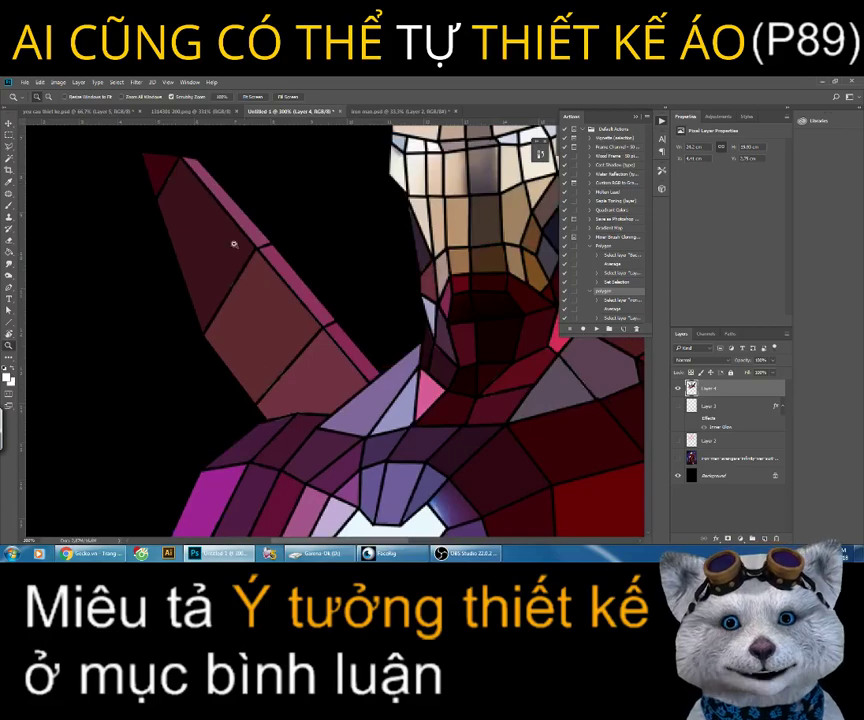
pyautogui.keyDown('alt'); pyautogui.click(365, 338); pyautogui.keyUp('alt')
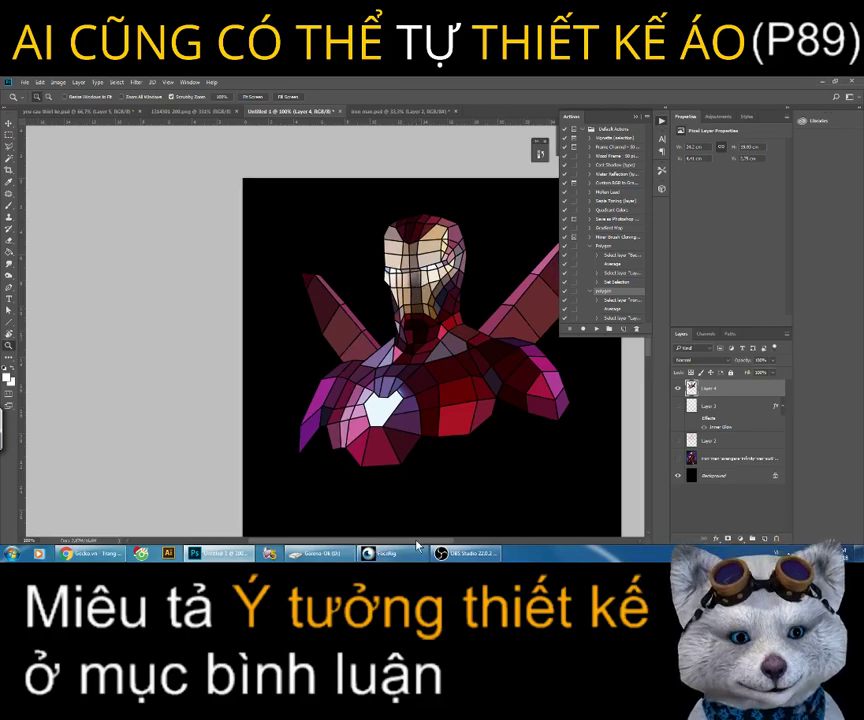
pyautogui.hscroll(3, 363, 368)
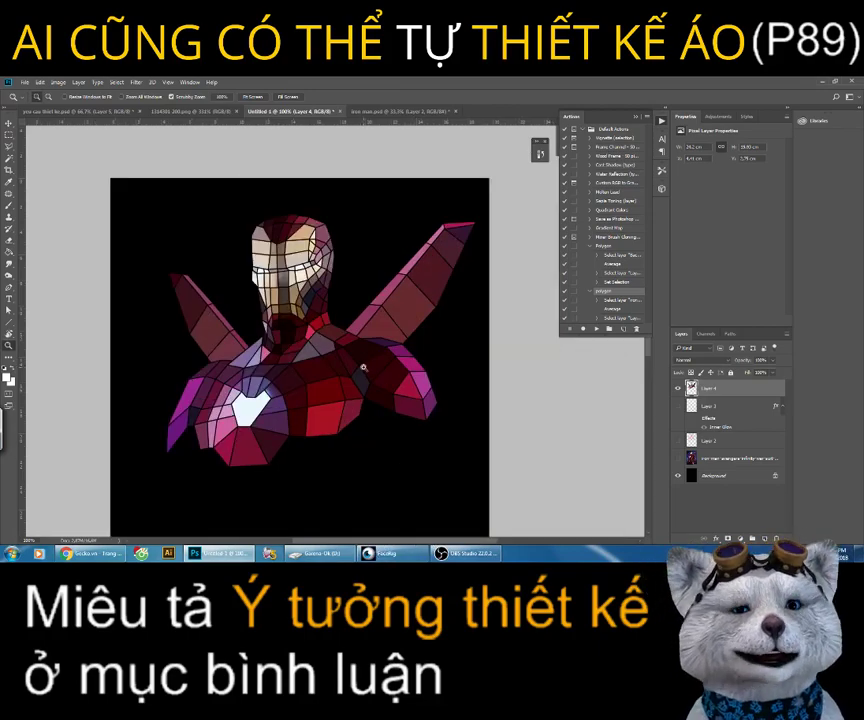
# Step: Turn the photo and wireframe layers back on and make Layer 3 active
pyautogui.click(678, 458)
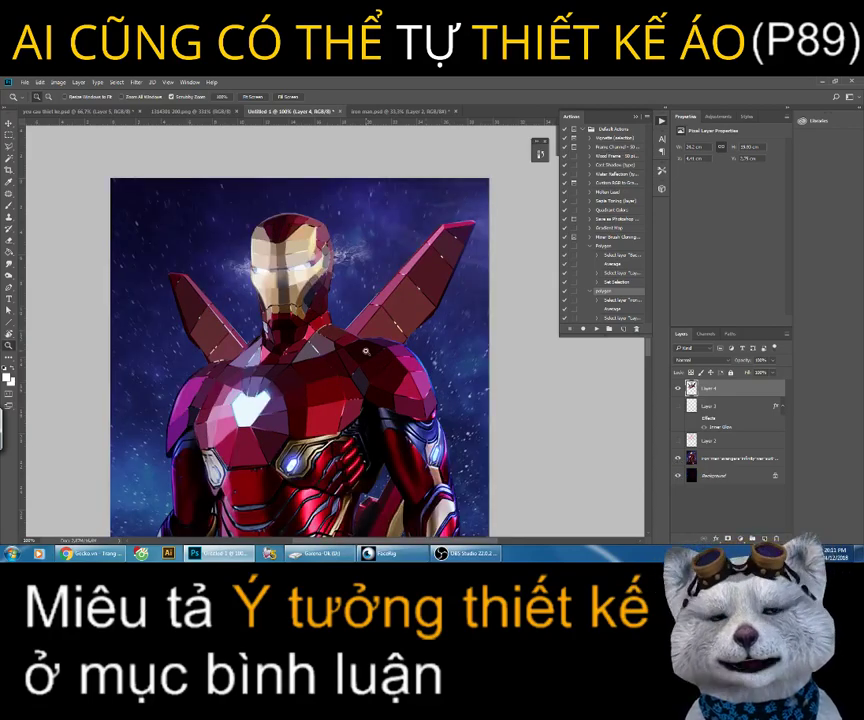
pyautogui.click(678, 406)
pyautogui.click(711, 407)
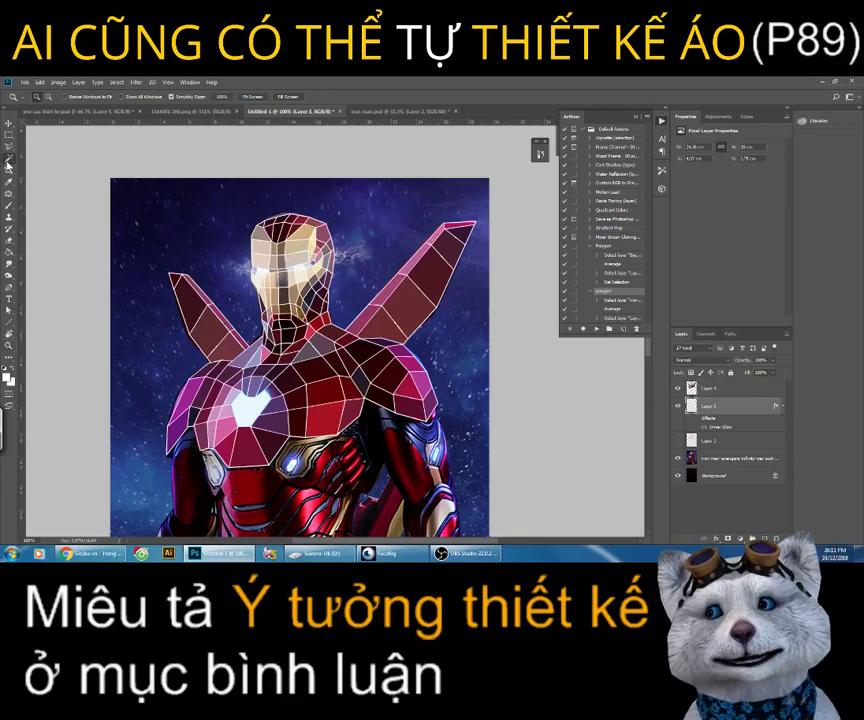
# Step: Magic-Wand the empty area of Layer 3 and invert it to select the Iron Man figure
pyautogui.click(9, 158)
pyautogui.click(58, 168)
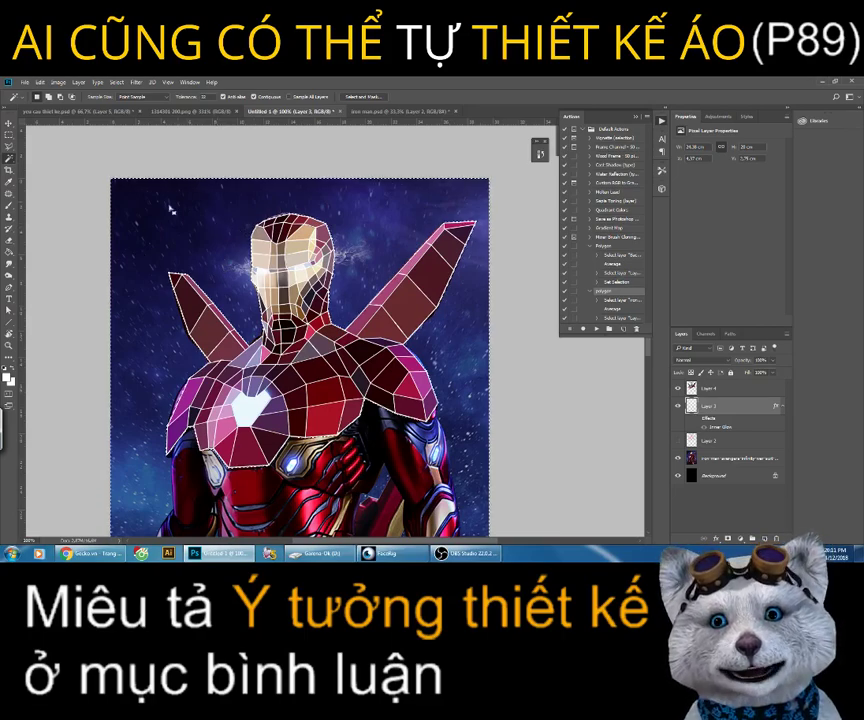
pyautogui.click(367, 441)
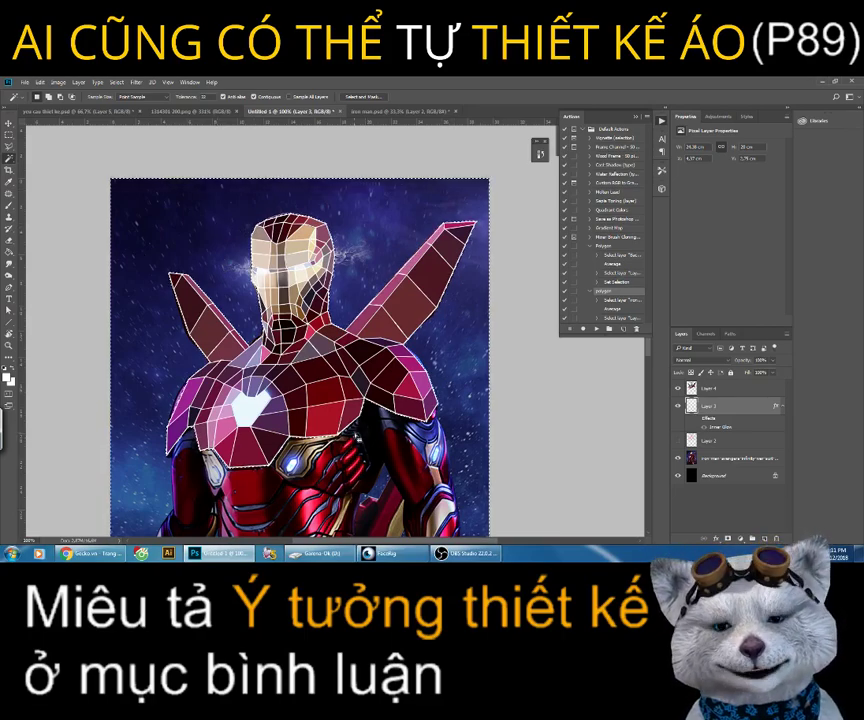
pyautogui.click(118, 83)
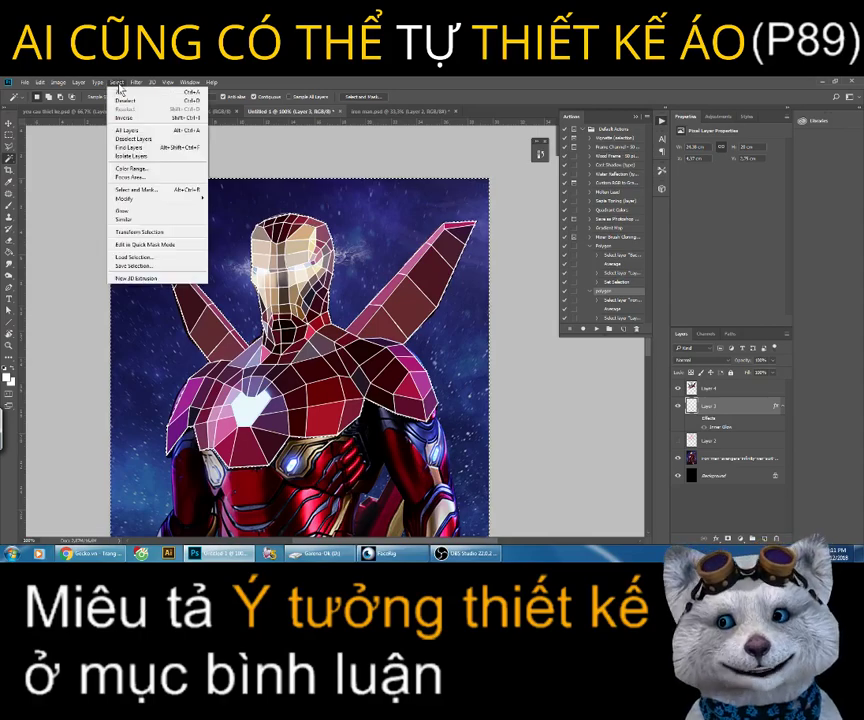
pyautogui.click(133, 120)
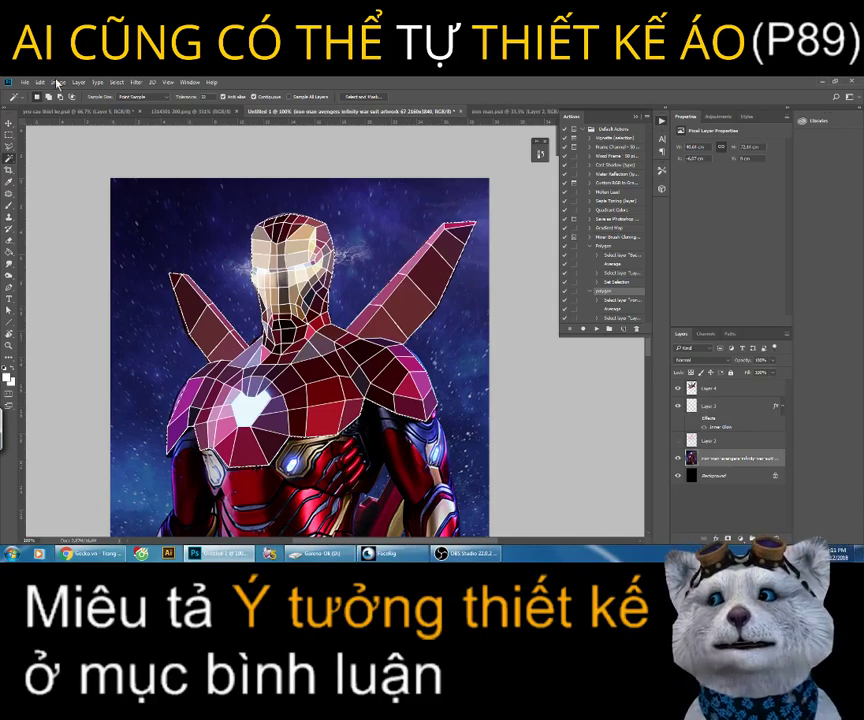
# Step: Undo the flat fill, copy the selected figure to a new layer, and hide the photo
pyautogui.hotkey('ctrl', 'z')
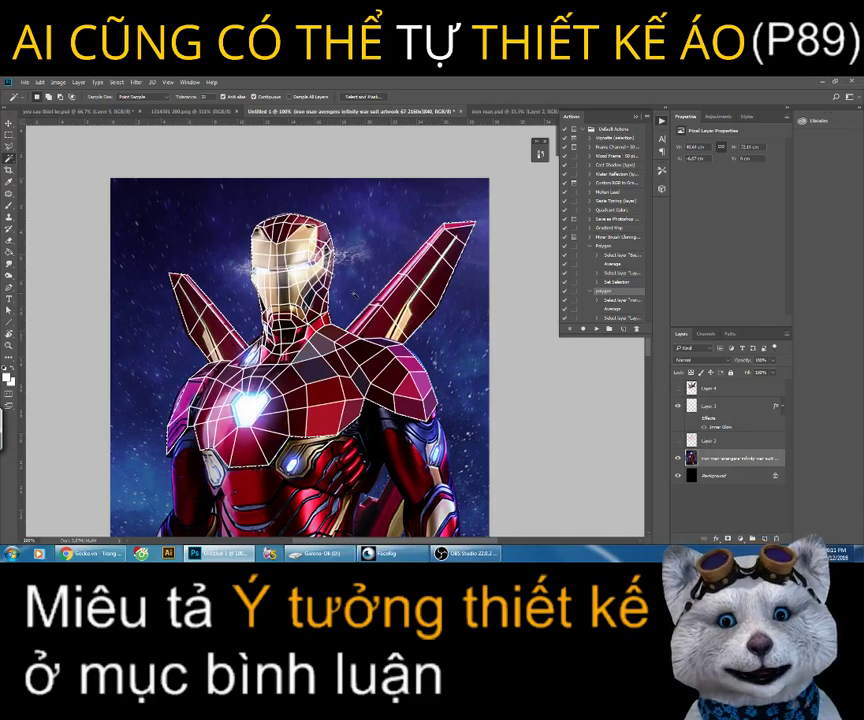
pyautogui.click(78, 82)
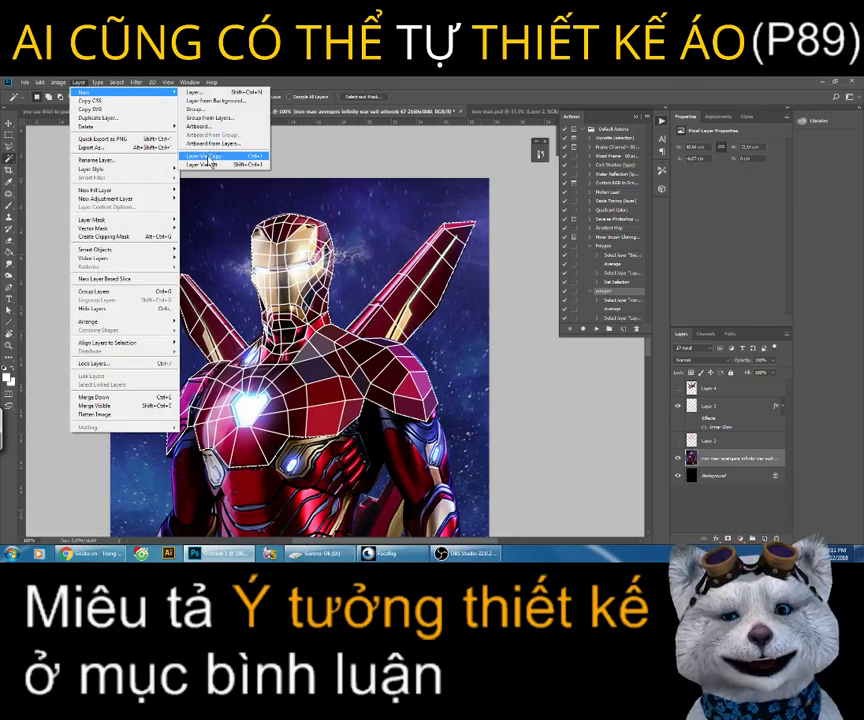
pyautogui.click(209, 157)
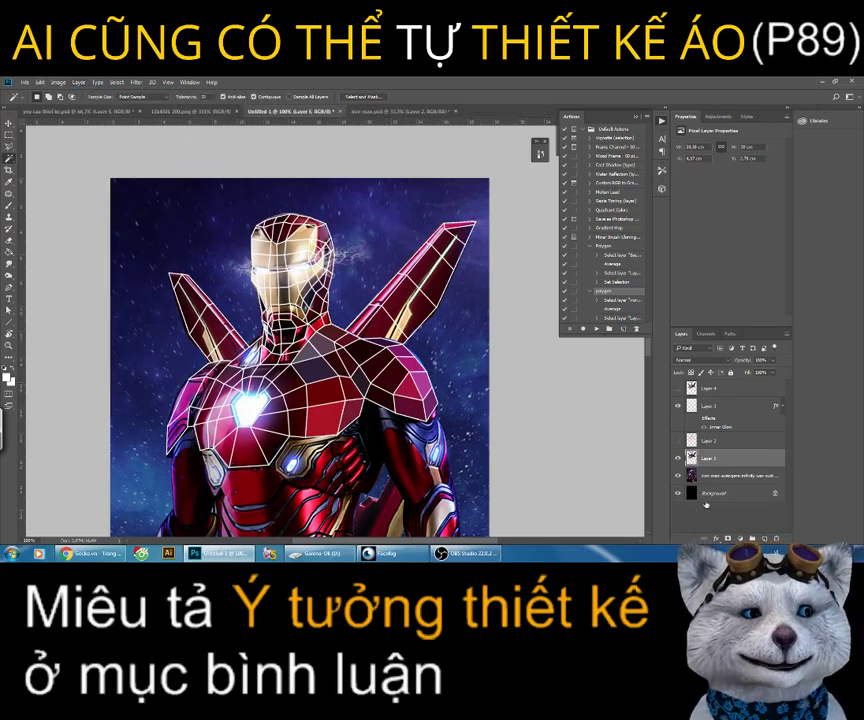
pyautogui.click(677, 476)
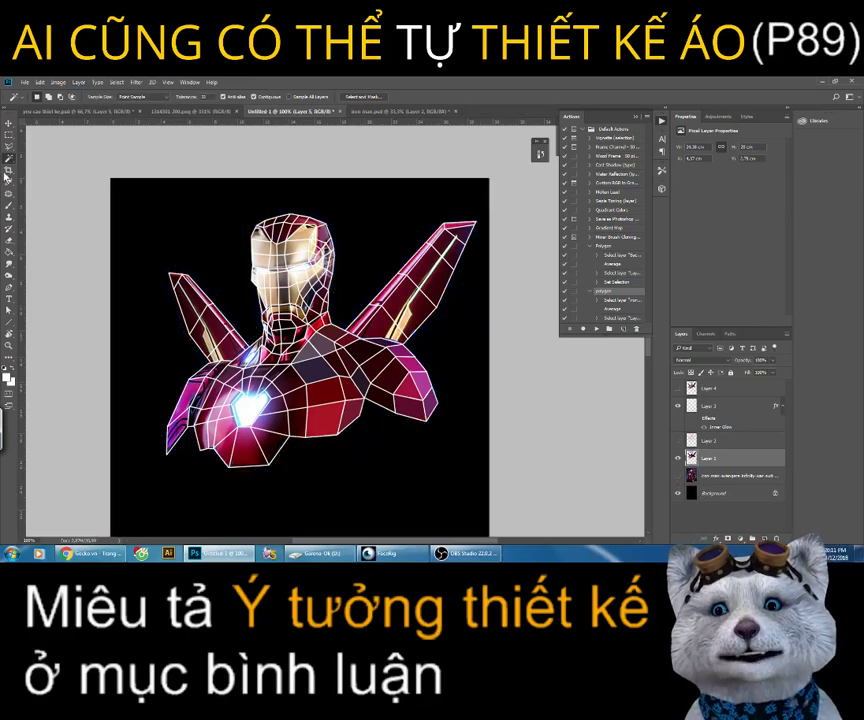
# Step: Move and scale the coloured Iron Man layer to fit under the wireframe
pyautogui.click(9, 122)
pyautogui.moveTo(368, 330)
pyautogui.mouseDown()
pyautogui.moveTo(333, 458)
pyautogui.moveTo(349, 328)
pyautogui.mouseUp()
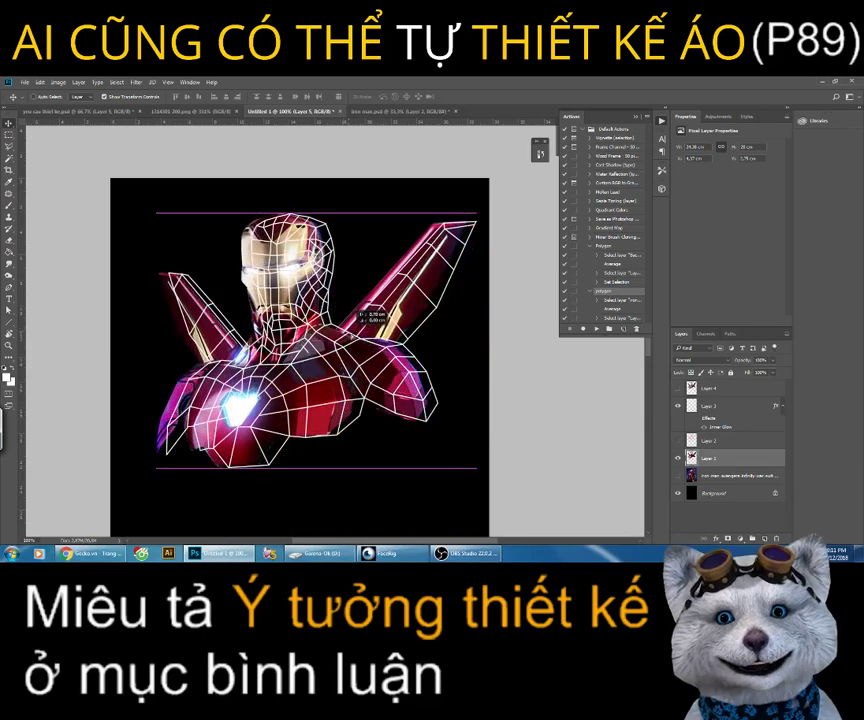
pyautogui.hotkey('ctrl', 't')
pyautogui.moveTo(440, 440); pyautogui.dragTo(477, 467)
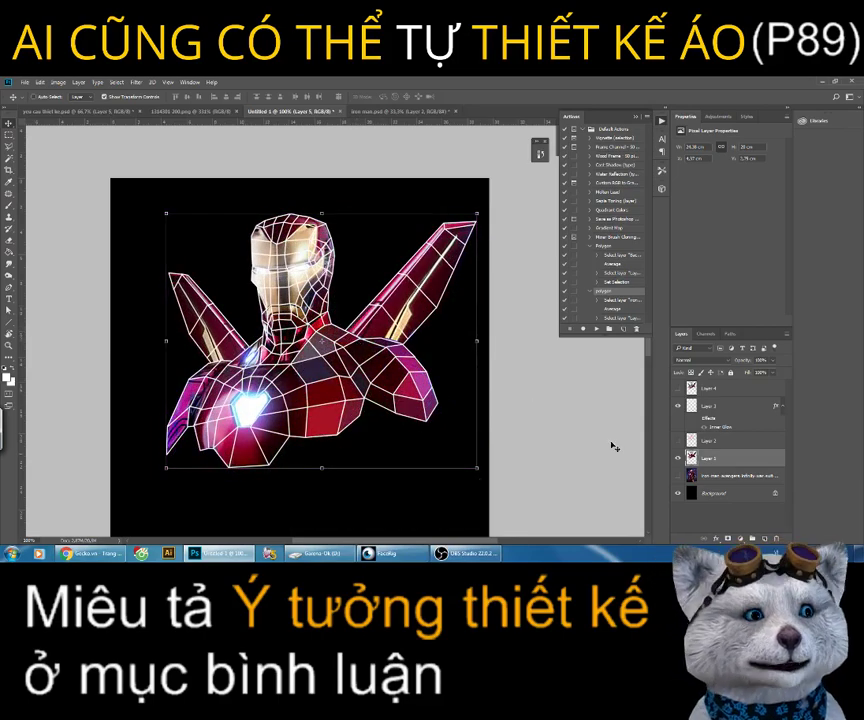
# Step: Duplicate Layer 1 and clip the copy to the layer below
pyautogui.rightClick(734, 464)
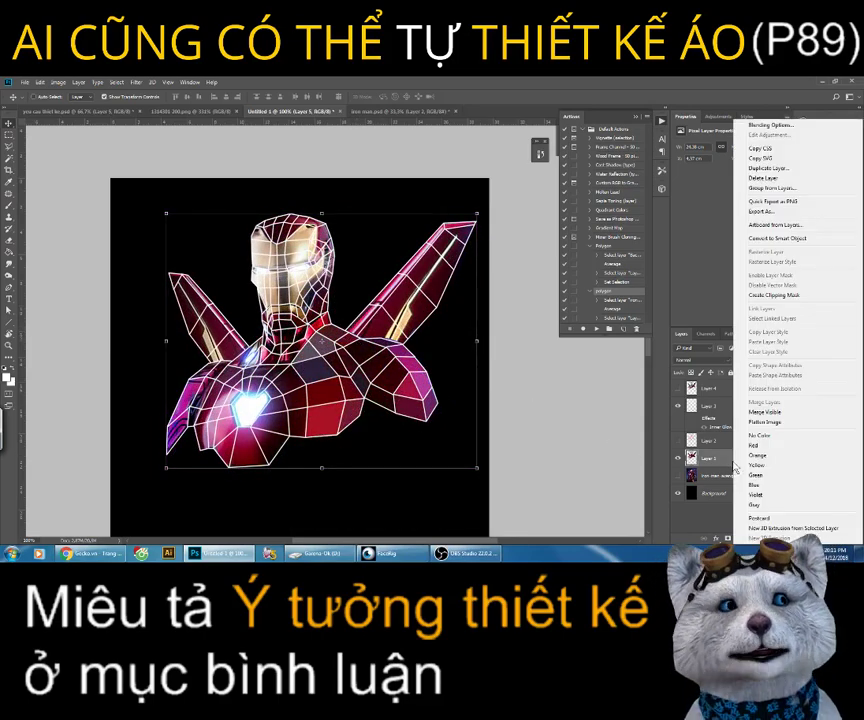
pyautogui.click(758, 170)
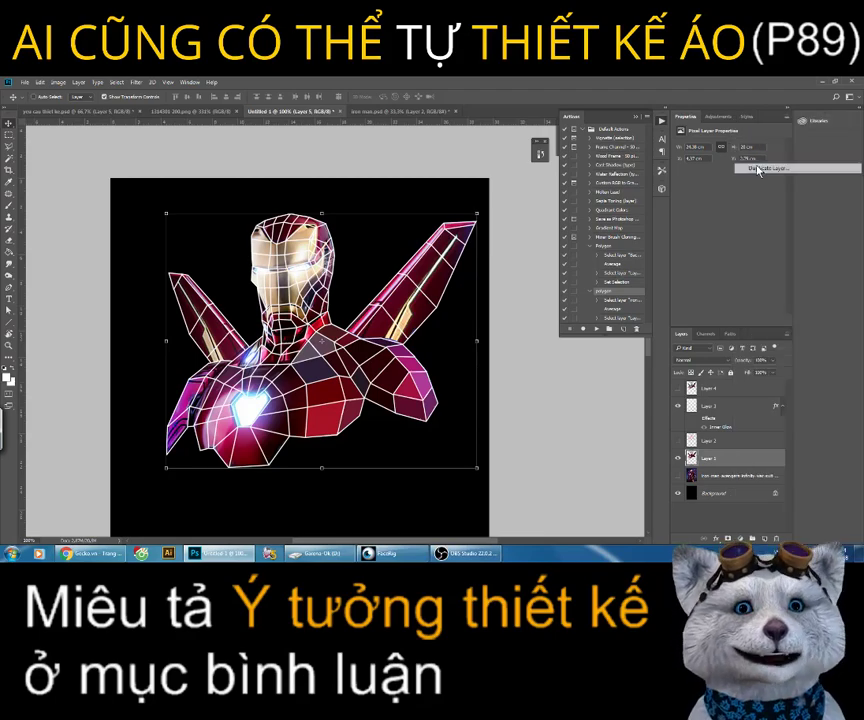
pyautogui.click(504, 224)
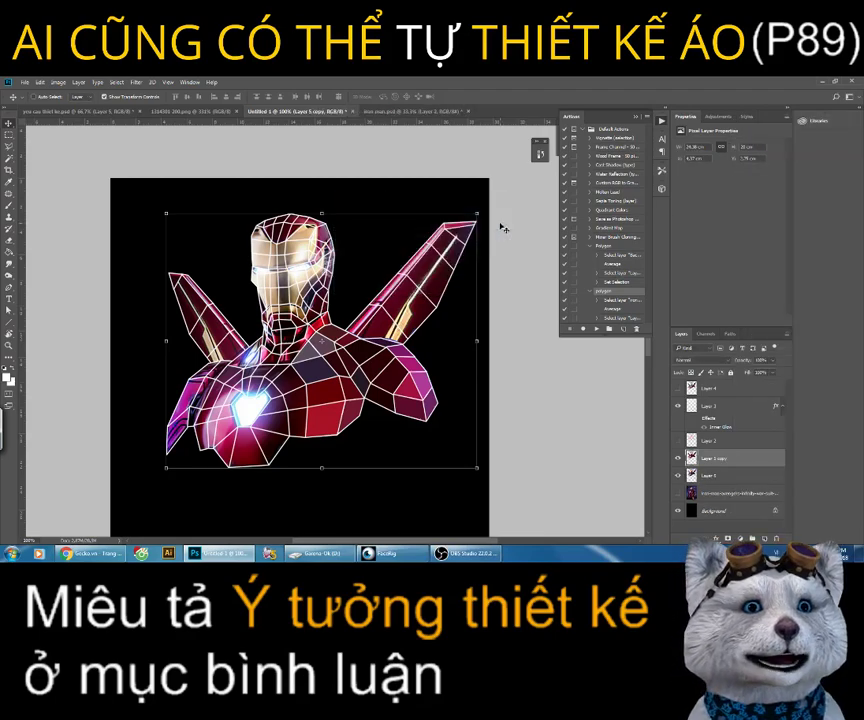
pyautogui.rightClick(743, 460)
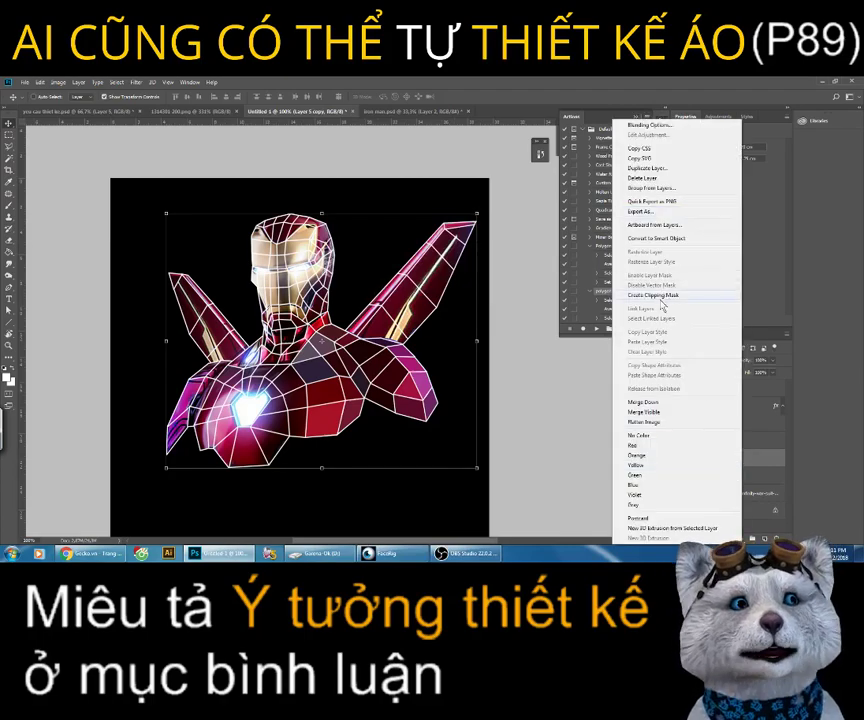
pyautogui.click(659, 296)
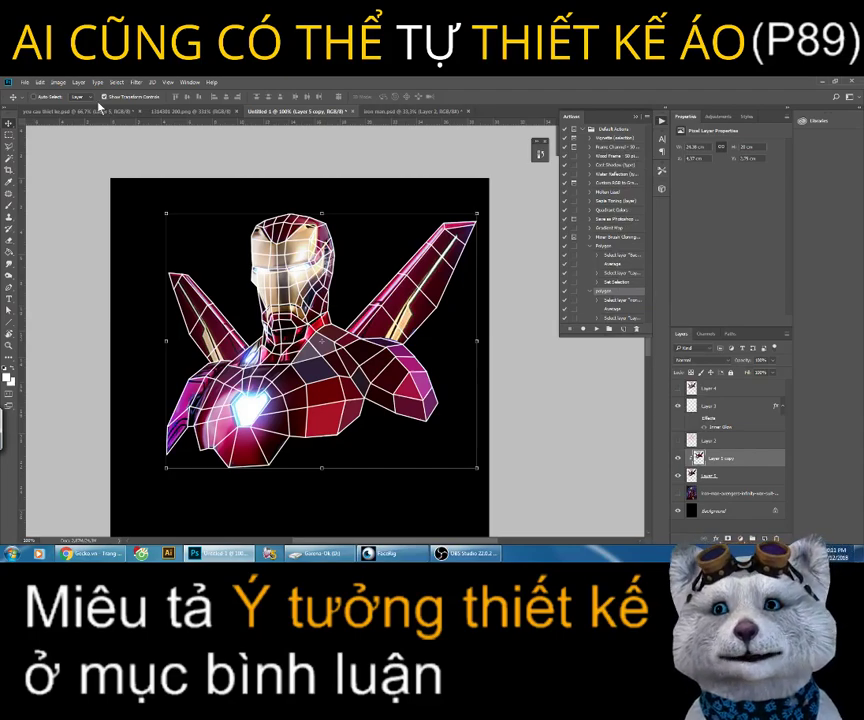
pyautogui.click(135, 84)
pyautogui.moveTo(160, 181)
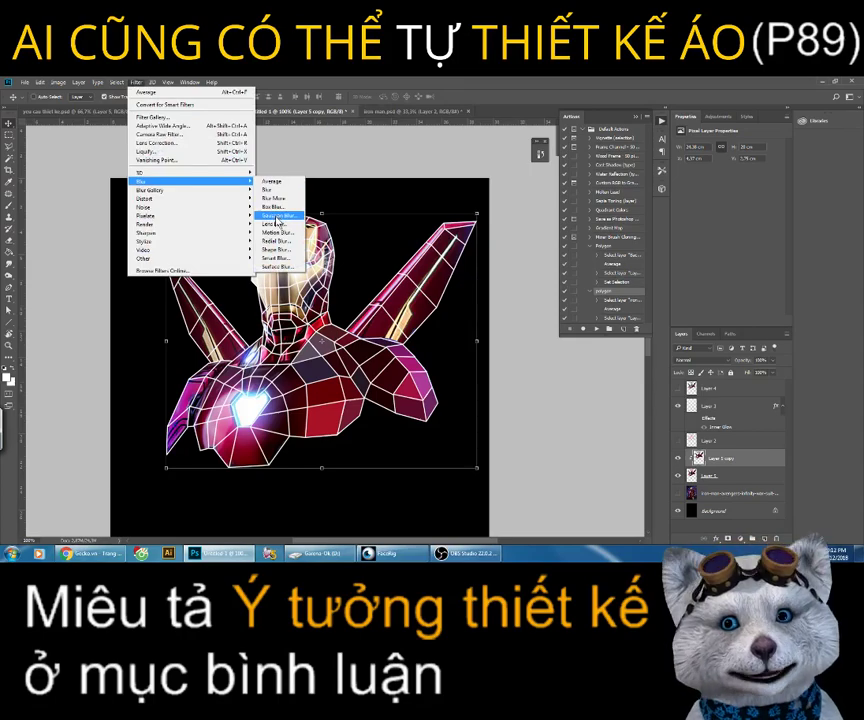
# Step: Gaussian-blur the duplicate at about 8.2 px, then hide the glow and wireframe layers
pyautogui.click(277, 222)
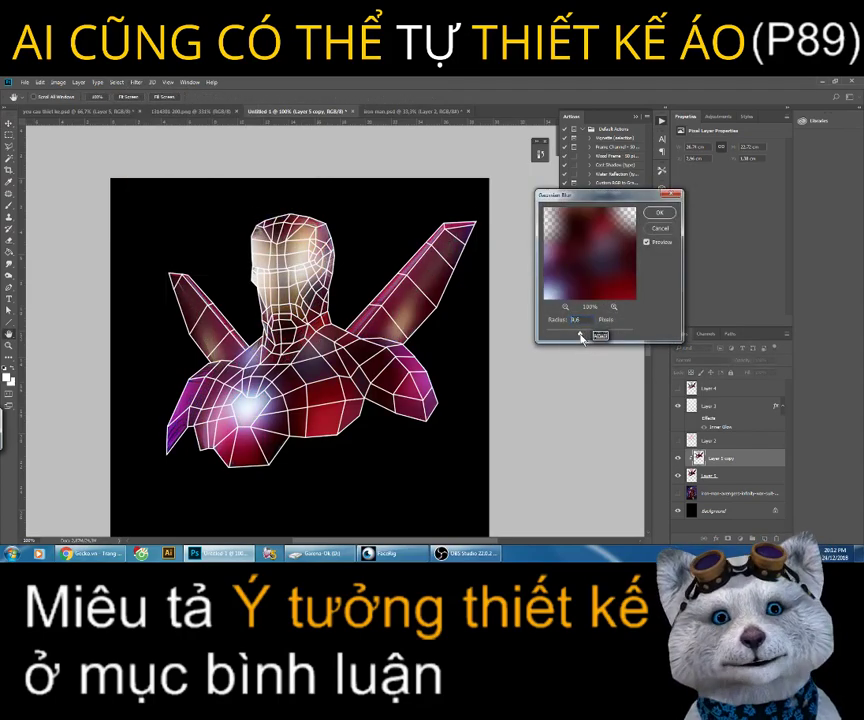
pyautogui.moveTo(581, 337); pyautogui.dragTo(582, 338)
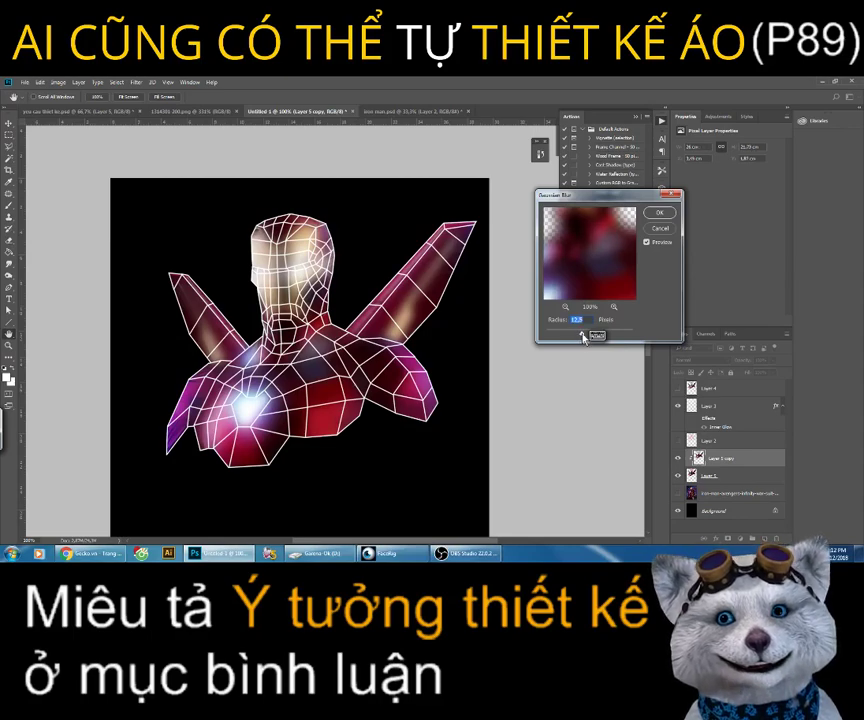
pyautogui.click(659, 212)
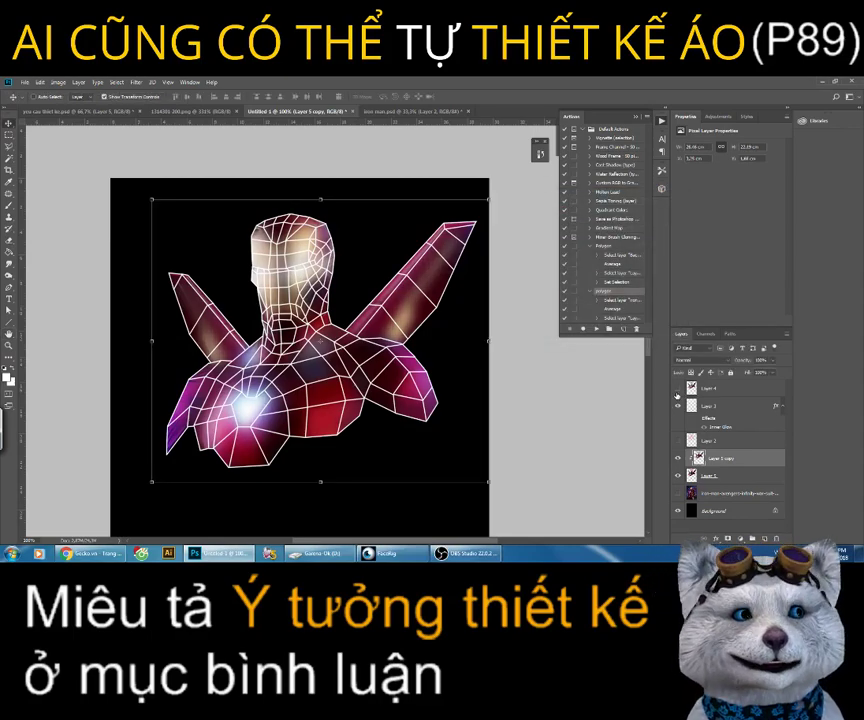
pyautogui.click(677, 392)
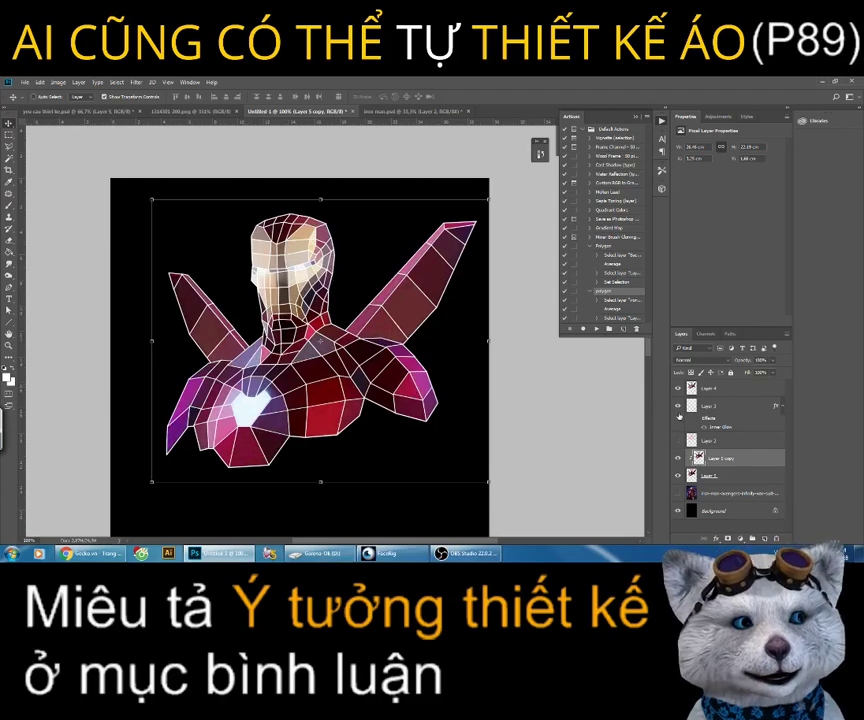
pyautogui.click(677, 405)
# Step: Zoom in on the bust and toggle Layer 4 on and off to compare with the blur
pyautogui.press('z')
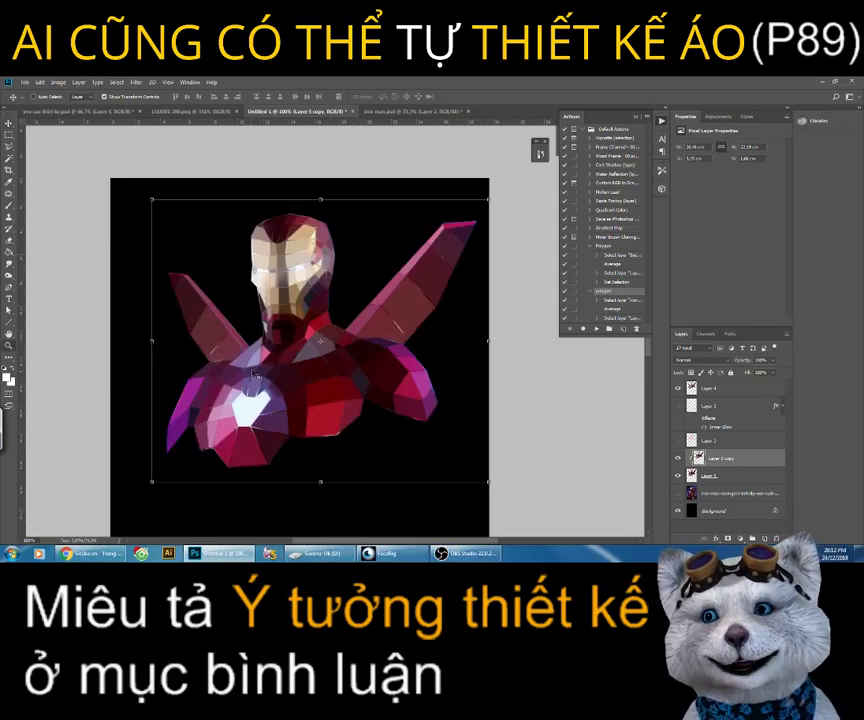
pyautogui.moveTo(252, 318); pyautogui.dragTo(274, 338)
pyautogui.scroll(3, 305, 293)
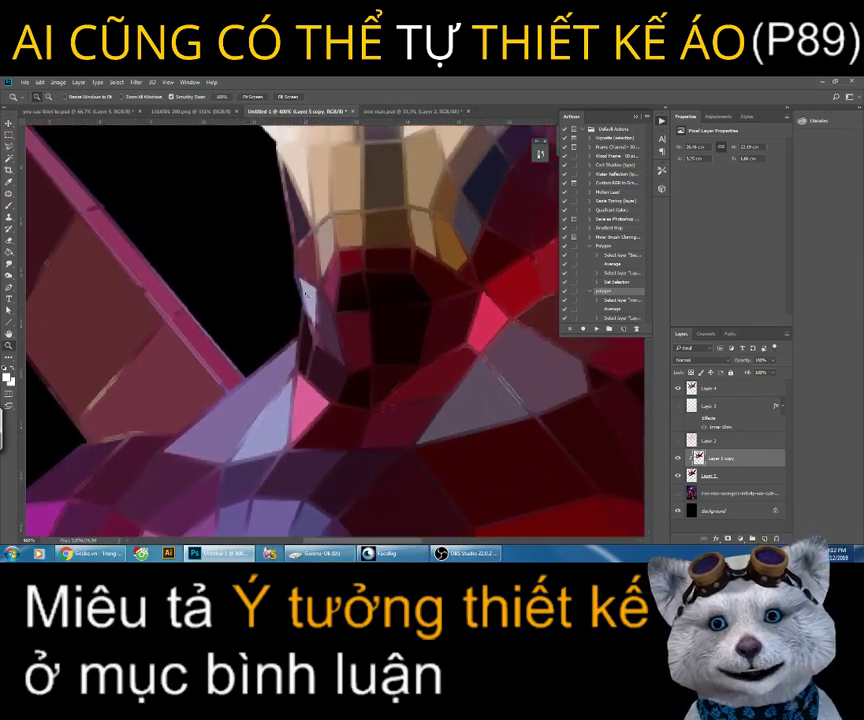
pyautogui.keyDown('alt'); pyautogui.click(177, 349); pyautogui.keyUp('alt')
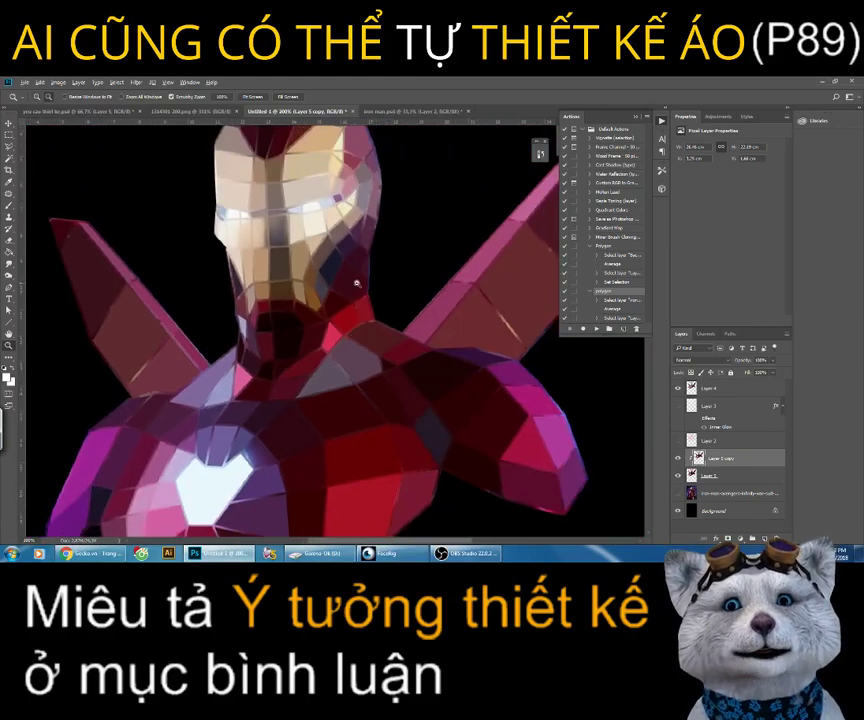
pyautogui.keyDown('alt'); pyautogui.click(356, 283); pyautogui.keyUp('alt')
pyautogui.click(356, 283)
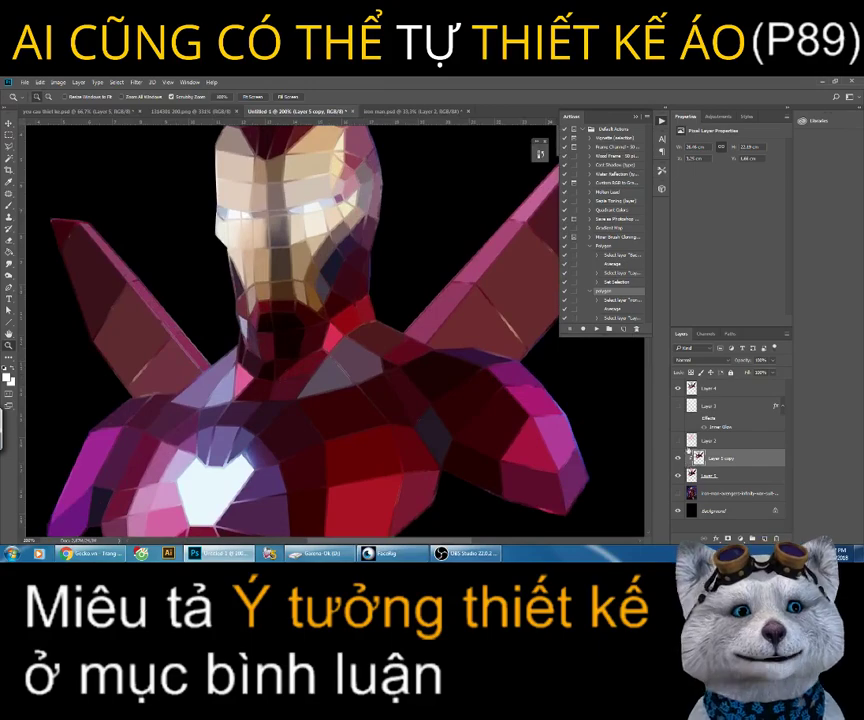
pyautogui.click(679, 389)
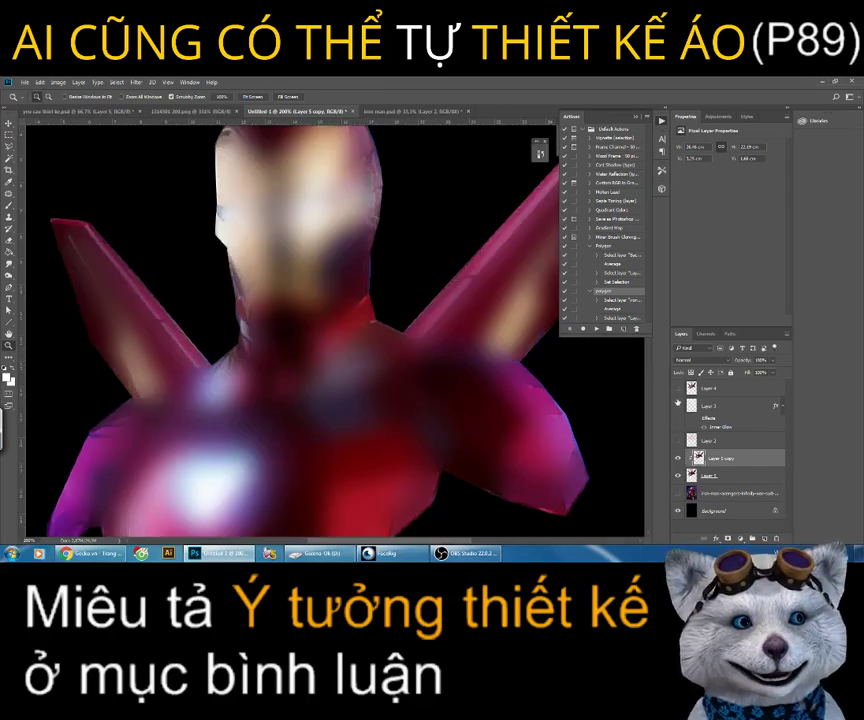
pyautogui.click(679, 389)
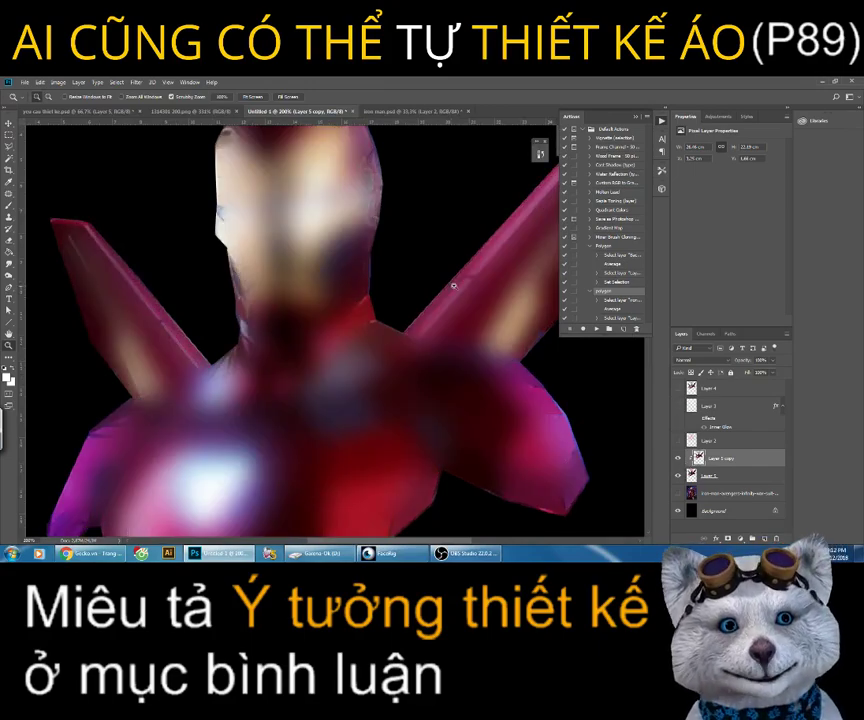
pyautogui.click(679, 389)
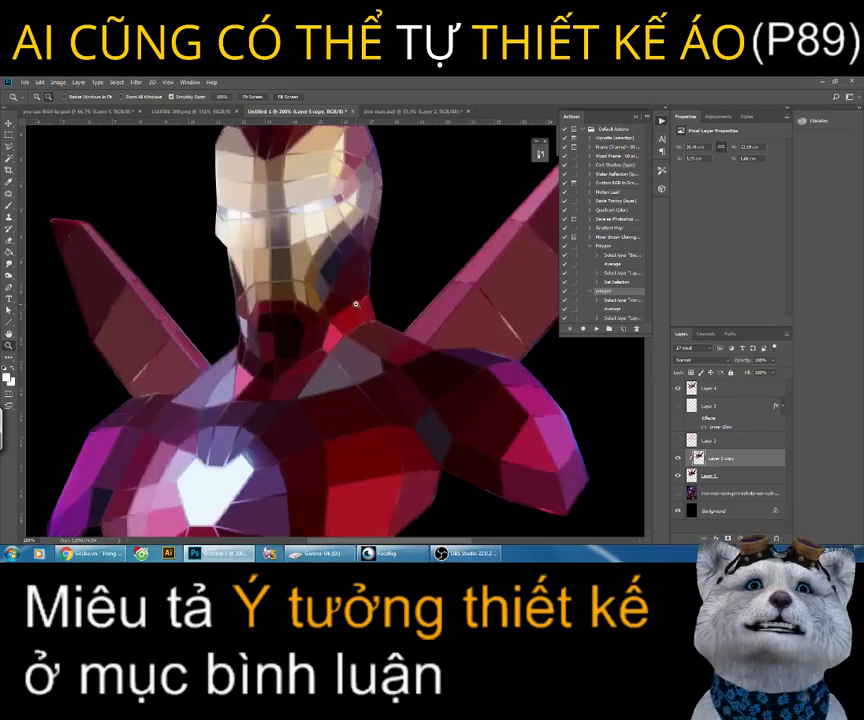
# Step: Select Layer 4 and move the bust down about 40 px
pyautogui.keyDown('alt'); pyautogui.click(355, 304); pyautogui.keyUp('alt')
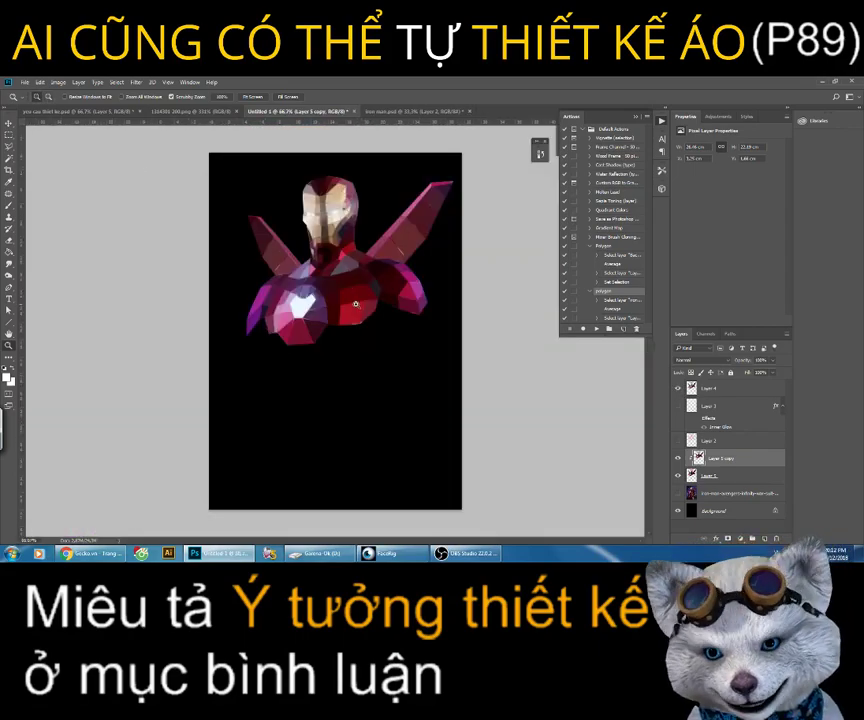
pyautogui.click(366, 241)
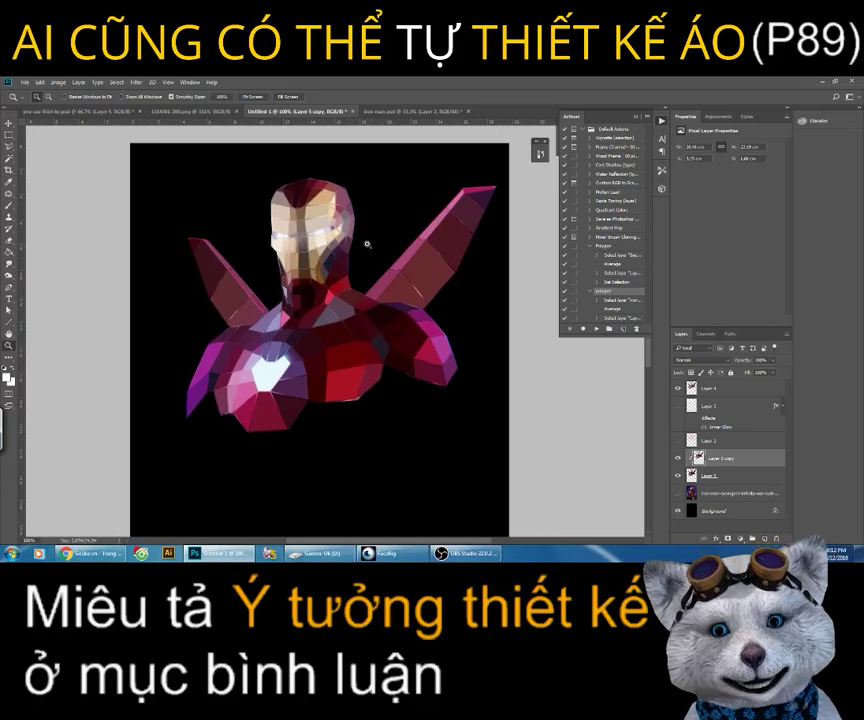
pyautogui.click(715, 389)
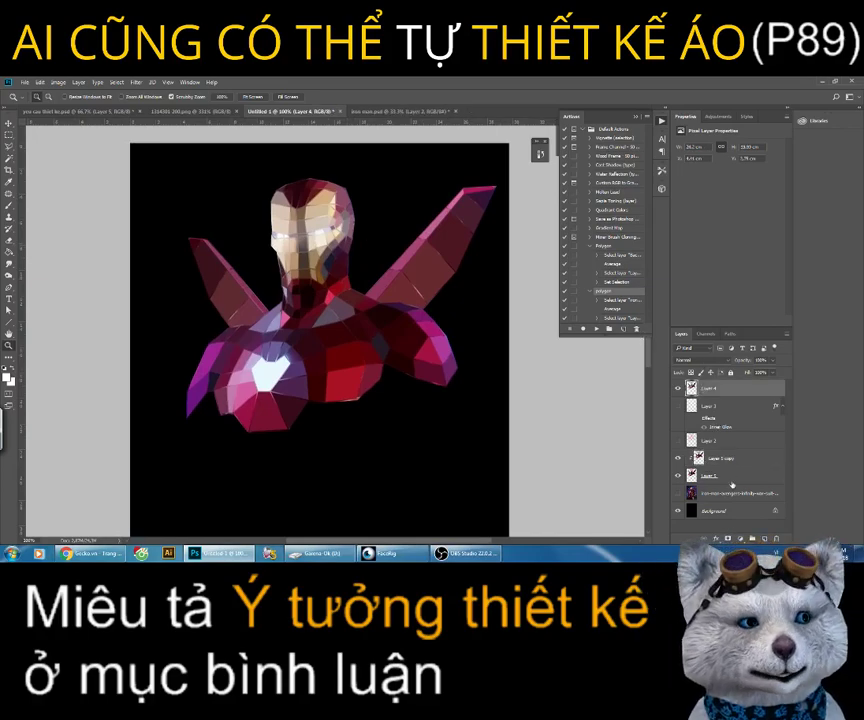
pyautogui.press('v')
pyautogui.moveTo(420, 257); pyautogui.dragTo(428, 328)
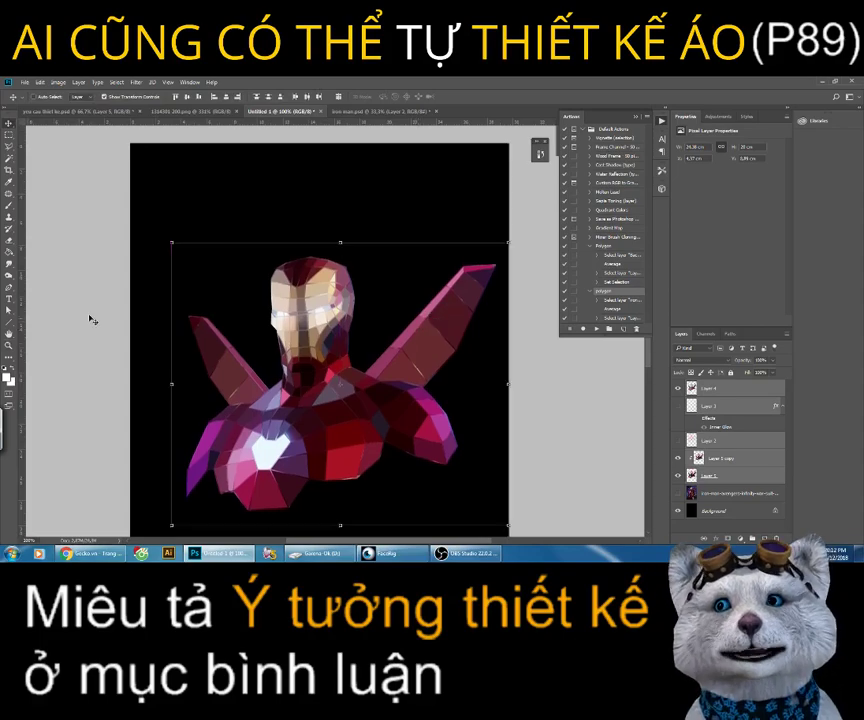
# Step: Enlarge the bust with Free Transform, nudge it slightly left, and commit
pyautogui.press('z')
pyautogui.keyDown('alt'); pyautogui.click(370, 328); pyautogui.keyUp('alt')
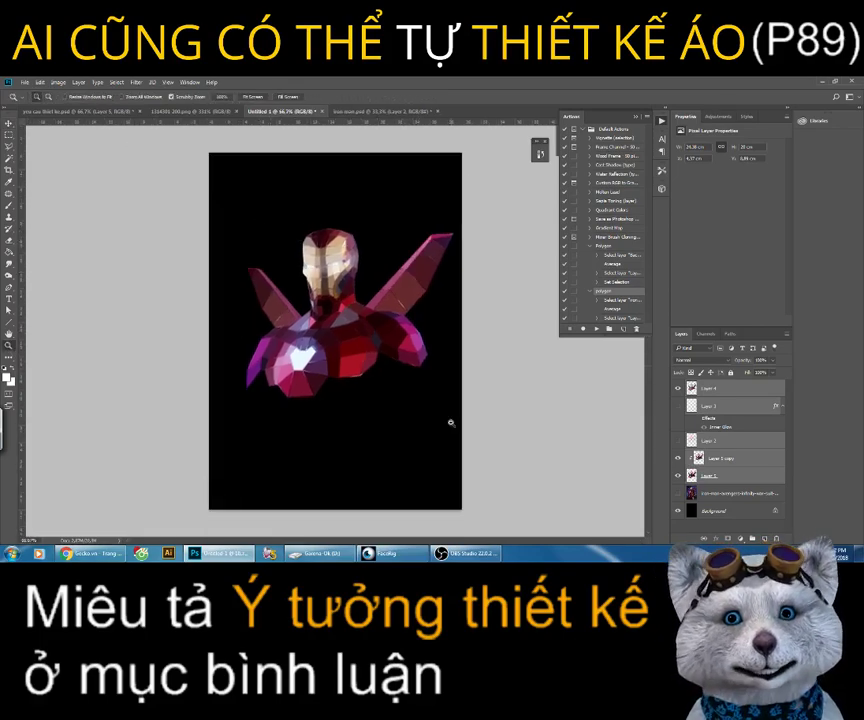
pyautogui.click(10, 127)
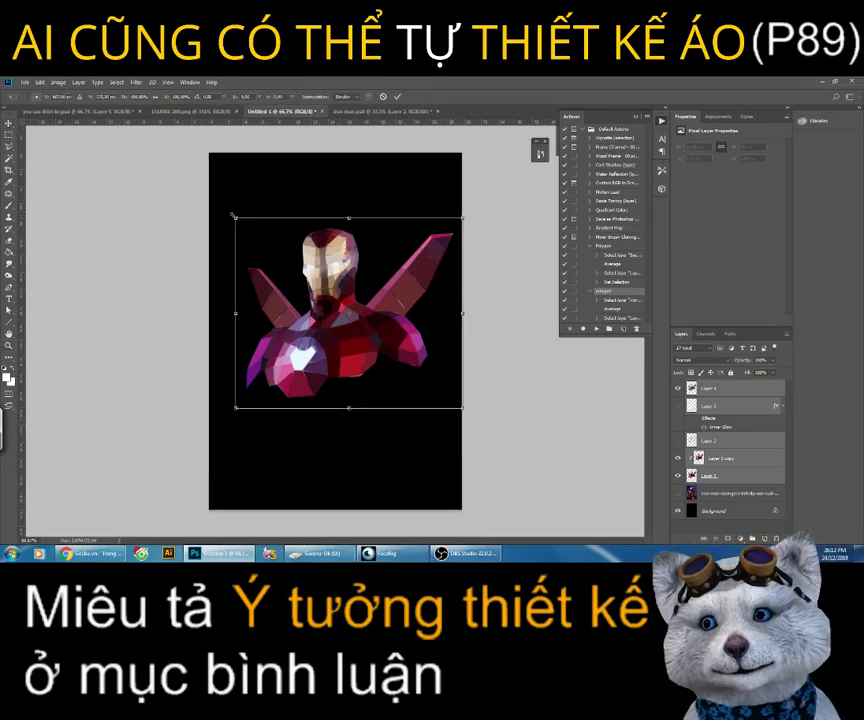
pyautogui.moveTo(235, 212); pyautogui.dragTo(224, 208)
pyautogui.moveTo(470, 308); pyautogui.dragTo(452, 296)
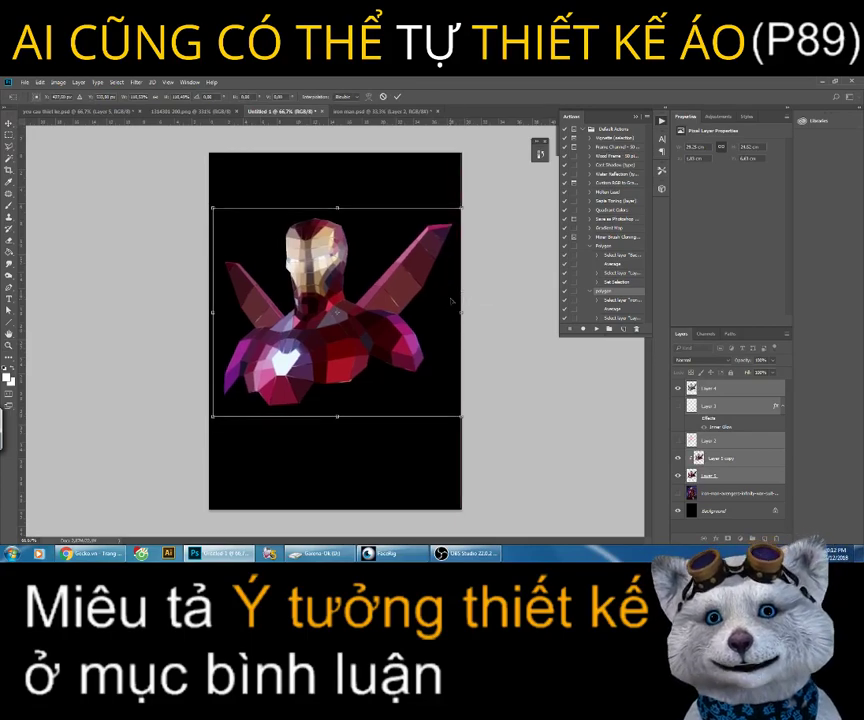
pyautogui.press('Return')
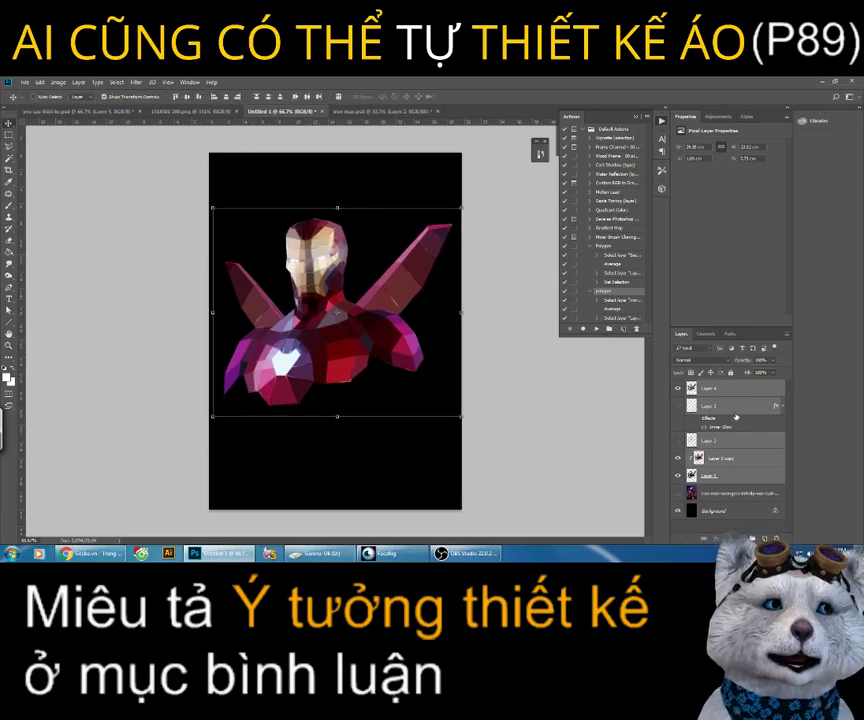
pyautogui.click(735, 395)
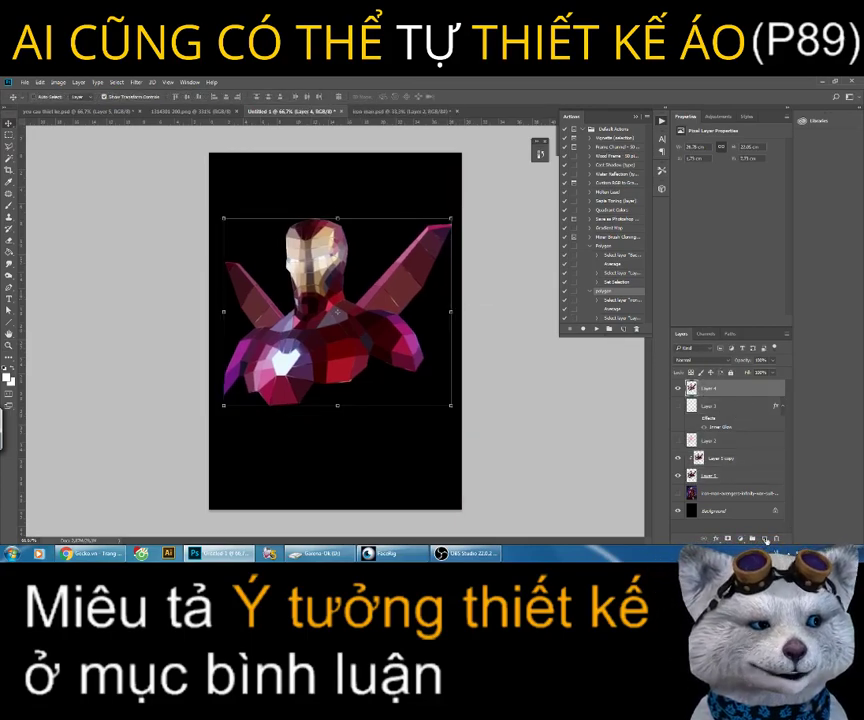
# Step: Add a new empty layer on top and select the Rounded Rectangle Tool
pyautogui.click(765, 538)
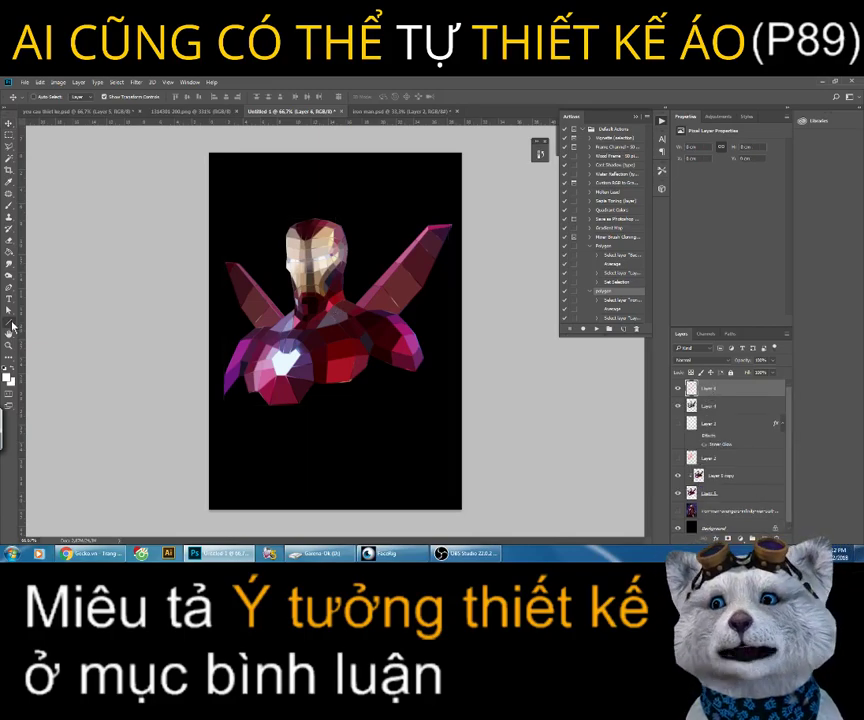
pyautogui.click(9, 322)
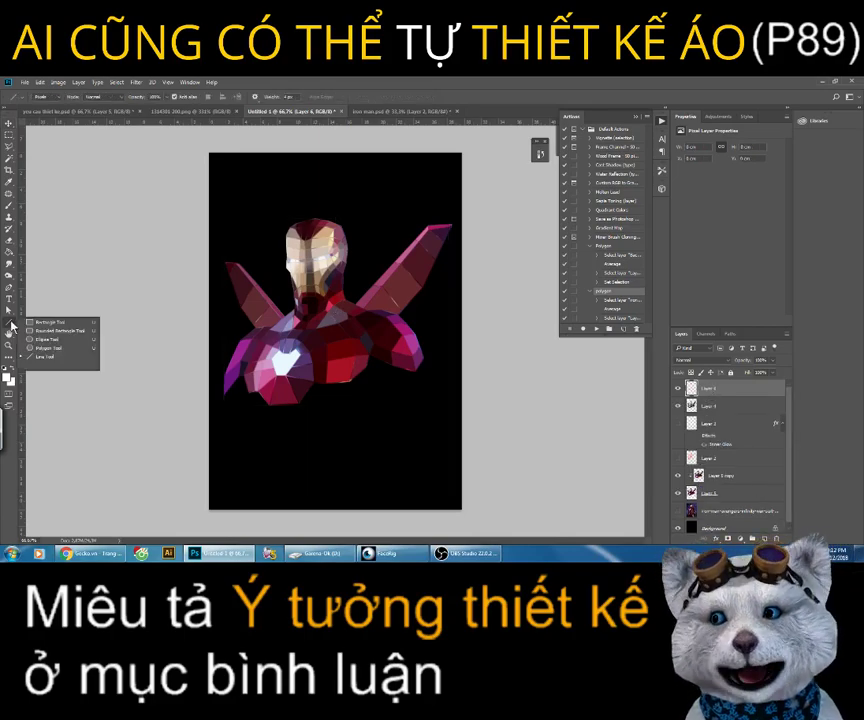
pyautogui.click(66, 331)
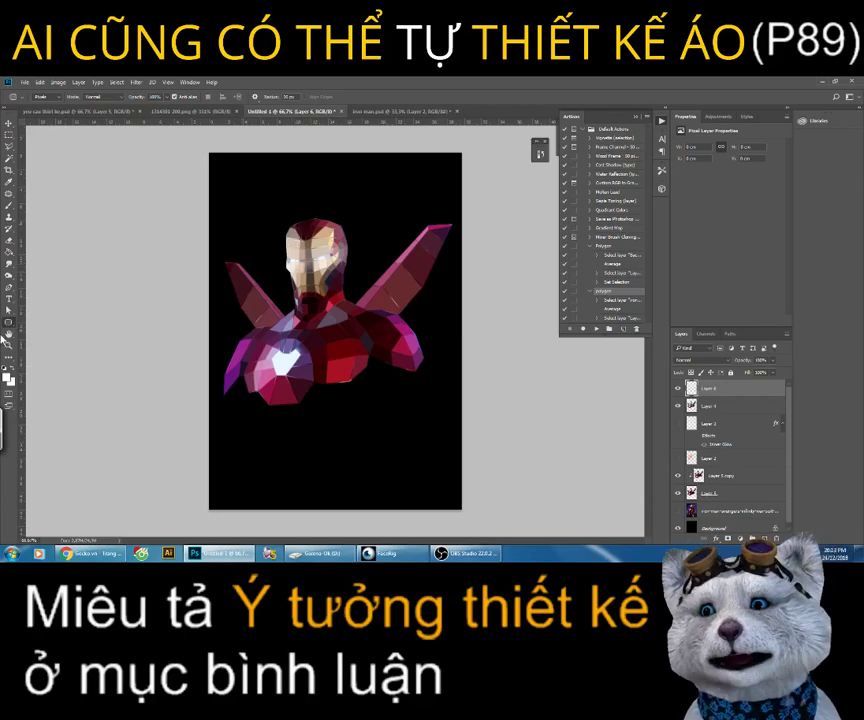
pyautogui.rightClick(8, 322)
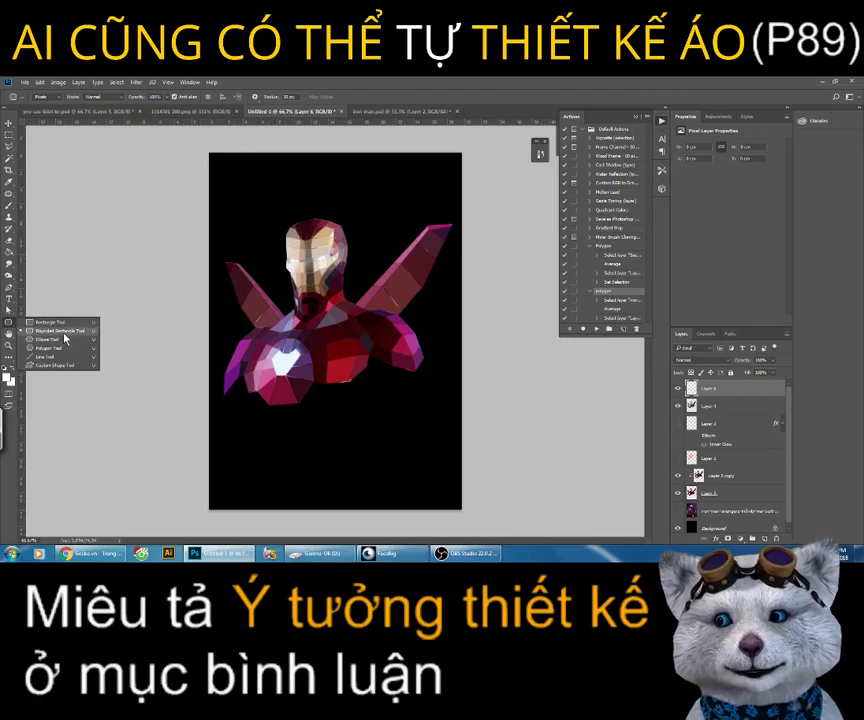
pyautogui.click(66, 341)
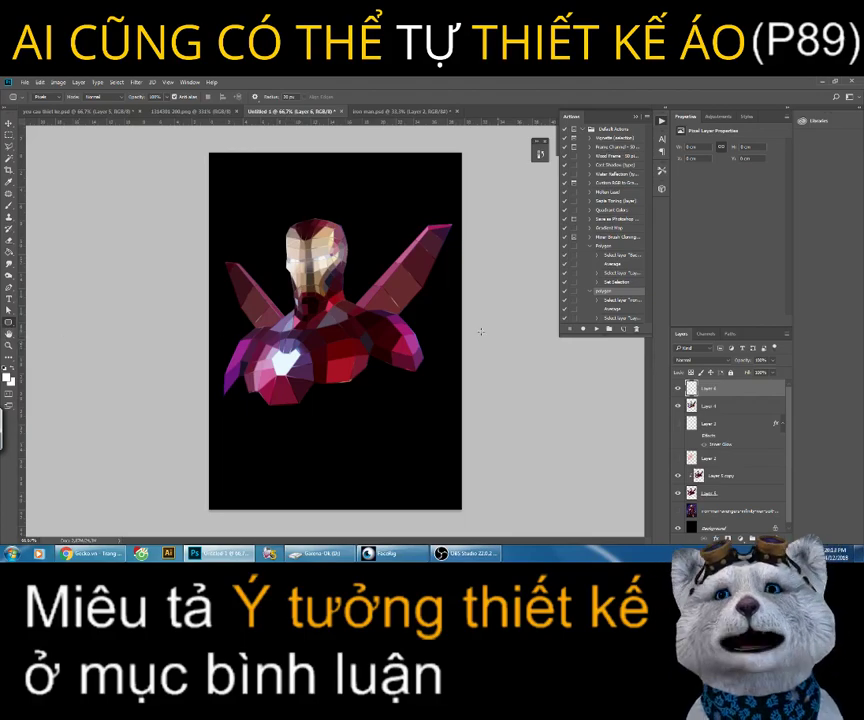
# Step: Set the shape tool to Shape mode with no fill, green stroke and stroke width 1
pyautogui.click(46, 98)
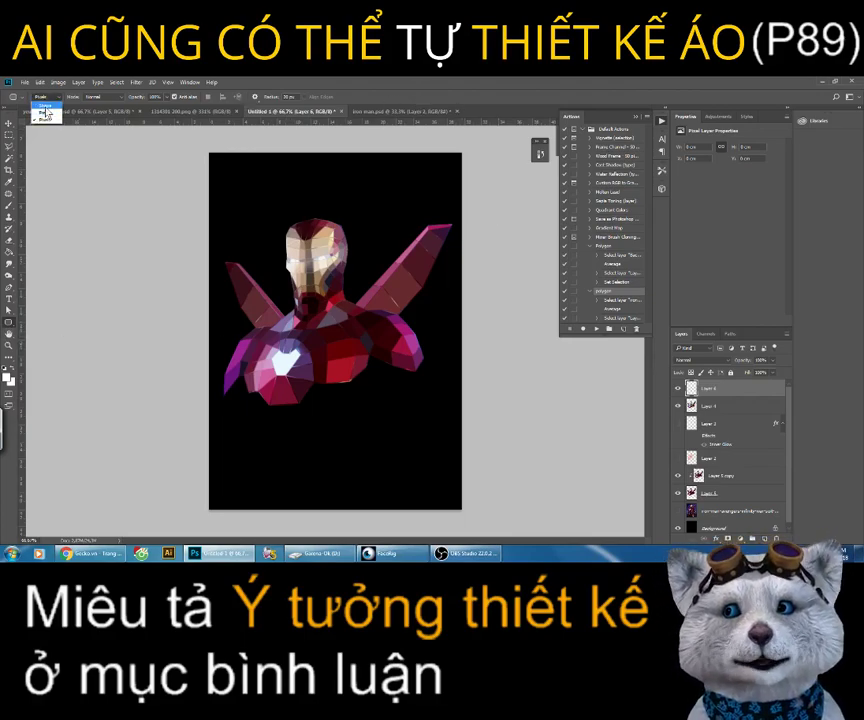
pyautogui.click(45, 104)
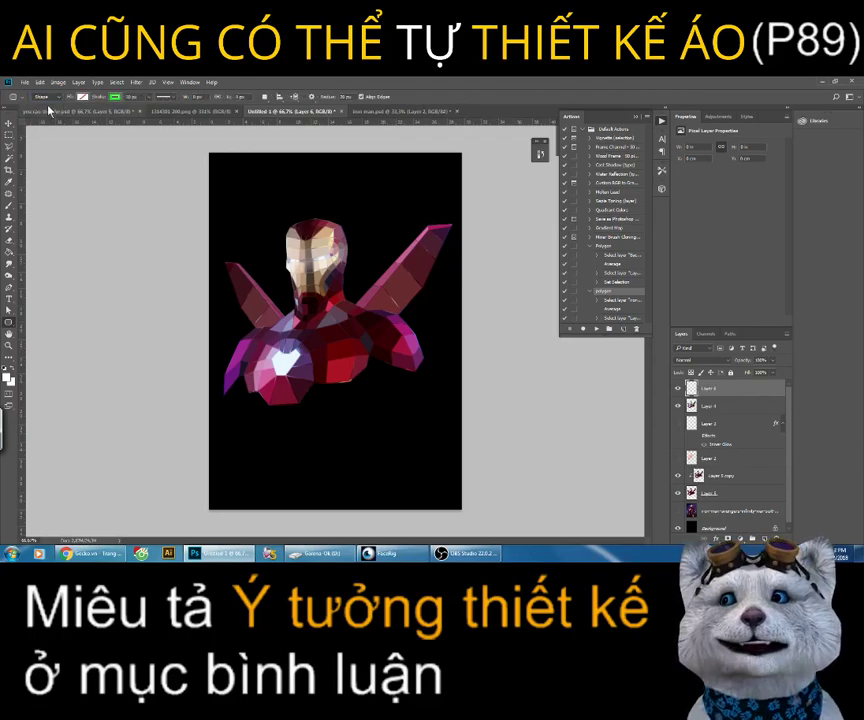
pyautogui.click(84, 97)
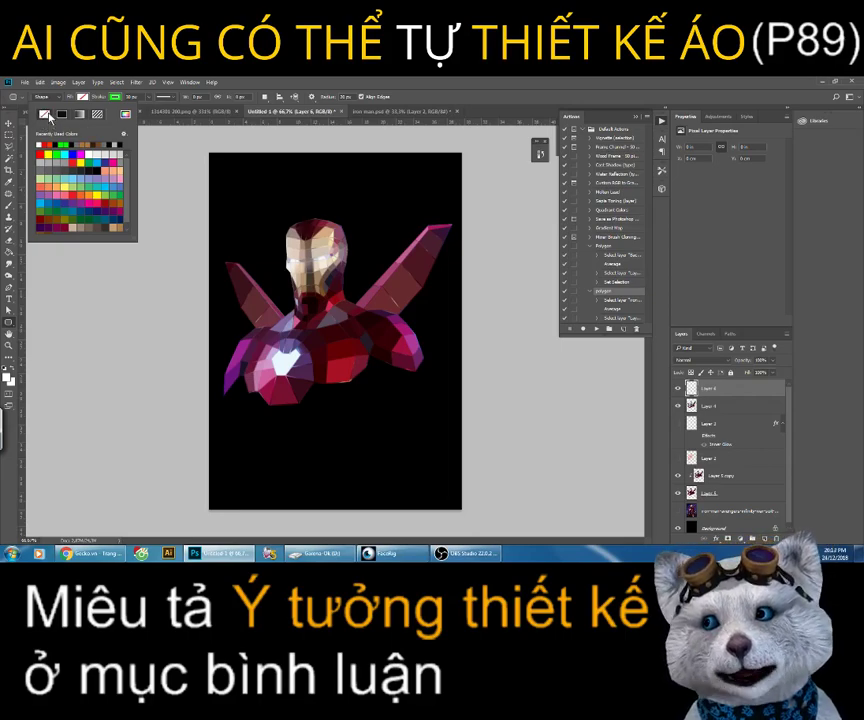
pyautogui.click(109, 100)
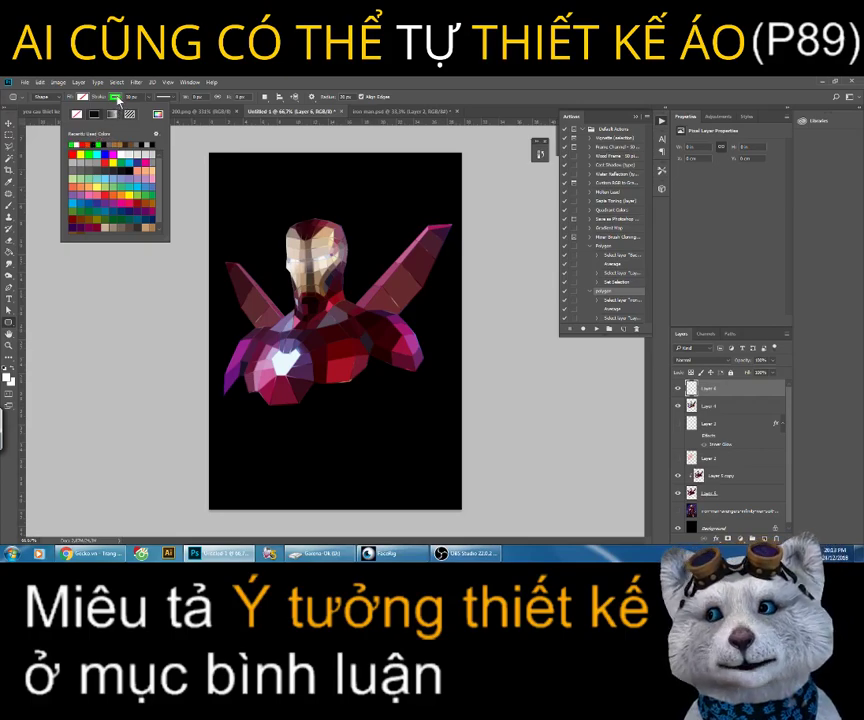
pyautogui.click(118, 98)
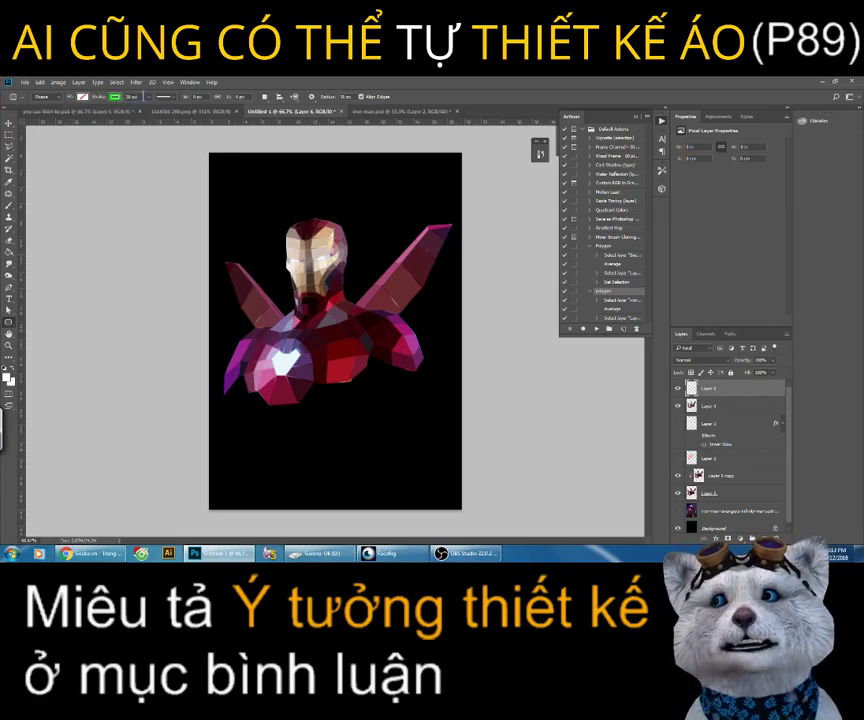
pyautogui.click(132, 98)
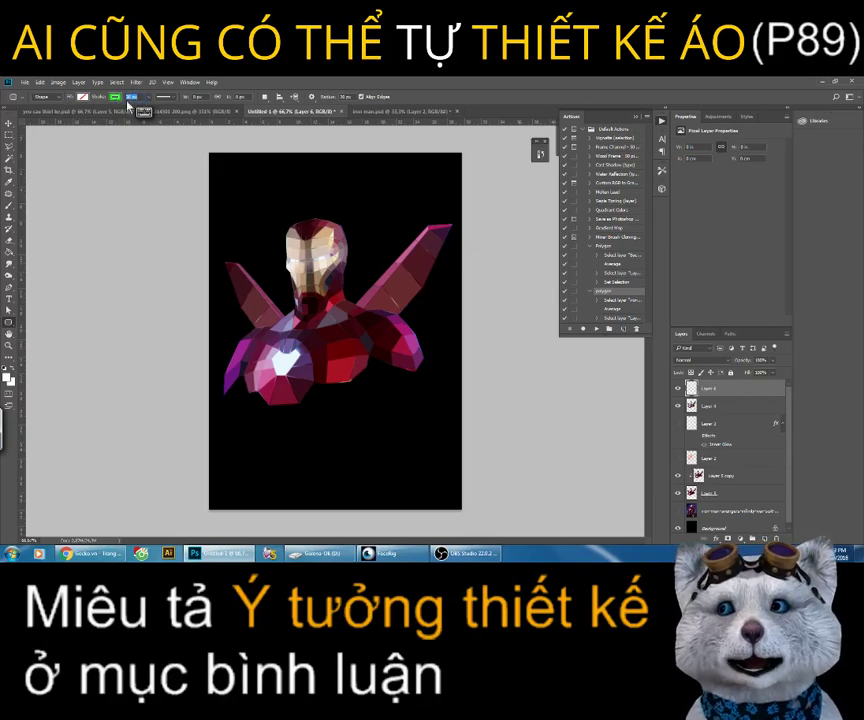
pyautogui.write('1')
pyautogui.press('Return')
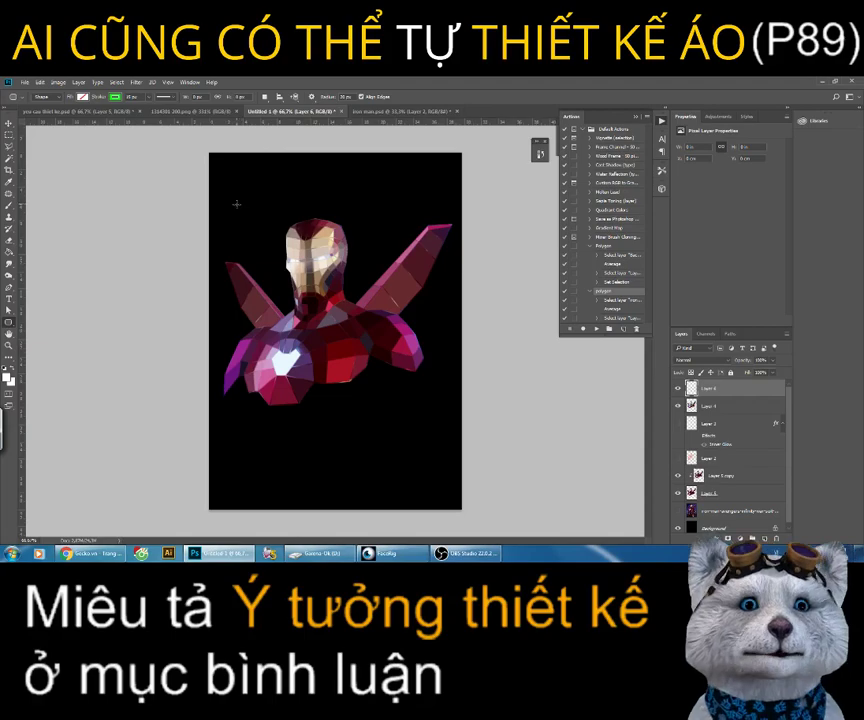
# Step: Draw a green rounded rectangle over the bust, nudge it up-left, and enlarge it to enclose the bust
pyautogui.moveTo(233, 206)
pyautogui.mouseDown()
pyautogui.moveTo(449, 402)
pyautogui.moveTo(449, 421)
pyautogui.mouseUp()
pyautogui.press('v')
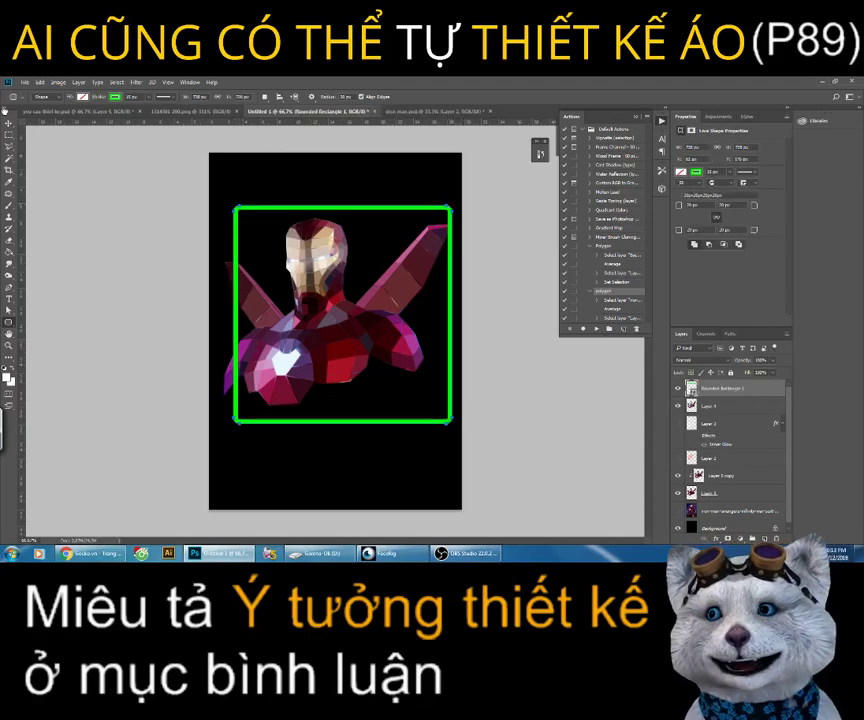
pyautogui.moveTo(425, 245); pyautogui.dragTo(415, 225)
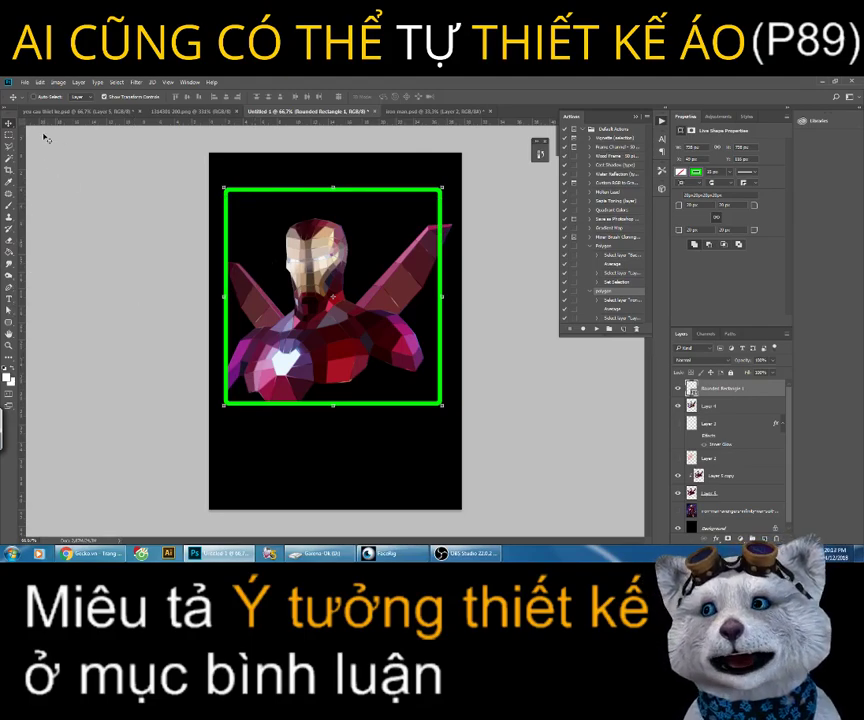
pyautogui.hotkey('ctrl', 't')
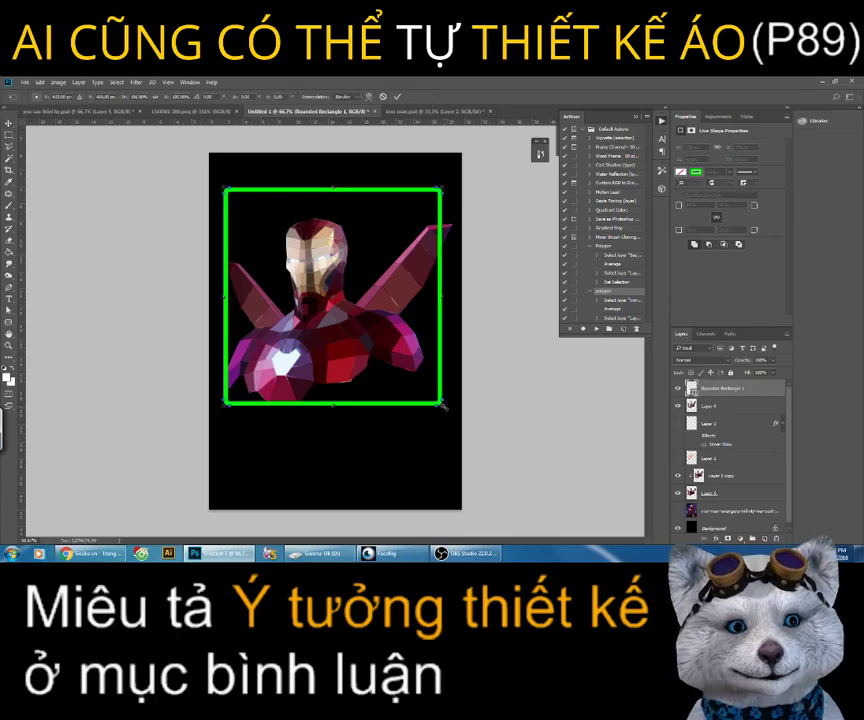
pyautogui.moveTo(444, 406); pyautogui.dragTo(448, 409)
pyautogui.press('Return')
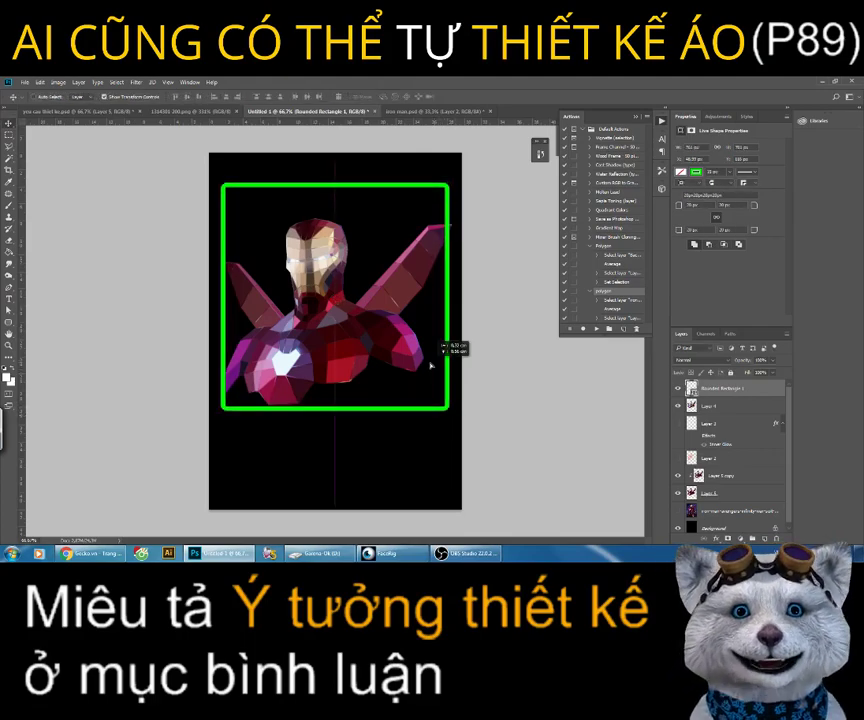
# Step: Open the frame layer's Blending Options and enable Outer Glow
pyautogui.rightClick(763, 396)
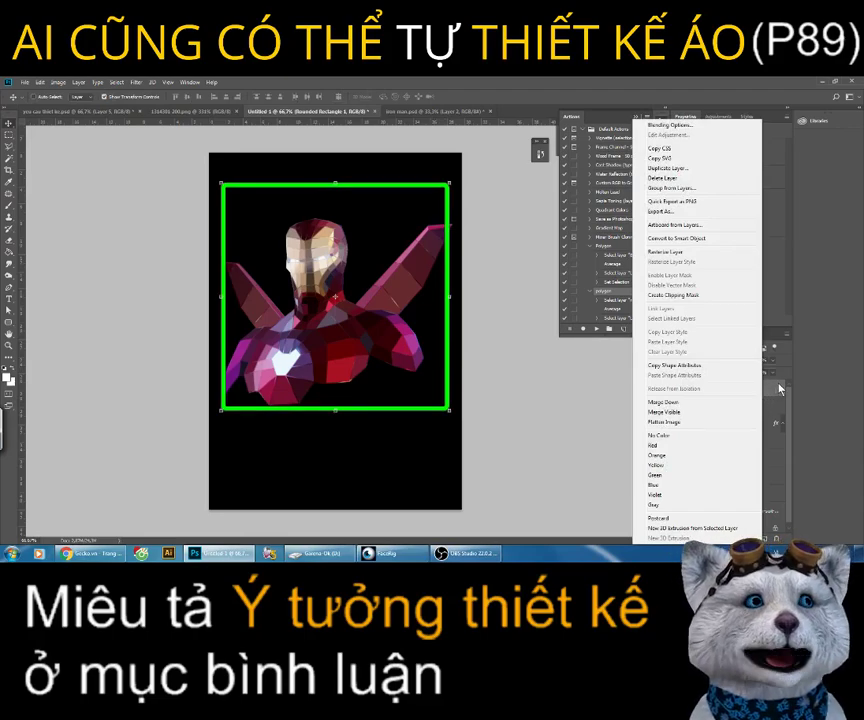
pyautogui.click(546, 208)
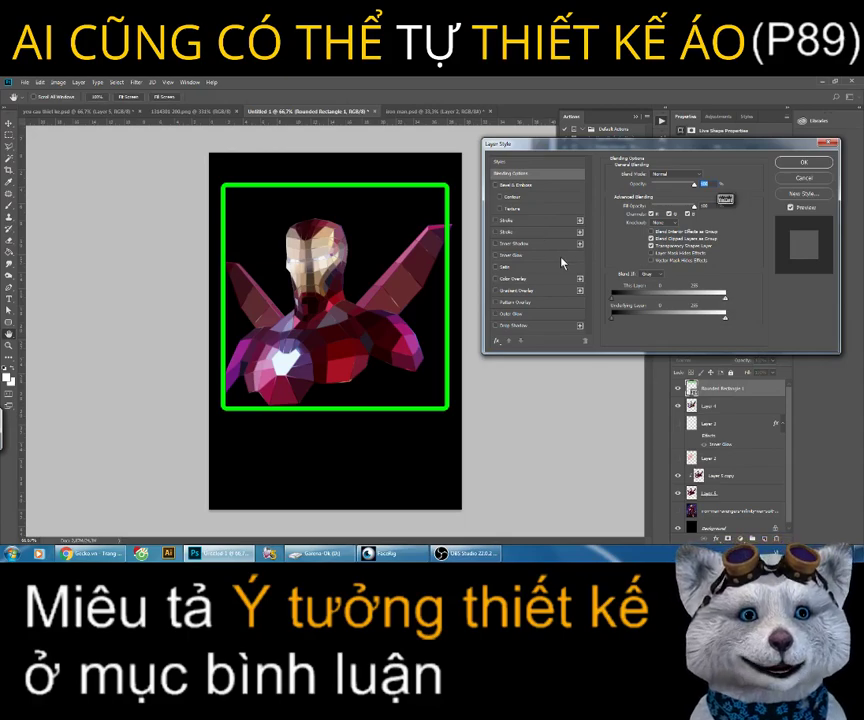
pyautogui.click(506, 315)
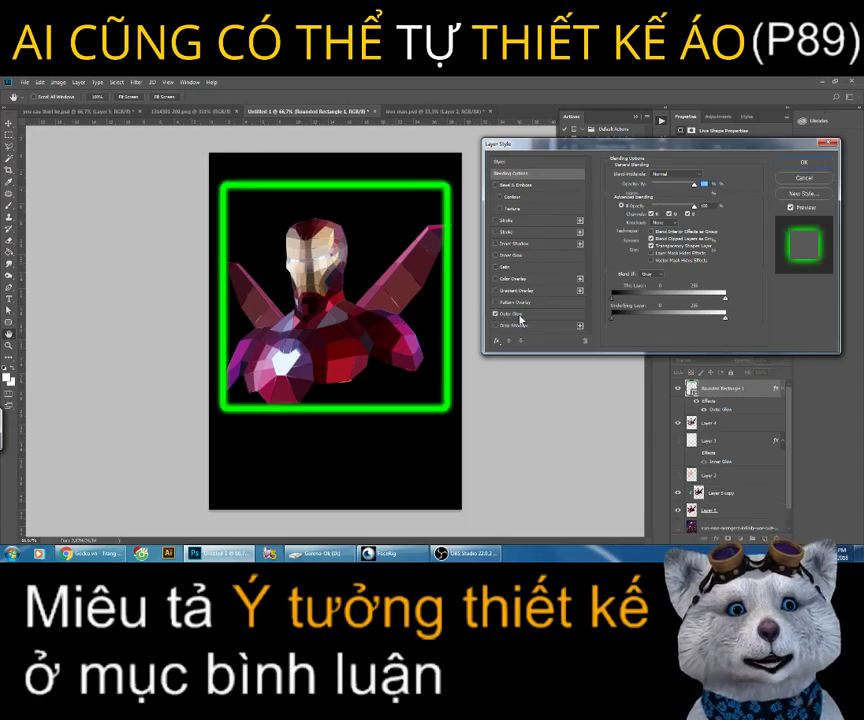
pyautogui.click(520, 319)
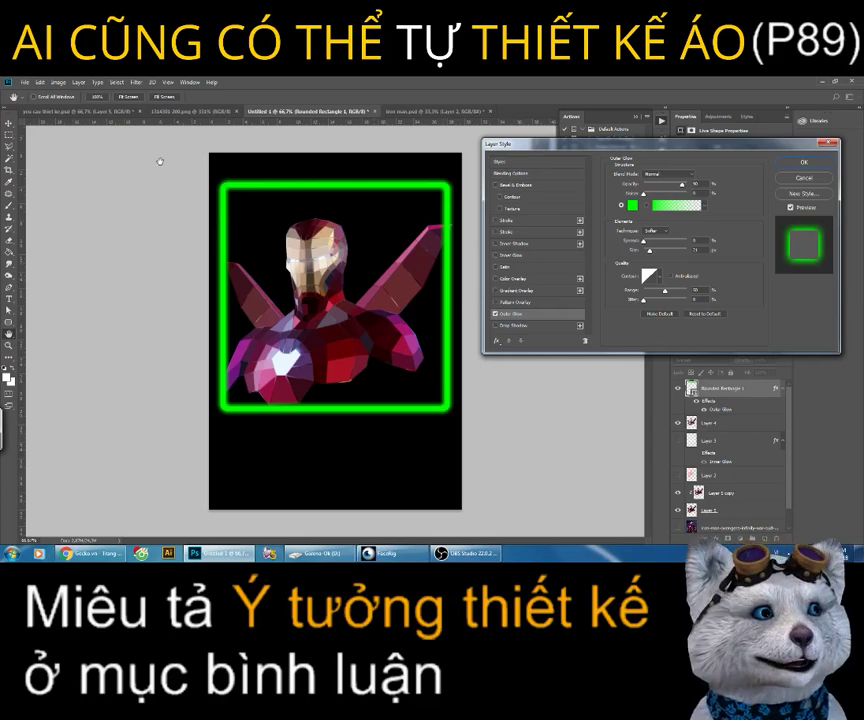
# Step: Give the Normal-mode outer glow lower opacity, a green colour and a wider size, then enable Satin
pyautogui.click(668, 174)
pyautogui.click(665, 175)
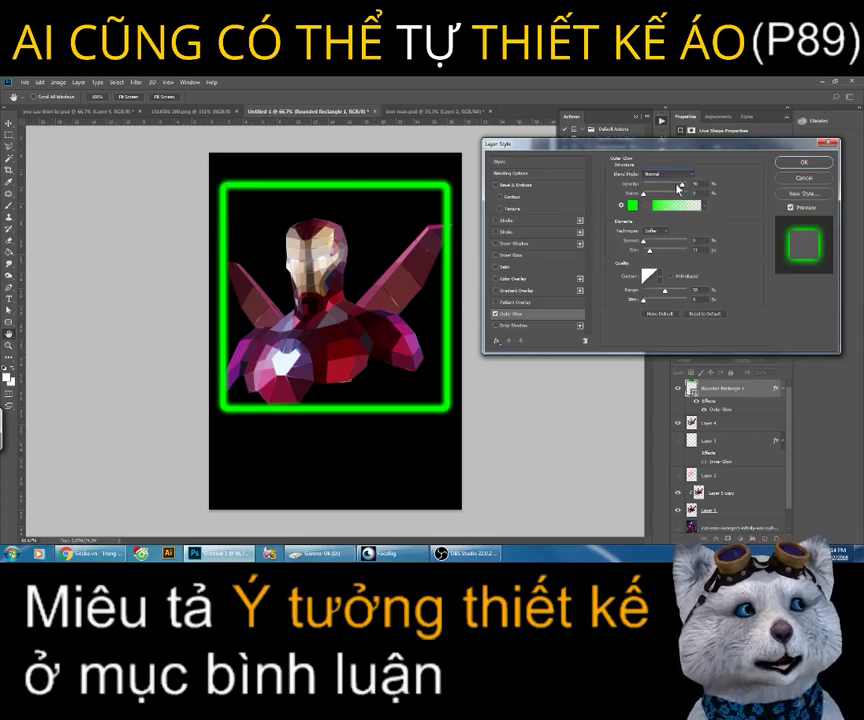
pyautogui.moveTo(683, 187)
pyautogui.mouseDown()
pyautogui.moveTo(673, 187)
pyautogui.moveTo(682, 187)
pyautogui.mouseUp()
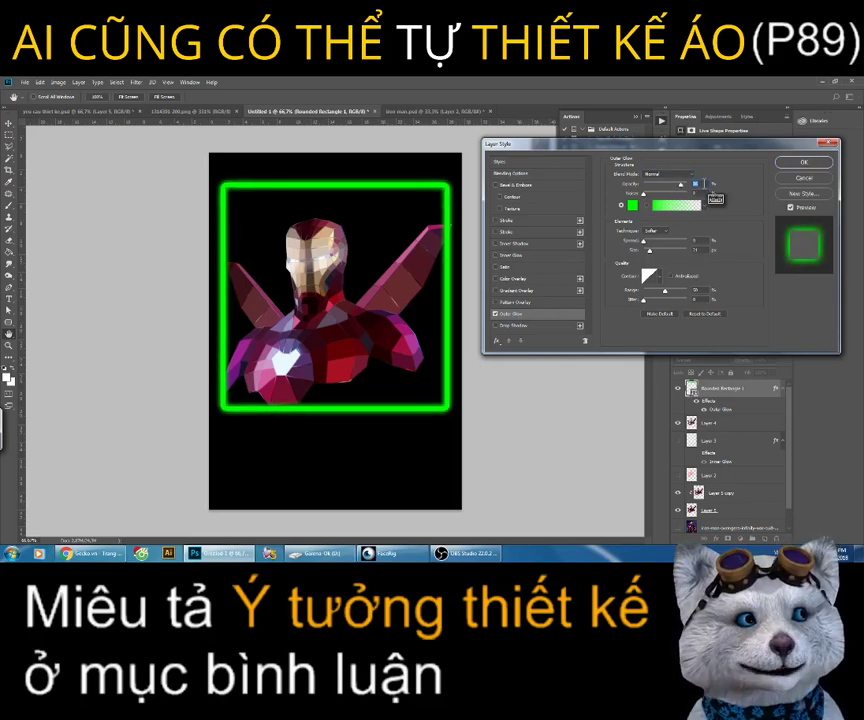
pyautogui.click(634, 206)
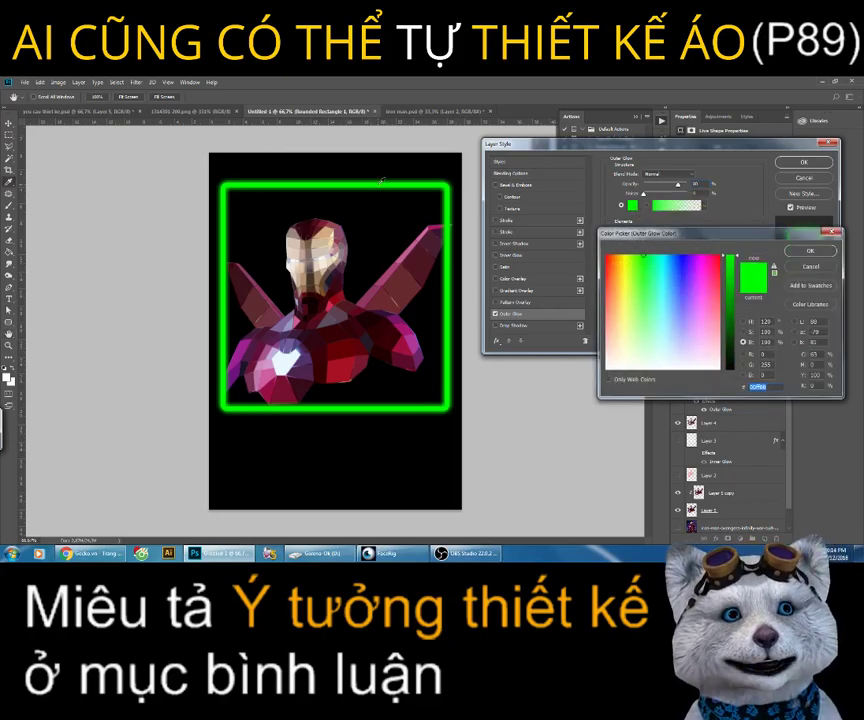
pyautogui.click(812, 251)
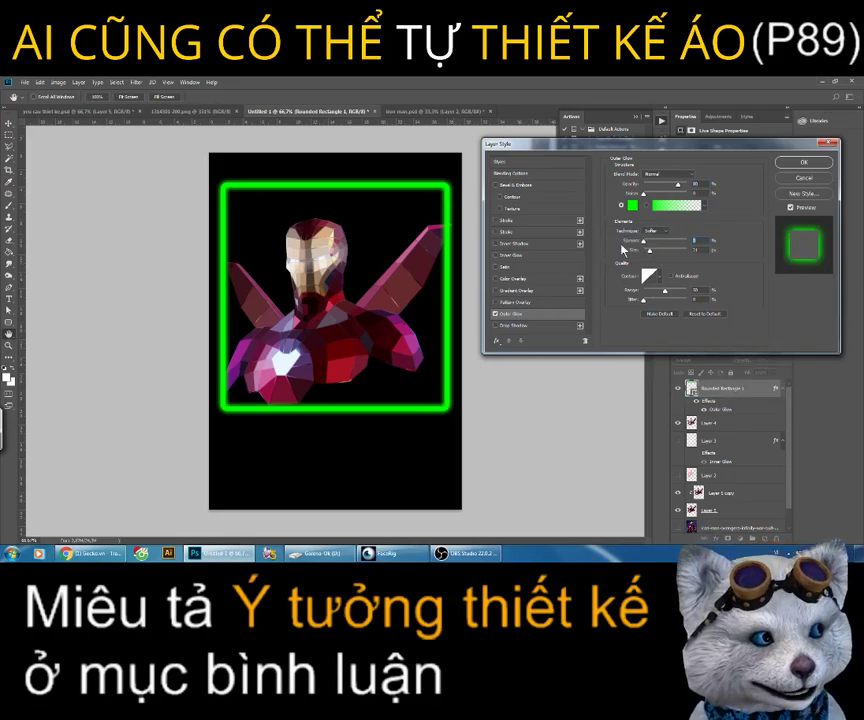
pyautogui.moveTo(651, 256); pyautogui.dragTo(654, 257)
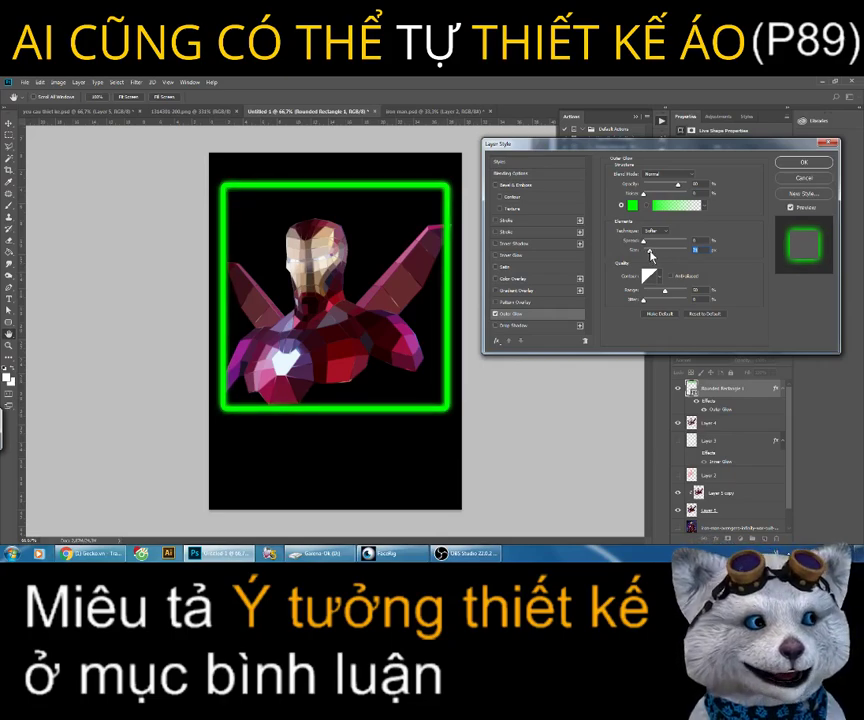
pyautogui.click(502, 268)
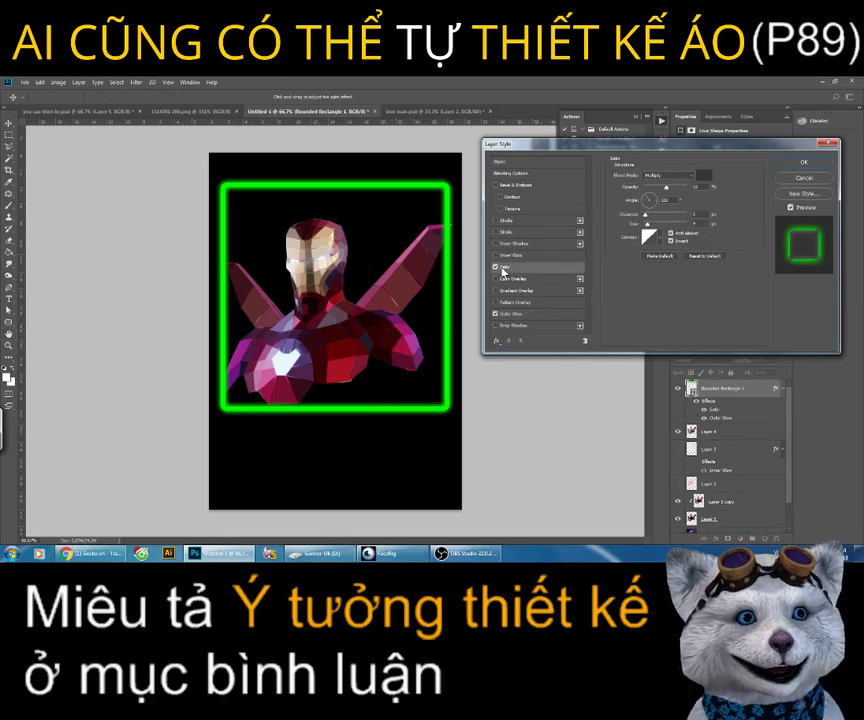
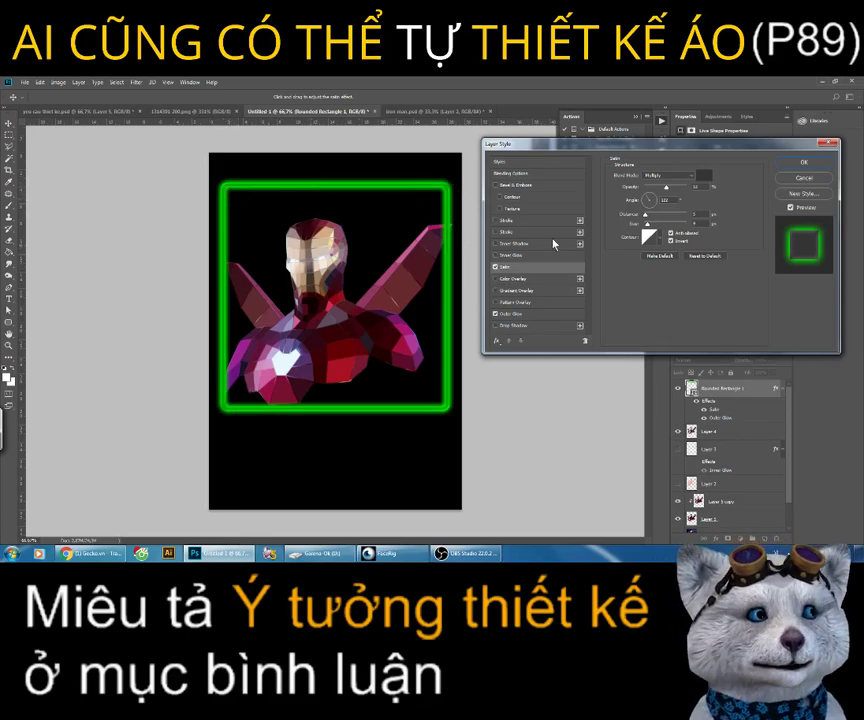
# Step: Rotate the satin angle, keep Multiply, lower satin opacity and distance, and apply the style
pyautogui.click(650, 200)
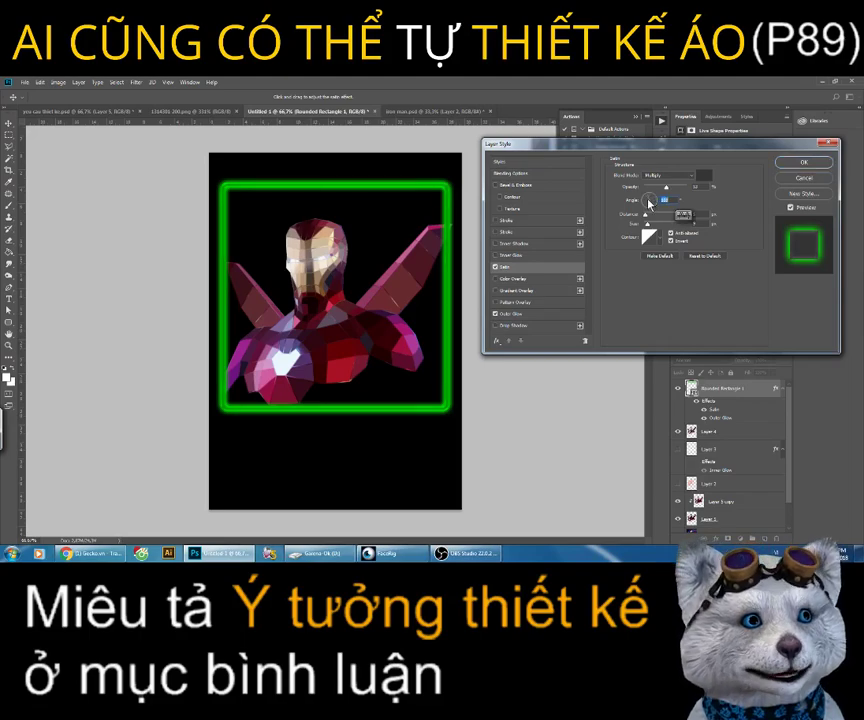
pyautogui.moveTo(650, 200); pyautogui.dragTo(648, 206)
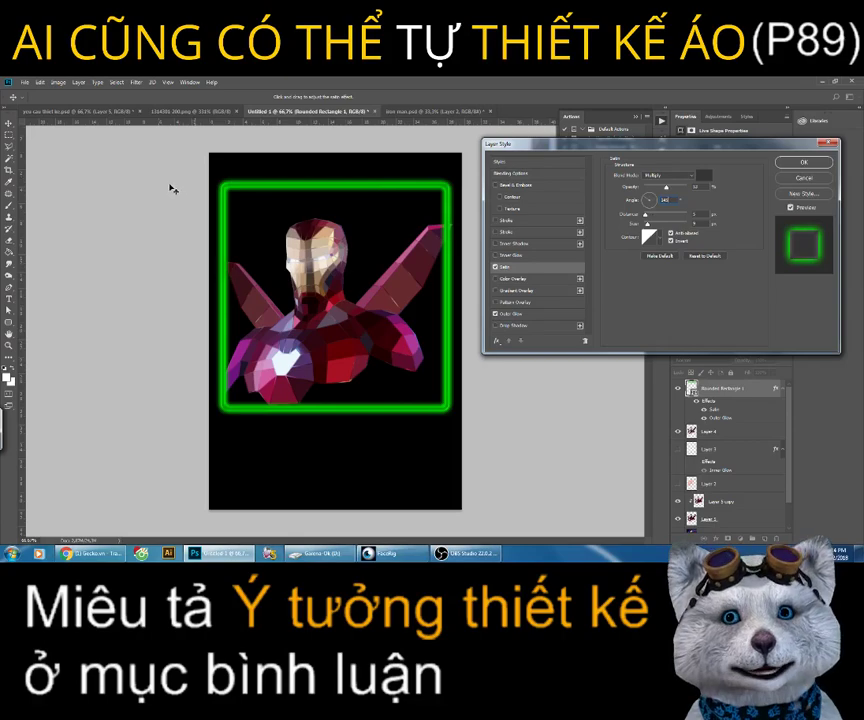
pyautogui.click(665, 176)
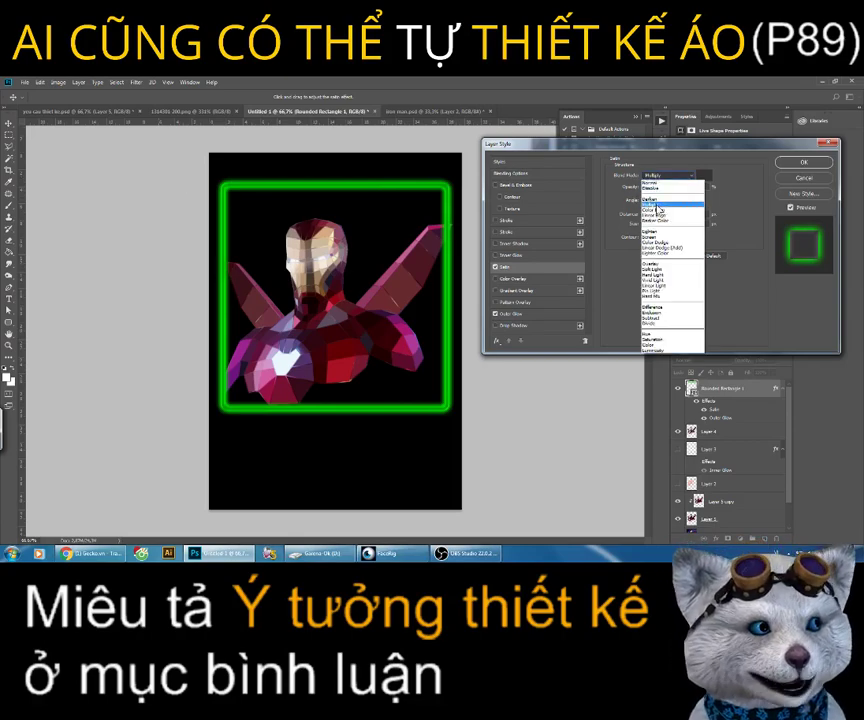
pyautogui.click(656, 206)
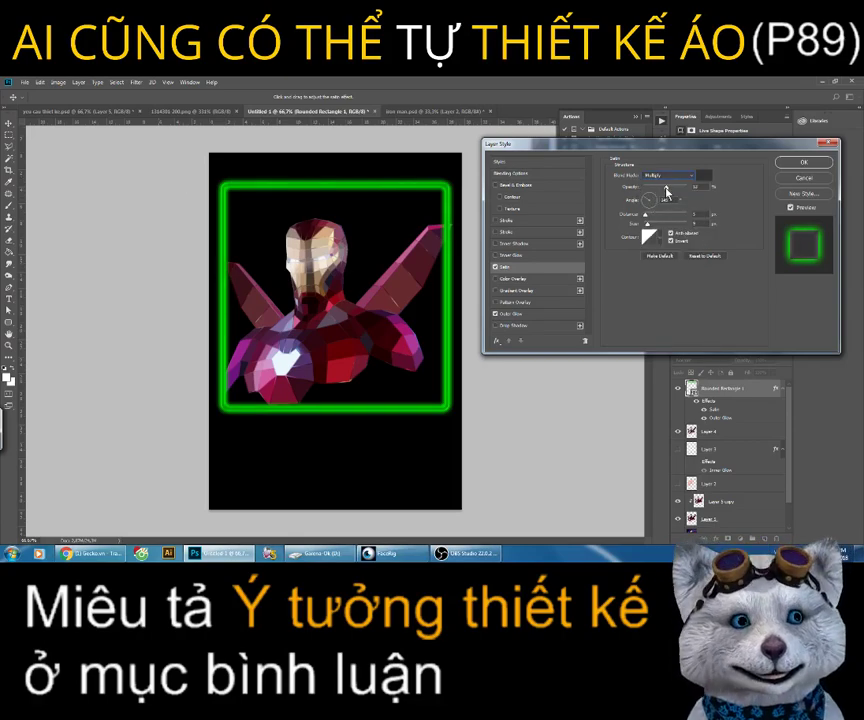
pyautogui.moveTo(684, 190); pyautogui.dragTo(661, 192)
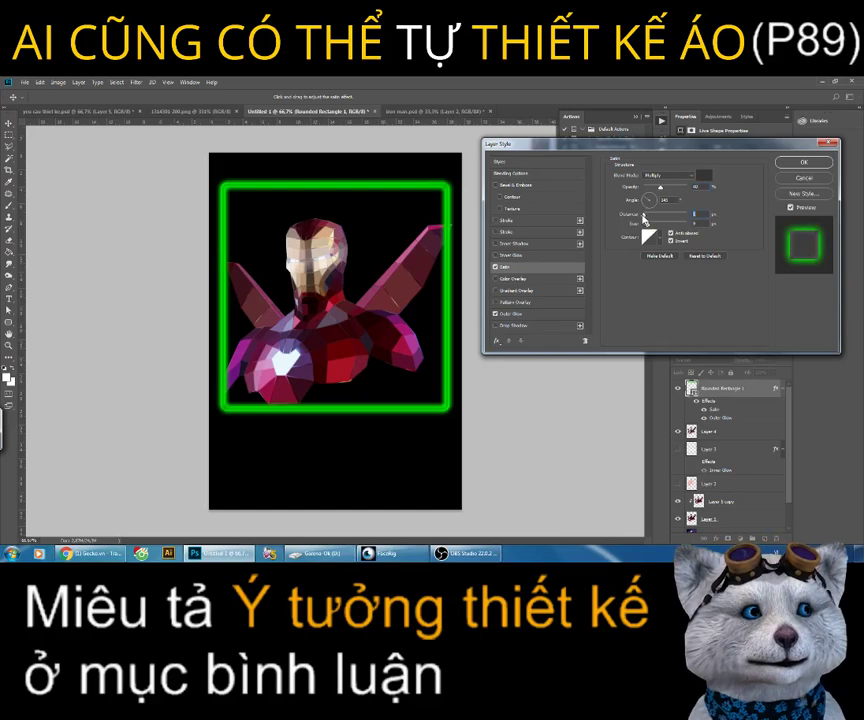
pyautogui.moveTo(647, 216); pyautogui.dragTo(638, 217)
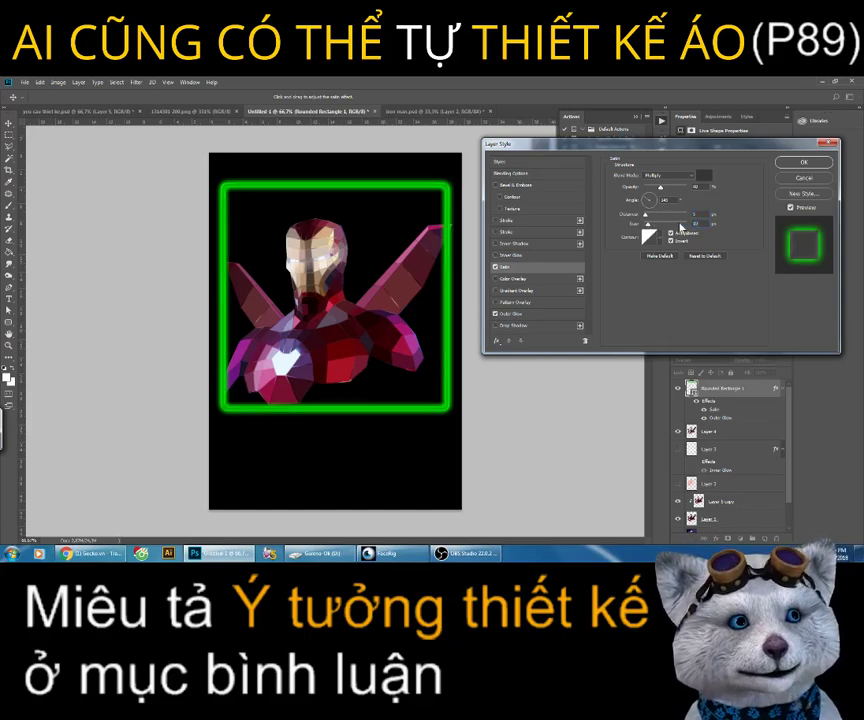
pyautogui.click(802, 164)
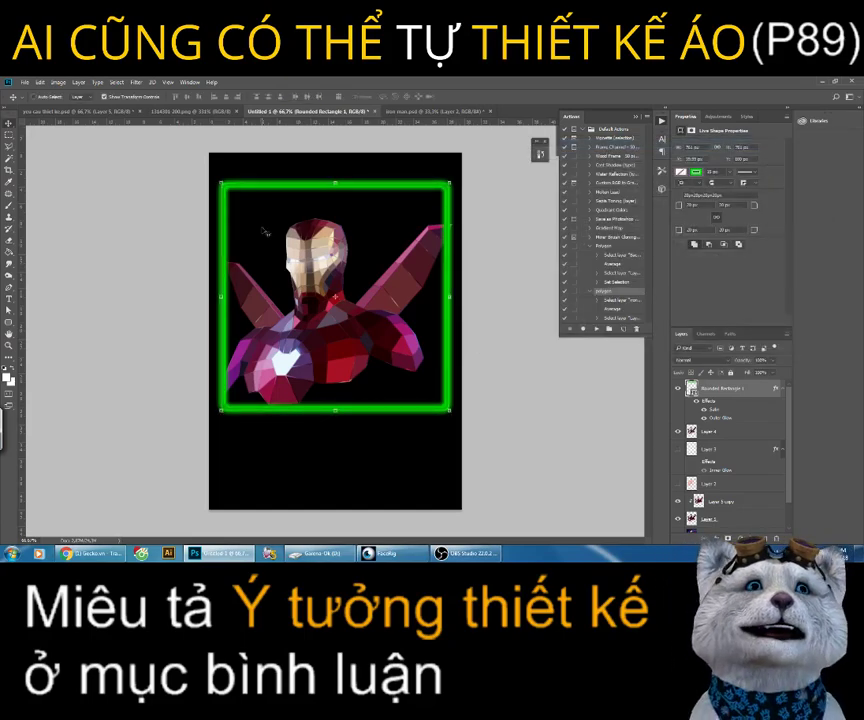
# Step: Rasterize the rounded rectangle frame layer and then its layer style into pixels
pyautogui.rightClick(760, 389)
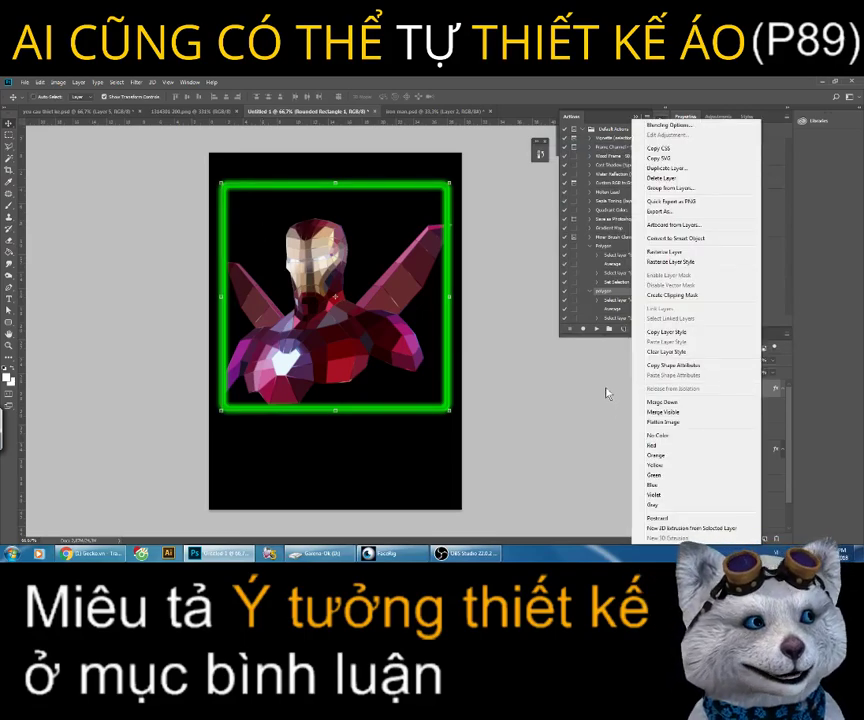
pyautogui.click(650, 253)
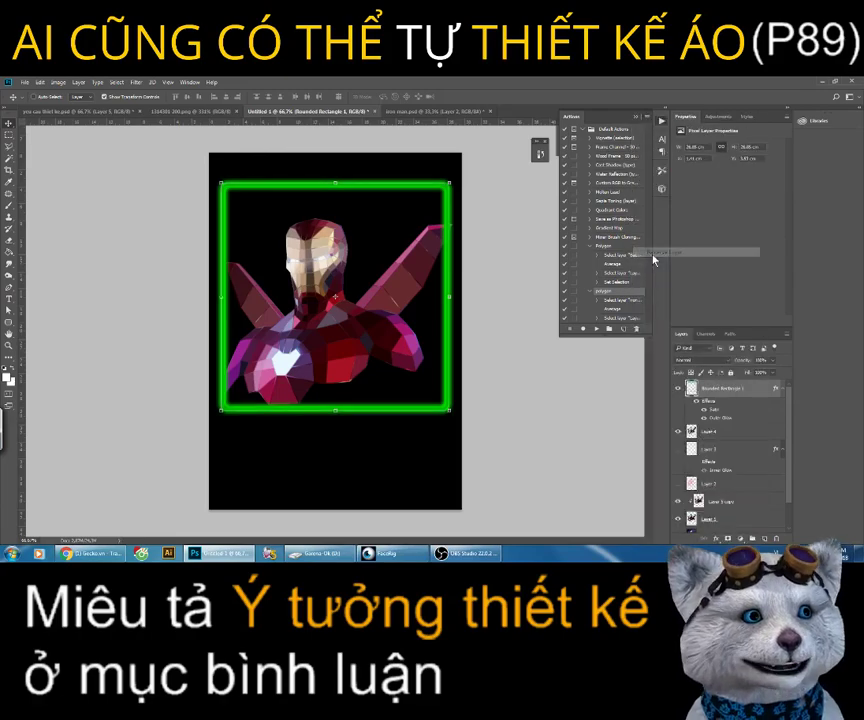
pyautogui.rightClick(755, 389)
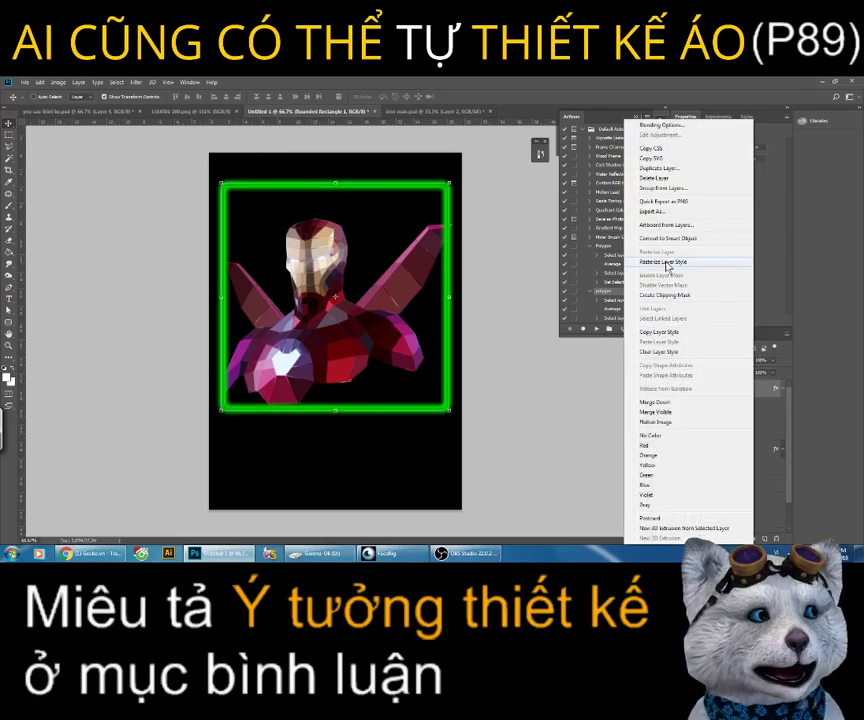
pyautogui.click(666, 263)
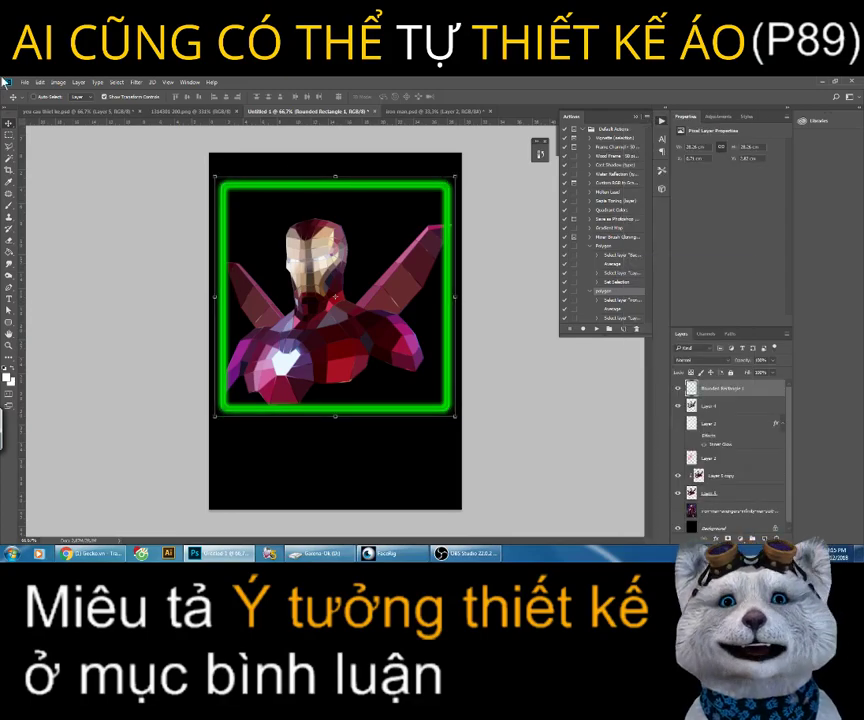
# Step: Experiment with skewing the frame, undo it, and begin distorting its lower-right corner
pyautogui.click(39, 82)
pyautogui.moveTo(70, 274)
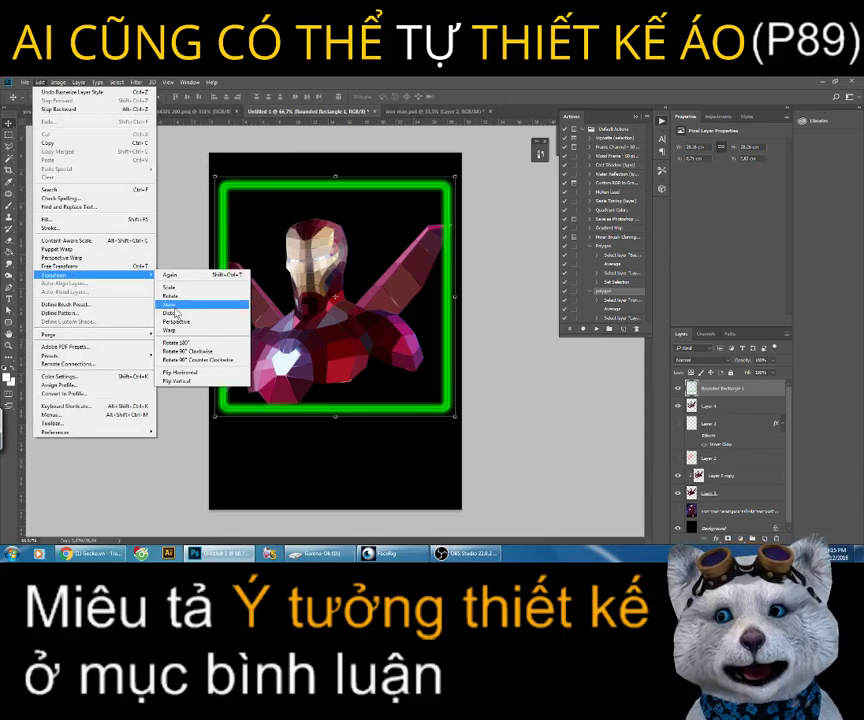
pyautogui.click(181, 309)
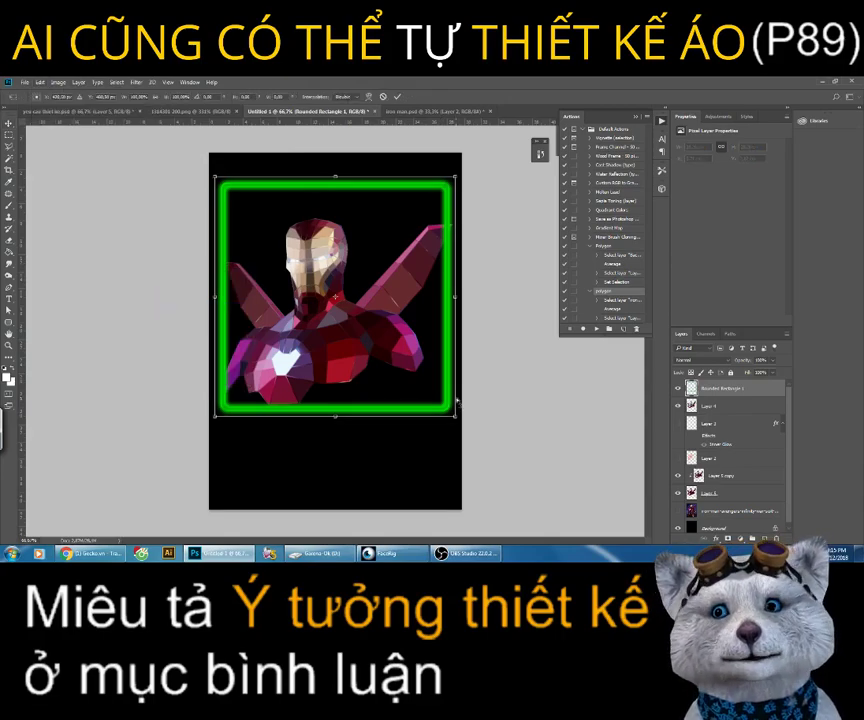
pyautogui.moveTo(456, 420)
pyautogui.mouseDown()
pyautogui.moveTo(398, 413)
pyautogui.moveTo(335, 322)
pyautogui.moveTo(302, 300)
pyautogui.mouseUp()
pyautogui.moveTo(393, 348); pyautogui.dragTo(338, 368)
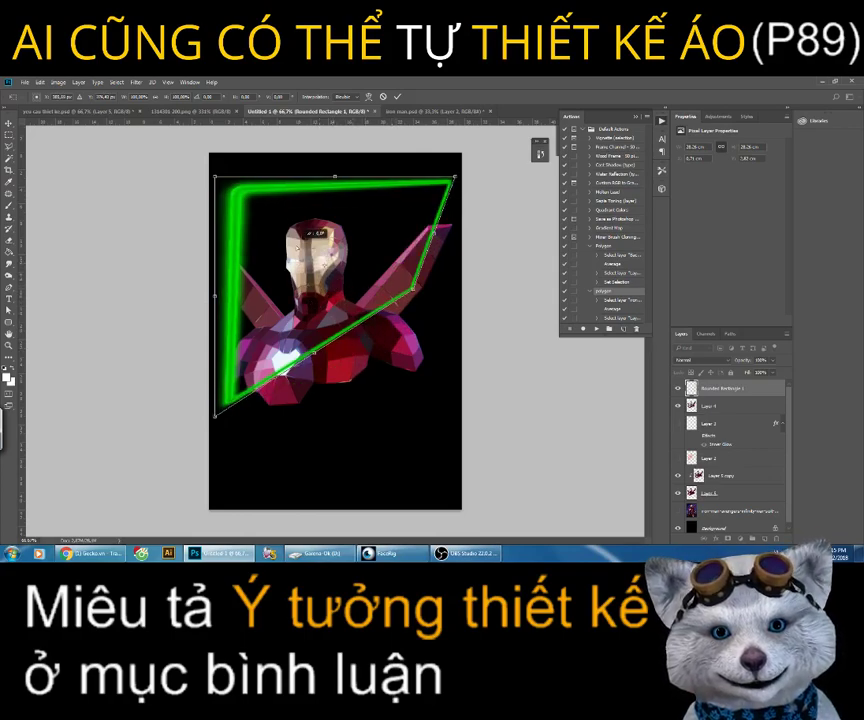
pyautogui.moveTo(338, 368); pyautogui.dragTo(386, 364)
pyautogui.hotkey('ctrl', 'z')
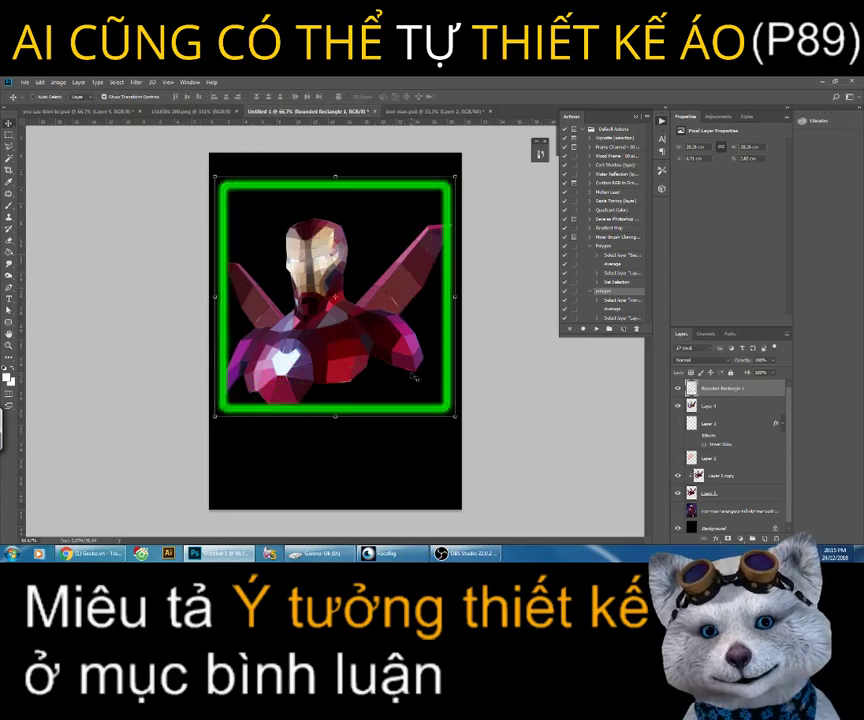
pyautogui.click(40, 82)
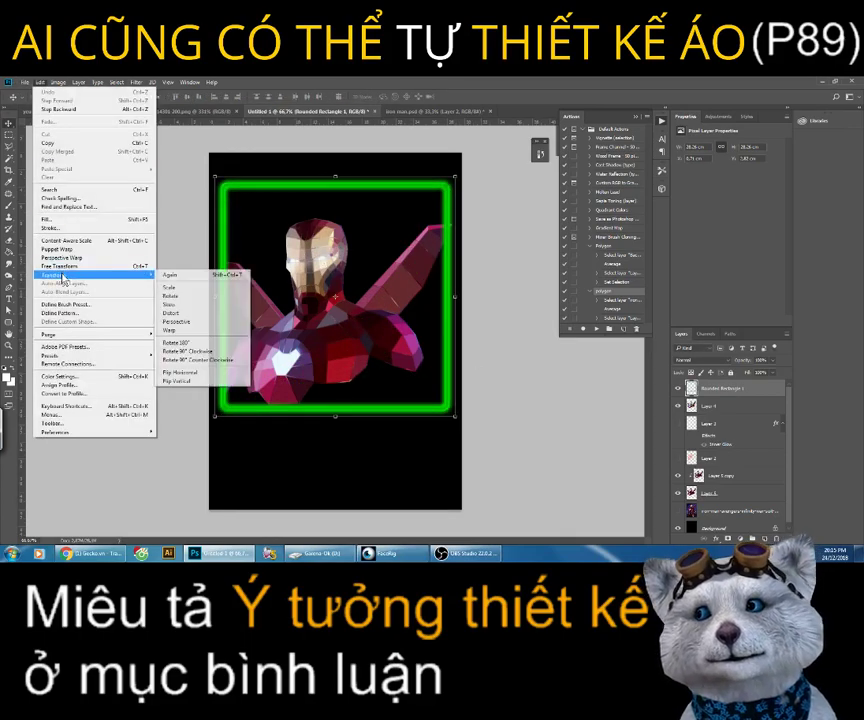
pyautogui.moveTo(60, 274)
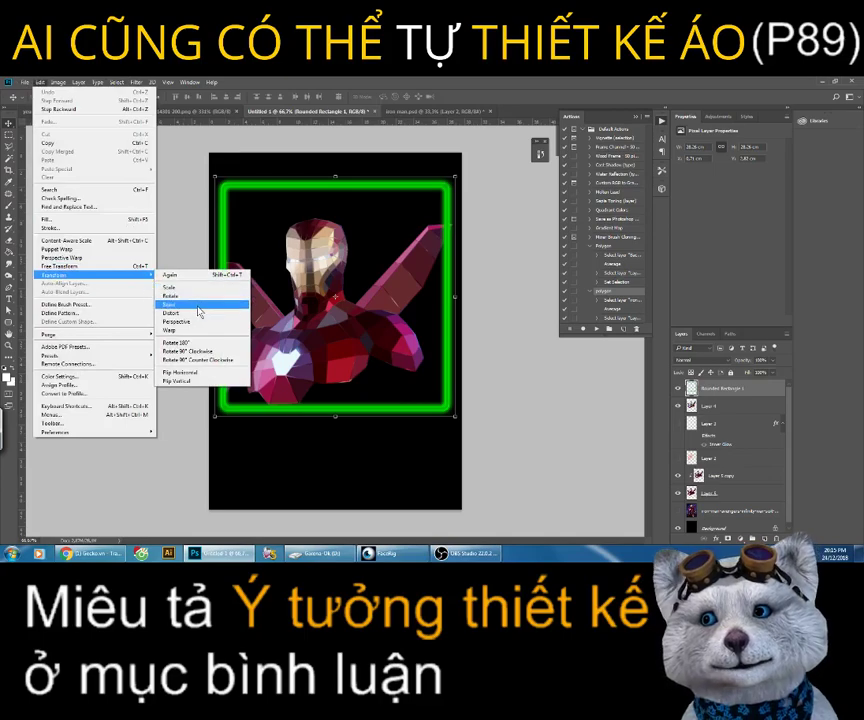
pyautogui.click(198, 313)
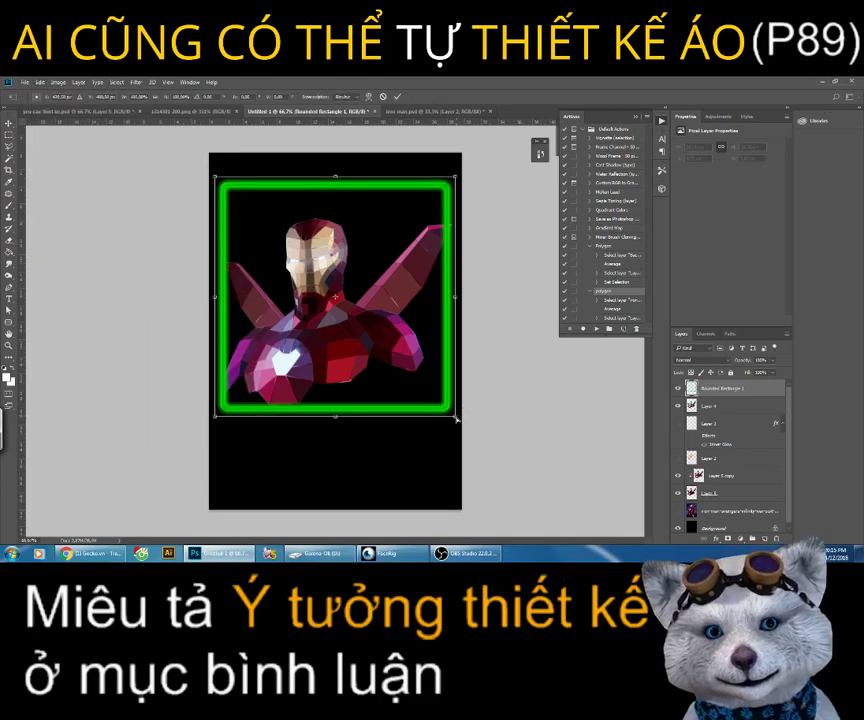
pyautogui.moveTo(456, 419); pyautogui.dragTo(378, 316)
# Step: Distort the frame by pulling its lower-right corner up and to the left
pyautogui.press('Escape')
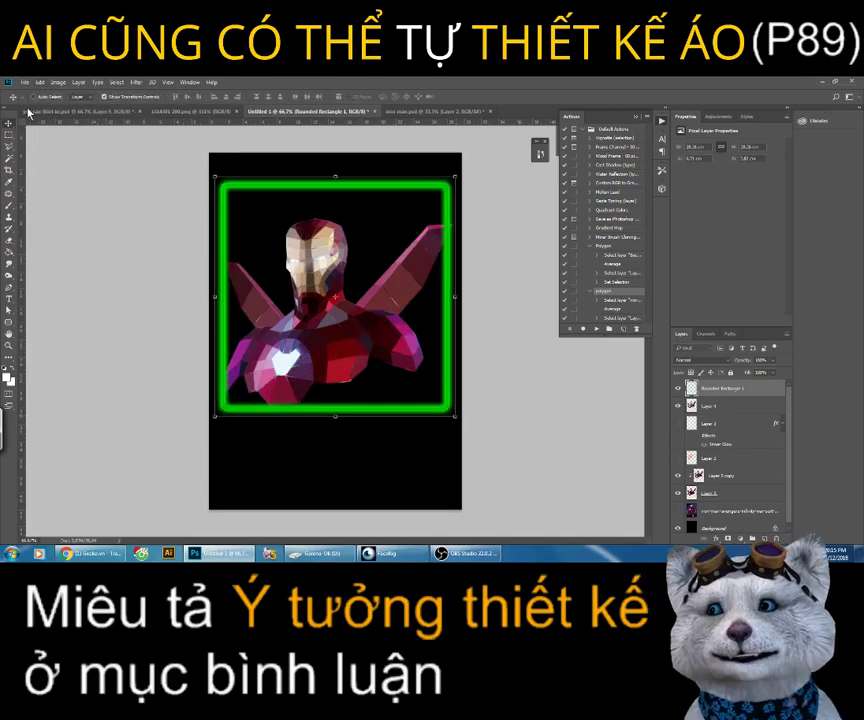
pyautogui.click(42, 83)
pyautogui.moveTo(60, 274)
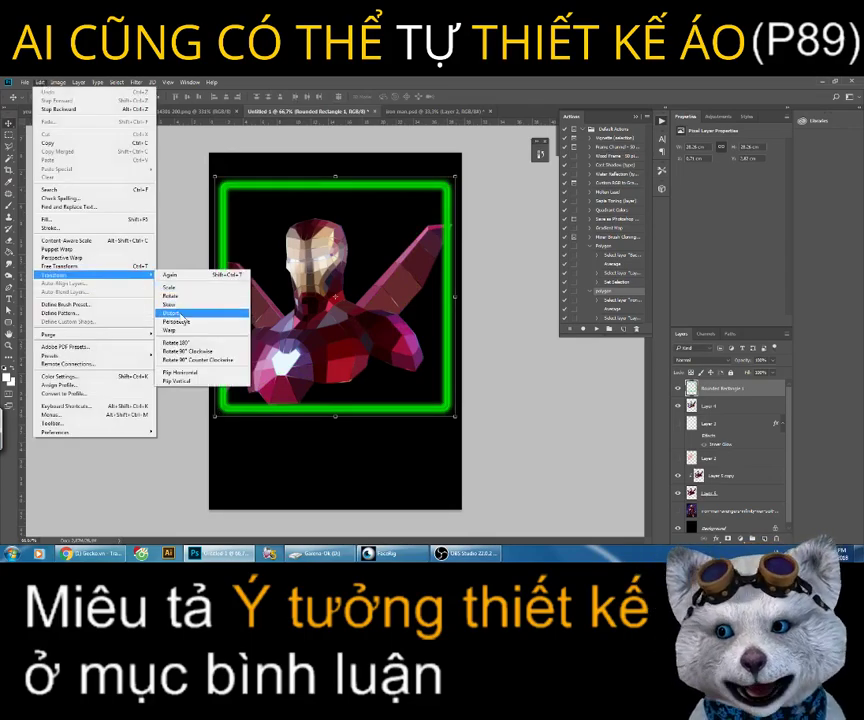
pyautogui.click(182, 314)
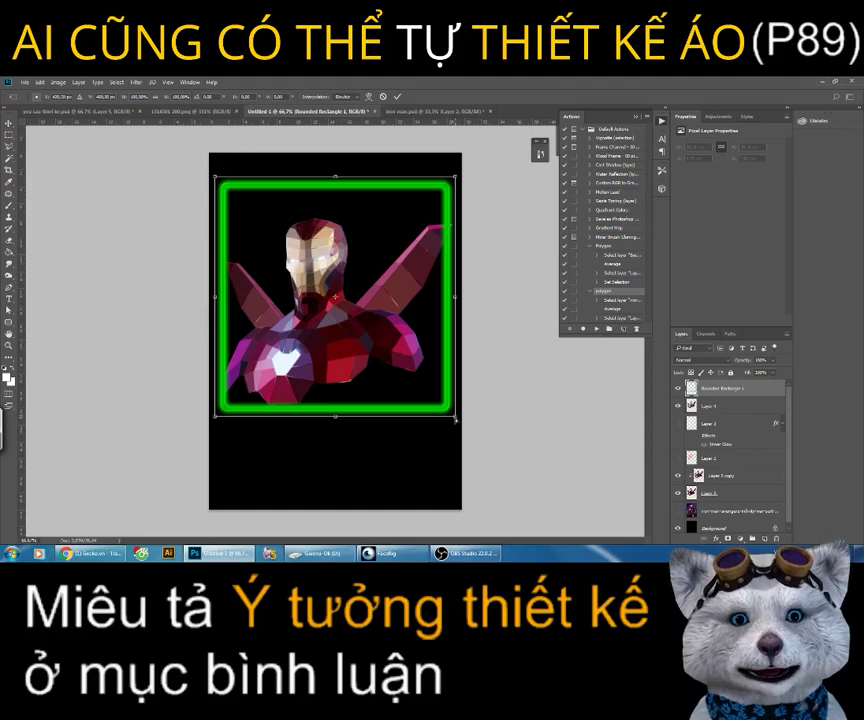
pyautogui.moveTo(455, 420)
pyautogui.mouseDown()
pyautogui.moveTo(357, 313)
pyautogui.moveTo(366, 324)
pyautogui.mouseUp()
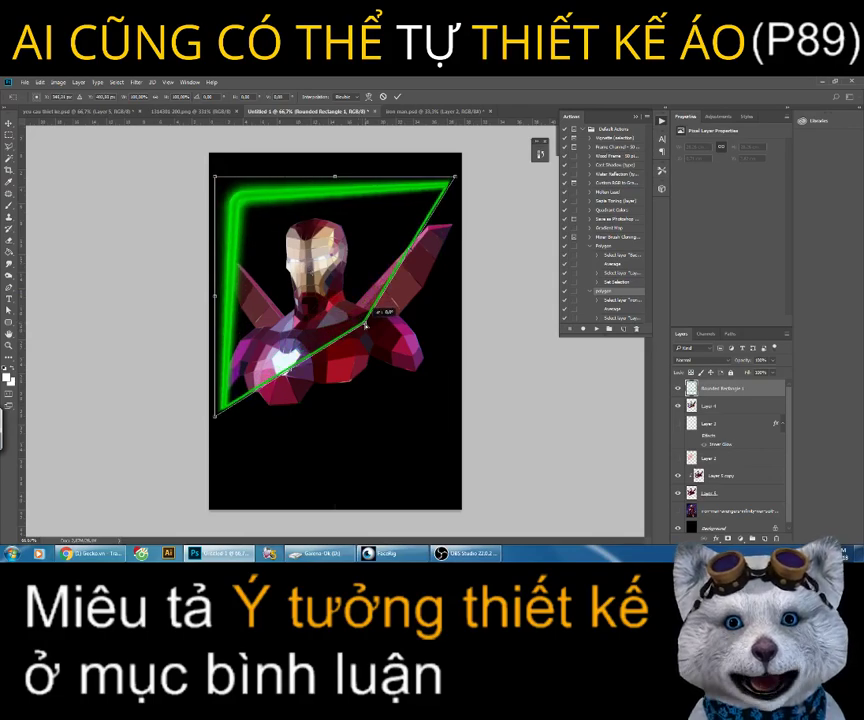
pyautogui.moveTo(366, 324); pyautogui.dragTo(362, 322)
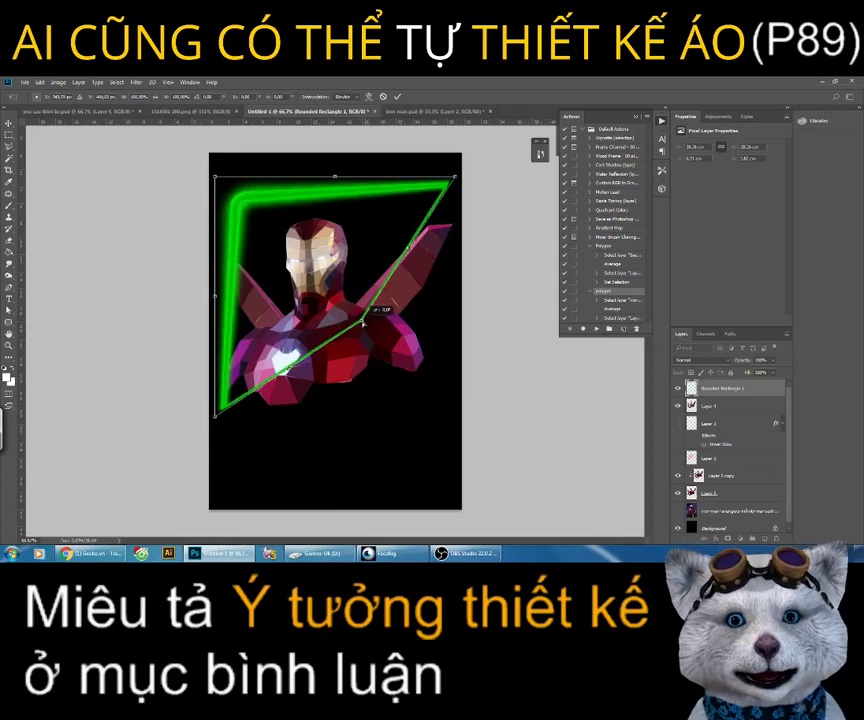
pyautogui.moveTo(360, 258); pyautogui.dragTo(354, 242)
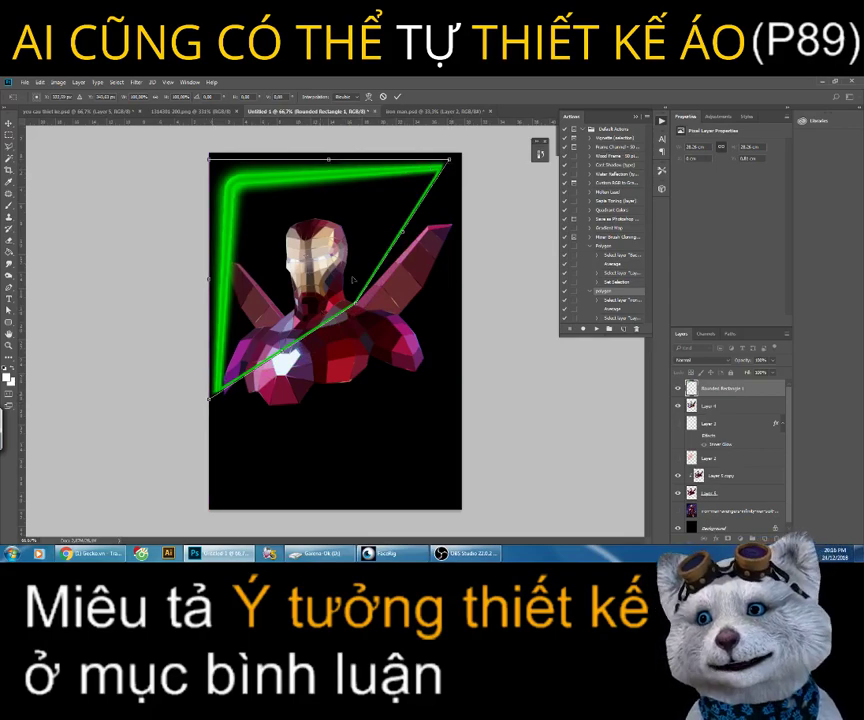
# Step: Shrink the distorted frame into the upper left and stack its layer below Layer 1
pyautogui.moveTo(210, 398); pyautogui.dragTo(237, 360)
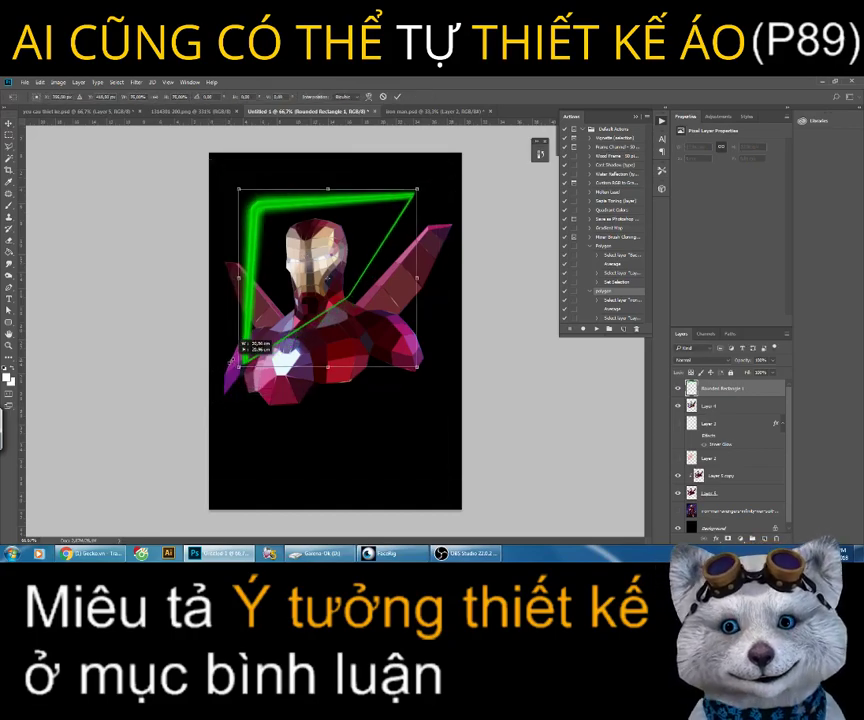
pyautogui.moveTo(260, 305); pyautogui.dragTo(230, 275)
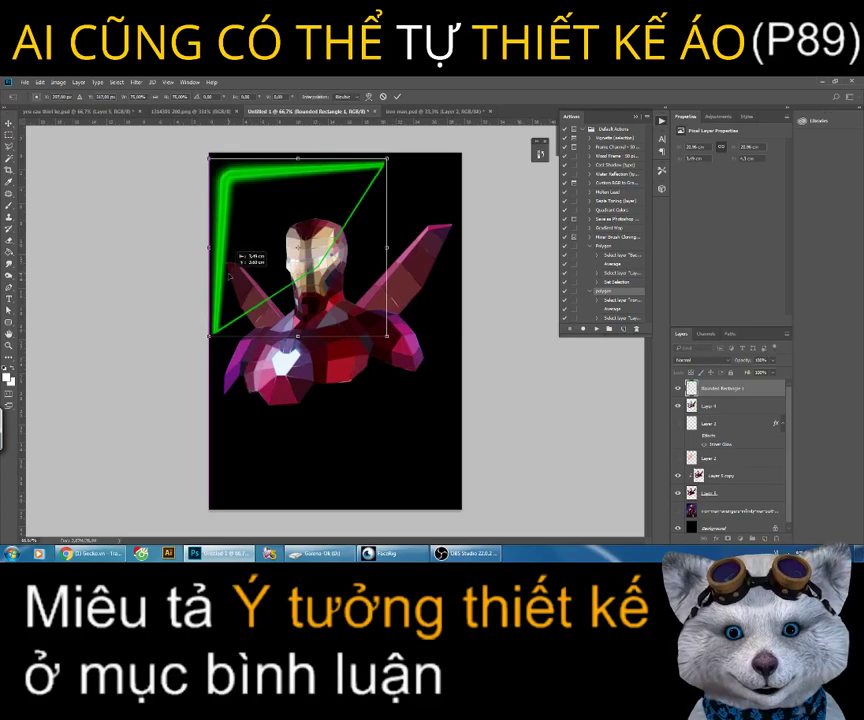
pyautogui.press('Return')
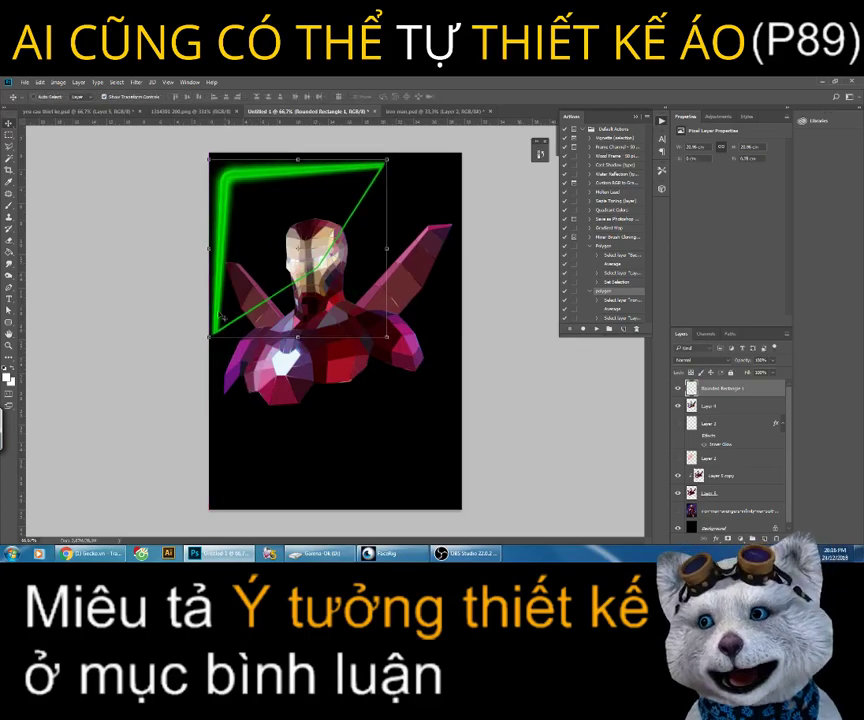
pyautogui.moveTo(210, 335); pyautogui.dragTo(219, 326)
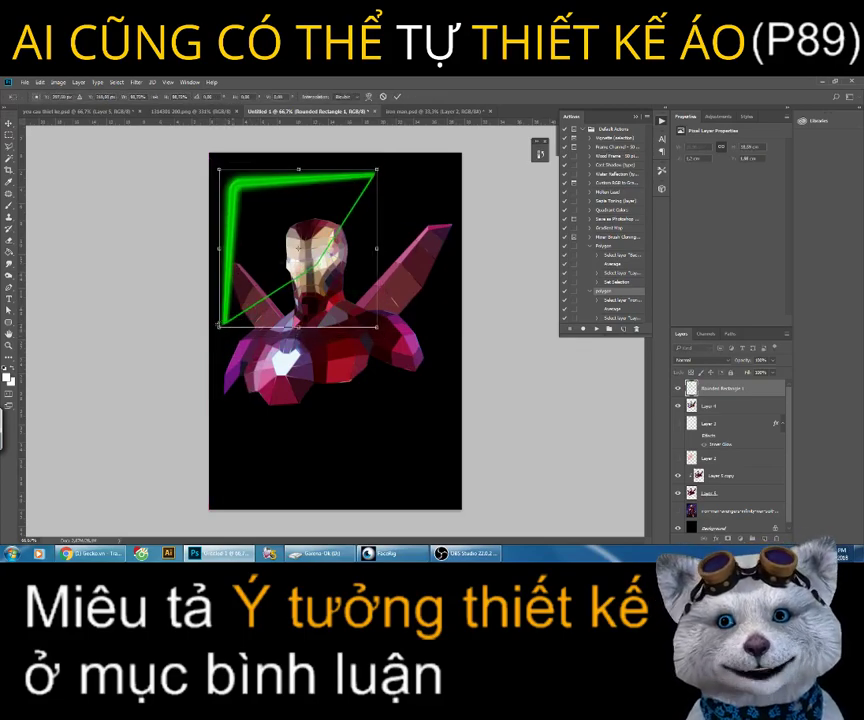
pyautogui.moveTo(297, 234); pyautogui.dragTo(288, 230)
pyautogui.press('Return')
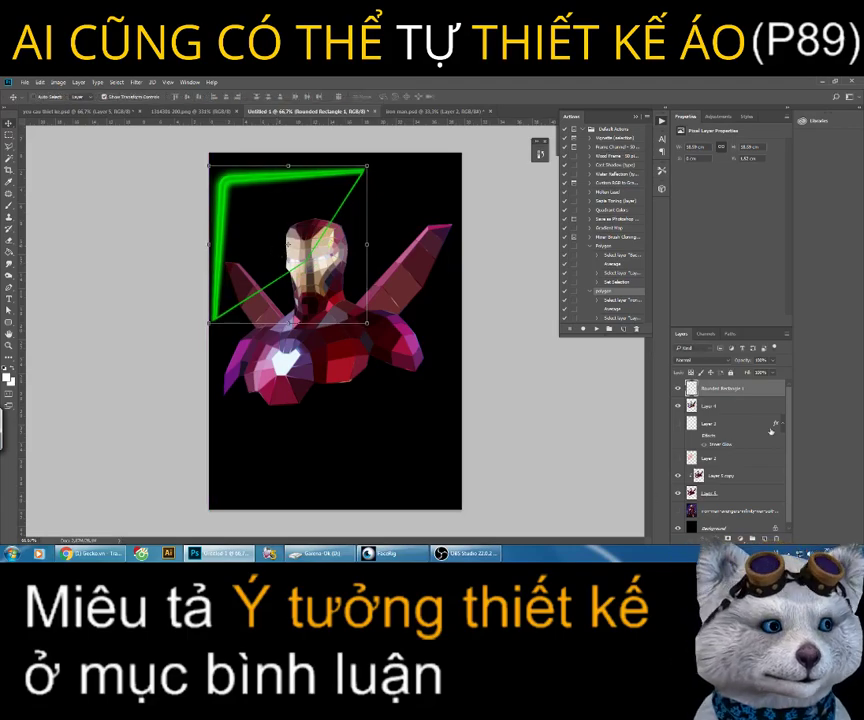
pyautogui.moveTo(730, 387); pyautogui.dragTo(757, 505)
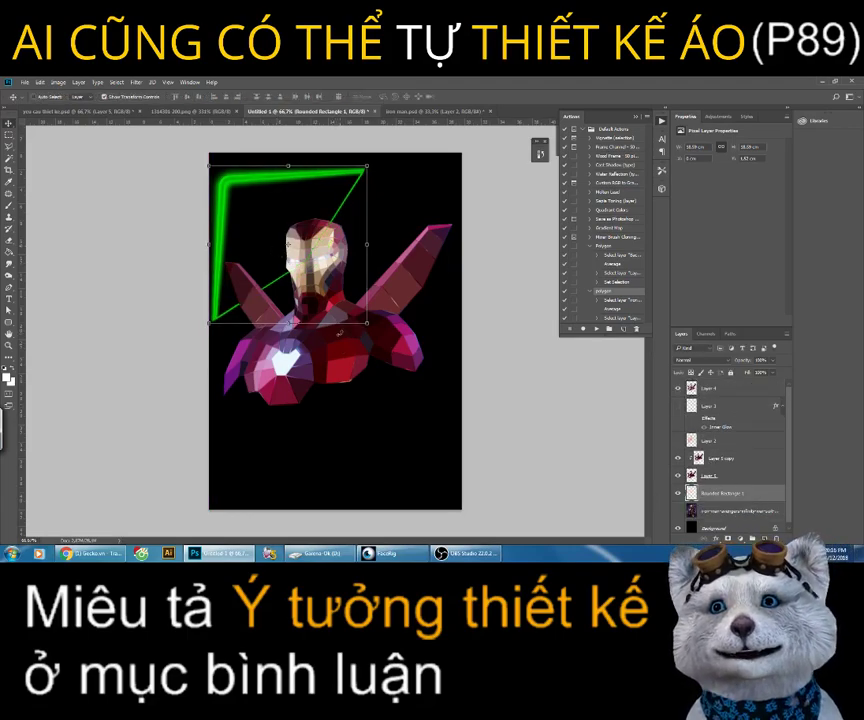
# Step: Duplicate the Rounded Rectangle 1 layer and move the copy down and right
pyautogui.rightClick(706, 398)
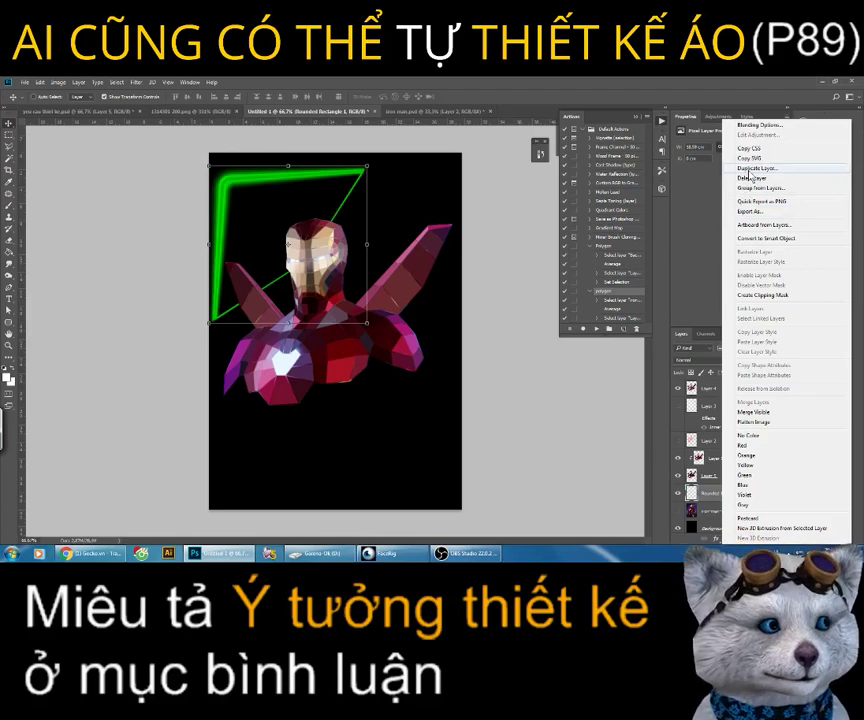
pyautogui.click(750, 169)
pyautogui.click(509, 224)
pyautogui.moveTo(310, 240); pyautogui.dragTo(377, 337)
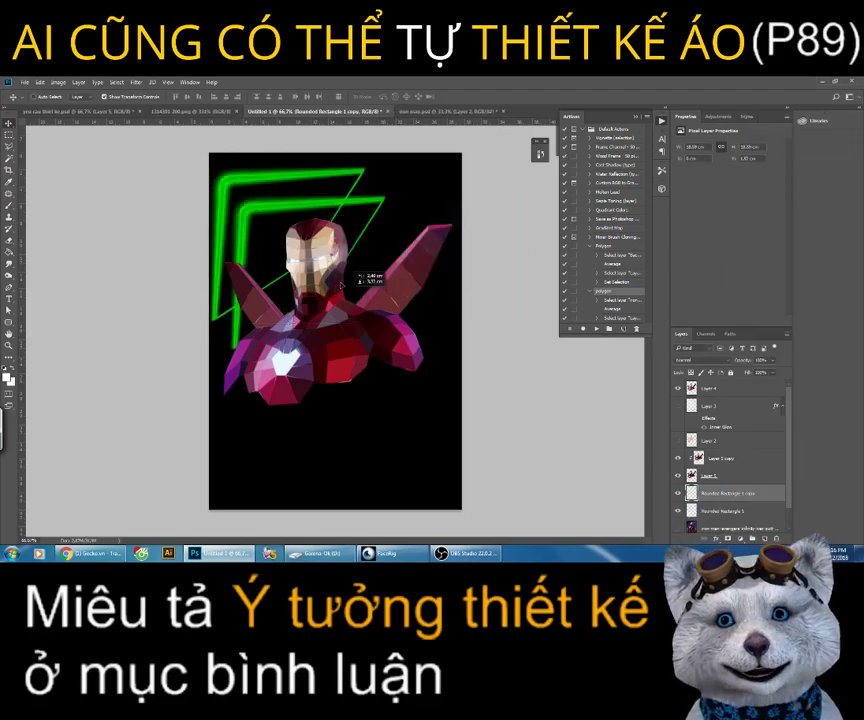
# Step: Flip and rotate the copied frame, then position it in the lower-right corner
pyautogui.click(40, 82)
pyautogui.moveTo(56, 274)
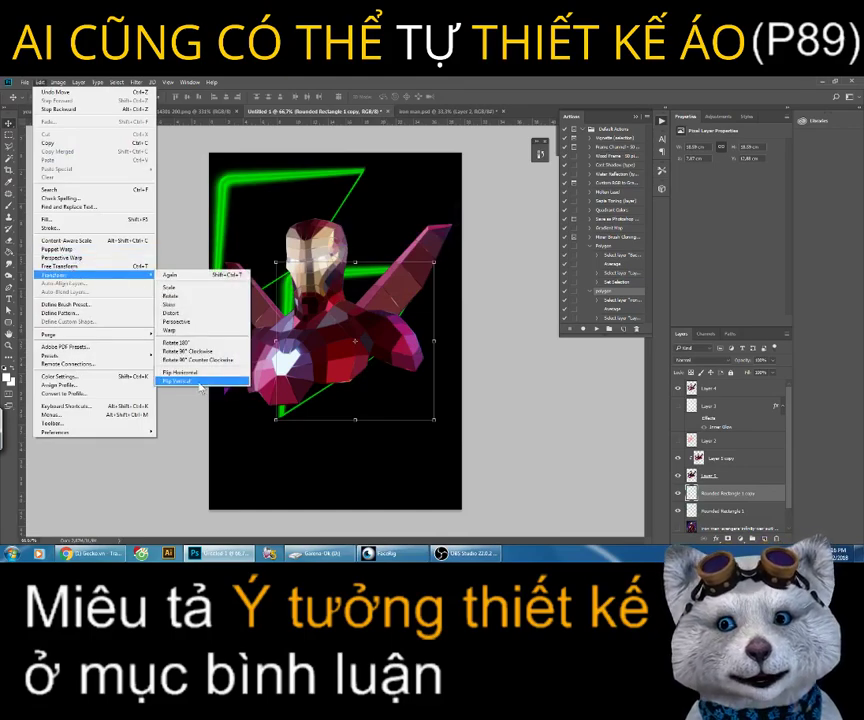
pyautogui.click(190, 374)
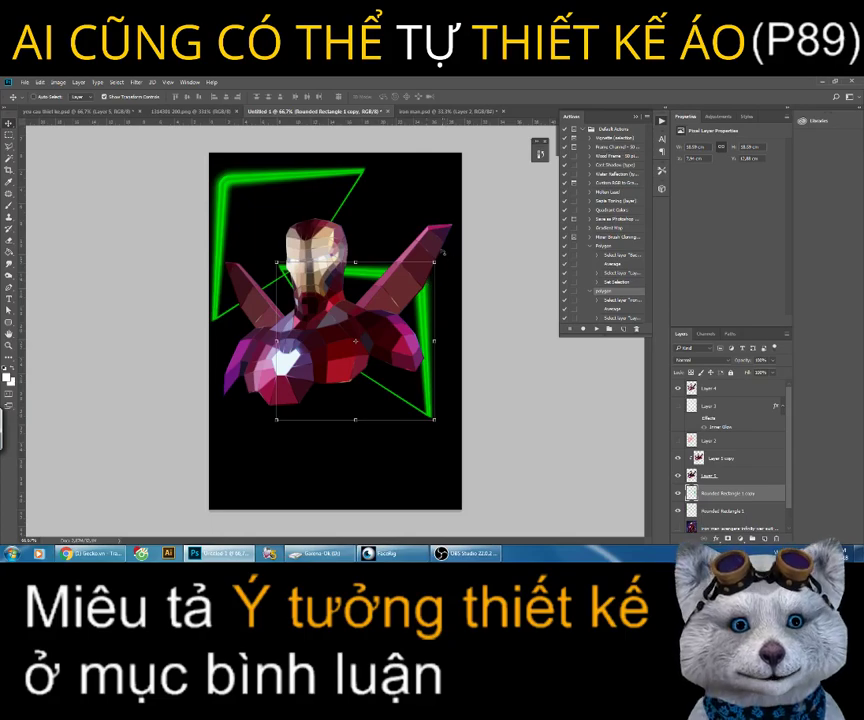
pyautogui.hotkey('ctrl', 't')
pyautogui.moveTo(440, 428); pyautogui.dragTo(428, 398)
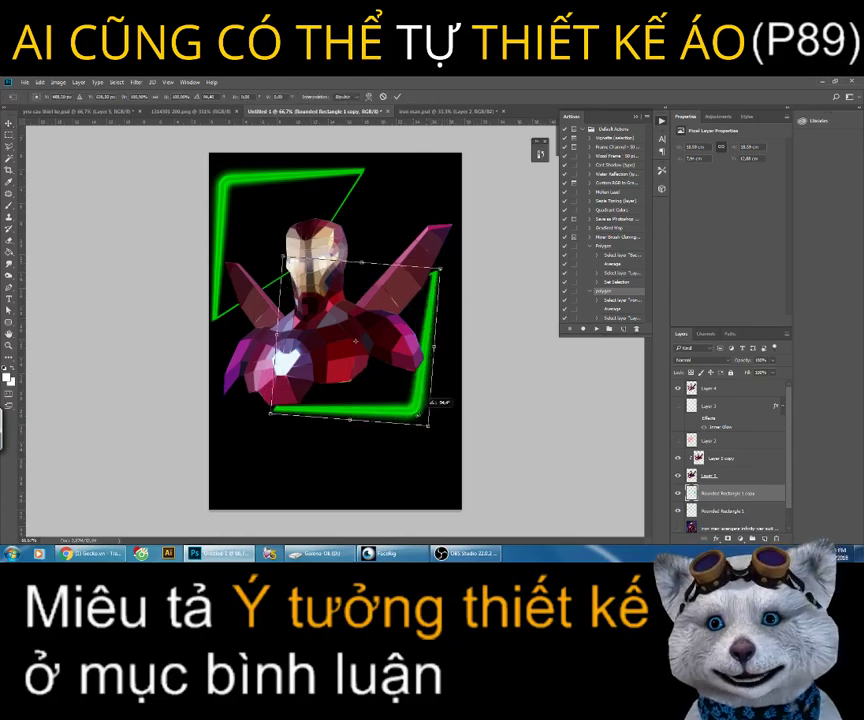
pyautogui.click(9, 123)
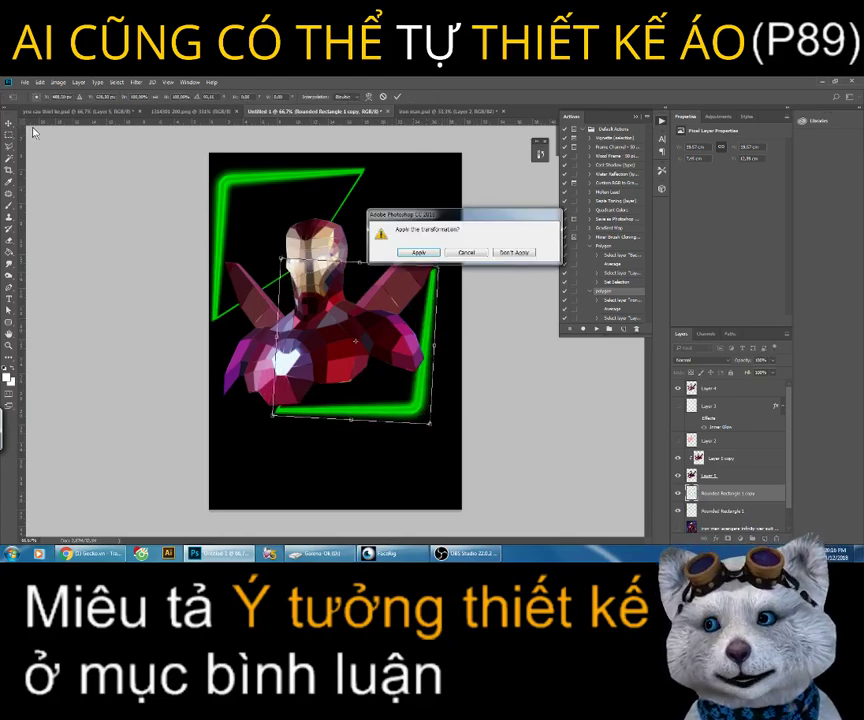
pyautogui.click(424, 254)
pyautogui.moveTo(419, 330); pyautogui.dragTo(437, 363)
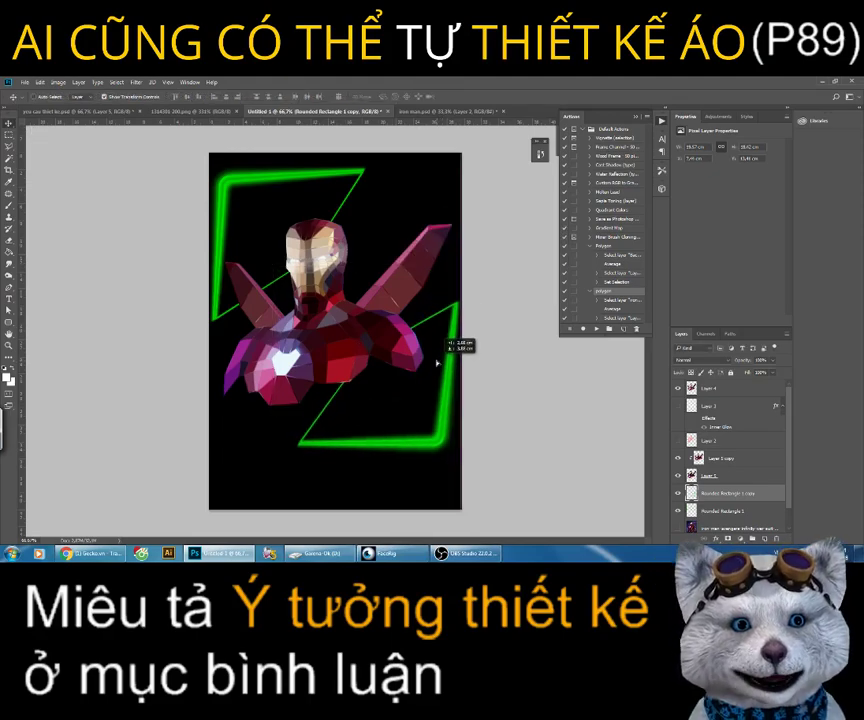
pyautogui.hotkey('ctrl', 't')
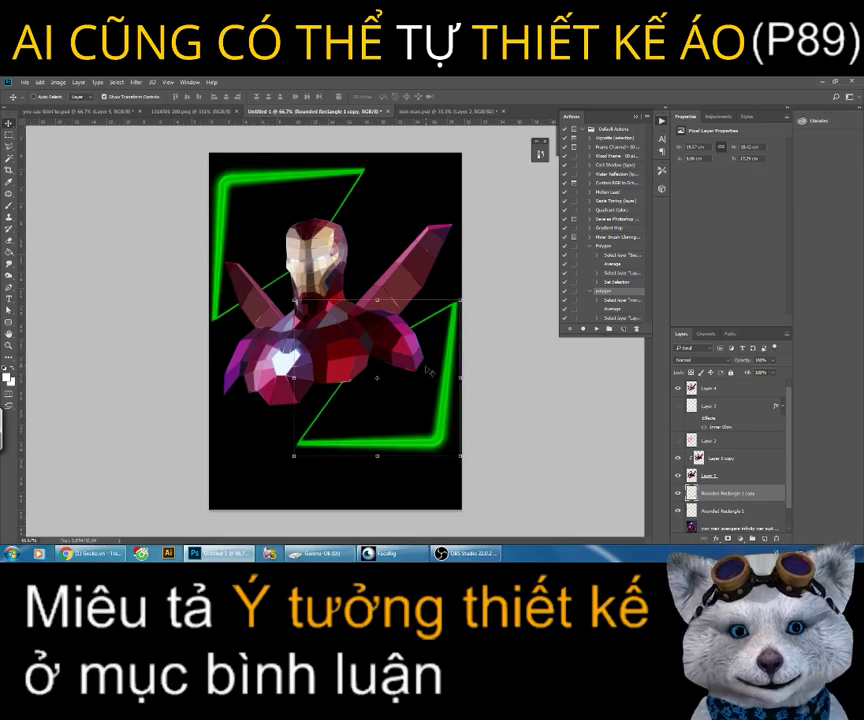
pyautogui.press('Left')
pyautogui.press('Up')
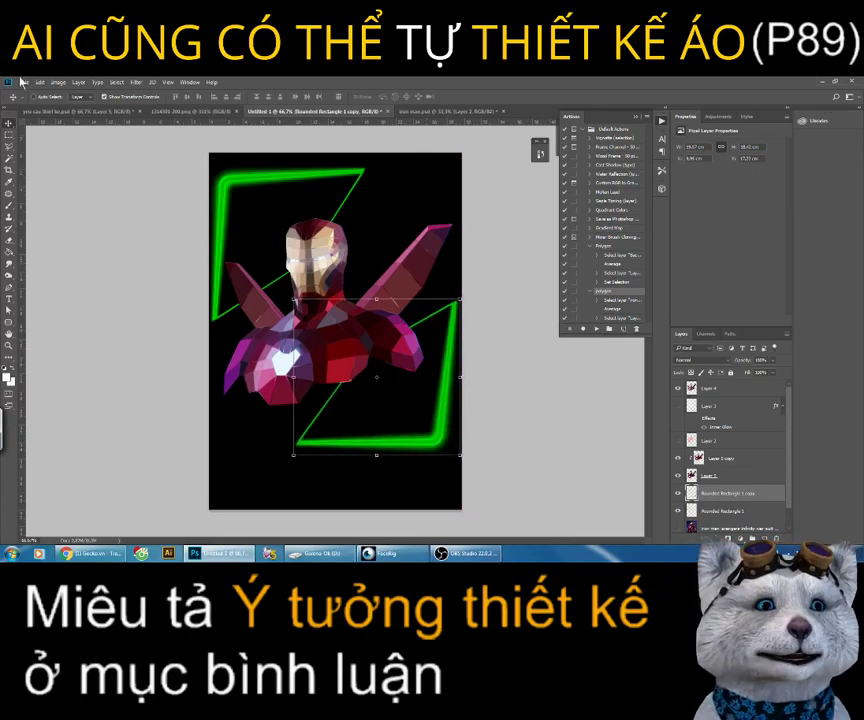
# Step: Shift the copied frame's hue to blue with a Hue/Saturation adjustment
pyautogui.click(58, 82)
pyautogui.moveTo(75, 104)
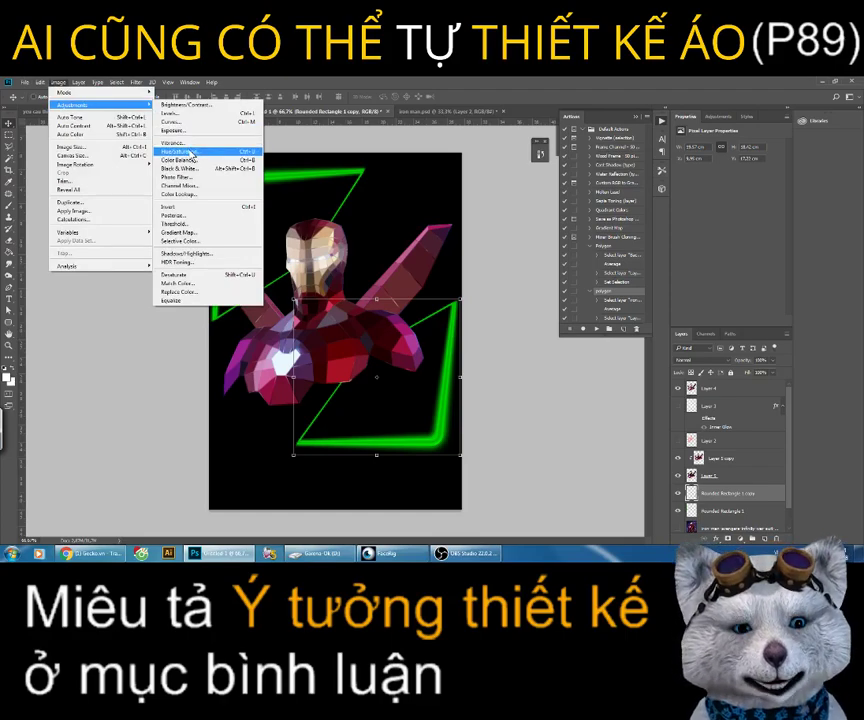
pyautogui.click(193, 155)
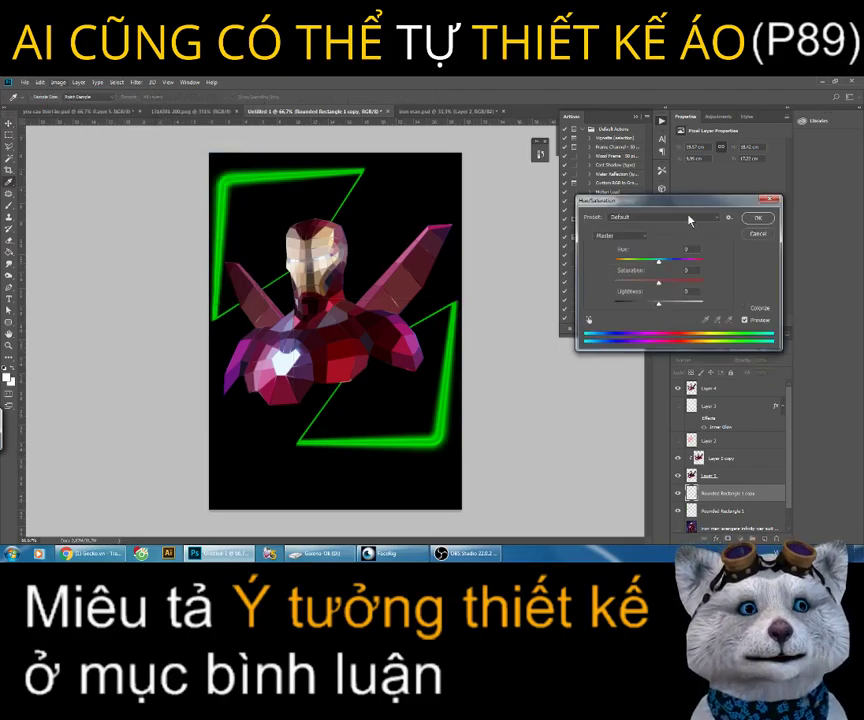
pyautogui.moveTo(660, 205); pyautogui.dragTo(615, 183)
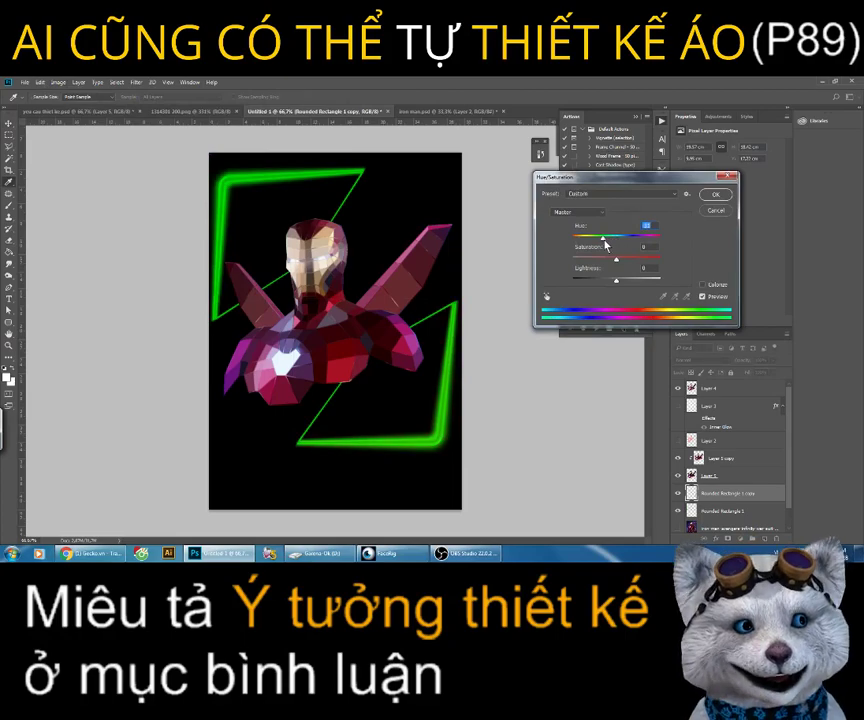
pyautogui.moveTo(611, 239)
pyautogui.mouseDown()
pyautogui.moveTo(579, 245)
pyautogui.moveTo(644, 244)
pyautogui.mouseUp()
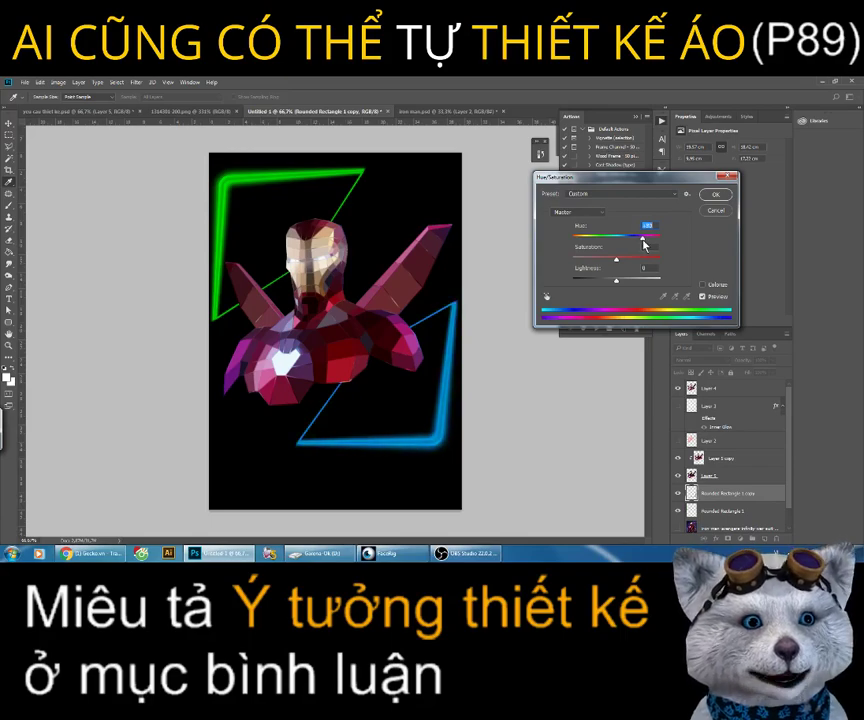
pyautogui.click(715, 194)
pyautogui.press('v')
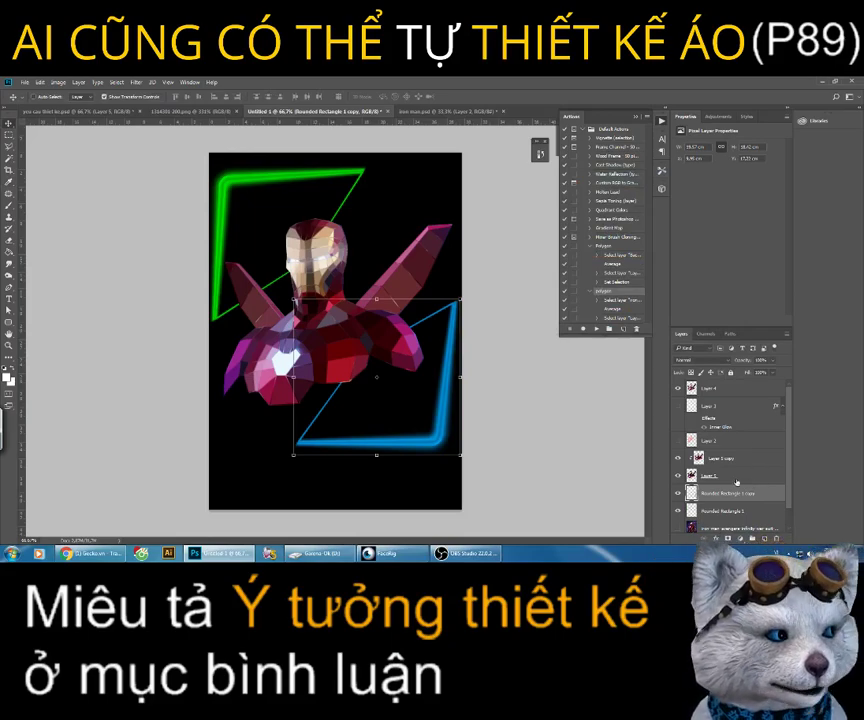
# Step: Group Layers 1 through 4 into Group 1 and nudge the group slightly
pyautogui.click(736, 481)
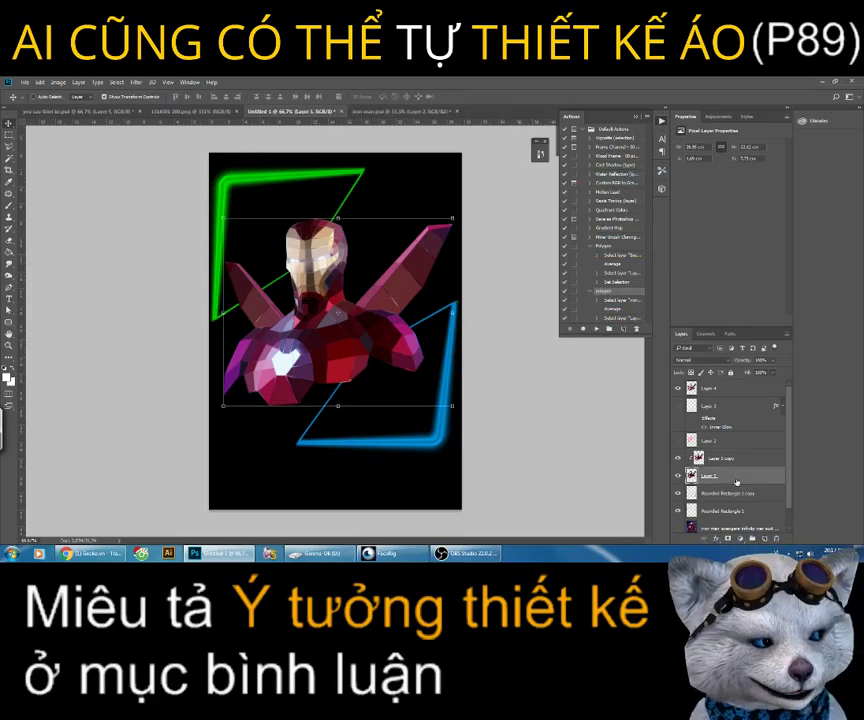
pyautogui.keyDown('shift'); pyautogui.click(717, 389); pyautogui.keyUp('shift')
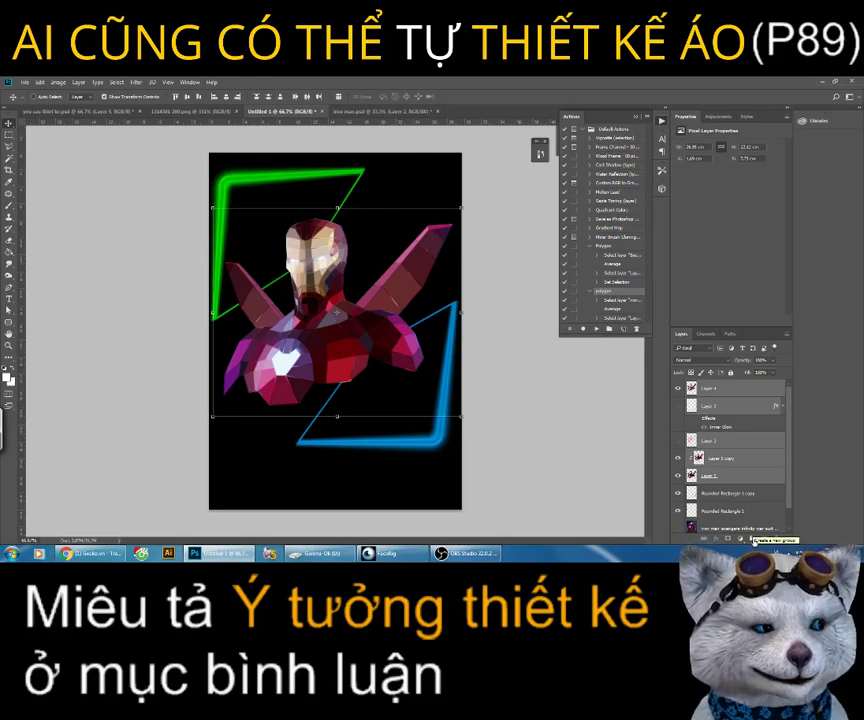
pyautogui.click(752, 539)
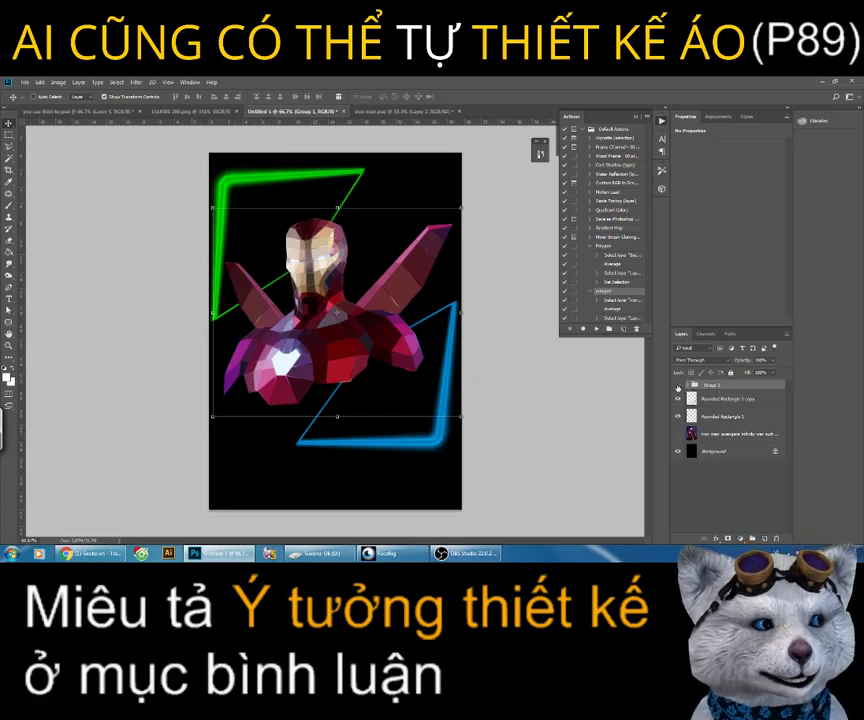
pyautogui.click(678, 388)
pyautogui.moveTo(347, 305)
pyautogui.mouseDown()
pyautogui.moveTo(372, 275)
pyautogui.moveTo(356, 300)
pyautogui.mouseUp()
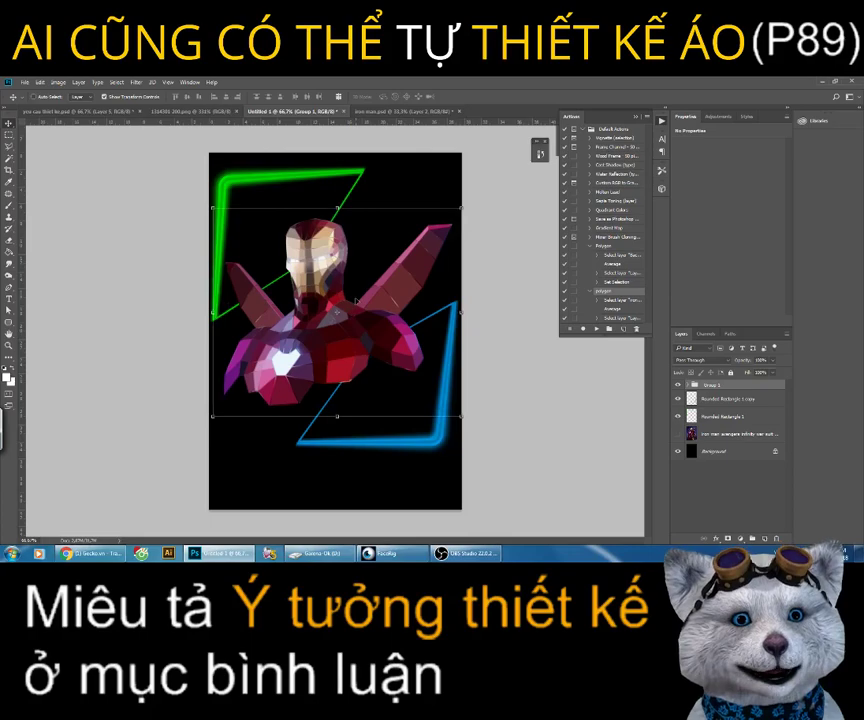
# Step: Add new Layer 6 and make it a clipping mask on Group 1
pyautogui.click(765, 538)
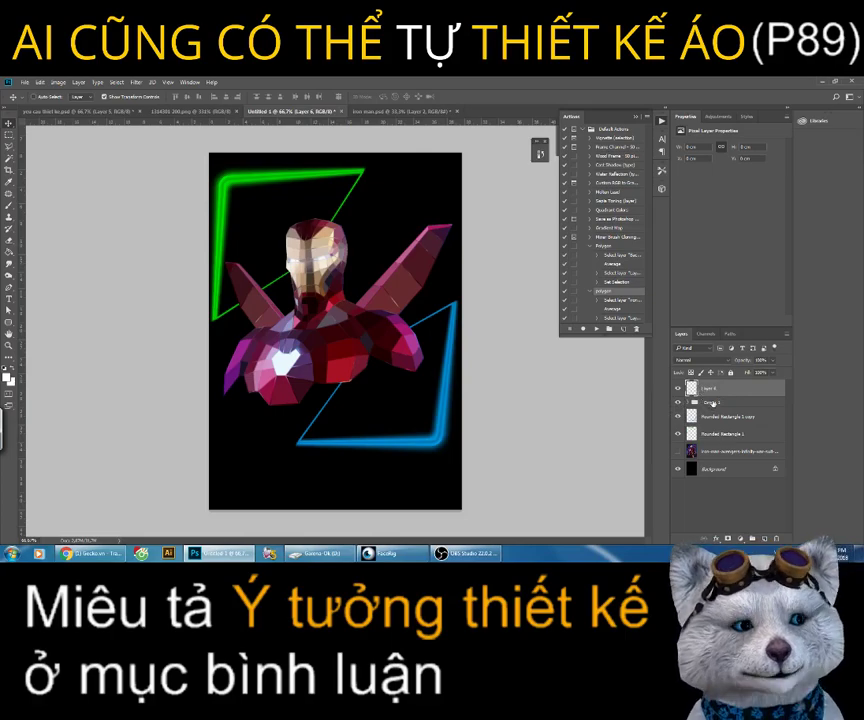
pyautogui.rightClick(722, 395)
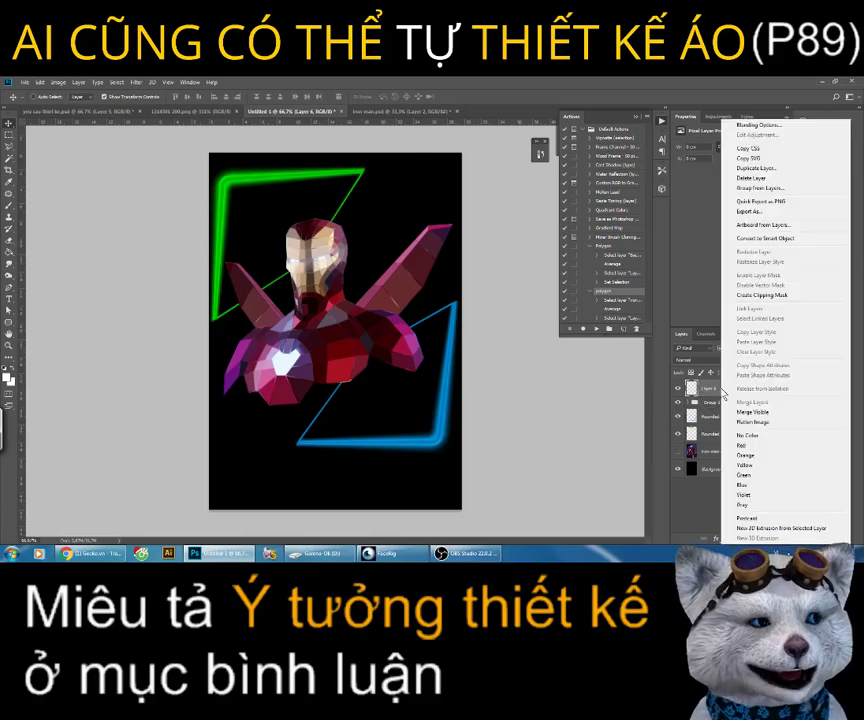
pyautogui.click(740, 297)
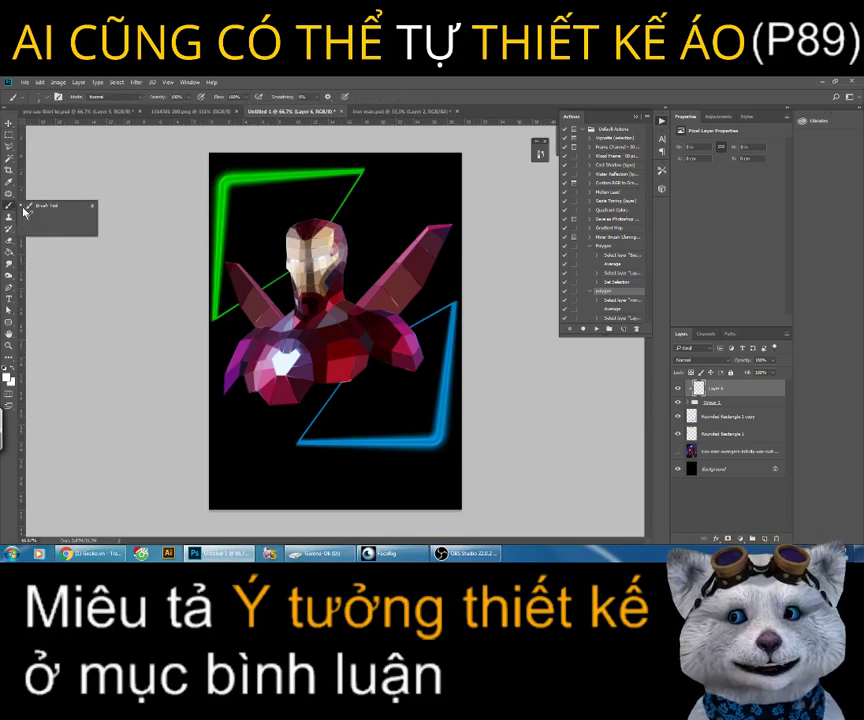
# Step: Pick the Brush tool and sample the neon line's green as foreground colour
pyautogui.click(8, 207)
pyautogui.click(62, 207)
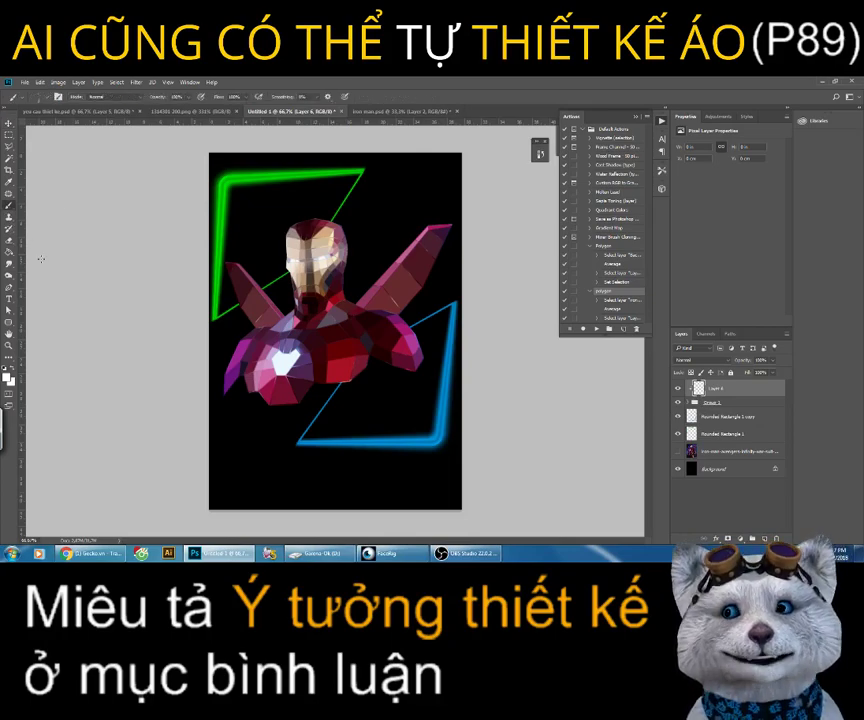
pyautogui.click(7, 373)
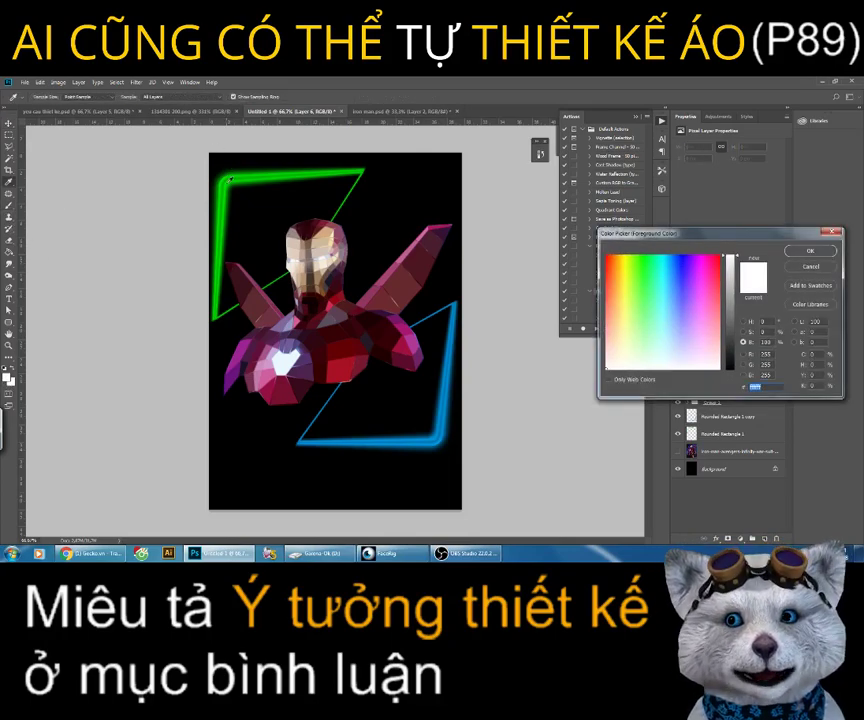
pyautogui.click(230, 181)
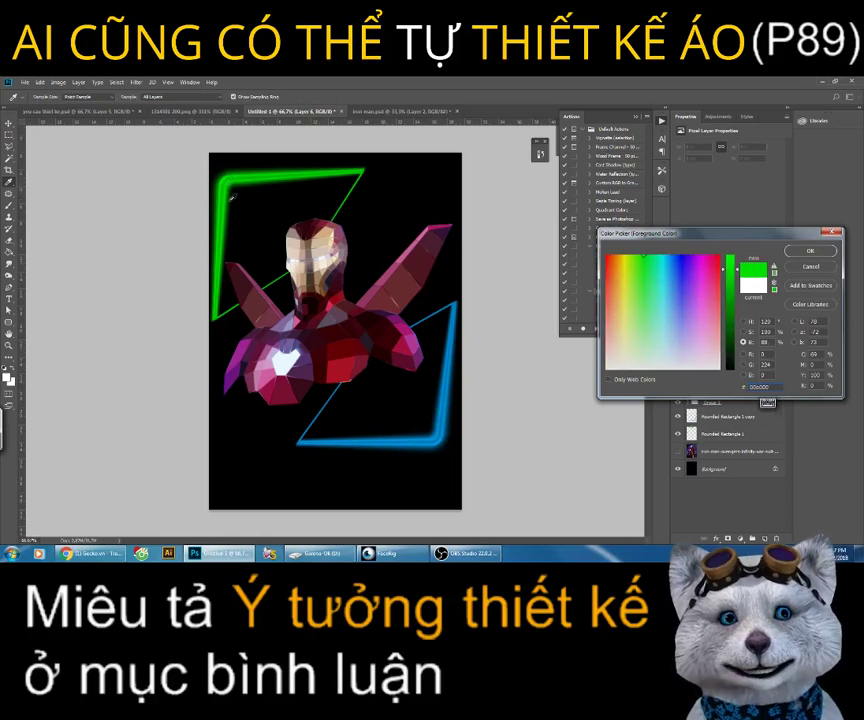
pyautogui.click(818, 257)
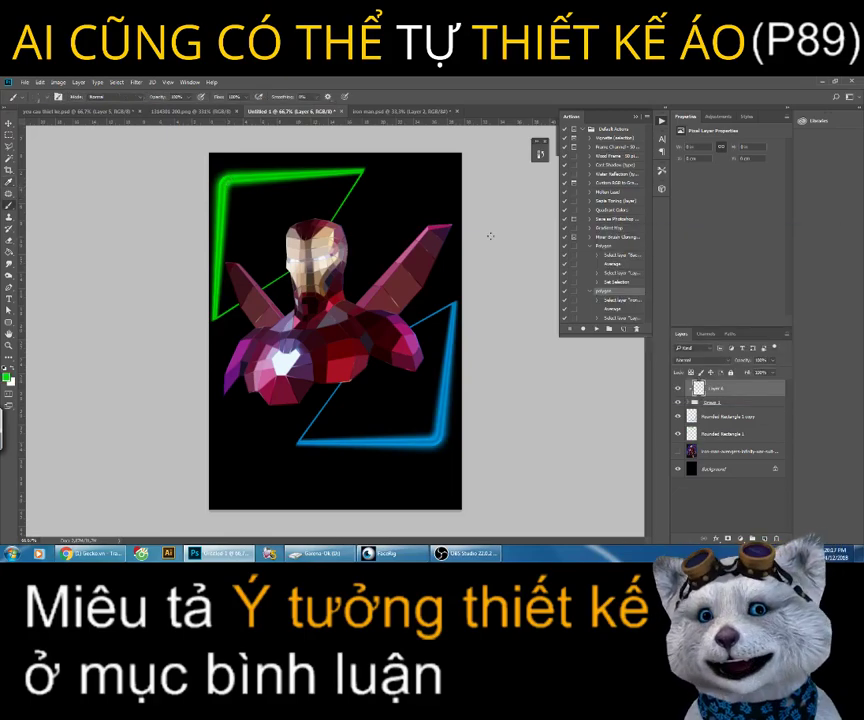
# Step: Enlarge the soft brush and paint green over Iron Man's head, wing and chest
pyautogui.rightClick(291, 209)
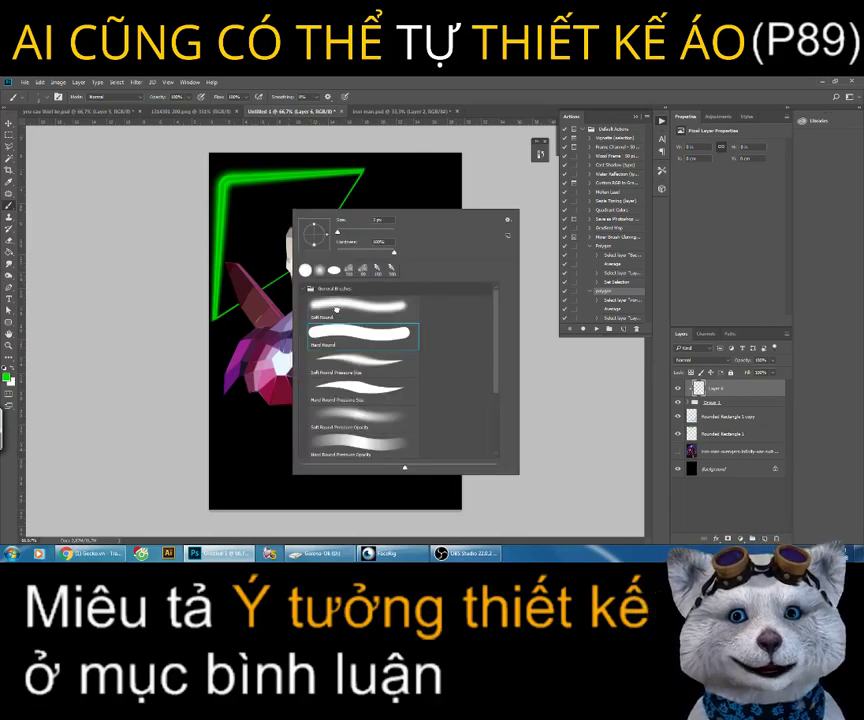
pyautogui.click(196, 217)
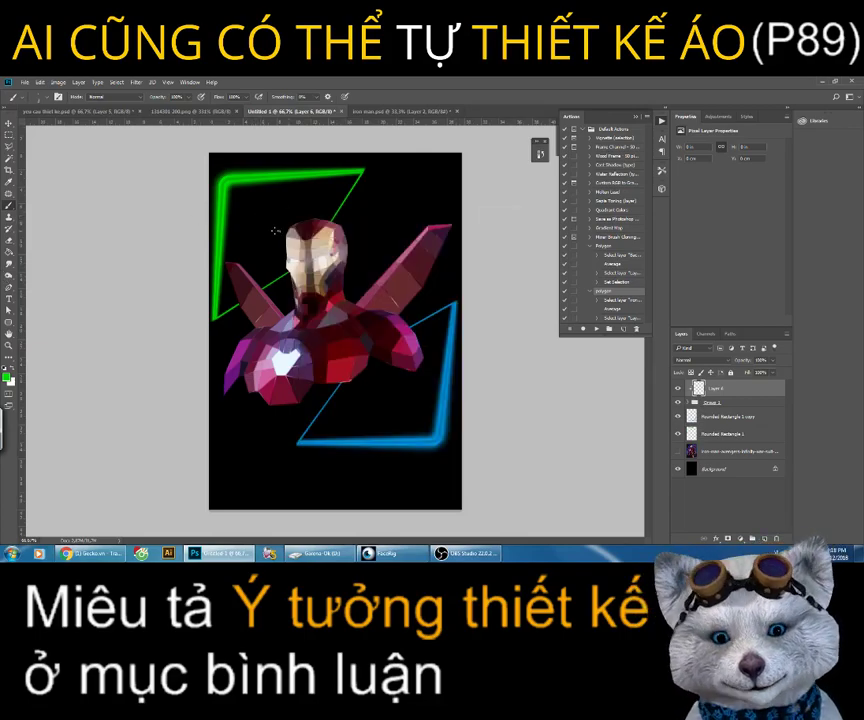
pyautogui.rightClick(275, 231)
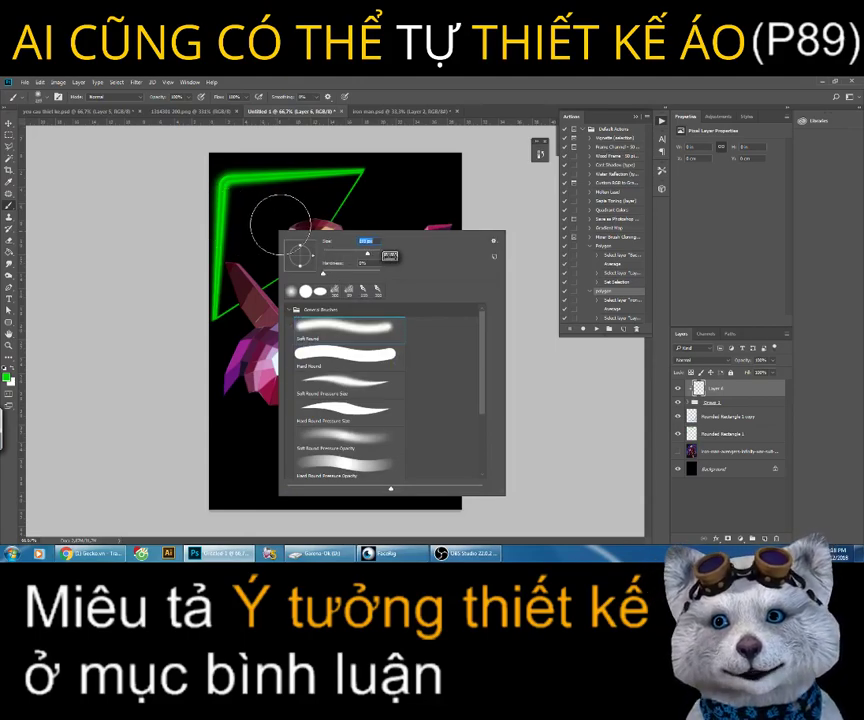
pyautogui.click(155, 215)
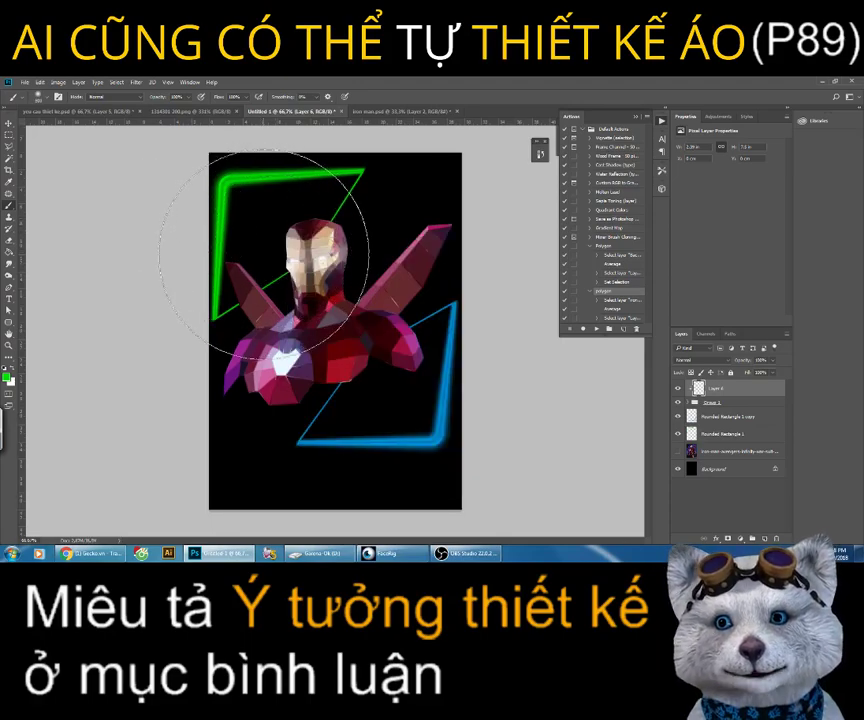
pyautogui.moveTo(272, 220); pyautogui.dragTo(264, 256)
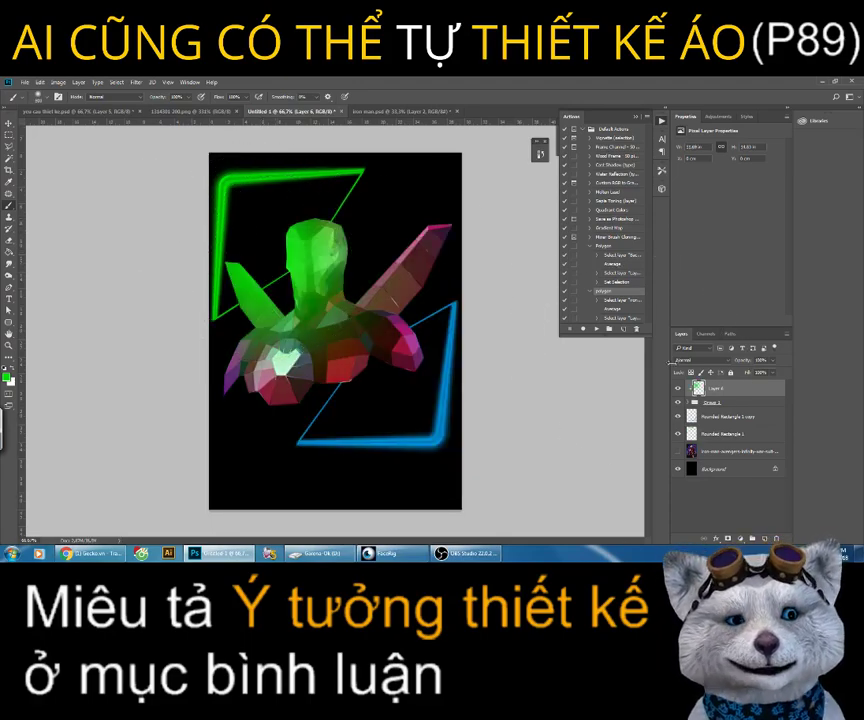
# Step: Set the green paint layer to Screen blend mode and lower its opacity
pyautogui.click(700, 360)
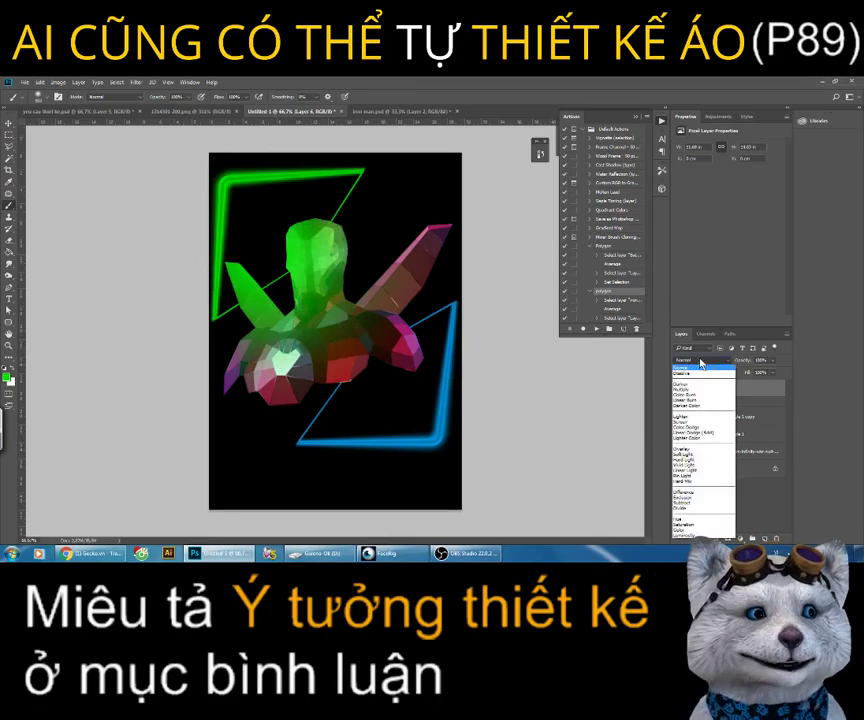
pyautogui.click(683, 421)
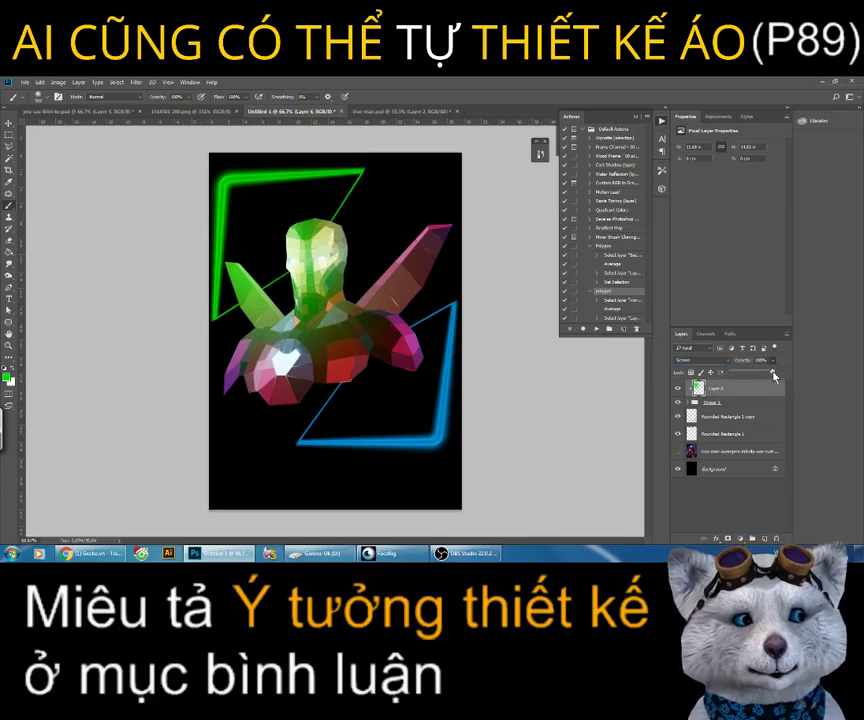
pyautogui.moveTo(773, 375); pyautogui.dragTo(752, 375)
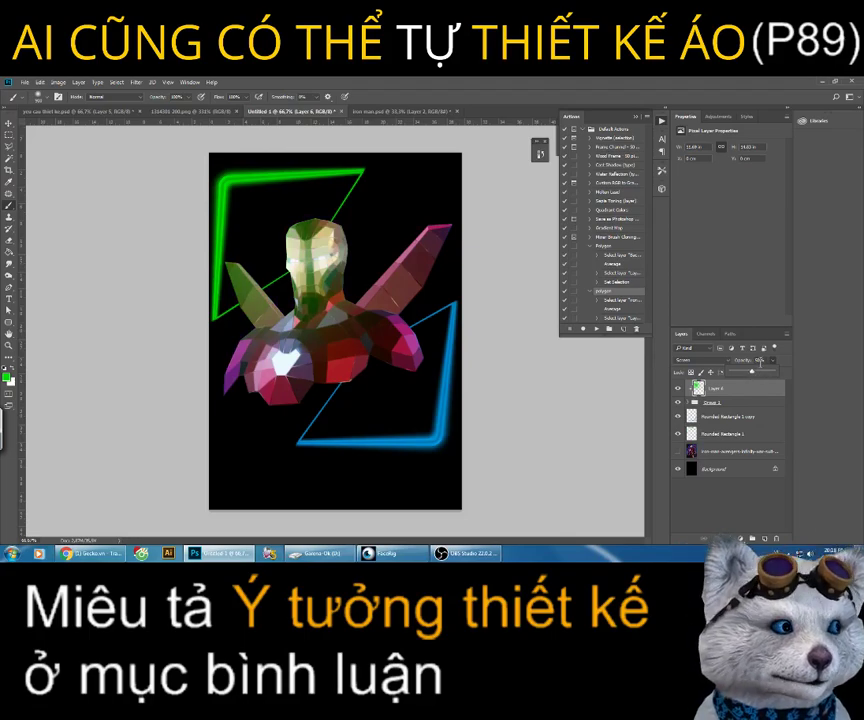
# Step: Sample the neon outline's blue and paint it over the wings and chest
pyautogui.click(7, 376)
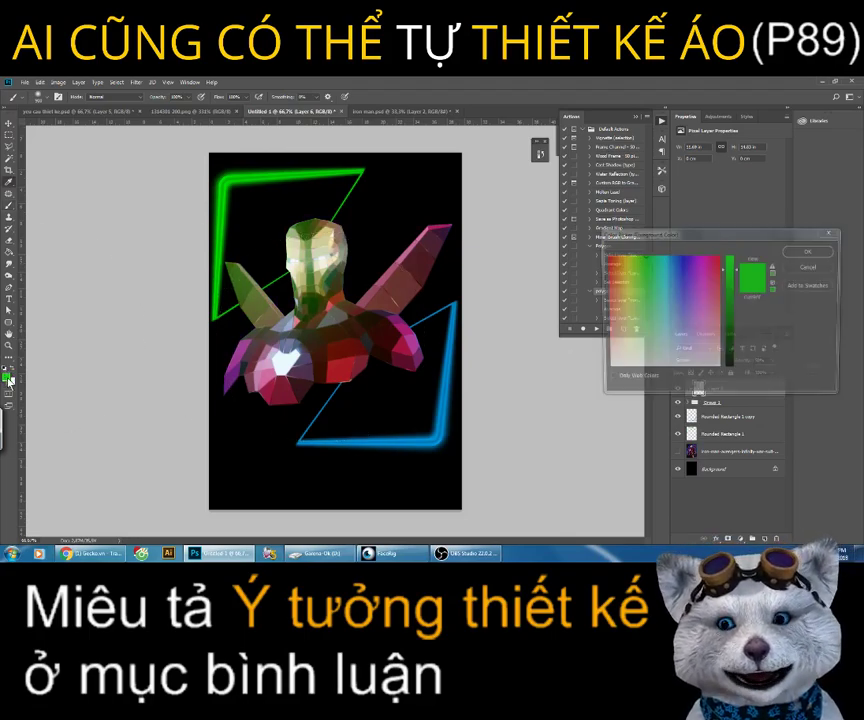
pyautogui.click(420, 436)
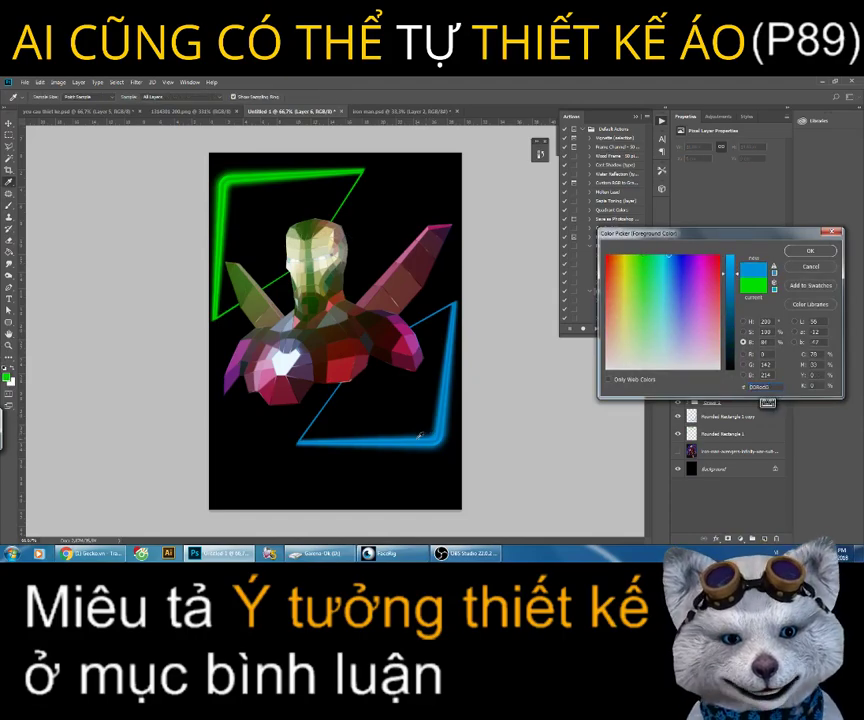
pyautogui.click(806, 251)
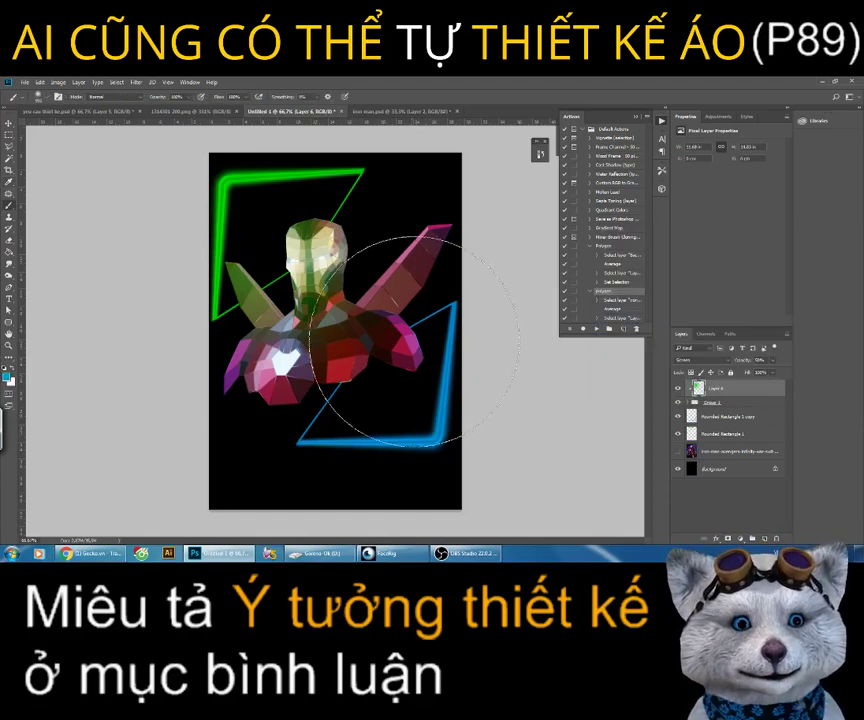
pyautogui.moveTo(395, 365); pyautogui.dragTo(366, 366)
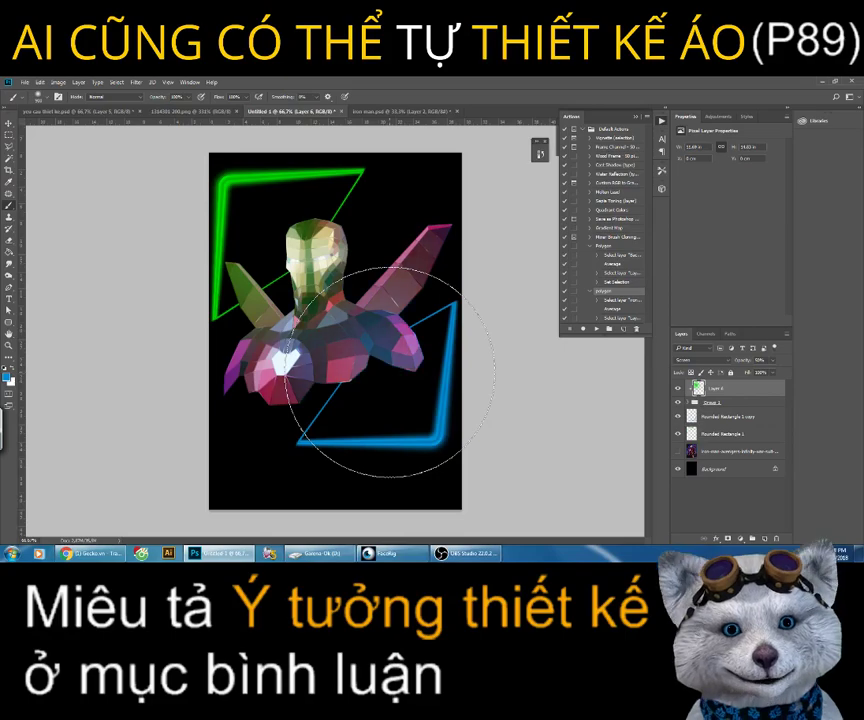
# Step: Set the tint layer's opacity to 40% and zoom the artwork to 100%
pyautogui.click(9, 134)
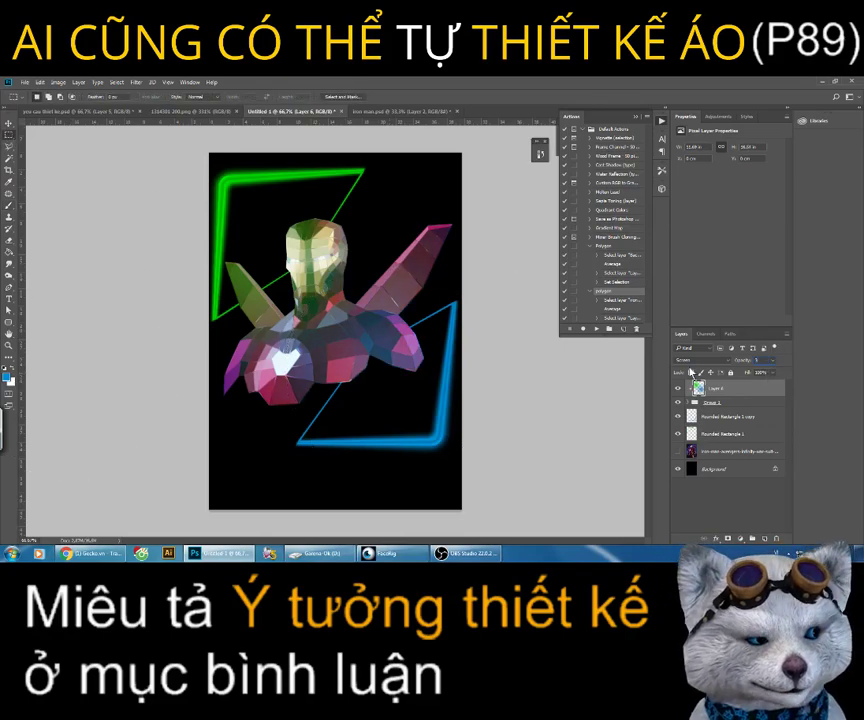
pyautogui.press('4')
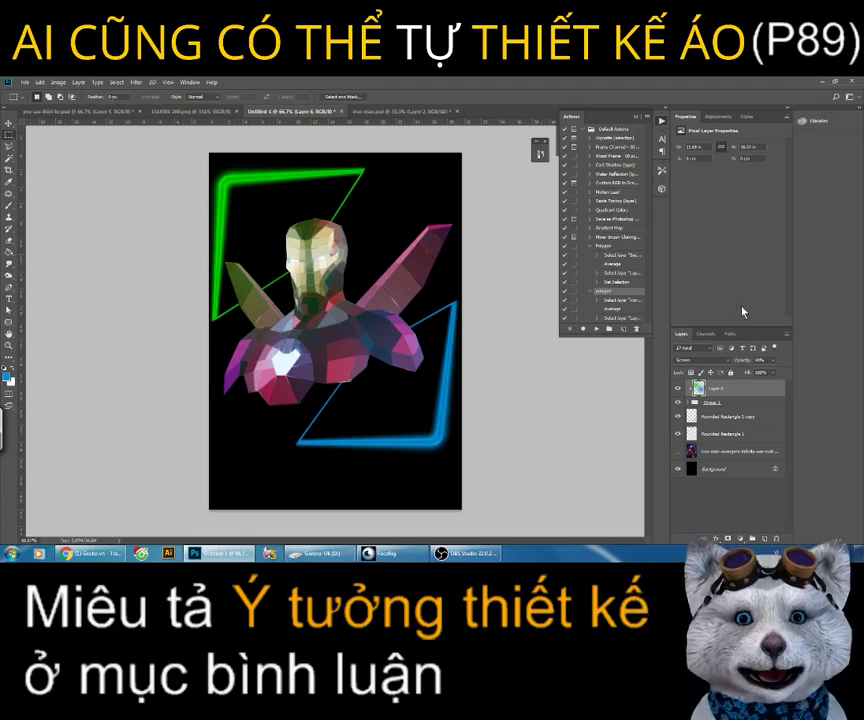
pyautogui.press('z')
pyautogui.click(322, 345)
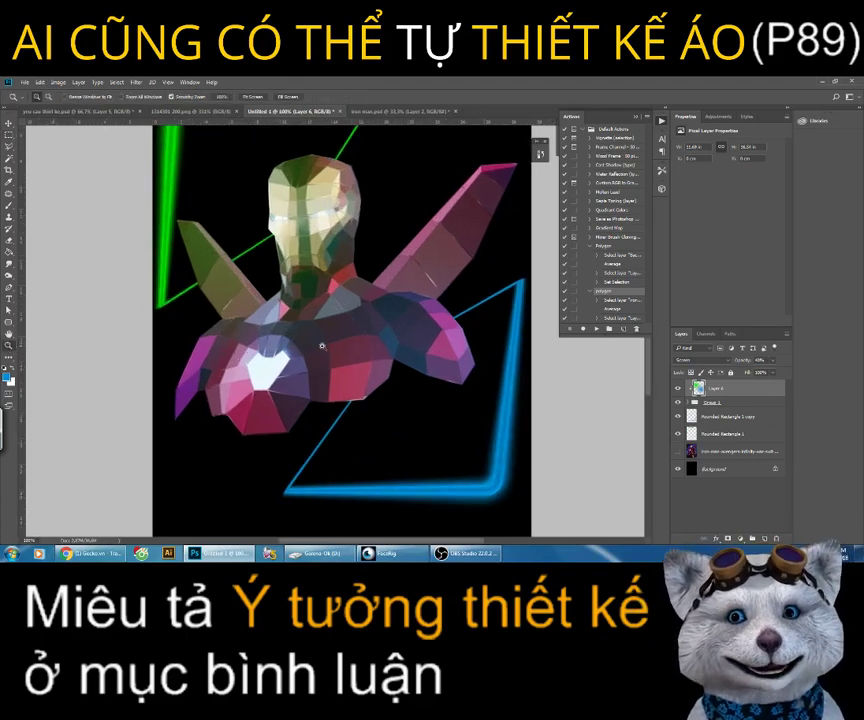
pyautogui.click(458, 373)
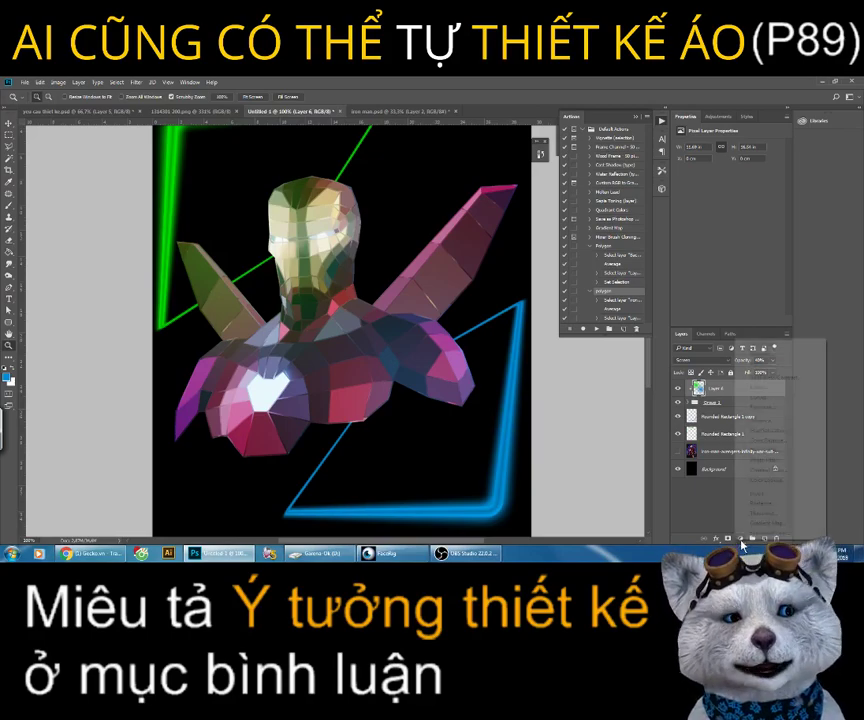
pyautogui.click(729, 538)
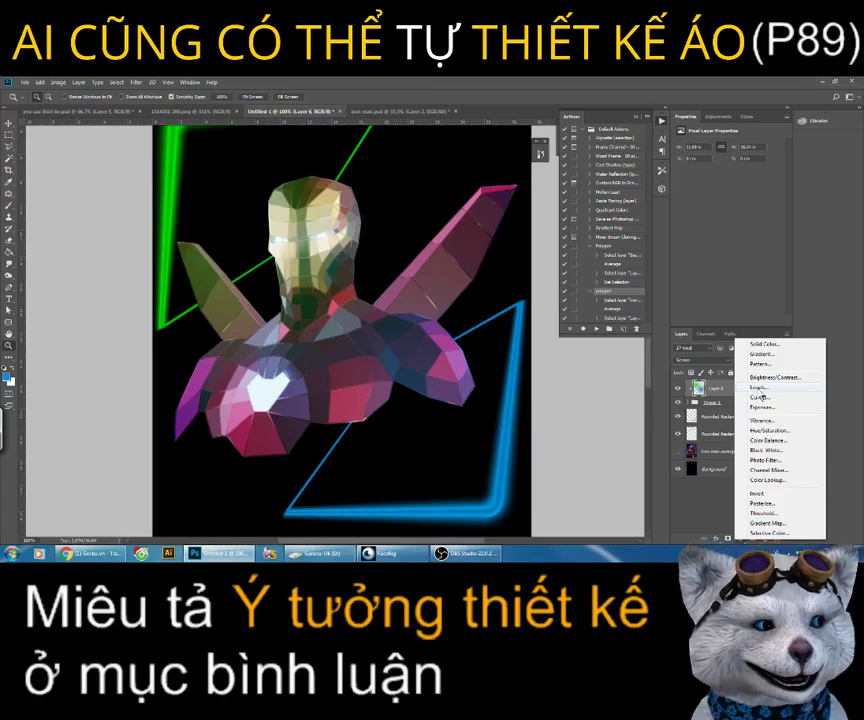
# Step: Add a Levels adjustment layer clipped to the tint layer
pyautogui.click(761, 389)
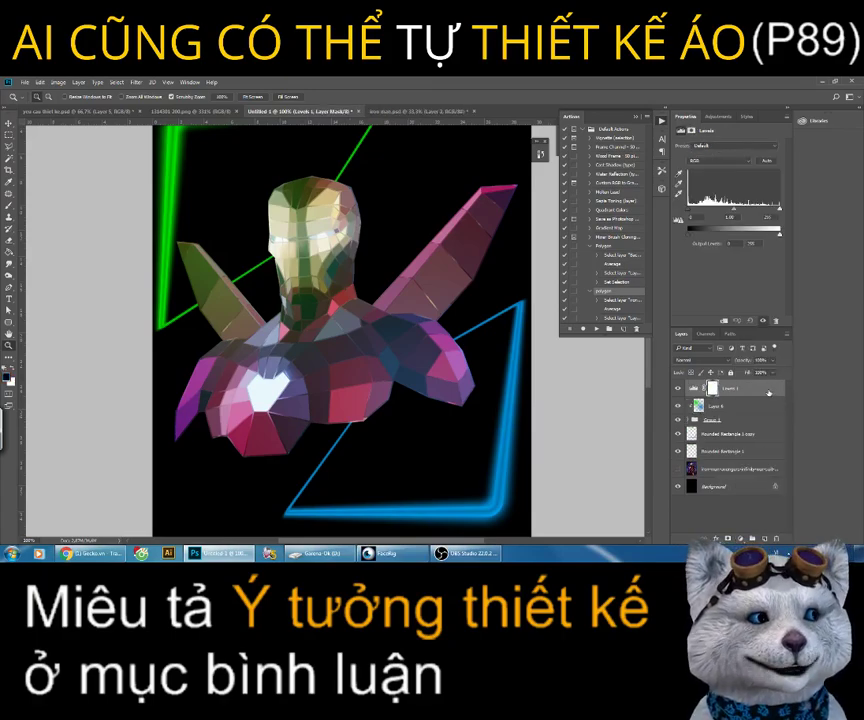
pyautogui.rightClick(765, 390)
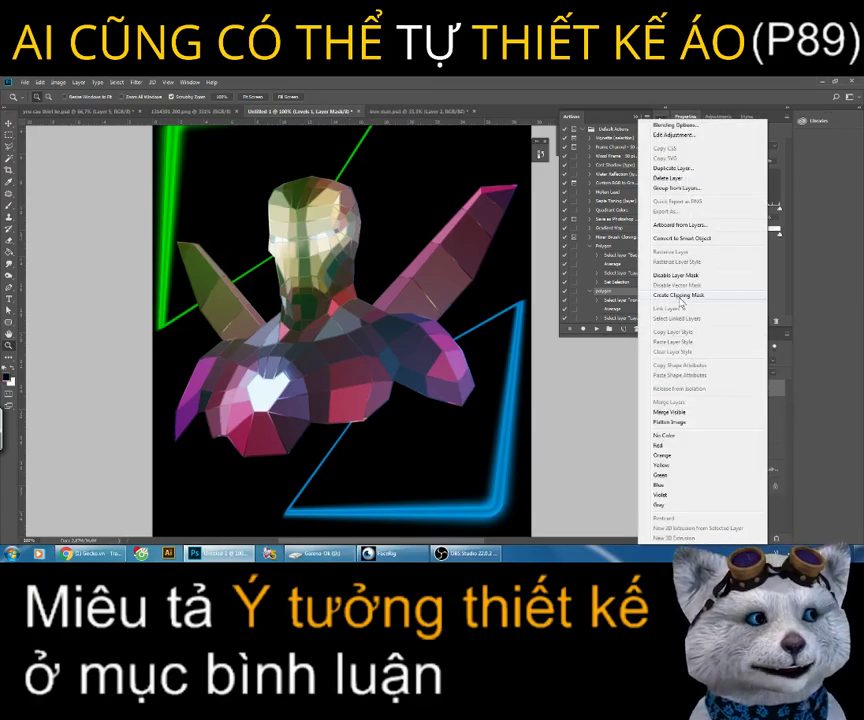
pyautogui.click(677, 296)
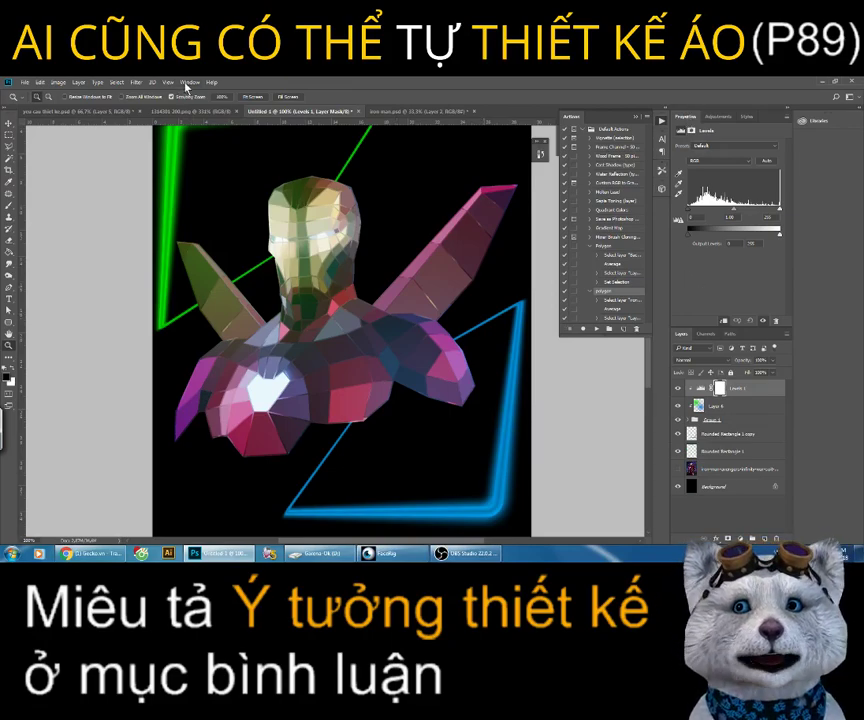
# Step: Move the Levels black and white input sliders inward to boost contrast, then fit the view
pyautogui.click(189, 82)
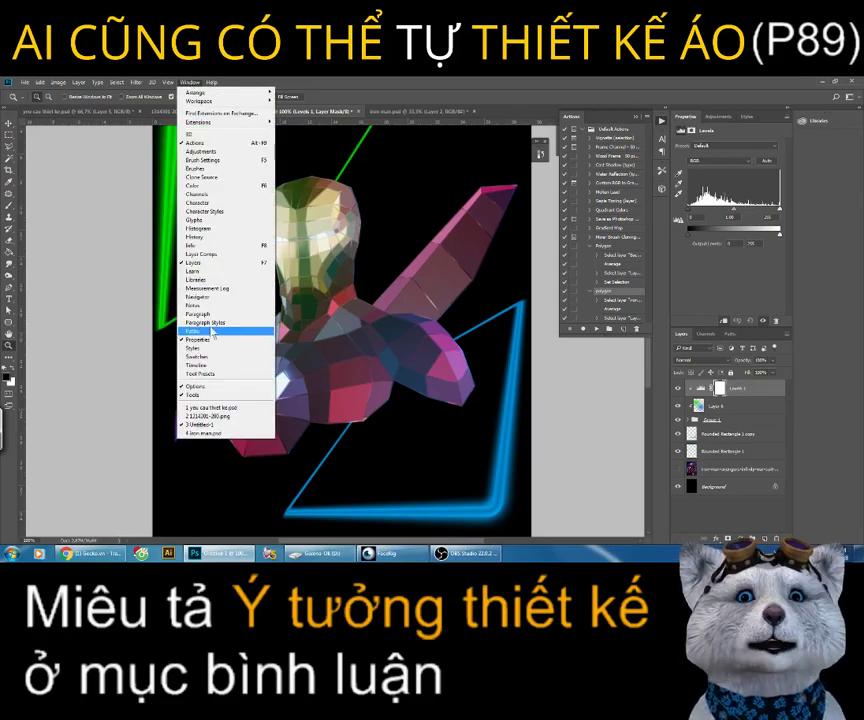
pyautogui.click(210, 340)
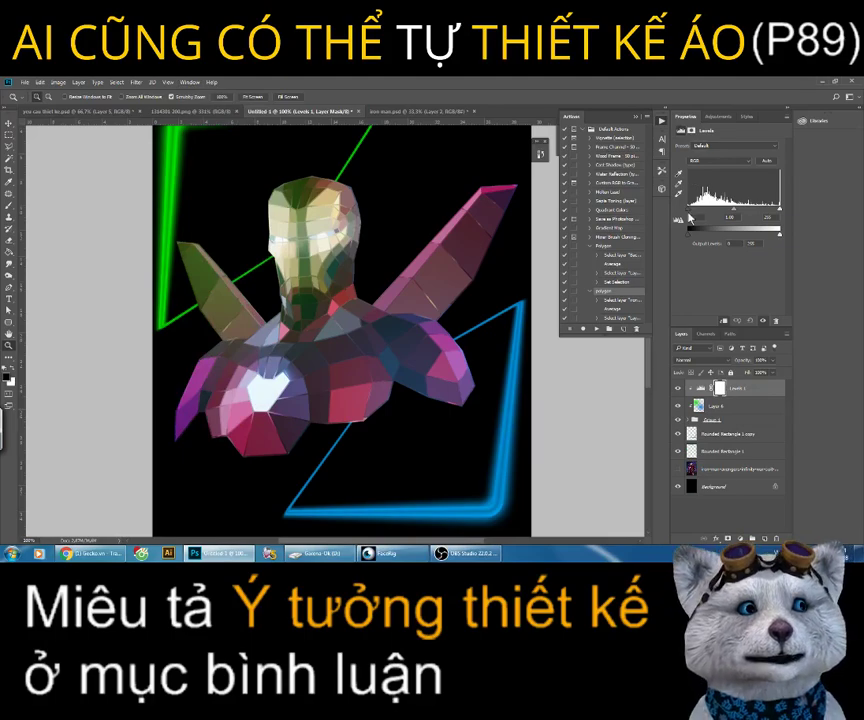
pyautogui.moveTo(689, 211); pyautogui.dragTo(698, 213)
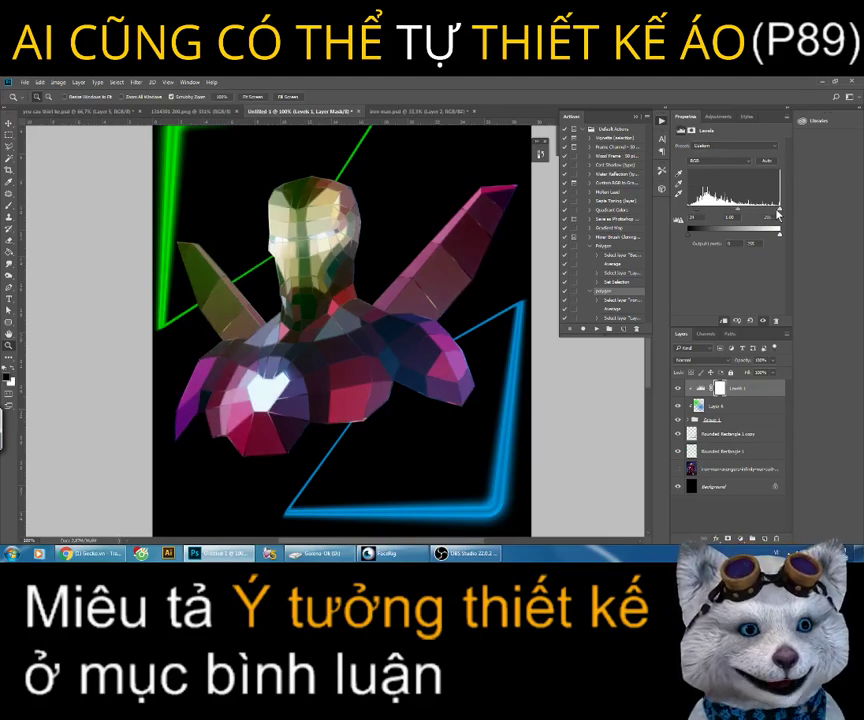
pyautogui.moveTo(779, 211); pyautogui.dragTo(770, 211)
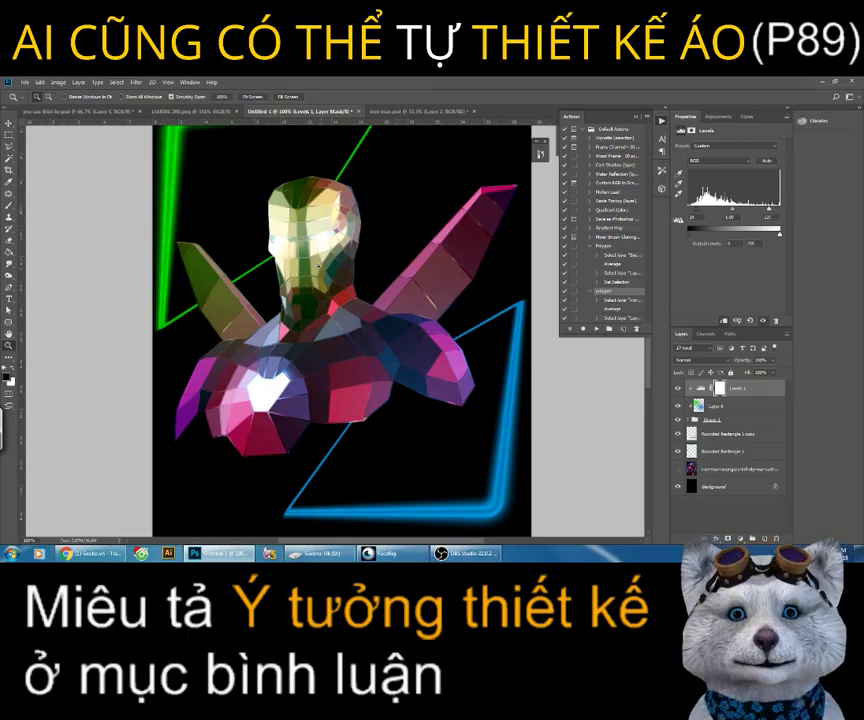
pyautogui.moveTo(697, 215); pyautogui.dragTo(732, 213)
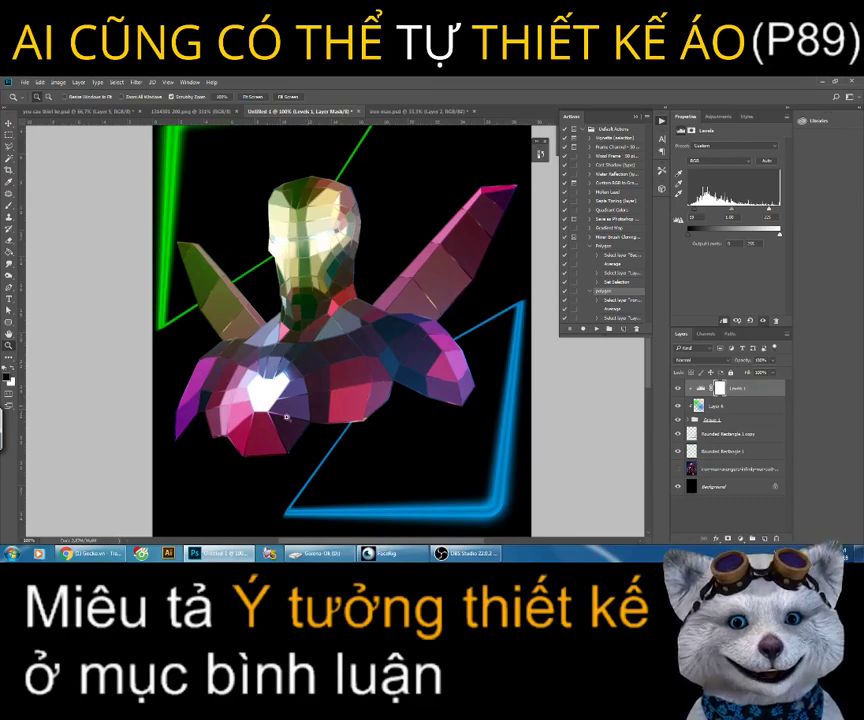
pyautogui.click(269, 384)
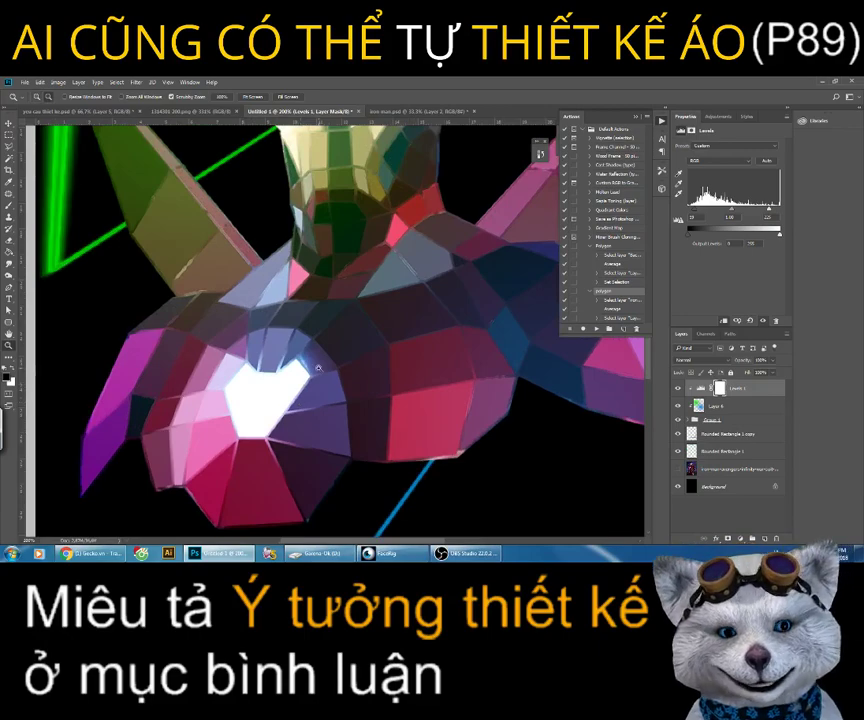
pyautogui.hotkey('ctrl', '-')
pyautogui.hotkey('ctrl', '-')
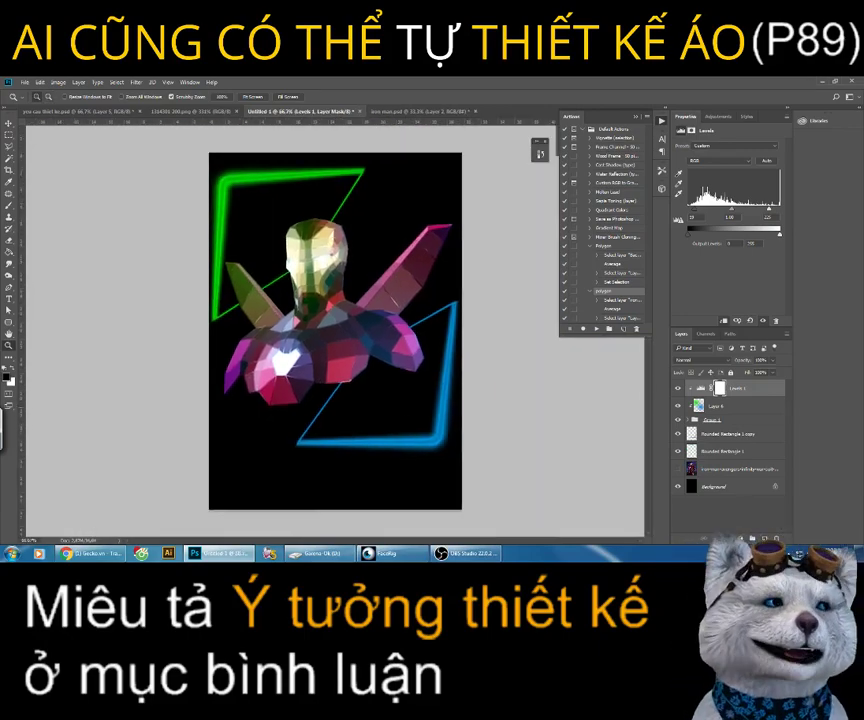
# Step: Add a new Layer 7 clipped to the layers below
pyautogui.click(754, 537)
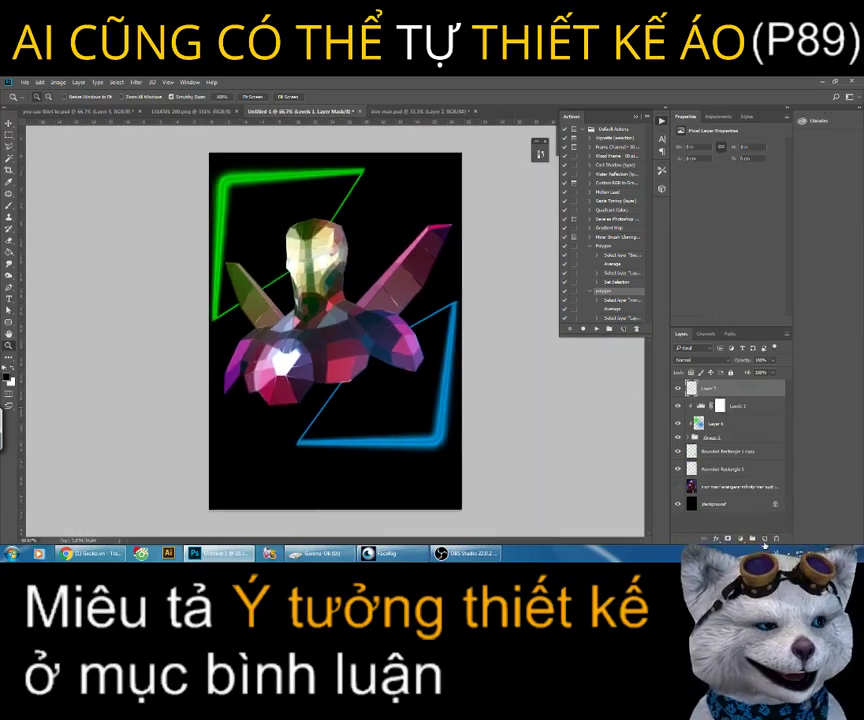
pyautogui.rightClick(740, 396)
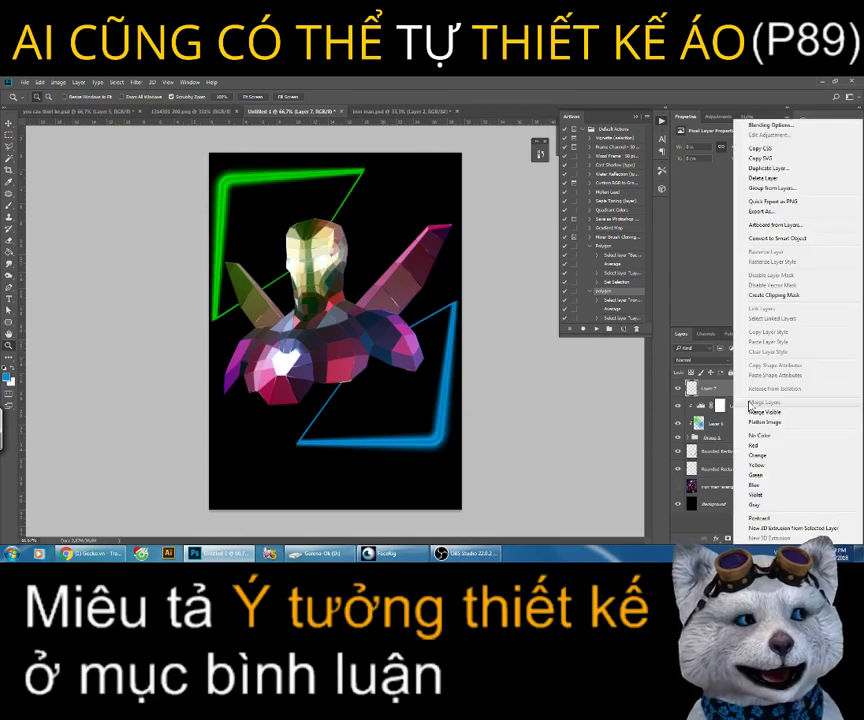
pyautogui.click(769, 297)
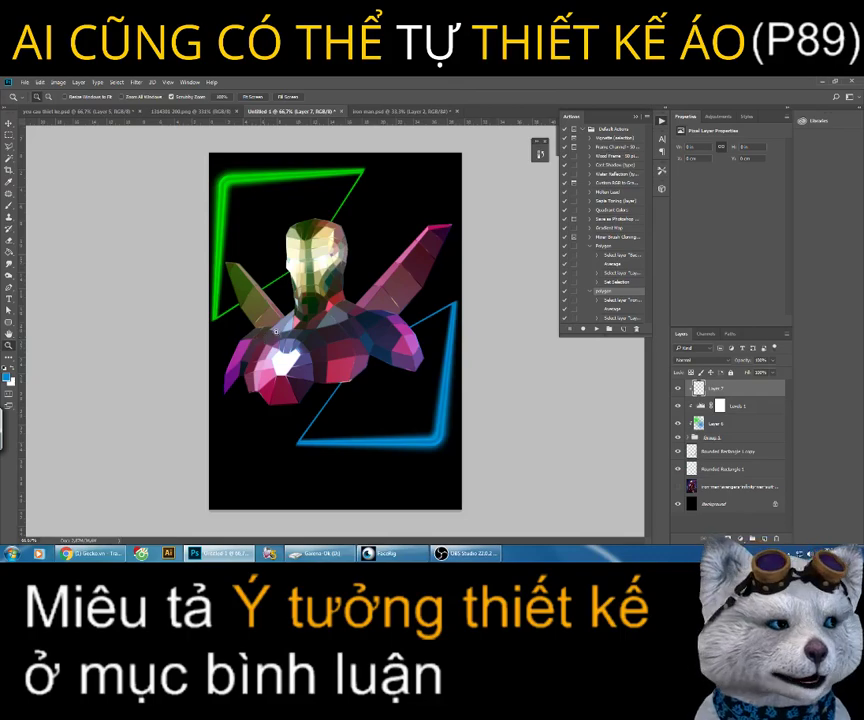
# Step: Paint a soft white glow over the chest with the Brush, undoing the extra brightening stroke
pyautogui.click(9, 205)
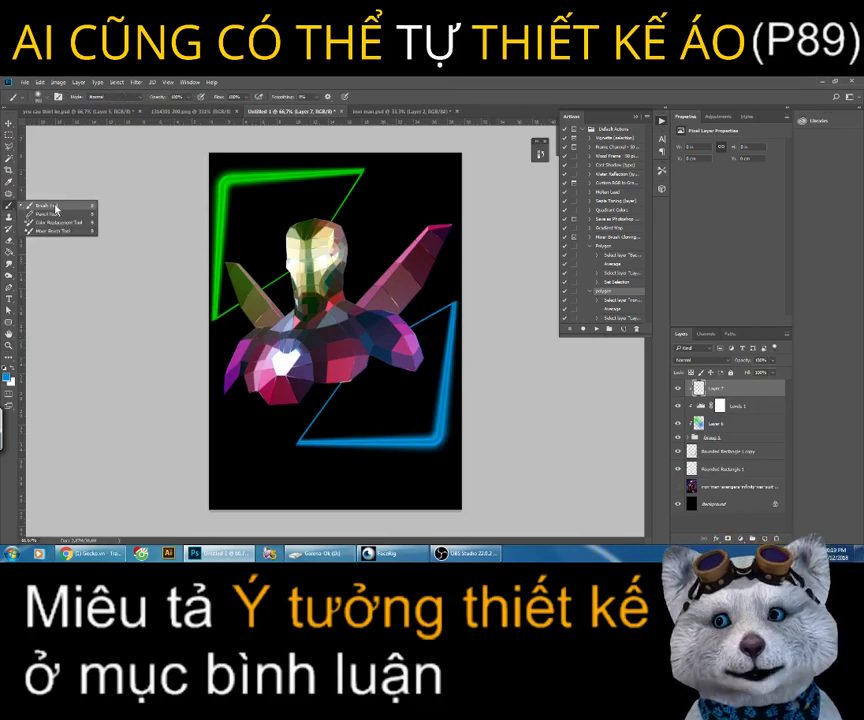
pyautogui.click(56, 209)
pyautogui.click(7, 376)
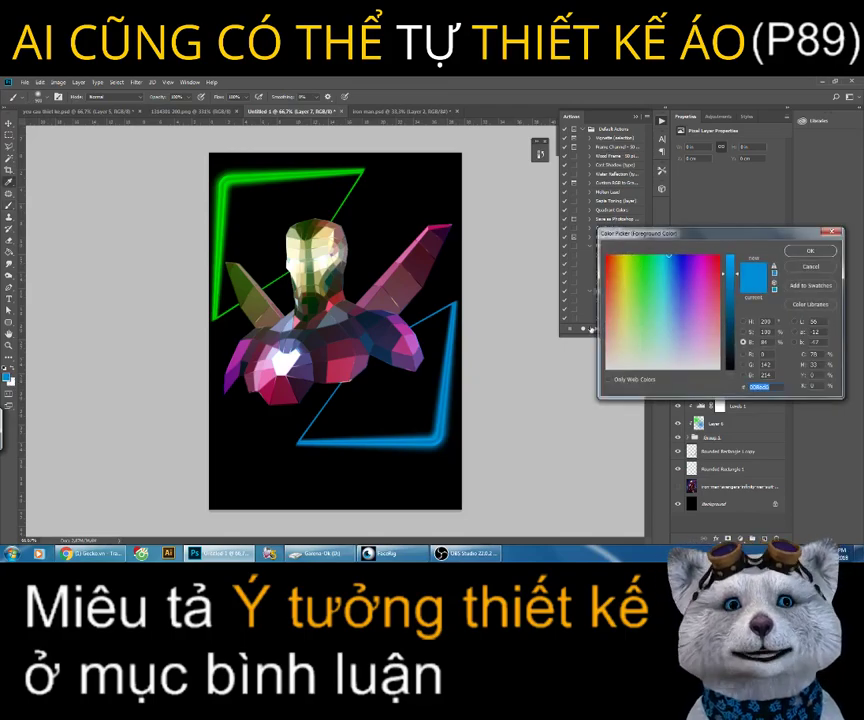
pyautogui.press('Return')
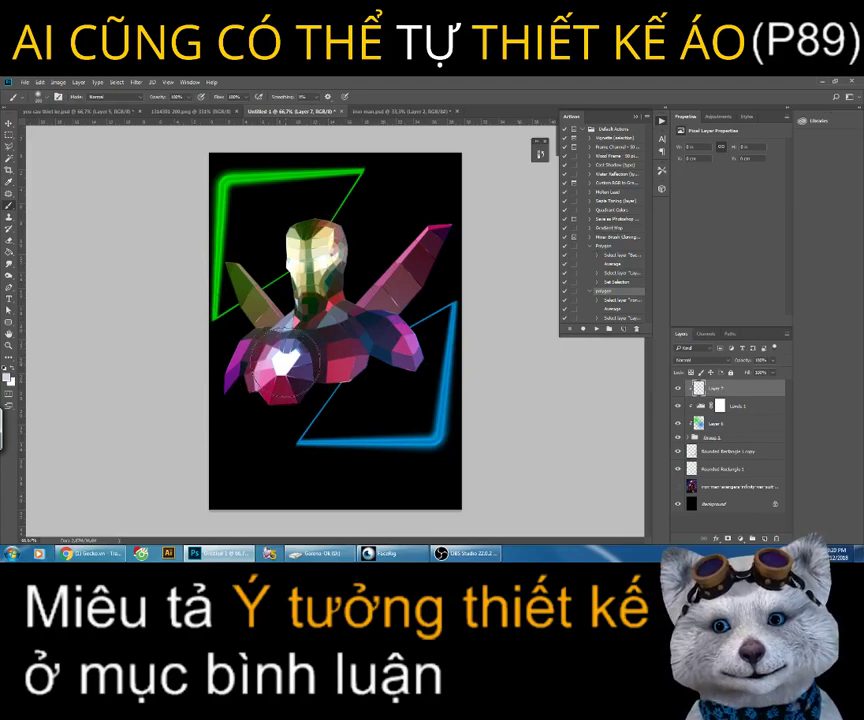
pyautogui.click(283, 360)
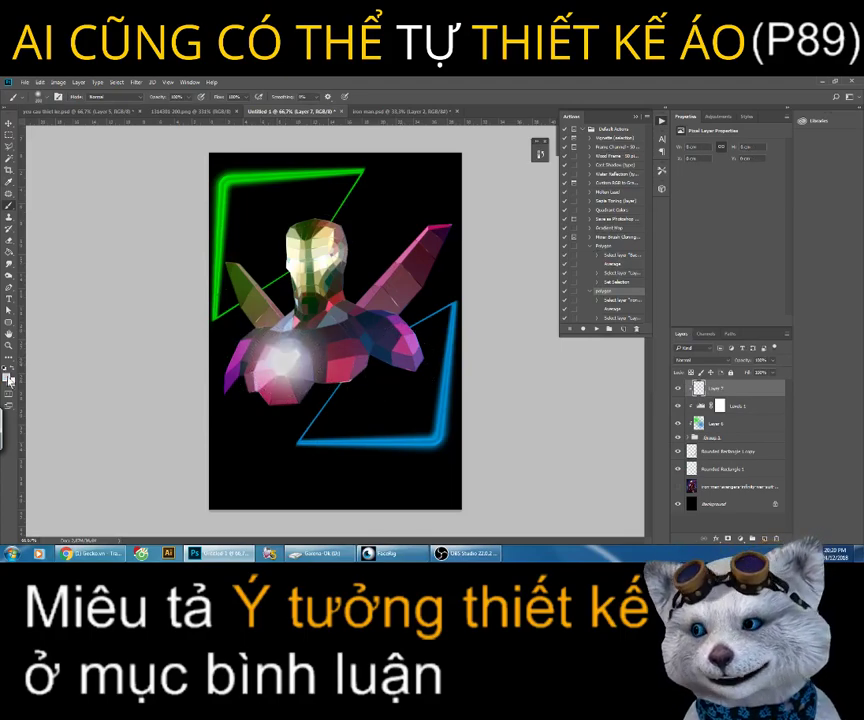
pyautogui.click(7, 372)
pyautogui.click(810, 251)
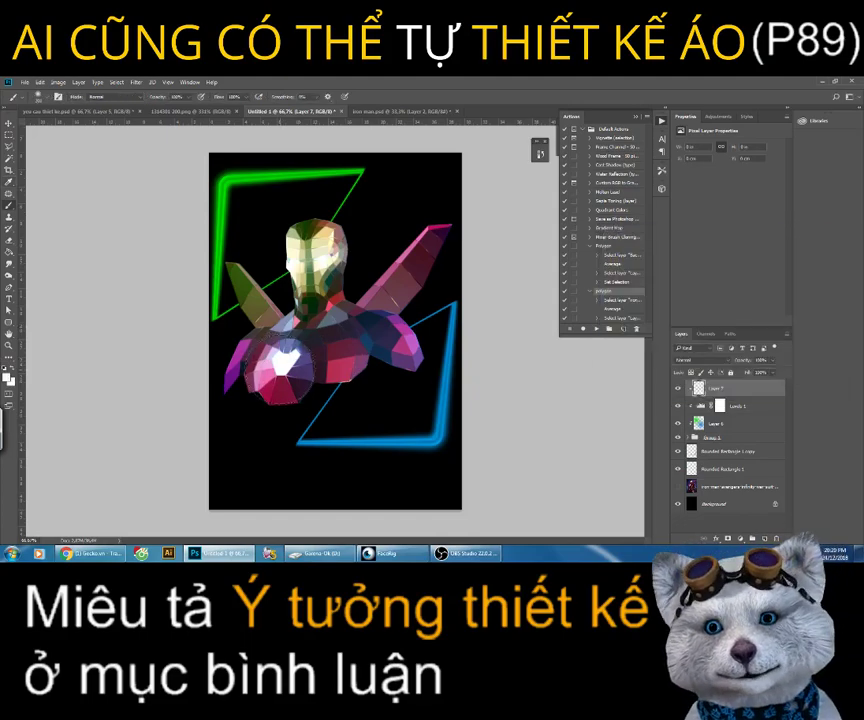
pyautogui.click(285, 362)
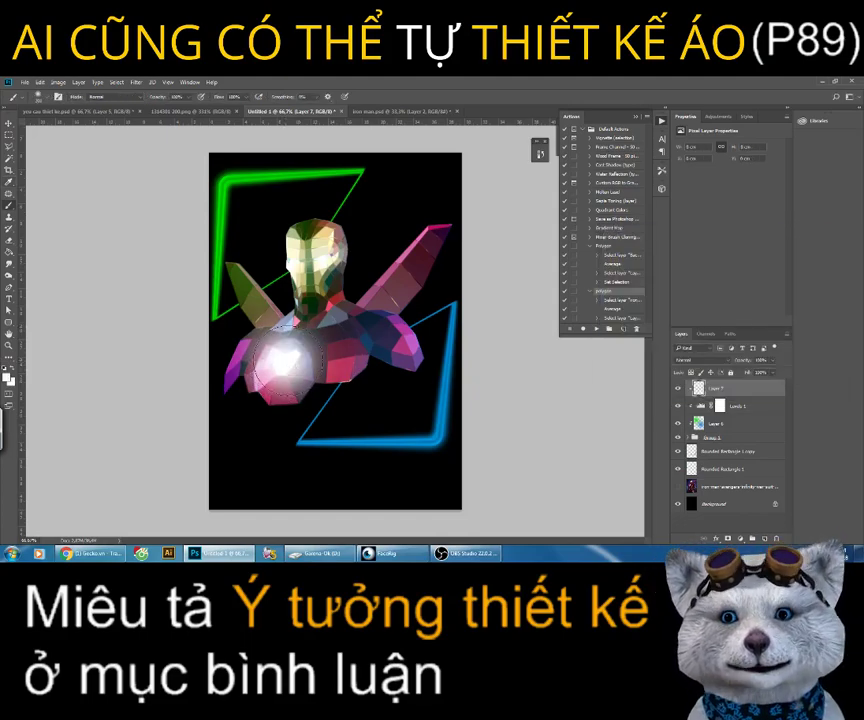
pyautogui.hotkey('ctrl', 'z')
pyautogui.hotkey('ctrl', 'z')
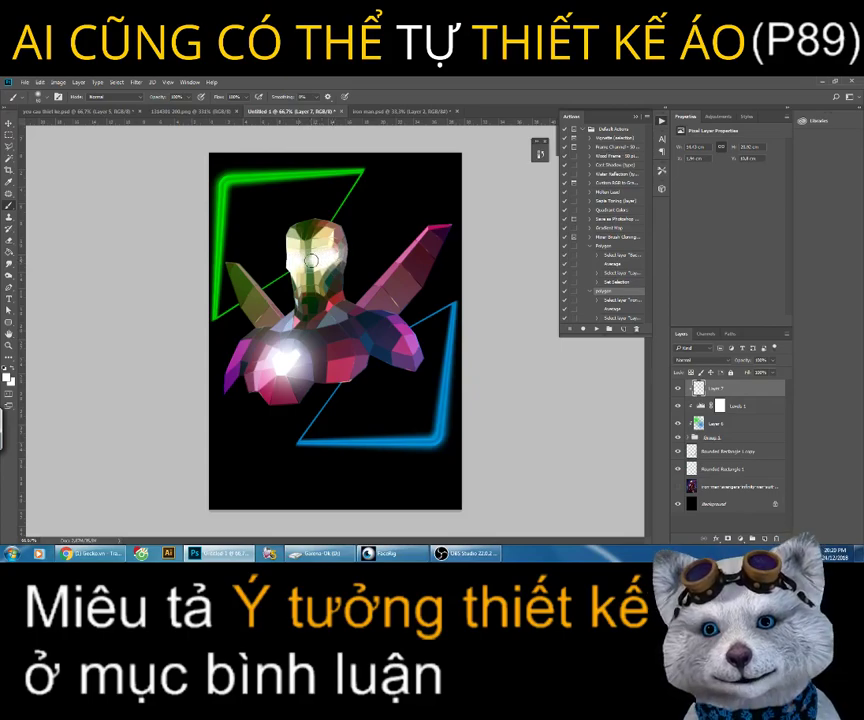
# Step: Set Layer 7's blend mode to Screen
pyautogui.click(704, 361)
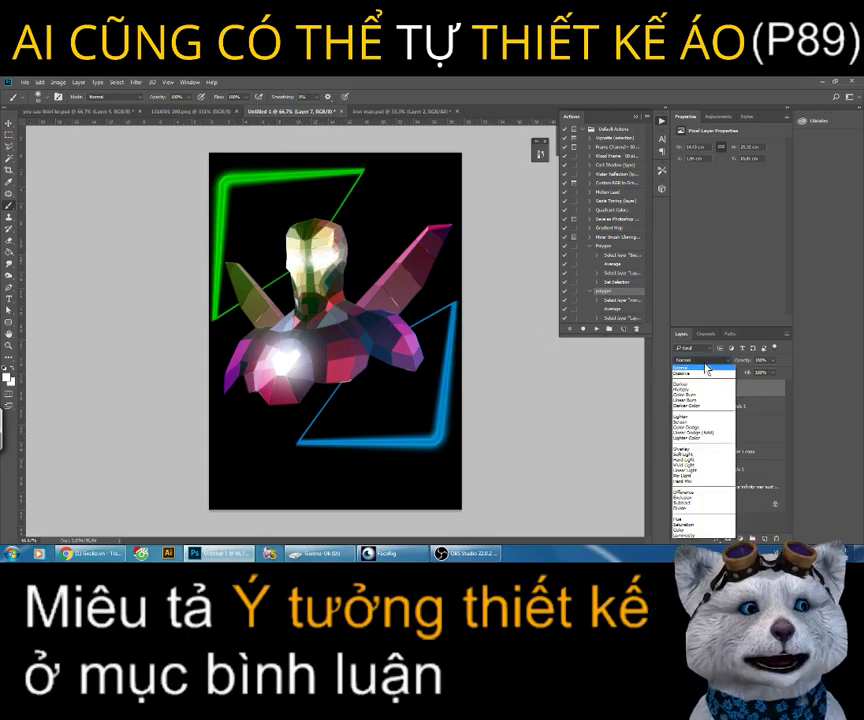
pyautogui.click(688, 421)
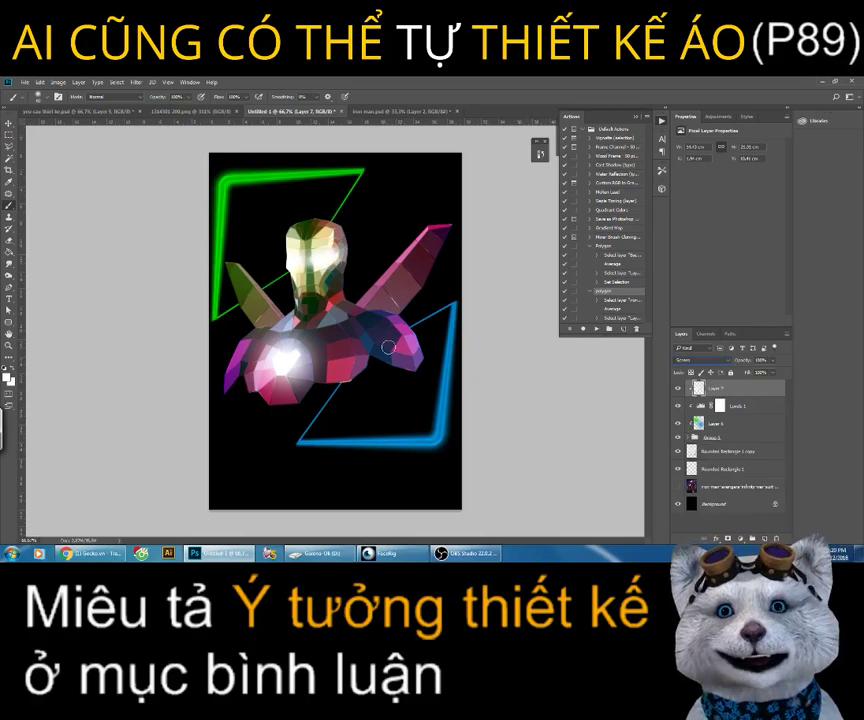
pyautogui.press('z')
pyautogui.click(285, 292)
pyautogui.click(285, 292)
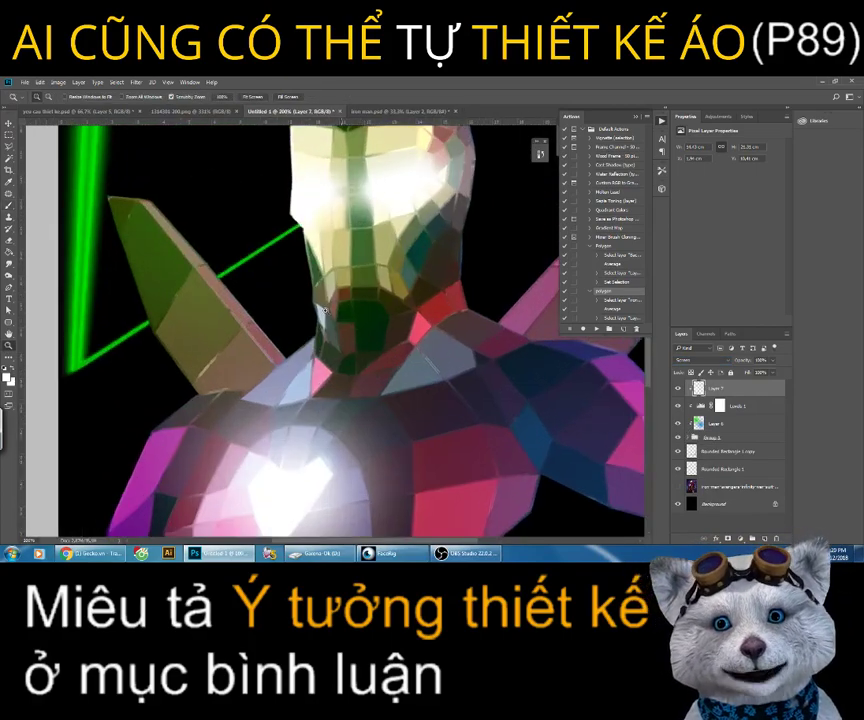
# Step: Add a new empty Layer 8 above Layer 7
pyautogui.keyDown('alt'); pyautogui.click(330, 374); pyautogui.keyUp('alt')
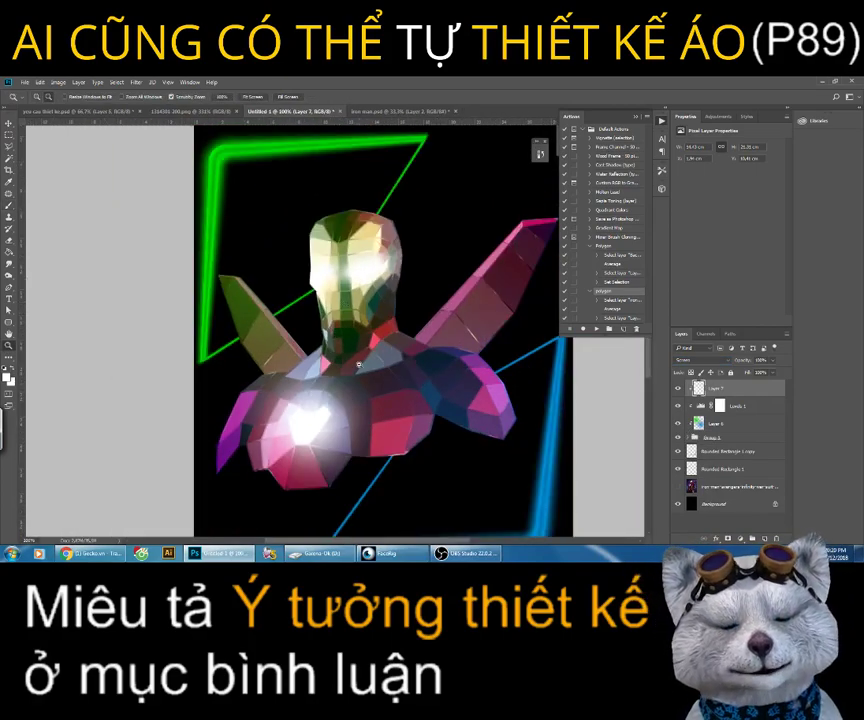
pyautogui.keyDown('alt'); pyautogui.click(331, 374); pyautogui.keyUp('alt')
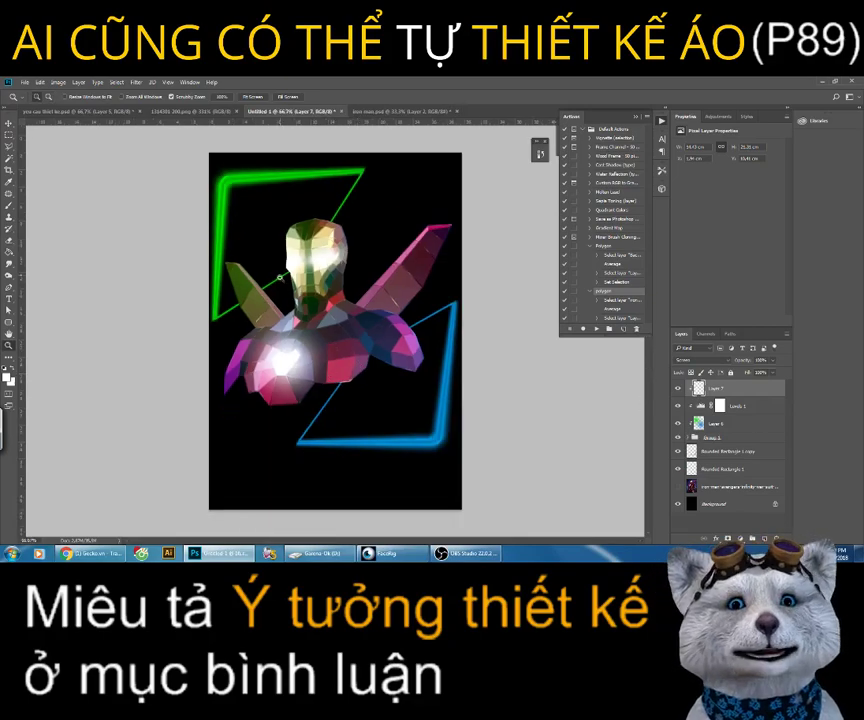
pyautogui.click(285, 270)
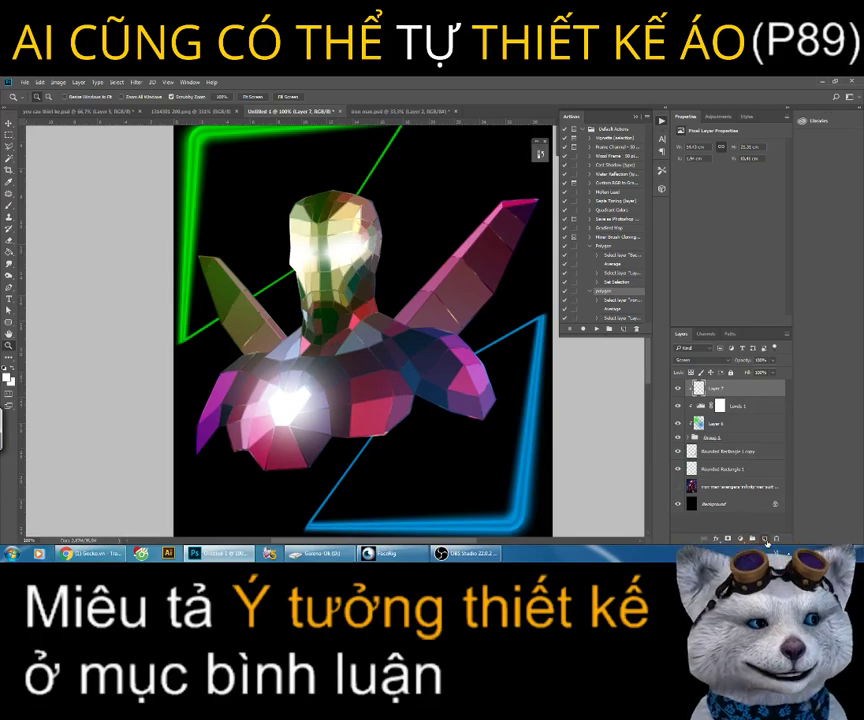
pyautogui.hotkey('ctrl', 'shift', 'alt', 'n')
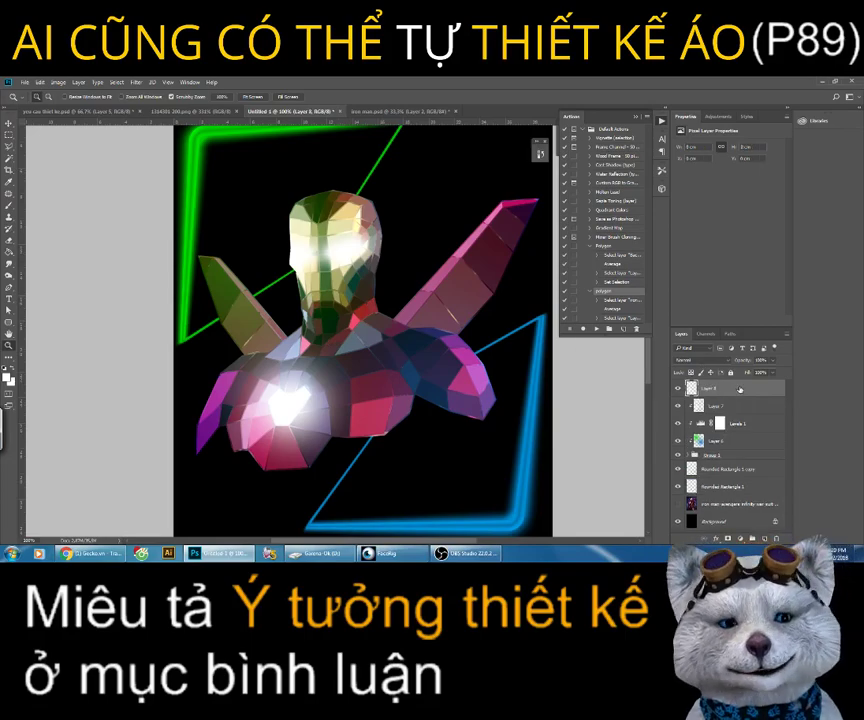
# Step: Clip Layer 8 to the layer below and set its opacity to 55
pyautogui.rightClick(729, 389)
pyautogui.click(652, 296)
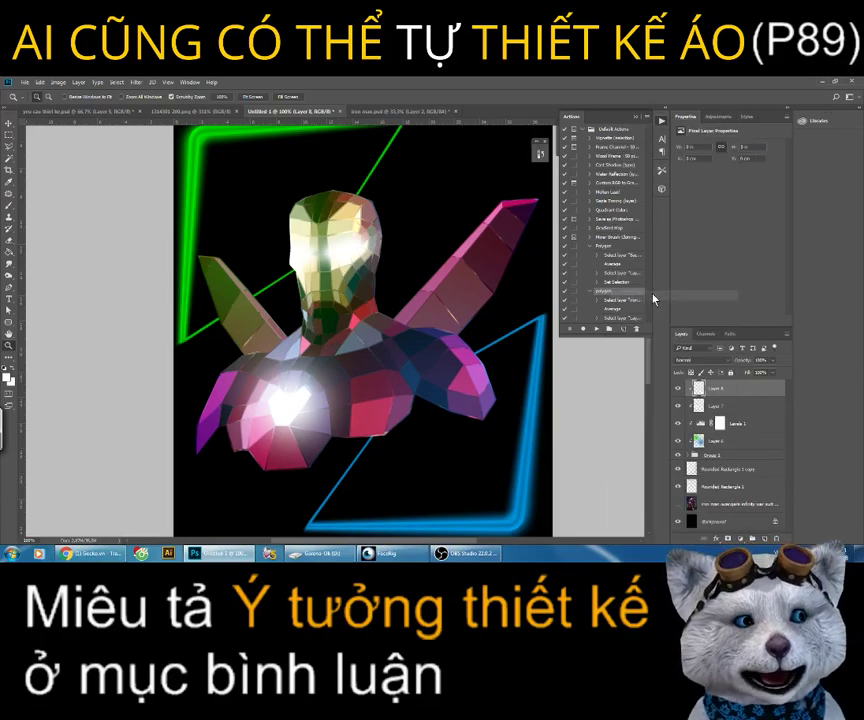
pyautogui.click(770, 364)
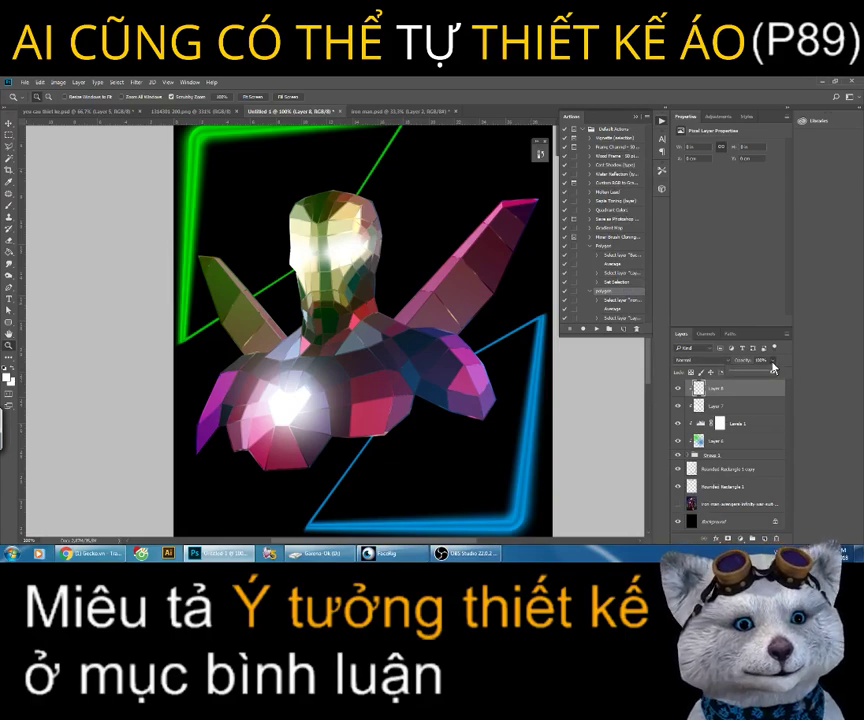
pyautogui.moveTo(770, 375); pyautogui.dragTo(763, 375)
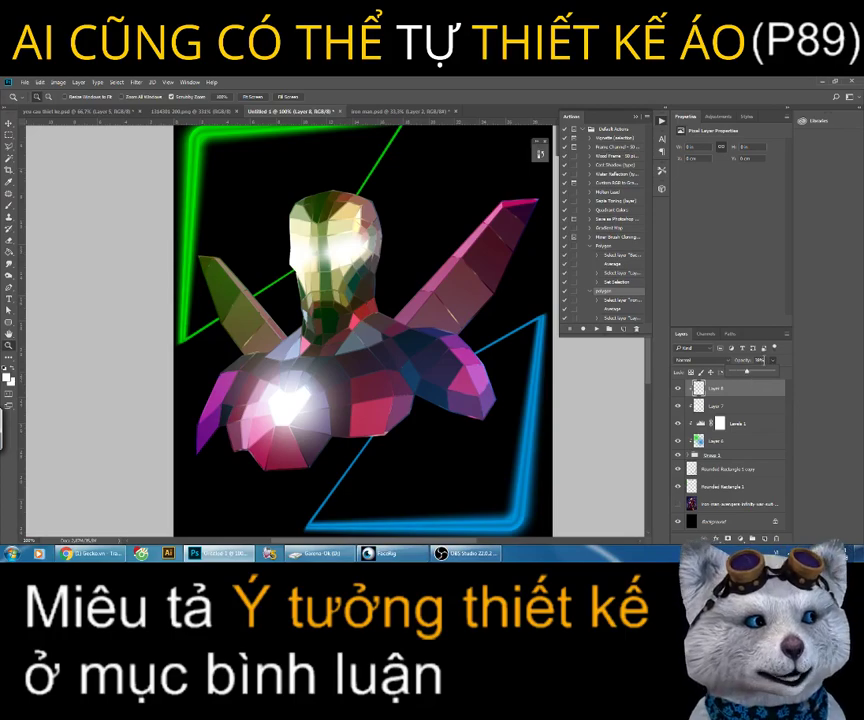
pyautogui.write('55')
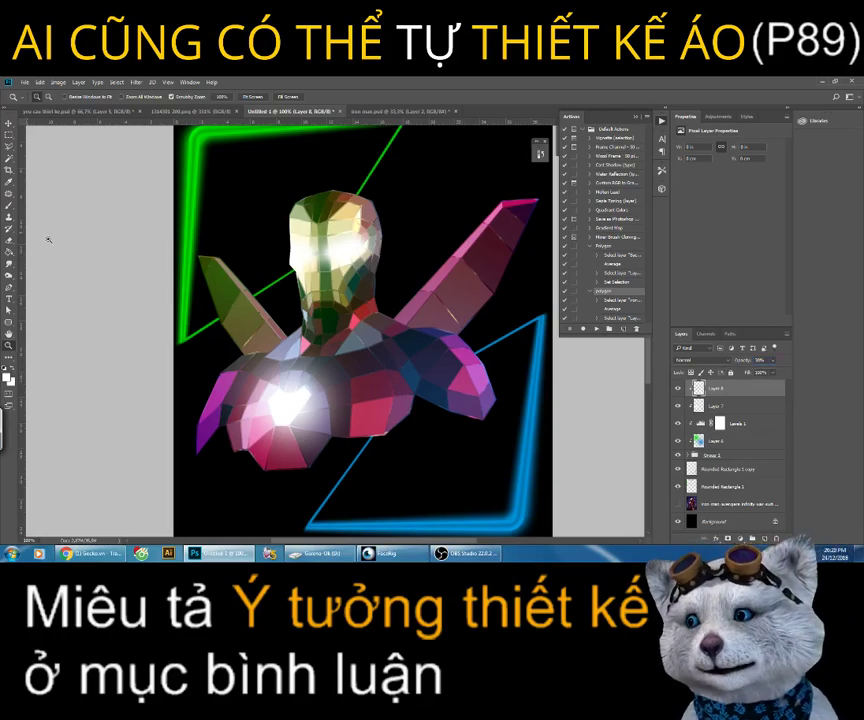
# Step: Paint white highlights with a large brush on the helmet face's right side and the chest glow
pyautogui.rightClick(9, 205)
pyautogui.click(45, 203)
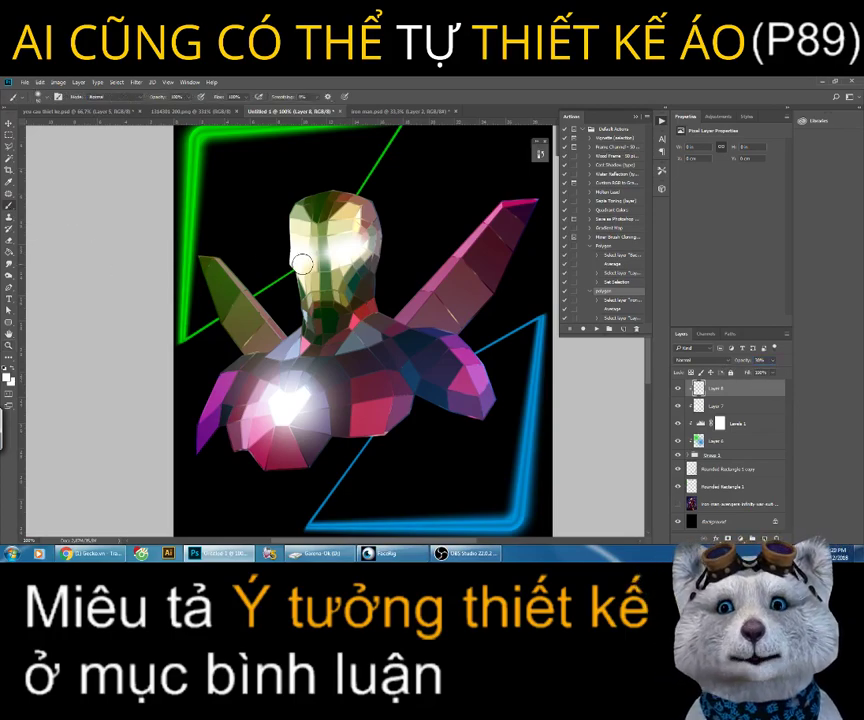
pyautogui.press(']')
pyautogui.press(']')
pyautogui.press(']')
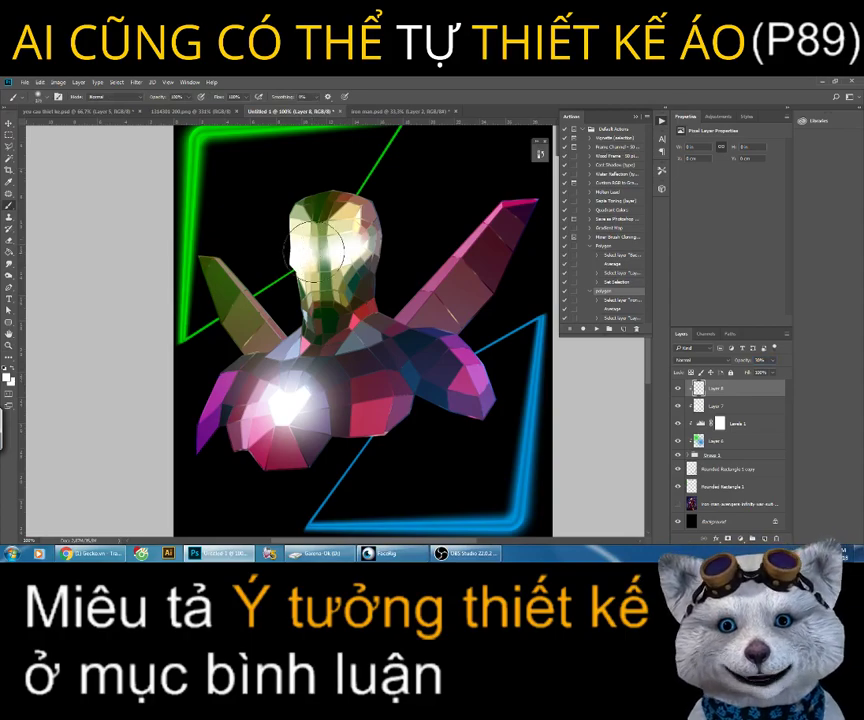
pyautogui.moveTo(384, 195); pyautogui.dragTo(352, 248)
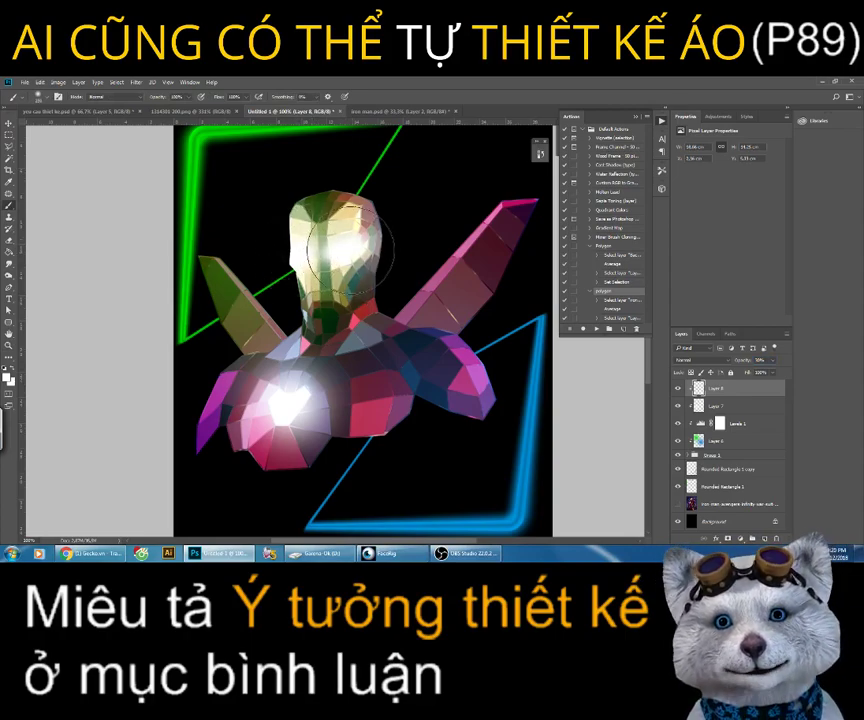
pyautogui.press(']')
pyautogui.press(']')
pyautogui.press(']')
pyautogui.moveTo(227, 470); pyautogui.dragTo(212, 413)
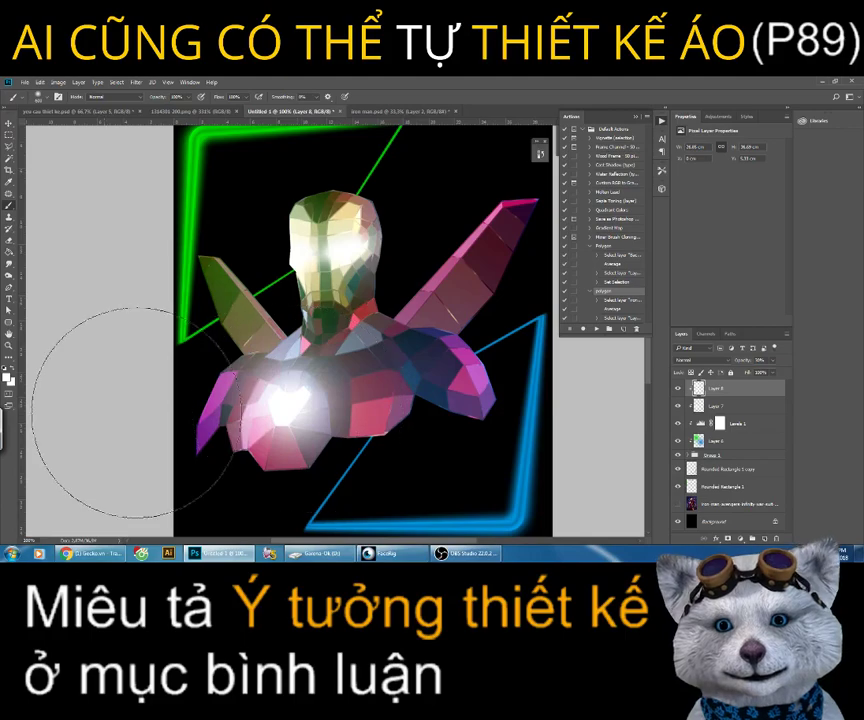
# Step: Fade Layer 8 to about 8% opacity and zoom out to 50%
pyautogui.click(771, 359)
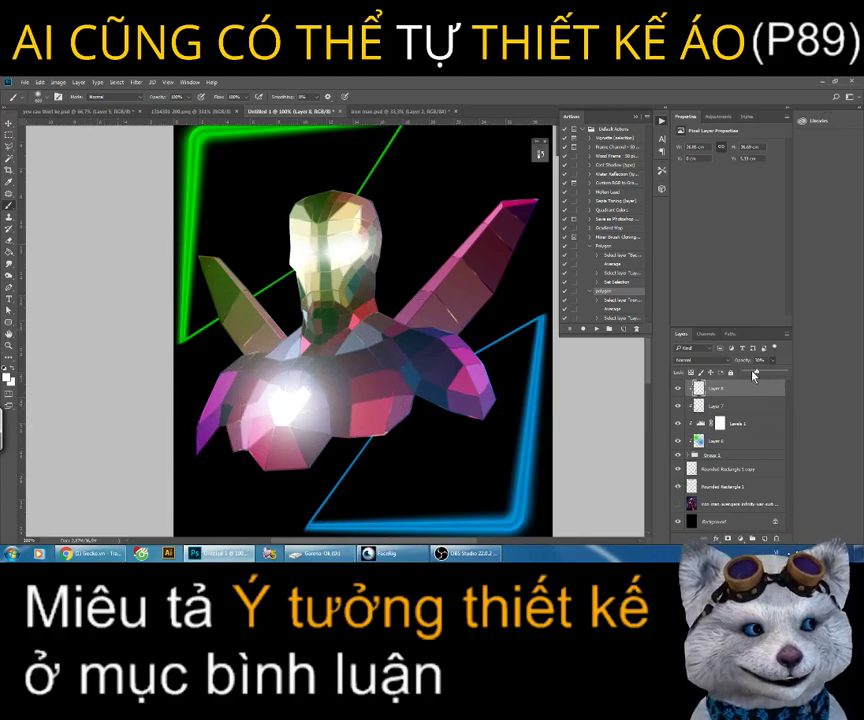
pyautogui.moveTo(752, 376); pyautogui.dragTo(751, 372)
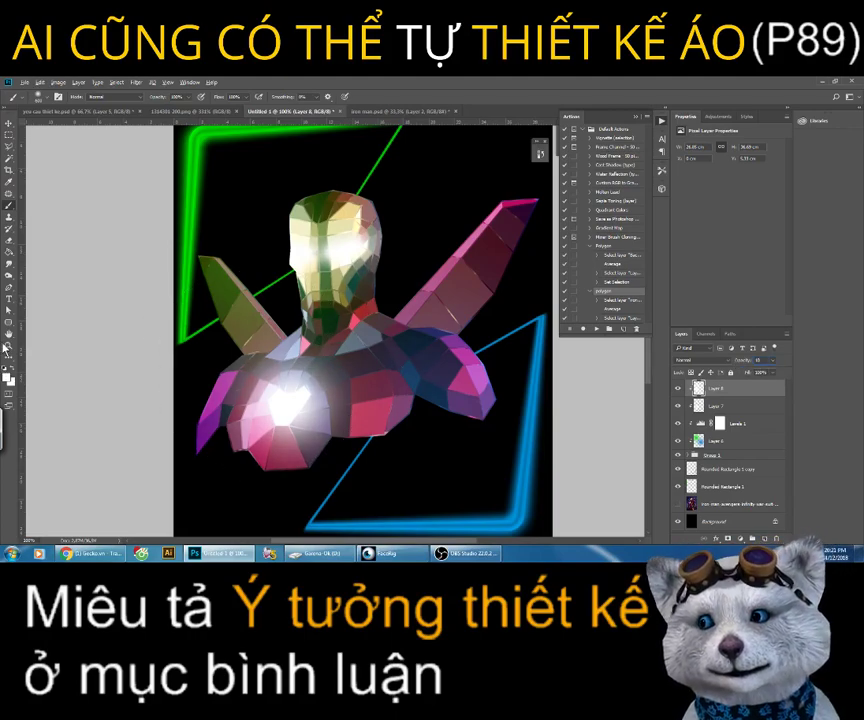
pyautogui.click(8, 346)
pyautogui.keyDown('alt'); pyautogui.click(361, 280); pyautogui.keyUp('alt')
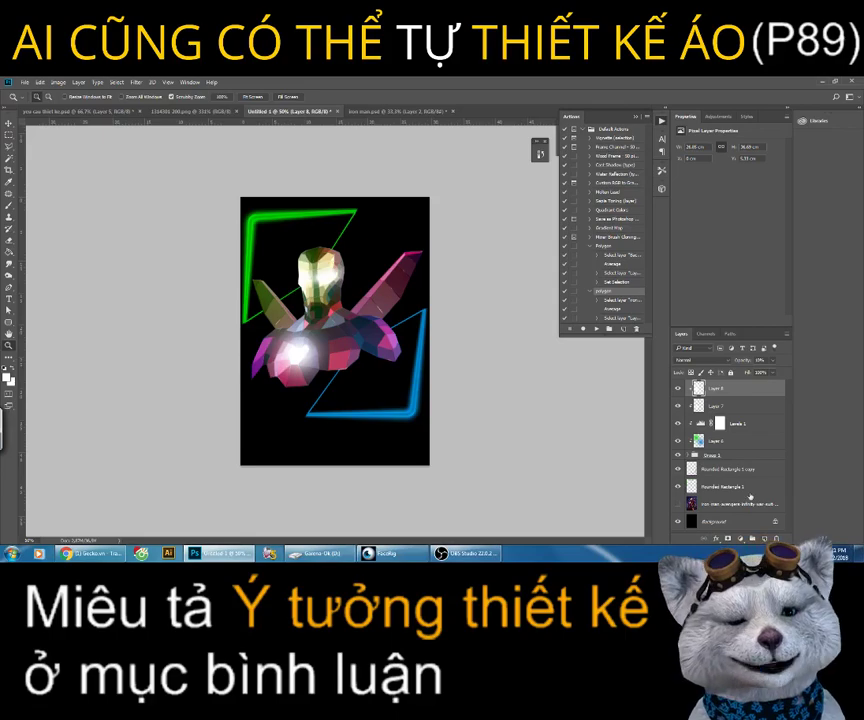
# Step: Hide the black Background layer and trim away transparent pixels
pyautogui.hotkey('ctrl', ',')
pyautogui.click(55, 82)
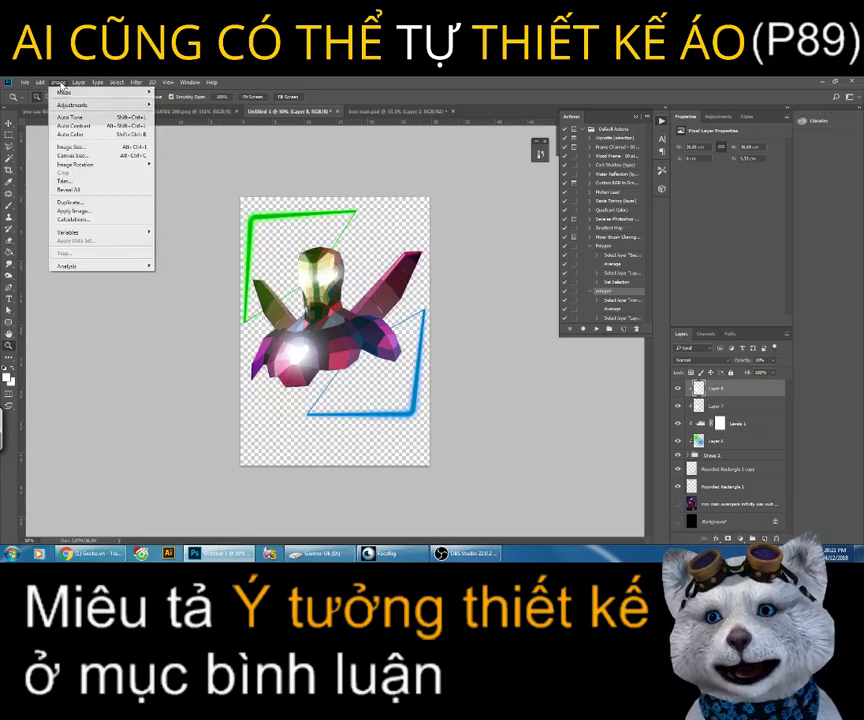
pyautogui.click(64, 187)
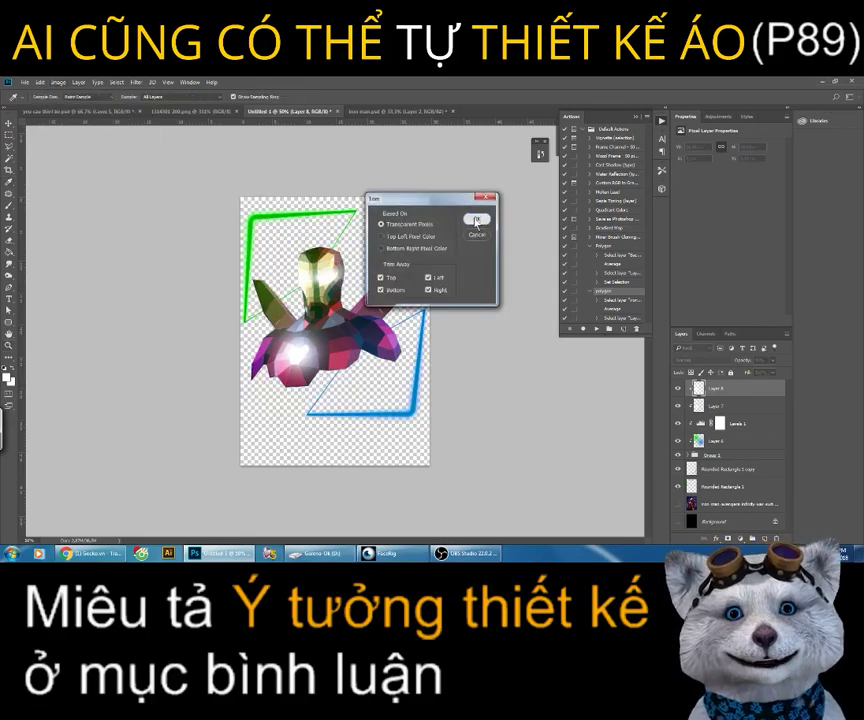
pyautogui.click(476, 219)
pyautogui.press('z')
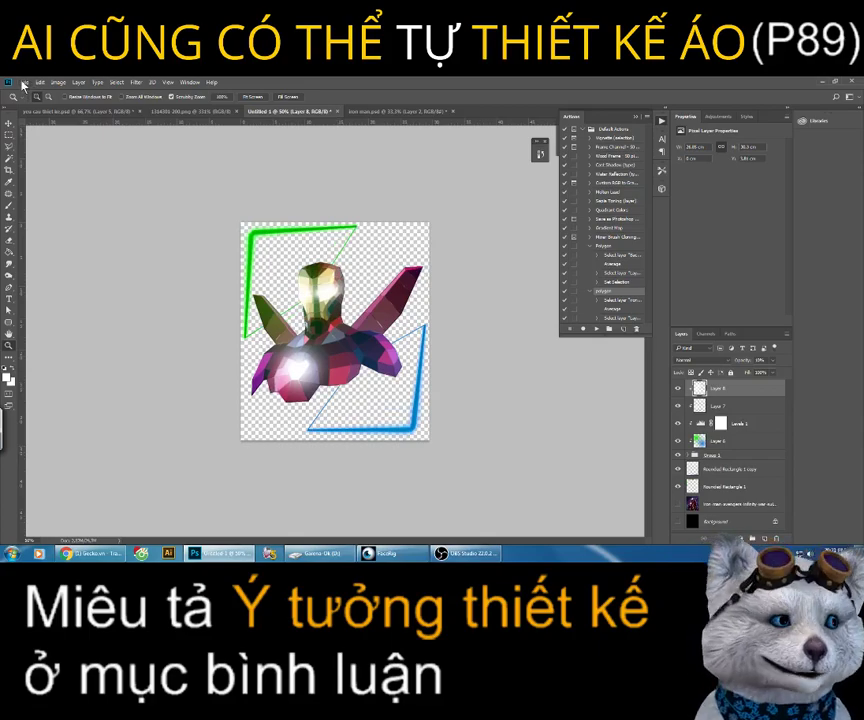
# Step: Save the artwork as a PNG named ironman on drive D:
pyautogui.click(24, 82)
pyautogui.click(64, 172)
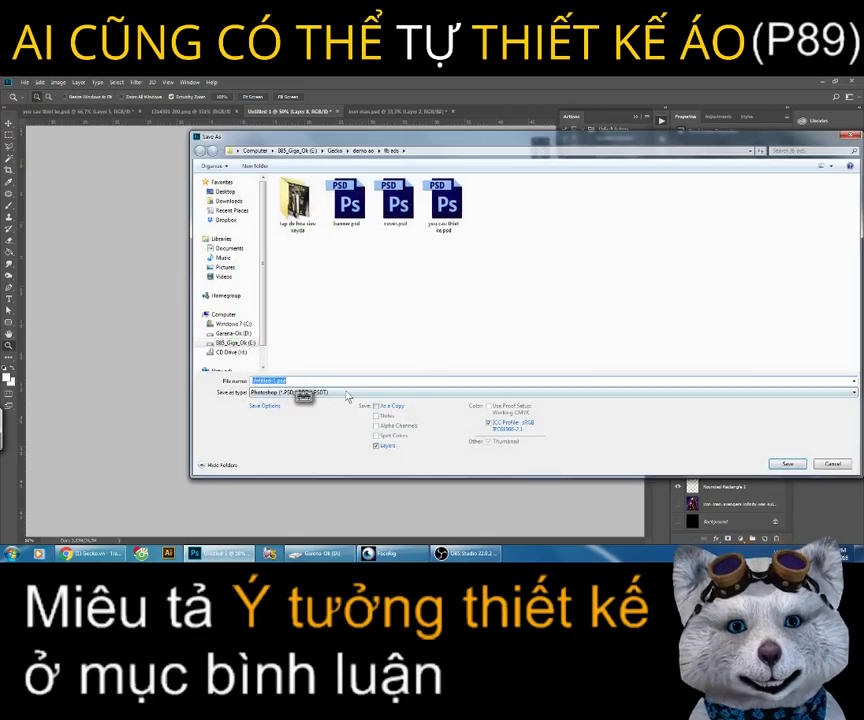
pyautogui.click(347, 393)
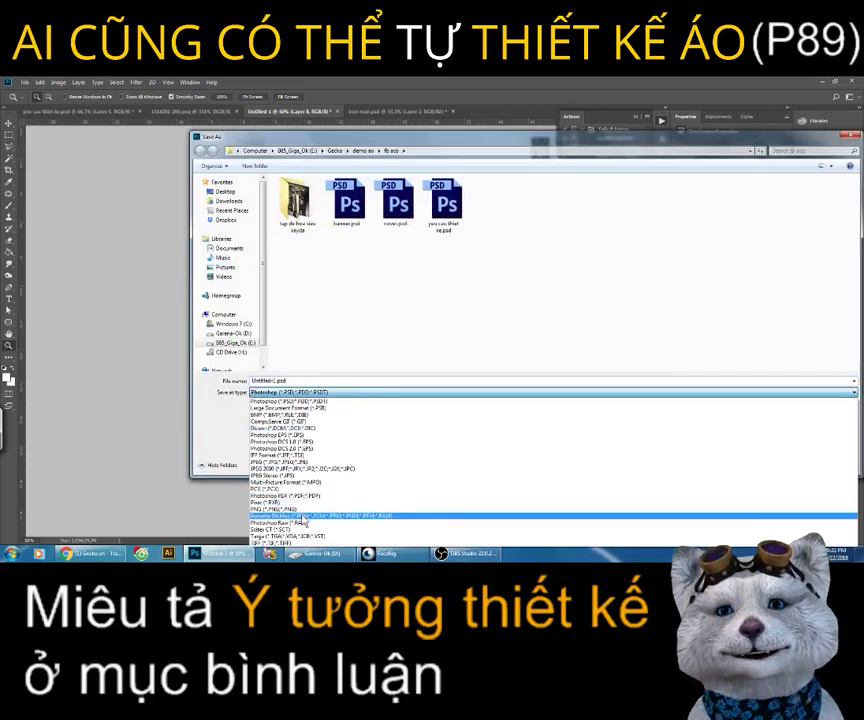
pyautogui.click(300, 516)
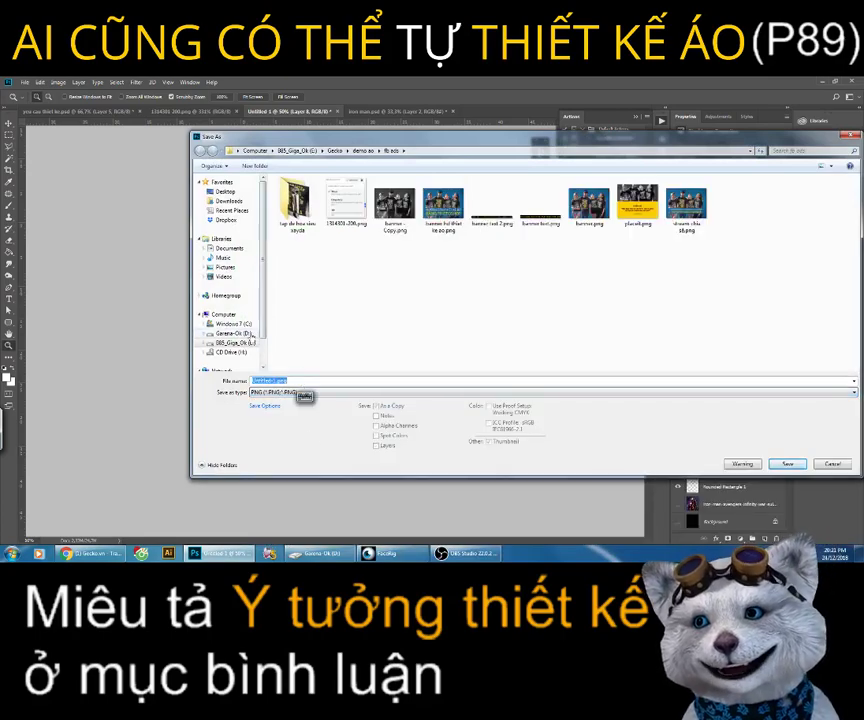
pyautogui.click(233, 333)
pyautogui.write('Ironman')
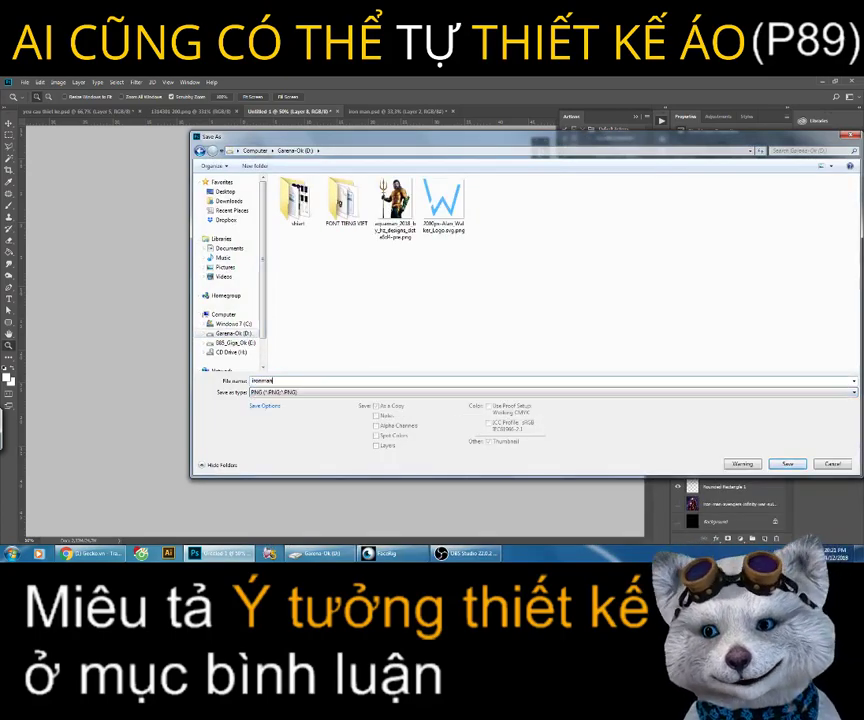
pyautogui.press('Return')
pyautogui.press('Return')
# Step: Go to gecko.vn in the browser and open the T-shirt design app
pyautogui.click(95, 553)
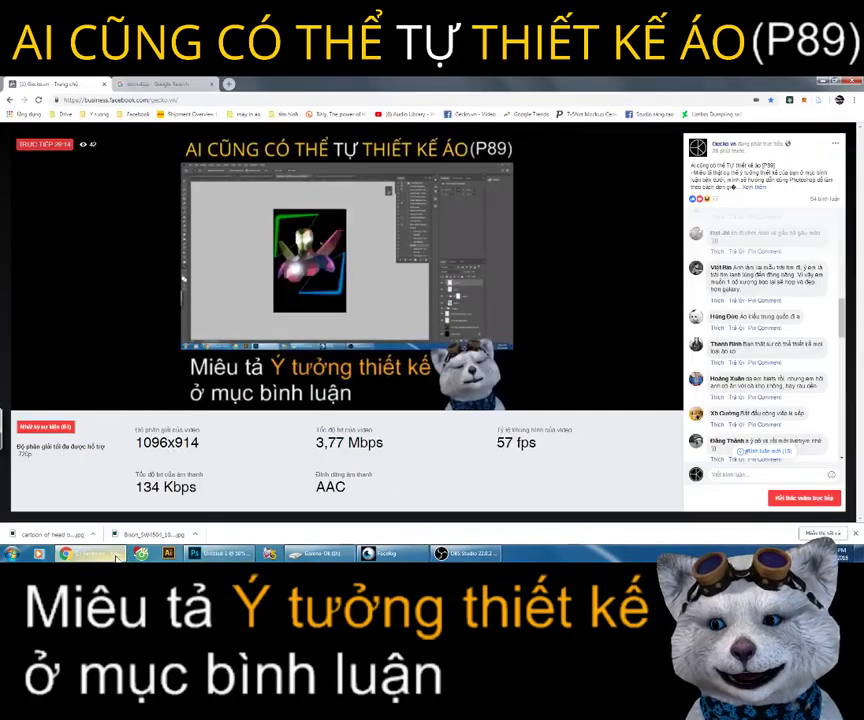
pyautogui.click(148, 85)
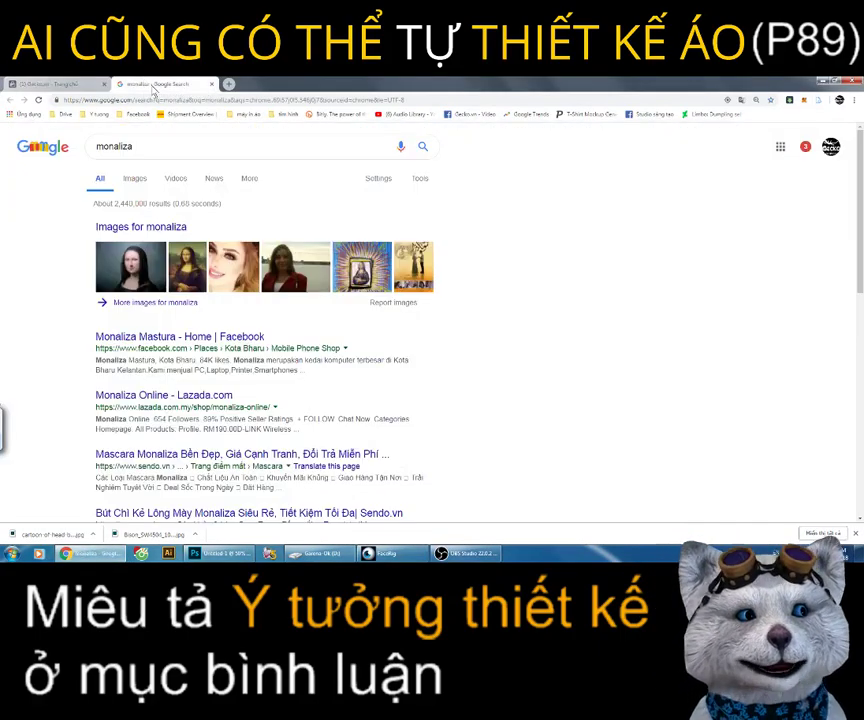
pyautogui.click(155, 99)
pyautogui.write('gecko.vn')
pyautogui.press('Return')
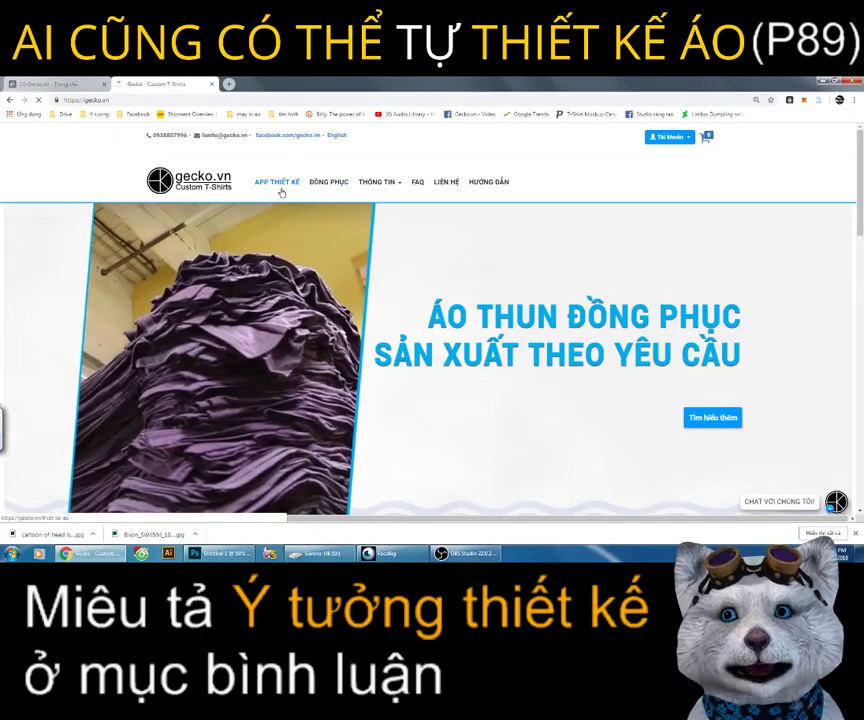
pyautogui.click(281, 191)
pyautogui.moveTo(327, 235); pyautogui.dragTo(578, 237)
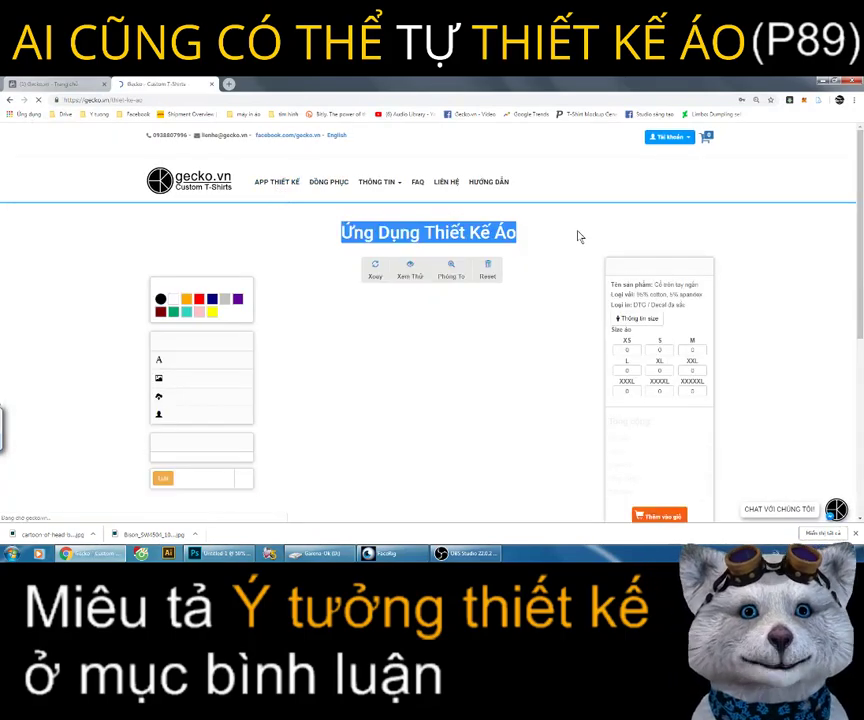
# Step: Upload ironman.png to the designer
pyautogui.click(215, 397)
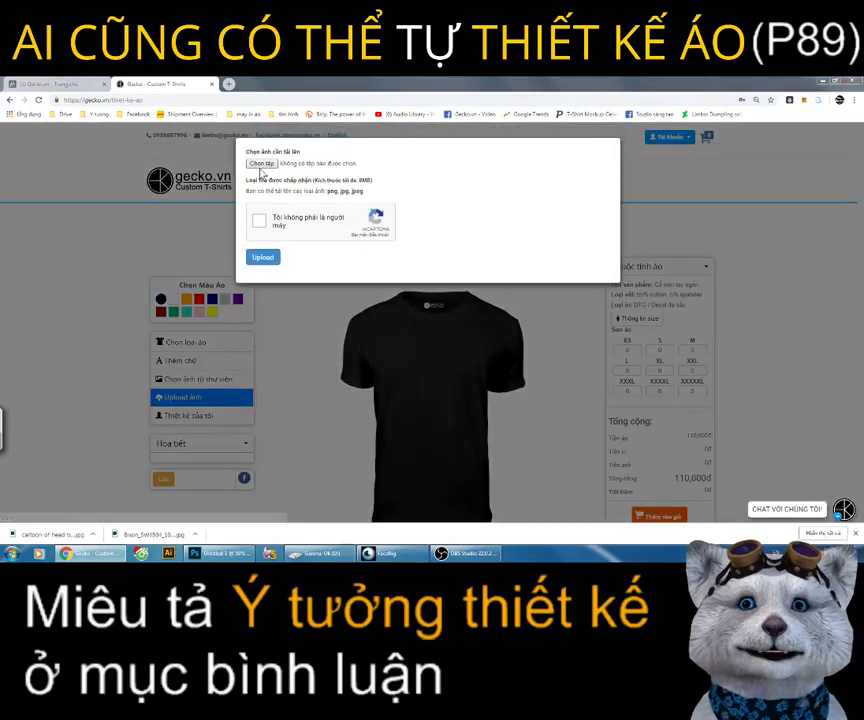
pyautogui.click(261, 166)
pyautogui.doubleClick(330, 212)
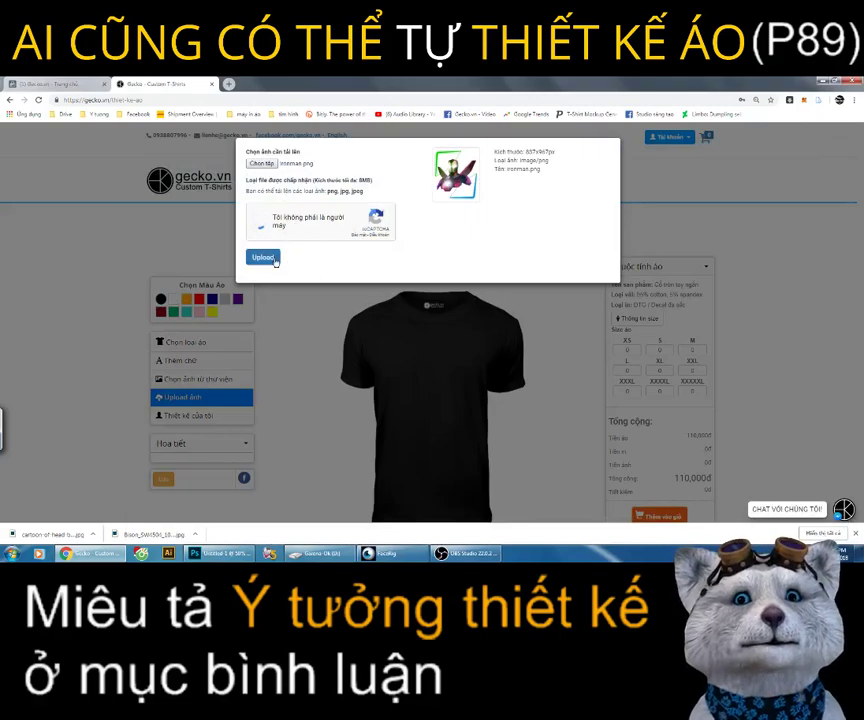
pyautogui.click(275, 260)
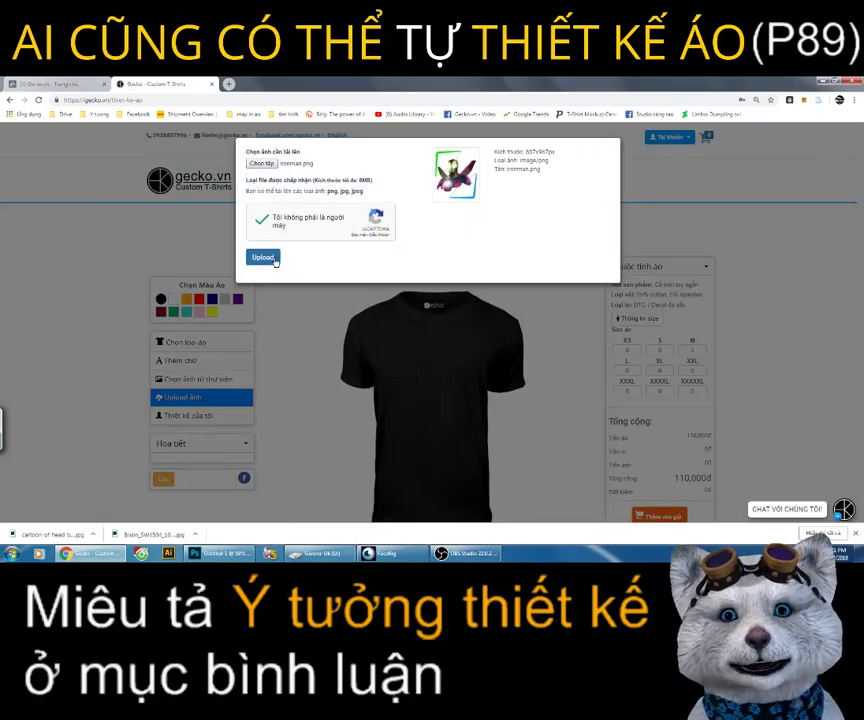
# Step: Place the ironman image on the shirt, nudge it into position, and save the design after logging in
pyautogui.click(263, 258)
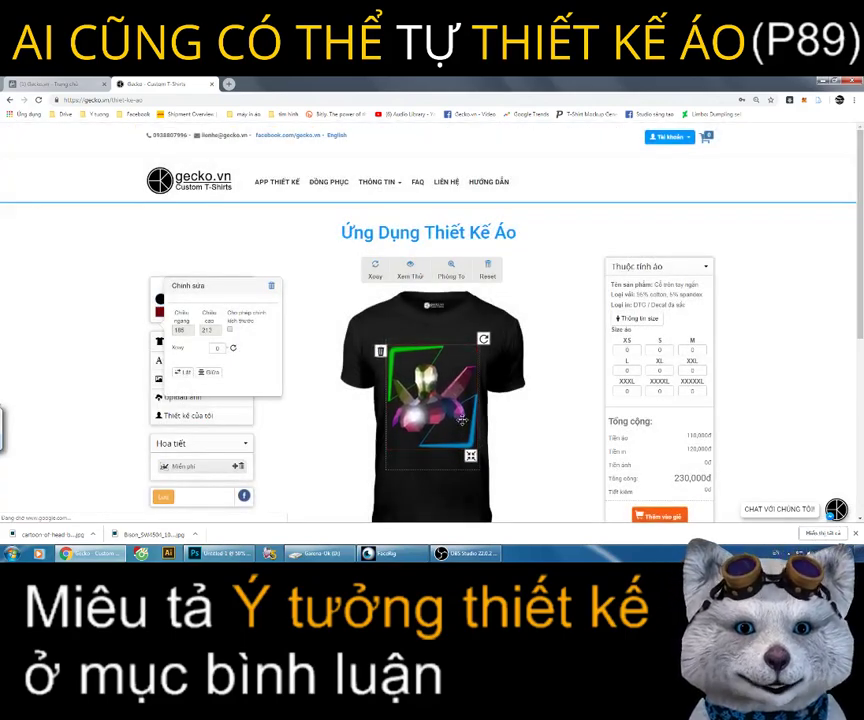
pyautogui.moveTo(461, 423); pyautogui.dragTo(469, 451)
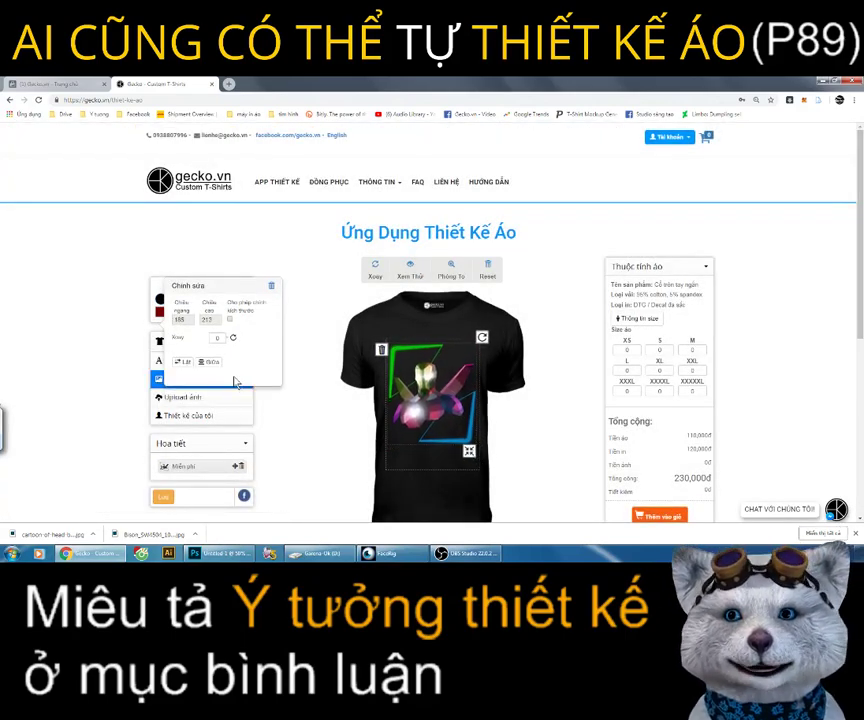
pyautogui.click(304, 311)
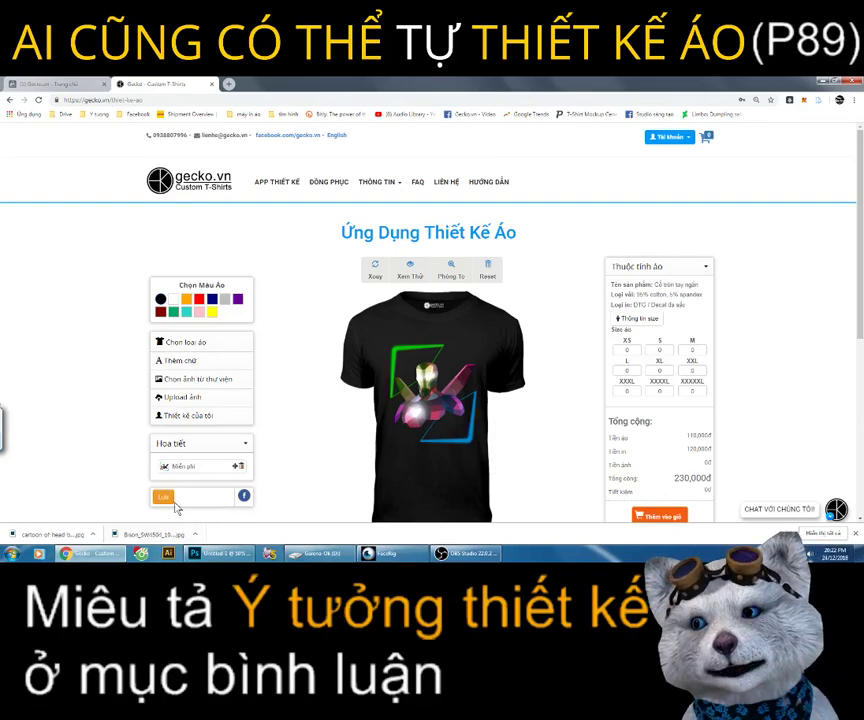
pyautogui.click(165, 497)
pyautogui.click(270, 285)
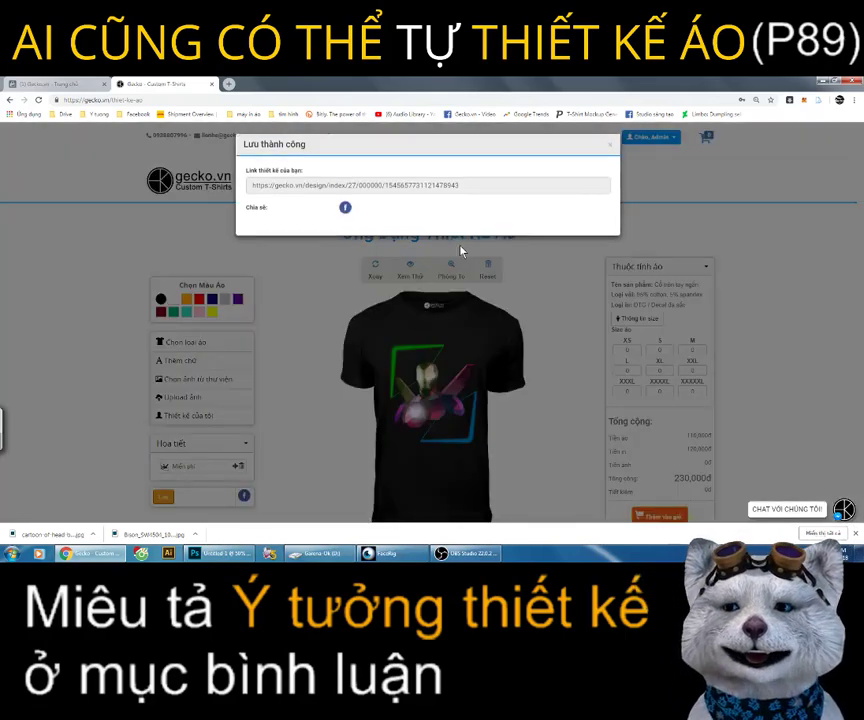
# Step: Select the saved design's link, then finish the live-stream comment with 'design' and post it
pyautogui.tripleClick(411, 183)
pyautogui.click(80, 84)
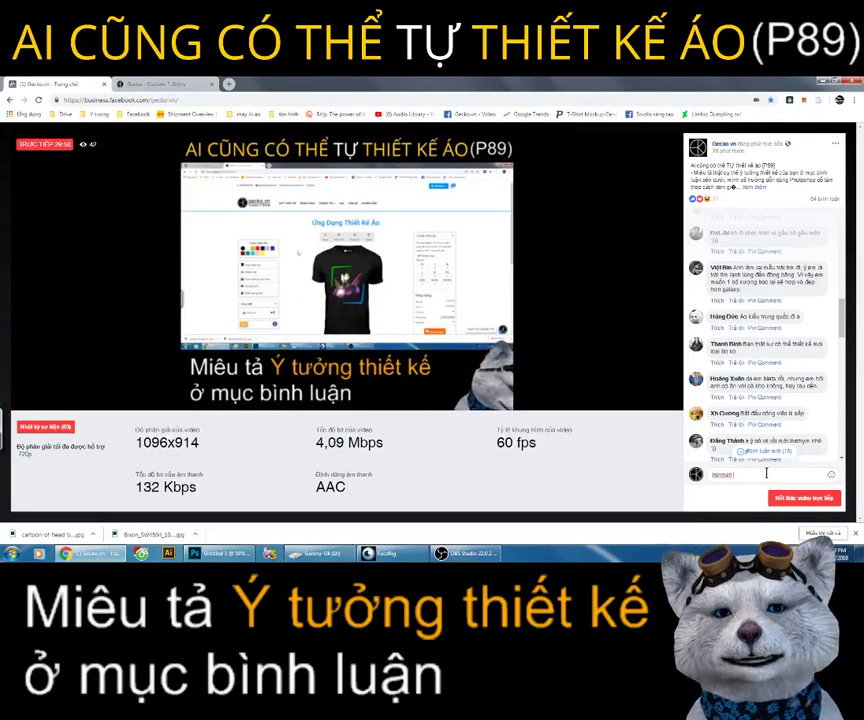
pyautogui.write('design')
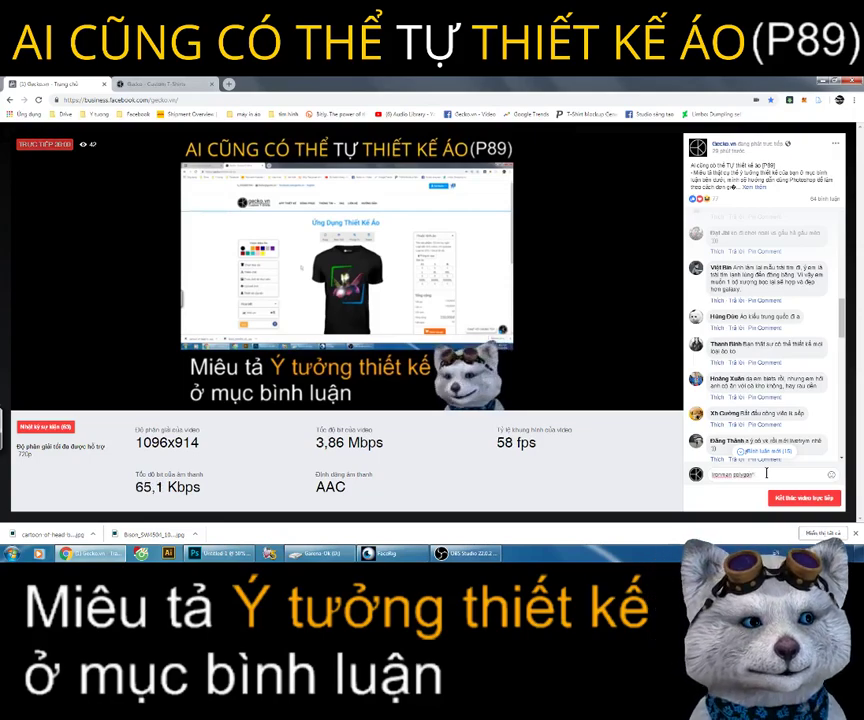
pyautogui.press('Return')
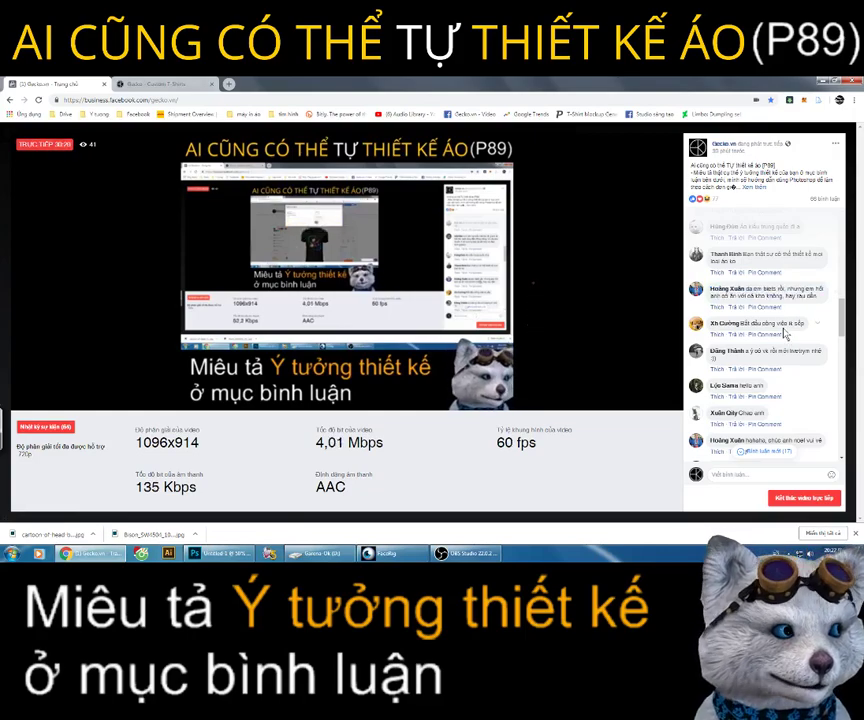
pyautogui.scroll(-1, 780, 330)
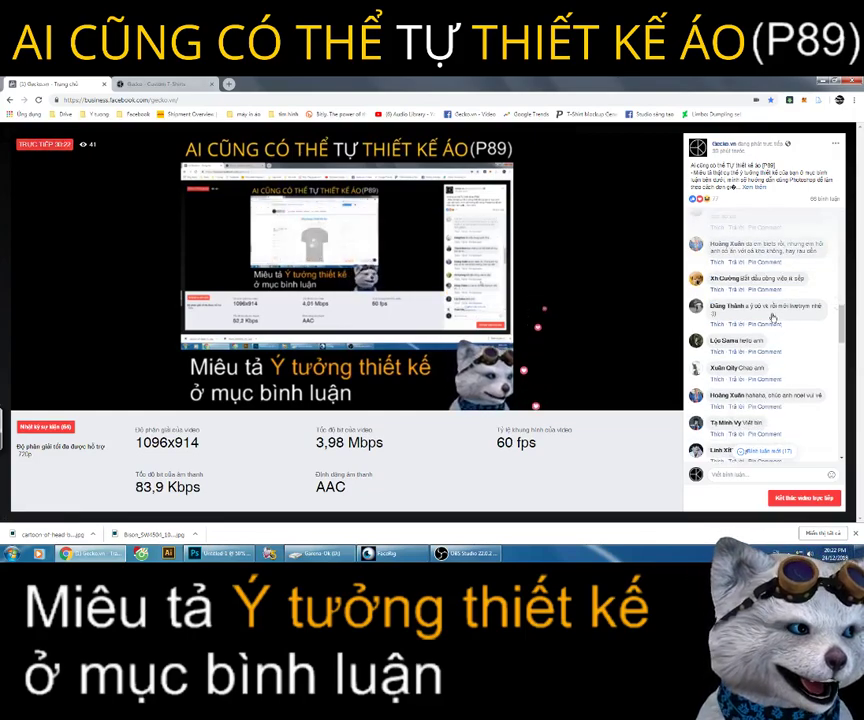
pyautogui.tripleClick(760, 279)
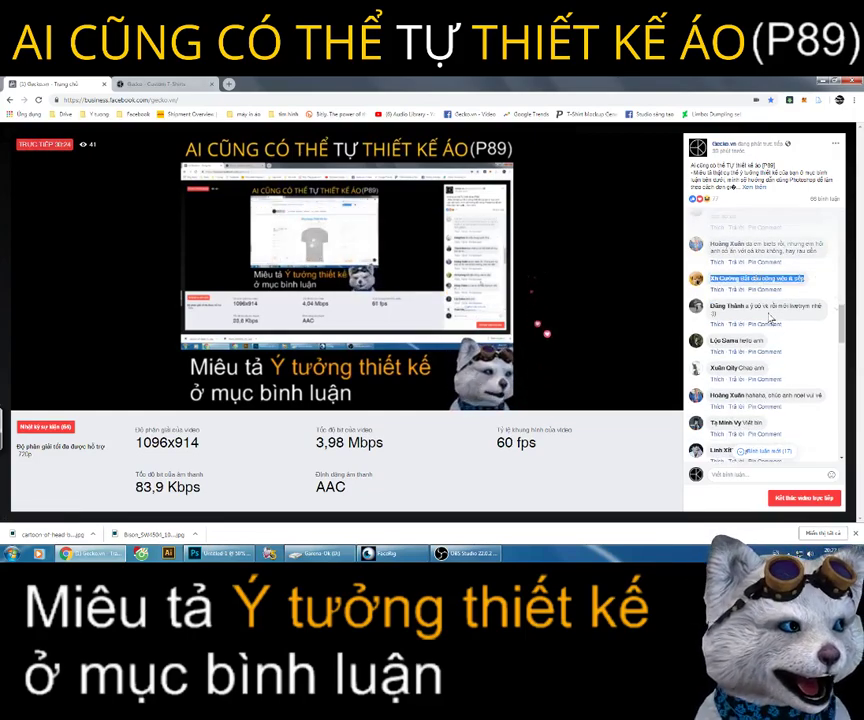
pyautogui.scroll(-1, 770, 318)
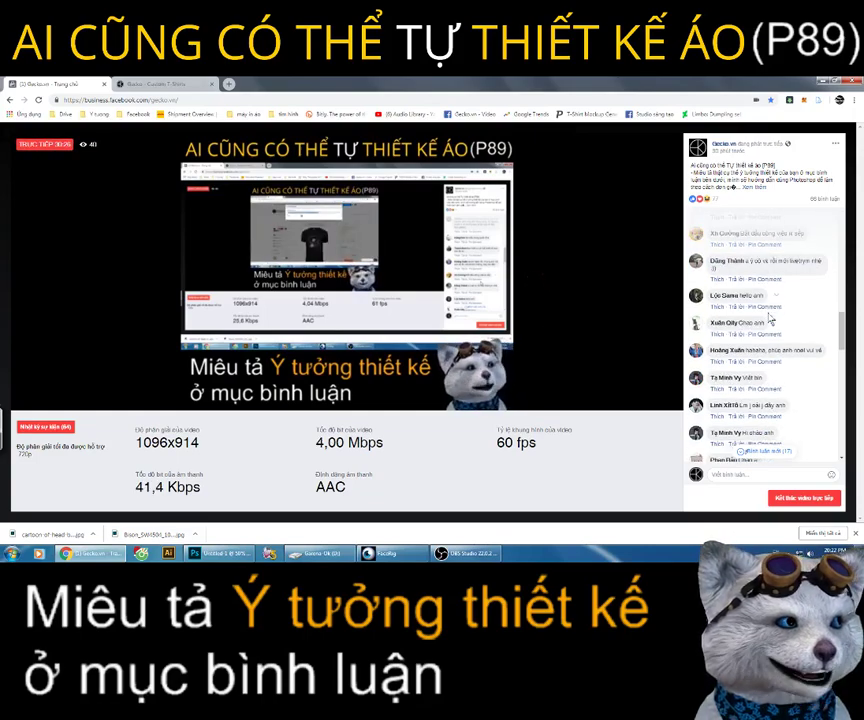
pyautogui.scroll(-1, 768, 318)
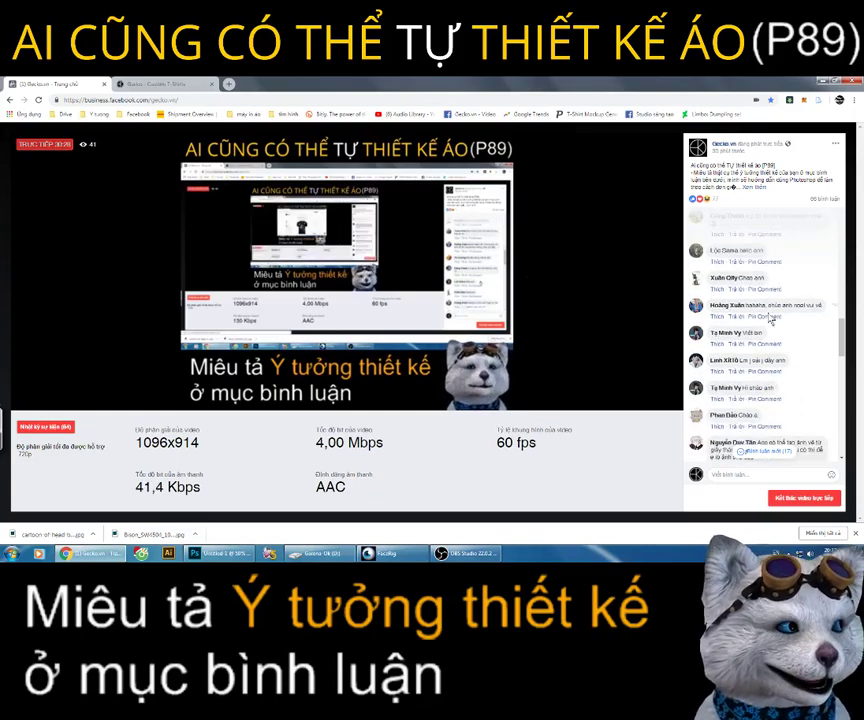
pyautogui.scroll(1, 770, 318)
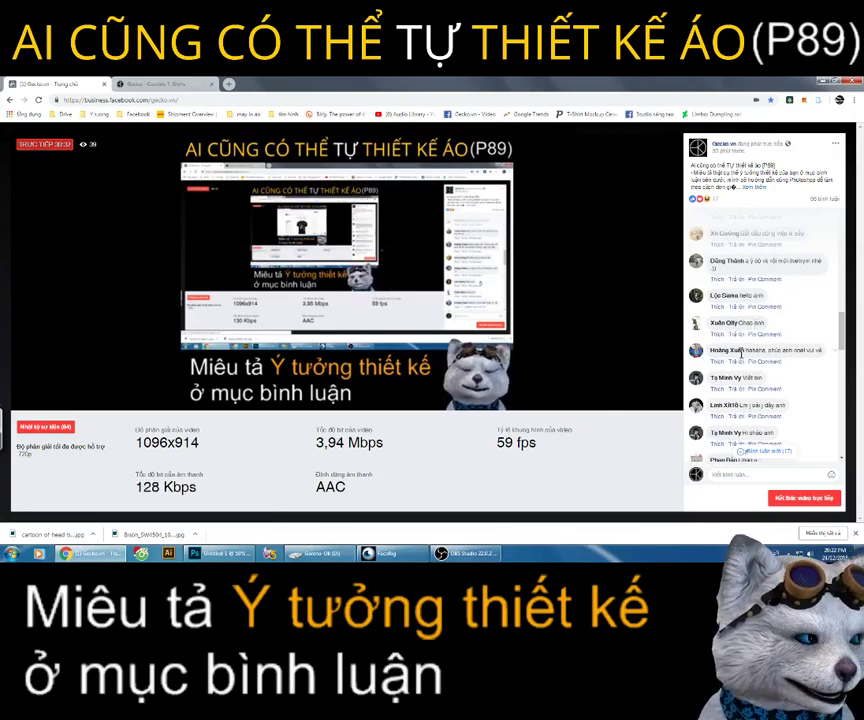
pyautogui.scroll(-2, 766, 367)
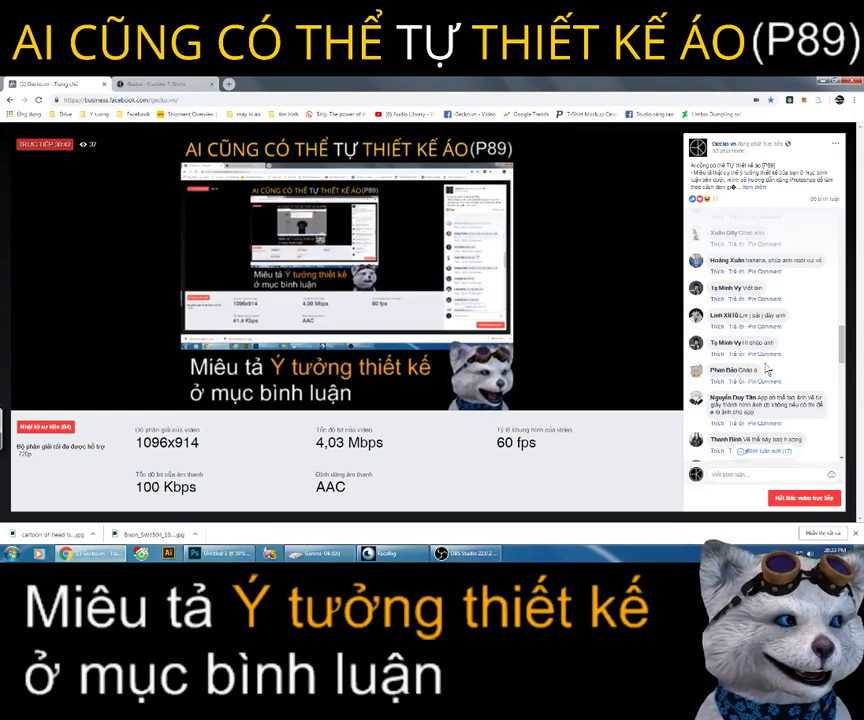
pyautogui.scroll(-1, 766, 370)
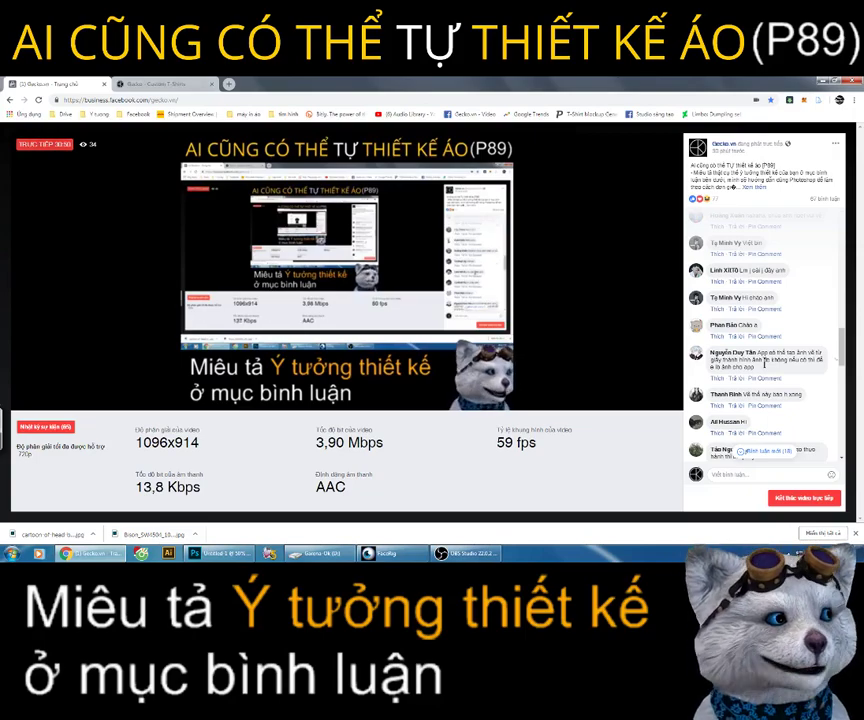
pyautogui.scroll(-1, 764, 365)
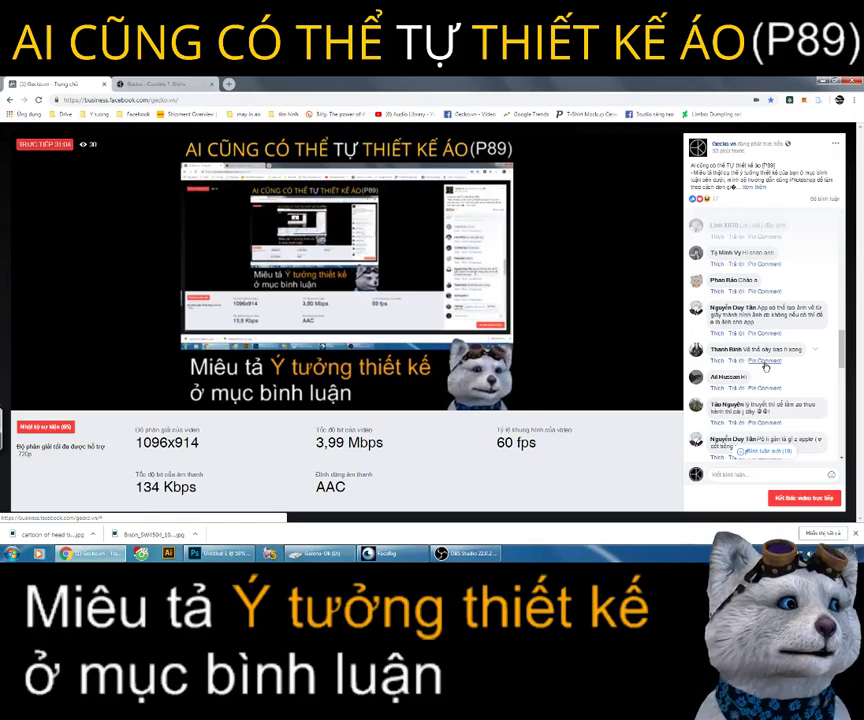
pyautogui.scroll(-1, 765, 367)
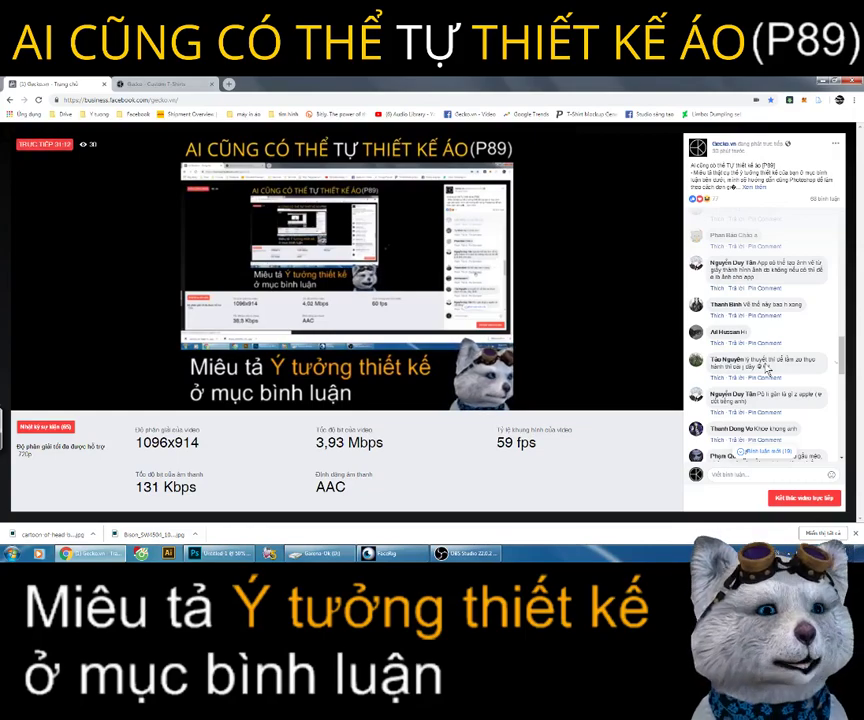
pyautogui.scroll(-1, 768, 370)
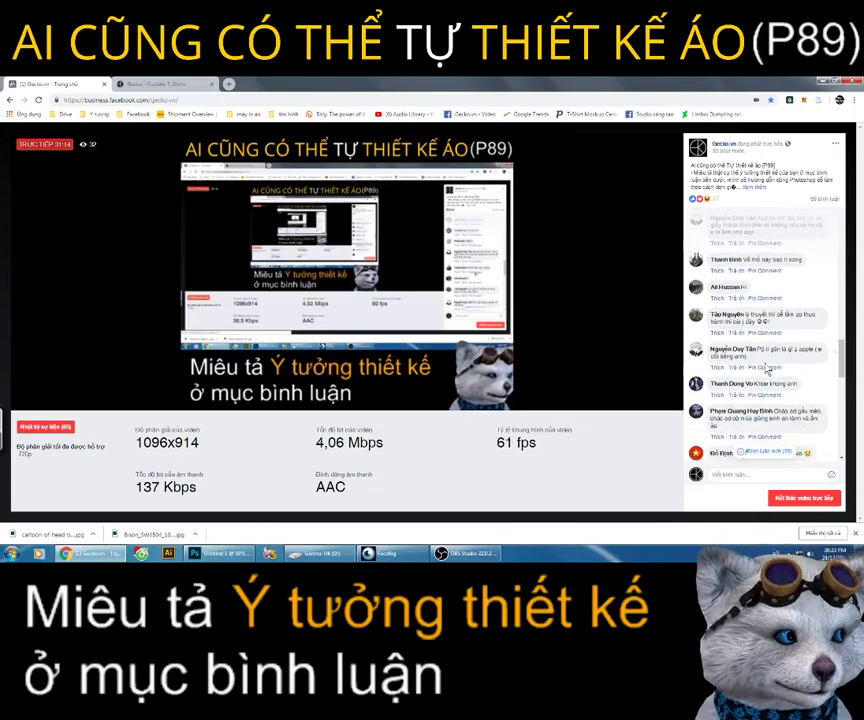
pyautogui.scroll(-1, 762, 345)
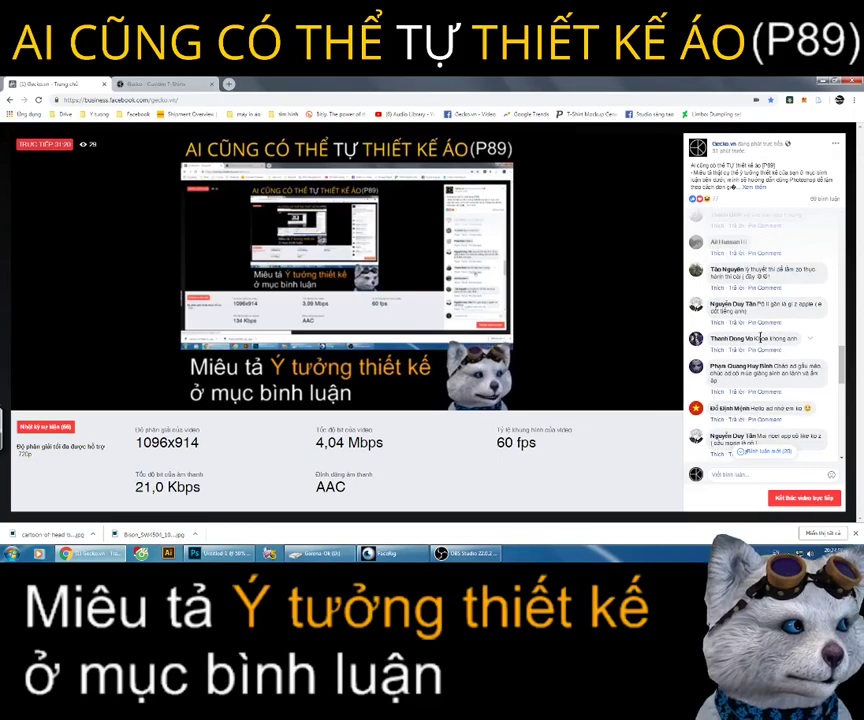
pyautogui.scroll(-1, 760, 338)
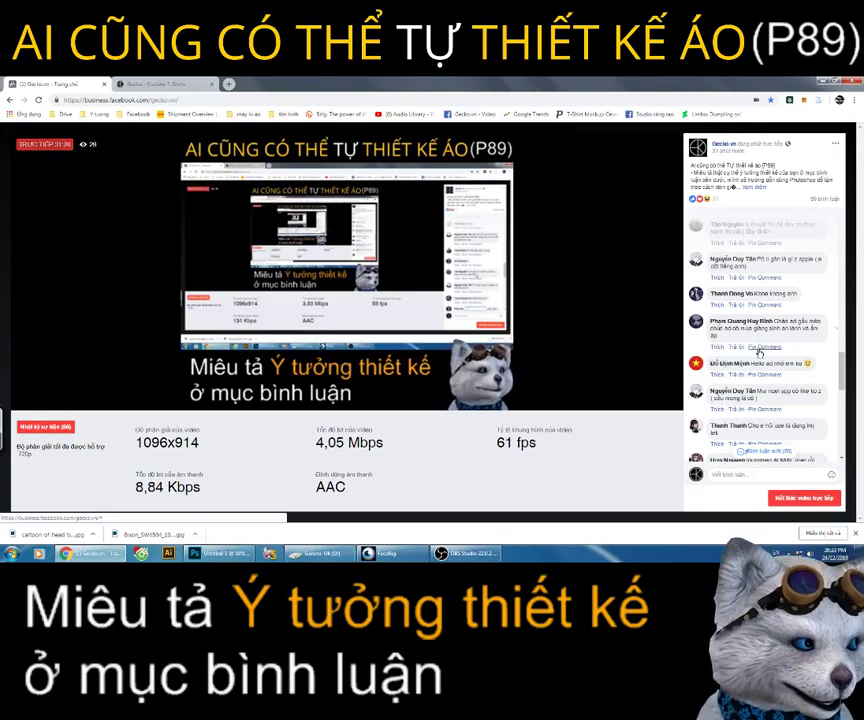
pyautogui.scroll(-1, 759, 354)
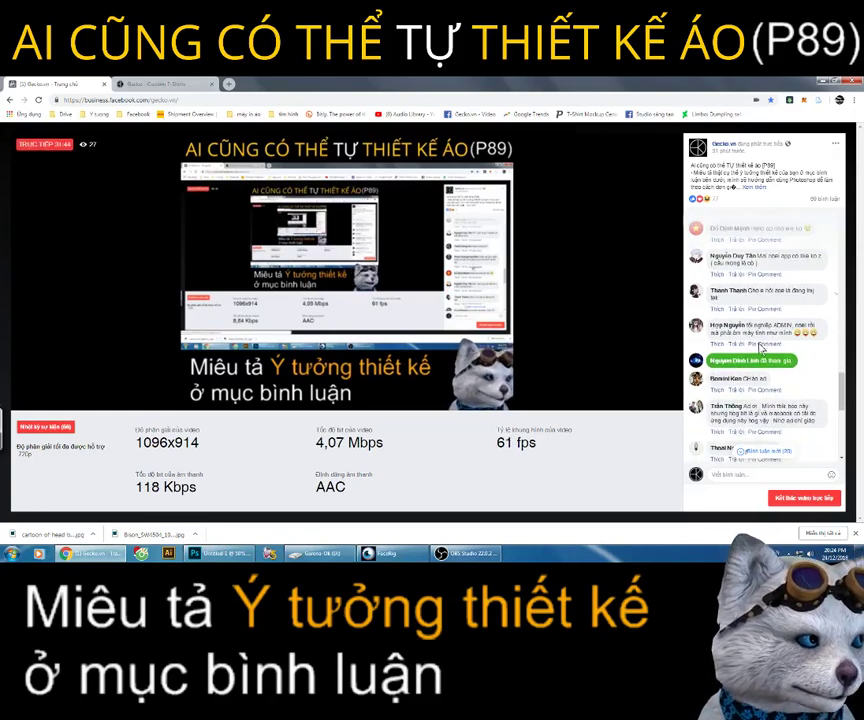
pyautogui.scroll(1, 760, 345)
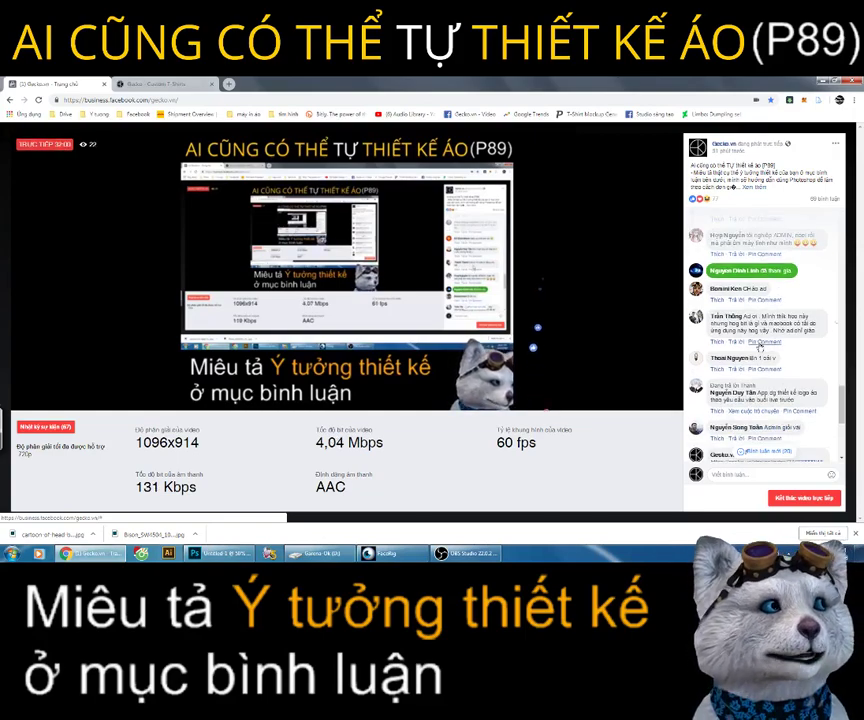
pyautogui.scroll(1, 760, 345)
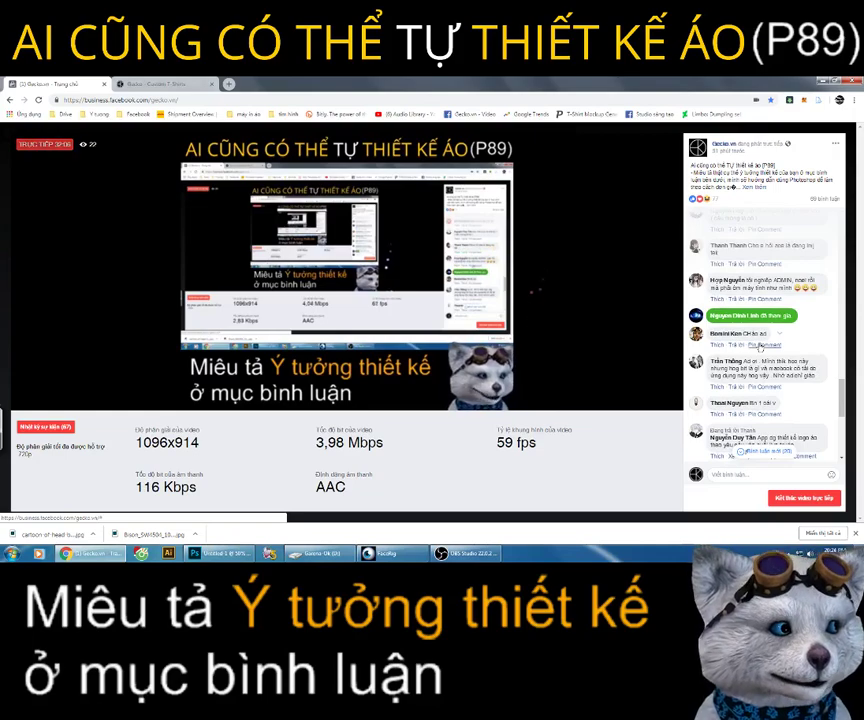
pyautogui.scroll(-1, 758, 358)
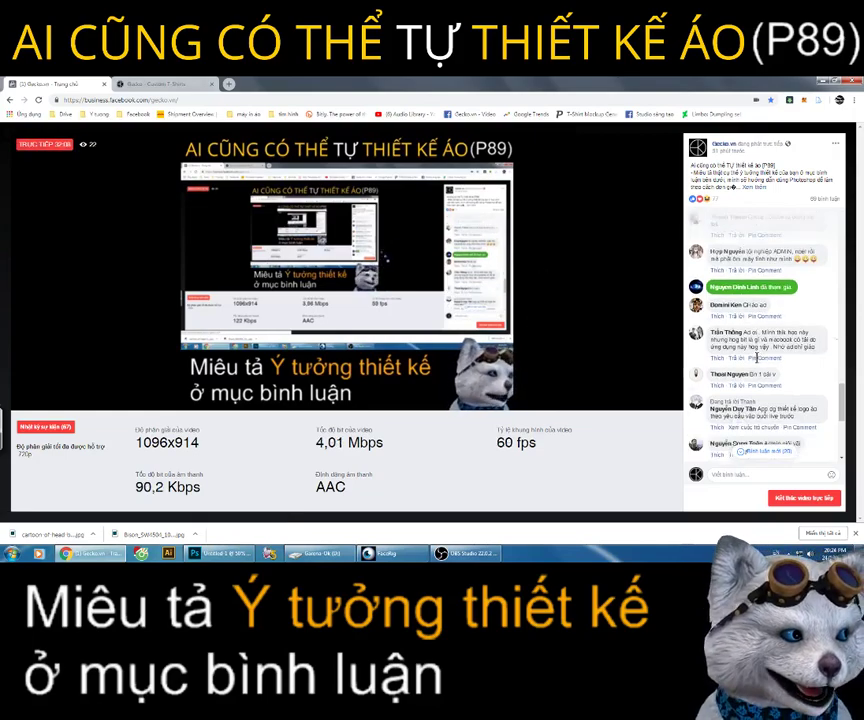
pyautogui.scroll(-1, 757, 358)
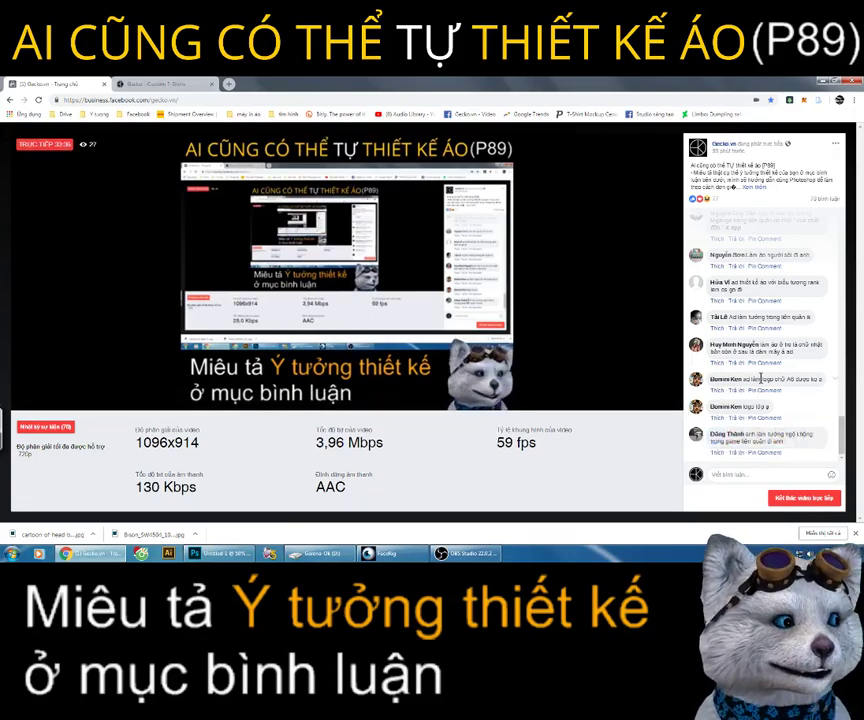
# Step: Close the untitled Photoshop document without saving changes
pyautogui.click(220, 553)
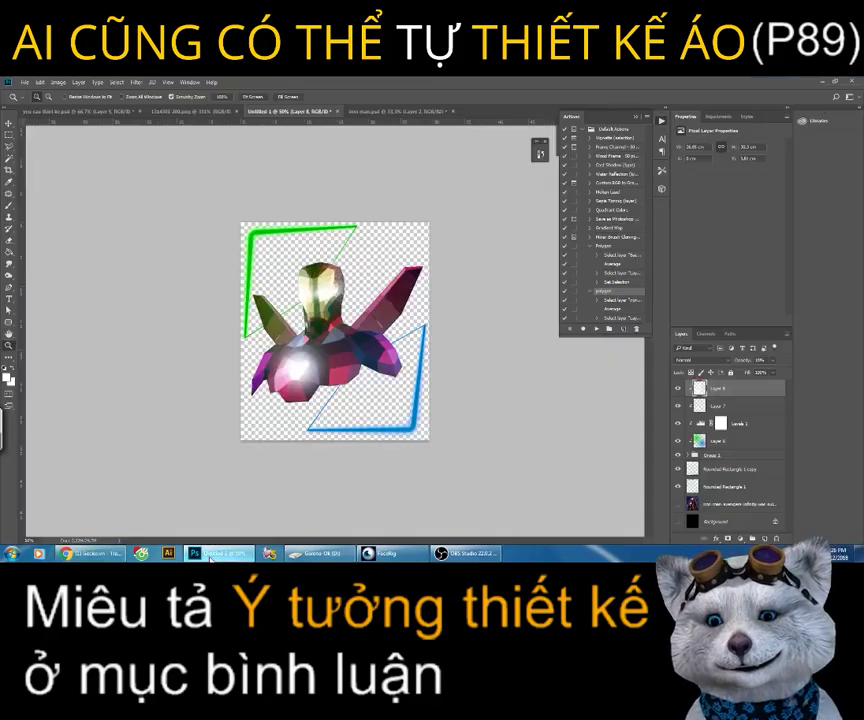
pyautogui.click(338, 112)
pyautogui.click(451, 252)
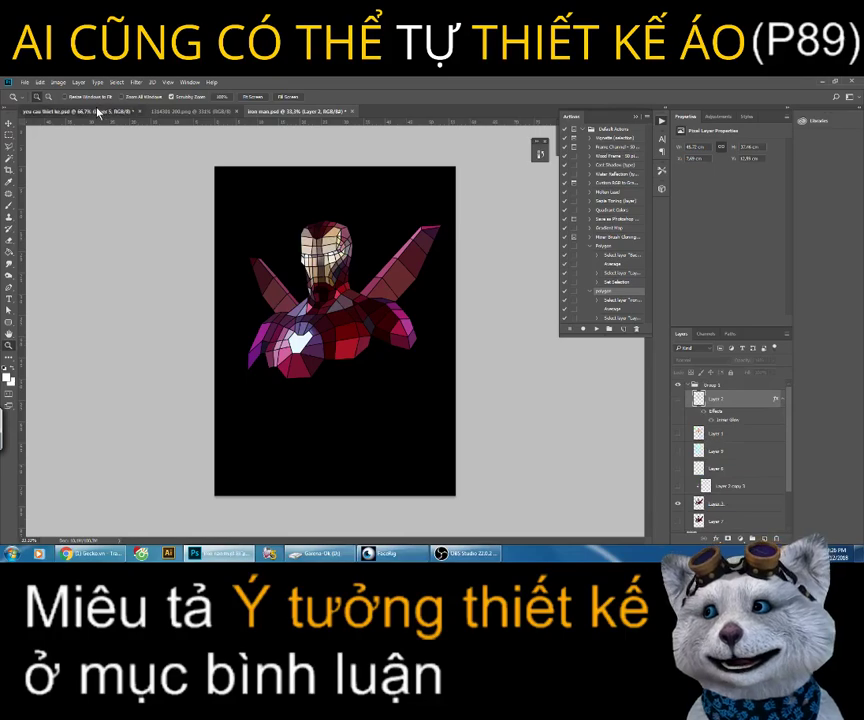
# Step: In the shirt request designs document, hide the ironman design and show the Logo Bison sketch
pyautogui.click(98, 112)
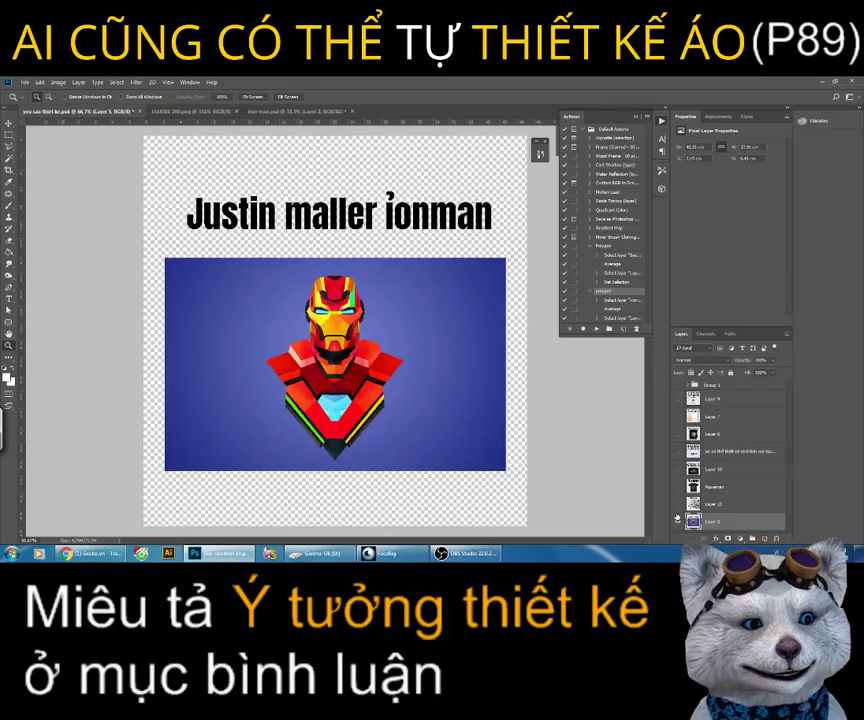
pyautogui.click(677, 518)
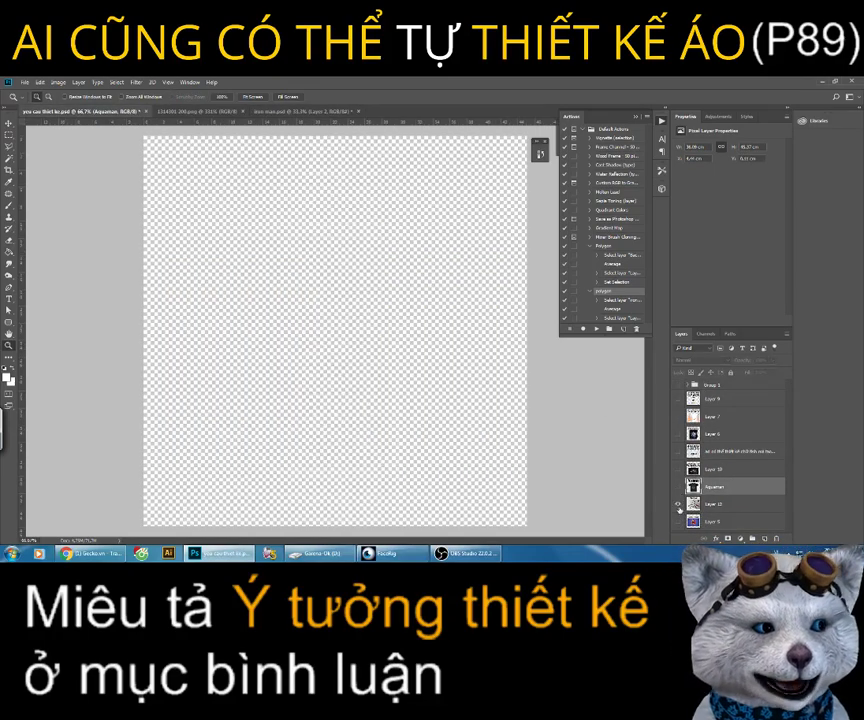
pyautogui.click(678, 504)
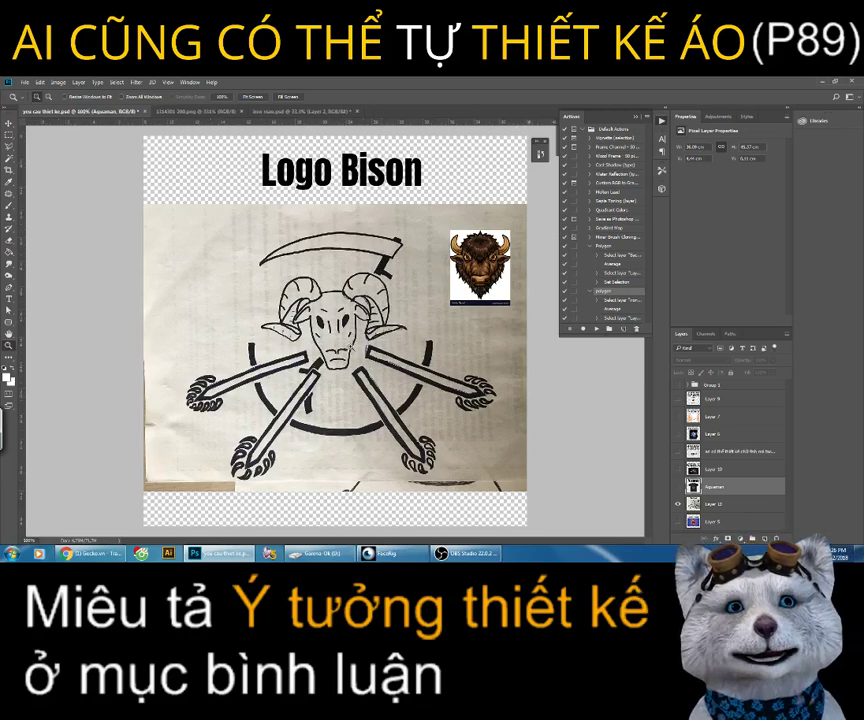
pyautogui.hotkey('ctrl', '+')
pyautogui.hotkey('ctrl', '-')
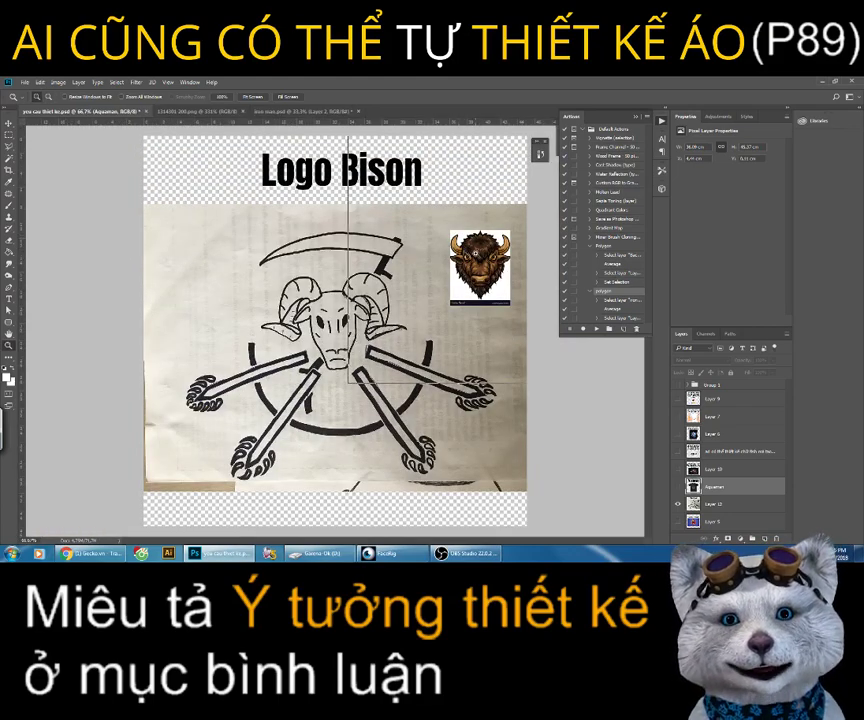
pyautogui.click(480, 248)
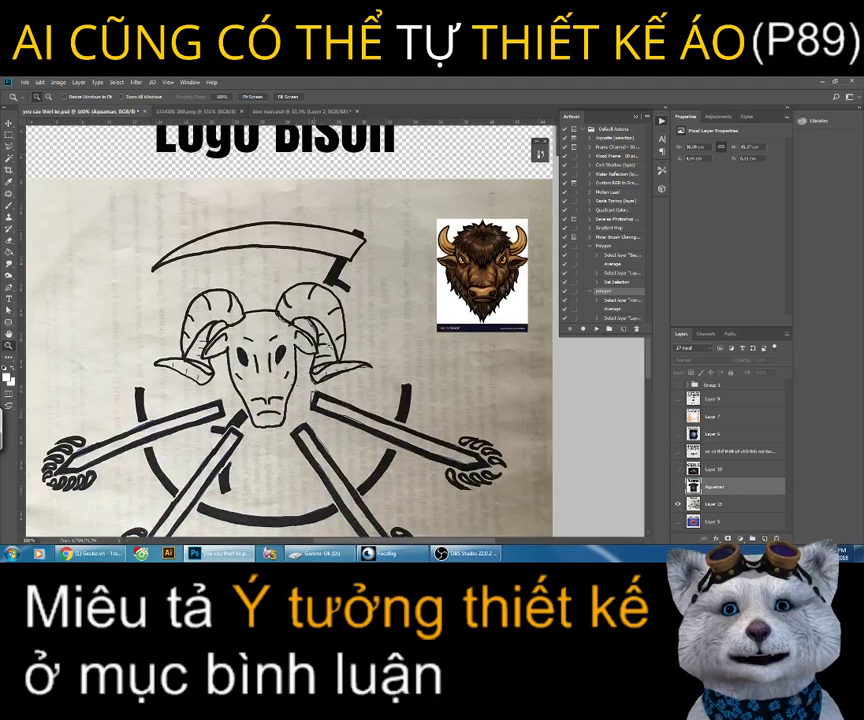
pyautogui.hotkey('ctrl', '-')
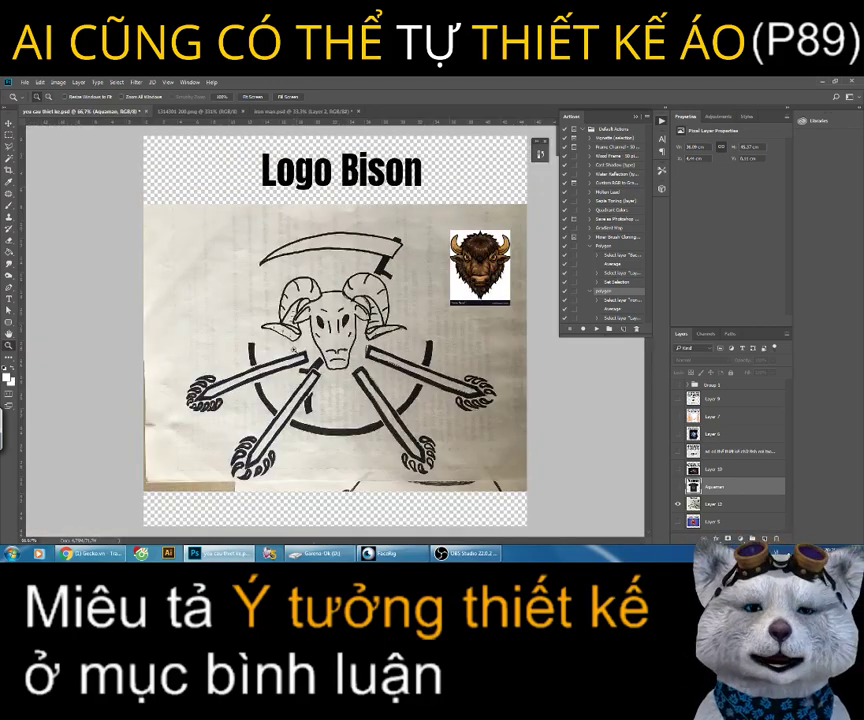
# Step: Create a new A3 (297 × 420 mm) document with a black background
pyautogui.click(24, 82)
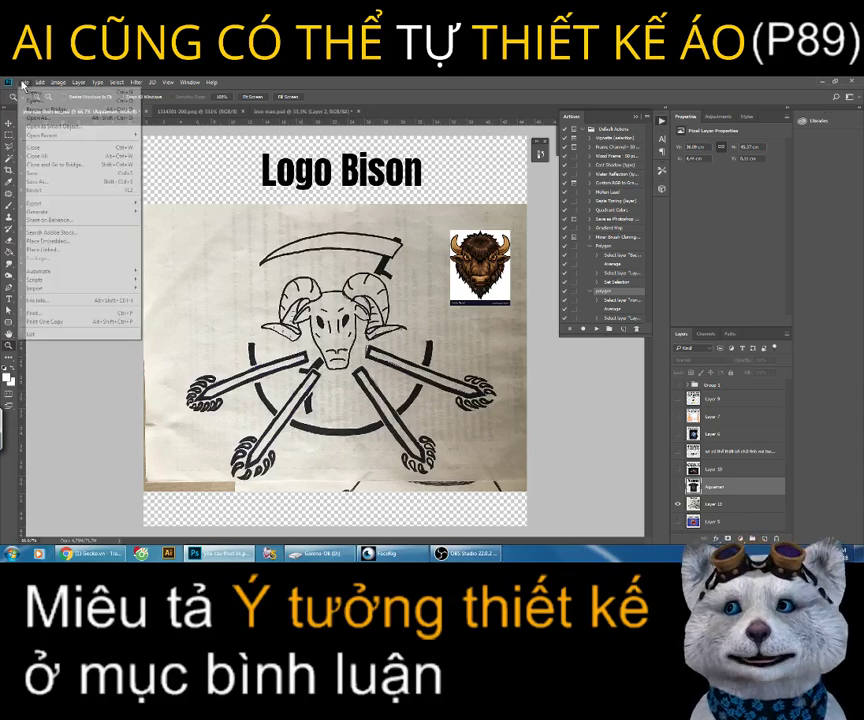
pyautogui.click(26, 83)
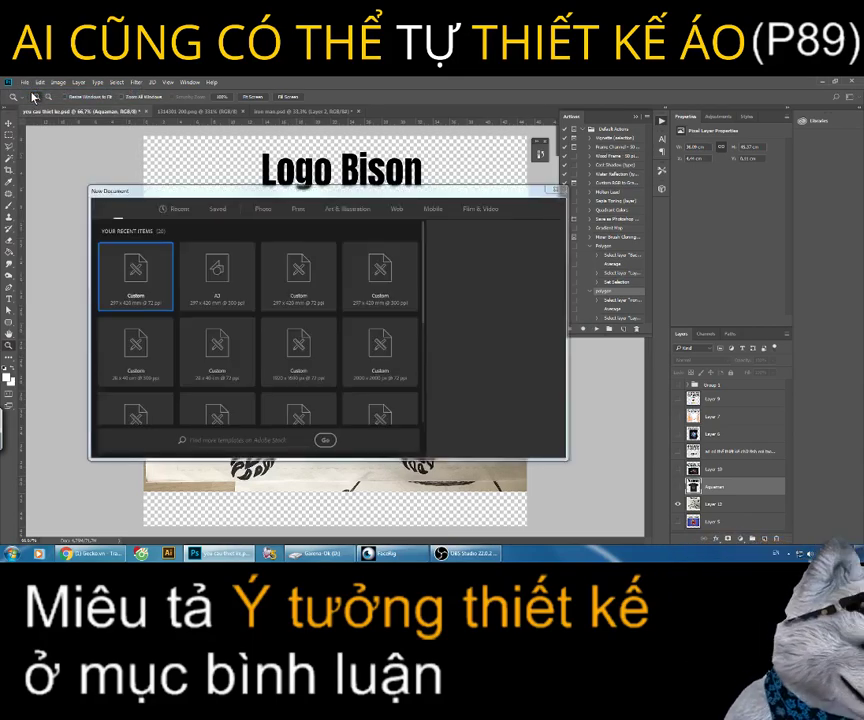
pyautogui.click(298, 209)
pyautogui.click(276, 324)
pyautogui.click(314, 357)
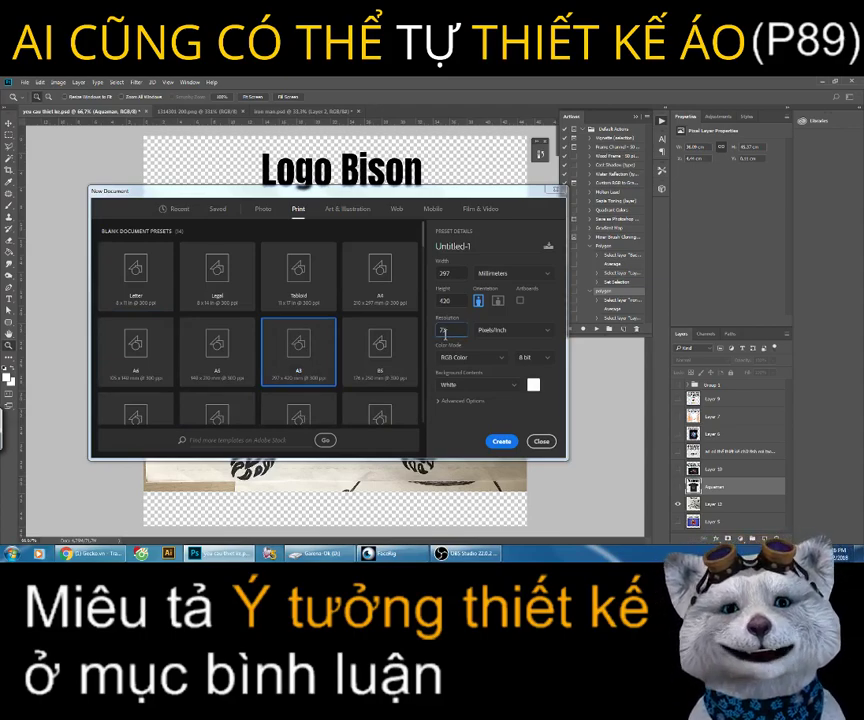
pyautogui.click(462, 389)
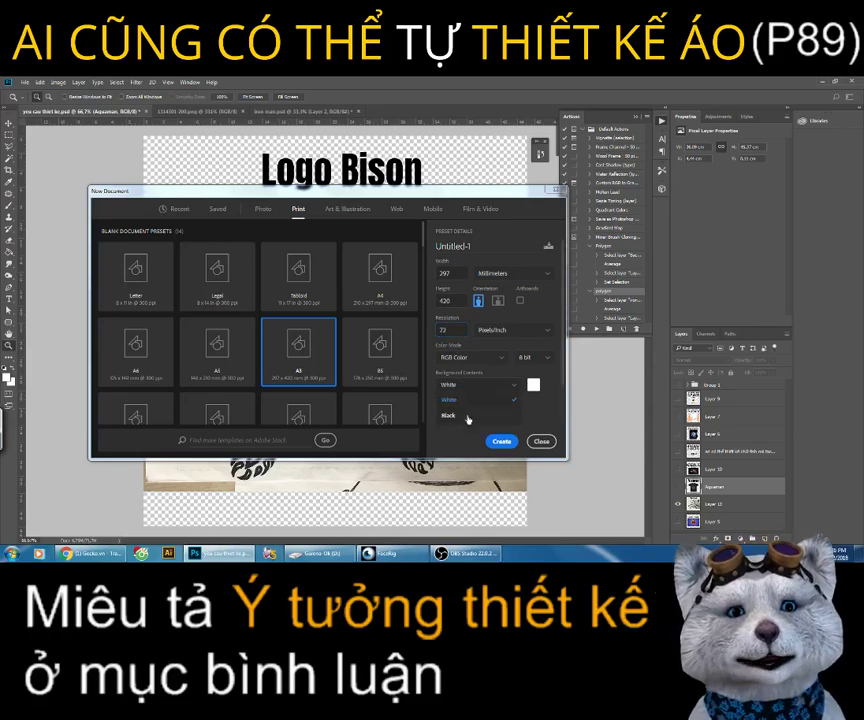
pyautogui.click(465, 420)
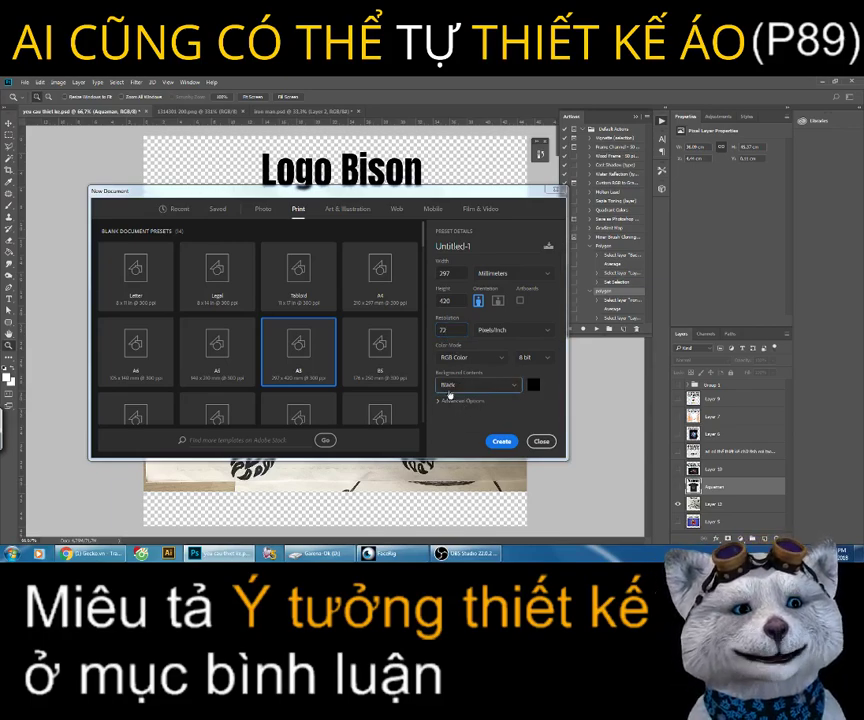
pyautogui.click(501, 446)
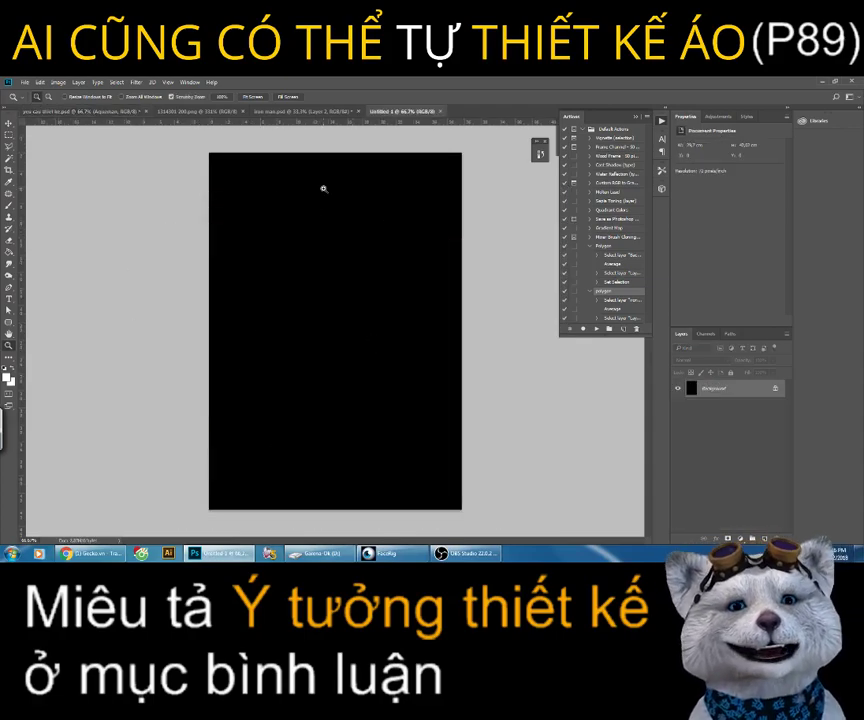
# Step: Select the sketch photo IMG_1170.JPG in the file browser
pyautogui.click(320, 553)
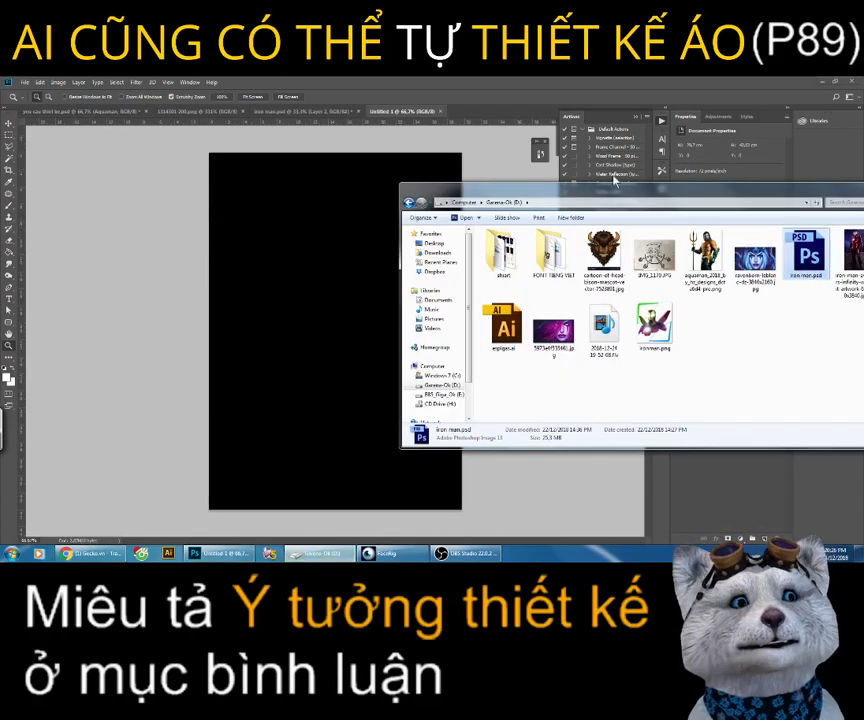
pyautogui.press('Left')
pyautogui.press('Left')
pyautogui.press('Left')
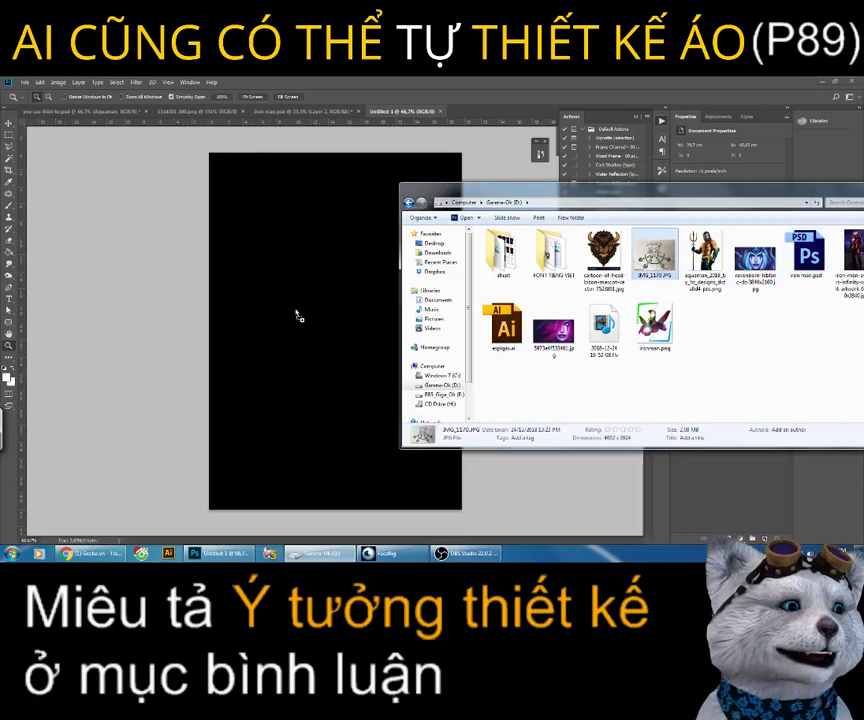
pyautogui.click(305, 312)
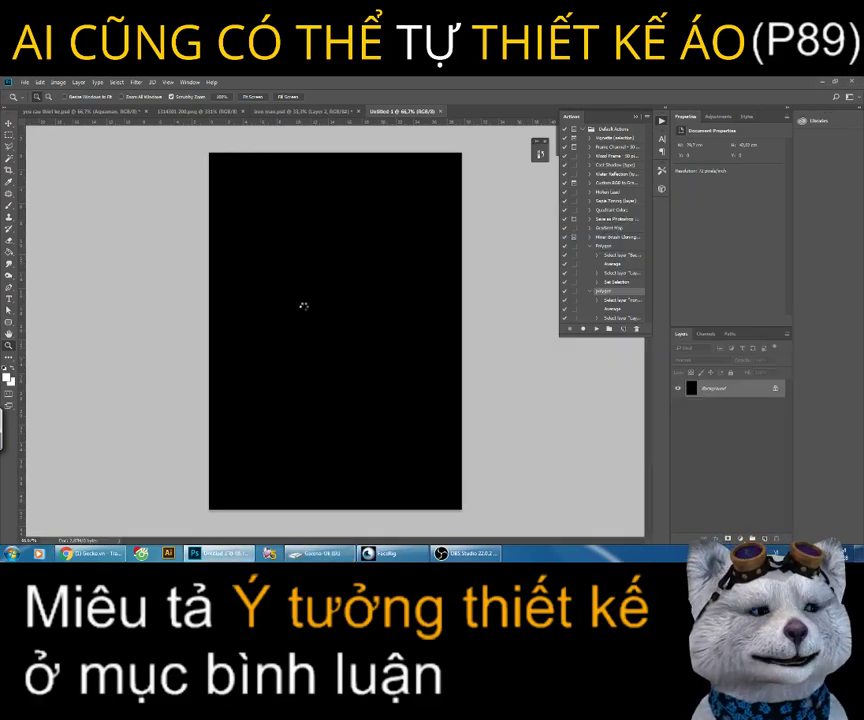
# Step: Scale the IMG_1170 sketch photo to full canvas width, rotate it about 1.4°, and centre it
pyautogui.moveTo(363, 326); pyautogui.dragTo(395, 330)
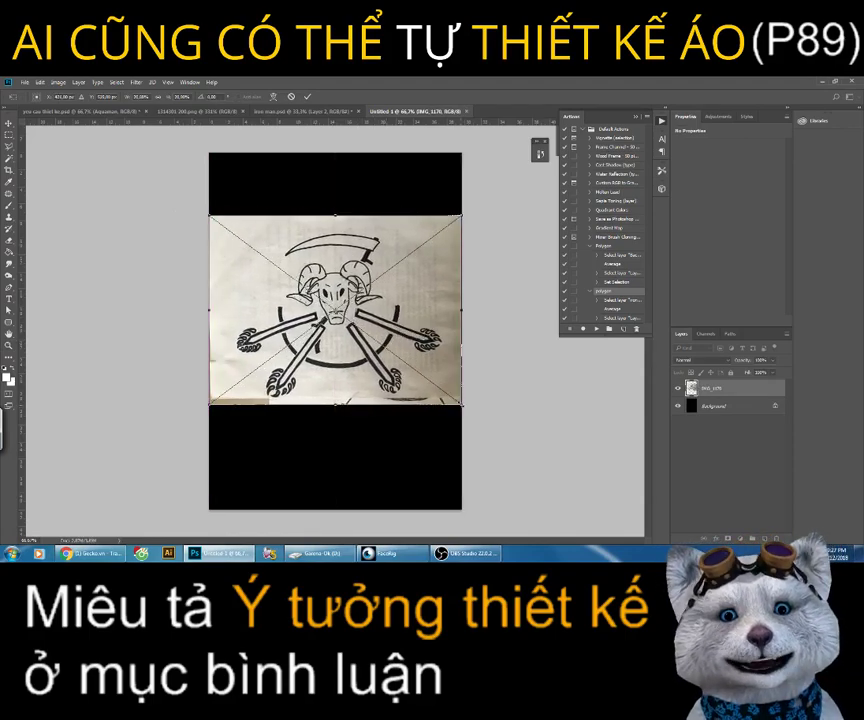
pyautogui.moveTo(461, 404)
pyautogui.mouseDown()
pyautogui.moveTo(493, 433)
pyautogui.moveTo(480, 424)
pyautogui.mouseUp()
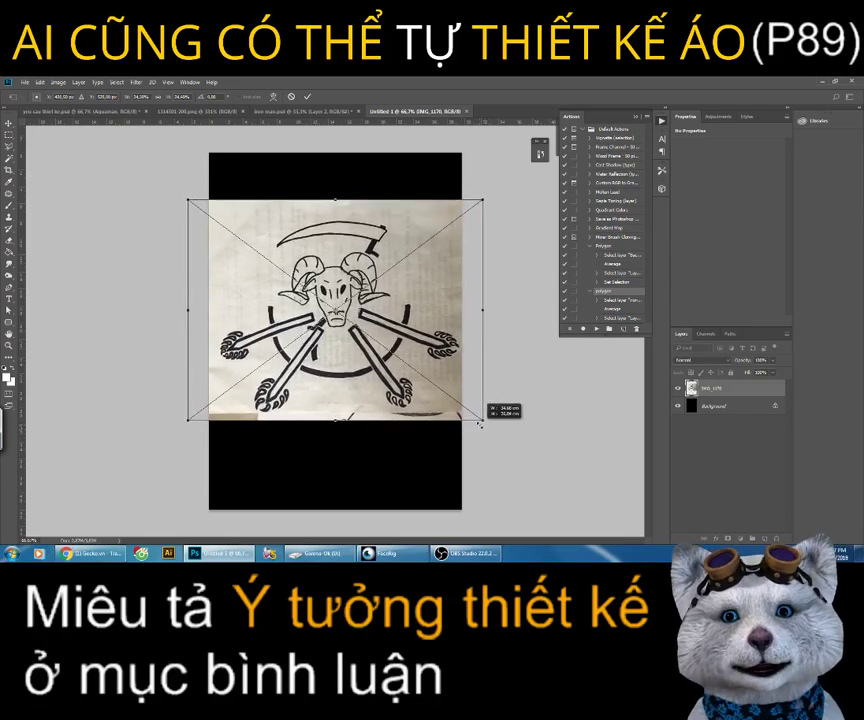
pyautogui.moveTo(480, 424); pyautogui.dragTo(477, 419)
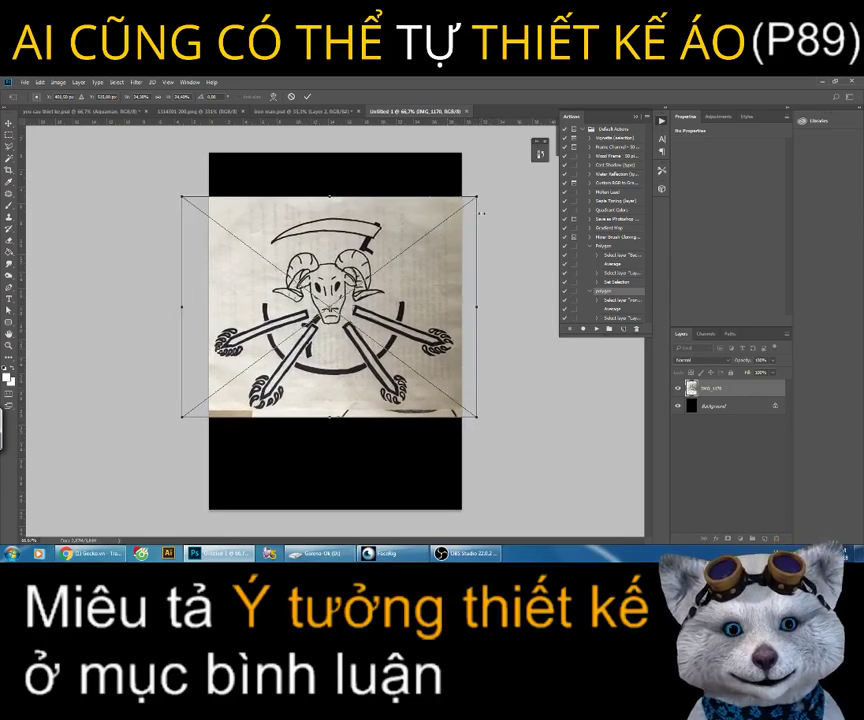
pyautogui.moveTo(480, 190); pyautogui.dragTo(487, 205)
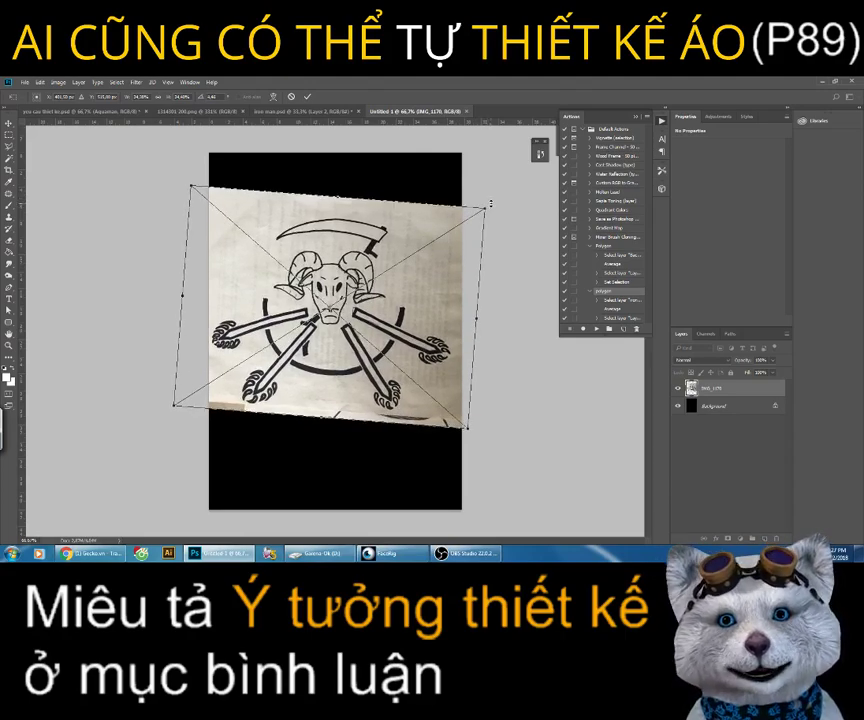
pyautogui.moveTo(438, 242); pyautogui.dragTo(417, 270)
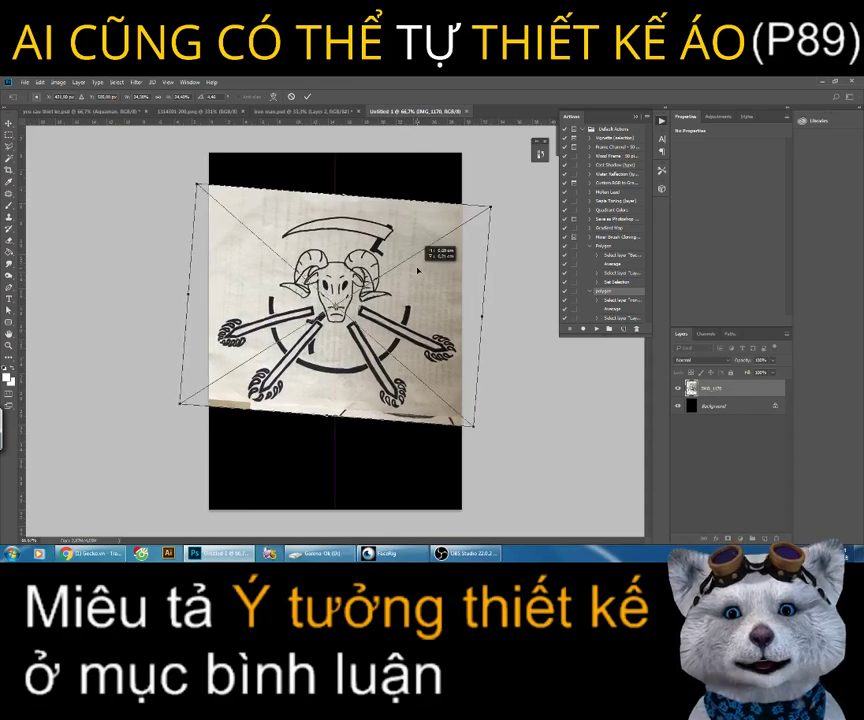
pyautogui.press('Return')
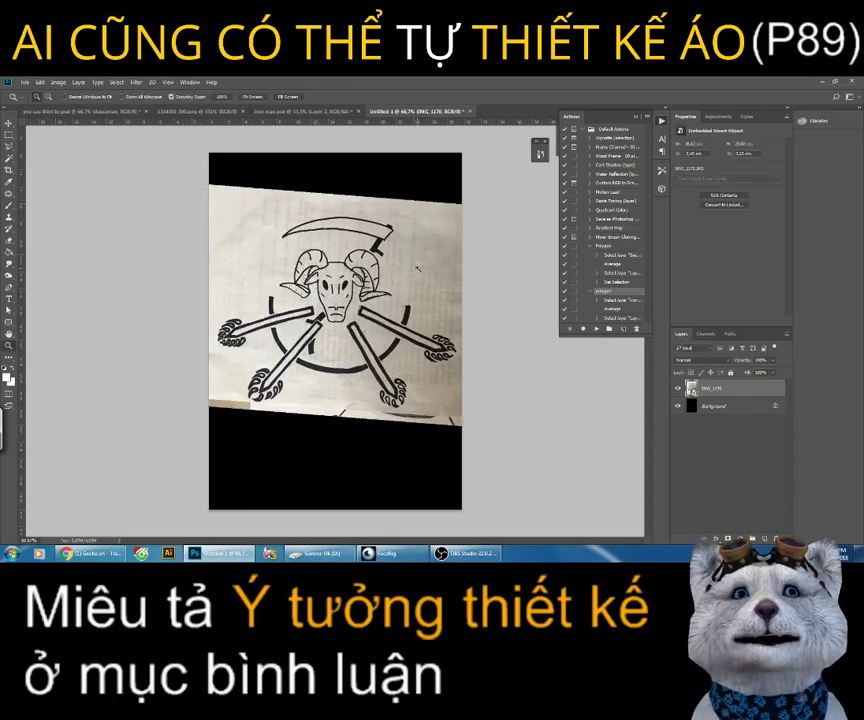
pyautogui.click(320, 553)
# Step: Drop the bison head picture in, shrink it, and place it at the top-right
pyautogui.moveTo(604, 258); pyautogui.dragTo(242, 145)
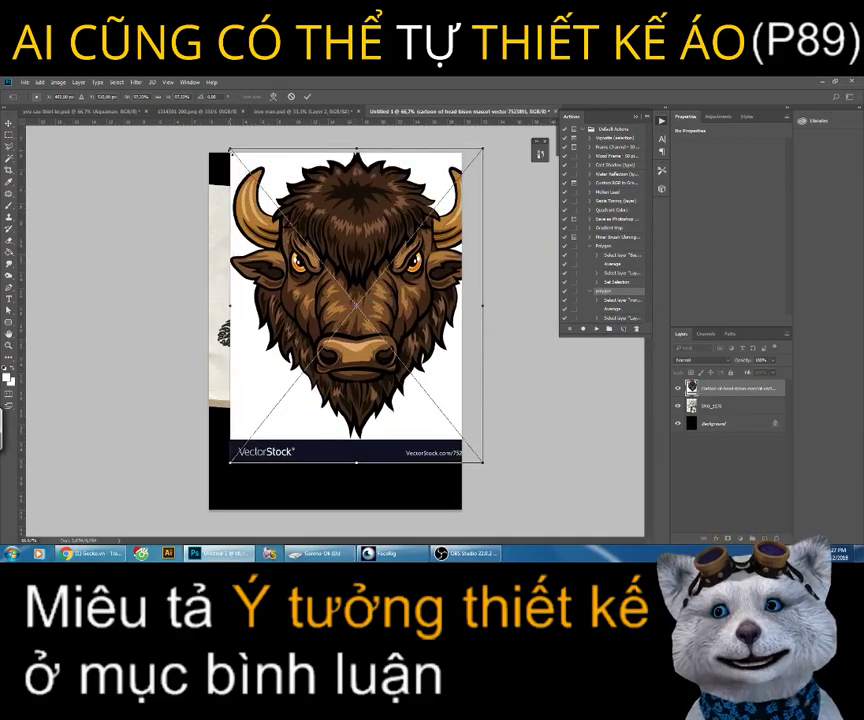
pyautogui.moveTo(228, 124)
pyautogui.mouseDown()
pyautogui.moveTo(288, 218)
pyautogui.moveTo(396, 214)
pyautogui.mouseUp()
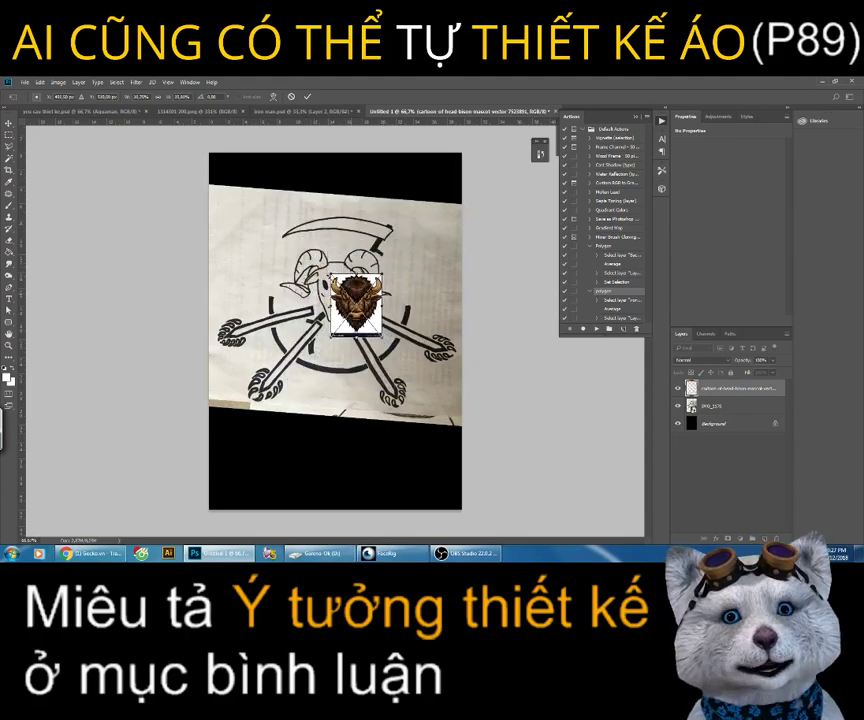
pyautogui.moveTo(355, 300)
pyautogui.mouseDown()
pyautogui.moveTo(445, 200)
pyautogui.moveTo(445, 236)
pyautogui.mouseUp()
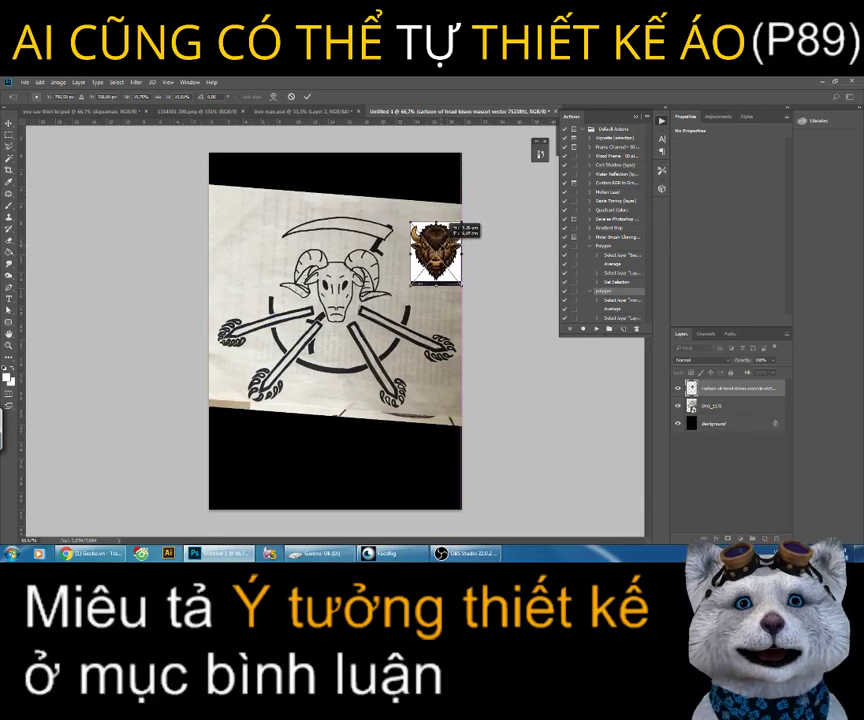
pyautogui.press('Return')
pyautogui.press('z')
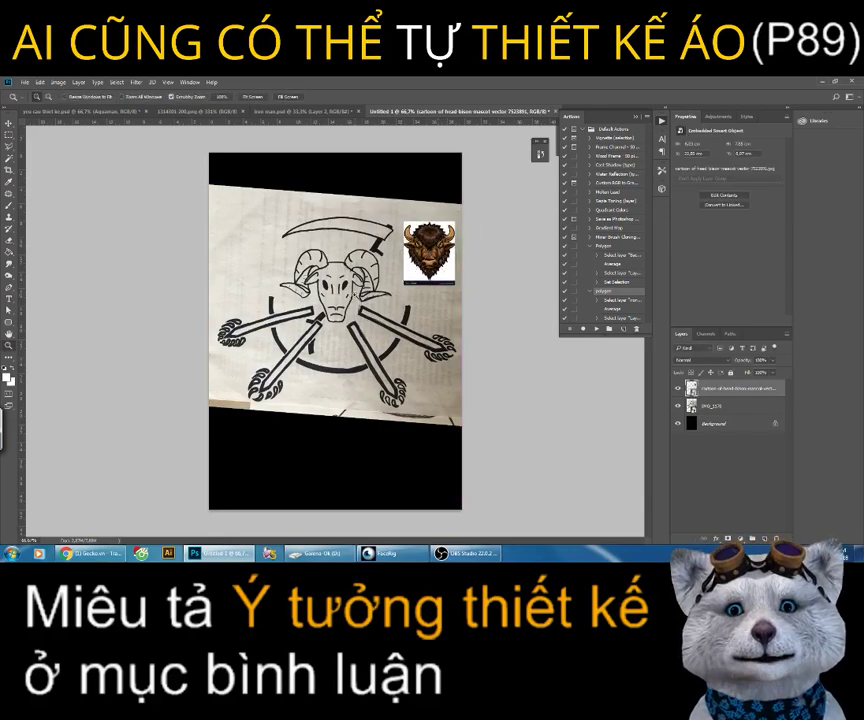
pyautogui.click(355, 297)
# Step: Add a new empty layer above the sketch and select the standard Brush tool
pyautogui.scroll(3, 408, 375)
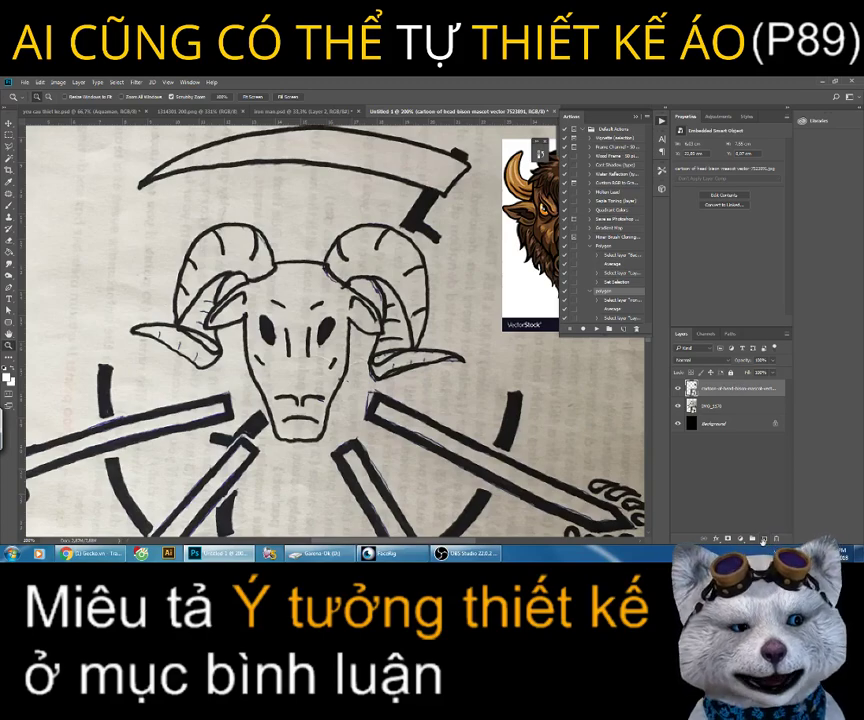
pyautogui.click(765, 541)
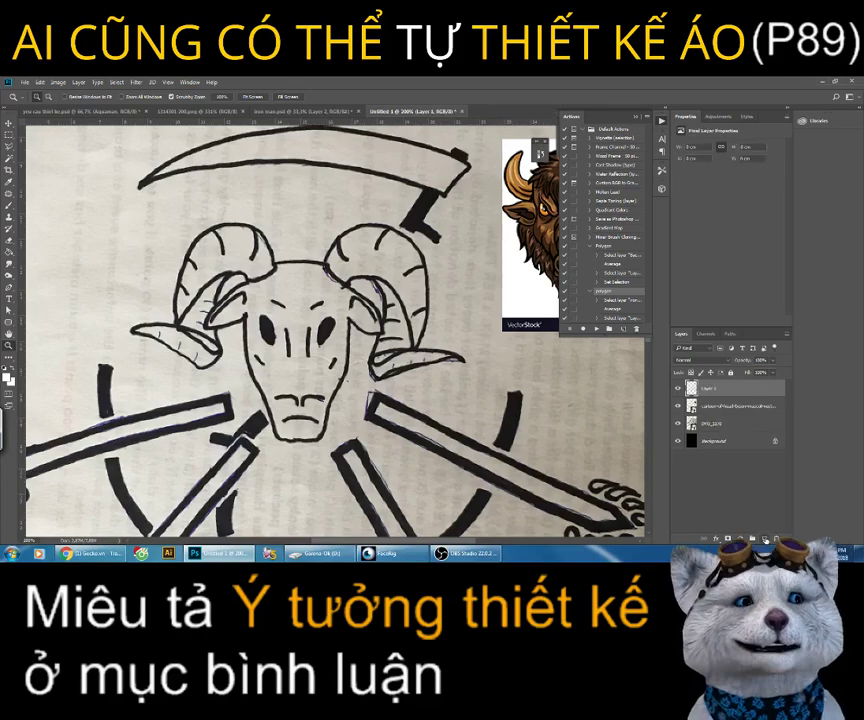
pyautogui.click(9, 208)
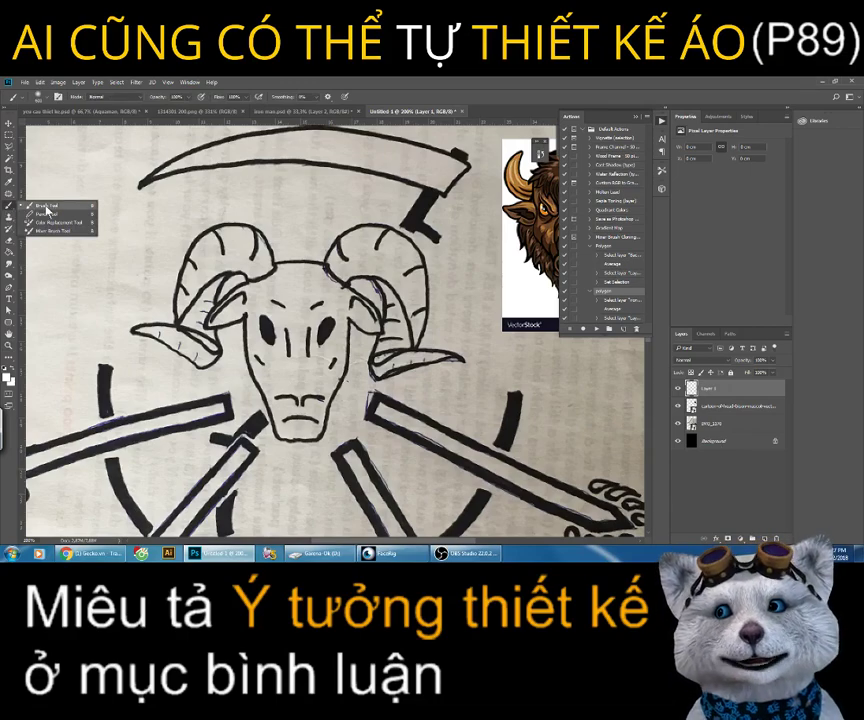
pyautogui.click(45, 207)
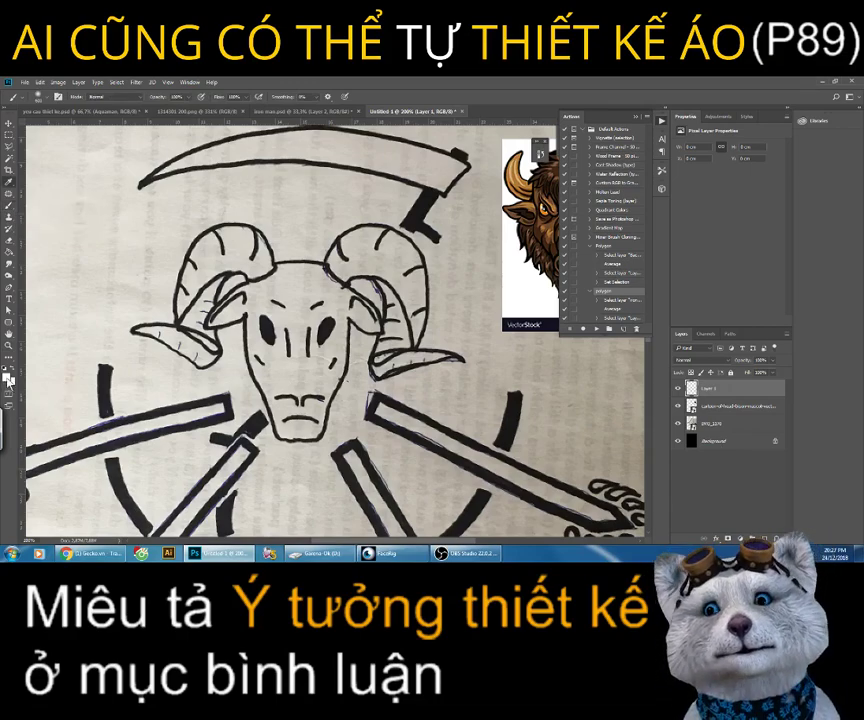
# Step: Set the foreground colour to pure red ff0000, pick a hard round brush, and dab a test mark on the left horn
pyautogui.click(8, 376)
pyautogui.write('ff0000')
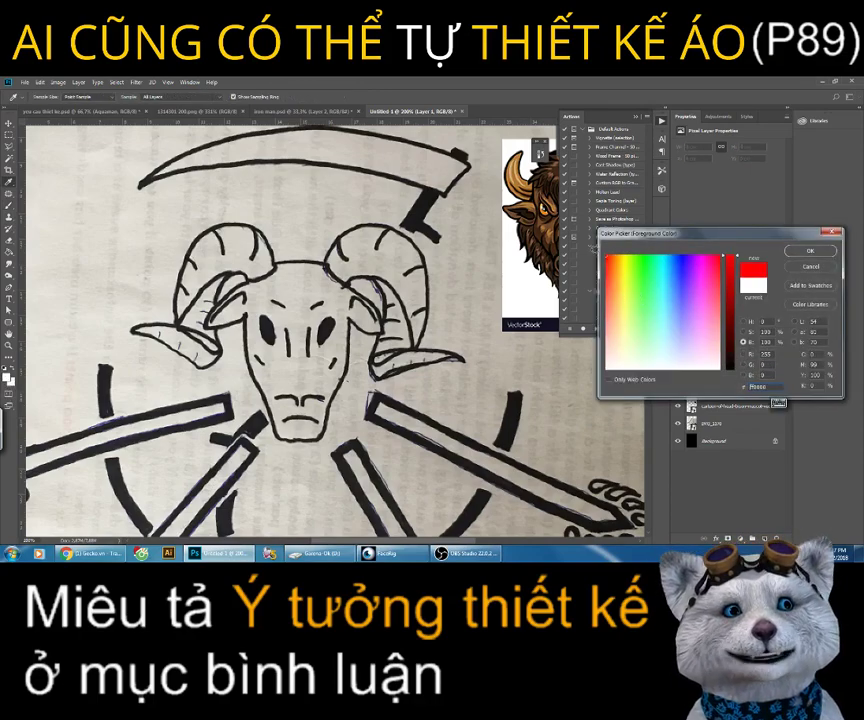
pyautogui.click(808, 250)
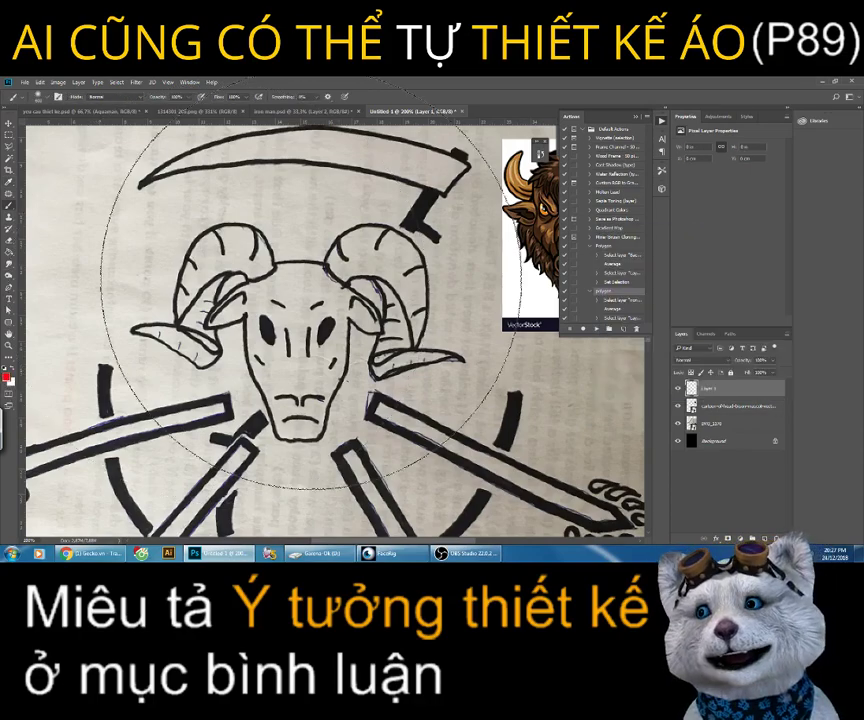
pyautogui.rightClick(292, 290)
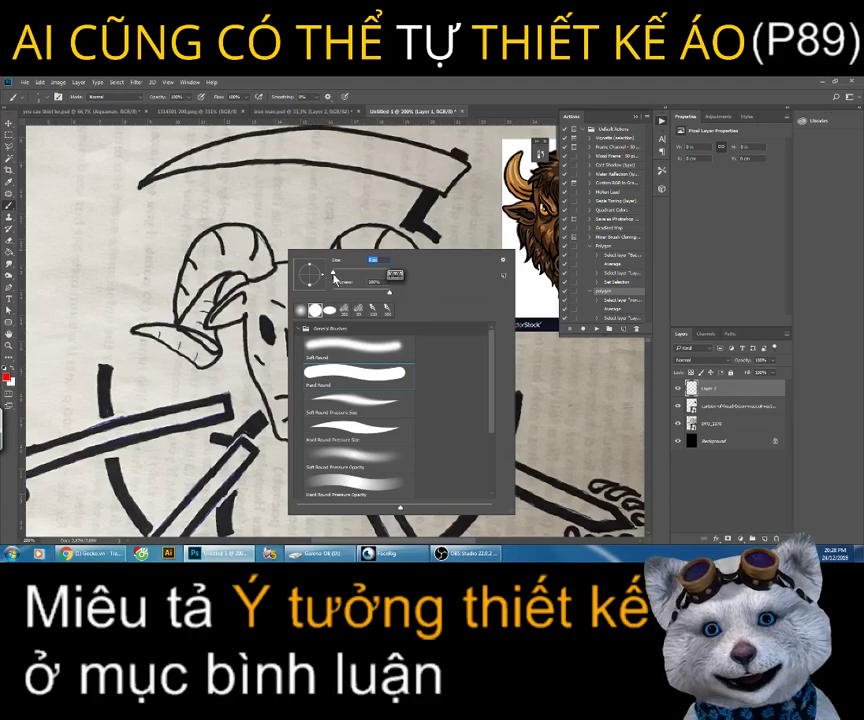
pyautogui.click(272, 268)
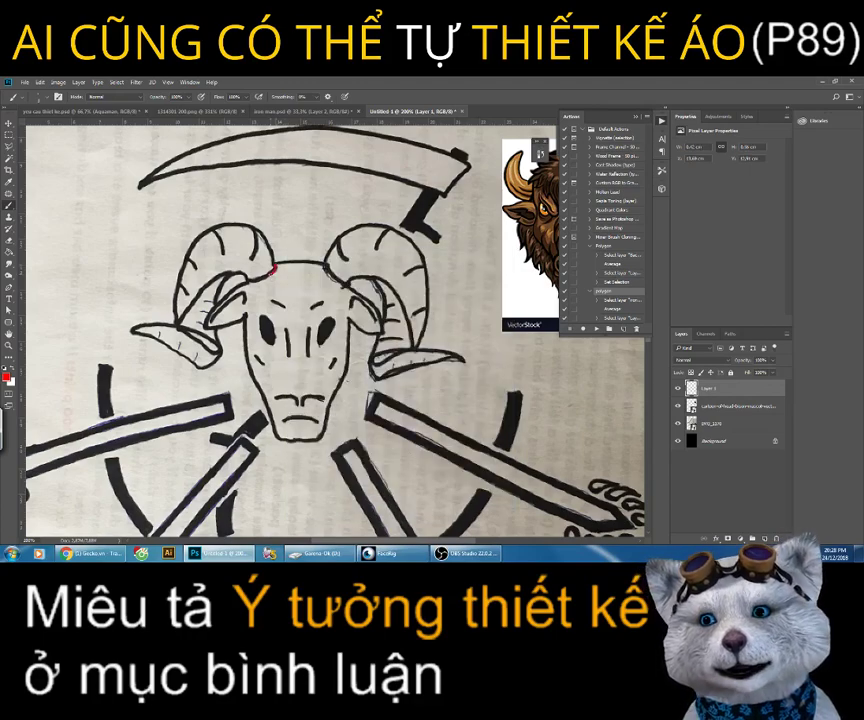
# Step: Undo the test mark, adjust brush smoothing, and paint red strokes along the left horn's curl and lower tip
pyautogui.hotkey('ctrl', 'z')
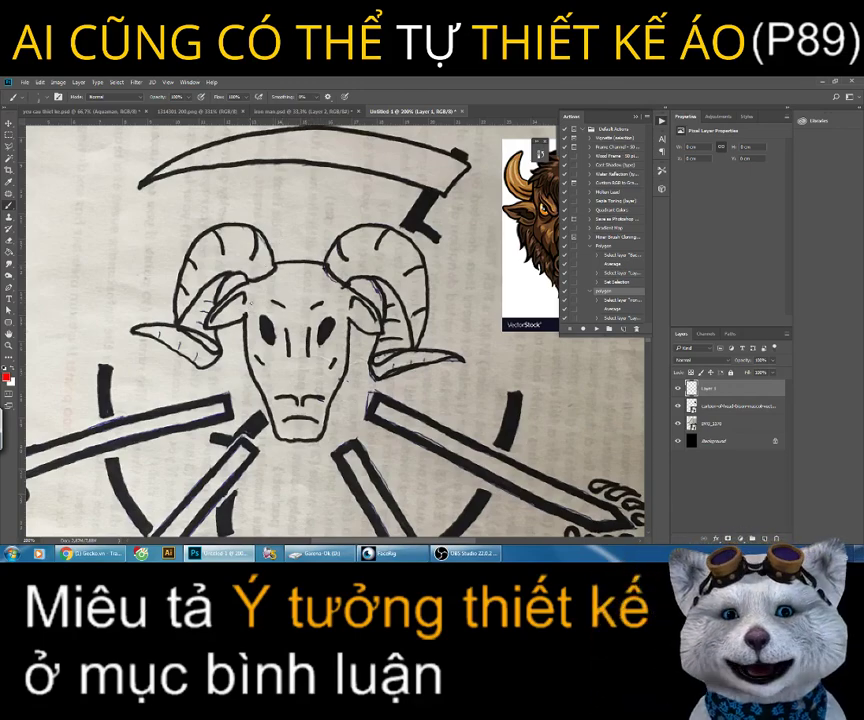
pyautogui.moveTo(325, 265); pyautogui.dragTo(378, 300)
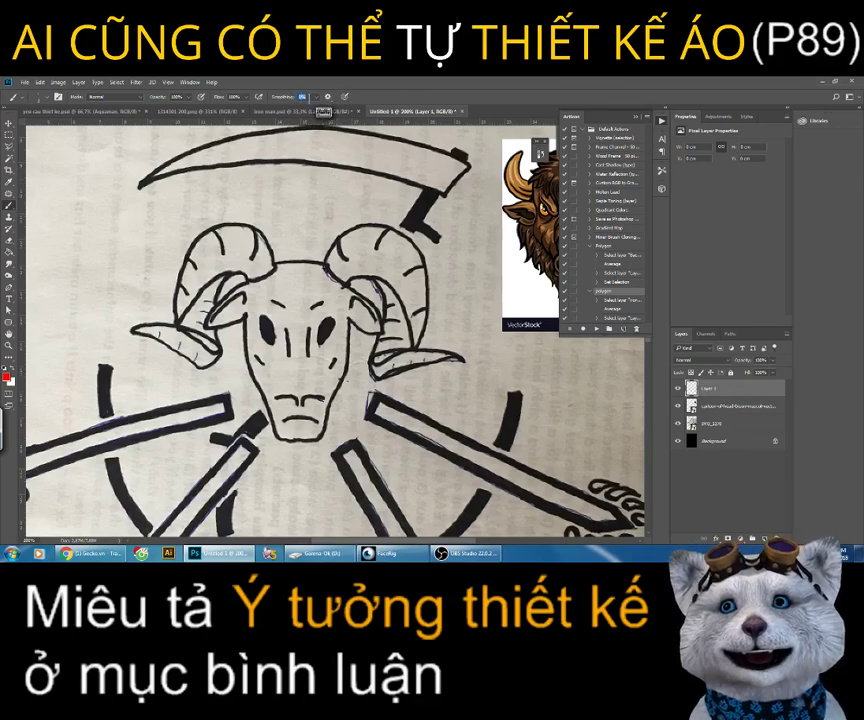
pyautogui.click(301, 96)
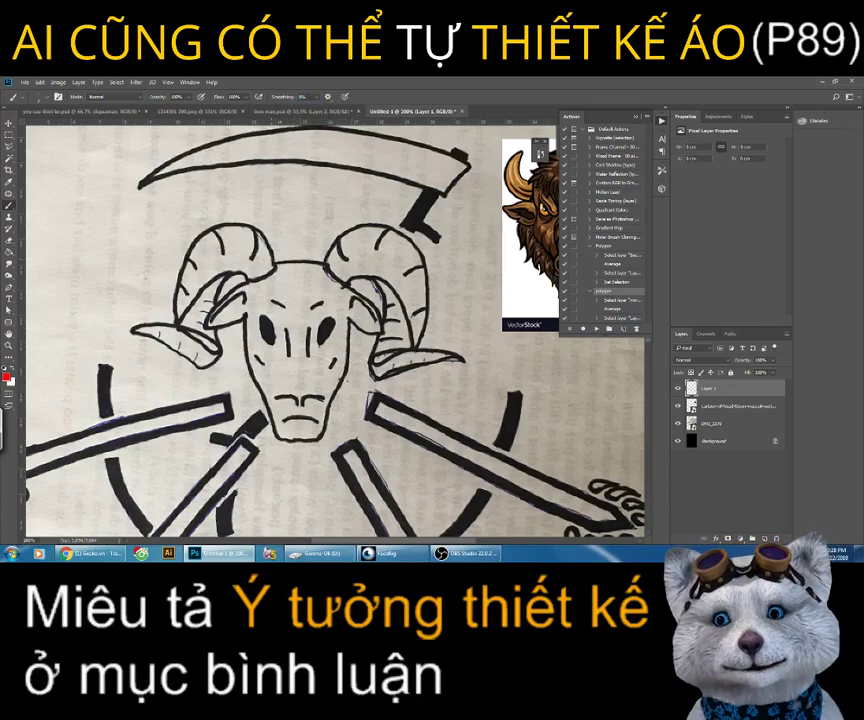
pyautogui.moveTo(266, 246)
pyautogui.mouseDown()
pyautogui.moveTo(274, 264)
pyautogui.moveTo(244, 276)
pyautogui.mouseUp()
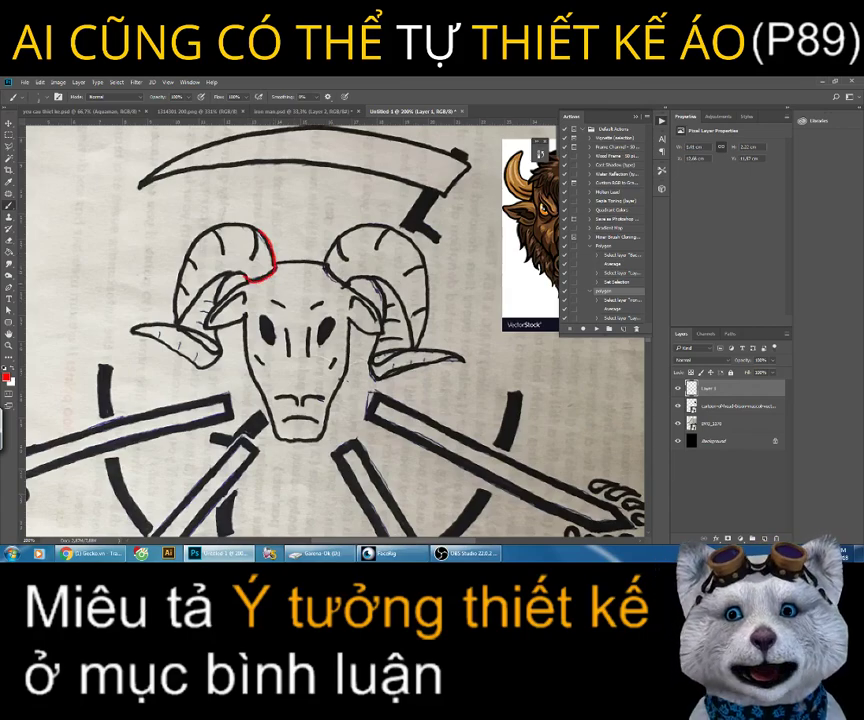
pyautogui.moveTo(244, 276)
pyautogui.mouseDown()
pyautogui.moveTo(175, 325)
pyautogui.moveTo(163, 297)
pyautogui.mouseUp()
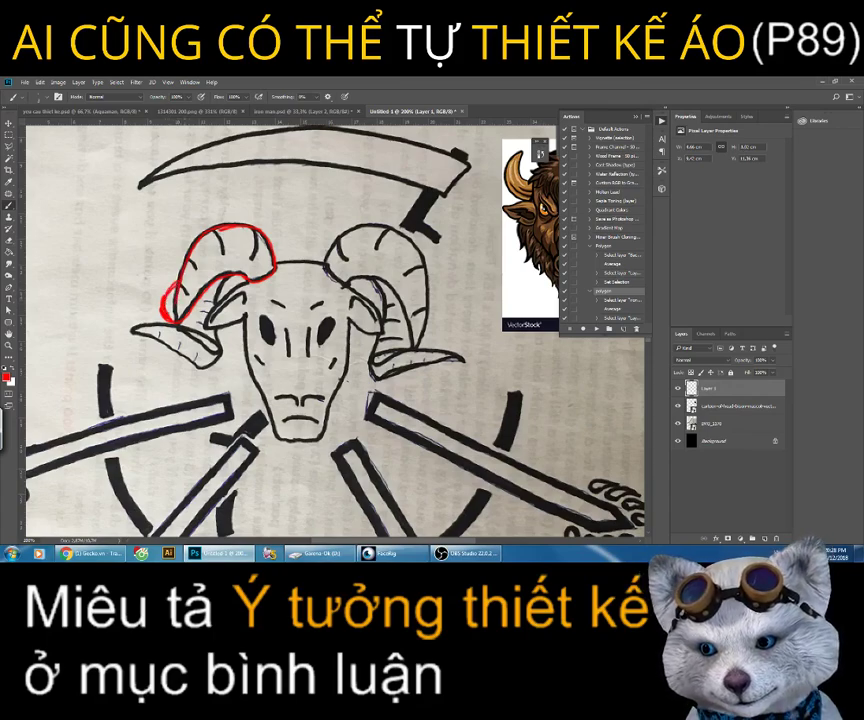
pyautogui.press('e')
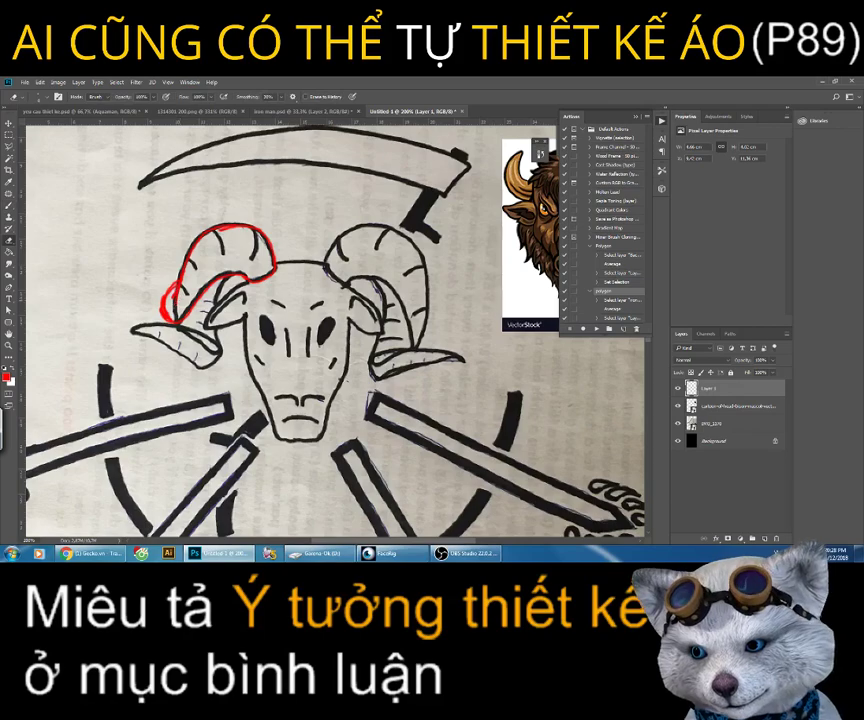
pyautogui.press('b')
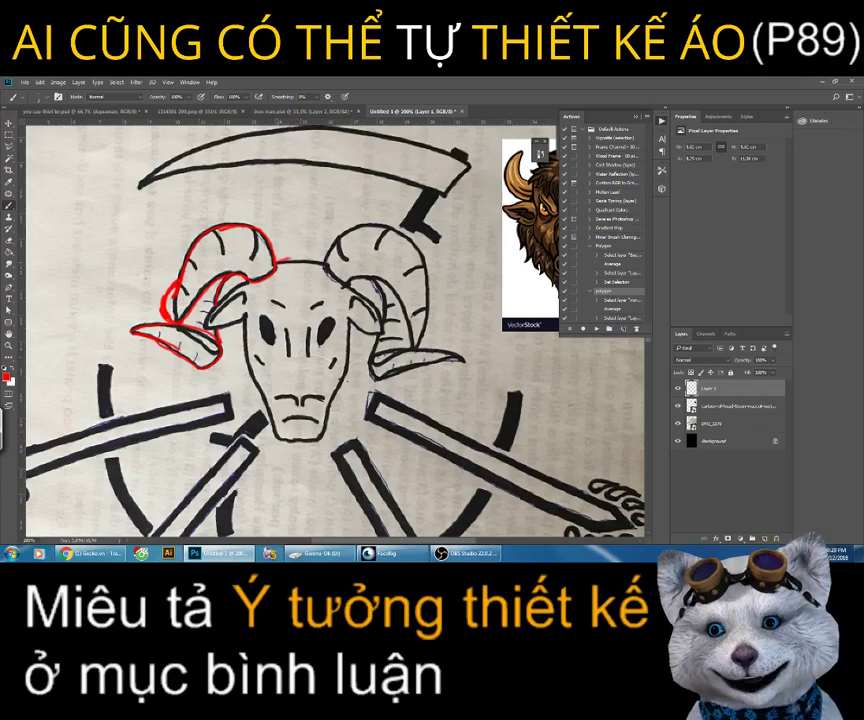
# Step: Paint red lines over the horn ridges, left eye, cheek and muzzle, with eraser touch-ups
pyautogui.click(302, 261)
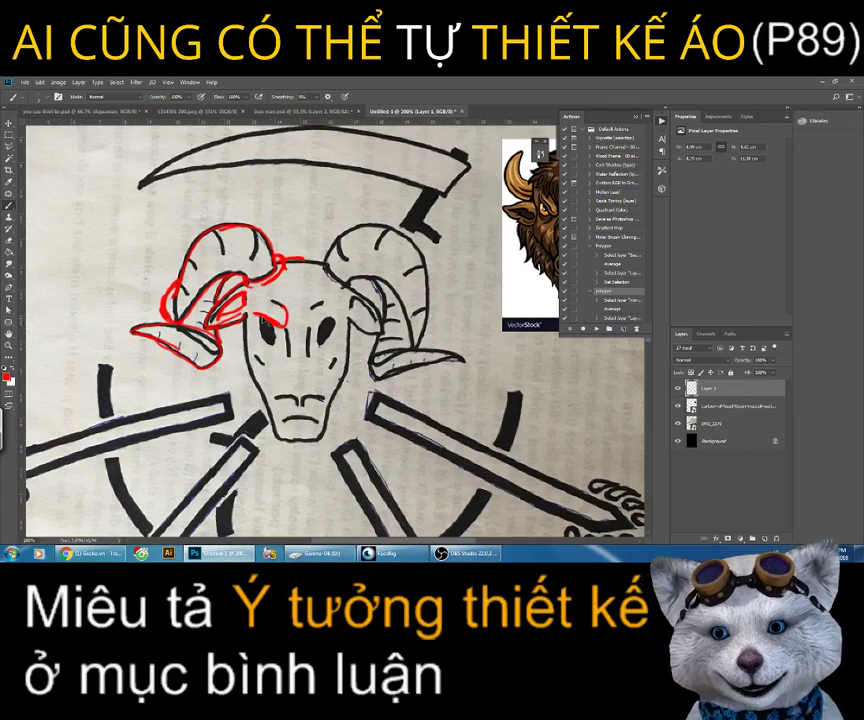
pyautogui.press('e')
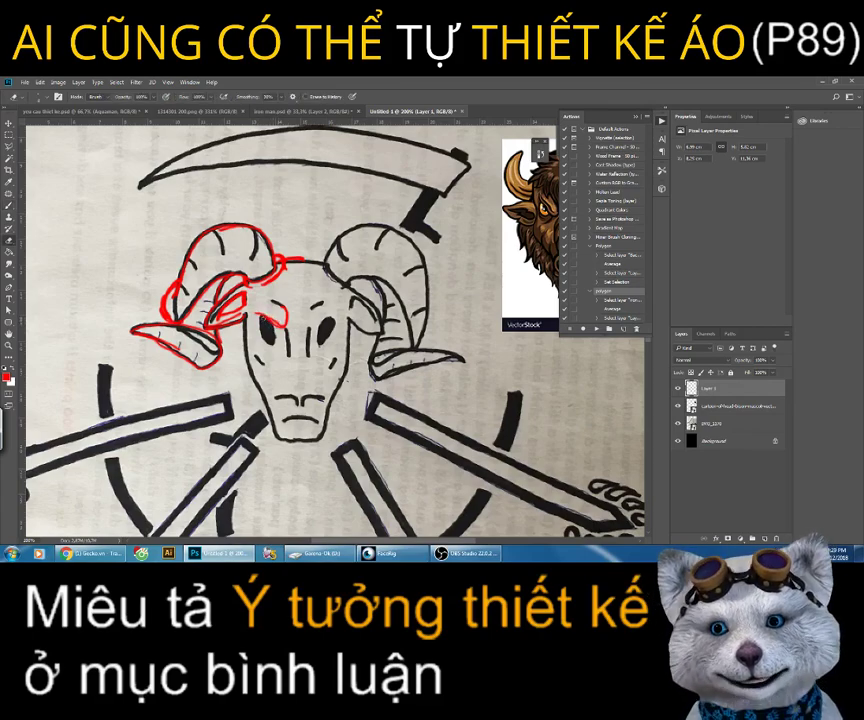
pyautogui.press('b')
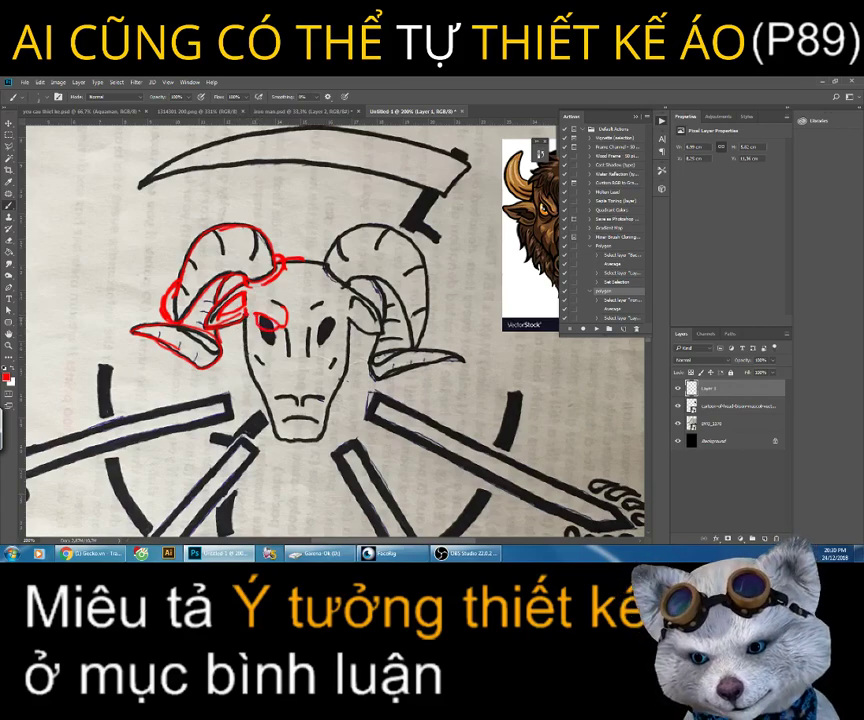
pyautogui.moveTo(336, 543); pyautogui.dragTo(338, 546)
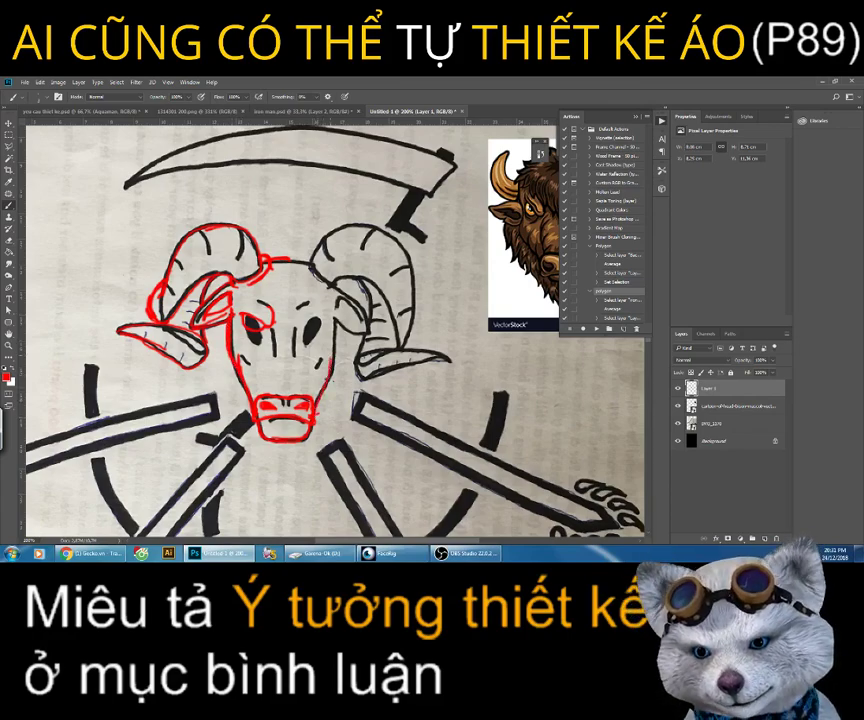
pyautogui.moveTo(229, 215); pyautogui.dragTo(226, 246)
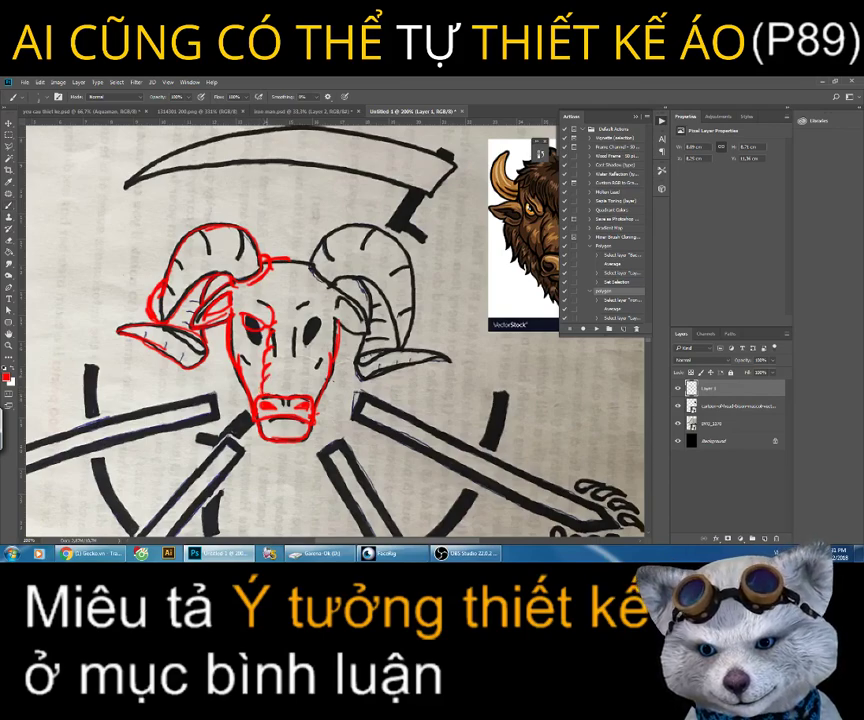
pyautogui.press('e')
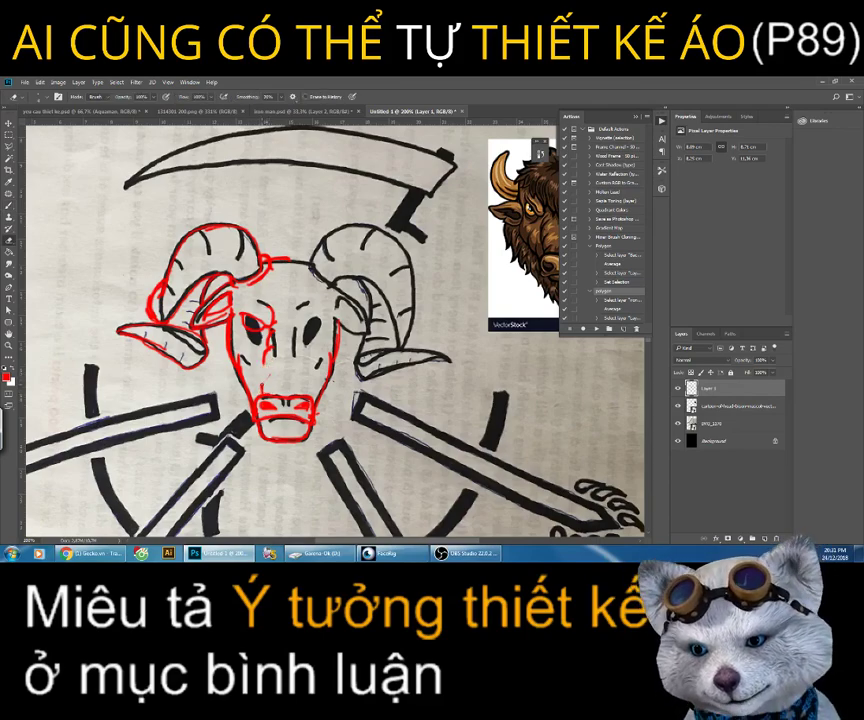
pyautogui.press('b')
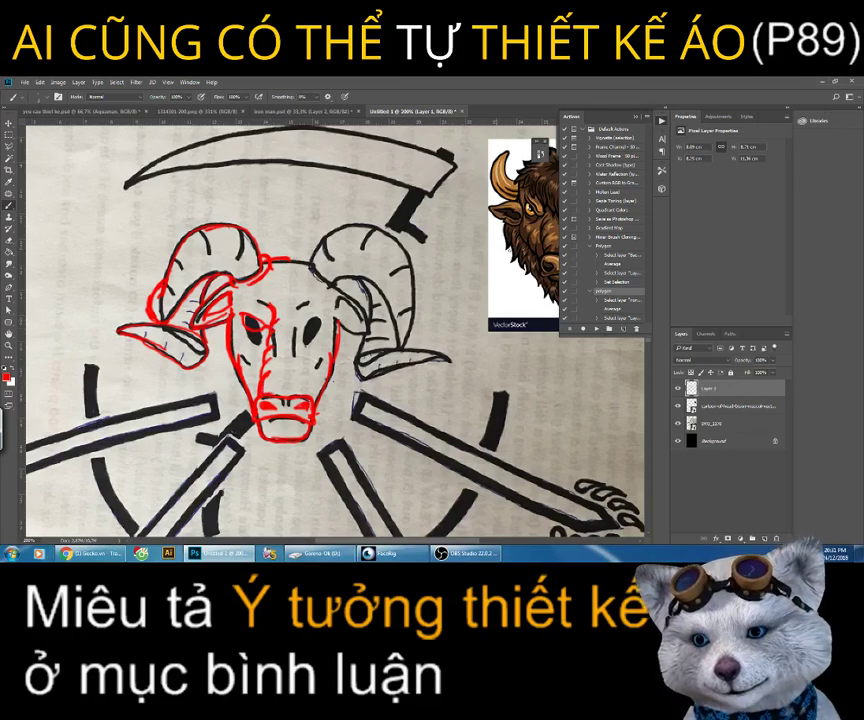
# Step: With the sketch photo hidden, erase the red right-cheek and muzzle lines, then zoom out and reshow the sketch
pyautogui.click(679, 423)
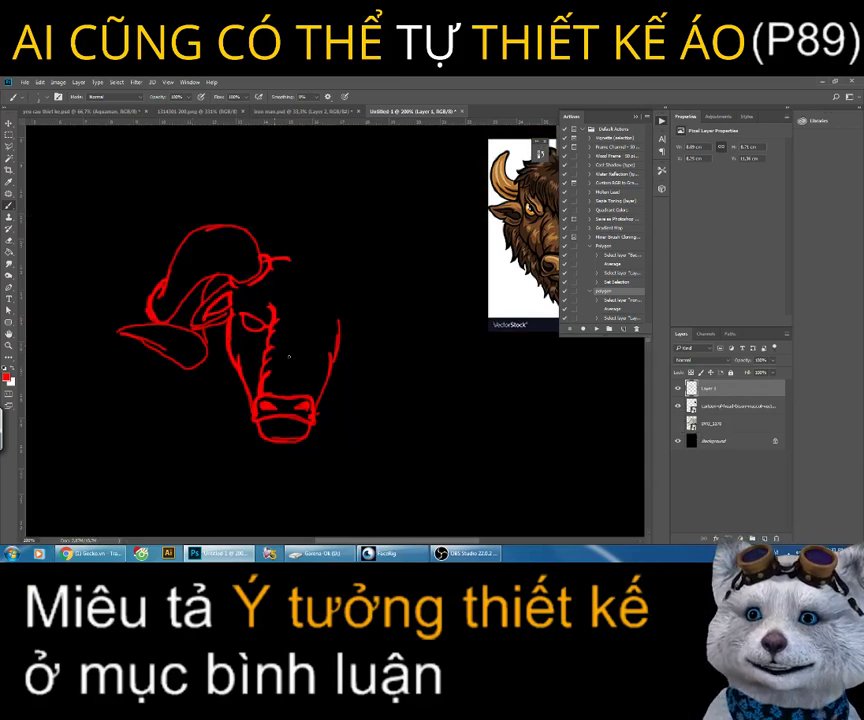
pyautogui.press('e')
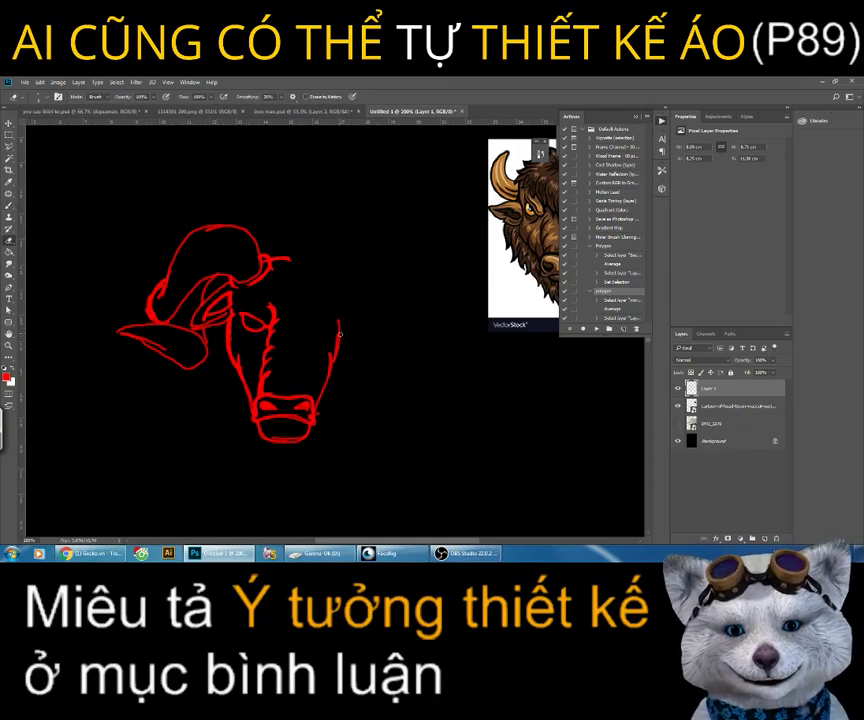
pyautogui.moveTo(335, 325); pyautogui.dragTo(311, 411)
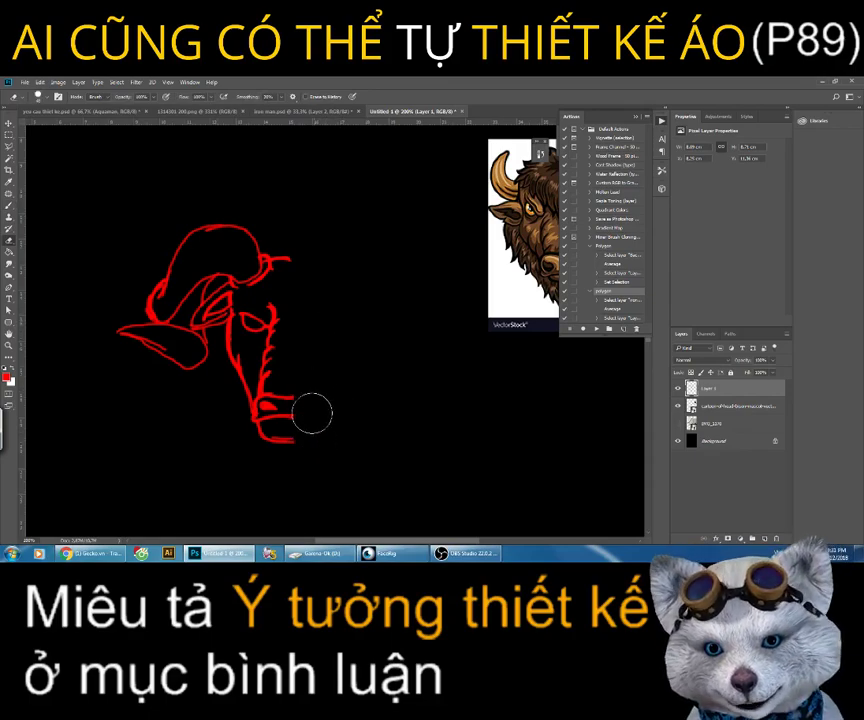
pyautogui.press('z')
pyautogui.hotkey('ctrl', '-')
pyautogui.hotkey('ctrl', '-')
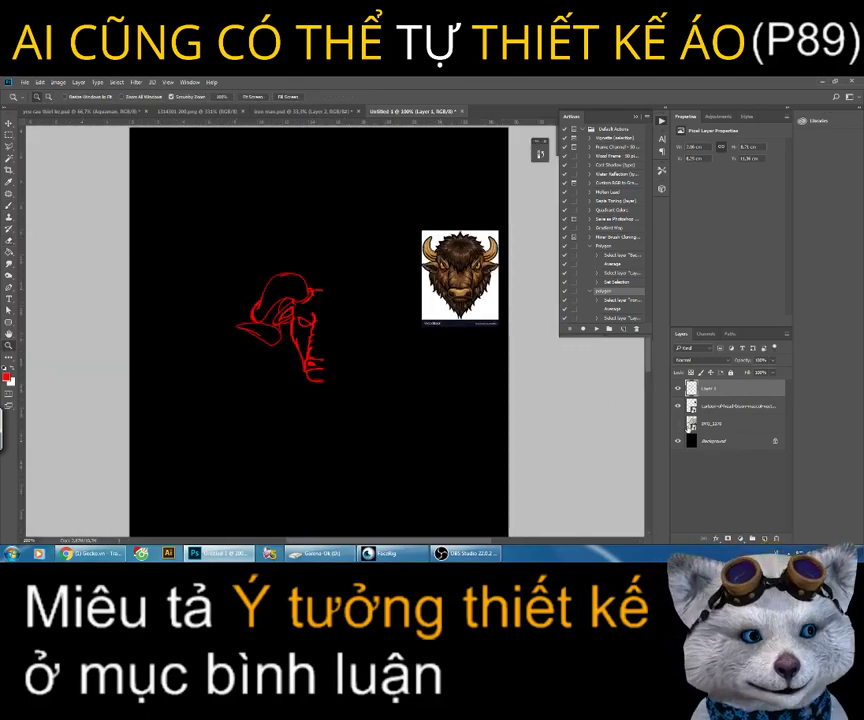
pyautogui.click(677, 424)
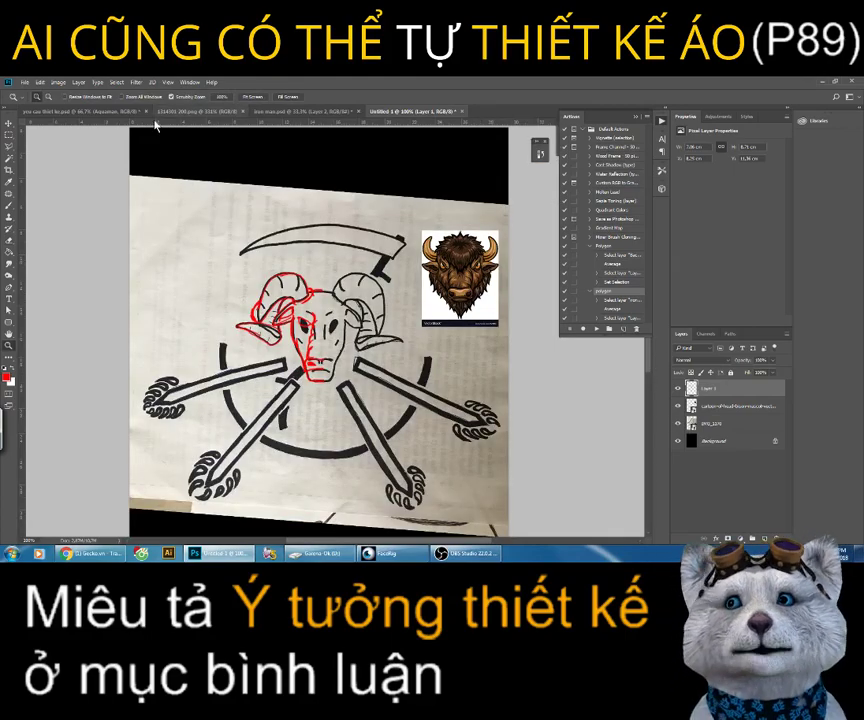
# Step: Turn on rulers and position a vertical guide on the centre line of the ram's face
pyautogui.click(168, 82)
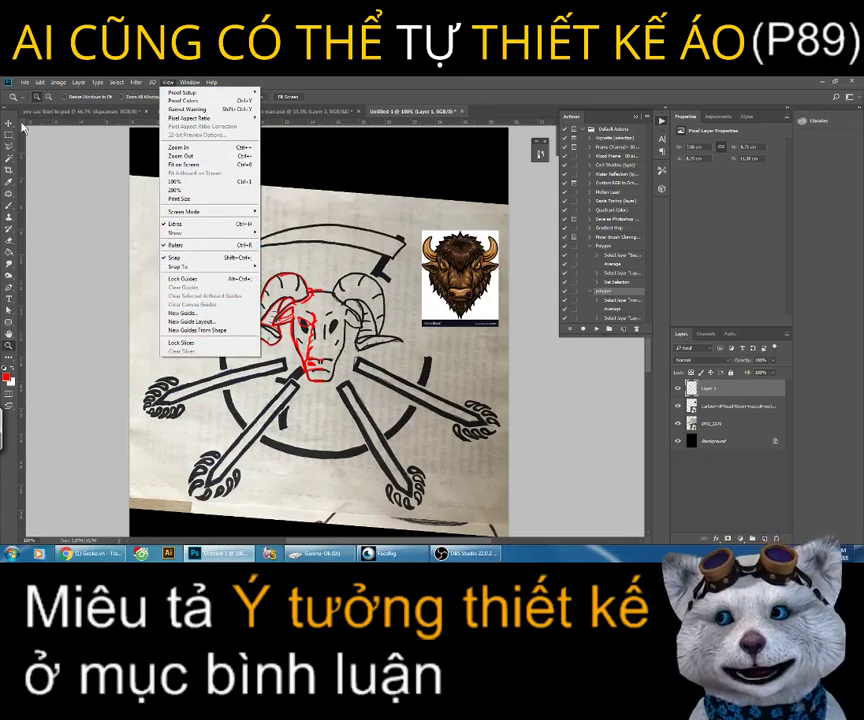
pyautogui.click(74, 162)
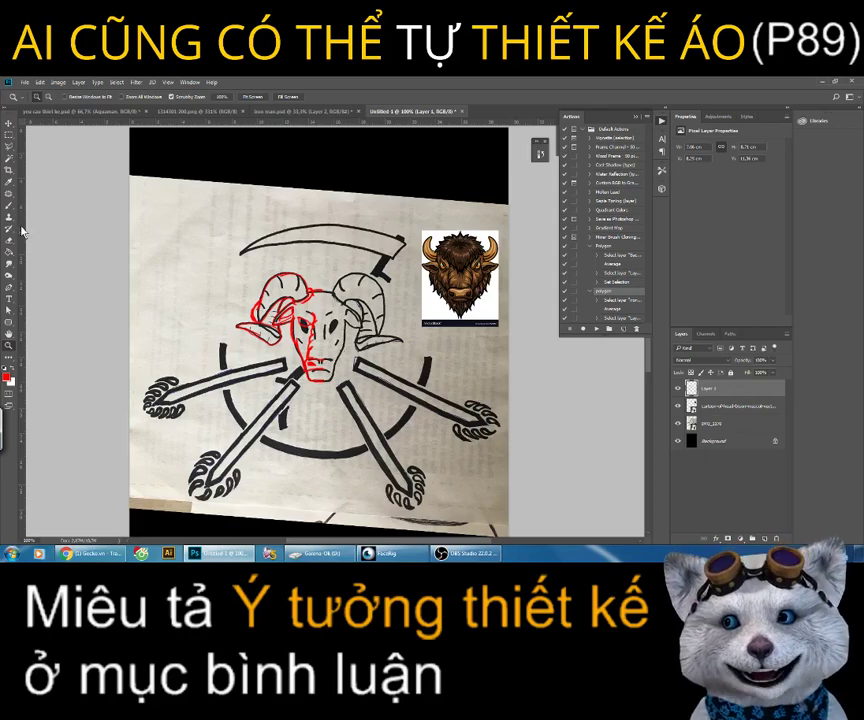
pyautogui.moveTo(22, 231)
pyautogui.mouseDown()
pyautogui.moveTo(320, 285)
pyautogui.moveTo(318, 292)
pyautogui.moveTo(370, 311)
pyautogui.mouseUp()
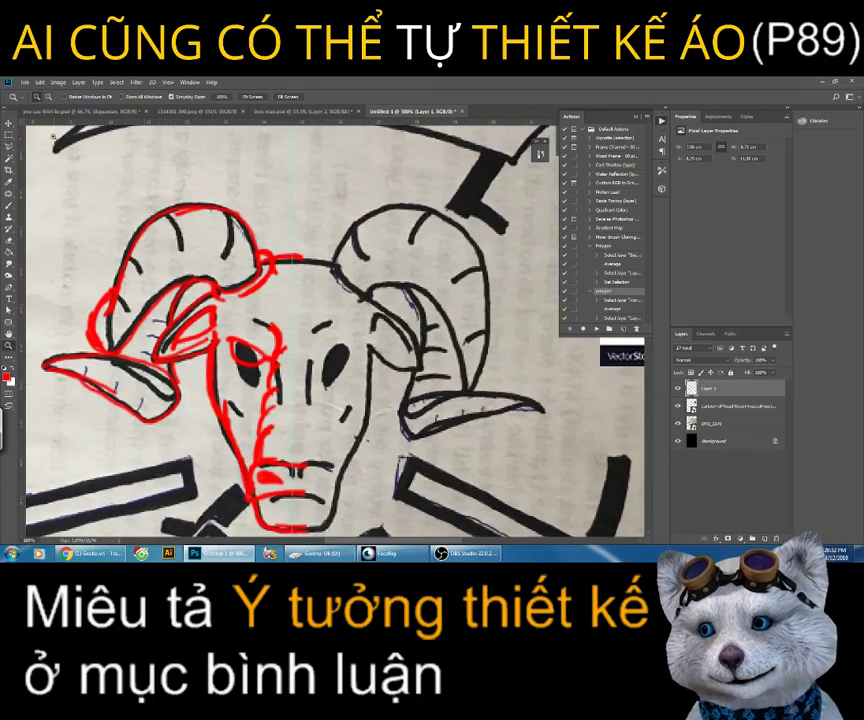
pyautogui.press('v')
pyautogui.moveTo(295, 160); pyautogui.dragTo(295, 166)
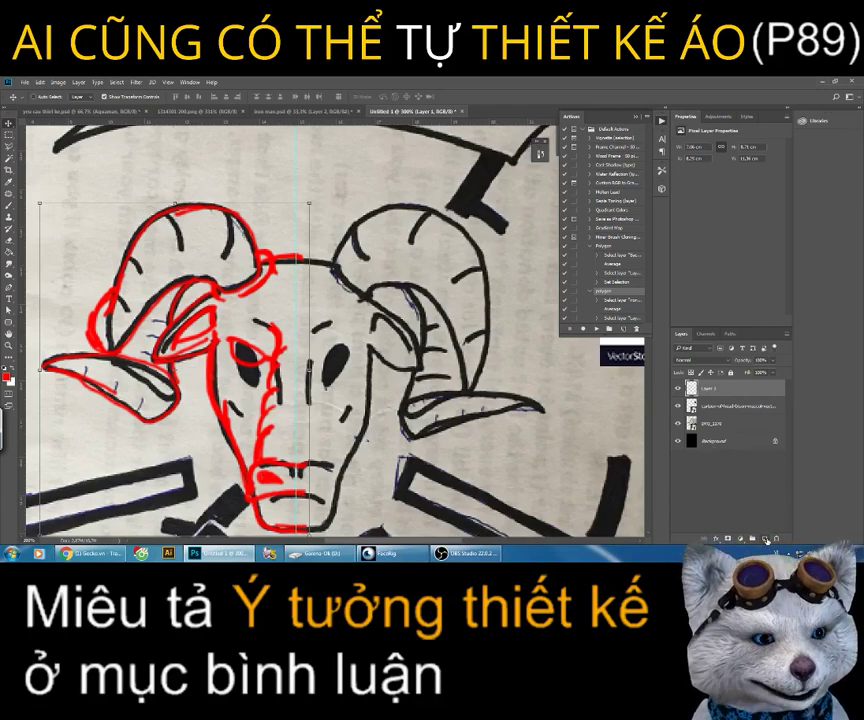
# Step: Add a new Layer 2 and set the Brush foreground colour to black
pyautogui.click(766, 538)
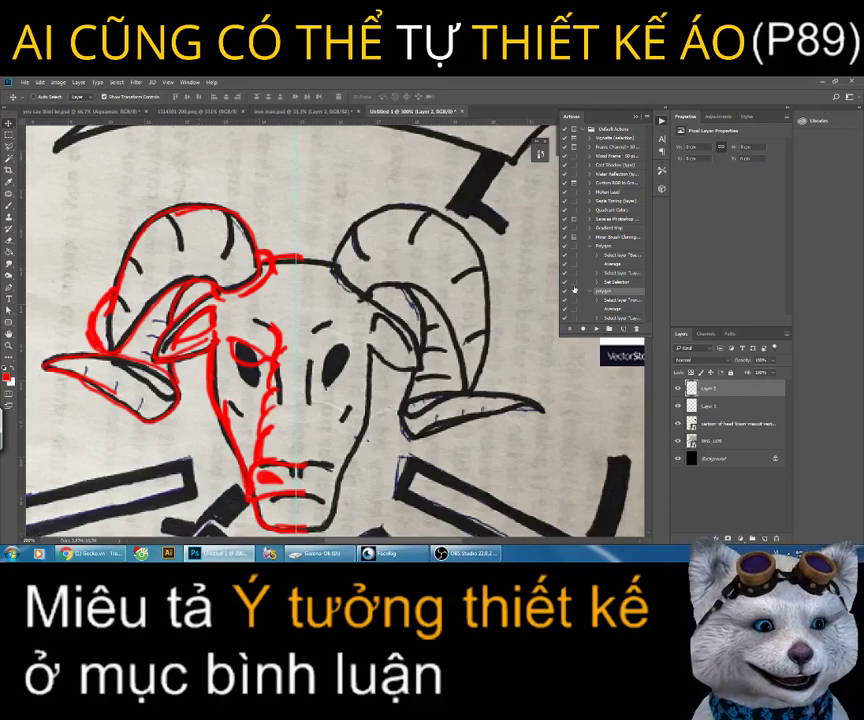
pyautogui.click(10, 207)
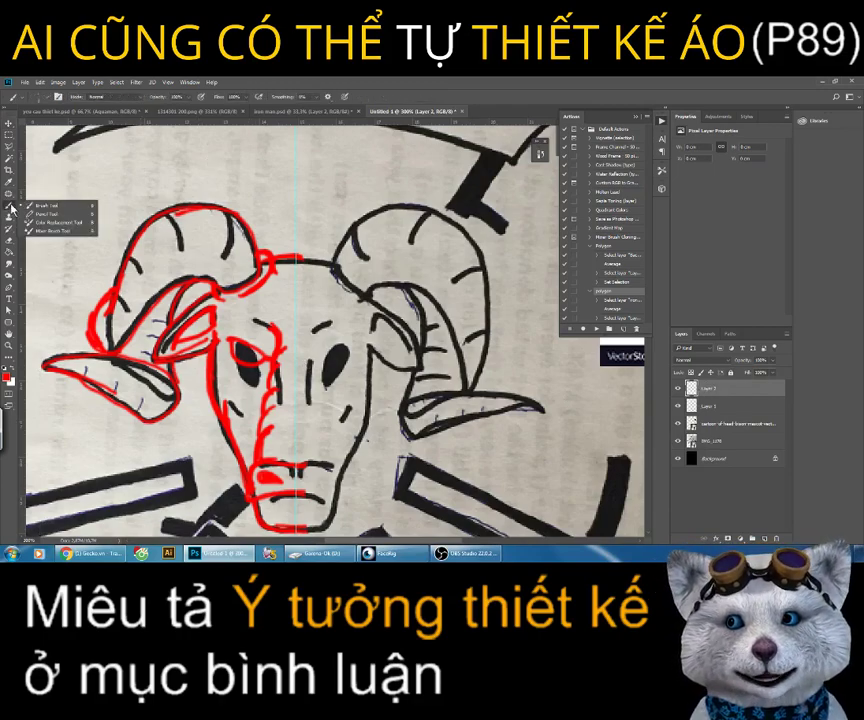
pyautogui.click(40, 205)
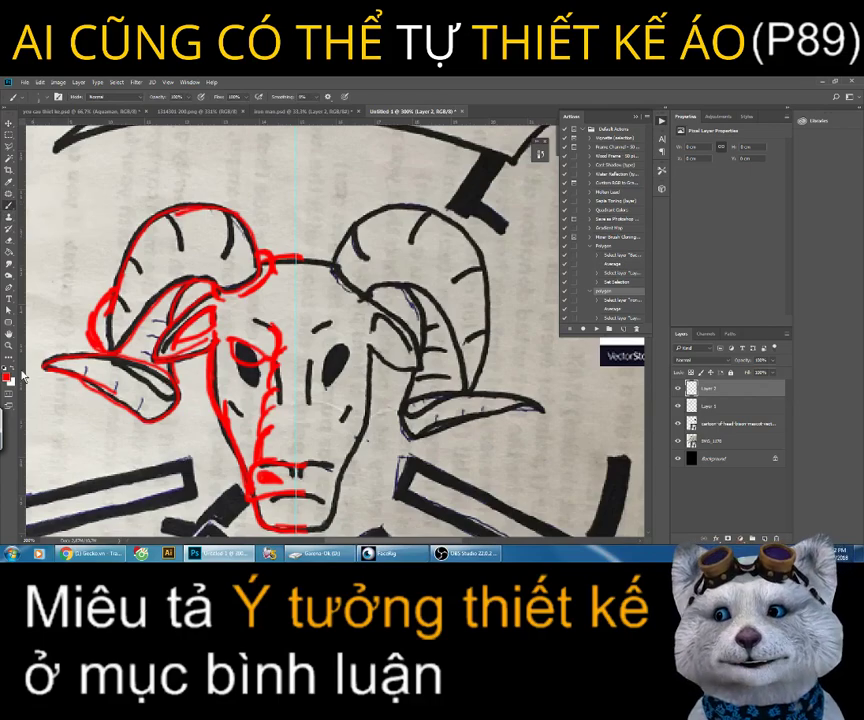
pyautogui.click(8, 377)
pyautogui.click(731, 328)
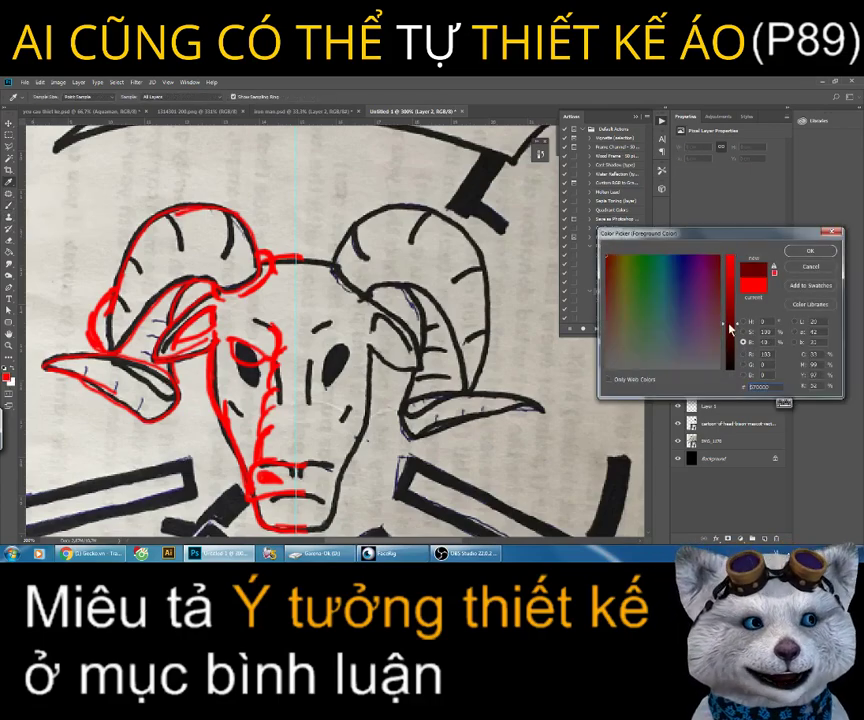
pyautogui.moveTo(730, 328); pyautogui.dragTo(730, 370)
pyautogui.press('Return')
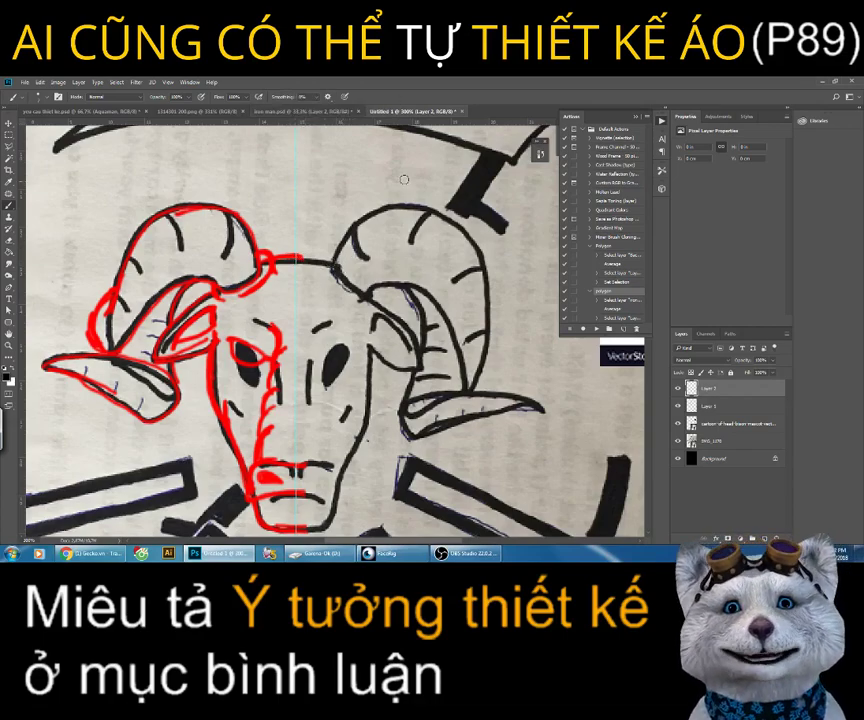
# Step: Draw trial black diagonal strokes across the head, then undo them through the History panel
pyautogui.moveTo(372, 168); pyautogui.dragTo(185, 478)
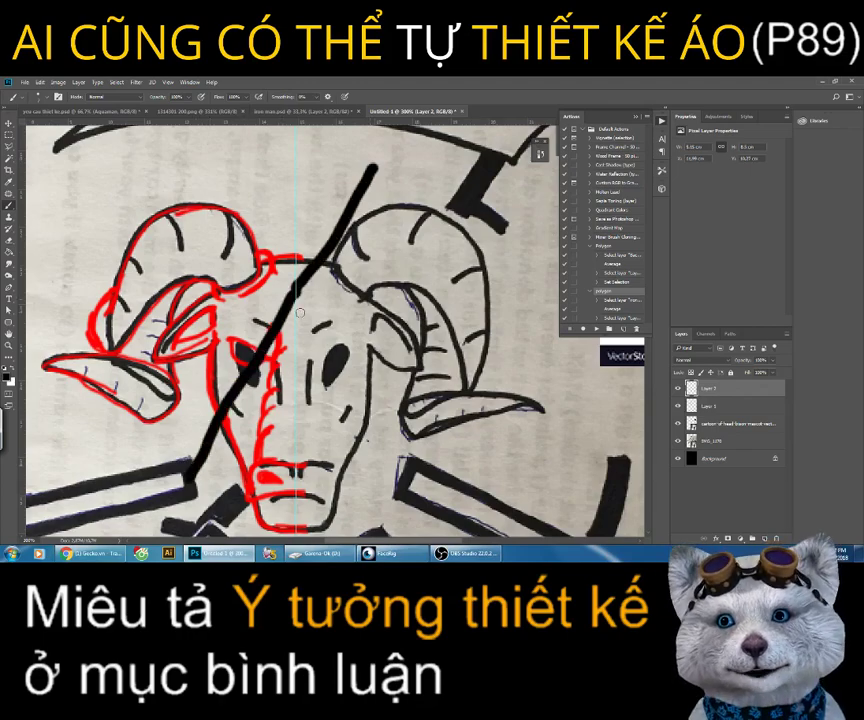
pyautogui.press('z')
pyautogui.click(366, 201)
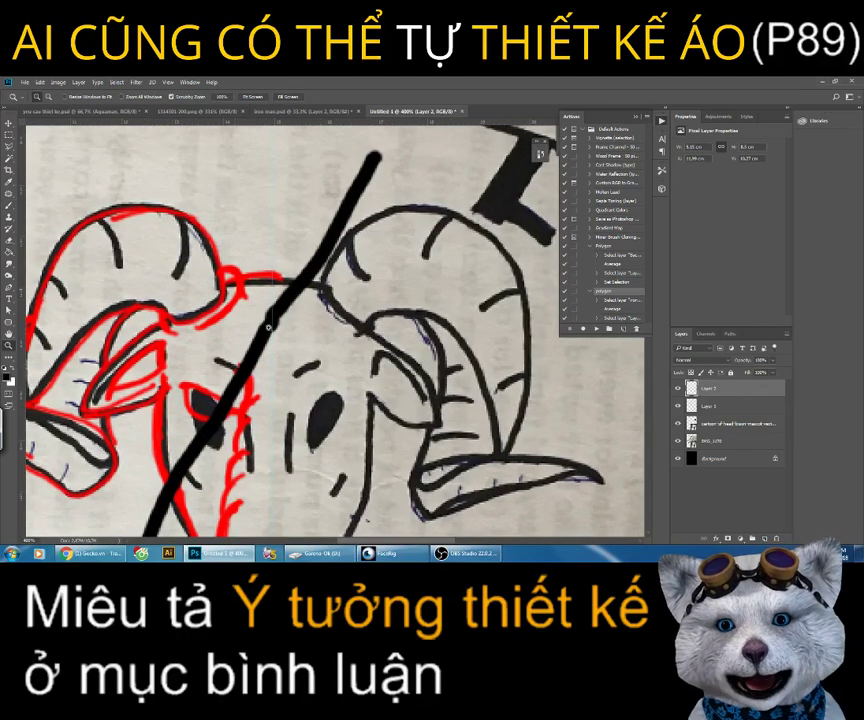
pyautogui.hotkey('ctrl', '-')
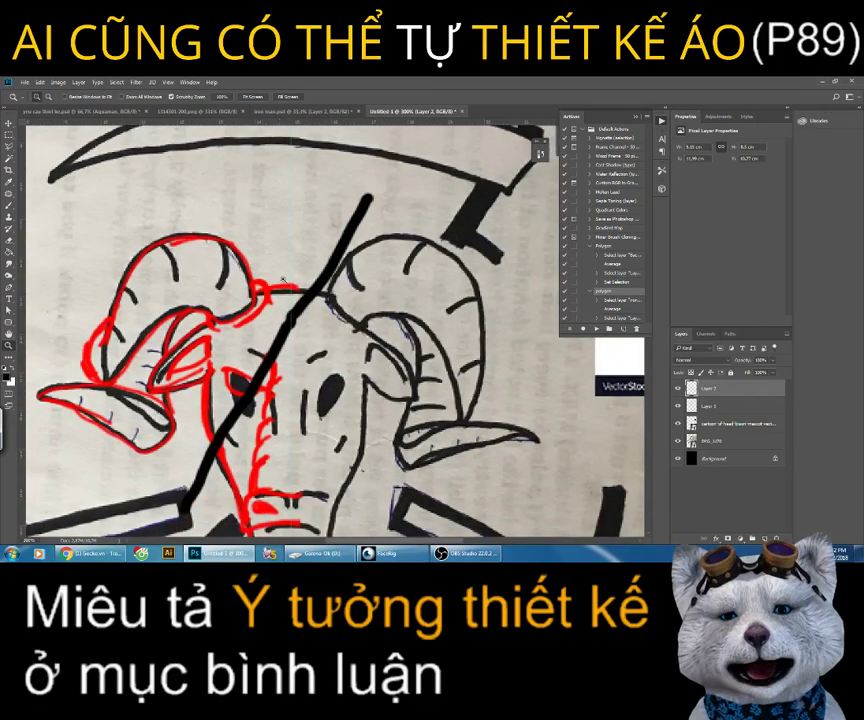
pyautogui.click(12, 206)
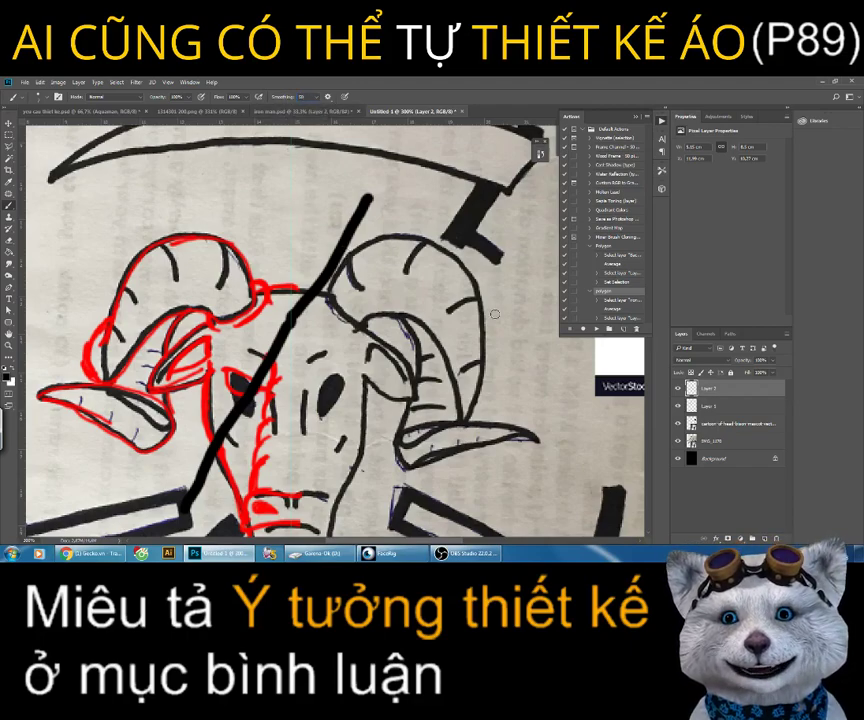
pyautogui.moveTo(430, 215); pyautogui.dragTo(237, 446)
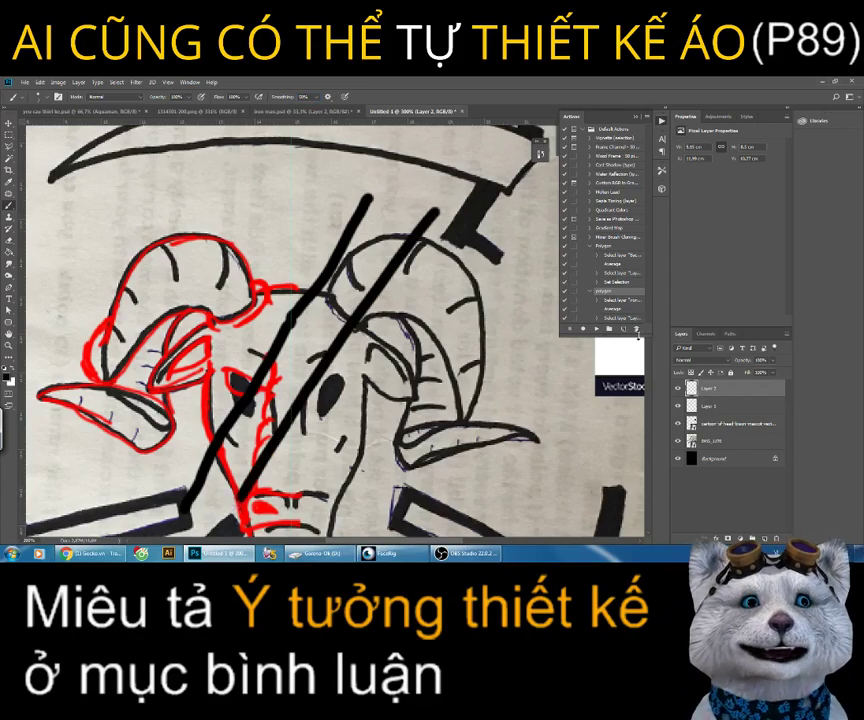
pyautogui.hotkey('ctrl', 'z')
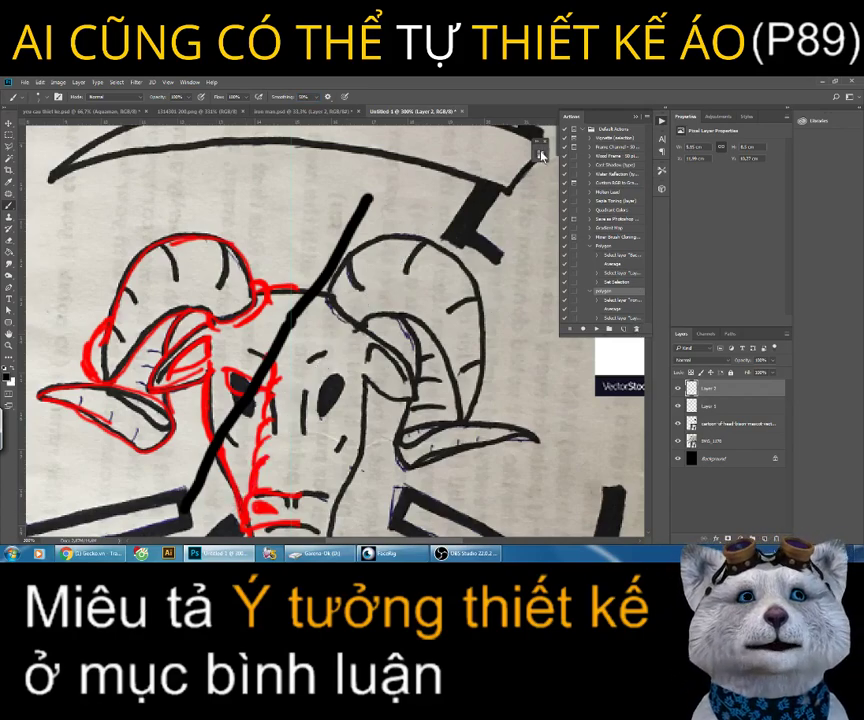
pyautogui.click(540, 155)
pyautogui.click(517, 358)
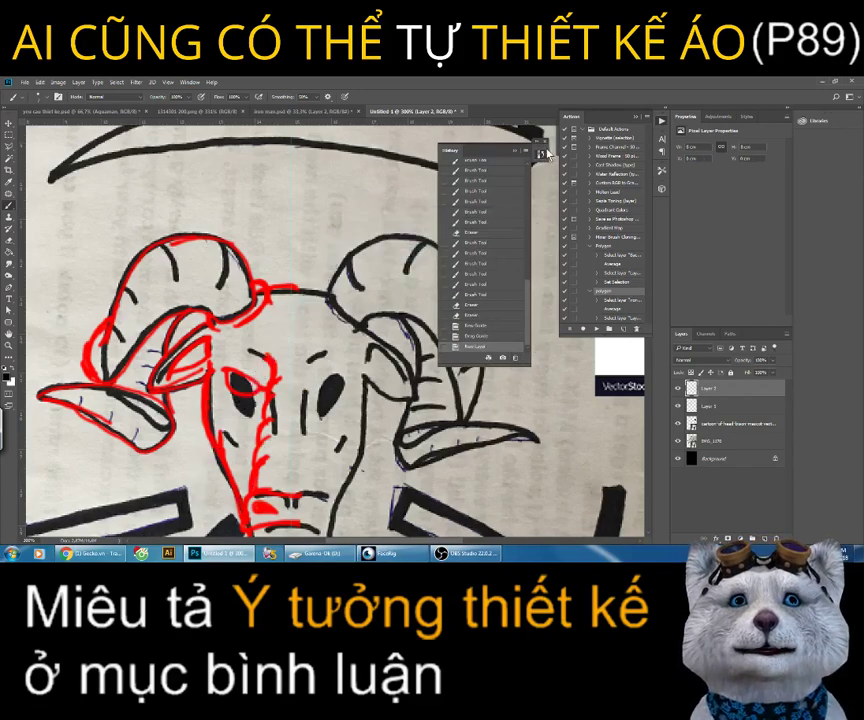
pyautogui.click(540, 155)
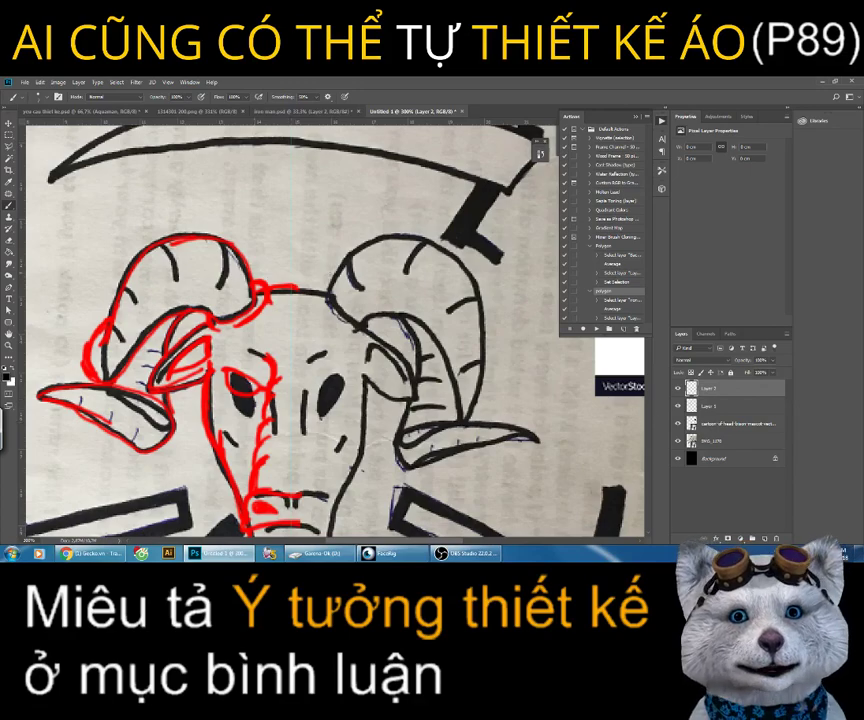
# Step: Ink black strokes across the head top between the horns and along the top of the left horn
pyautogui.click(292, 289)
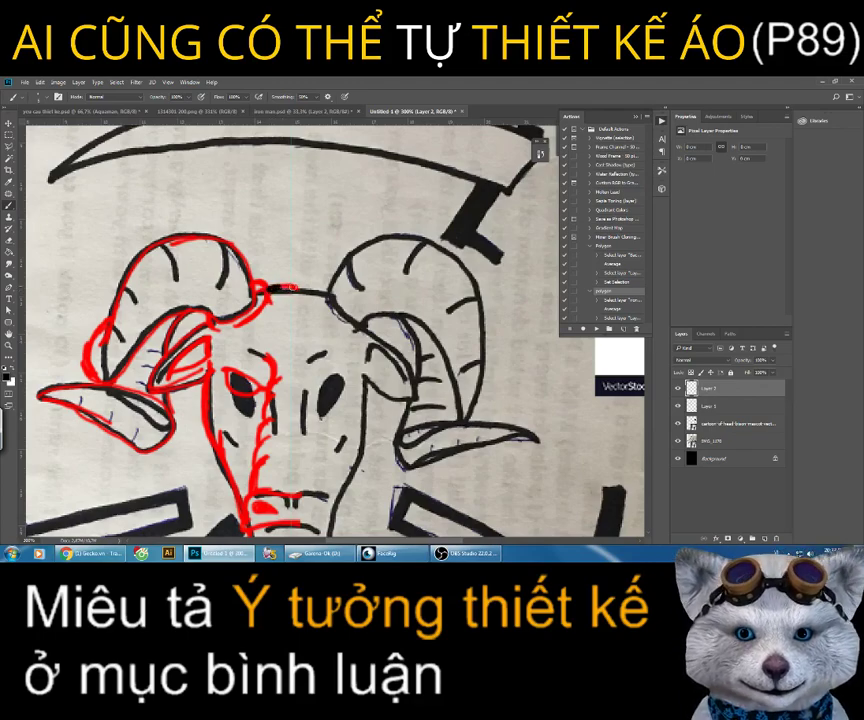
pyautogui.moveTo(298, 289); pyautogui.dragTo(330, 297)
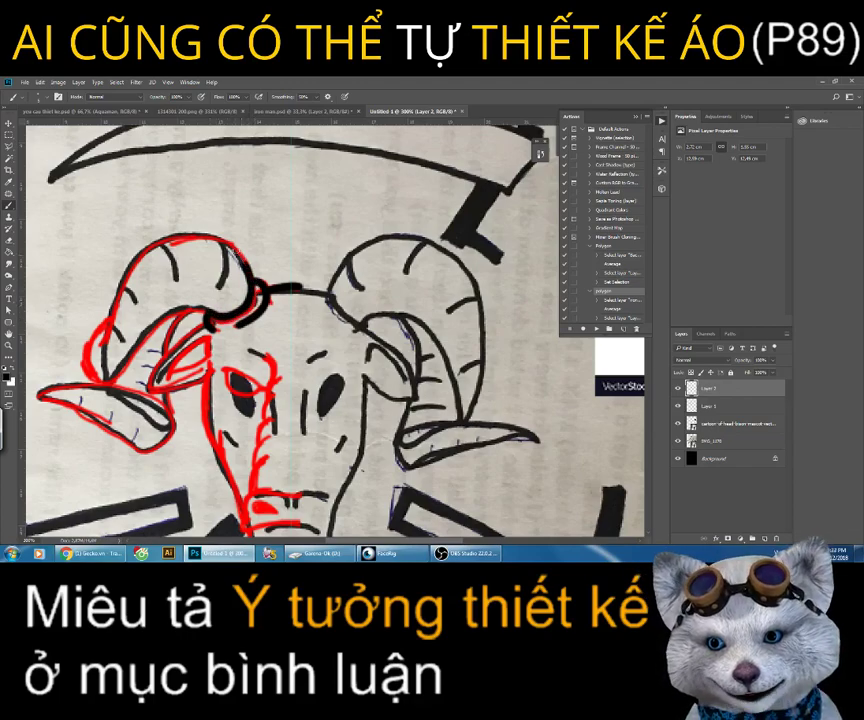
pyautogui.moveTo(152, 243)
pyautogui.mouseDown()
pyautogui.moveTo(105, 247)
pyautogui.moveTo(133, 262)
pyautogui.moveTo(120, 295)
pyautogui.mouseUp()
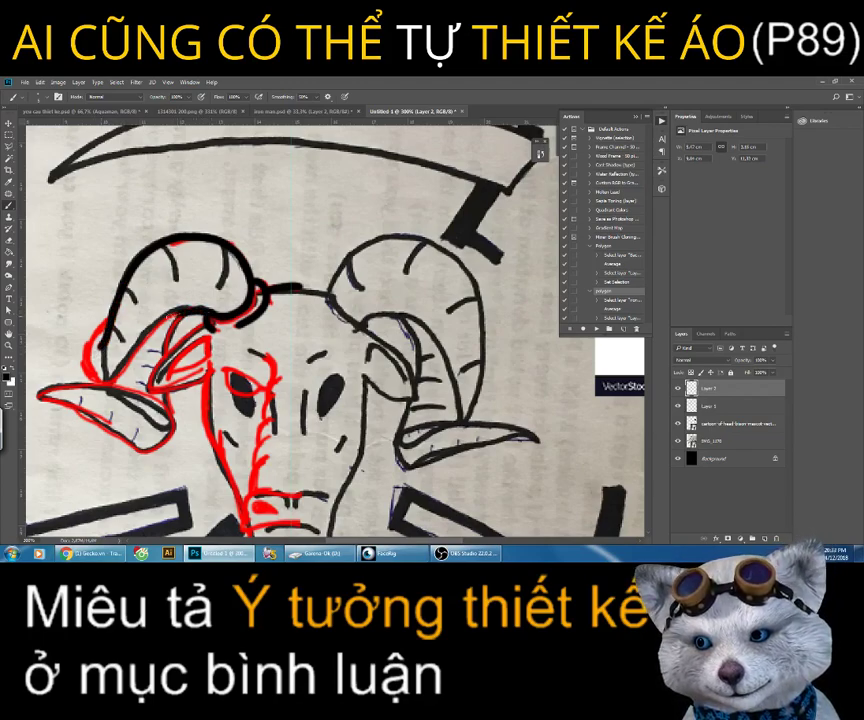
pyautogui.moveTo(110, 216)
pyautogui.mouseDown()
pyautogui.moveTo(76, 256)
pyautogui.moveTo(52, 244)
pyautogui.moveTo(55, 226)
pyautogui.moveTo(73, 213)
pyautogui.mouseUp()
pyautogui.moveTo(90, 330); pyautogui.dragTo(113, 316)
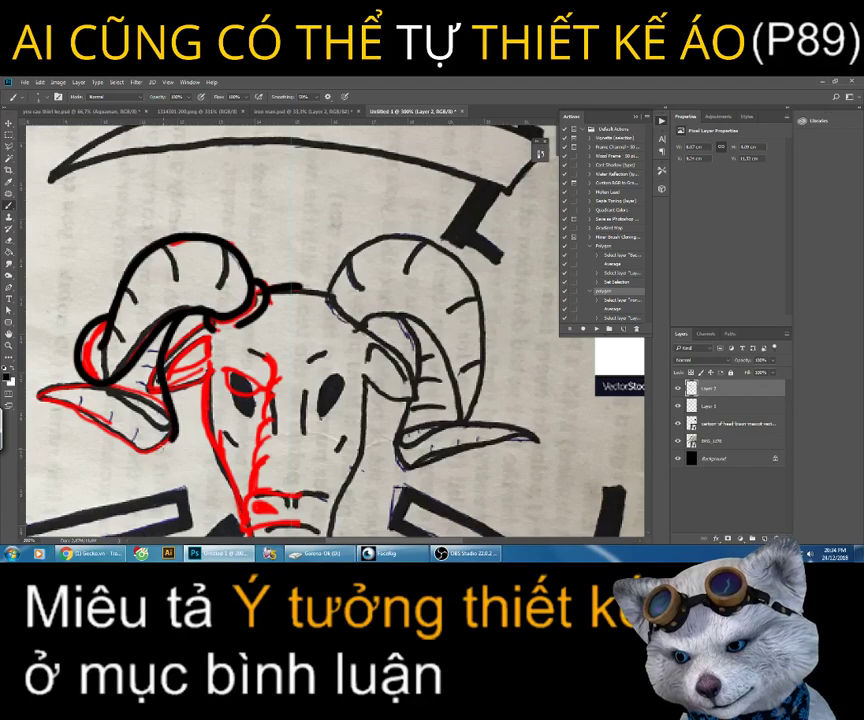
pyautogui.moveTo(106, 305); pyautogui.dragTo(72, 292)
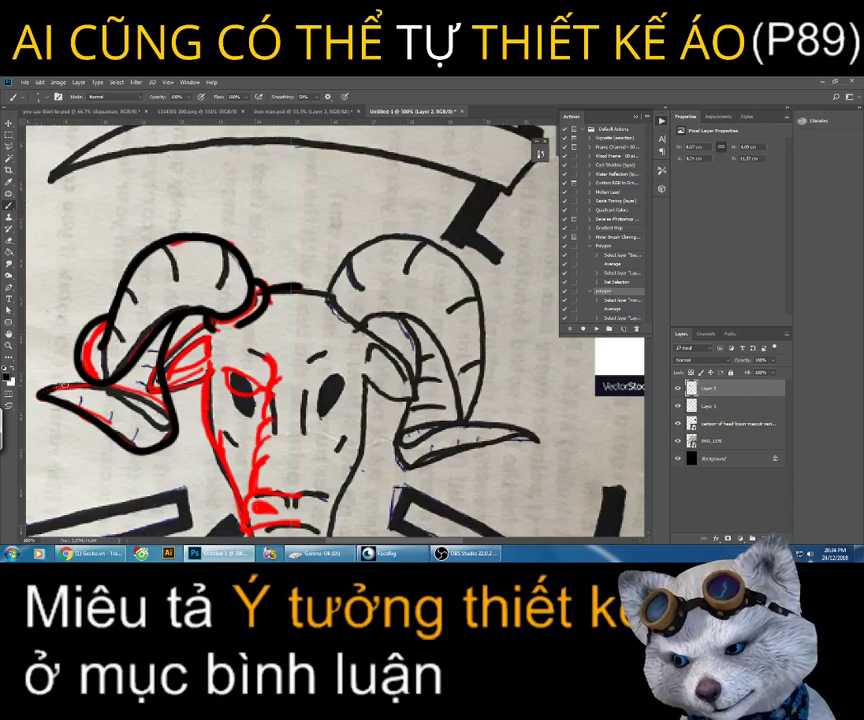
# Step: Thicken the left horn's lower edge, touch up its upper outline, and erase excess black near the ear
pyautogui.moveTo(78, 383); pyautogui.dragTo(105, 382)
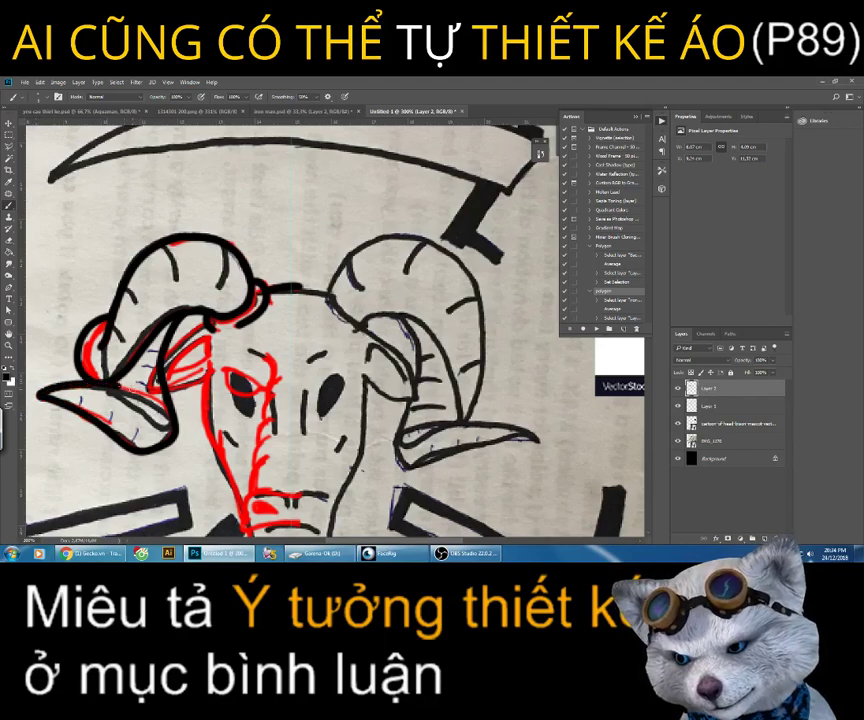
pyautogui.moveTo(105, 270); pyautogui.dragTo(114, 279)
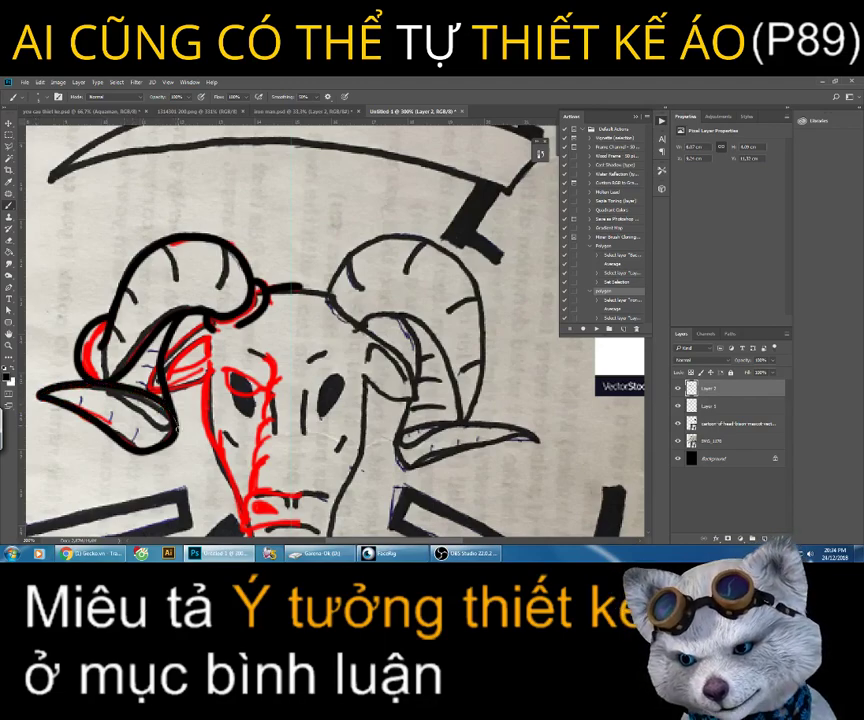
pyautogui.press('e')
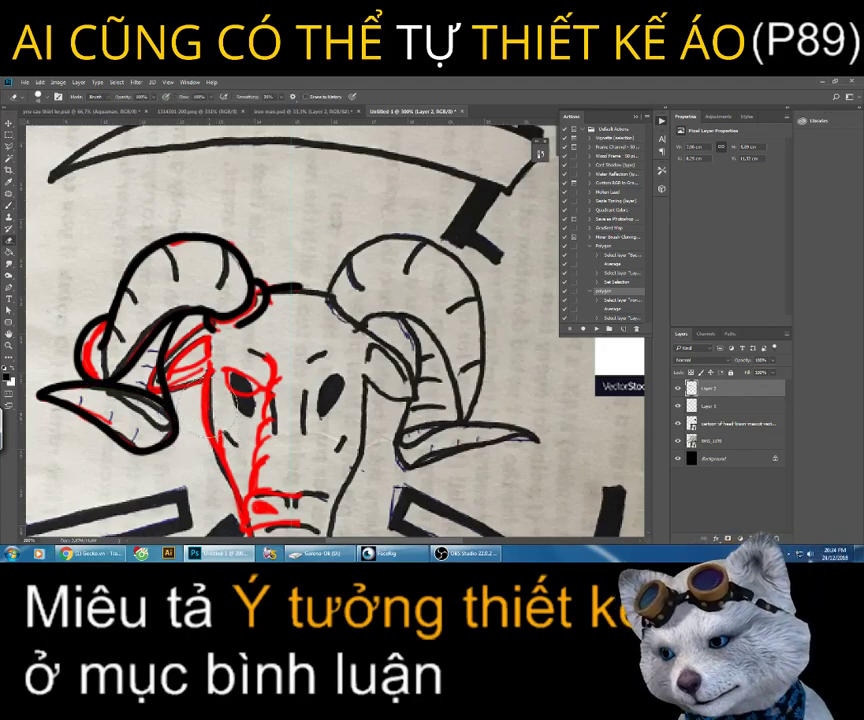
pyautogui.moveTo(170, 355)
pyautogui.mouseDown()
pyautogui.moveTo(193, 386)
pyautogui.moveTo(160, 360)
pyautogui.mouseUp()
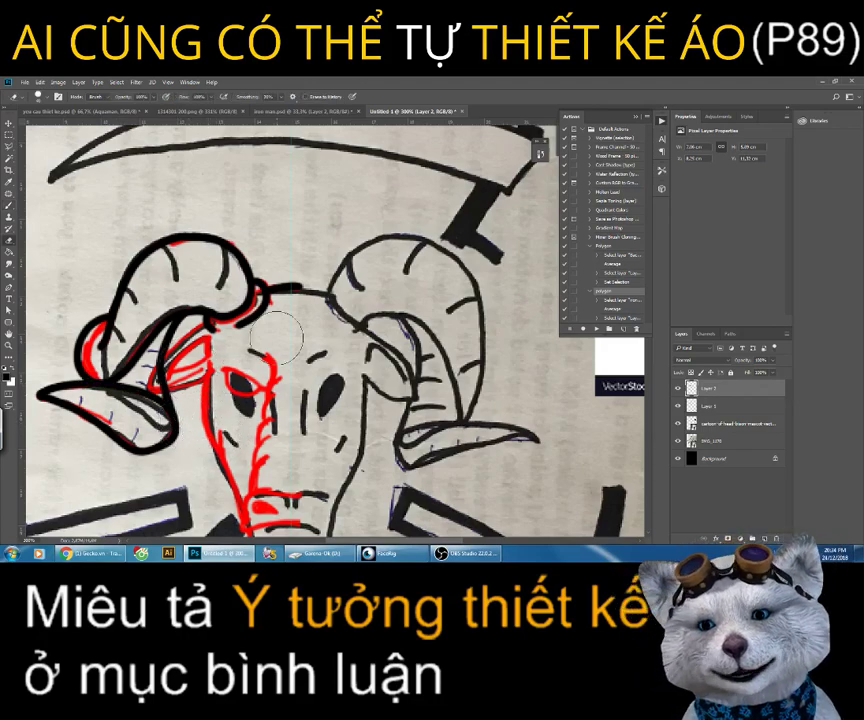
# Step: Choose the standard Eraser, select the Background layer and dismiss the hidden-layer warning
pyautogui.rightClick(9, 241)
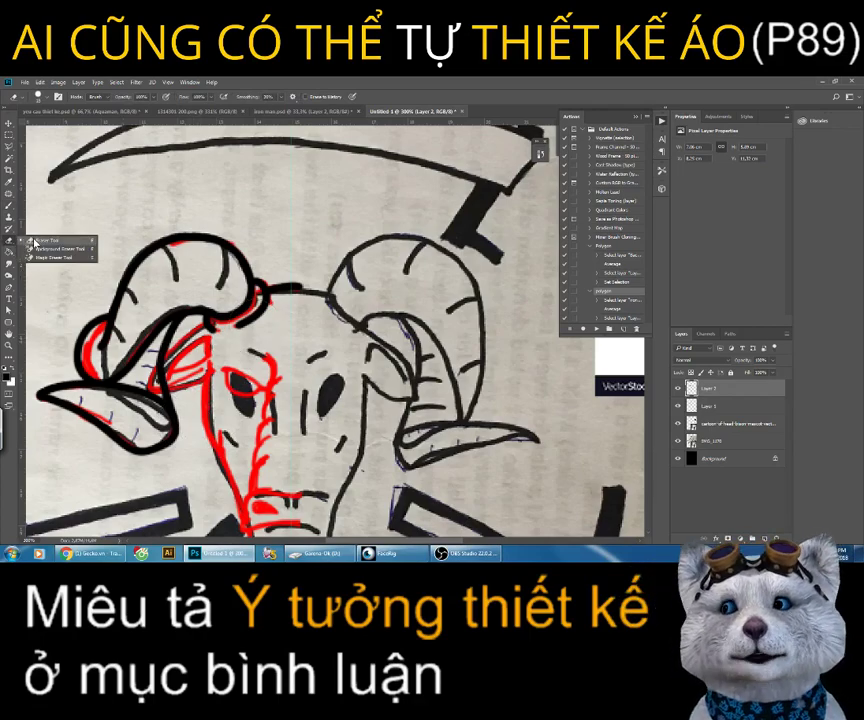
pyautogui.click(40, 241)
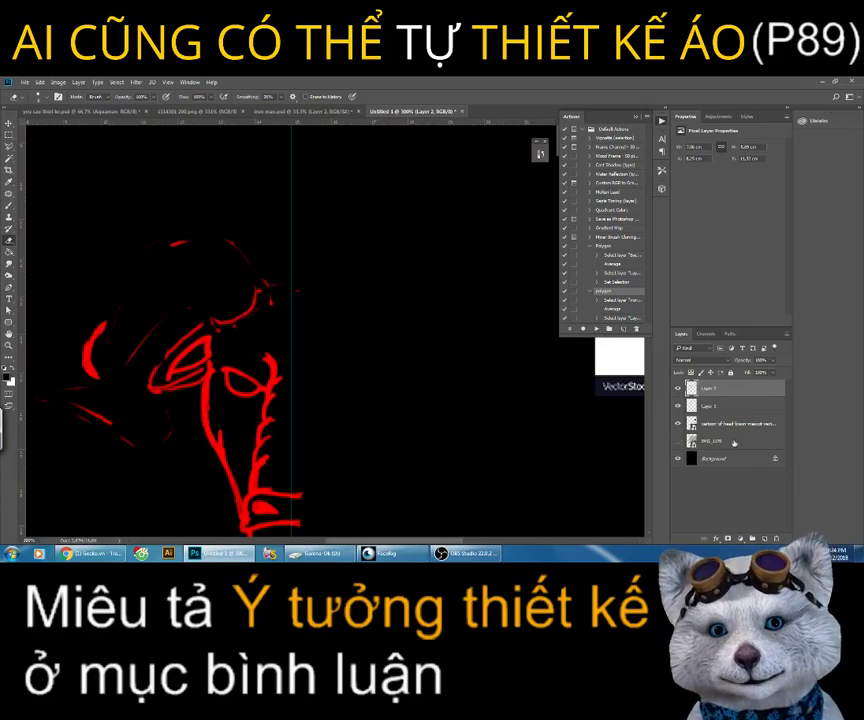
pyautogui.click(720, 458)
pyautogui.click(678, 458)
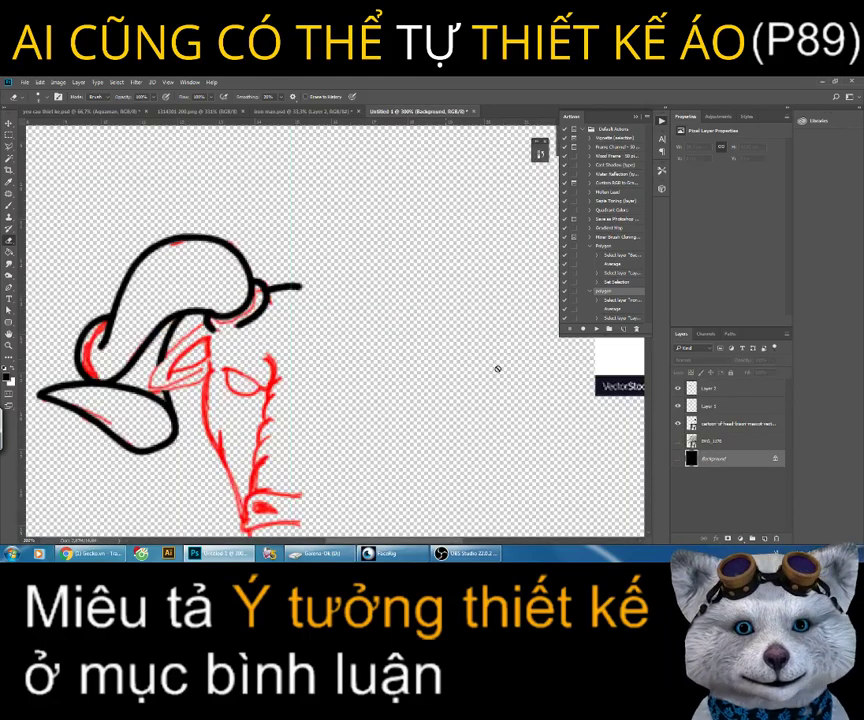
pyautogui.click(497, 369)
pyautogui.press('Return')
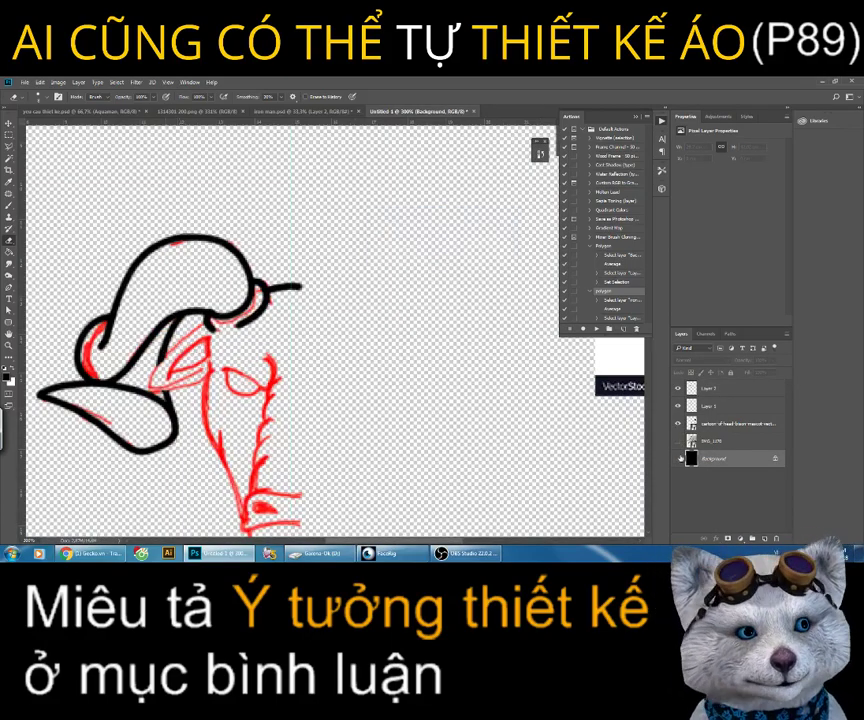
# Step: Make the Background visible, fill it with white, and adjust the zoom on the drawing
pyautogui.click(678, 458)
pyautogui.hotkey('ctrl', 'BackSpace')
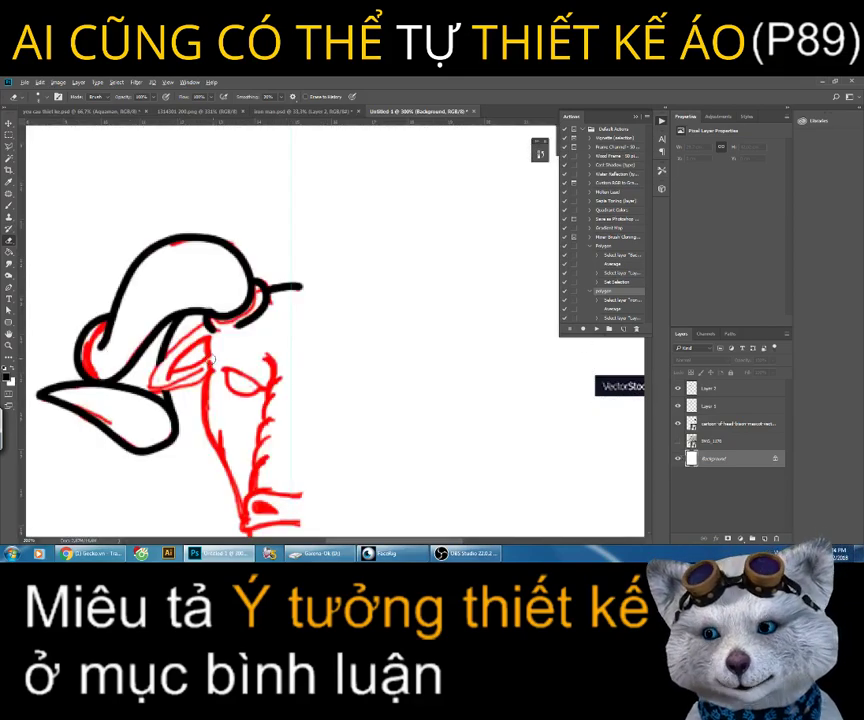
pyautogui.click(9, 345)
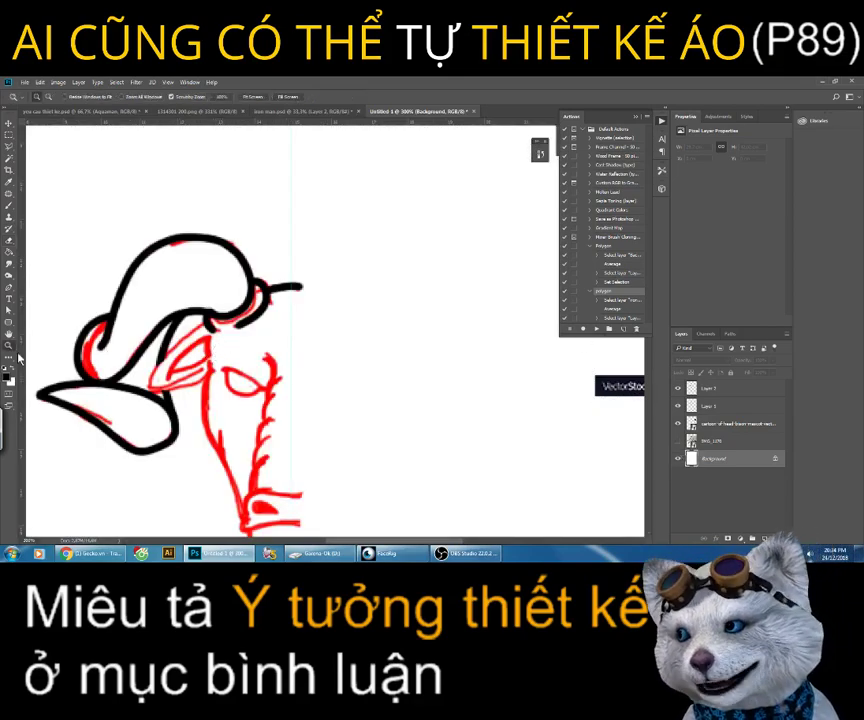
pyautogui.moveTo(264, 360); pyautogui.dragTo(280, 362)
# Step: Return to the Brush on Layer 2 and extend the black head outline at the top-left
pyautogui.press('b')
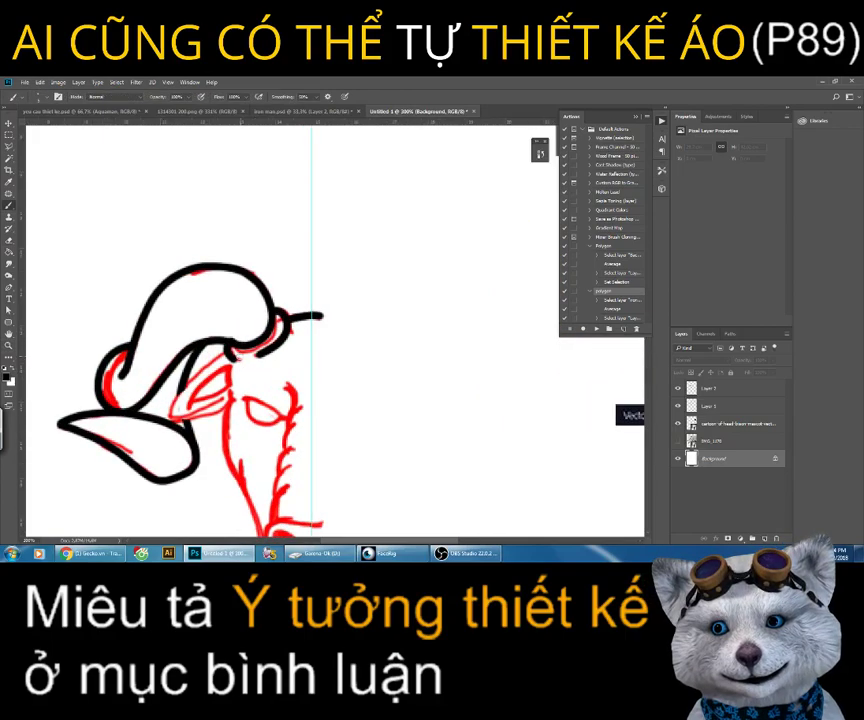
pyautogui.click(705, 388)
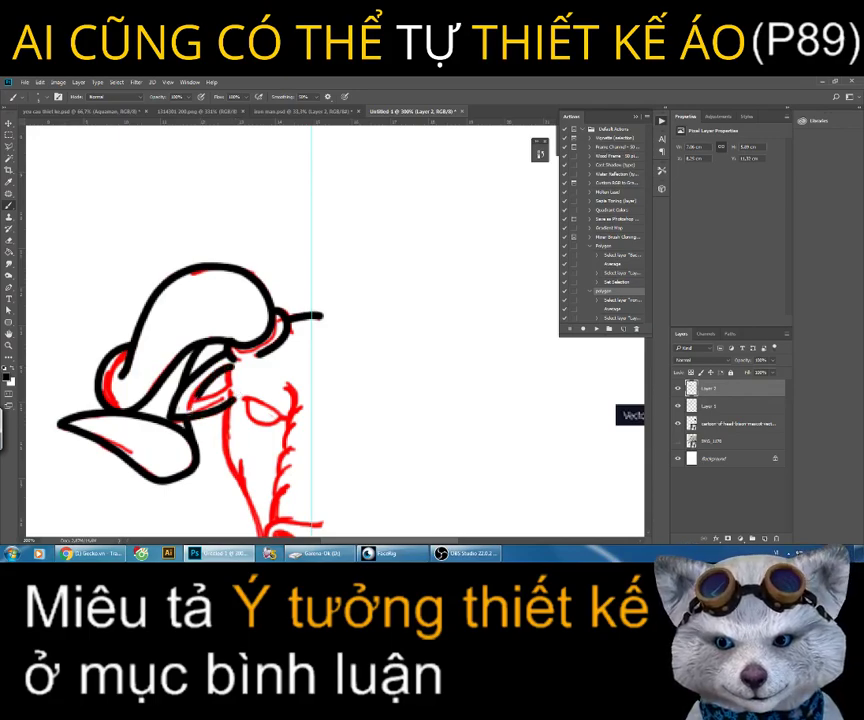
pyautogui.moveTo(130, 270); pyautogui.dragTo(162, 256)
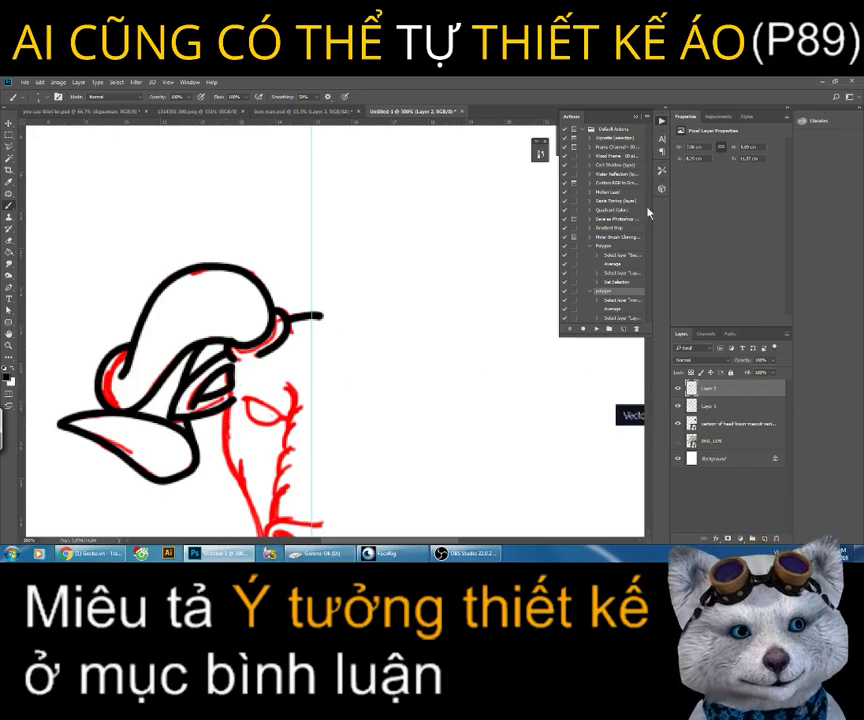
# Step: Draw black lines down the face to the mouth and curving around the left eye
pyautogui.click(634, 116)
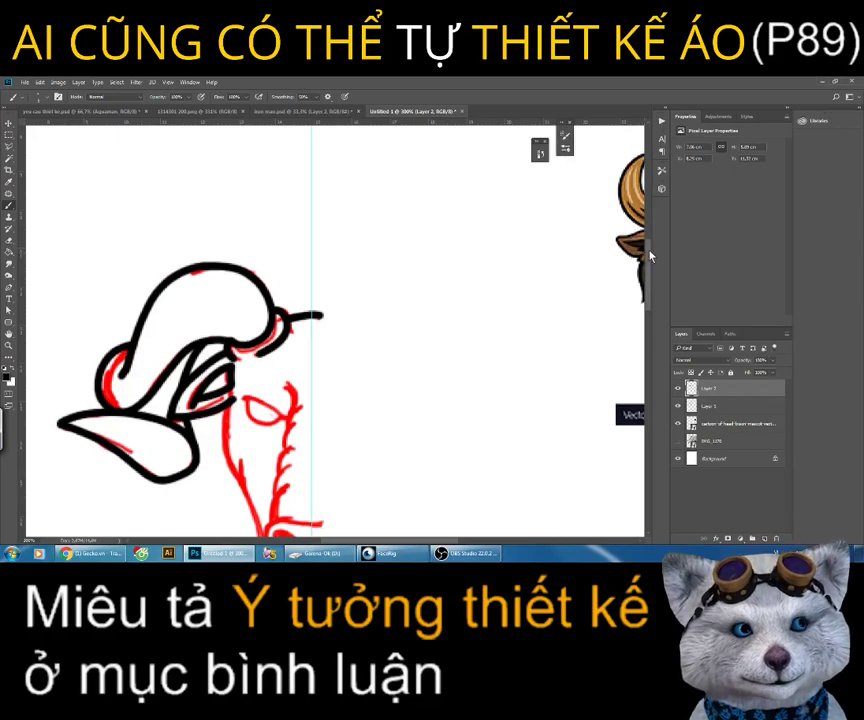
pyautogui.scroll(-3, 214, 312)
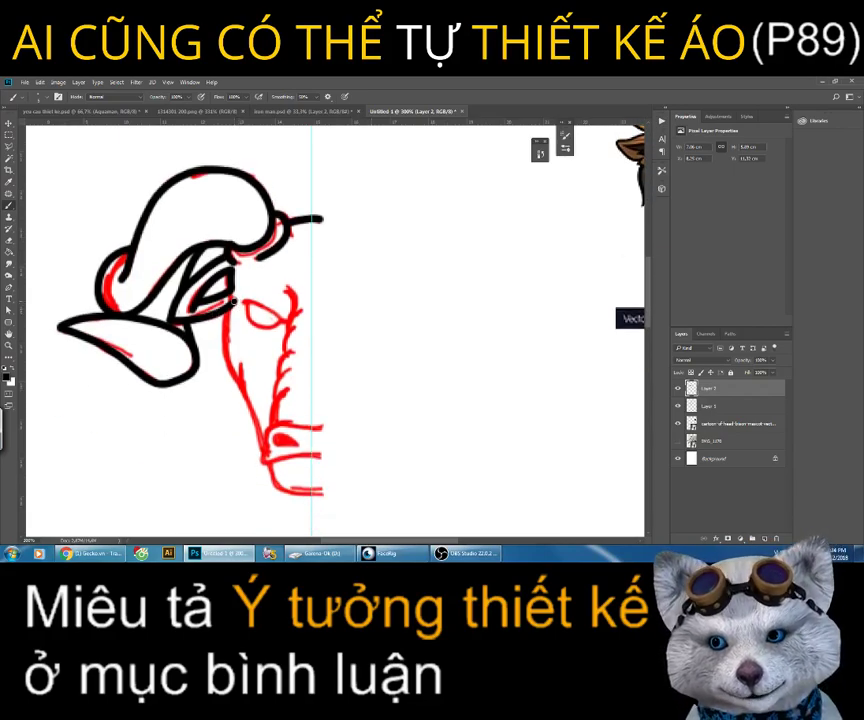
pyautogui.moveTo(232, 300); pyautogui.dragTo(237, 374)
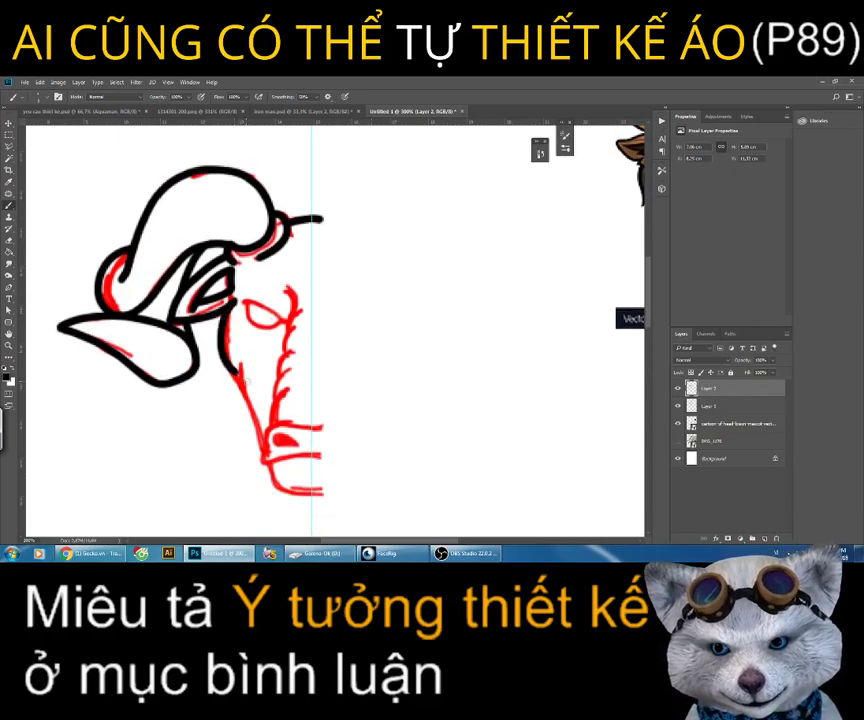
pyautogui.moveTo(241, 365); pyautogui.dragTo(268, 453)
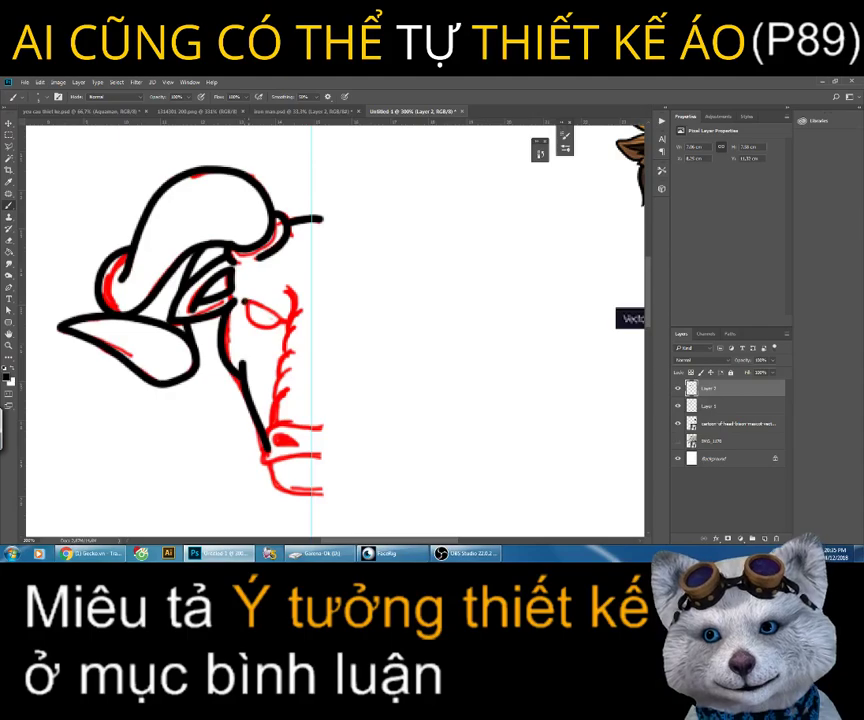
pyautogui.moveTo(246, 301); pyautogui.dragTo(270, 314)
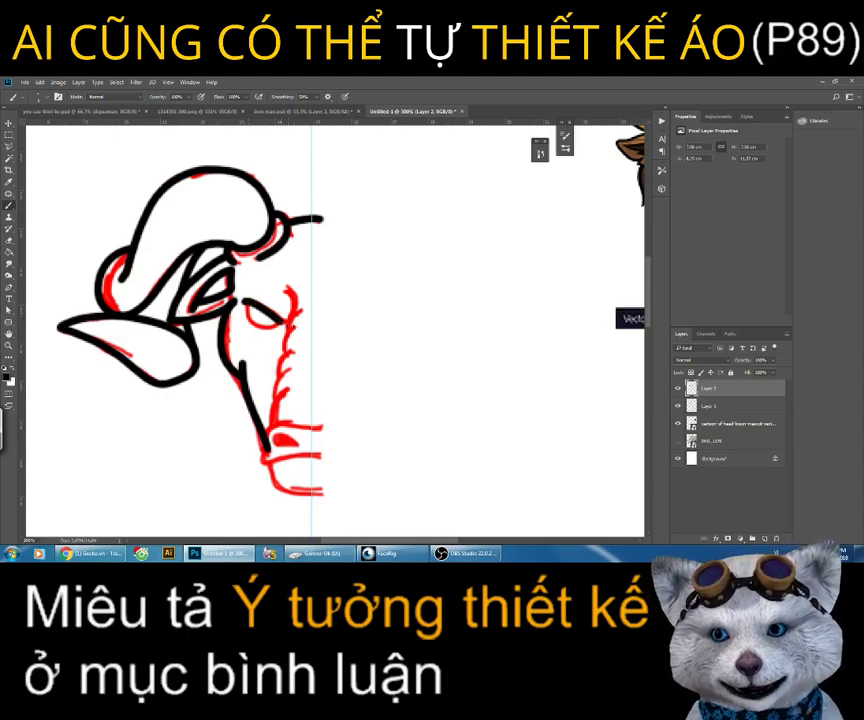
pyautogui.moveTo(270, 314); pyautogui.dragTo(292, 296)
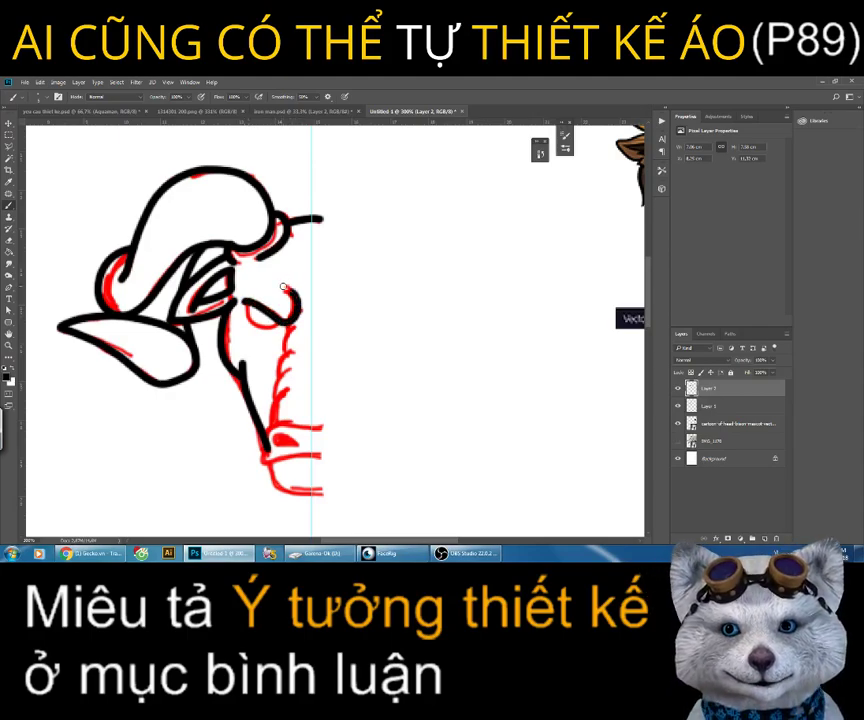
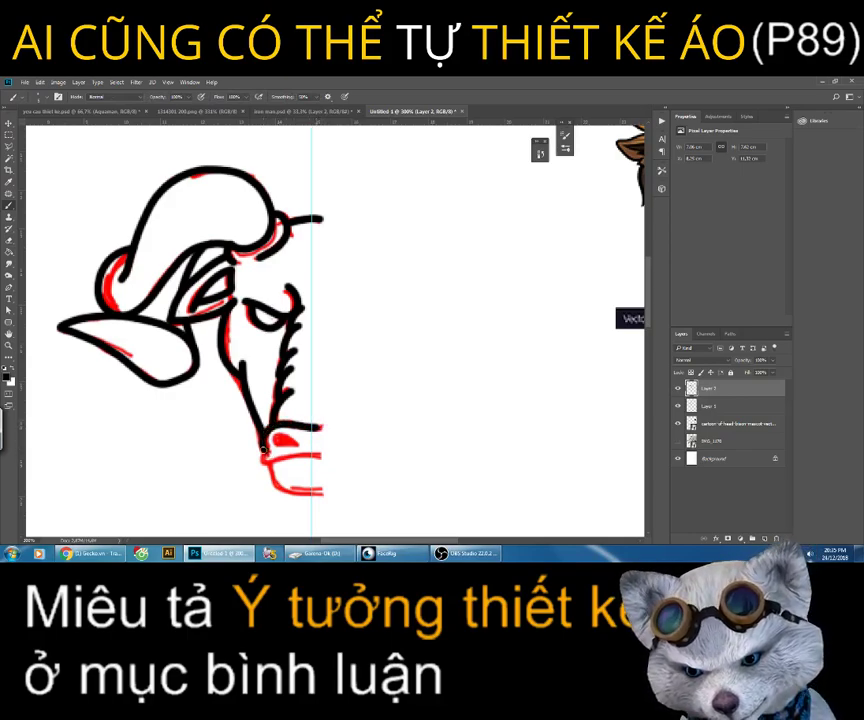
# Step: Ink the bottom line of the ram's jaw and the chin in black along the red guides
pyautogui.moveTo(262, 462); pyautogui.dragTo(320, 456)
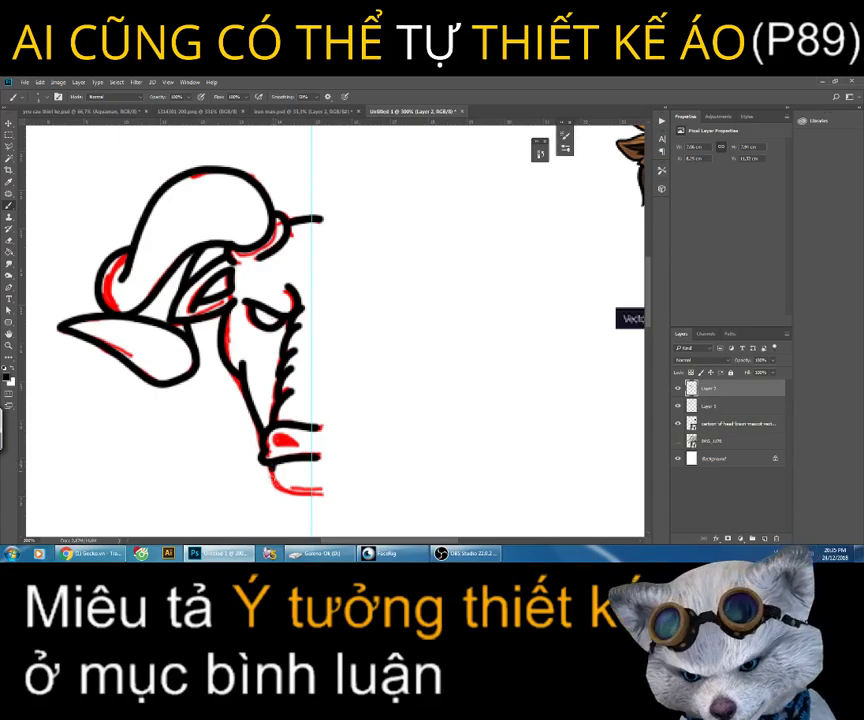
pyautogui.moveTo(272, 479); pyautogui.dragTo(320, 495)
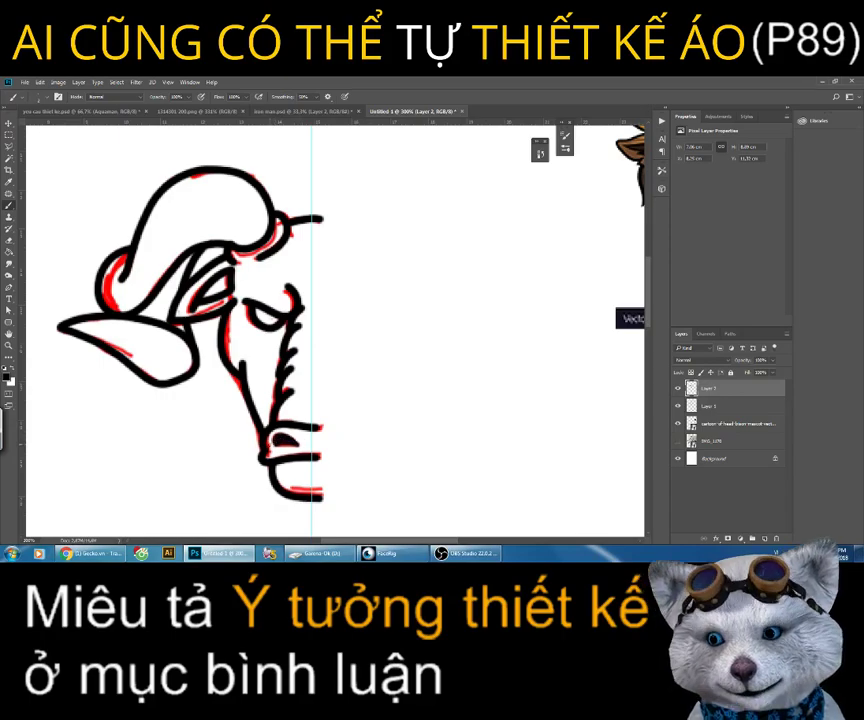
# Step: Hide the red guide strokes and zoom out to view the drawing and reference
pyautogui.press('z')
pyautogui.click(678, 405)
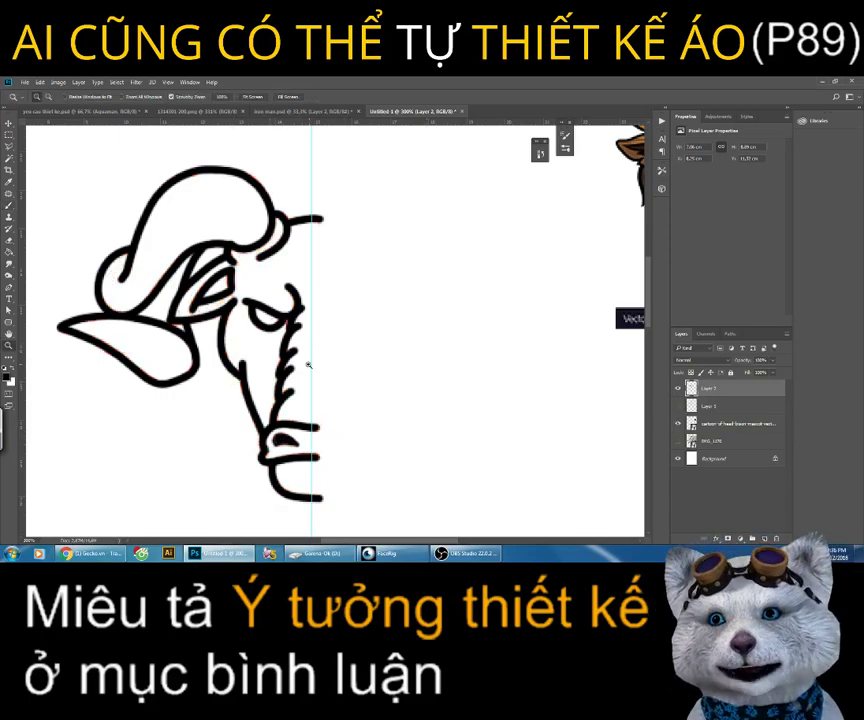
pyautogui.keyDown('alt'); pyautogui.click(308, 366); pyautogui.keyUp('alt')
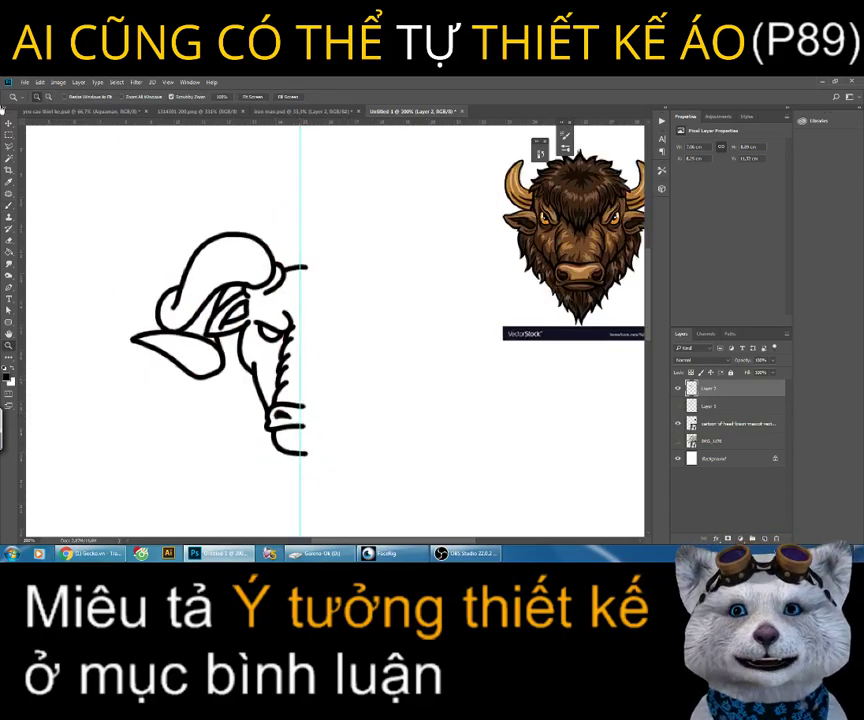
# Step: Delete the black strokes right of the vertical centre guide and clear the selection
pyautogui.click(9, 134)
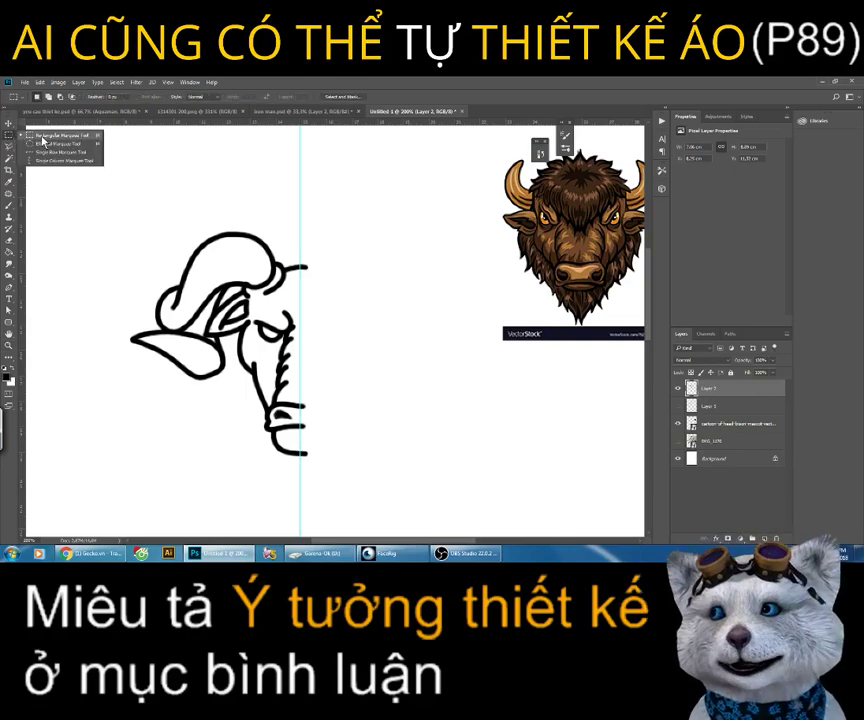
pyautogui.click(45, 142)
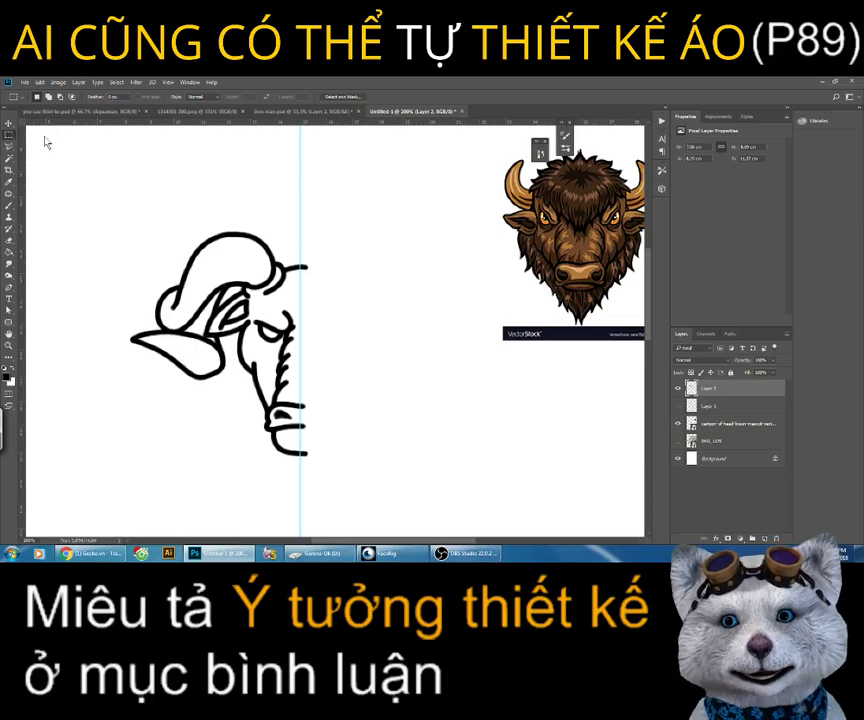
pyautogui.moveTo(365, 197); pyautogui.dragTo(300, 489)
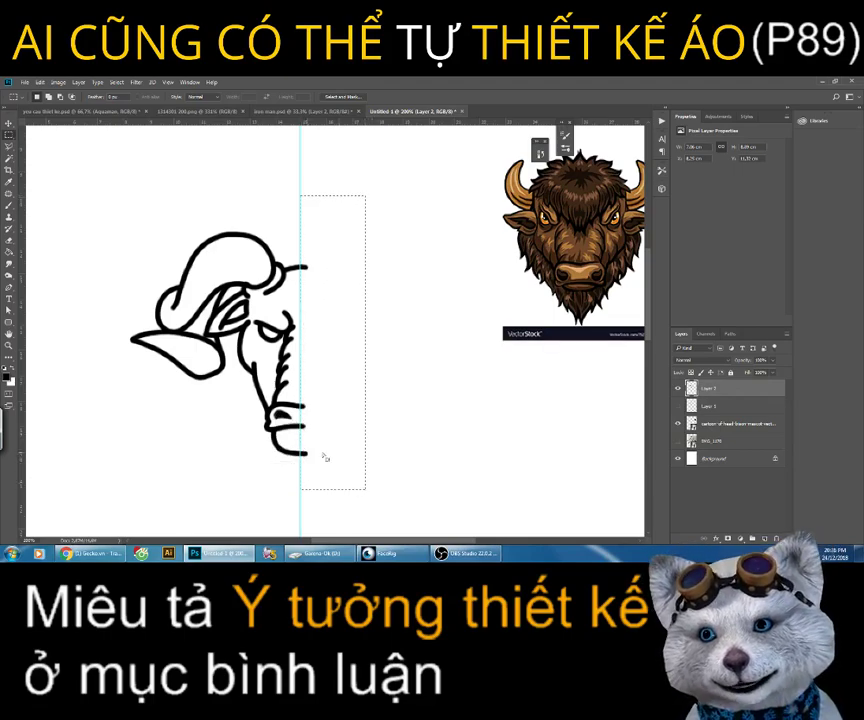
pyautogui.press('Delete')
pyautogui.click(123, 179)
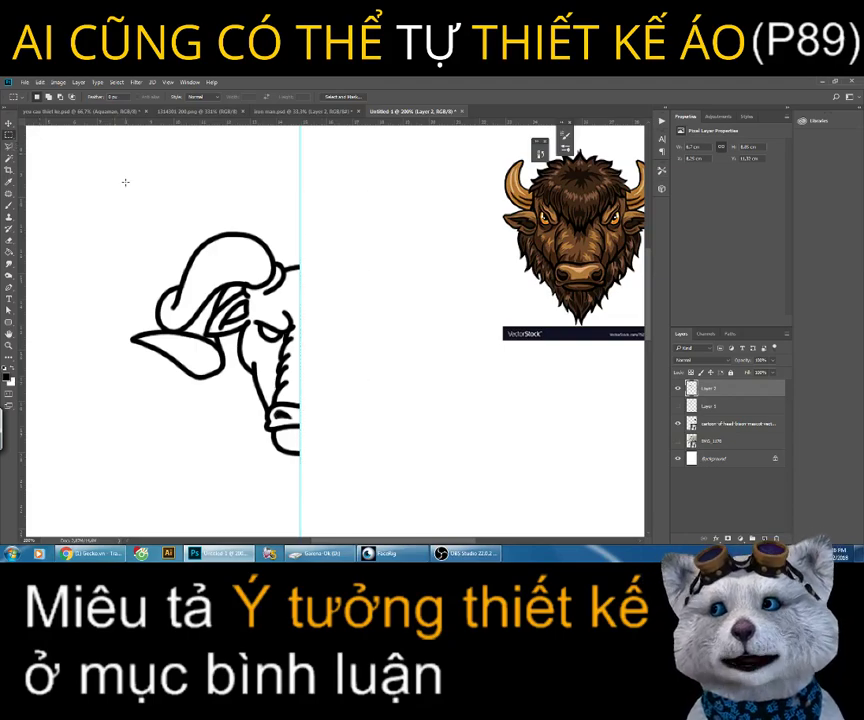
pyautogui.click(58, 83)
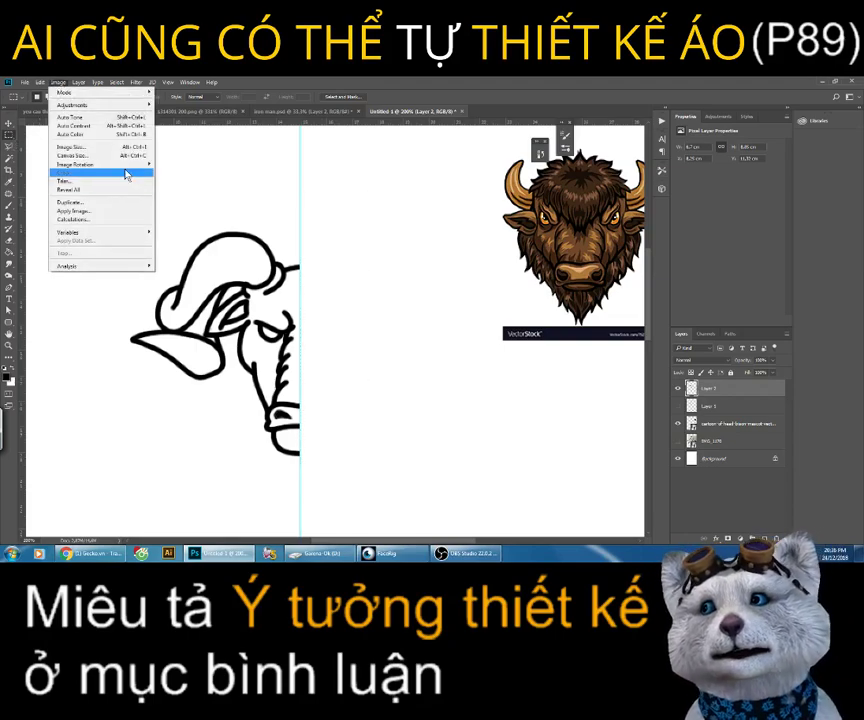
# Step: Duplicate the half-face layer and flip the copy horizontally
pyautogui.click(723, 392)
pyautogui.rightClick(723, 392)
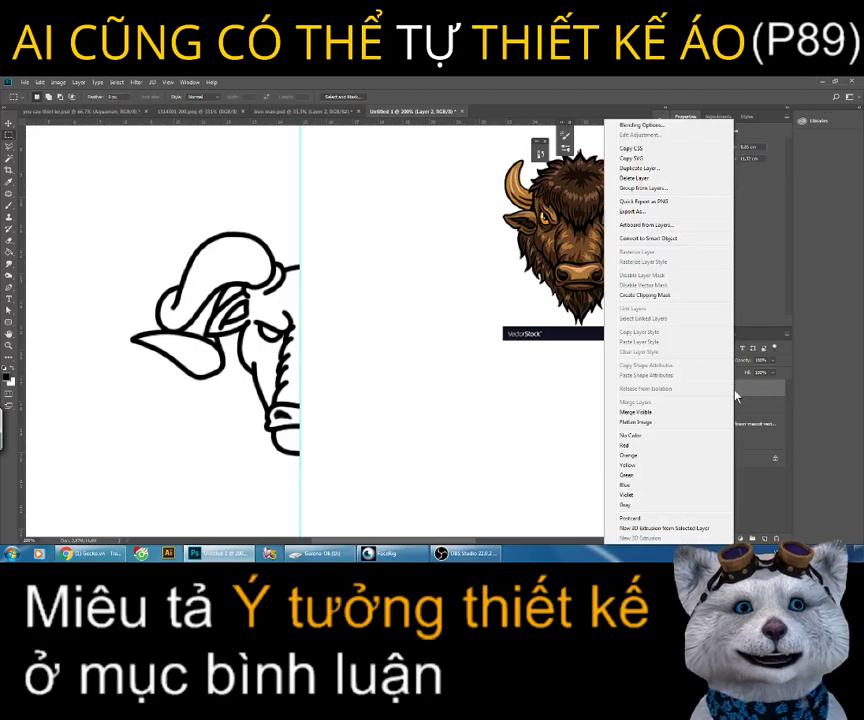
pyautogui.click(645, 169)
pyautogui.click(508, 225)
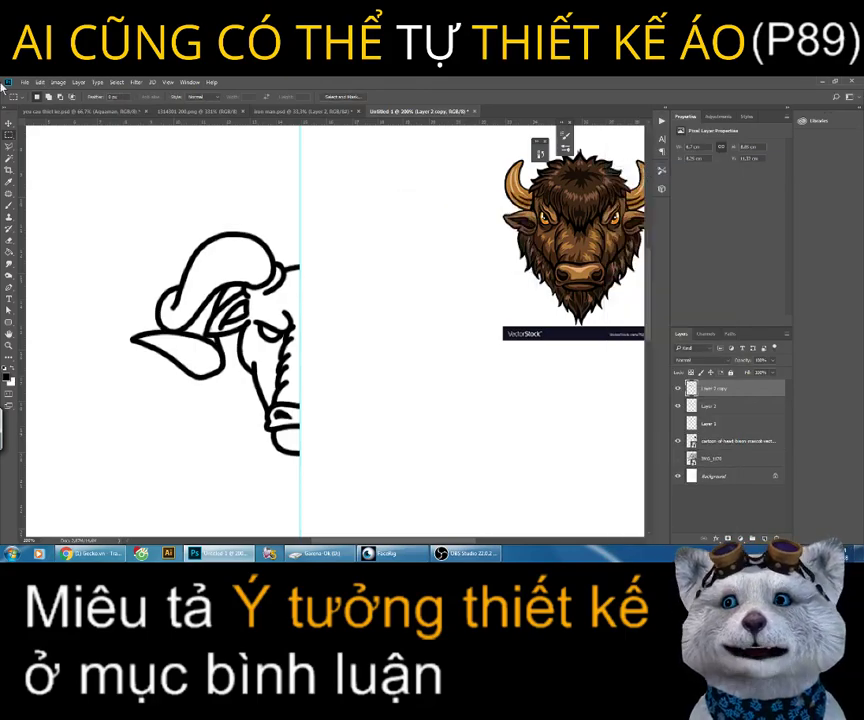
pyautogui.click(44, 83)
pyautogui.moveTo(60, 274)
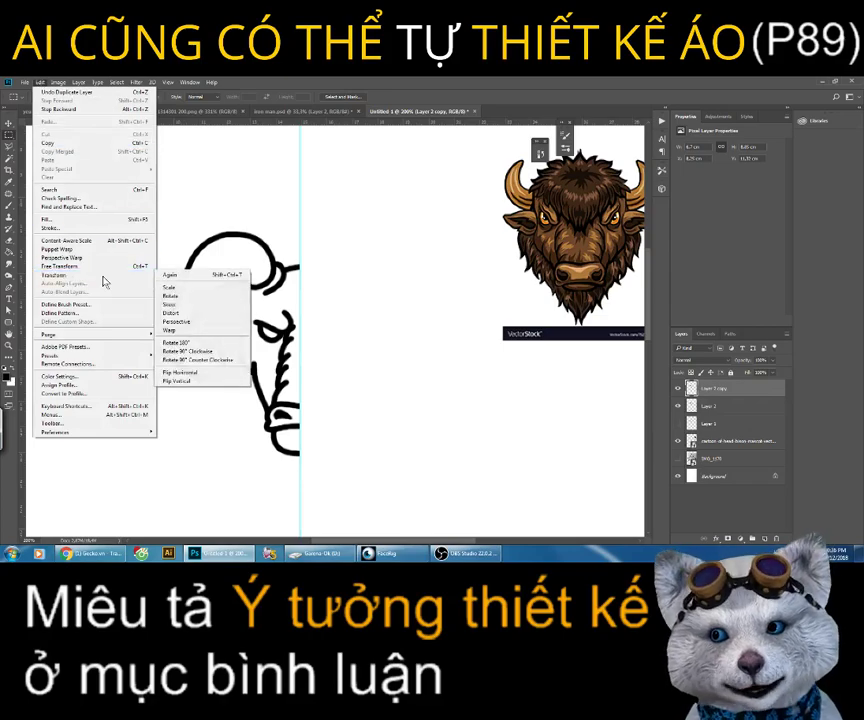
pyautogui.click(200, 372)
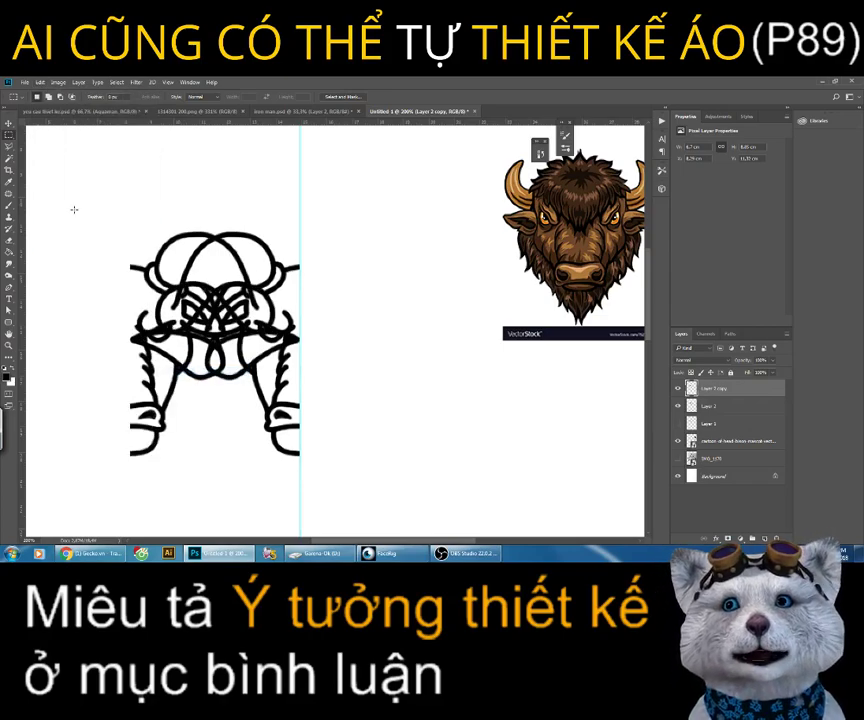
# Step: Move the mirrored copy to meet the original at the centre line, then zoom out
pyautogui.click(8, 123)
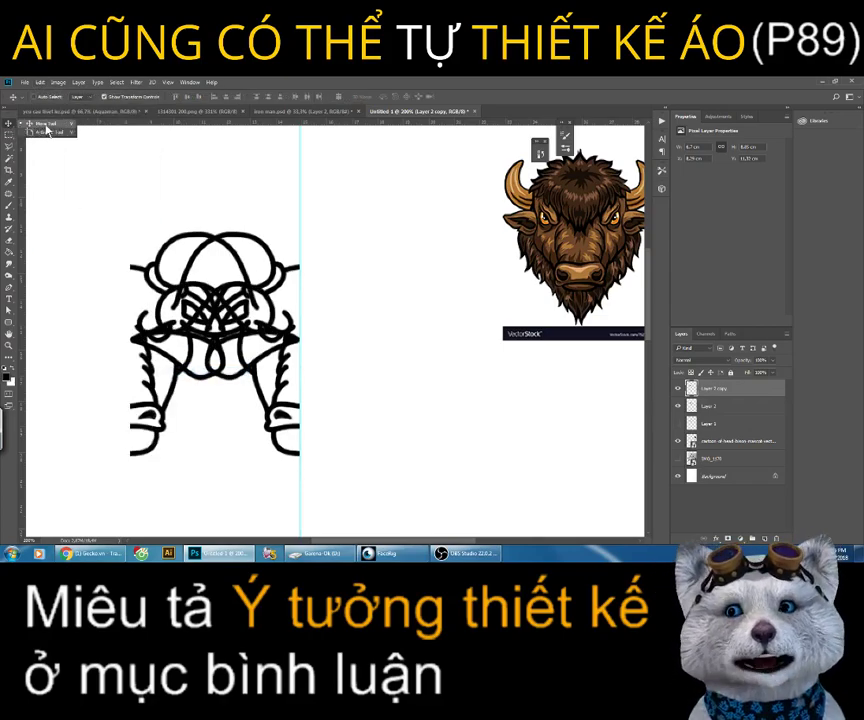
pyautogui.moveTo(165, 290)
pyautogui.mouseDown()
pyautogui.moveTo(393, 297)
pyautogui.moveTo(336, 297)
pyautogui.mouseUp()
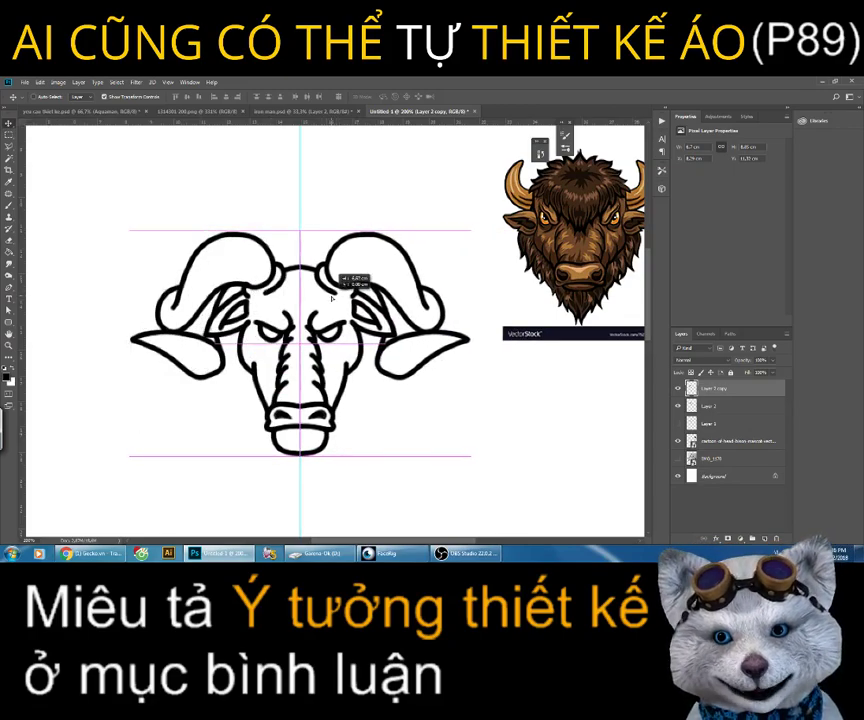
pyautogui.press('z')
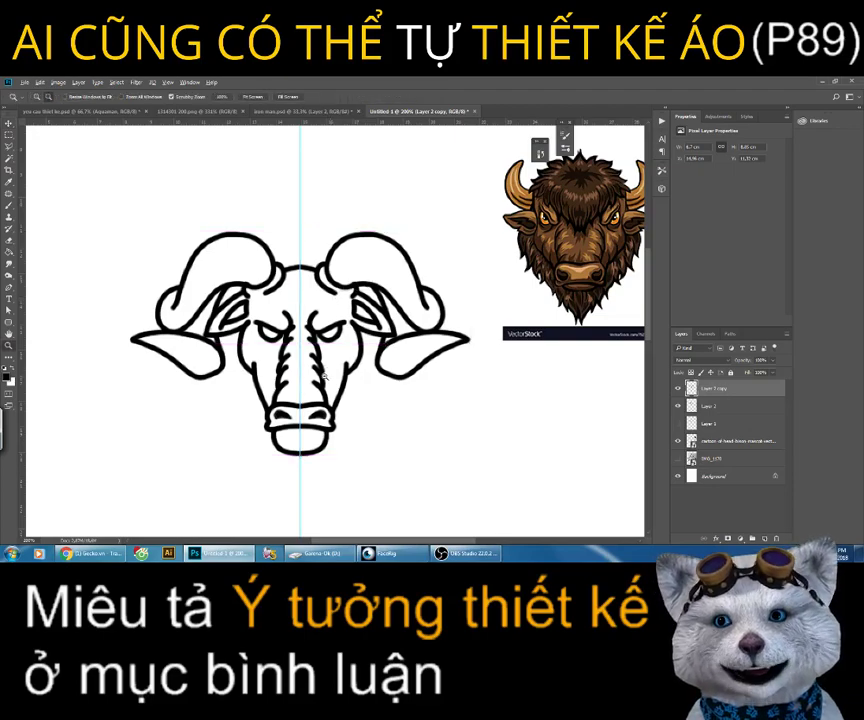
pyautogui.keyDown('alt'); pyautogui.click(323, 376); pyautogui.keyUp('alt')
pyautogui.press('v')
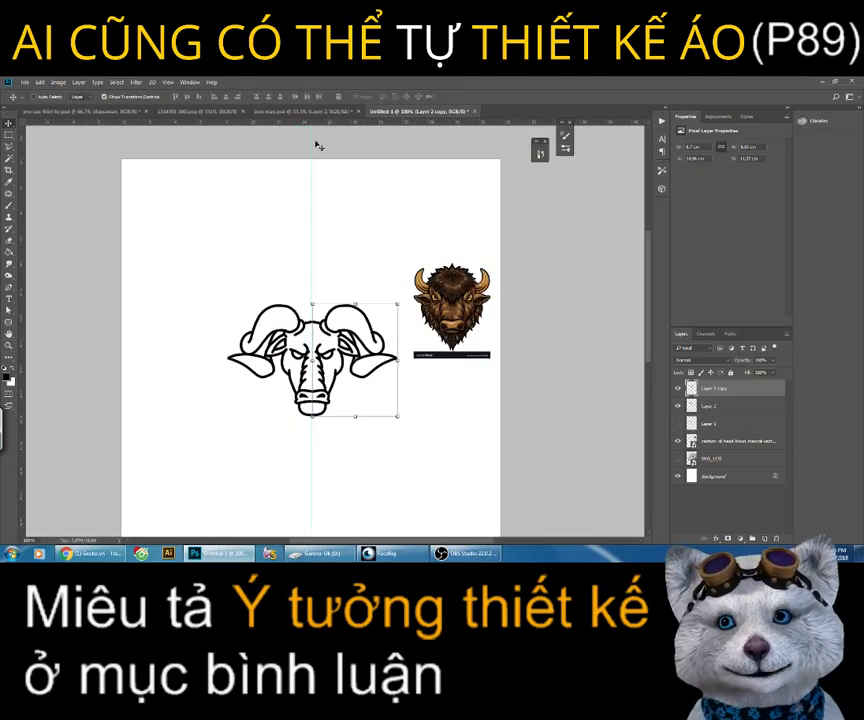
pyautogui.moveTo(20, 181)
pyautogui.mouseDown()
pyautogui.moveTo(49, 181)
pyautogui.moveTo(3, 134)
pyautogui.mouseUp()
# Step: Zoom in and out to inspect the mirrored ram face
pyautogui.press('m')
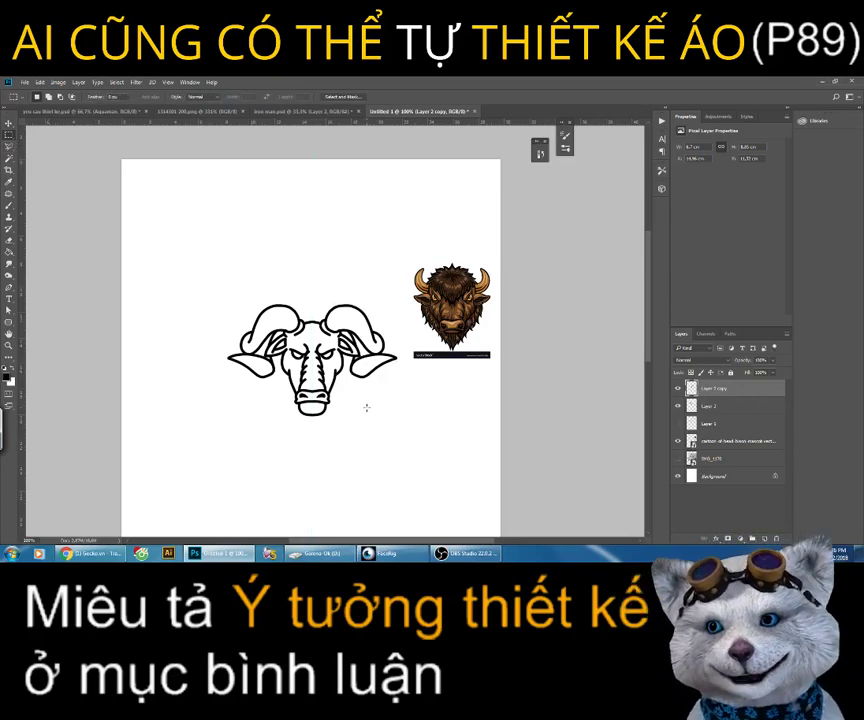
pyautogui.press('z')
pyautogui.click(318, 398)
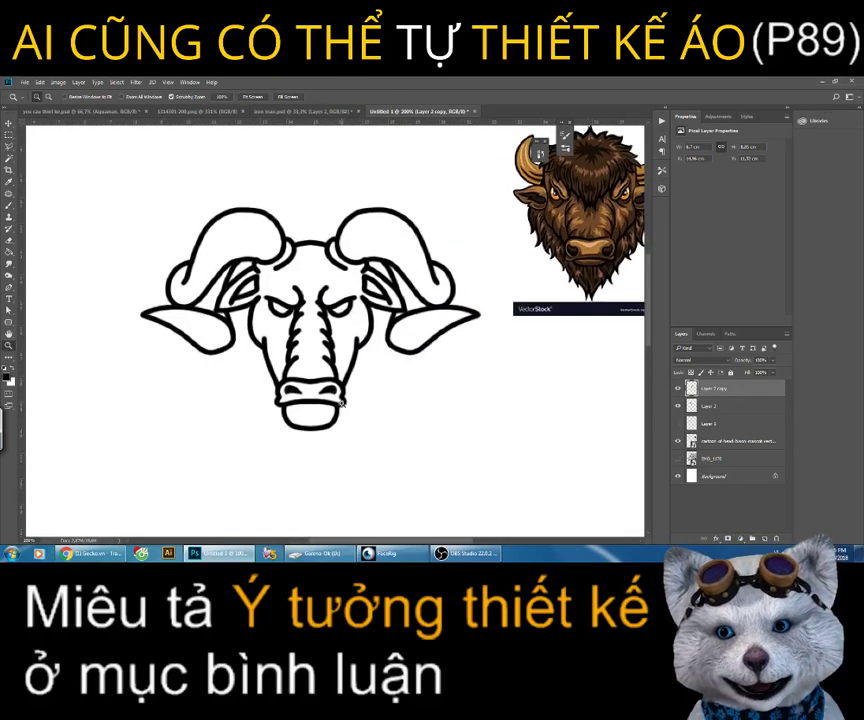
pyautogui.keyDown('alt'); pyautogui.click(341, 402); pyautogui.keyUp('alt')
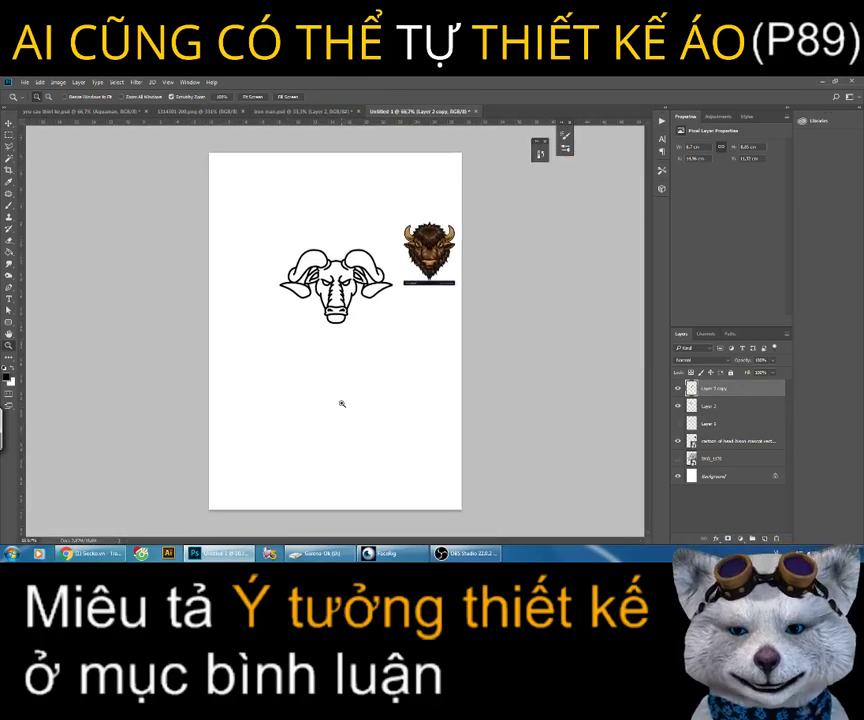
pyautogui.click(334, 281)
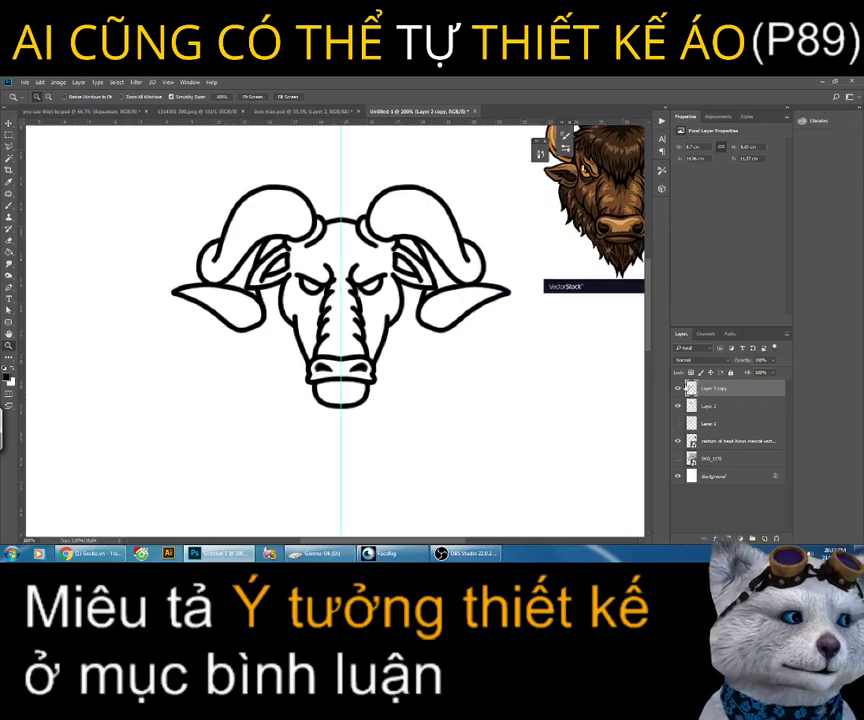
# Step: Hide the mirrored copy layer and delete it
pyautogui.click(678, 388)
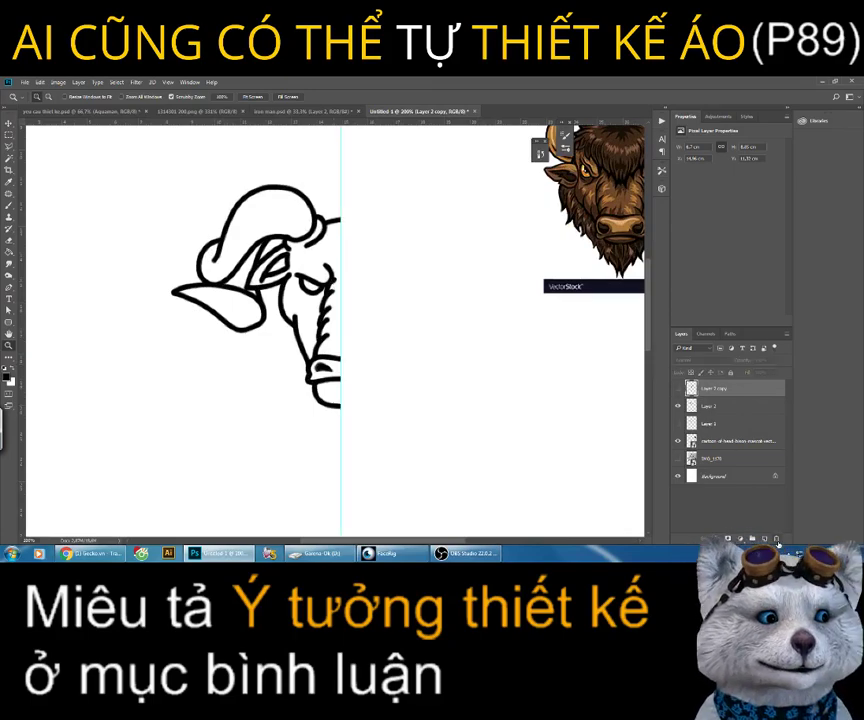
pyautogui.press('Delete')
pyautogui.press('Return')
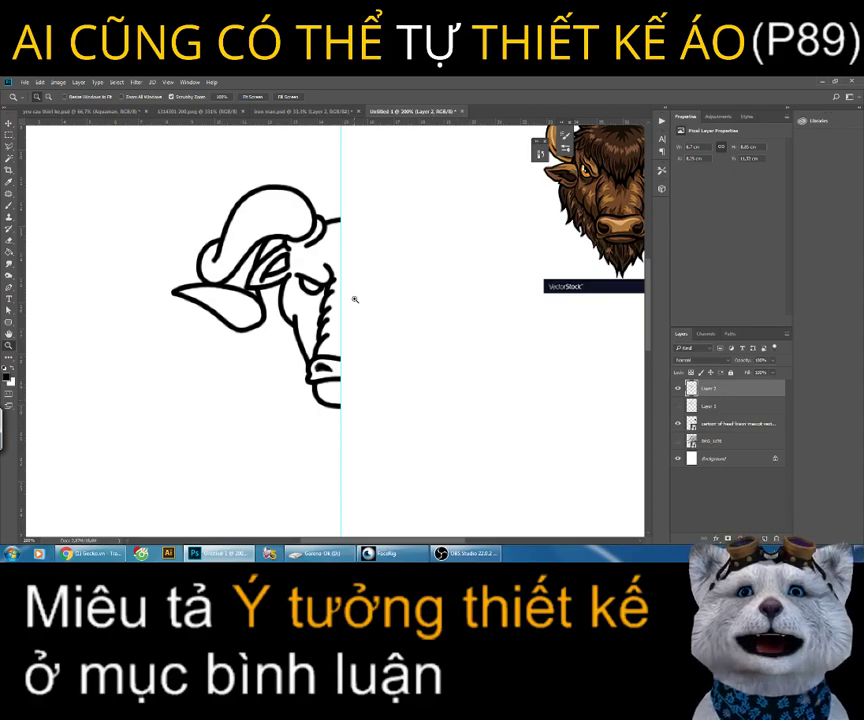
# Step: Select the Brush tool and show the sketch photo layer behind the drawing
pyautogui.moveTo(353, 299); pyautogui.dragTo(354, 360)
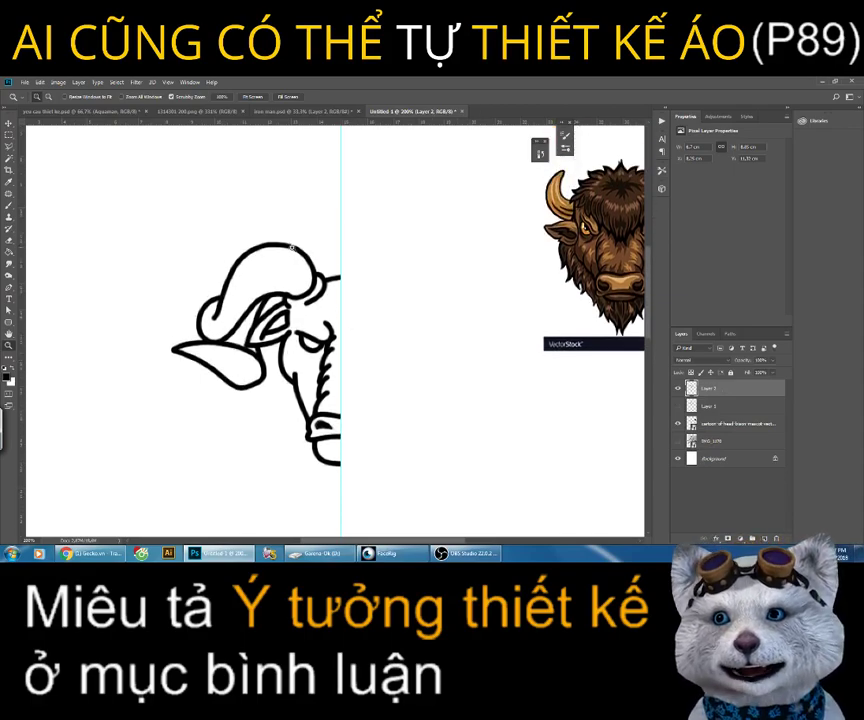
pyautogui.press('b')
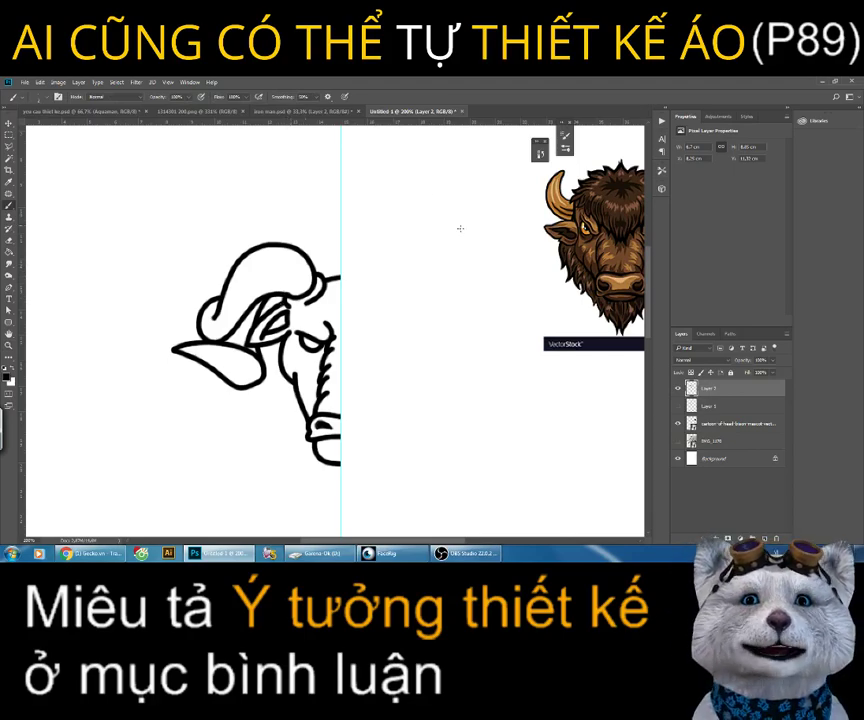
pyautogui.rightClick(10, 207)
pyautogui.click(22, 213)
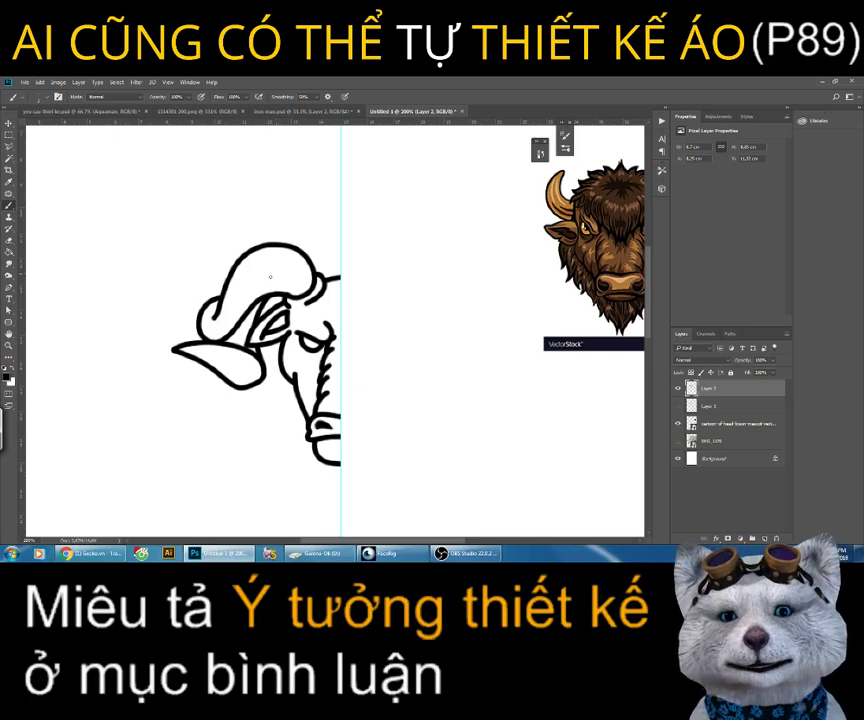
pyautogui.click(678, 441)
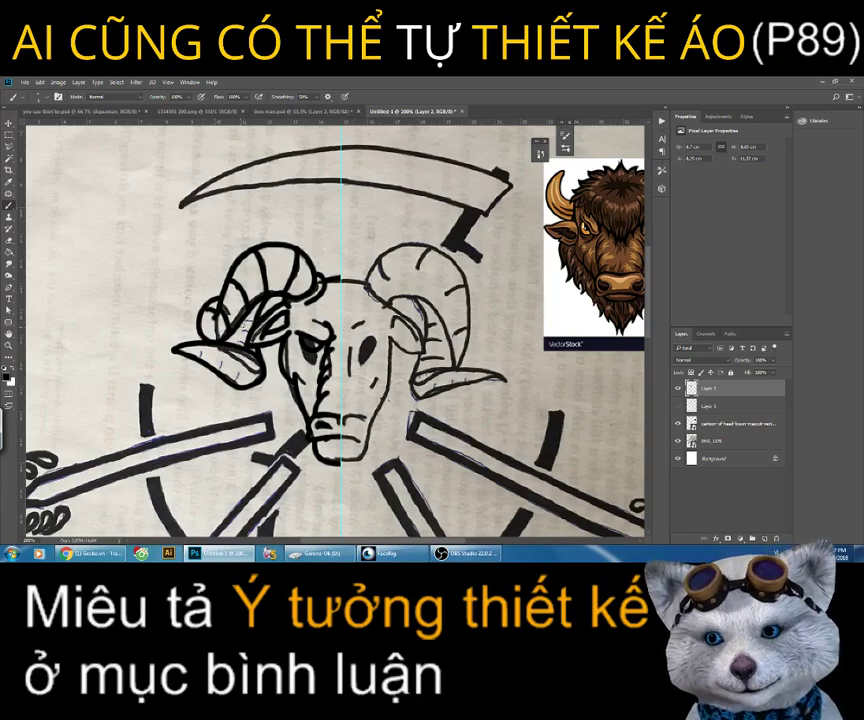
# Step: Trace a curved horn ridge from the sketch, then hide the sketch and zoom in
pyautogui.moveTo(562, 413); pyautogui.dragTo(550, 457)
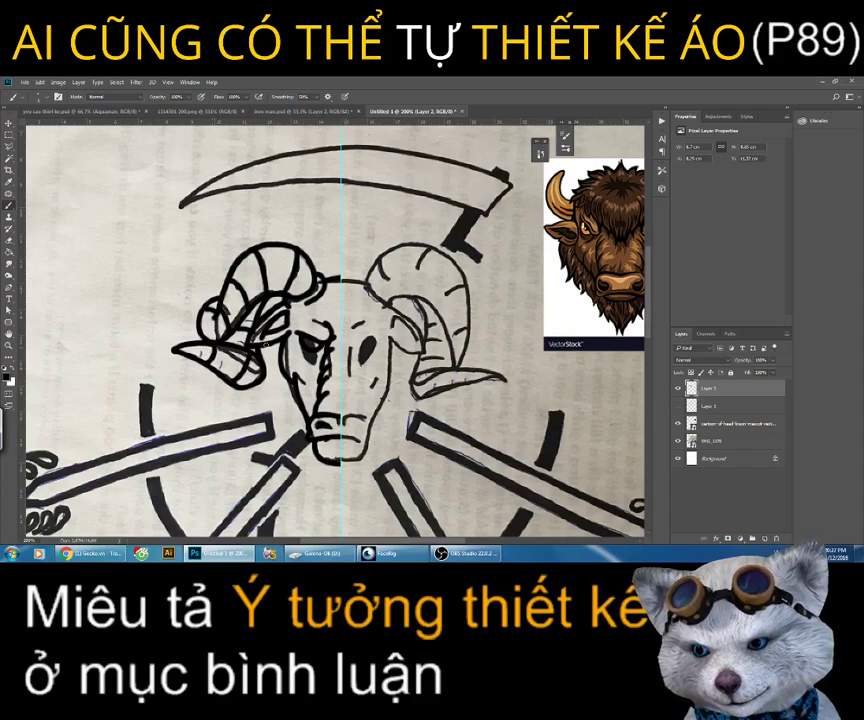
pyautogui.click(678, 441)
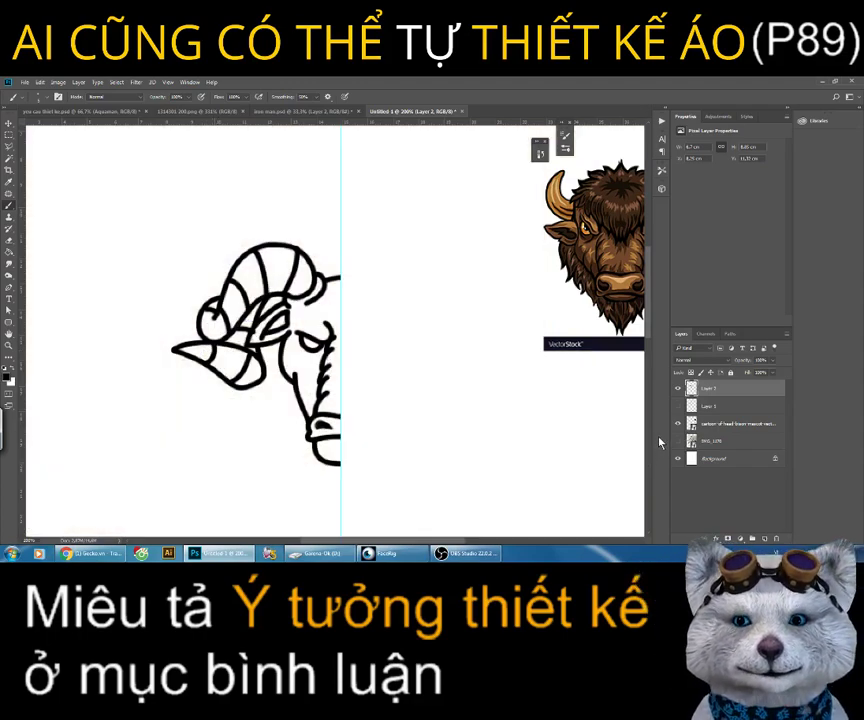
pyautogui.press('z')
pyautogui.click(269, 354)
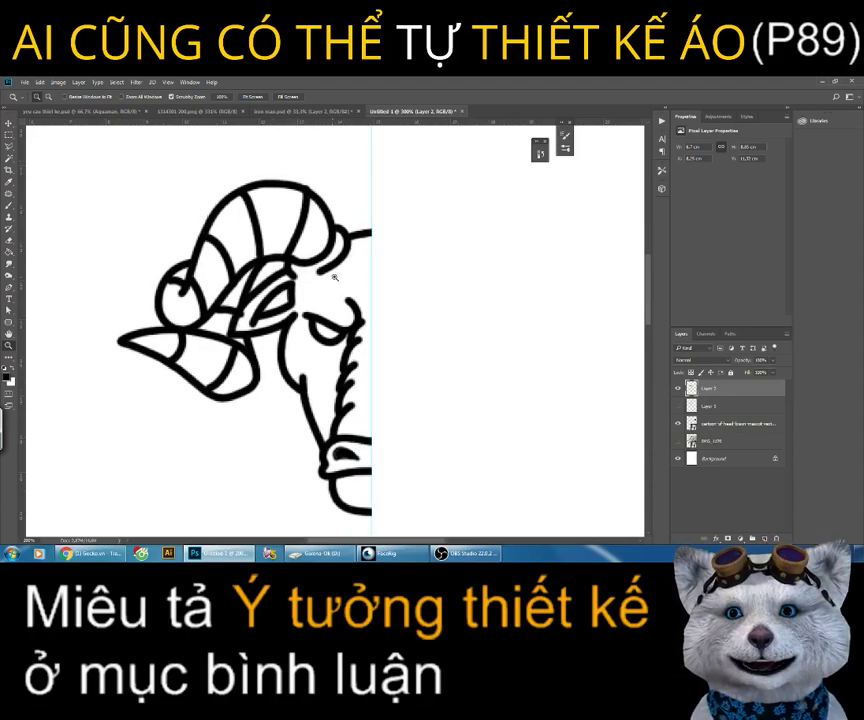
# Step: Zoom in closer on the ram drawing and erase a small stray mark
pyautogui.press('b')
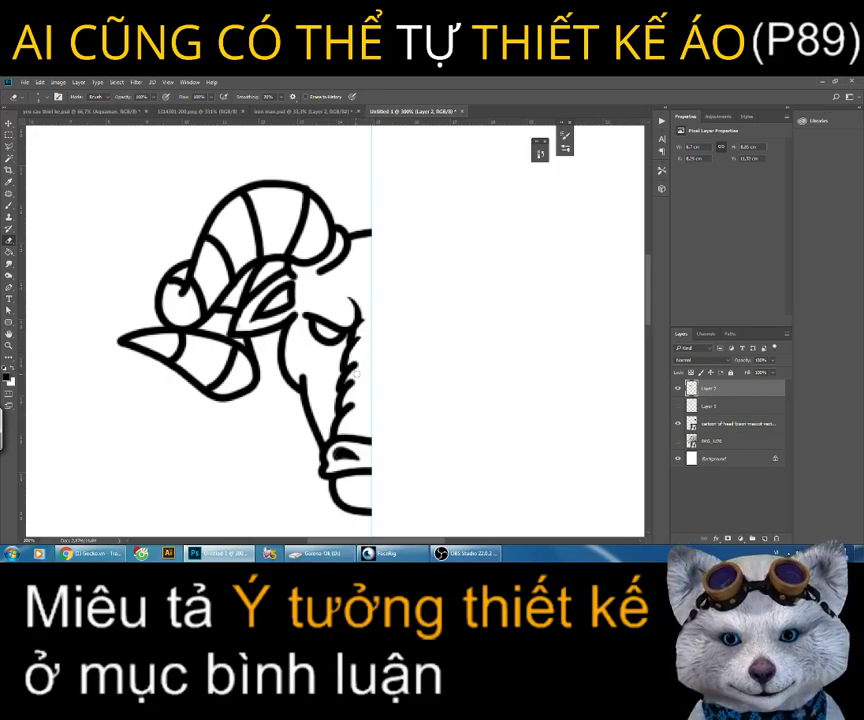
pyautogui.press('z')
pyautogui.moveTo(365, 366); pyautogui.dragTo(345, 374)
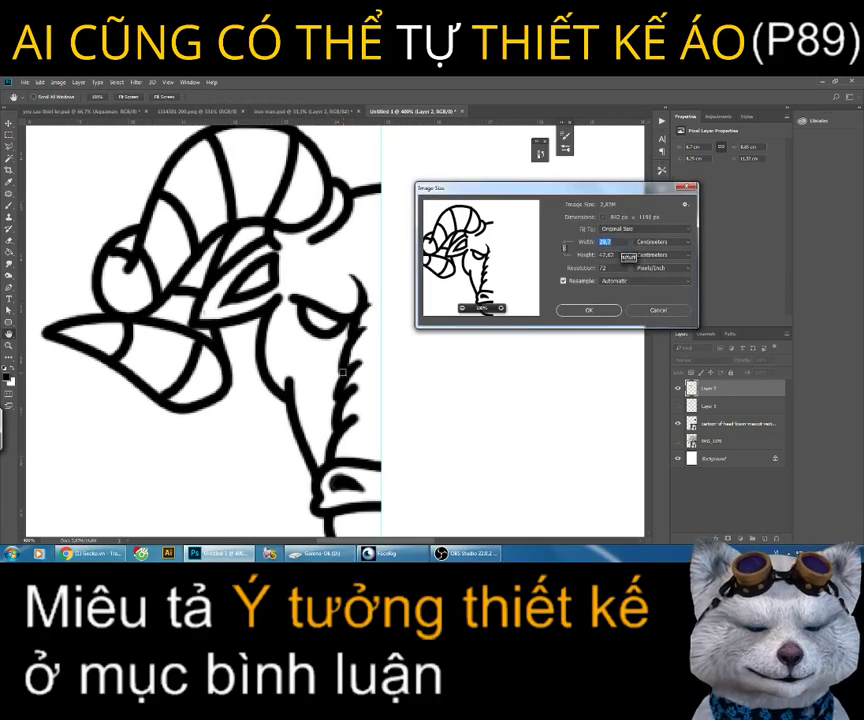
pyautogui.press('Escape')
pyautogui.press('e')
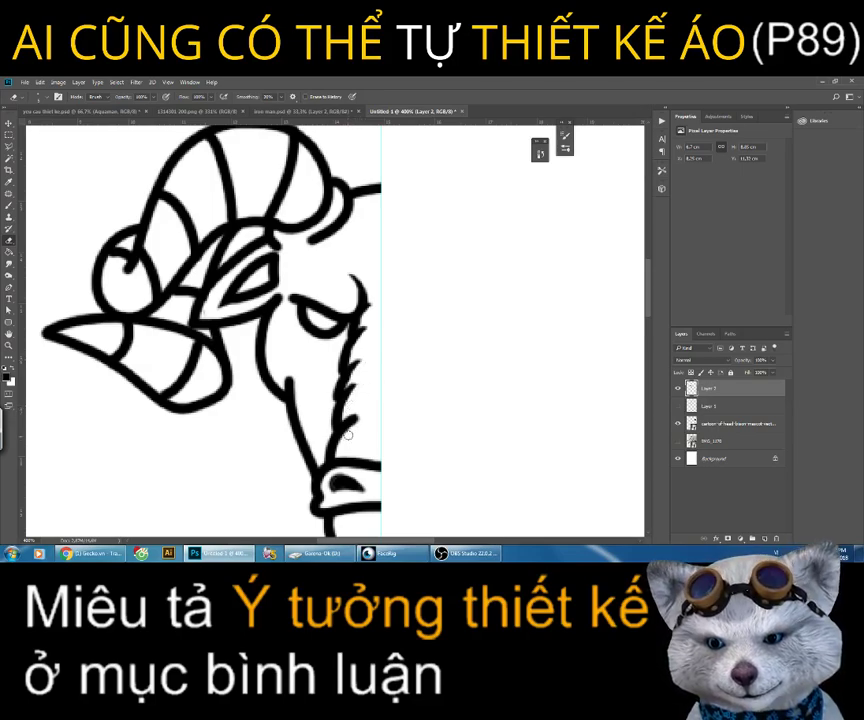
pyautogui.moveTo(646, 305); pyautogui.dragTo(650, 318)
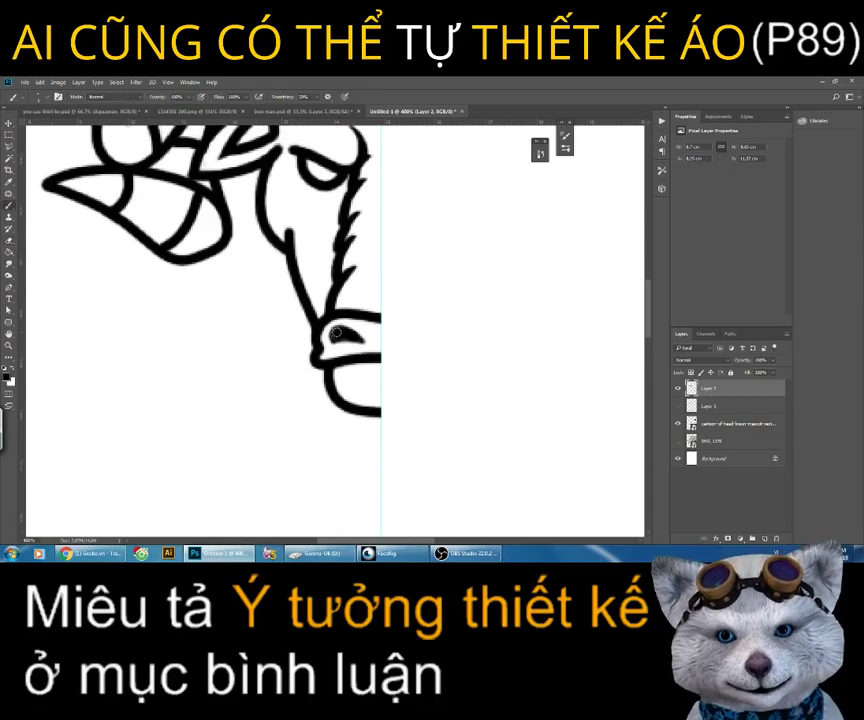
pyautogui.press('e')
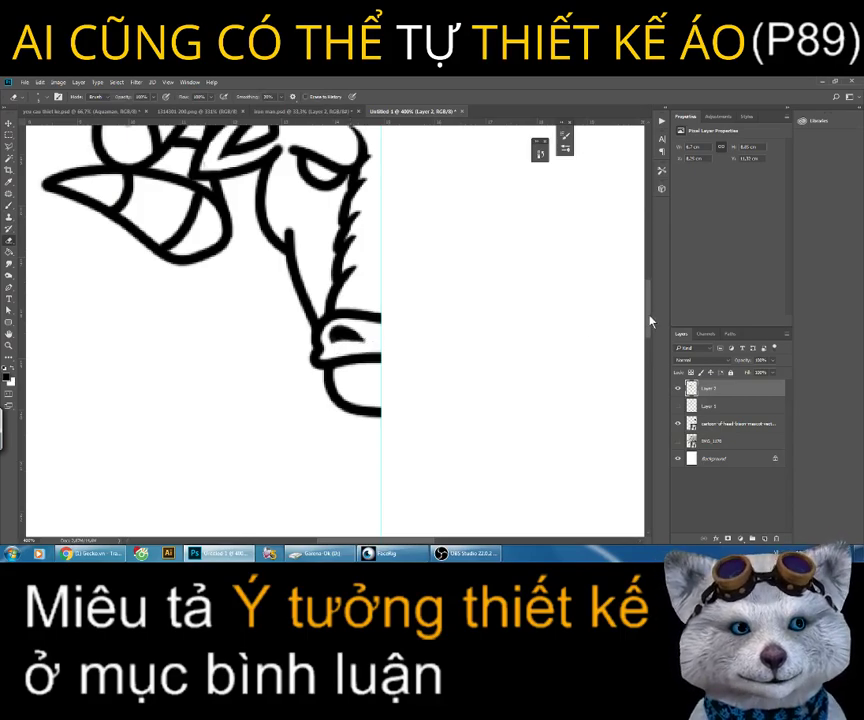
pyautogui.scroll(2, 542, 295)
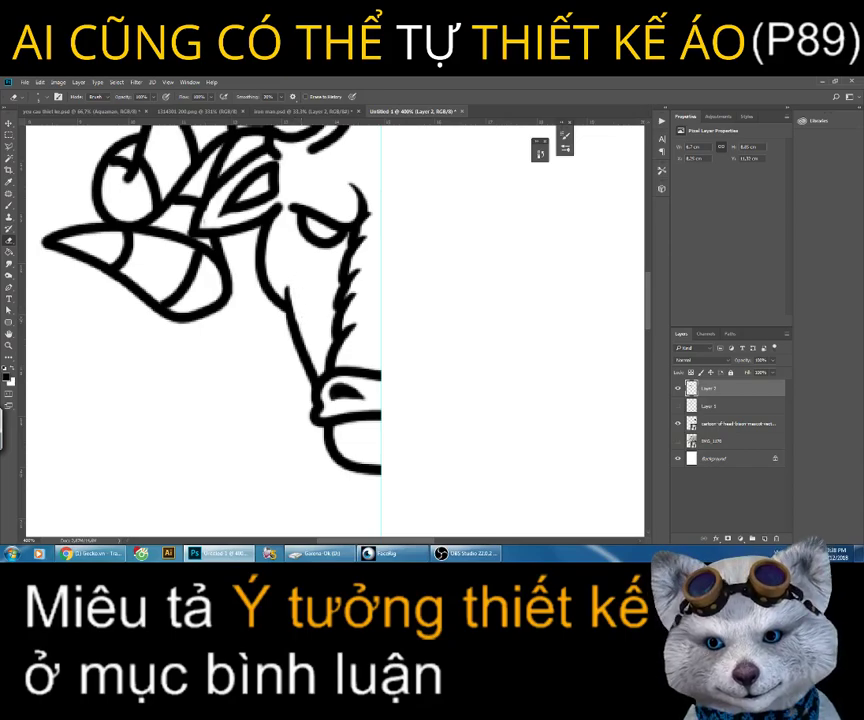
pyautogui.scroll(2, 650, 305)
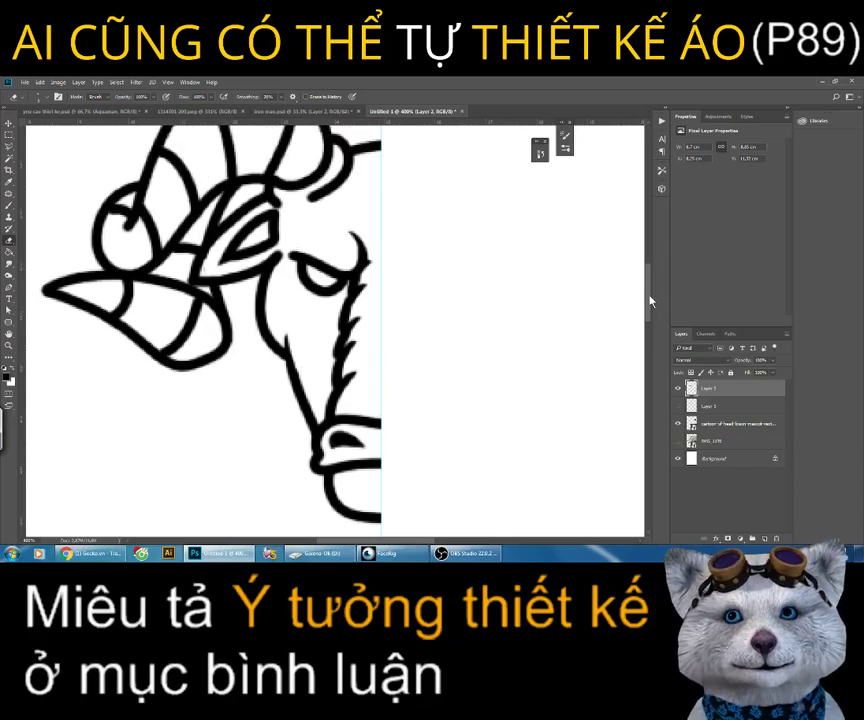
pyautogui.scroll(1, 650, 295)
pyautogui.scroll(2, 650, 295)
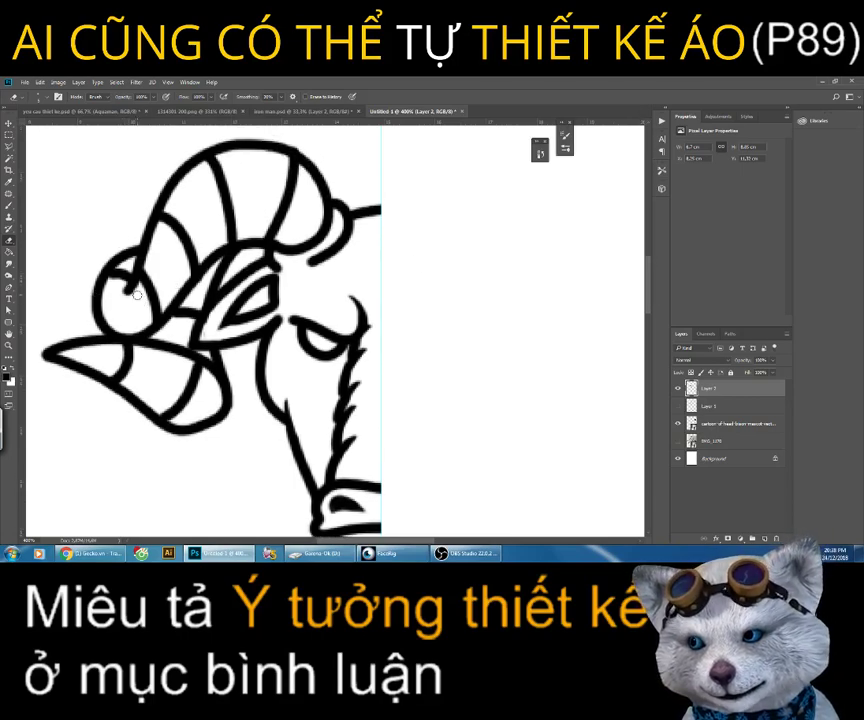
# Step: Extend the left horn tip slightly and erase the stray ink stub near the horn's end
pyautogui.press('b')
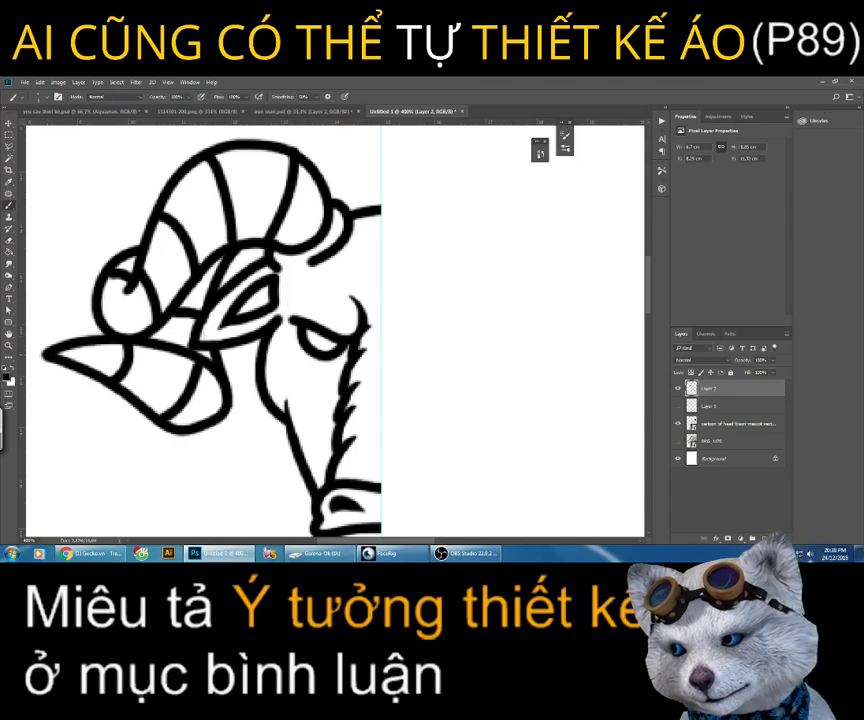
pyautogui.moveTo(48, 351); pyautogui.dragTo(33, 352)
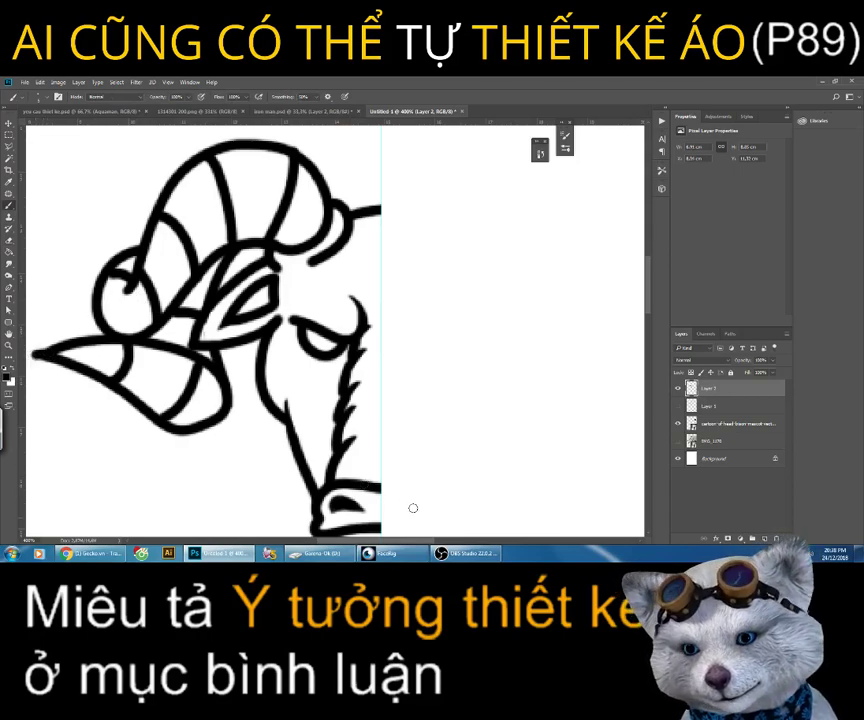
pyautogui.hscroll(-3, 360, 490)
pyautogui.press('e')
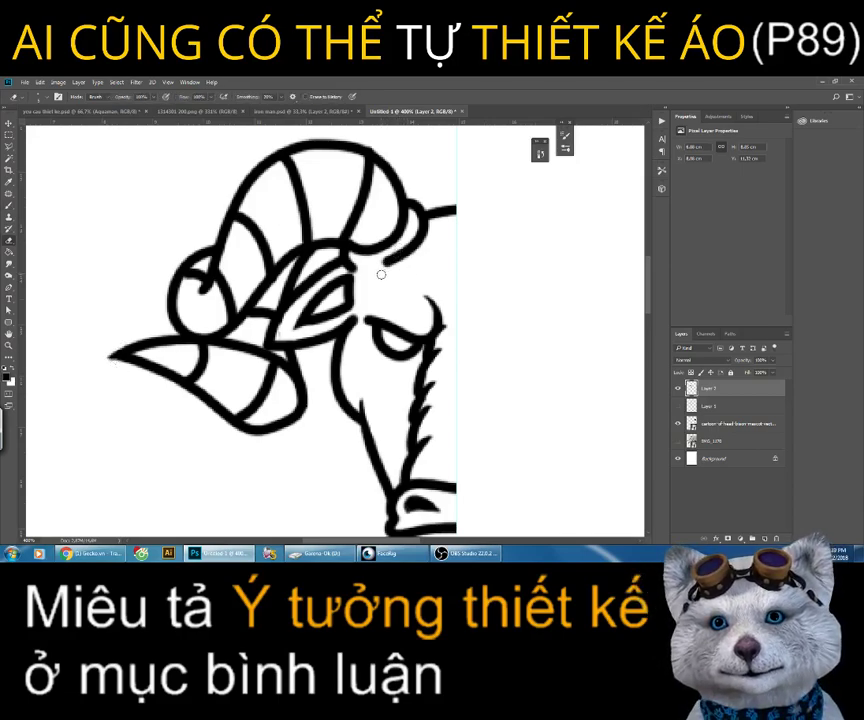
pyautogui.moveTo(397, 264); pyautogui.dragTo(386, 270)
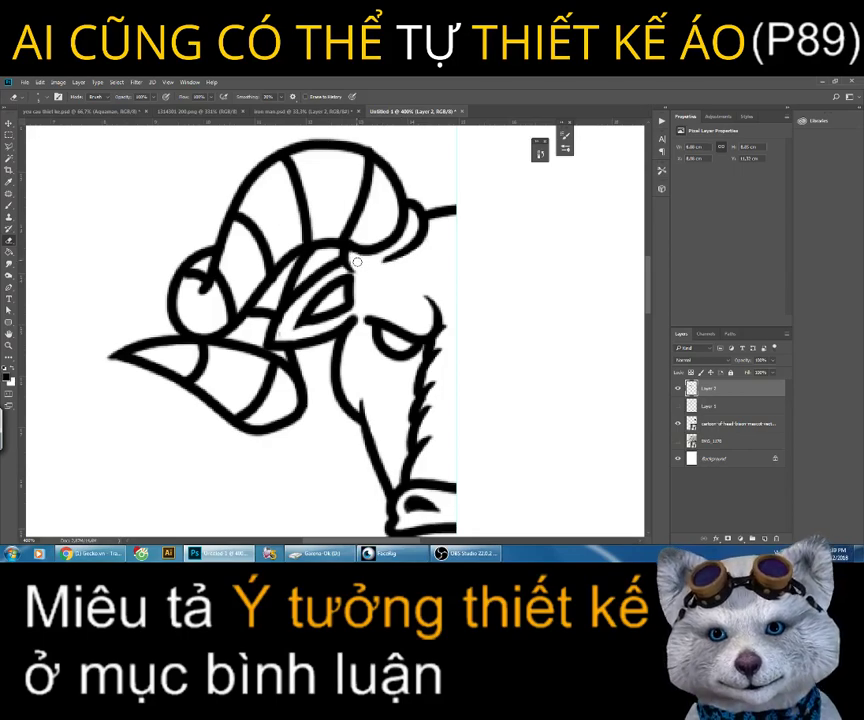
pyautogui.press('z')
pyautogui.keyDown('alt'); pyautogui.click(410, 305); pyautogui.keyUp('alt')
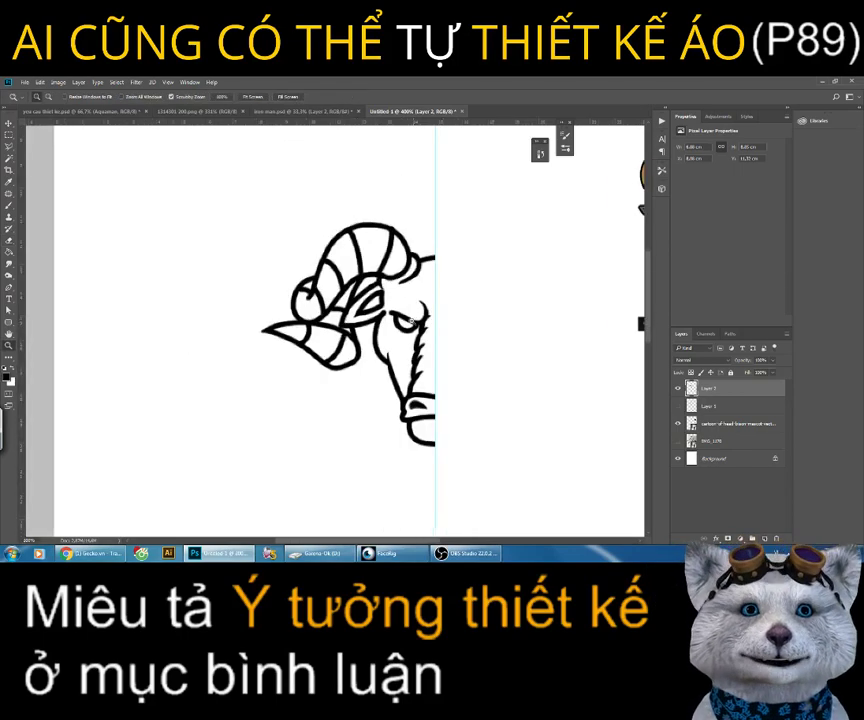
# Step: Zoom to 200% and add a new Layer 3 below the ram line-art layer
pyautogui.keyDown('alt'); pyautogui.click(410, 318); pyautogui.keyUp('alt')
pyautogui.keyDown('alt'); pyautogui.click(415, 315); pyautogui.keyUp('alt')
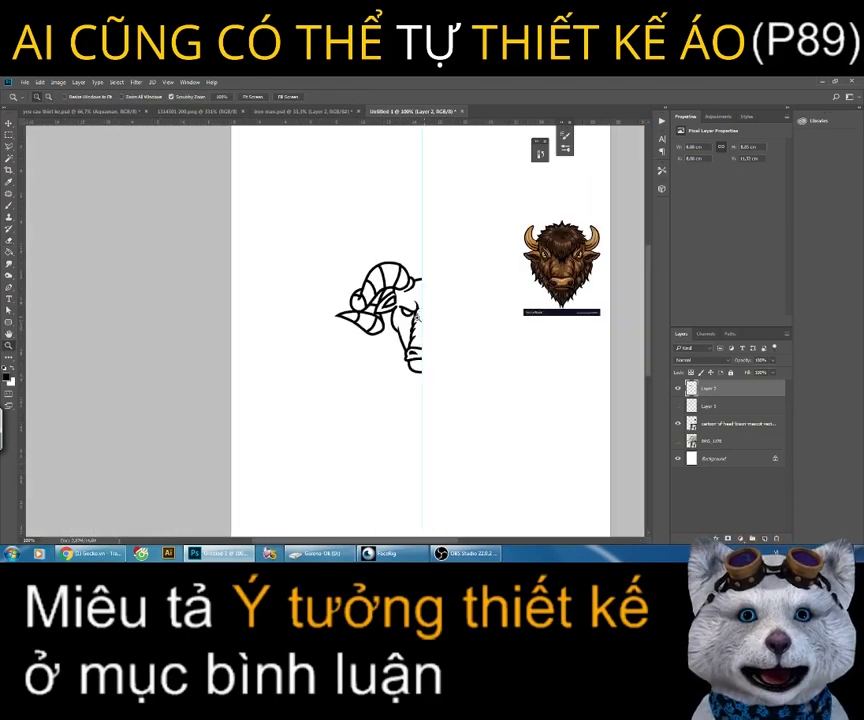
pyautogui.click(409, 316)
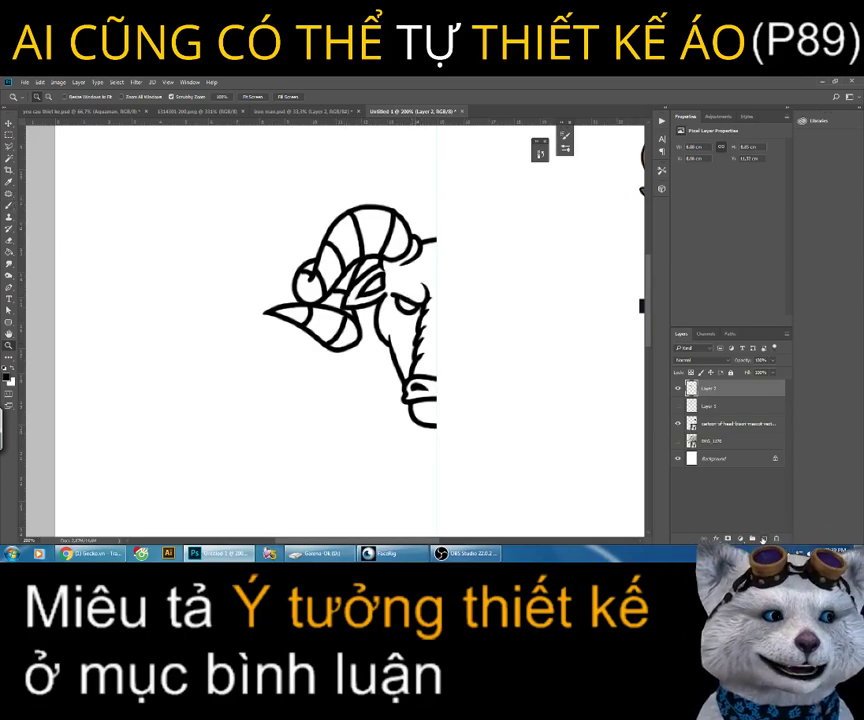
pyautogui.click(764, 539)
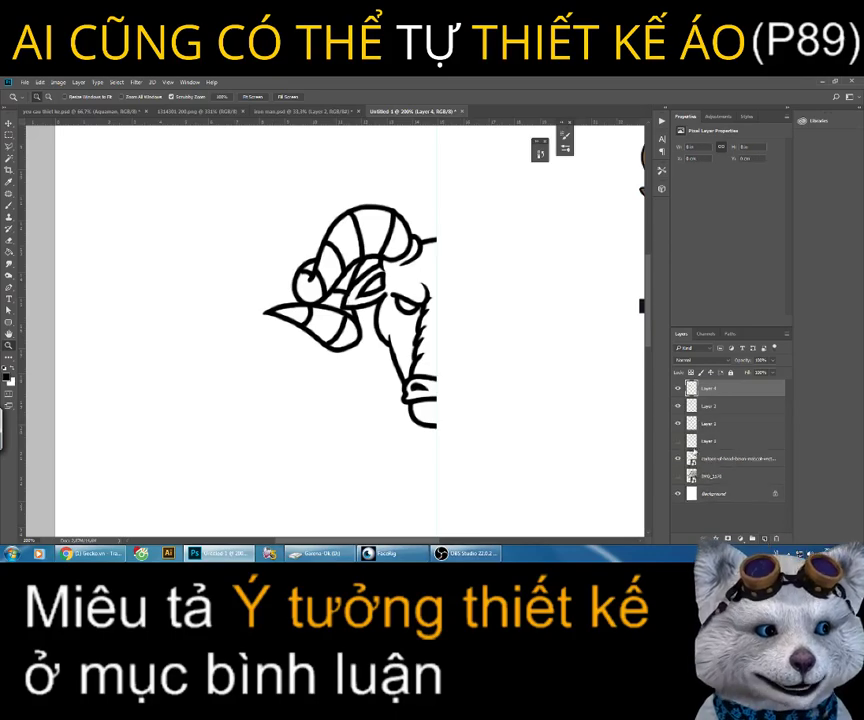
pyautogui.click(717, 407)
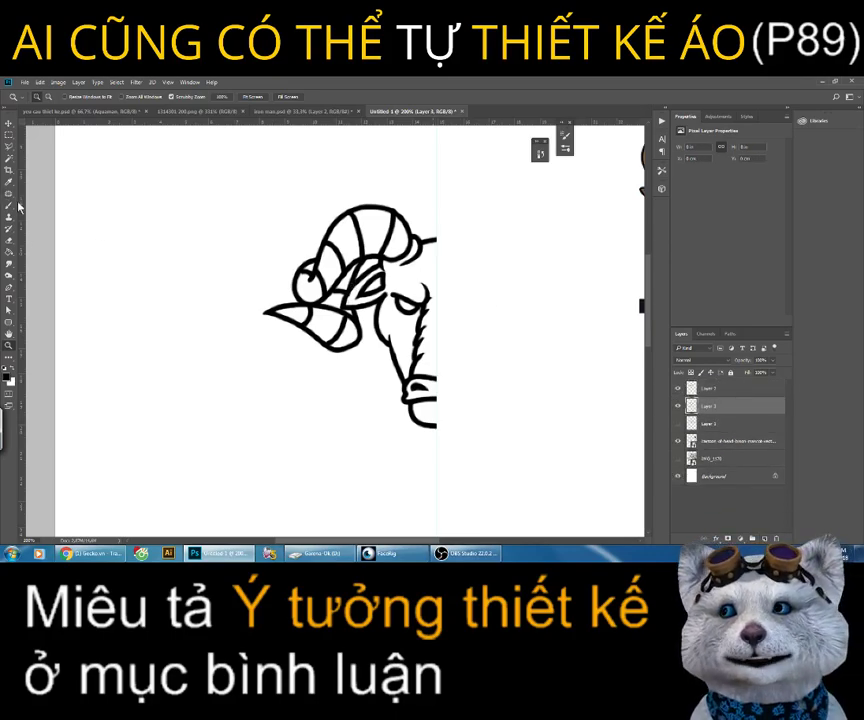
pyautogui.moveTo(10, 205); pyautogui.dragTo(33, 210)
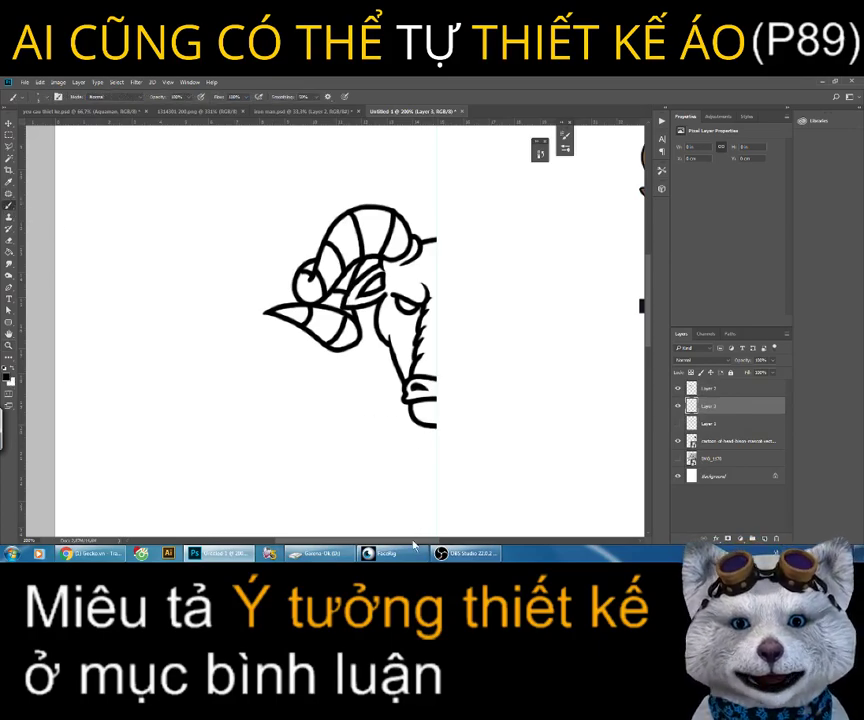
# Step: Set the foreground colour to a brown sampled from the bison reference's fur
pyautogui.moveTo(413, 545); pyautogui.dragTo(452, 545)
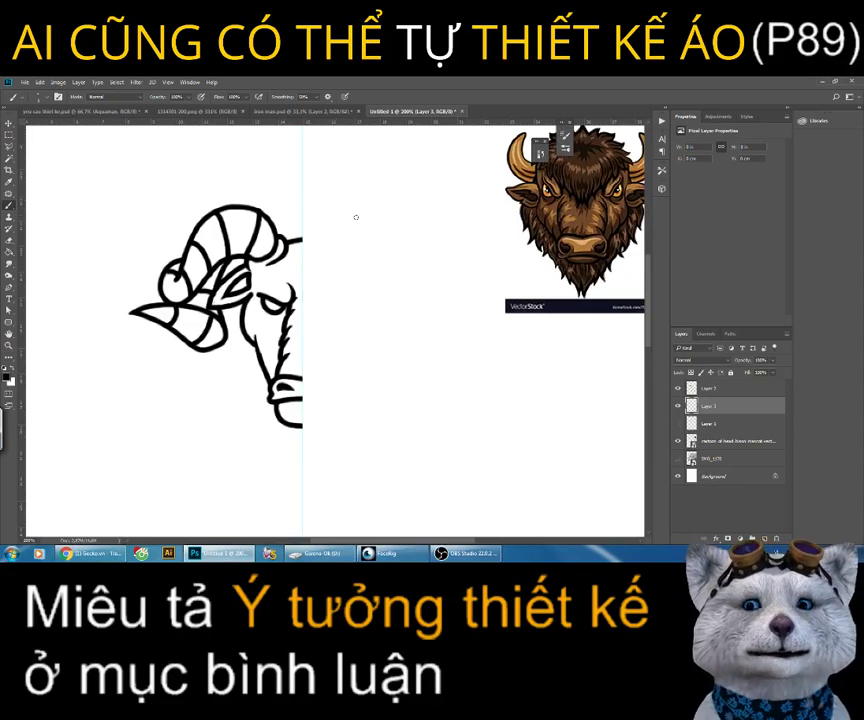
pyautogui.click(9, 375)
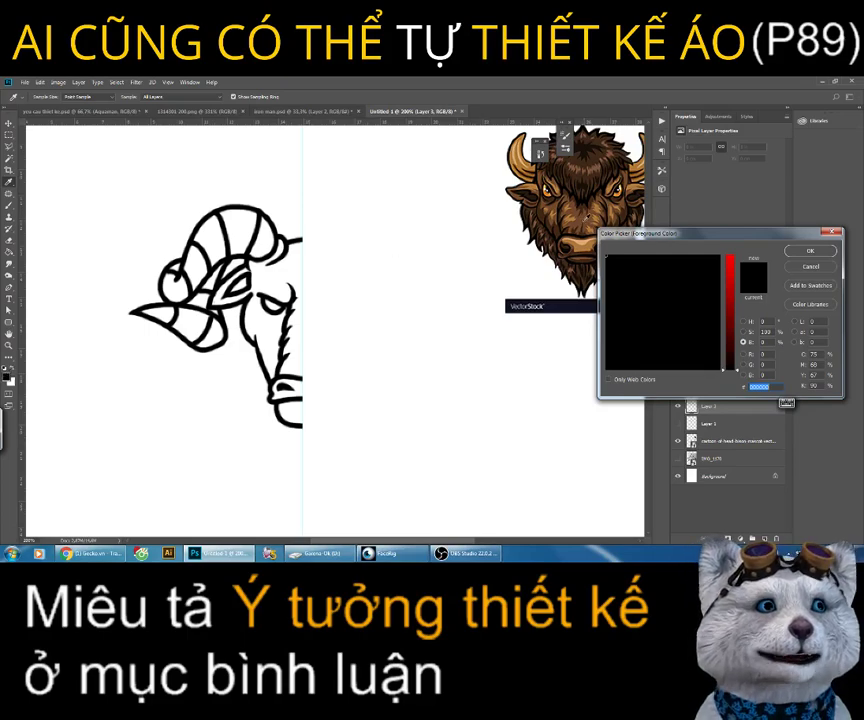
pyautogui.click(575, 205)
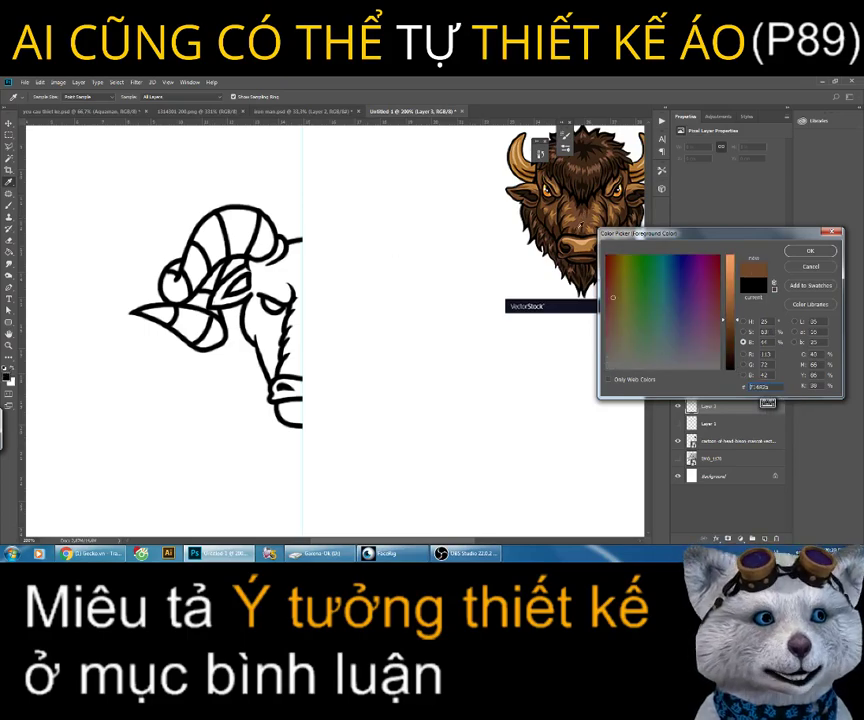
pyautogui.click(800, 252)
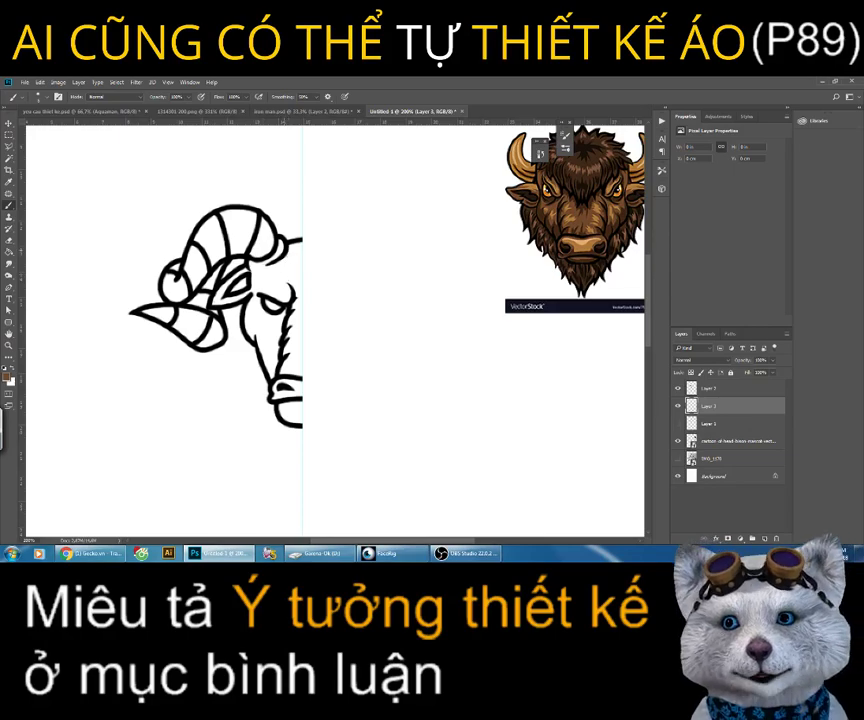
# Step: Paint brown over the top of the face, the eye area and the face edge
pyautogui.moveTo(291, 253); pyautogui.dragTo(300, 256)
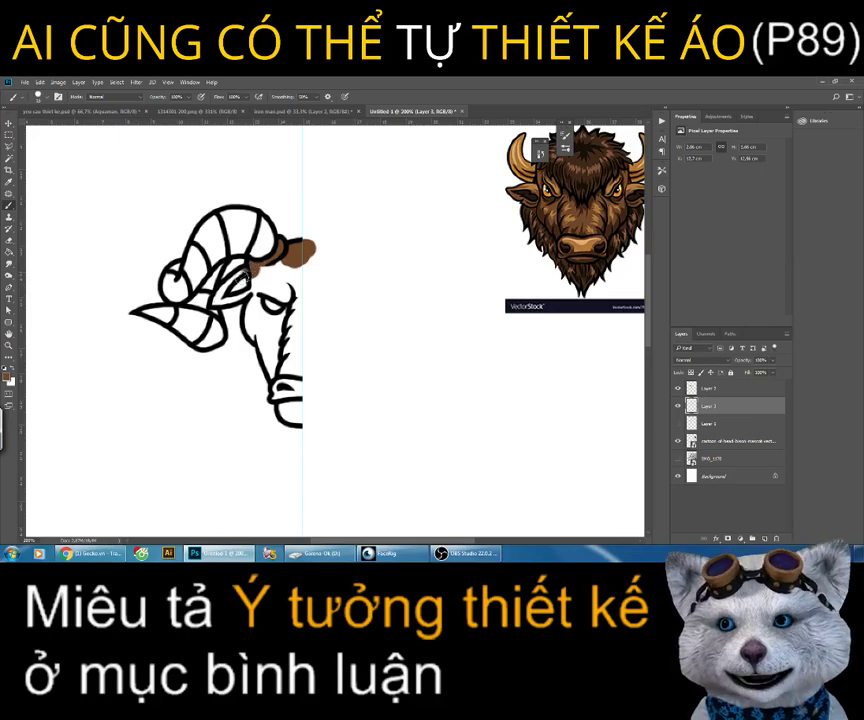
pyautogui.moveTo(255, 268)
pyautogui.mouseDown()
pyautogui.moveTo(222, 292)
pyautogui.moveTo(290, 255)
pyautogui.moveTo(250, 285)
pyautogui.moveTo(316, 264)
pyautogui.moveTo(287, 283)
pyautogui.moveTo(302, 332)
pyautogui.mouseUp()
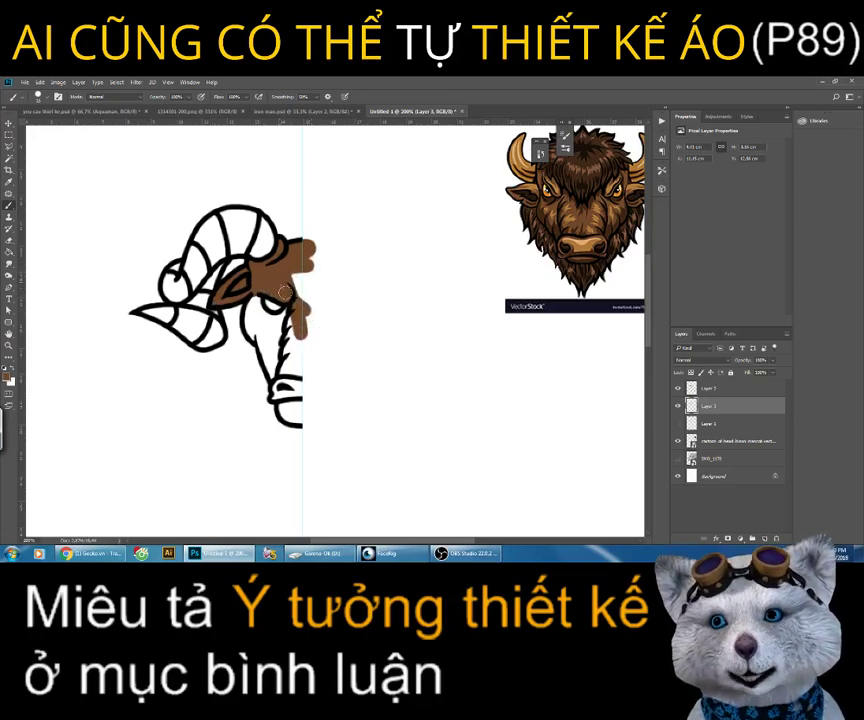
pyautogui.moveTo(297, 266)
pyautogui.mouseDown()
pyautogui.moveTo(302, 362)
pyautogui.moveTo(244, 287)
pyautogui.mouseUp()
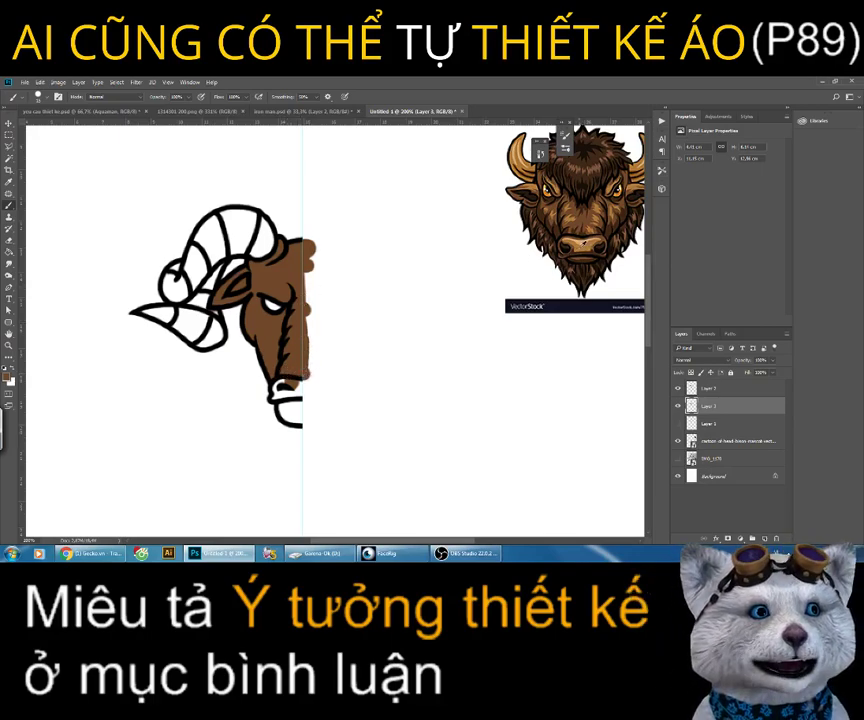
# Step: Sample new browns from the bison's nose and horn to paint the chin and horn base
pyautogui.keyDown('alt'); pyautogui.click(580, 245); pyautogui.keyUp('alt')
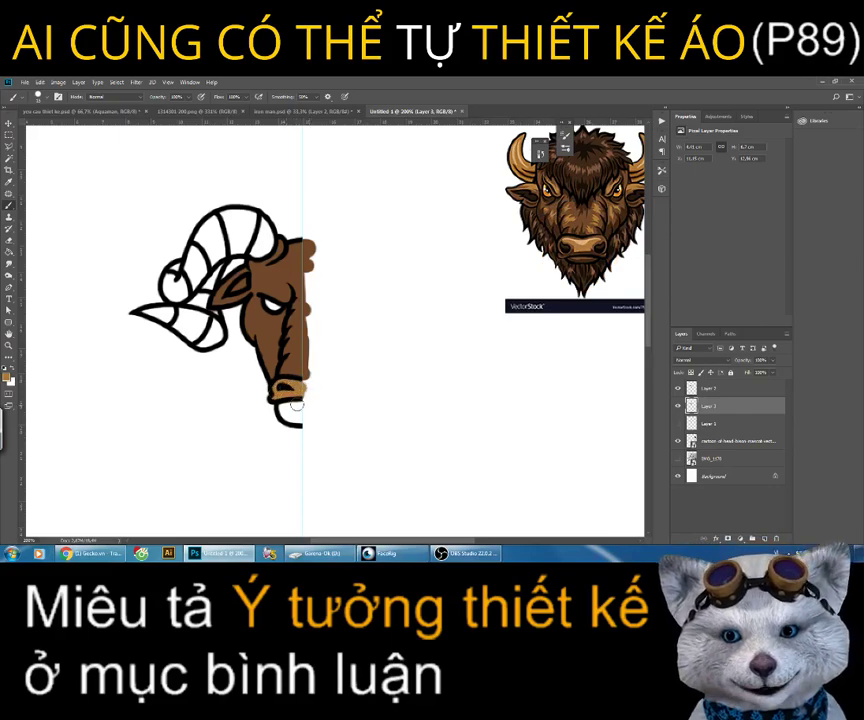
pyautogui.moveTo(283, 385); pyautogui.dragTo(309, 413)
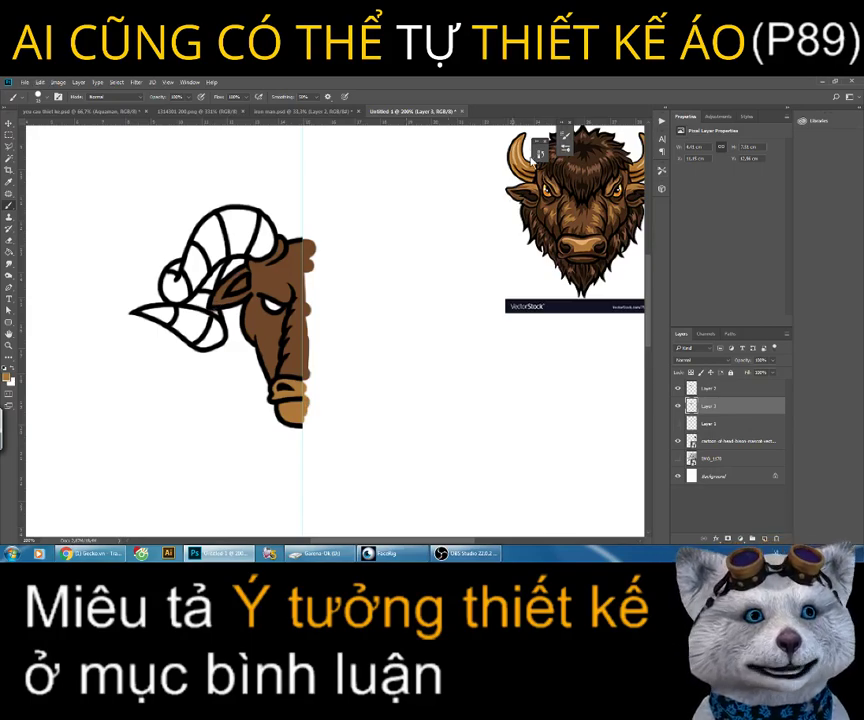
pyautogui.keyDown('alt'); pyautogui.click(539, 154); pyautogui.keyUp('alt')
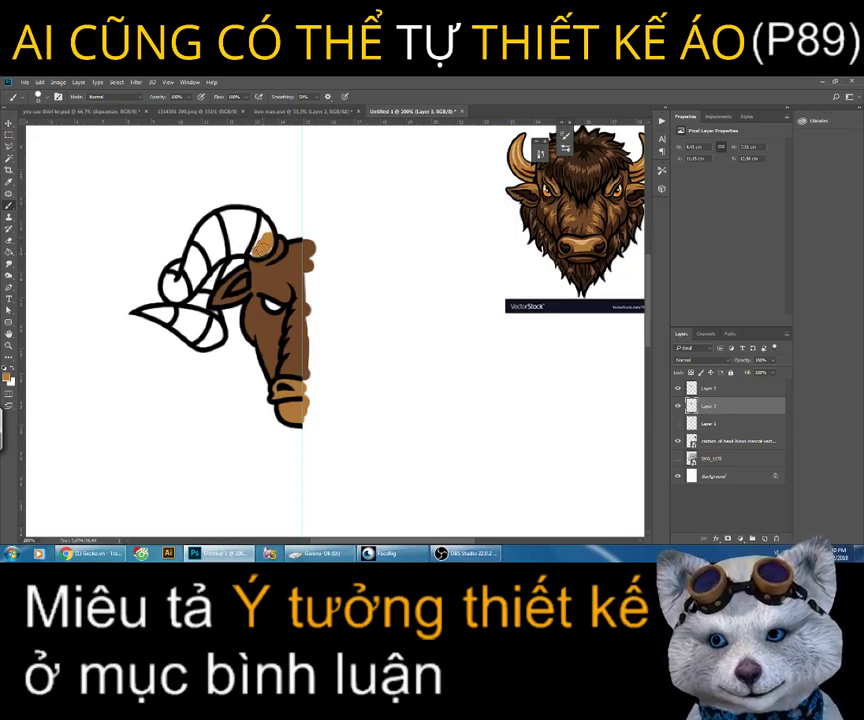
pyautogui.moveTo(263, 247)
pyautogui.mouseDown()
pyautogui.moveTo(229, 214)
pyautogui.moveTo(192, 240)
pyautogui.mouseUp()
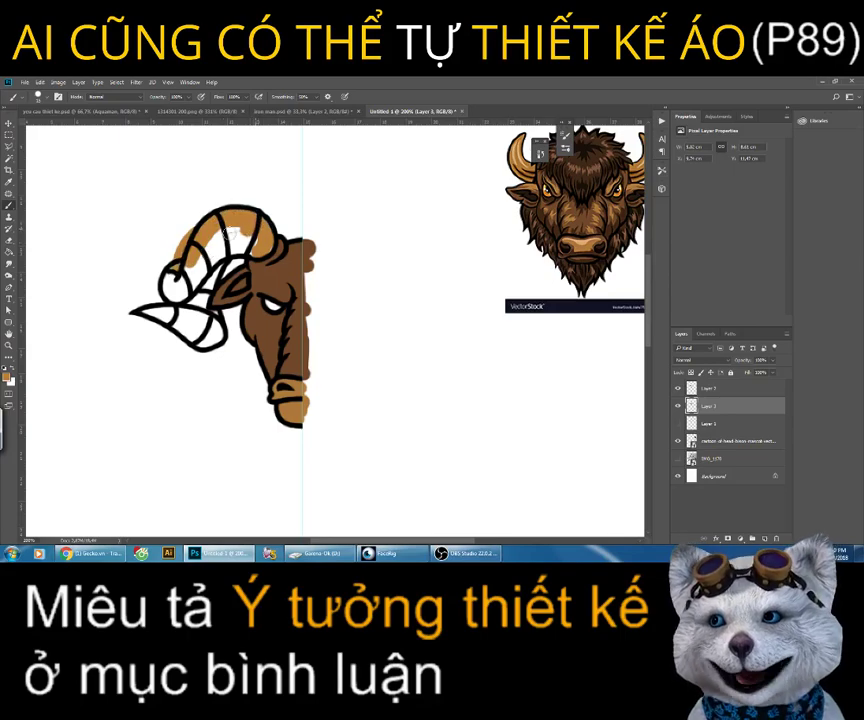
# Step: Erase stray brown along the horn's edge and paint tan into the lower horn
pyautogui.press('e')
pyautogui.moveTo(190, 228); pyautogui.dragTo(182, 241)
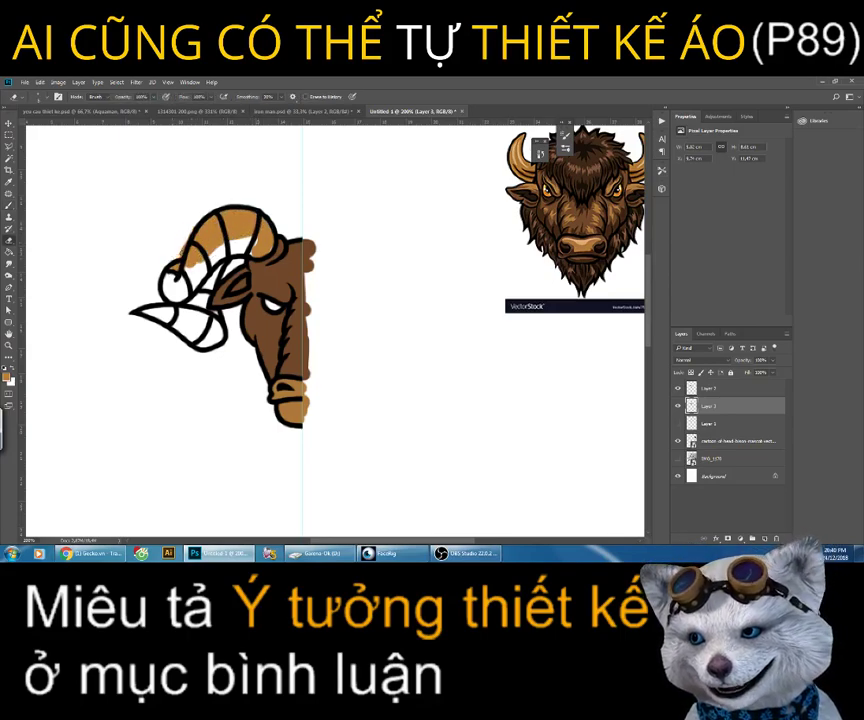
pyautogui.press('b')
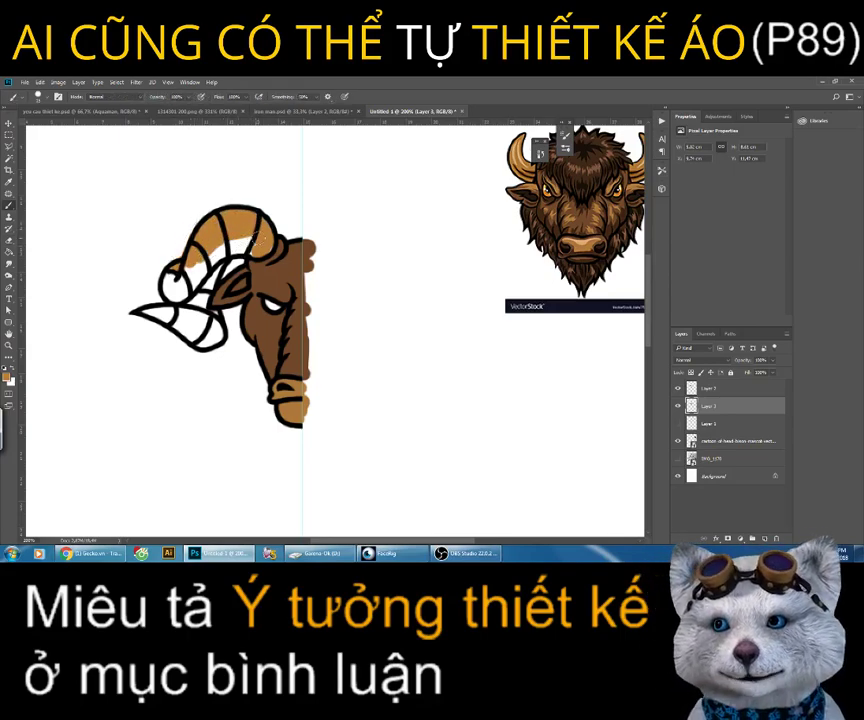
pyautogui.moveTo(172, 270); pyautogui.dragTo(196, 263)
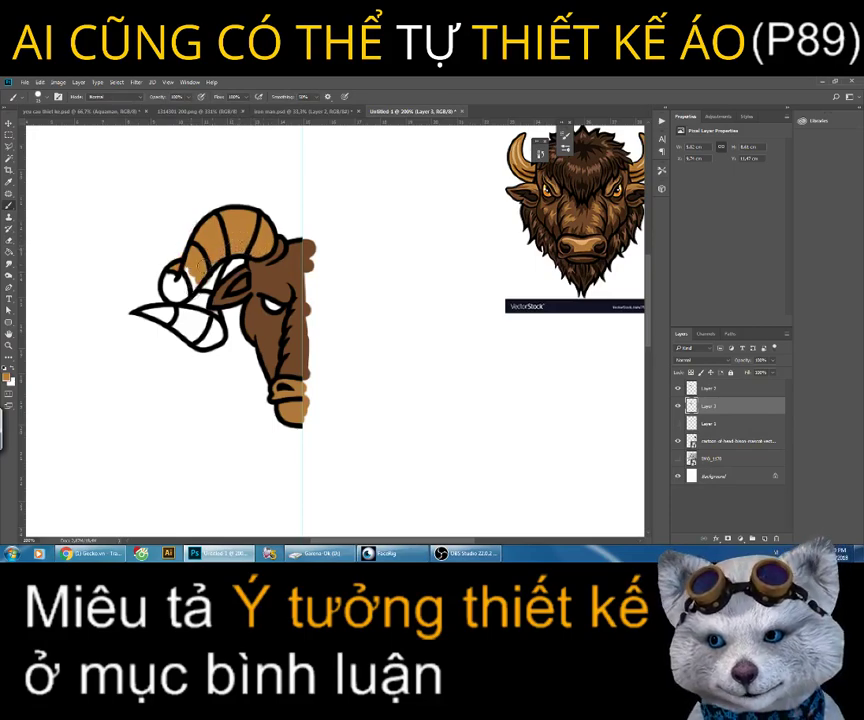
pyautogui.moveTo(190, 268); pyautogui.dragTo(178, 292)
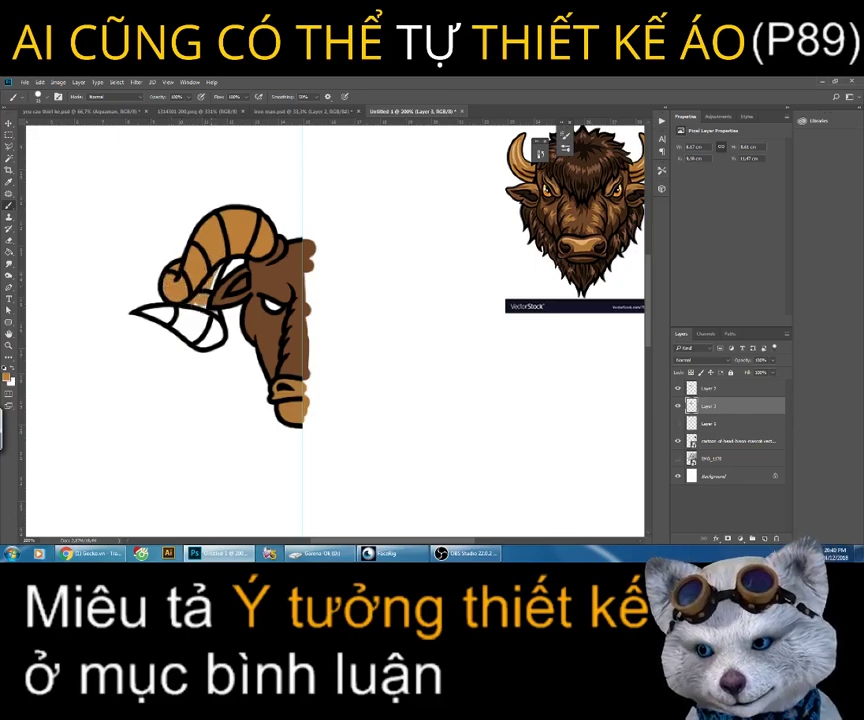
pyautogui.scroll(1, 138, 200)
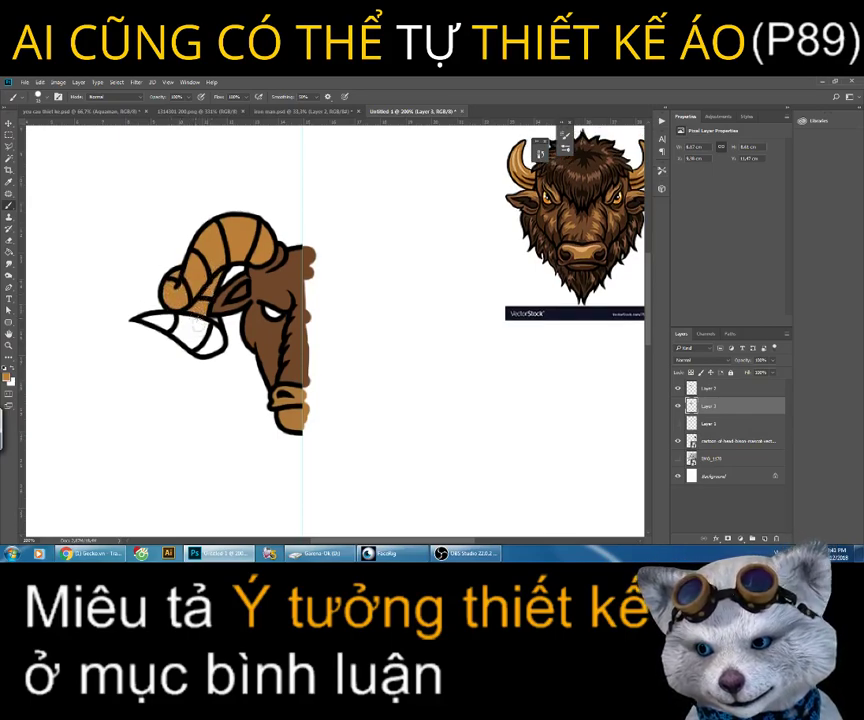
pyautogui.moveTo(197, 322)
pyautogui.mouseDown()
pyautogui.moveTo(212, 327)
pyautogui.moveTo(140, 318)
pyautogui.mouseUp()
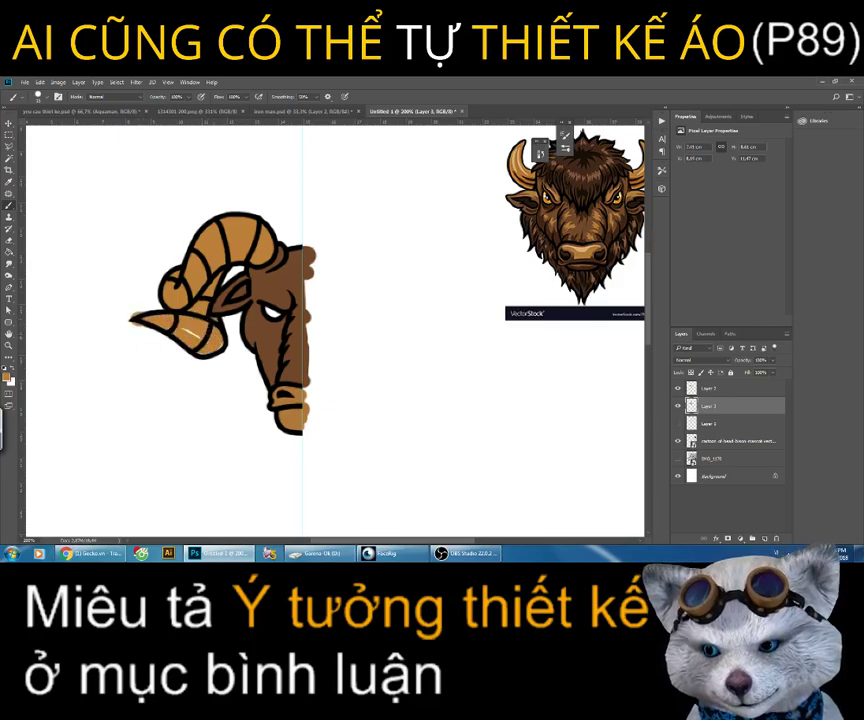
pyautogui.press('e')
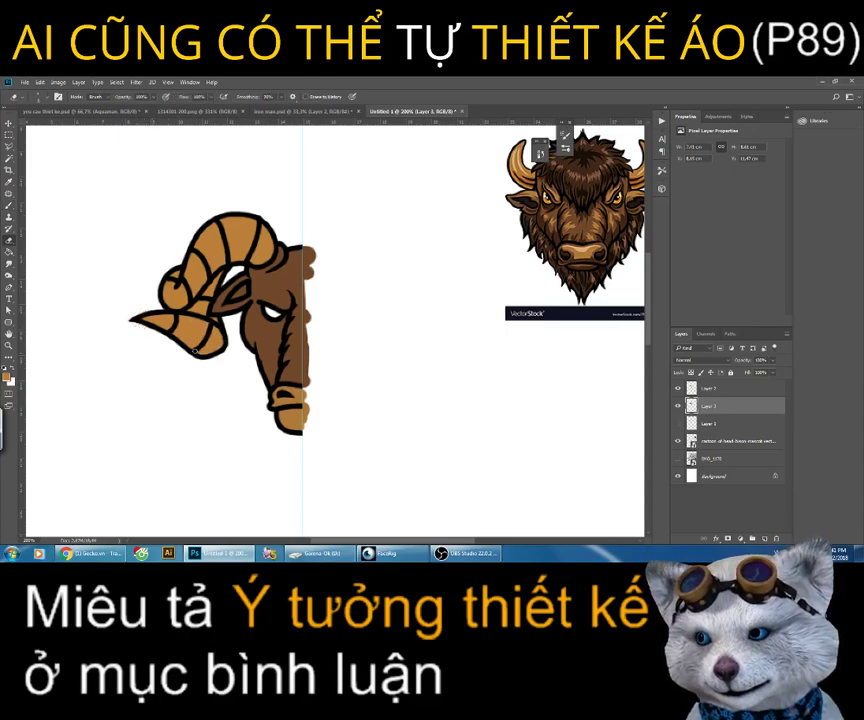
# Step: Make Layer 4 a clipping mask on the ram's colour layer and set its opacity to 50%
pyautogui.press('b')
pyautogui.press('e')
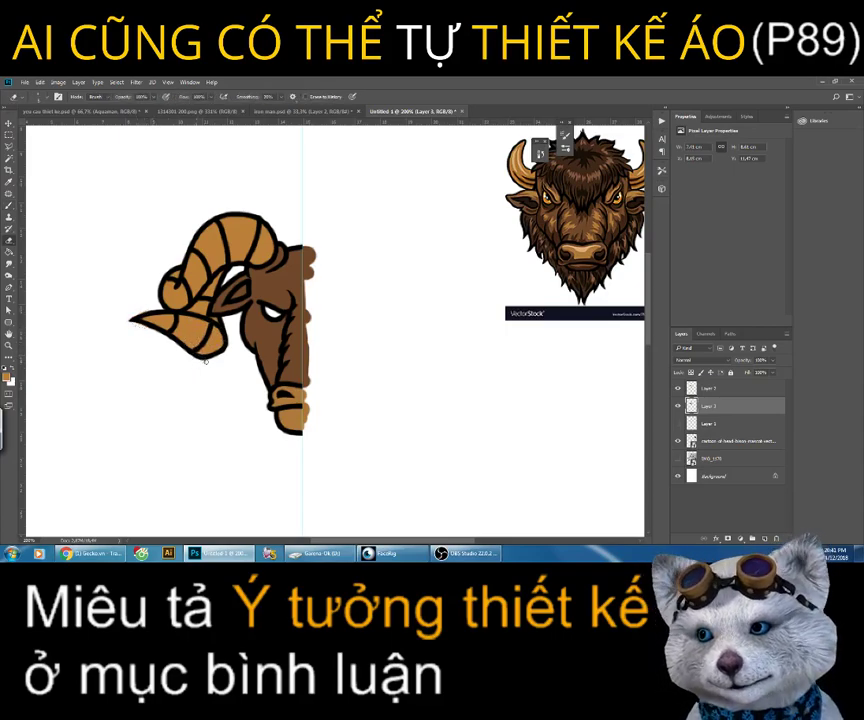
pyautogui.press('z')
pyautogui.scroll(-3, 205, 358)
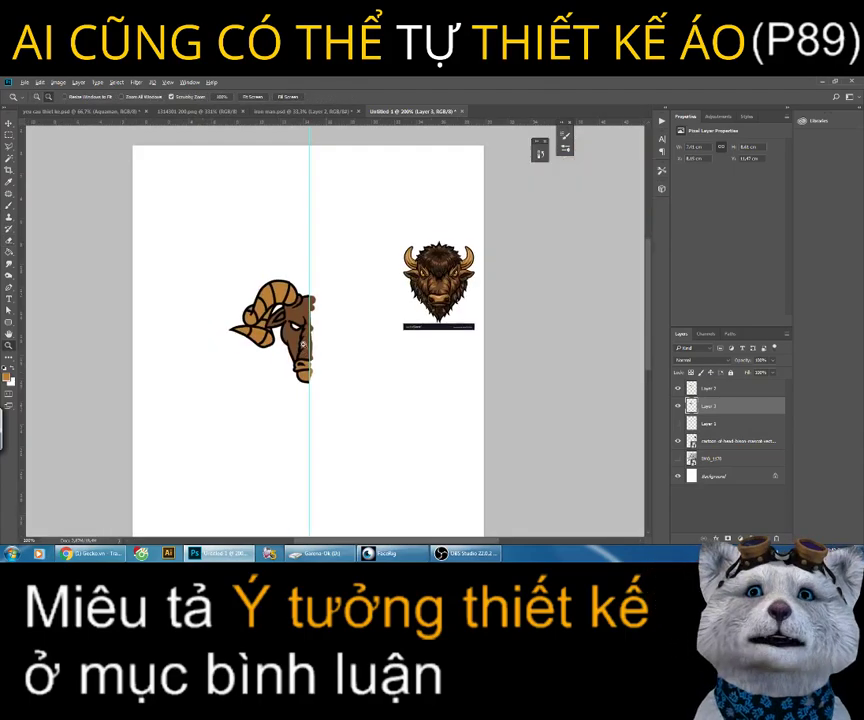
pyautogui.scroll(3, 309, 318)
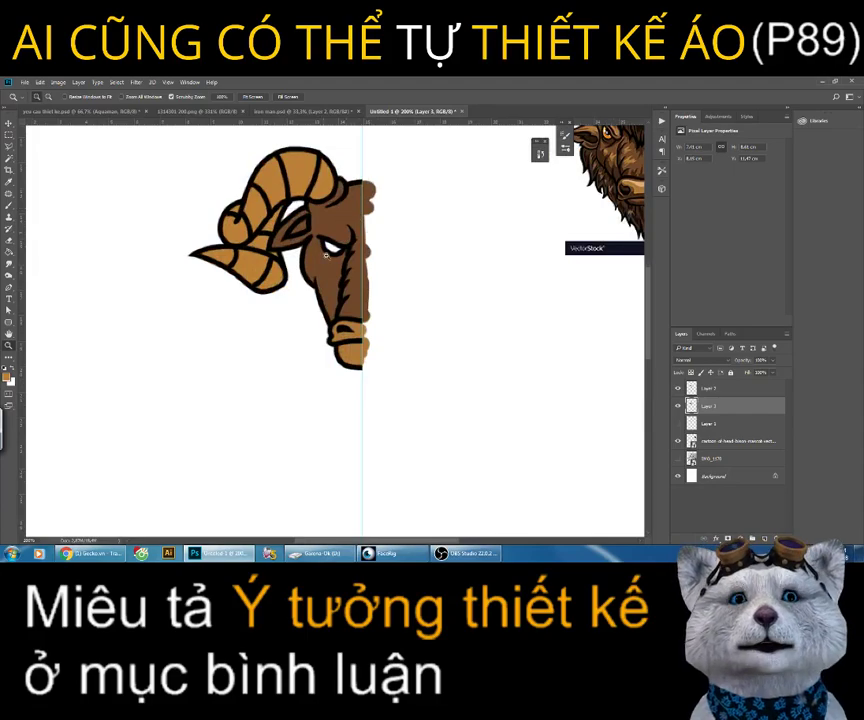
pyautogui.scroll(1, 643, 292)
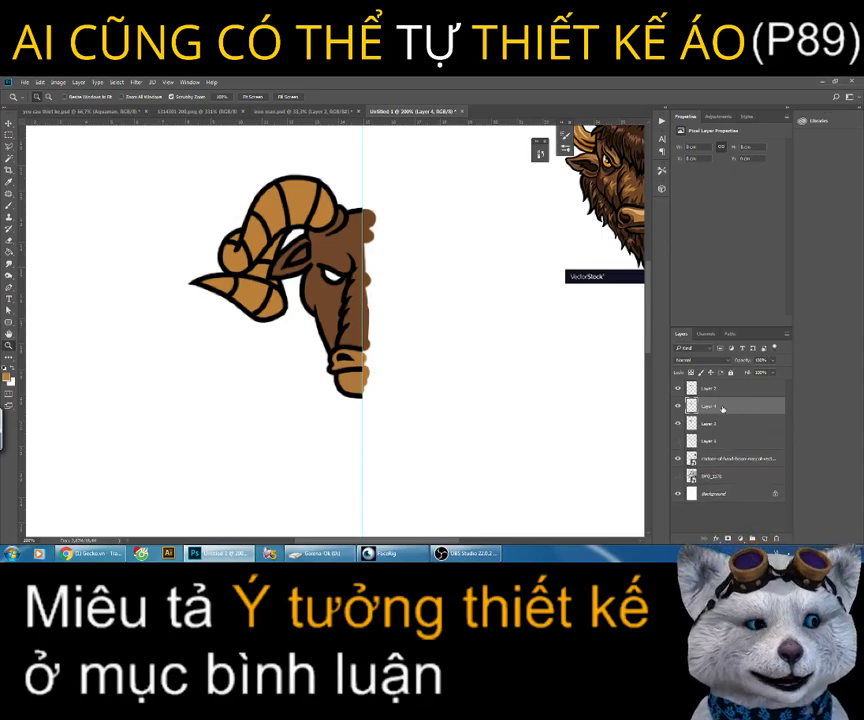
pyautogui.rightClick(720, 408)
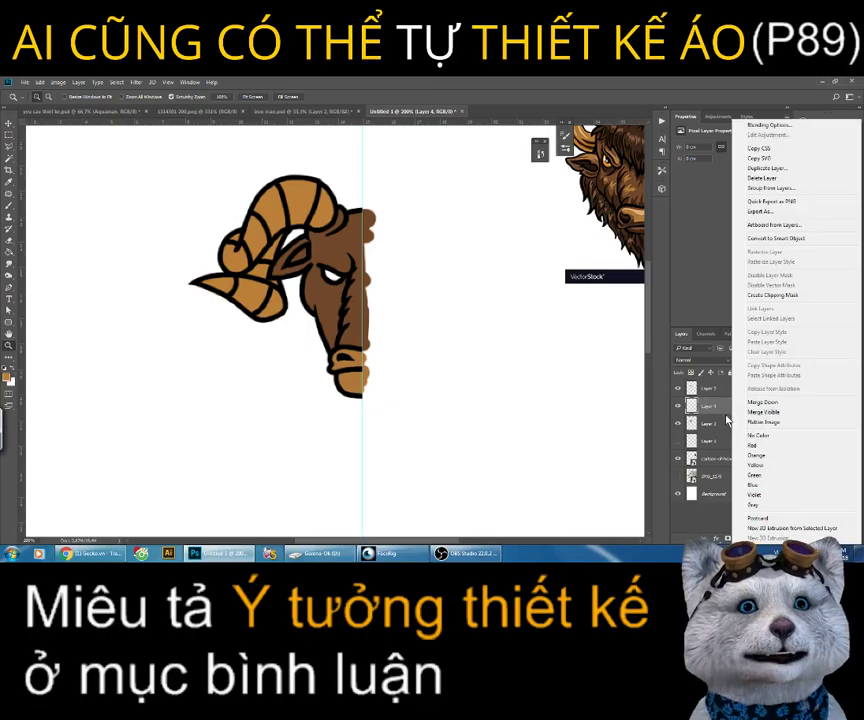
pyautogui.click(787, 297)
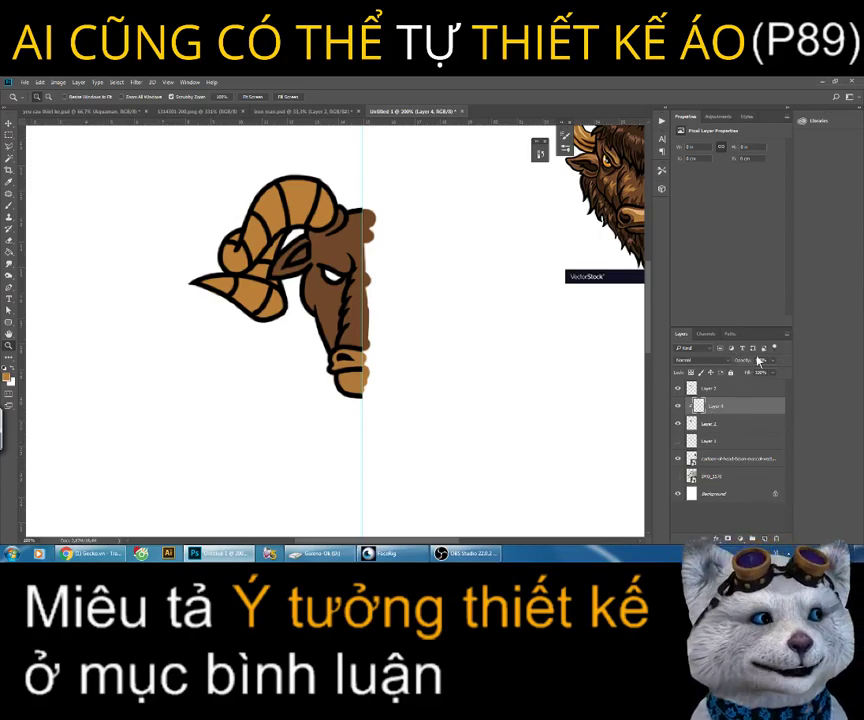
pyautogui.doubleClick(762, 360)
pyautogui.write('0')
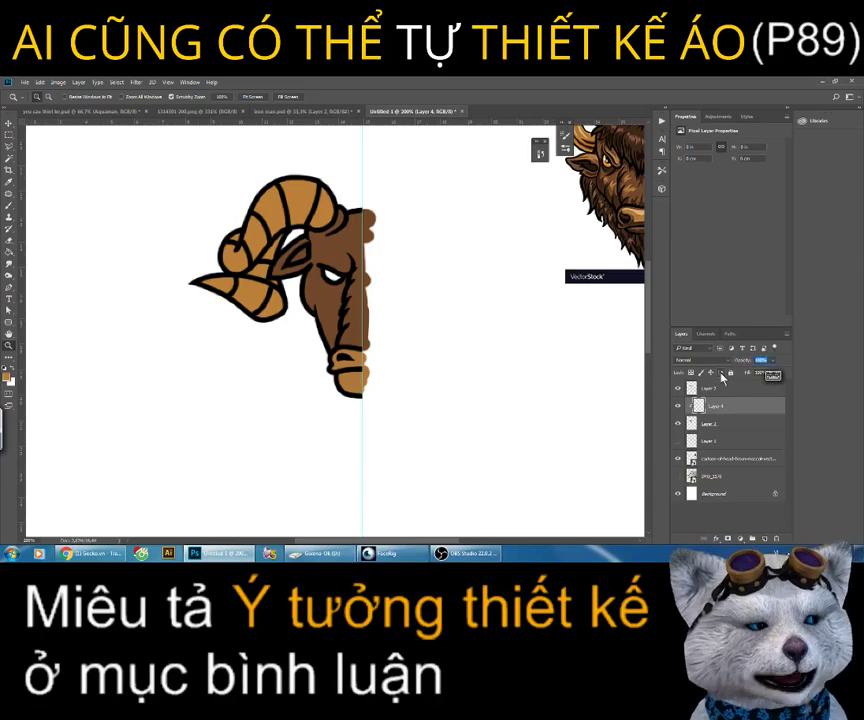
pyautogui.press('Return')
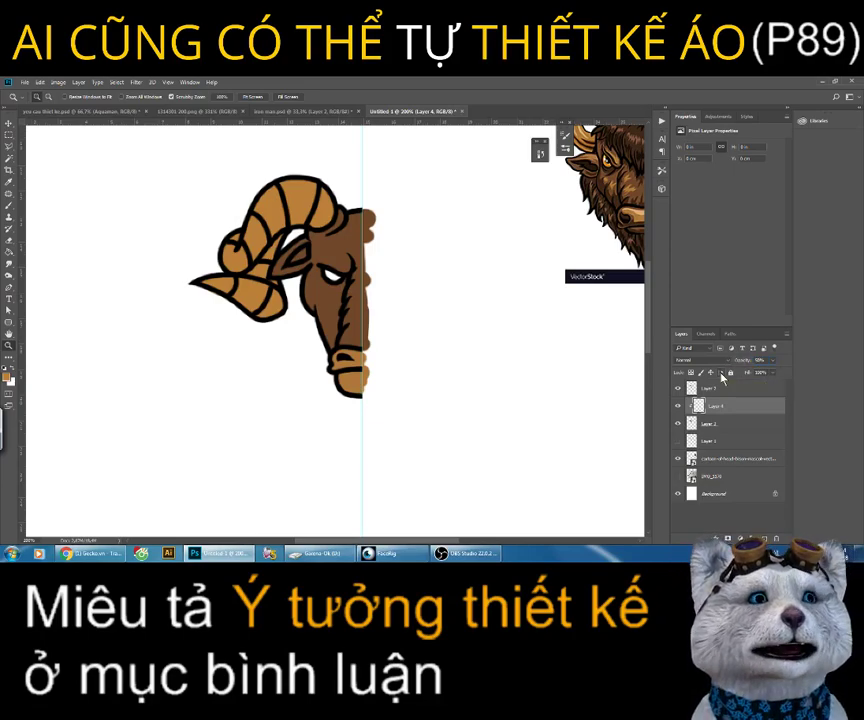
# Step: Select the standard Brush and set the foreground colour to black (000000)
pyautogui.click(9, 205)
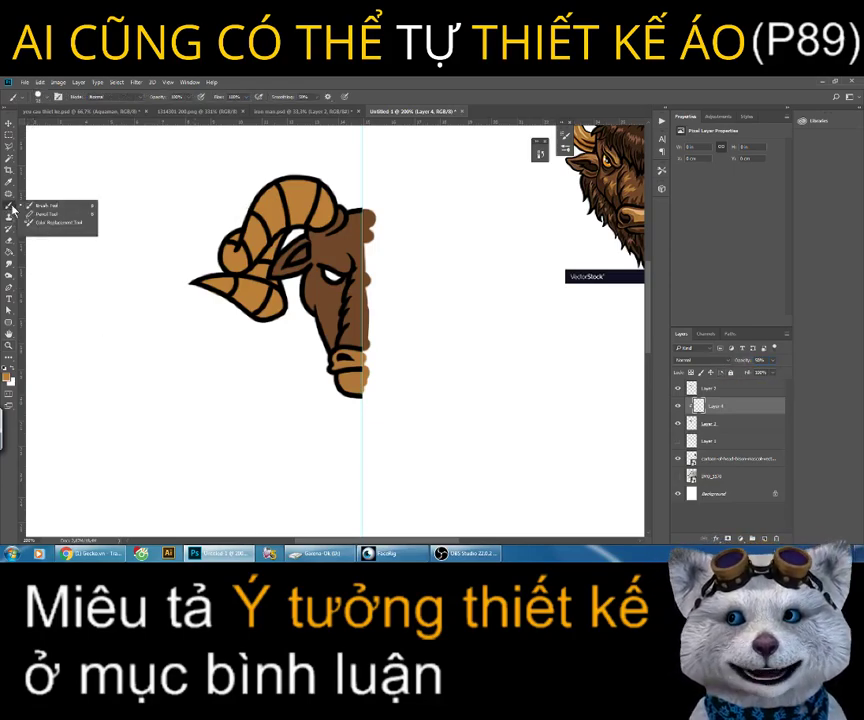
pyautogui.click(32, 206)
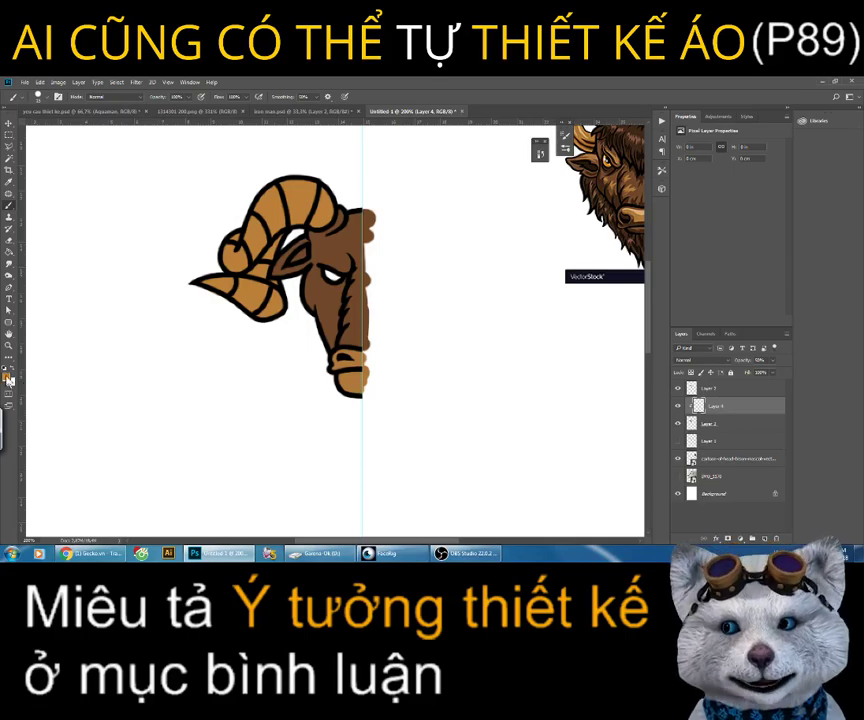
pyautogui.click(9, 378)
pyautogui.write('000000')
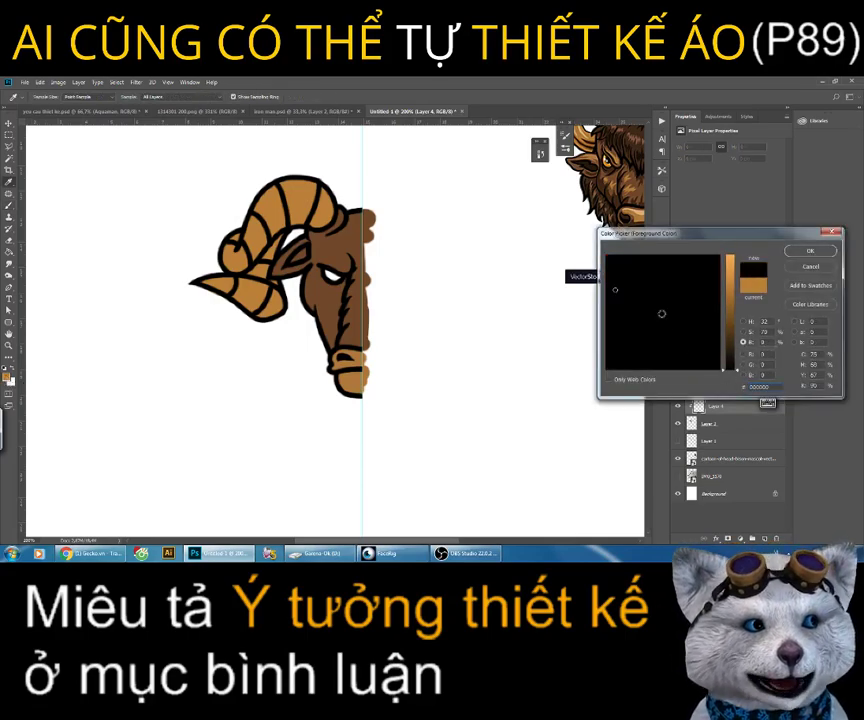
pyautogui.click(806, 251)
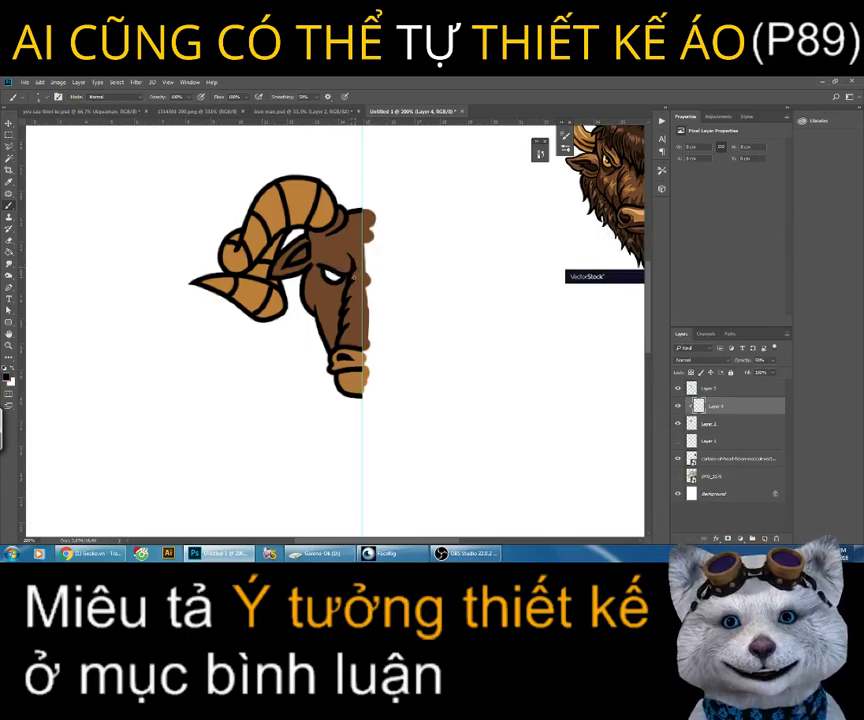
# Step: Paint black shadow strokes on the ram's face, zooming to 400% and back to 300%
pyautogui.click(237, 190)
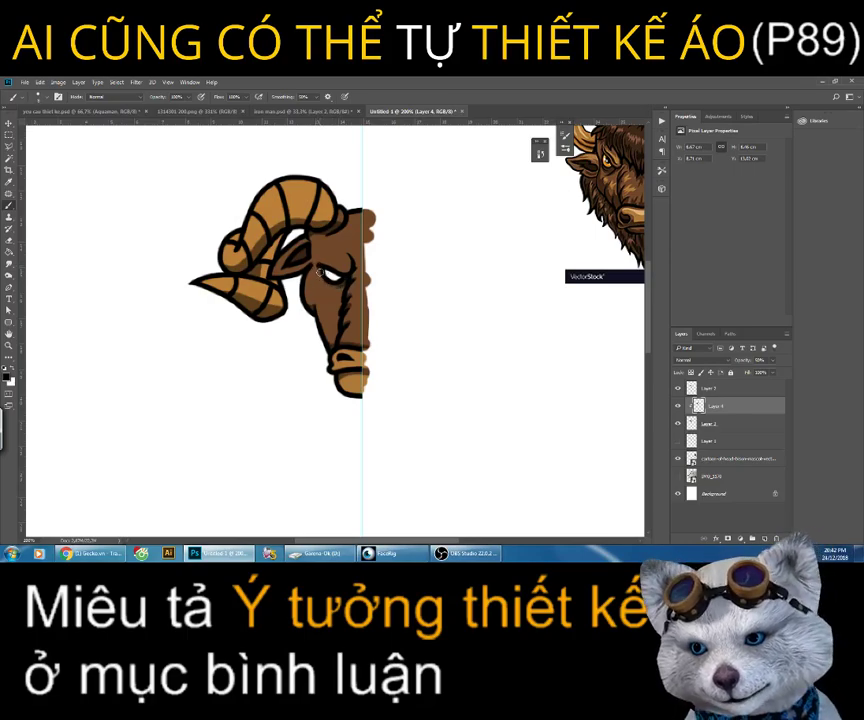
pyautogui.press('z')
pyautogui.moveTo(333, 275); pyautogui.dragTo(400, 275)
pyautogui.press('b')
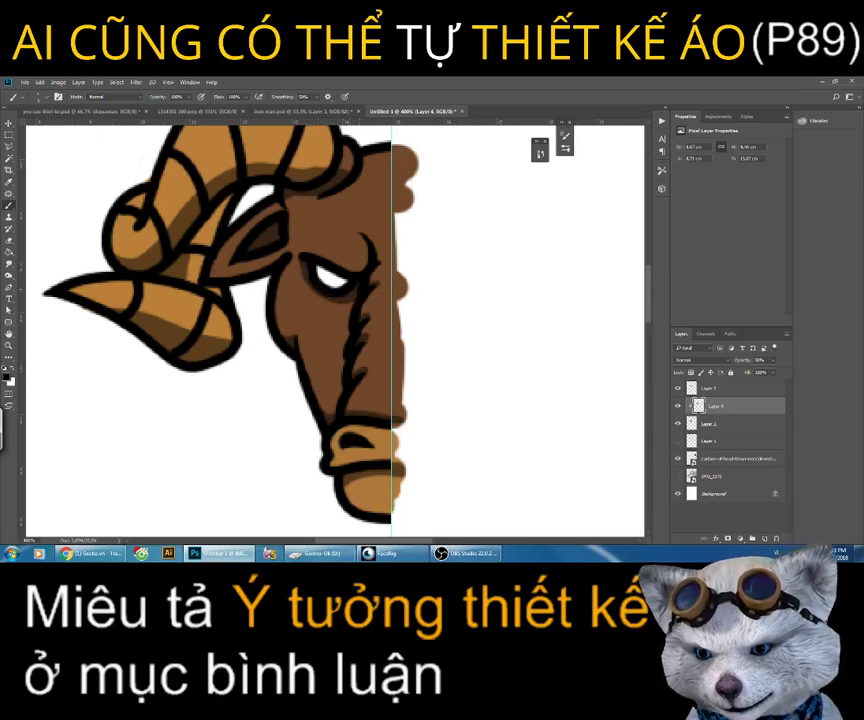
pyautogui.press('z')
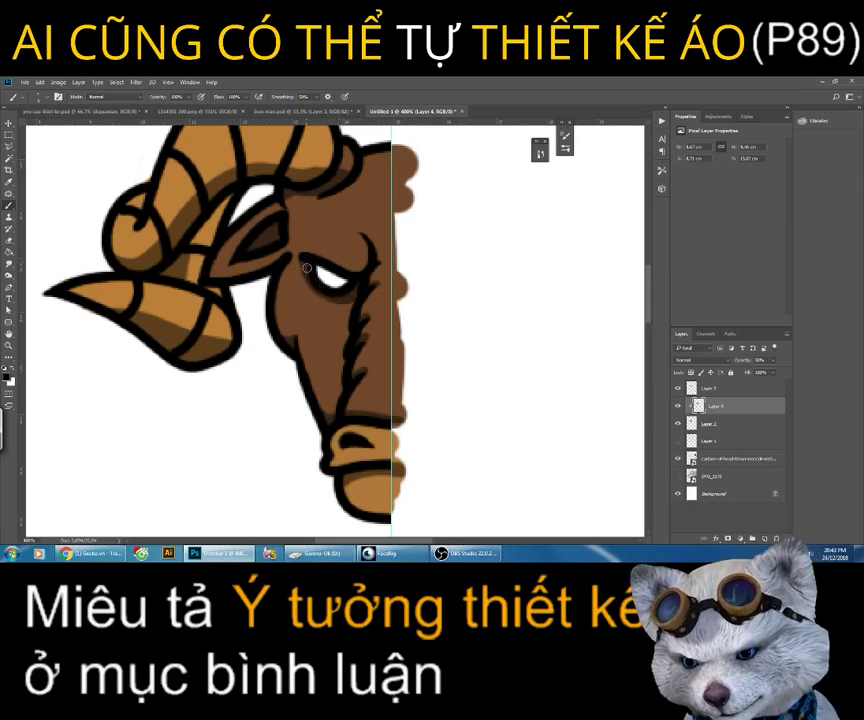
pyautogui.moveTo(327, 305); pyautogui.dragTo(366, 251)
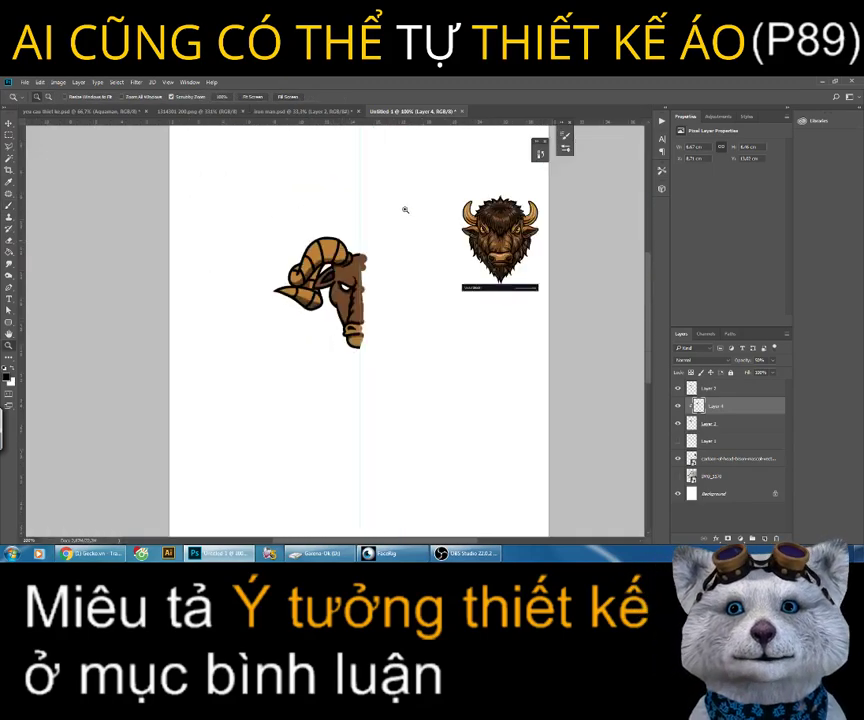
# Step: Add Layer 5, clip it to the ram layers below, and set its blend mode to Overlay
pyautogui.click(767, 541)
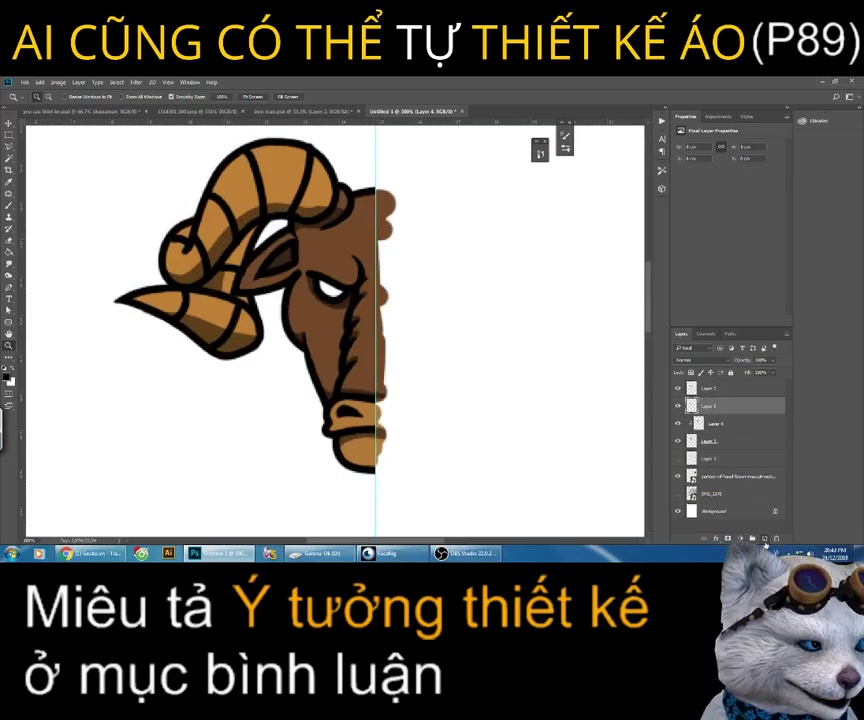
pyautogui.rightClick(731, 424)
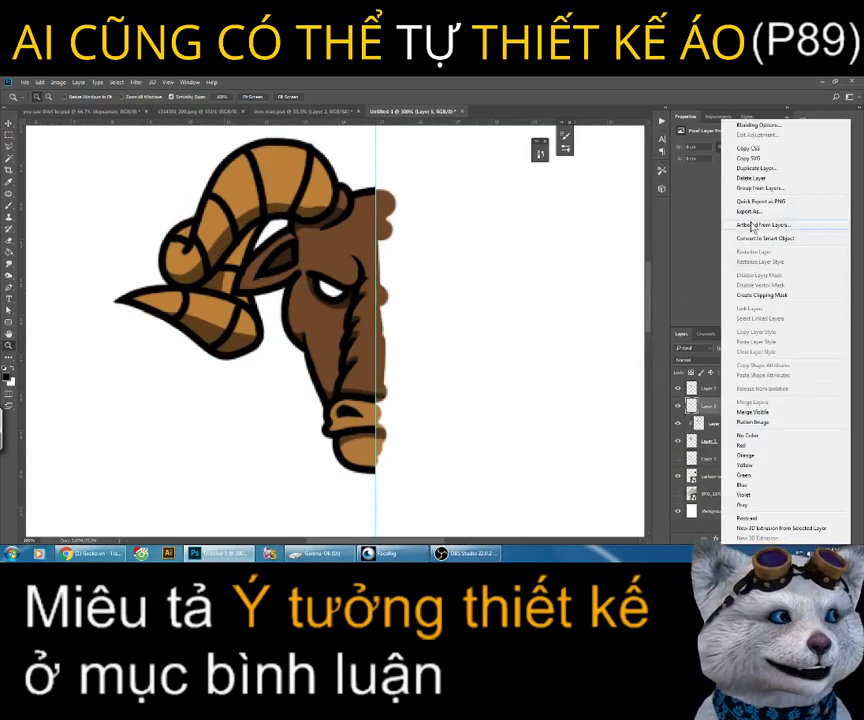
pyautogui.click(763, 295)
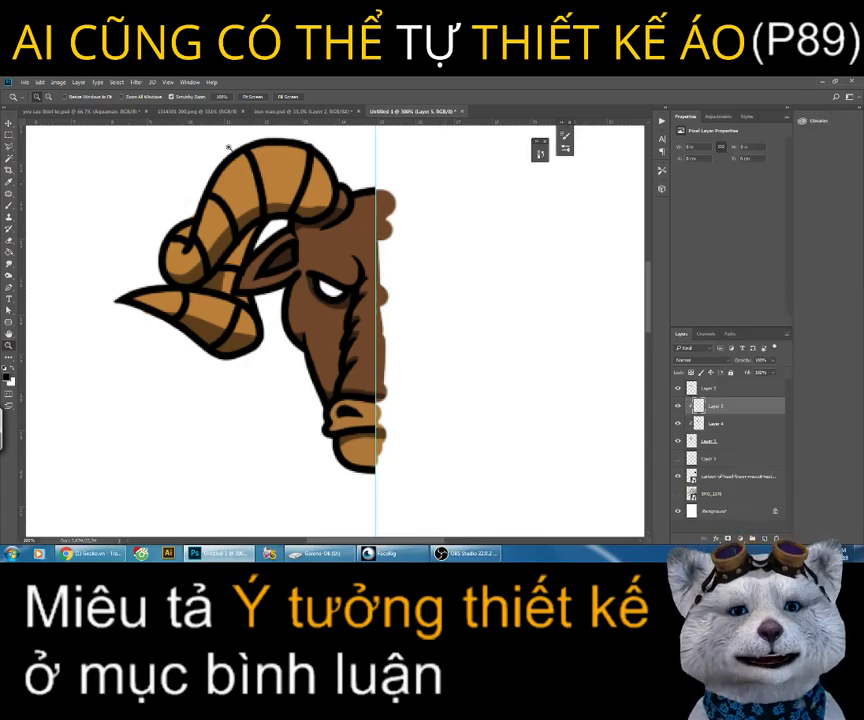
pyautogui.click(700, 360)
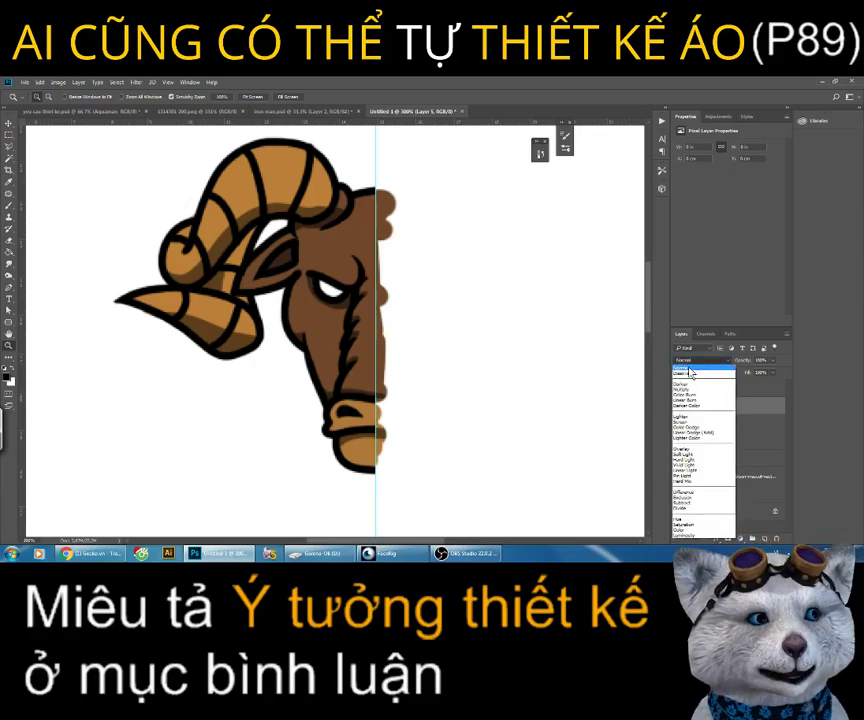
pyautogui.click(689, 451)
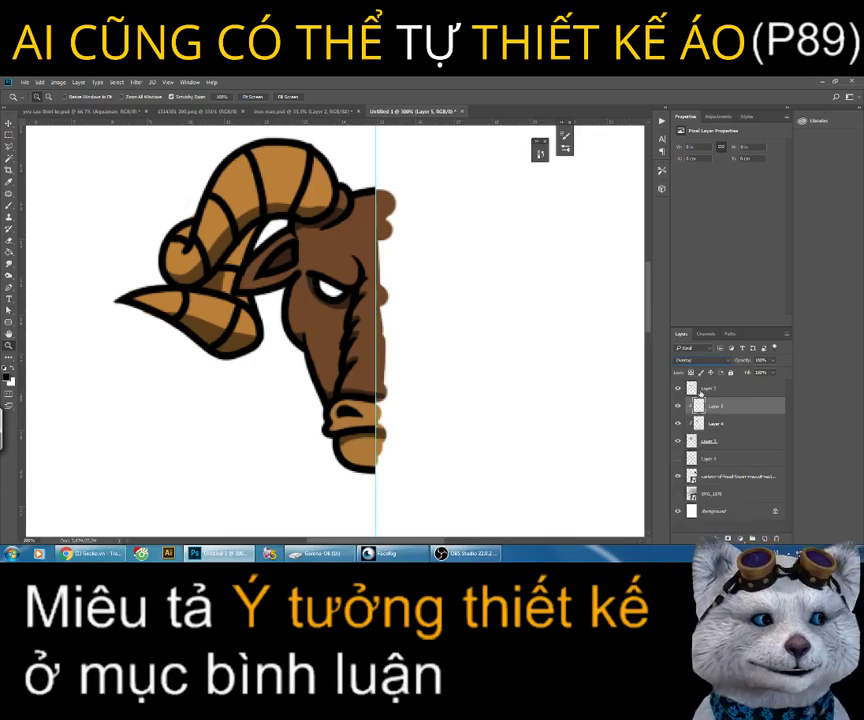
# Step: Select the standard Brush and set the foreground colour to white
pyautogui.click(8, 208)
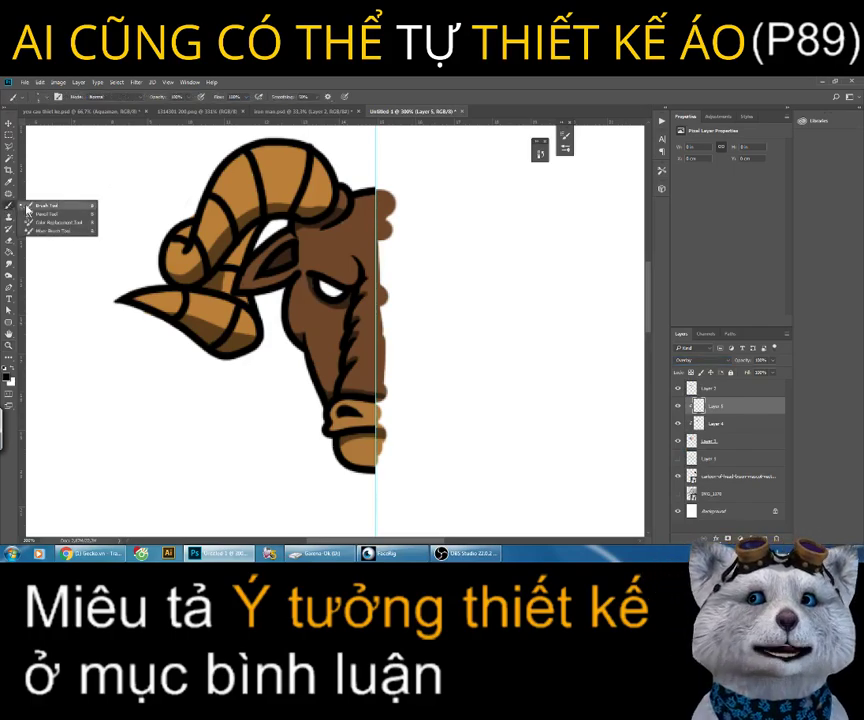
pyautogui.click(30, 206)
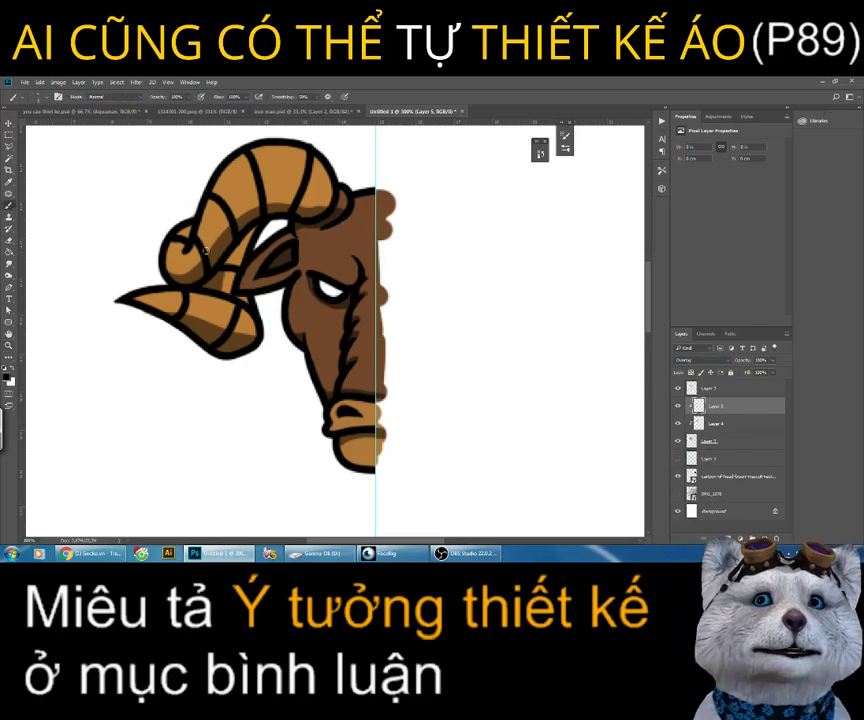
pyautogui.click(7, 377)
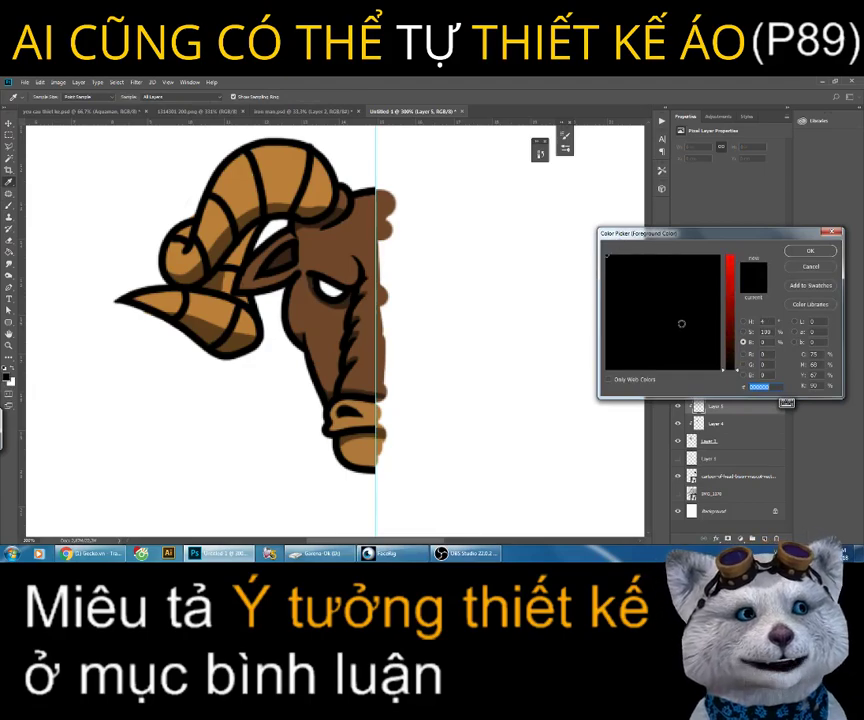
pyautogui.click(564, 396)
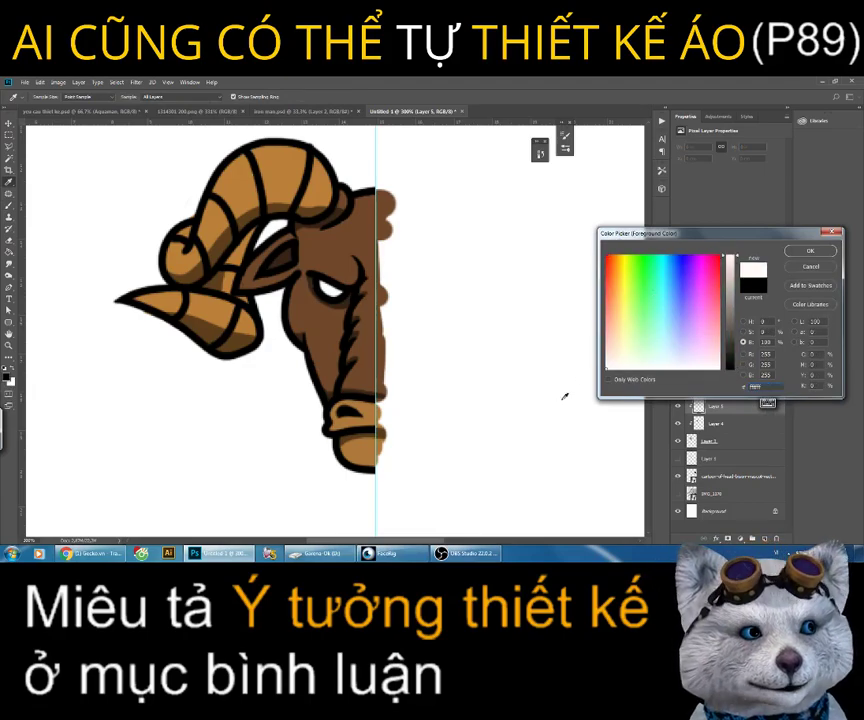
pyautogui.click(806, 251)
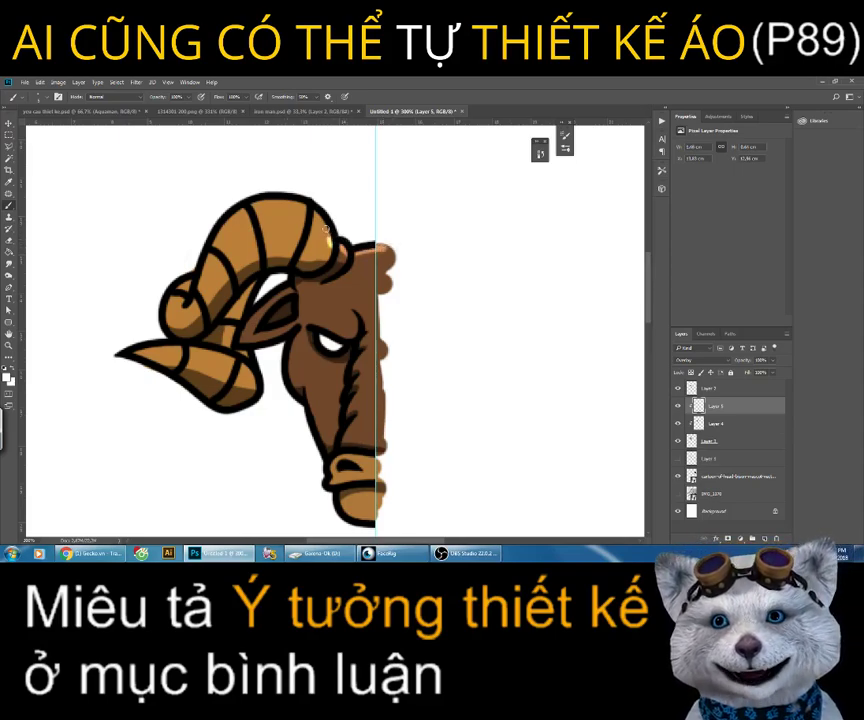
# Step: Paint a white highlight along the horn top, then make Layer 4 active to reset the colour
pyautogui.moveTo(325, 229); pyautogui.dragTo(263, 198)
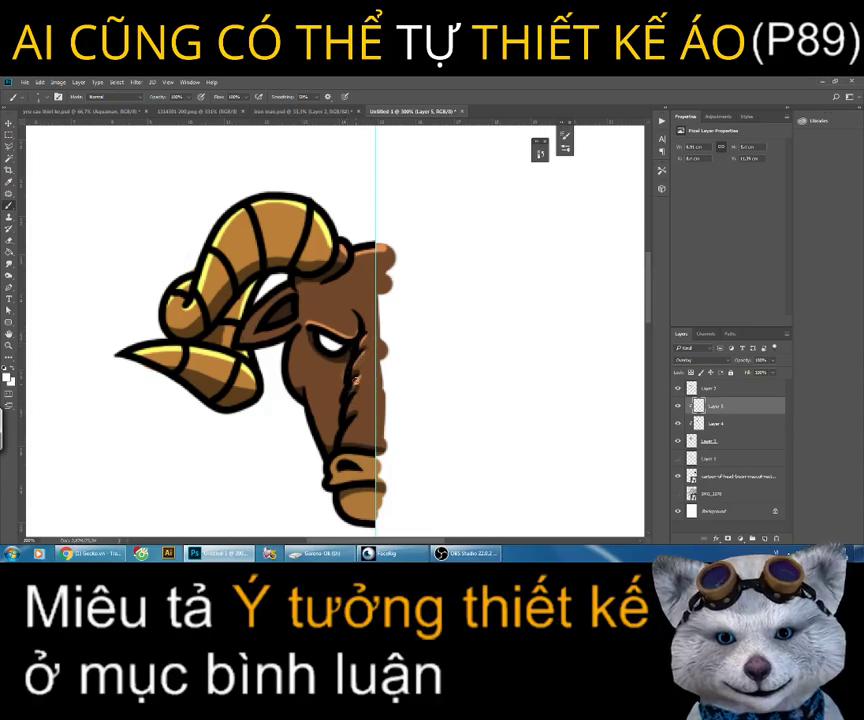
pyautogui.press('e')
pyautogui.press('b')
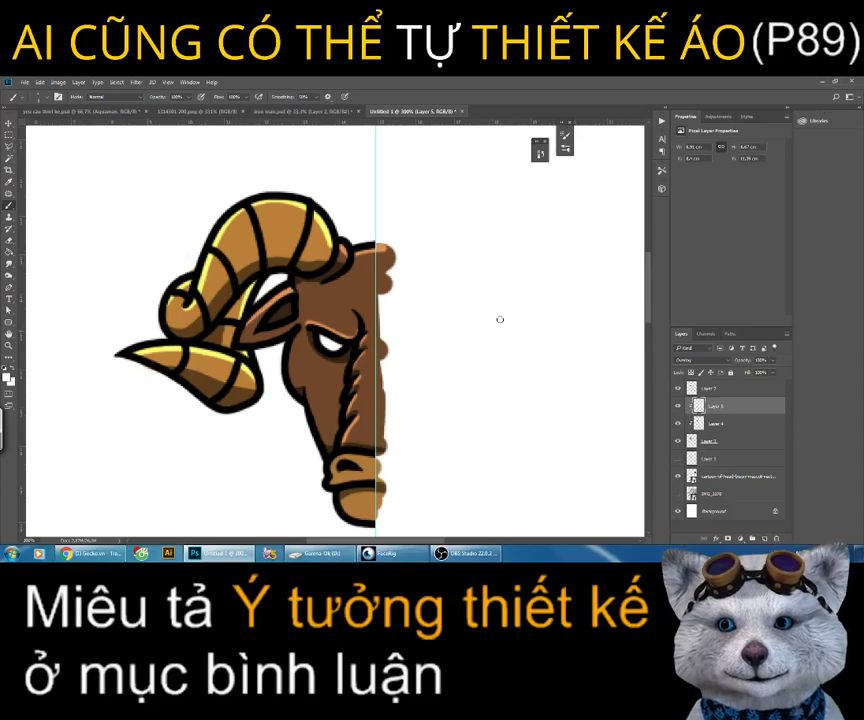
pyautogui.click(713, 421)
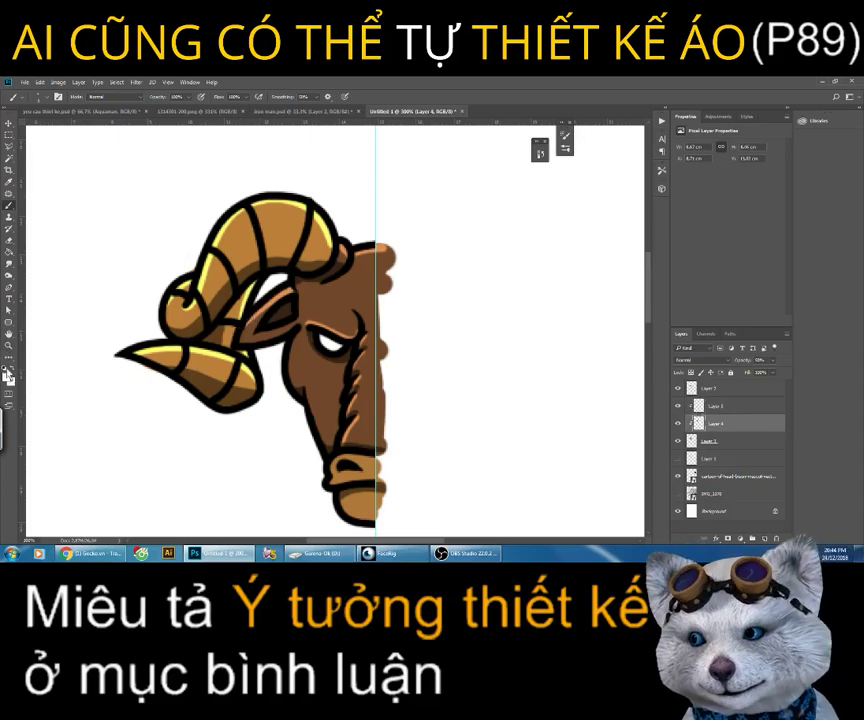
pyautogui.click(9, 377)
# Step: Set the painting colour to black and add dark shading to the ram's lower jaw and chin
pyautogui.click(731, 392)
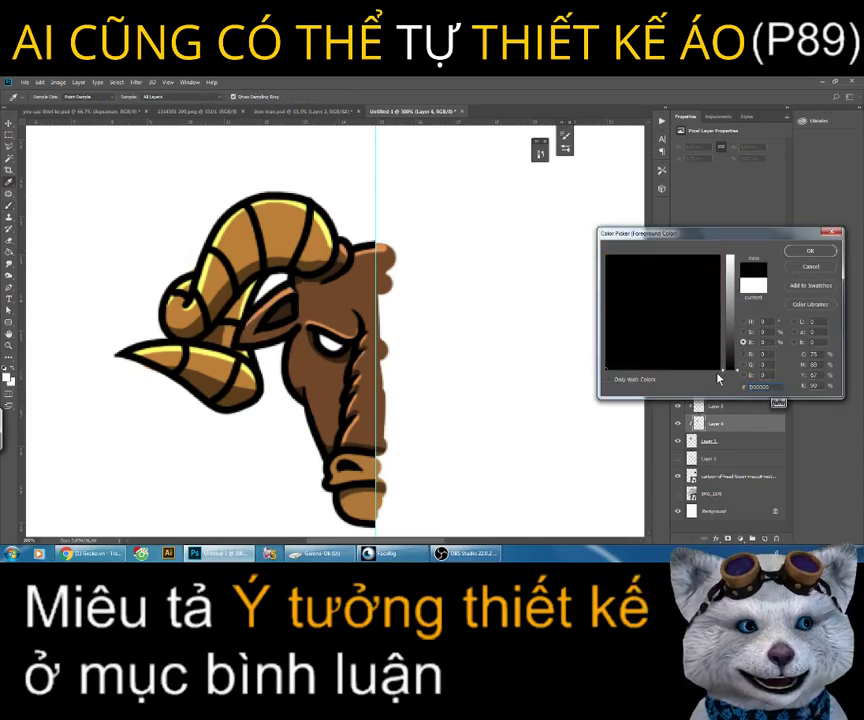
pyautogui.press('Return')
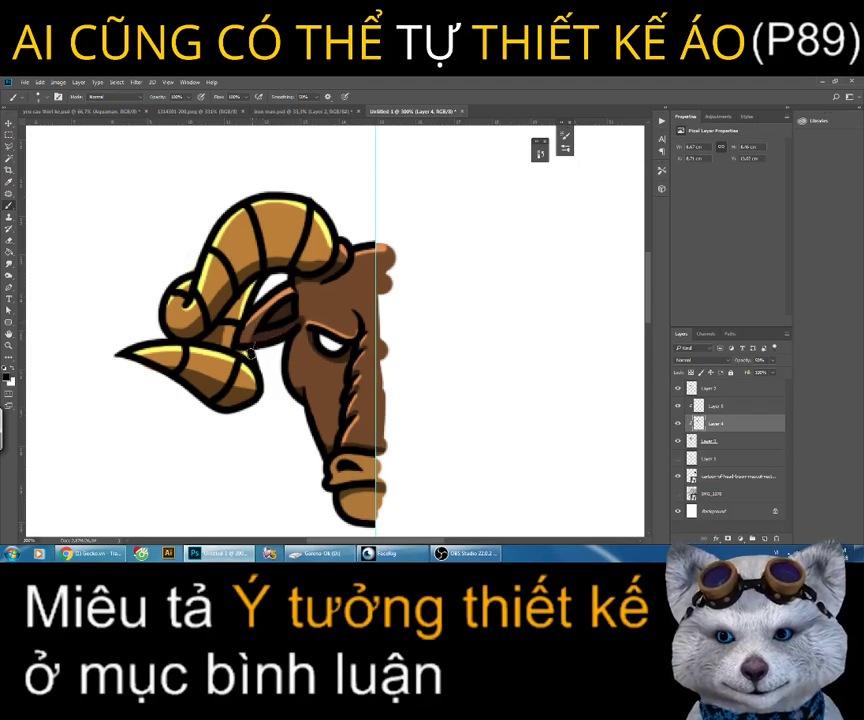
pyautogui.press('z')
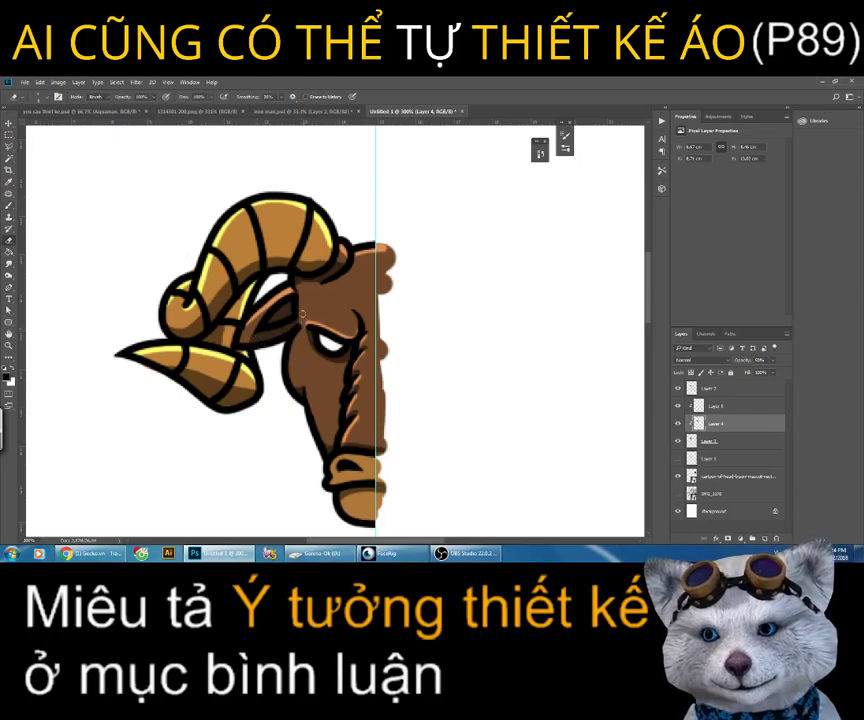
pyautogui.press('b')
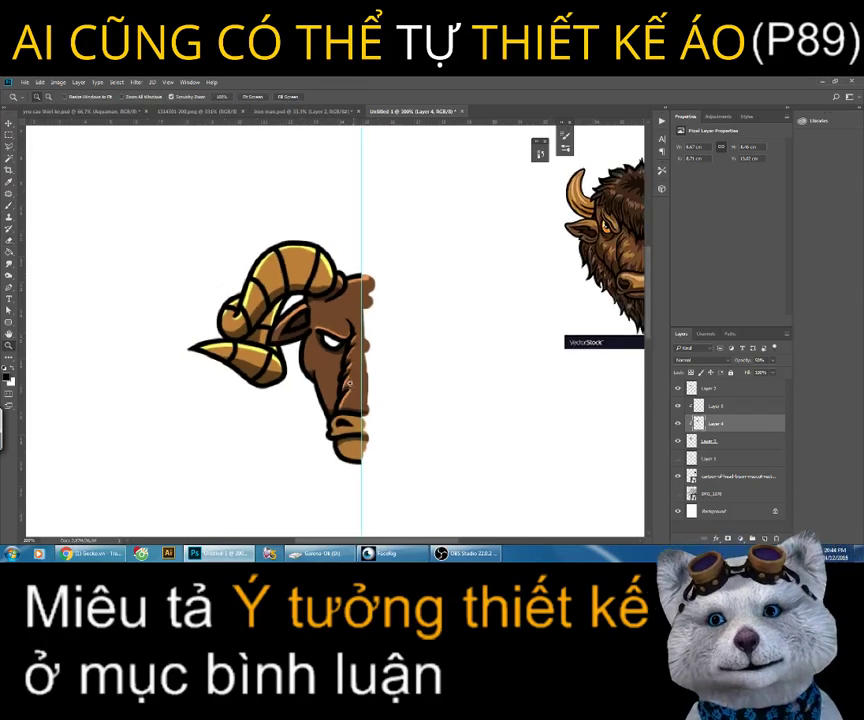
pyautogui.hotkey('alt', ']')
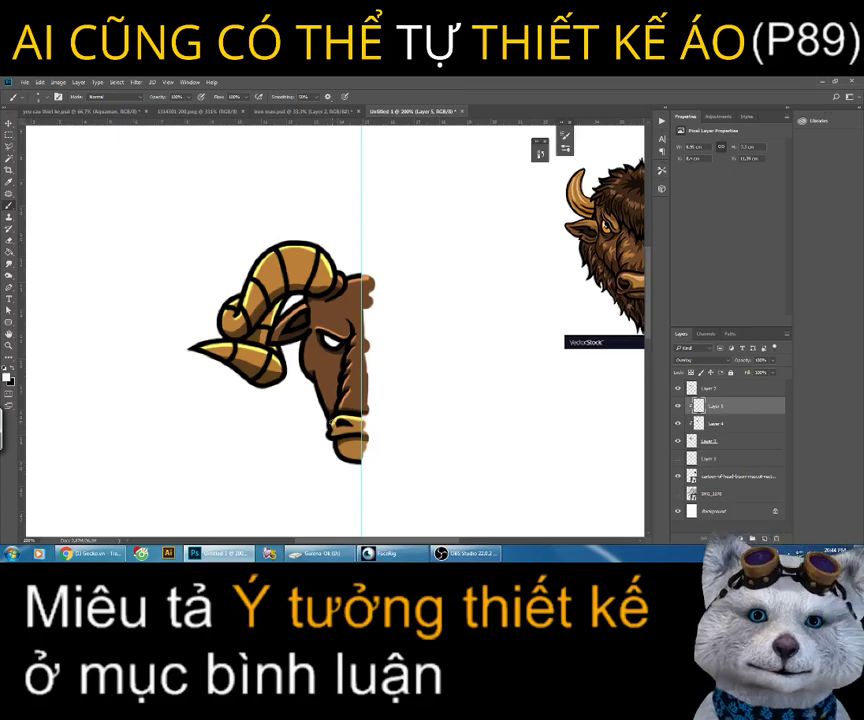
pyautogui.press('e')
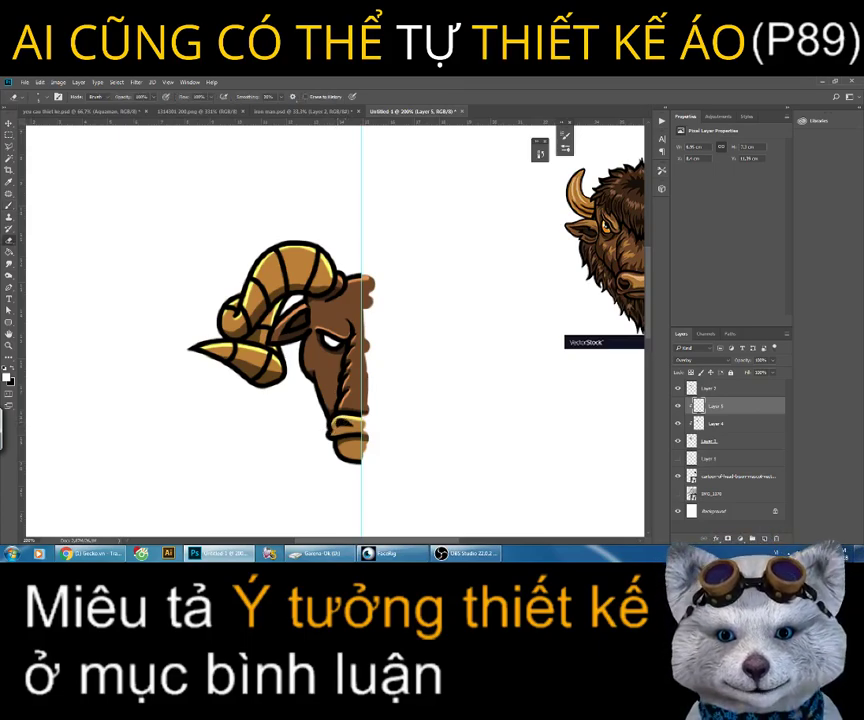
pyautogui.press('b')
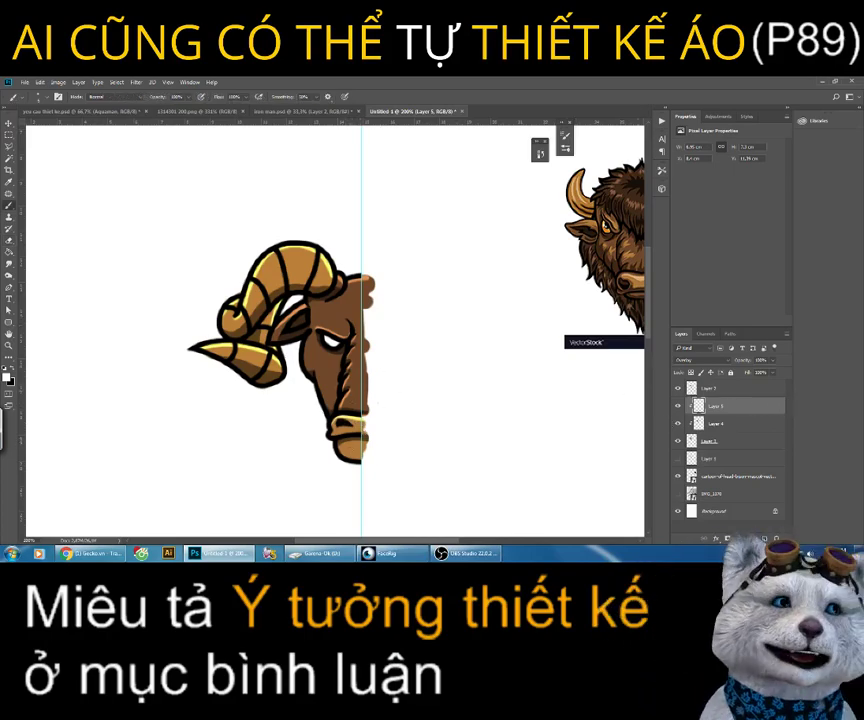
# Step: Select the strip right of the centre guide and clear the ram's spilled colour there, using History to fix a misstep
pyautogui.click(9, 135)
pyautogui.click(49, 142)
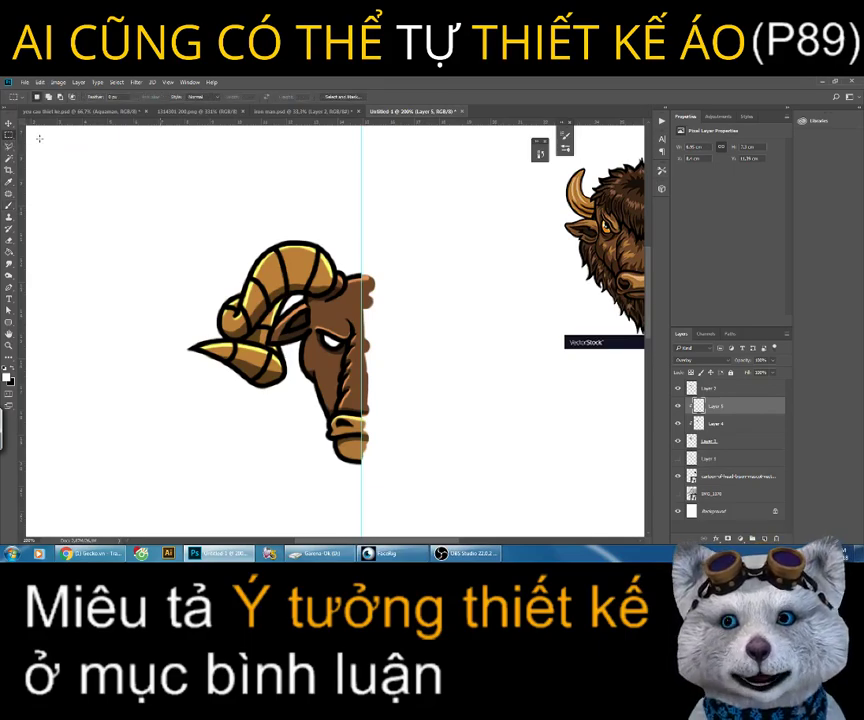
pyautogui.moveTo(450, 204); pyautogui.dragTo(362, 517)
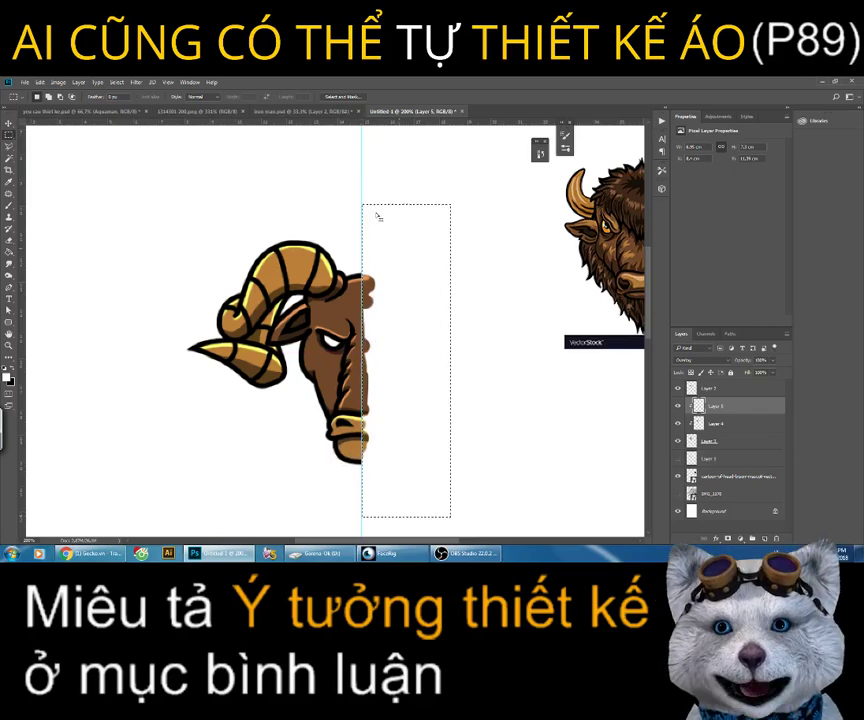
pyautogui.click(737, 424)
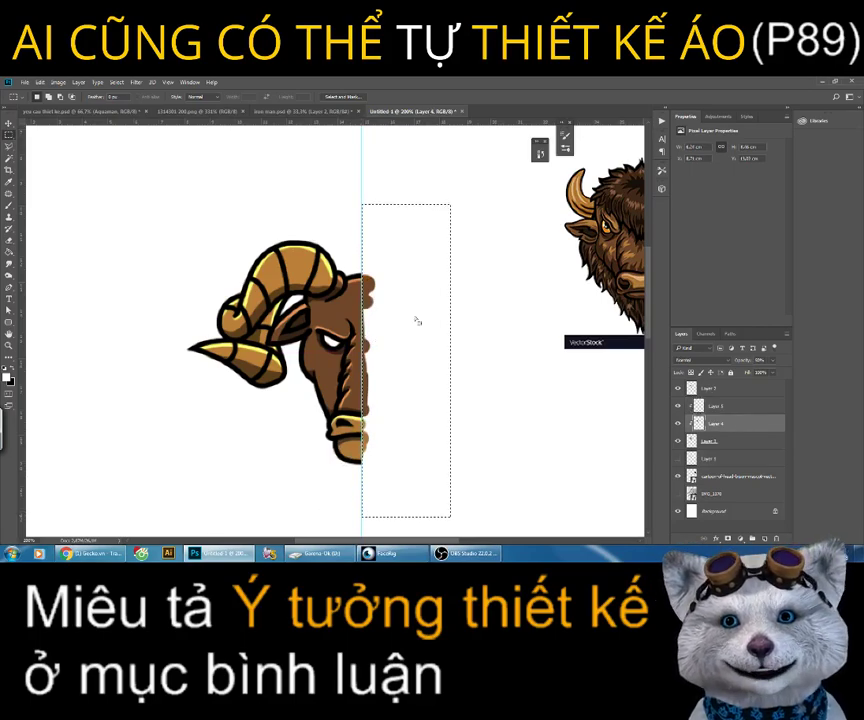
pyautogui.click(733, 441)
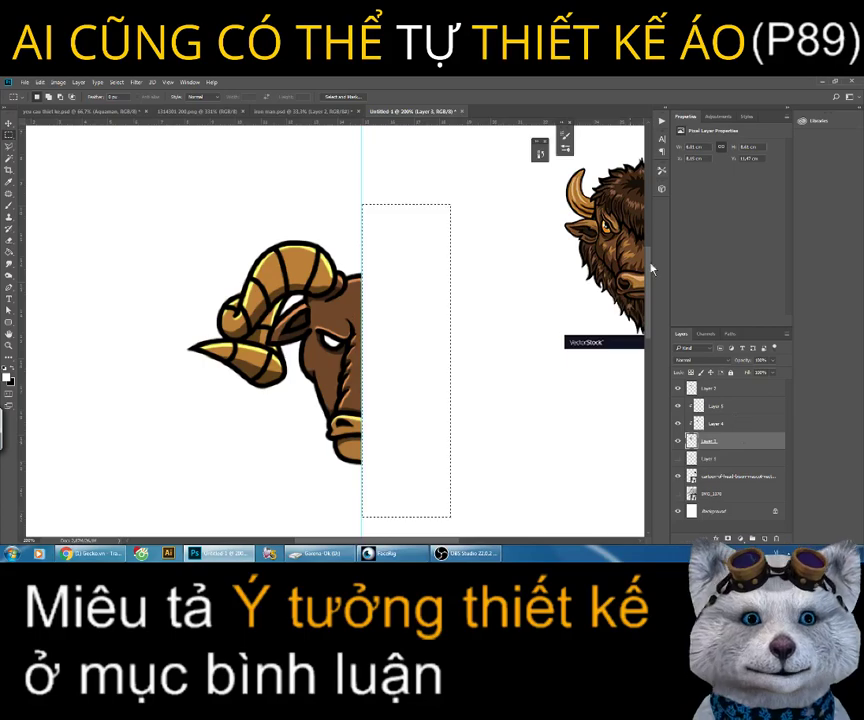
pyautogui.click(540, 153)
pyautogui.click(516, 359)
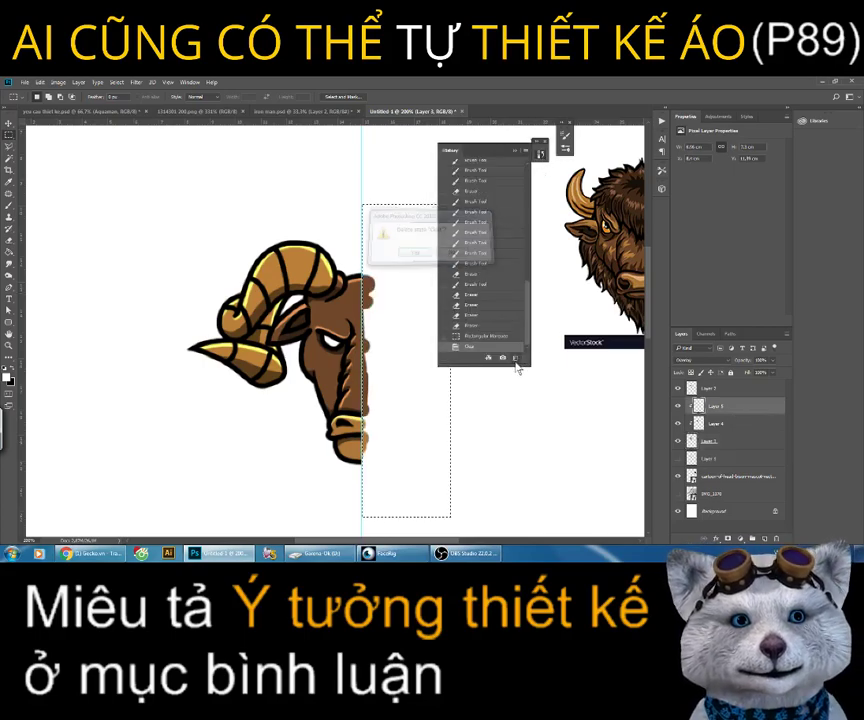
pyautogui.click(693, 438)
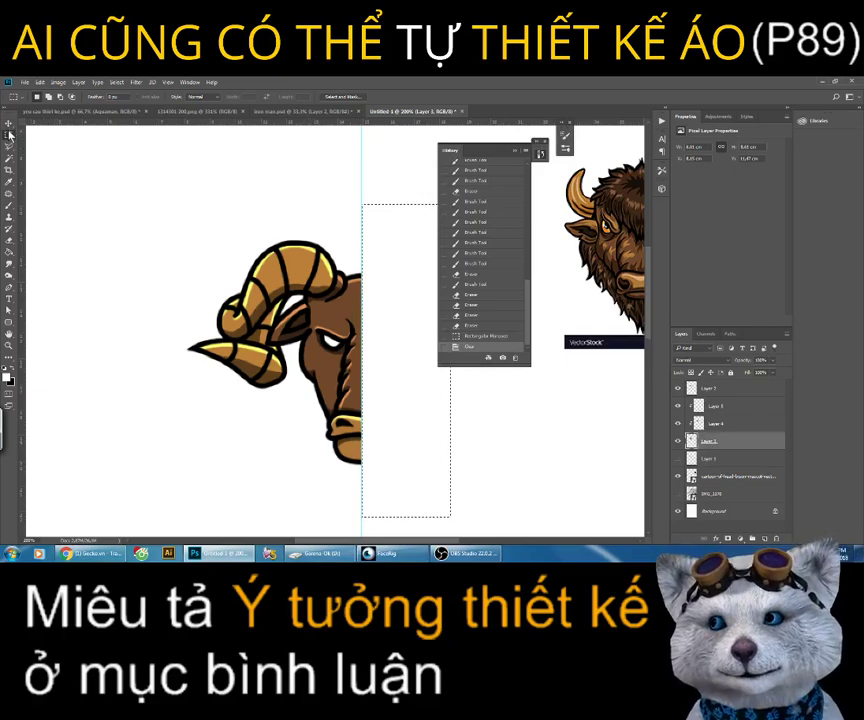
# Step: Deselect, select all the ram layers together, and shift them left
pyautogui.moveTo(94, 158); pyautogui.dragTo(97, 162)
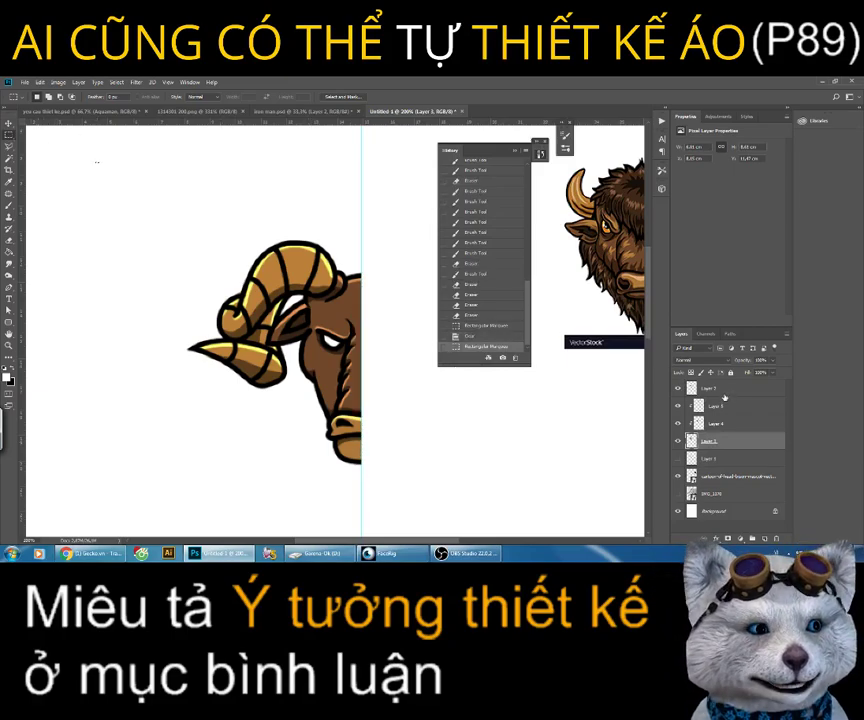
pyautogui.keyDown('shift'); pyautogui.click(730, 397); pyautogui.keyUp('shift')
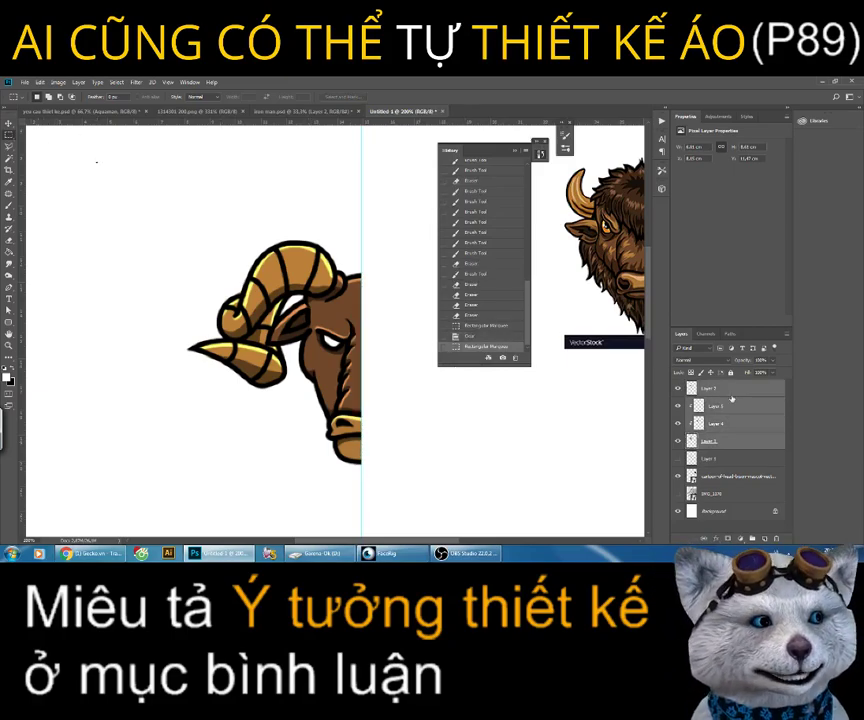
pyautogui.click(12, 128)
pyautogui.moveTo(291, 289); pyautogui.dragTo(237, 289)
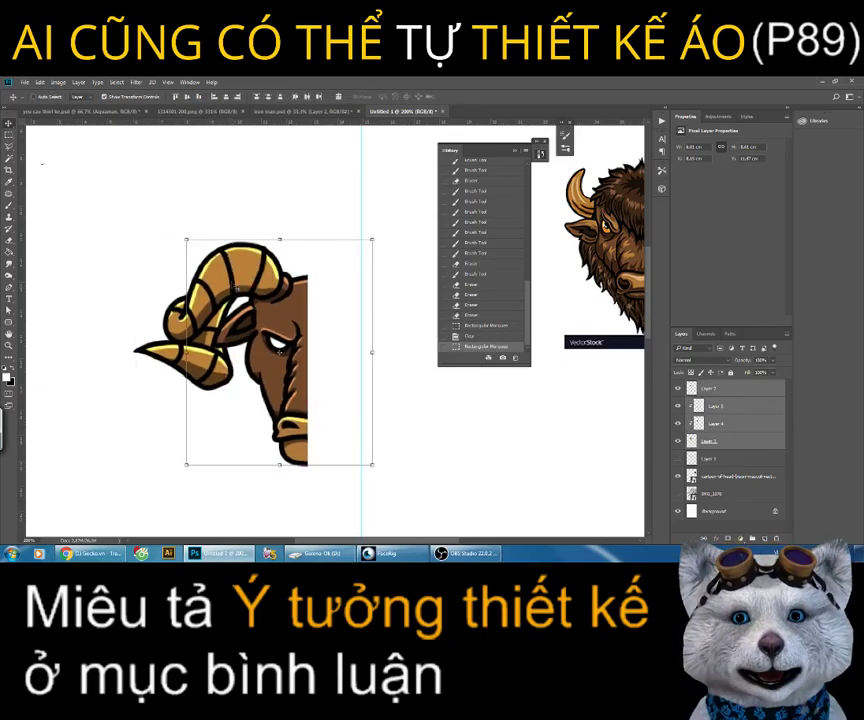
# Step: Undo the move and duplicate the selected ram layers
pyautogui.hotkey('ctrl', 'z')
pyautogui.rightClick(740, 426)
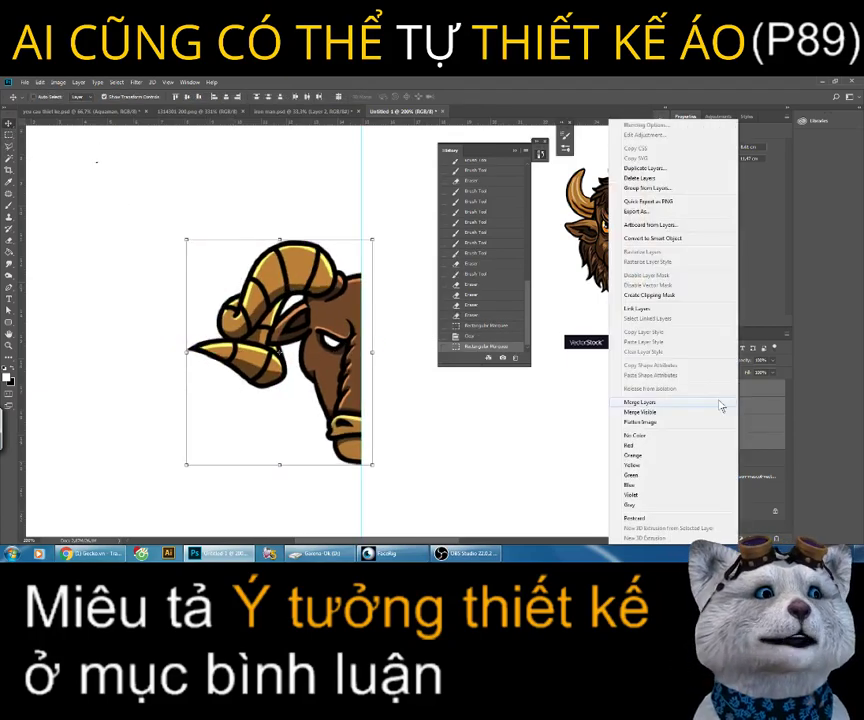
pyautogui.click(812, 400)
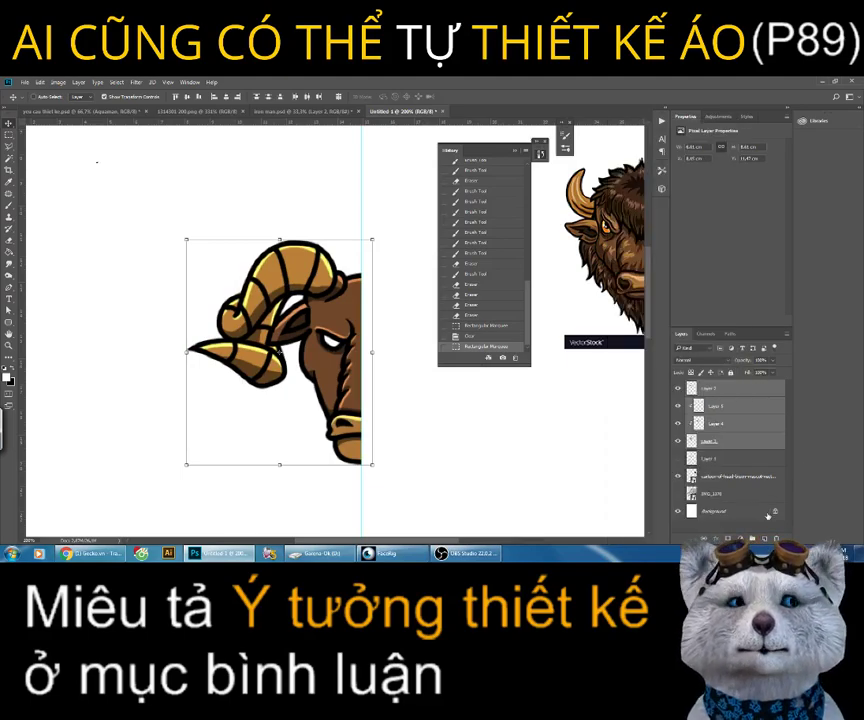
pyautogui.rightClick(732, 387)
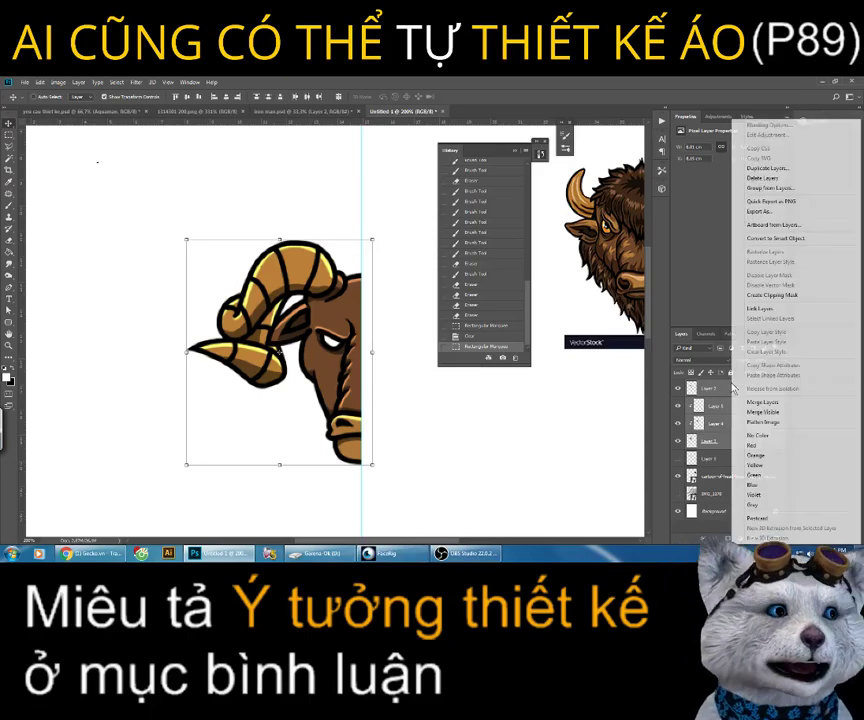
pyautogui.click(768, 170)
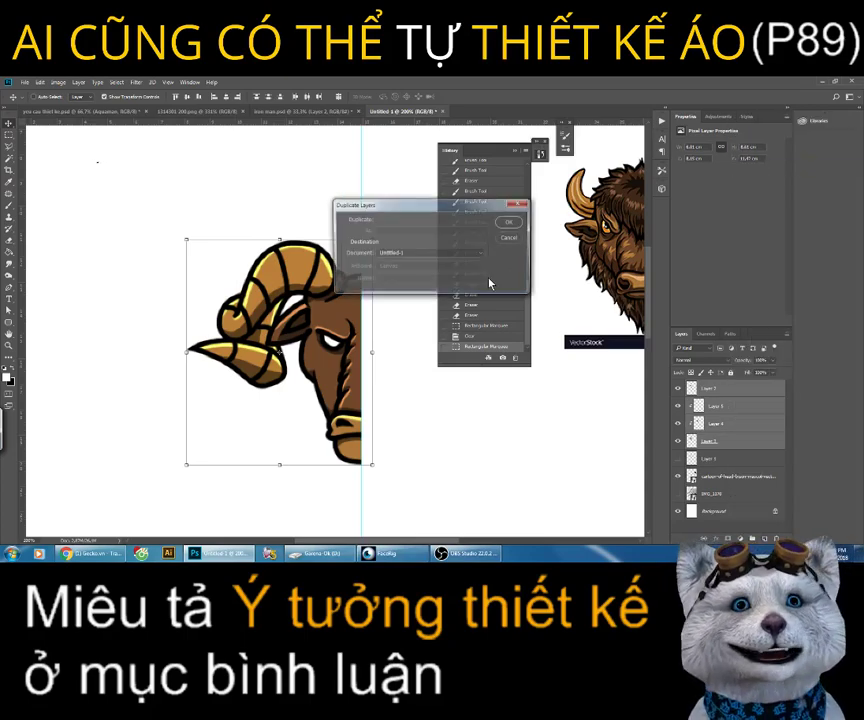
pyautogui.click(510, 224)
# Step: Flip the ram copy horizontally and join it to the original half at the centre guide
pyautogui.moveTo(310, 301)
pyautogui.mouseDown()
pyautogui.moveTo(119, 299)
pyautogui.moveTo(205, 285)
pyautogui.mouseUp()
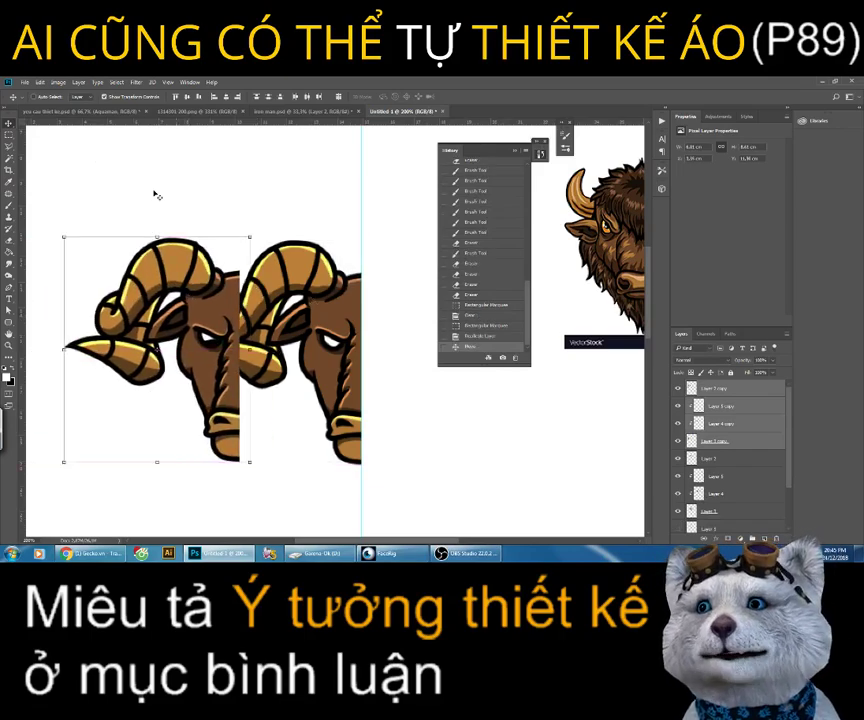
pyautogui.click(40, 82)
pyautogui.moveTo(60, 274)
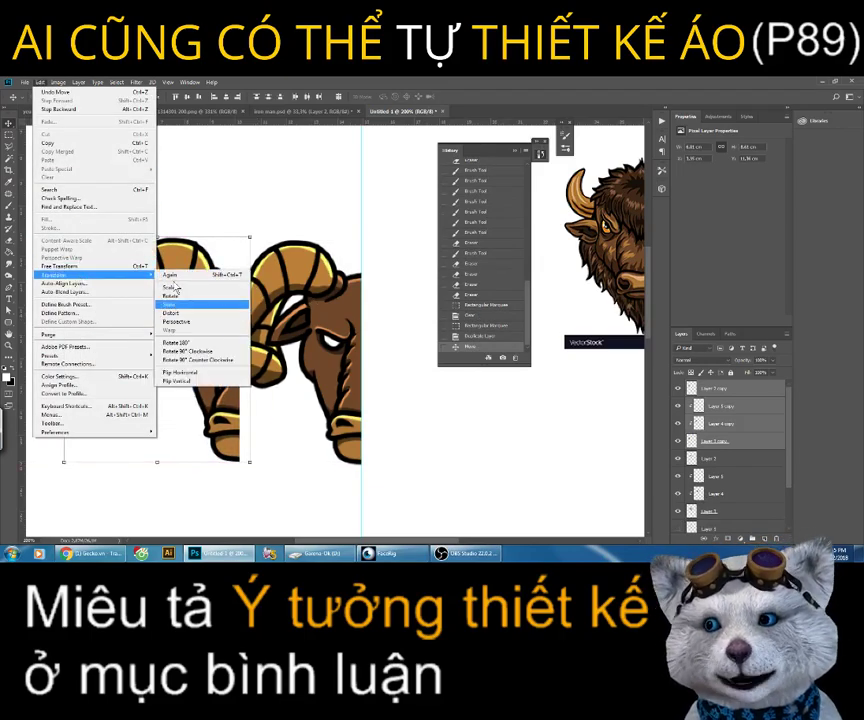
pyautogui.click(182, 371)
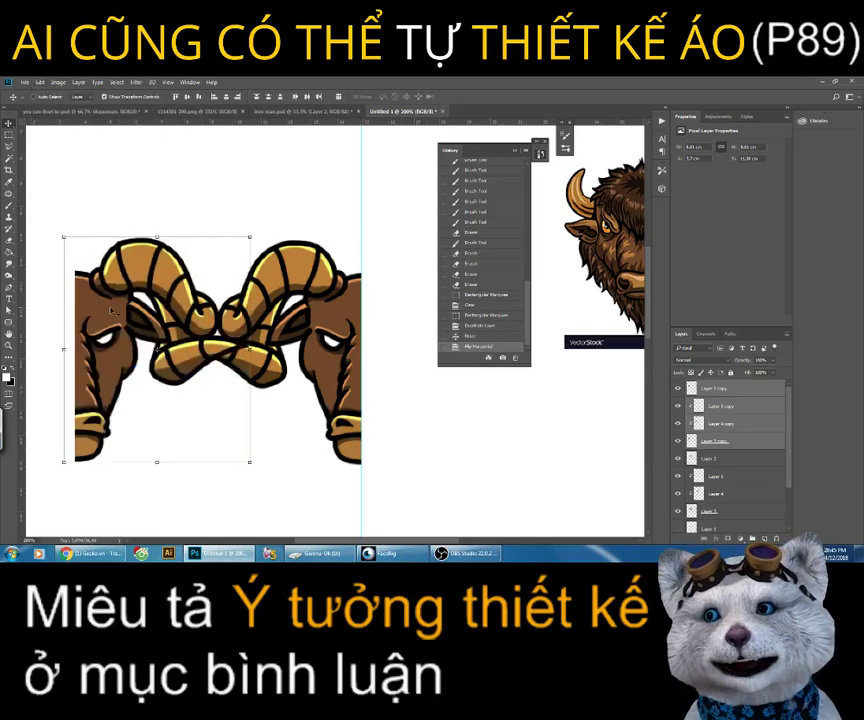
pyautogui.moveTo(113, 311); pyautogui.dragTo(383, 313)
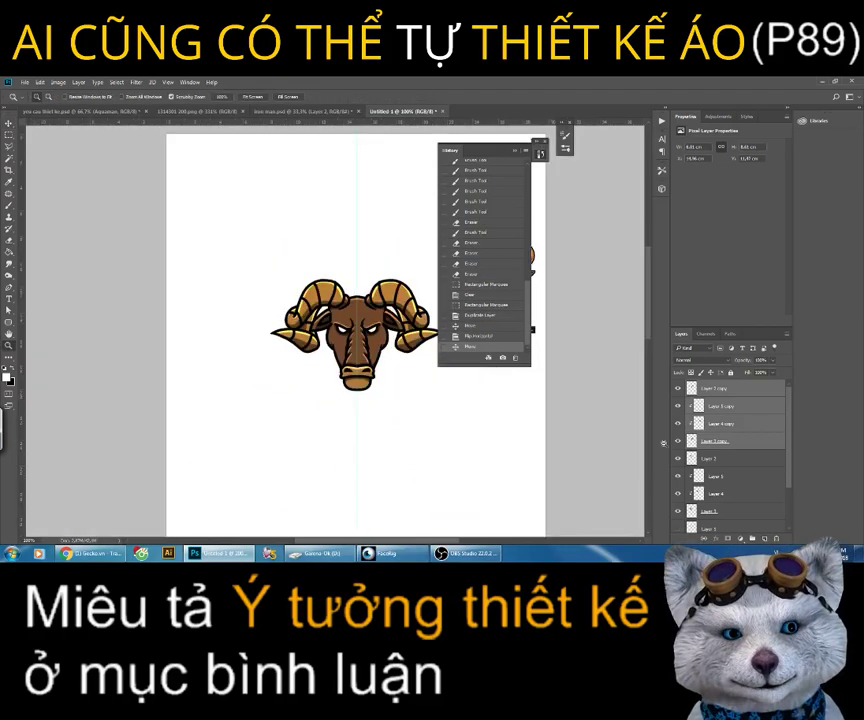
# Step: Collapse the History list and frame the whole ram head at 100% zoom
pyautogui.keyDown('alt'); pyautogui.click(353, 315); pyautogui.keyUp('alt')
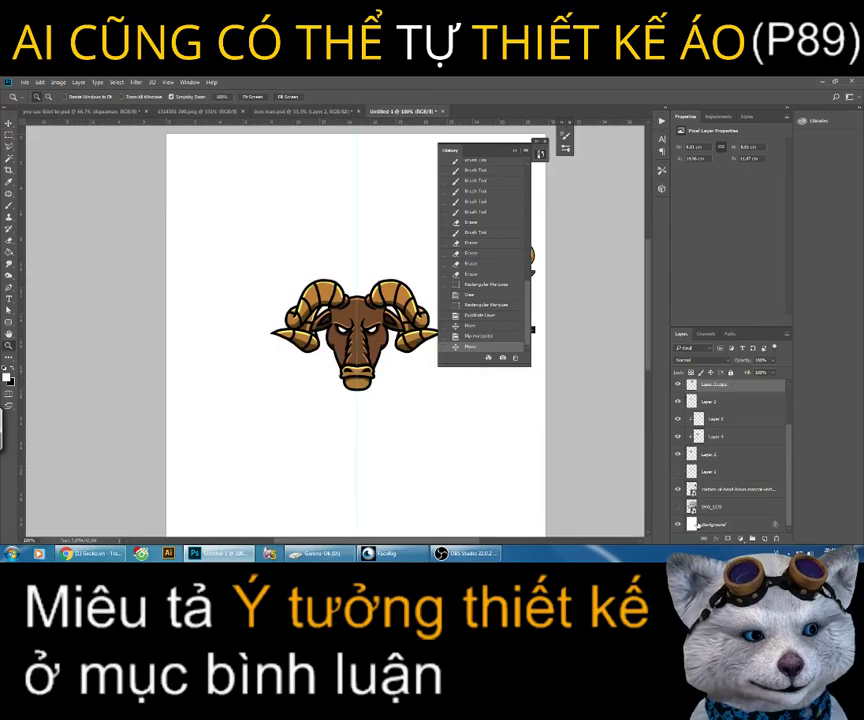
pyautogui.click(7, 121)
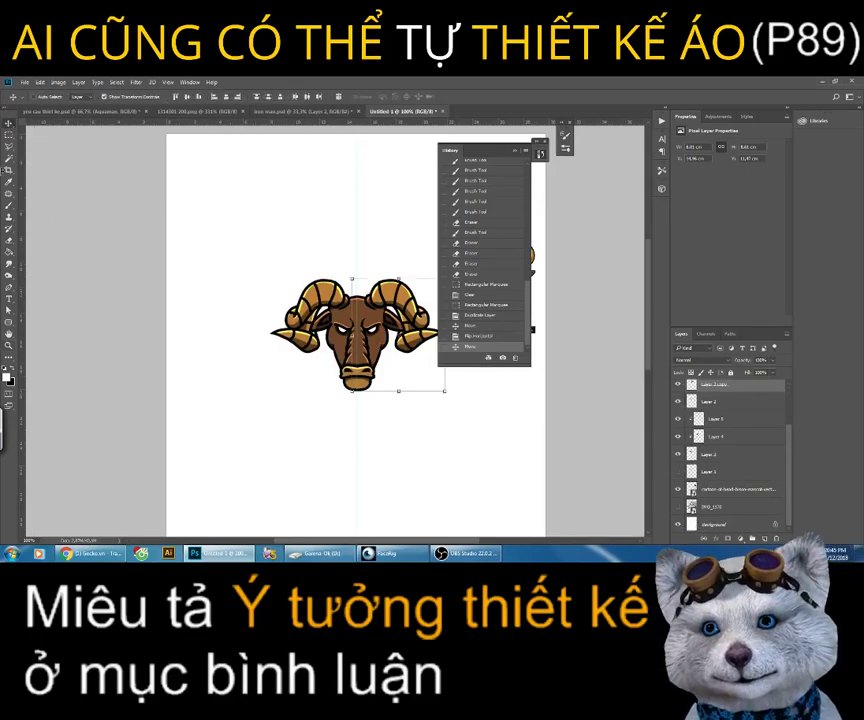
pyautogui.press('z')
pyautogui.click(367, 329)
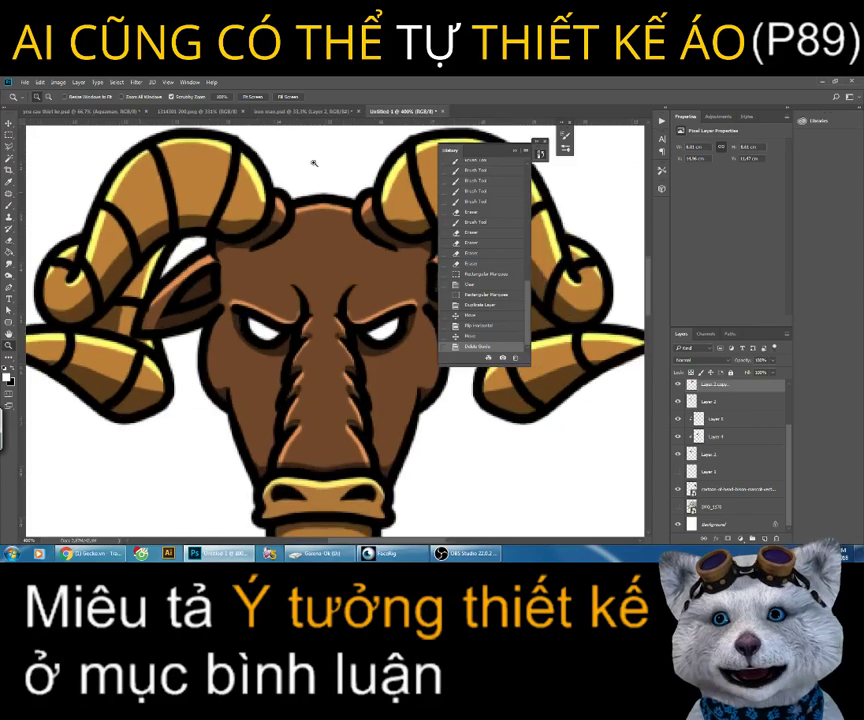
pyautogui.hotkey('ctrl', '-')
pyautogui.hotkey('ctrl', '-')
pyautogui.hotkey('ctrl', '-')
pyautogui.hotkey('ctrl', '-')
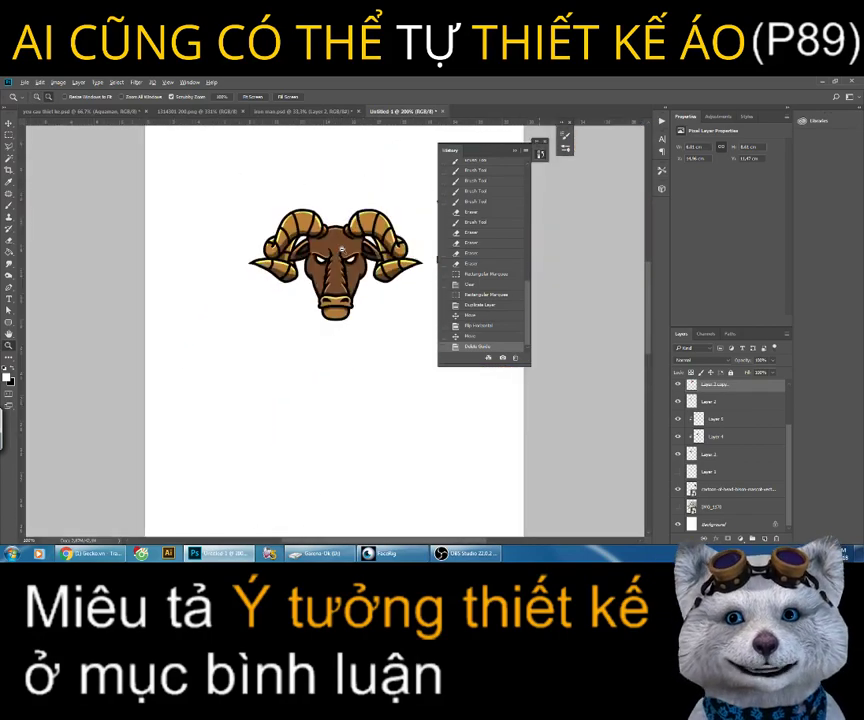
pyautogui.hotkey('ctrl', '-')
pyautogui.click(513, 150)
pyautogui.click(362, 286)
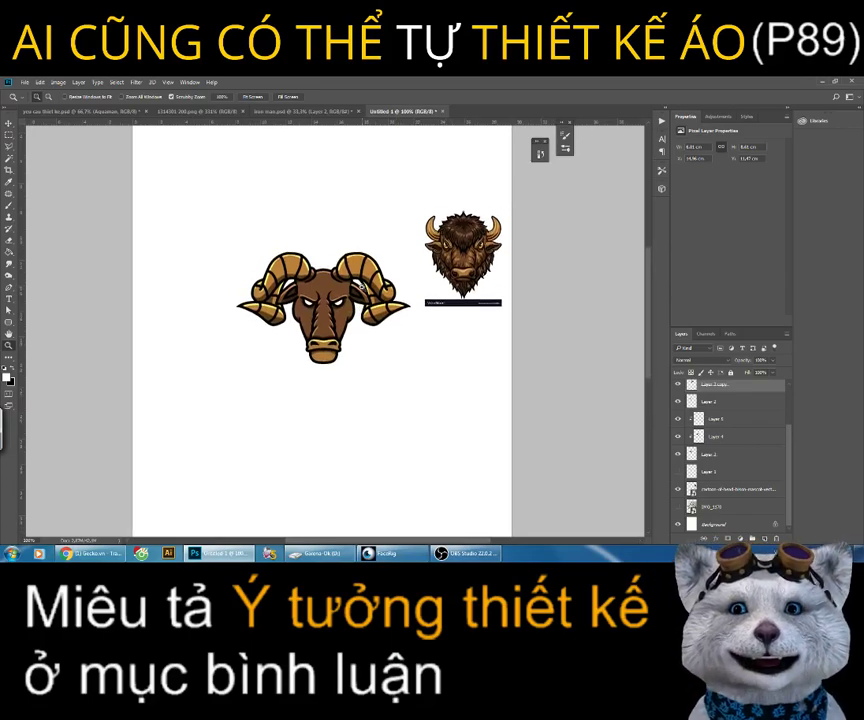
# Step: Duplicate the ram layers with Ctrl+J, mirror the copy horizontally, and merge it with Ctrl+E
pyautogui.hotkey('ctrl', 'j')
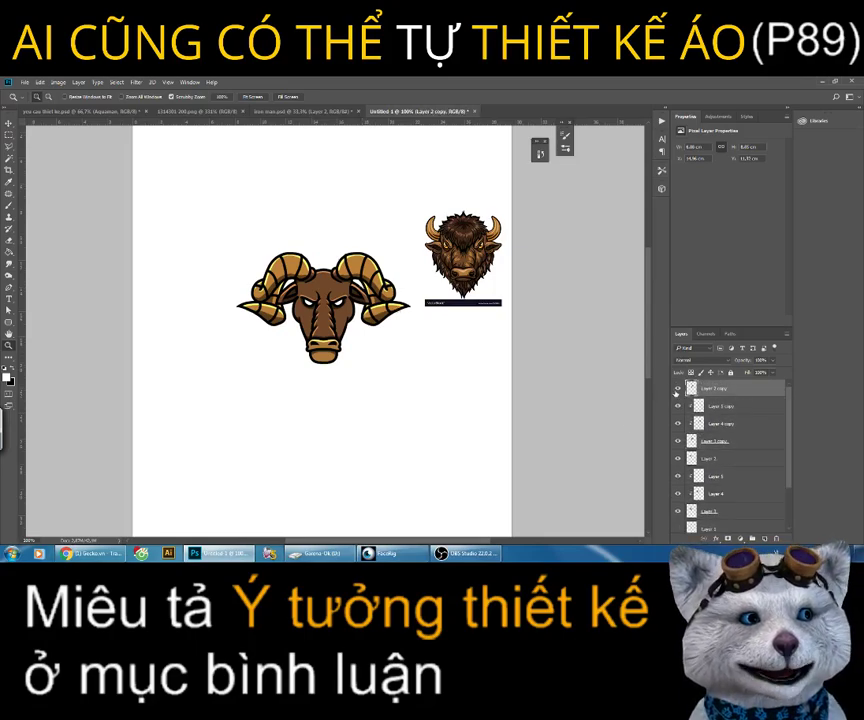
pyautogui.hotkey('ctrl', 't')
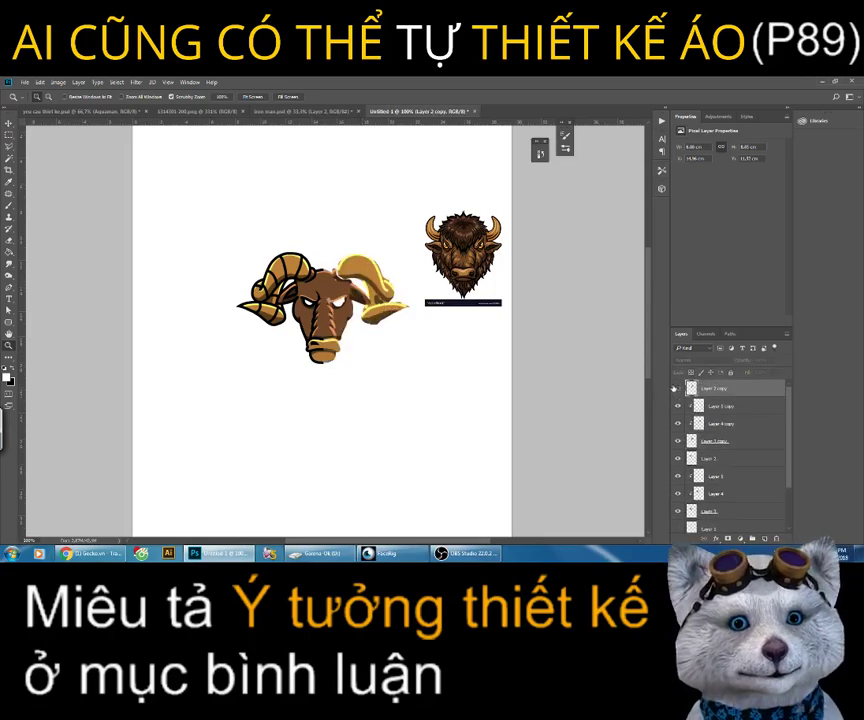
pyautogui.press('Return')
pyautogui.hotkey('ctrl', 'e')
# Step: Select the ram layers down to Layer 1 and duplicate them
pyautogui.scroll(-2, 740, 430)
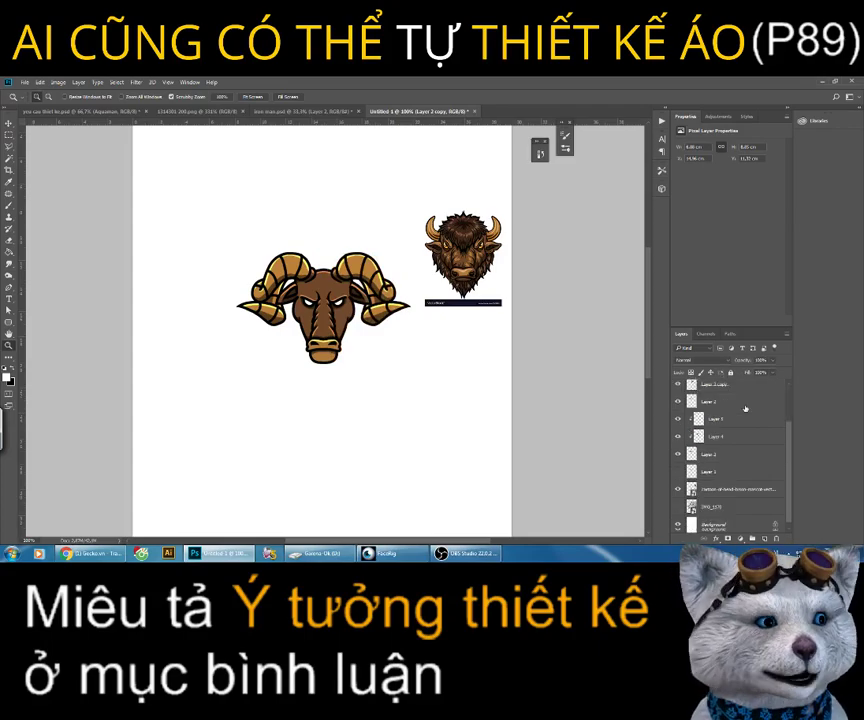
pyautogui.keyDown('shift'); pyautogui.click(738, 453); pyautogui.keyUp('shift')
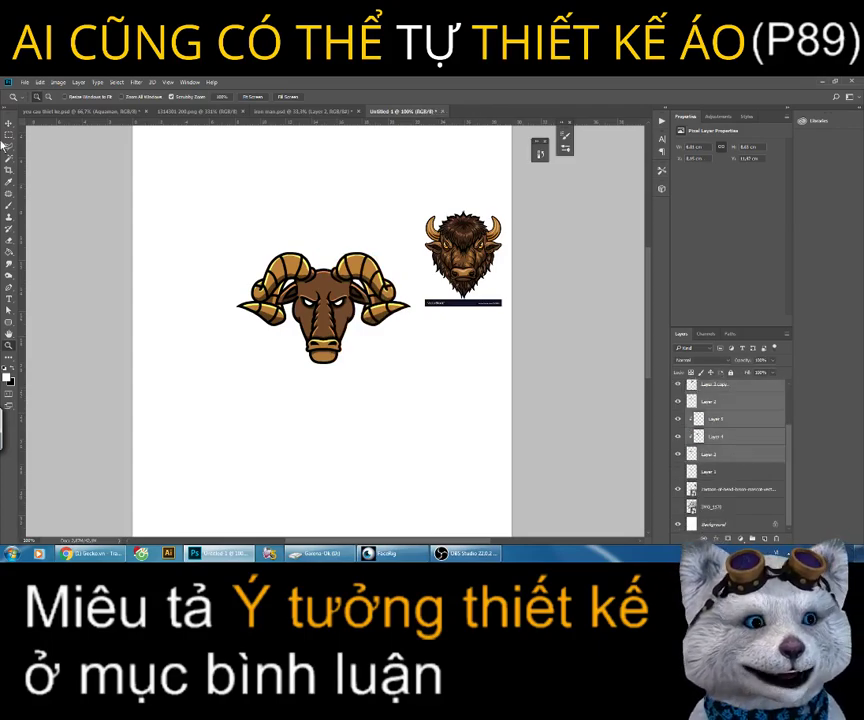
pyautogui.press('v')
pyautogui.moveTo(738, 453); pyautogui.dragTo(752, 537)
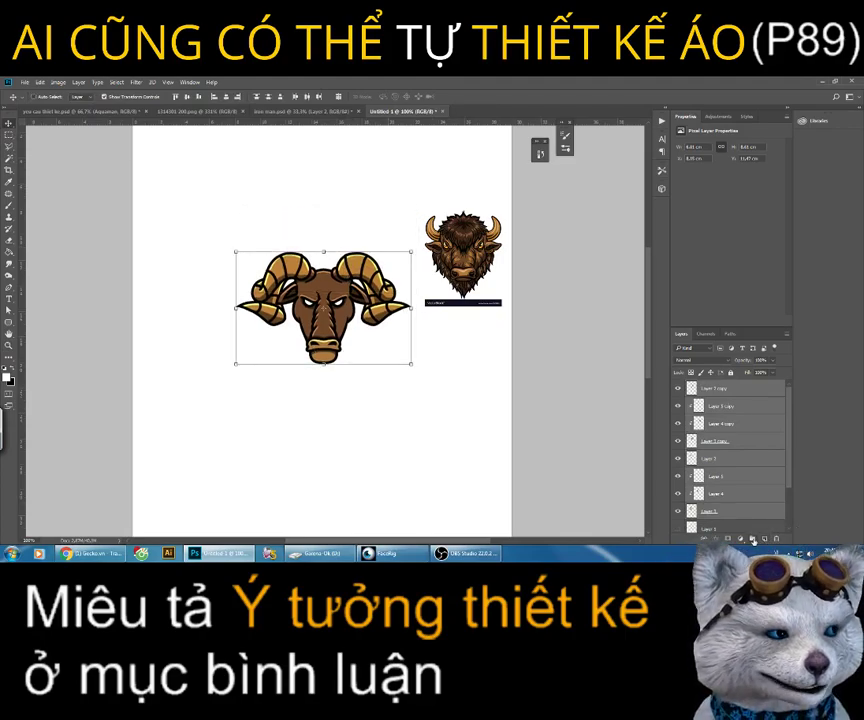
# Step: Group the selected ram layers into Group 1, nudge the ram, and briefly toggle the sketch photo
pyautogui.hotkey('ctrl', 'g')
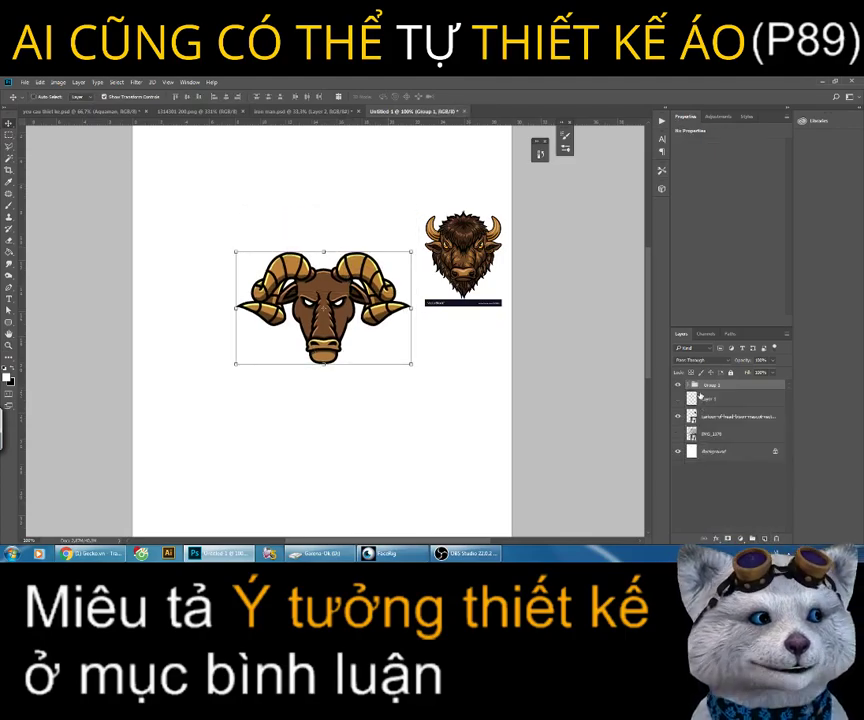
pyautogui.click(686, 385)
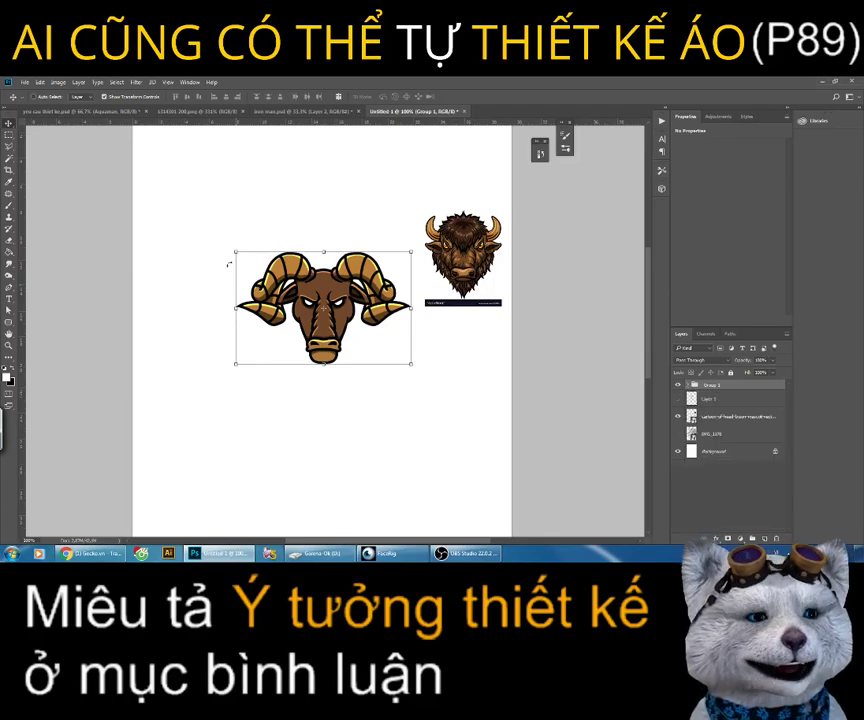
pyautogui.moveTo(322, 292)
pyautogui.mouseDown()
pyautogui.moveTo(287, 340)
pyautogui.moveTo(324, 293)
pyautogui.mouseUp()
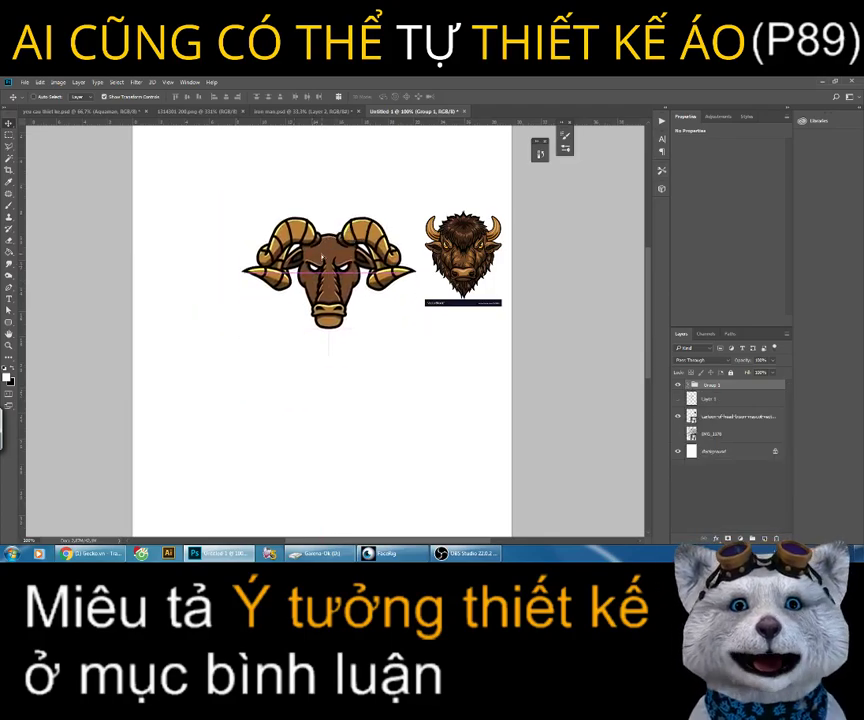
pyautogui.click(678, 433)
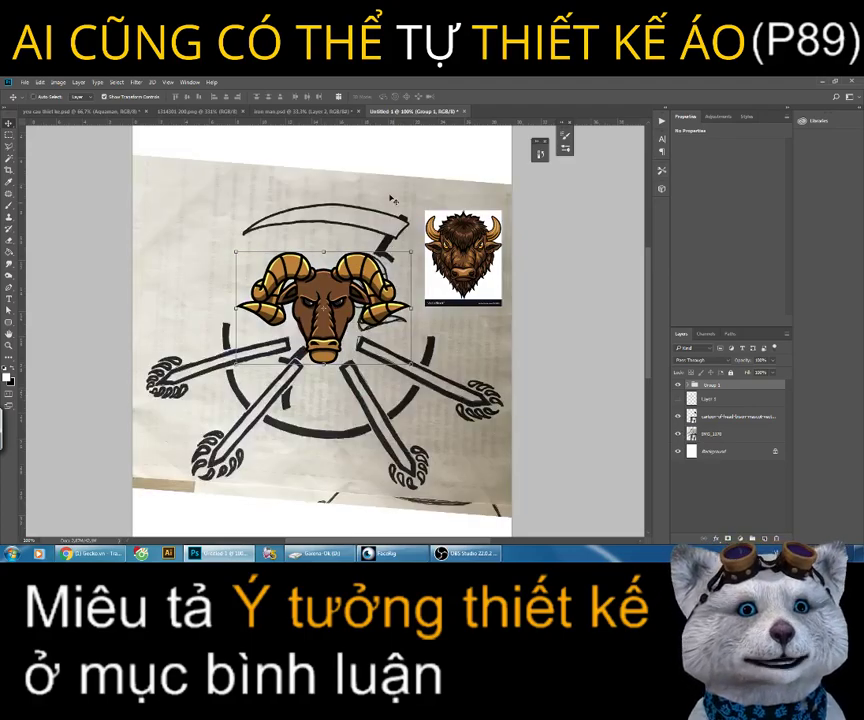
pyautogui.click(679, 434)
# Step: Zoom to 300%, make Layer 3 active, hide the white Background, and show the sketch photo
pyautogui.press('z')
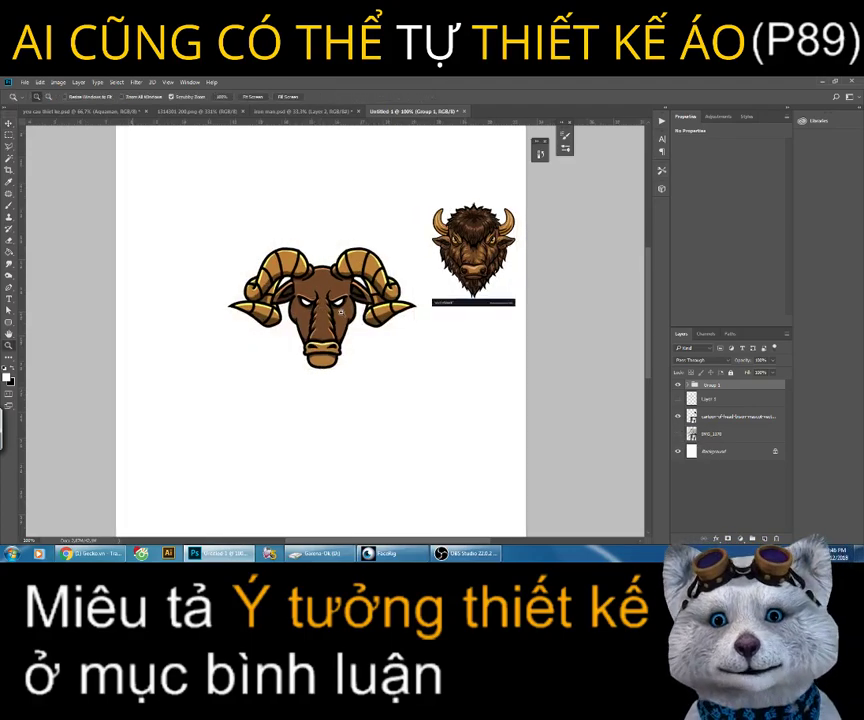
pyautogui.moveTo(340, 312); pyautogui.dragTo(463, 262)
pyautogui.click(688, 384)
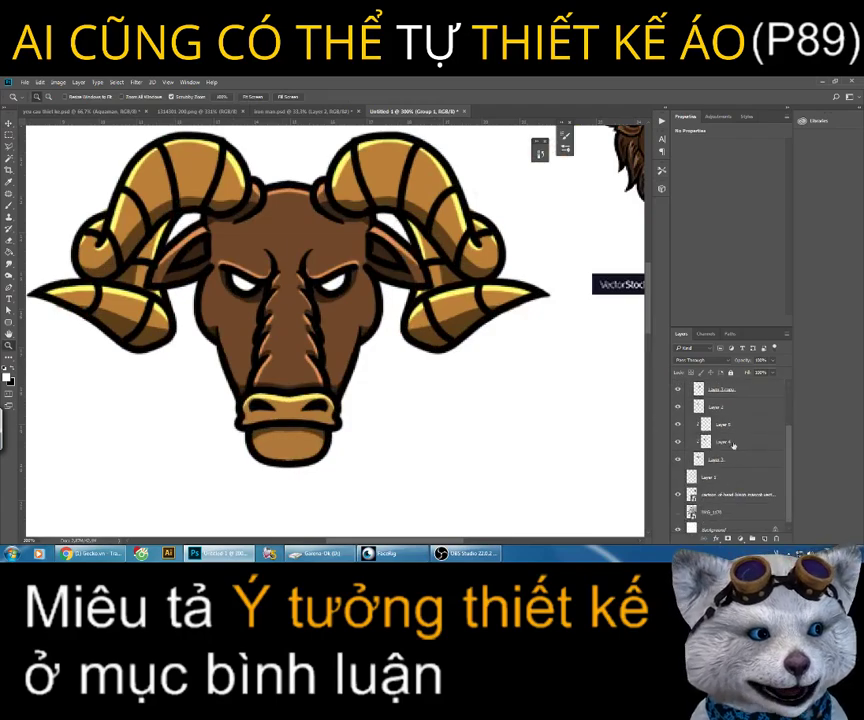
pyautogui.click(739, 462)
pyautogui.press('b')
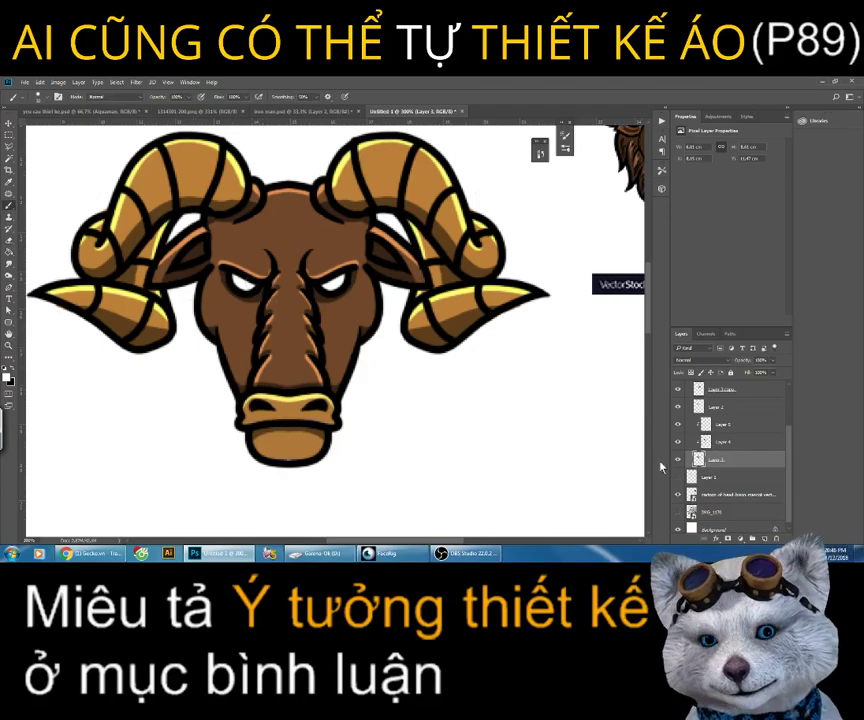
pyautogui.click(678, 529)
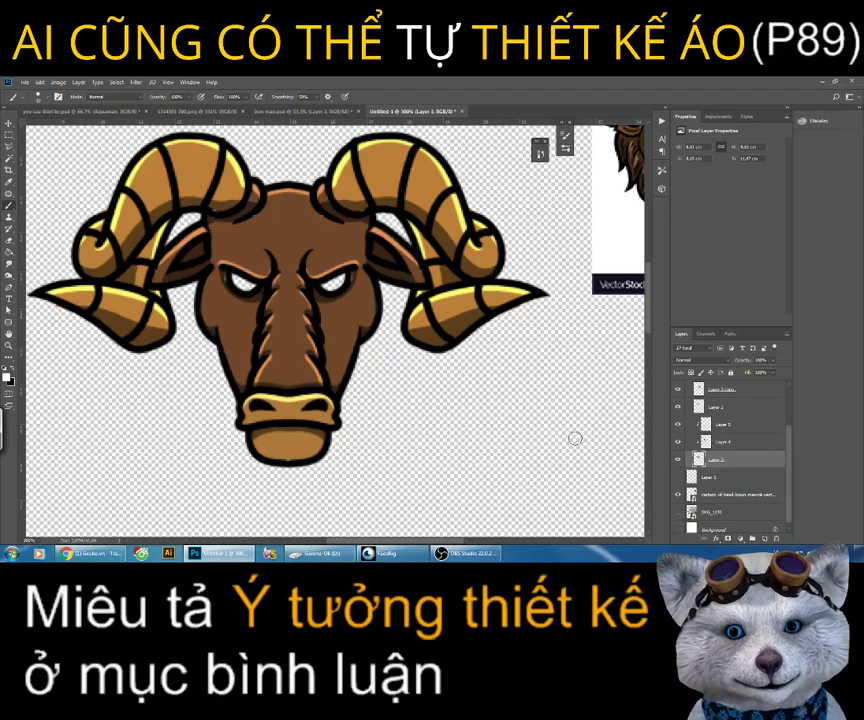
pyautogui.click(678, 511)
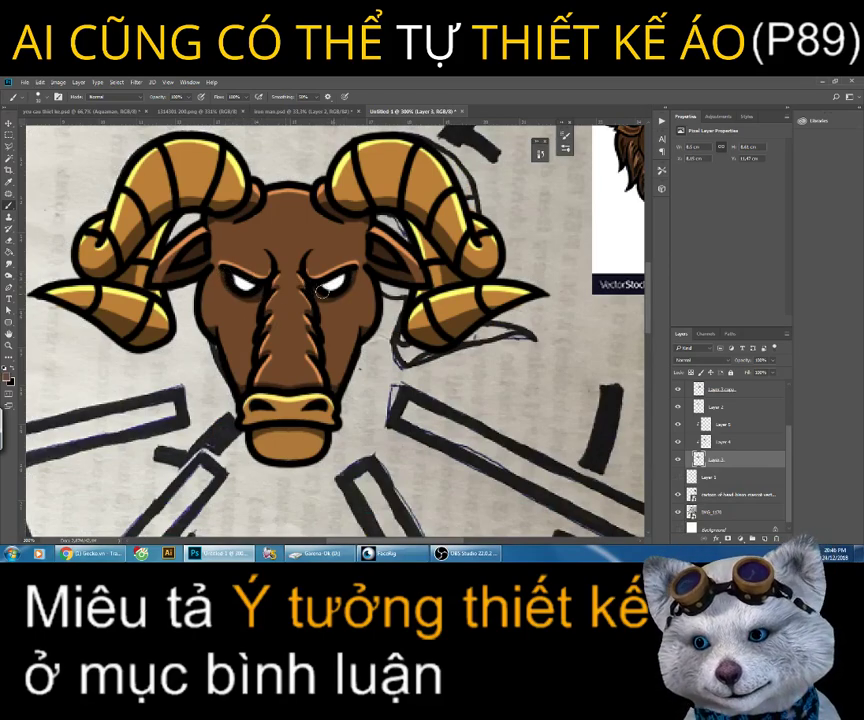
# Step: Zoom out to the whole document, select Group 1 with the sketch photo shown, and nudge it up
pyautogui.press('z')
pyautogui.keyDown('alt'); pyautogui.click(250, 335); pyautogui.keyUp('alt')
pyautogui.keyDown('alt'); pyautogui.click(250, 335); pyautogui.keyUp('alt')
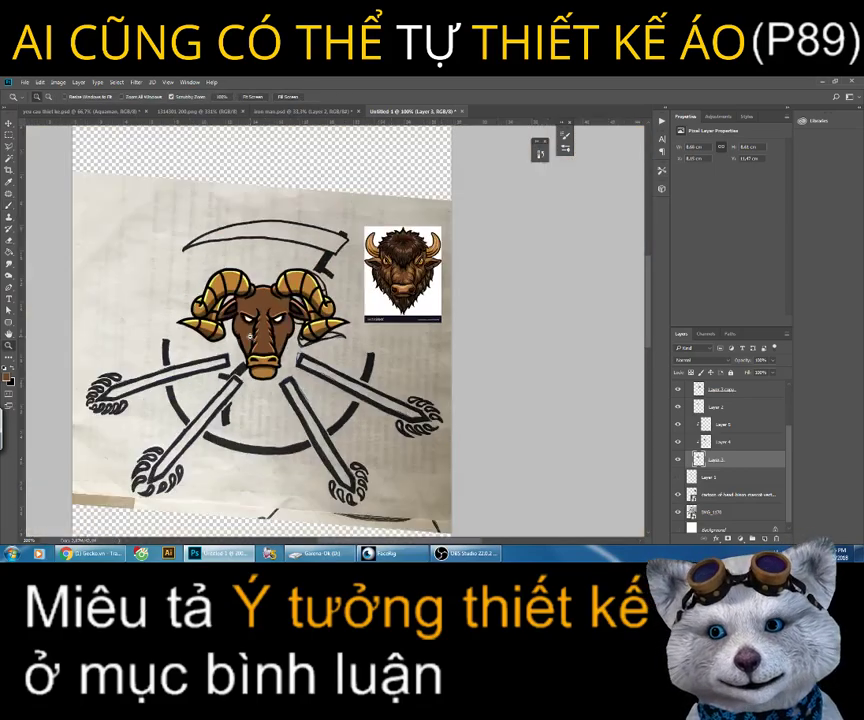
pyautogui.scroll(-1, 686, 507)
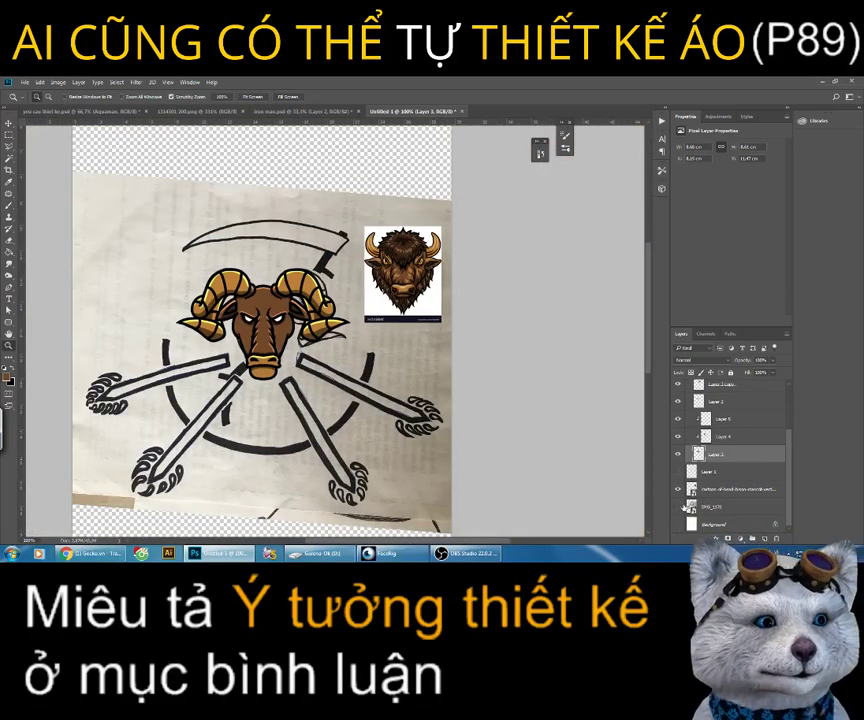
pyautogui.click(679, 507)
pyautogui.click(679, 507)
pyautogui.scroll(3, 677, 450)
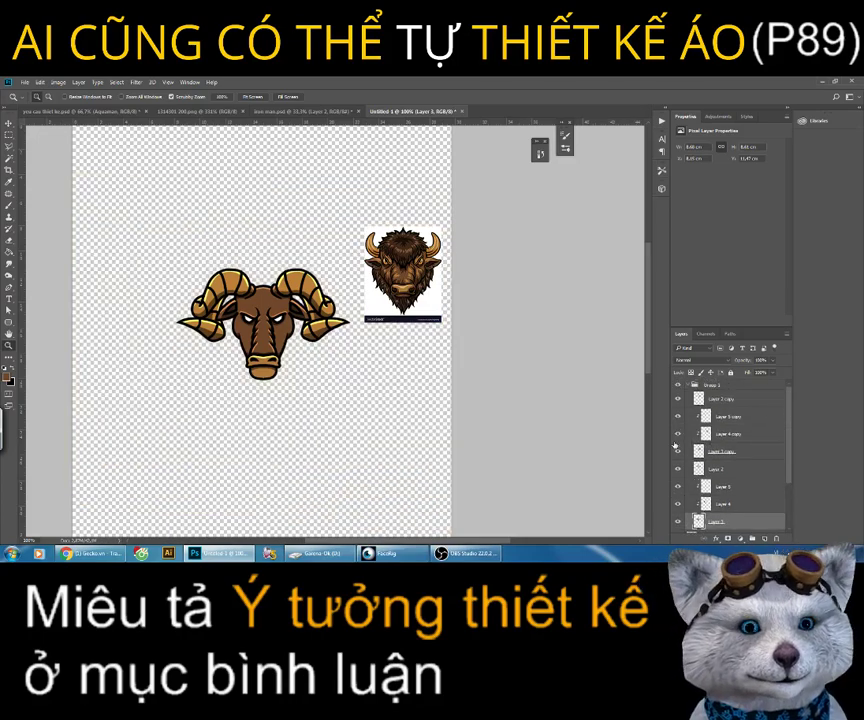
pyautogui.click(685, 384)
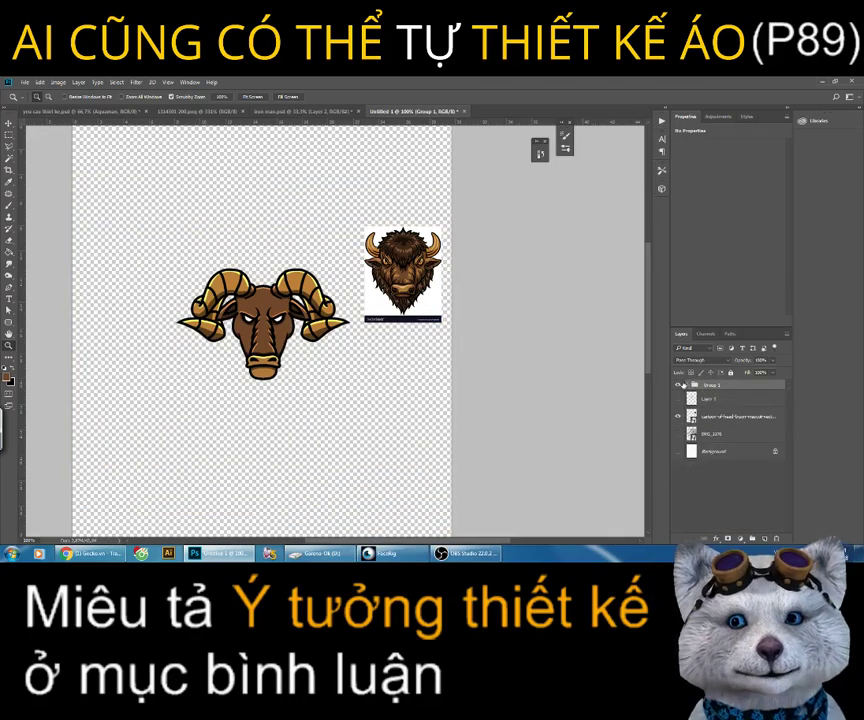
pyautogui.click(678, 434)
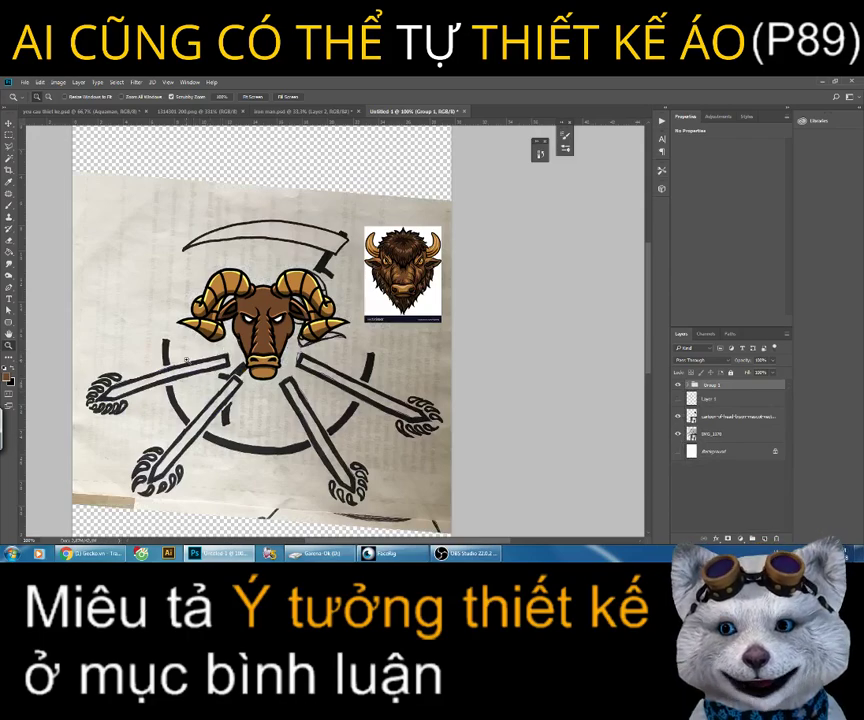
pyautogui.hotkey('shift', 'Up')
pyautogui.hotkey('shift', 'Up')
pyautogui.hotkey('shift', 'Up')
pyautogui.hotkey('shift', 'Up')
pyautogui.hotkey('shift', 'Up')
pyautogui.hotkey('shift', 'Up')
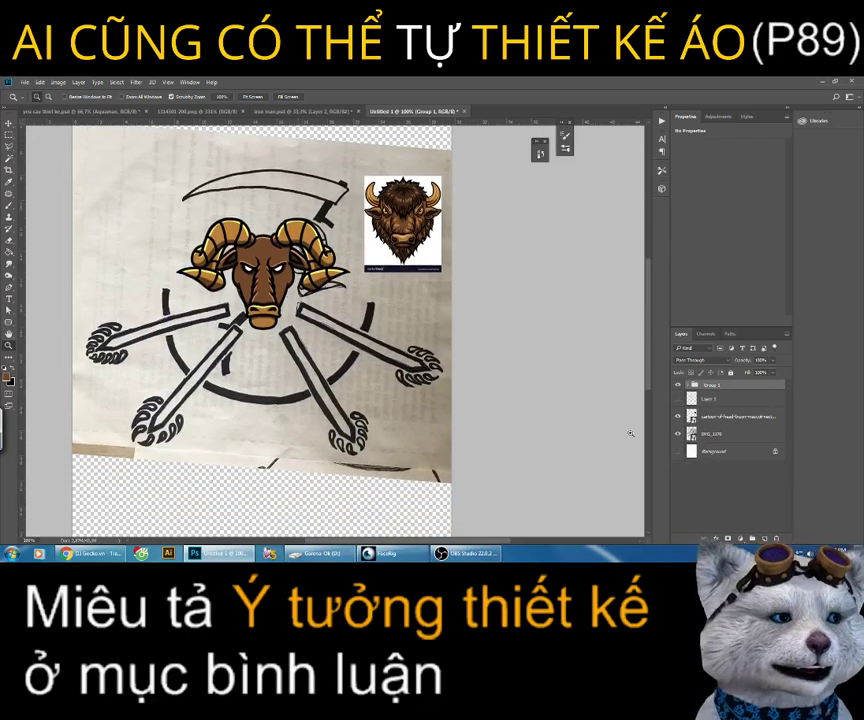
# Step: Add a new Layer 6 and set the standard Pen tool to Shape mode
pyautogui.click(765, 538)
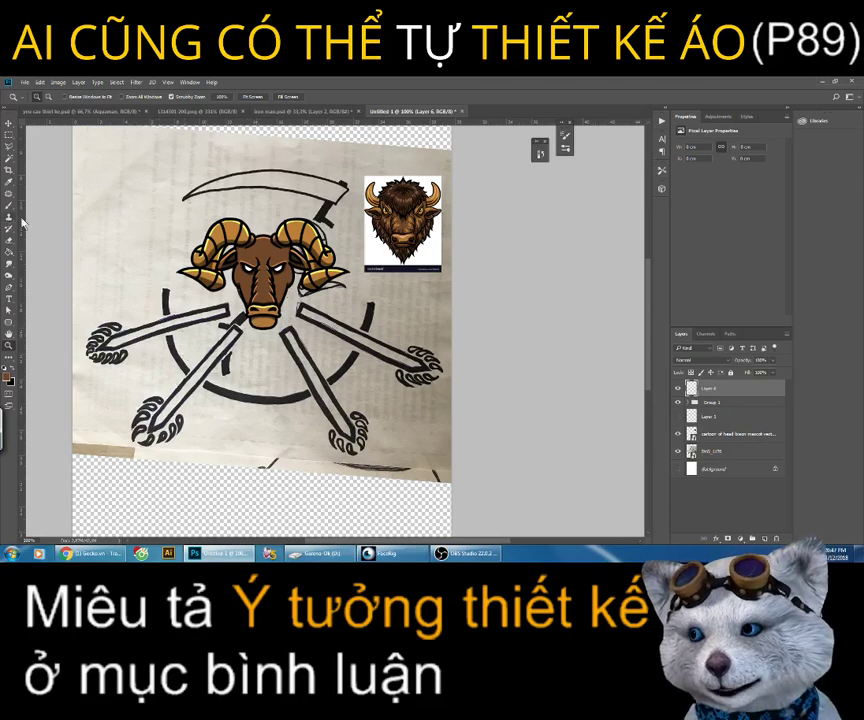
pyautogui.moveTo(8, 290); pyautogui.dragTo(65, 292)
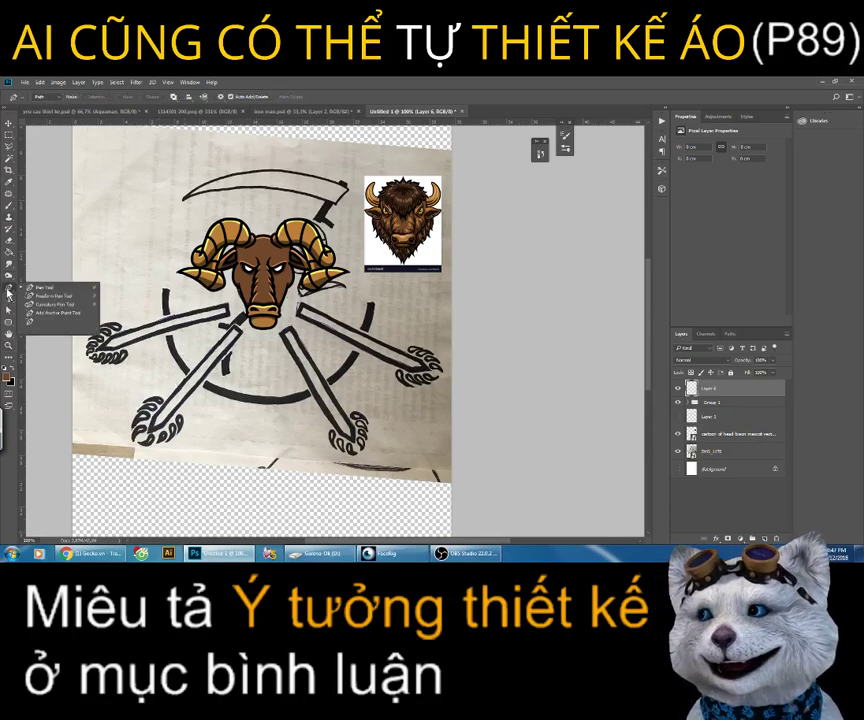
pyautogui.click(64, 289)
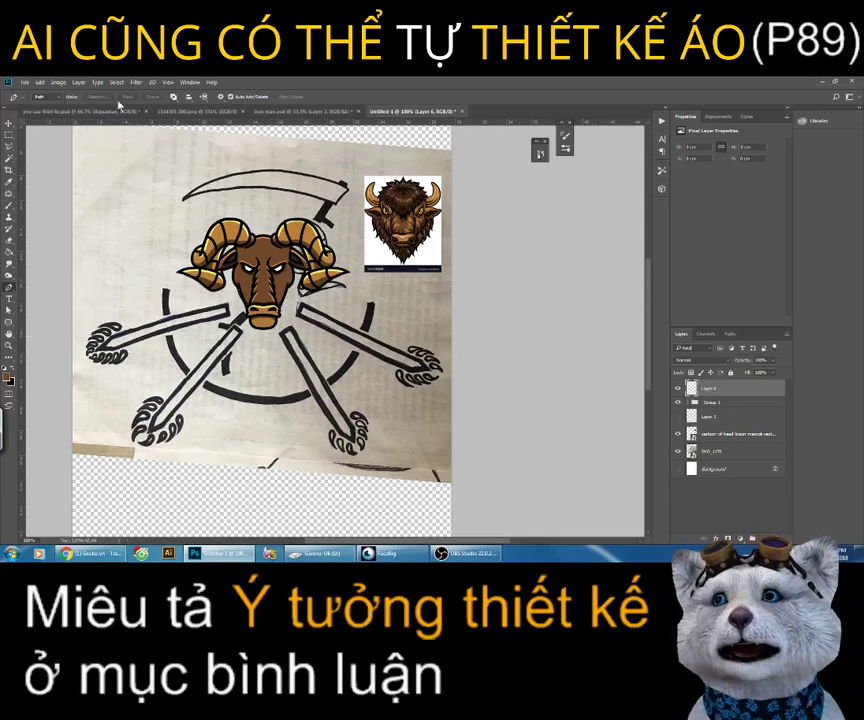
pyautogui.click(42, 98)
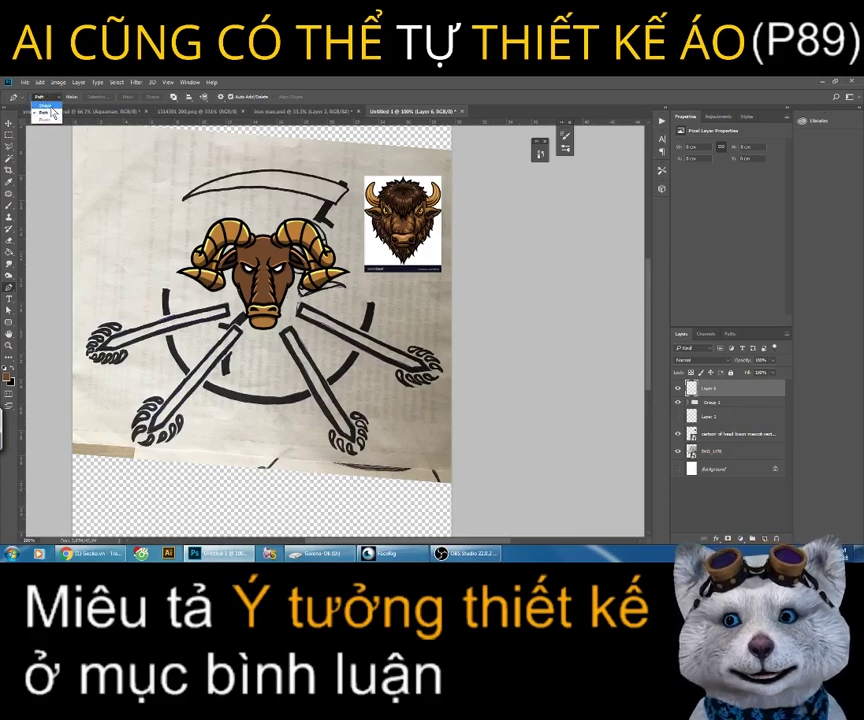
pyautogui.click(44, 104)
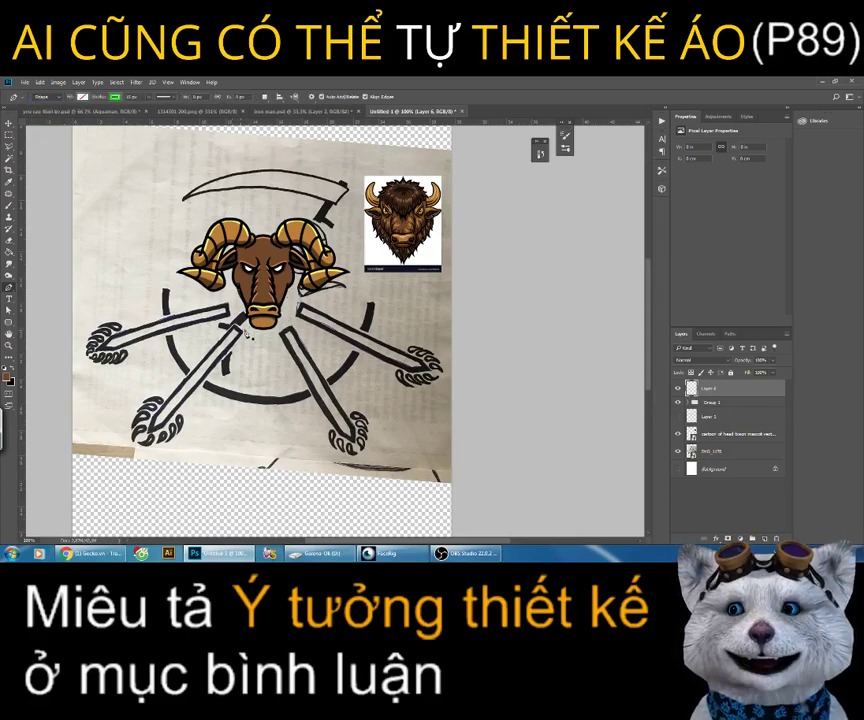
# Step: Give the shape a white fill and a black stroke, and select the stroke width field
pyautogui.click(84, 98)
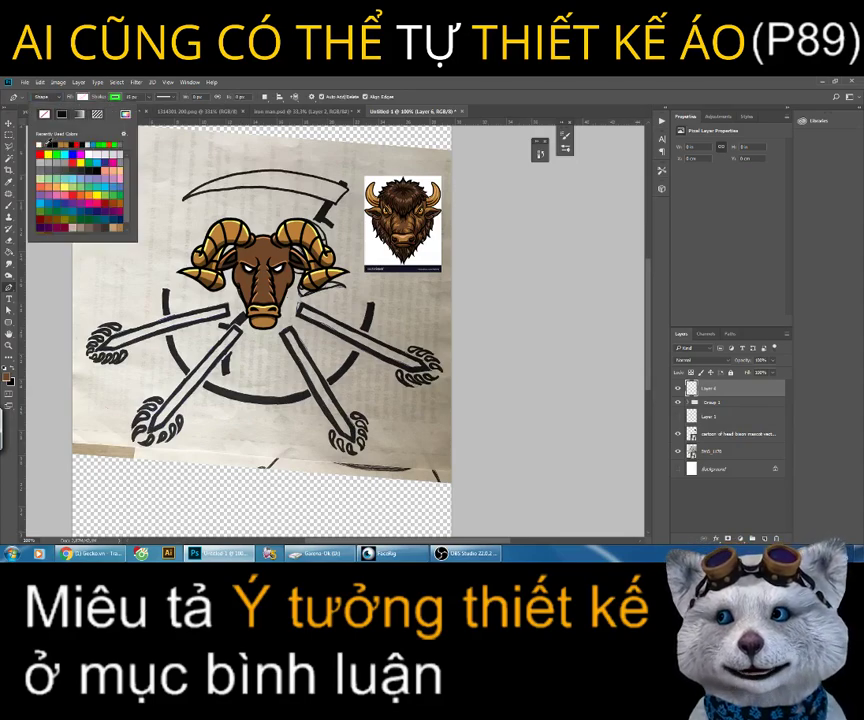
pyautogui.click(117, 100)
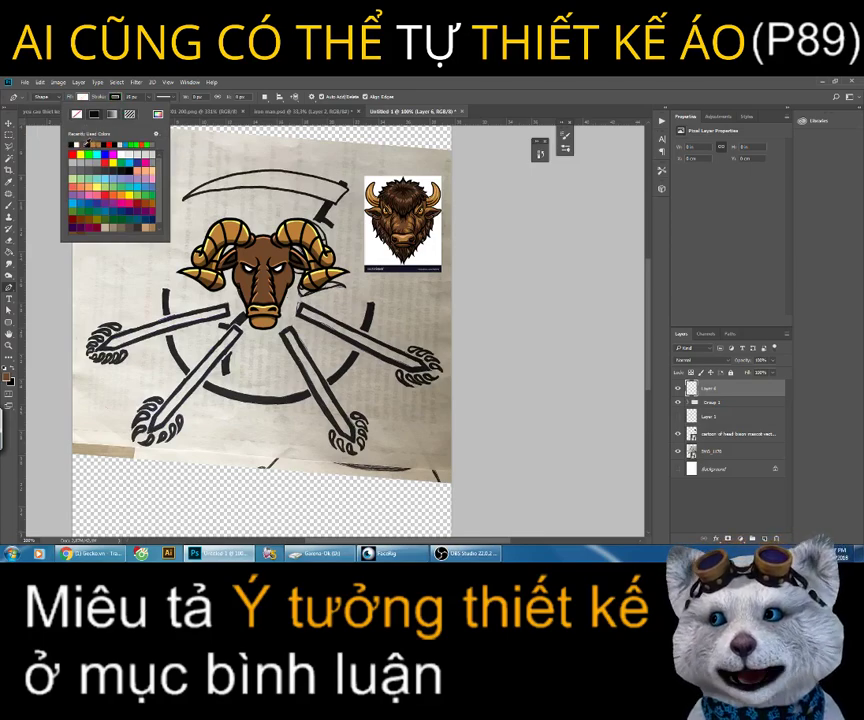
pyautogui.click(130, 97)
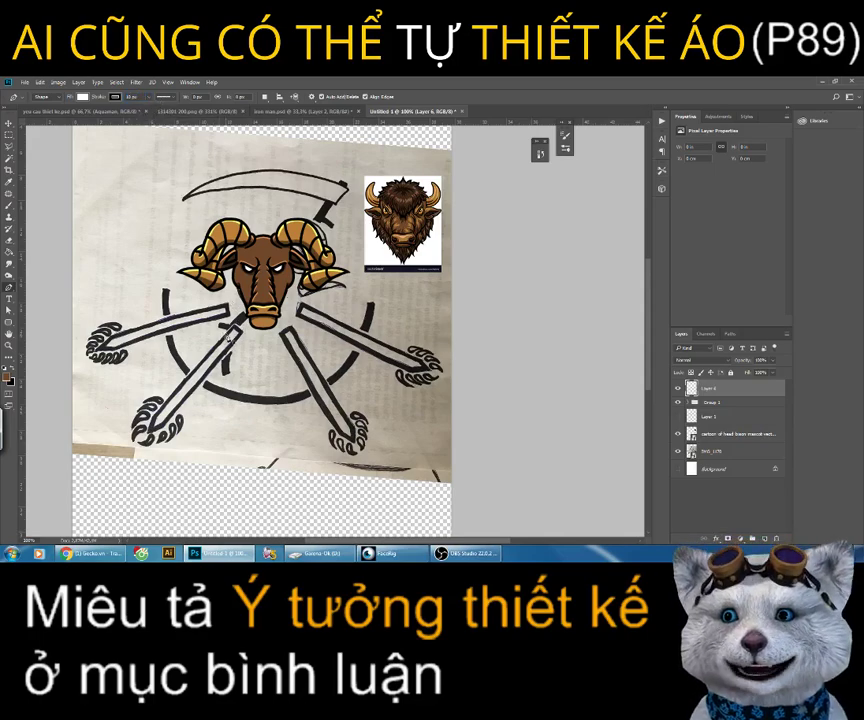
# Step: Pen-trace the lower-left sword from the ram's mouth to the claw, undoing the bad closing point
pyautogui.click(235, 327)
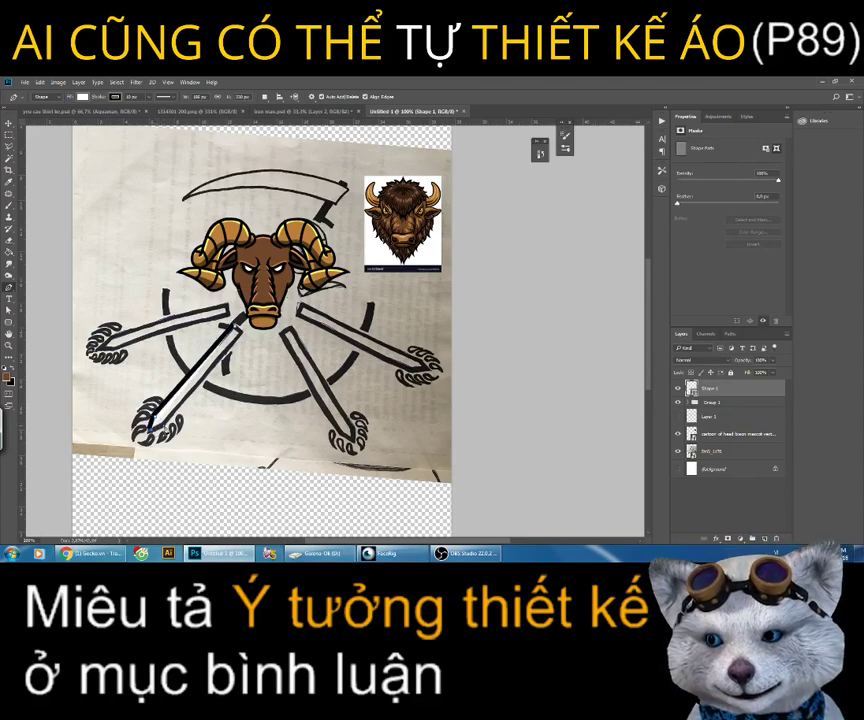
pyautogui.click(148, 428)
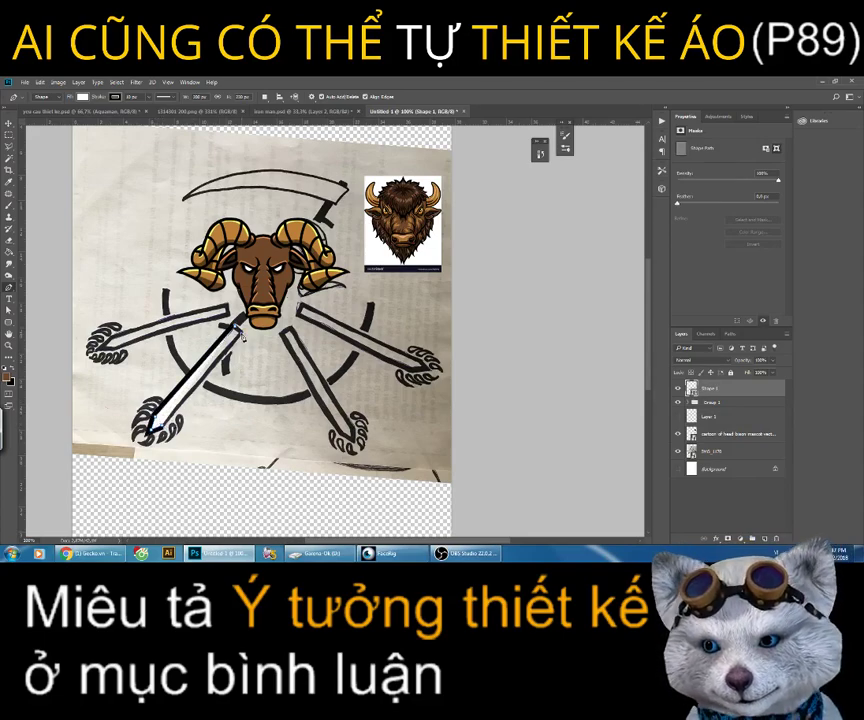
pyautogui.click(237, 328)
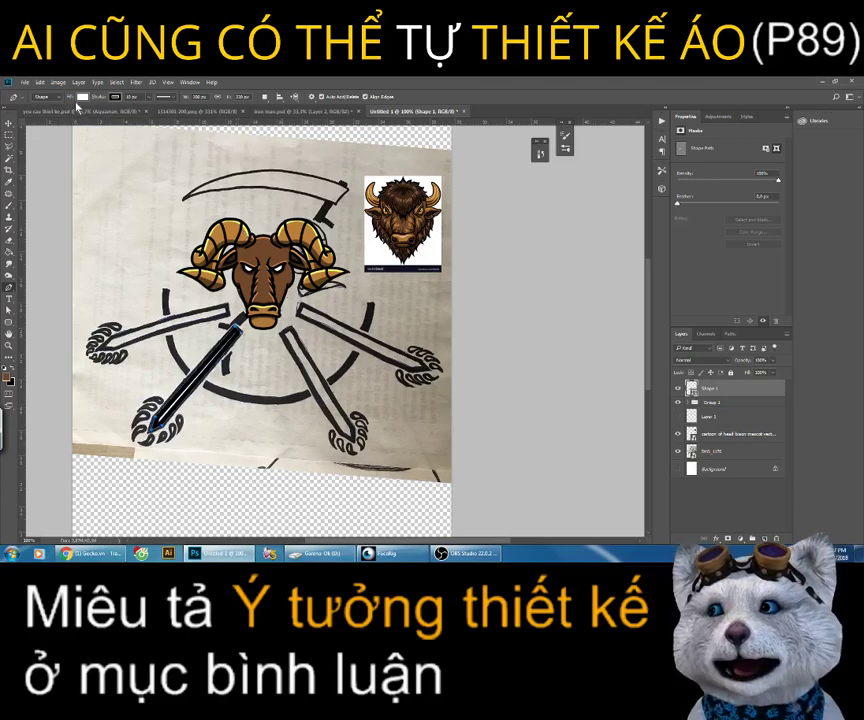
pyautogui.hotkey('ctrl', 'z')
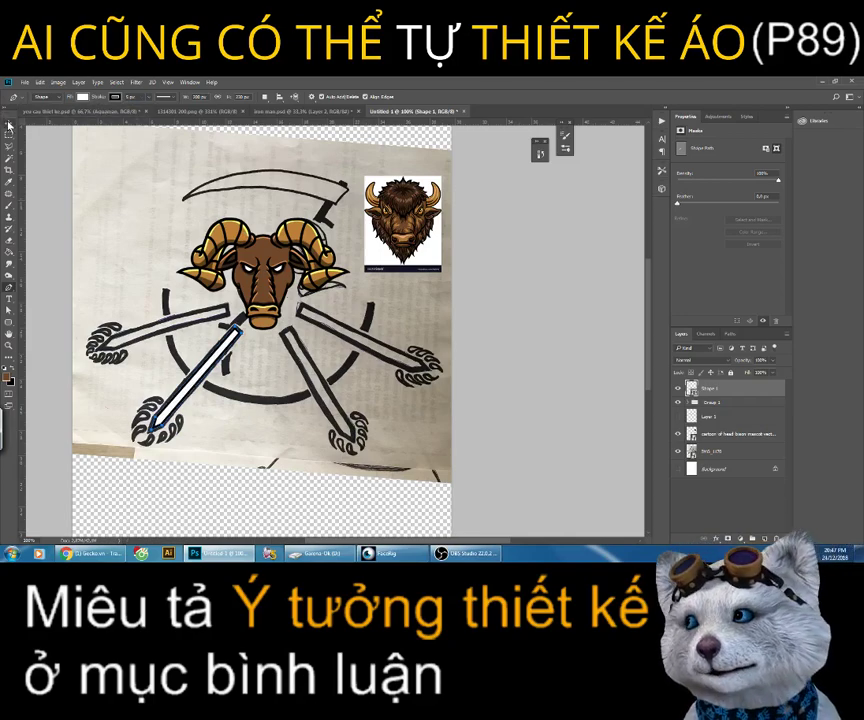
pyautogui.hotkey('ctrl', 't')
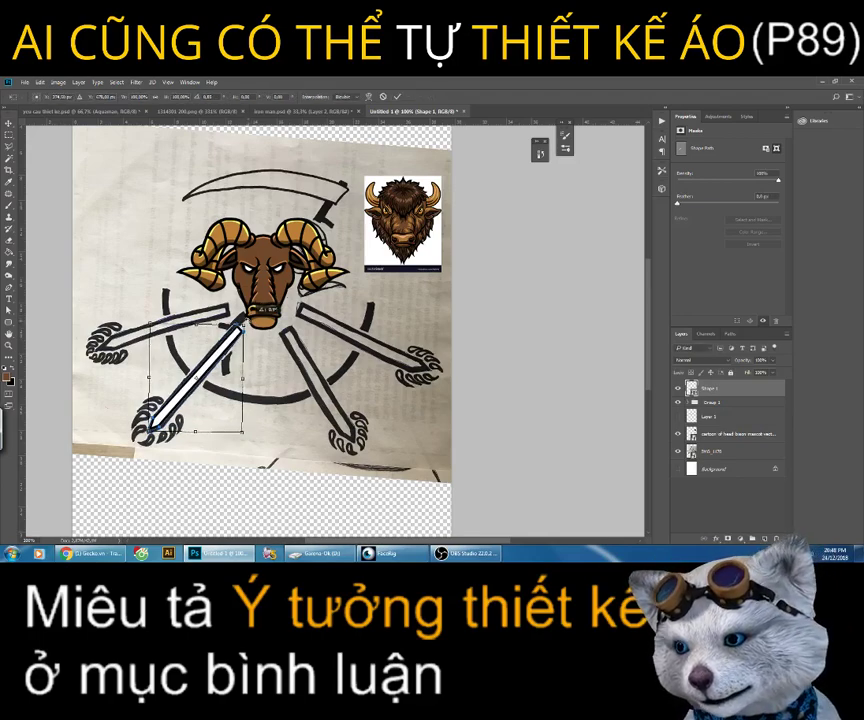
# Step: Enlarge the white sword bar and shift it up-left to match the sketched blade
pyautogui.press('Return')
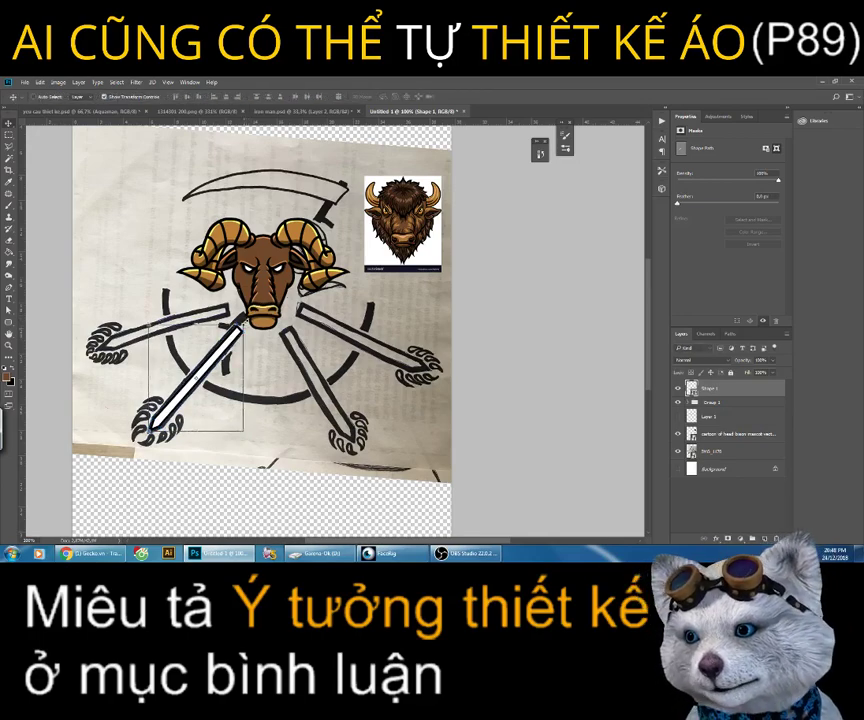
pyautogui.scroll(2, 203, 384)
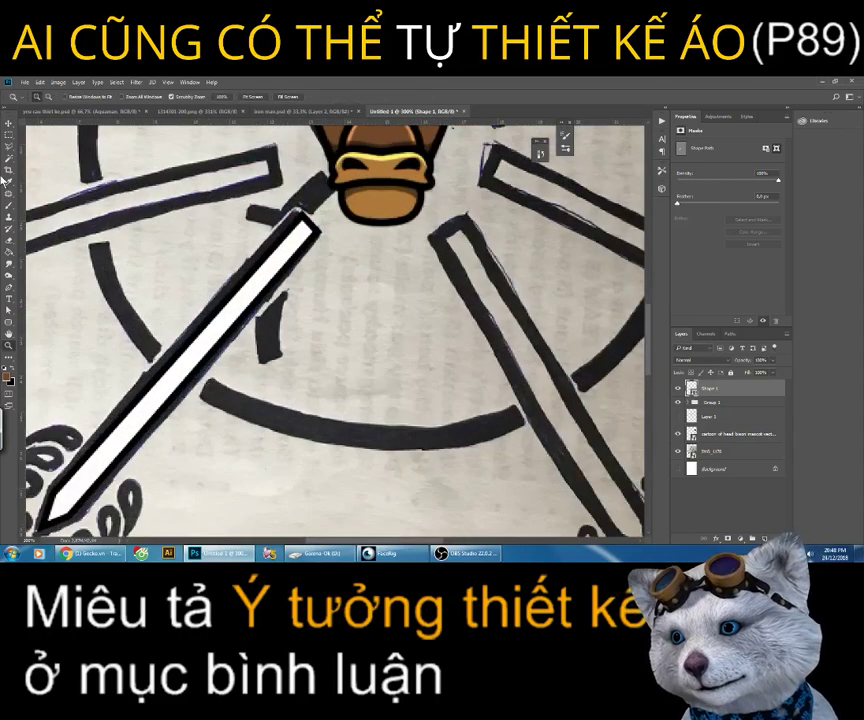
pyautogui.scroll(-2, 216, 298)
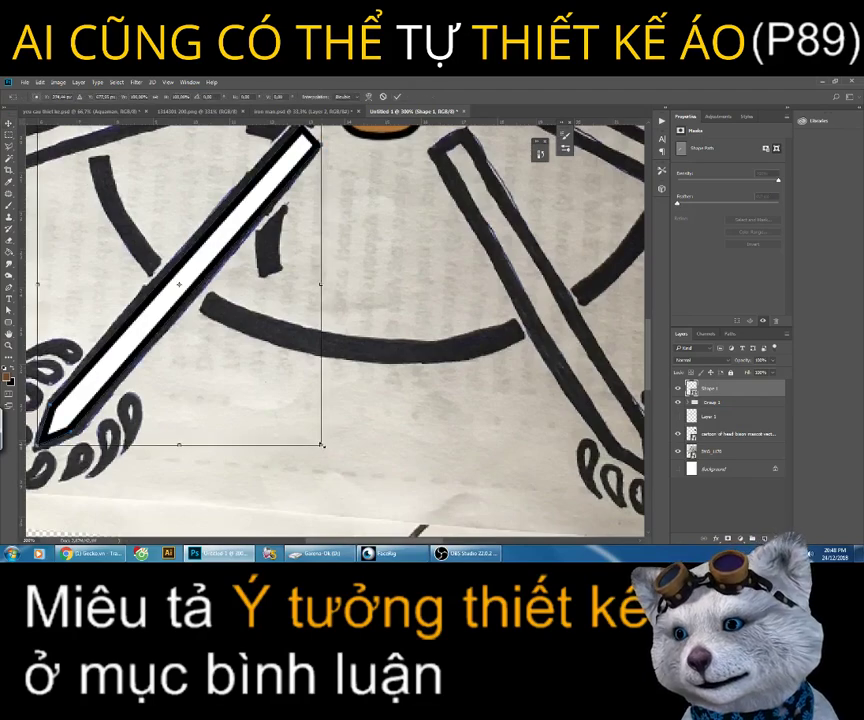
pyautogui.moveTo(322, 440); pyautogui.dragTo(338, 459)
pyautogui.moveTo(279, 241); pyautogui.dragTo(264, 234)
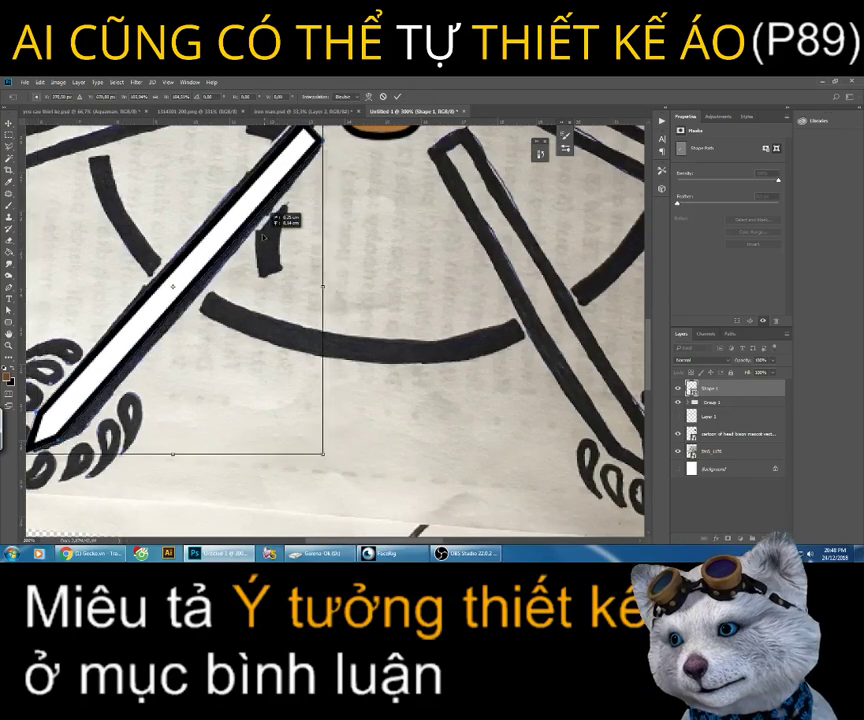
pyautogui.press('Return')
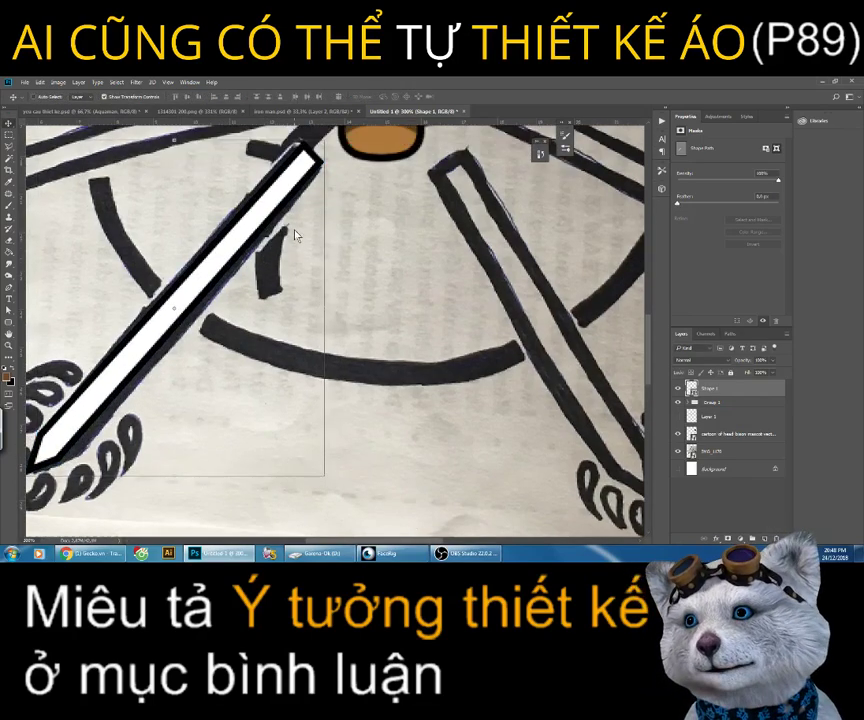
# Step: Rotate the white sword slightly so it follows the sketched lower-left sword
pyautogui.scroll(1, 296, 234)
pyautogui.scroll(2, 296, 234)
pyautogui.hotkey('ctrl', 't')
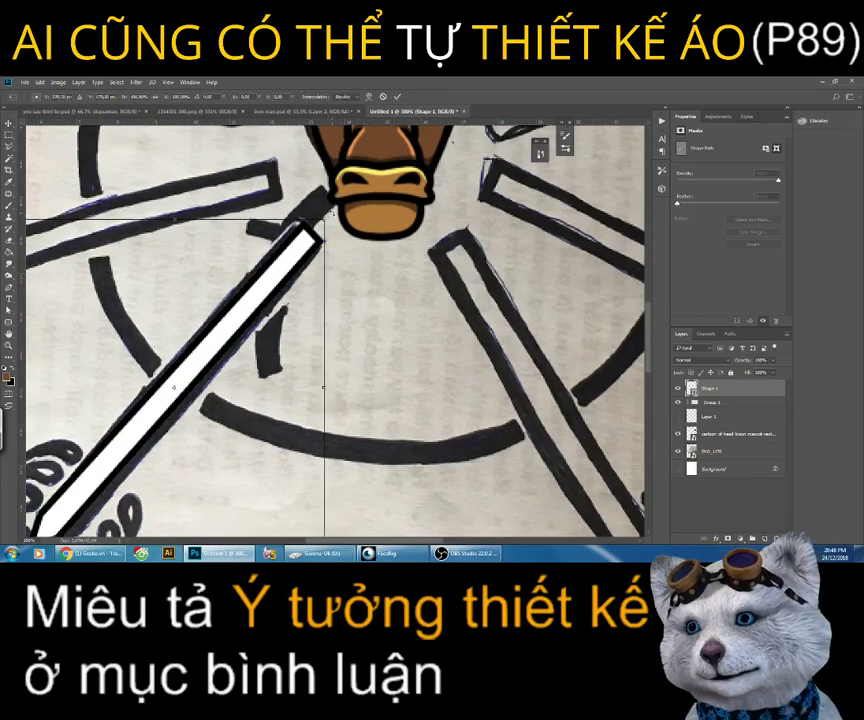
pyautogui.moveTo(327, 214); pyautogui.dragTo(330, 208)
pyautogui.press('Return')
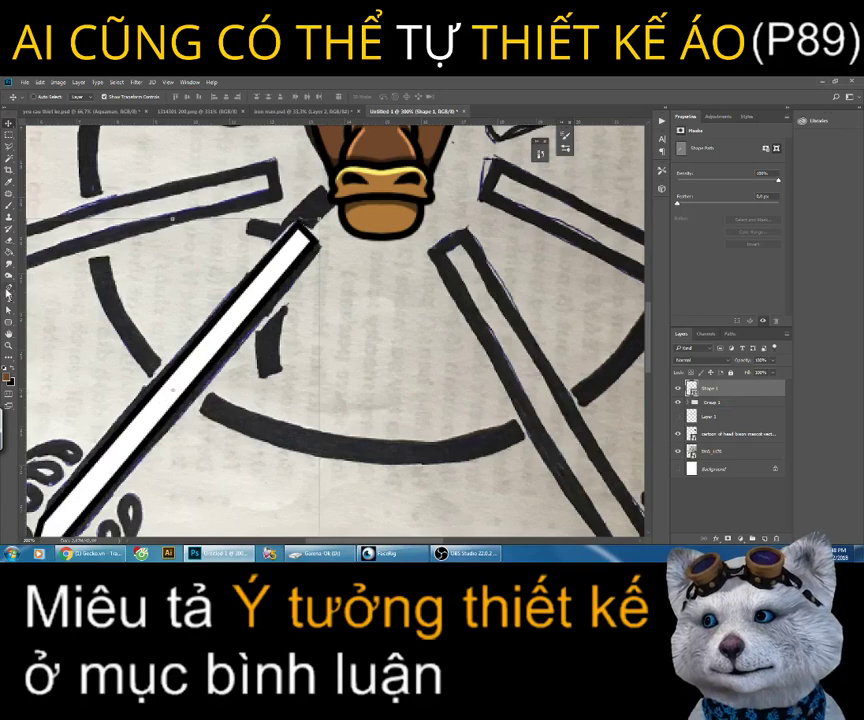
# Step: Zoom back out to 100% and nudge the white sword into its final position
pyautogui.click(8, 345)
pyautogui.moveTo(130, 290); pyautogui.dragTo(40, 290)
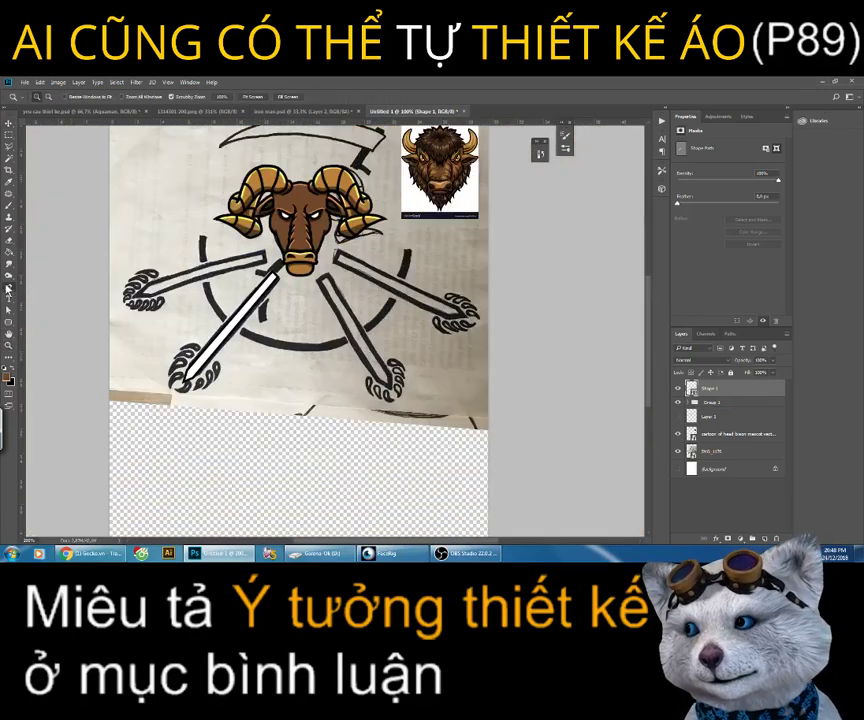
pyautogui.click(8, 288)
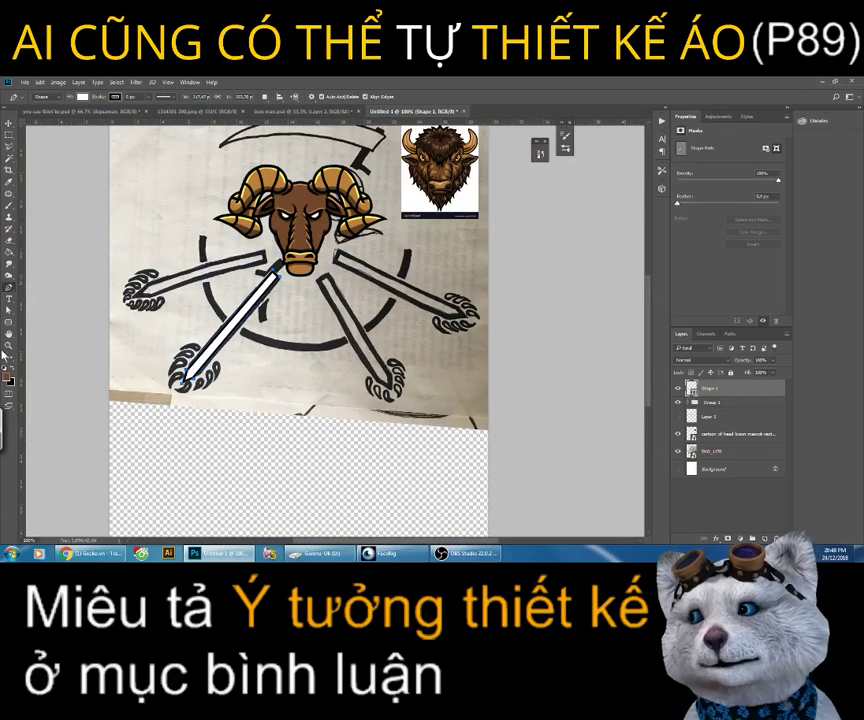
pyautogui.press('z')
pyautogui.click(9, 123)
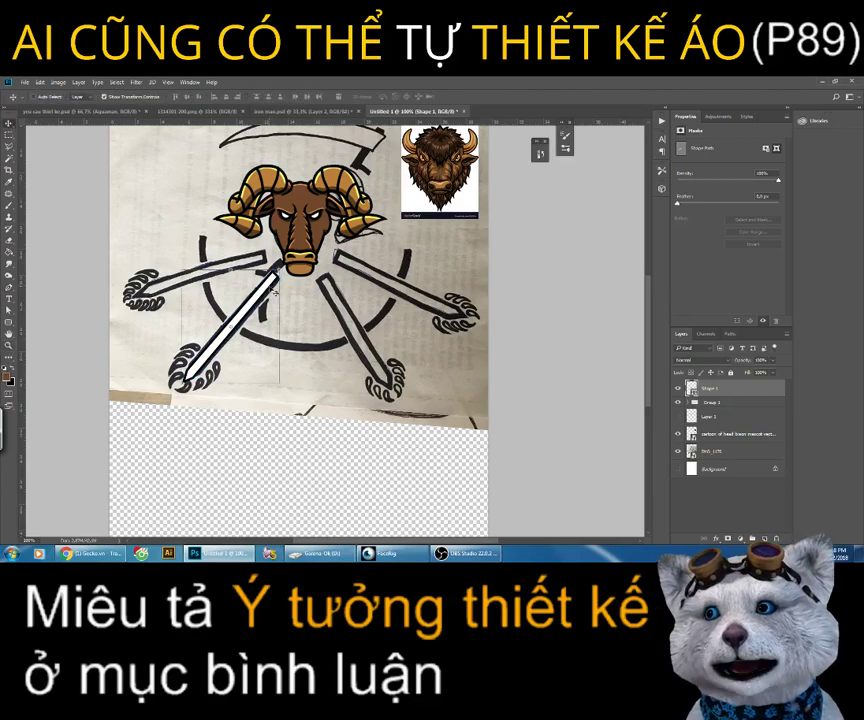
pyautogui.moveTo(284, 267); pyautogui.dragTo(284, 267)
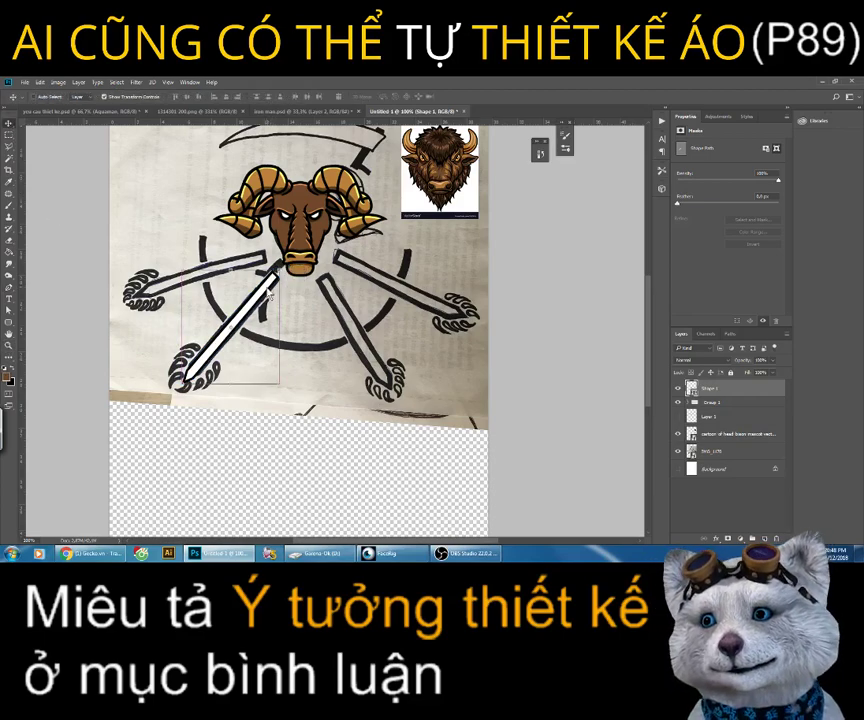
# Step: Duplicate the sword layer and move and rotate the copy toward another arm
pyautogui.rightClick(700, 388)
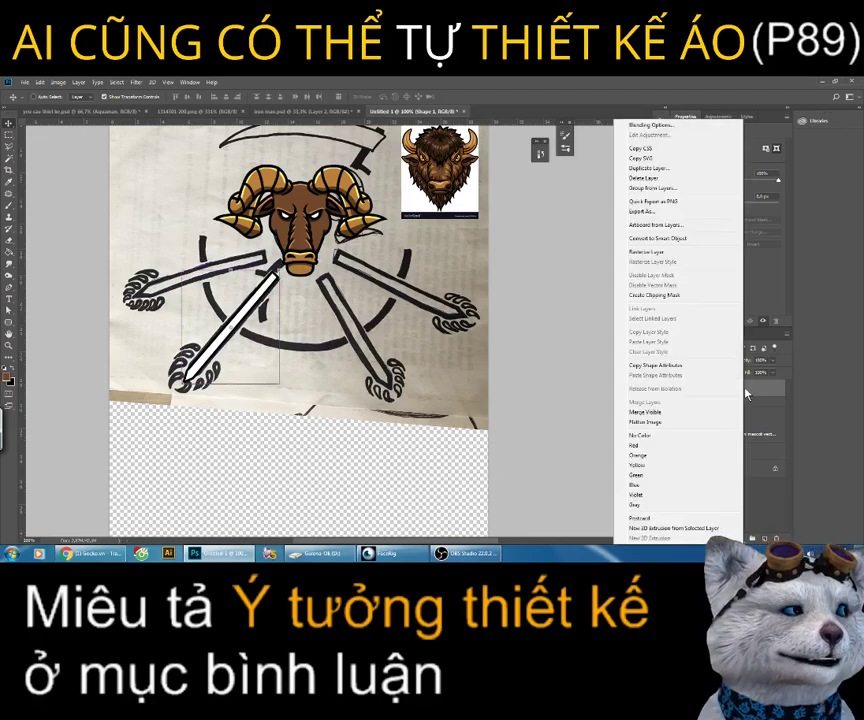
pyautogui.click(655, 167)
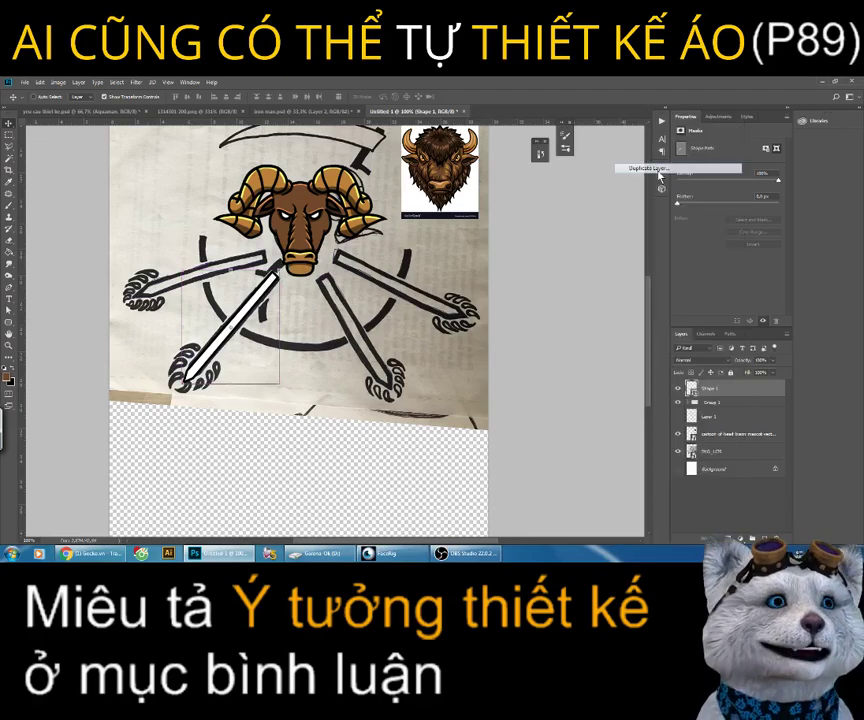
pyautogui.click(511, 227)
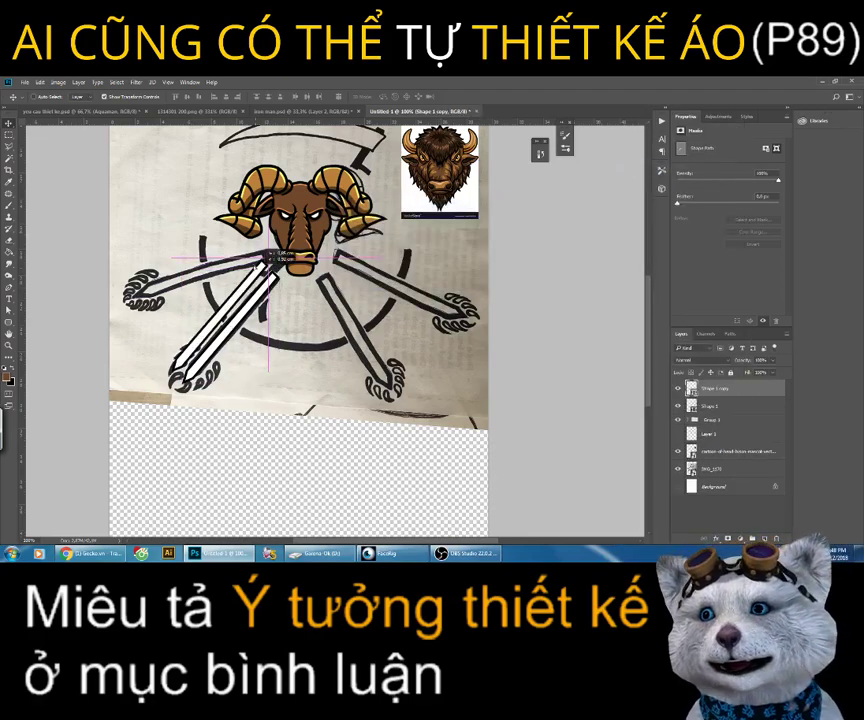
pyautogui.moveTo(275, 268)
pyautogui.mouseDown()
pyautogui.moveTo(262, 238)
pyautogui.moveTo(285, 285)
pyautogui.mouseUp()
pyautogui.hotkey('ctrl', 't')
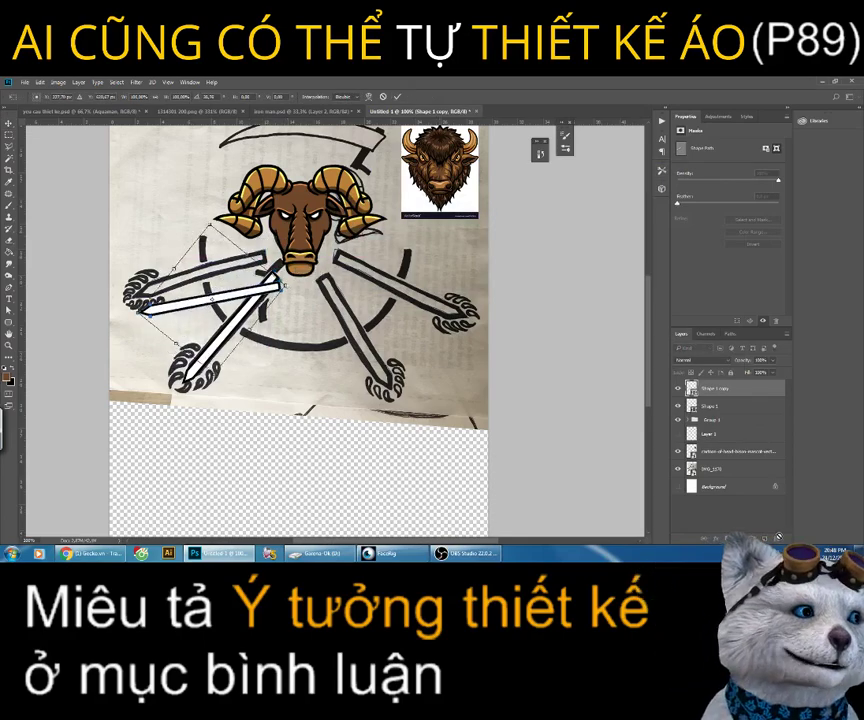
pyautogui.press('Return')
# Step: Delete the trial sword copy and zoom in on the bottom-left claw
pyautogui.click(778, 536)
pyautogui.press('Return')
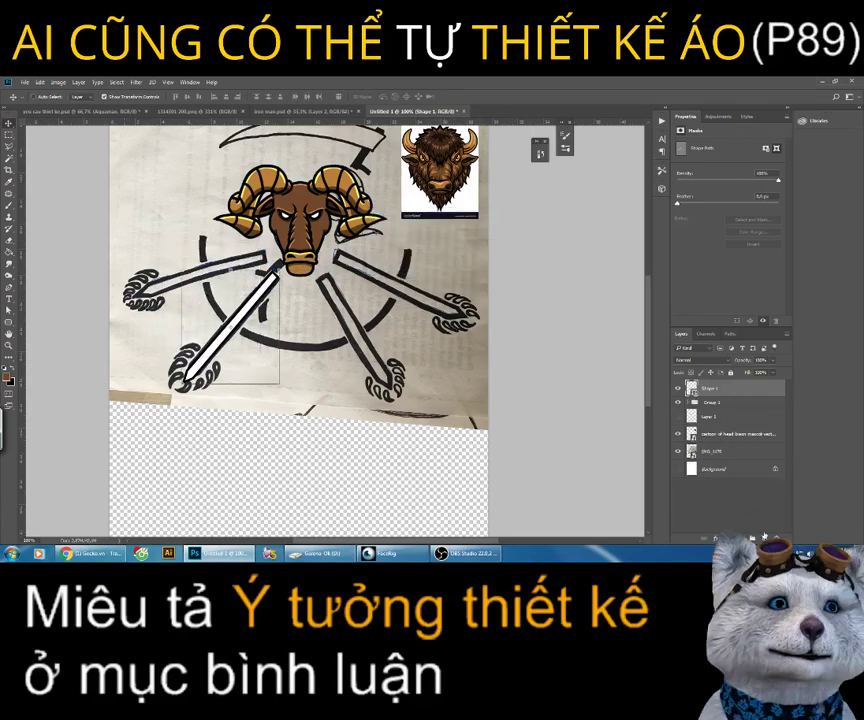
pyautogui.press('z')
pyautogui.moveTo(172, 378); pyautogui.dragTo(247, 378)
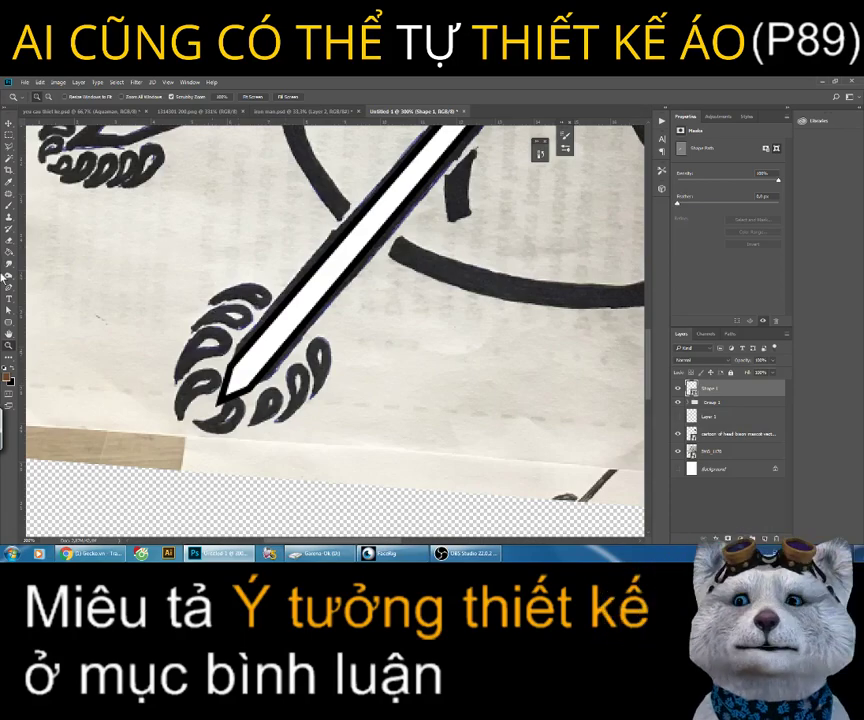
# Step: Trace the top teardrop claw curl as a curved Pen shape, creating Shape 2
pyautogui.rightClick(12, 293)
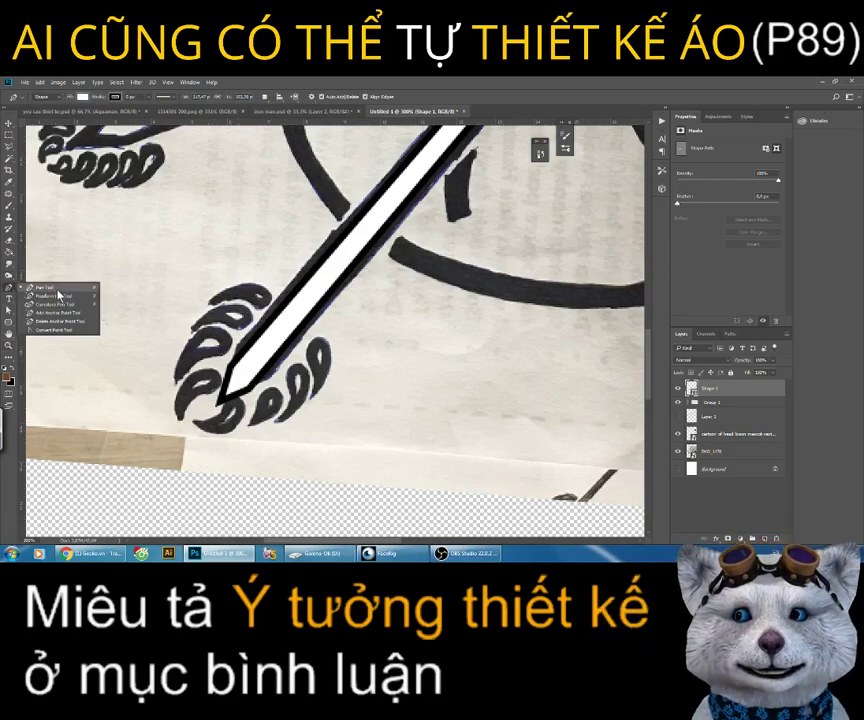
pyautogui.click(70, 290)
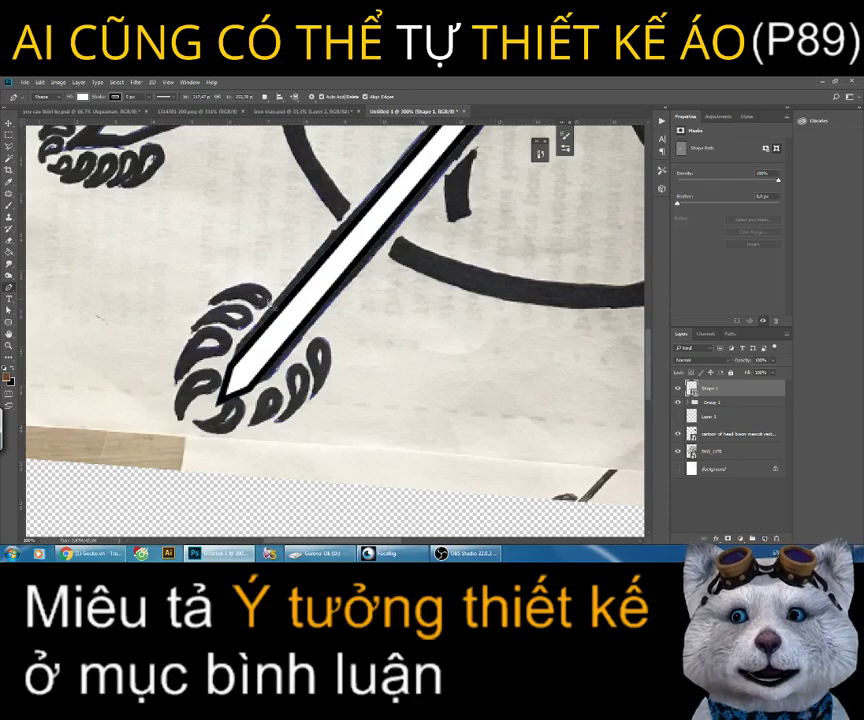
pyautogui.click(199, 305)
pyautogui.moveTo(261, 278)
pyautogui.mouseDown()
pyautogui.moveTo(276, 290)
pyautogui.moveTo(273, 303)
pyautogui.mouseUp()
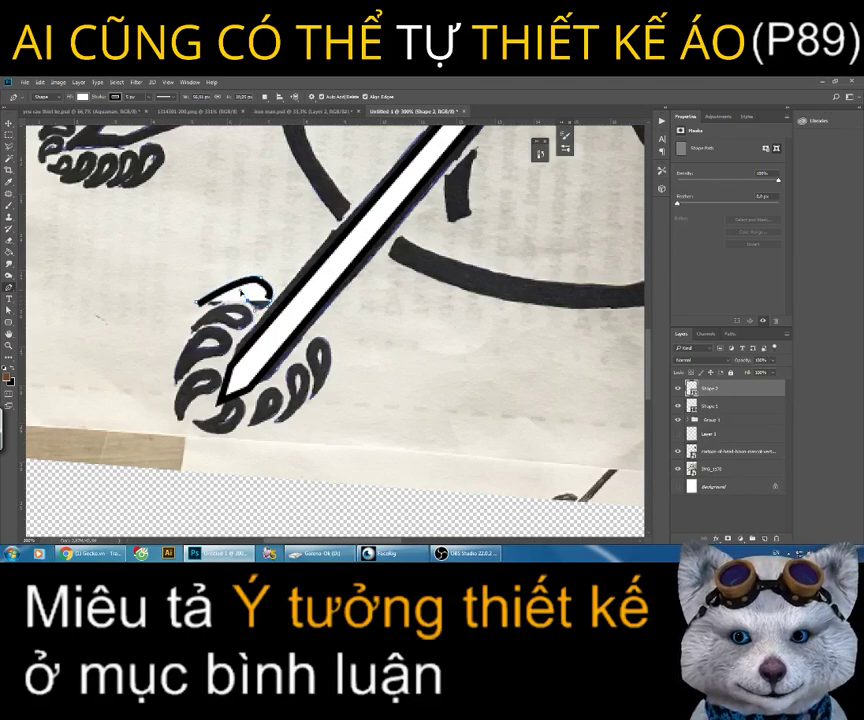
pyautogui.click(199, 302)
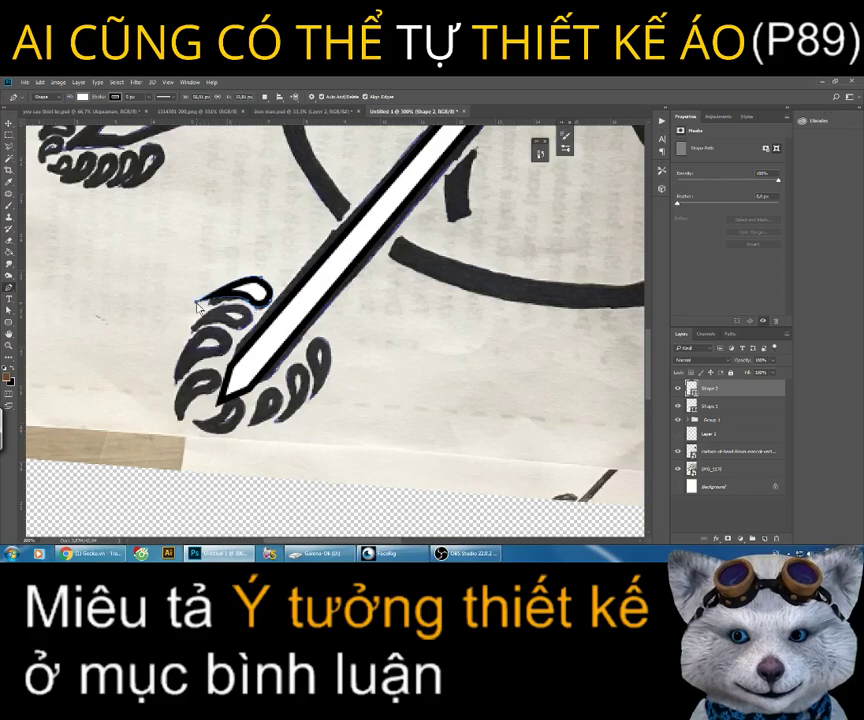
pyautogui.moveTo(199, 303); pyautogui.dragTo(201, 304)
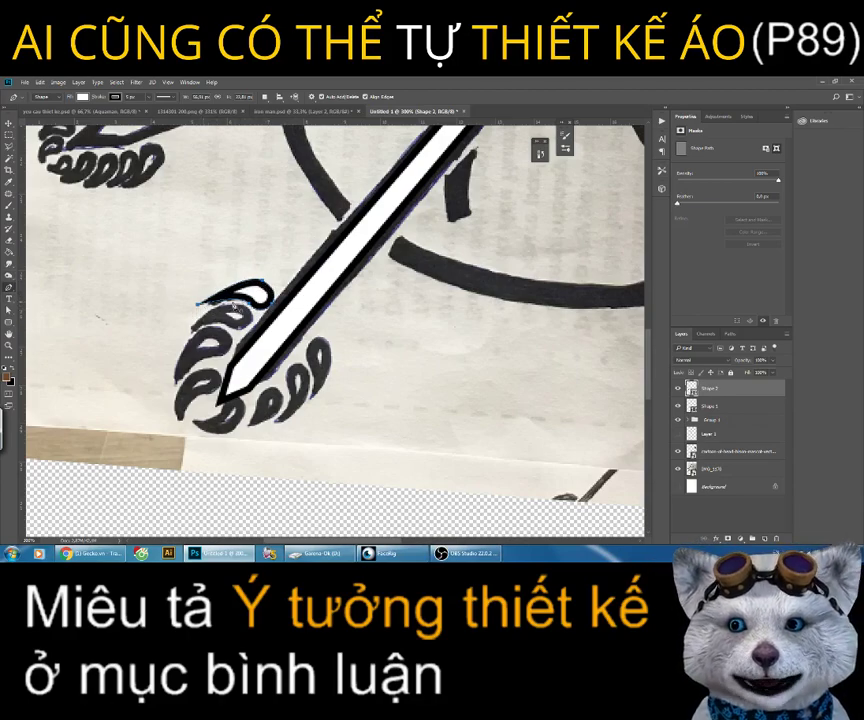
# Step: With the Direct Selection Tool, add the closing anchor on the top teardrop claw path
pyautogui.click(9, 311)
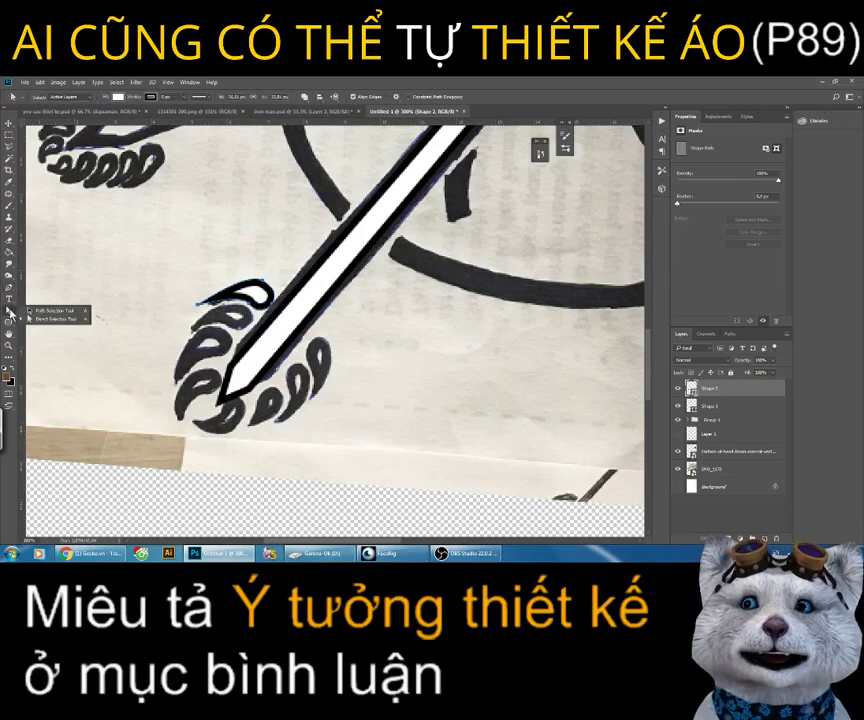
pyautogui.click(56, 320)
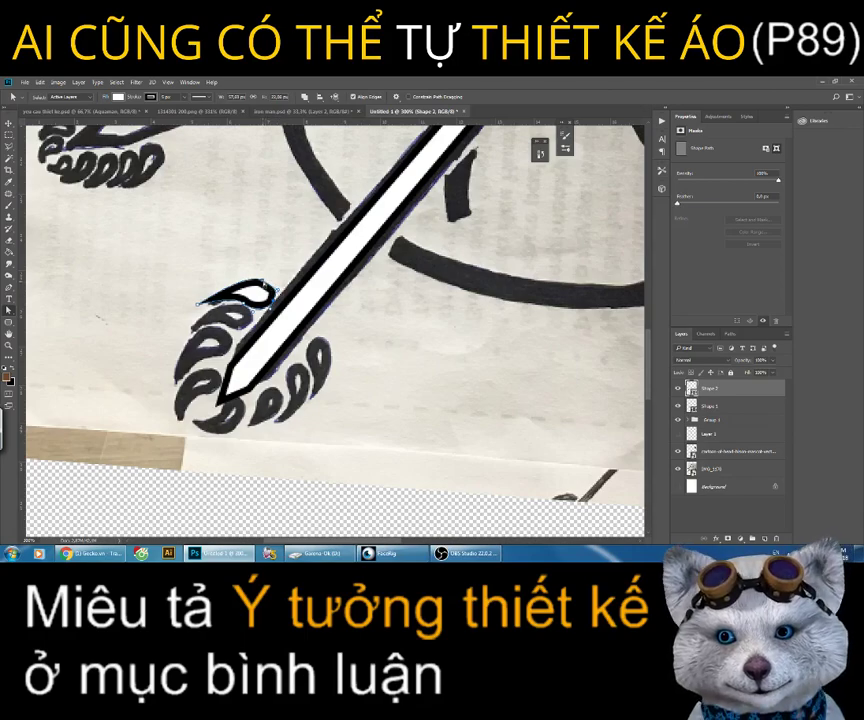
pyautogui.click(244, 270)
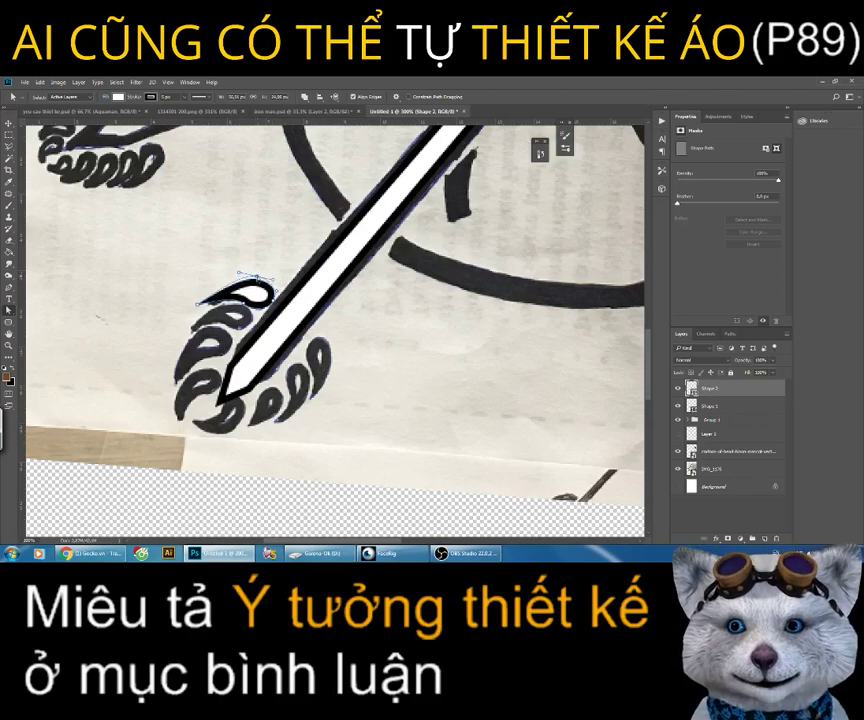
pyautogui.scroll(-1, 183, 196)
# Step: Duplicate the Shape 2 claw and place the copy just below the original
pyautogui.rightClick(729, 390)
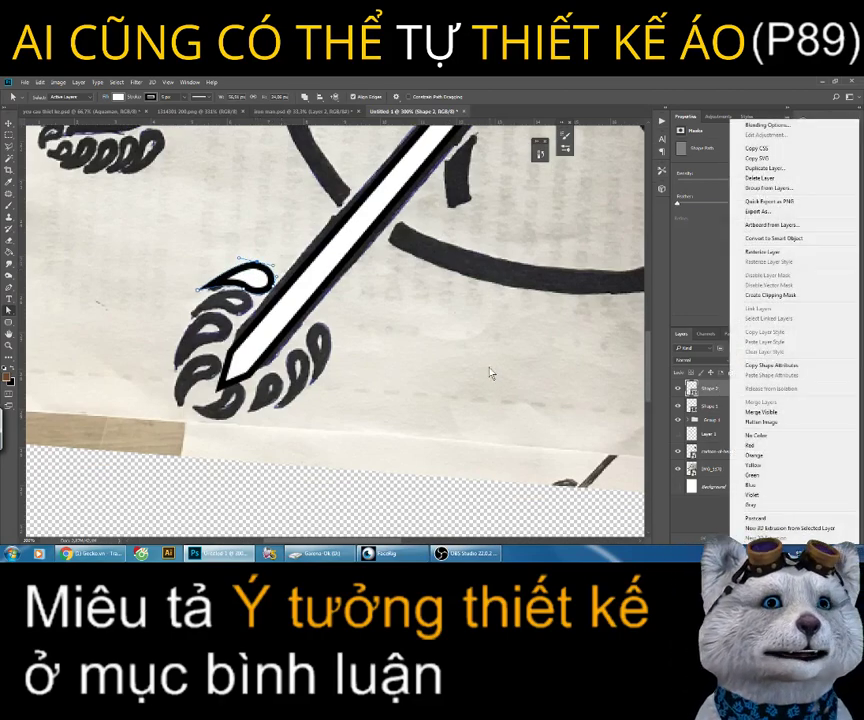
pyautogui.click(766, 169)
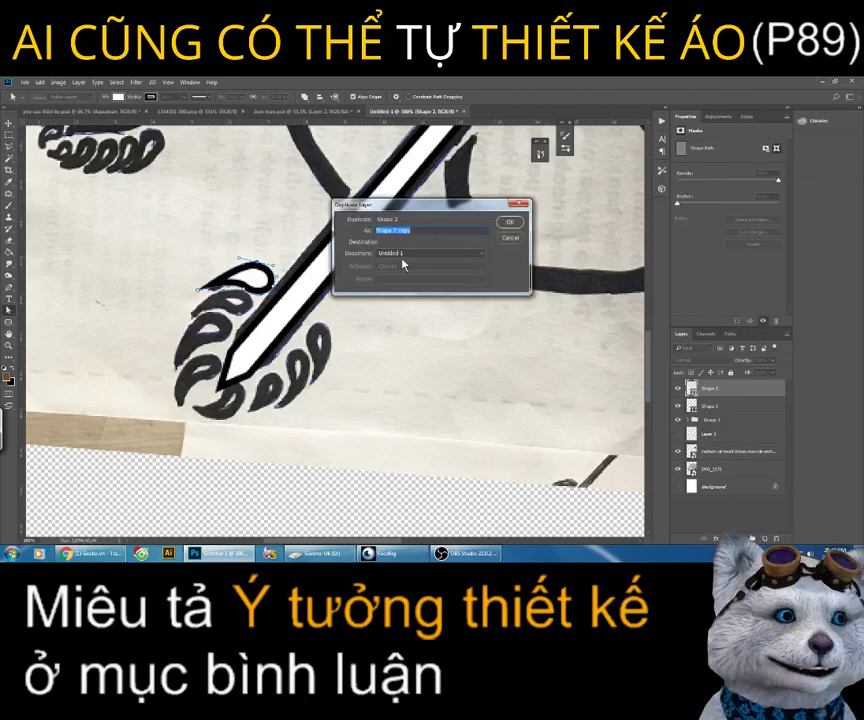
pyautogui.click(510, 223)
pyautogui.click(9, 123)
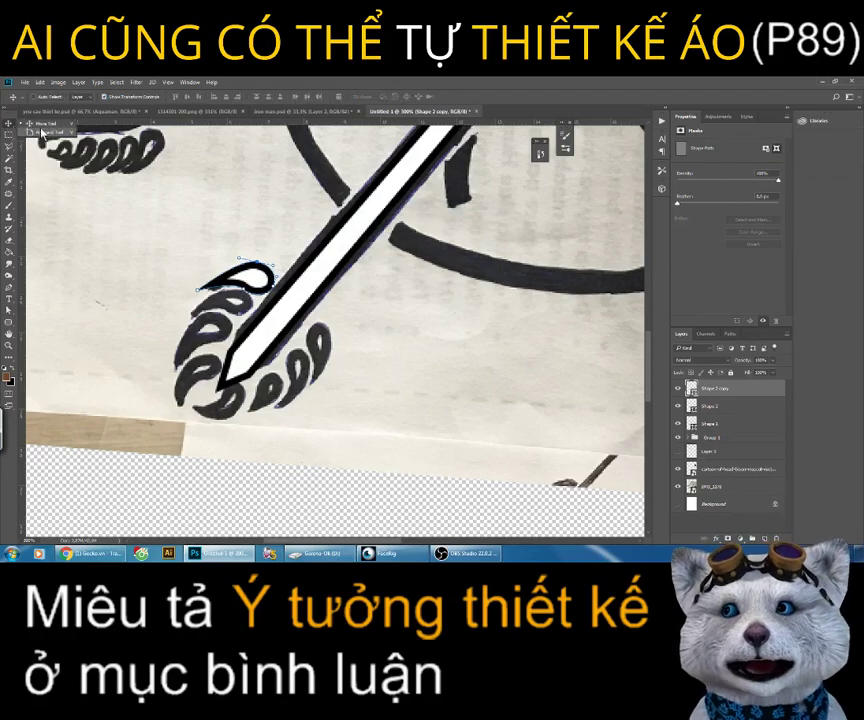
pyautogui.moveTo(276, 226); pyautogui.dragTo(287, 281)
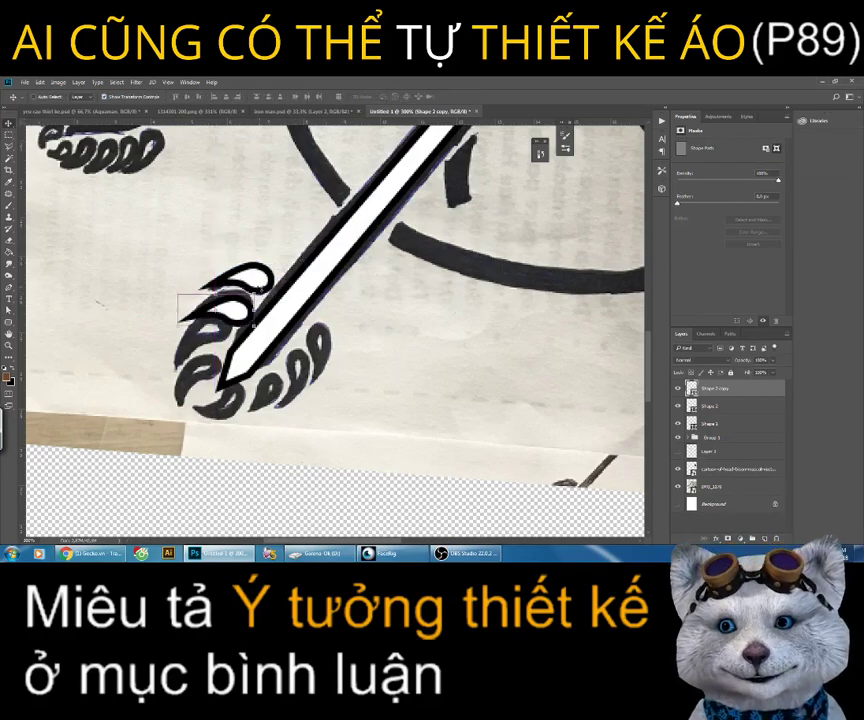
pyautogui.hotkey('ctrl', 't')
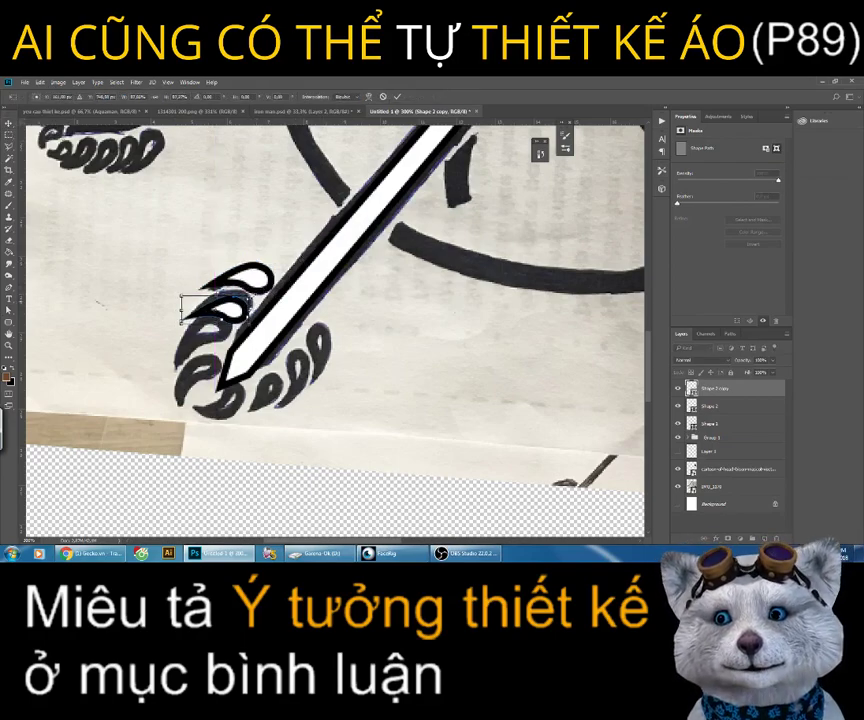
pyautogui.moveTo(215, 305); pyautogui.dragTo(222, 300)
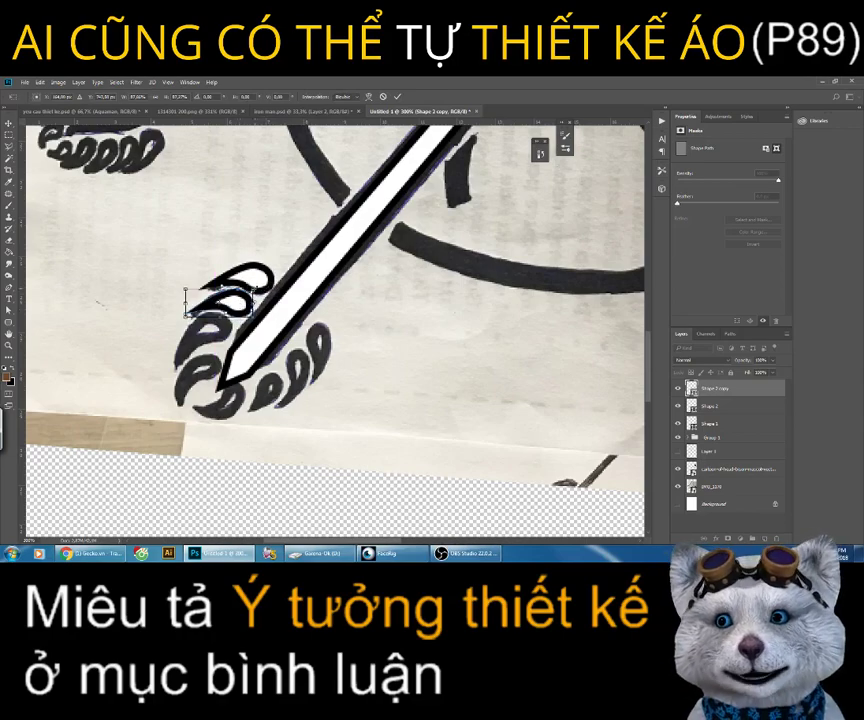
pyautogui.press('Return')
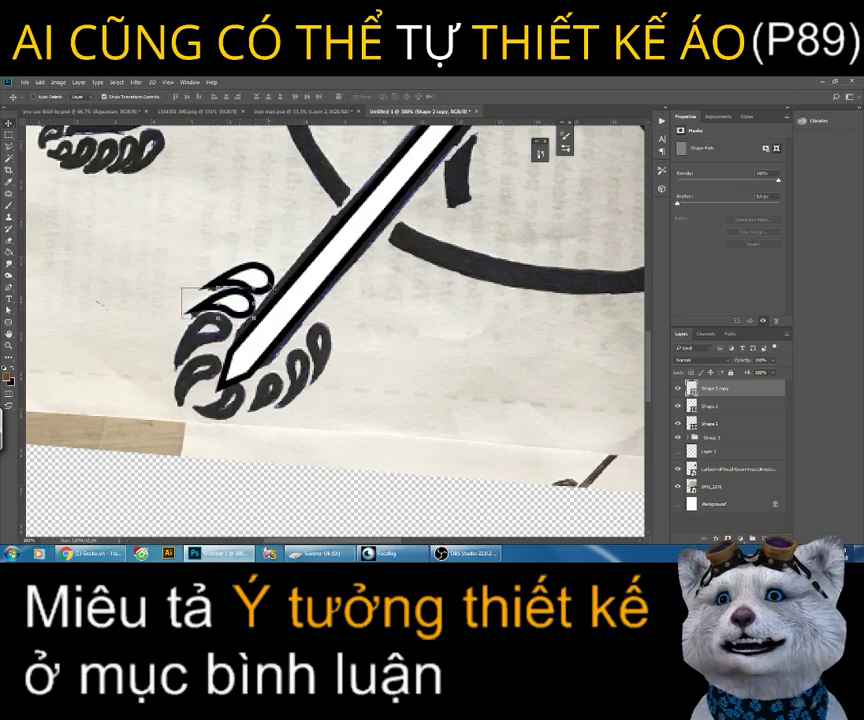
pyautogui.hotkey('ctrl', 't')
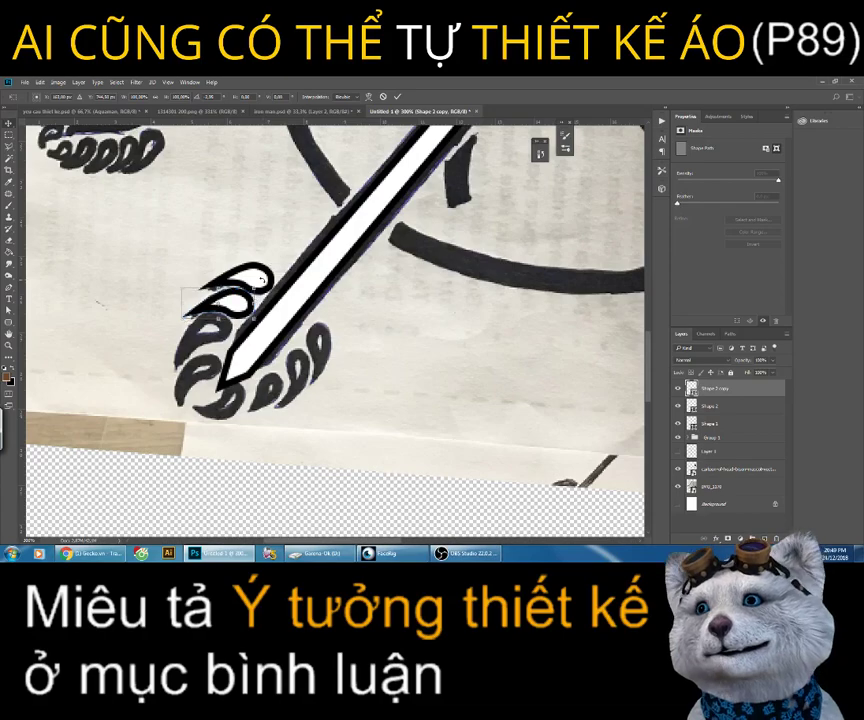
pyautogui.press('Return')
# Step: Drag out another claw copy lower down, then delete the unwanted Shape 2 copy 2
pyautogui.moveTo(245, 292); pyautogui.dragTo(248, 315)
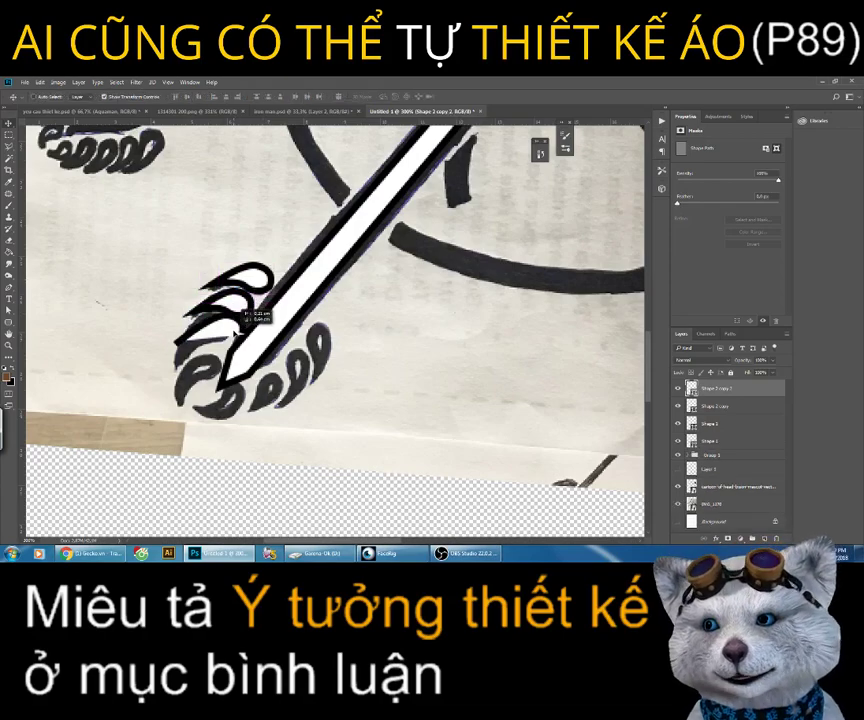
pyautogui.hotkey('ctrl', 't')
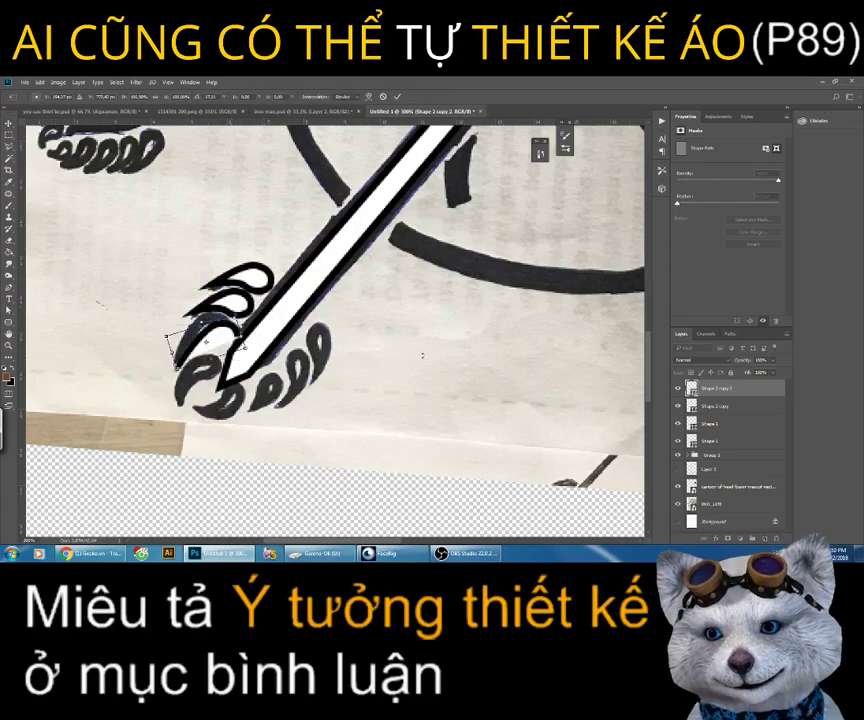
pyautogui.press('Delete')
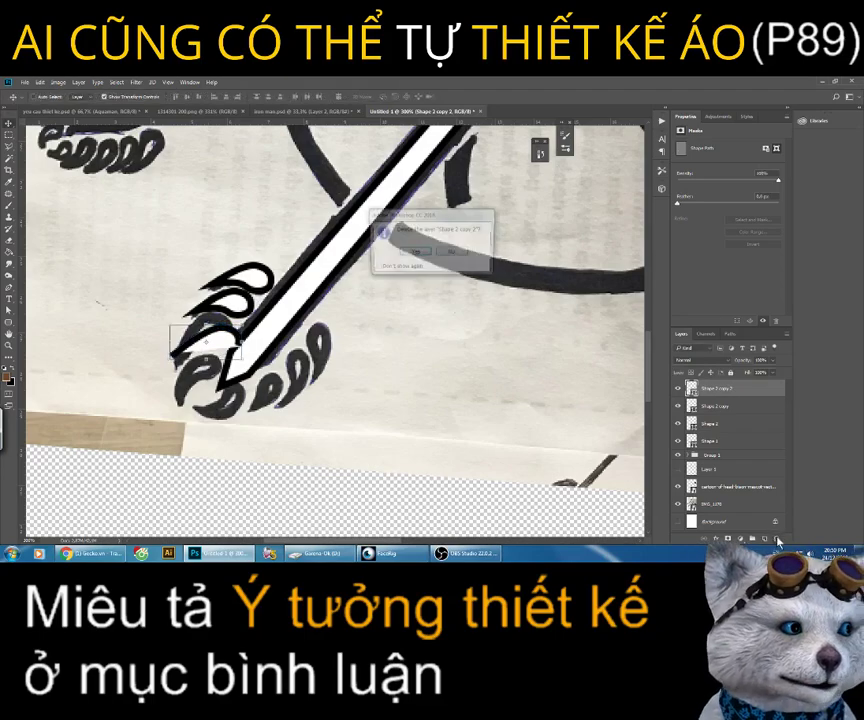
pyautogui.hotkey('ctrl', 't')
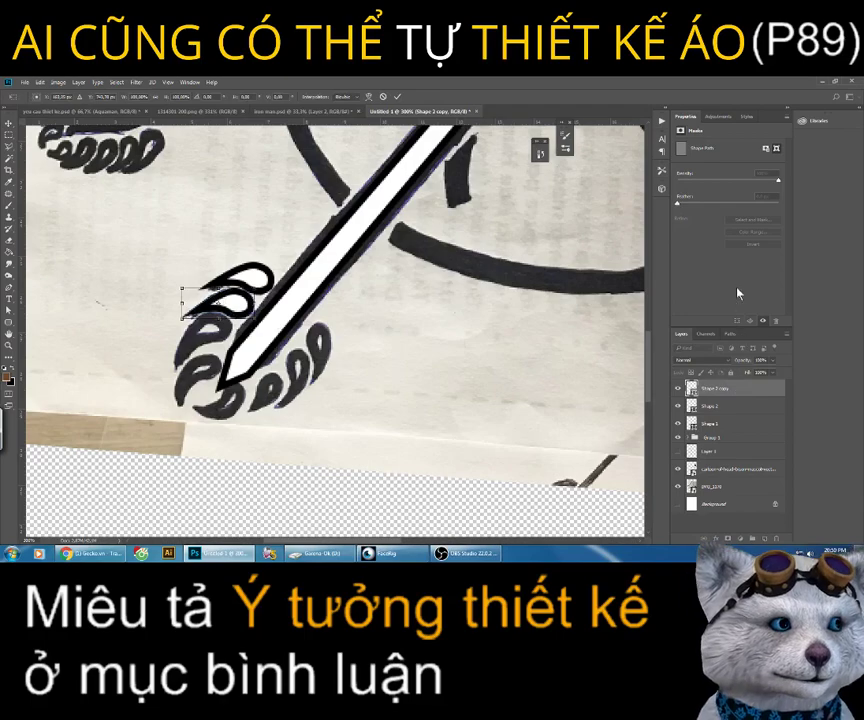
# Step: Duplicate the claw copy, then move, rotate and enlarge it to fit the next talon
pyautogui.rightClick(745, 388)
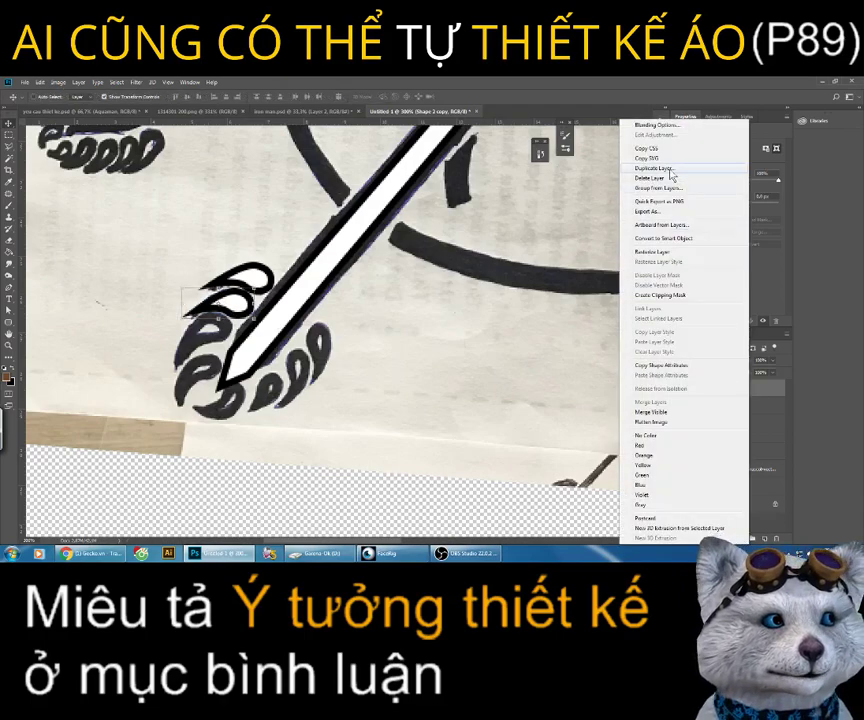
pyautogui.click(670, 170)
pyautogui.press('Return')
pyautogui.moveTo(283, 257); pyautogui.dragTo(262, 270)
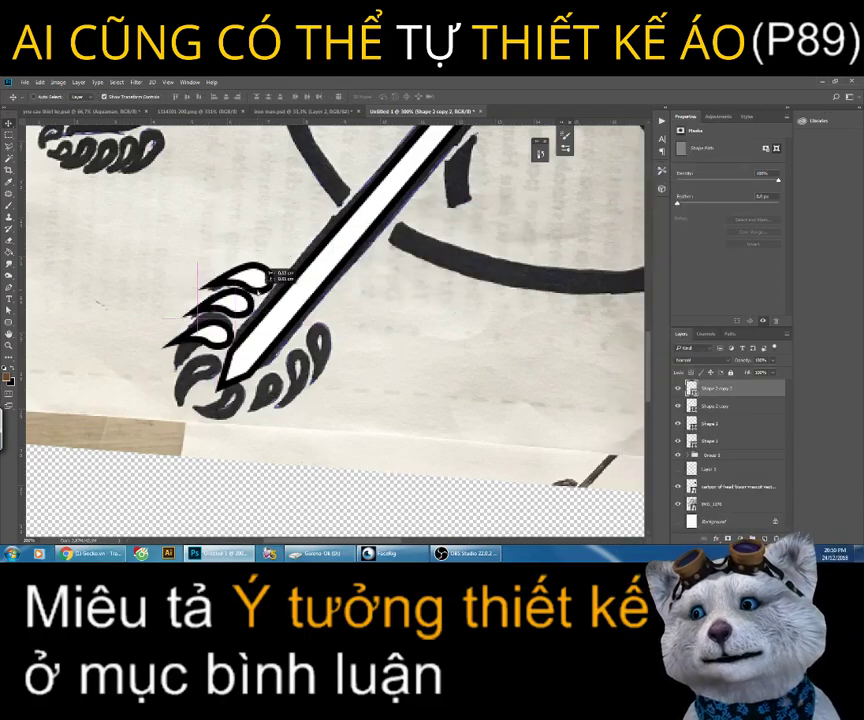
pyautogui.hotkey('ctrl', 't')
pyautogui.moveTo(176, 318); pyautogui.dragTo(160, 336)
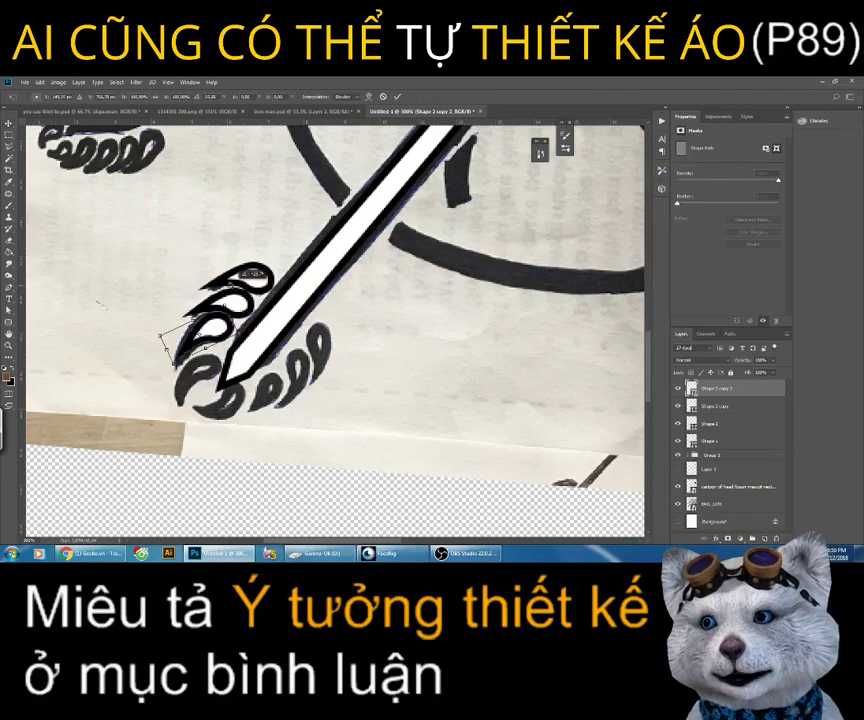
pyautogui.moveTo(250, 272); pyautogui.dragTo(240, 312)
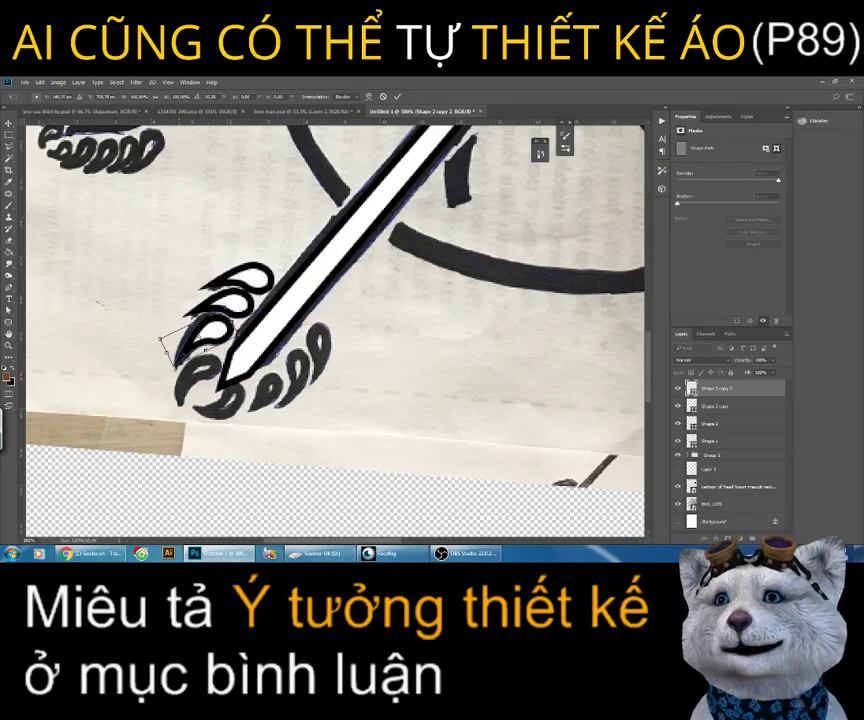
pyautogui.moveTo(163, 341); pyautogui.dragTo(203, 340)
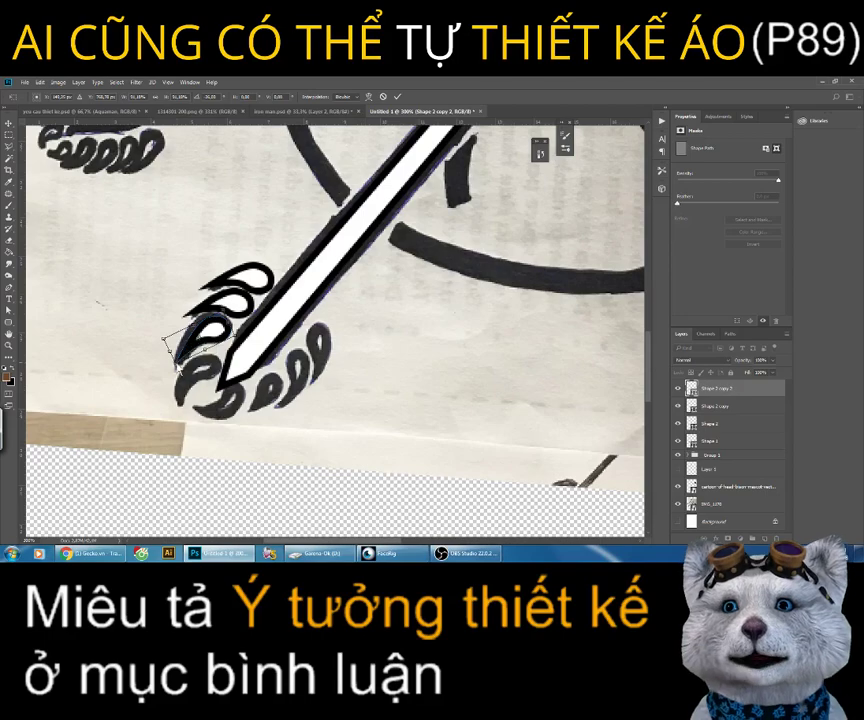
pyautogui.press('Return')
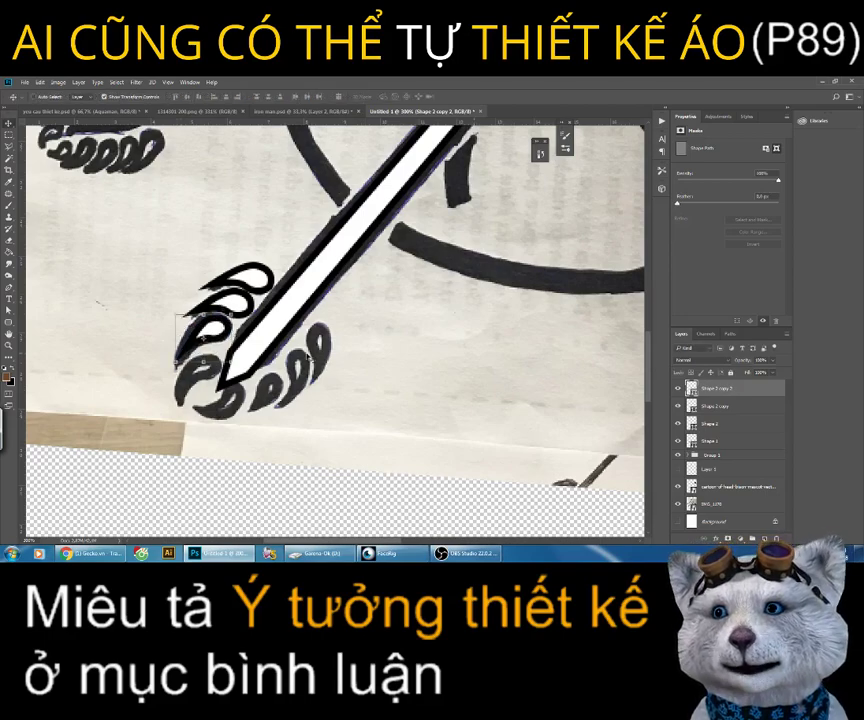
pyautogui.hotkey('ctrl', 't')
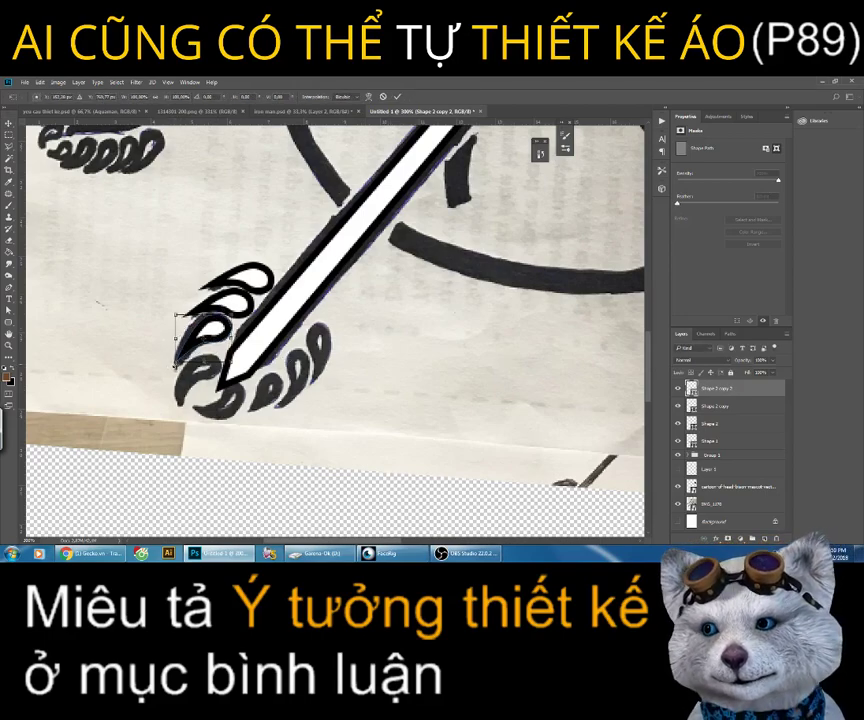
pyautogui.press('Return')
# Step: Create Shape 2 copy 3 and move it down the sword's left side
pyautogui.rightClick(740, 388)
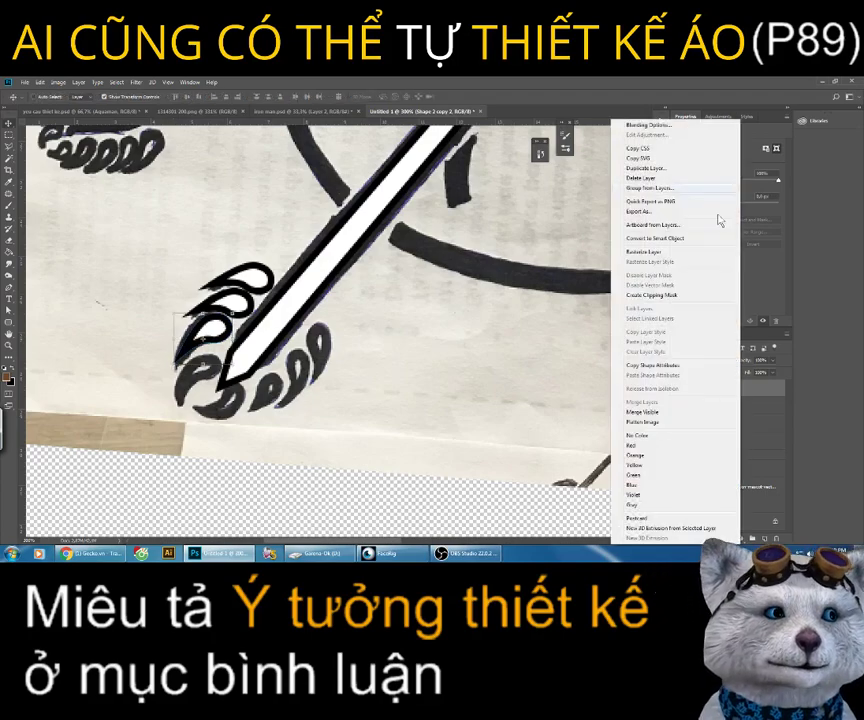
pyautogui.click(646, 167)
pyautogui.press('Return')
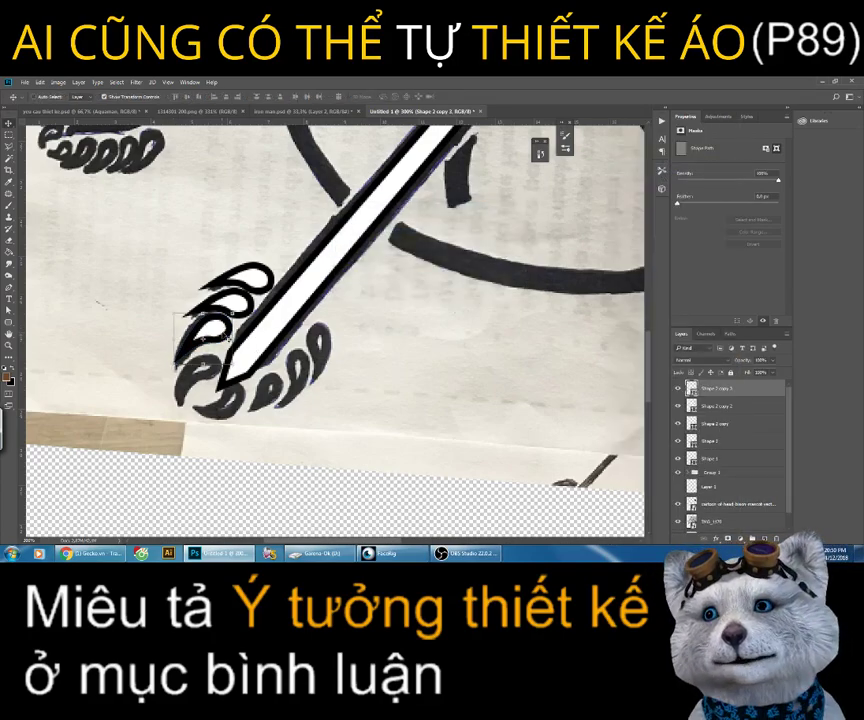
pyautogui.moveTo(230, 338)
pyautogui.mouseDown()
pyautogui.moveTo(214, 356)
pyautogui.moveTo(228, 342)
pyautogui.mouseUp()
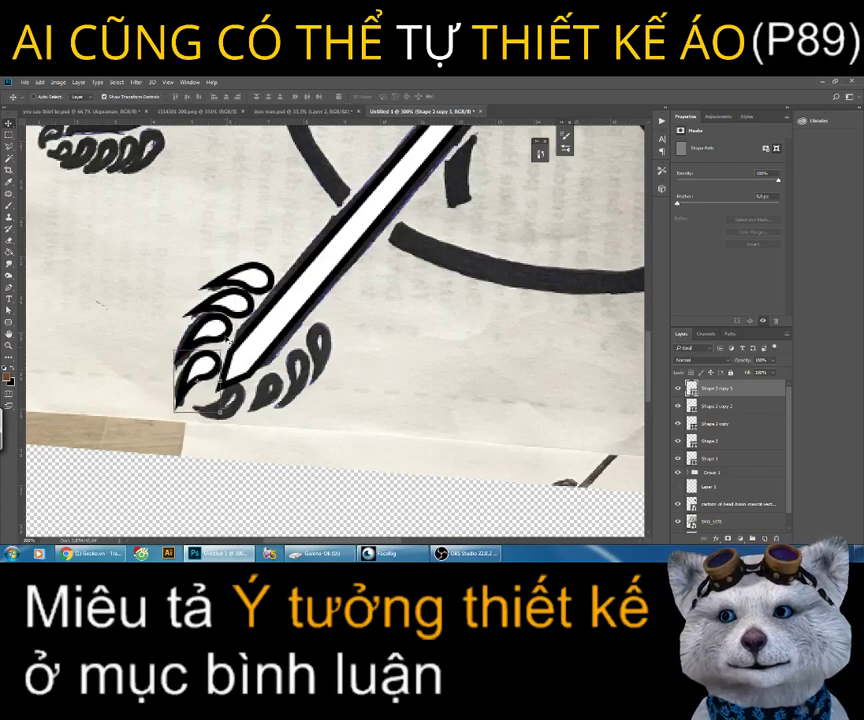
# Step: Select all claw layers from Shape 2 to Shape 2 copy 3 and duplicate them
pyautogui.keyDown('shift'); pyautogui.click(714, 441); pyautogui.keyUp('shift')
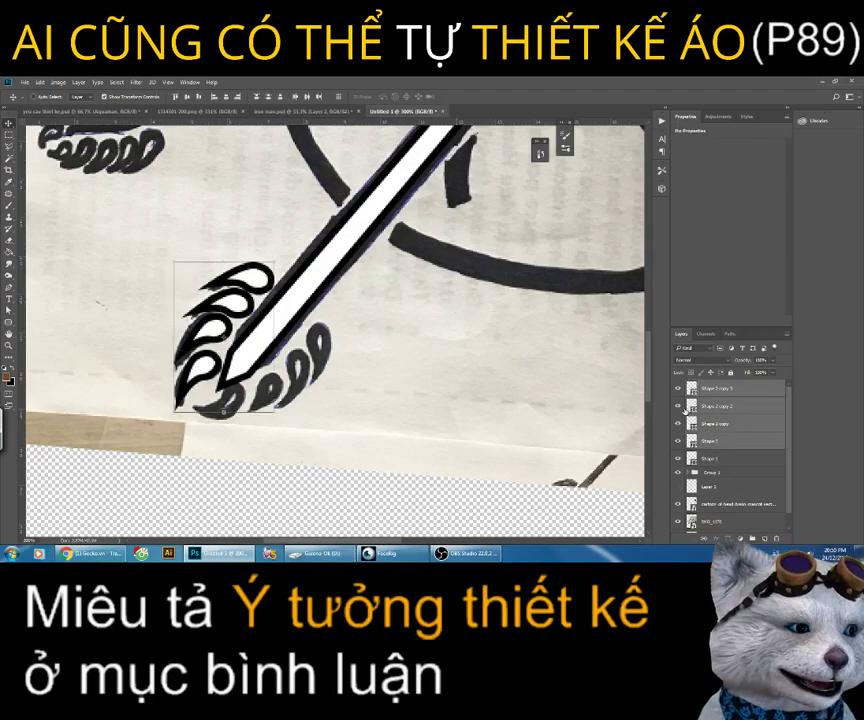
pyautogui.rightClick(714, 441)
pyautogui.click(645, 168)
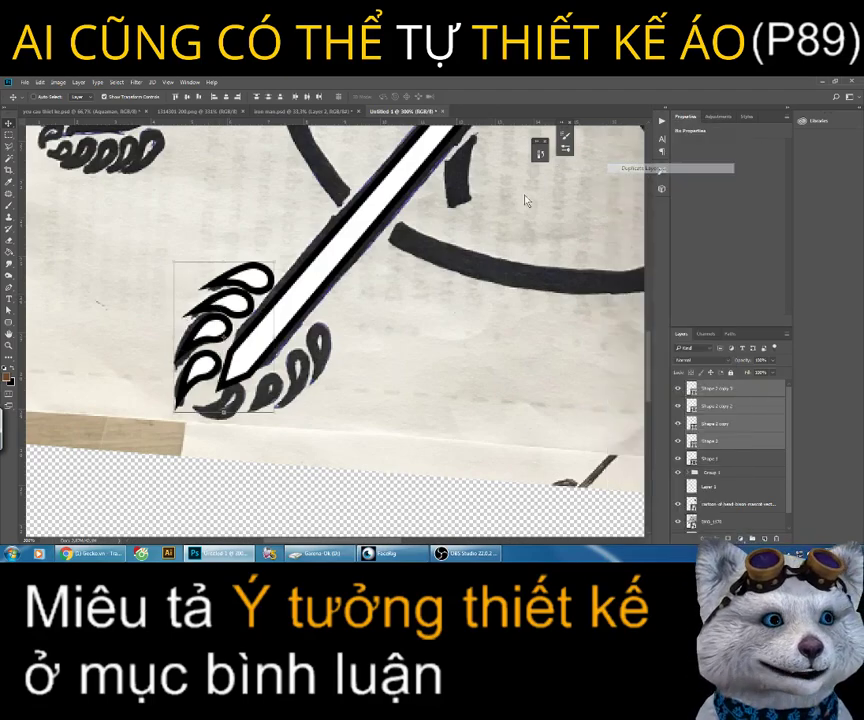
pyautogui.press('Return')
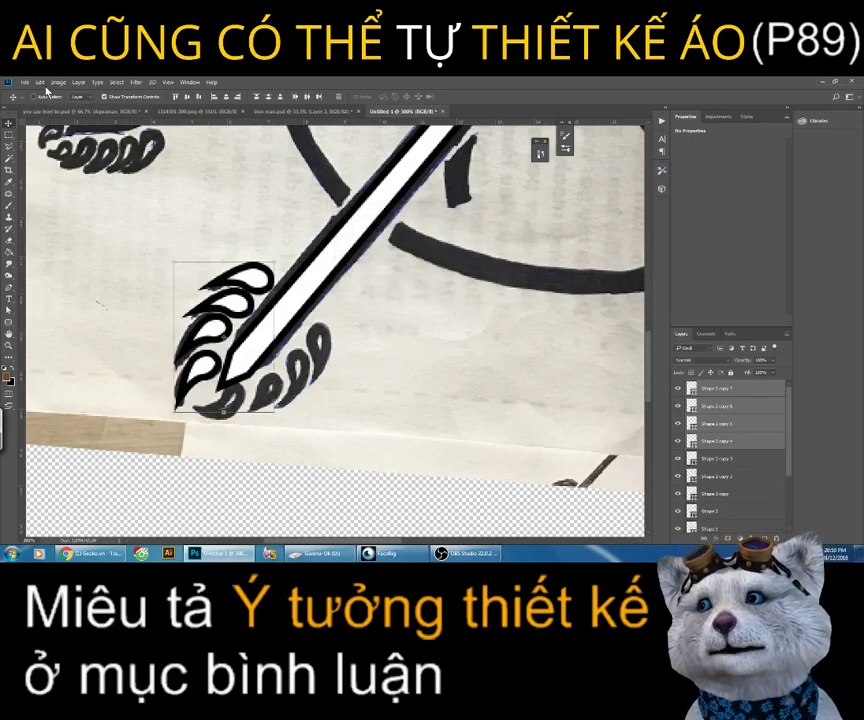
# Step: Flip the copied claws horizontally, rotate them to the blade angle, and fit them onto the sword tip
pyautogui.click(40, 82)
pyautogui.moveTo(60, 274)
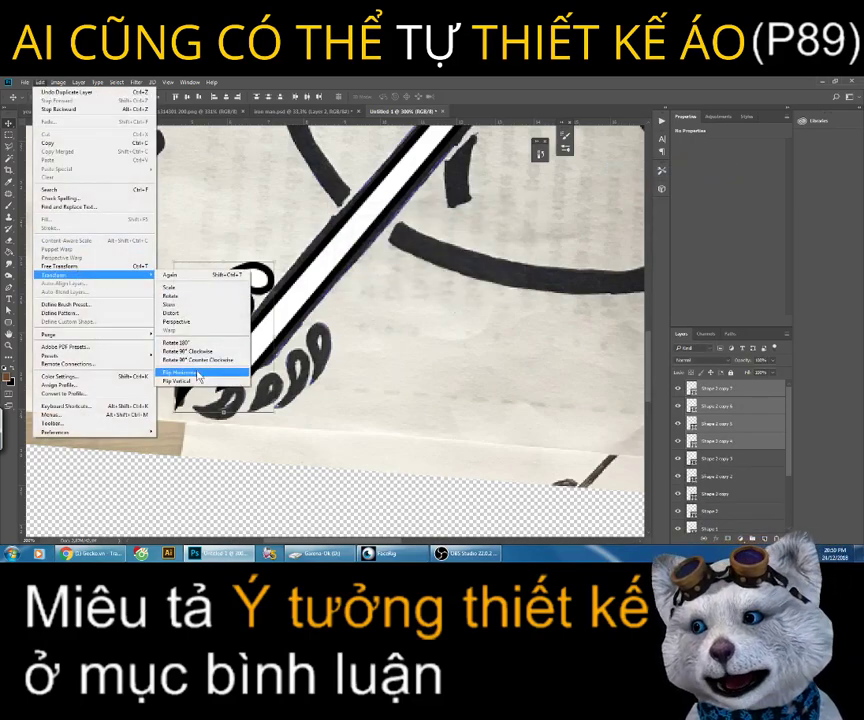
pyautogui.click(199, 372)
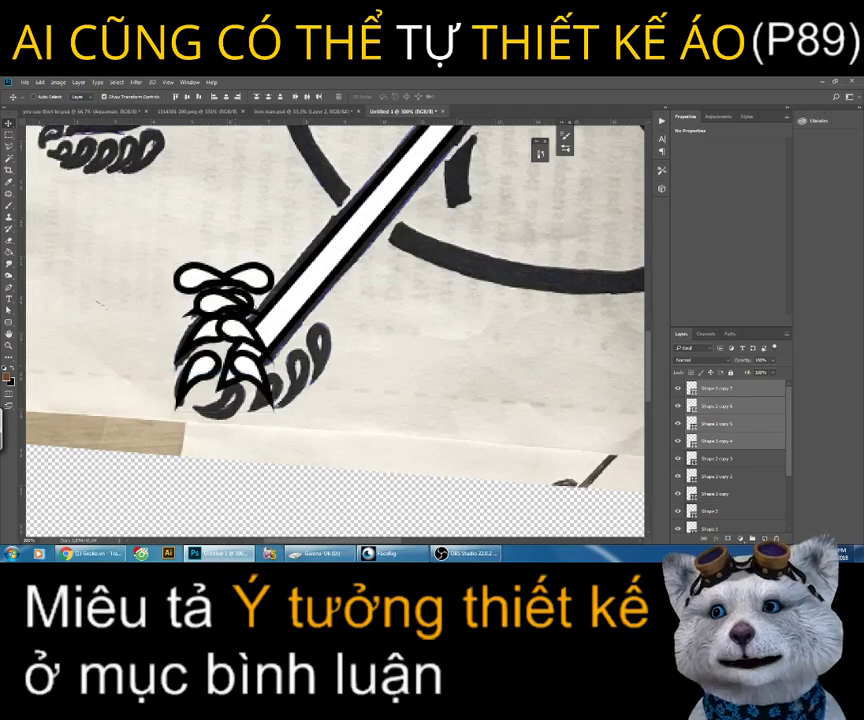
pyautogui.moveTo(230, 300); pyautogui.dragTo(320, 332)
pyautogui.moveTo(363, 287); pyautogui.dragTo(388, 410)
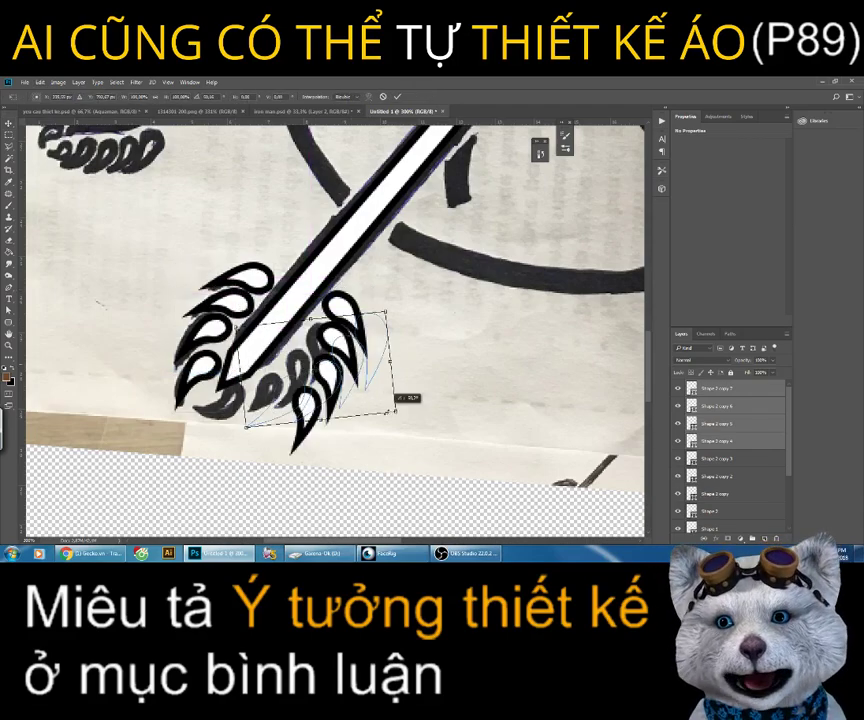
pyautogui.moveTo(378, 356)
pyautogui.mouseDown()
pyautogui.moveTo(318, 356)
pyautogui.moveTo(335, 369)
pyautogui.moveTo(357, 329)
pyautogui.moveTo(348, 321)
pyautogui.mouseUp()
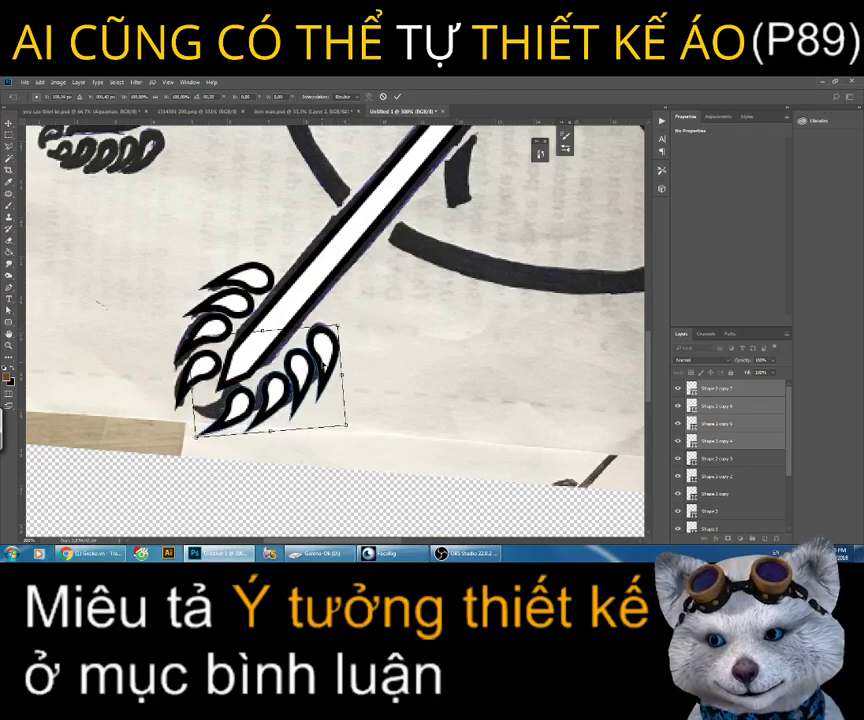
pyautogui.moveTo(330, 335); pyautogui.dragTo(332, 336)
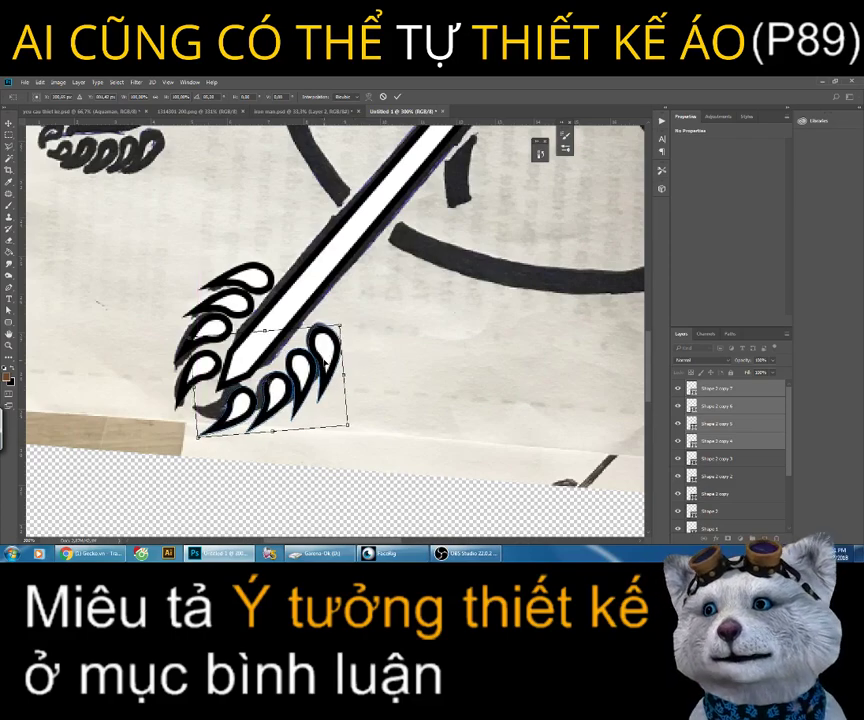
pyautogui.press('Up')
pyautogui.press('Up')
pyautogui.press('Up')
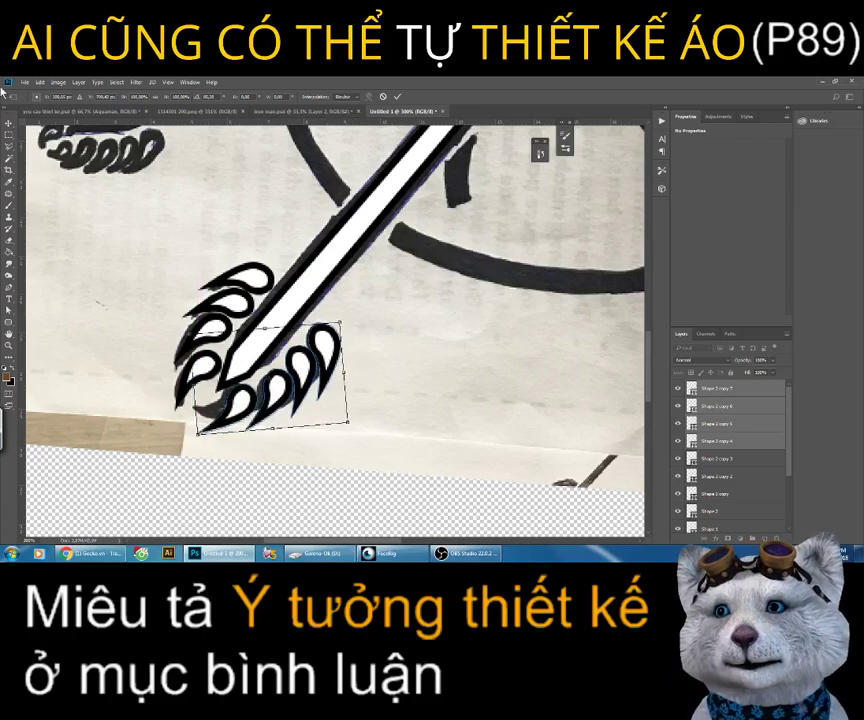
# Step: Apply the claw transformation and zoom out to view the whole emblem
pyautogui.press('z')
pyautogui.click(419, 251)
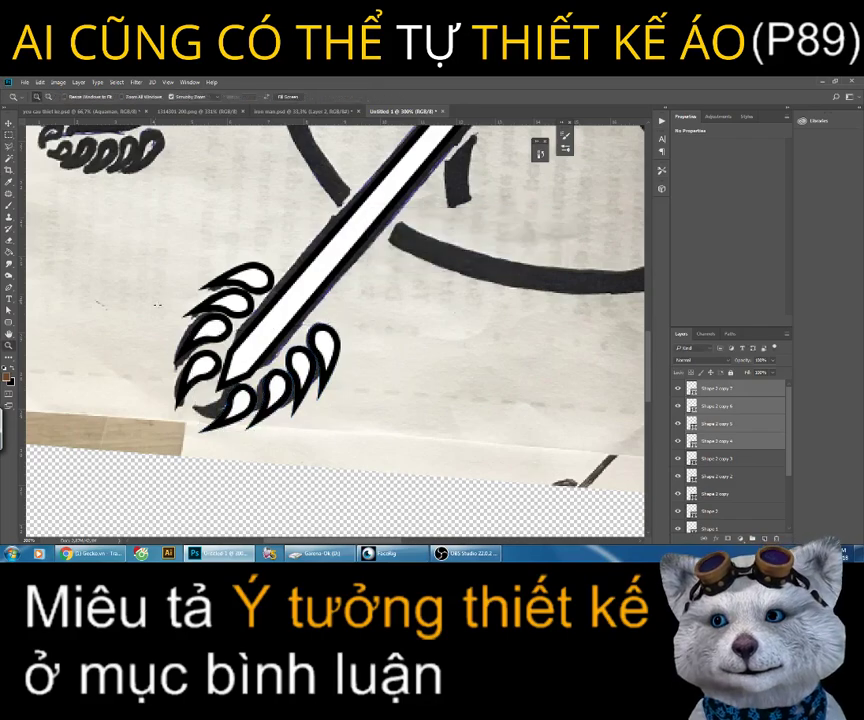
pyautogui.keyDown('alt'); pyautogui.click(364, 272); pyautogui.keyUp('alt')
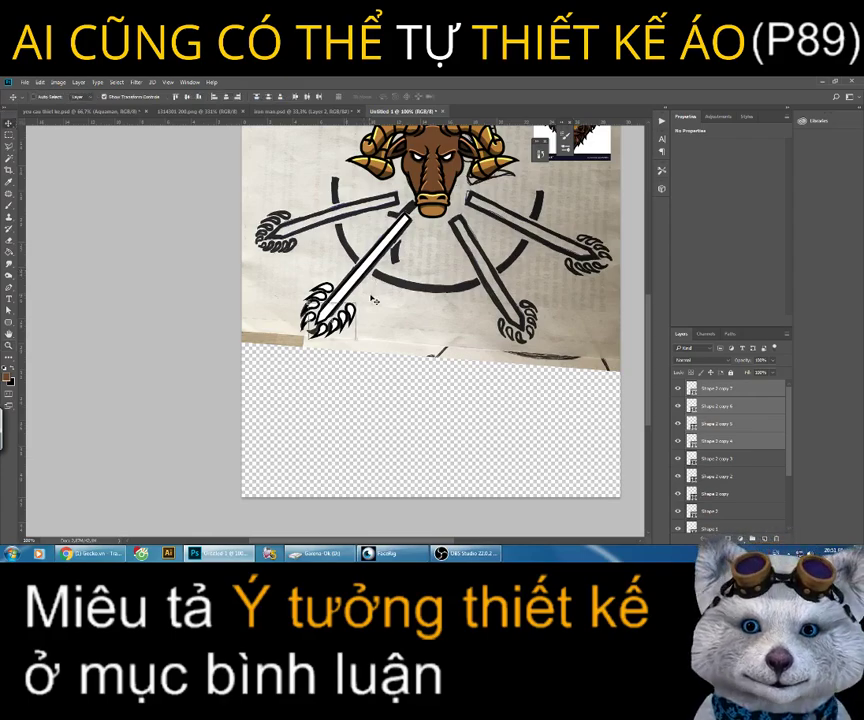
pyautogui.hotkey('ctrl', 't')
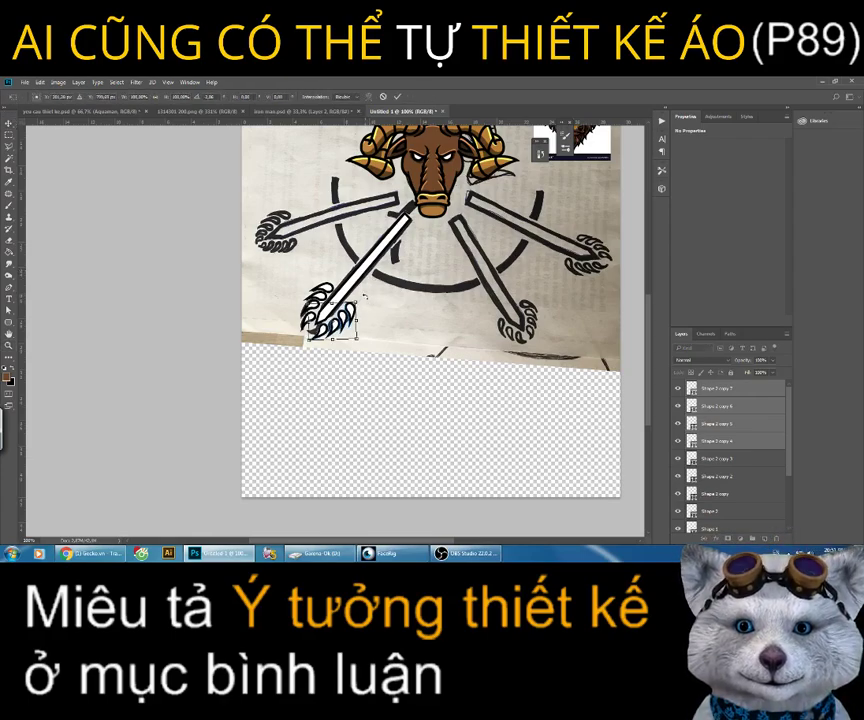
pyautogui.press('Return')
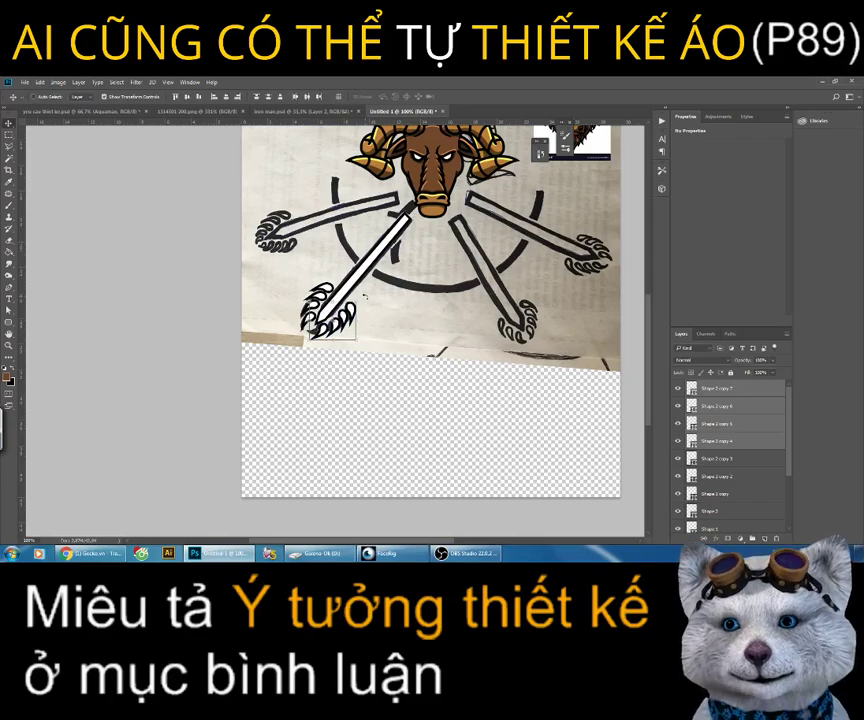
# Step: Group the sword and all Shape 2 claw layers into Group 2, nudging it slightly left
pyautogui.click(739, 400)
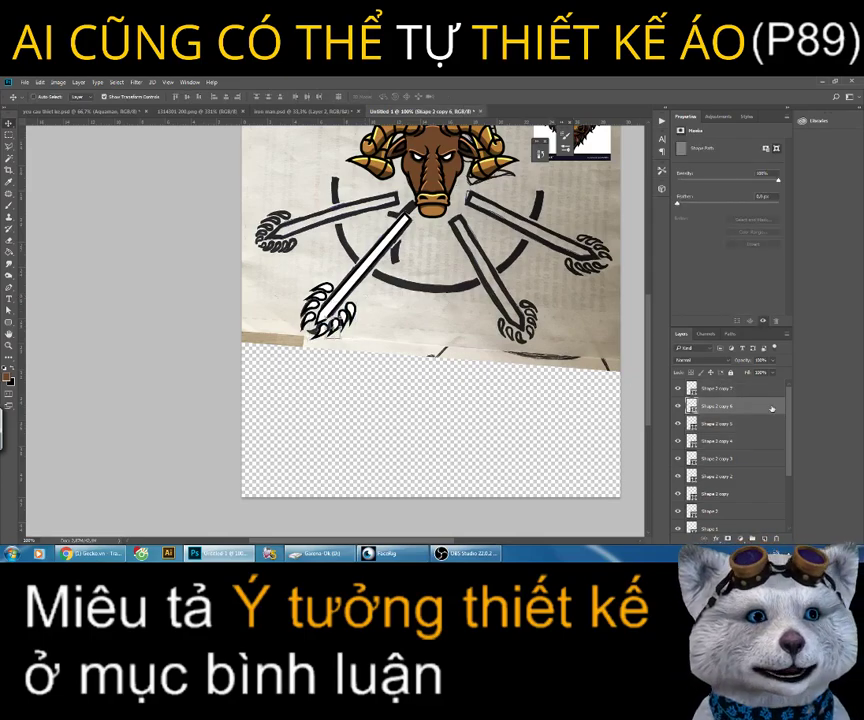
pyautogui.scroll(-3, 755, 430)
pyautogui.keyDown('shift'); pyautogui.click(730, 446); pyautogui.keyUp('shift')
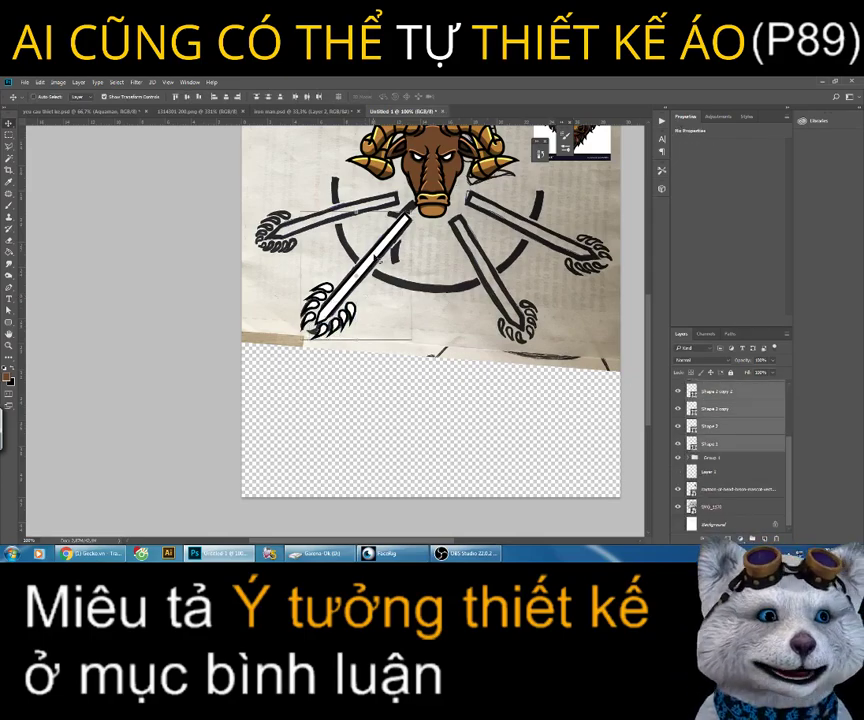
pyautogui.scroll(2, 735, 480)
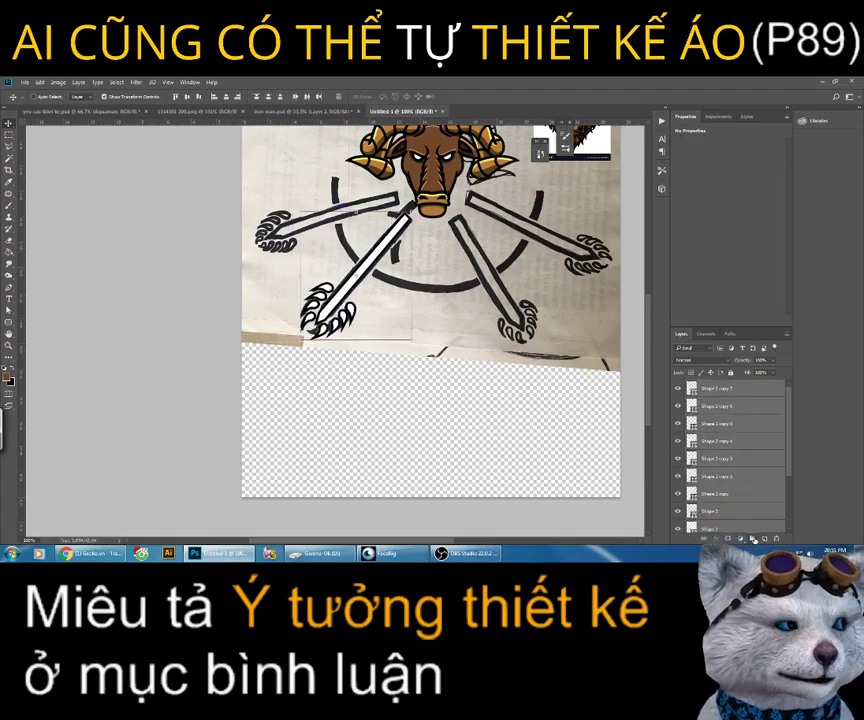
pyautogui.hotkey('ctrl', 'g')
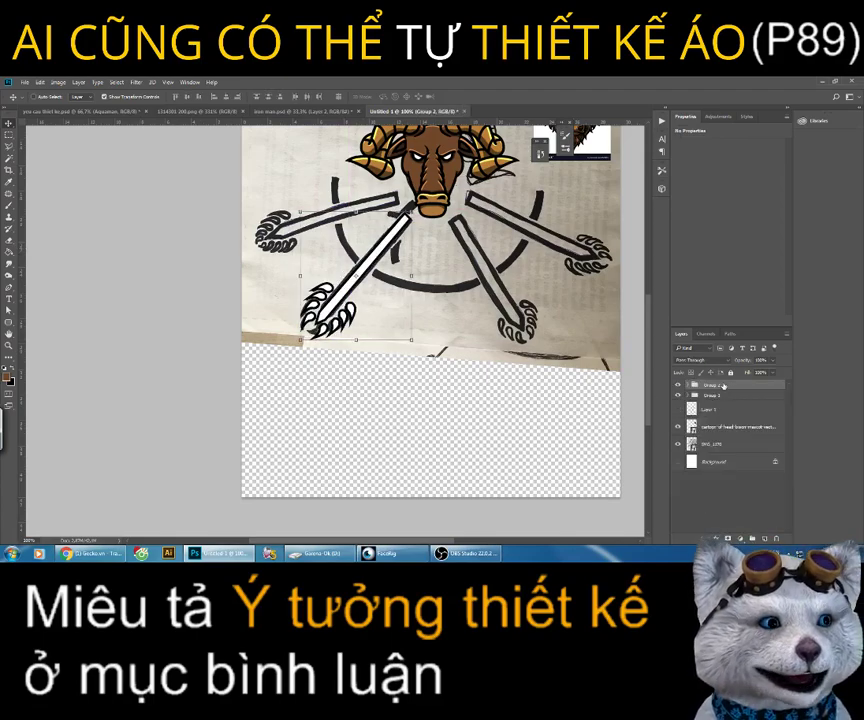
pyautogui.moveTo(348, 255); pyautogui.dragTo(334, 262)
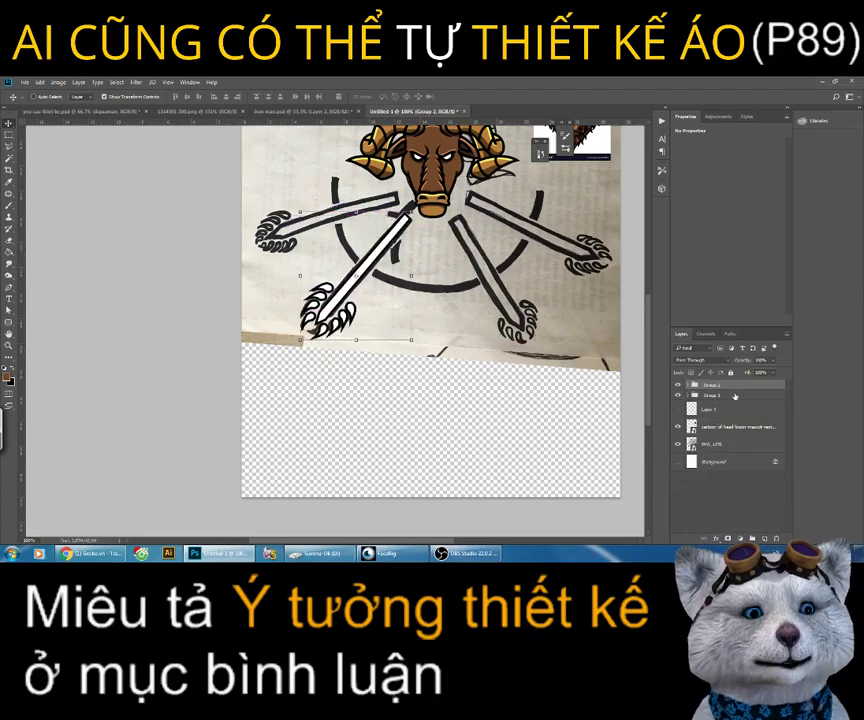
# Step: Duplicate Group 2 and rotate the copy into a sword arm pointing left
pyautogui.rightClick(731, 387)
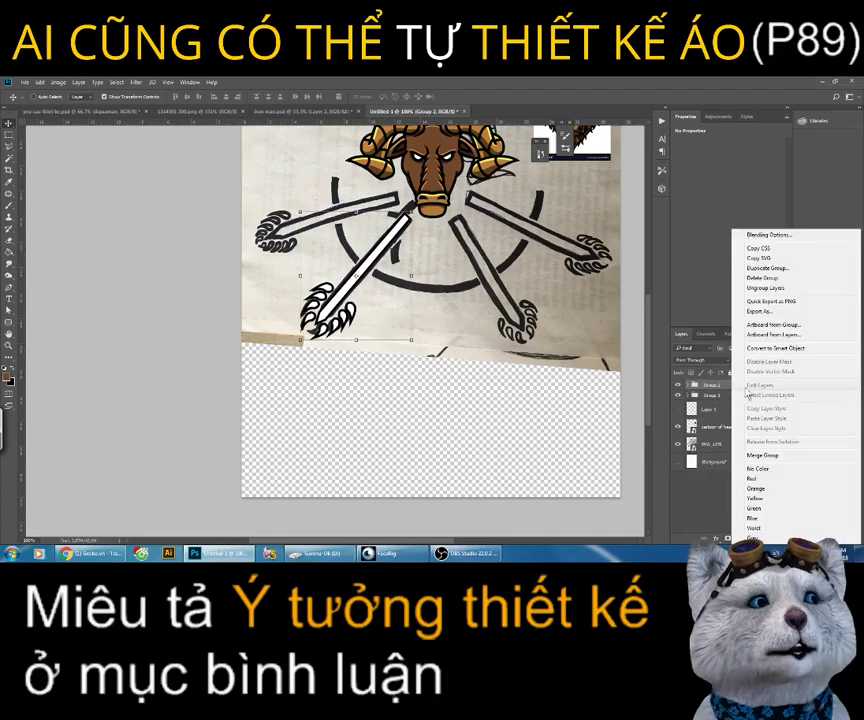
pyautogui.click(760, 268)
pyautogui.click(509, 222)
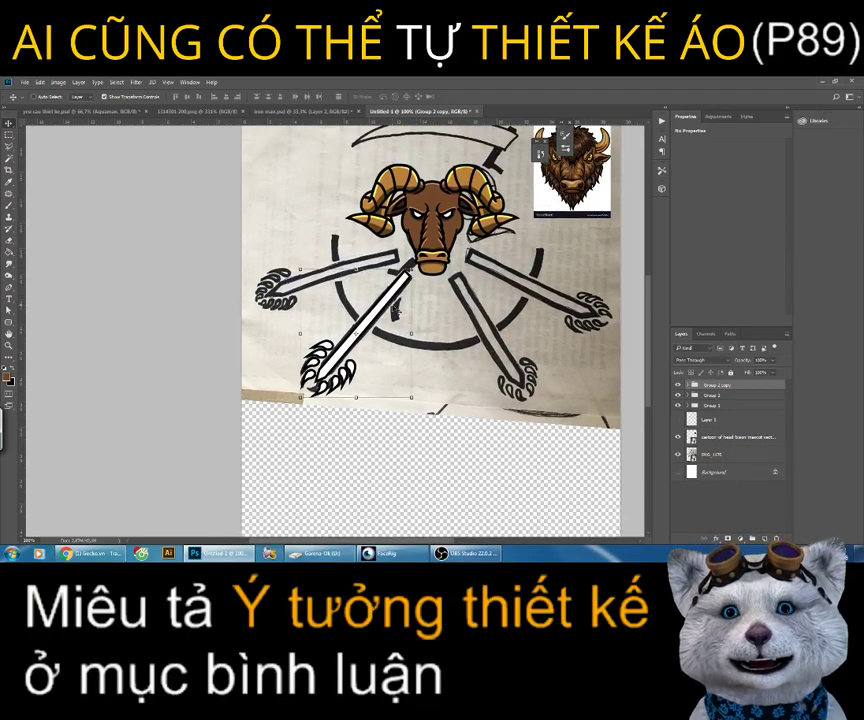
pyautogui.moveTo(335, 262)
pyautogui.mouseDown()
pyautogui.moveTo(358, 242)
pyautogui.moveTo(358, 262)
pyautogui.mouseUp()
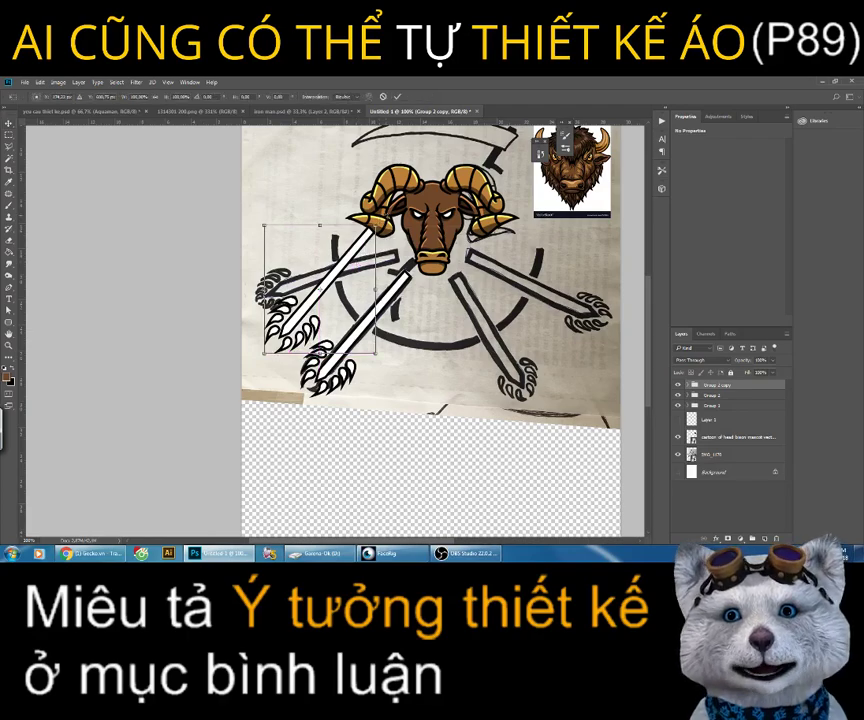
pyautogui.moveTo(262, 357); pyautogui.dragTo(237, 308)
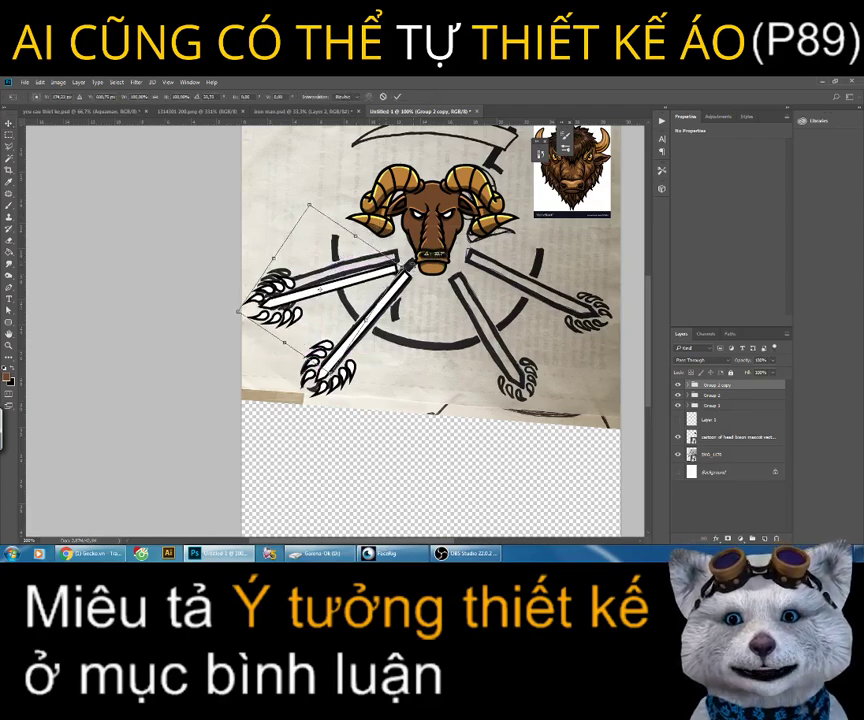
pyautogui.moveTo(355, 283); pyautogui.dragTo(370, 260)
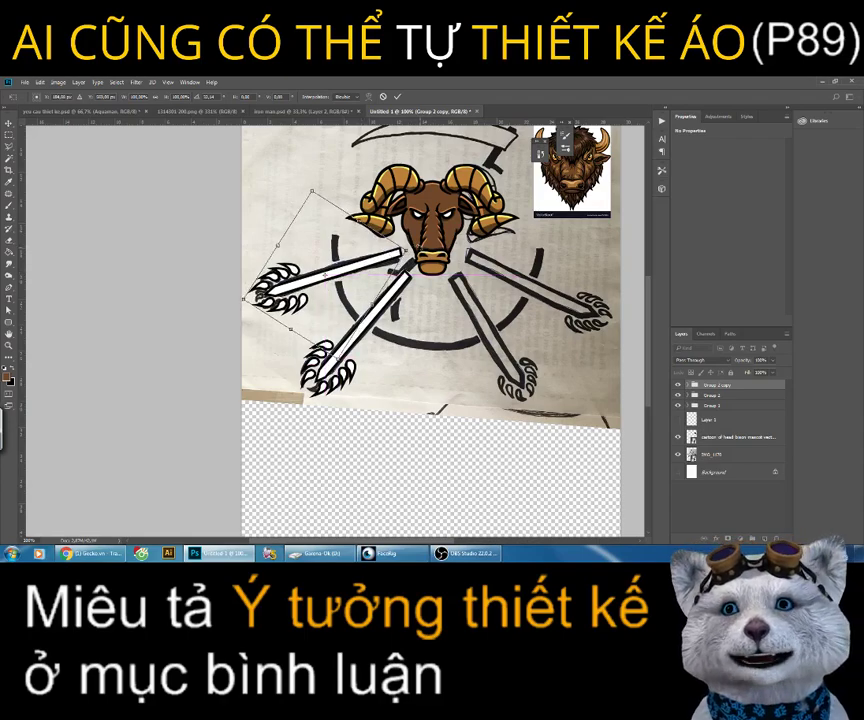
pyautogui.moveTo(425, 245); pyautogui.dragTo(432, 238)
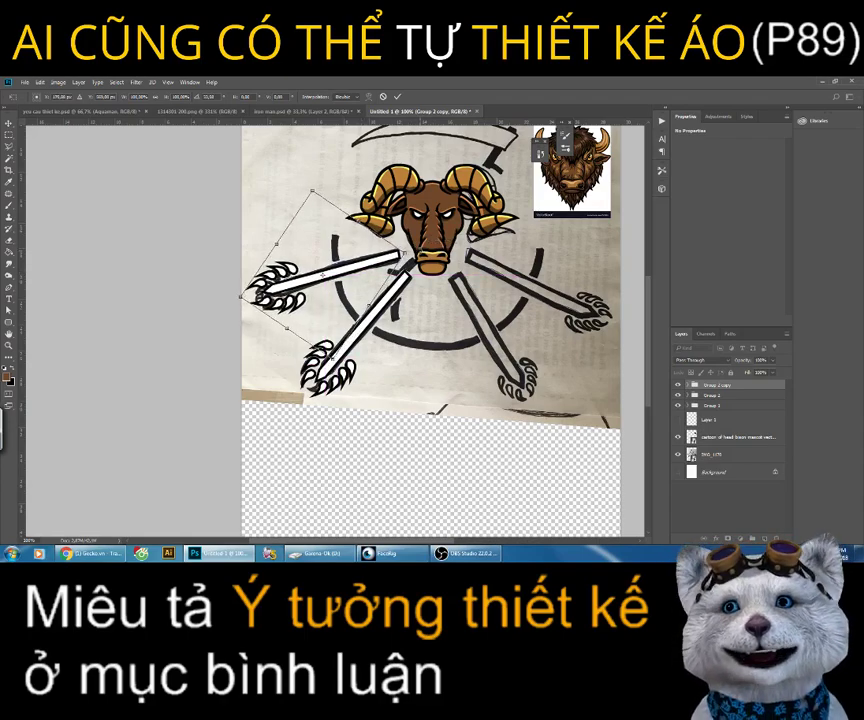
pyautogui.press('Return')
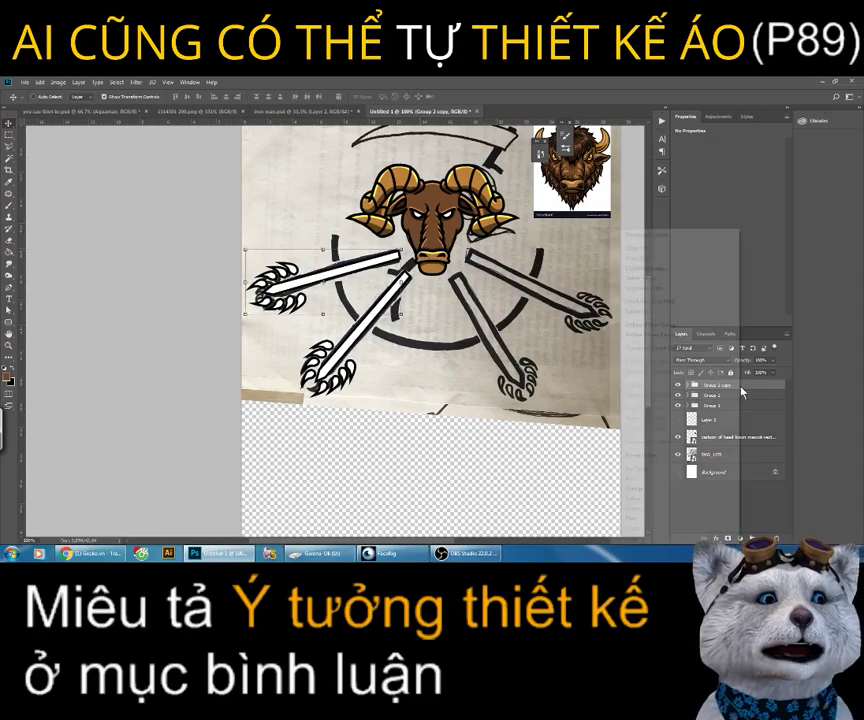
# Step: Duplicate the group again and rotate the copy into a near-vertical lower-right sword
pyautogui.rightClick(738, 384)
pyautogui.click(649, 271)
pyautogui.press('Return')
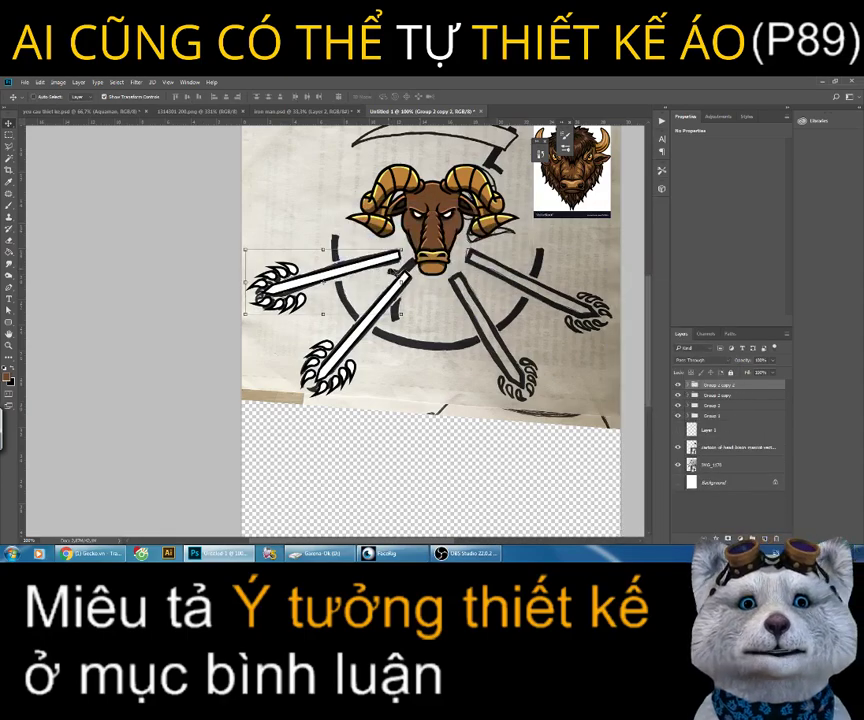
pyautogui.moveTo(365, 335); pyautogui.dragTo(445, 315)
pyautogui.hotkey('ctrl', 't')
pyautogui.moveTo(360, 358); pyautogui.dragTo(470, 410)
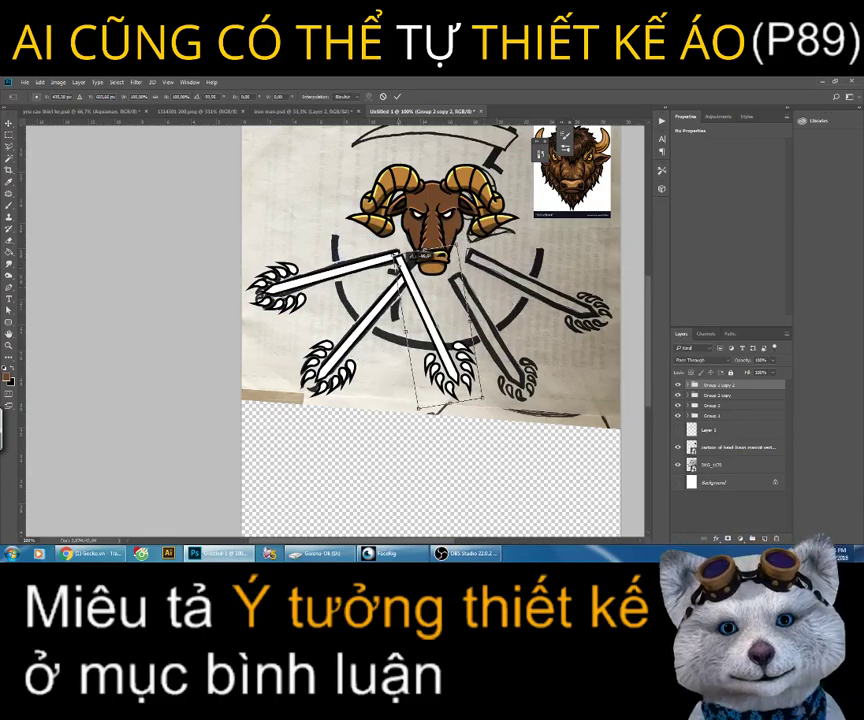
pyautogui.moveTo(420, 258)
pyautogui.mouseDown()
pyautogui.moveTo(487, 300)
pyautogui.moveTo(528, 248)
pyautogui.moveTo(518, 252)
pyautogui.mouseUp()
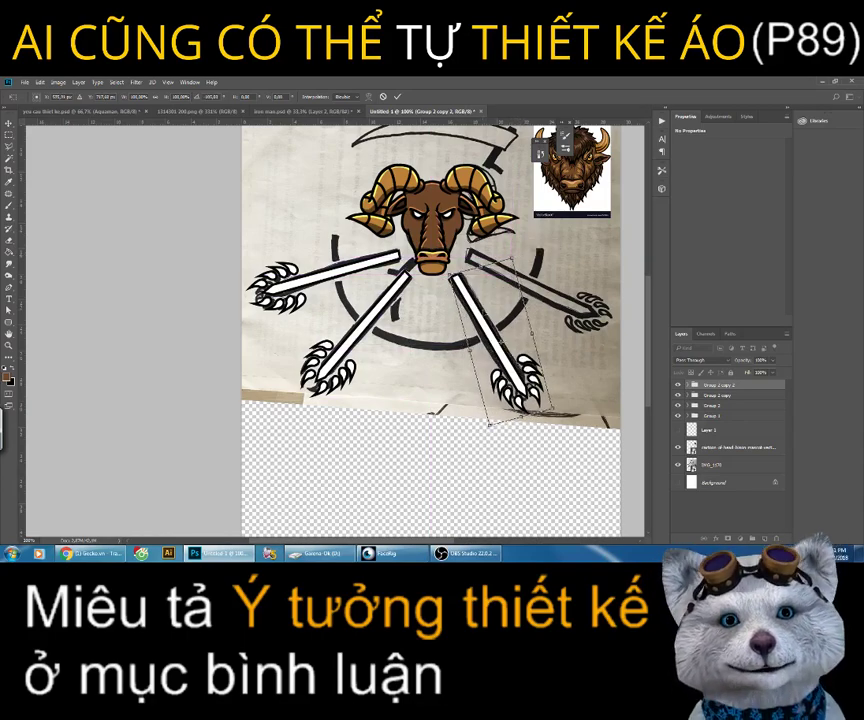
pyautogui.press('Return')
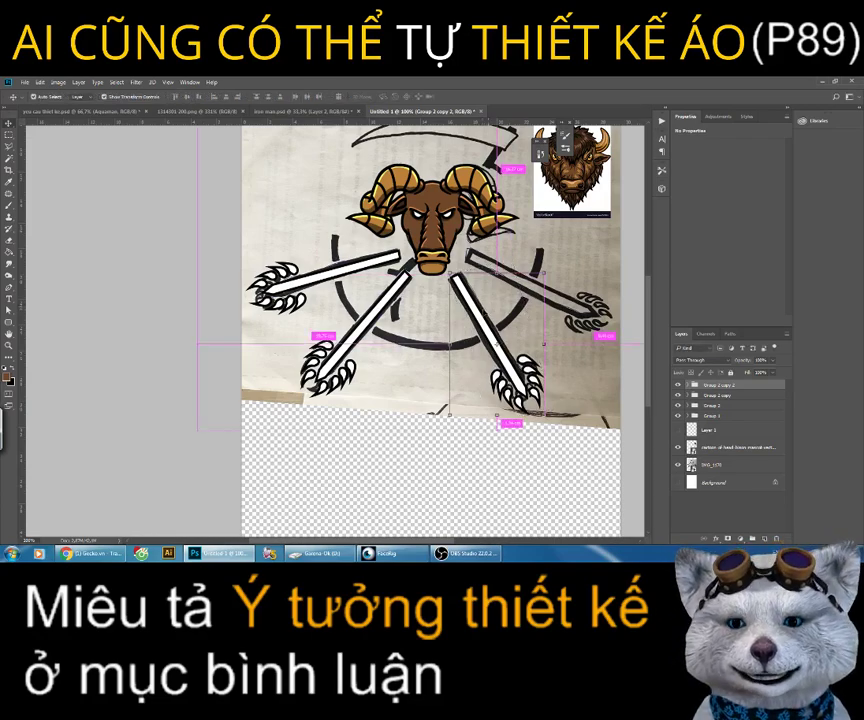
# Step: Make a third sword copy and rotate it to point toward the upper right
pyautogui.moveTo(487, 316); pyautogui.dragTo(510, 289)
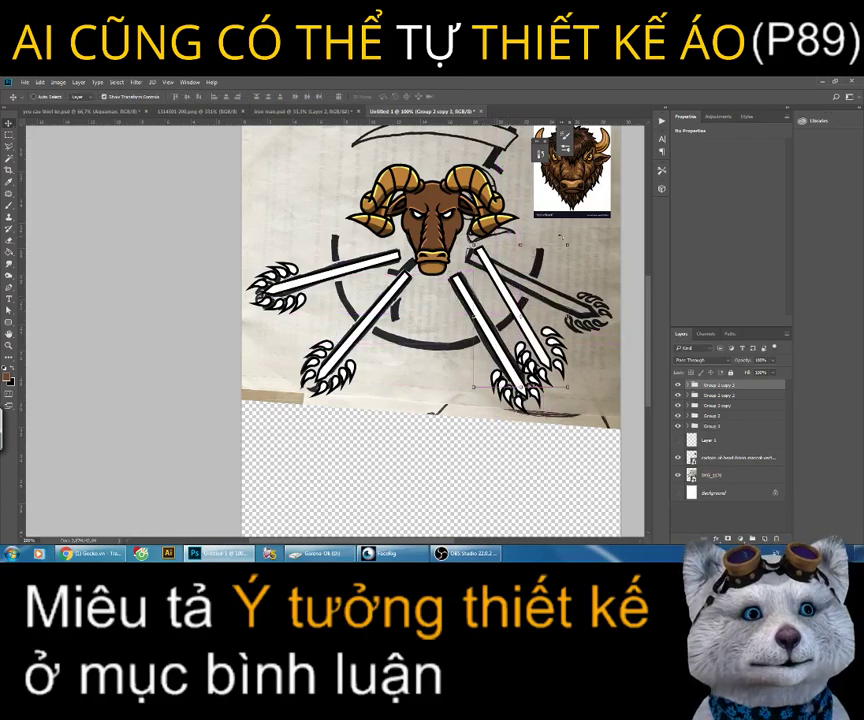
pyautogui.hotkey('ctrl', 't')
pyautogui.moveTo(560, 237)
pyautogui.mouseDown()
pyautogui.moveTo(518, 228)
pyautogui.moveTo(532, 238)
pyautogui.mouseUp()
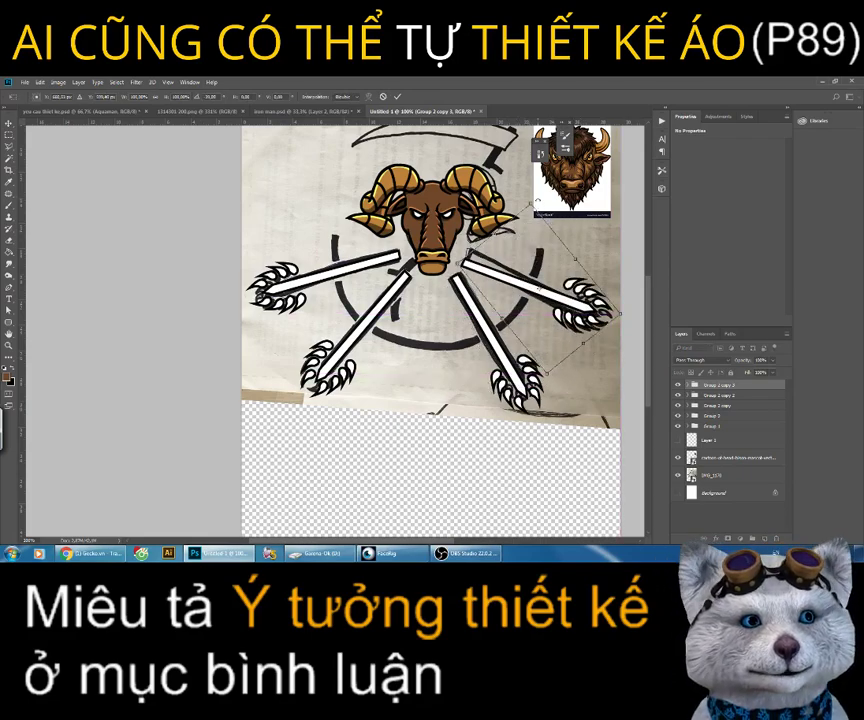
pyautogui.moveTo(622, 316); pyautogui.dragTo(618, 326)
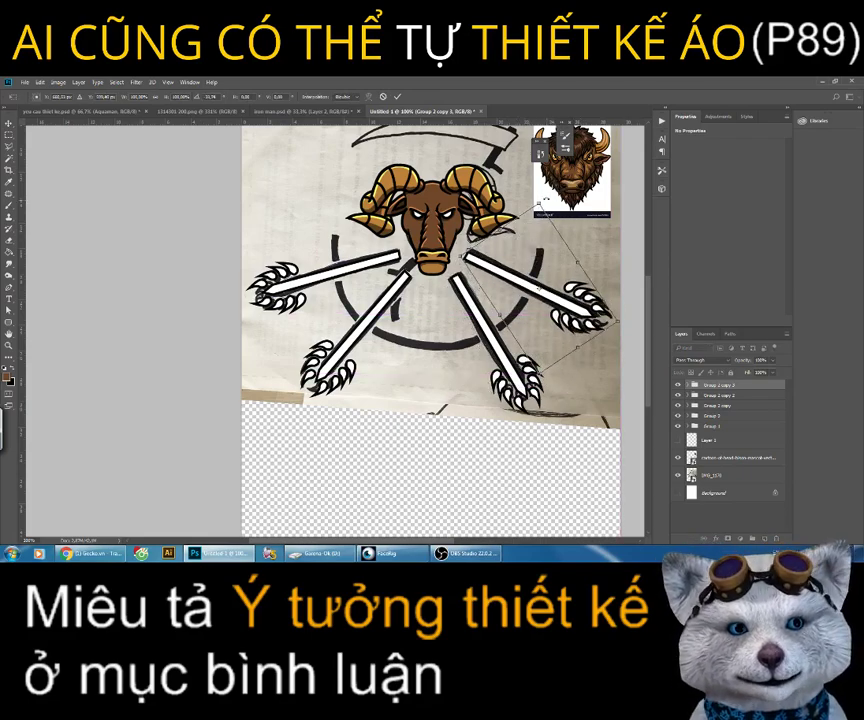
pyautogui.moveTo(620, 318); pyautogui.dragTo(621, 320)
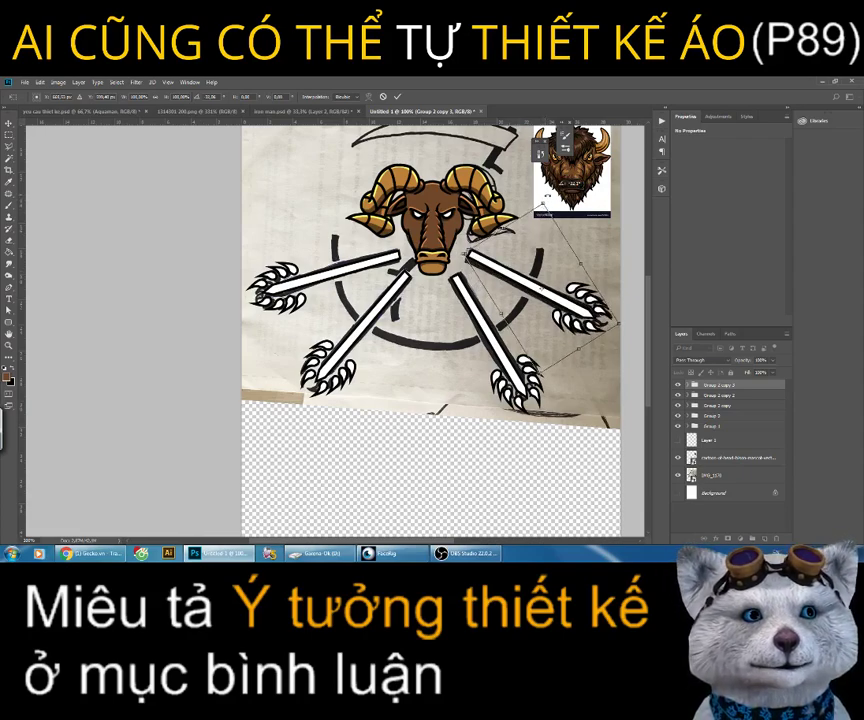
pyautogui.press('Return')
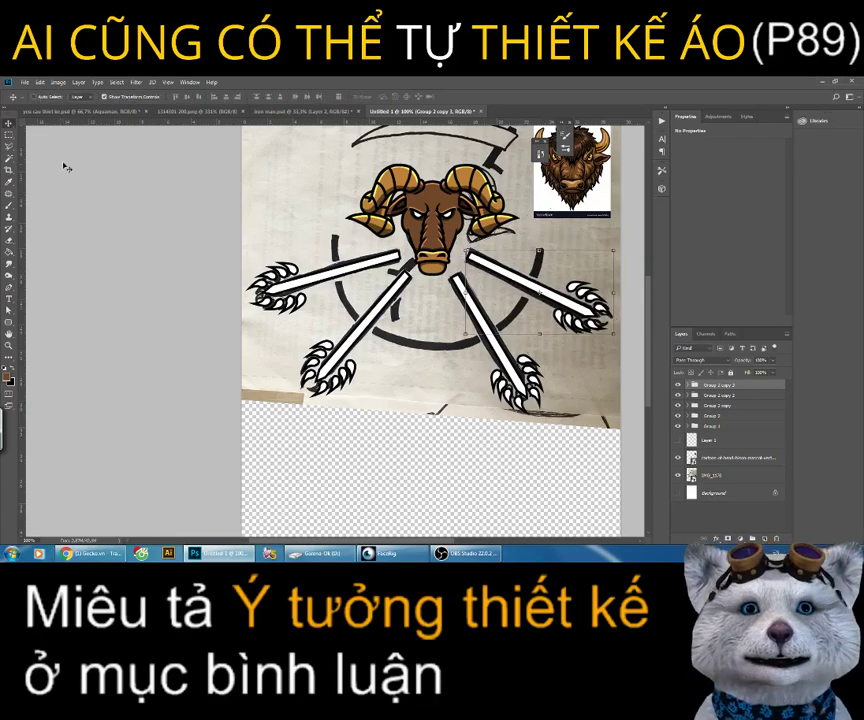
pyautogui.press('m')
pyautogui.scroll(2, 423, 280)
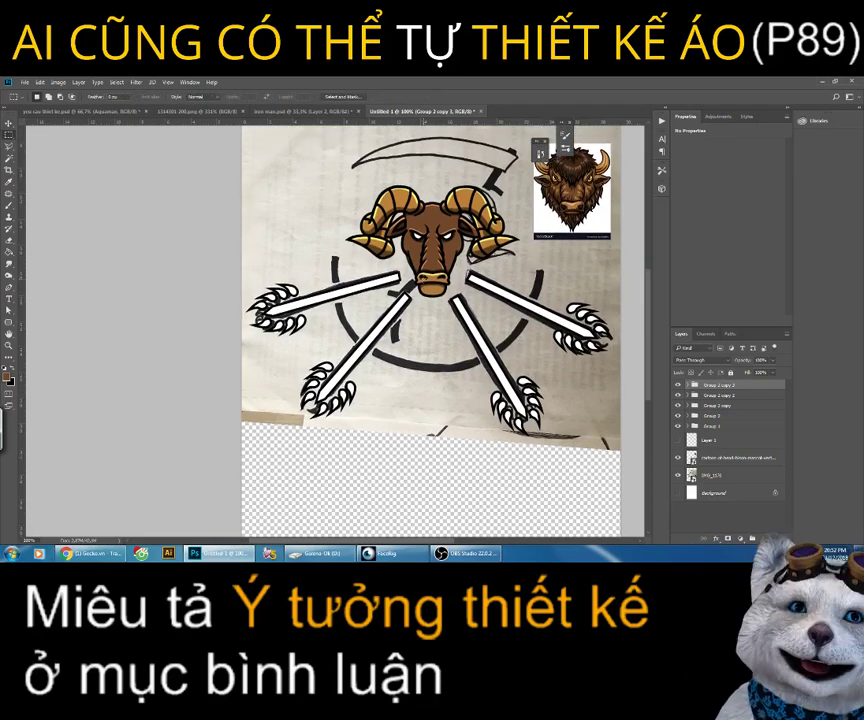
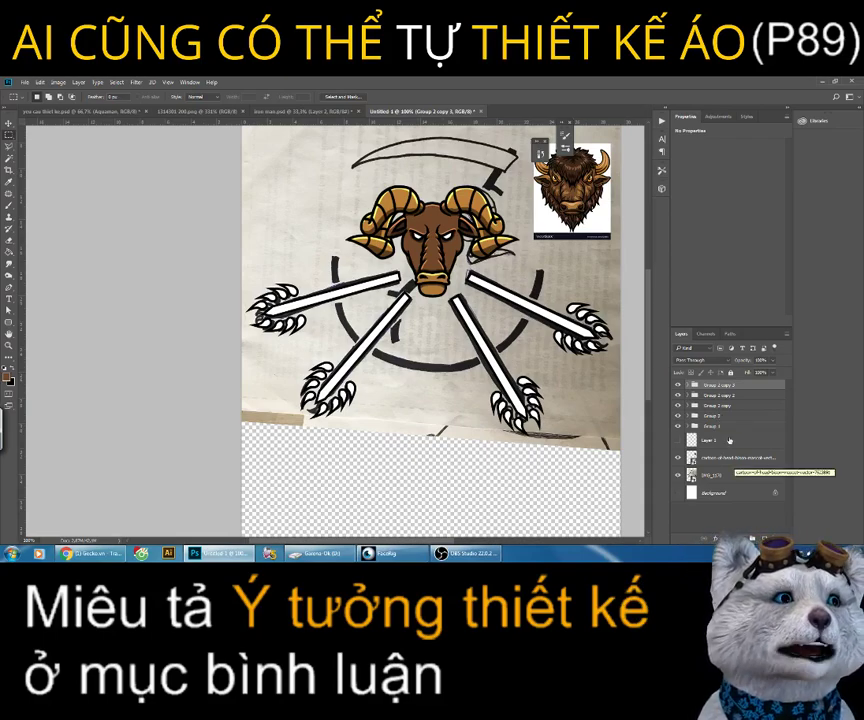
# Step: Add a new empty layer and switch to the Freeform Pen Tool
pyautogui.click(763, 538)
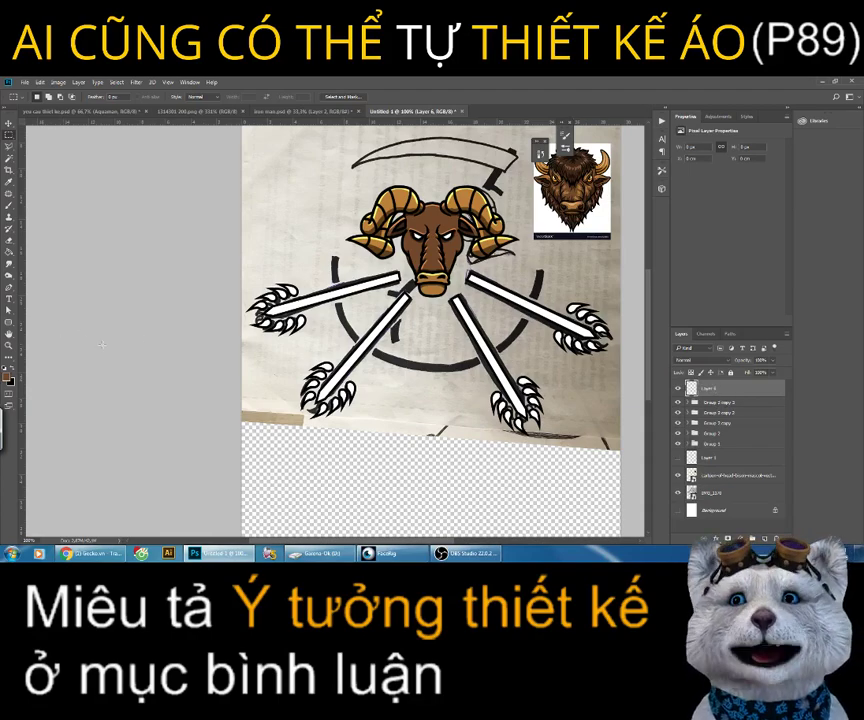
pyautogui.click(9, 289)
pyautogui.rightClick(9, 289)
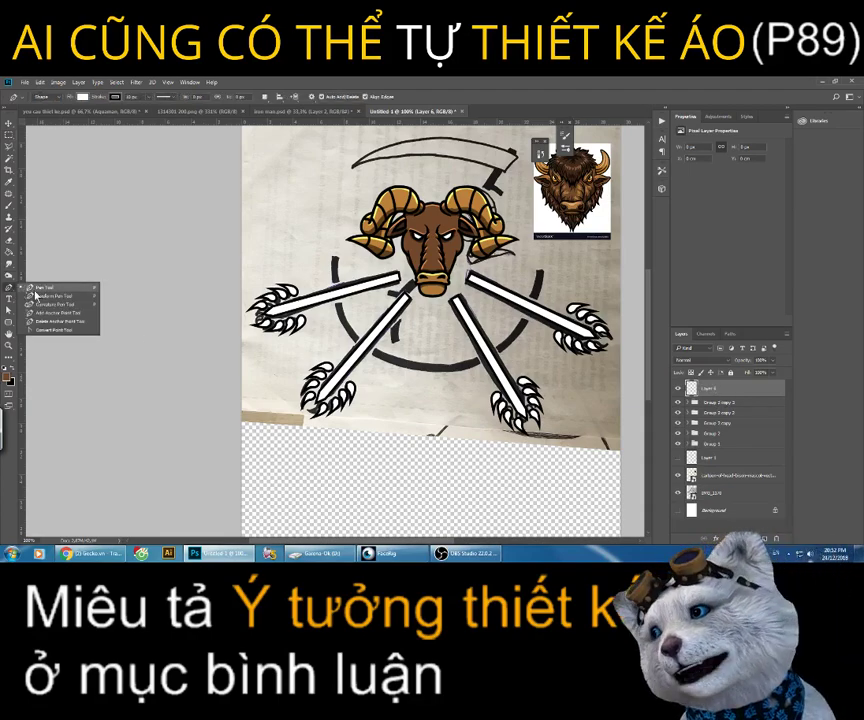
pyautogui.click(44, 296)
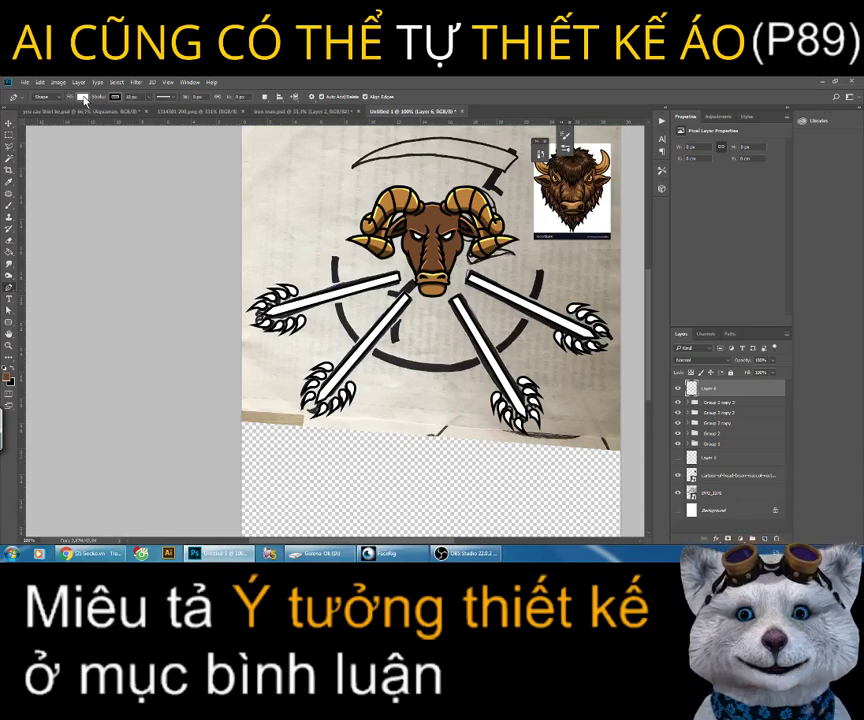
# Step: Set the shape fill and stroke colours with a 30 px stroke width
pyautogui.click(82, 97)
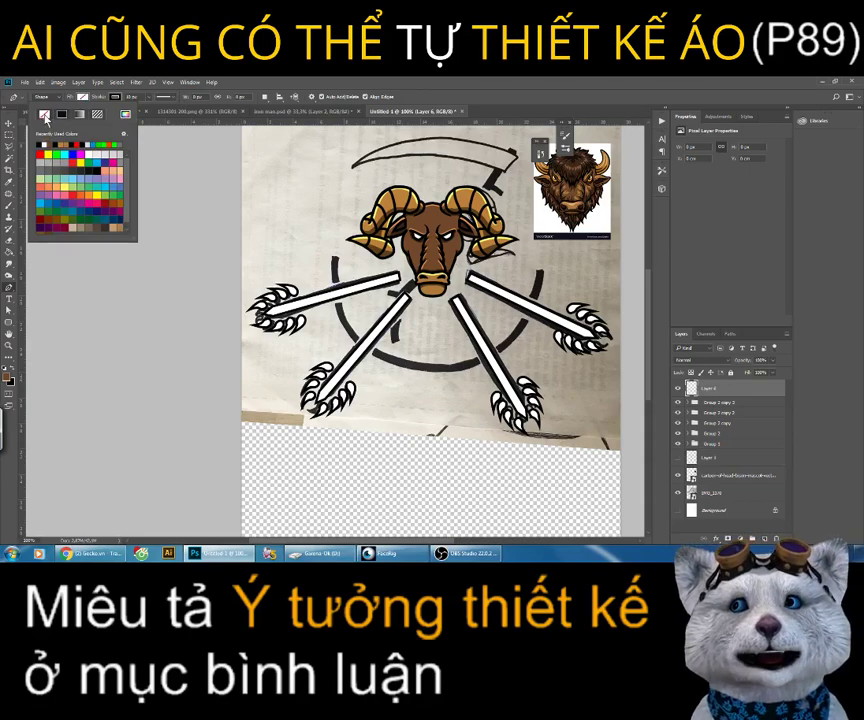
pyautogui.click(81, 97)
pyautogui.click(115, 97)
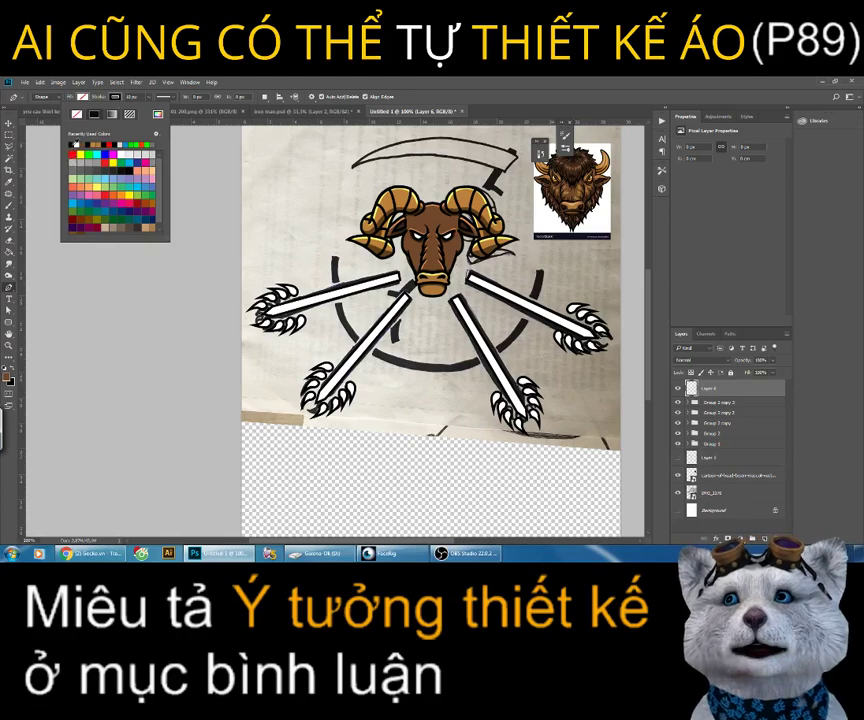
pyautogui.click(90, 72)
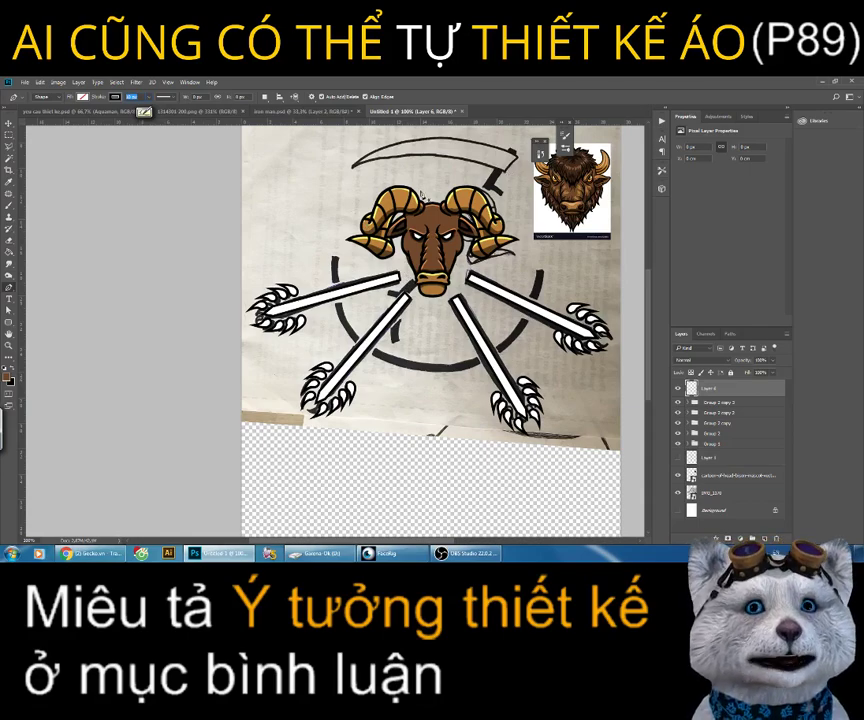
pyautogui.press('Return')
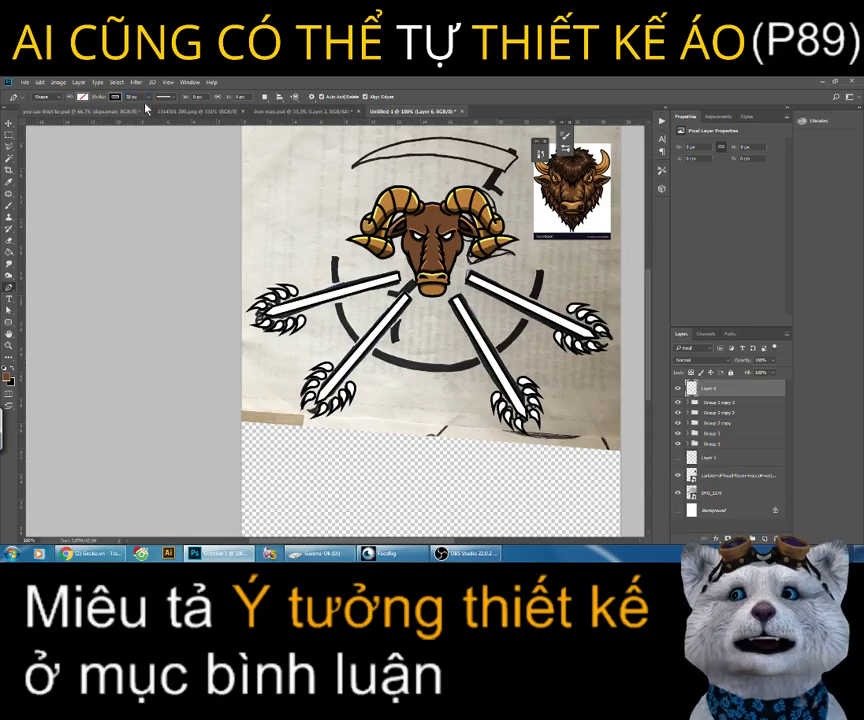
pyautogui.click(397, 322)
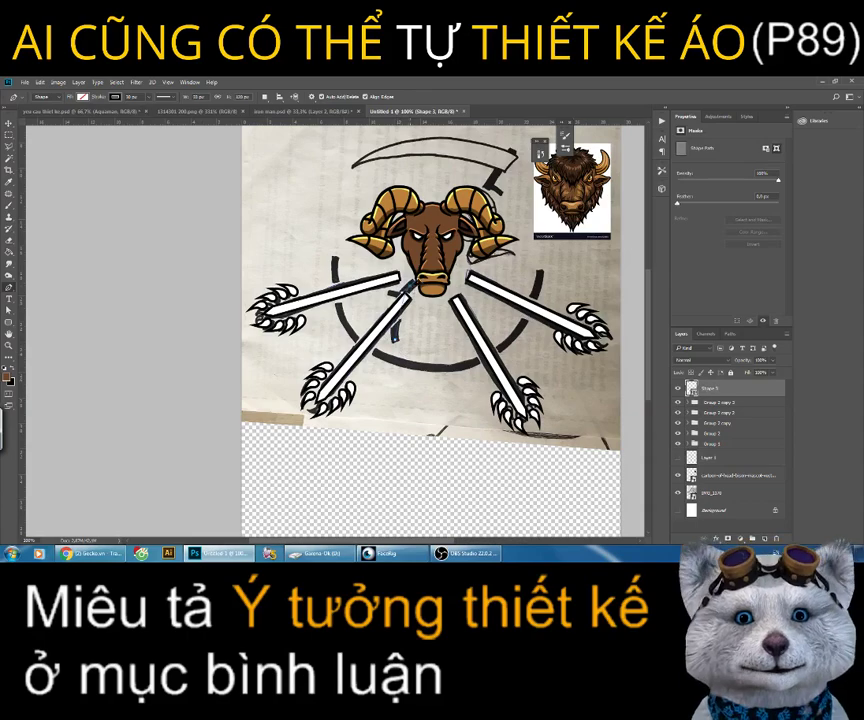
# Step: Undo the stray partial shape using the History panel and Ctrl+Z
pyautogui.click(408, 338)
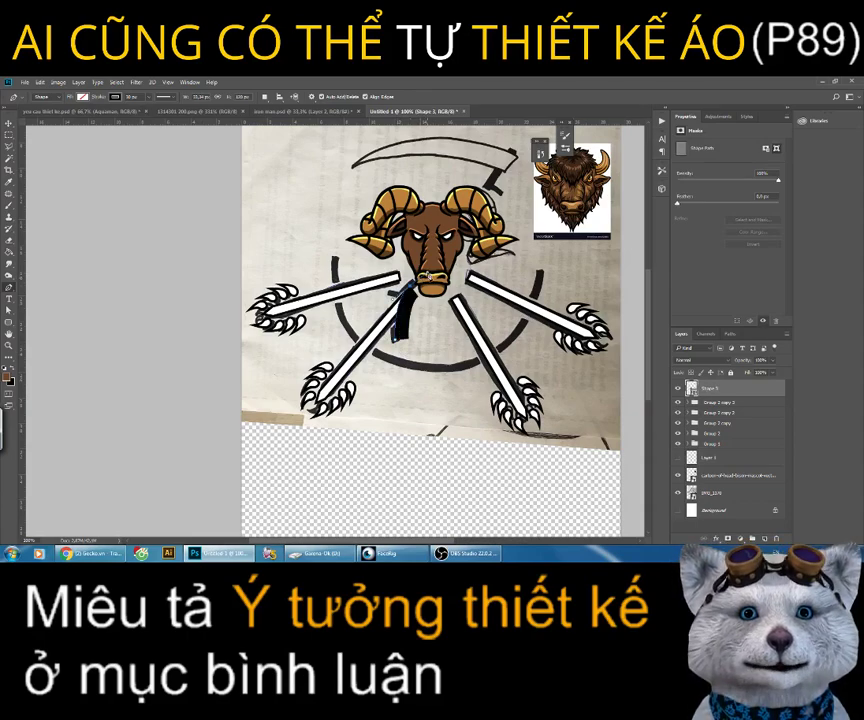
pyautogui.click(542, 152)
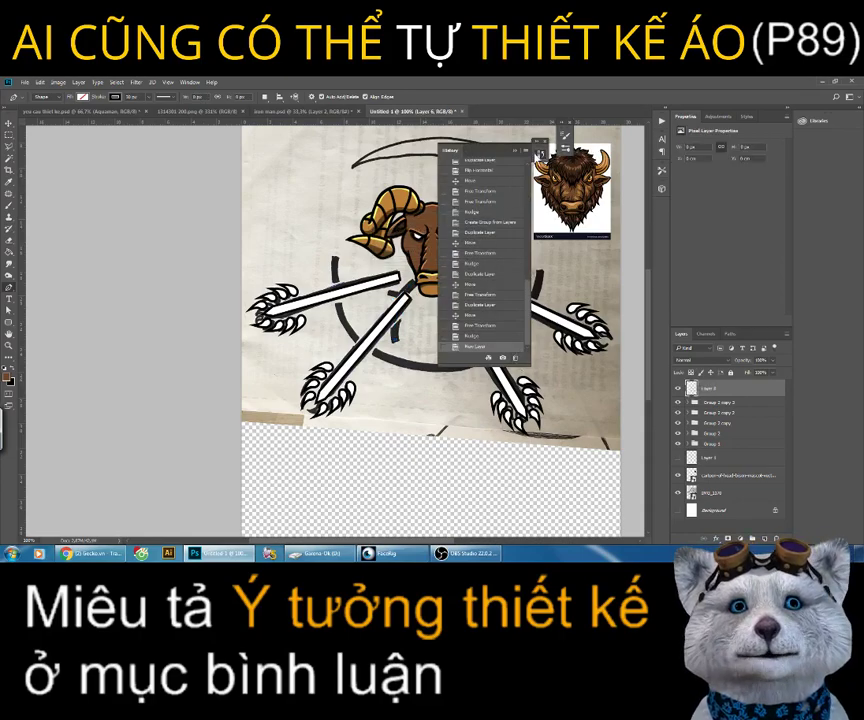
pyautogui.hotkey('ctrl', 'z')
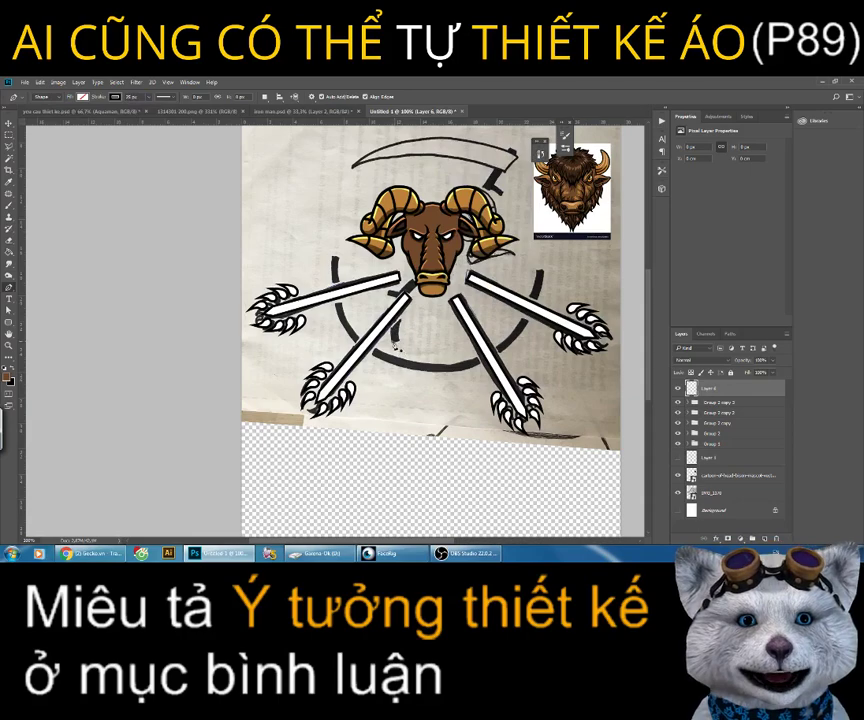
# Step: Draw a thick black diagonal handle from below the ram's head to the blade, then add a layer
pyautogui.click(394, 341)
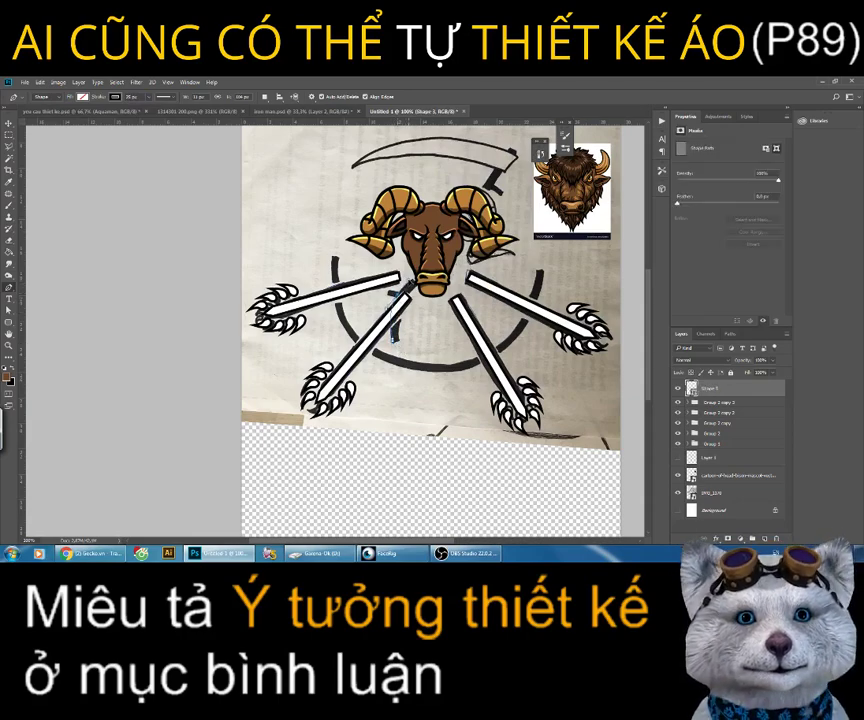
pyautogui.click(410, 285)
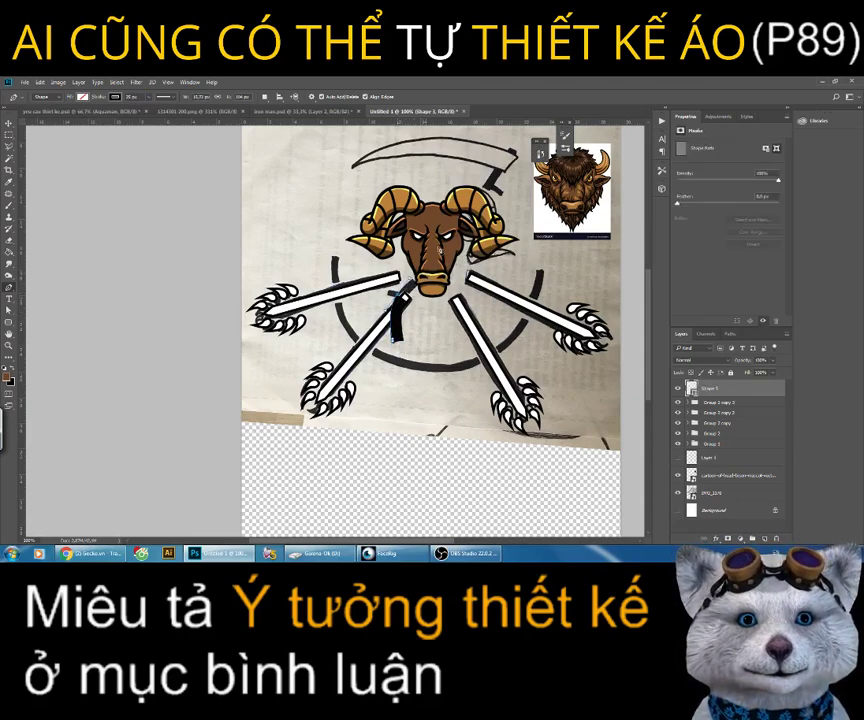
pyautogui.click(511, 152)
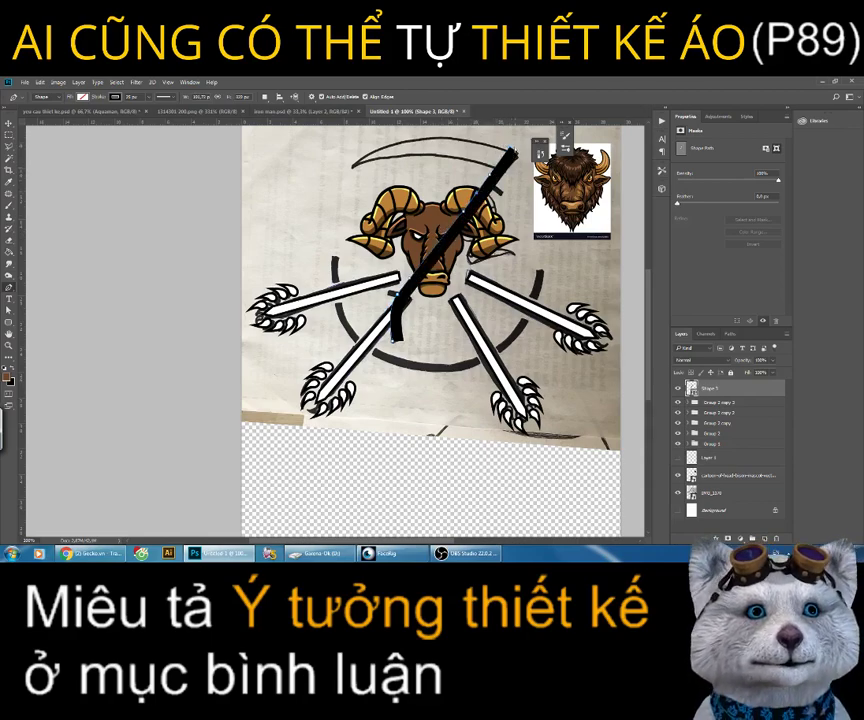
pyautogui.click(516, 143)
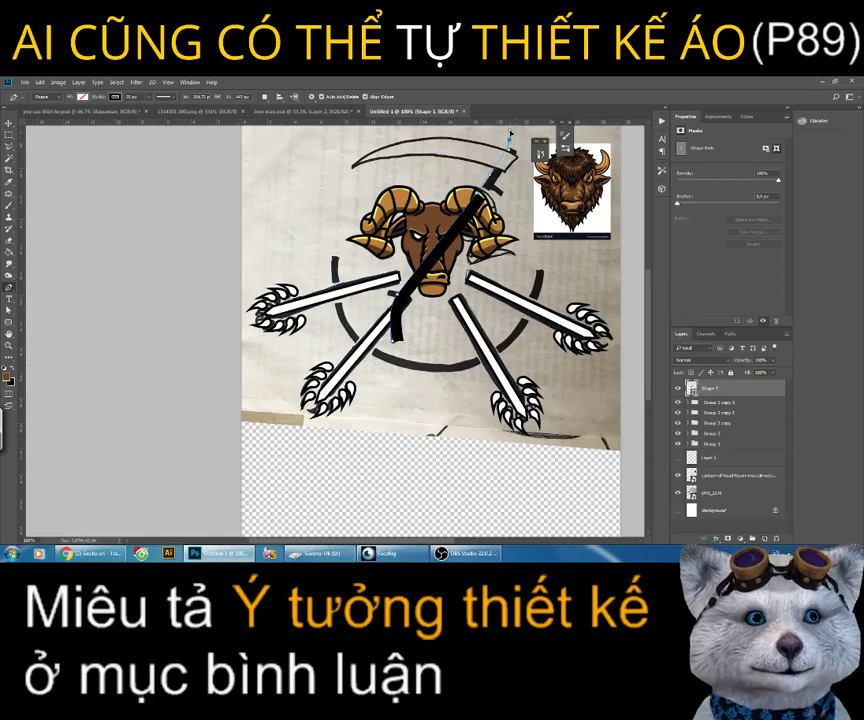
pyautogui.click(511, 131)
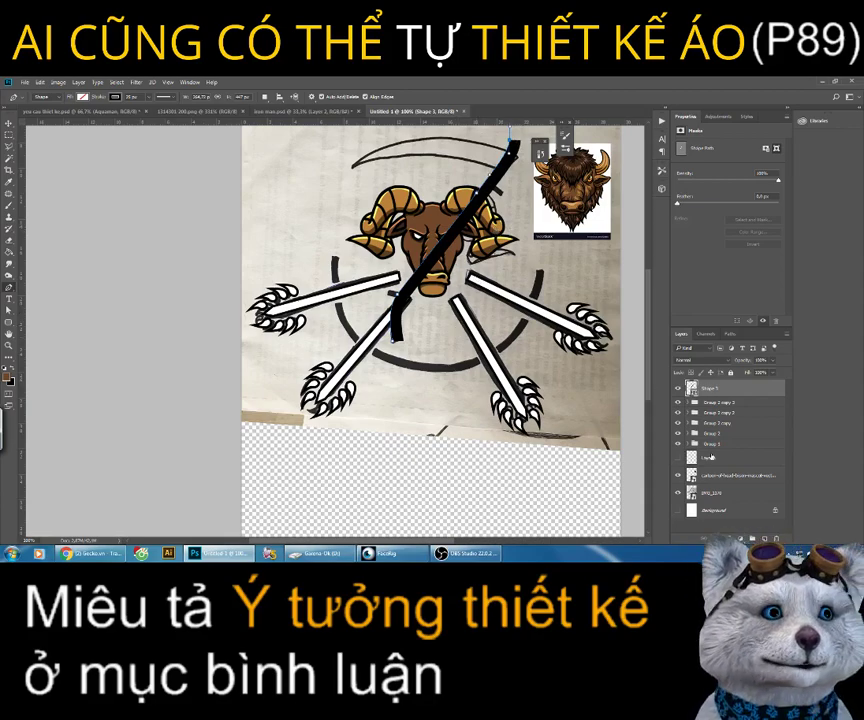
pyautogui.click(764, 538)
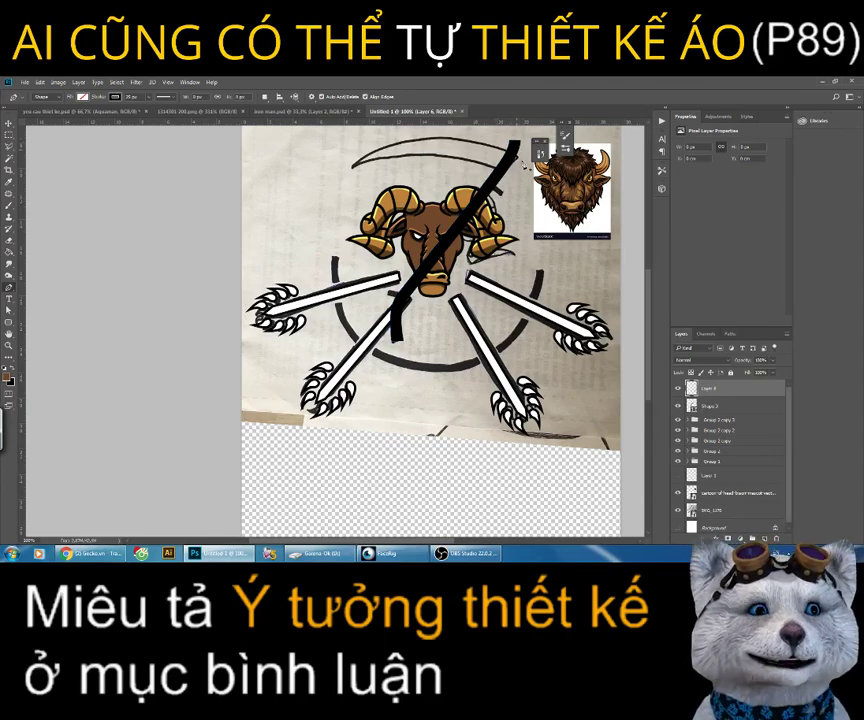
pyautogui.scroll(2, 452, 170)
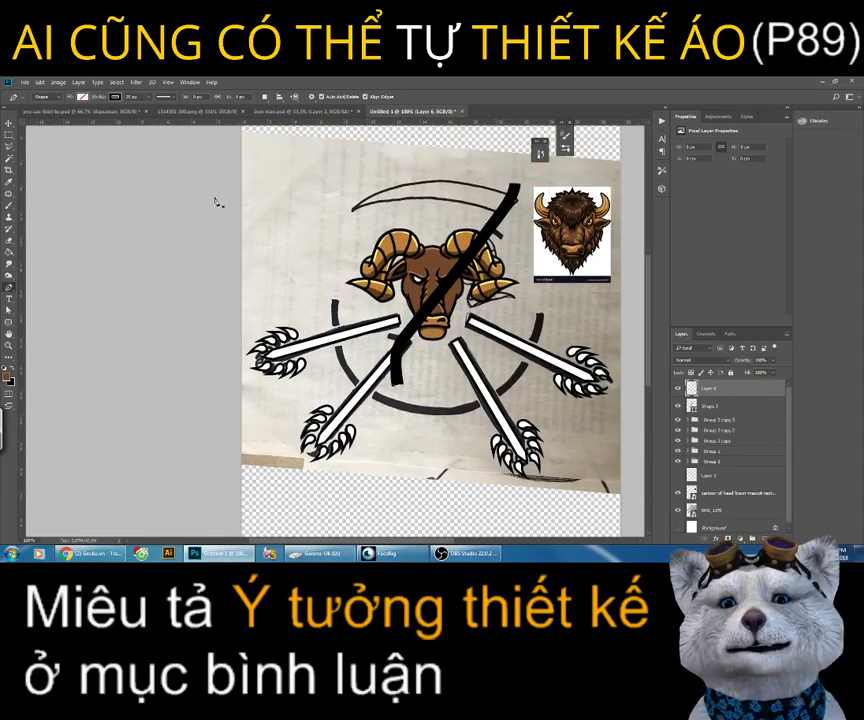
# Step: Set the fill and stroke colours and trace a white blade outline atop the handle
pyautogui.click(44, 97)
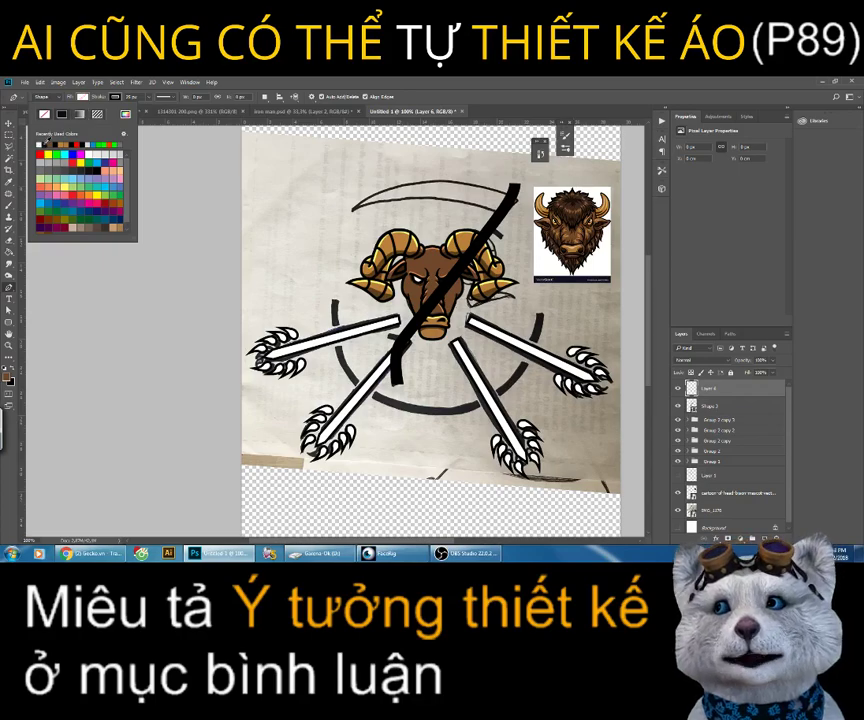
pyautogui.click(114, 101)
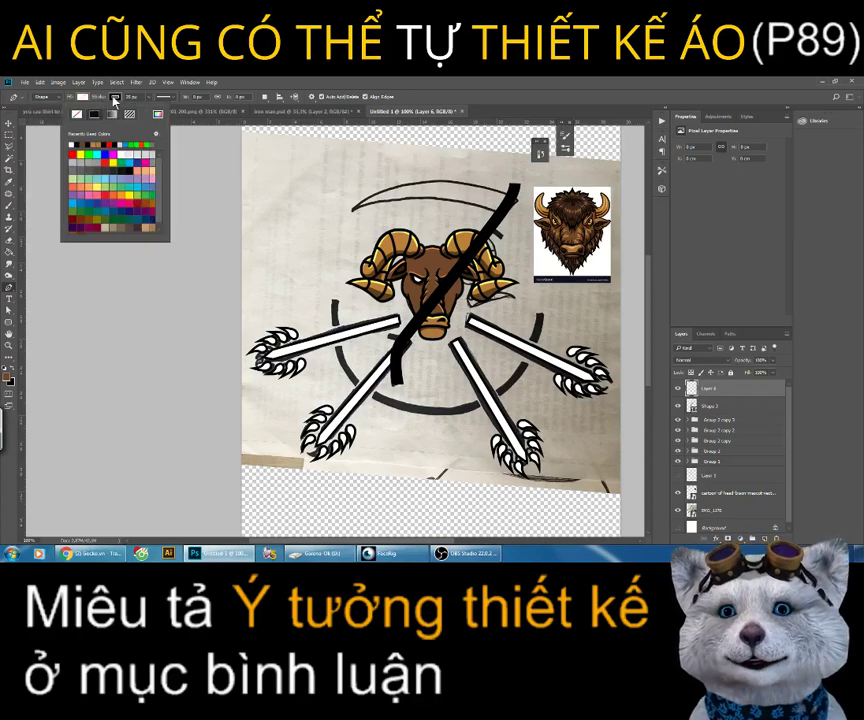
pyautogui.click(92, 140)
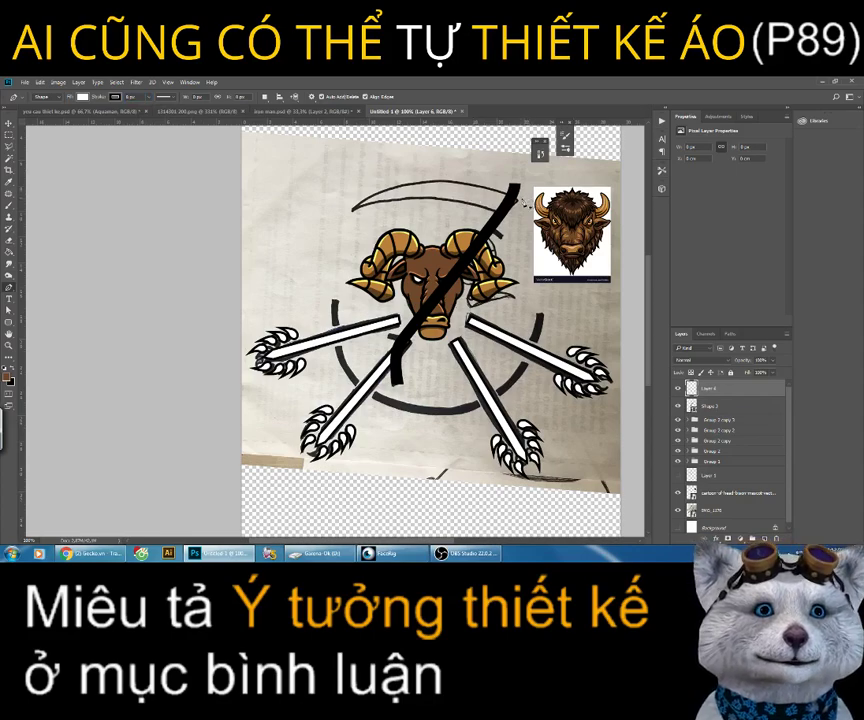
pyautogui.click(519, 203)
pyautogui.click(470, 178)
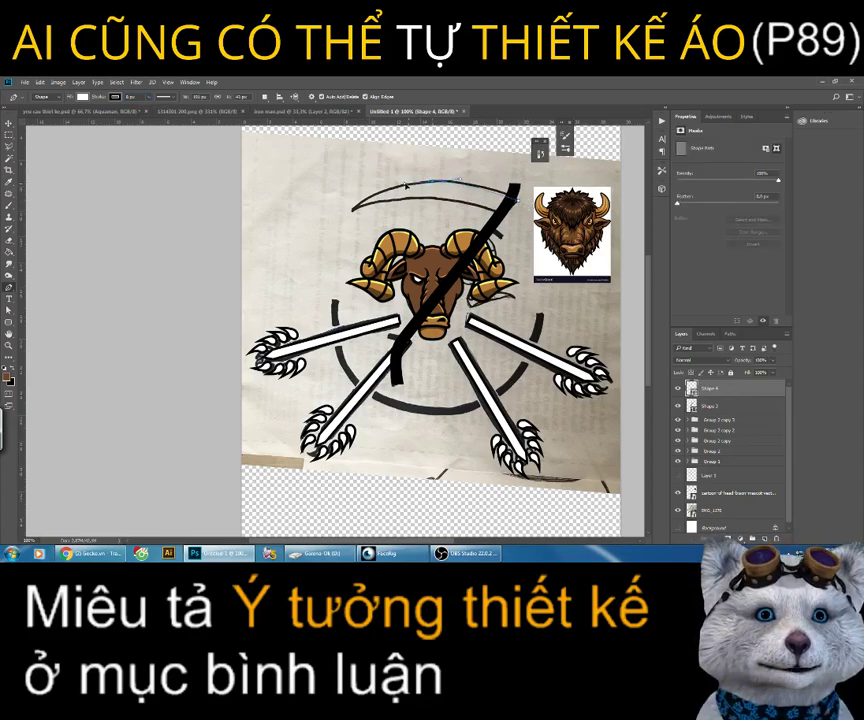
pyautogui.click(353, 212)
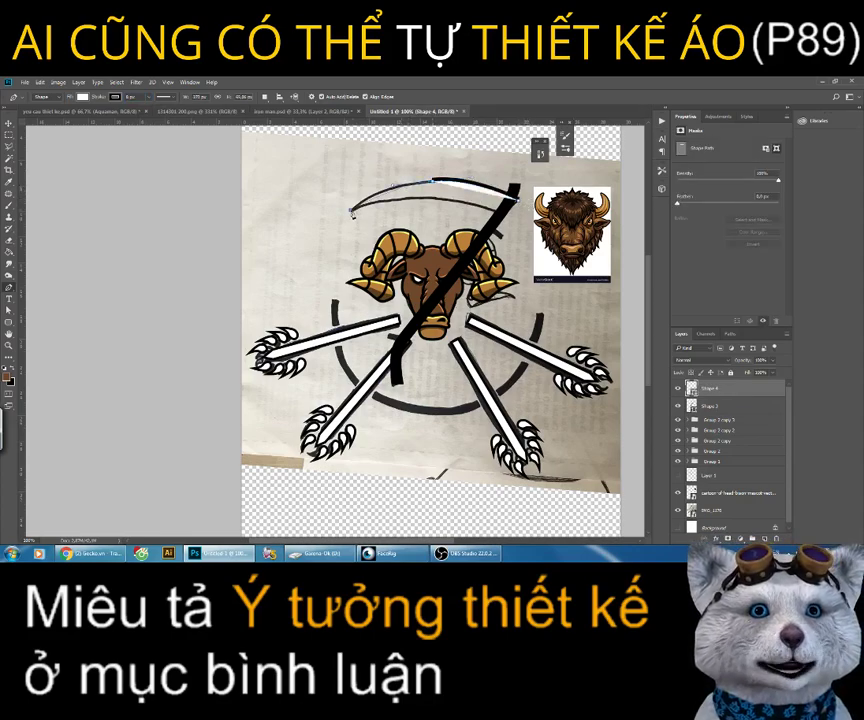
pyautogui.click(411, 204)
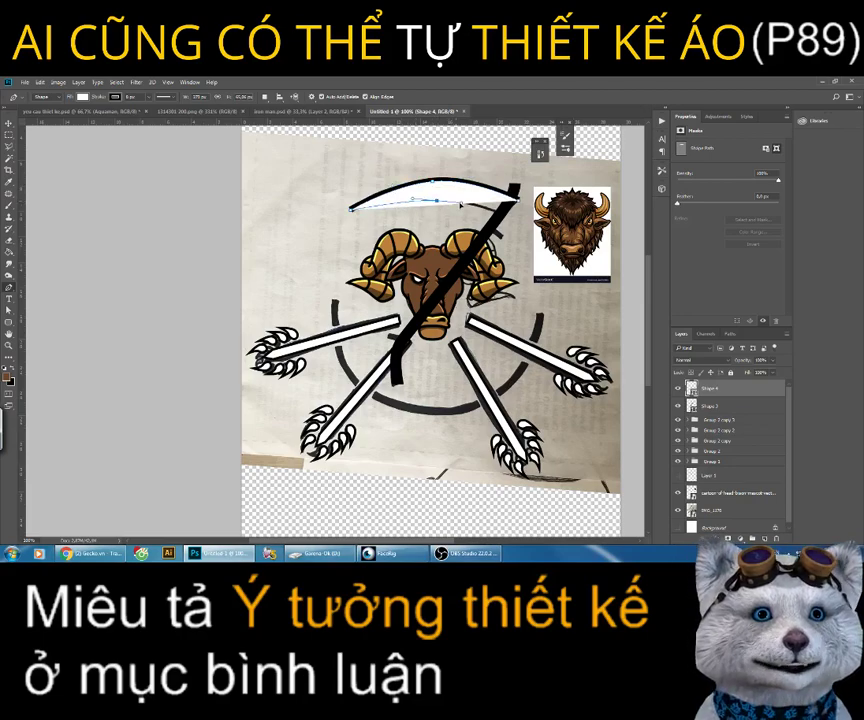
# Step: Reshape the blade's tip and curve, then enlarge it slightly with Free Transform
pyautogui.moveTo(437, 204); pyautogui.dragTo(341, 148)
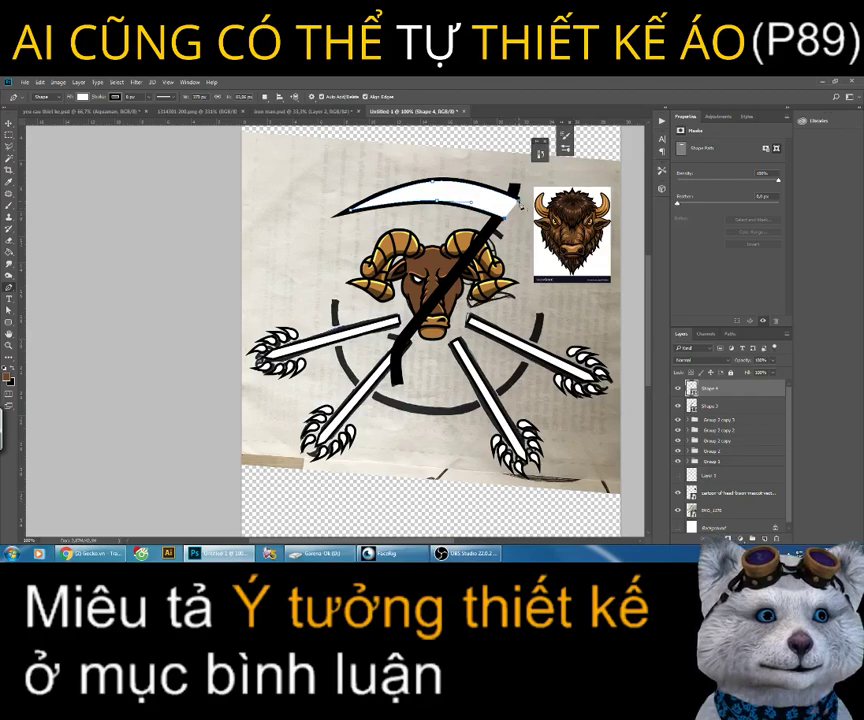
pyautogui.moveTo(346, 141); pyautogui.dragTo(350, 136)
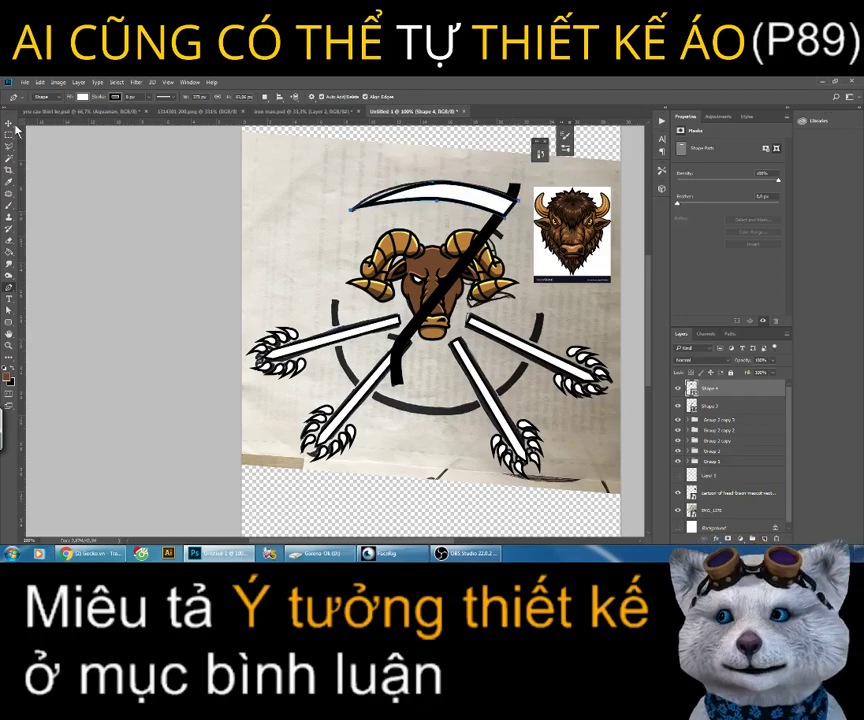
pyautogui.hotkey('ctrl', 't')
pyautogui.moveTo(350, 181); pyautogui.dragTo(342, 180)
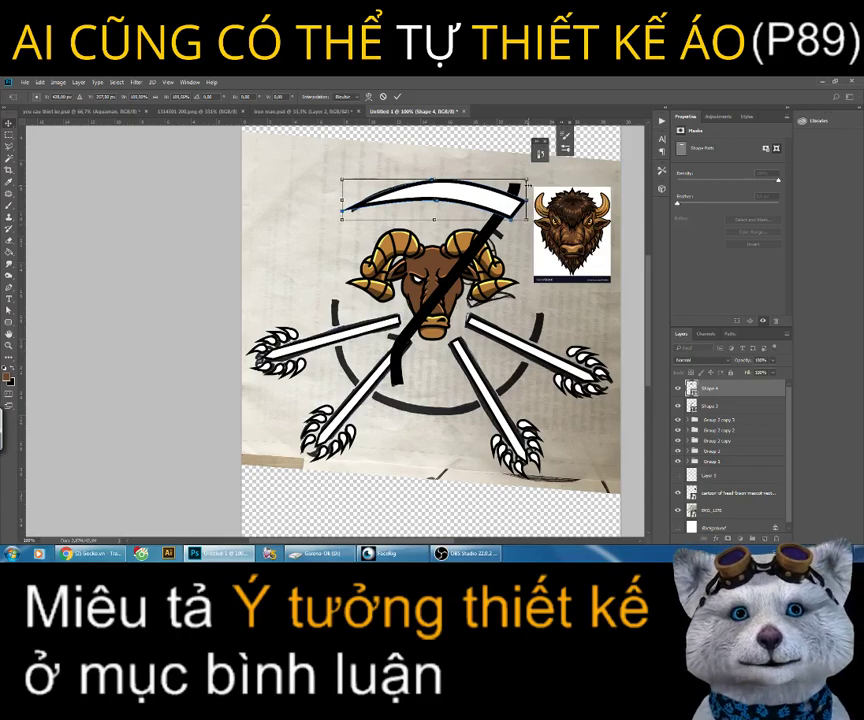
pyautogui.press('Return')
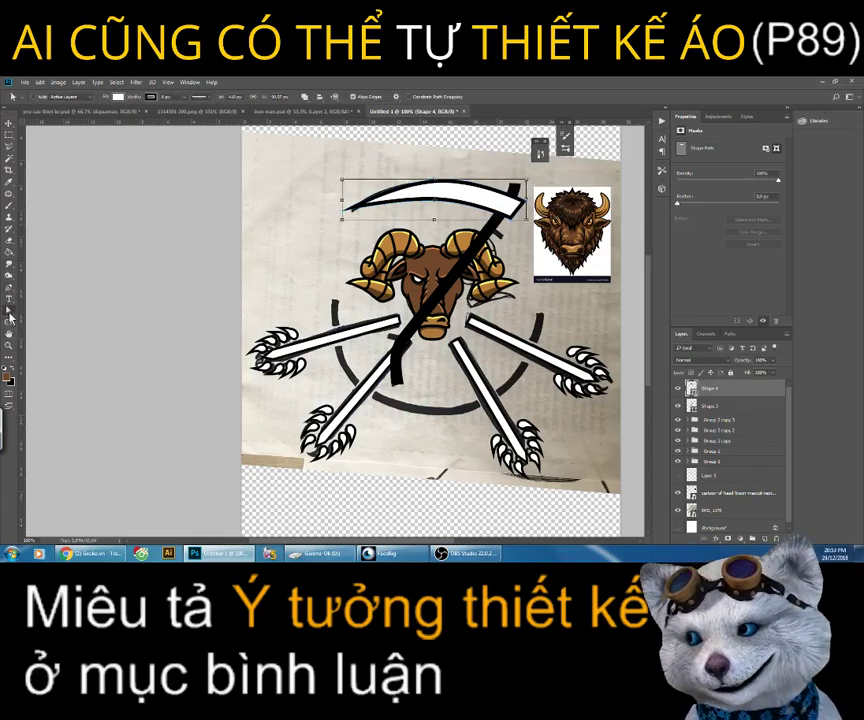
# Step: Try the Direct Selection and Rectangular Marquee tools, then add a new empty top layer
pyautogui.rightClick(10, 313)
pyautogui.click(60, 326)
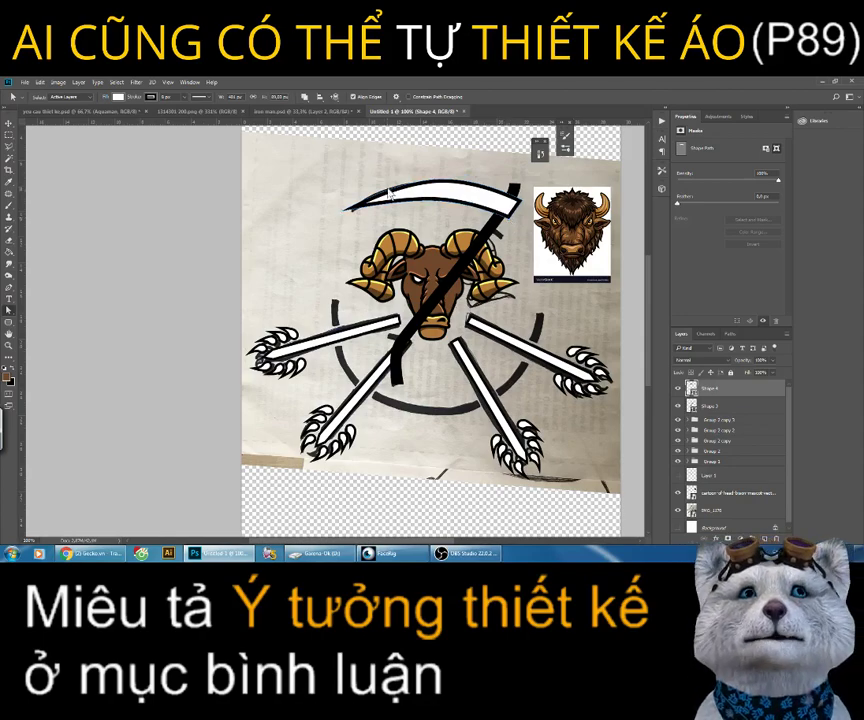
pyautogui.click(8, 135)
pyautogui.scroll(-3, 312, 204)
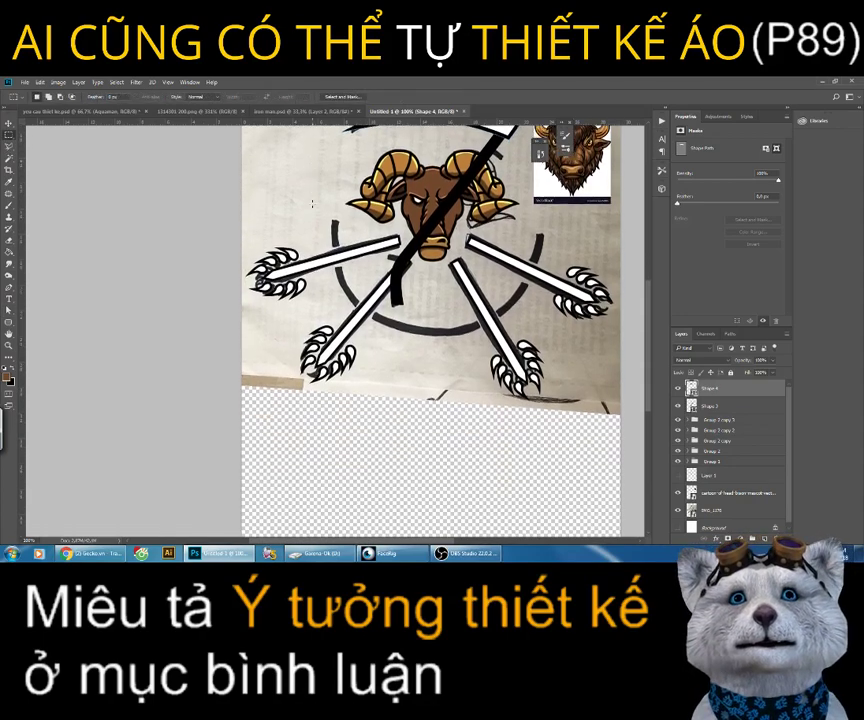
pyautogui.scroll(1, 312, 204)
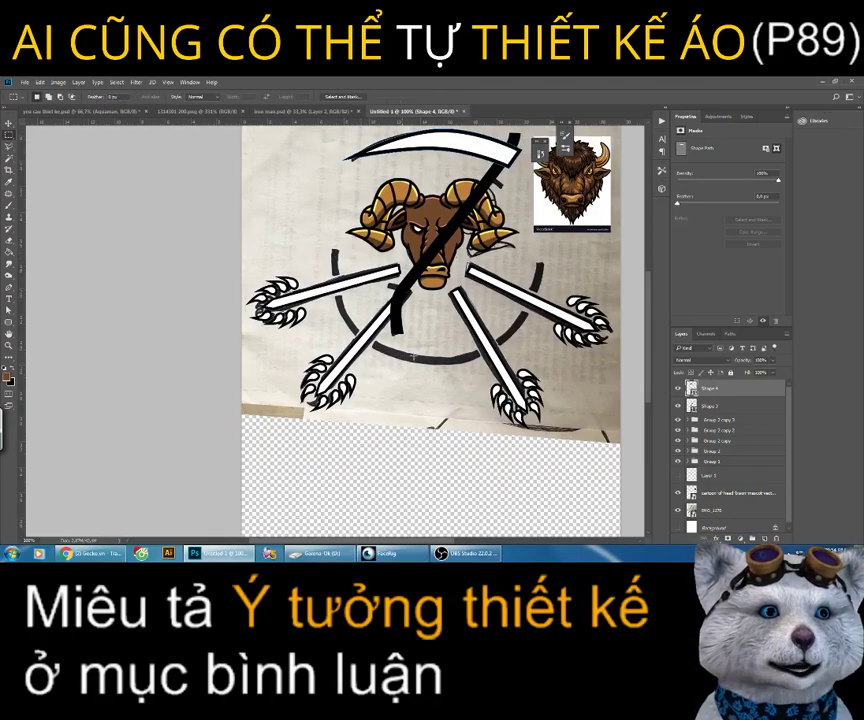
pyautogui.click(764, 535)
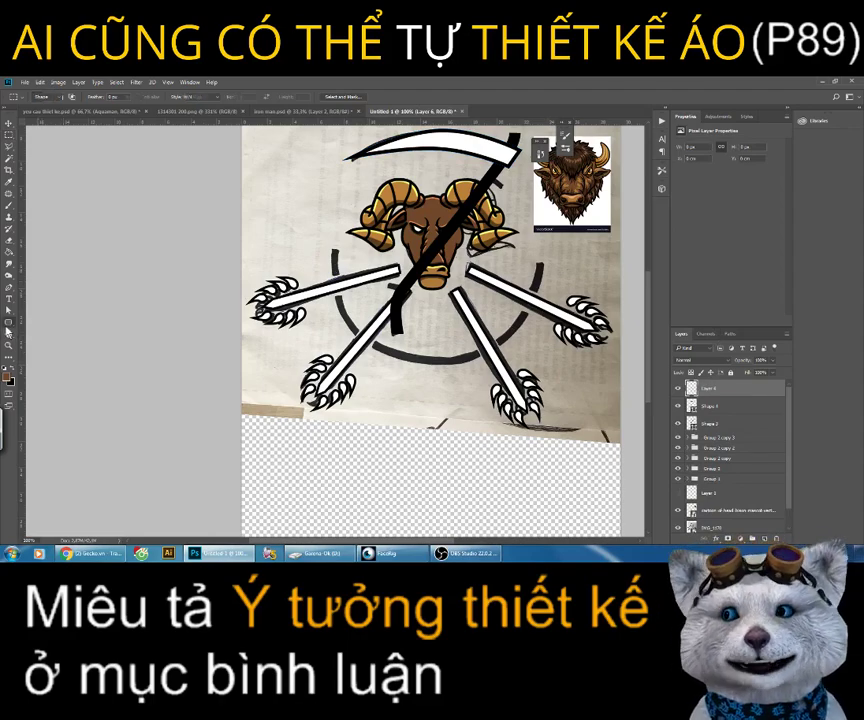
# Step: Set up the Ellipse Tool as a shape with no fill and a 35 px black stroke
pyautogui.click(8, 322)
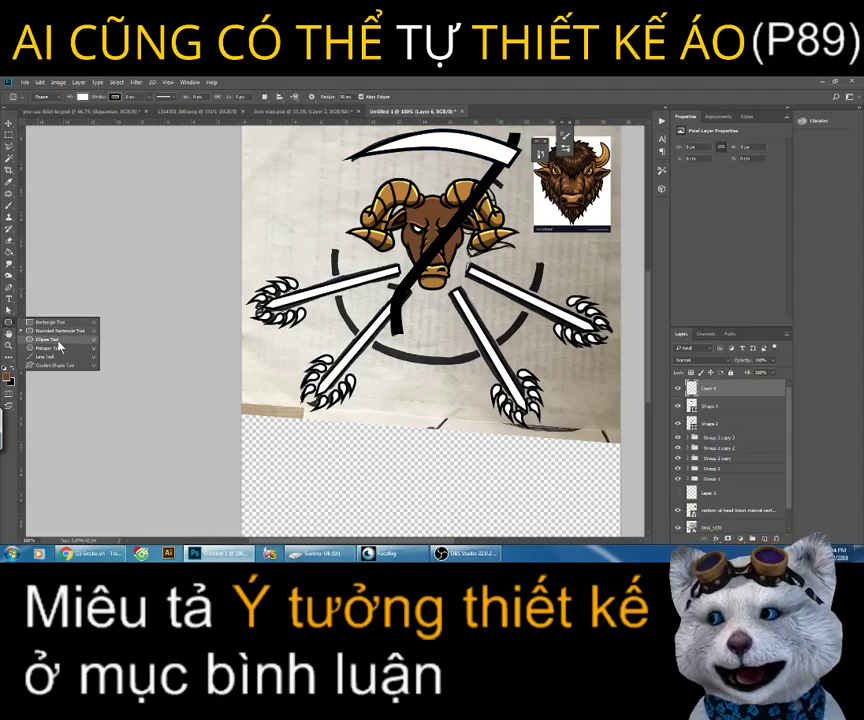
pyautogui.click(48, 339)
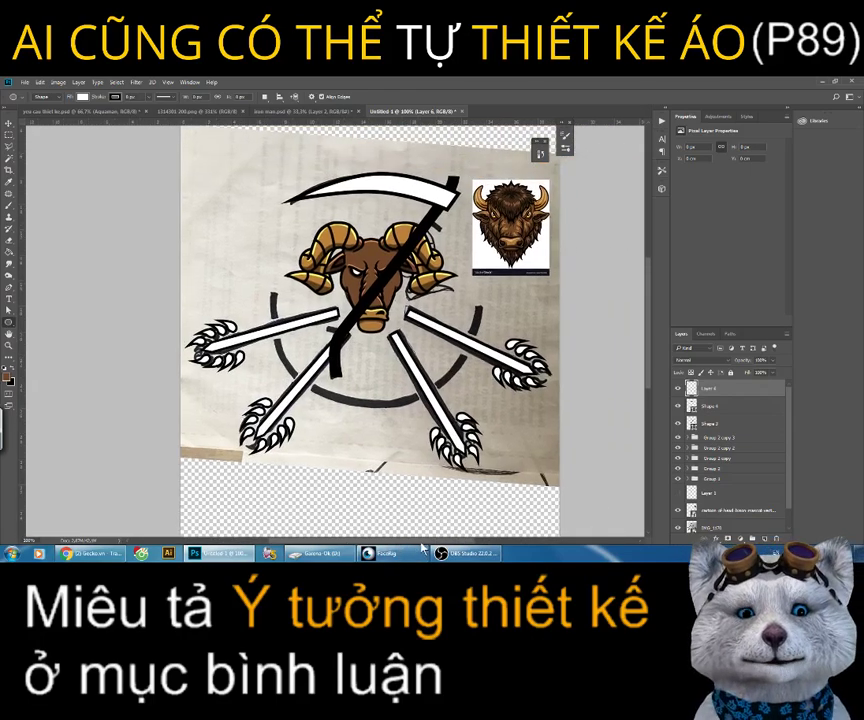
pyautogui.click(46, 97)
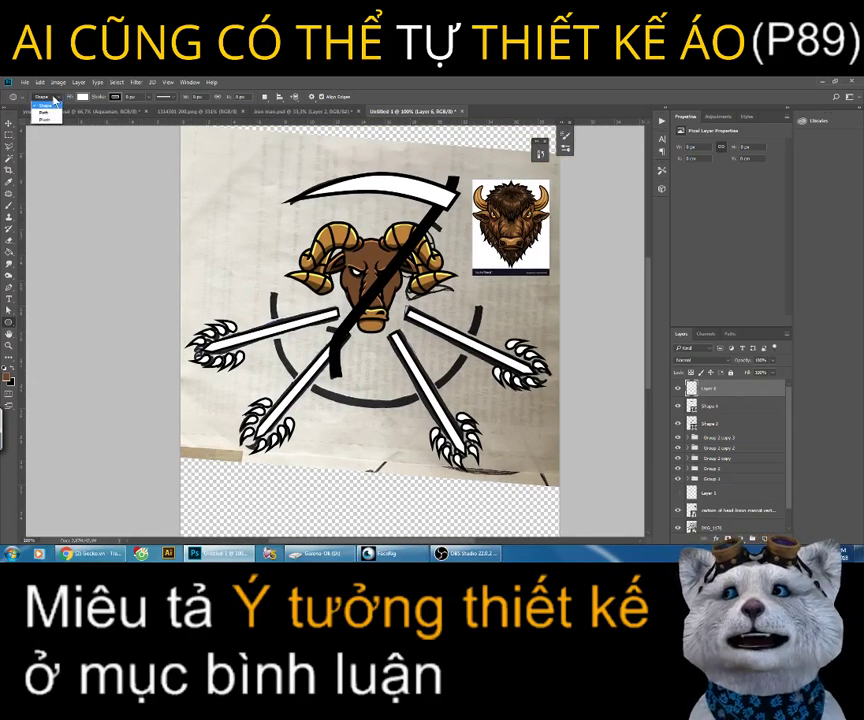
pyautogui.click(46, 104)
pyautogui.click(84, 97)
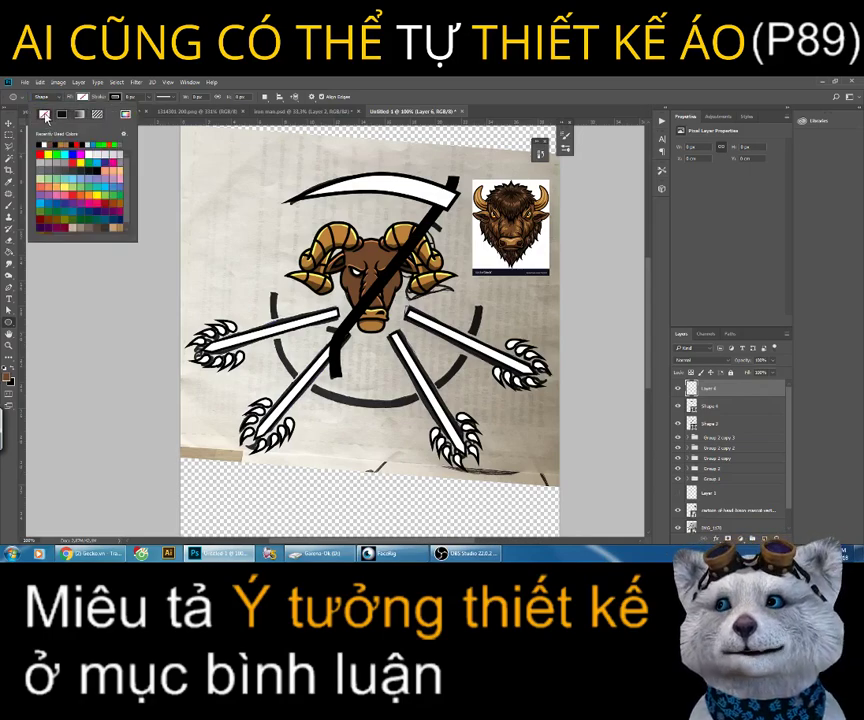
pyautogui.click(117, 99)
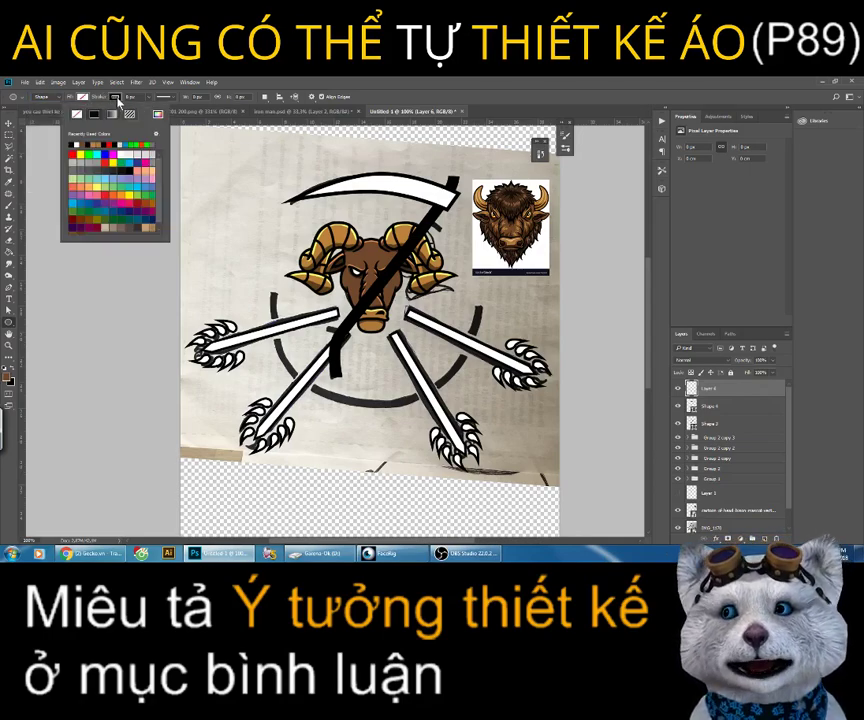
pyautogui.click(117, 99)
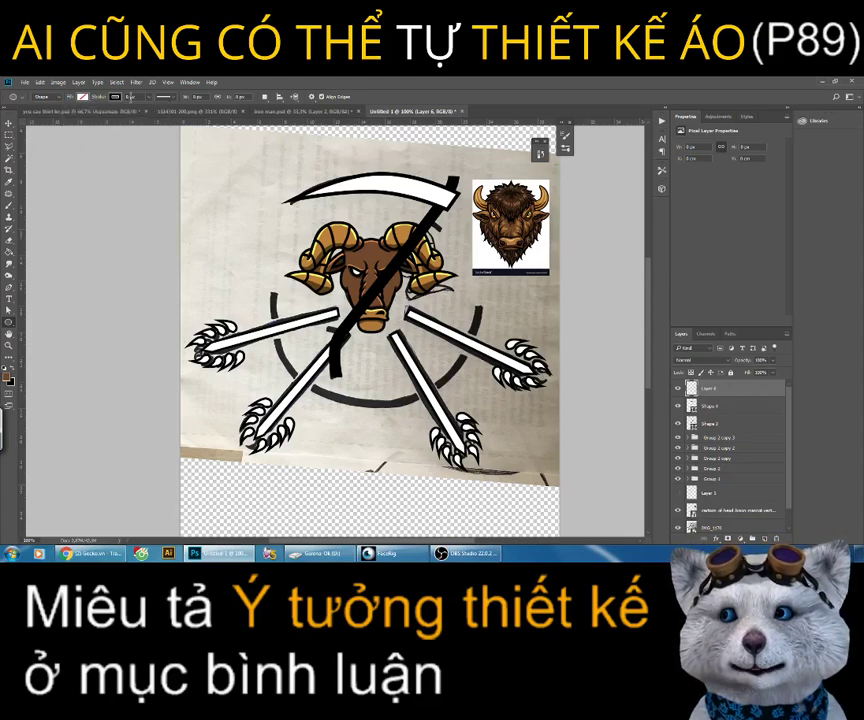
pyautogui.write('35')
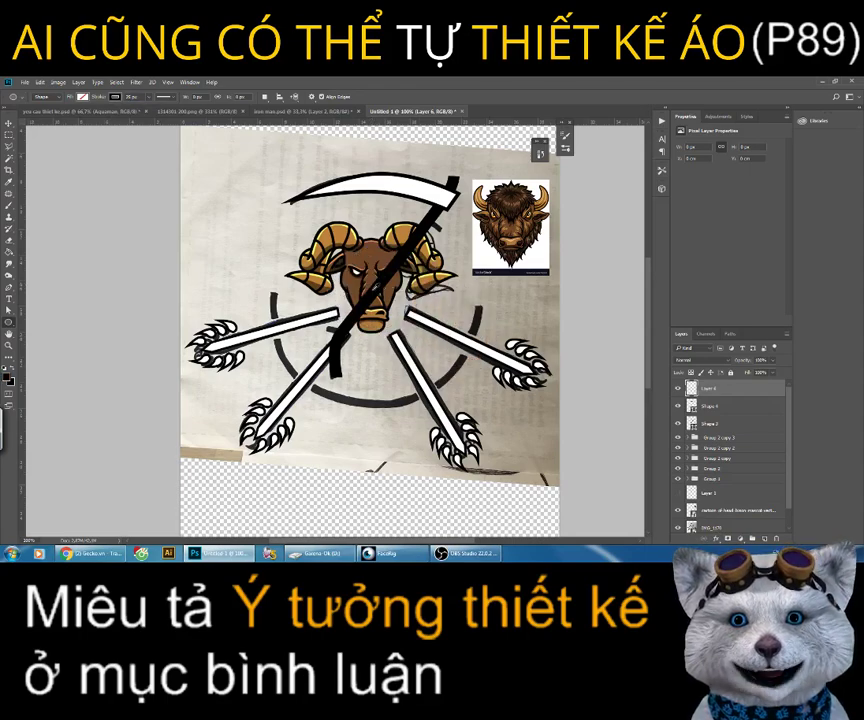
# Step: Draw a circle around the ram's head and nudge the ring to centre it
pyautogui.moveTo(370, 285)
pyautogui.mouseDown()
pyautogui.moveTo(538, 344)
pyautogui.moveTo(647, 405)
pyautogui.mouseUp()
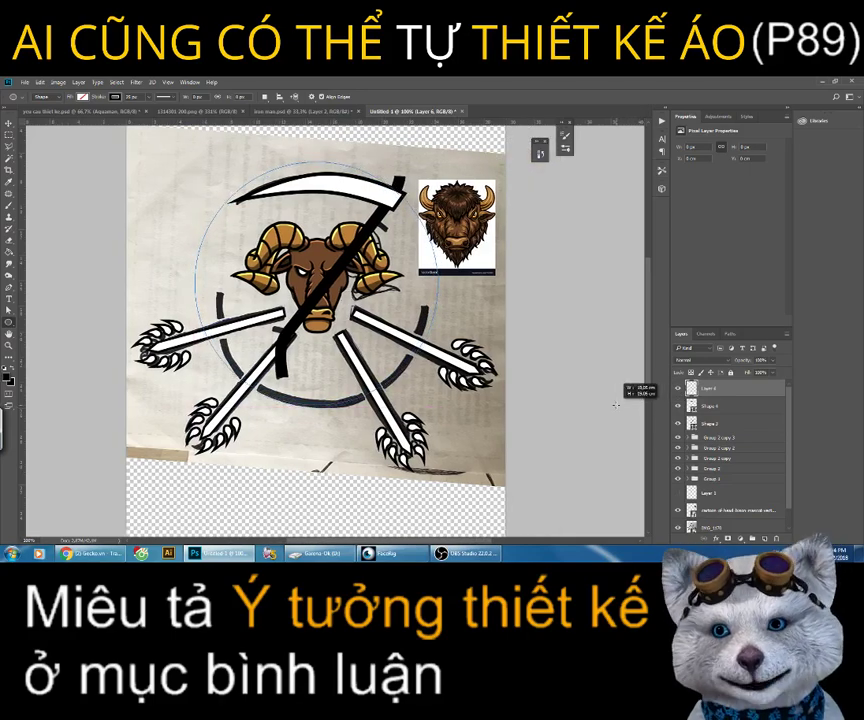
pyautogui.moveTo(648, 405); pyautogui.dragTo(650, 400)
pyautogui.press('v')
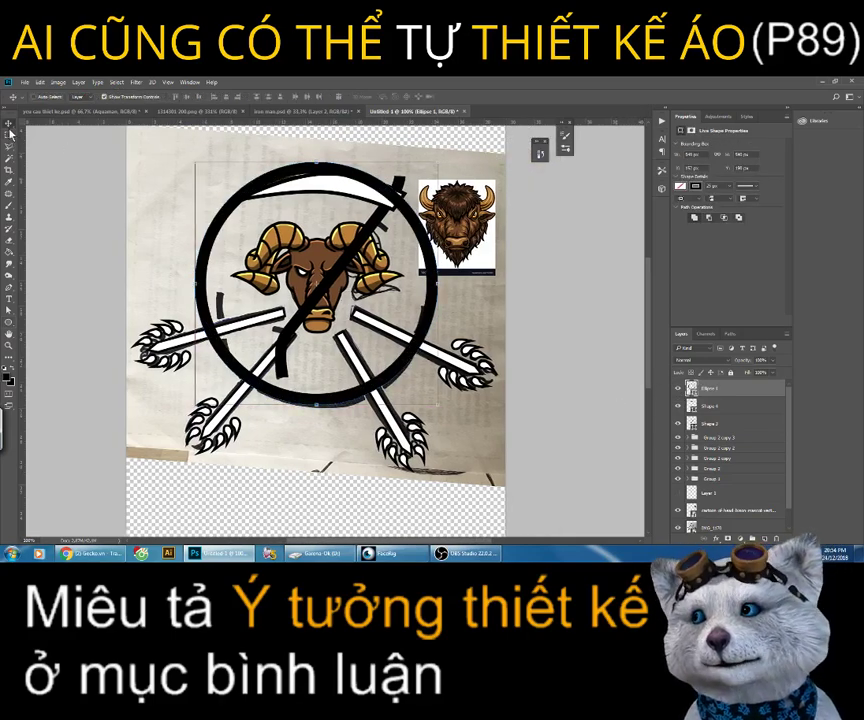
pyautogui.moveTo(388, 238); pyautogui.dragTo(386, 236)
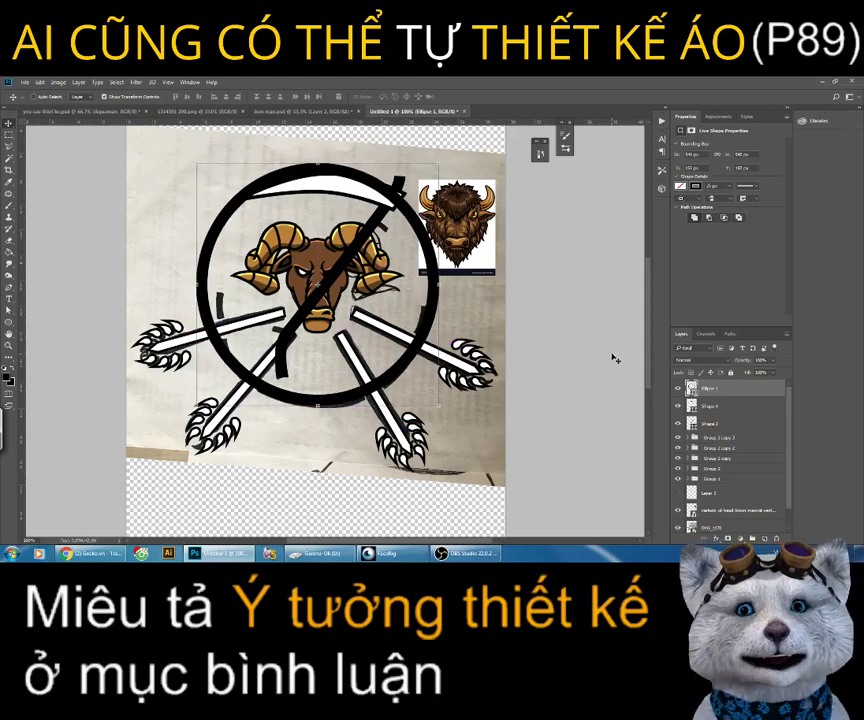
# Step: Rasterize the Ellipse 1 layer and switch to the Polygonal Lasso Tool
pyautogui.rightClick(718, 388)
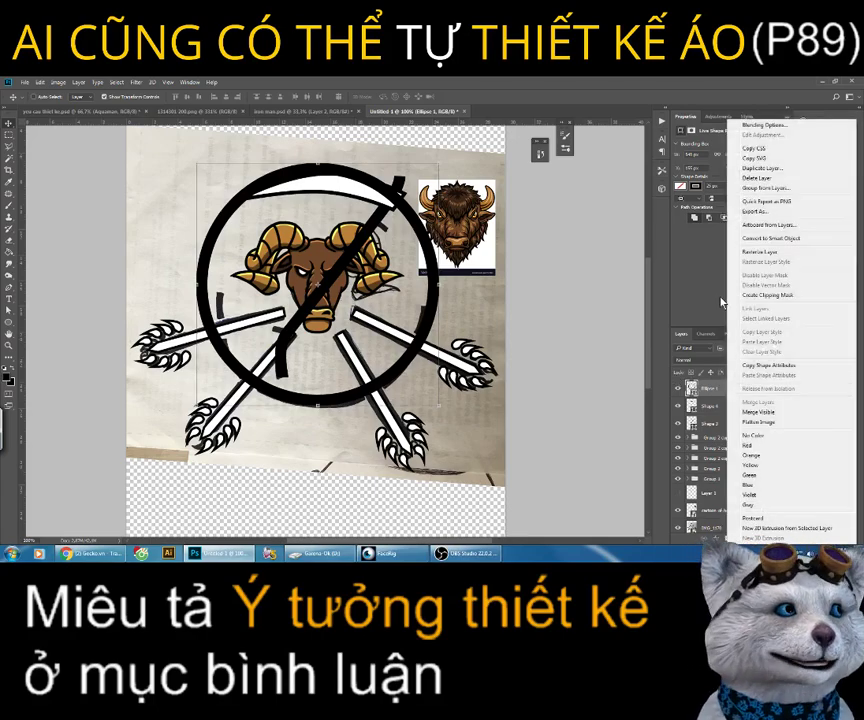
pyautogui.click(745, 252)
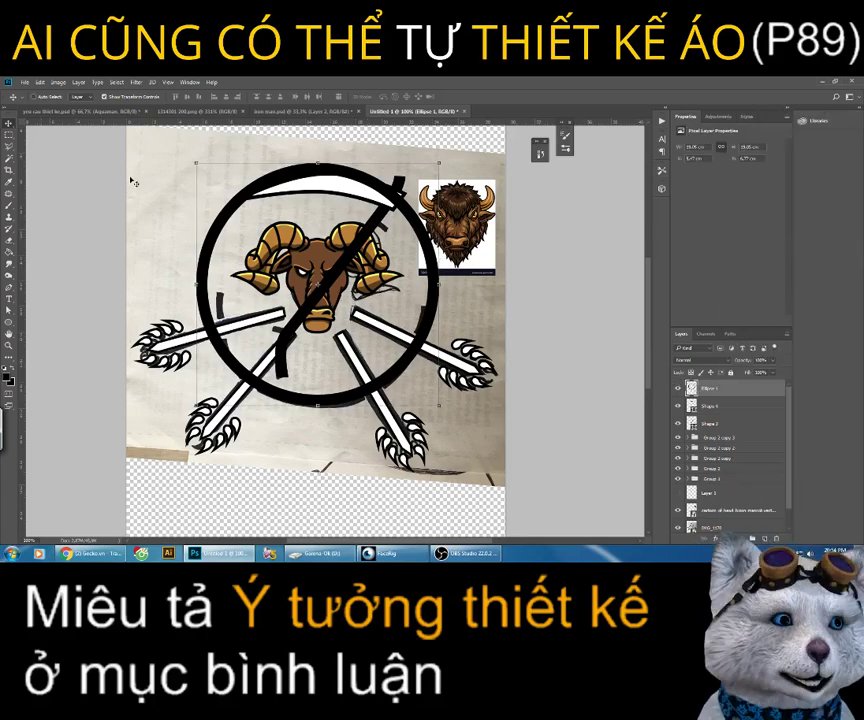
pyautogui.click(9, 133)
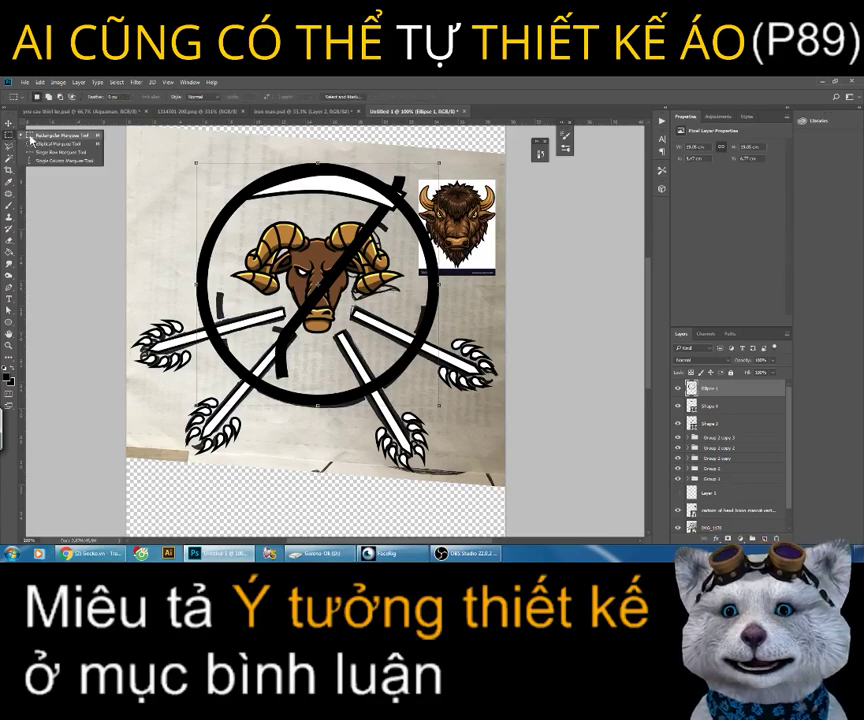
pyautogui.click(30, 92)
pyautogui.click(9, 150)
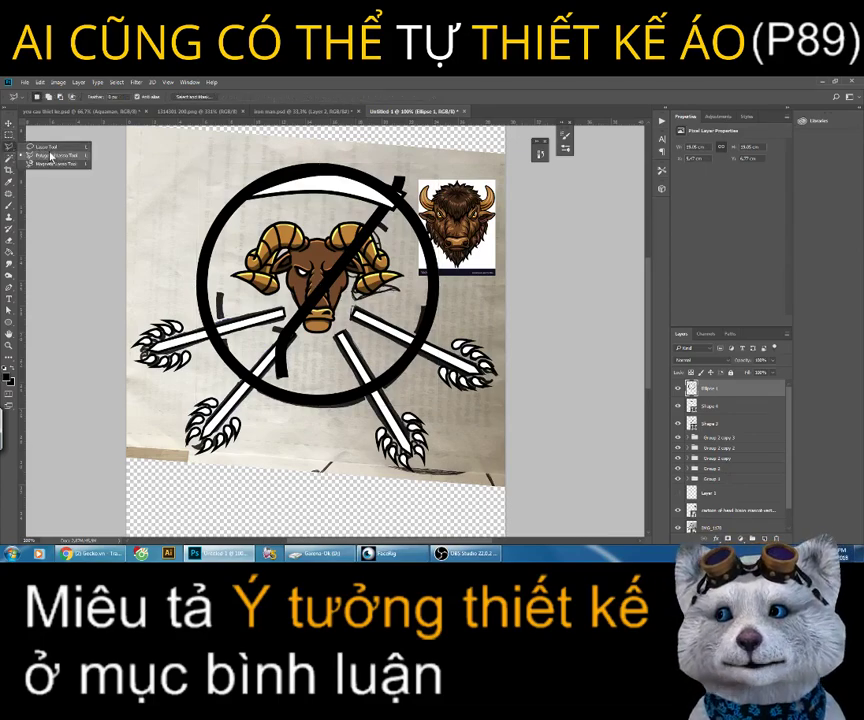
pyautogui.click(57, 157)
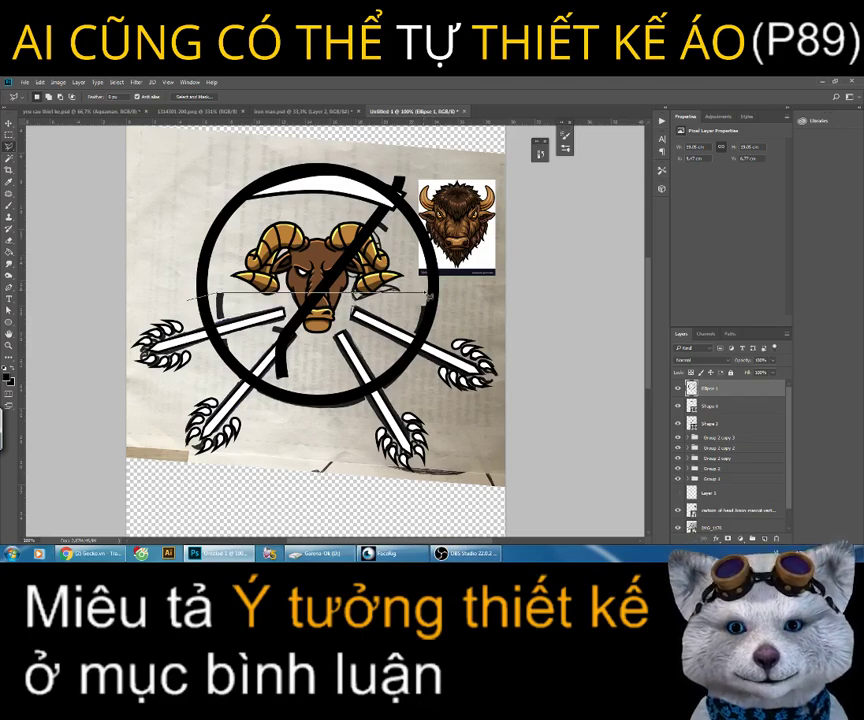
# Step: Select and delete the upper part of the ring, then deselect
pyautogui.click(455, 305)
pyautogui.click(400, 152)
pyautogui.click(245, 138)
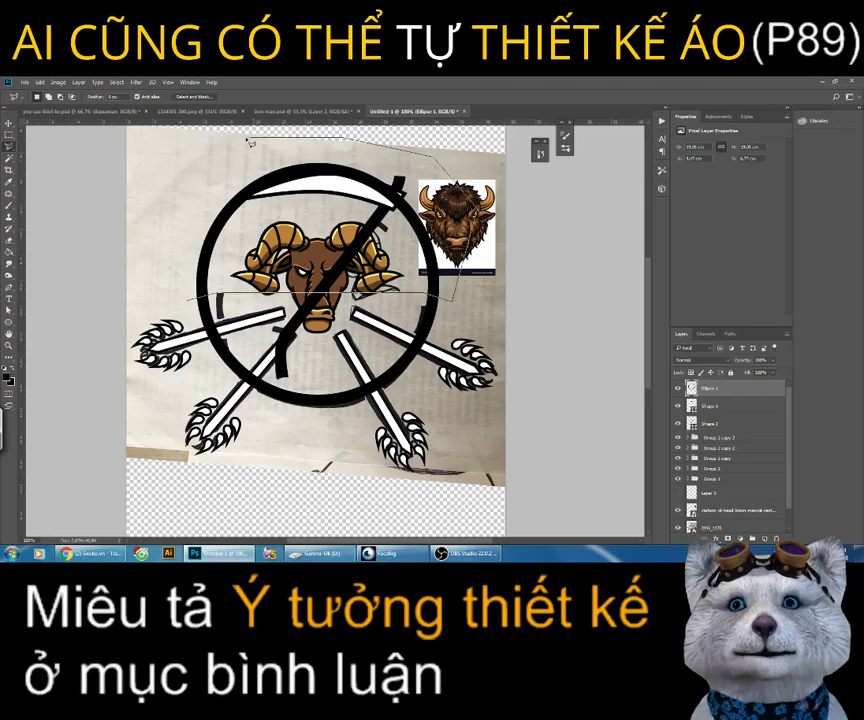
pyautogui.click(163, 195)
pyautogui.press('Delete')
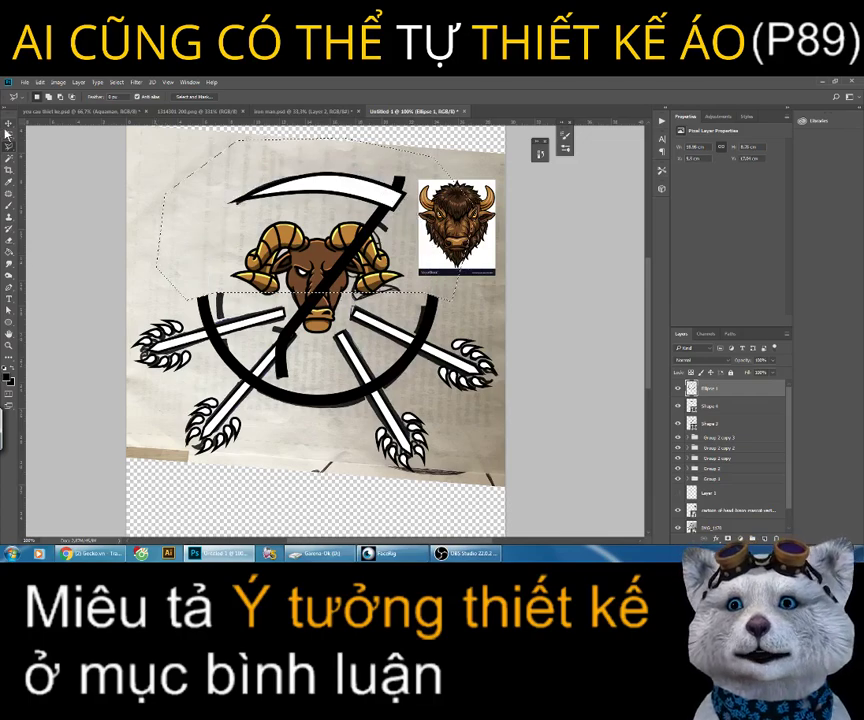
pyautogui.press('m')
pyautogui.hotkey('ctrl', 'd')
# Step: Move Ellipse 1 down, merge Shape 4 and Shape 3, and place them below the ram
pyautogui.scroll(-1, 549, 327)
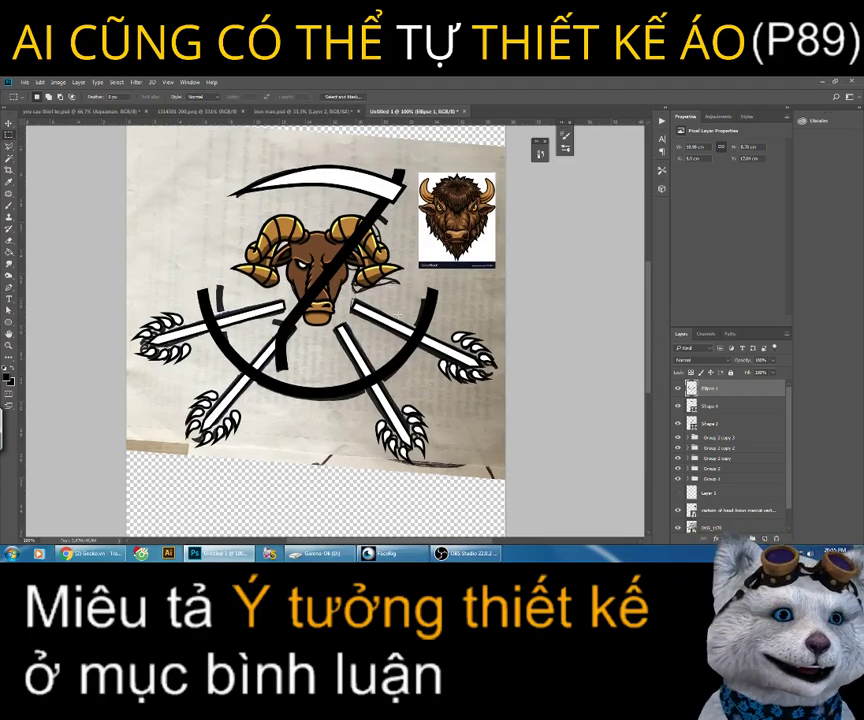
pyautogui.scroll(-2, 549, 327)
pyautogui.moveTo(747, 391); pyautogui.dragTo(747, 508)
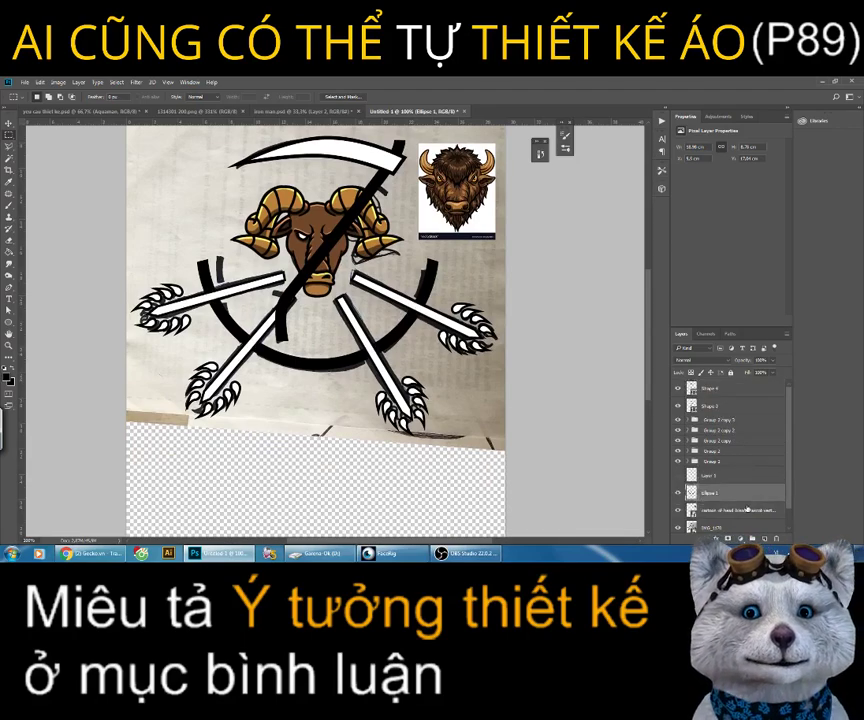
pyautogui.click(732, 393)
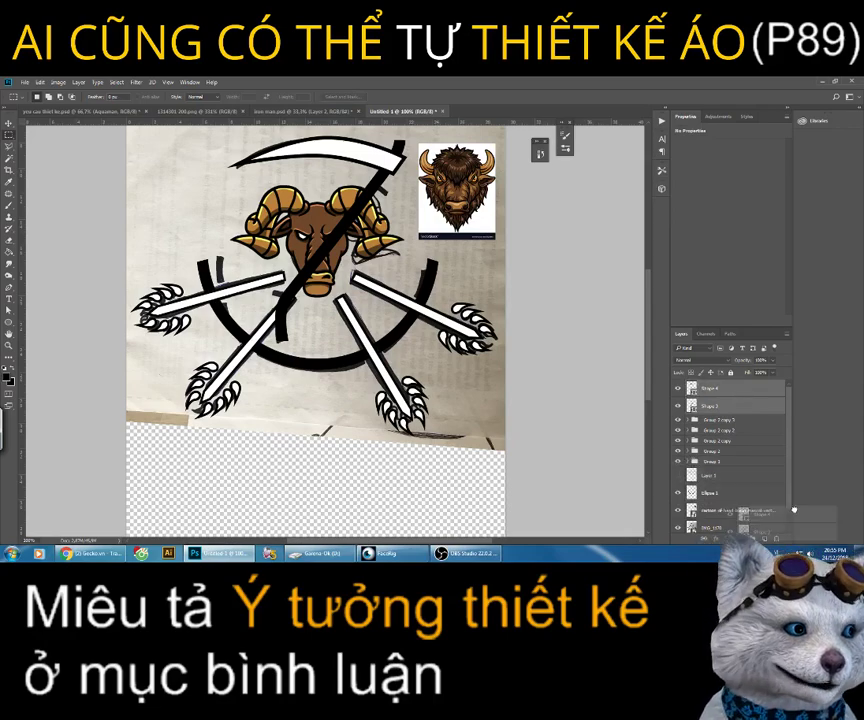
pyautogui.hotkey('ctrl', 'e')
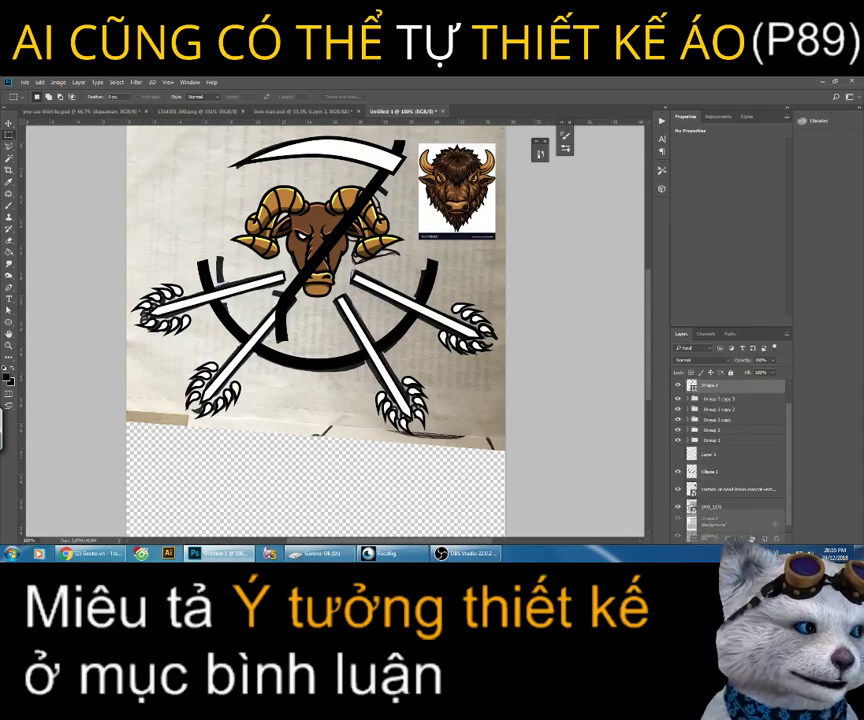
pyautogui.moveTo(724, 472); pyautogui.dragTo(724, 468)
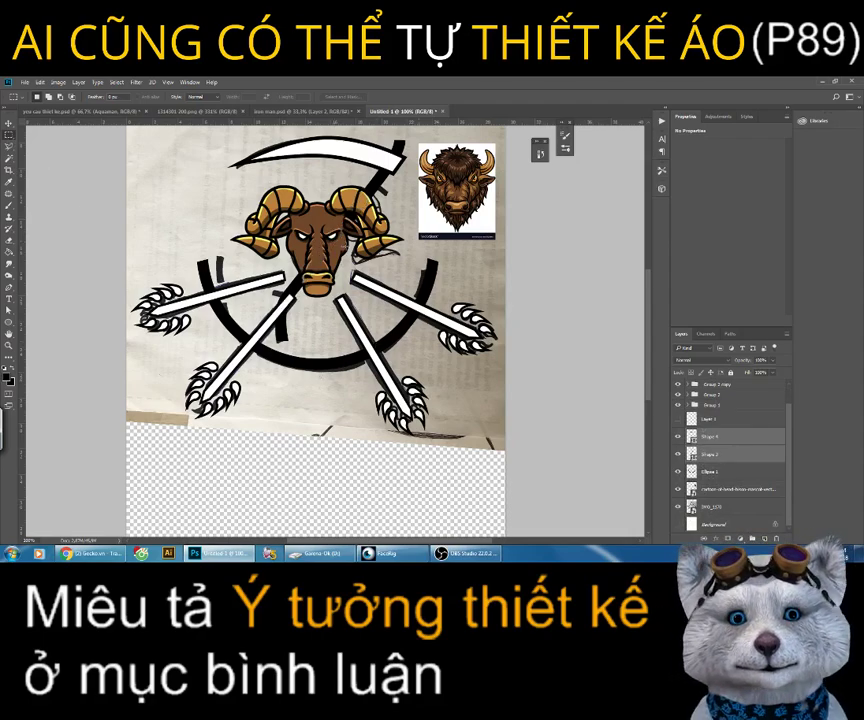
# Step: Select Group 1 in the Layers panel and open its layer options
pyautogui.scroll(1, 728, 428)
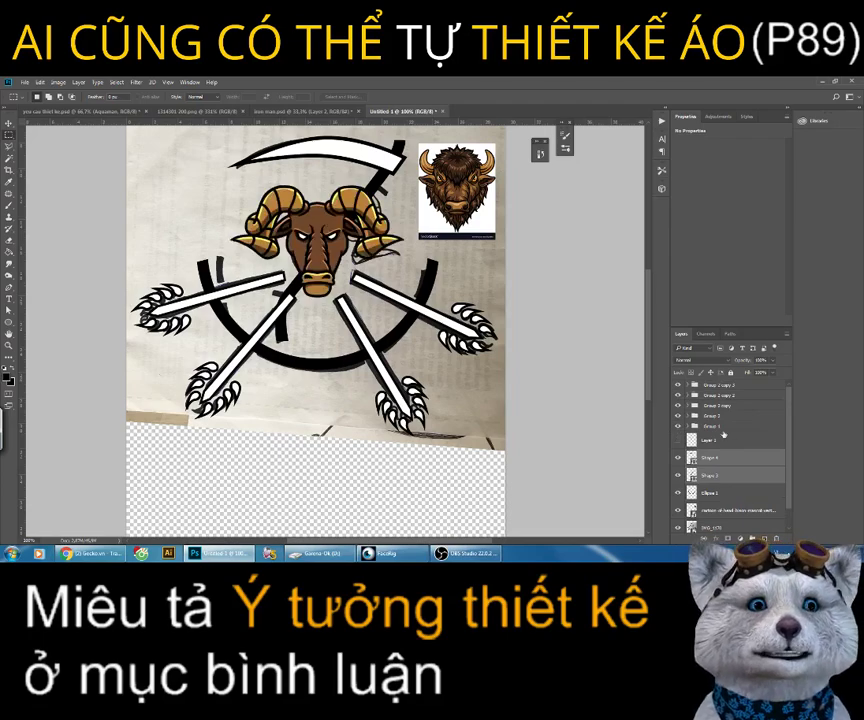
pyautogui.click(726, 437)
pyautogui.click(728, 427)
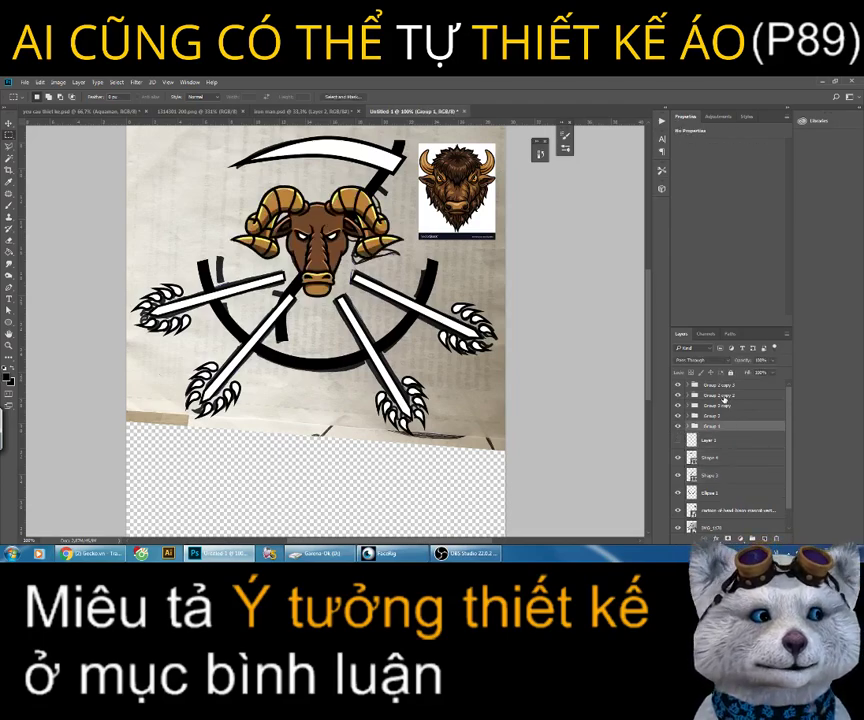
pyautogui.keyDown('shift'); pyautogui.click(724, 397); pyautogui.keyUp('shift')
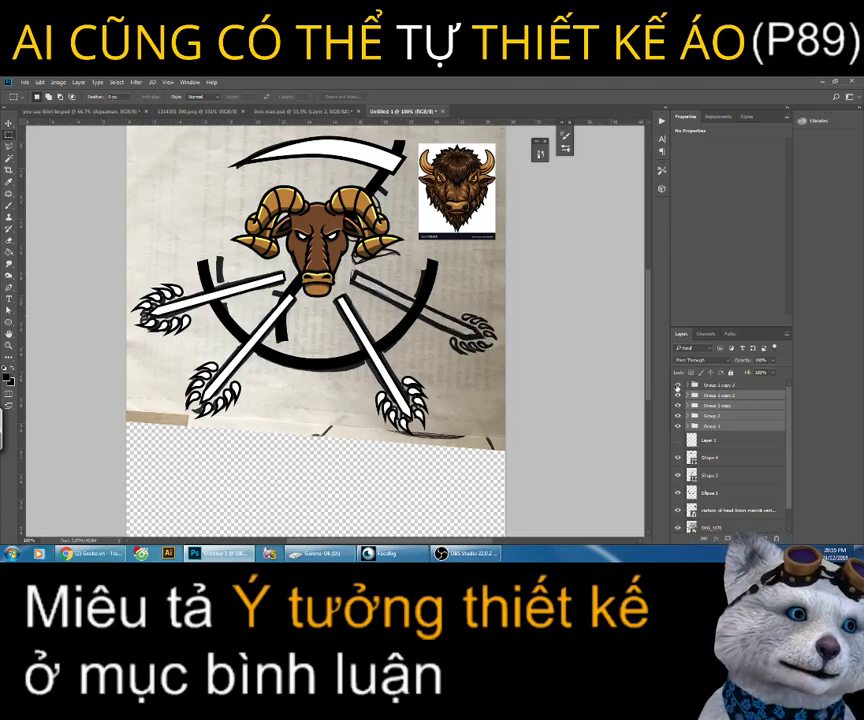
pyautogui.rightClick(745, 390)
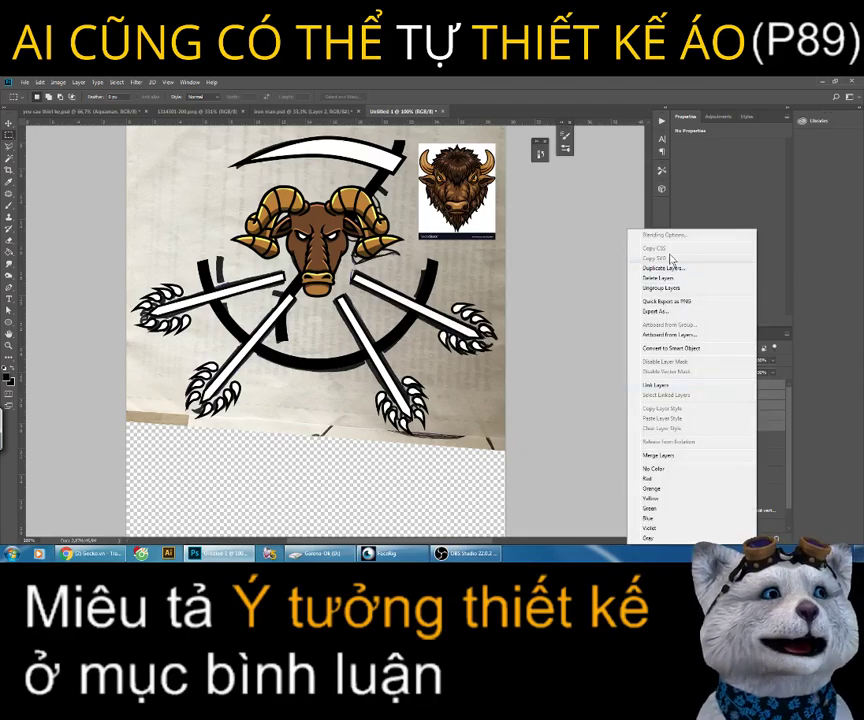
pyautogui.rightClick(741, 387)
pyautogui.click(722, 427)
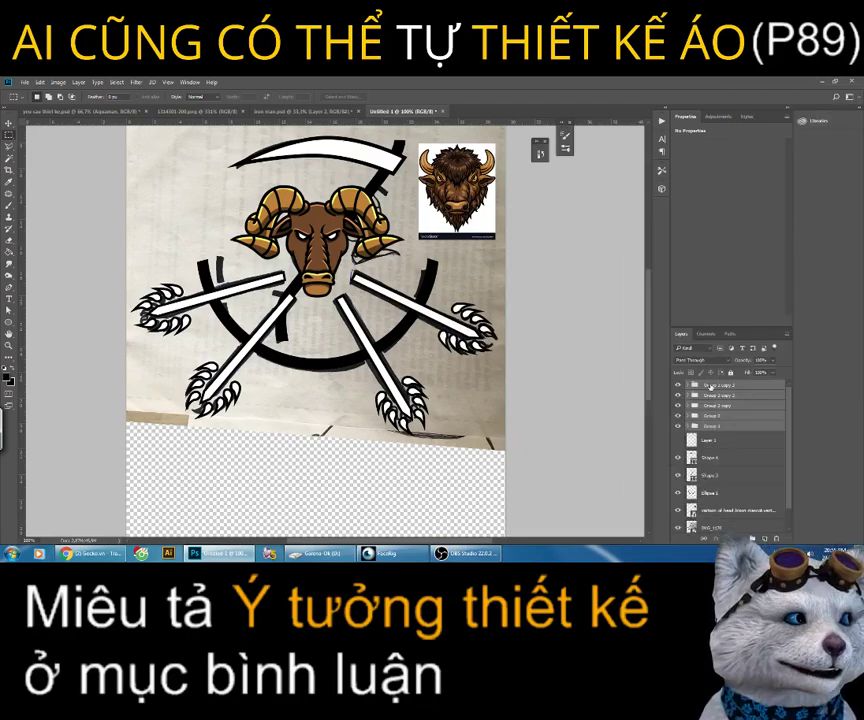
pyautogui.rightClick(722, 427)
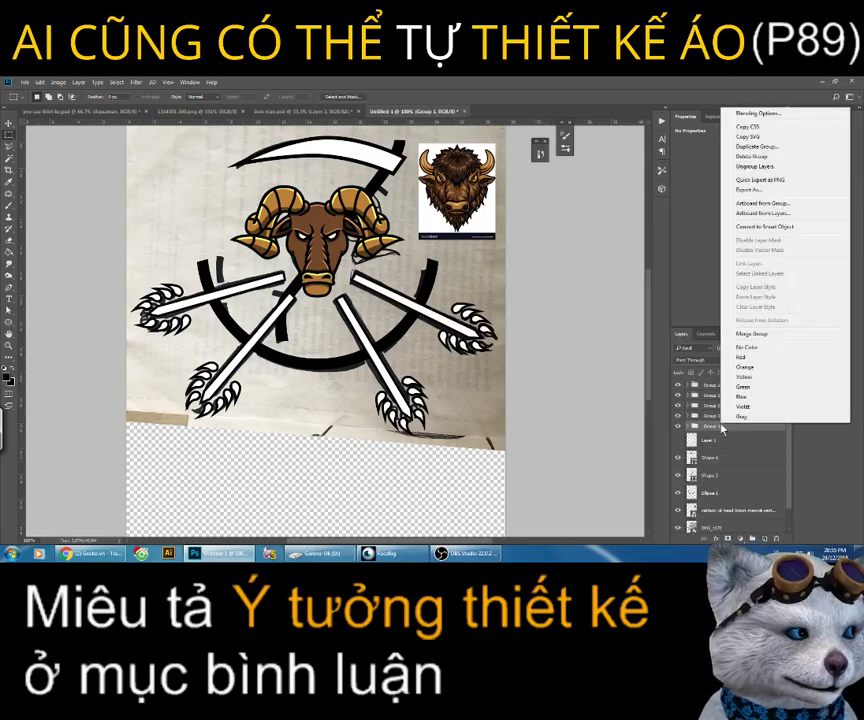
# Step: Add a thick white Stroke to Group 1 through Blending Options
pyautogui.click(752, 115)
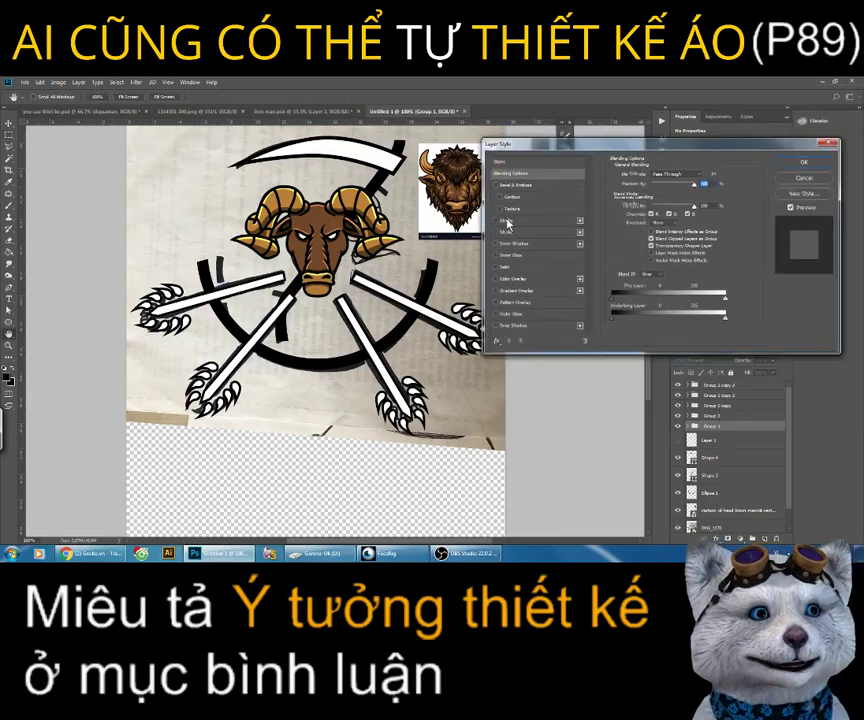
pyautogui.click(505, 220)
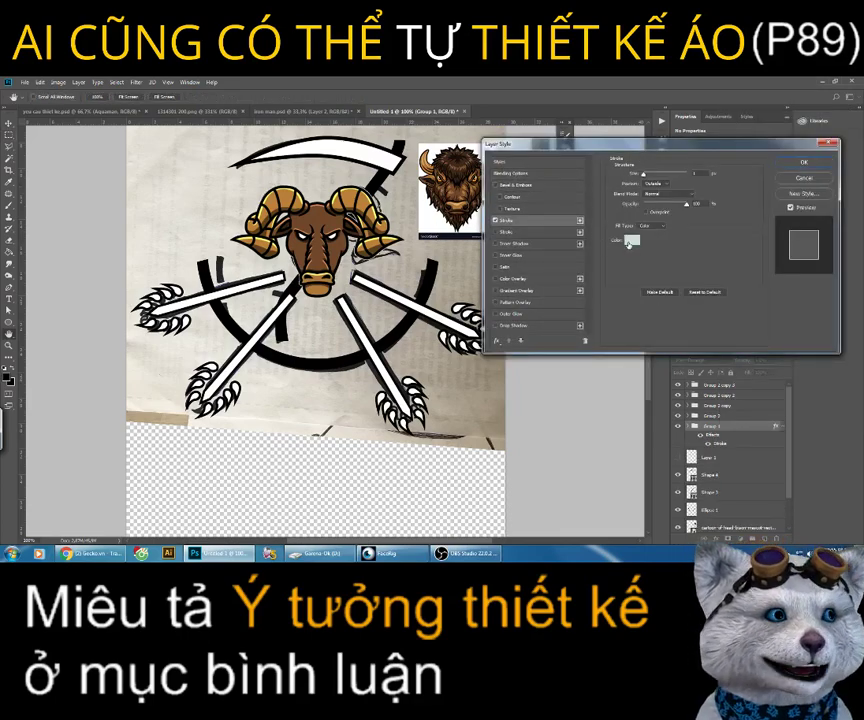
pyautogui.click(630, 241)
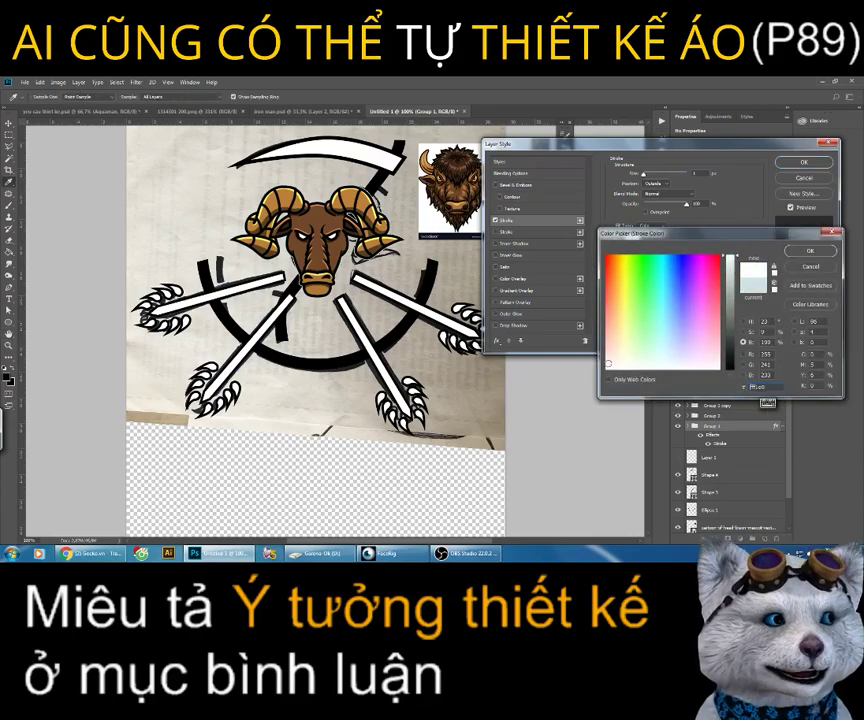
pyautogui.click(811, 251)
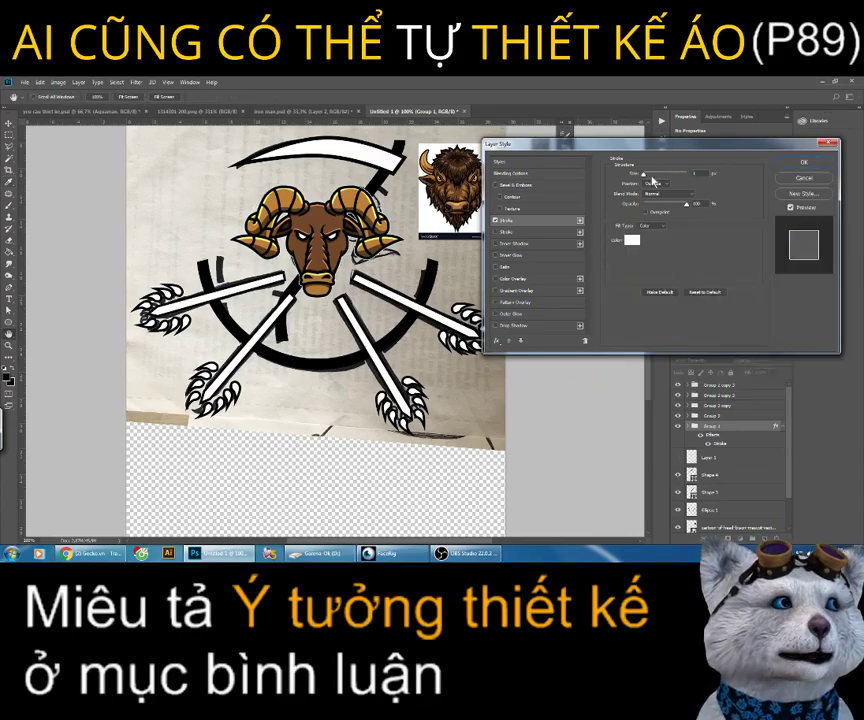
pyautogui.moveTo(645, 177); pyautogui.dragTo(645, 178)
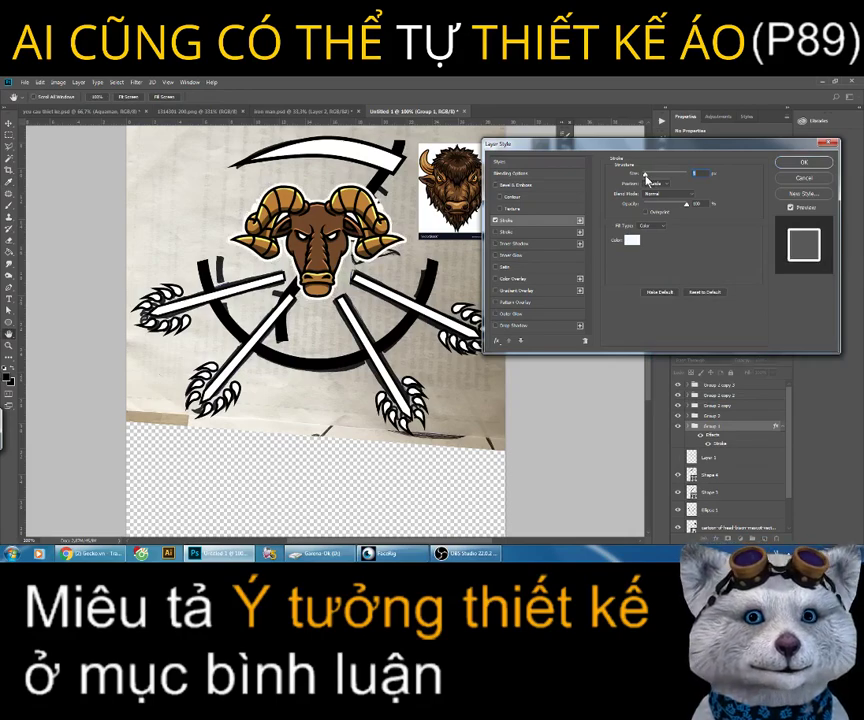
pyautogui.click(803, 163)
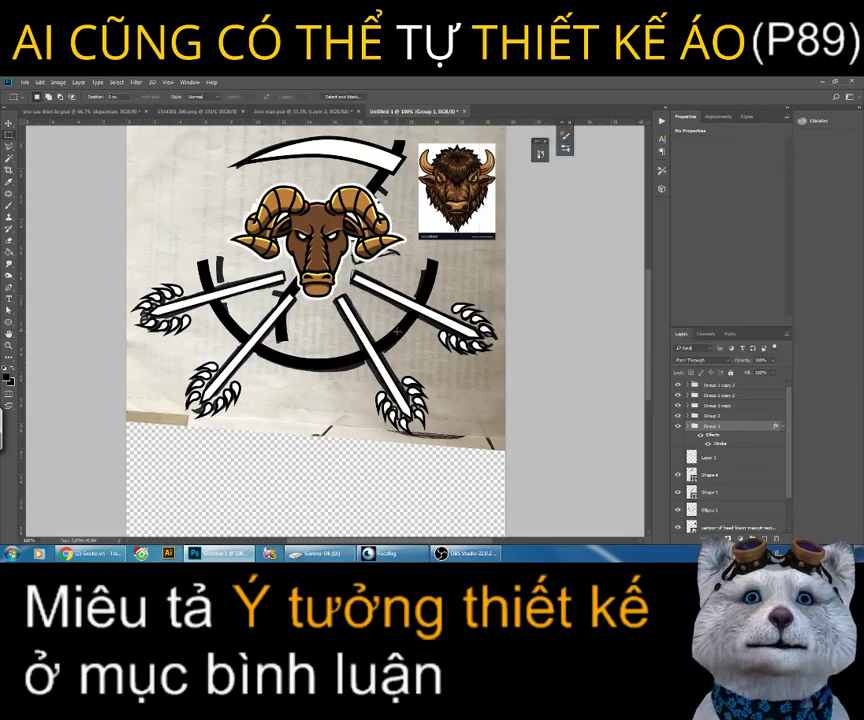
# Step: Copy Group 1's layer style and paste it onto Group 2 and its three copies
pyautogui.rightClick(705, 427)
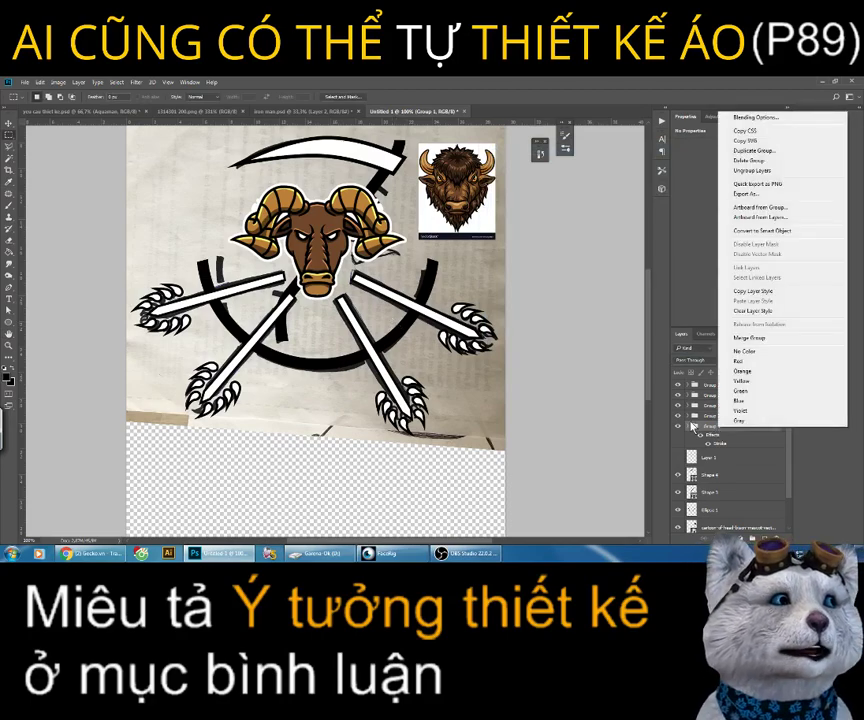
pyautogui.click(755, 292)
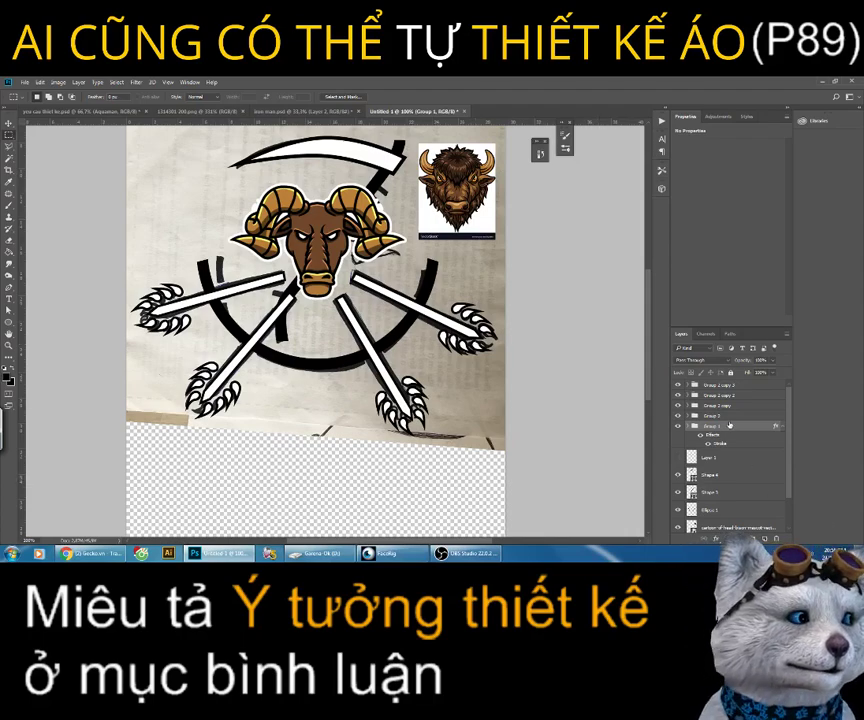
pyautogui.rightClick(716, 416)
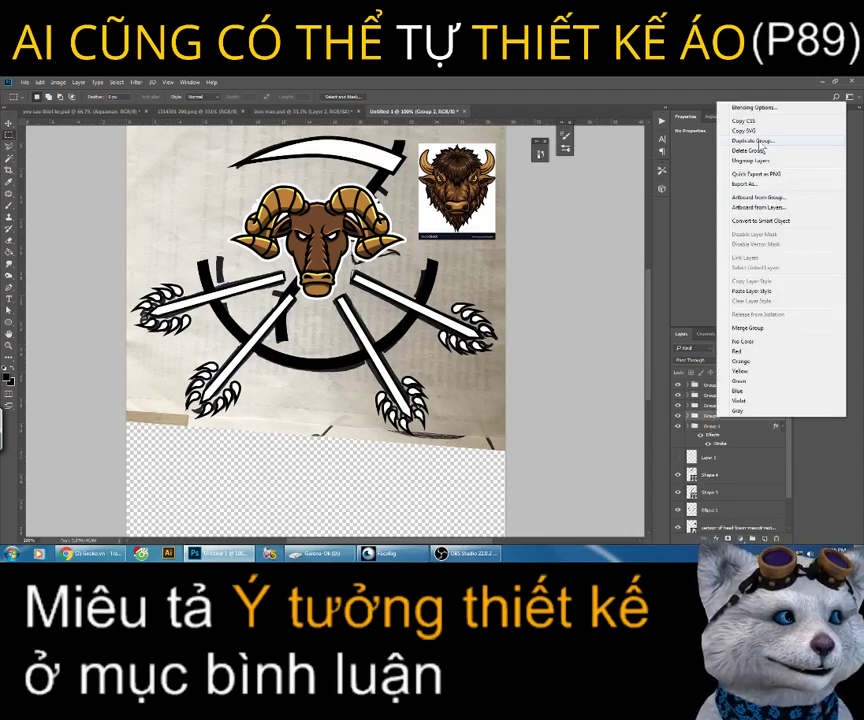
pyautogui.click(764, 291)
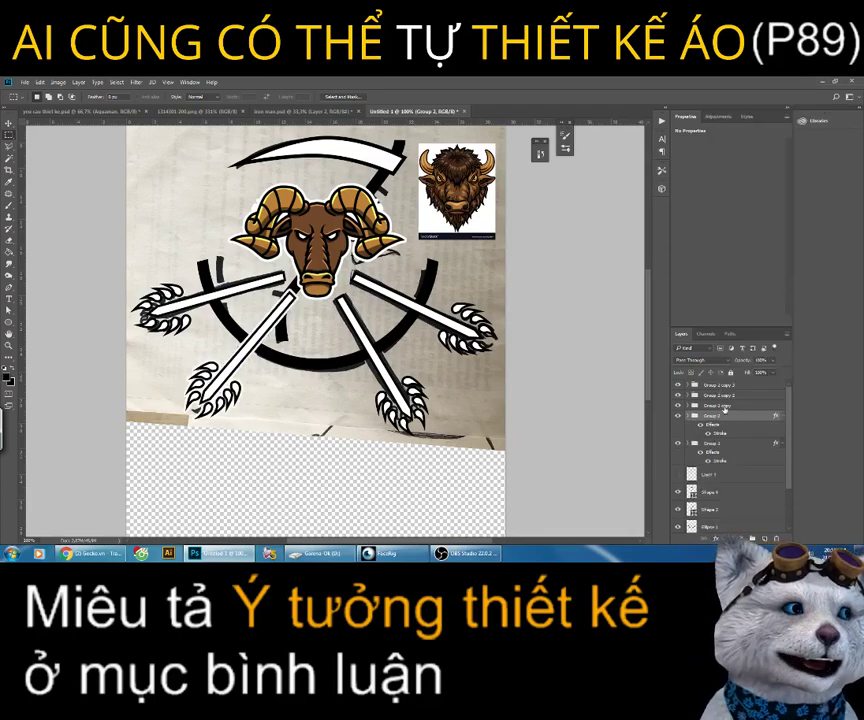
pyautogui.rightClick(724, 407)
pyautogui.click(763, 289)
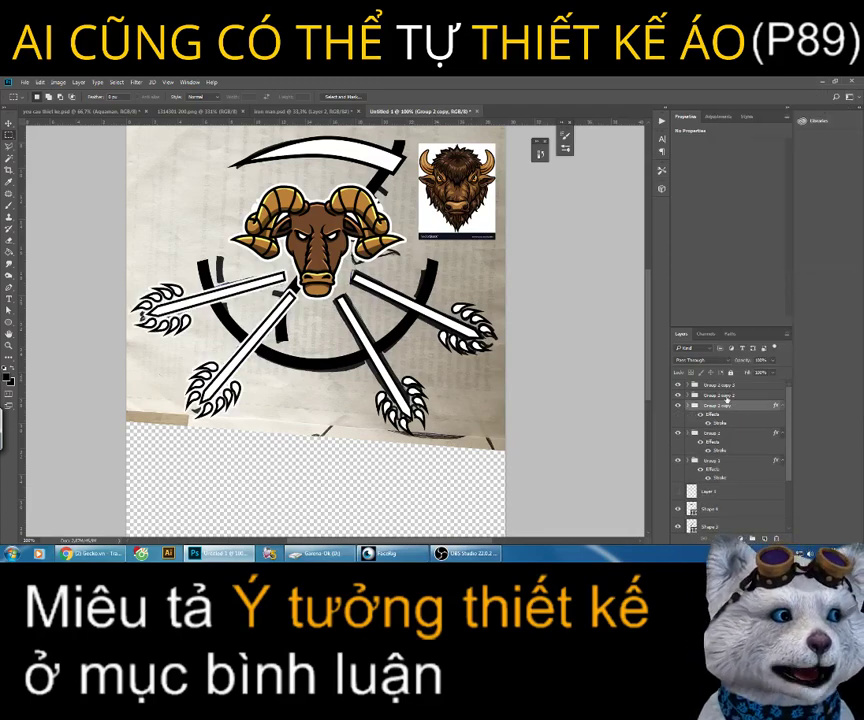
pyautogui.rightClick(727, 395)
pyautogui.click(762, 281)
pyautogui.rightClick(727, 386)
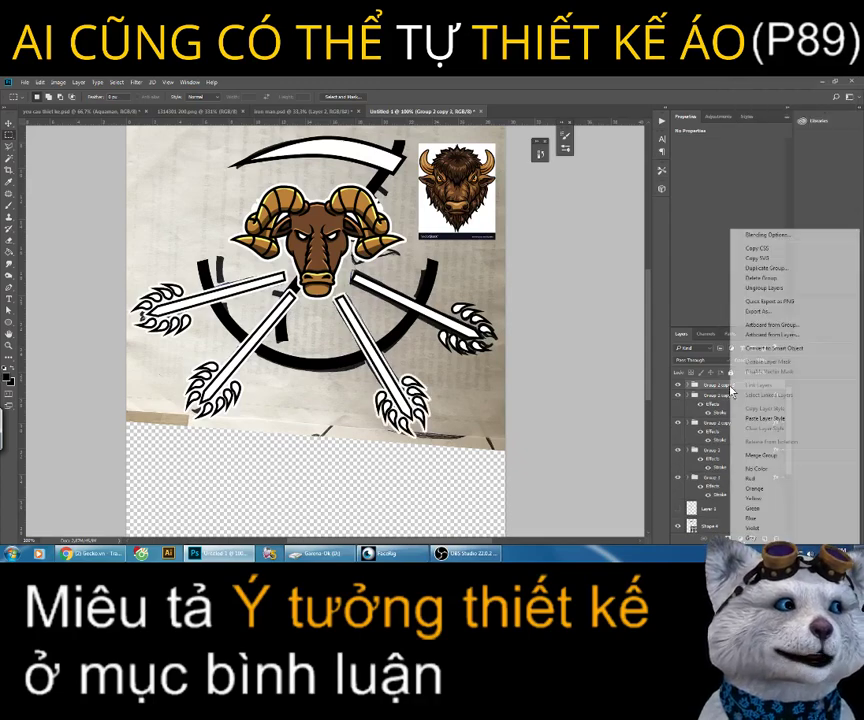
pyautogui.click(766, 420)
# Step: Zoom out and hide the IMG_1570 paper photo and bison head layers
pyautogui.press('z')
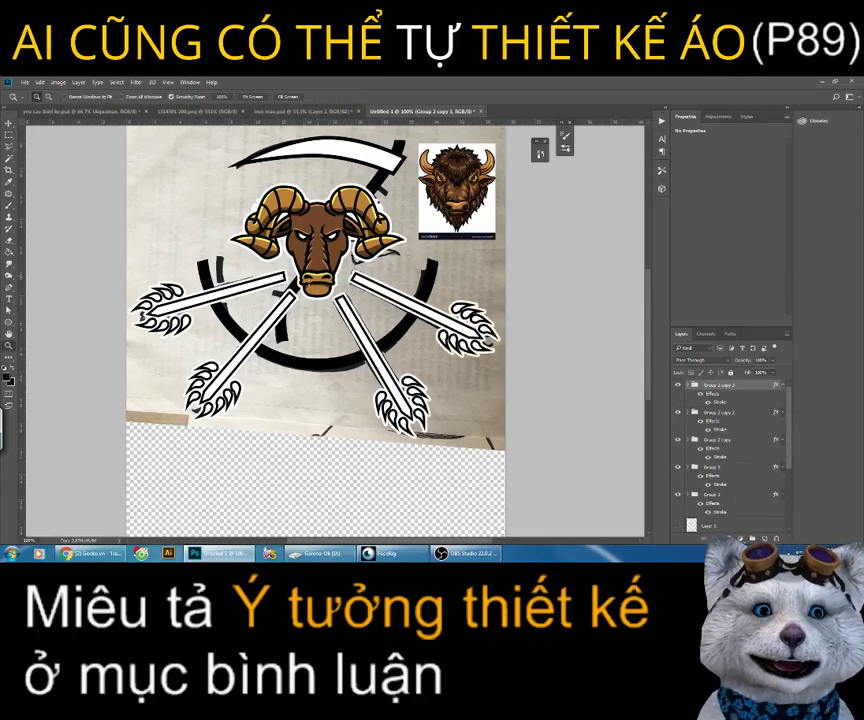
pyautogui.hotkey('ctrl', '-')
pyautogui.hotkey('ctrl', '-')
pyautogui.scroll(-4, 730, 494)
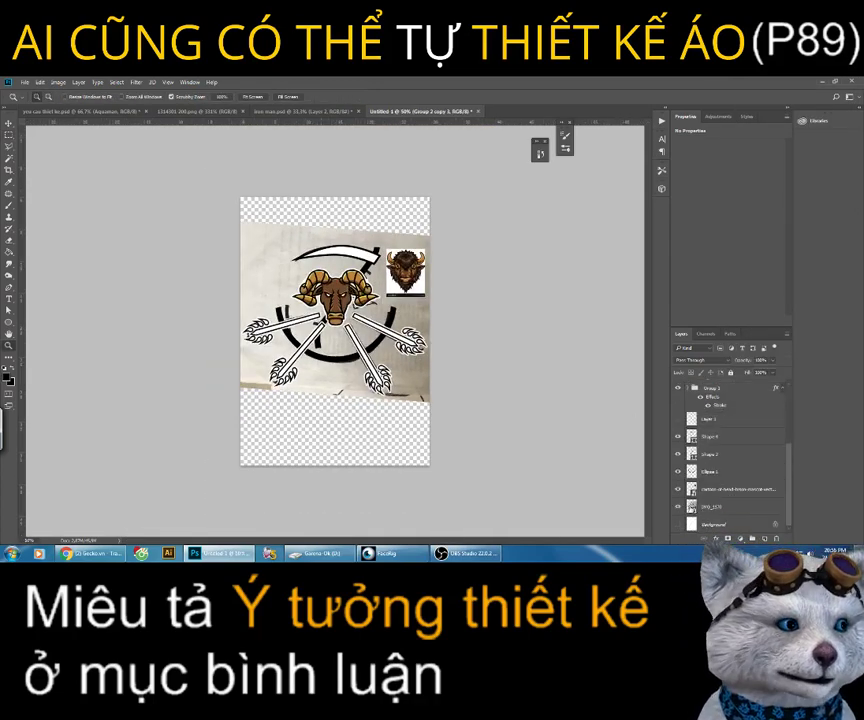
pyautogui.click(678, 507)
pyautogui.scroll(5, 705, 466)
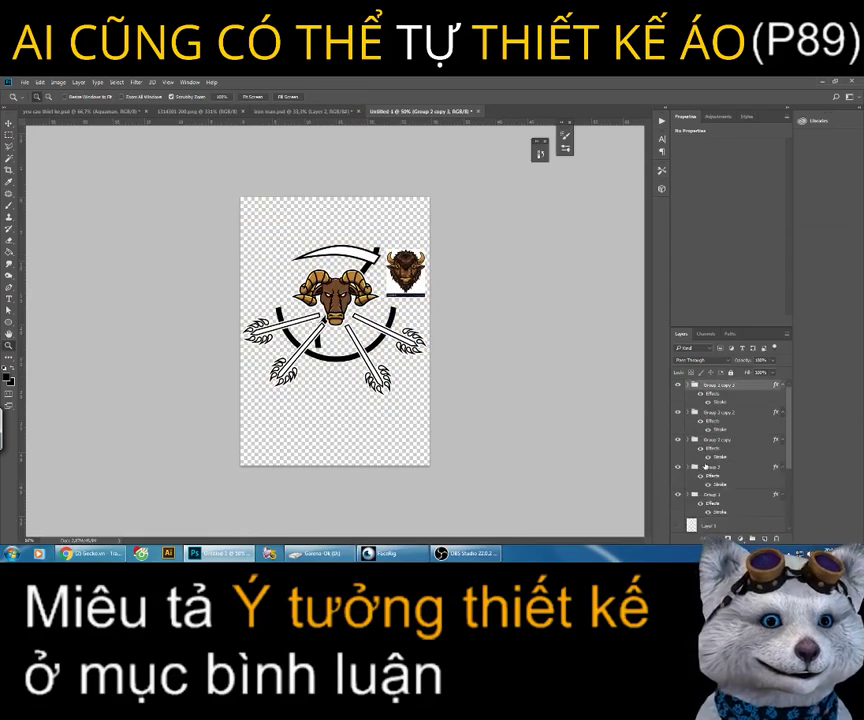
pyautogui.scroll(-5, 682, 418)
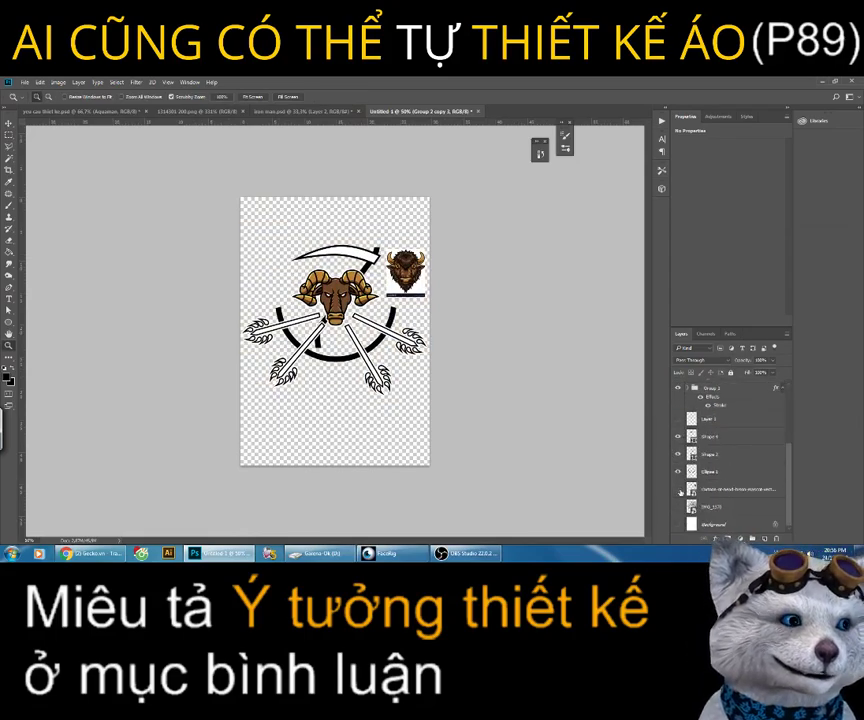
pyautogui.click(681, 491)
pyautogui.hotkey('ctrl', '+')
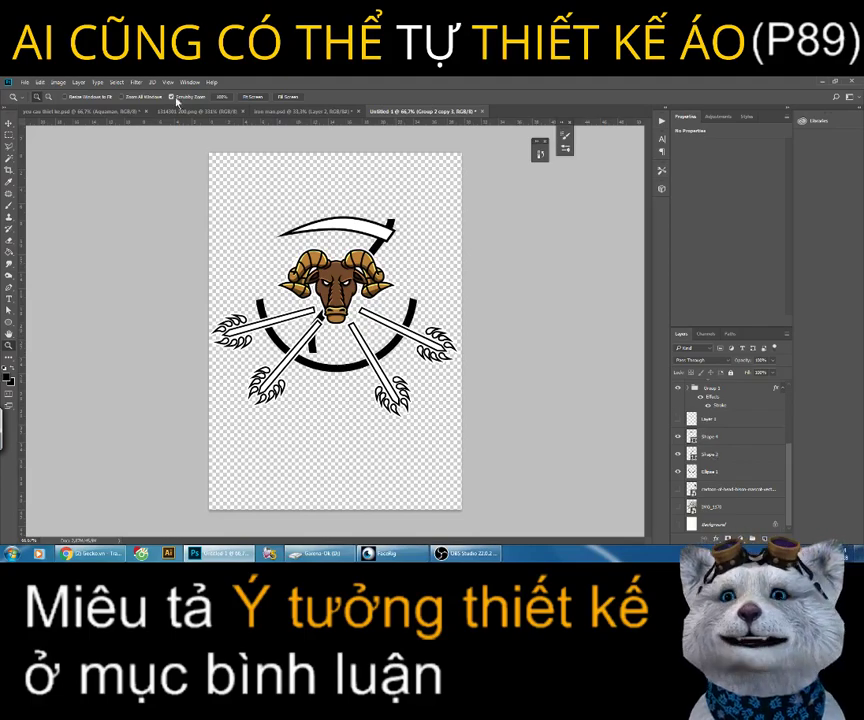
# Step: Trim the canvas based on transparent pixels
pyautogui.click(57, 82)
pyautogui.click(82, 186)
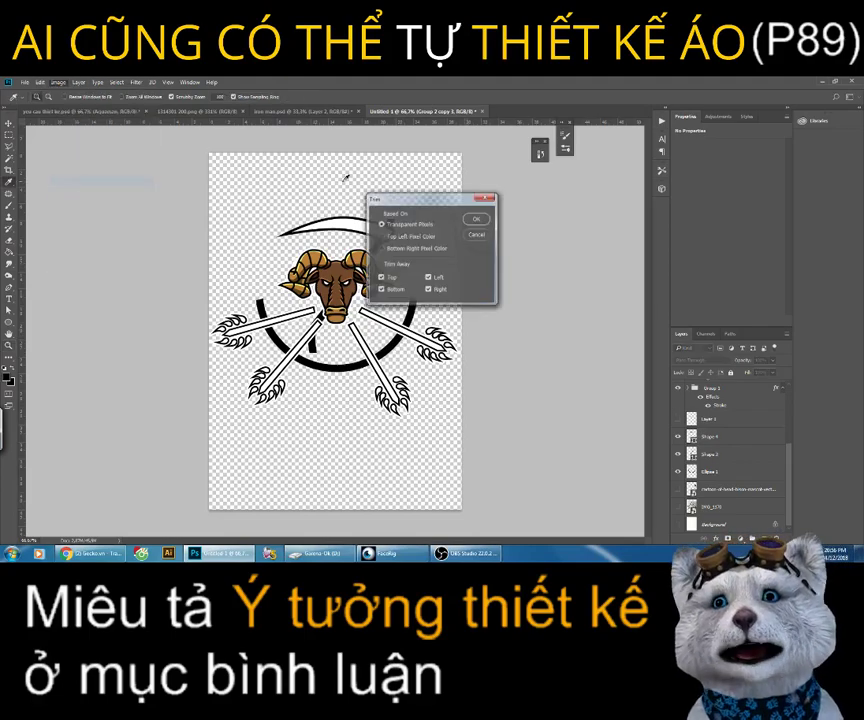
pyautogui.click(477, 219)
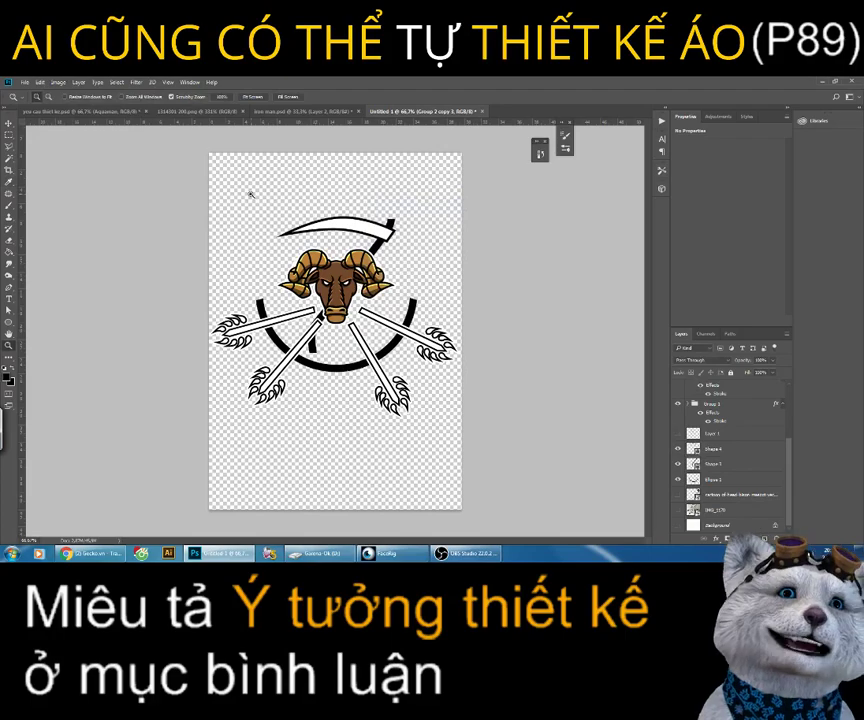
# Step: Save the emblem as a PNG file named '6h'
pyautogui.click(25, 82)
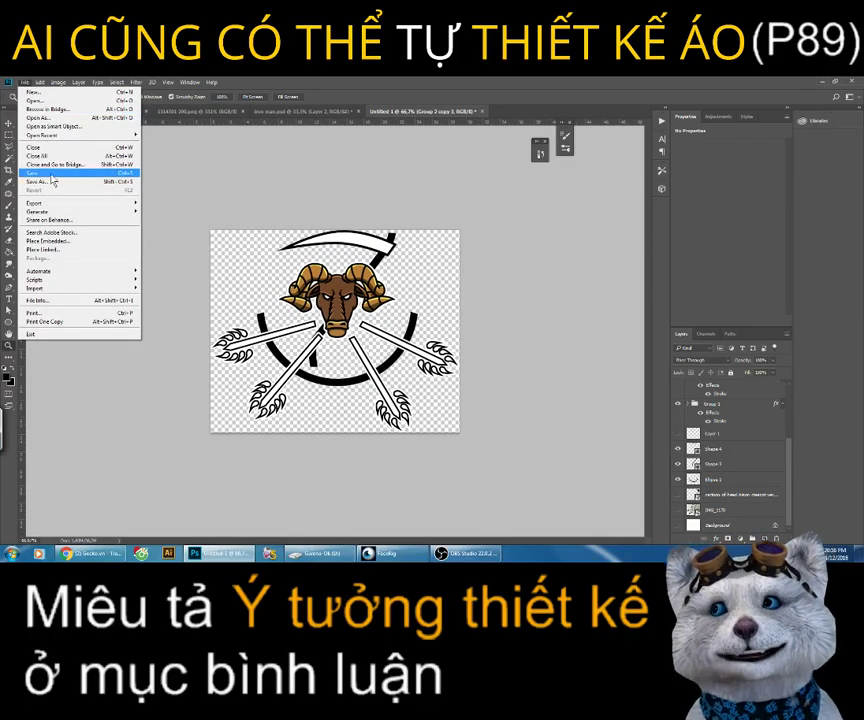
pyautogui.click(50, 181)
pyautogui.click(300, 392)
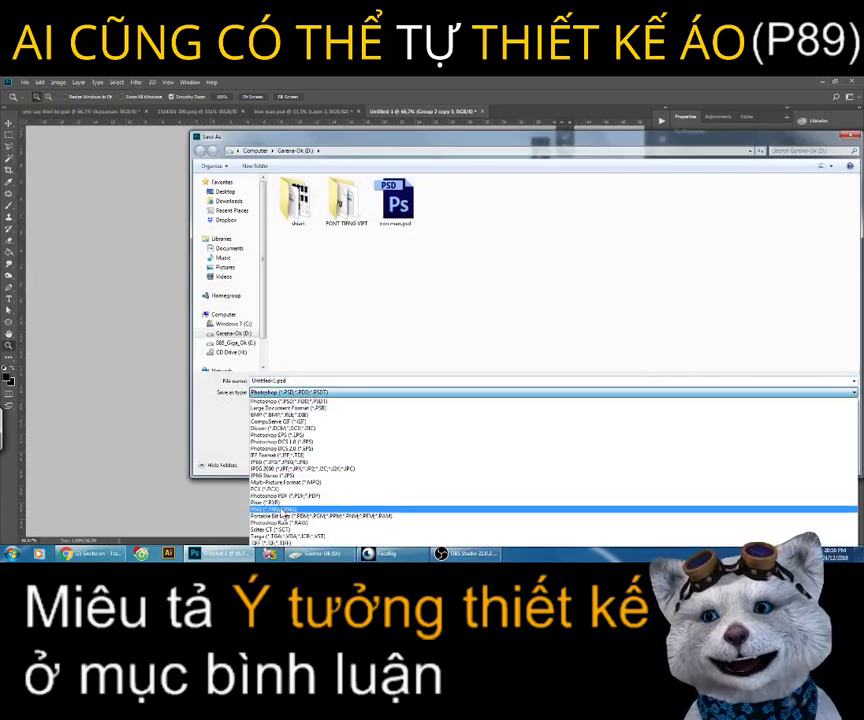
pyautogui.click(280, 511)
pyautogui.doubleClick(317, 381)
pyautogui.write('6h')
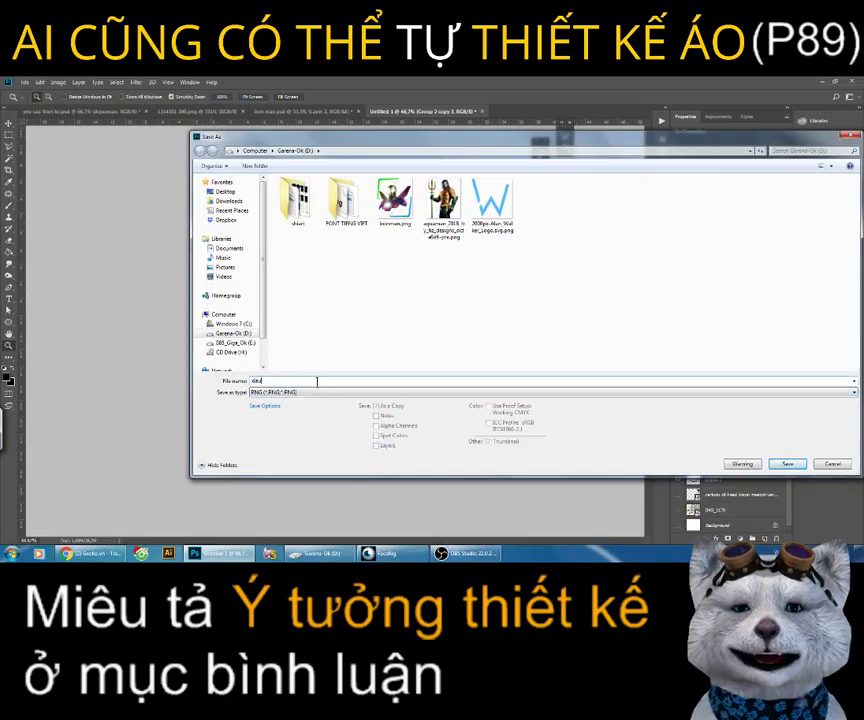
pyautogui.press('Return')
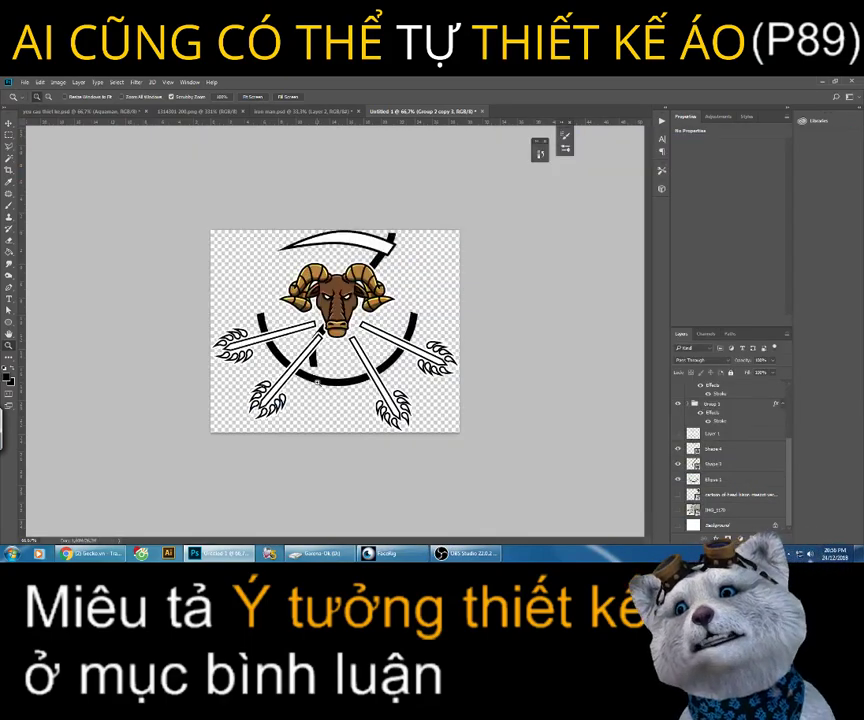
# Step: In the gecko.vn T-shirt designer, remove the old design from the shirt
pyautogui.click(72, 555)
pyautogui.click(160, 83)
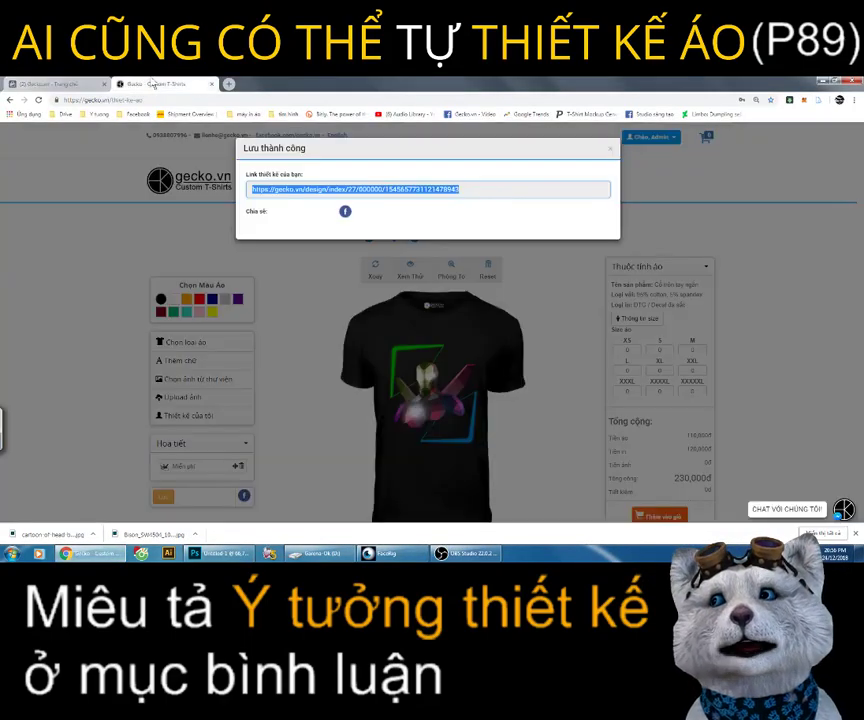
pyautogui.click(341, 252)
pyautogui.click(408, 383)
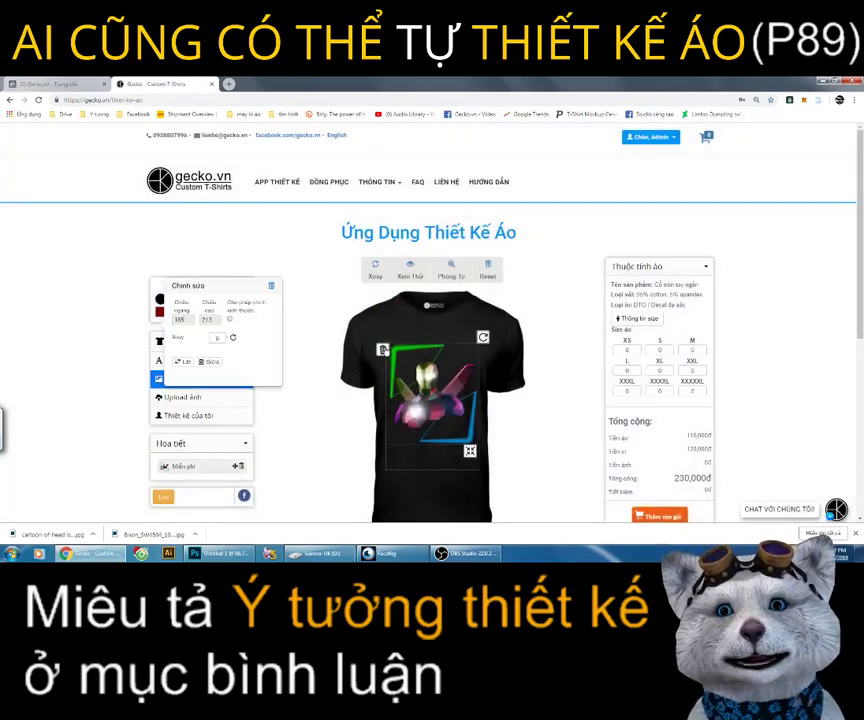
pyautogui.click(383, 349)
# Step: Upload dau.png onto the shirt, passing the anti-robot verification
pyautogui.click(190, 397)
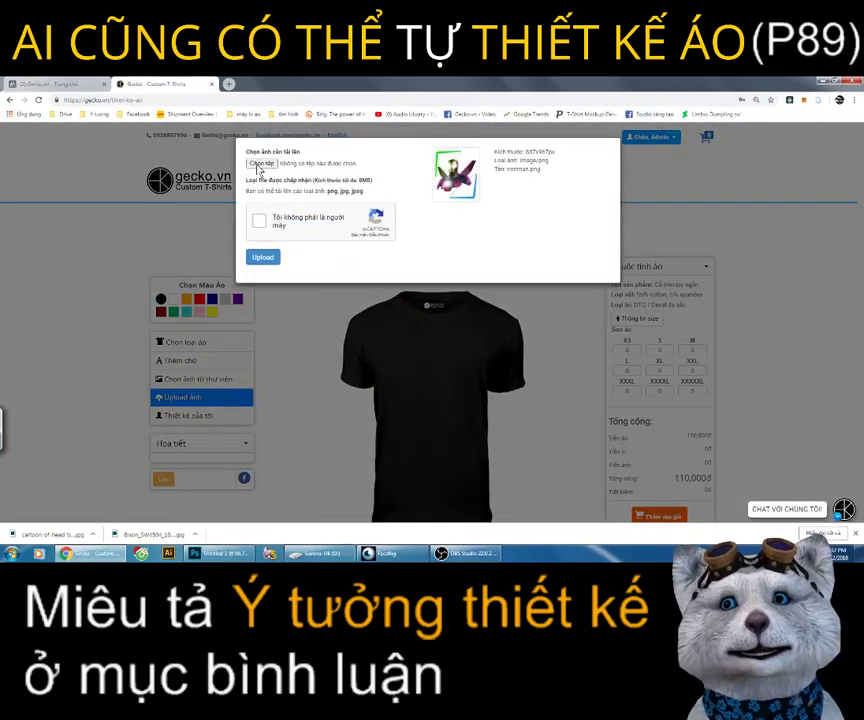
pyautogui.click(260, 164)
pyautogui.doubleClick(340, 162)
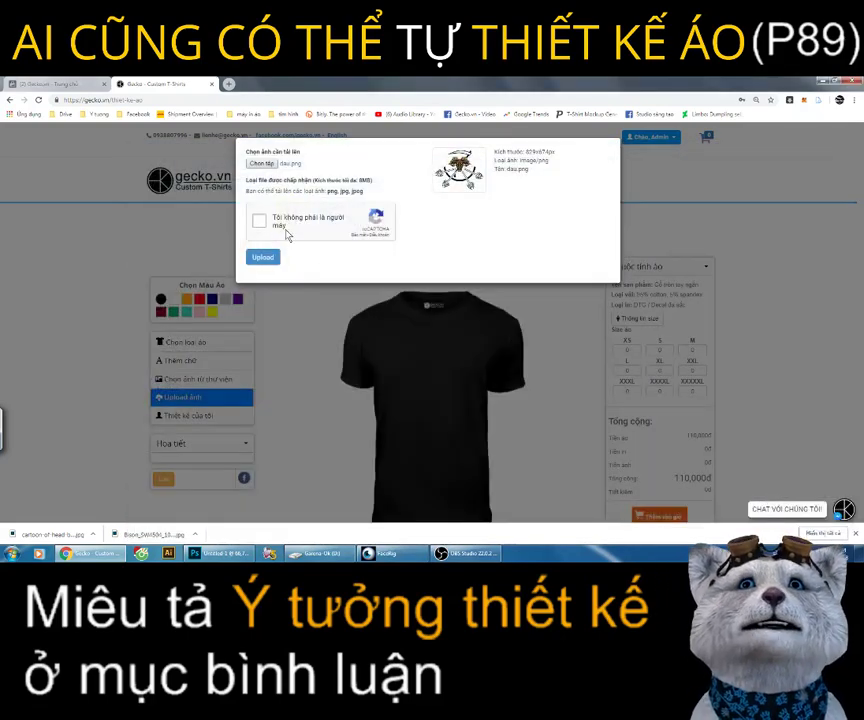
pyautogui.click(258, 220)
pyautogui.click(263, 257)
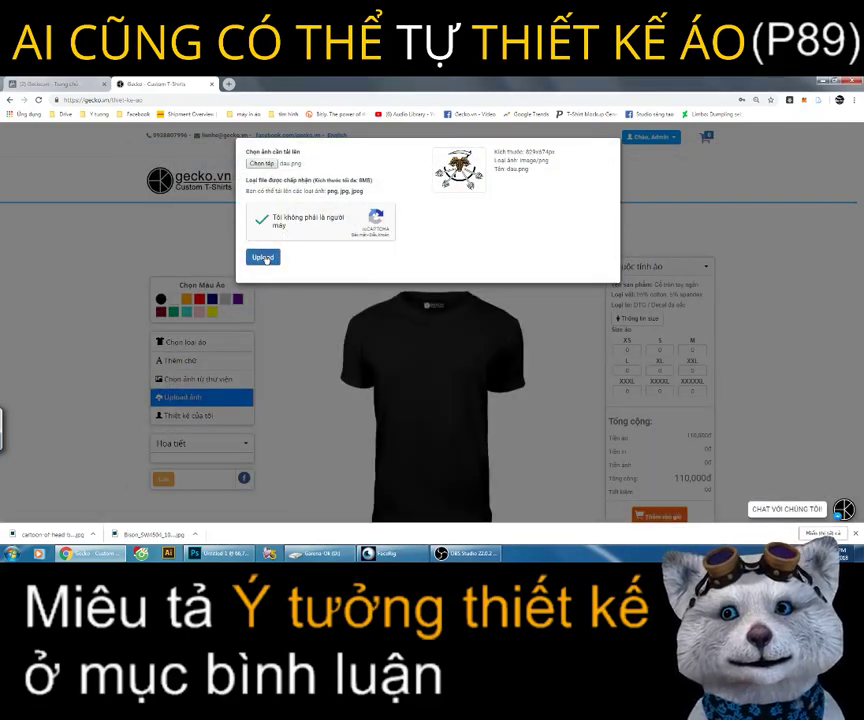
pyautogui.click(263, 257)
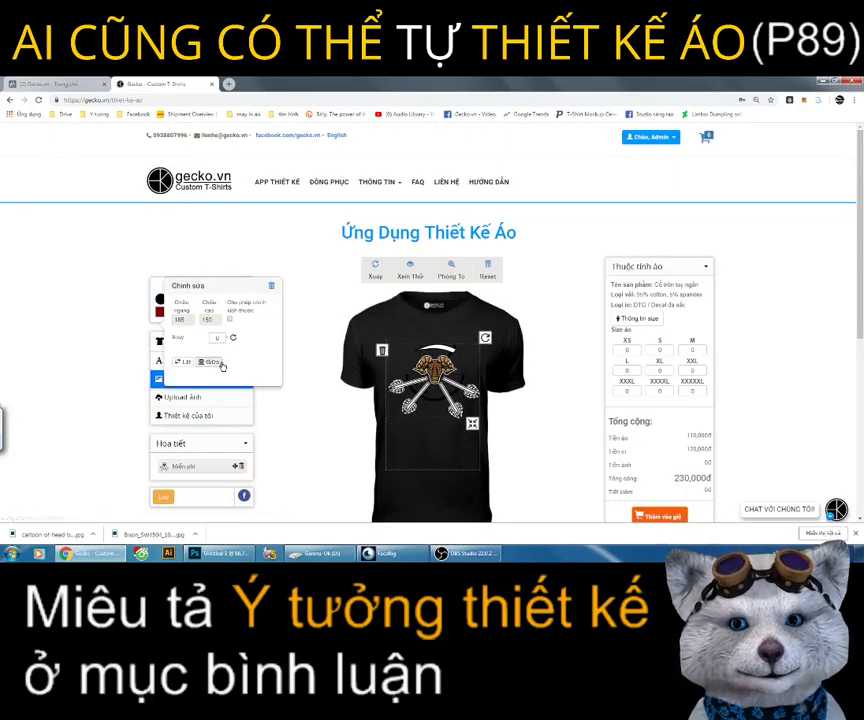
# Step: Change the shirt colour to white and save it as a new design
pyautogui.click(303, 317)
pyautogui.click(225, 299)
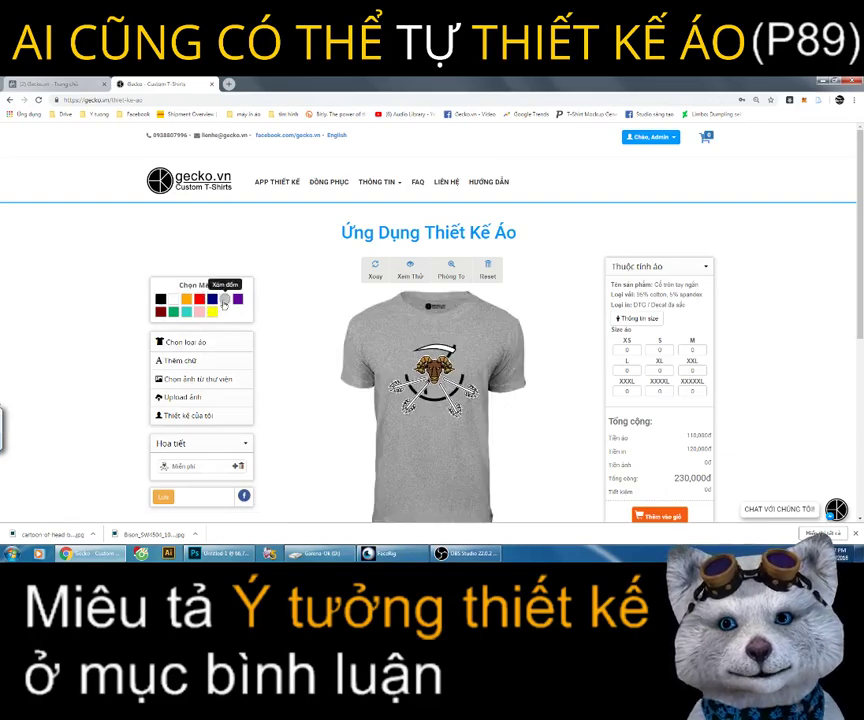
pyautogui.click(173, 299)
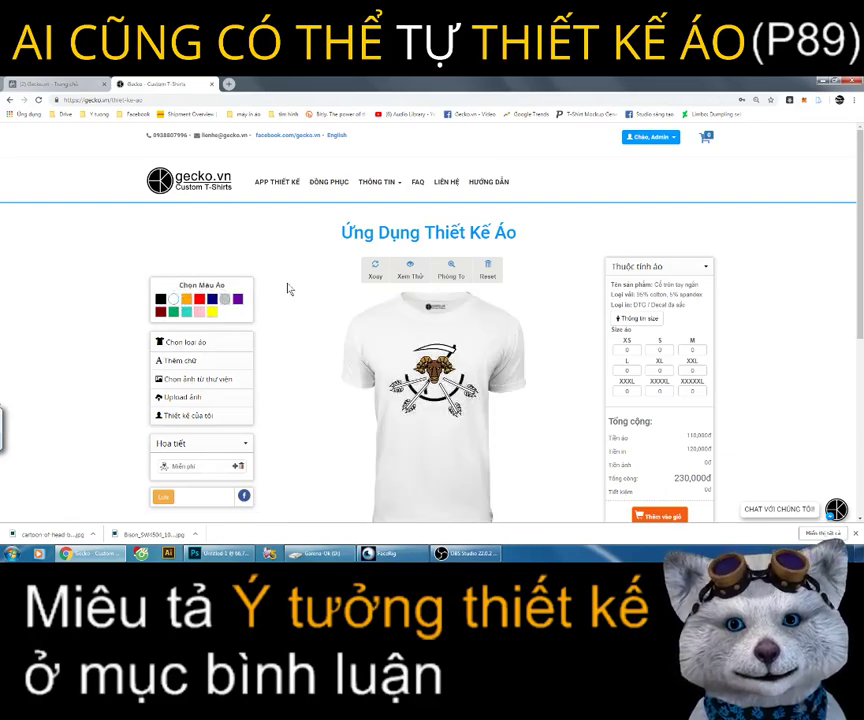
pyautogui.click(244, 496)
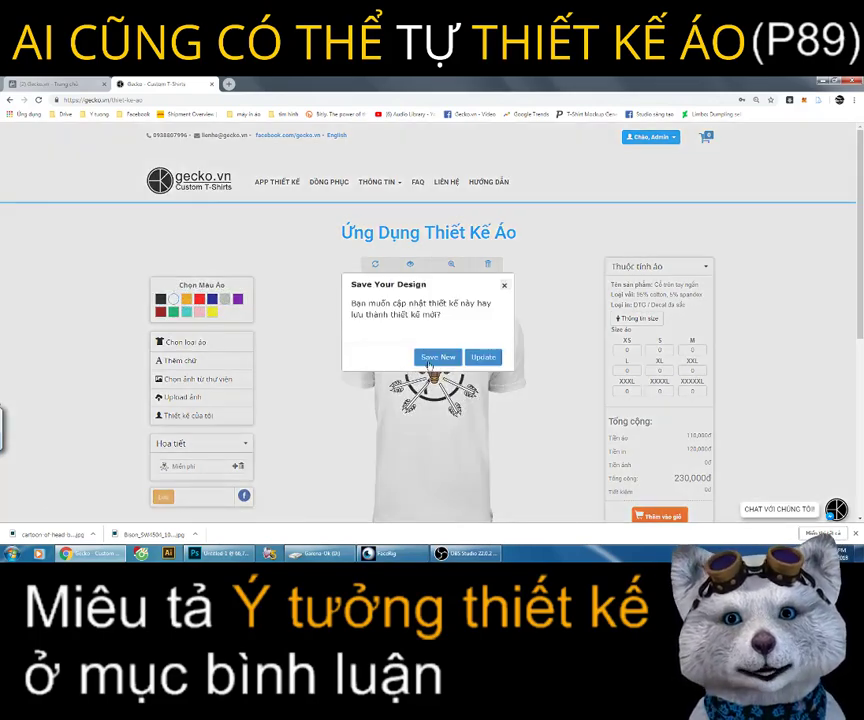
pyautogui.click(437, 358)
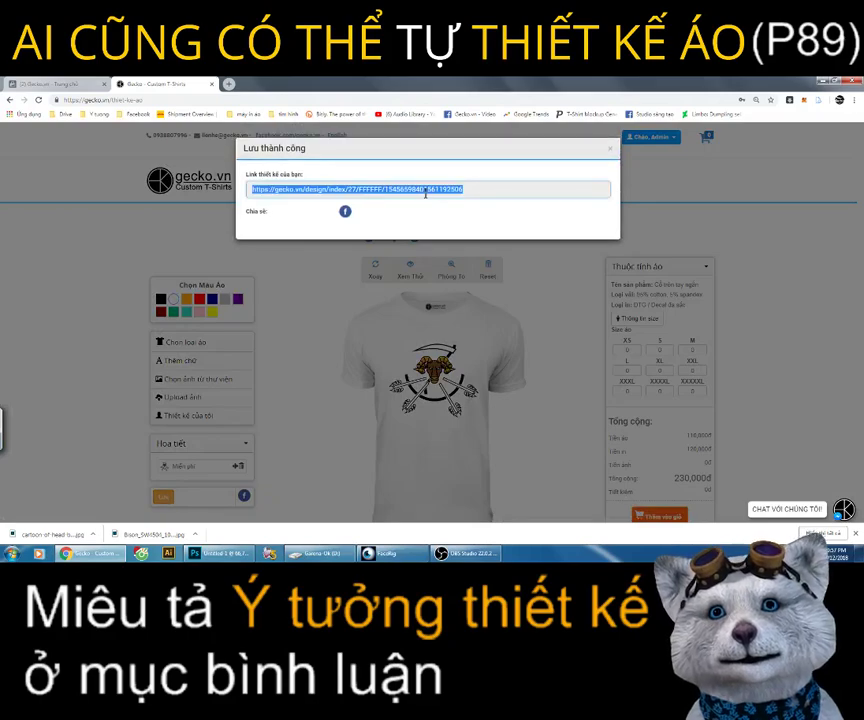
pyautogui.click(40, 83)
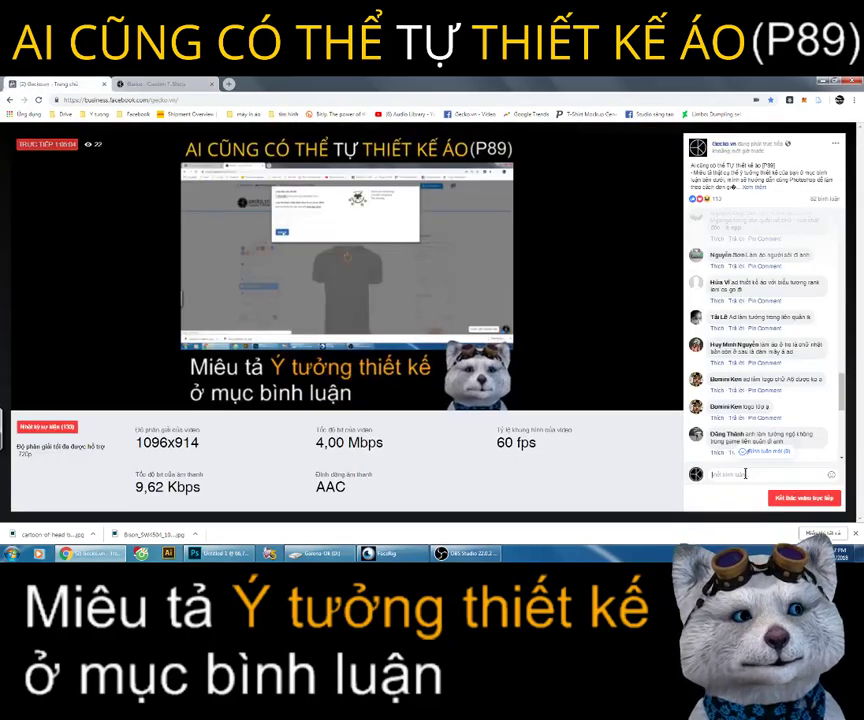
# Step: Post the comment 'Logo bạn:' with the pasted gecko.vn design link on the live stream, then read newer comments
pyautogui.click(745, 474)
pyautogui.write('ogo bạn:')
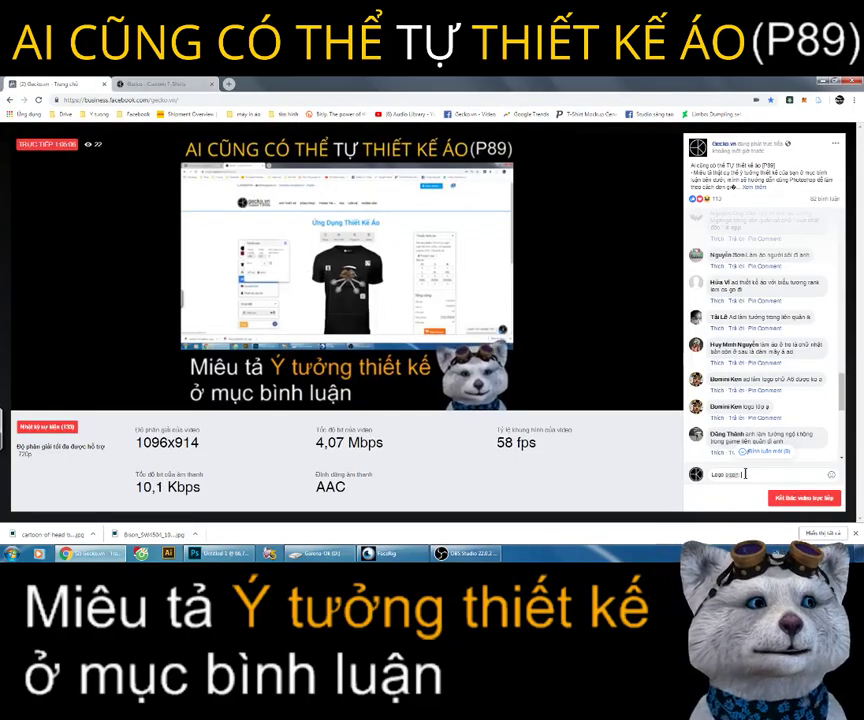
pyautogui.hotkey('ctrl', 'v')
pyautogui.press('Return')
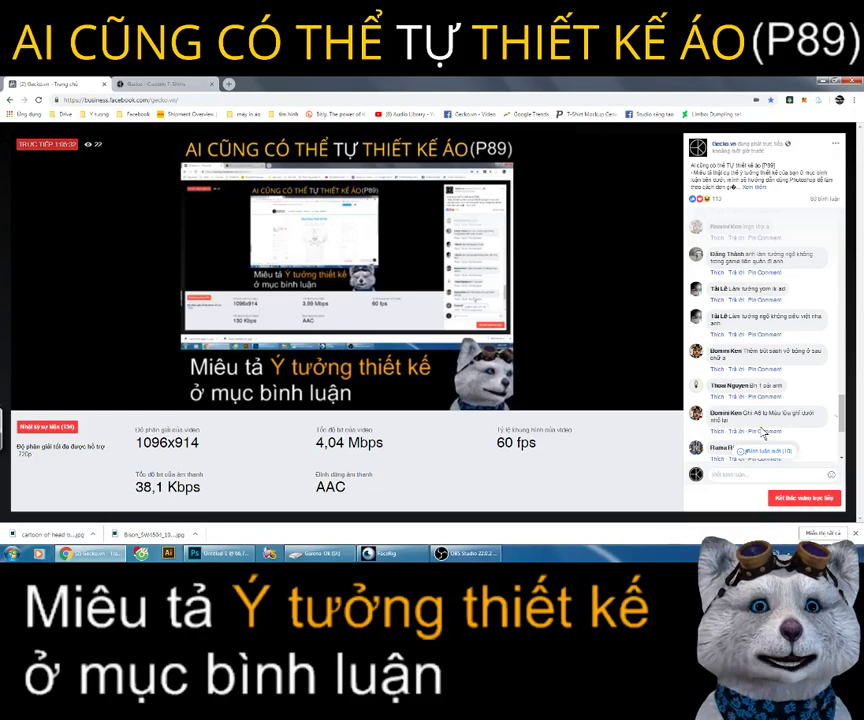
pyautogui.scroll(-3, 763, 432)
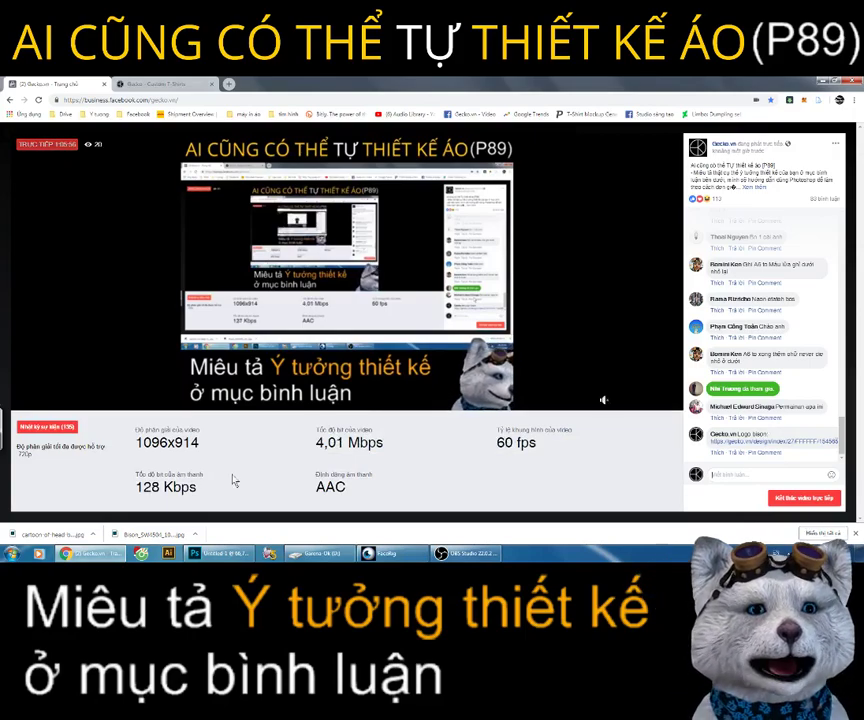
pyautogui.hotkey('alt', 'Tab')
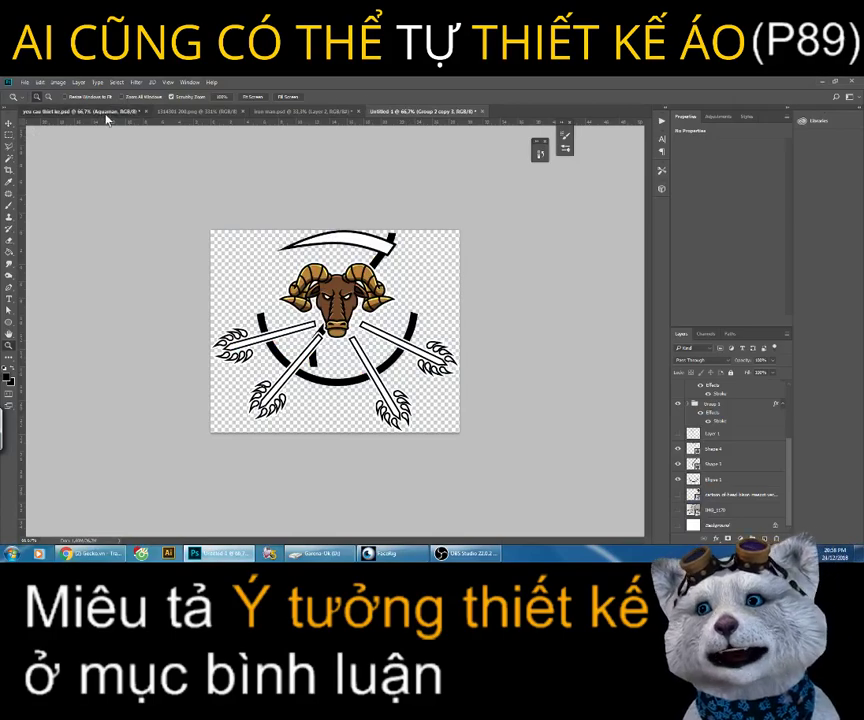
# Step: Bring up the Aquaman T-shirt document at 100% zoom and start a new document from the File menu
pyautogui.click(106, 111)
pyautogui.click(677, 497)
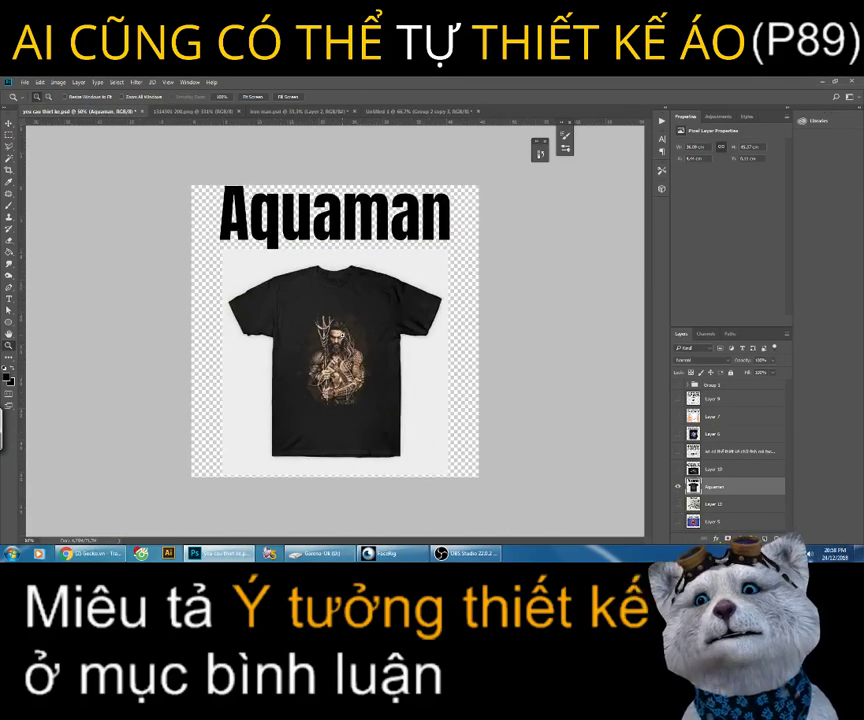
pyautogui.hotkey('ctrl', '0')
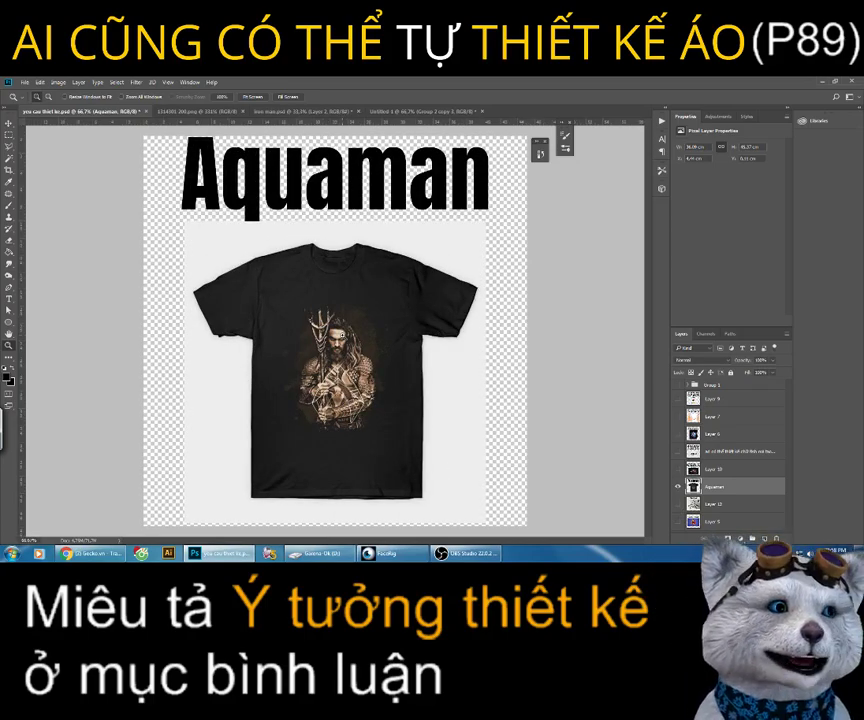
pyautogui.hotkey('ctrl', '1')
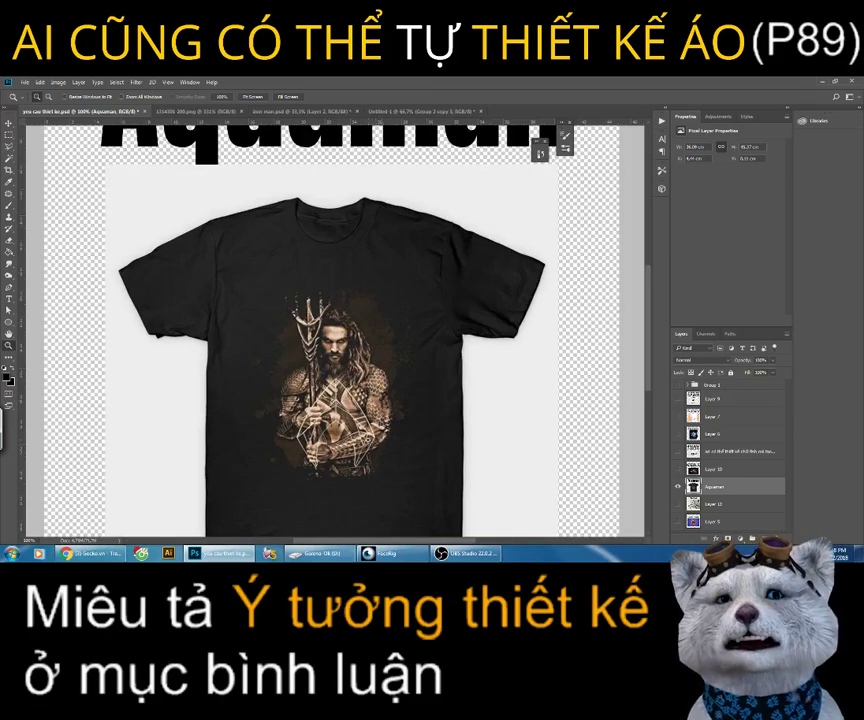
pyautogui.click(22, 84)
pyautogui.click(40, 97)
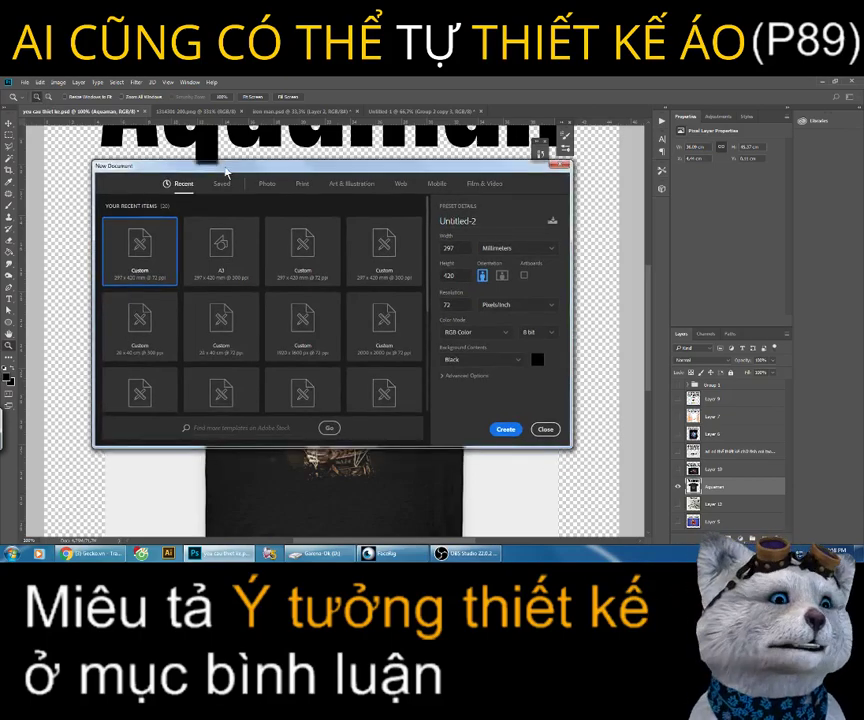
# Step: Create Untitled-2 from the A3 print preset (297 × 420 mm) at 72 ppi with black background contents
pyautogui.click(301, 184)
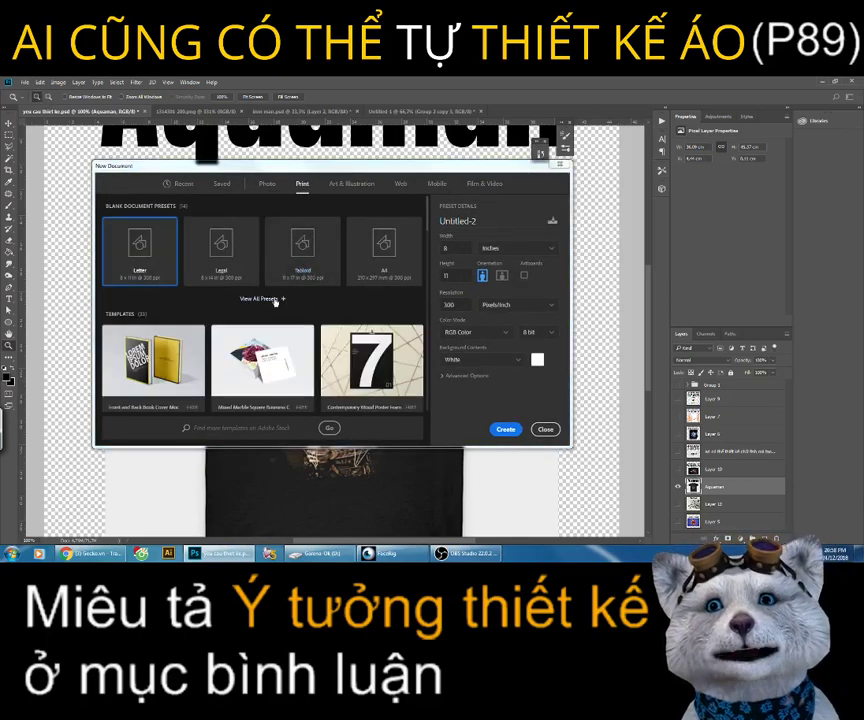
pyautogui.click(278, 298)
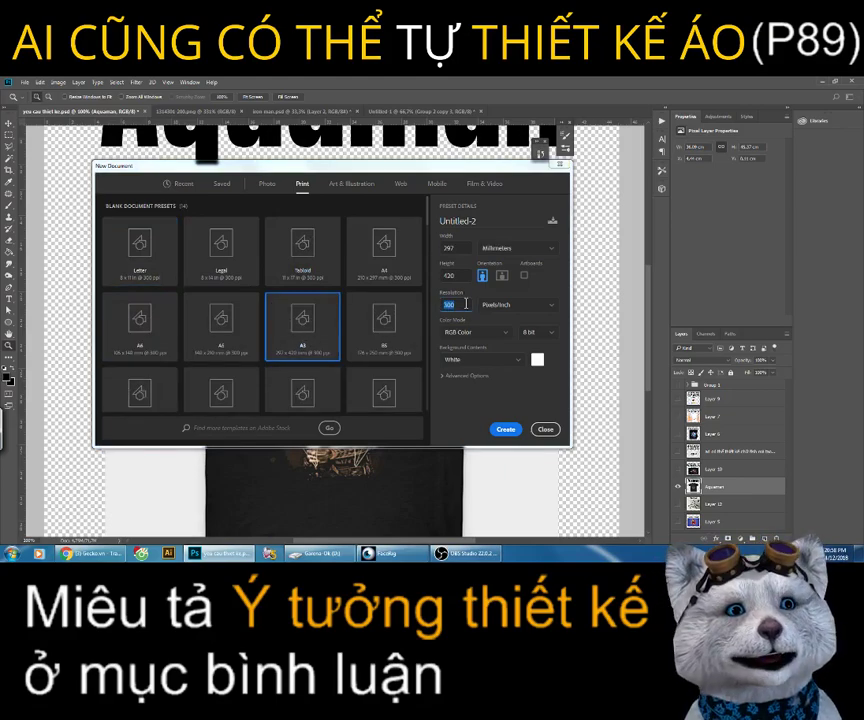
pyautogui.write('72')
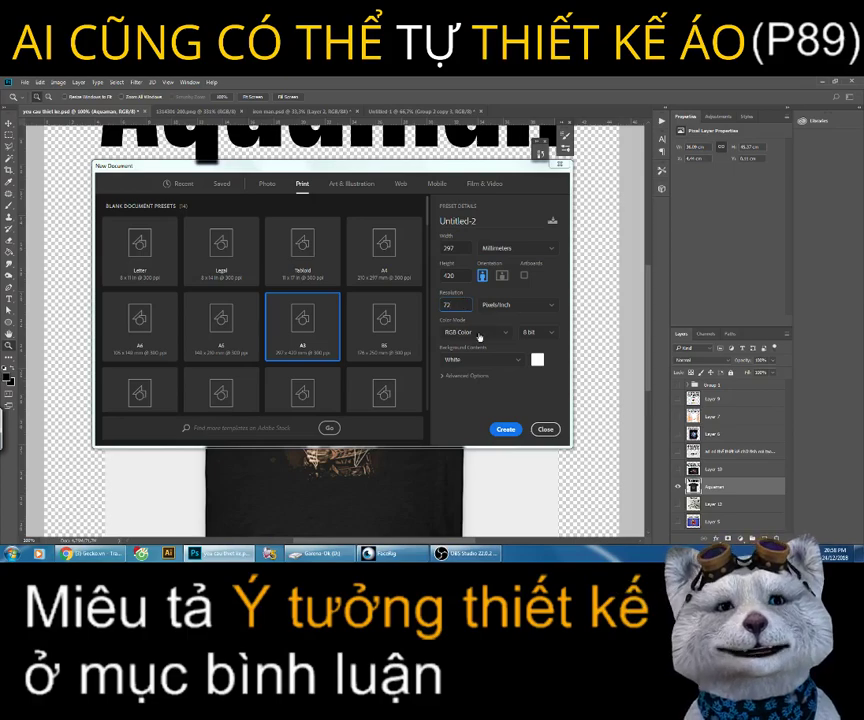
pyautogui.click(457, 360)
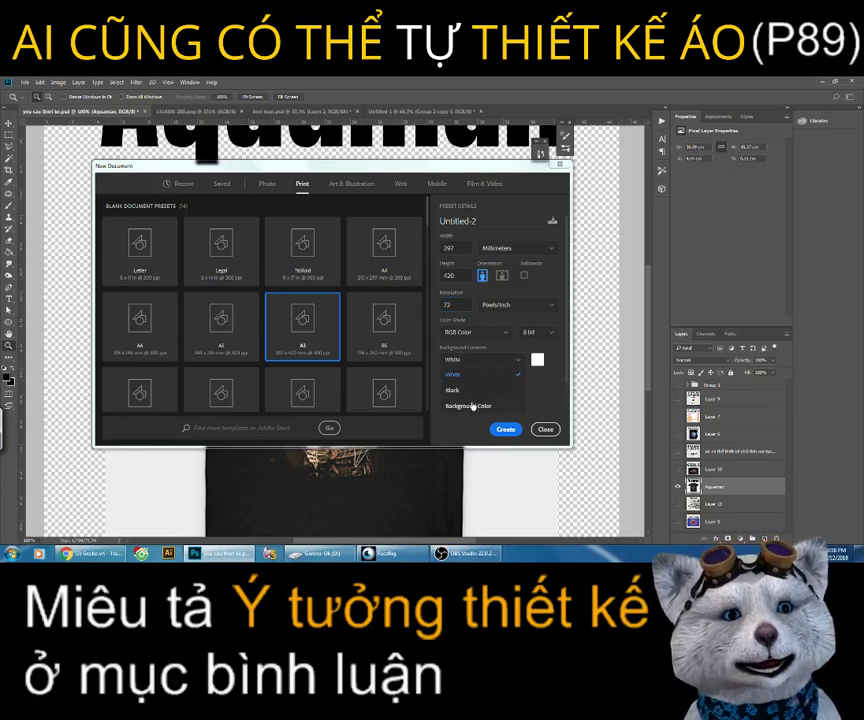
pyautogui.click(465, 392)
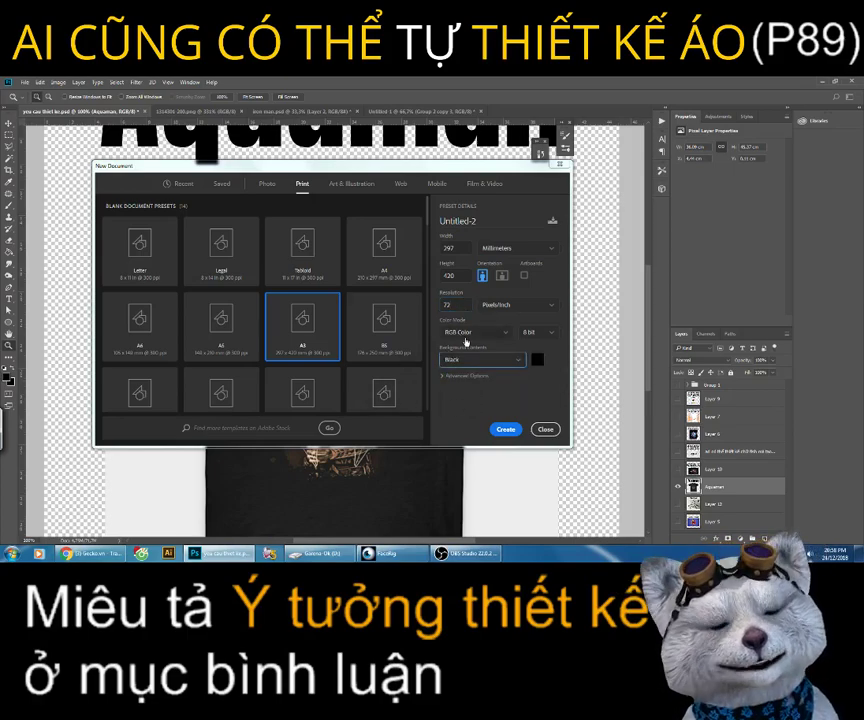
pyautogui.click(502, 429)
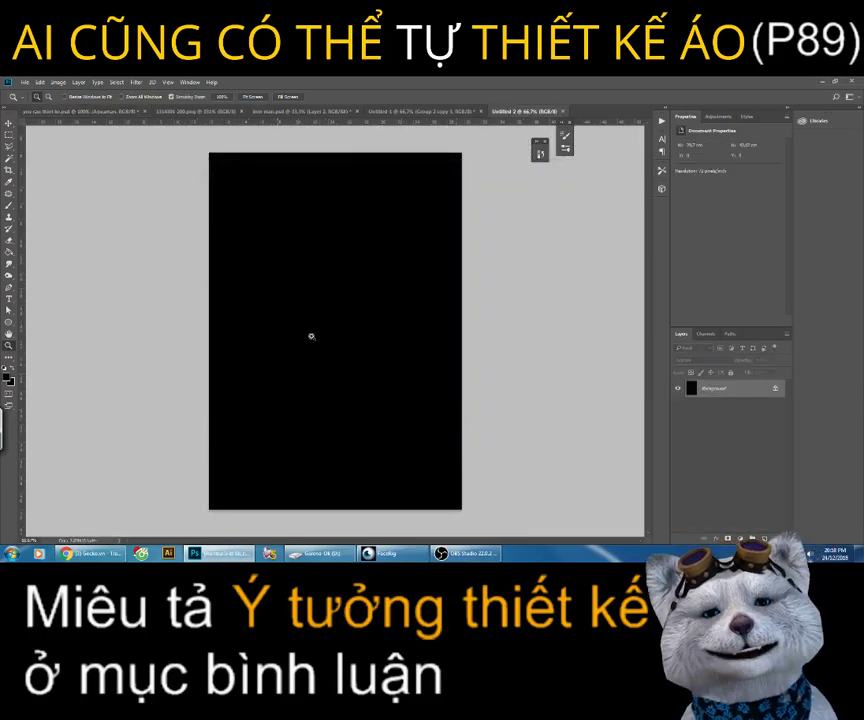
# Step: Drag the Aquaman PNG from Explorer onto the black canvas, enlarge it, shift it down and commit
pyautogui.click(318, 553)
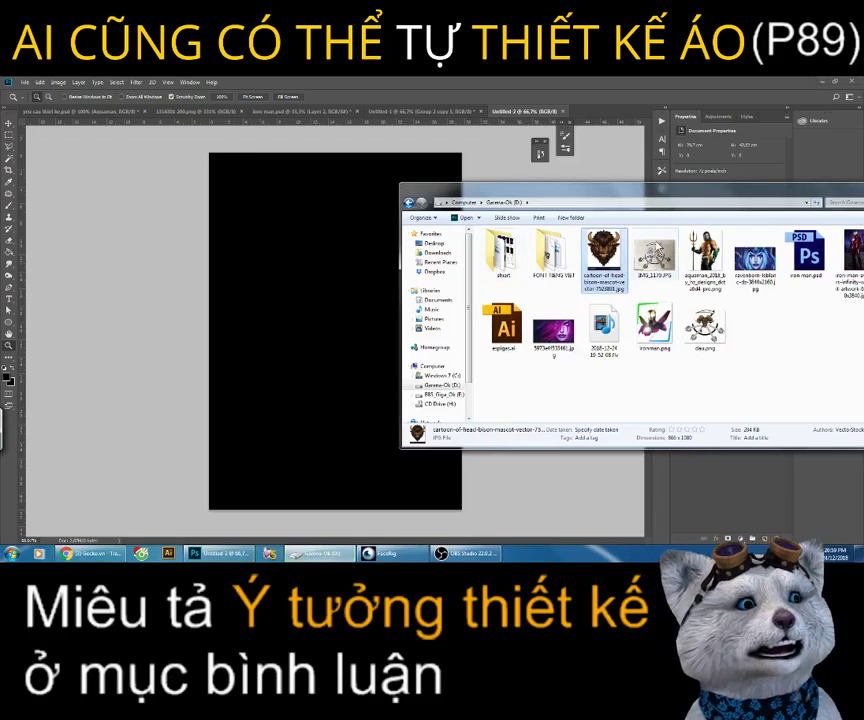
pyautogui.moveTo(705, 258)
pyautogui.mouseDown()
pyautogui.moveTo(268, 300)
pyautogui.moveTo(337, 290)
pyautogui.moveTo(470, 452)
pyautogui.mouseUp()
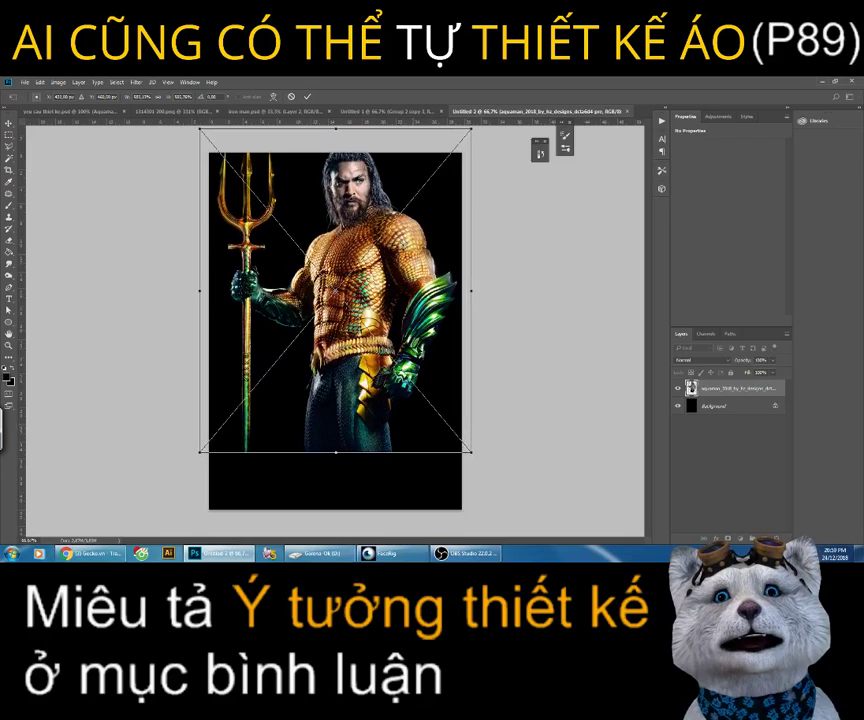
pyautogui.moveTo(414, 304); pyautogui.dragTo(414, 341)
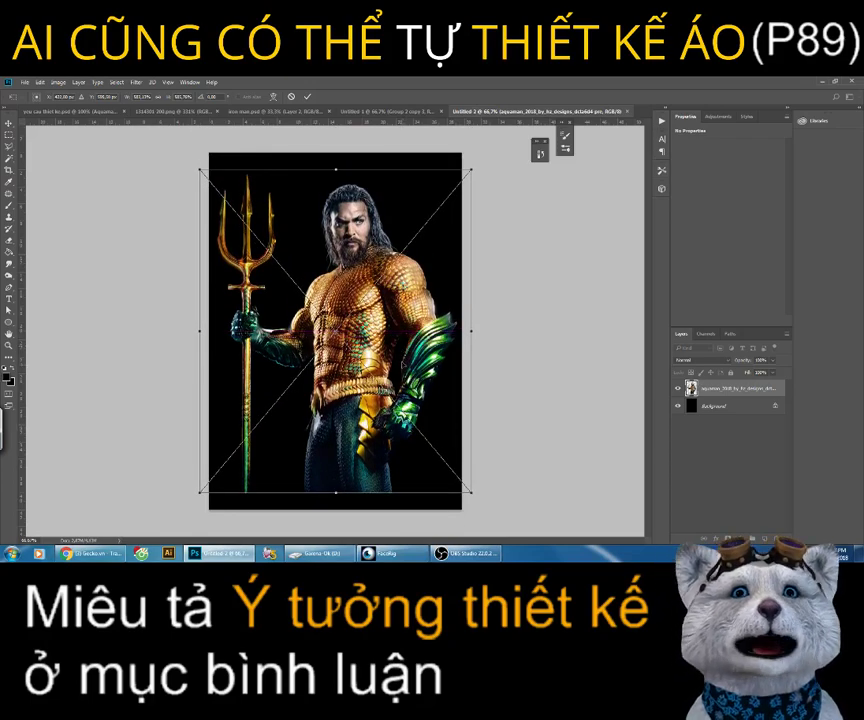
pyautogui.press('Return')
pyautogui.press('z')
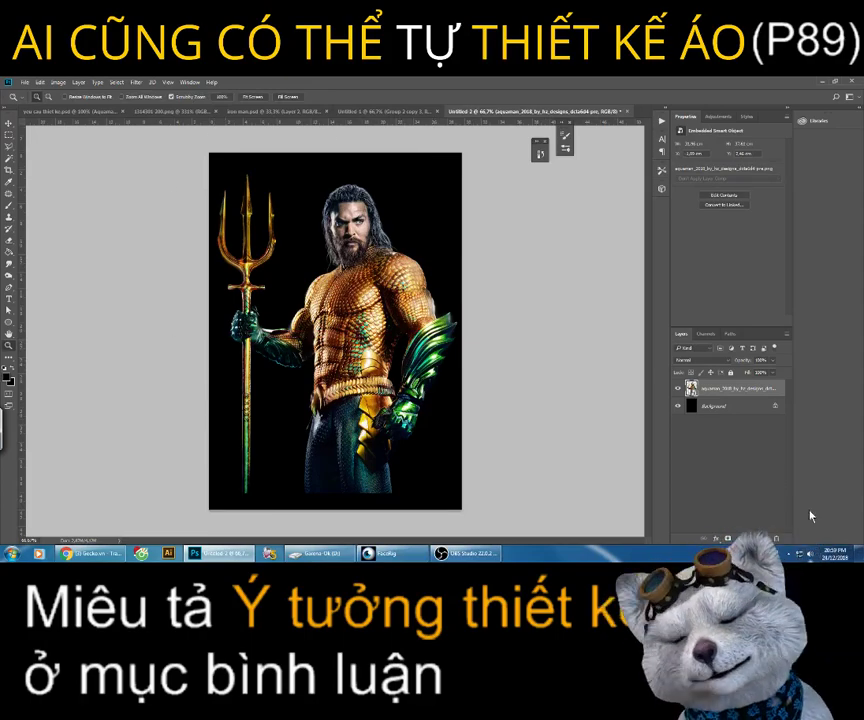
# Step: Add a Black & White adjustment clipped to the Aquaman photo to make it grayscale
pyautogui.click(729, 538)
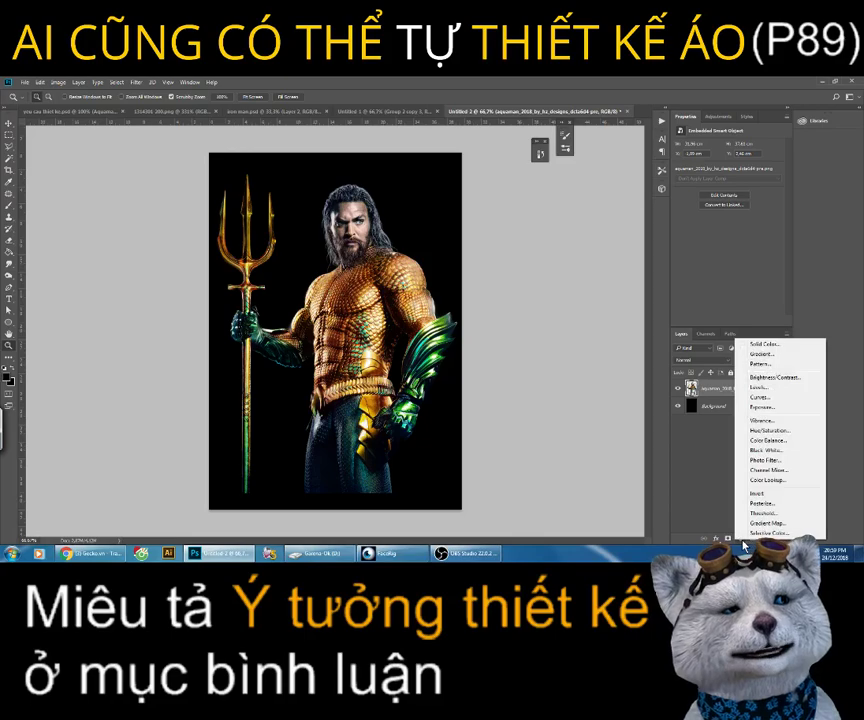
pyautogui.click(742, 542)
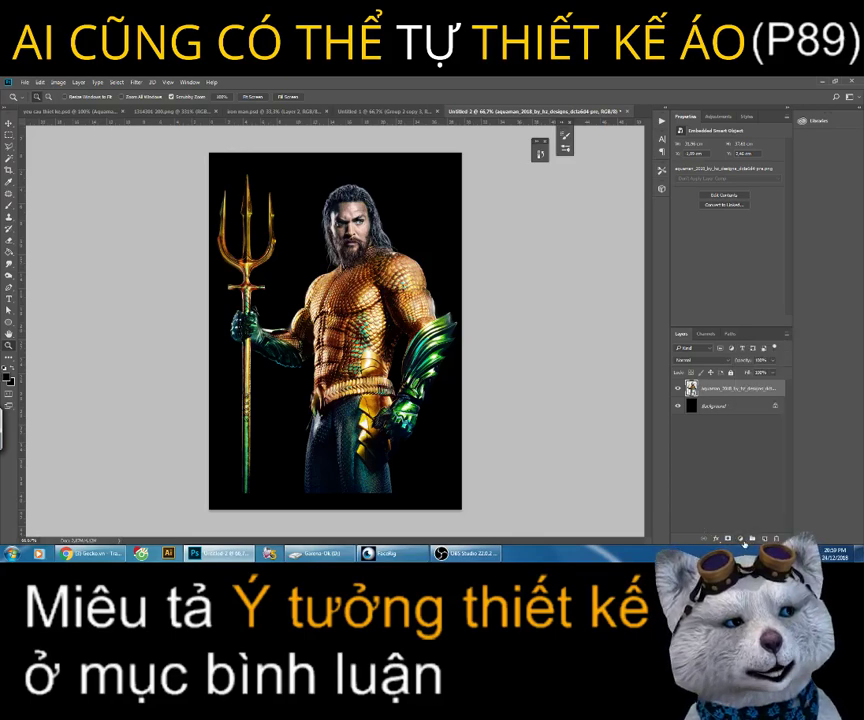
pyautogui.click(742, 542)
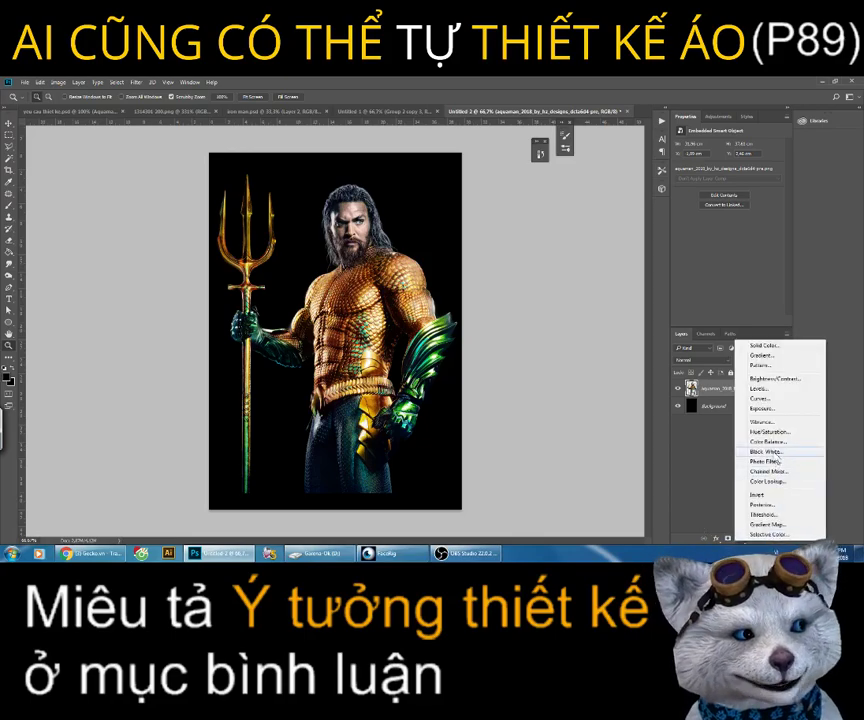
pyautogui.click(776, 458)
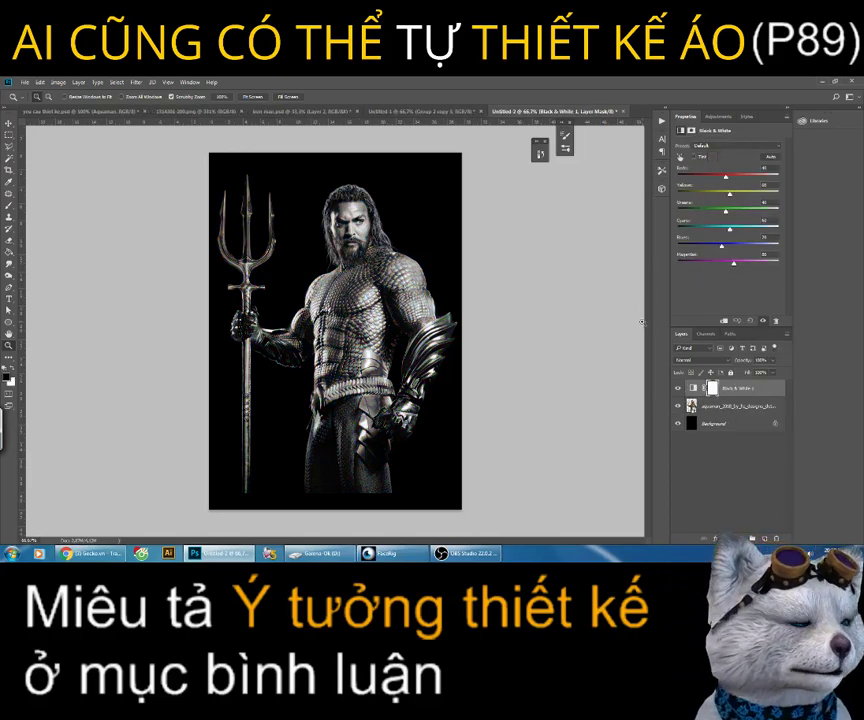
pyautogui.rightClick(771, 393)
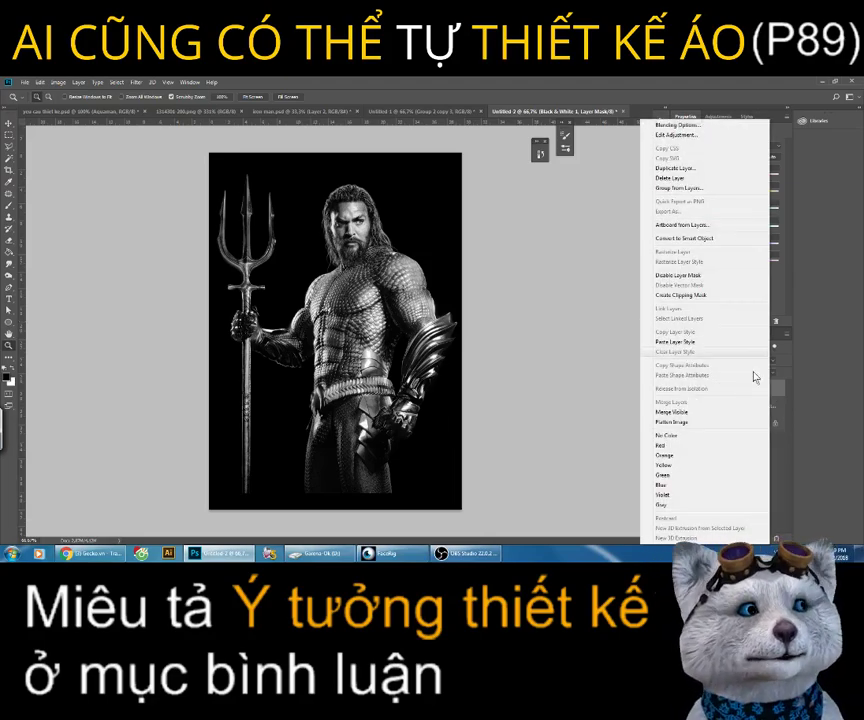
pyautogui.click(707, 296)
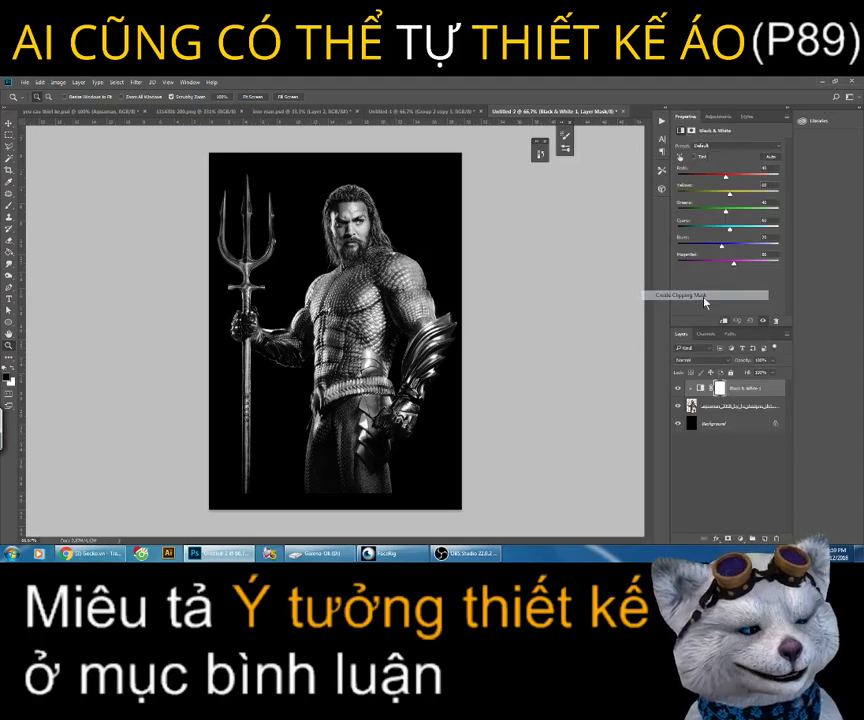
# Step: Check the Aquaman photo and Black & White layers, then clear the layer selection
pyautogui.click(745, 406)
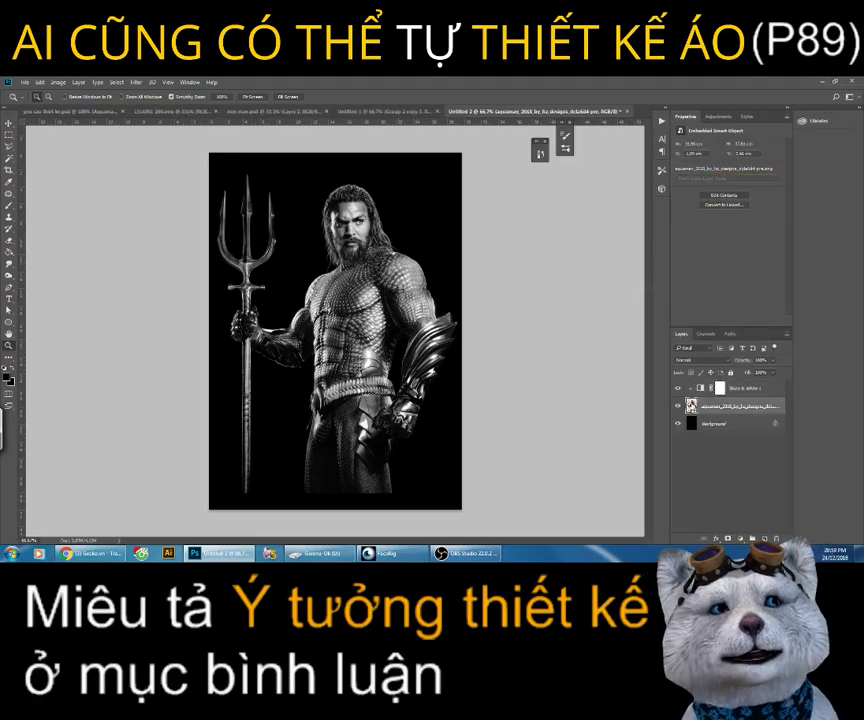
pyautogui.click(776, 391)
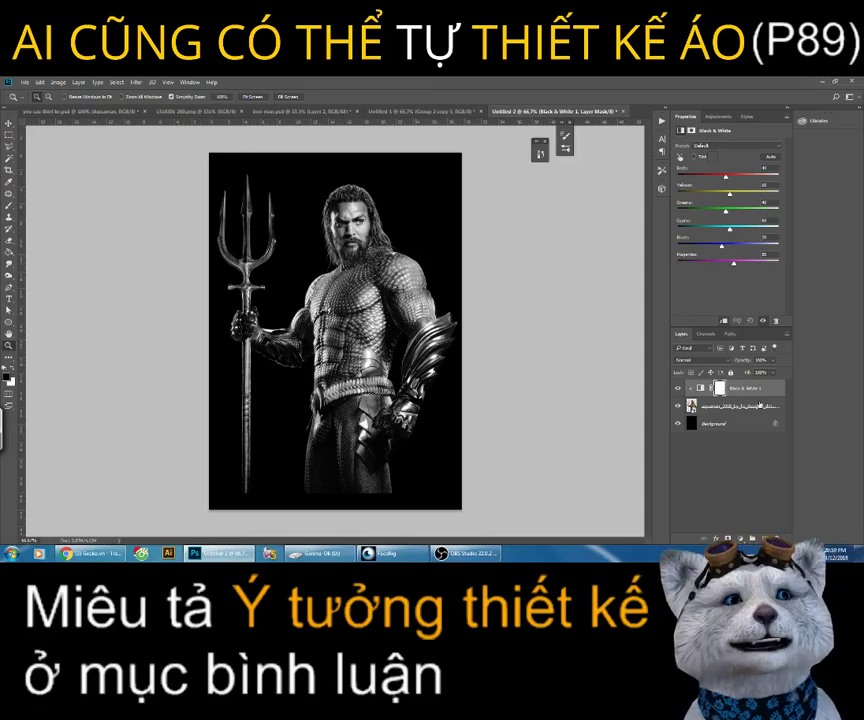
pyautogui.click(755, 521)
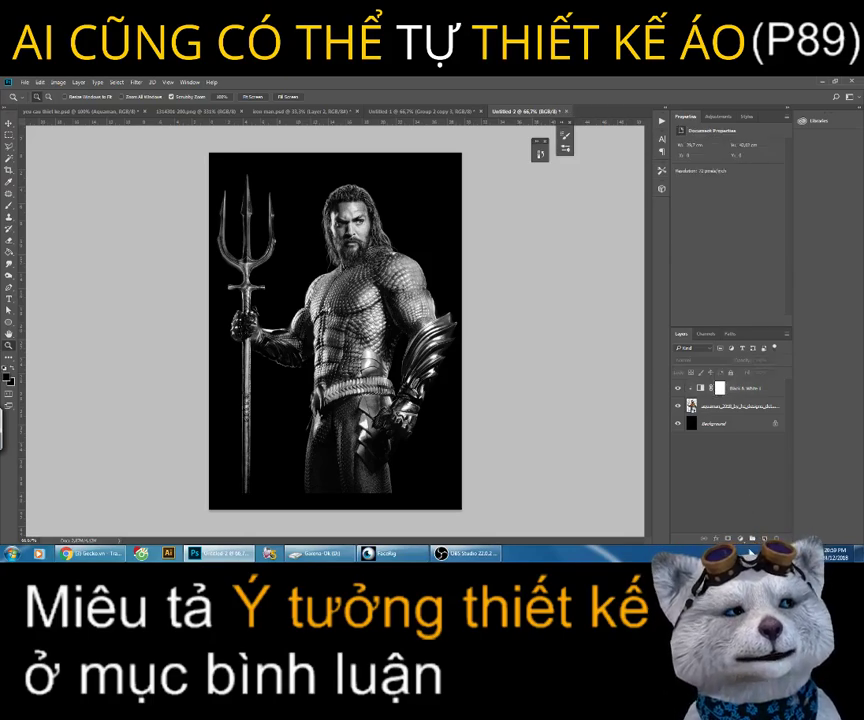
pyautogui.click(741, 543)
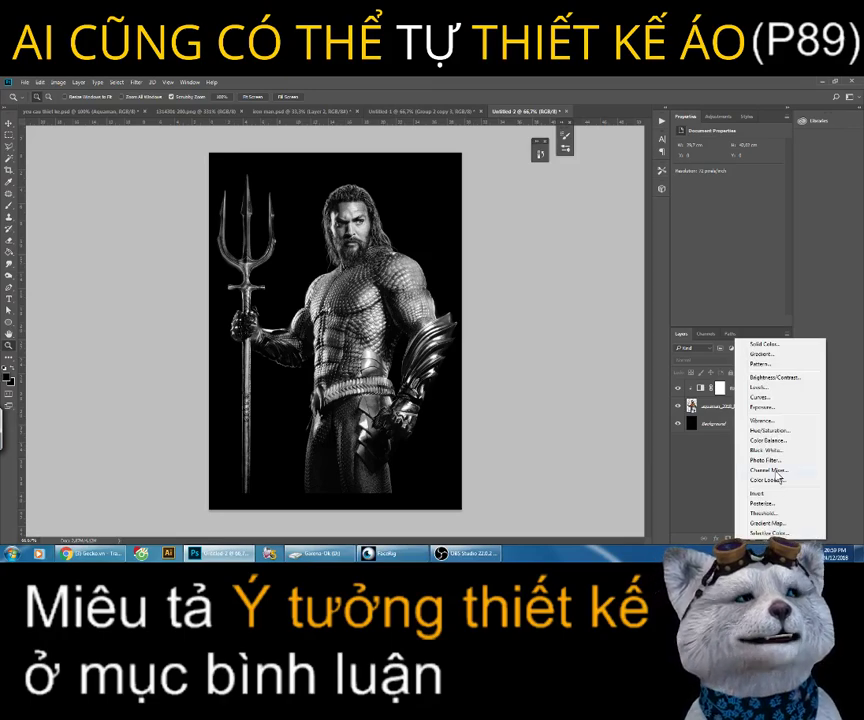
# Step: Add a clipped Levels adjustment with the black input raised and the white input lowered
pyautogui.click(762, 388)
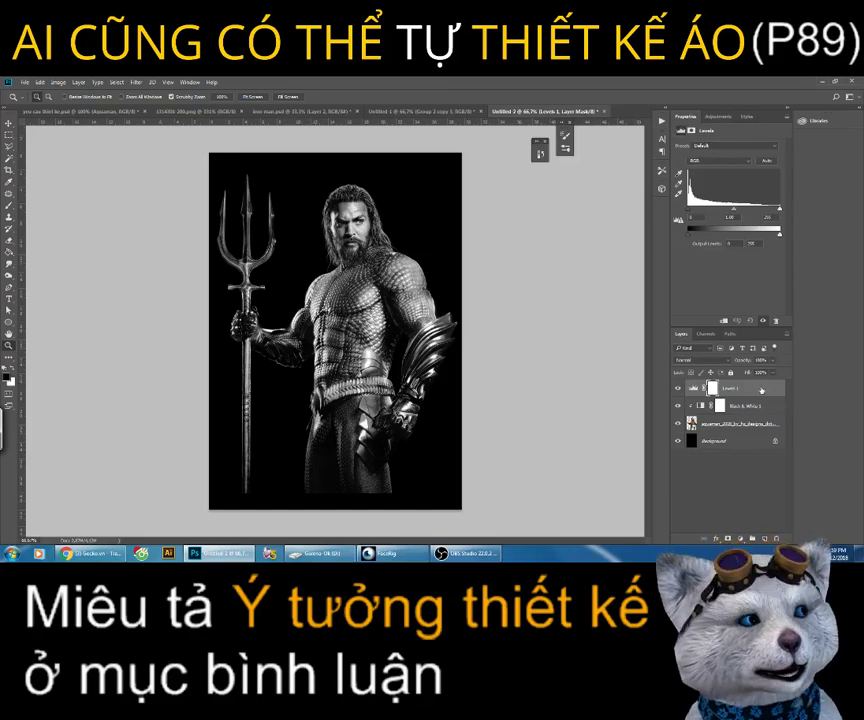
pyautogui.rightClick(762, 390)
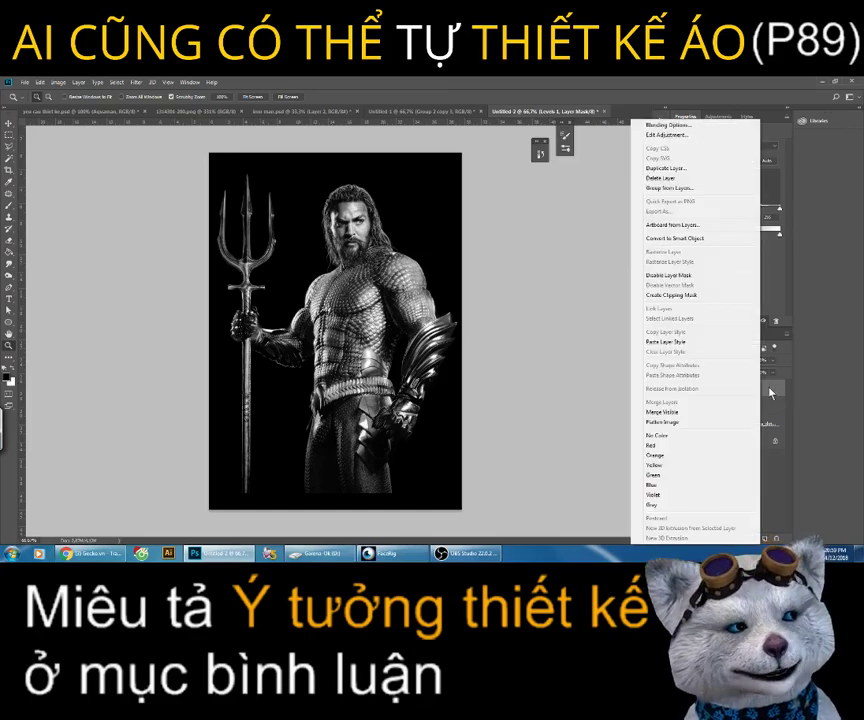
pyautogui.click(690, 298)
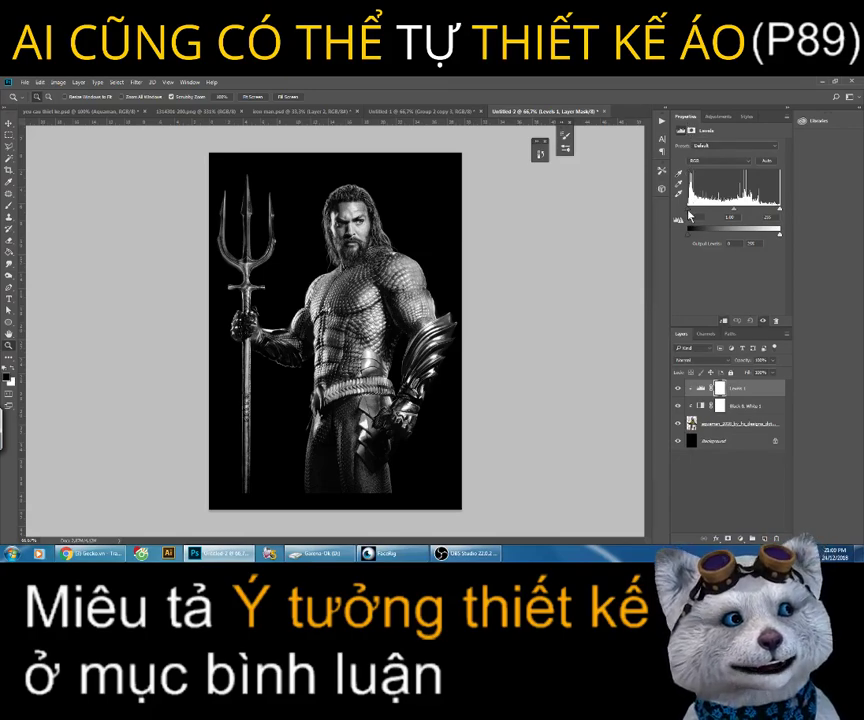
pyautogui.moveTo(689, 212); pyautogui.dragTo(705, 212)
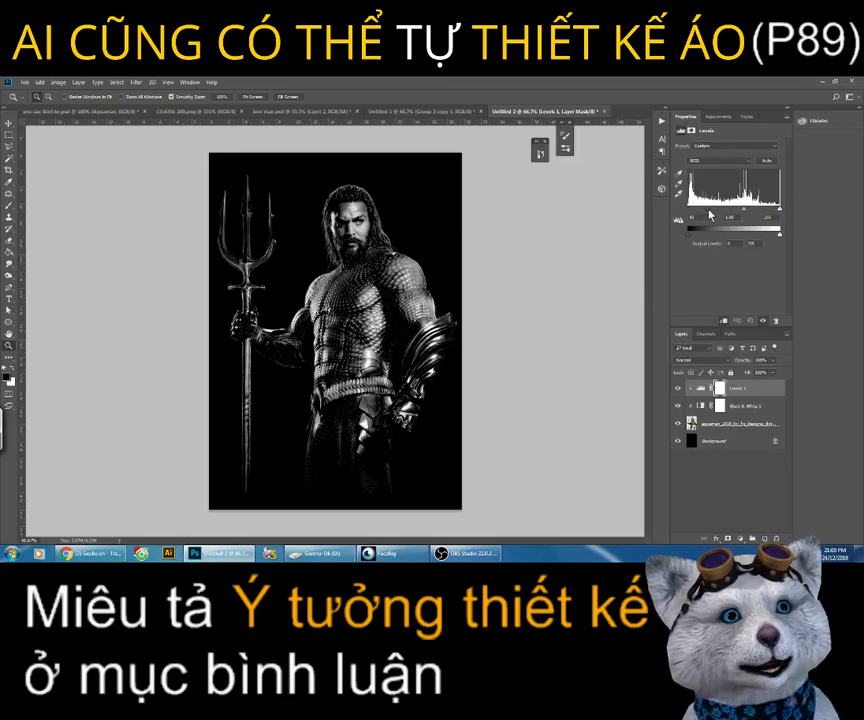
pyautogui.moveTo(779, 210); pyautogui.dragTo(770, 213)
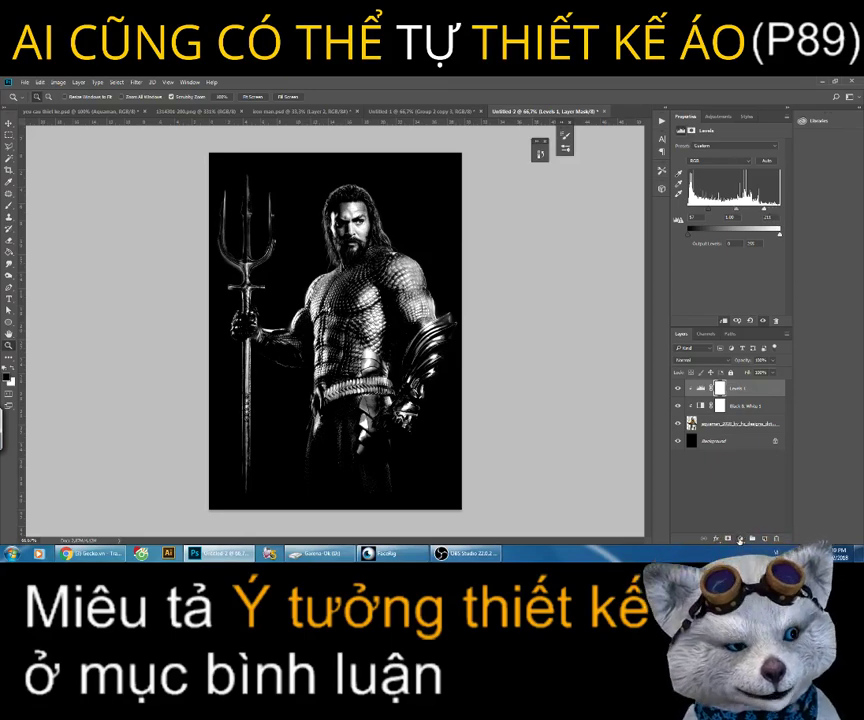
pyautogui.click(739, 540)
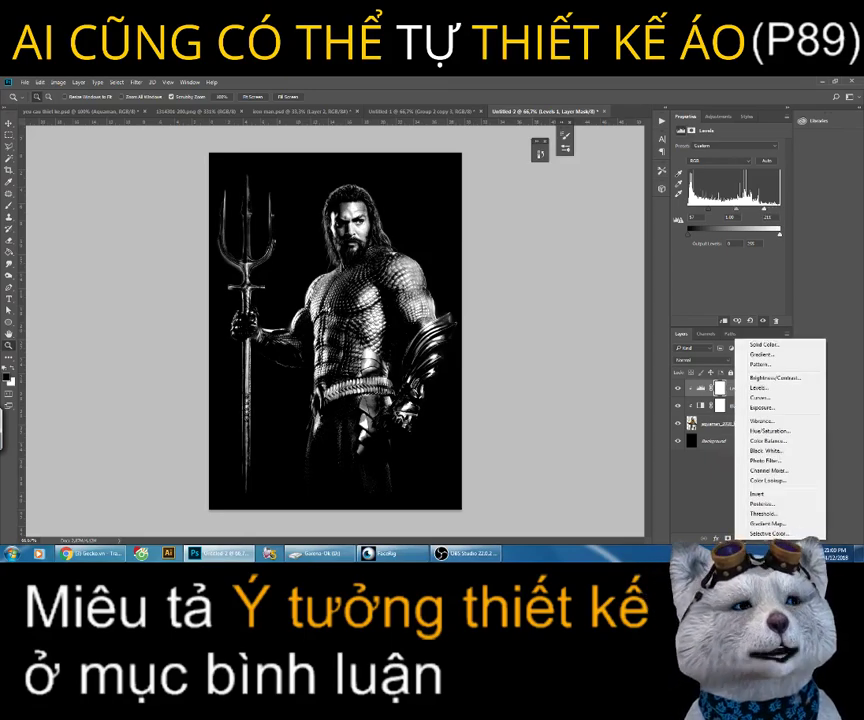
# Step: Add a clipped Hue/Saturation adjustment with Colorize on and raised lightness for a warm bronze tint
pyautogui.click(766, 432)
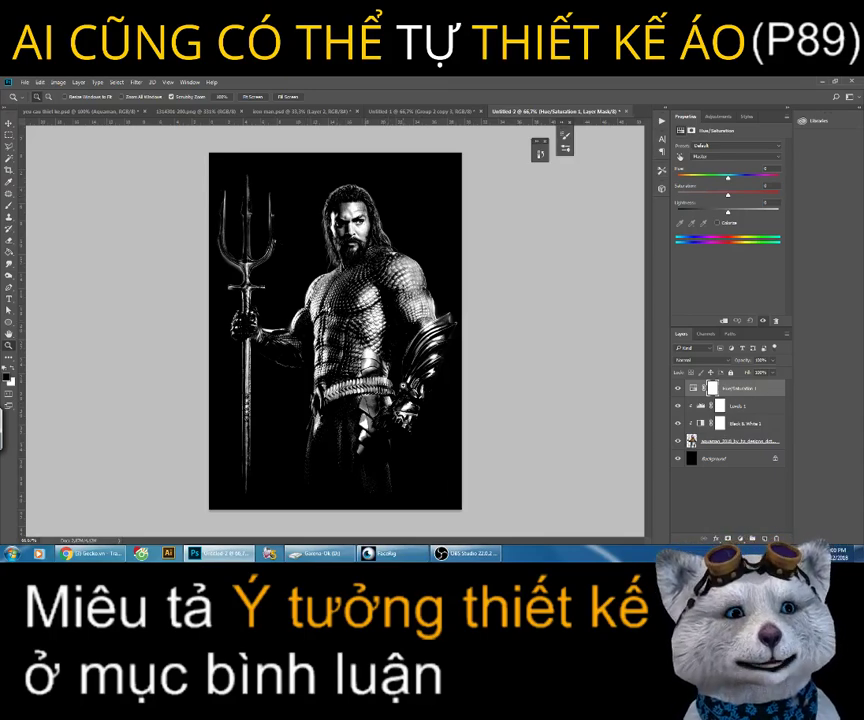
pyautogui.rightClick(776, 387)
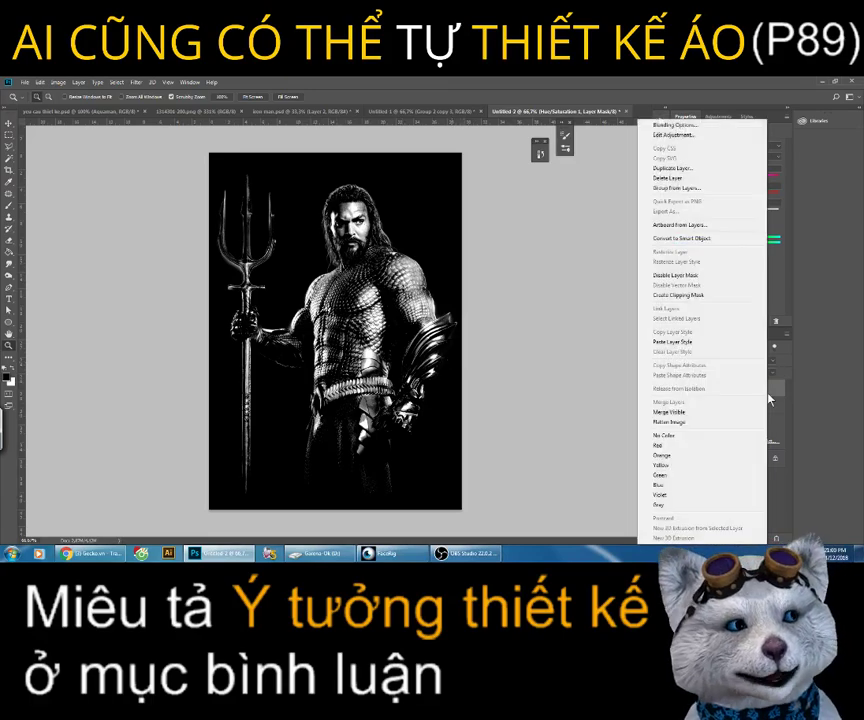
pyautogui.click(687, 298)
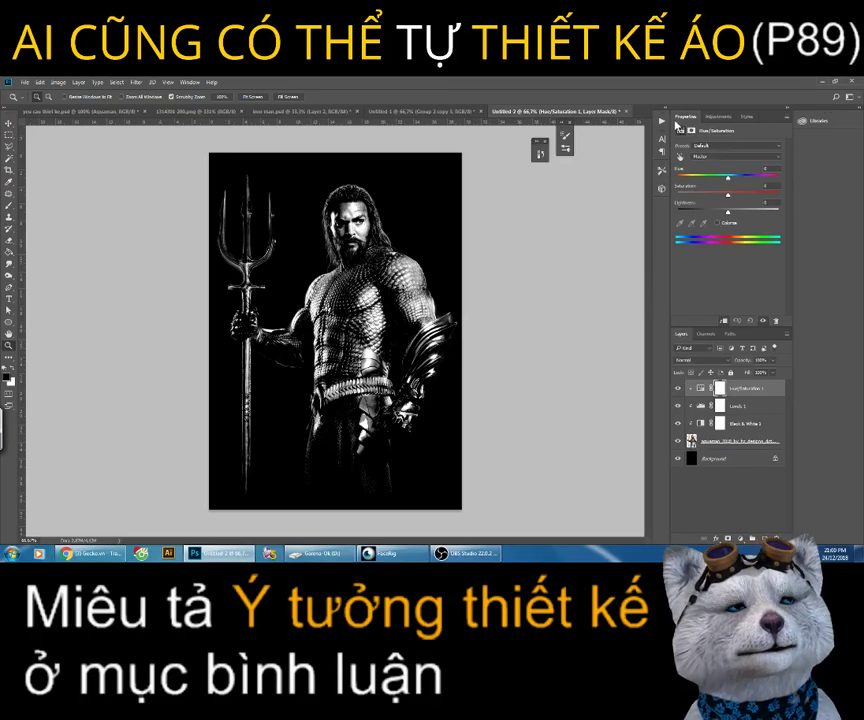
pyautogui.click(717, 224)
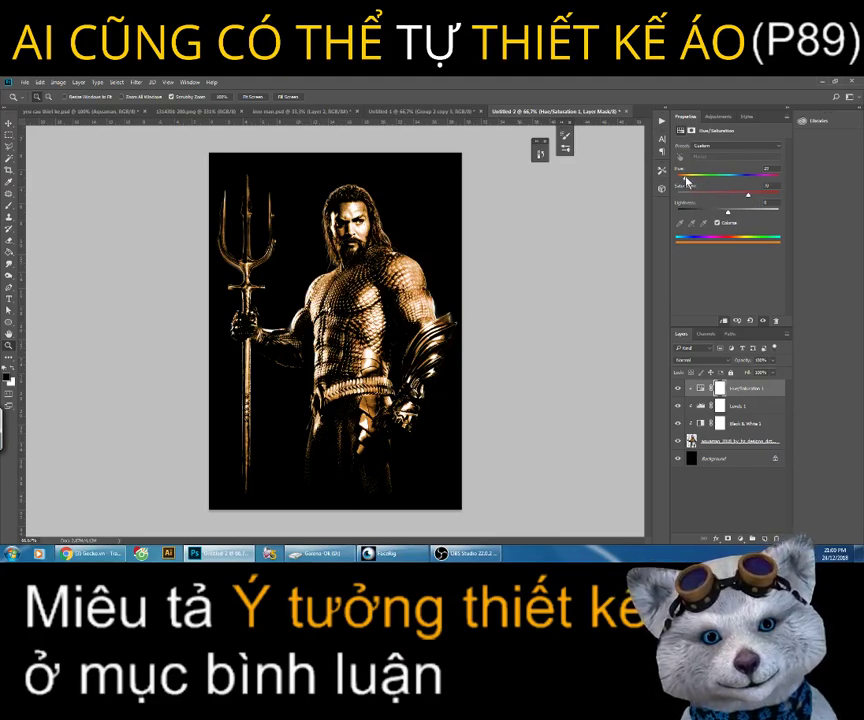
pyautogui.moveTo(727, 216); pyautogui.dragTo(728, 216)
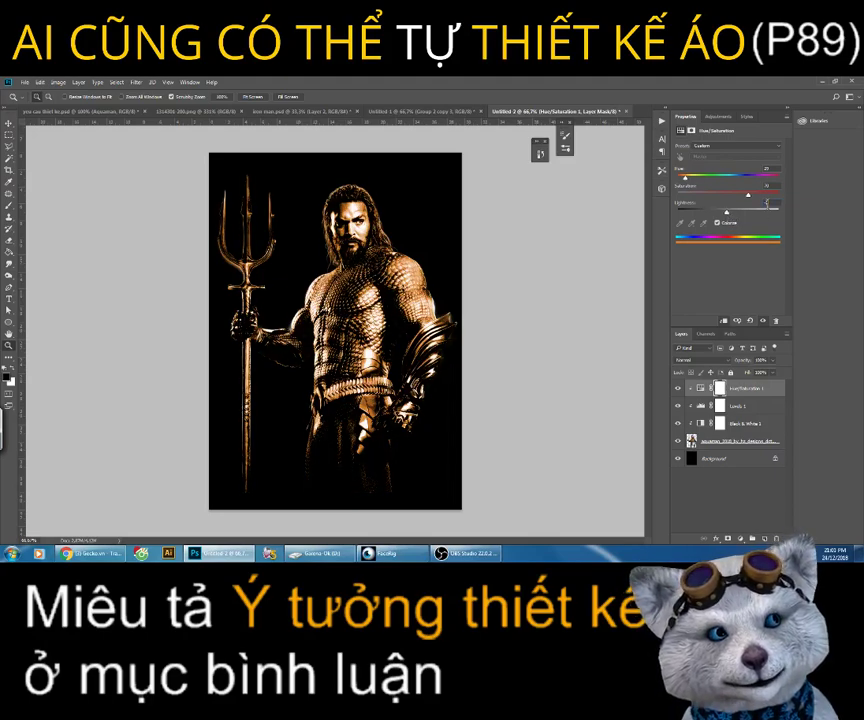
pyautogui.click(773, 203)
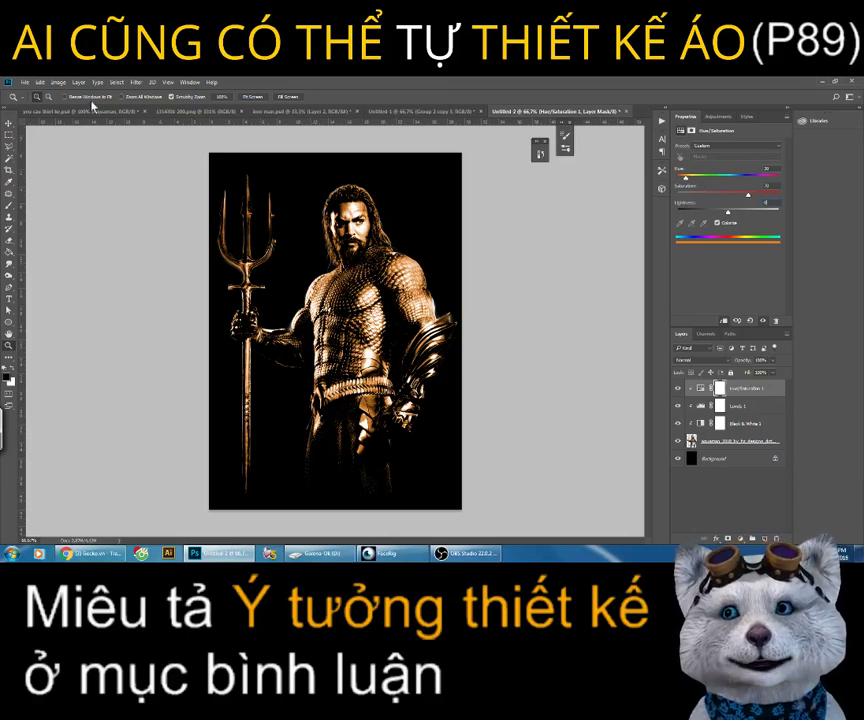
pyautogui.rightClick(725, 447)
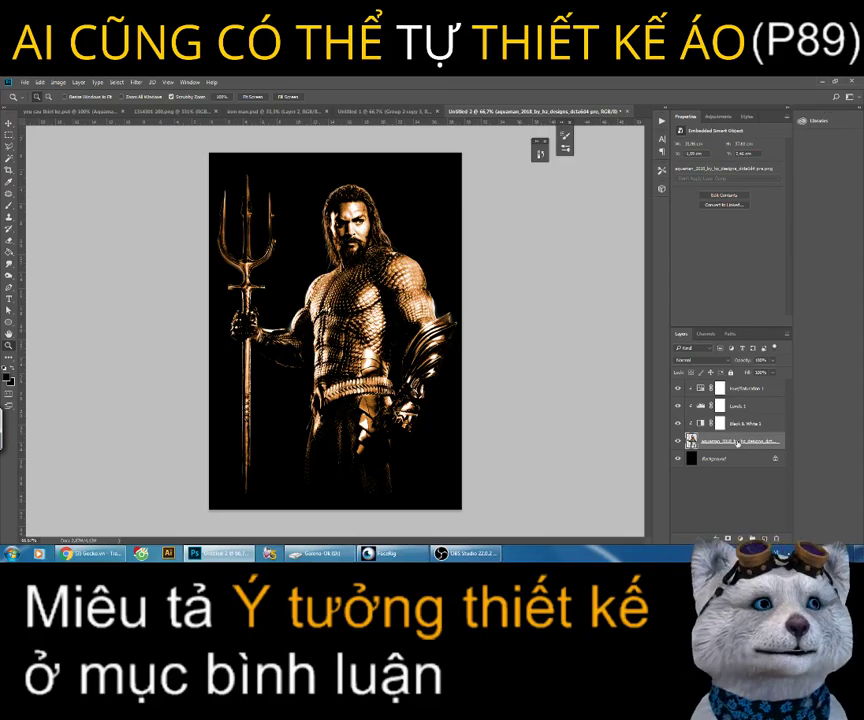
# Step: Stamp the adjustment and photo layers into one merged layer and move it just above Background
pyautogui.click(712, 393)
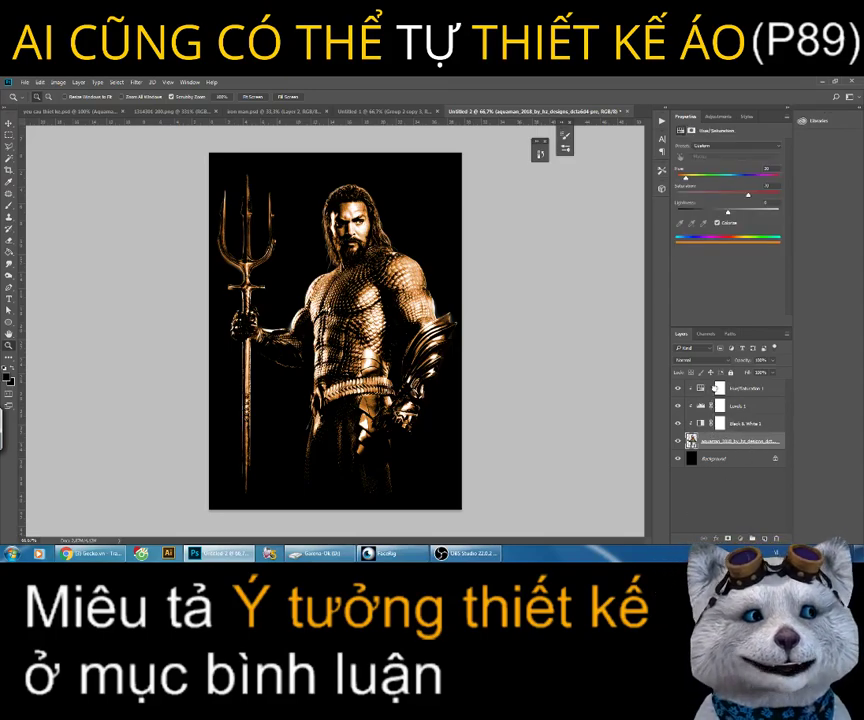
pyautogui.keyDown('shift'); pyautogui.click(772, 437); pyautogui.keyUp('shift')
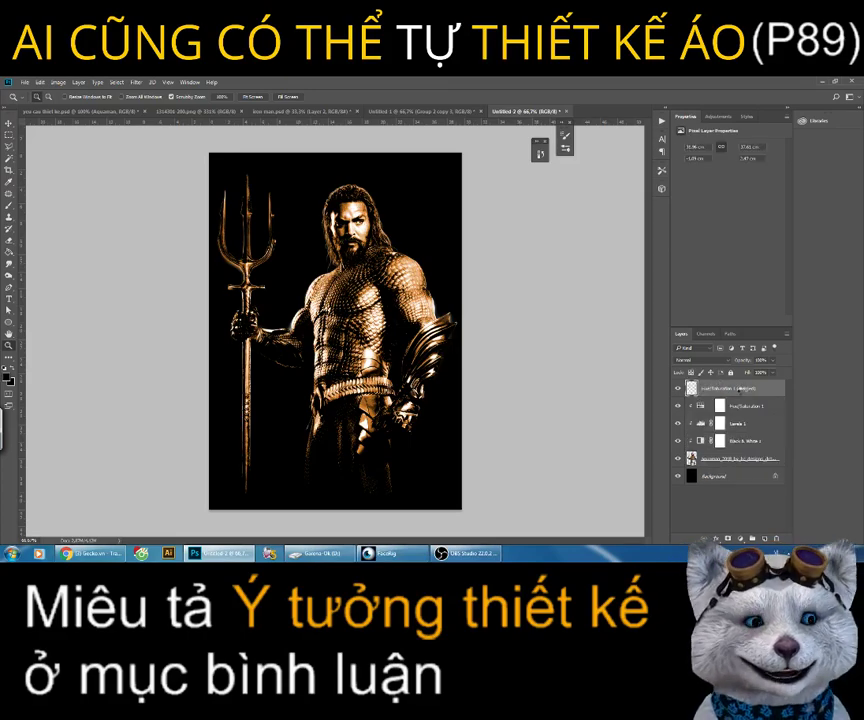
pyautogui.hotkey('ctrl', 'shift', 'alt', 'e')
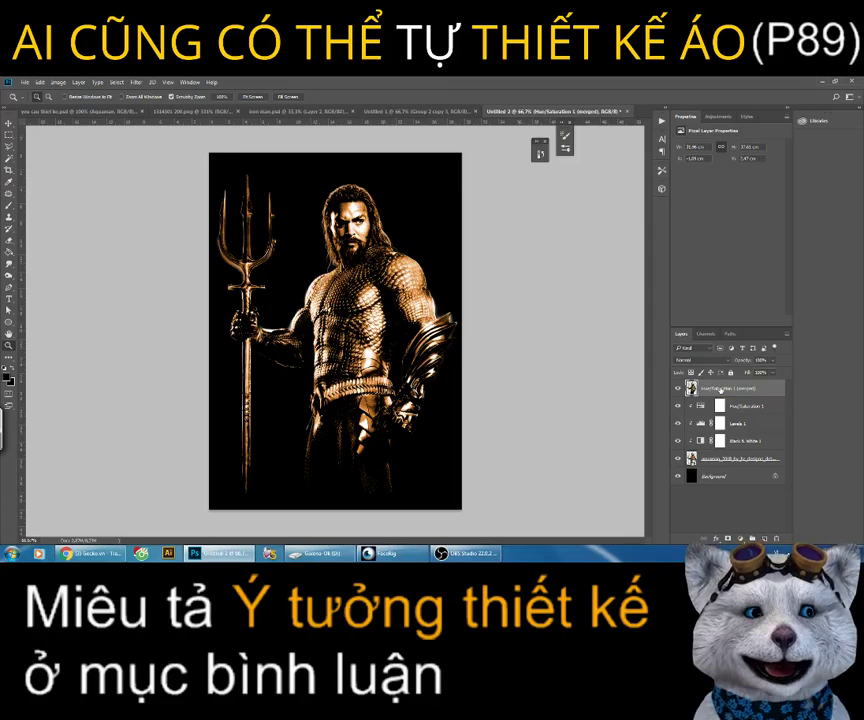
pyautogui.moveTo(716, 390); pyautogui.dragTo(714, 462)
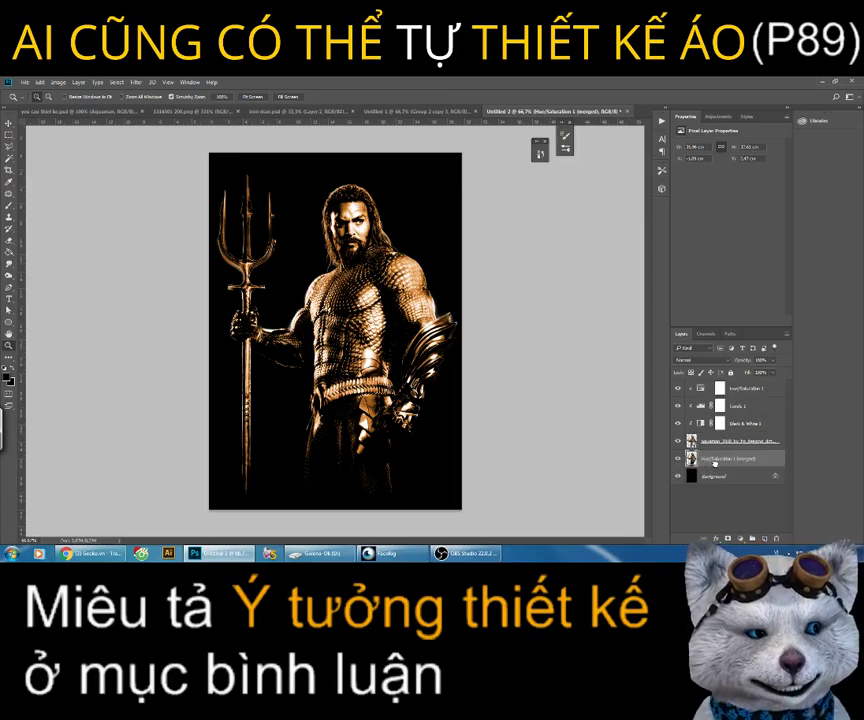
# Step: Pick the All Purpose Blend splatter brush from the Special Effects Brushes set
pyautogui.click(9, 208)
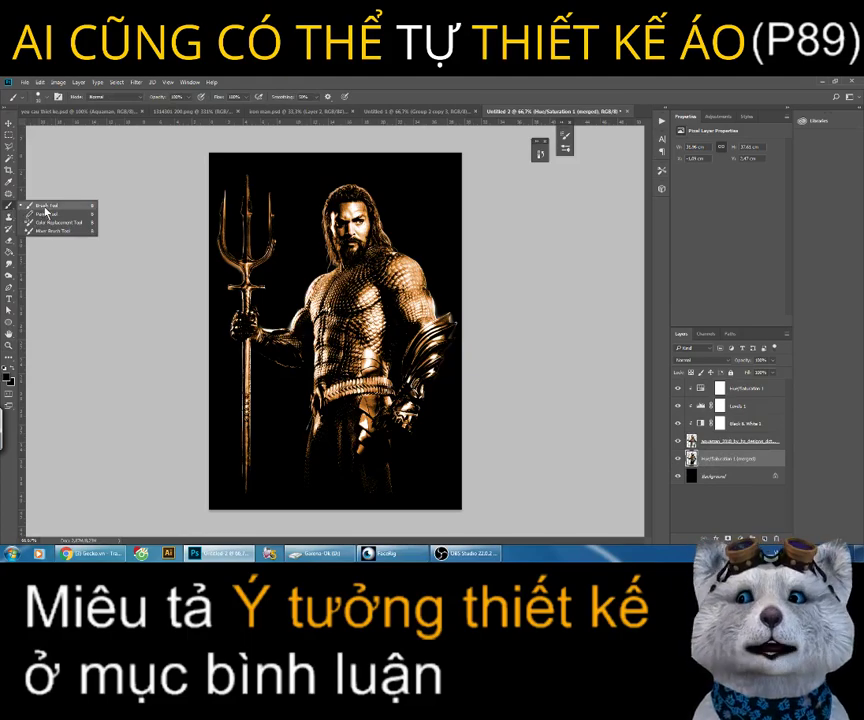
pyautogui.click(58, 206)
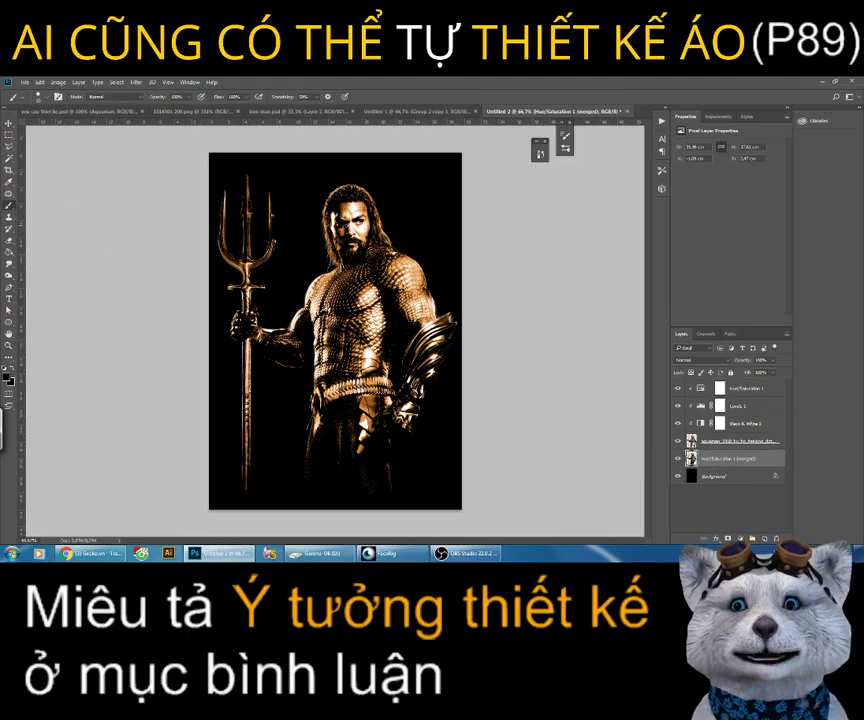
pyautogui.rightClick(428, 395)
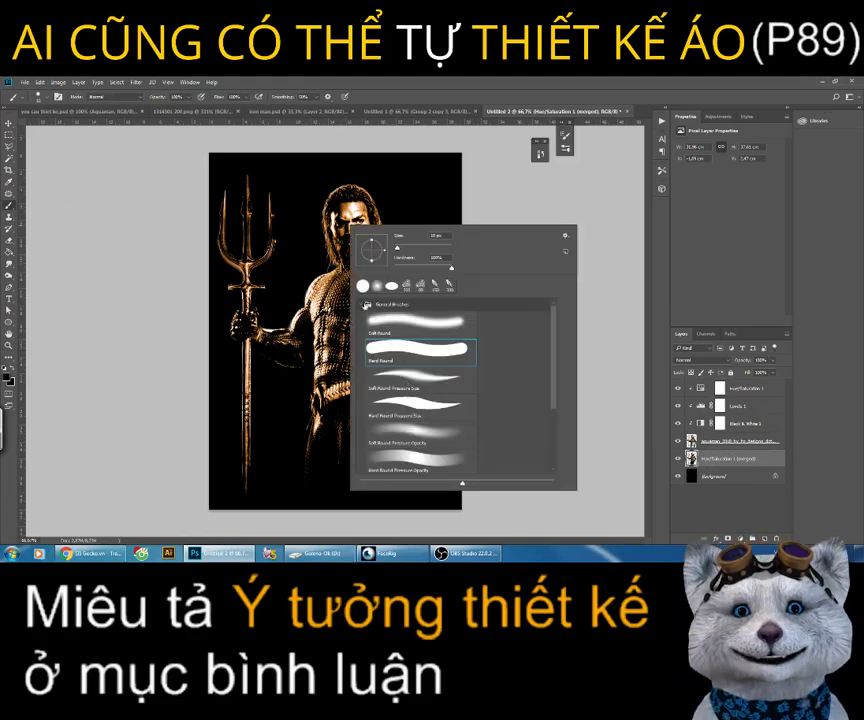
pyautogui.click(366, 304)
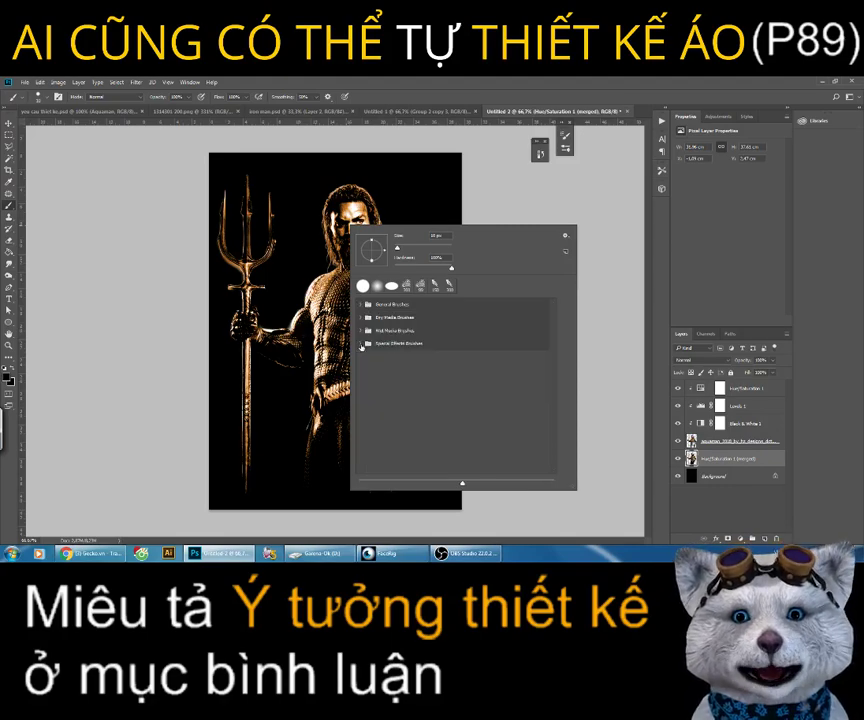
pyautogui.click(362, 344)
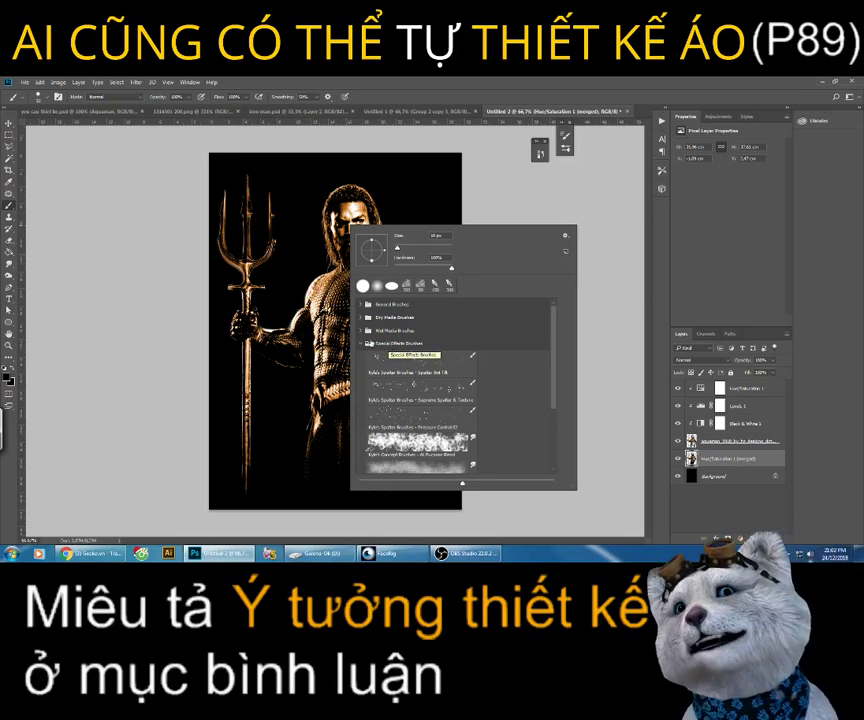
pyautogui.scroll(-1, 441, 400)
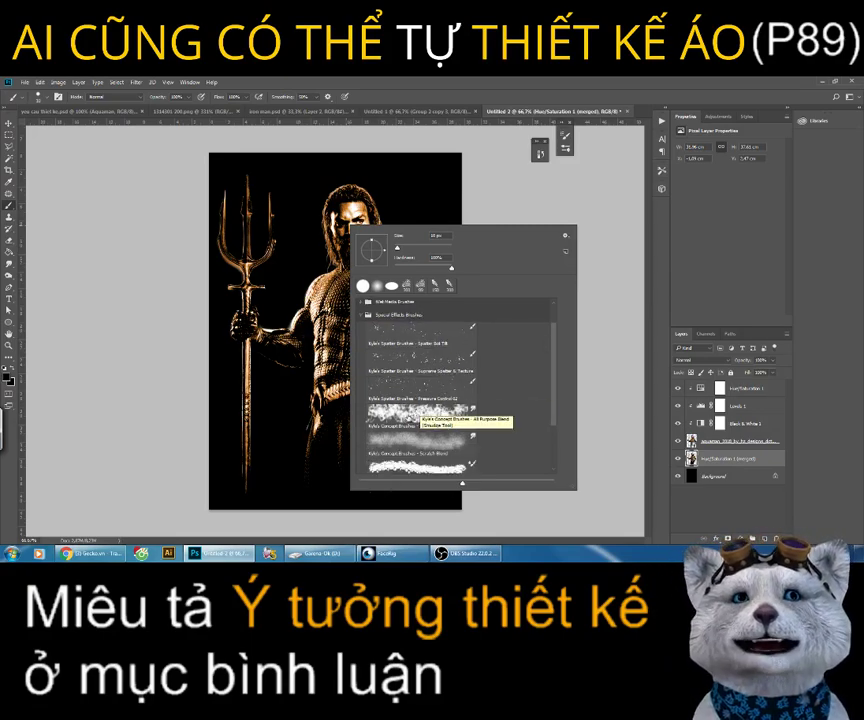
pyautogui.click(366, 430)
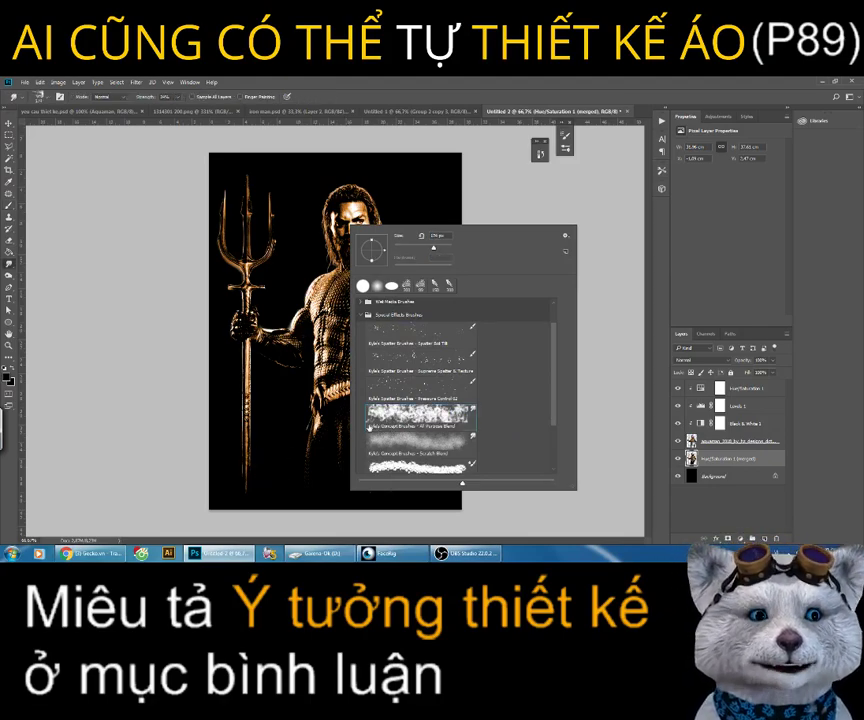
pyautogui.click(318, 218)
# Step: Try a splatter stroke on Aquaman's face, undo it, and toggle the black Background off and on
pyautogui.moveTo(312, 222); pyautogui.dragTo(332, 212)
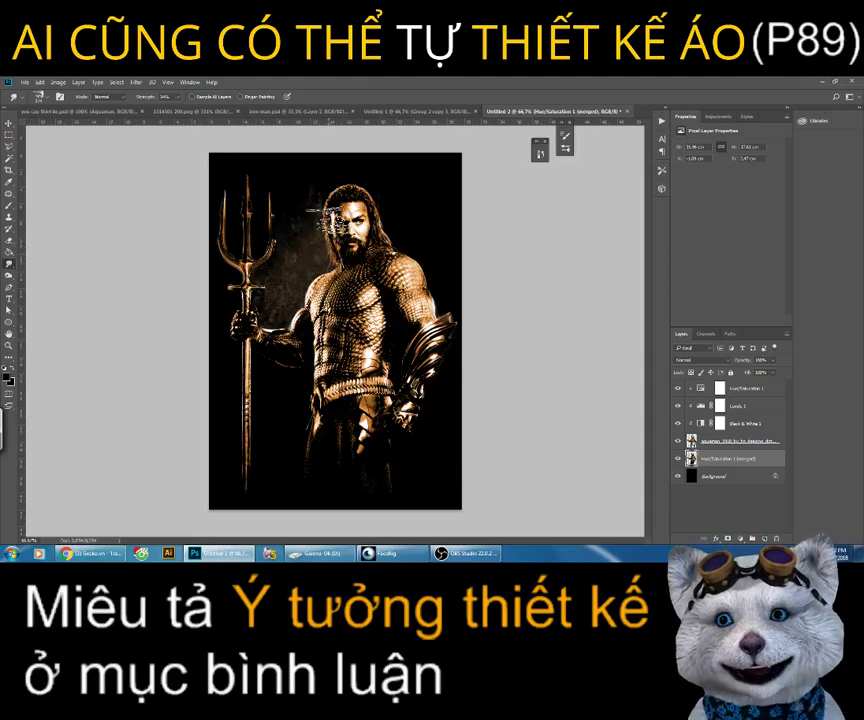
pyautogui.hotkey('ctrl', 'z')
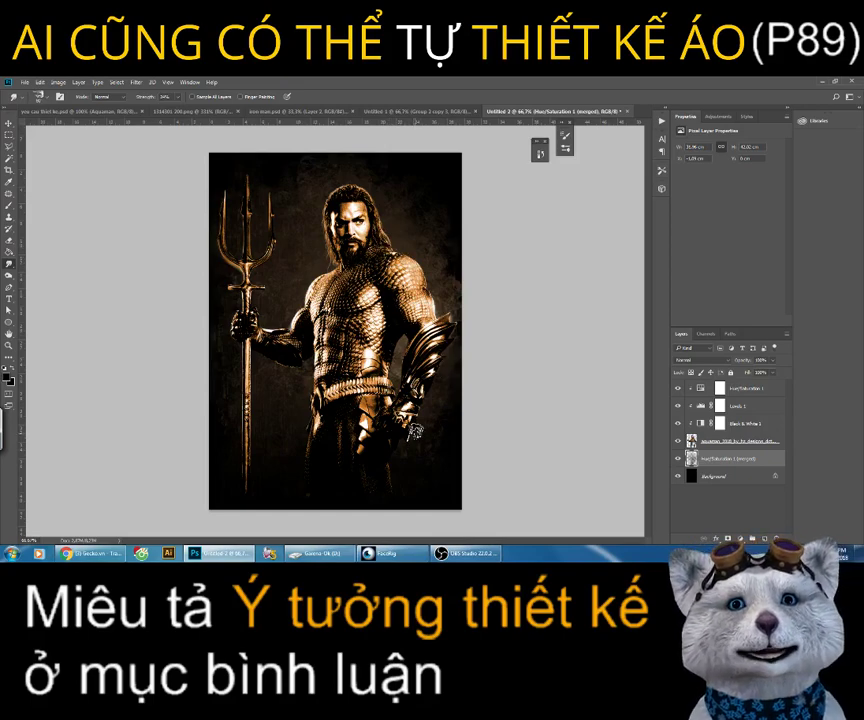
pyautogui.click(677, 477)
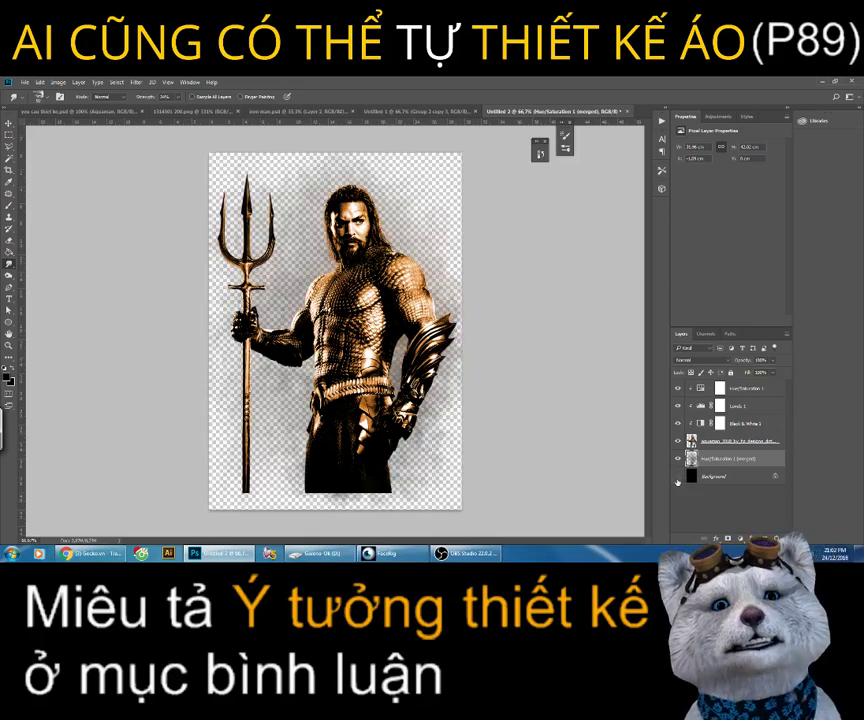
pyautogui.click(677, 478)
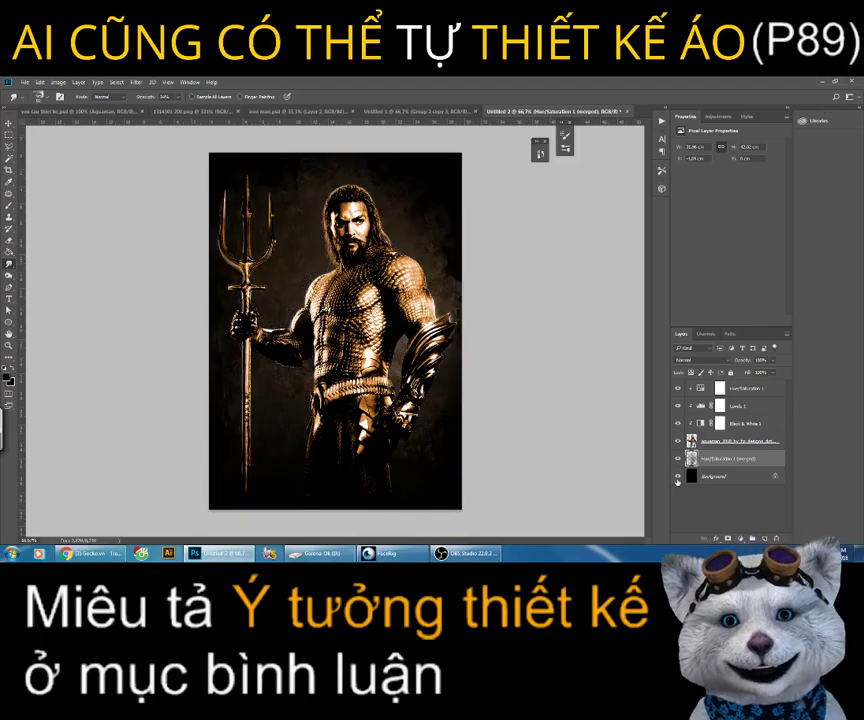
# Step: Zoom to 100%, hide the Background, and add a layer mask to the aquaman layer
pyautogui.press('z')
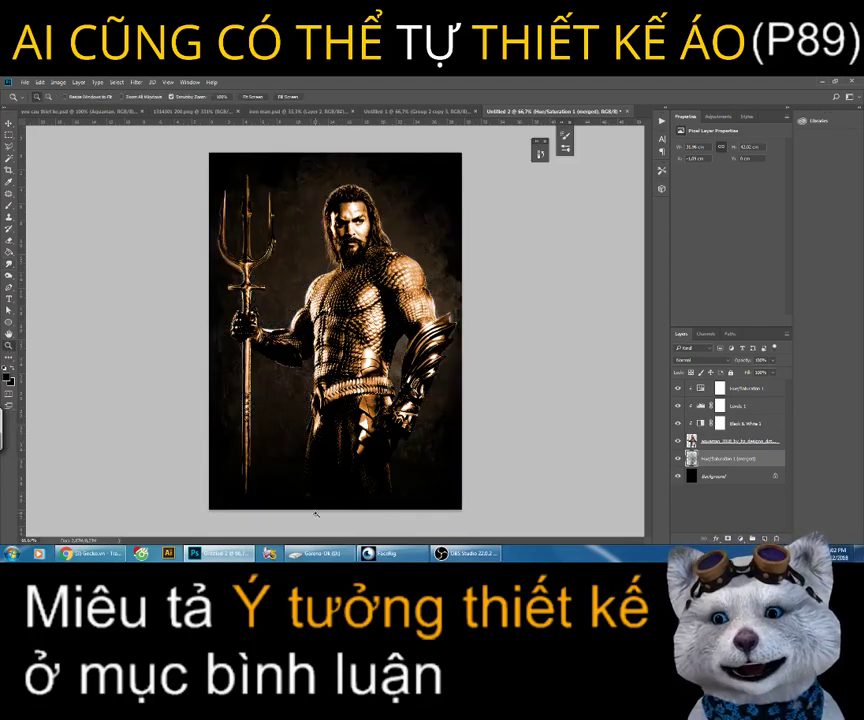
pyautogui.click(316, 514)
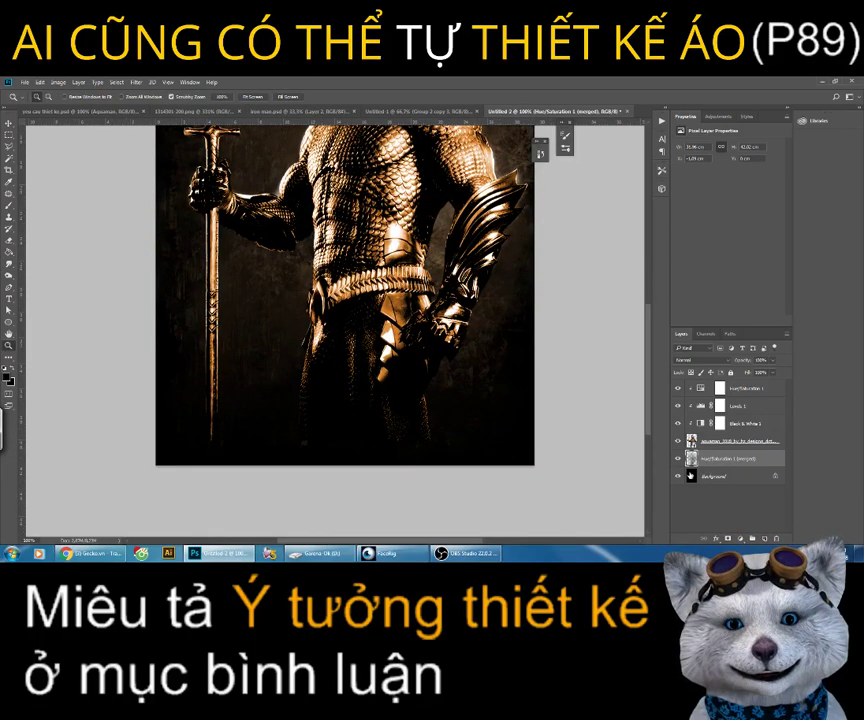
pyautogui.click(677, 478)
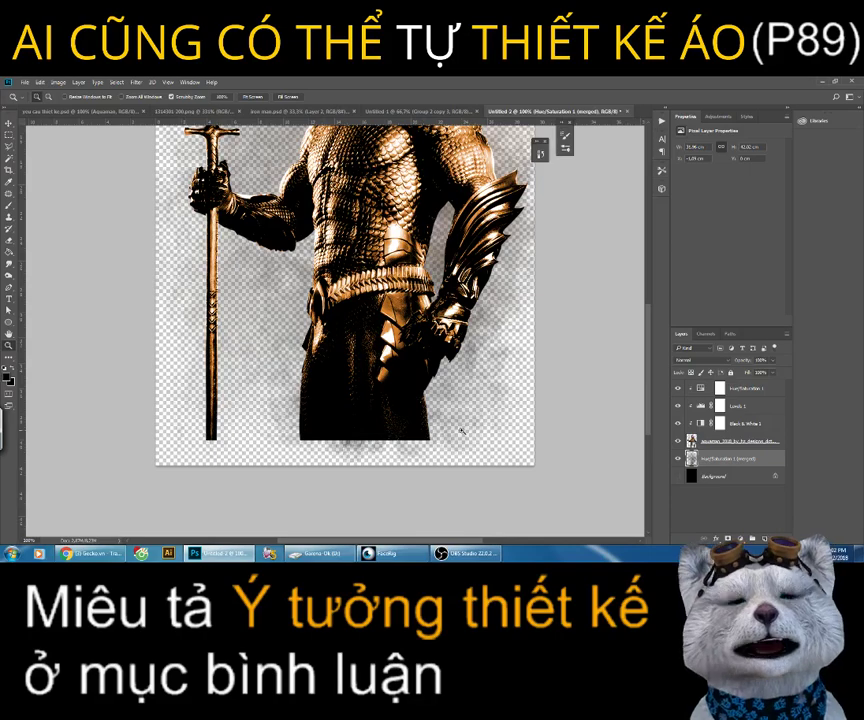
pyautogui.scroll(1, 219, 431)
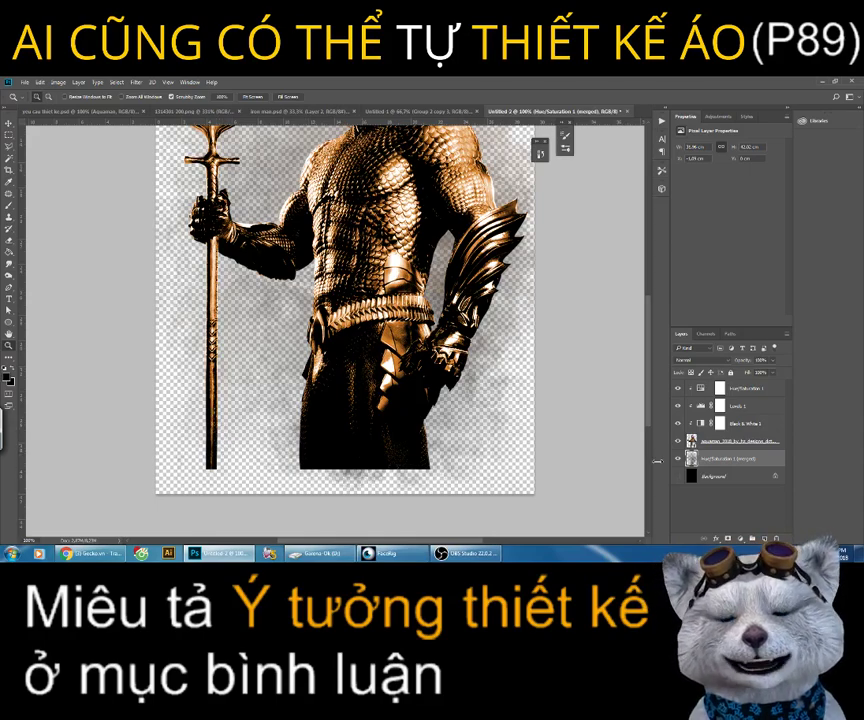
pyautogui.click(718, 441)
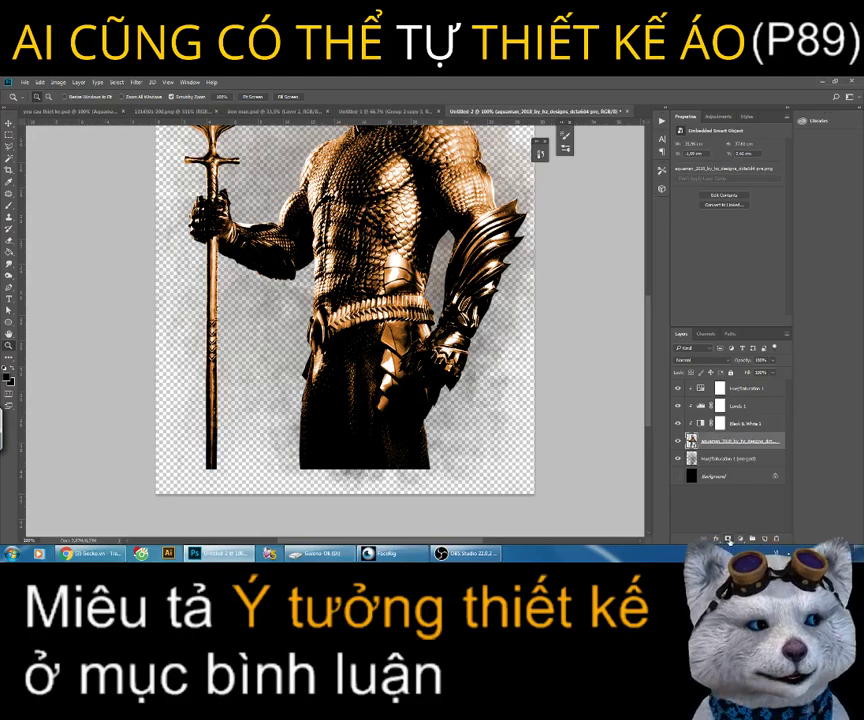
pyautogui.click(728, 539)
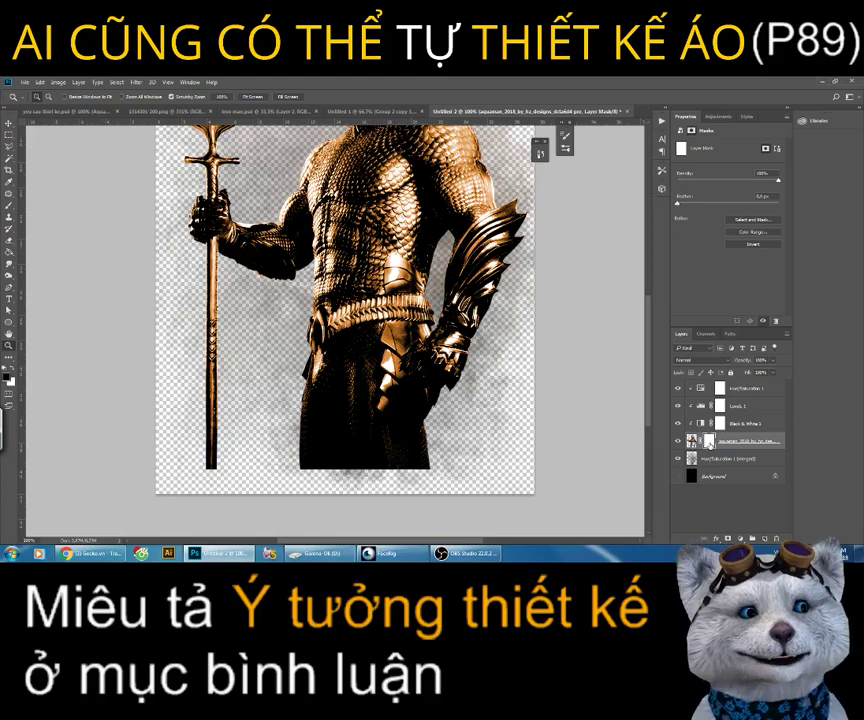
# Step: Set up the Brush tool with black foreground and the KYLE Ultimate Pencil Hard dry media brush
pyautogui.rightClick(9, 206)
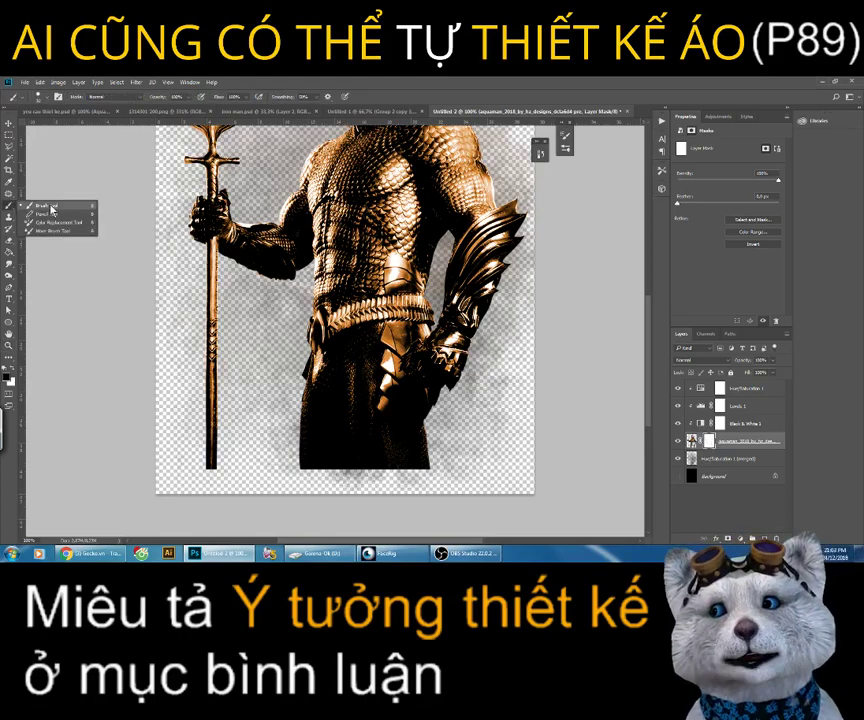
pyautogui.click(52, 207)
pyautogui.click(14, 376)
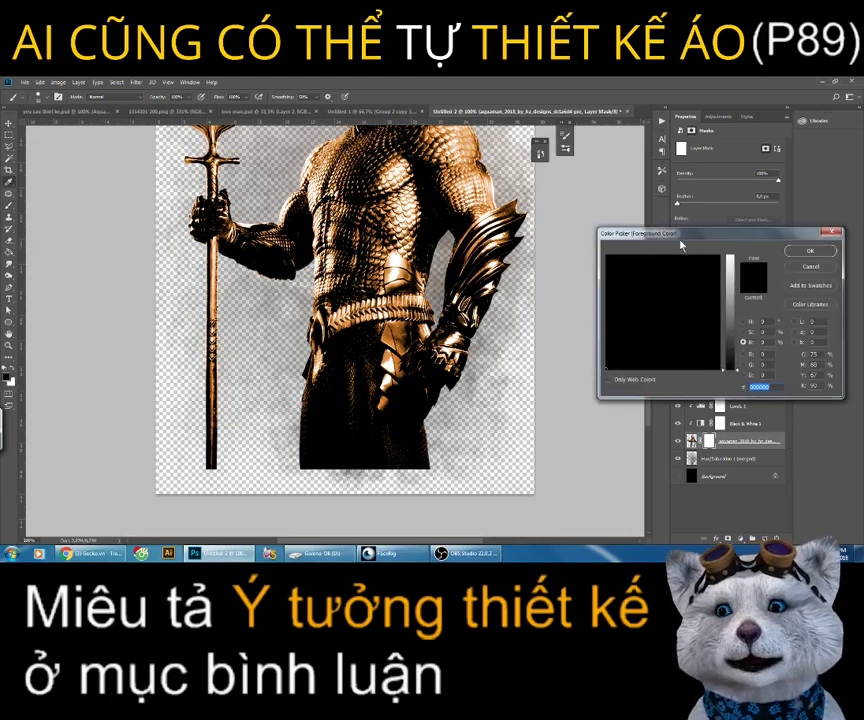
pyautogui.click(810, 250)
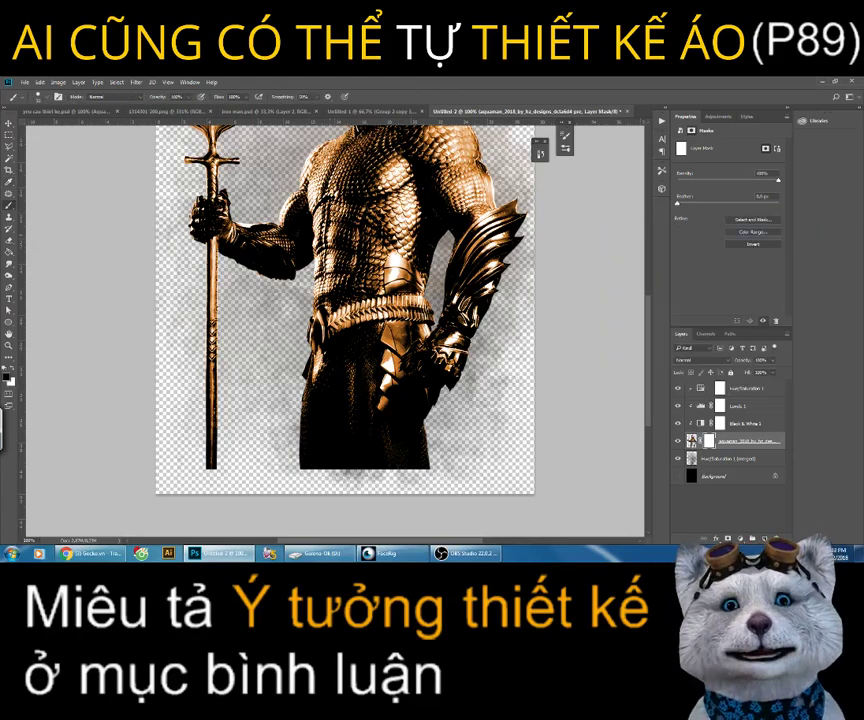
pyautogui.rightClick(336, 238)
pyautogui.scroll(2, 366, 331)
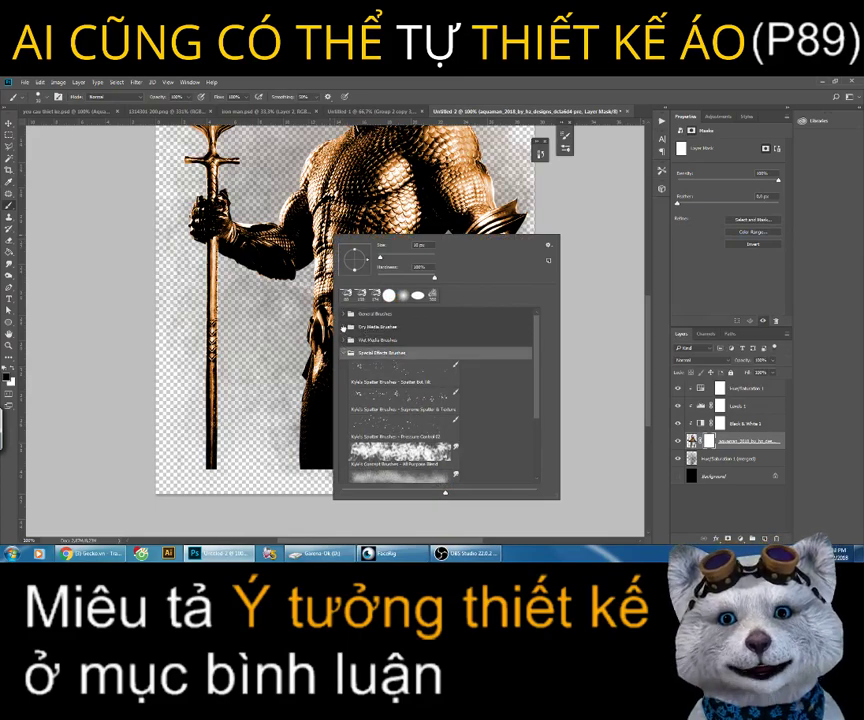
pyautogui.click(344, 327)
pyautogui.click(374, 347)
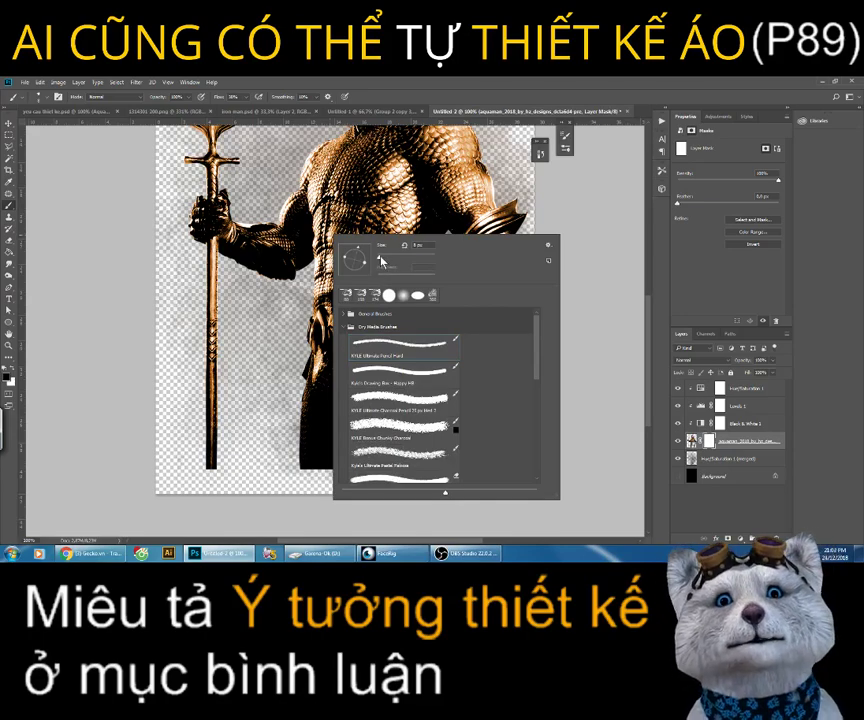
pyautogui.click(268, 470)
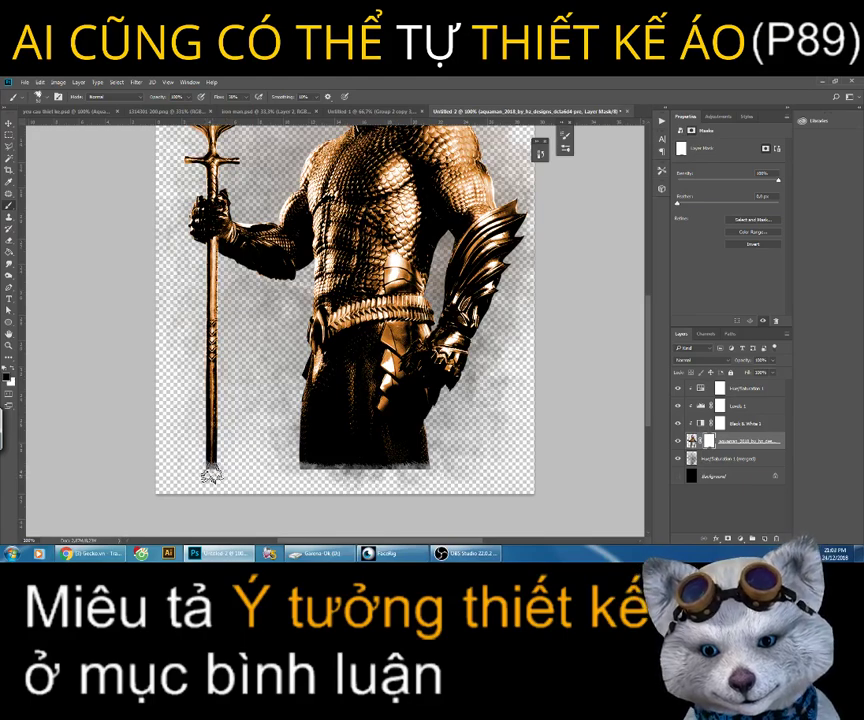
# Step: Select the merged smoke layer and zoom out to see the whole figure, briefly previewing the black background
pyautogui.hotkey('alt', '[')
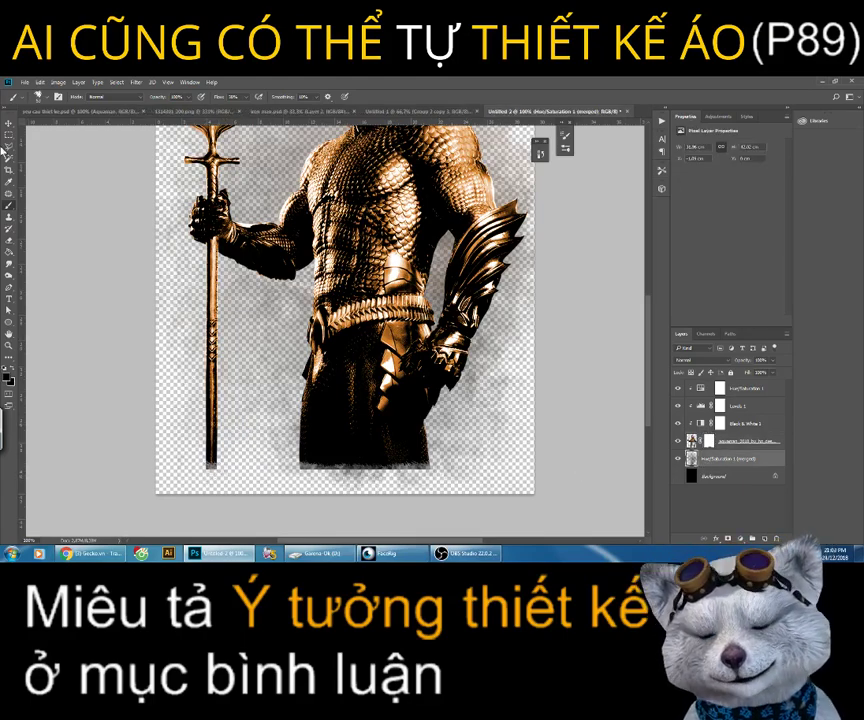
pyautogui.click(12, 342)
pyautogui.hotkey('ctrl', '-')
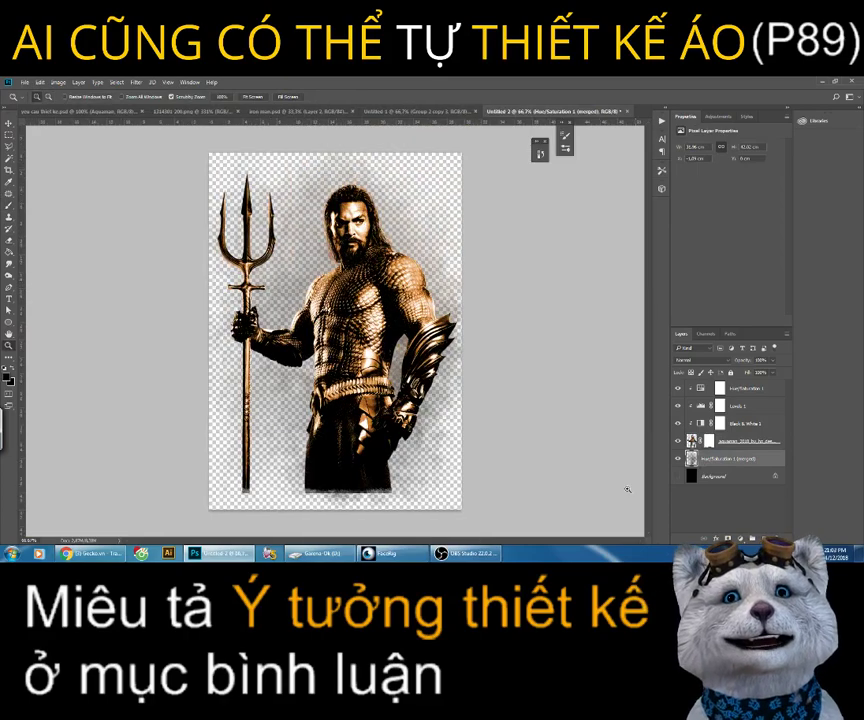
pyautogui.click(677, 477)
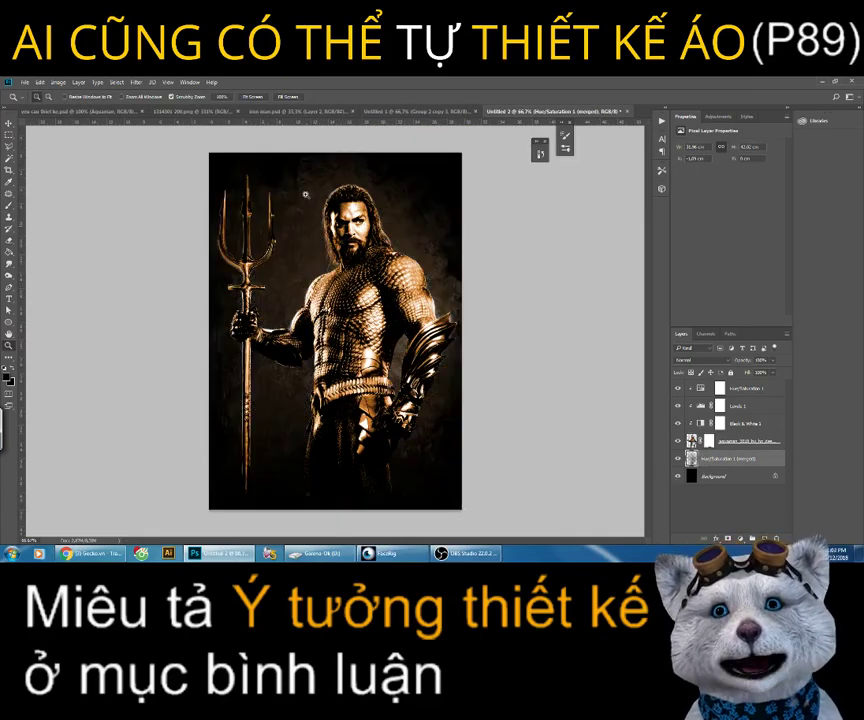
pyautogui.hotkey('ctrl', 'z')
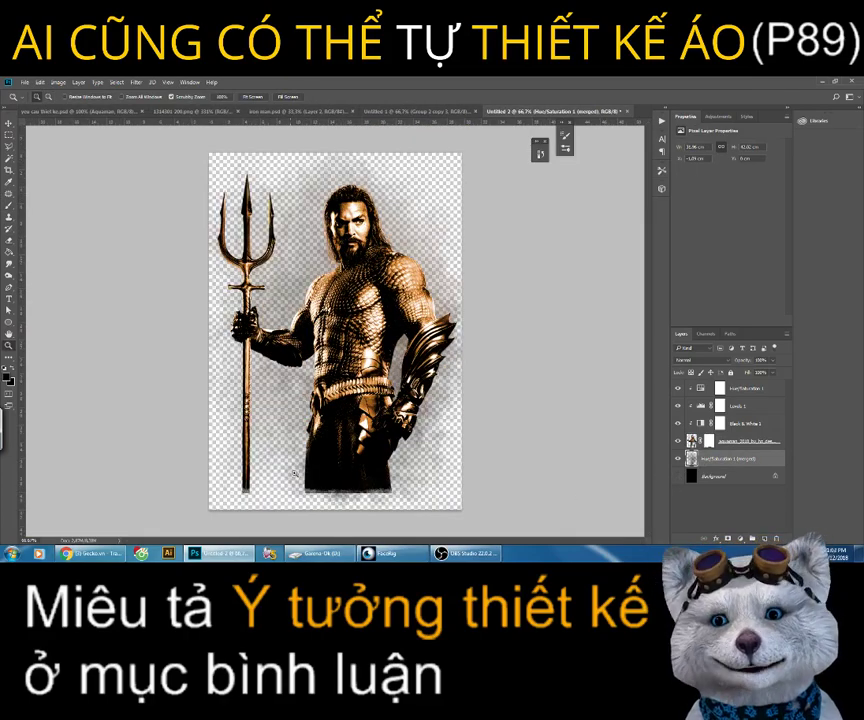
pyautogui.click(290, 454)
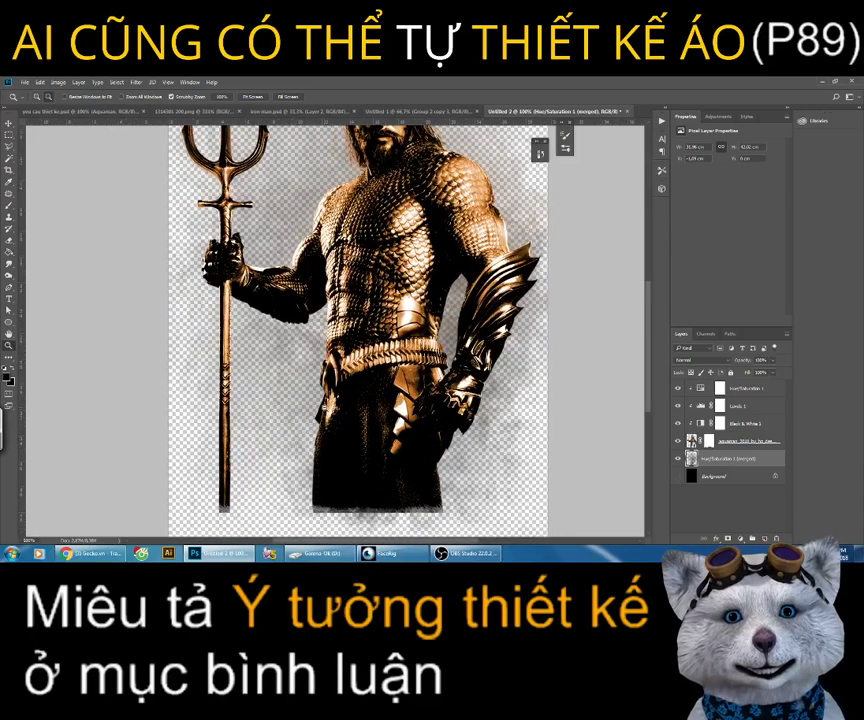
pyautogui.hotkey('ctrl', '-')
# Step: Make several copies of the merged smoke layer to thicken and darken the haze
pyautogui.rightClick(715, 466)
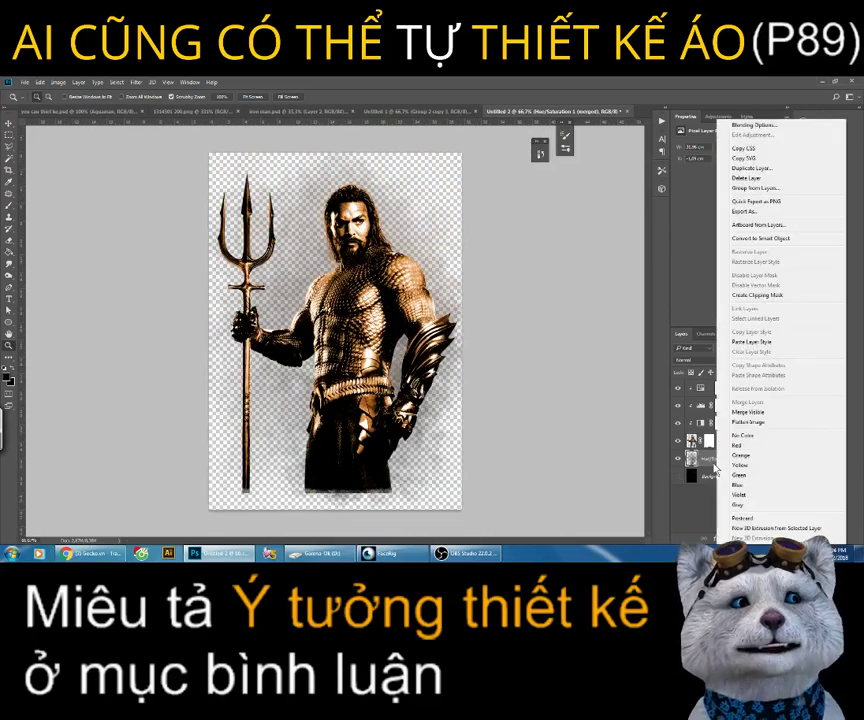
pyautogui.click(752, 168)
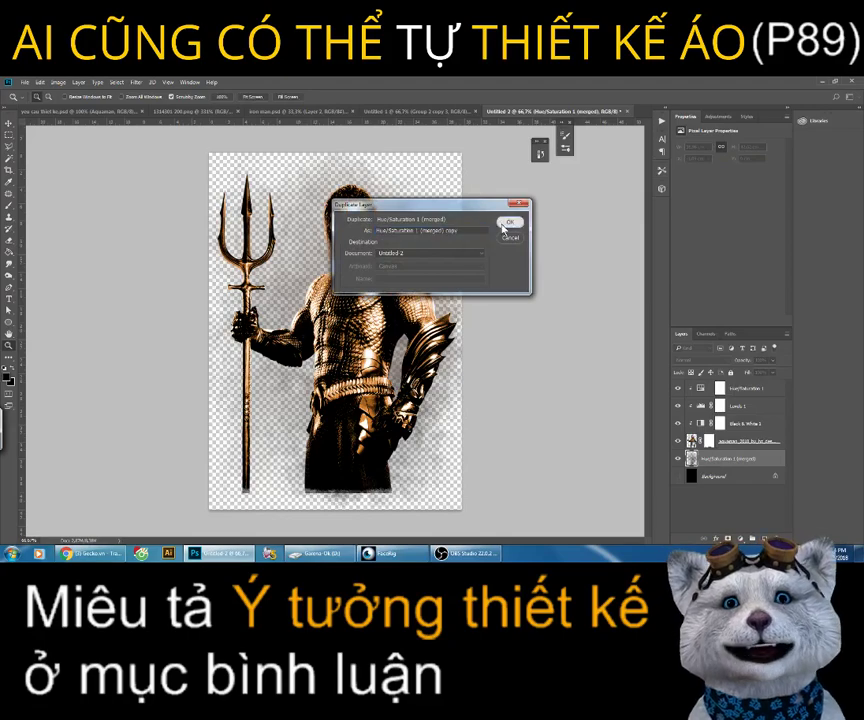
pyautogui.click(507, 223)
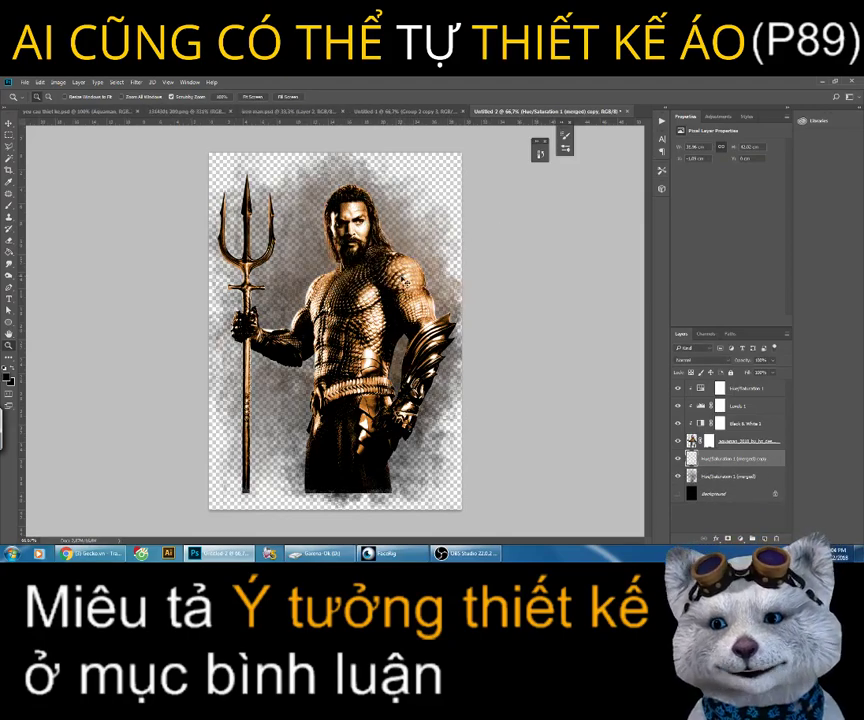
pyautogui.hotkey('ctrl', 'j')
pyautogui.hotkey('ctrl', 'j')
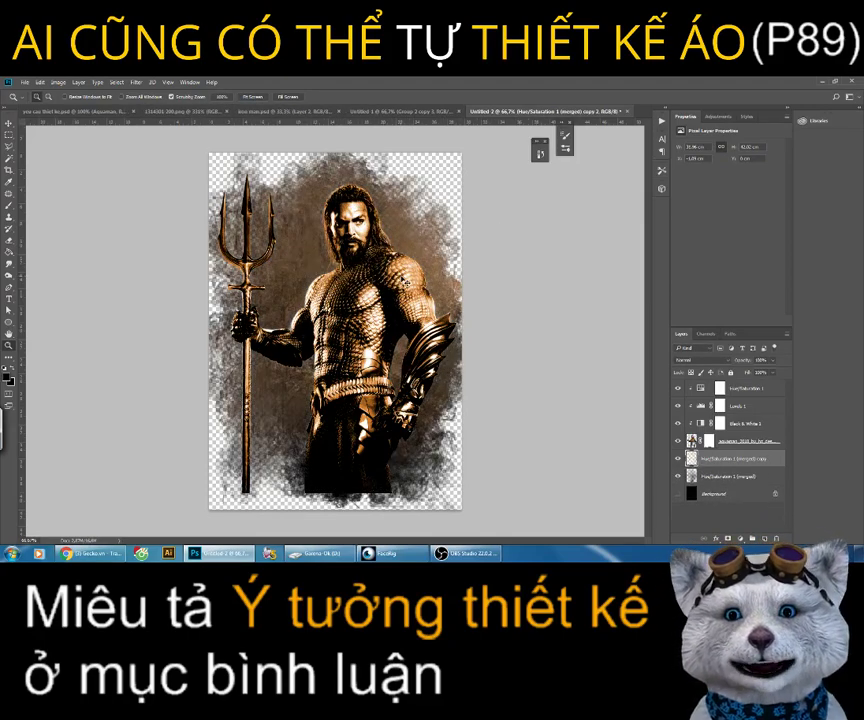
pyautogui.hotkey('ctrl', 'j')
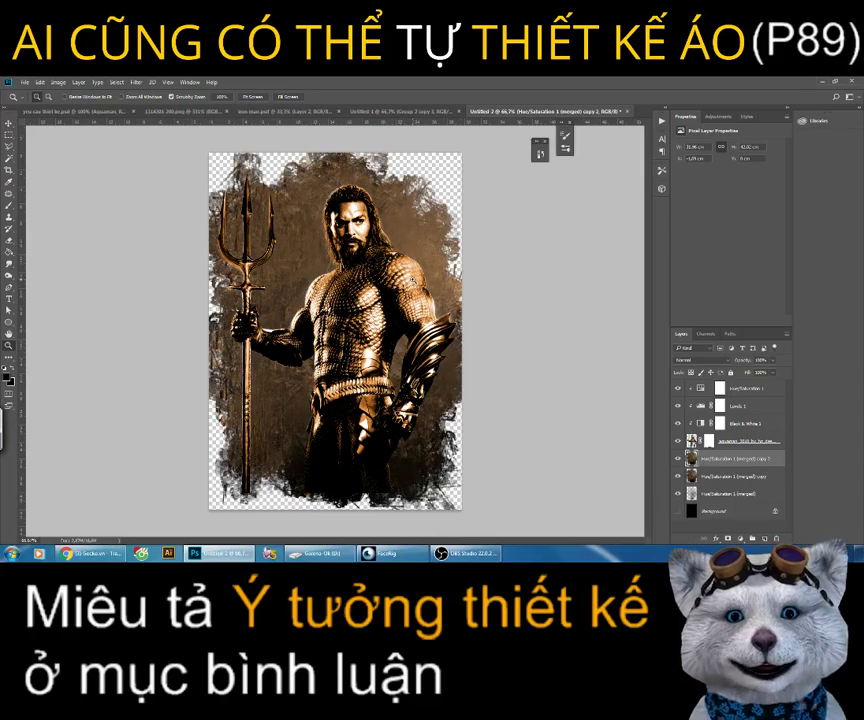
pyautogui.click(8, 171)
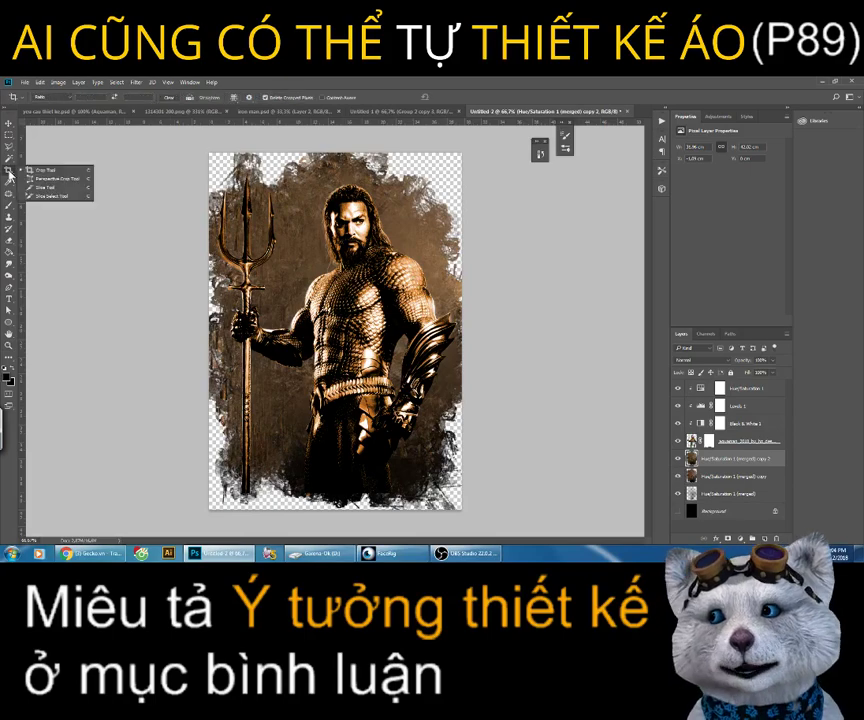
pyautogui.click(50, 172)
pyautogui.moveTo(462, 512); pyautogui.dragTo(474, 519)
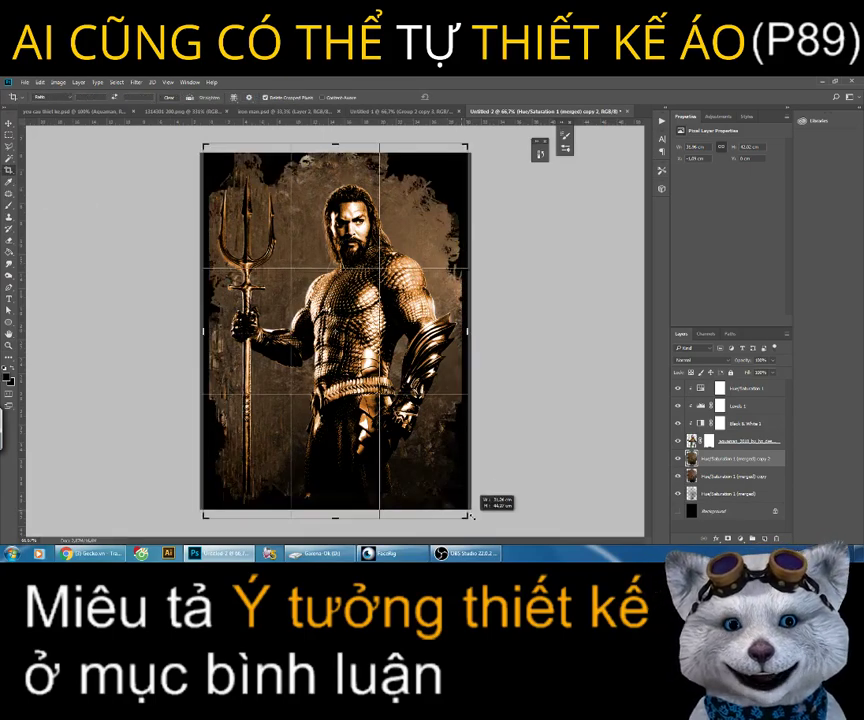
pyautogui.press('Return')
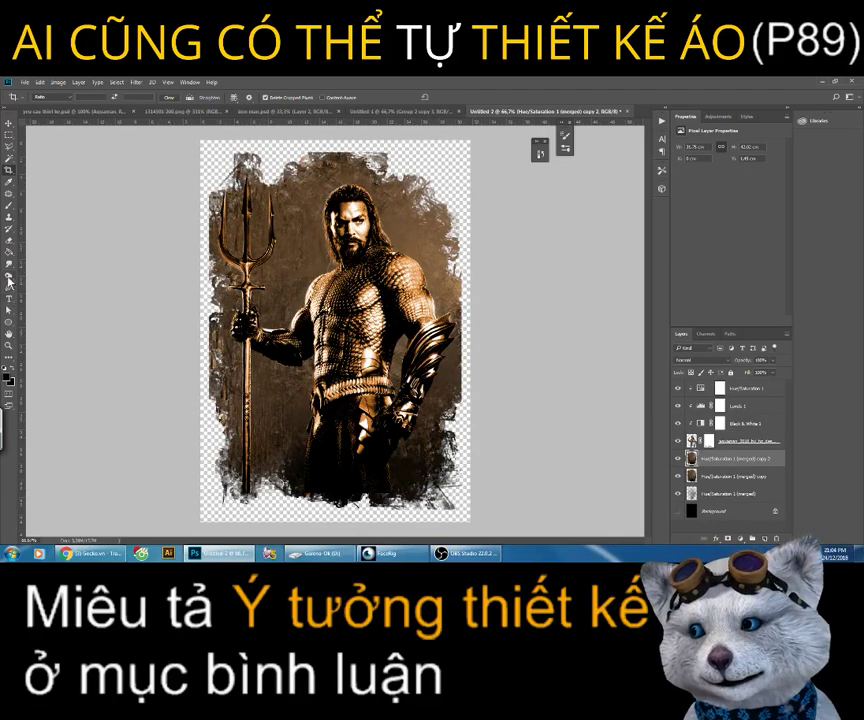
pyautogui.click(9, 216)
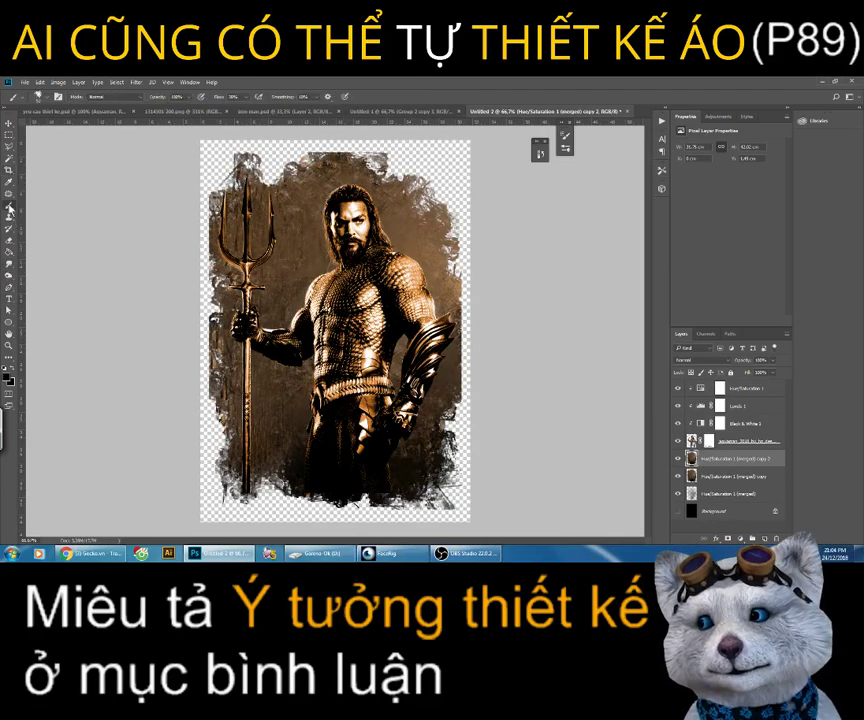
pyautogui.rightClick(418, 251)
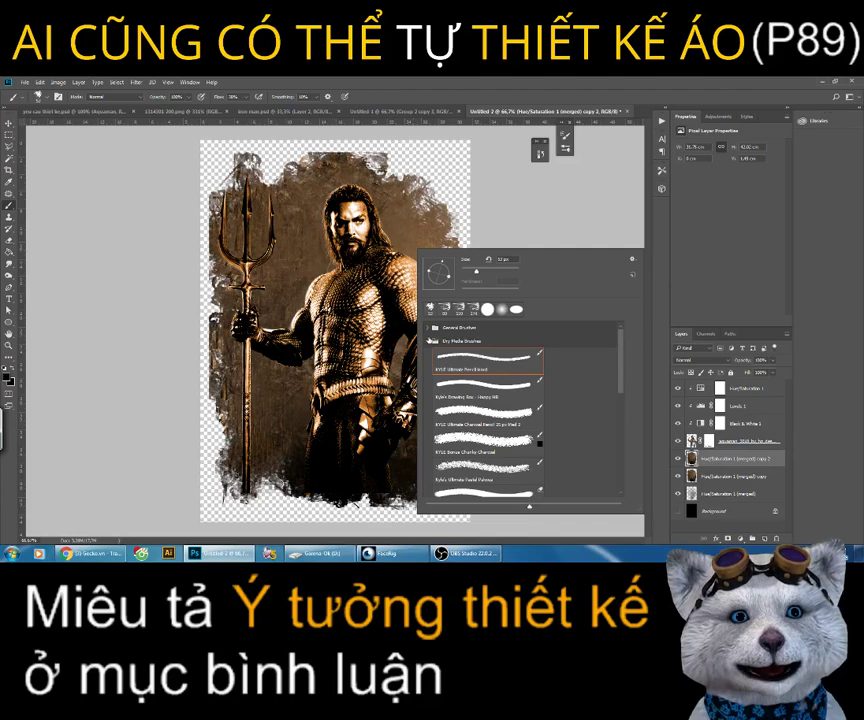
pyautogui.click(432, 341)
pyautogui.click(488, 465)
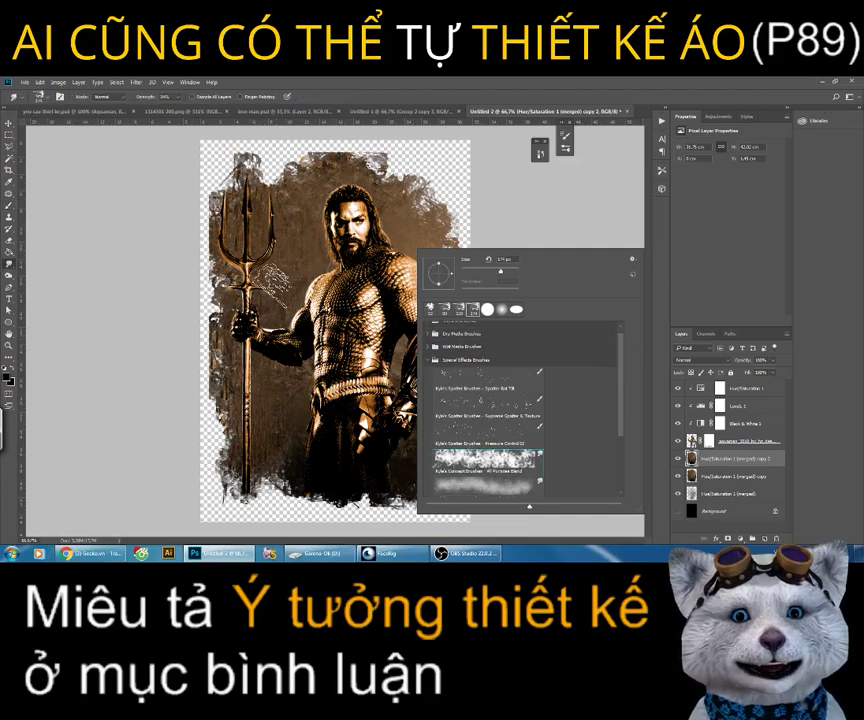
pyautogui.press('Return')
pyautogui.click(722, 494)
pyautogui.keyDown('shift'); pyautogui.click(722, 476); pyautogui.keyUp('shift')
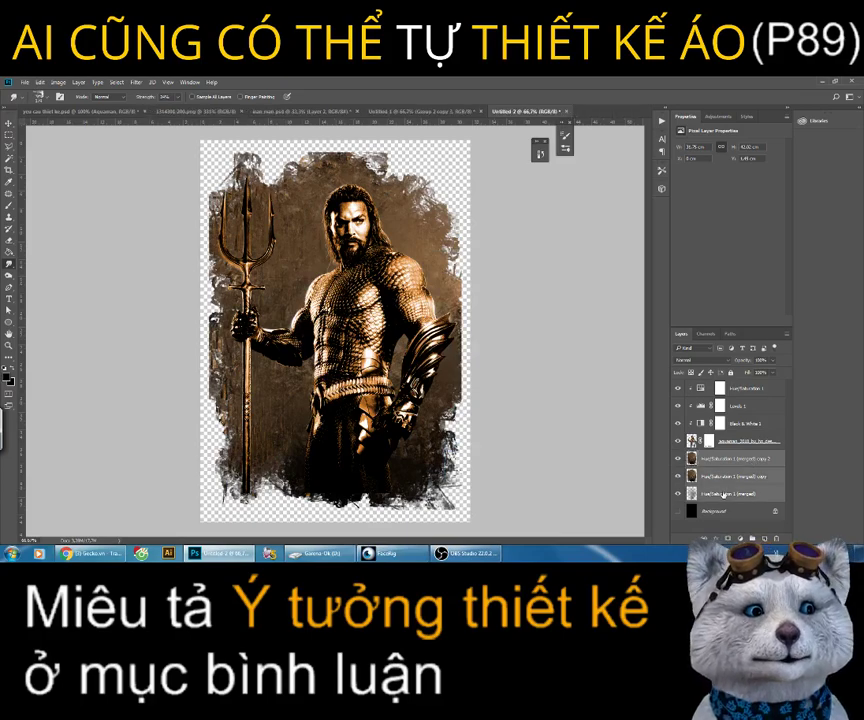
pyautogui.press('Delete')
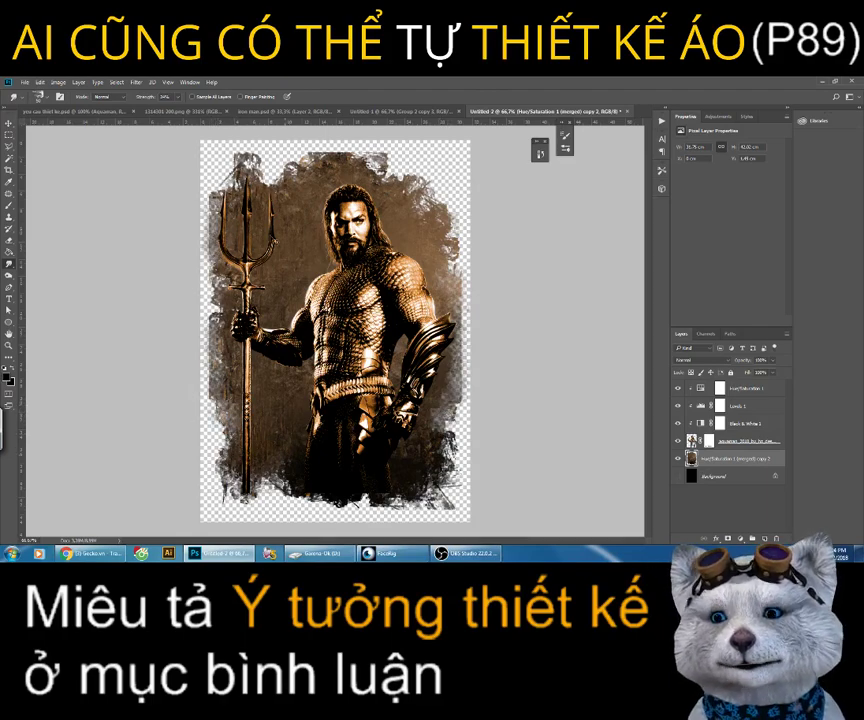
pyautogui.hotkey('ctrl', 'j')
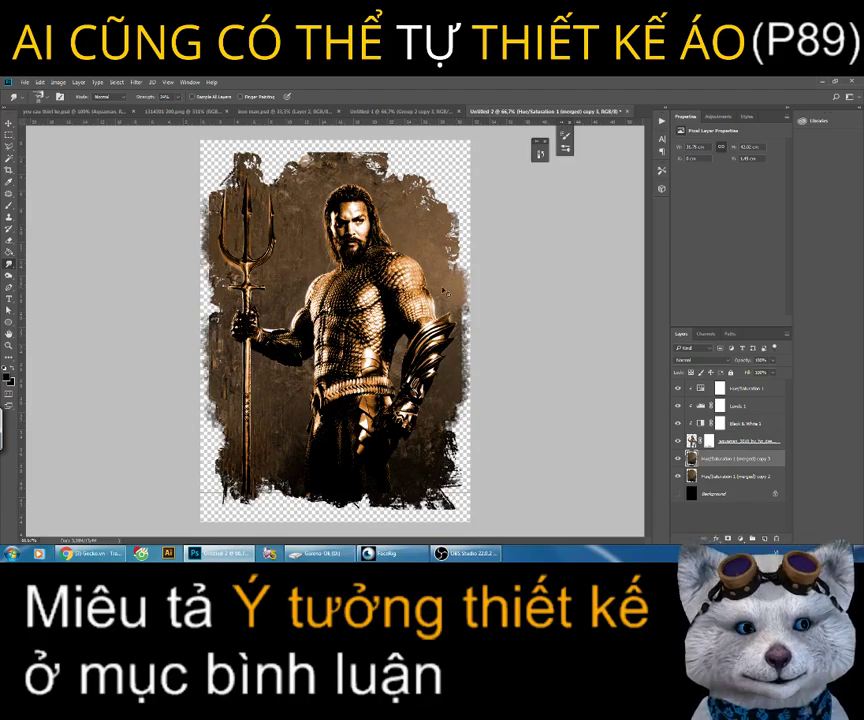
pyautogui.press('Delete')
pyautogui.press('z')
# Step: Try the Brush and Smudge tools and preview the black background, discarding a trial merged copy
pyautogui.hotkey('ctrl', '-')
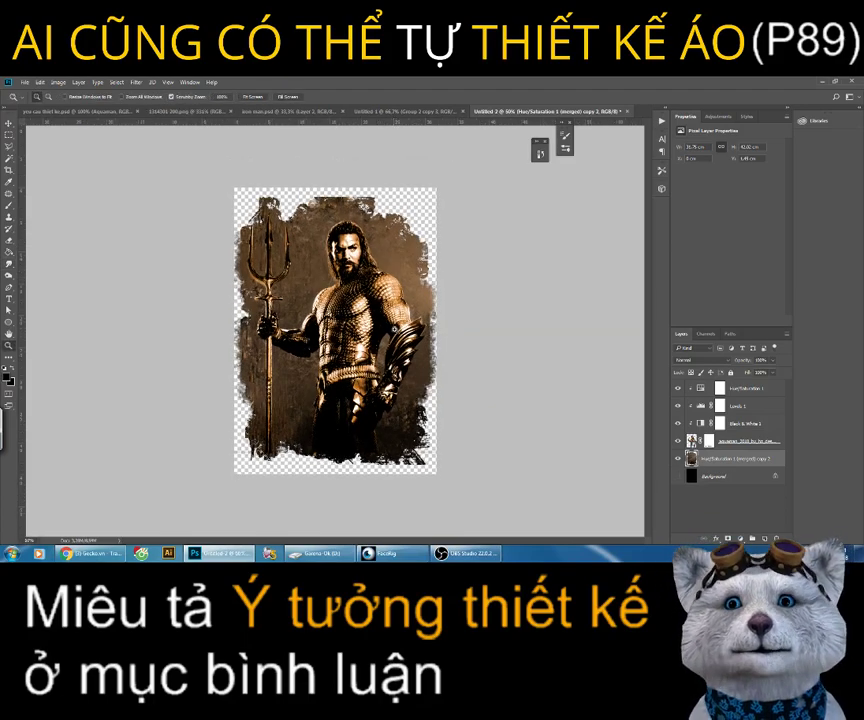
pyautogui.click(9, 208)
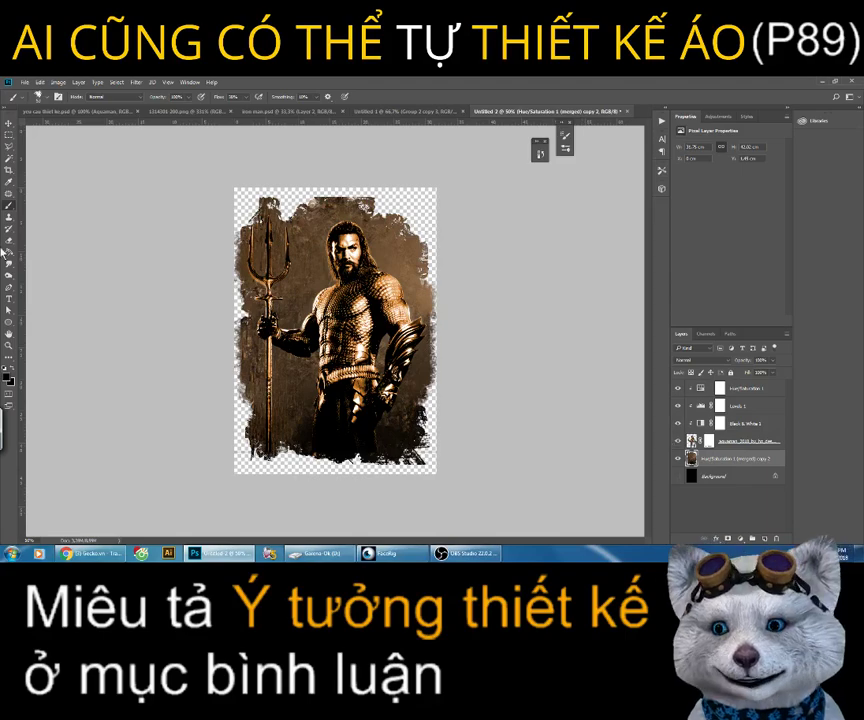
pyautogui.rightClick(390, 266)
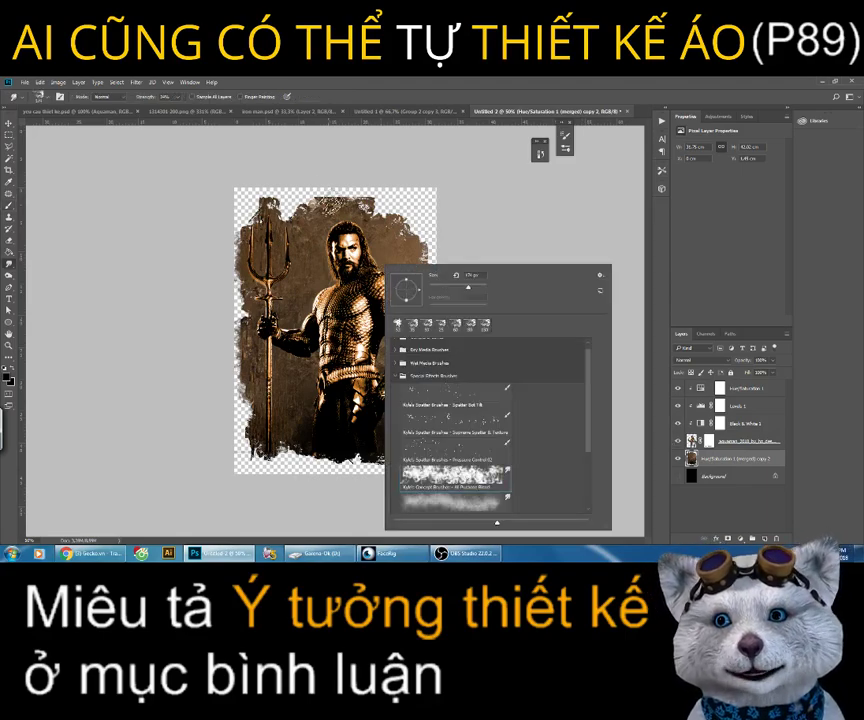
pyautogui.press('r')
pyautogui.click(678, 476)
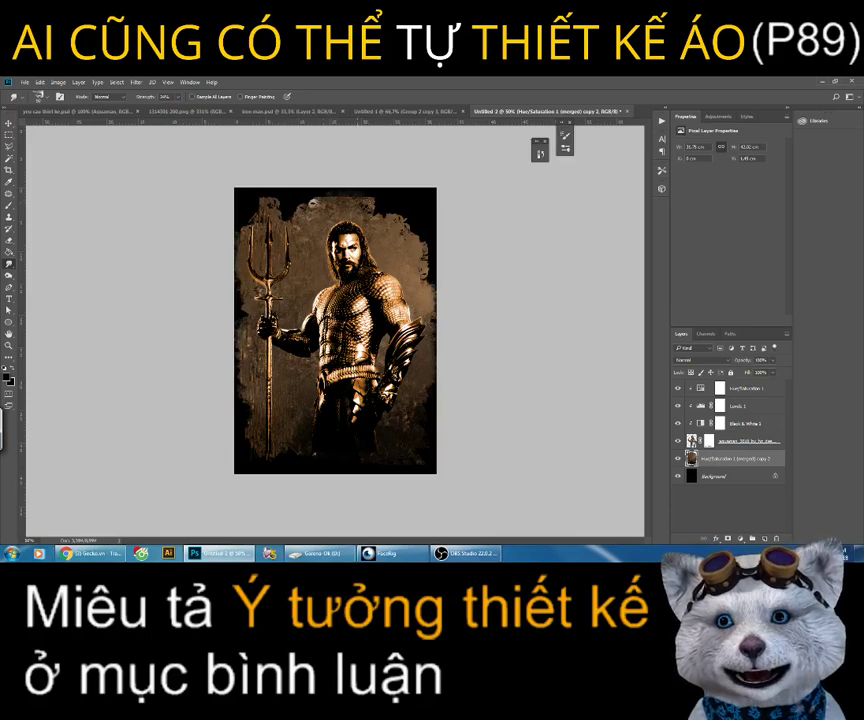
pyautogui.hotkey('ctrl', 'z')
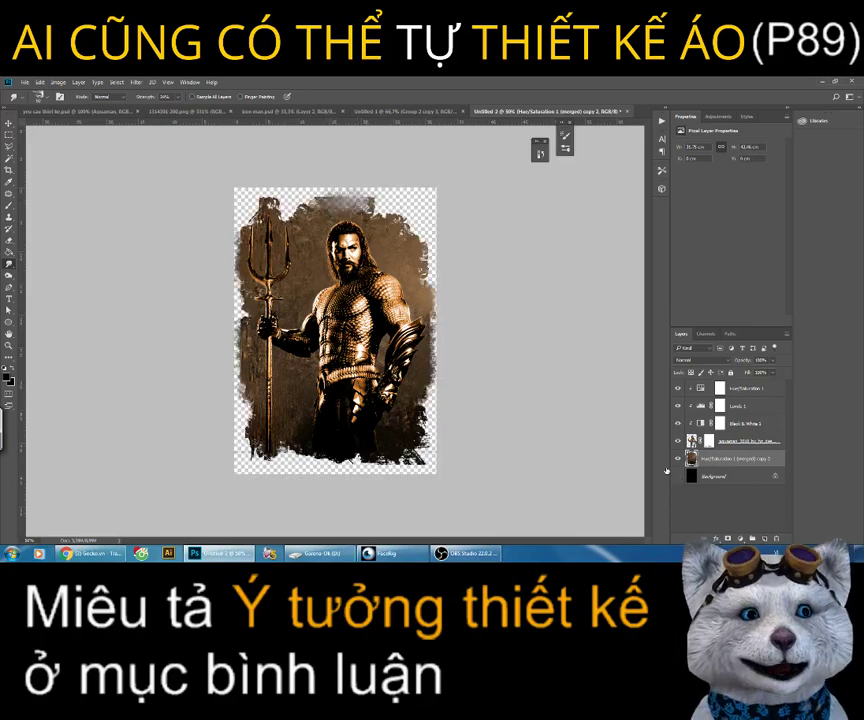
pyautogui.hotkey('ctrl', 'j')
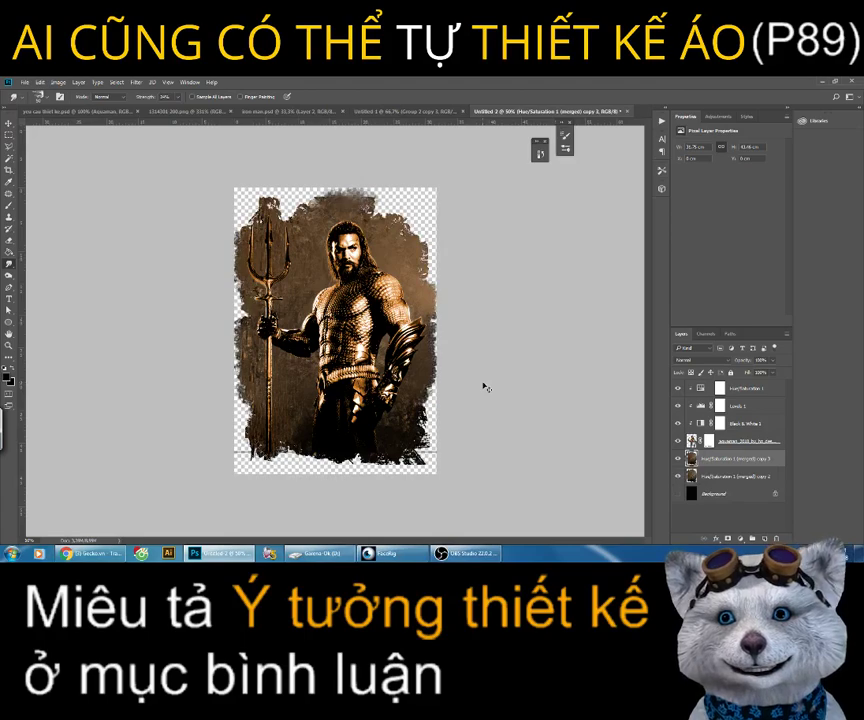
pyautogui.press('Delete')
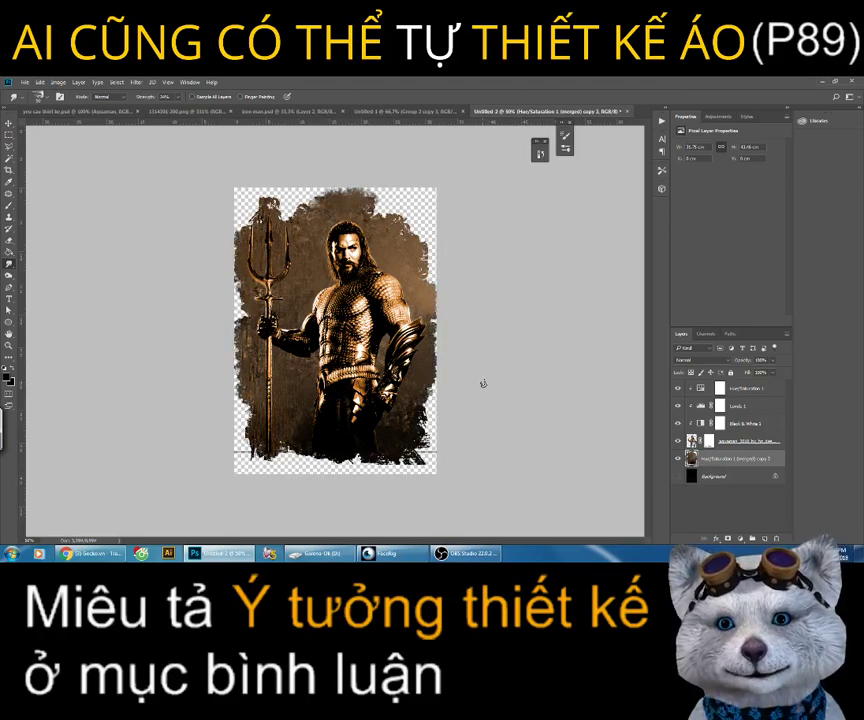
# Step: Trim the canvas based on transparent pixels
pyautogui.click(9, 240)
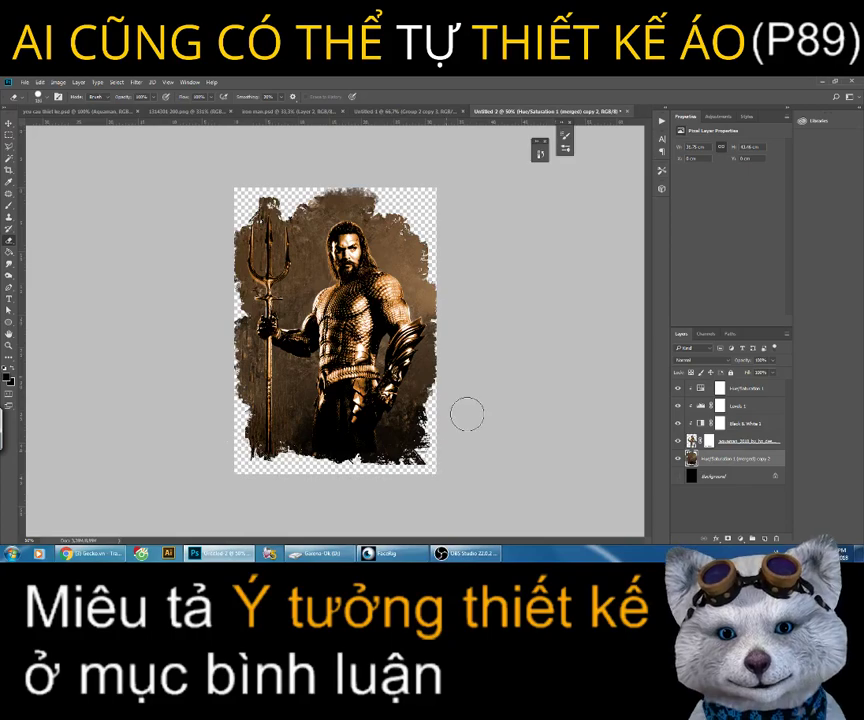
pyautogui.click(10, 134)
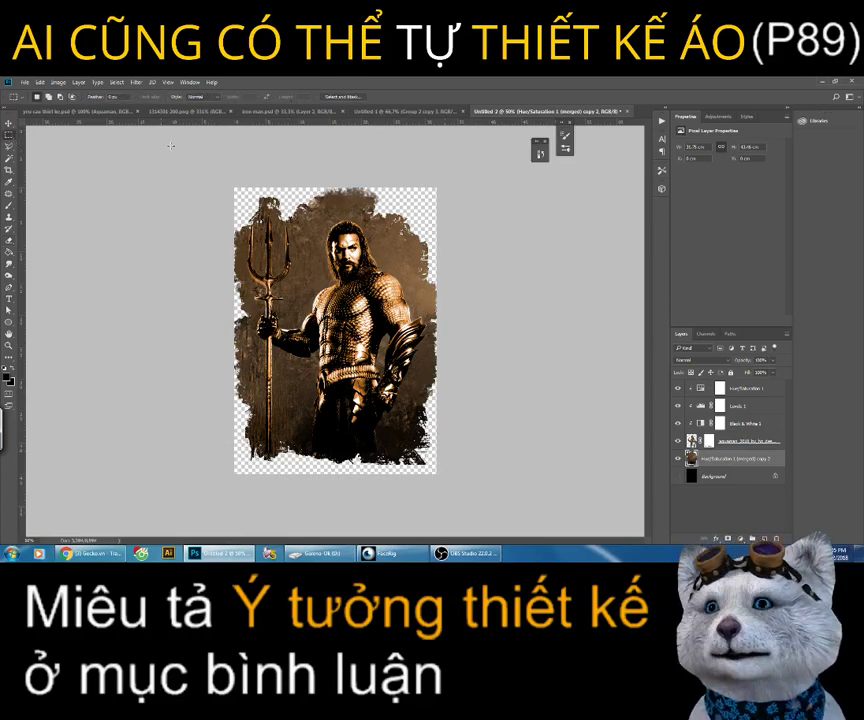
pyautogui.click(58, 82)
pyautogui.click(65, 179)
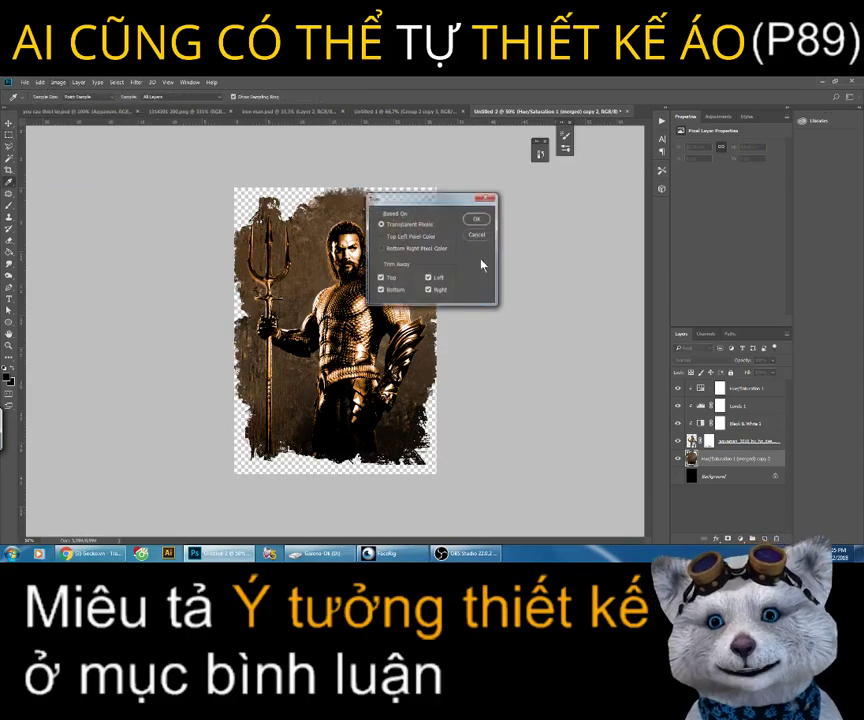
pyautogui.click(478, 222)
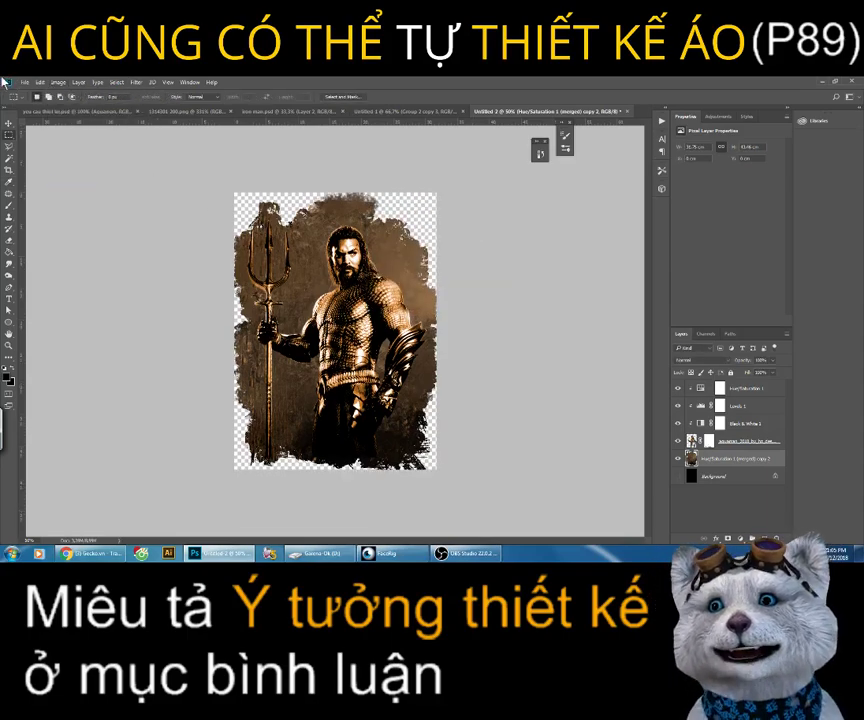
# Step: Save the trimmed artwork in PNG format under the file name 'aquaman'
pyautogui.click(24, 82)
pyautogui.click(55, 164)
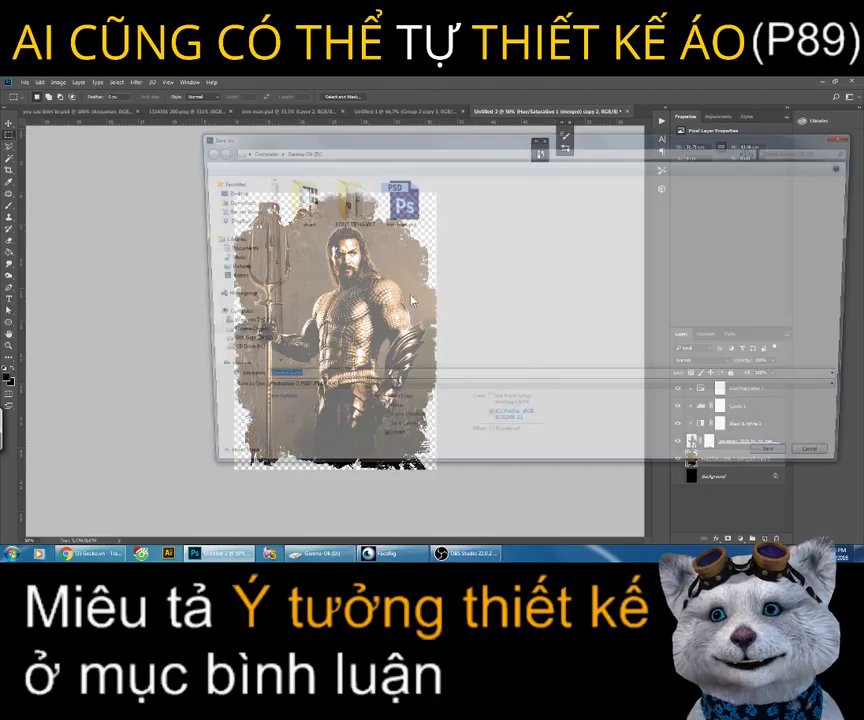
pyautogui.click(361, 395)
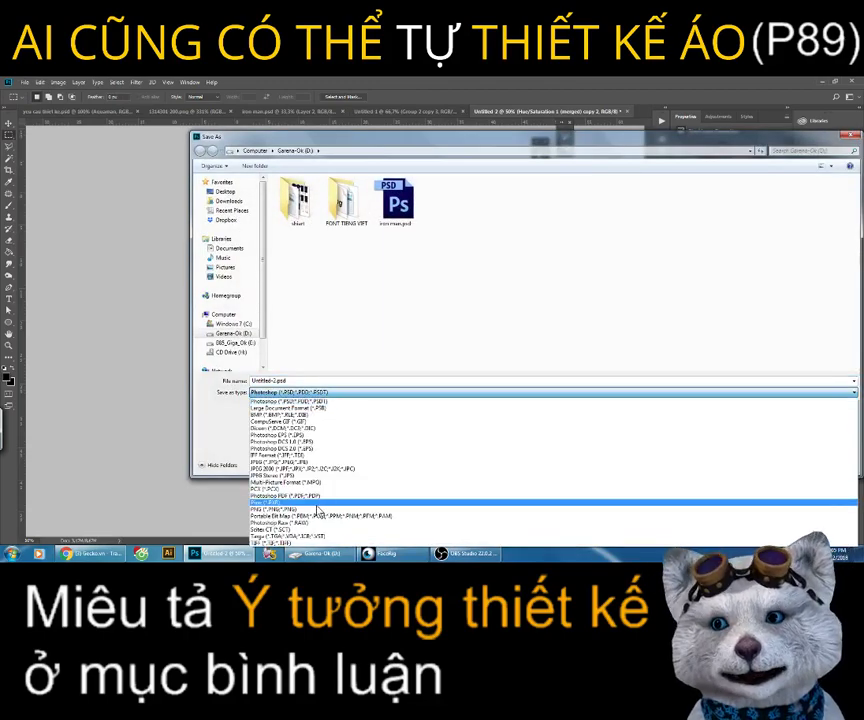
pyautogui.click(324, 505)
pyautogui.write('aquama')
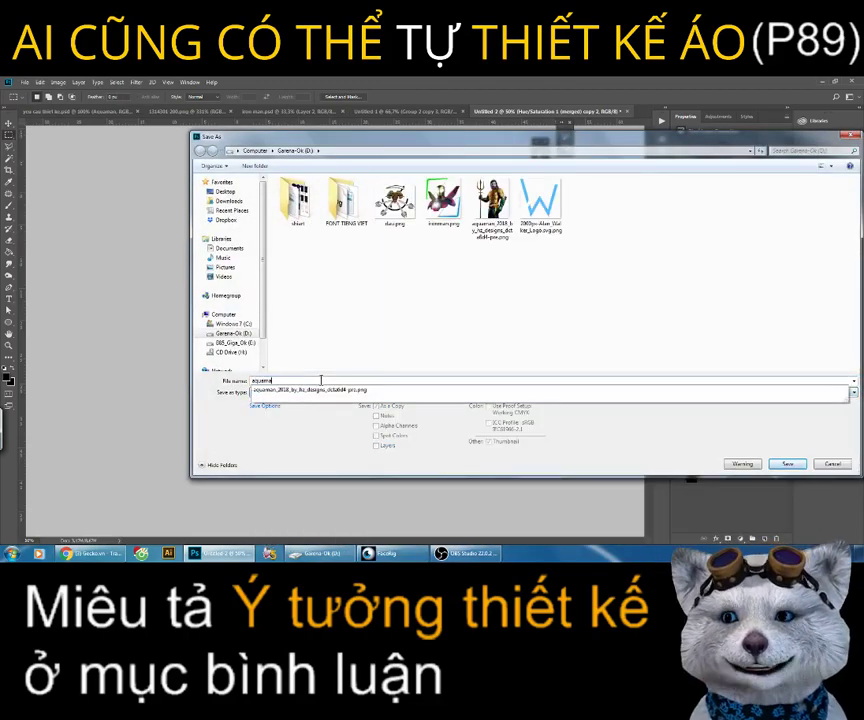
pyautogui.write('n')
pyautogui.press('Return')
pyautogui.press('Return')
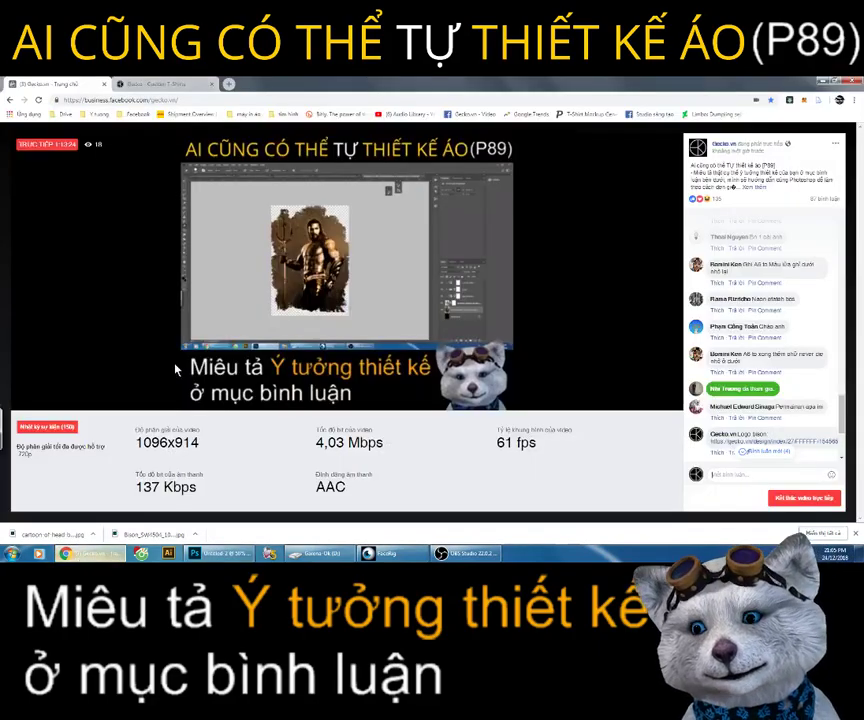
# Step: Finish the PNG save, then remove the skull print from the shirt in the designer
pyautogui.hotkey('alt', 'Tab')
pyautogui.click(165, 84)
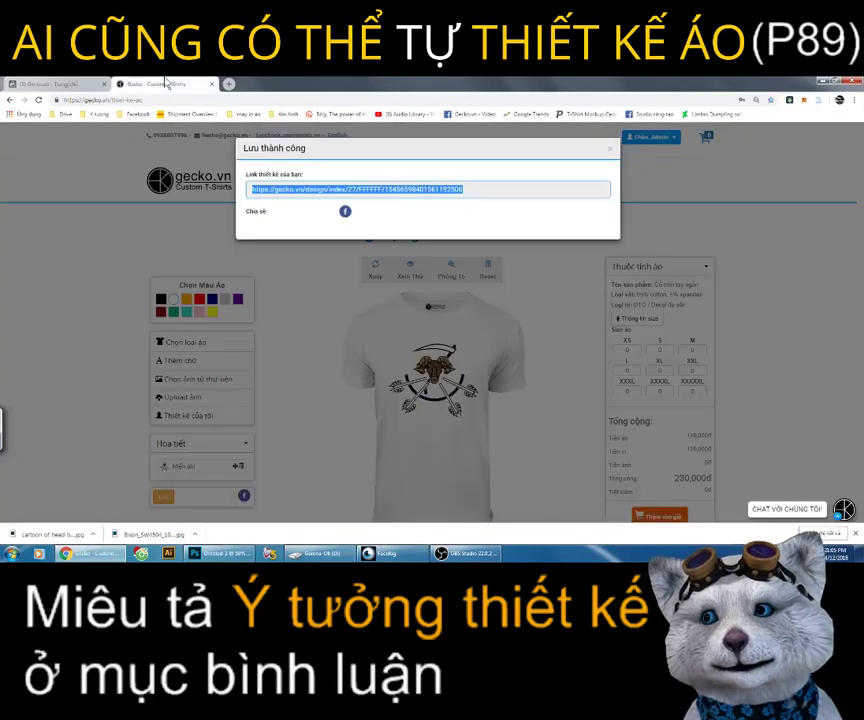
pyautogui.click(344, 262)
pyautogui.click(435, 380)
pyautogui.press('Delete')
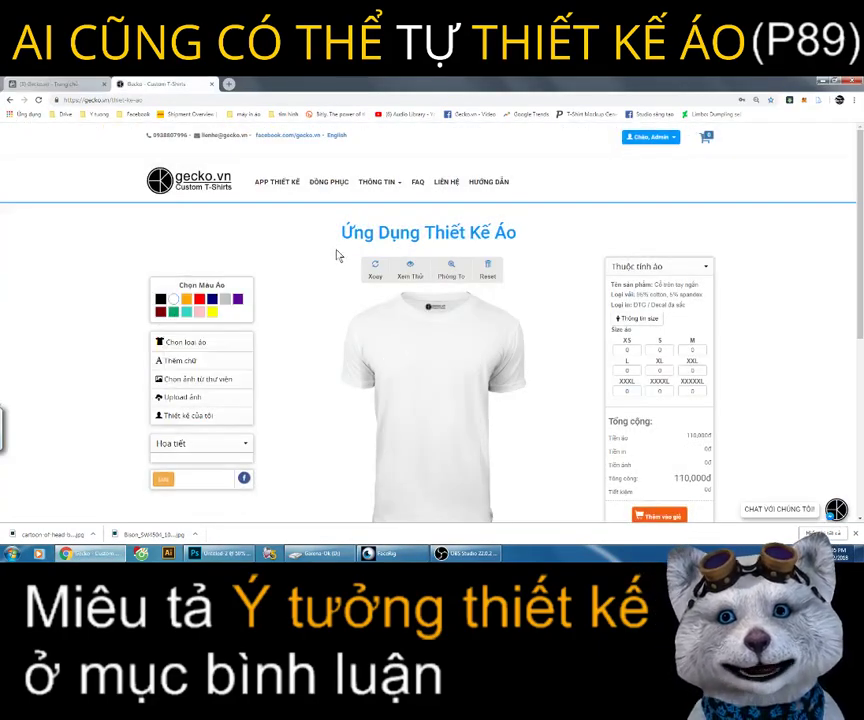
pyautogui.moveTo(345, 240); pyautogui.dragTo(562, 254)
# Step: Upload aquaman.png onto the shirt, passing the reCAPTCHA check
pyautogui.click(223, 402)
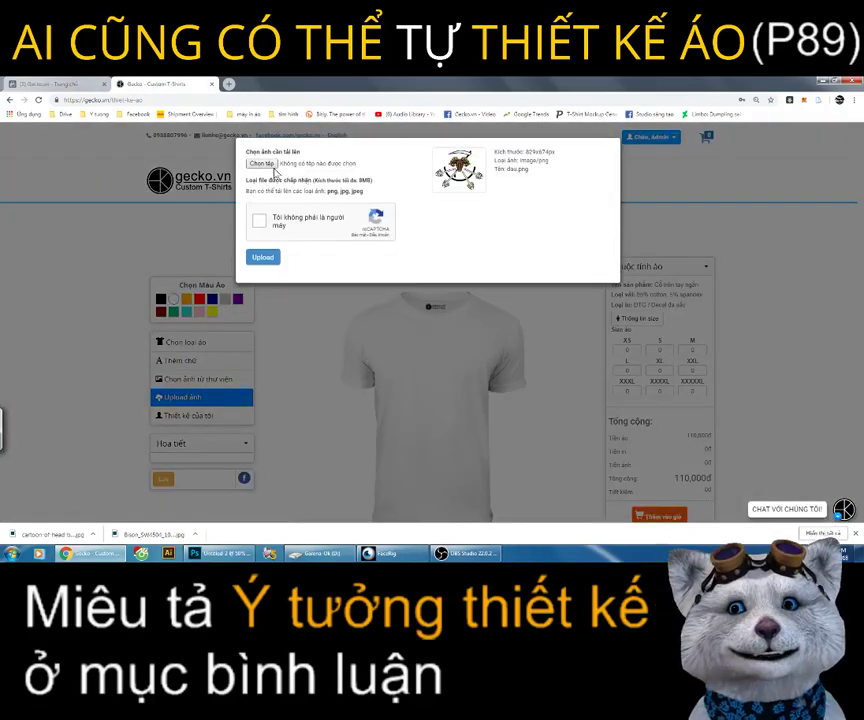
pyautogui.click(266, 168)
pyautogui.doubleClick(331, 210)
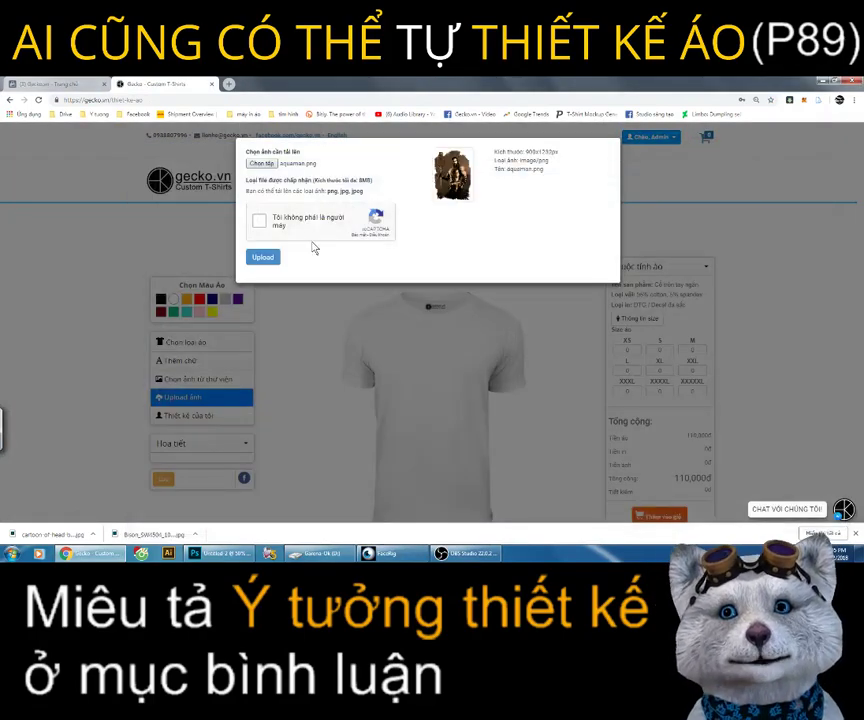
pyautogui.click(290, 224)
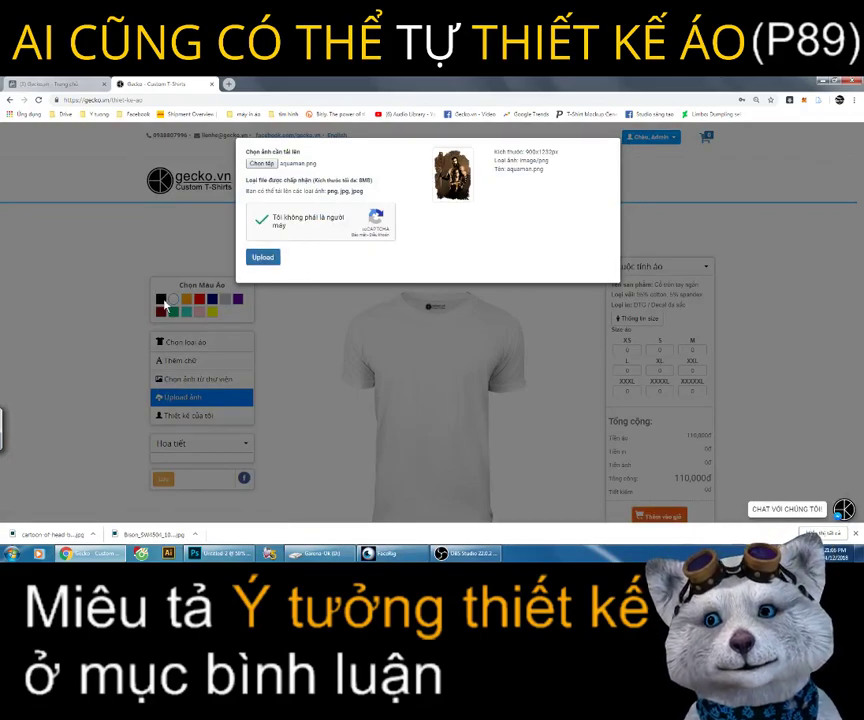
pyautogui.click(263, 257)
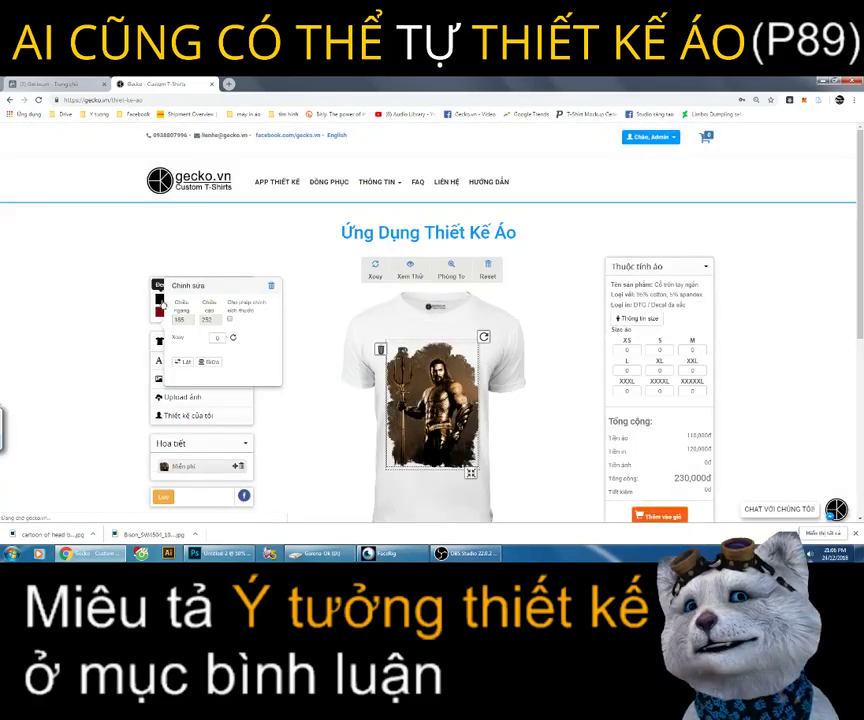
# Step: Make the shirt black, save it as a new design, and copy its link
pyautogui.click(445, 415)
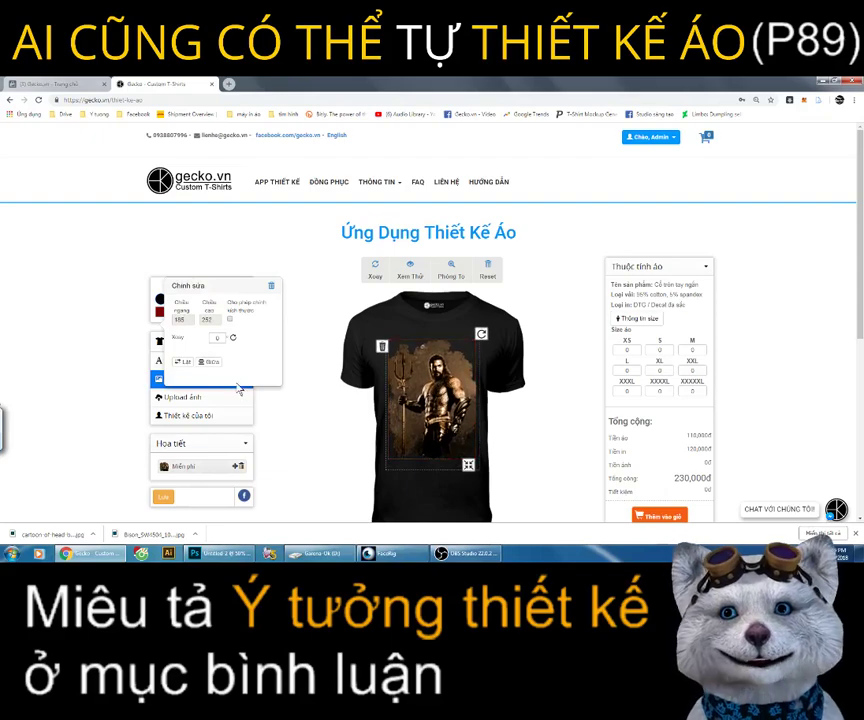
pyautogui.click(338, 305)
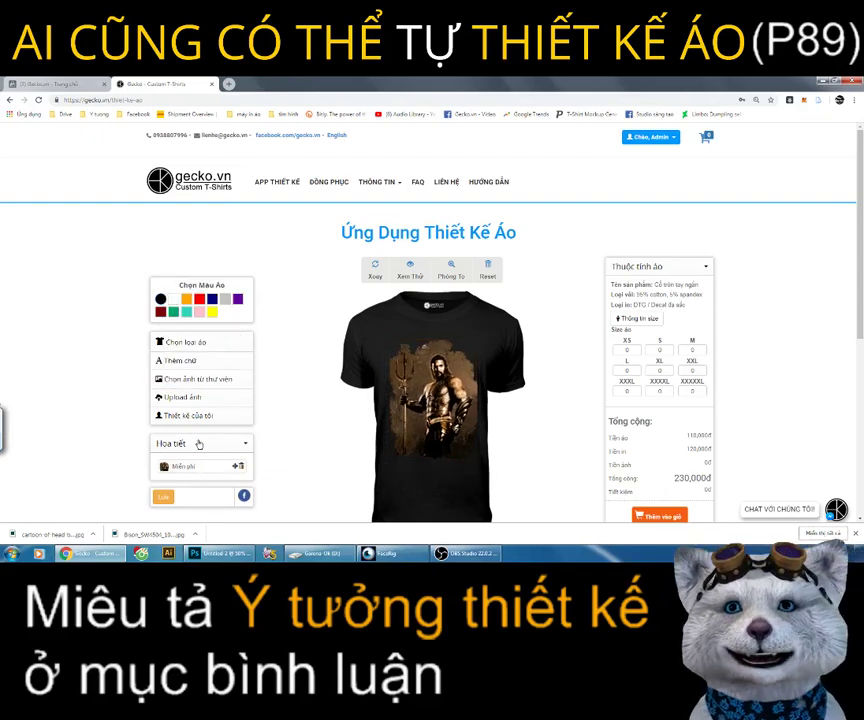
pyautogui.click(162, 496)
pyautogui.click(428, 357)
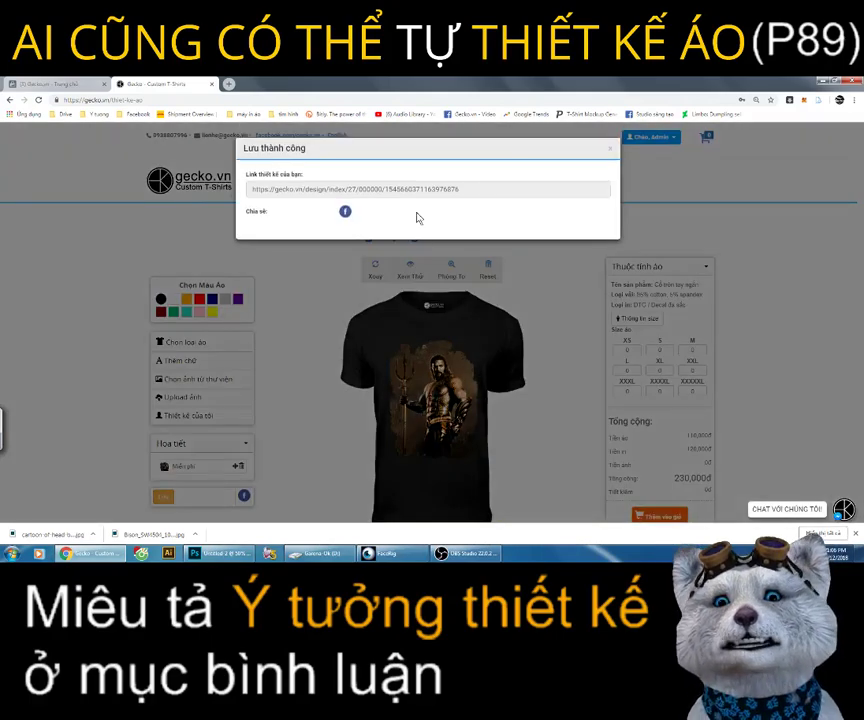
pyautogui.click(411, 187)
# Step: Comment on the Facebook live video with a short note and the pasted Aquaman design link
pyautogui.click(30, 84)
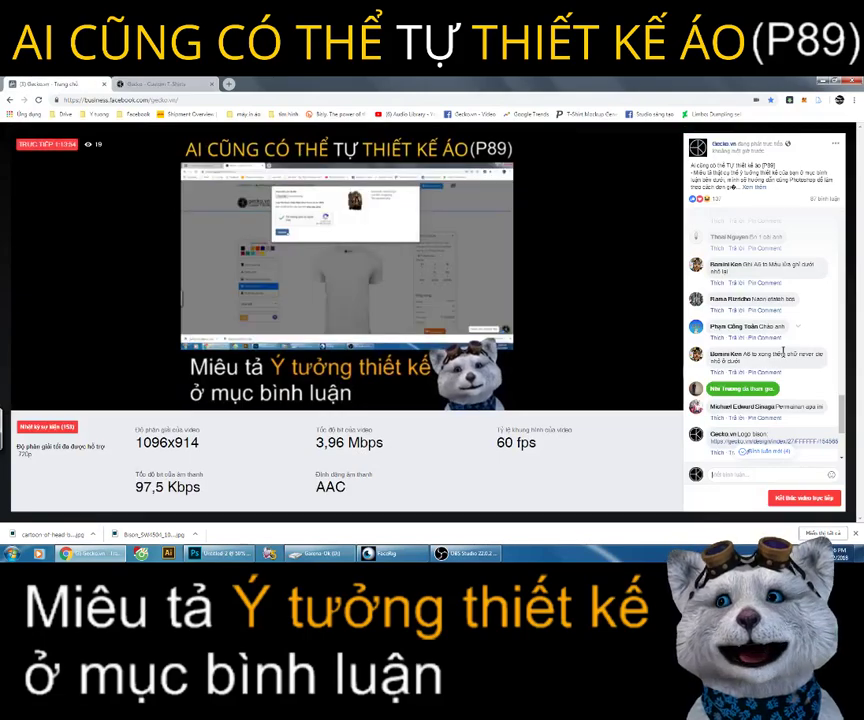
pyautogui.click(765, 474)
pyautogui.write('Ra')
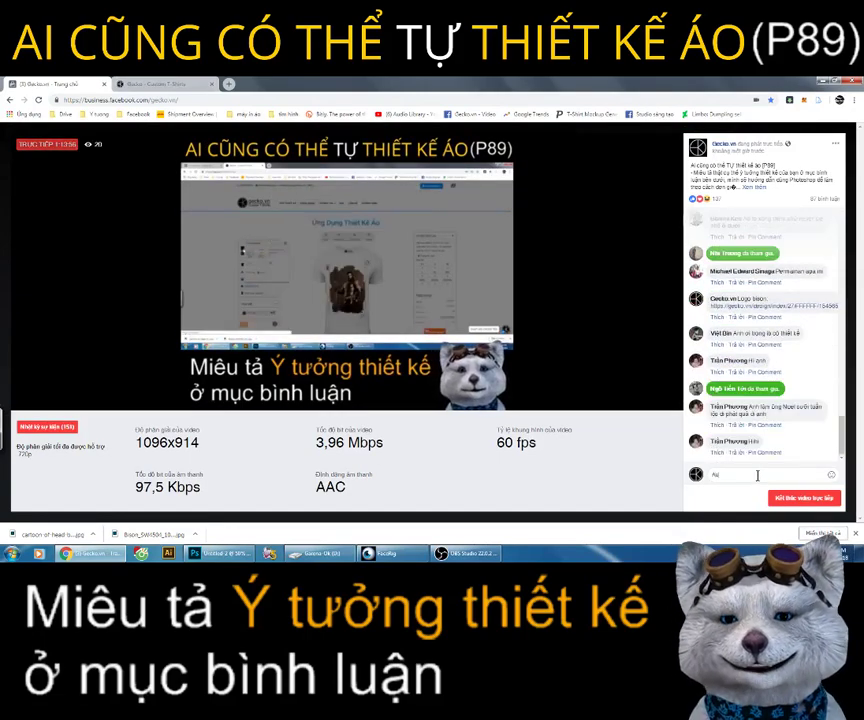
pyautogui.write('nh')
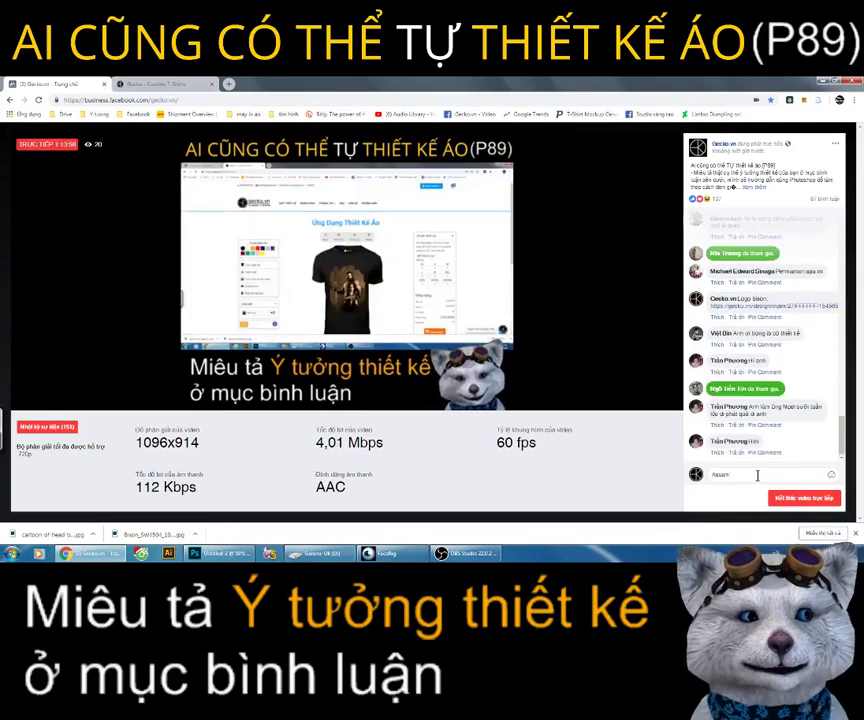
pyautogui.hotkey('ctrl', 'v')
pyautogui.press('Return')
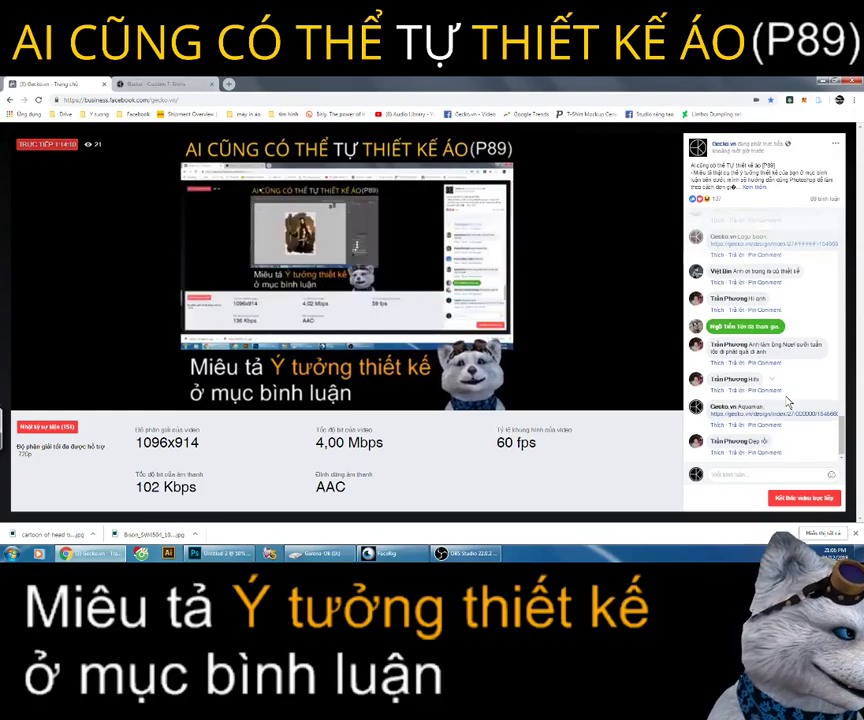
# Step: Close the Untitled-2 document without saving changes
pyautogui.click(218, 553)
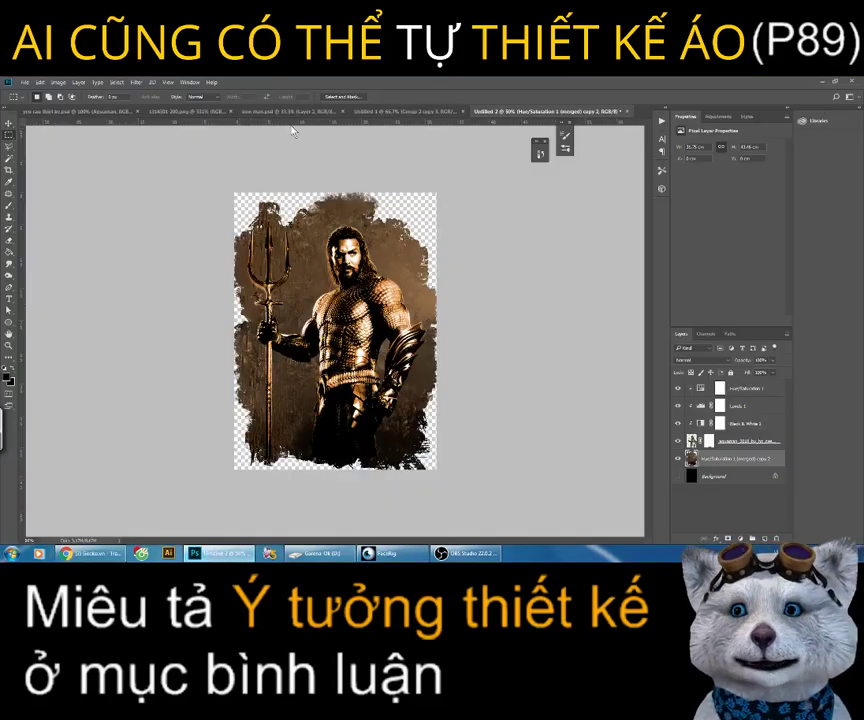
pyautogui.rightClick(548, 112)
pyautogui.click(560, 129)
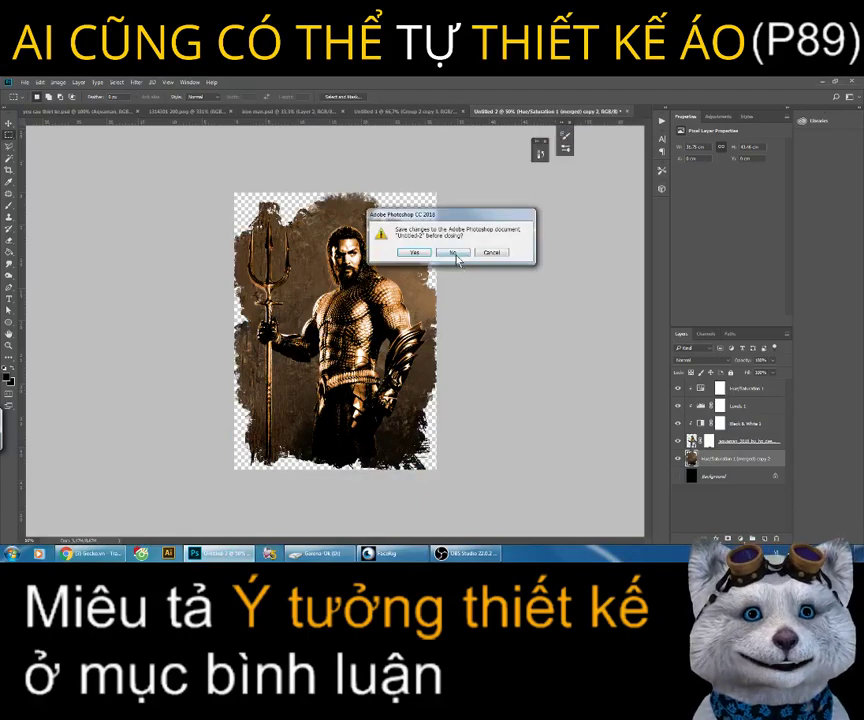
pyautogui.click(451, 251)
# Step: Show Layer 10 with the LeBlanc request, zoom to view it, and begin a new document
pyautogui.click(678, 486)
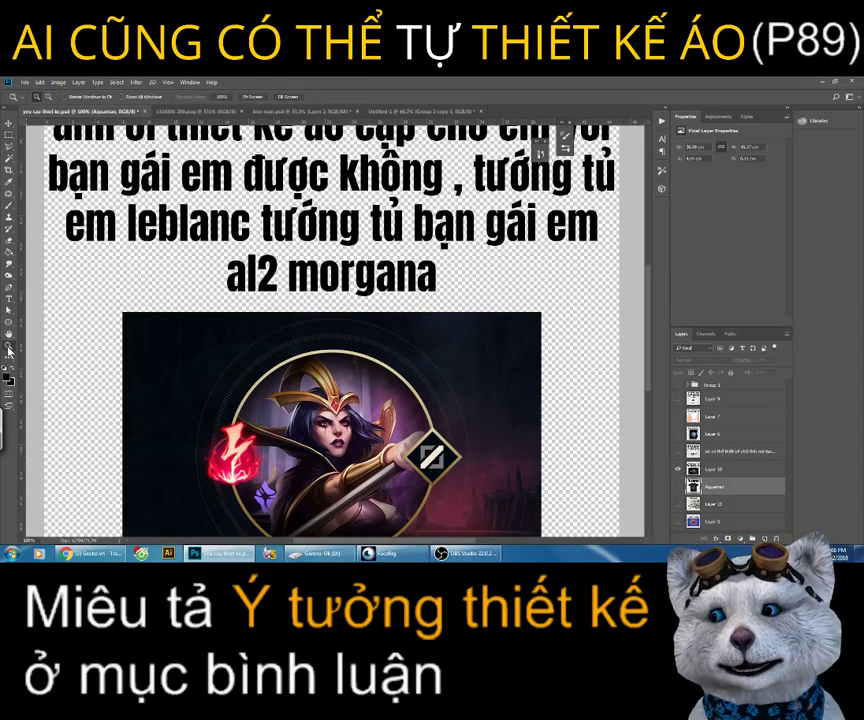
pyautogui.click(9, 345)
pyautogui.keyDown('alt'); pyautogui.click(300, 318); pyautogui.keyUp('alt')
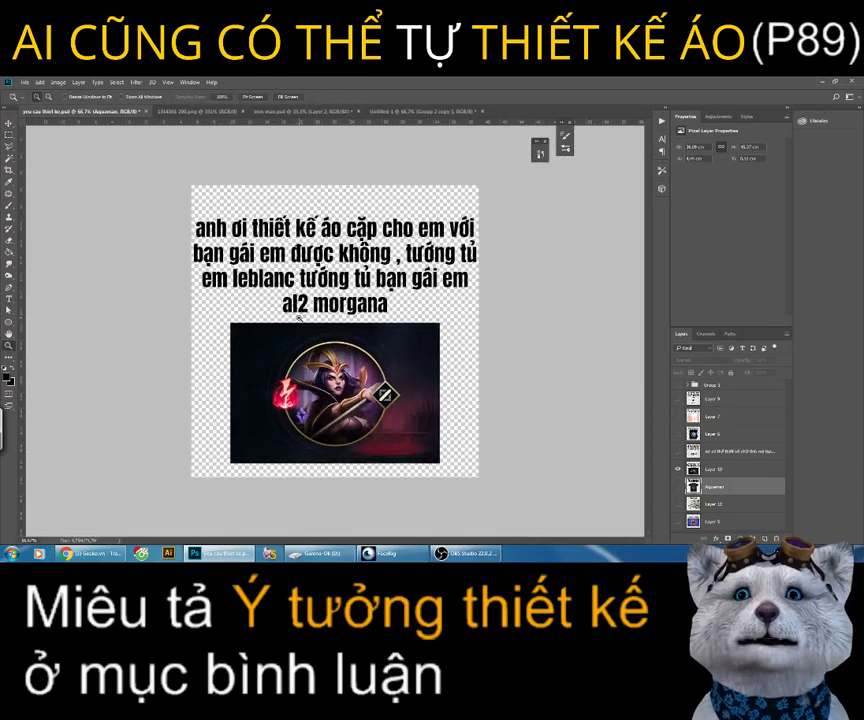
pyautogui.click(298, 318)
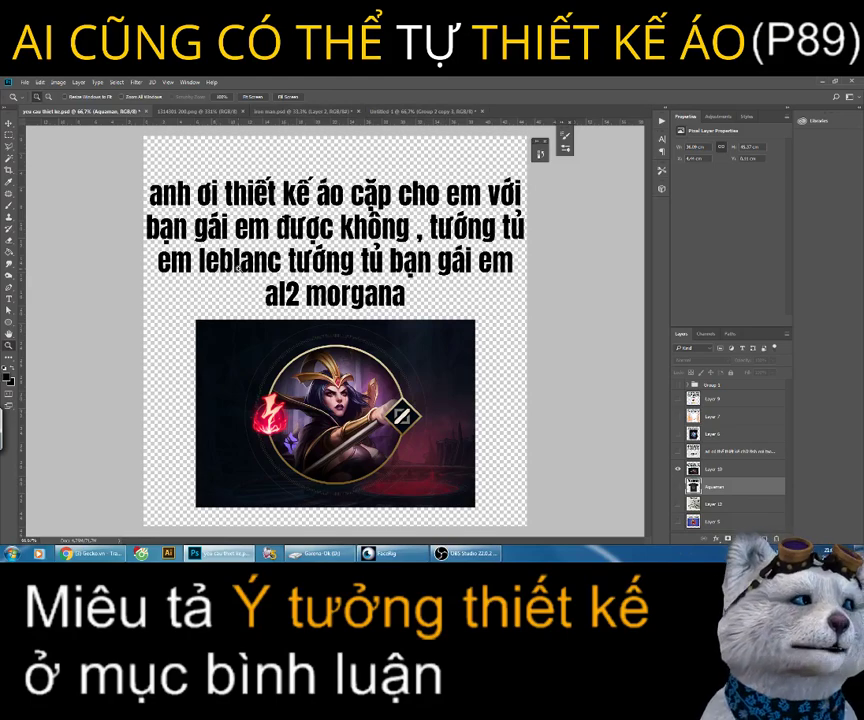
pyautogui.click(25, 82)
pyautogui.click(40, 93)
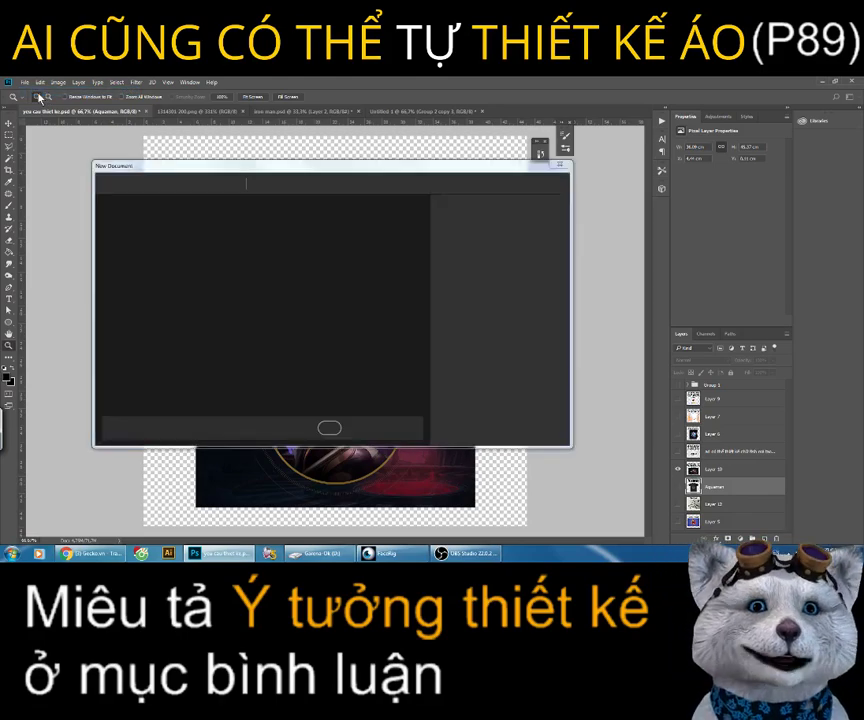
# Step: Create an A3 (297 × 420 mm) document at 72 ppi with black background contents
pyautogui.click(300, 184)
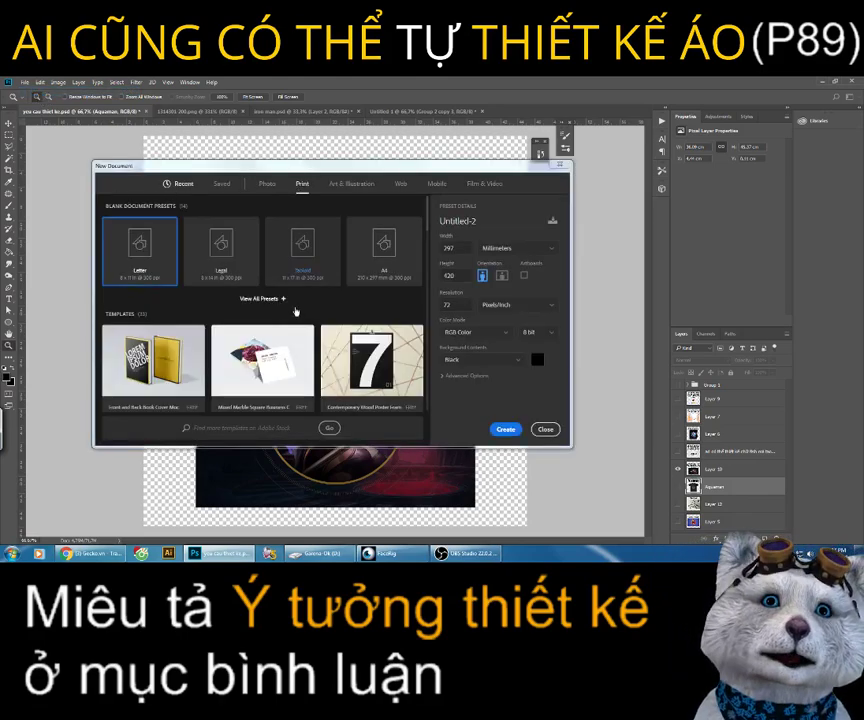
pyautogui.click(272, 299)
pyautogui.click(310, 334)
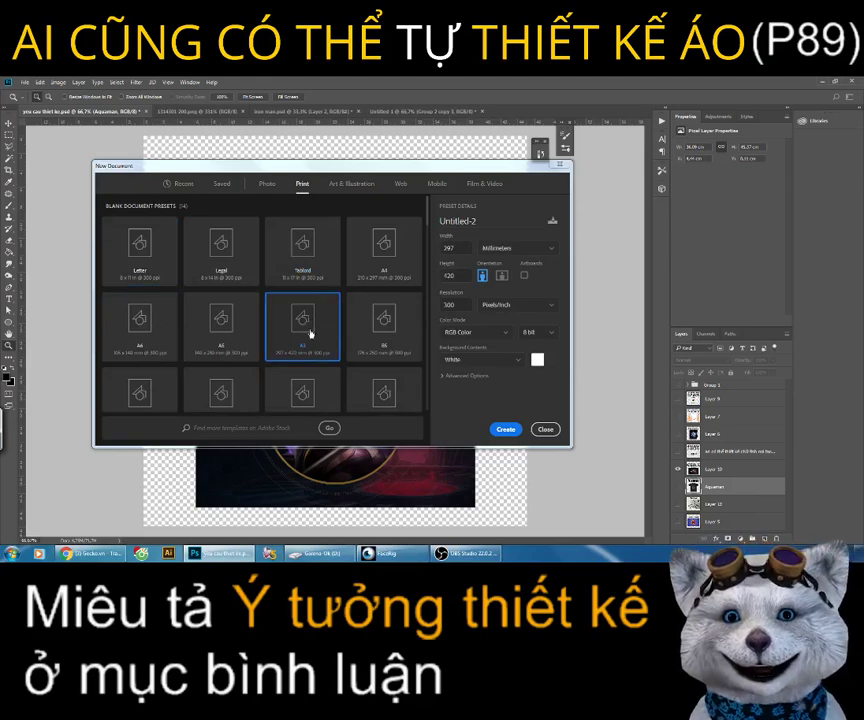
pyautogui.doubleClick(449, 304)
pyautogui.write('7')
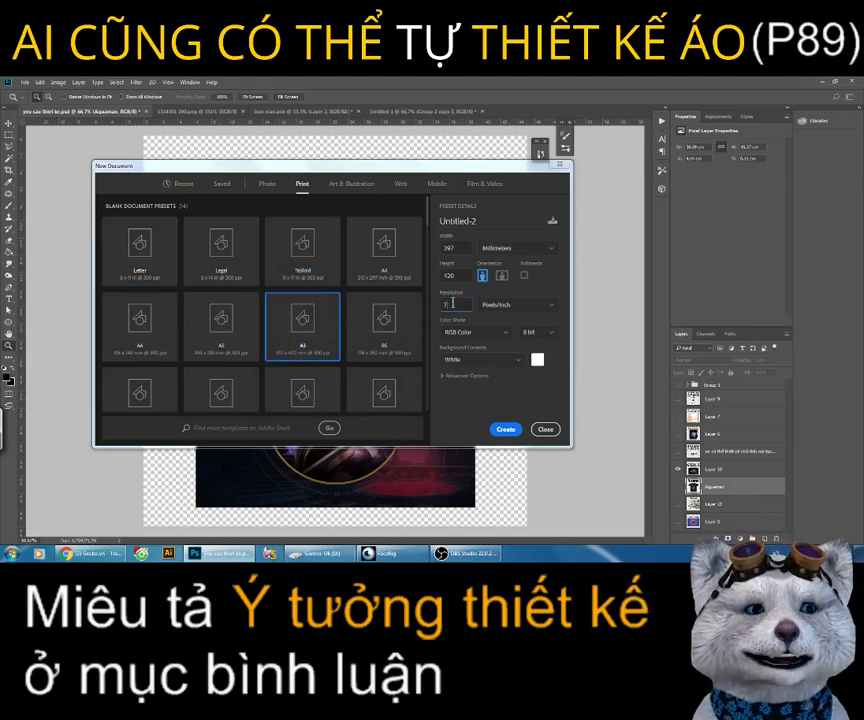
pyautogui.write('2')
pyautogui.press('Tab')
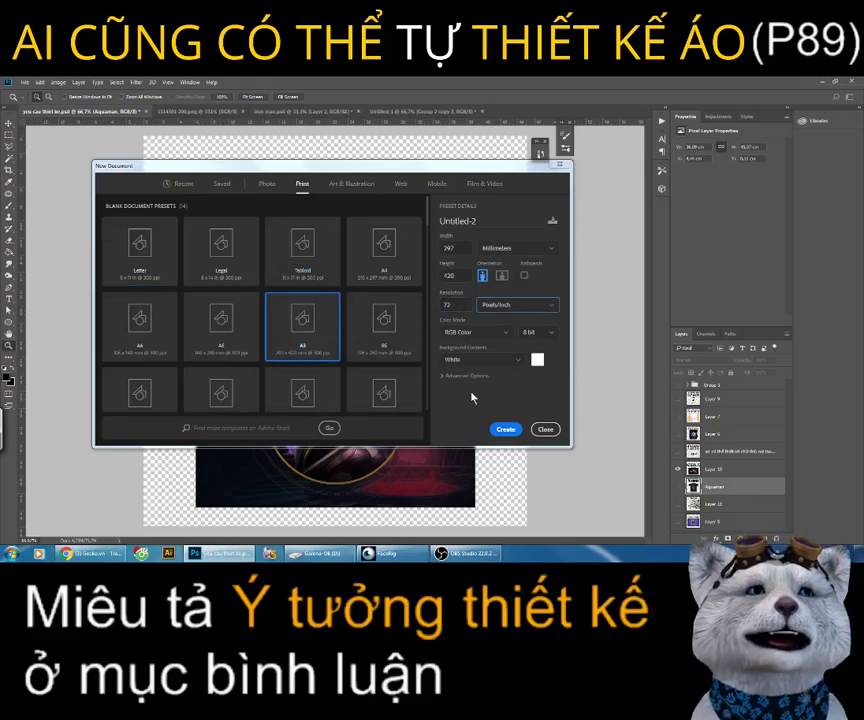
pyautogui.click(478, 360)
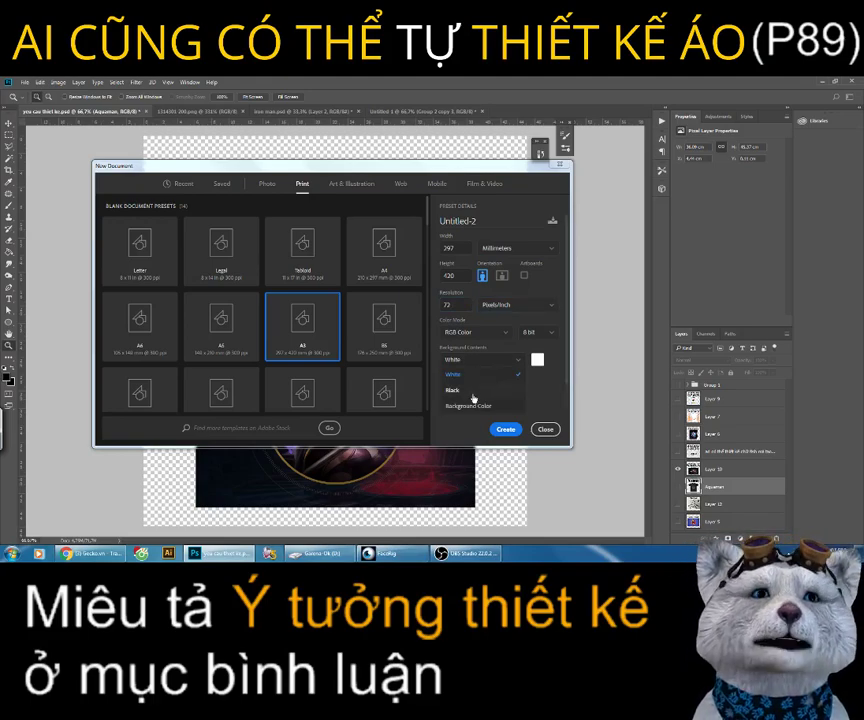
pyautogui.click(473, 391)
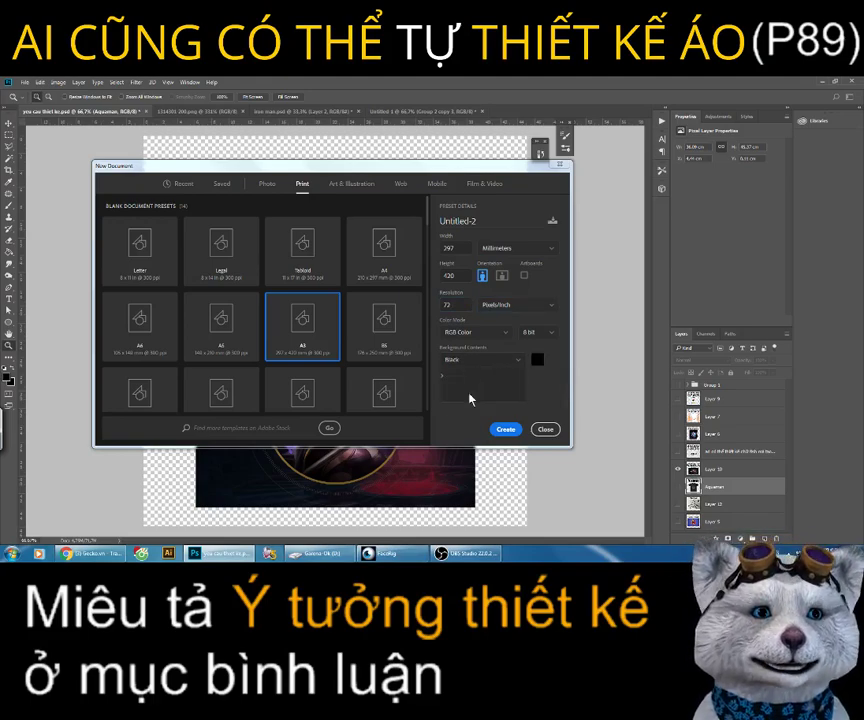
pyautogui.click(508, 436)
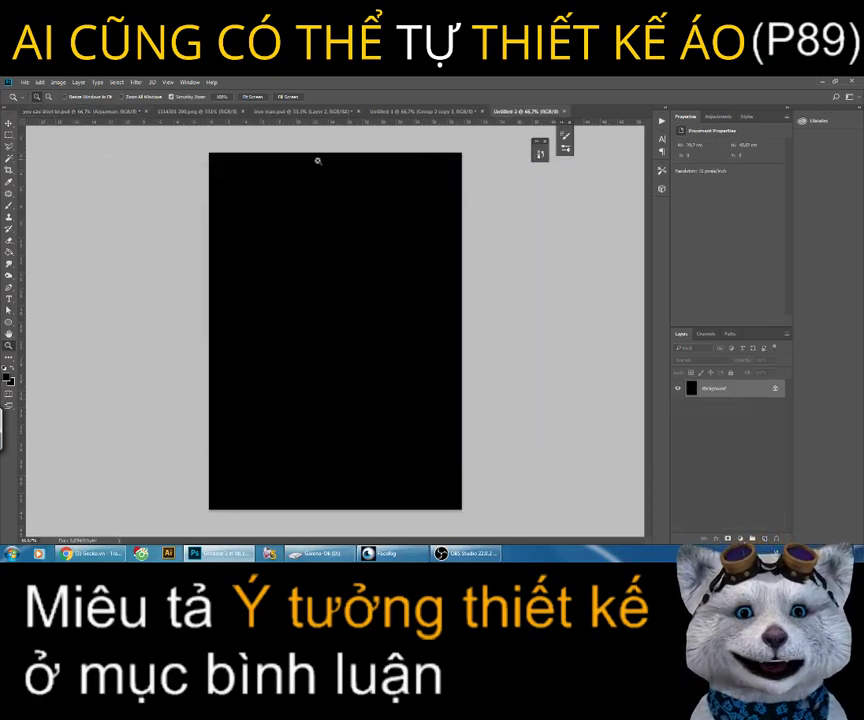
# Step: Place the Ravenborn LeBlanc image on the canvas, centred and enlarged across the width
pyautogui.click(320, 553)
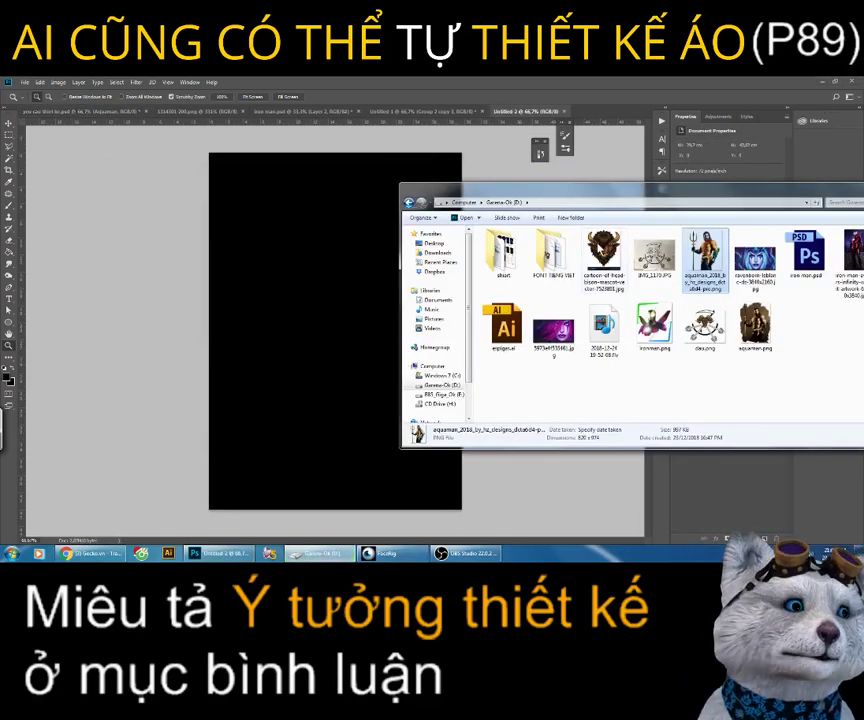
pyautogui.click(692, 368)
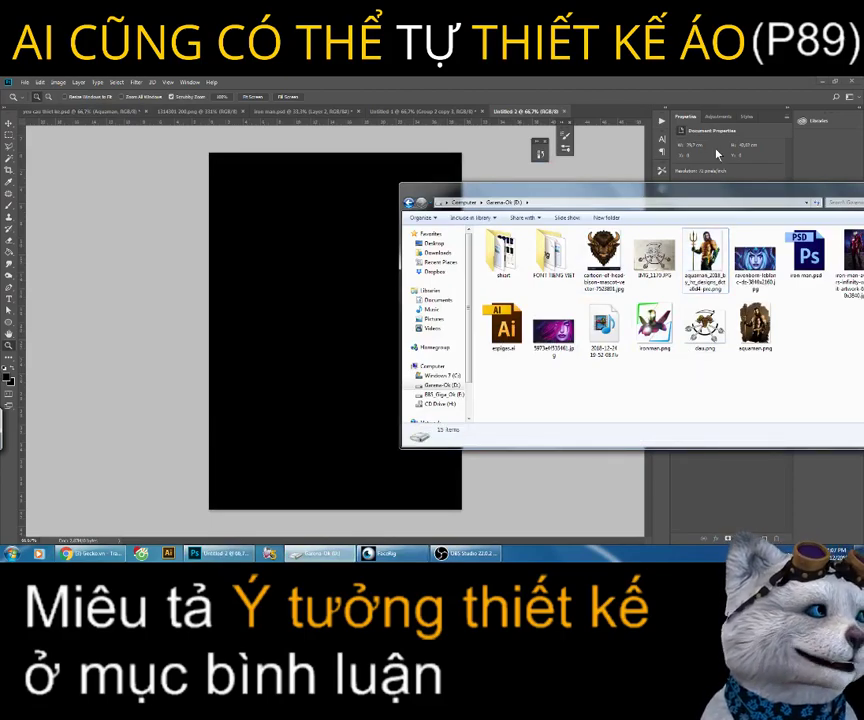
pyautogui.moveTo(600, 192); pyautogui.dragTo(463, 226)
pyautogui.moveTo(619, 290)
pyautogui.mouseDown()
pyautogui.moveTo(470, 262)
pyautogui.moveTo(324, 206)
pyautogui.mouseUp()
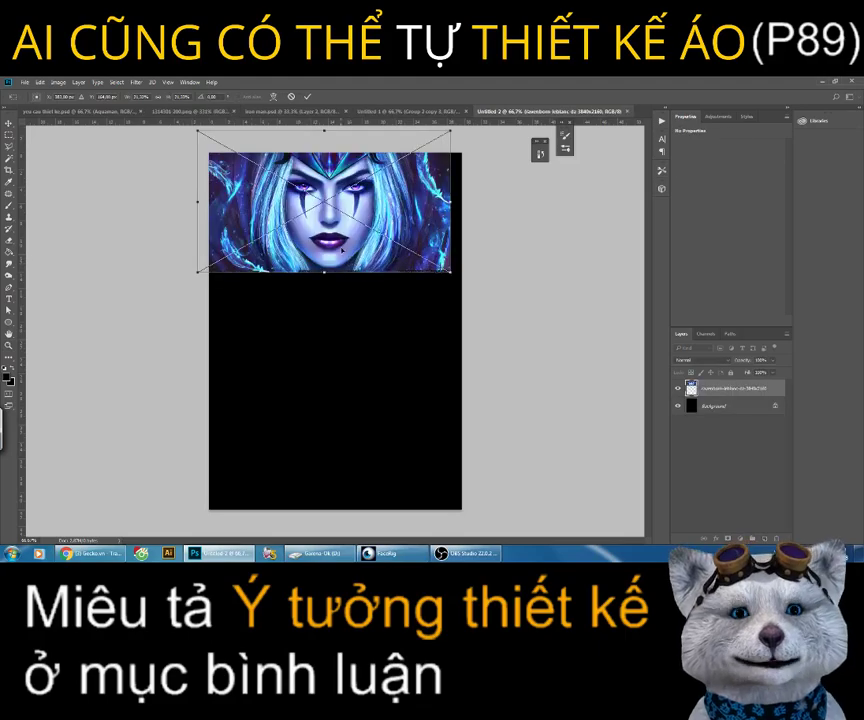
pyautogui.moveTo(342, 251); pyautogui.dragTo(352, 347)
pyautogui.moveTo(462, 378); pyautogui.dragTo(517, 413)
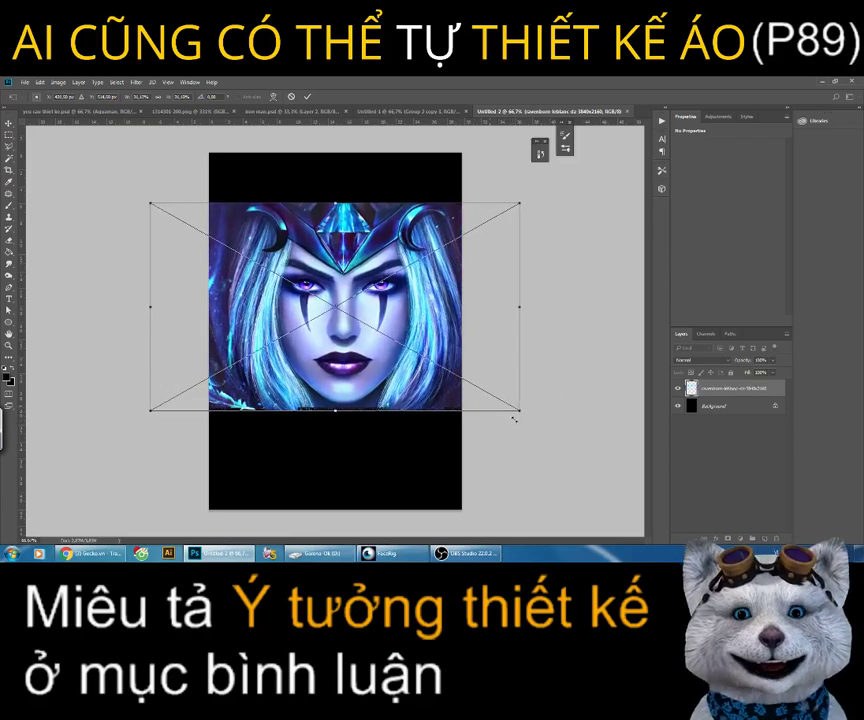
pyautogui.moveTo(428, 362)
pyautogui.mouseDown()
pyautogui.moveTo(437, 362)
pyautogui.moveTo(429, 367)
pyautogui.mouseUp()
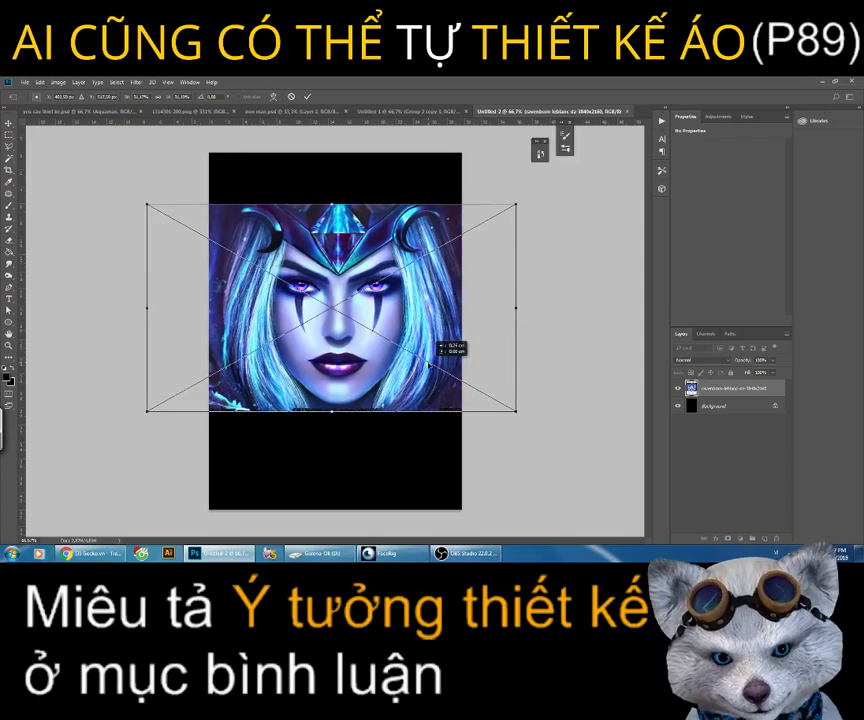
pyautogui.press('Return')
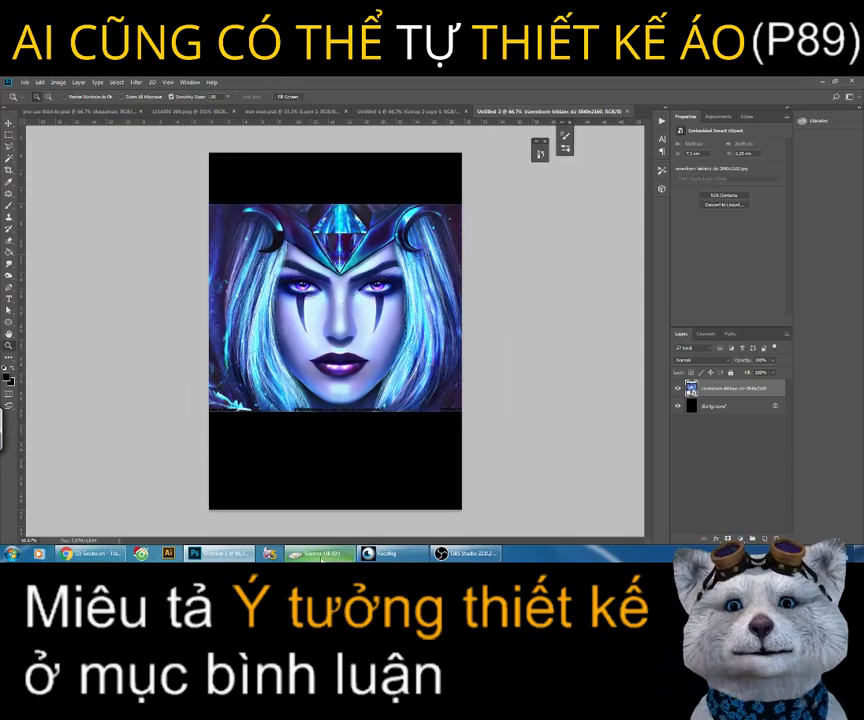
# Step: Add the pink-haired portrait, enlarge it, shift it left, and reposition it with the Move tool
pyautogui.click(318, 552)
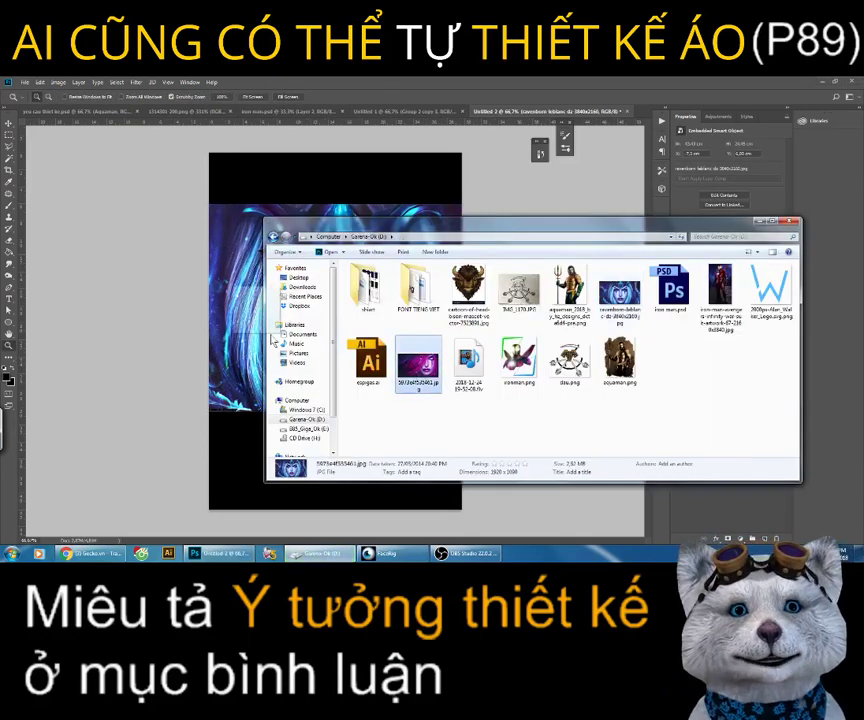
pyautogui.moveTo(436, 366)
pyautogui.mouseDown()
pyautogui.moveTo(296, 302)
pyautogui.moveTo(372, 292)
pyautogui.mouseUp()
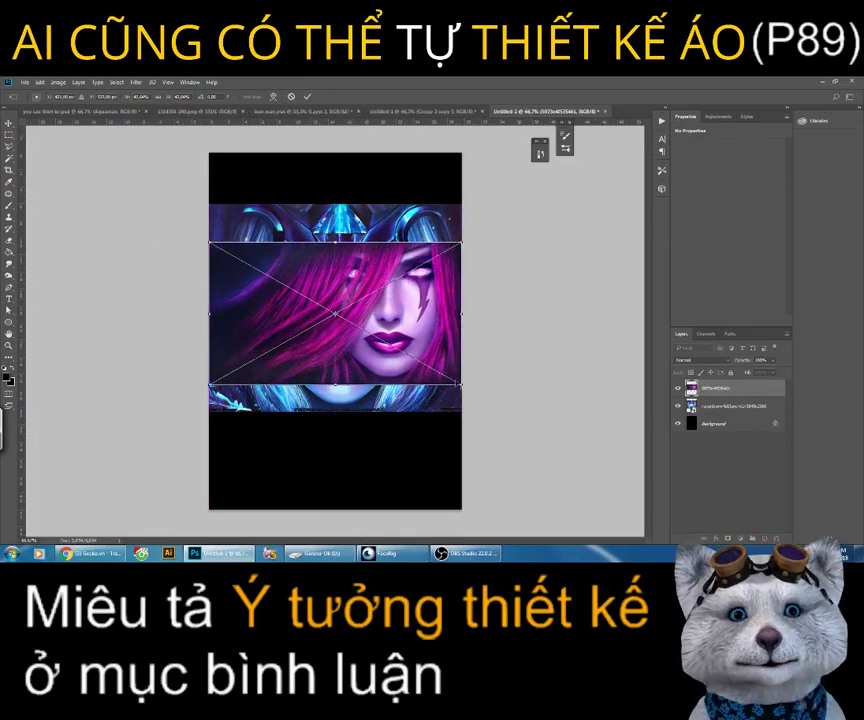
pyautogui.moveTo(461, 384); pyautogui.dragTo(532, 427)
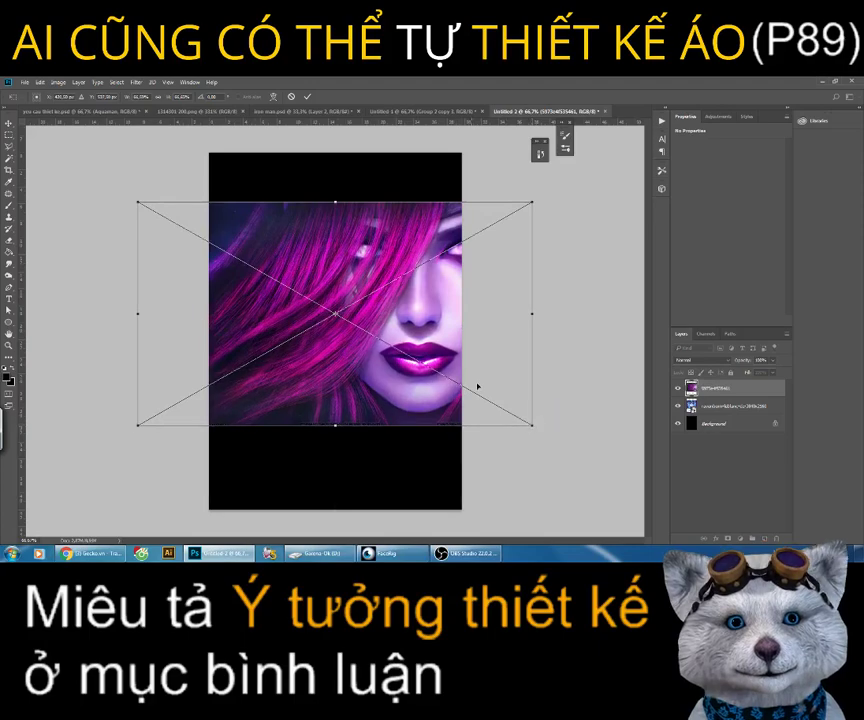
pyautogui.moveTo(472, 386)
pyautogui.mouseDown()
pyautogui.moveTo(305, 395)
pyautogui.moveTo(307, 382)
pyautogui.moveTo(396, 380)
pyautogui.mouseUp()
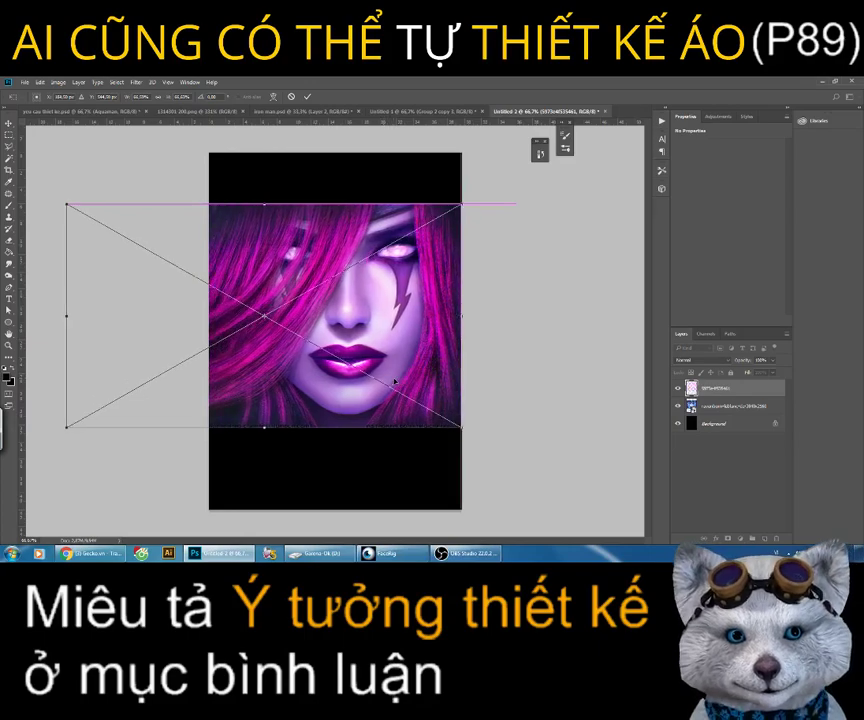
pyautogui.press('Return')
pyautogui.press('z')
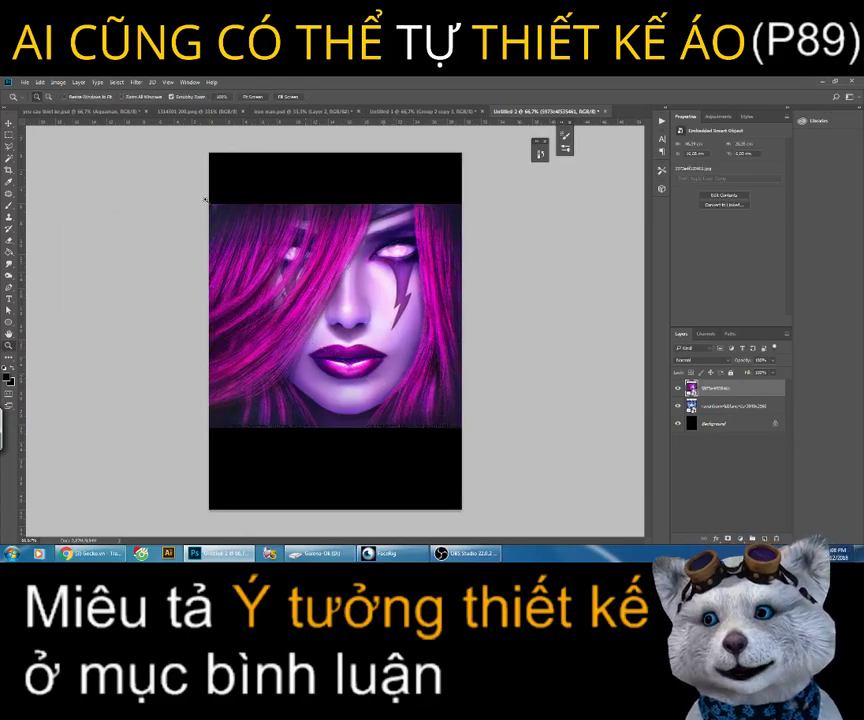
pyautogui.keyDown('alt'); pyautogui.click(383, 246); pyautogui.keyUp('alt')
pyautogui.moveTo(375, 261); pyautogui.dragTo(367, 251)
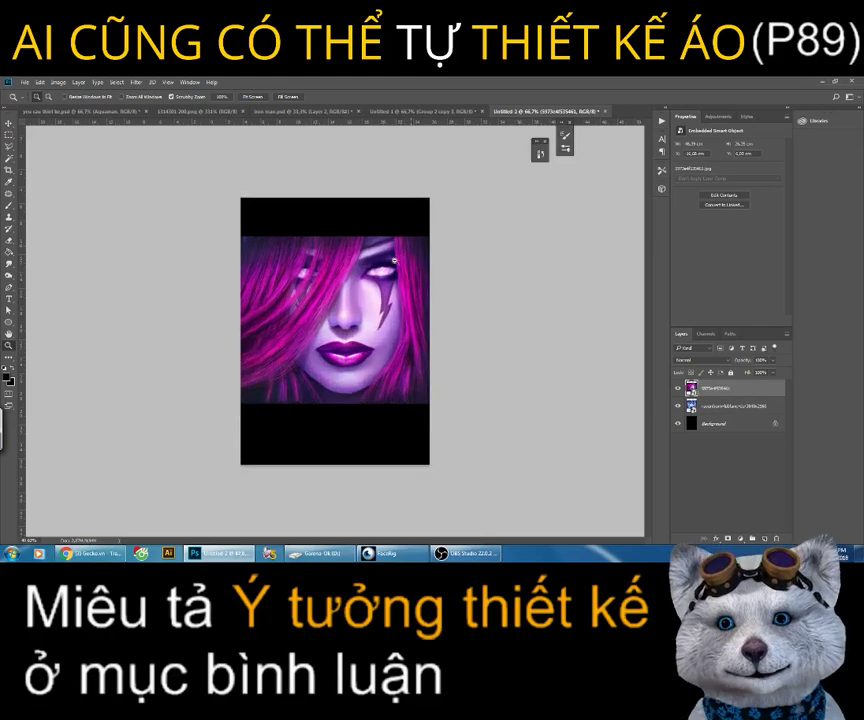
pyautogui.press('v')
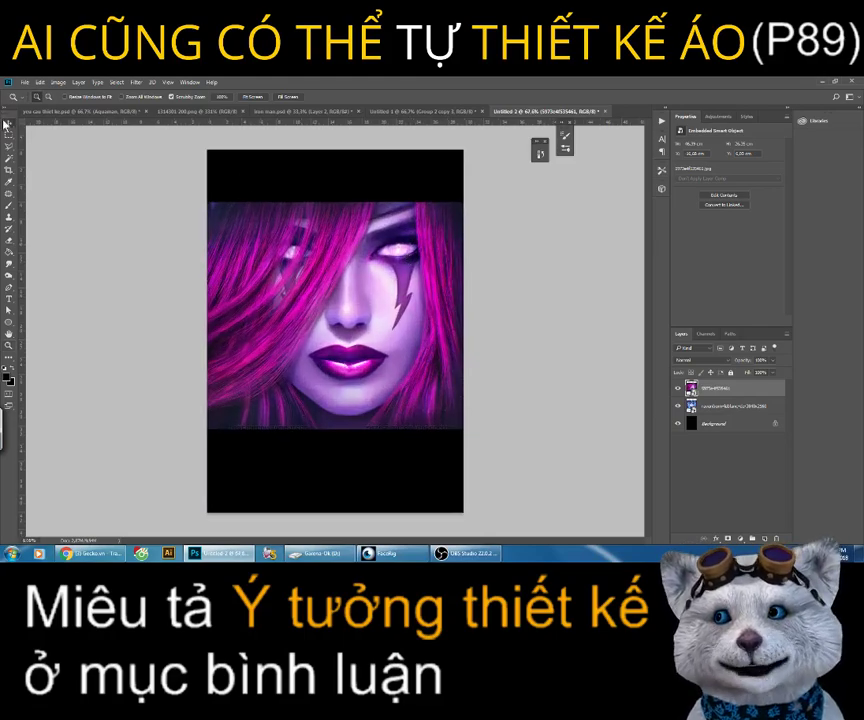
pyautogui.moveTo(420, 260); pyautogui.dragTo(403, 232)
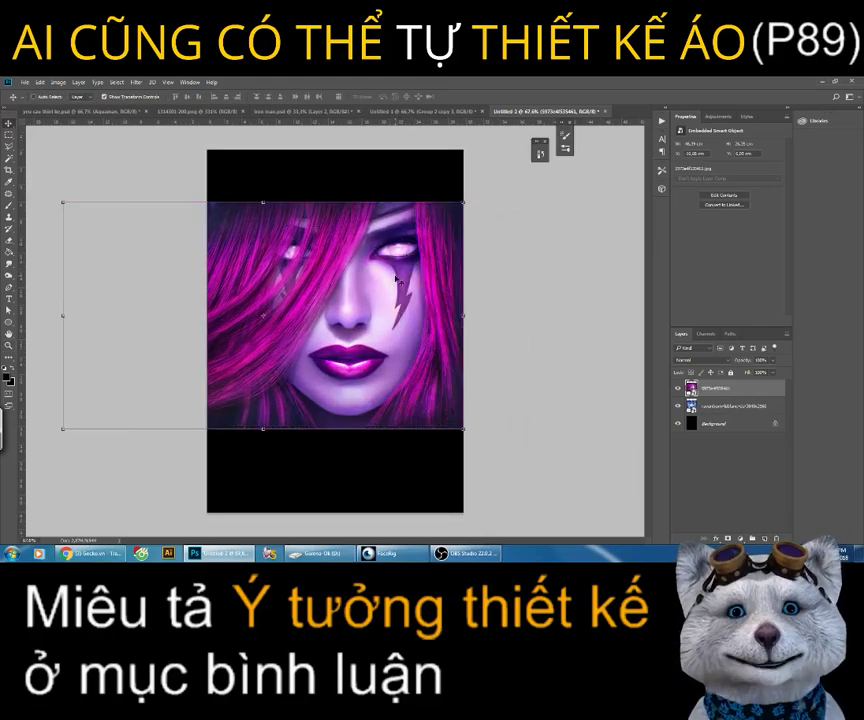
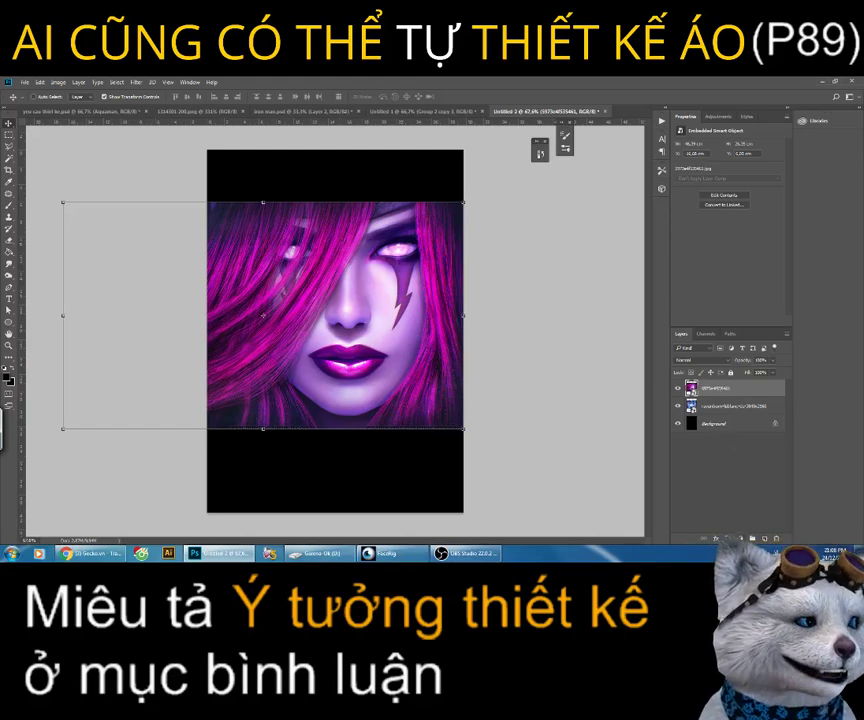
# Step: Test-move the pink-haired face layer to reveal the layer below, then undo the moves
pyautogui.moveTo(318, 258); pyautogui.dragTo(390, 258)
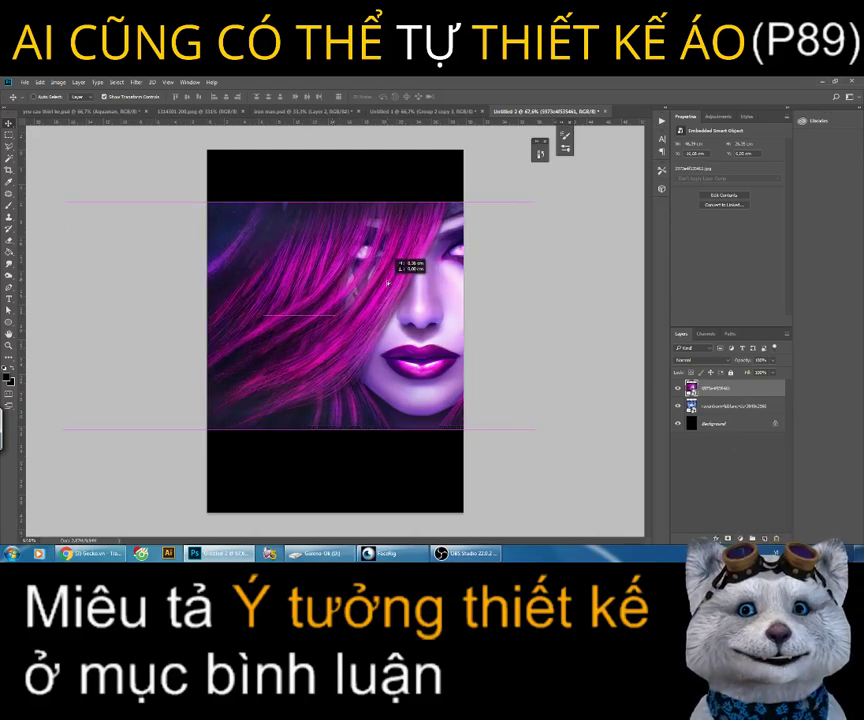
pyautogui.hotkey('ctrl', 'z')
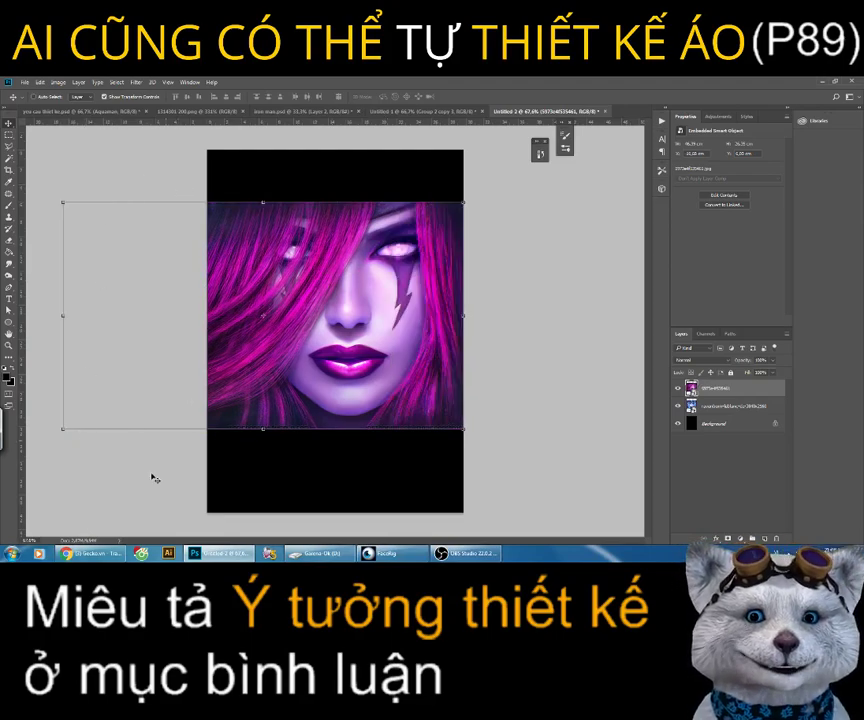
pyautogui.moveTo(276, 284); pyautogui.dragTo(277, 285)
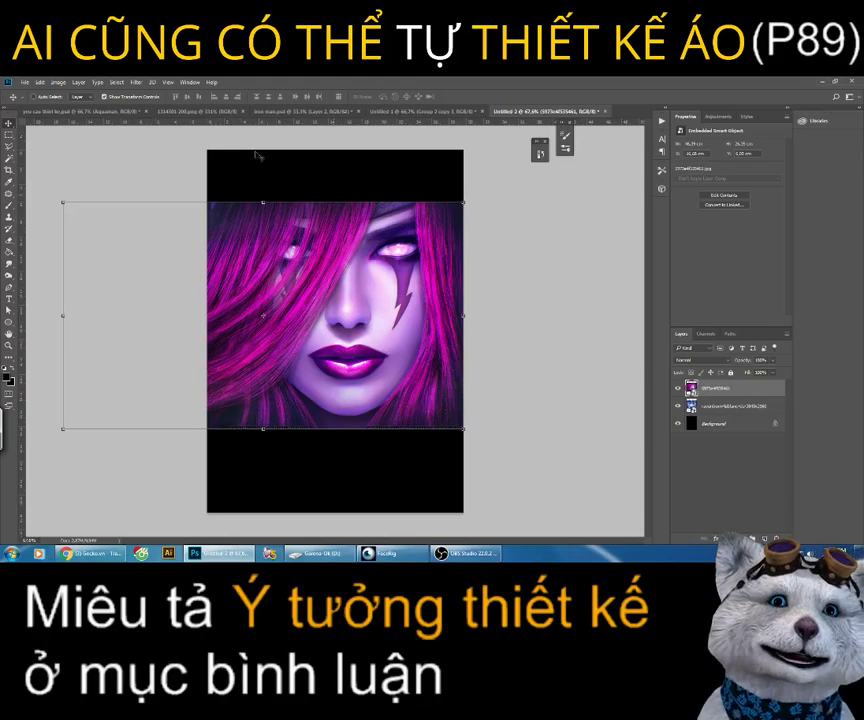
pyautogui.moveTo(257, 154)
pyautogui.mouseDown()
pyautogui.moveTo(354, 318)
pyautogui.moveTo(356, 390)
pyautogui.mouseUp()
pyautogui.hotkey('ctrl', 'z')
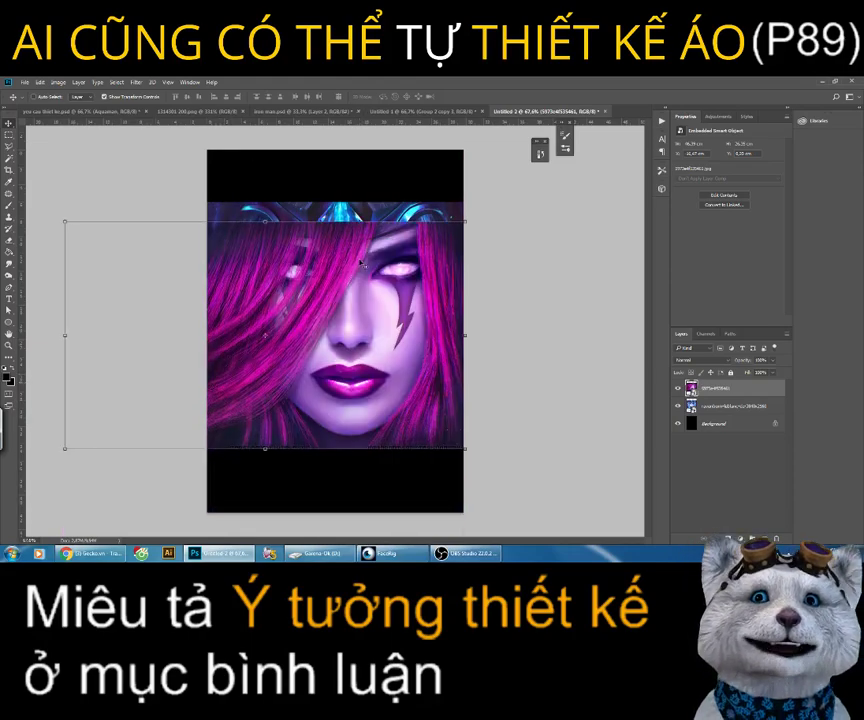
# Step: Crop the image to a rectangular selection of the whole poster and deselect
pyautogui.rightClick(10, 136)
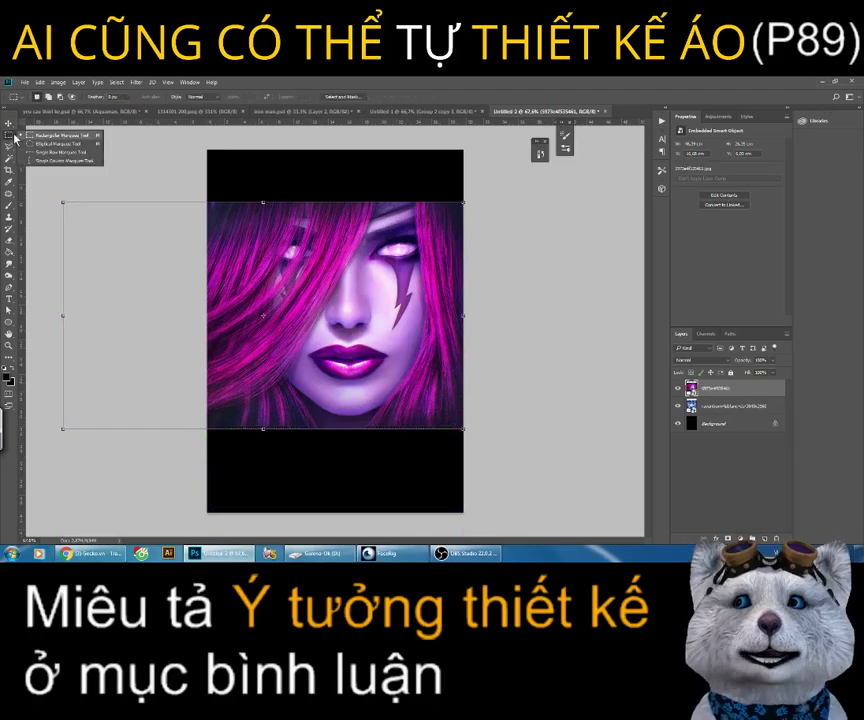
pyautogui.click(66, 139)
pyautogui.moveTo(205, 140); pyautogui.dragTo(495, 520)
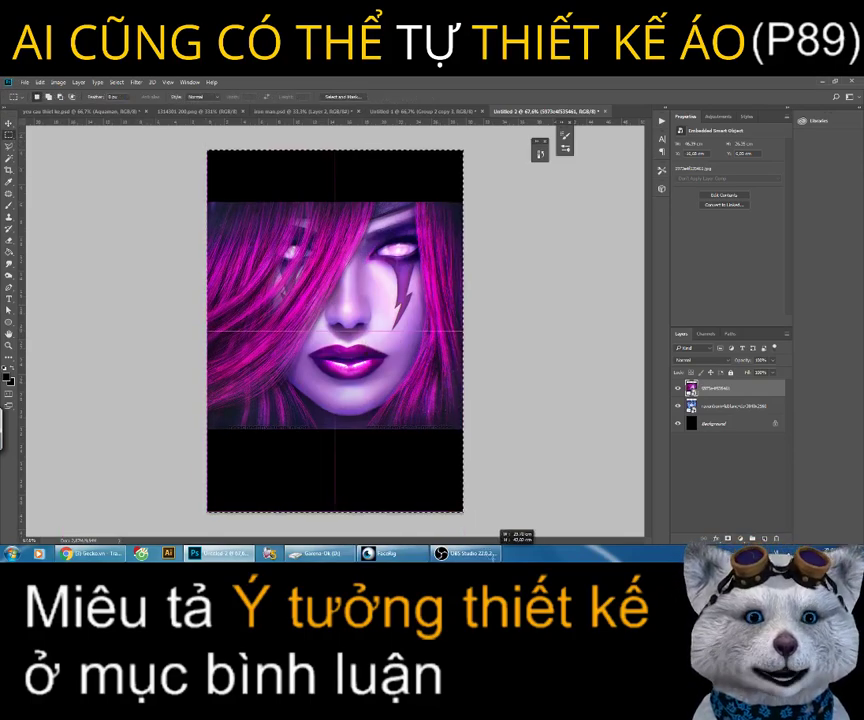
pyautogui.click(58, 82)
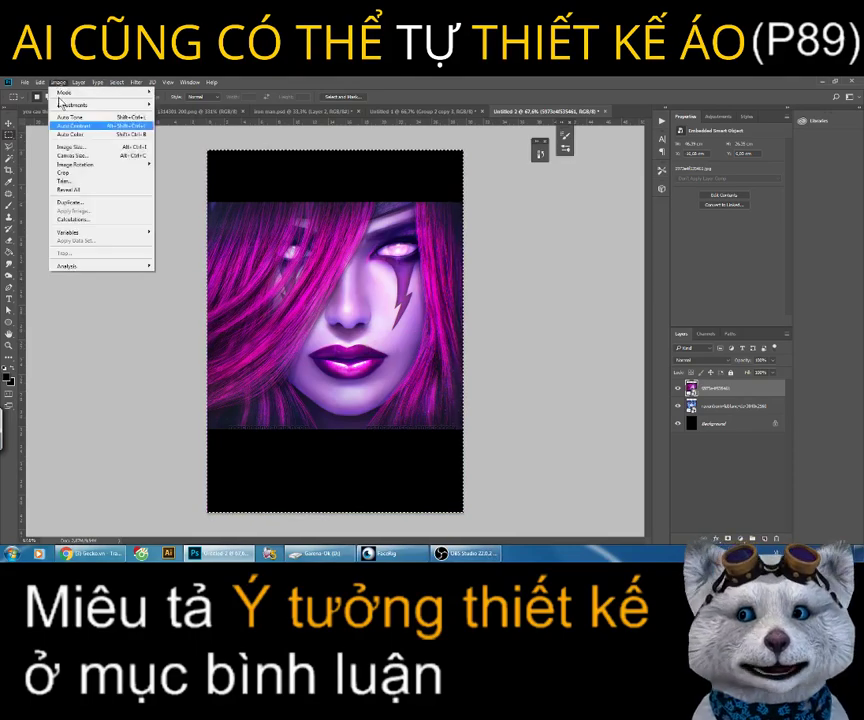
pyautogui.click(65, 170)
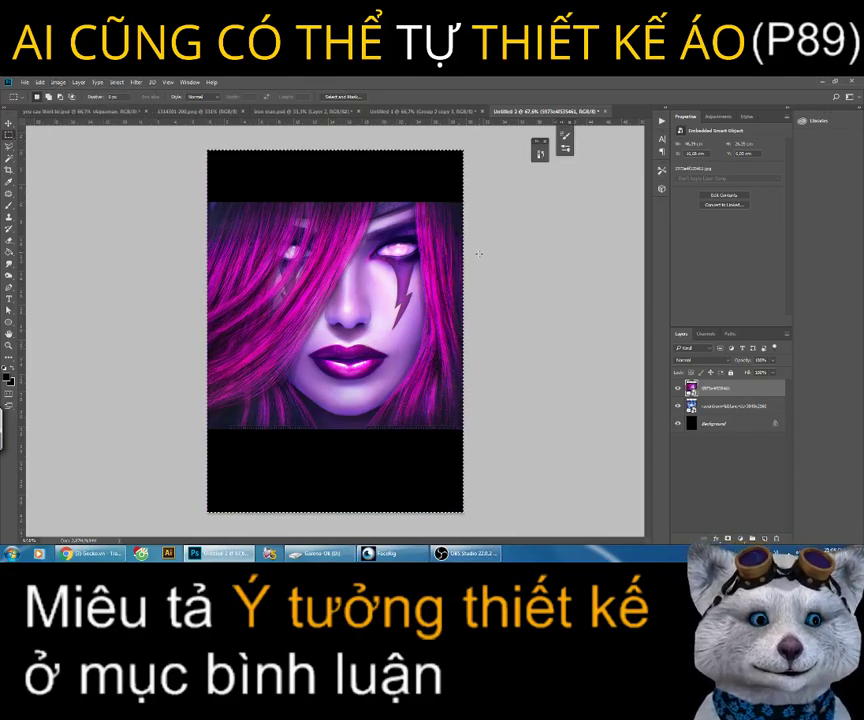
pyautogui.hotkey('ctrl', 'd')
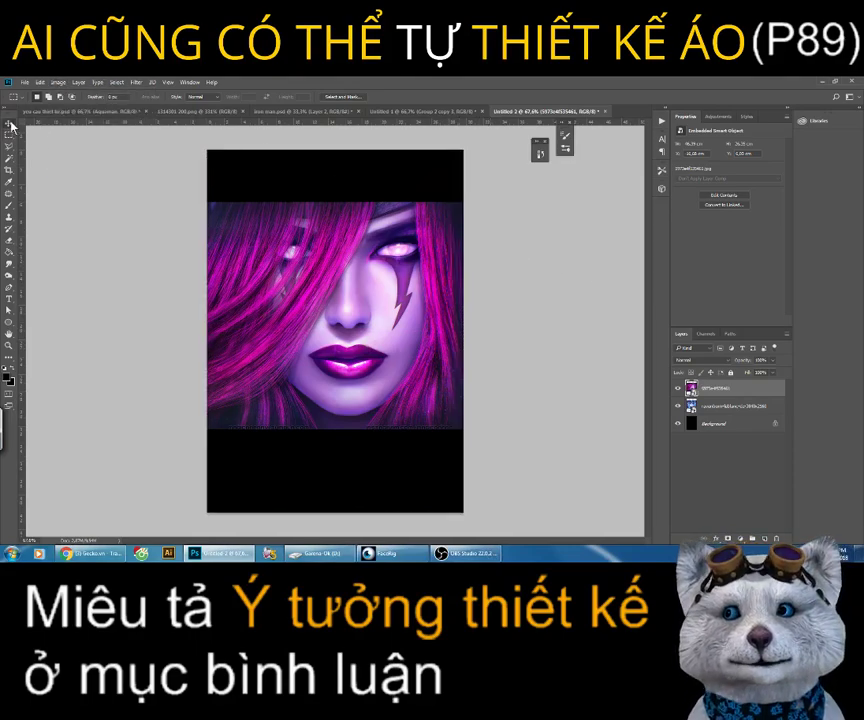
# Step: Rasterize both the pink-haired face layer and the lower portrait layer
pyautogui.click(10, 125)
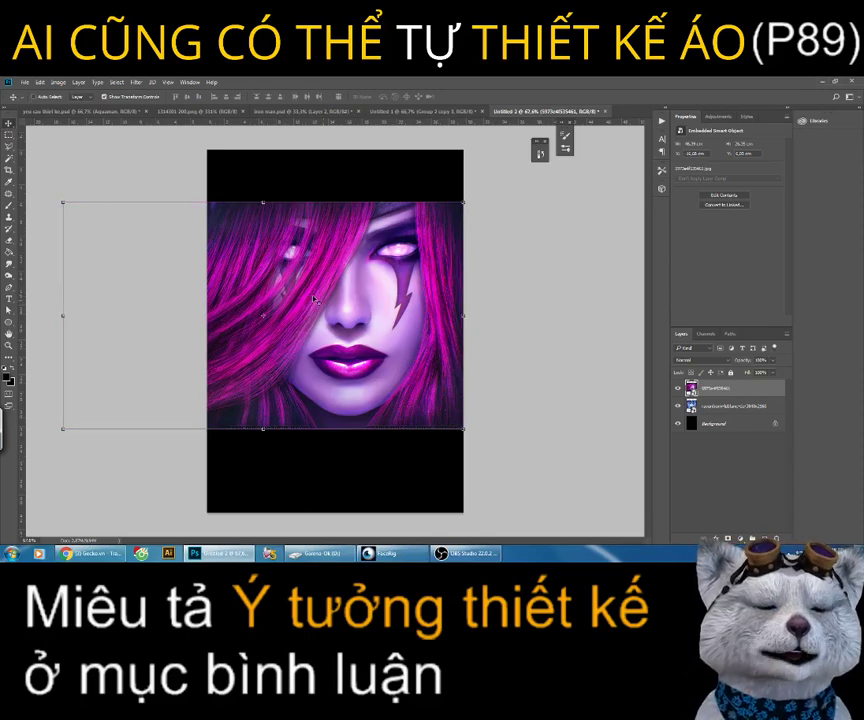
pyautogui.rightClick(742, 392)
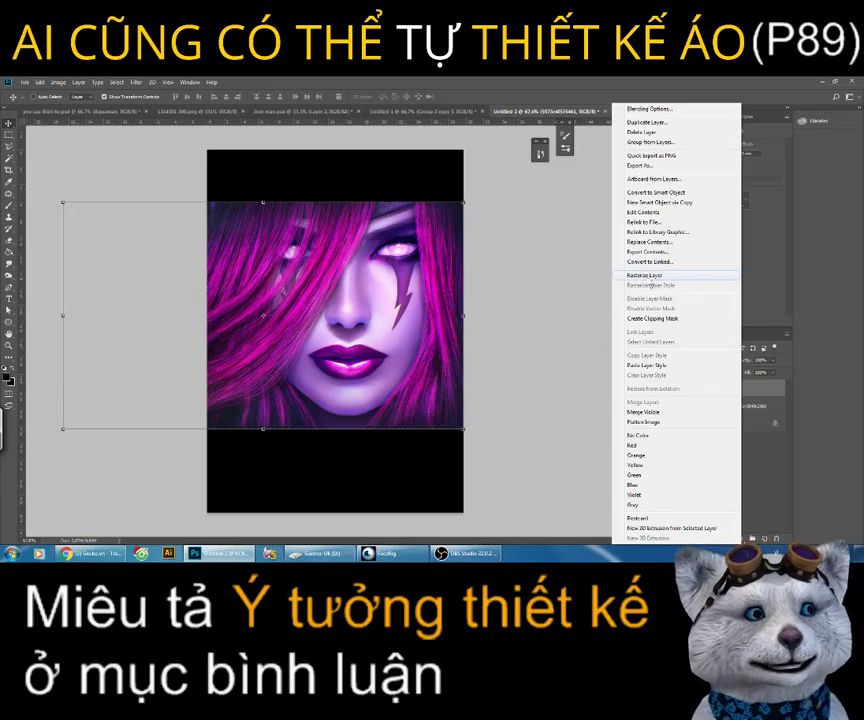
pyautogui.click(648, 276)
pyautogui.rightClick(727, 396)
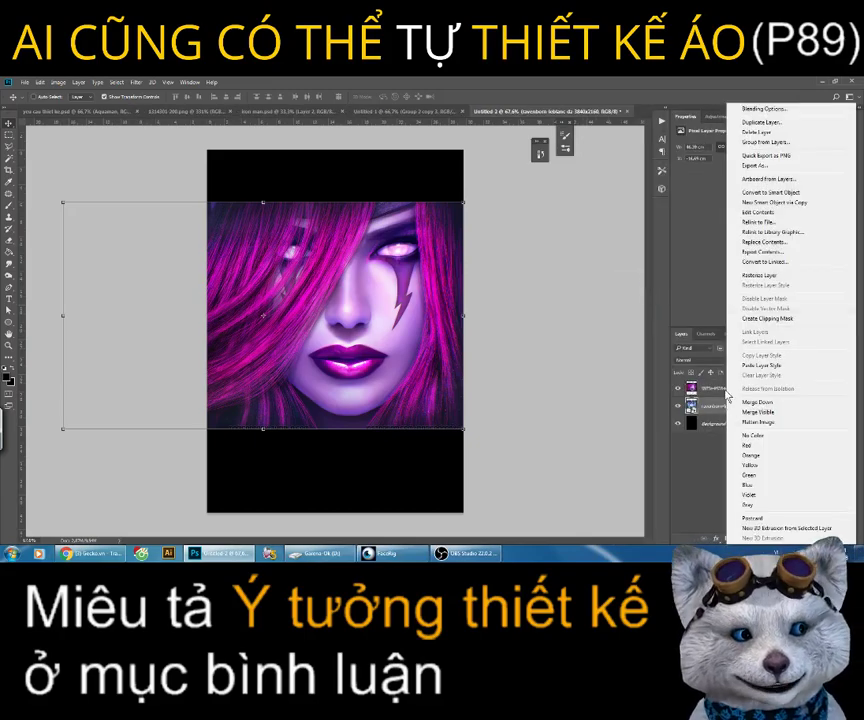
pyautogui.click(758, 275)
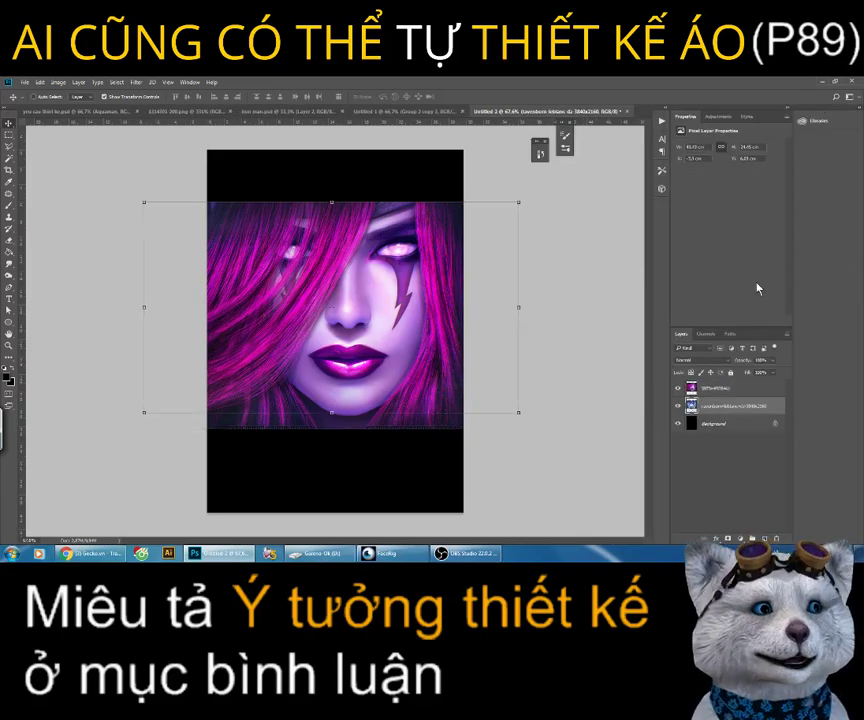
# Step: Crop the layers again to a selection of the entire poster area
pyautogui.click(8, 135)
pyautogui.moveTo(205, 148); pyautogui.dragTo(532, 535)
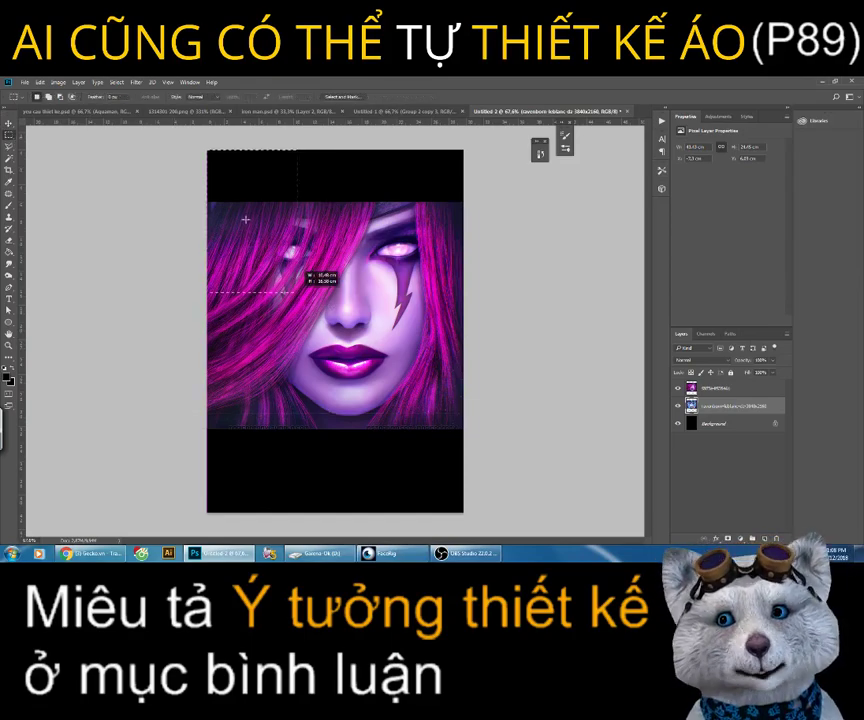
pyautogui.click(40, 82)
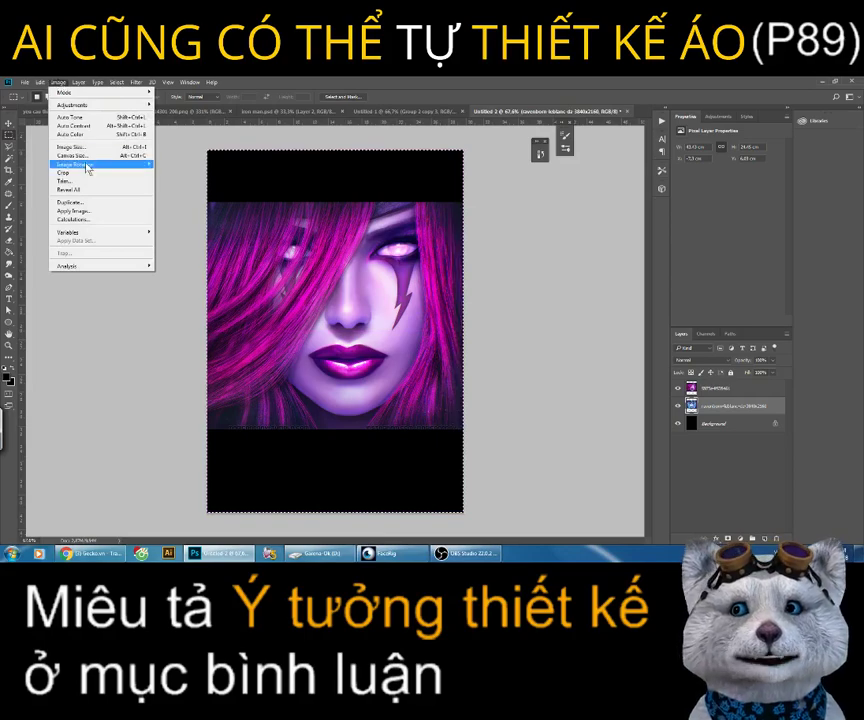
pyautogui.click(88, 176)
# Step: Test-move the top face layer to check its edges, then undo the move
pyautogui.press('v')
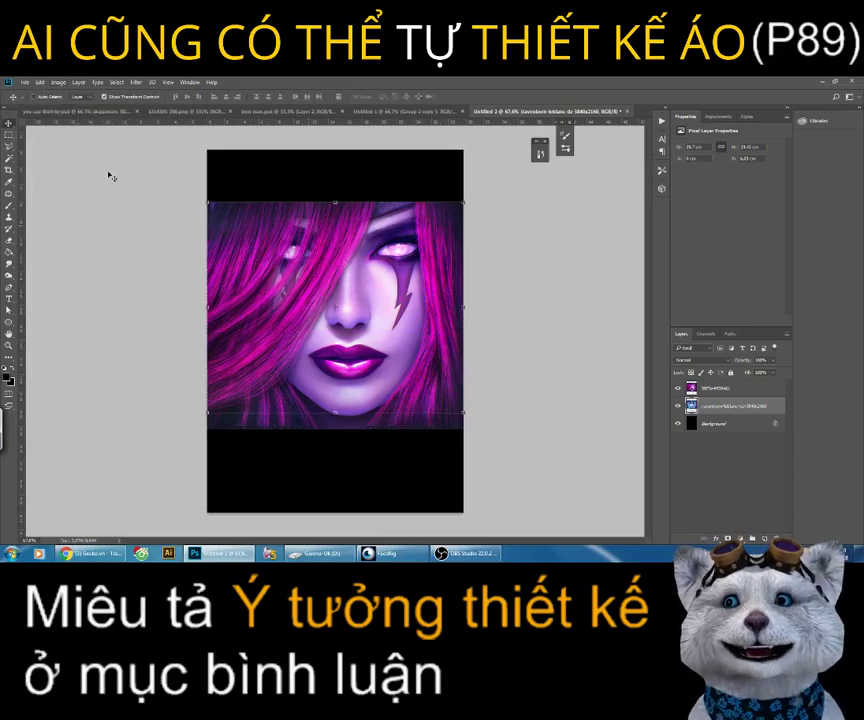
pyautogui.moveTo(303, 258); pyautogui.dragTo(303, 258)
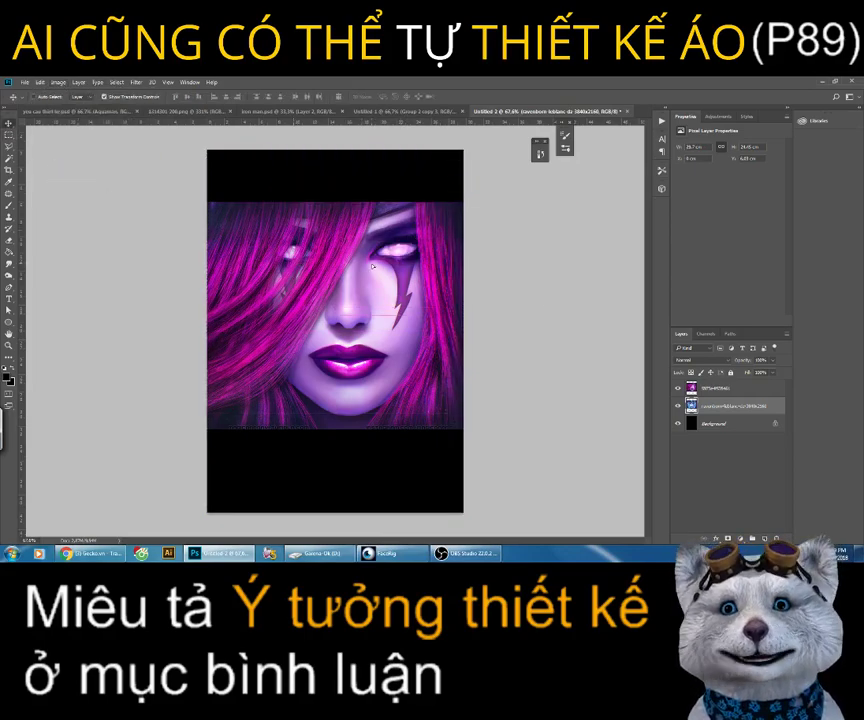
pyautogui.click(720, 388)
pyautogui.moveTo(269, 225); pyautogui.dragTo(292, 235)
pyautogui.hotkey('ctrl', 'z')
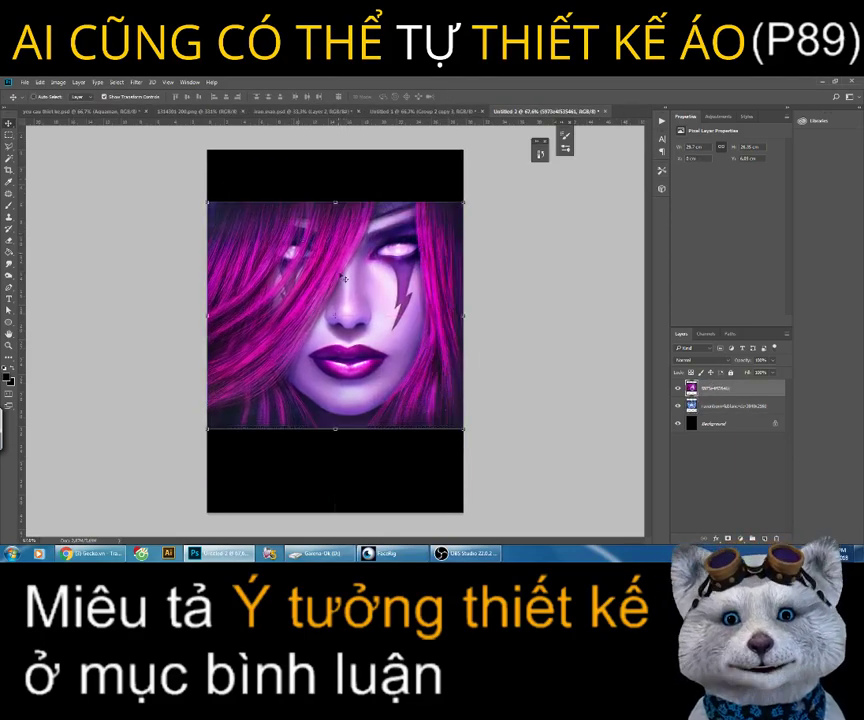
pyautogui.click(8, 134)
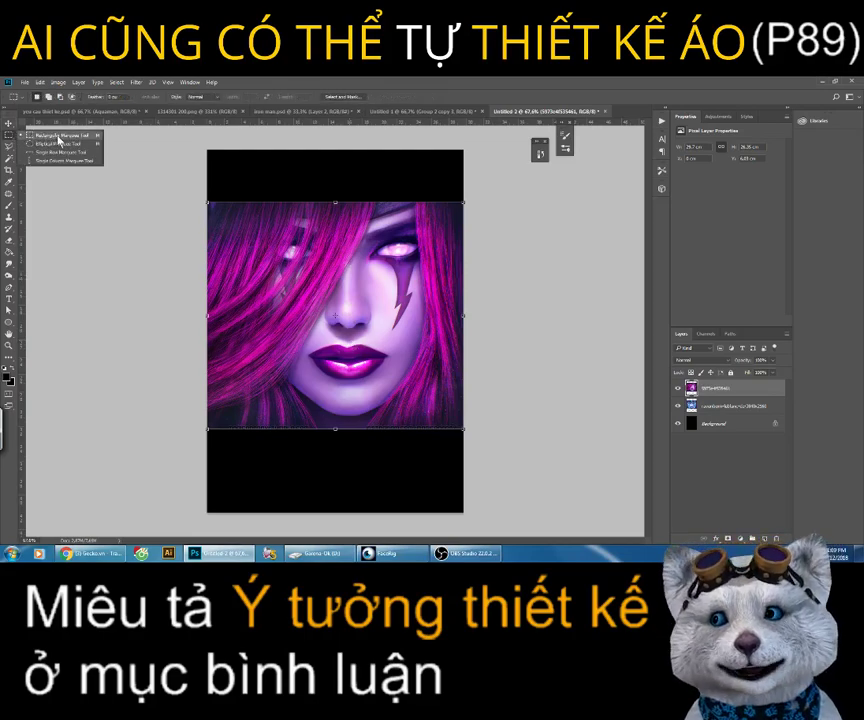
# Step: Delete the left half of the pink-haired face and deselect
pyautogui.click(45, 136)
pyautogui.moveTo(173, 173); pyautogui.dragTo(348, 530)
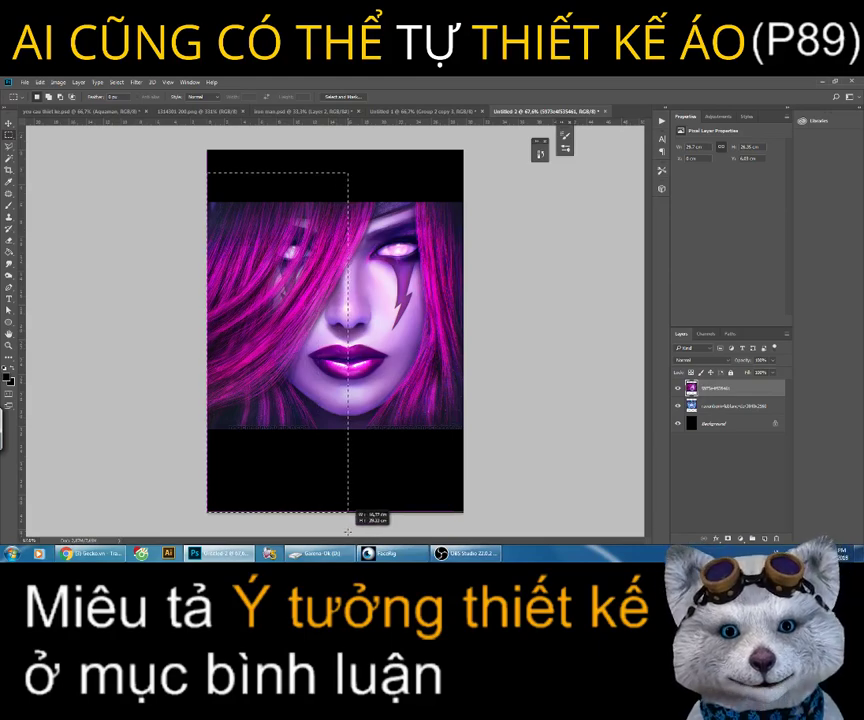
pyautogui.press('Delete')
pyautogui.hotkey('ctrl', 'd')
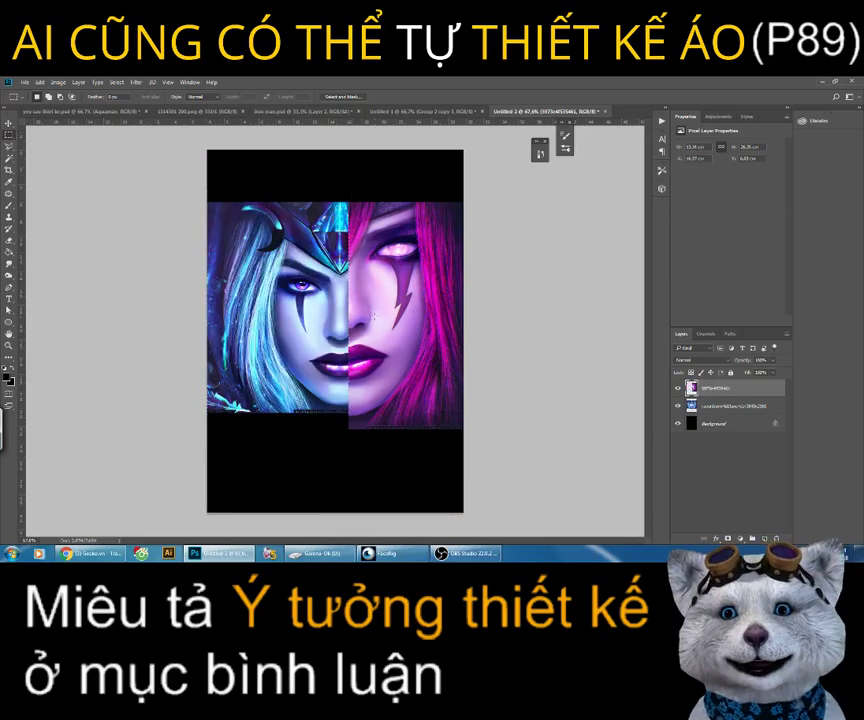
# Step: Enlarge the blue-haired portrait to fill the poster and line it up with the pink face
pyautogui.hotkey('alt', '[')
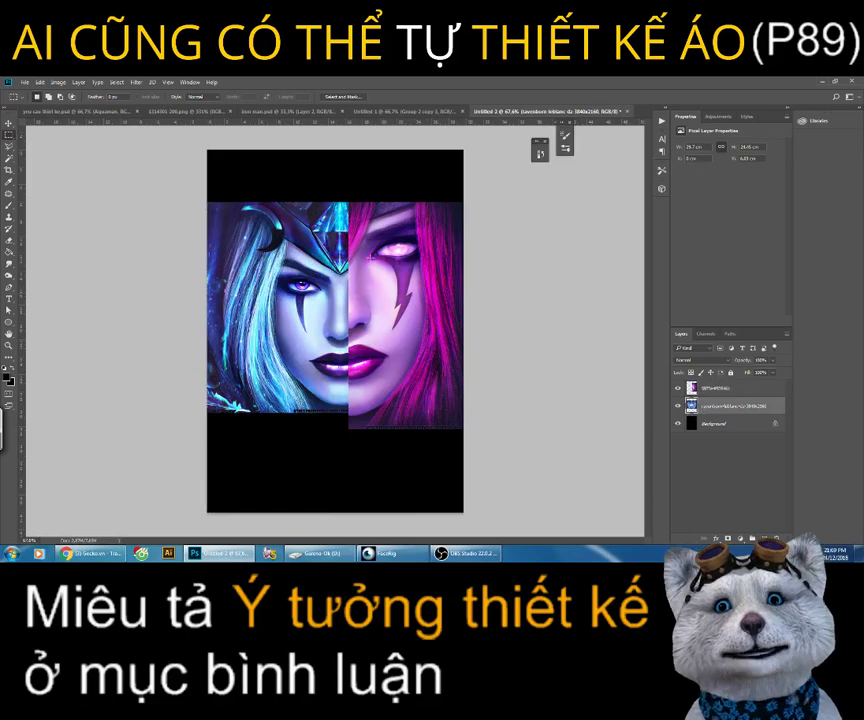
pyautogui.press('v')
pyautogui.moveTo(300, 232); pyautogui.dragTo(322, 230)
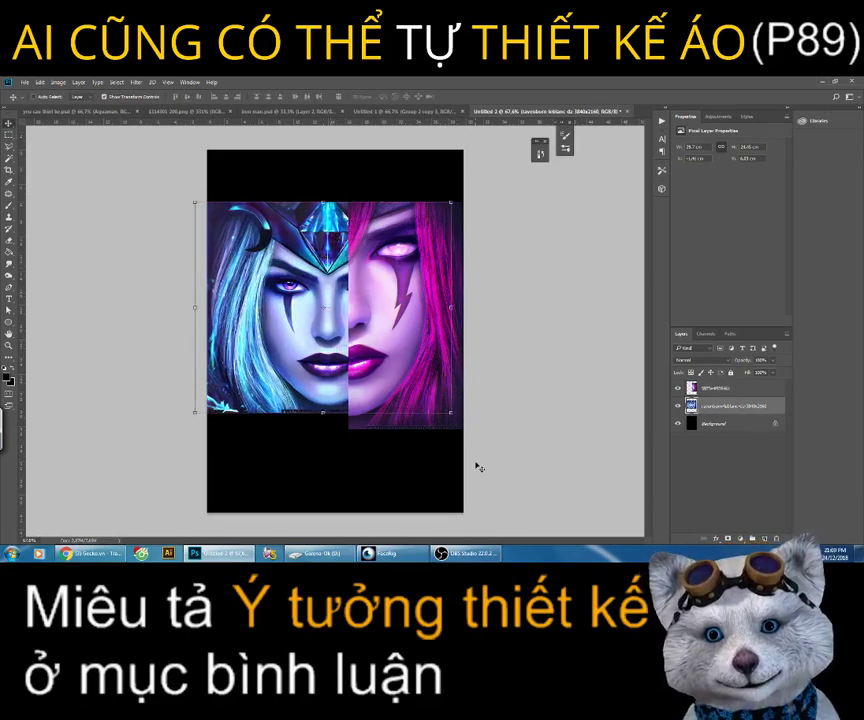
pyautogui.moveTo(455, 422)
pyautogui.mouseDown()
pyautogui.moveTo(474, 432)
pyautogui.moveTo(463, 418)
pyautogui.mouseUp()
pyautogui.moveTo(409, 384); pyautogui.dragTo(416, 398)
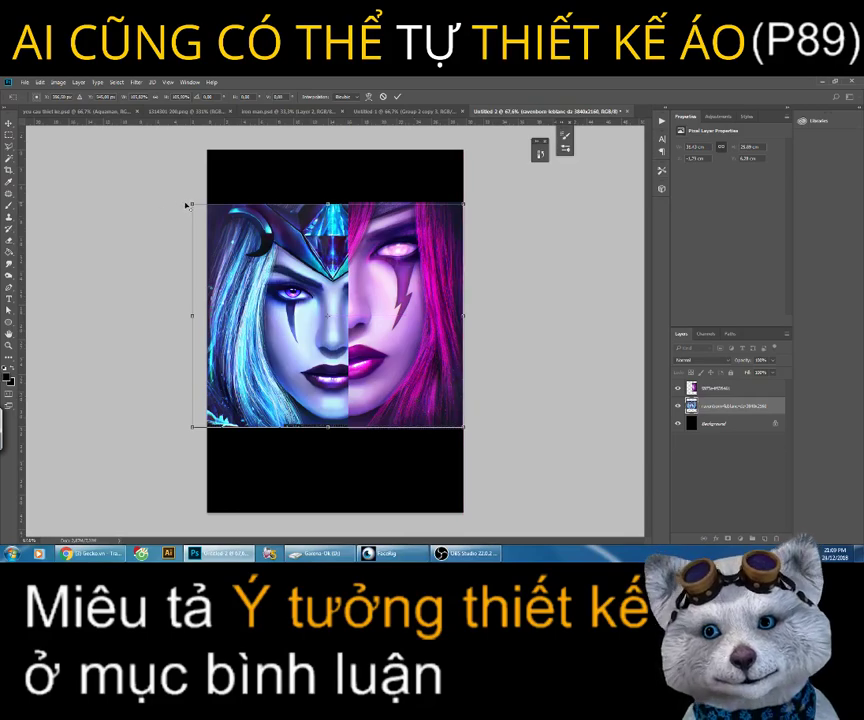
pyautogui.moveTo(191, 204); pyautogui.dragTo(165, 180)
pyautogui.press('Return')
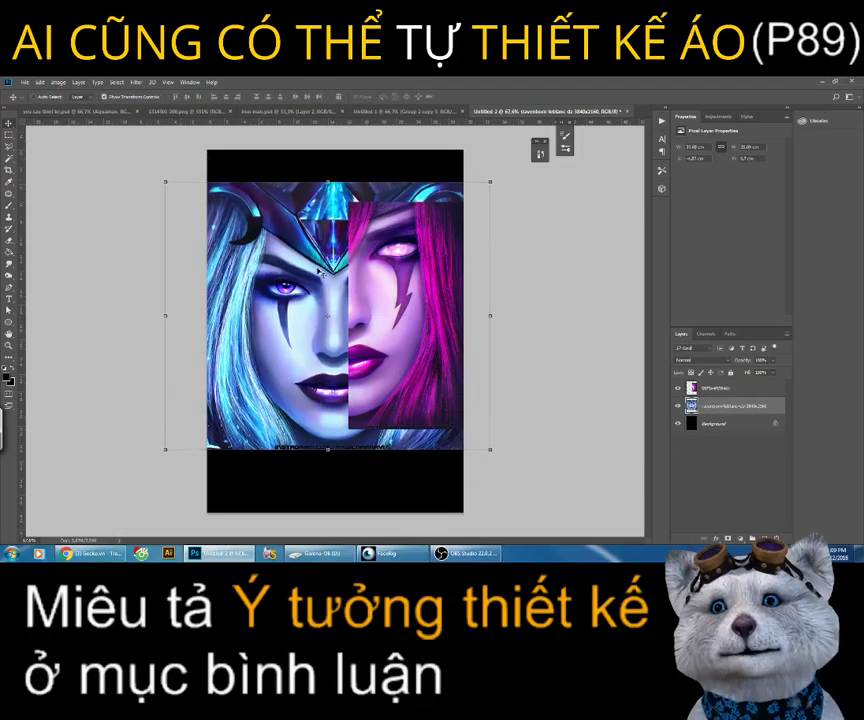
pyautogui.moveTo(320, 269); pyautogui.dragTo(318, 260)
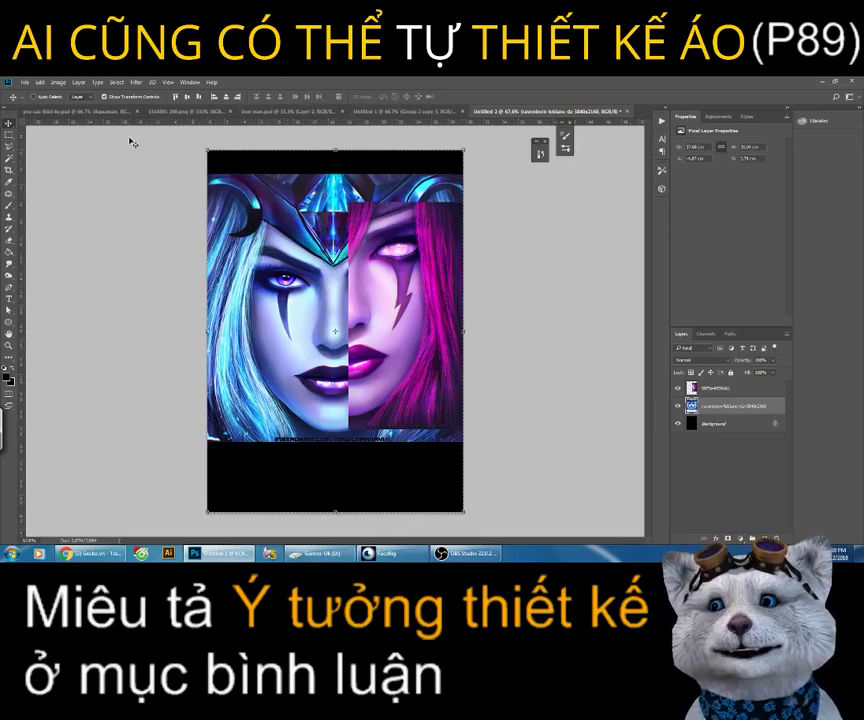
# Step: Crop the canvas to the poster area and reposition the blue portrait layer
pyautogui.rightClick(9, 133)
pyautogui.click(50, 134)
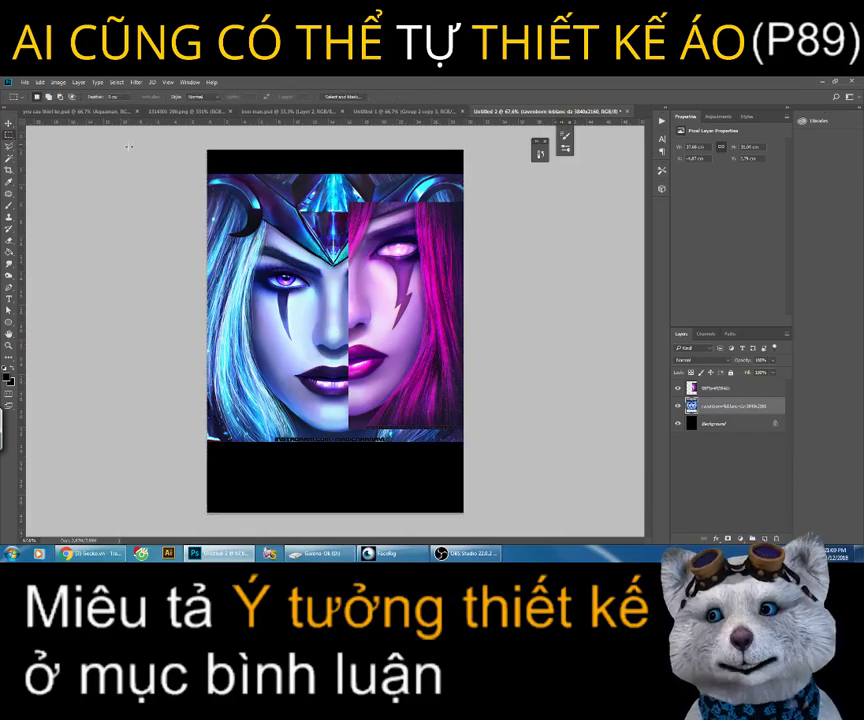
pyautogui.moveTo(128, 147); pyautogui.dragTo(475, 520)
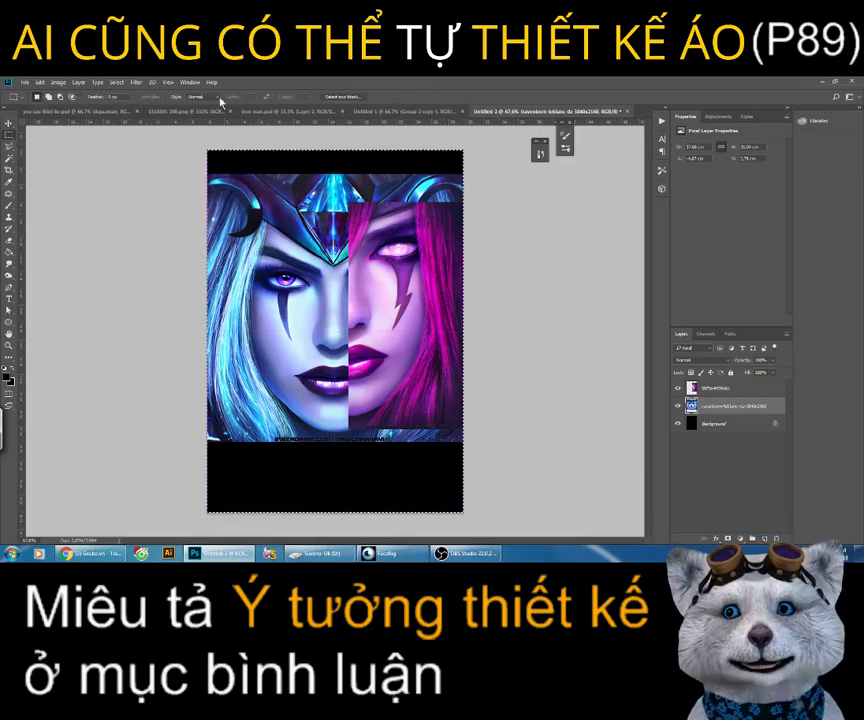
pyautogui.click(52, 82)
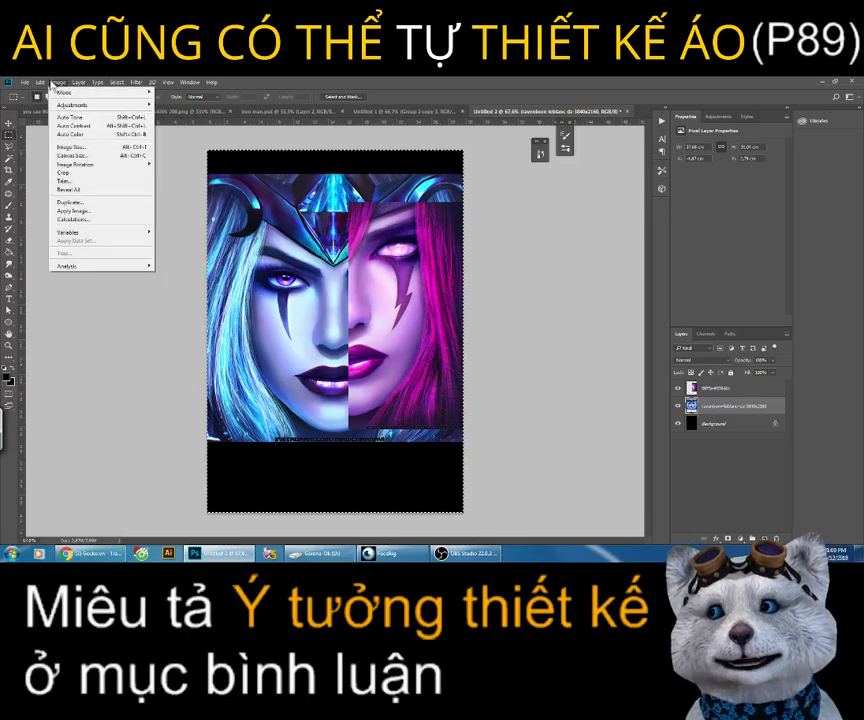
pyautogui.click(62, 172)
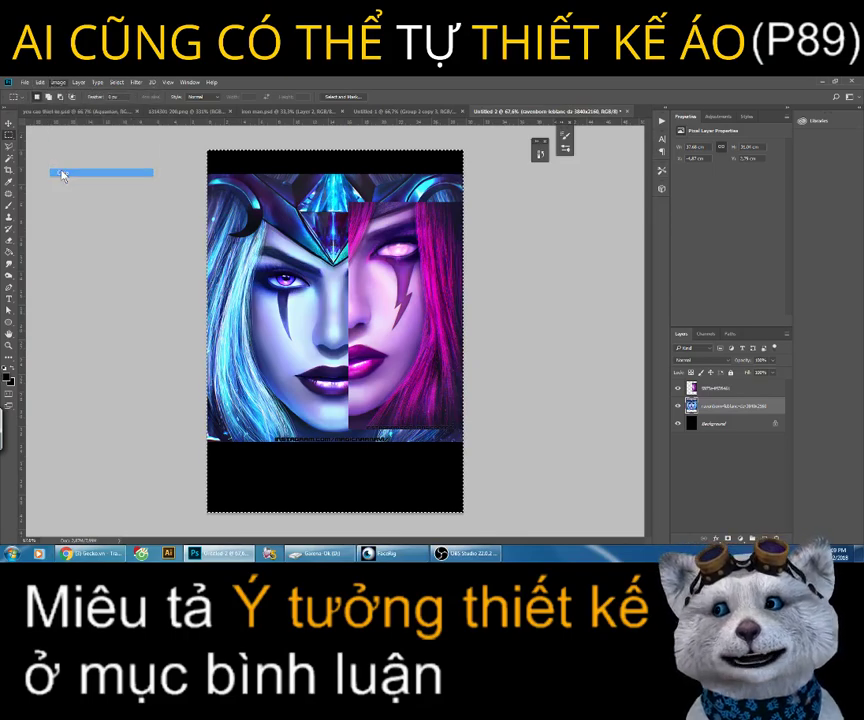
pyautogui.click(8, 124)
pyautogui.moveTo(290, 238)
pyautogui.mouseDown()
pyautogui.moveTo(290, 297)
pyautogui.moveTo(290, 237)
pyautogui.mouseUp()
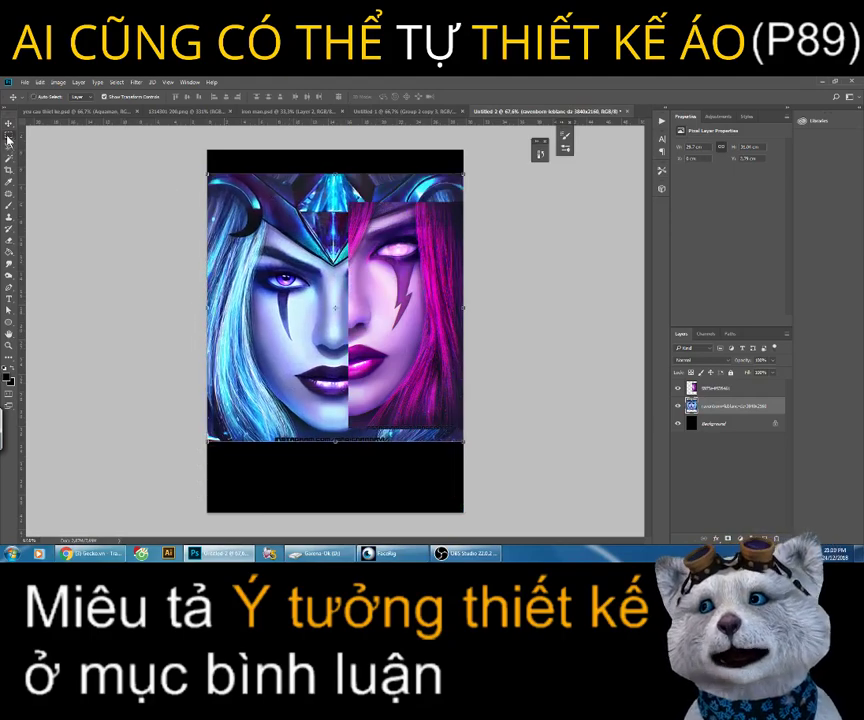
# Step: Delete the blue portrait's right half, deselect, and select the pink portrait layer
pyautogui.click(9, 137)
pyautogui.click(50, 141)
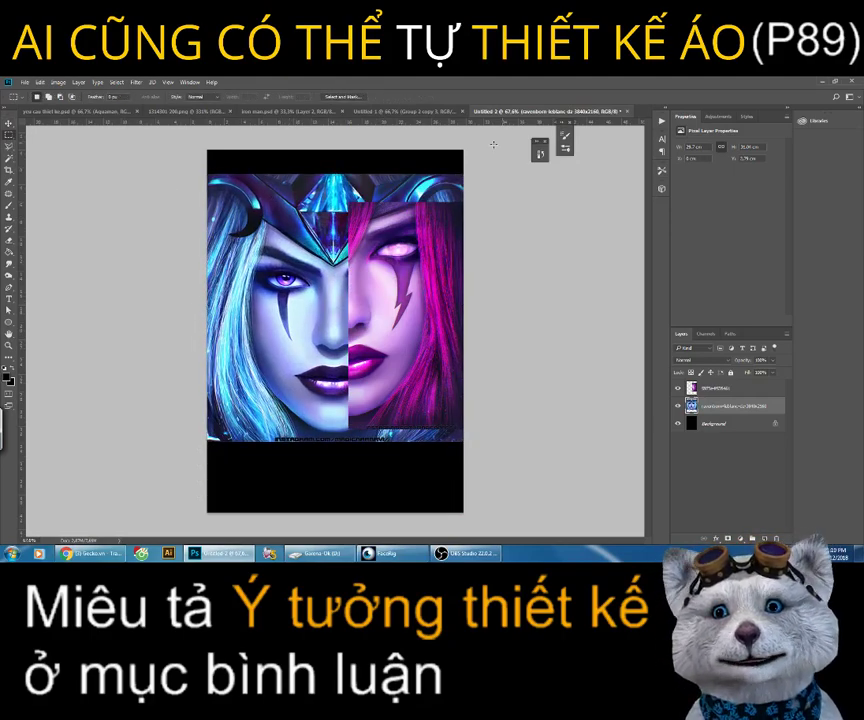
pyautogui.moveTo(515, 145); pyautogui.dragTo(334, 533)
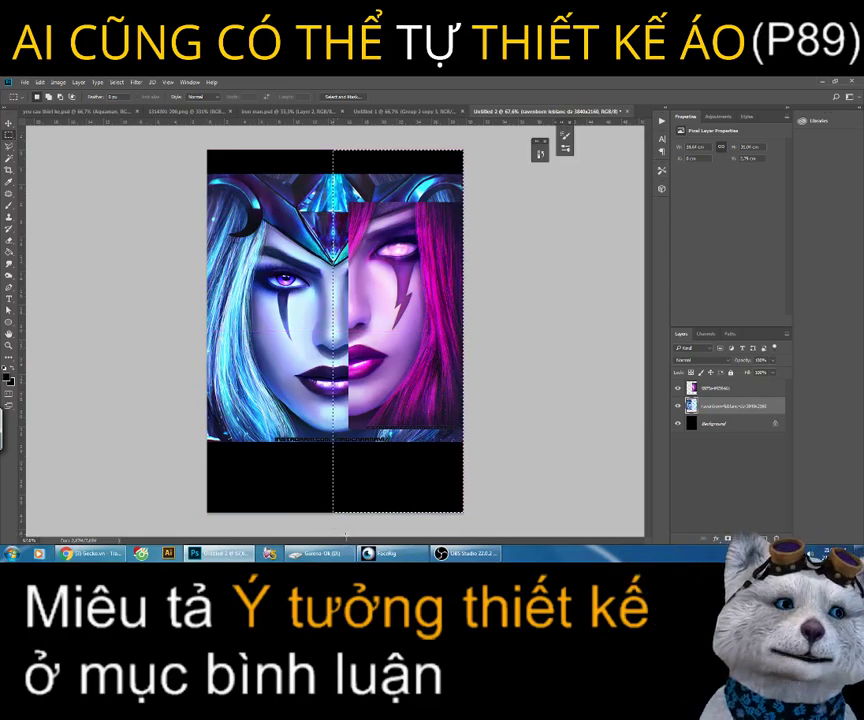
pyautogui.press('Delete')
pyautogui.hotkey('ctrl', 'd')
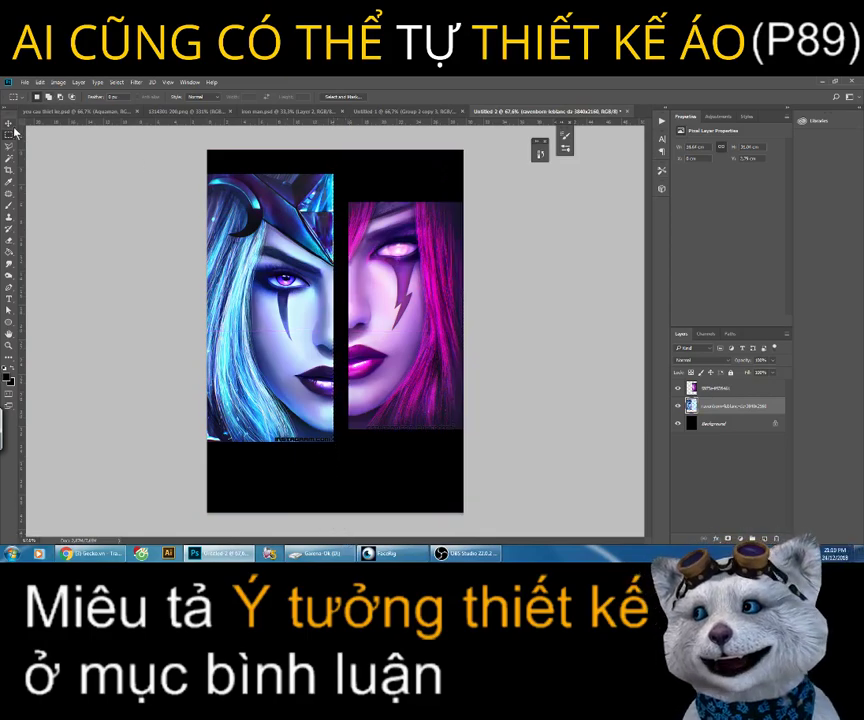
pyautogui.click(9, 123)
pyautogui.click(699, 387)
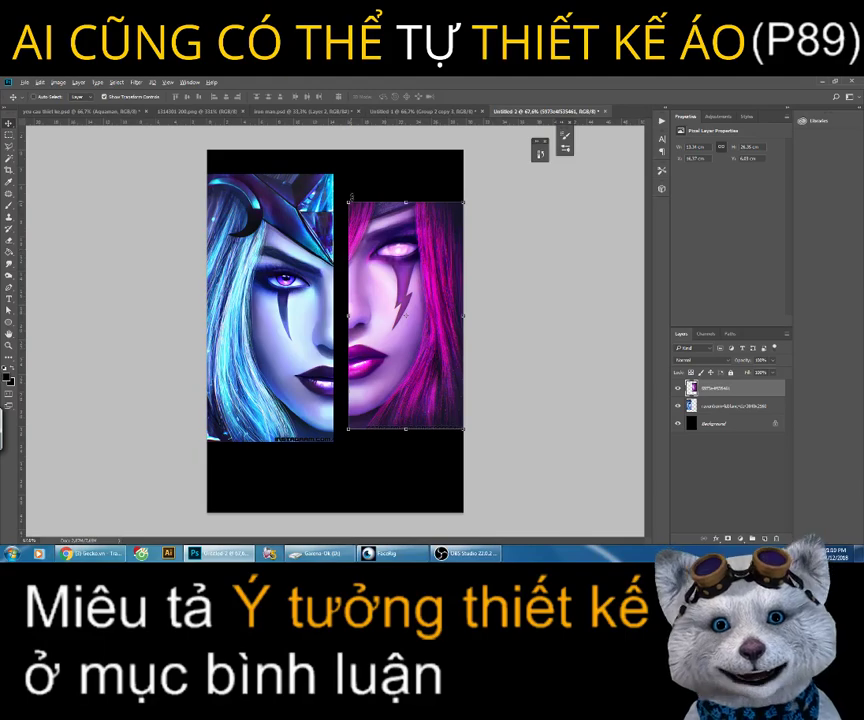
# Step: Free Transform the pink portrait, scaling it down and moving it against the blue half
pyautogui.hotkey('ctrl', 't')
pyautogui.moveTo(347, 201); pyautogui.dragTo(331, 168)
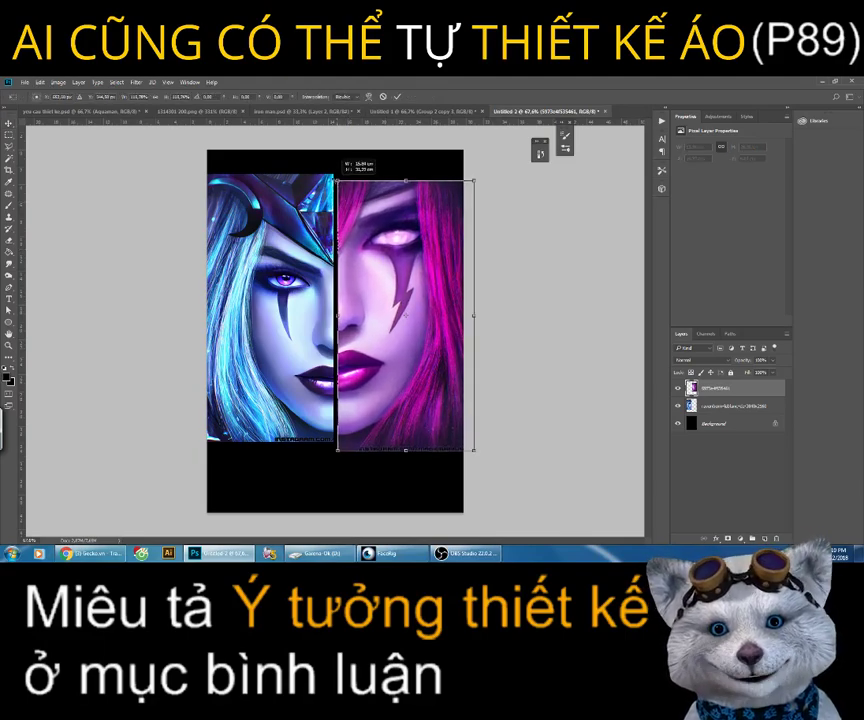
pyautogui.moveTo(371, 246); pyautogui.dragTo(373, 262)
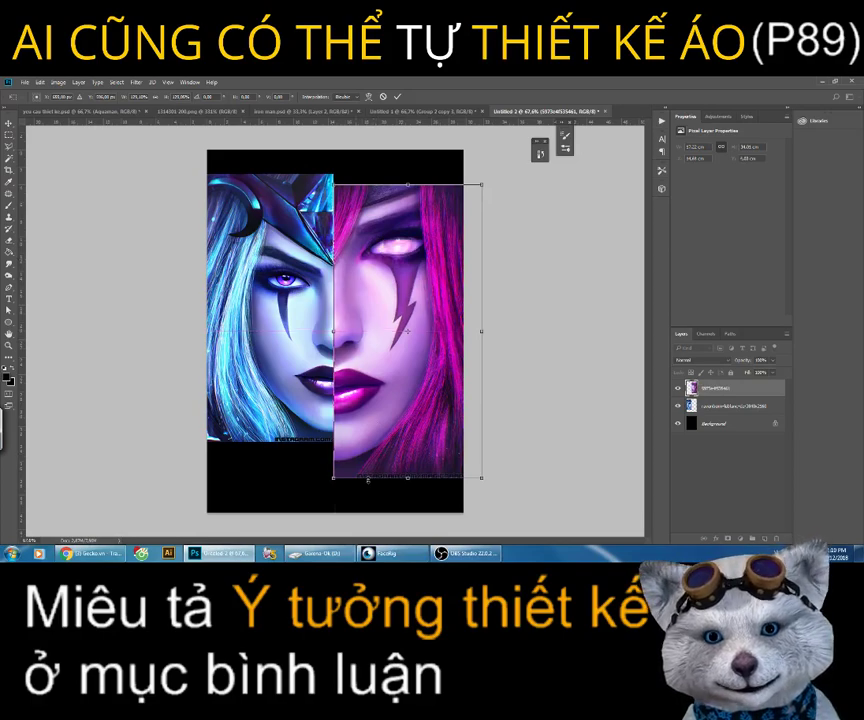
pyautogui.moveTo(334, 478)
pyautogui.mouseDown()
pyautogui.moveTo(335, 456)
pyautogui.moveTo(343, 458)
pyautogui.mouseUp()
pyautogui.moveTo(412, 370); pyautogui.dragTo(403, 373)
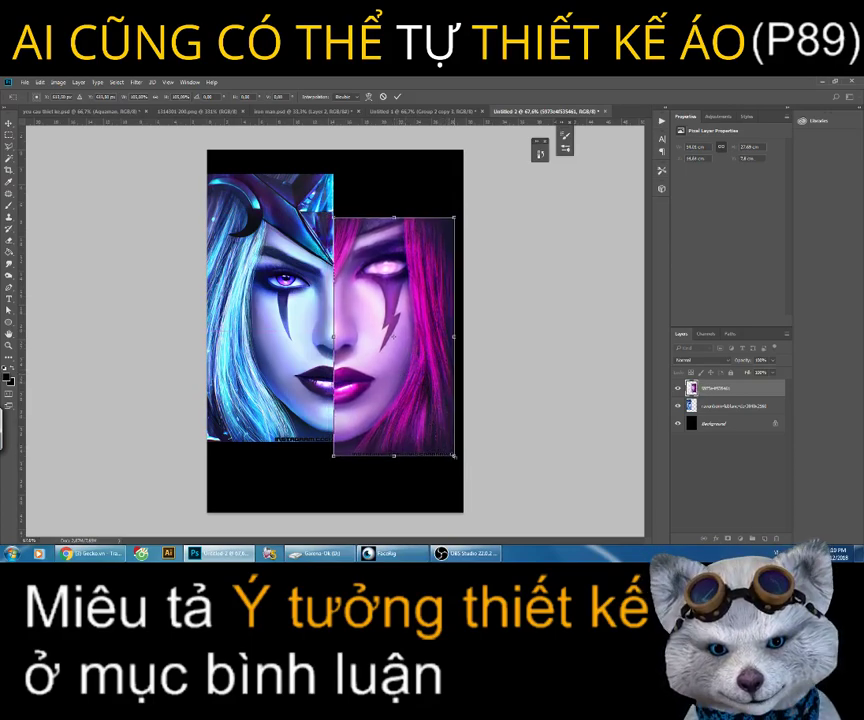
pyautogui.moveTo(455, 457); pyautogui.dragTo(452, 452)
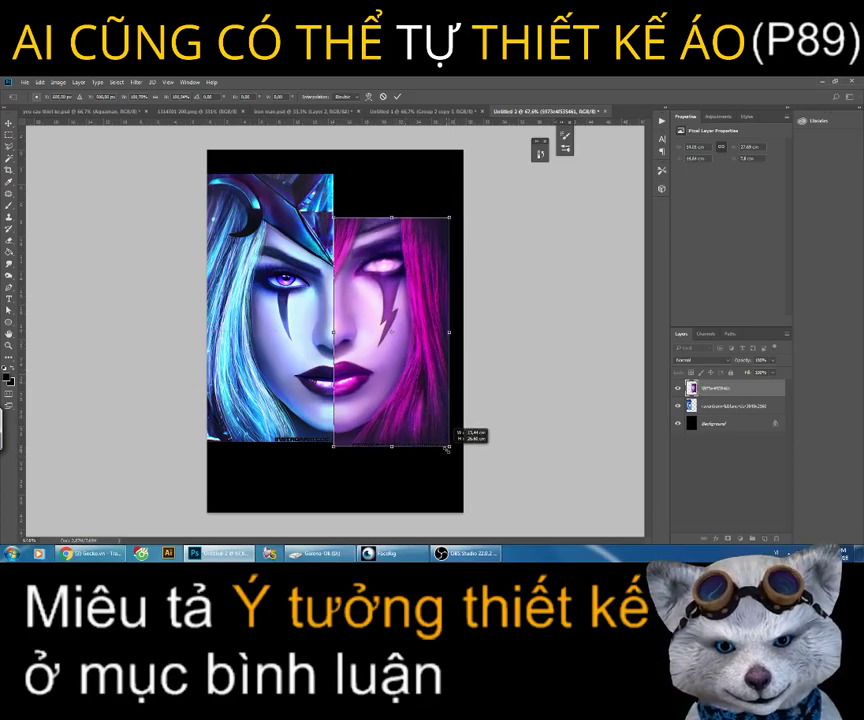
pyautogui.moveTo(451, 452); pyautogui.dragTo(449, 450)
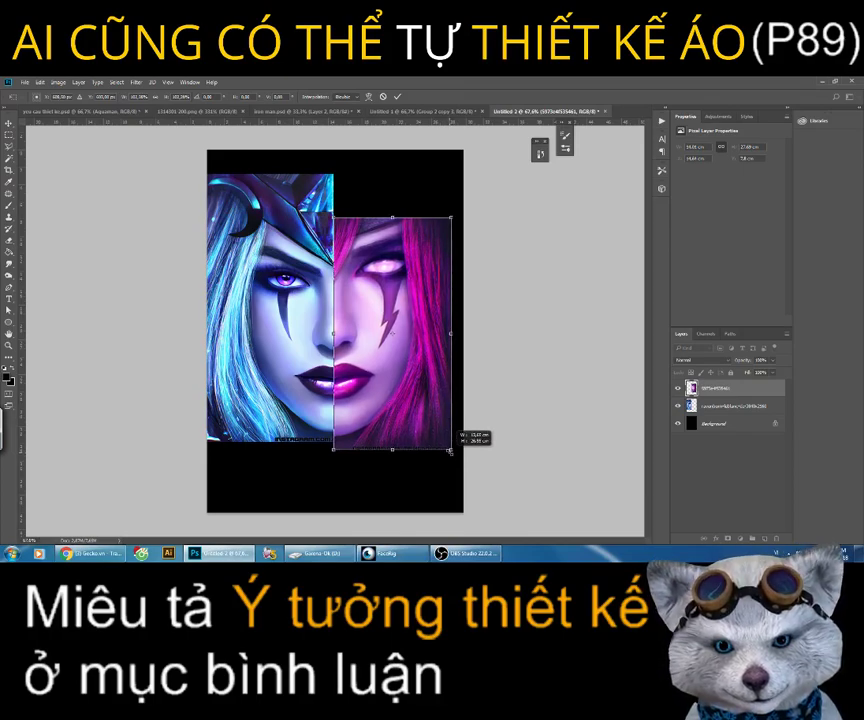
pyautogui.moveTo(450, 452); pyautogui.dragTo(445, 447)
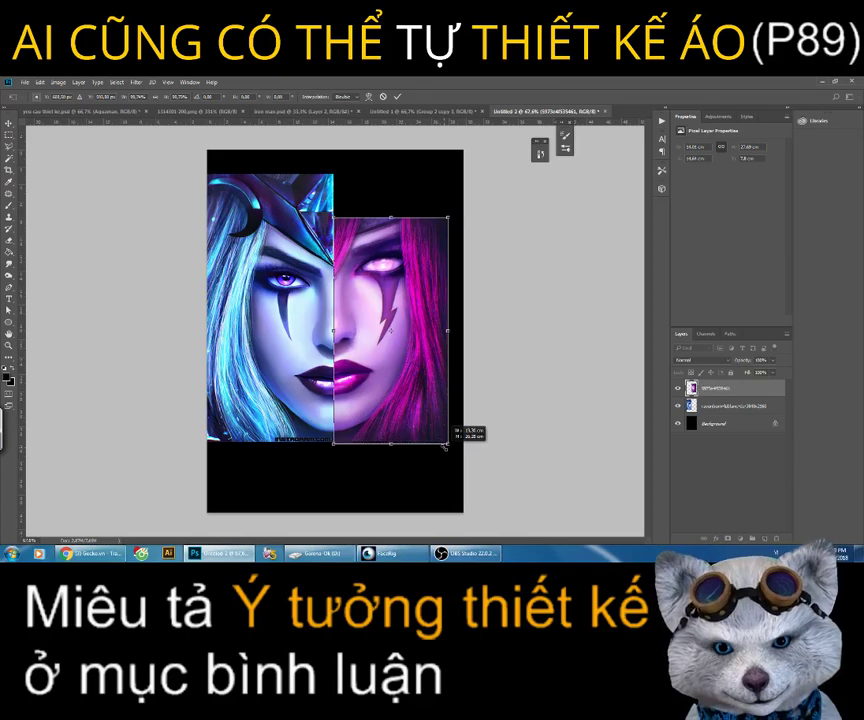
pyautogui.moveTo(386, 384); pyautogui.dragTo(386, 391)
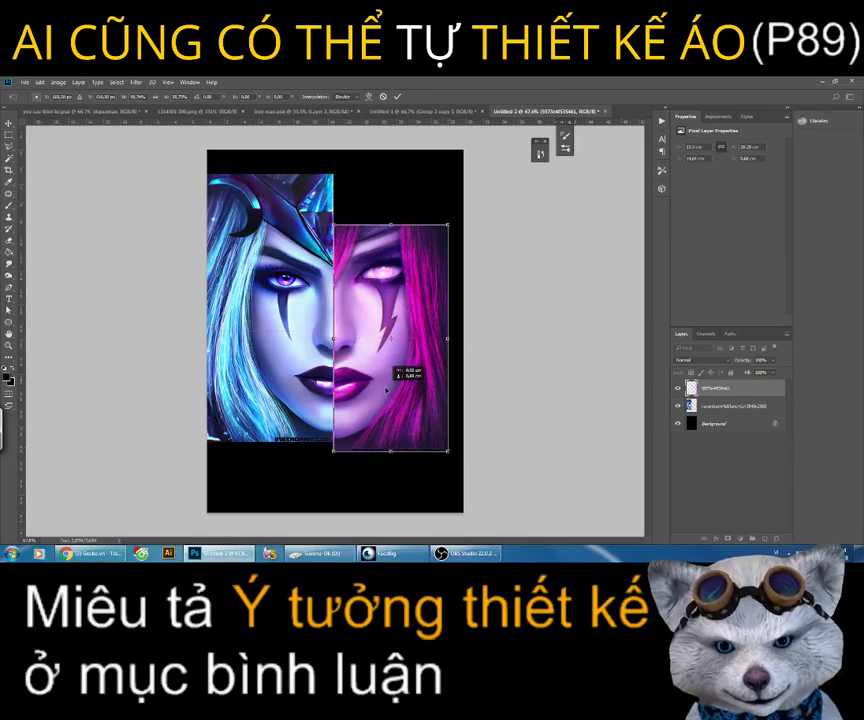
# Step: Fine-tune the pink portrait's size, apply it, and zoom in to check the seam
pyautogui.moveTo(448, 451); pyautogui.dragTo(437, 441)
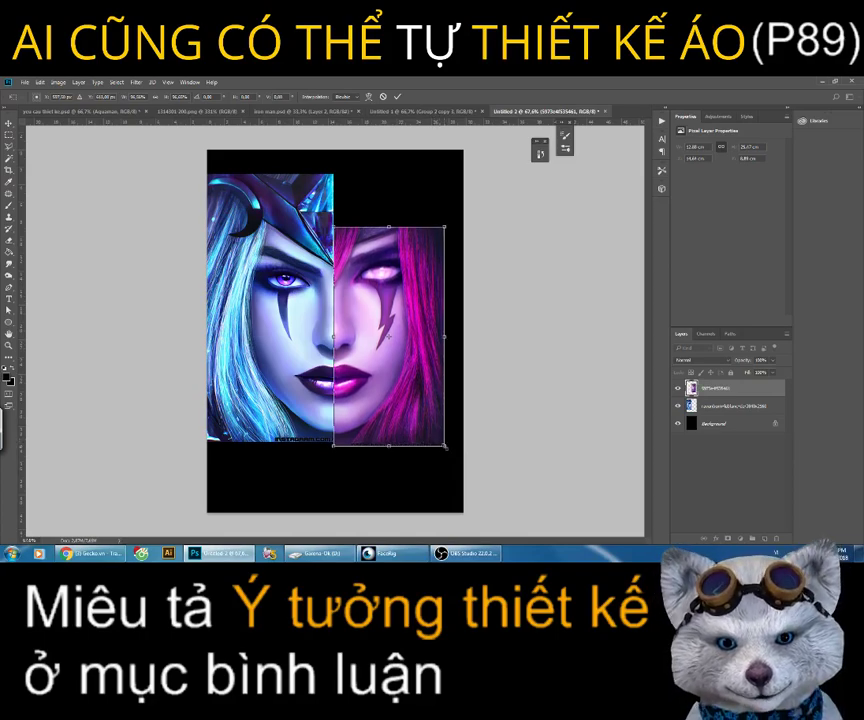
pyautogui.moveTo(444, 446); pyautogui.dragTo(442, 443)
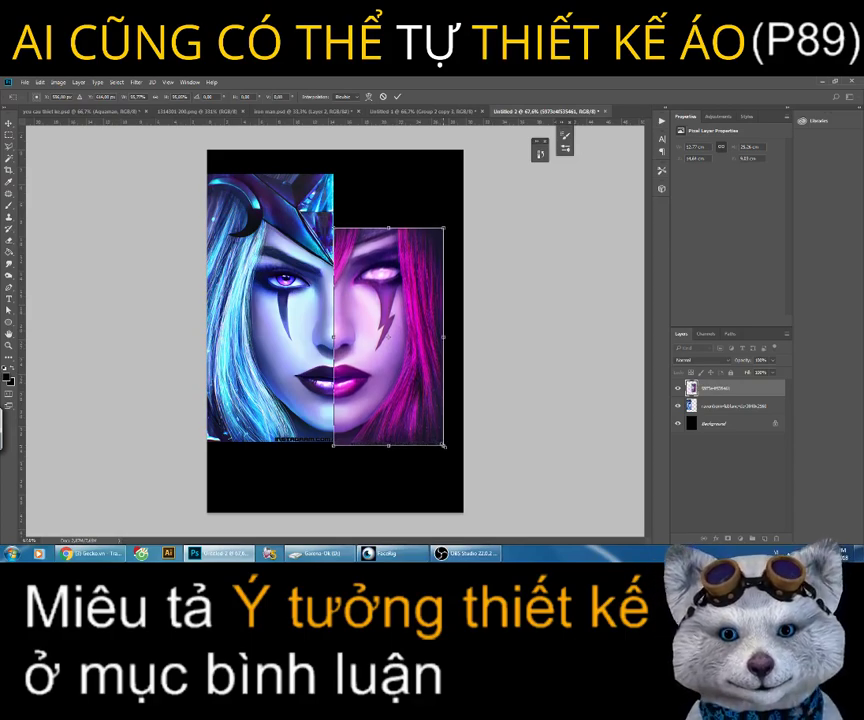
pyautogui.moveTo(443, 444); pyautogui.dragTo(443, 445)
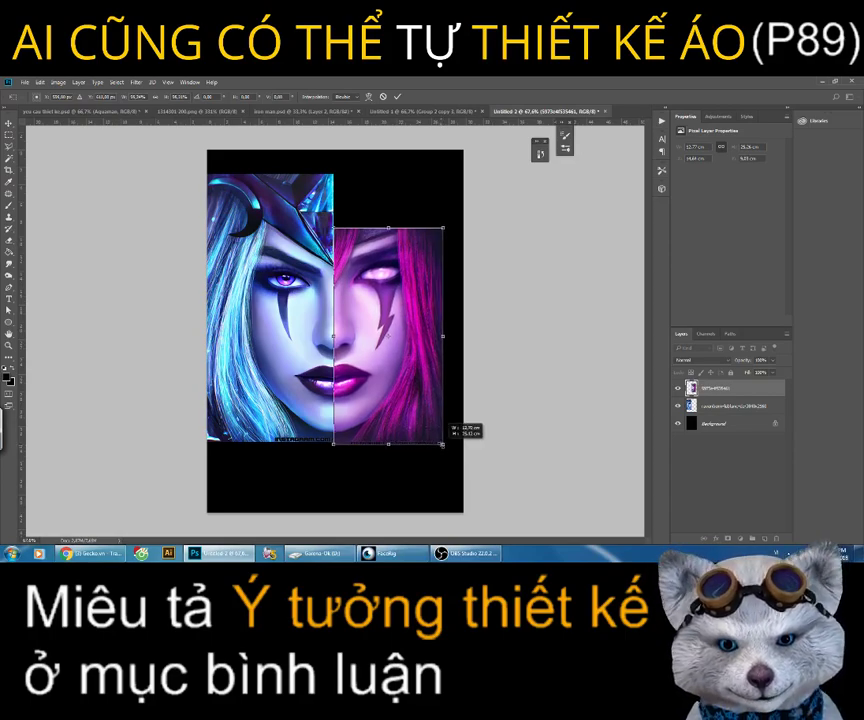
pyautogui.moveTo(443, 444); pyautogui.dragTo(443, 445)
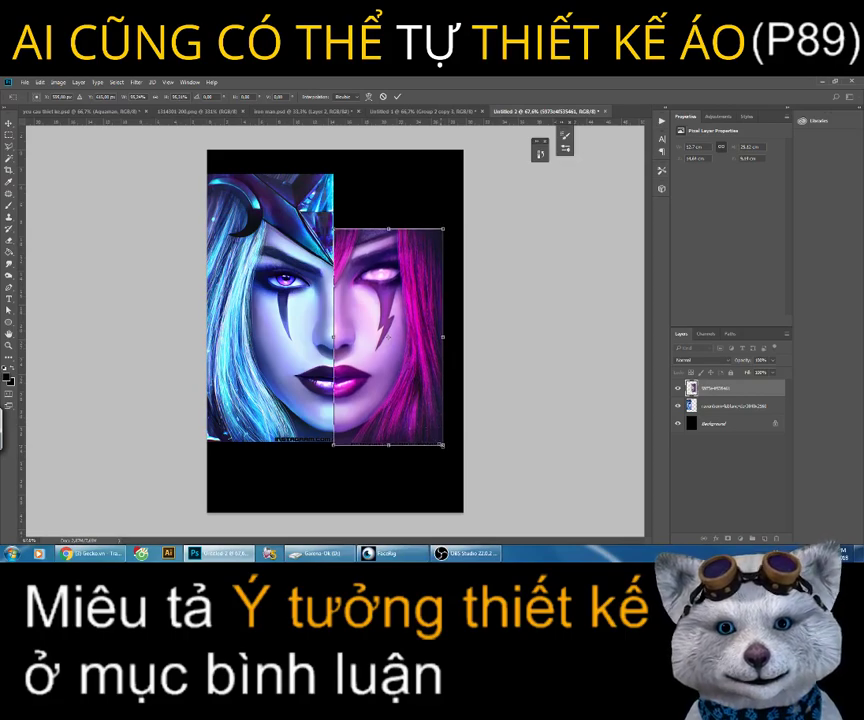
pyautogui.moveTo(443, 444); pyautogui.dragTo(440, 443)
pyautogui.press('Return')
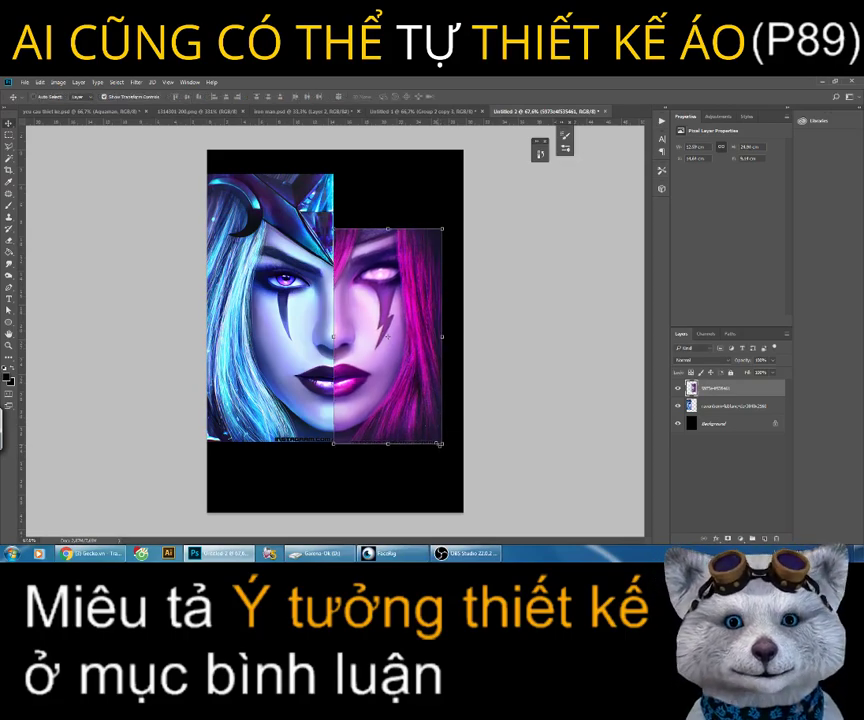
pyautogui.press('z')
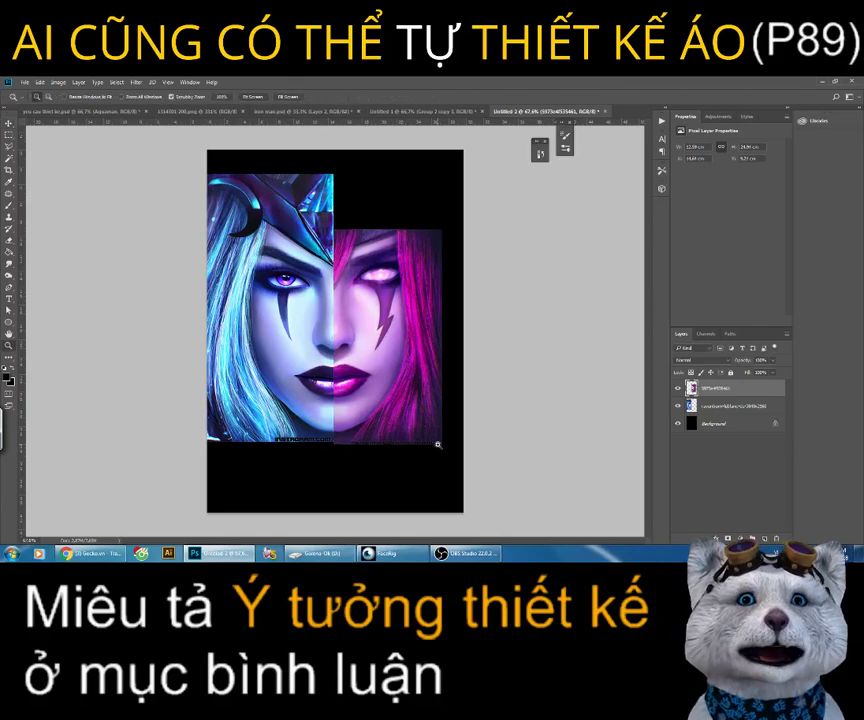
pyautogui.click(385, 312)
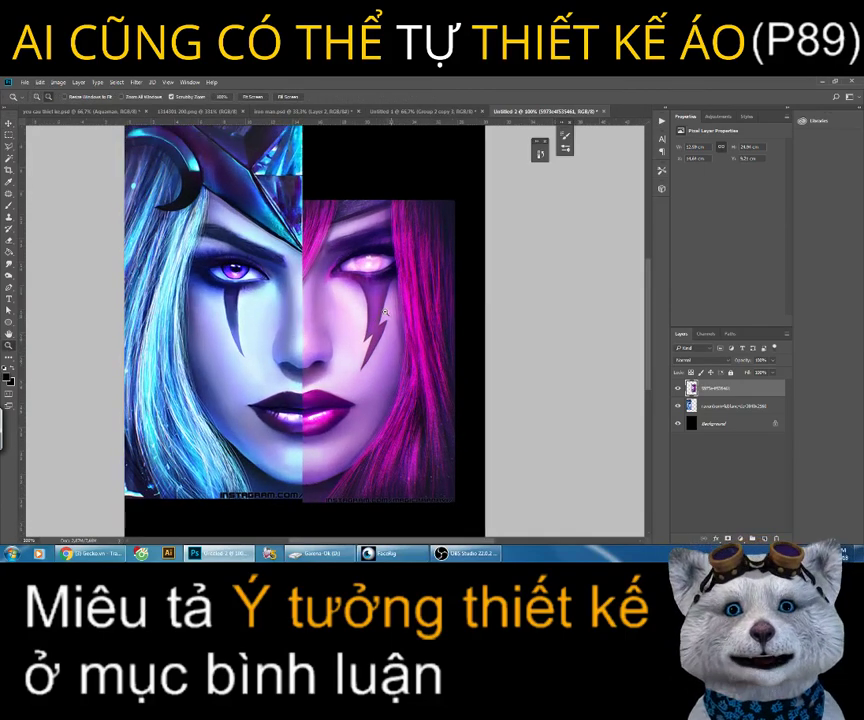
pyautogui.hotkey('alt', '[')
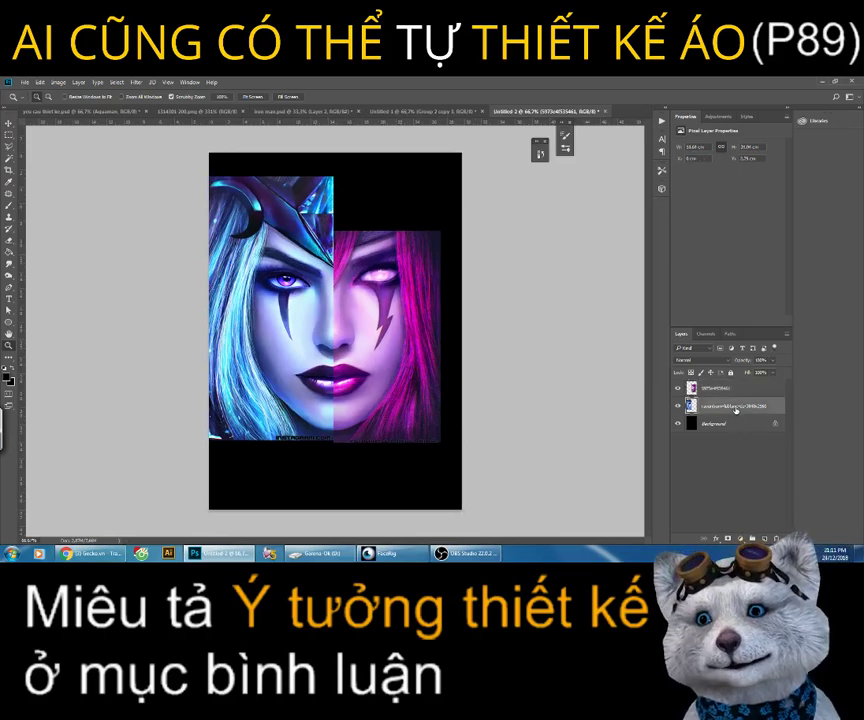
# Step: Delete the blue portrait's crown area above the face and deselect
pyautogui.click(9, 134)
pyautogui.moveTo(345, 165); pyautogui.dragTo(104, 230)
pyautogui.press('Delete')
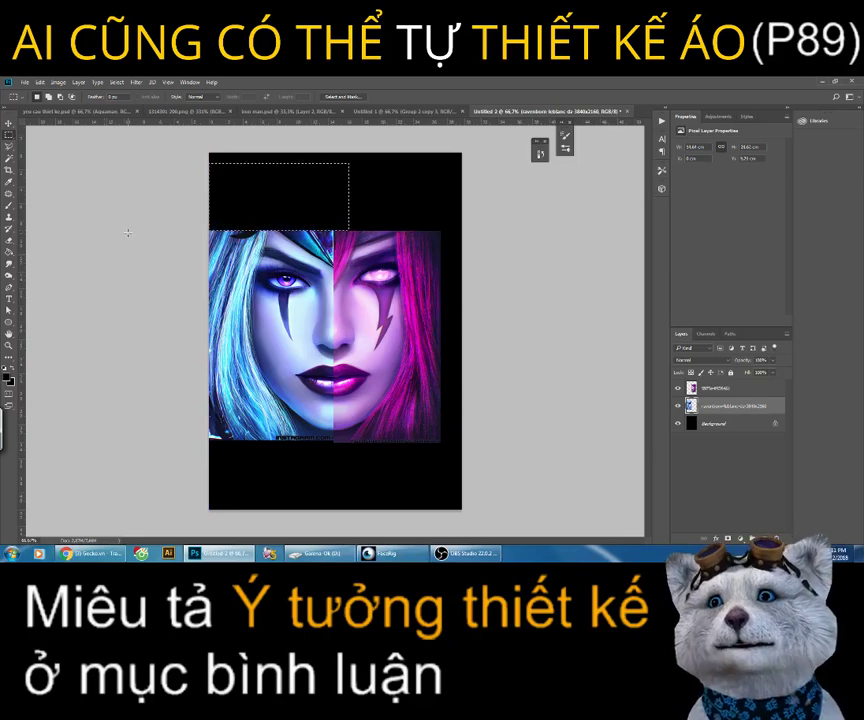
pyautogui.hotkey('ctrl', 'd')
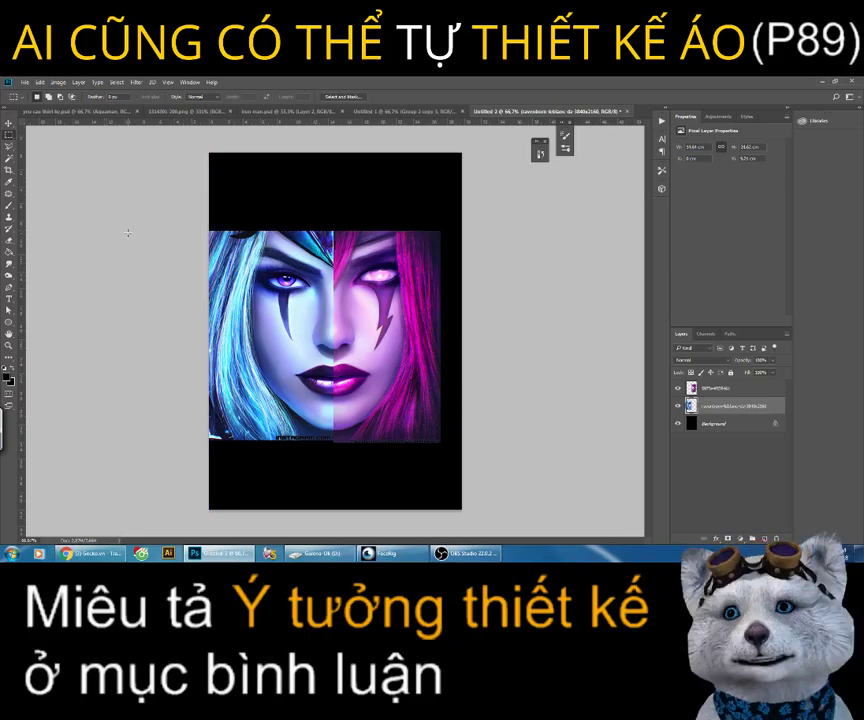
# Step: Select the combined face area and drag the pink face photo into the document
pyautogui.moveTo(240, 231)
pyautogui.mouseDown()
pyautogui.moveTo(447, 401)
pyautogui.moveTo(440, 440)
pyautogui.mouseUp()
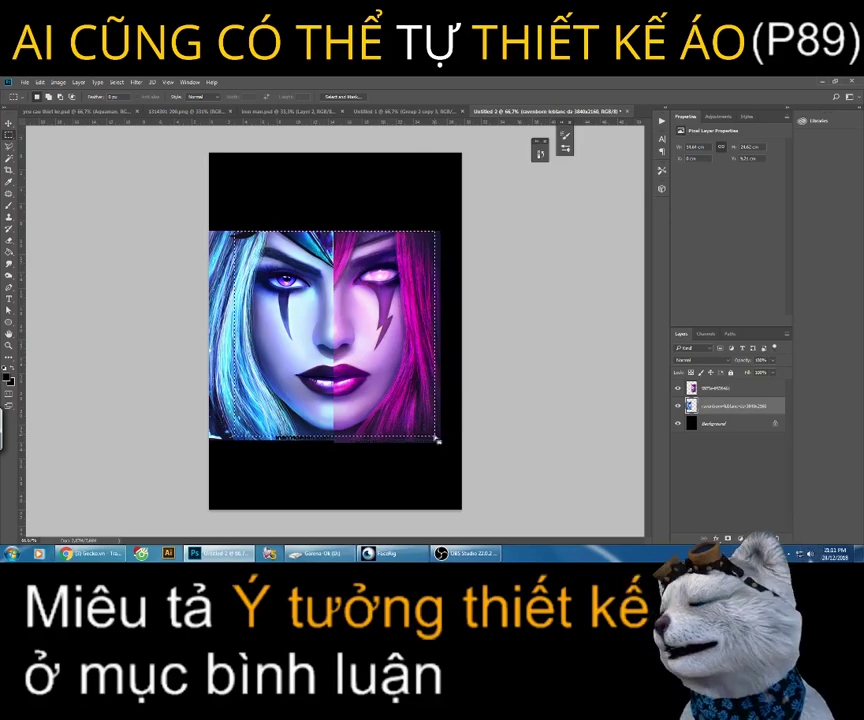
pyautogui.click(320, 552)
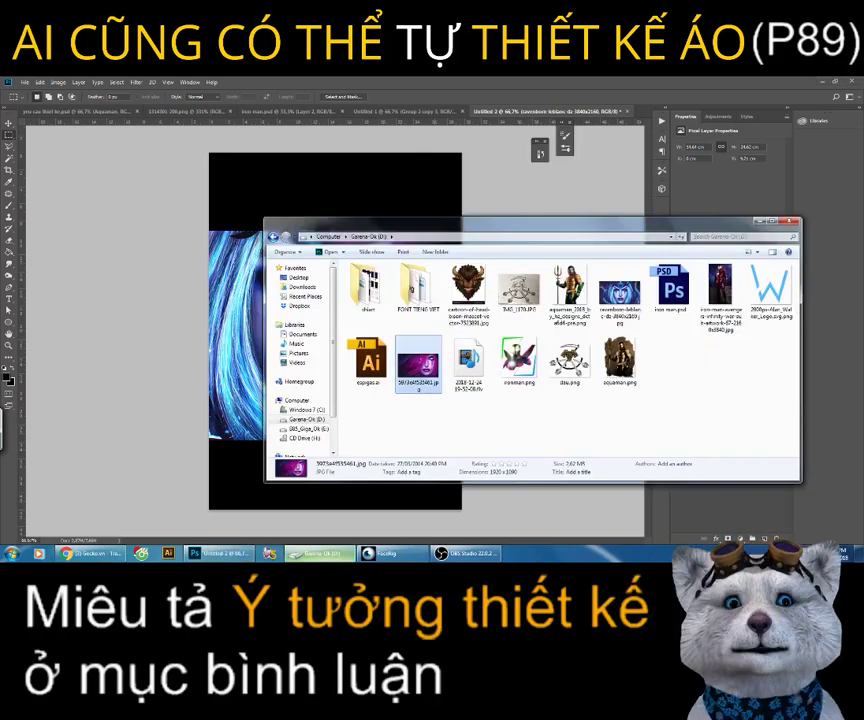
pyautogui.moveTo(418, 362); pyautogui.dragTo(390, 330)
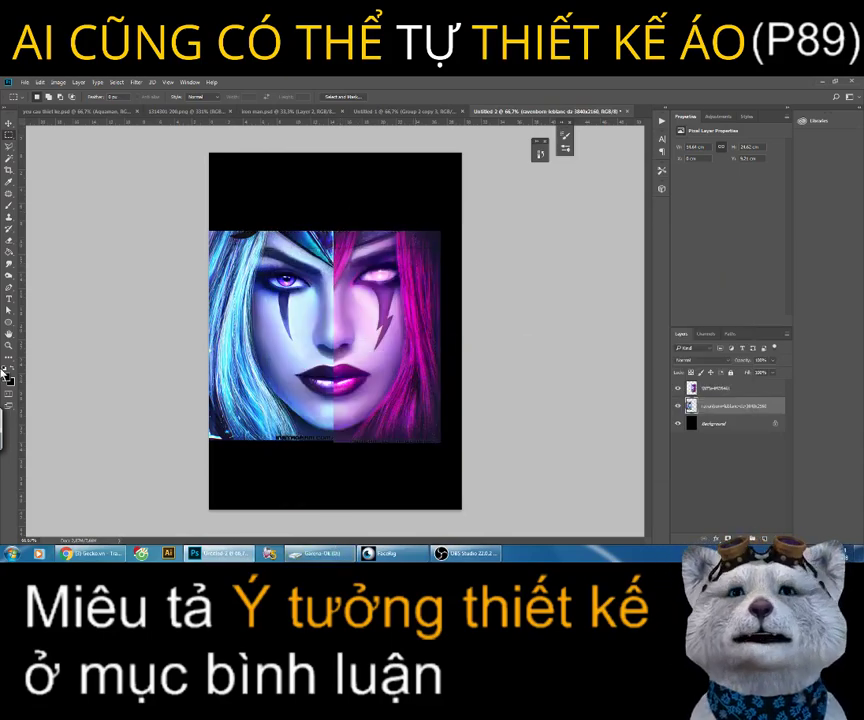
# Step: Set up the Rounded Rectangle tool with no fill and a yellow-orange stroke
pyautogui.click(9, 331)
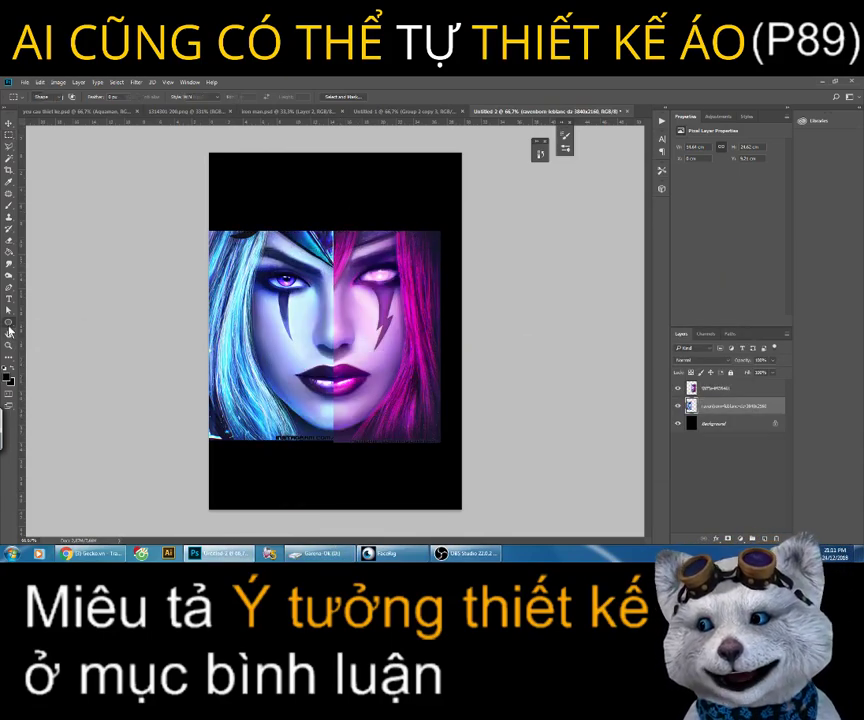
pyautogui.rightClick(9, 331)
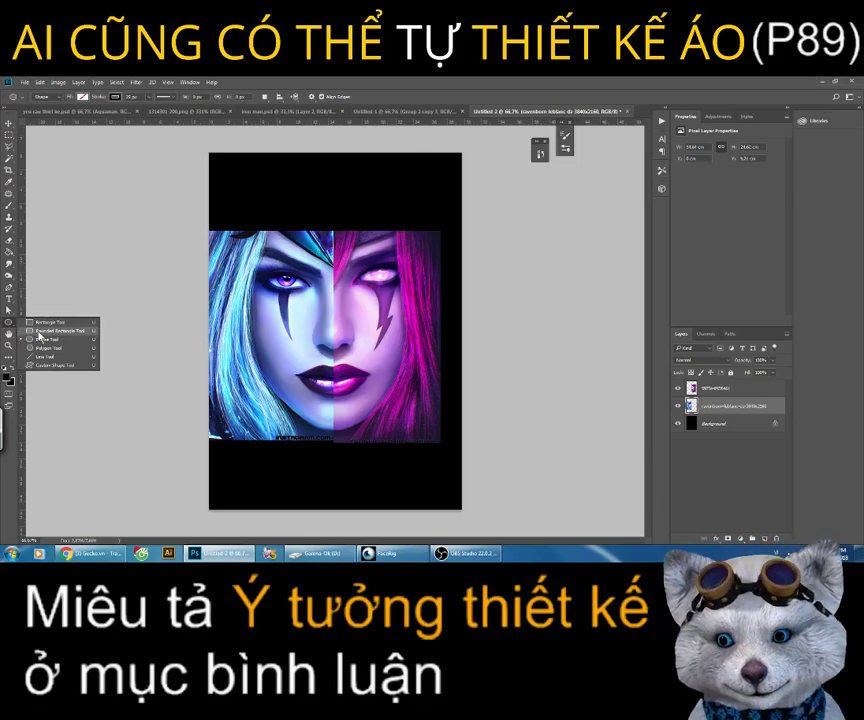
pyautogui.click(38, 331)
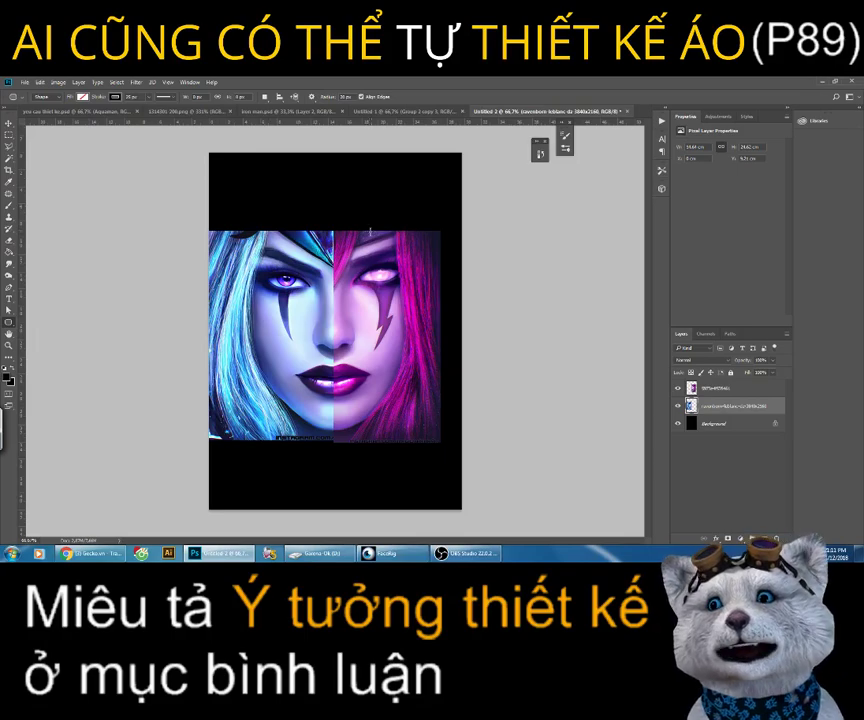
pyautogui.click(83, 97)
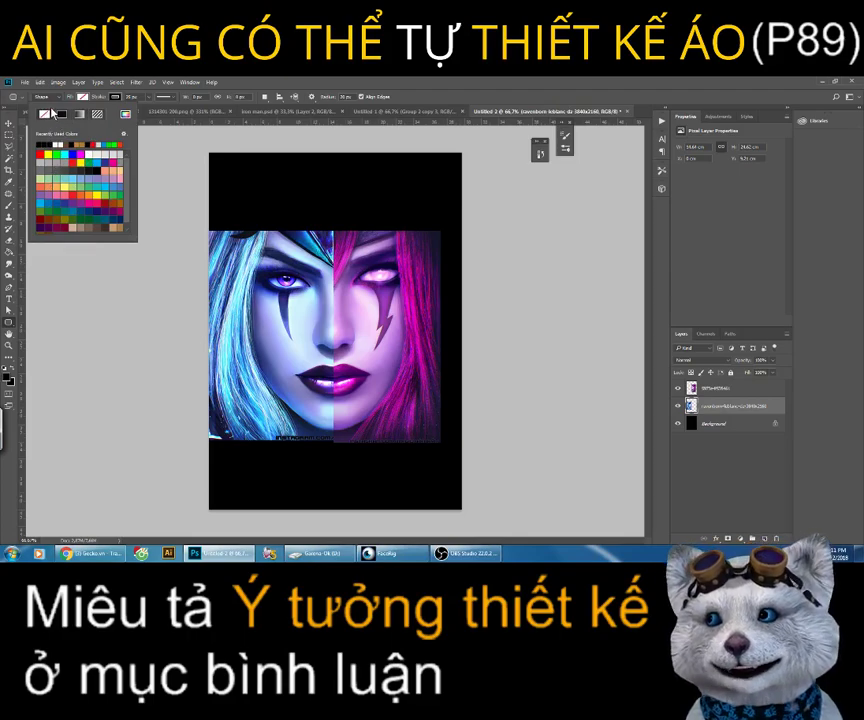
pyautogui.click(117, 97)
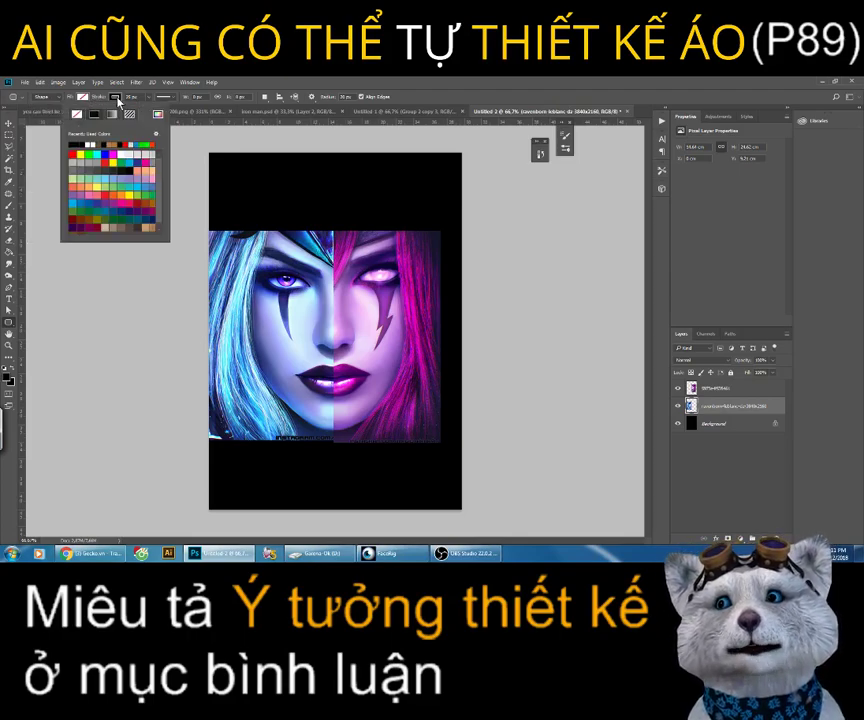
pyautogui.click(94, 115)
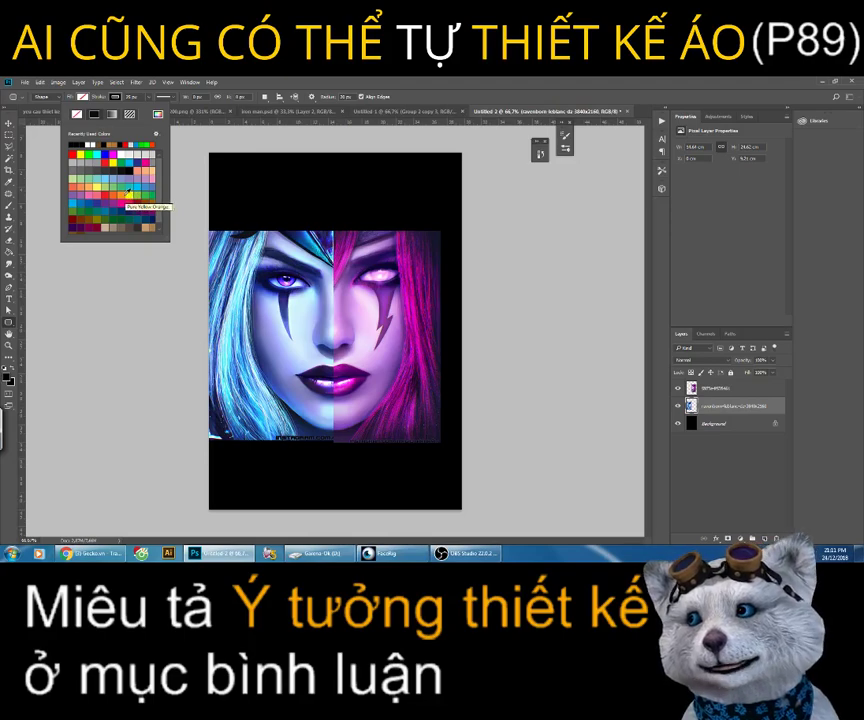
pyautogui.click(128, 194)
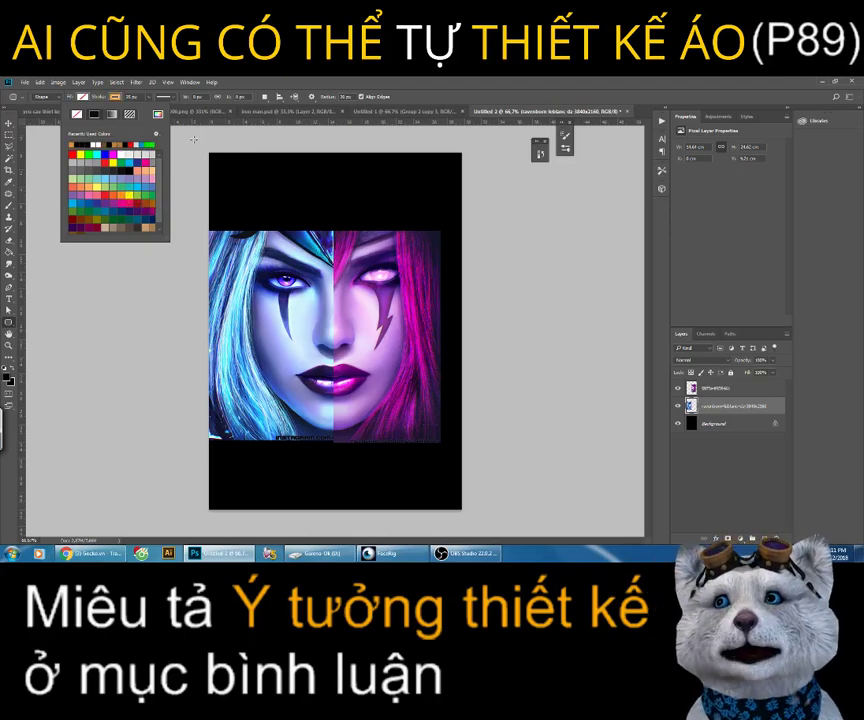
pyautogui.press('Return')
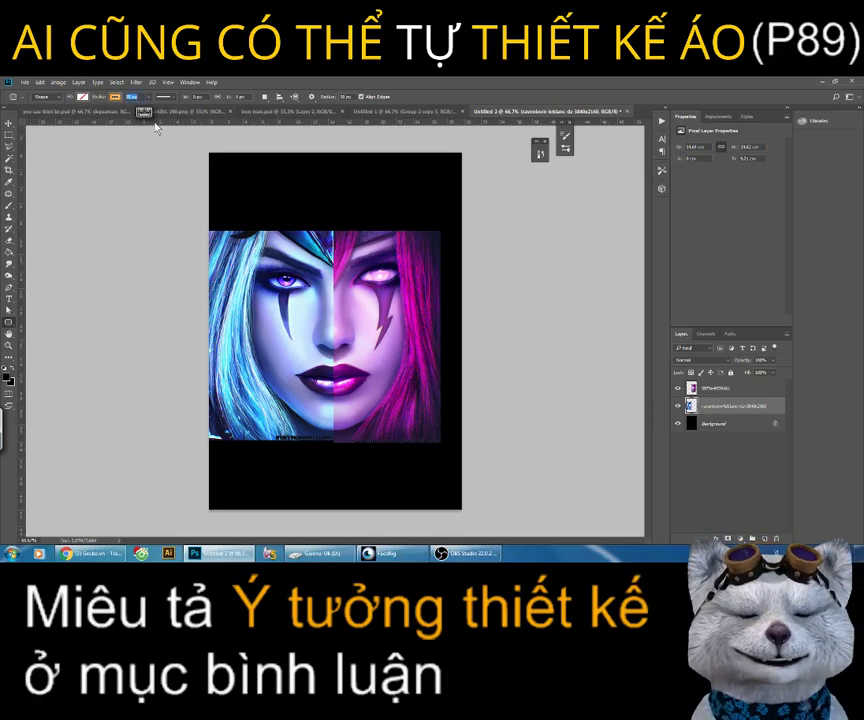
pyautogui.press('Return')
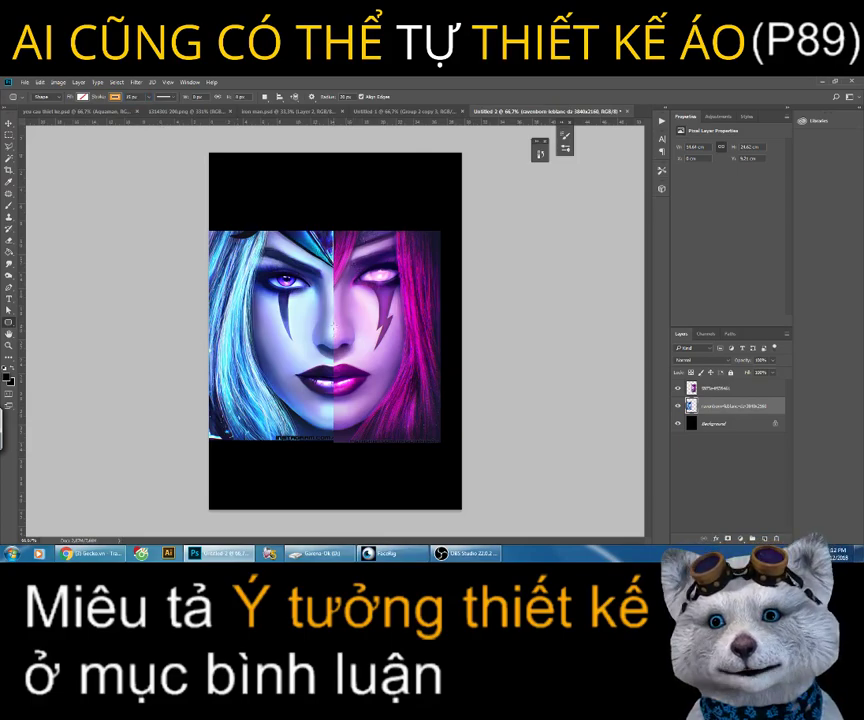
# Step: Draw the rounded frame over the face, nudge it down, and move its layer on top
pyautogui.moveTo(333, 231); pyautogui.dragTo(459, 431)
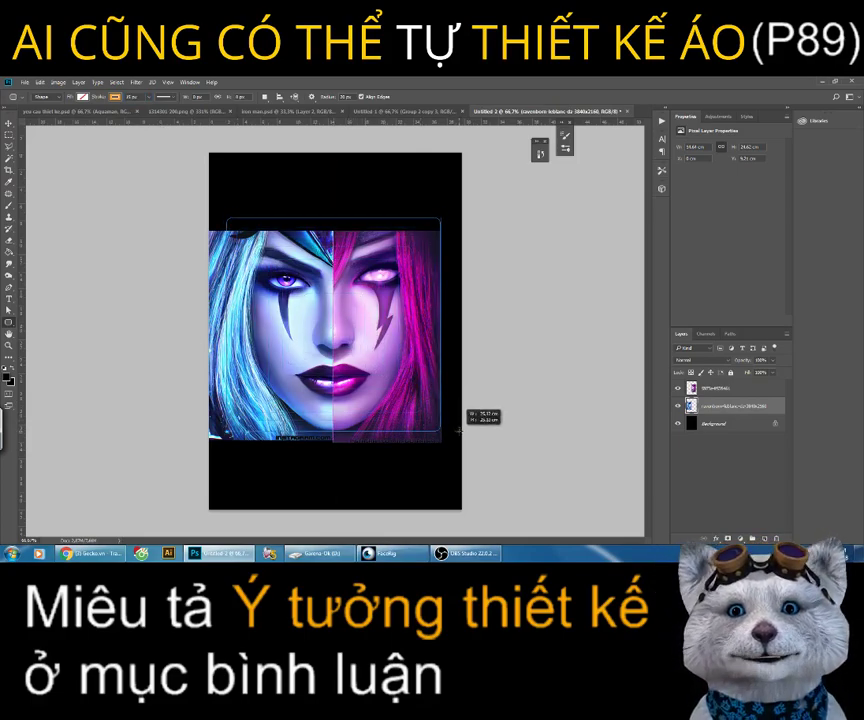
pyautogui.moveTo(459, 431); pyautogui.dragTo(459, 431)
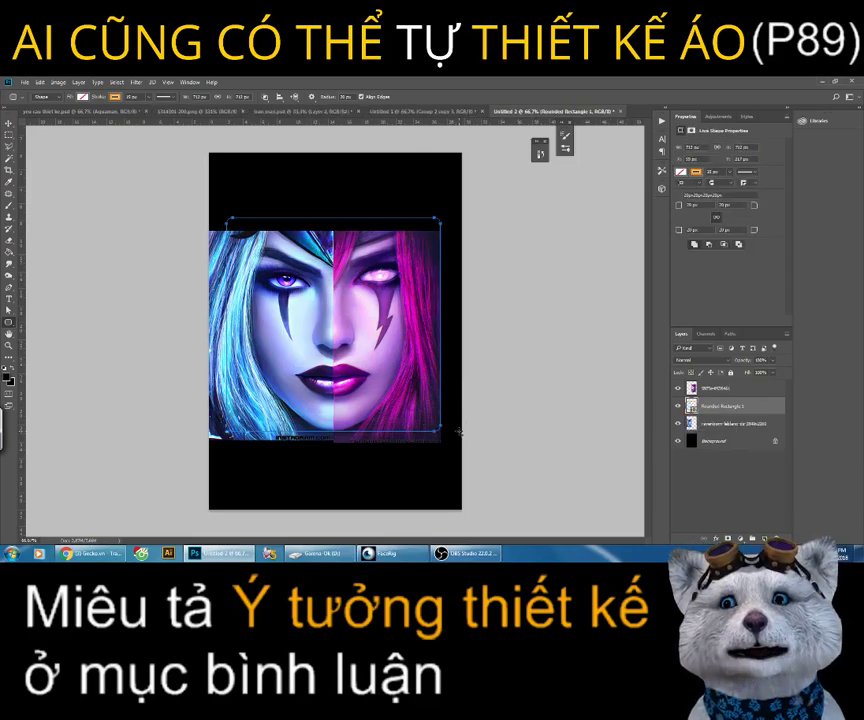
pyautogui.moveTo(386, 231); pyautogui.dragTo(384, 246)
pyautogui.moveTo(745, 406); pyautogui.dragTo(745, 384)
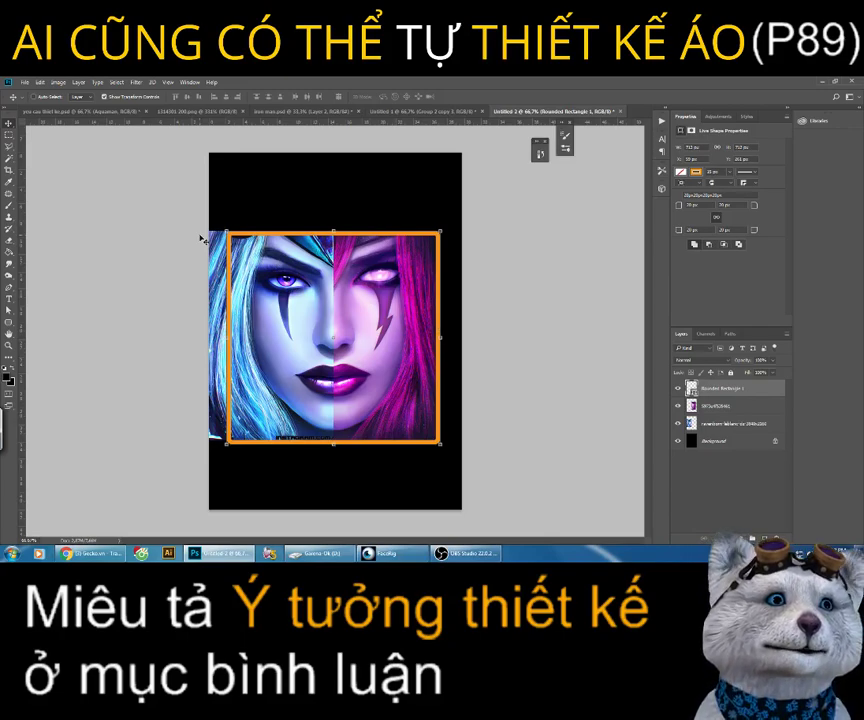
# Step: Merge the two portrait layers into one layer
pyautogui.click(740, 408)
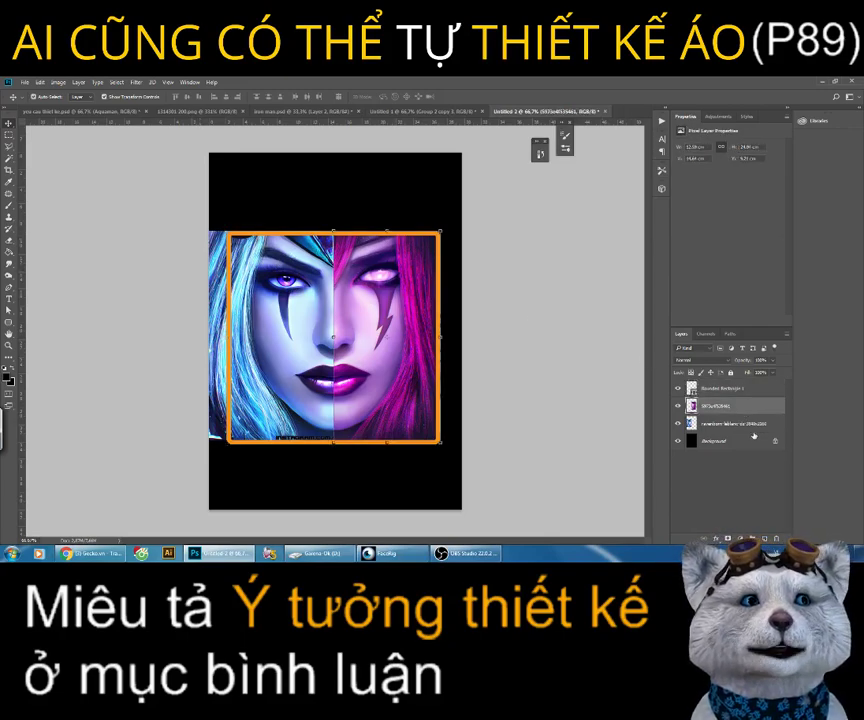
pyautogui.keyDown('ctrl'); pyautogui.click(751, 425); pyautogui.keyUp('ctrl')
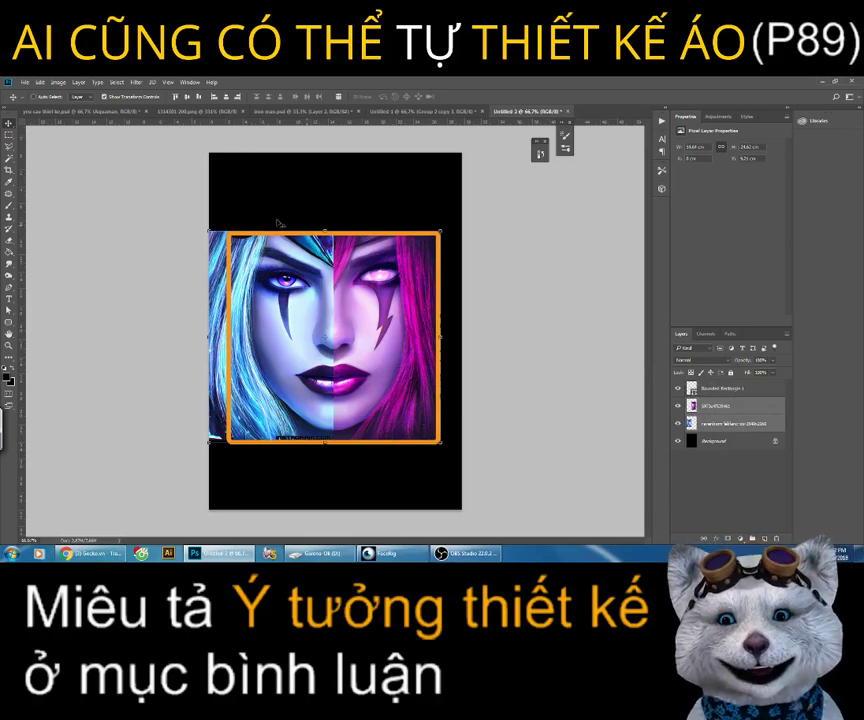
pyautogui.rightClick(754, 411)
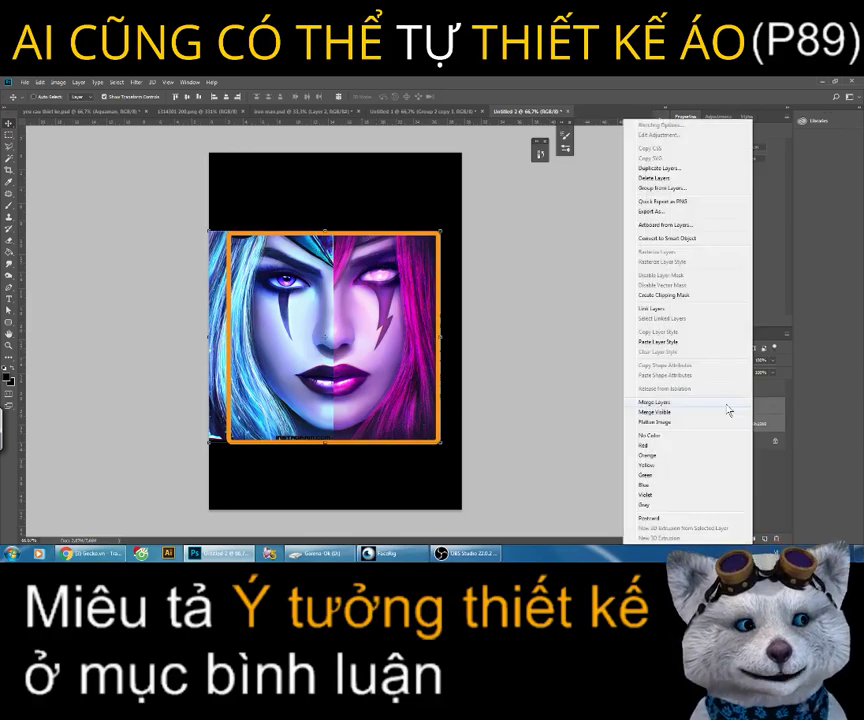
pyautogui.click(656, 404)
# Step: Zoom to 100% and shift the merged portrait slightly into place
pyautogui.click(9, 138)
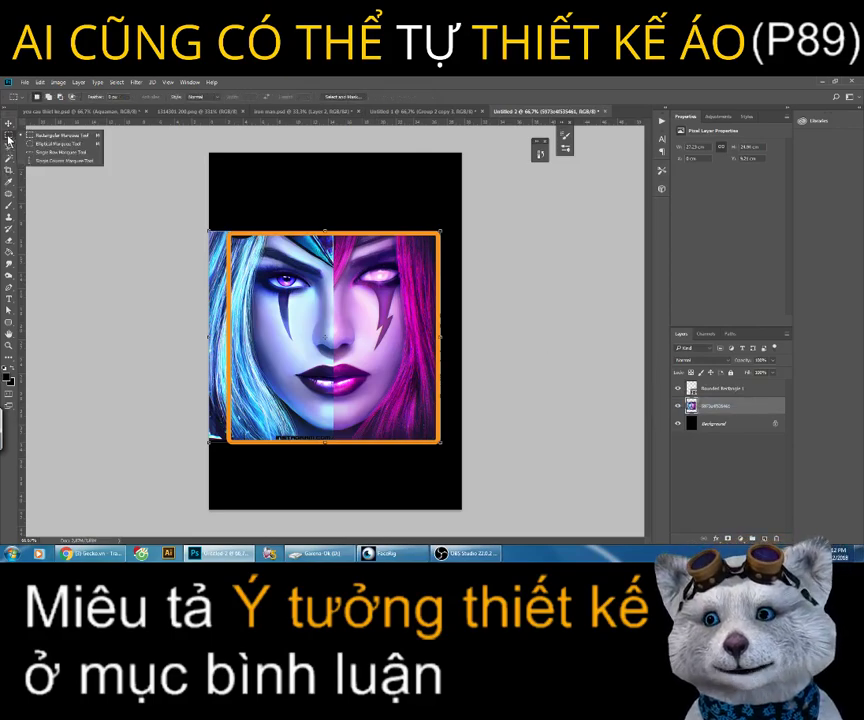
pyautogui.click(7, 141)
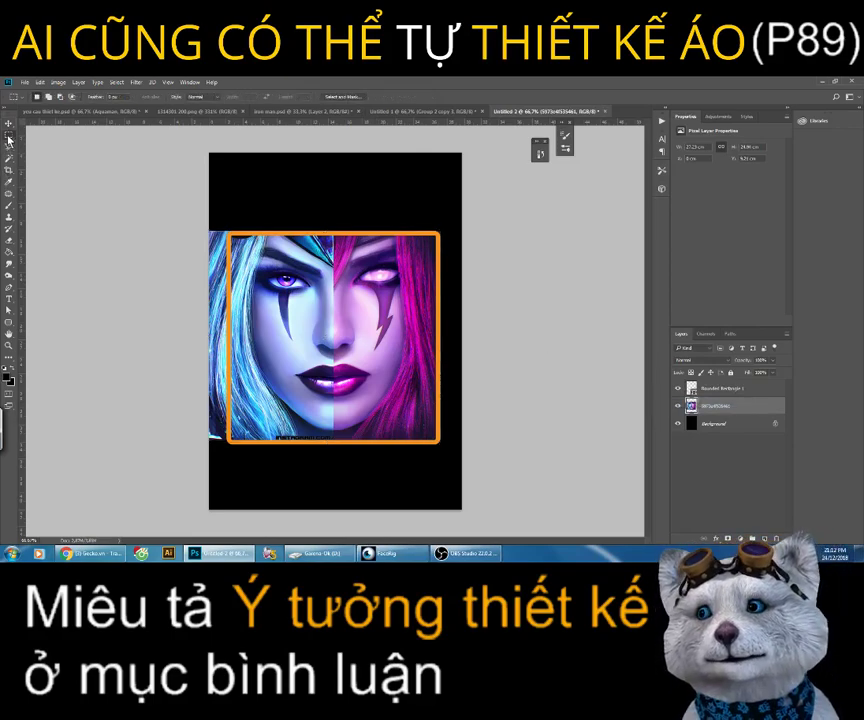
pyautogui.press('z')
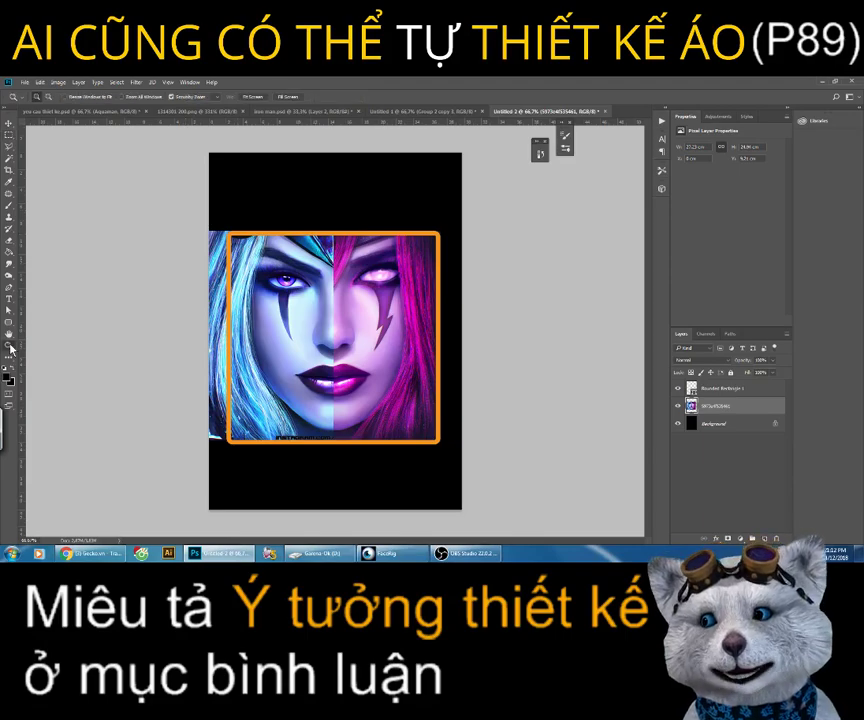
pyautogui.hotkey('ctrl', '1')
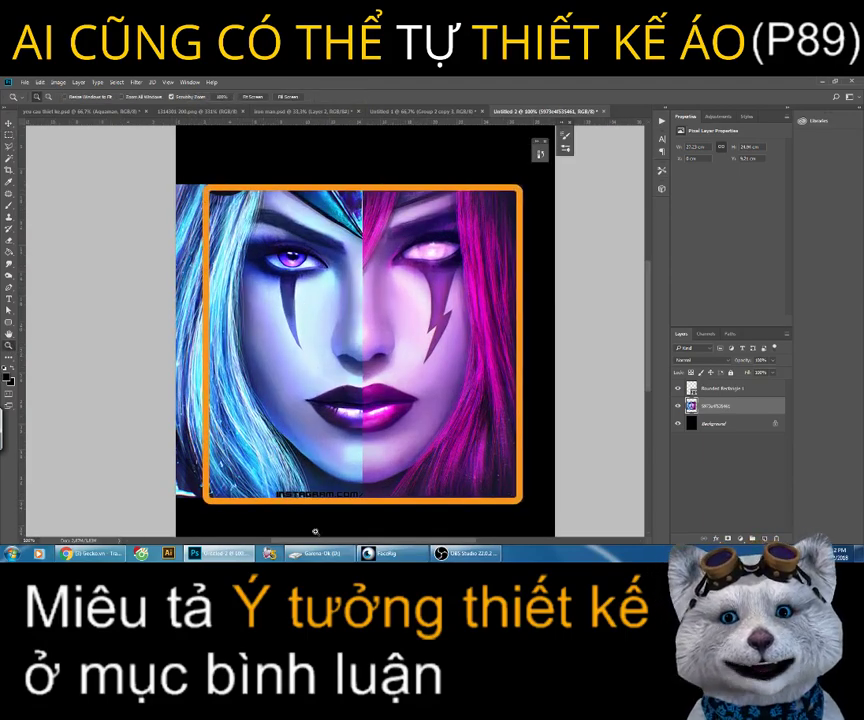
pyautogui.click(9, 122)
pyautogui.moveTo(430, 258); pyautogui.dragTo(425, 268)
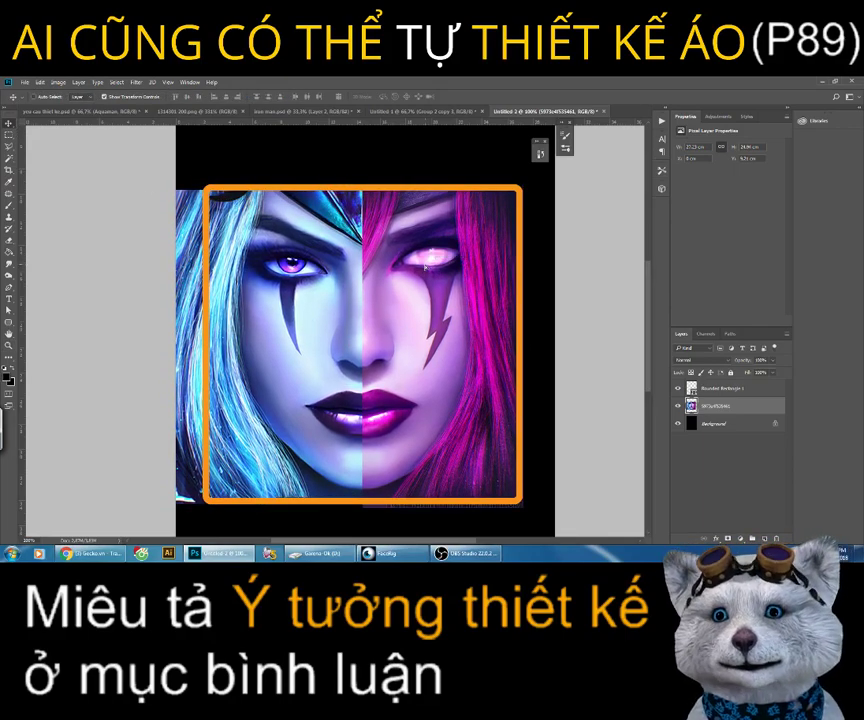
pyautogui.hotkey('ctrl', 't')
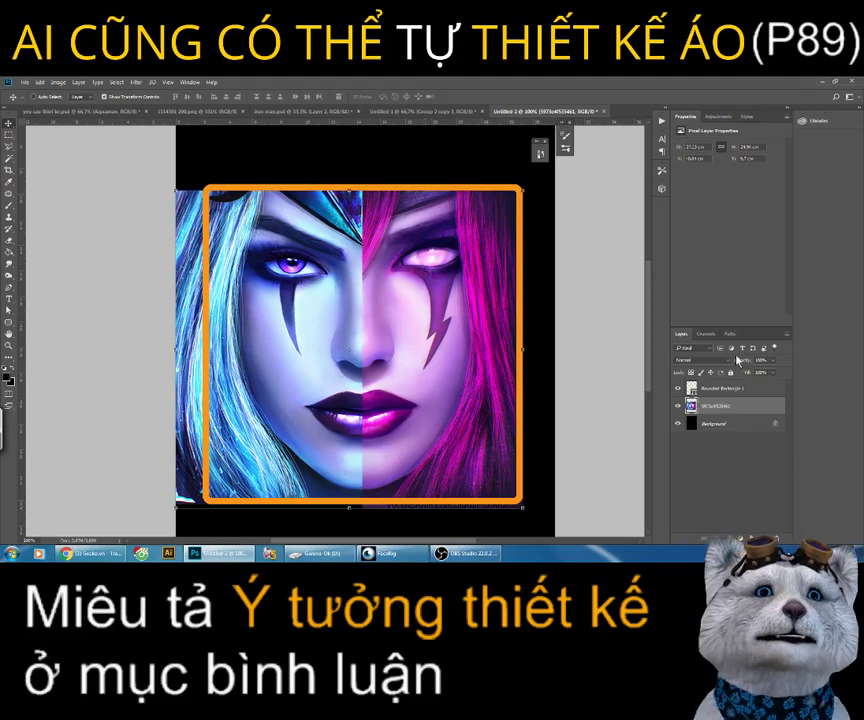
# Step: Select the area outside the orange frame and delete that part of the merged portrait
pyautogui.click(730, 390)
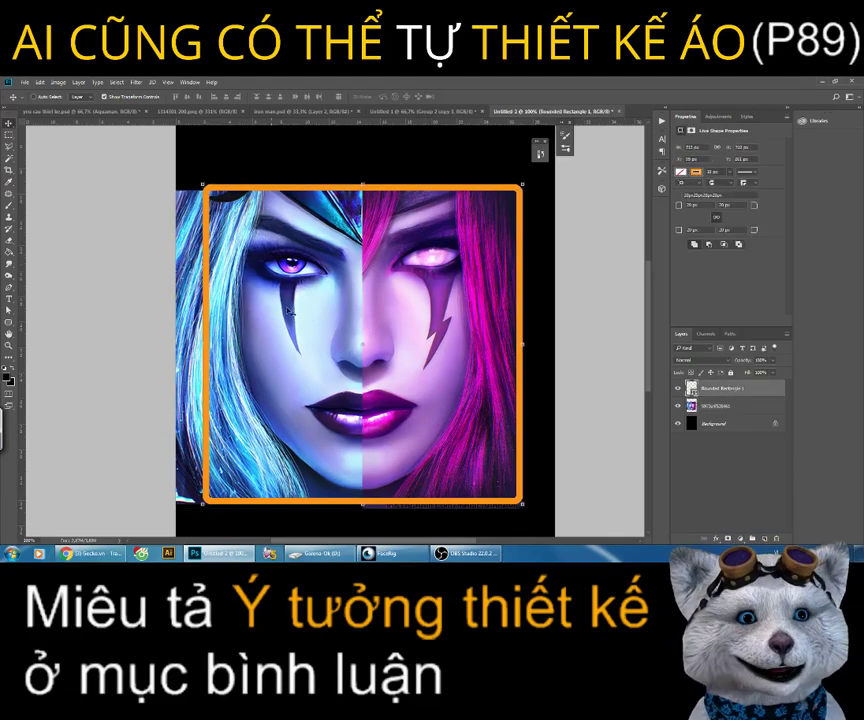
pyautogui.click(118, 83)
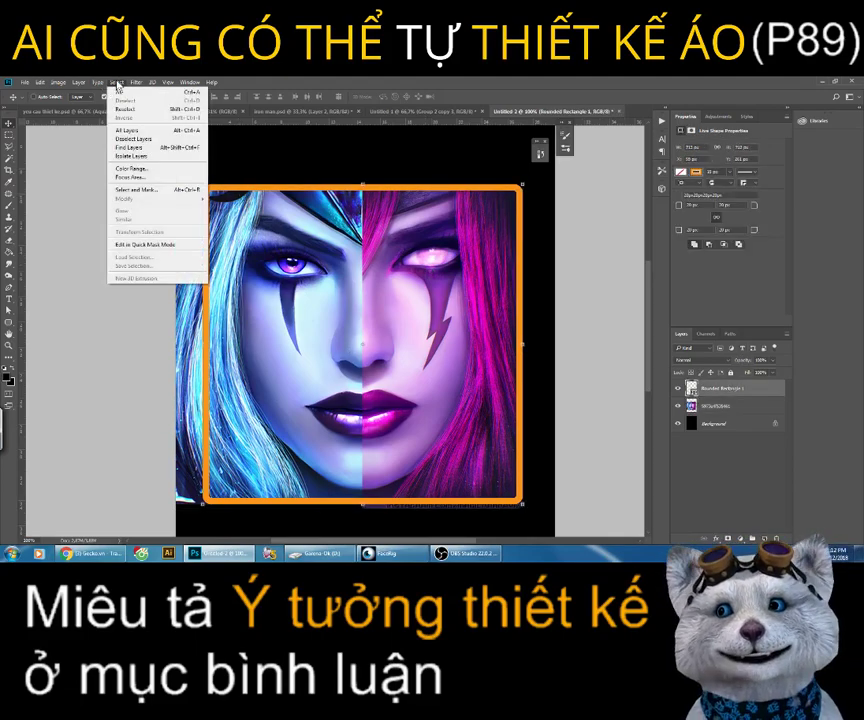
pyautogui.click(118, 85)
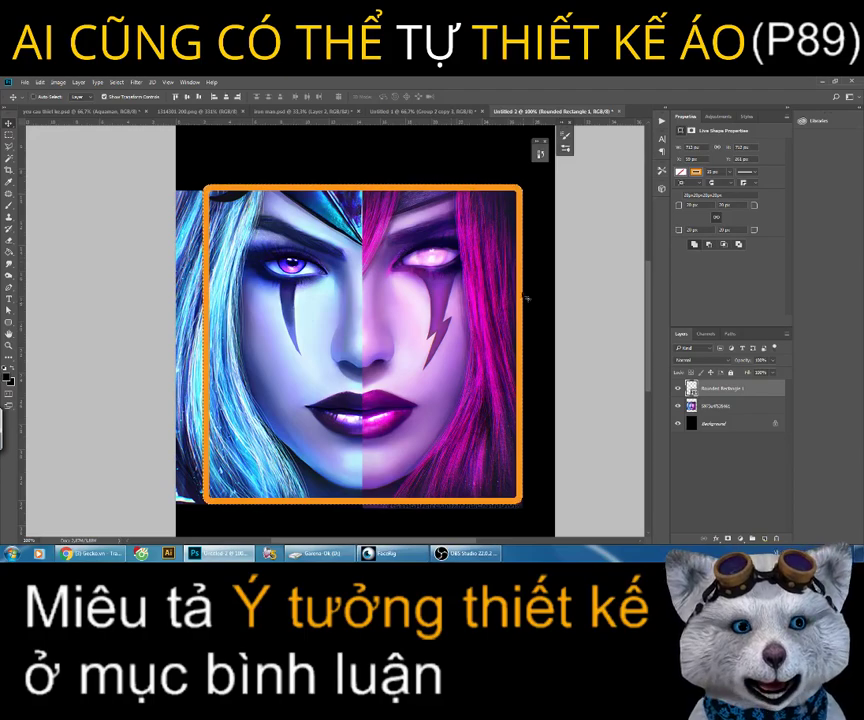
pyautogui.click(719, 411)
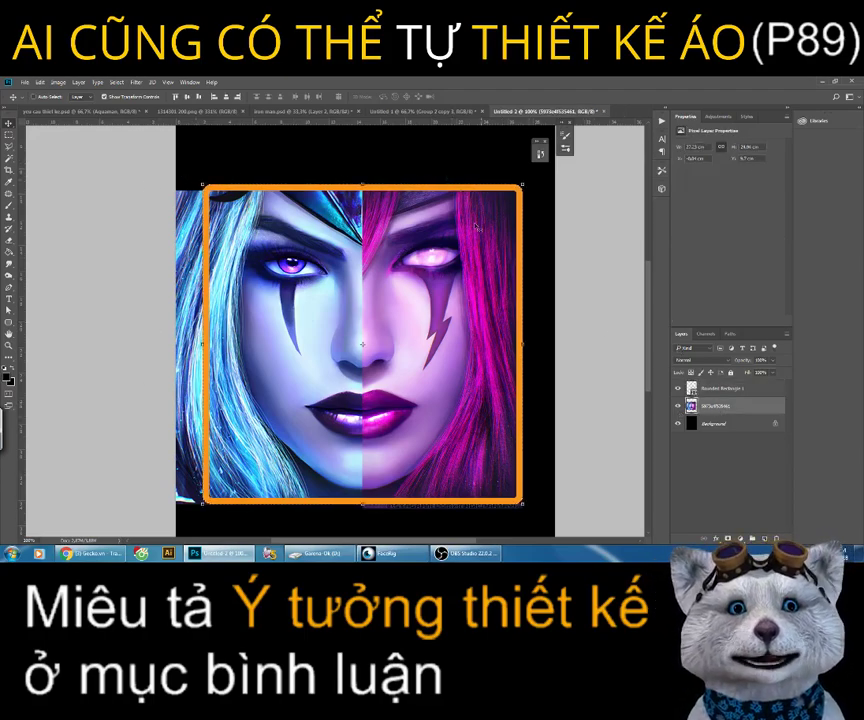
pyautogui.click(121, 83)
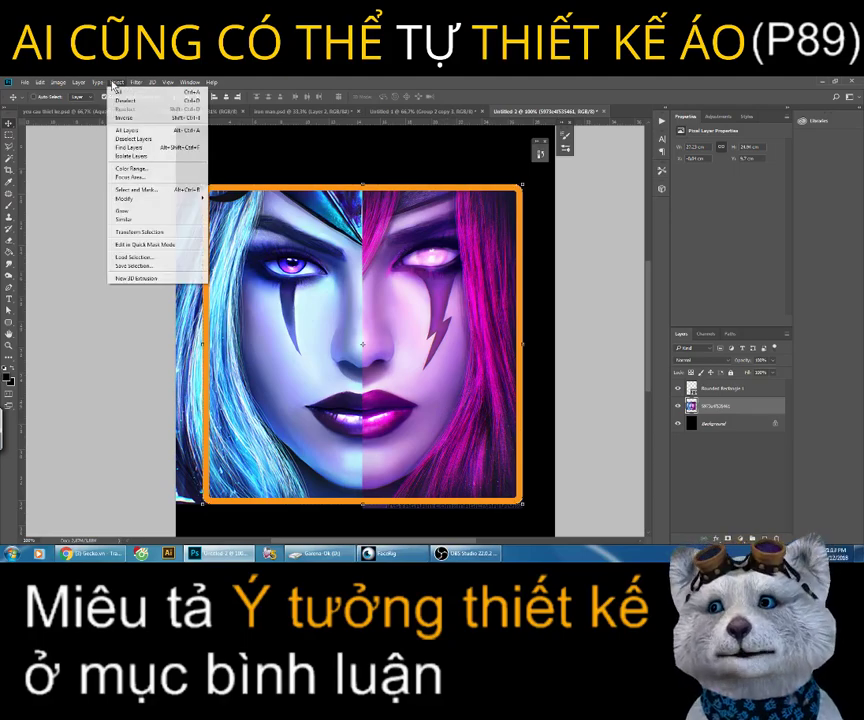
pyautogui.click(140, 112)
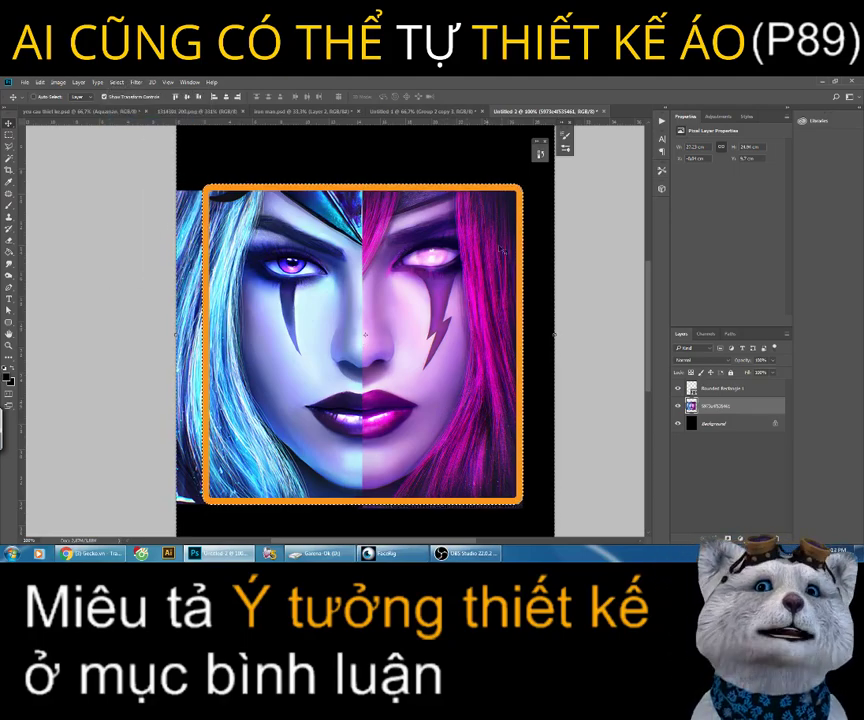
pyautogui.press('Delete')
pyautogui.click(9, 135)
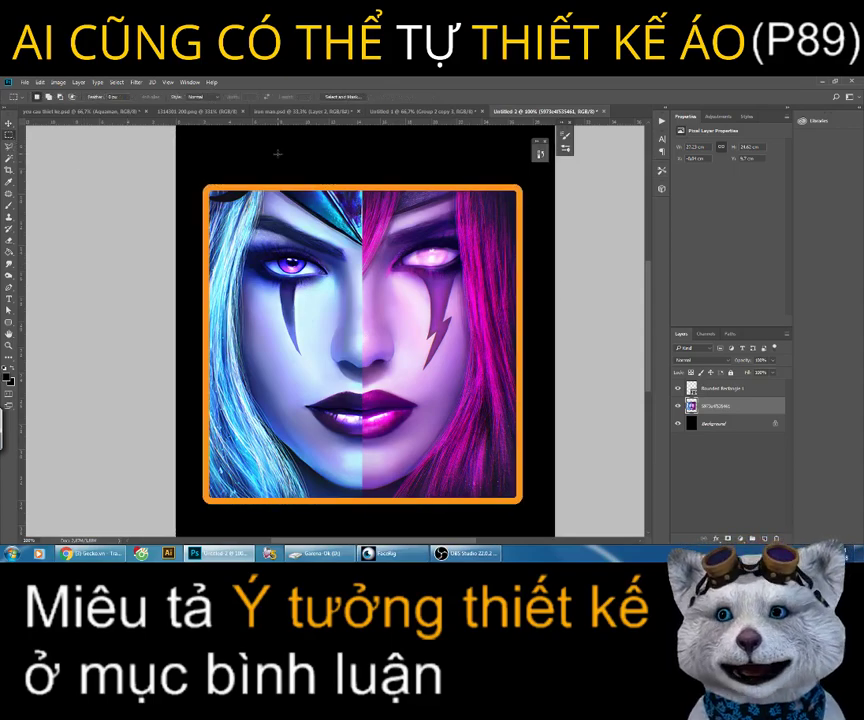
# Step: Zoom out to the whole poster and nudge the framed portrait and orange frame into position
pyautogui.hotkey('ctrl', '-')
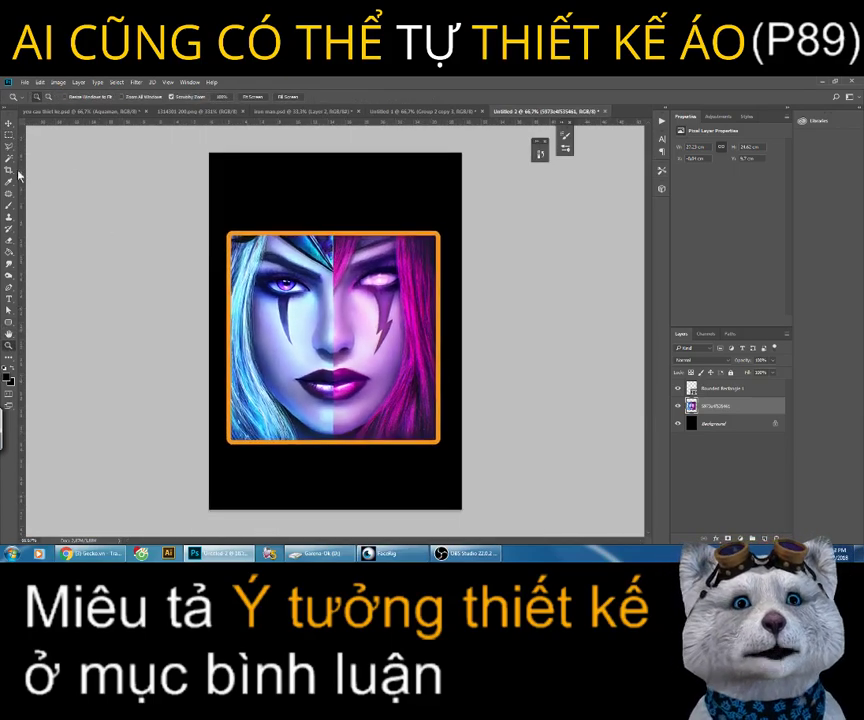
pyautogui.click(9, 125)
pyautogui.moveTo(375, 277); pyautogui.dragTo(379, 250)
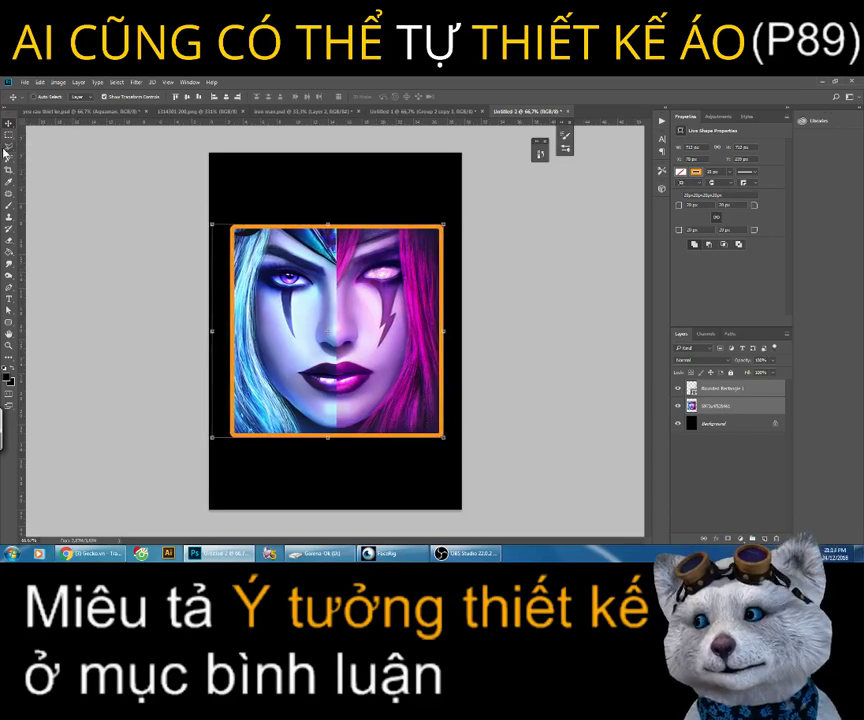
pyautogui.press('m')
pyautogui.click(740, 405)
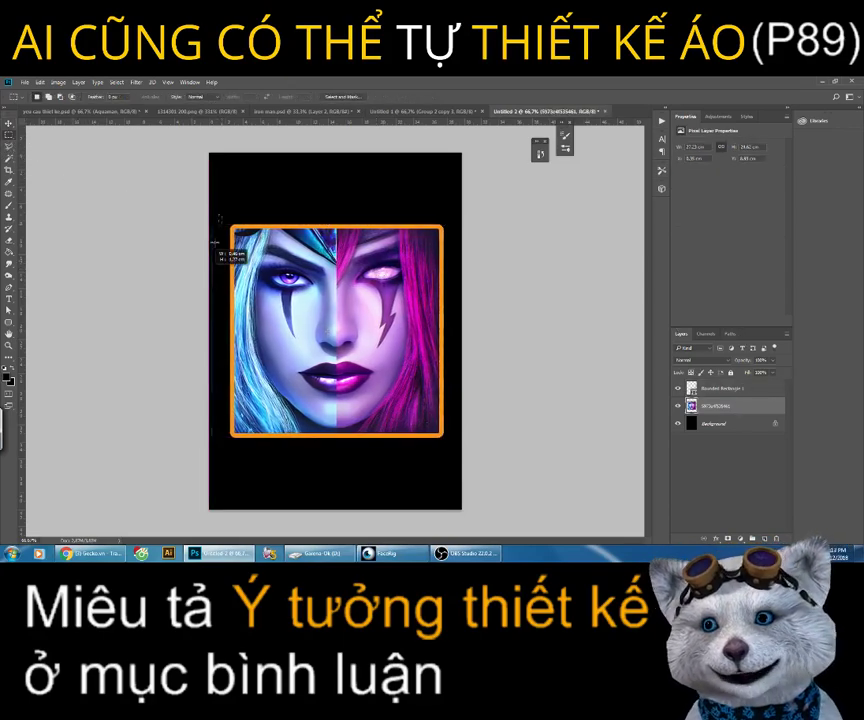
pyautogui.moveTo(210, 214); pyautogui.dragTo(221, 510)
pyautogui.click(163, 298)
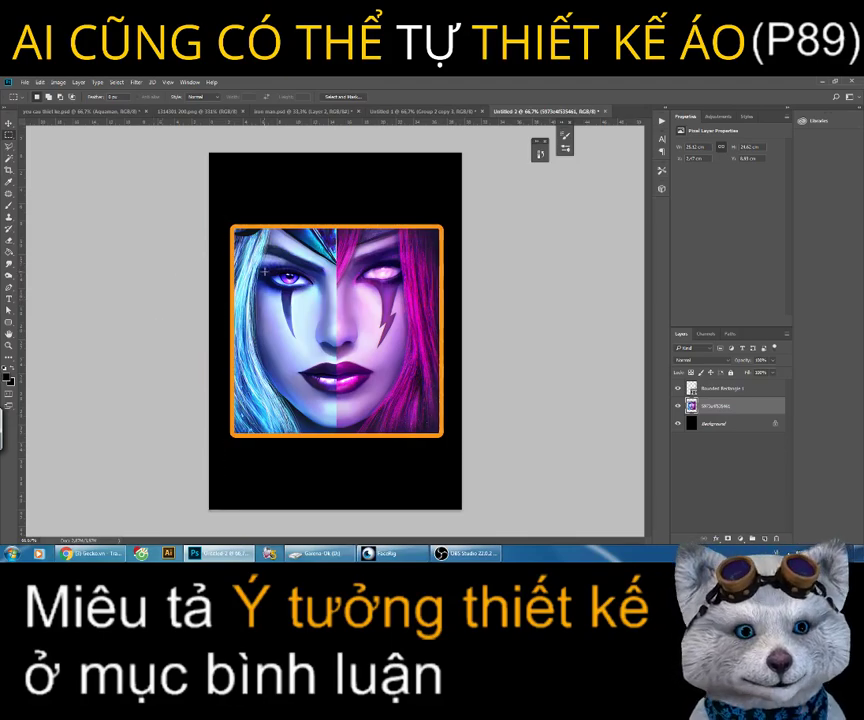
pyautogui.click(9, 125)
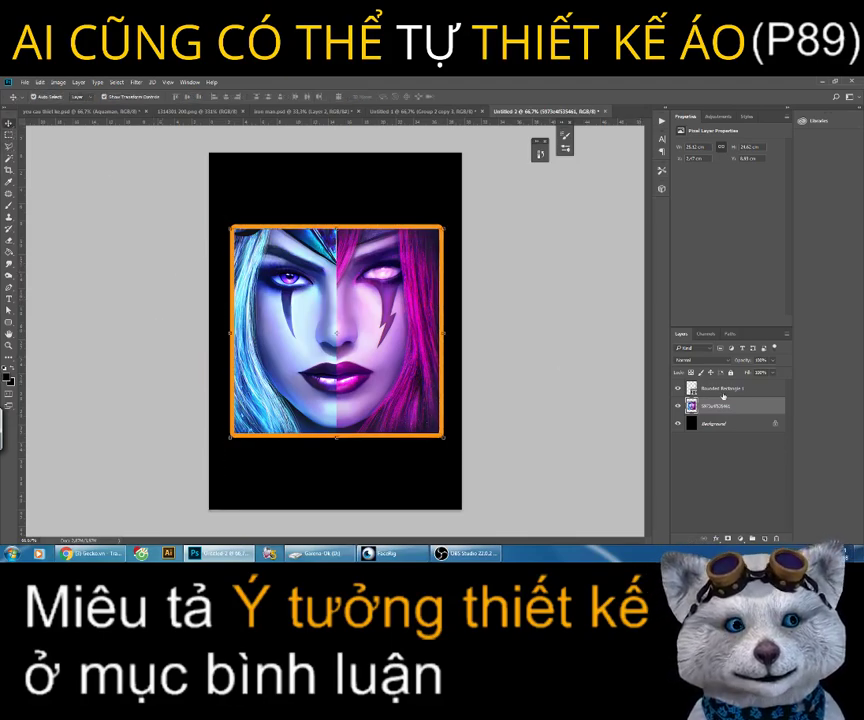
pyautogui.keyDown('shift'); pyautogui.click(723, 395); pyautogui.keyUp('shift')
pyautogui.moveTo(400, 321); pyautogui.dragTo(396, 321)
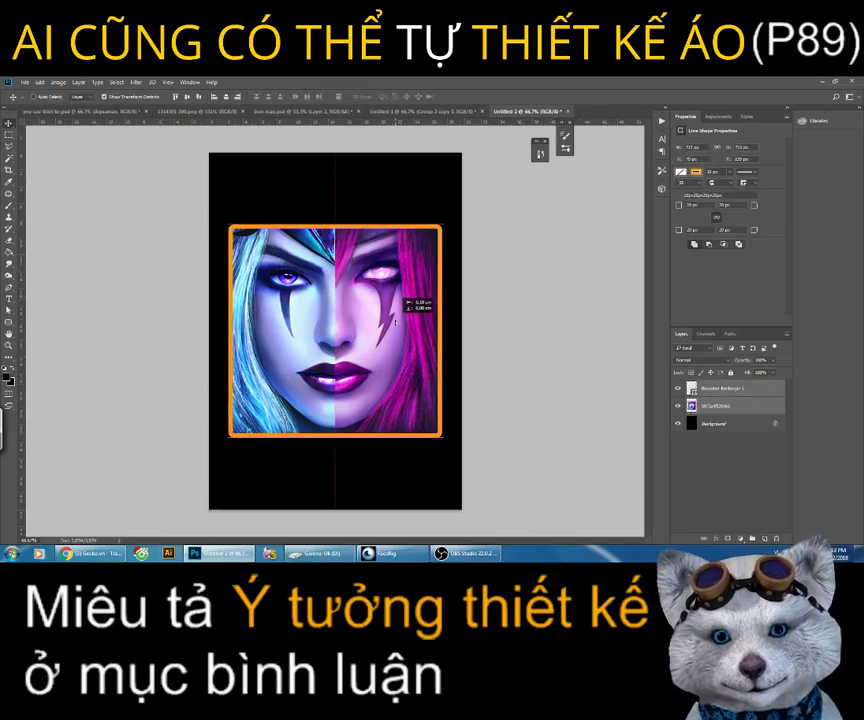
# Step: Duplicate the Rounded Rectangle 1 frame layer
pyautogui.click(9, 134)
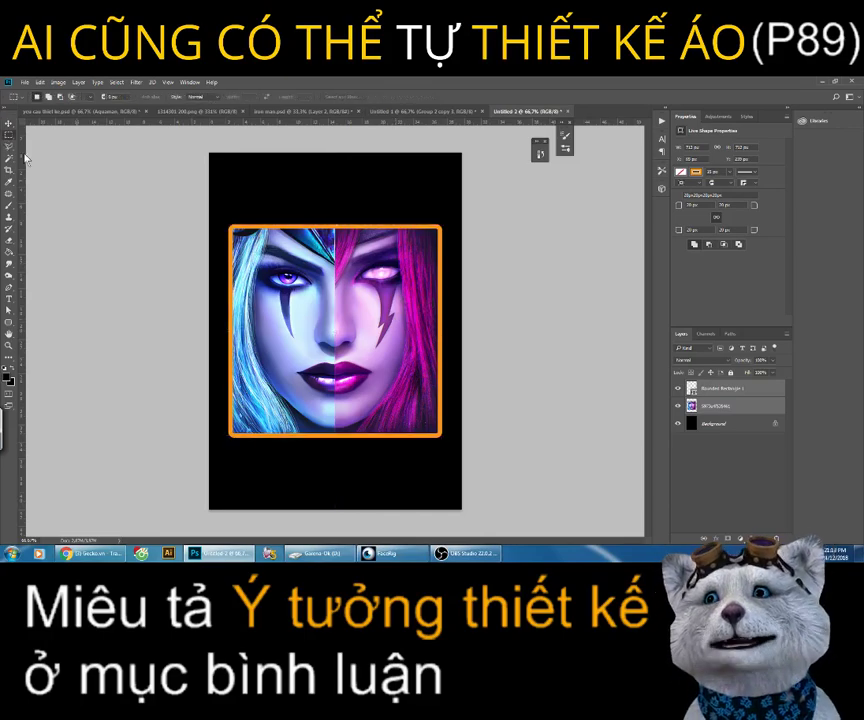
pyautogui.rightClick(756, 389)
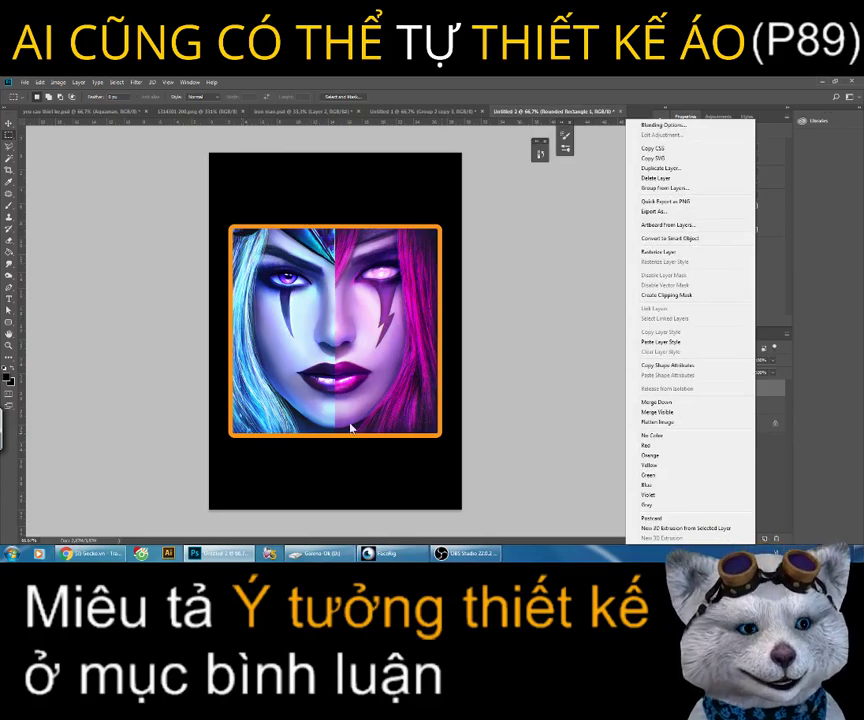
pyautogui.click(658, 169)
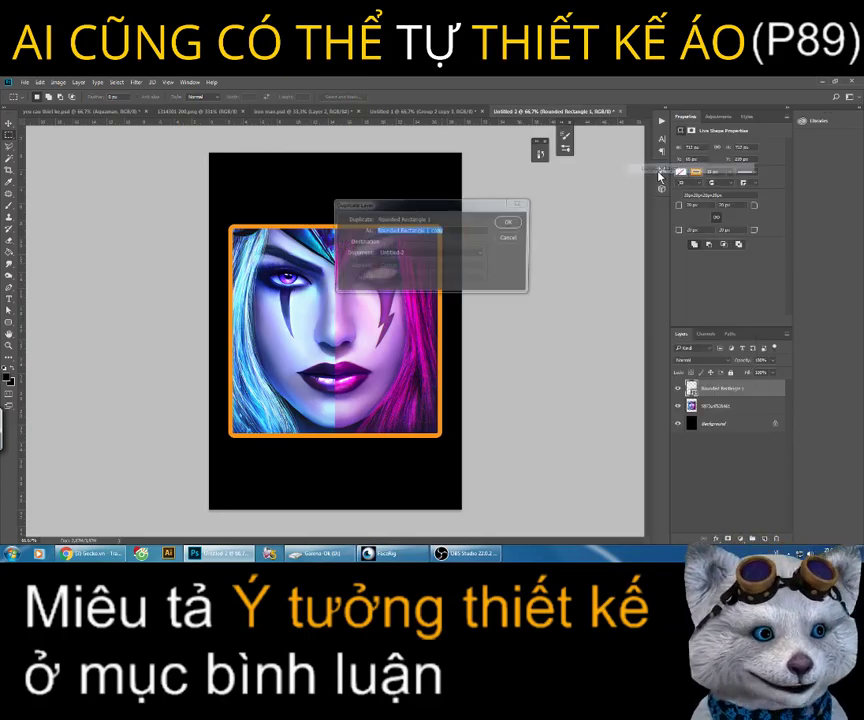
pyautogui.click(507, 223)
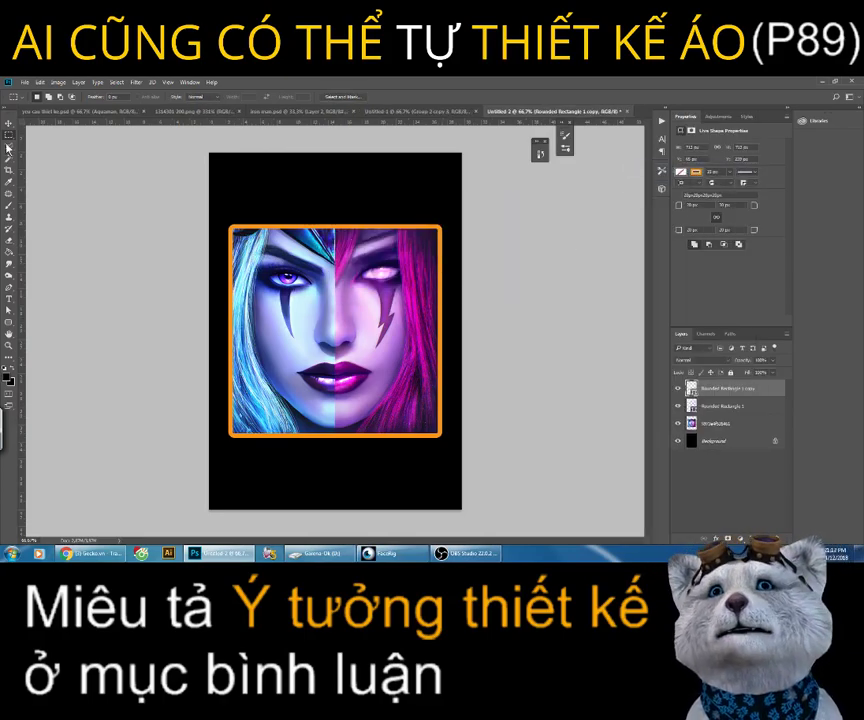
pyautogui.click(12, 124)
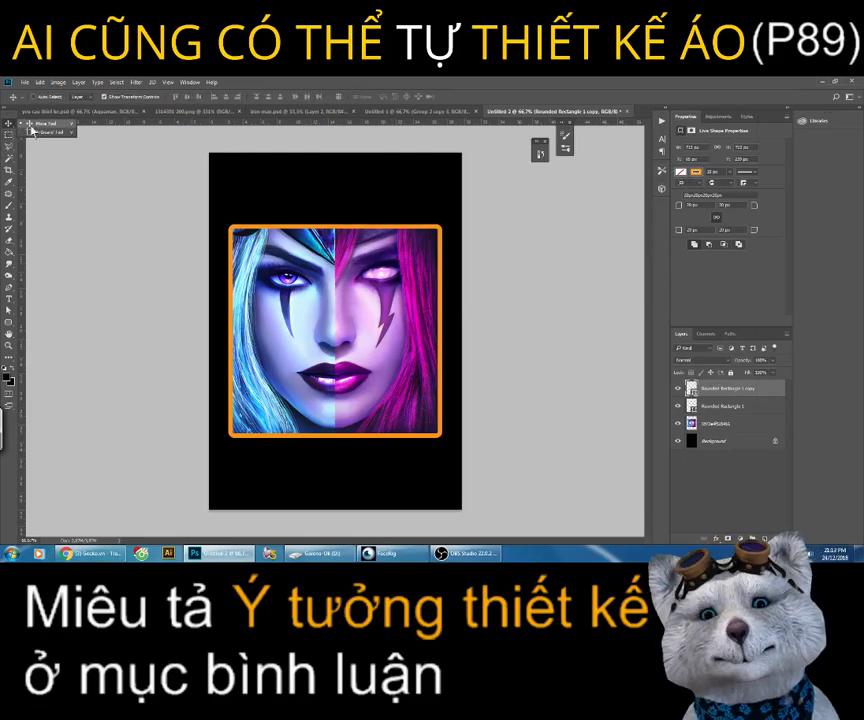
# Step: Enlarge the frame copy around the original and set its stroke width to 3 px
pyautogui.moveTo(441, 226); pyautogui.dragTo(455, 213)
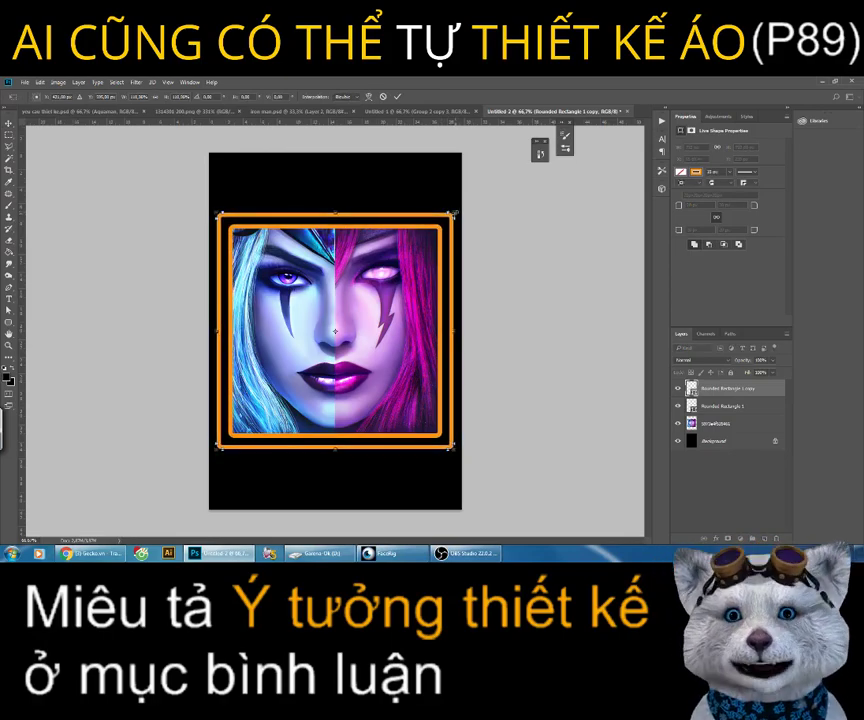
pyautogui.press('Return')
pyautogui.rightClick(9, 330)
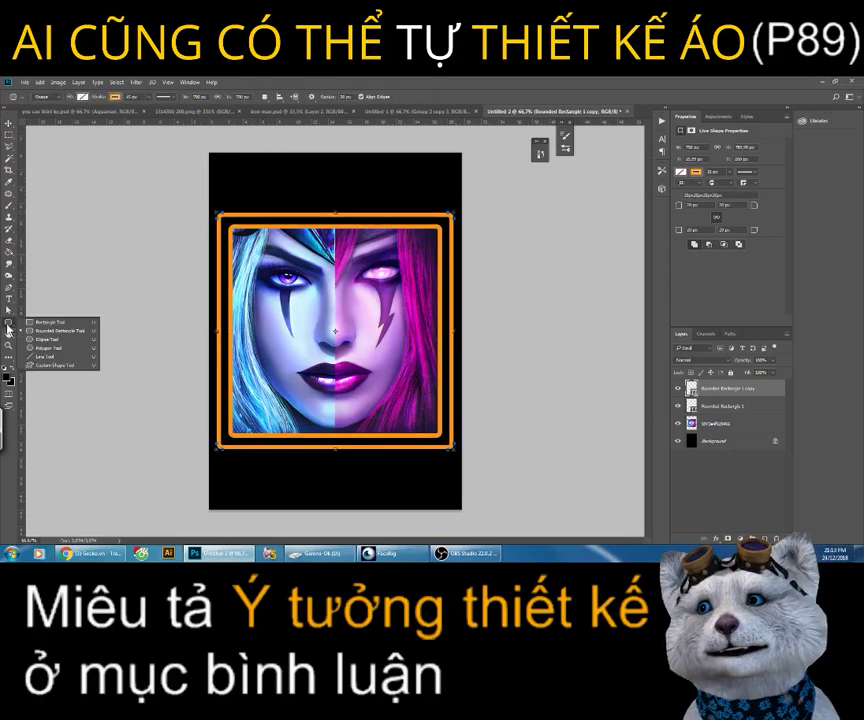
pyautogui.click(55, 330)
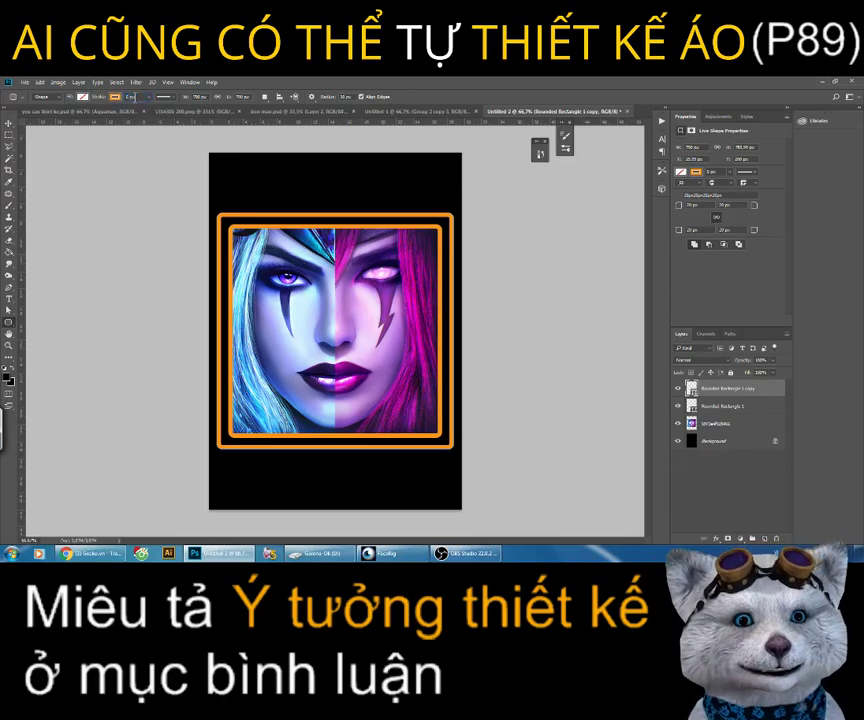
pyautogui.write('3')
pyautogui.press('Return')
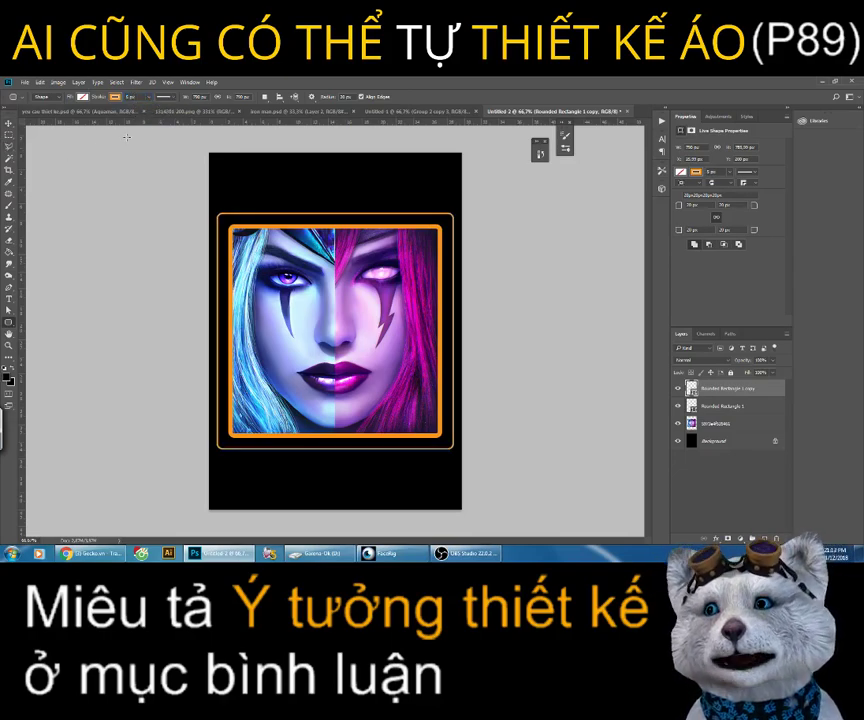
# Step: Give the outer frame's stroke the dotted line style
pyautogui.click(168, 97)
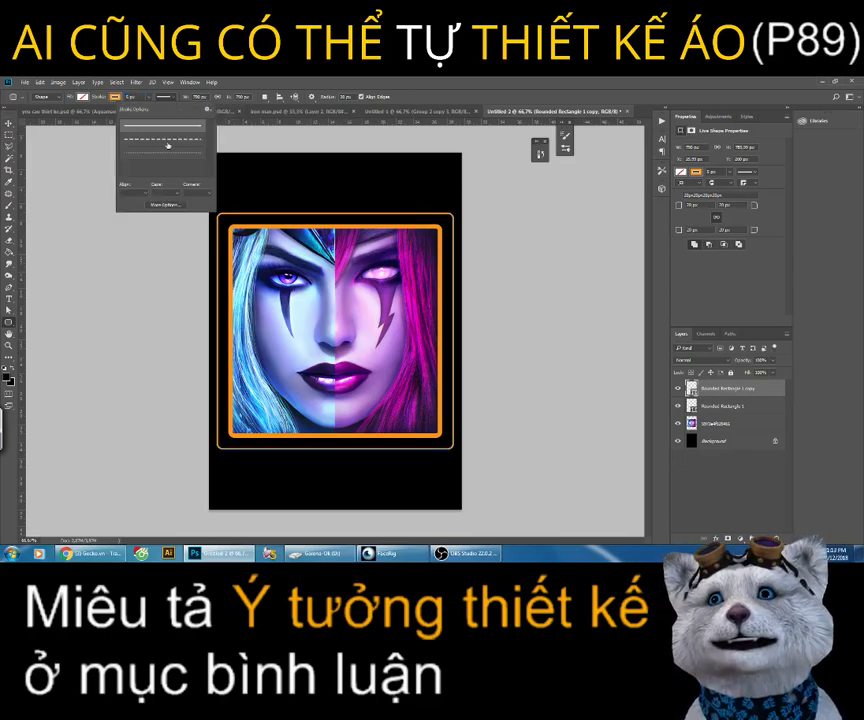
pyautogui.click(147, 154)
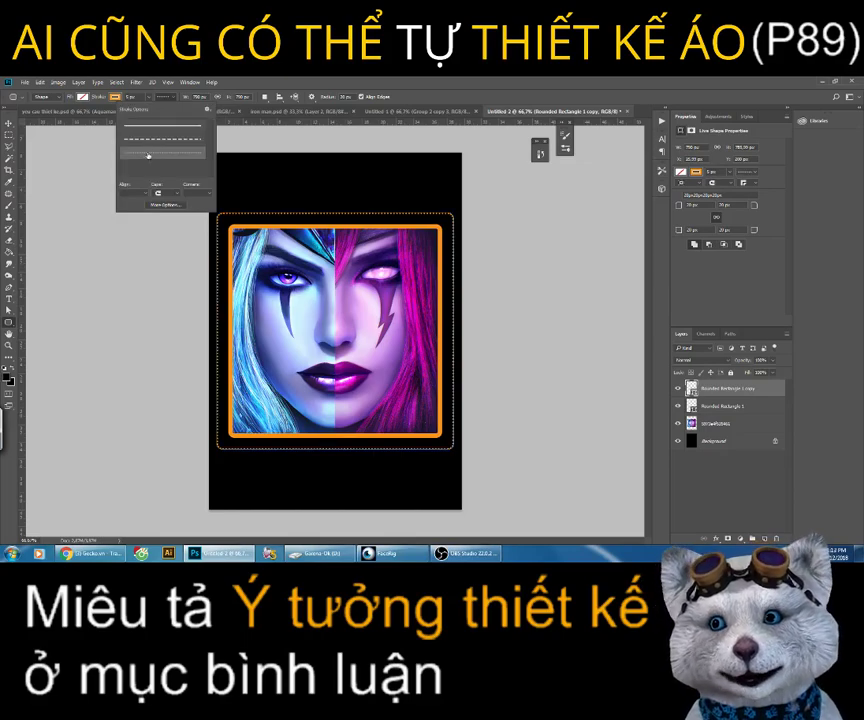
pyautogui.click(157, 139)
pyautogui.click(161, 155)
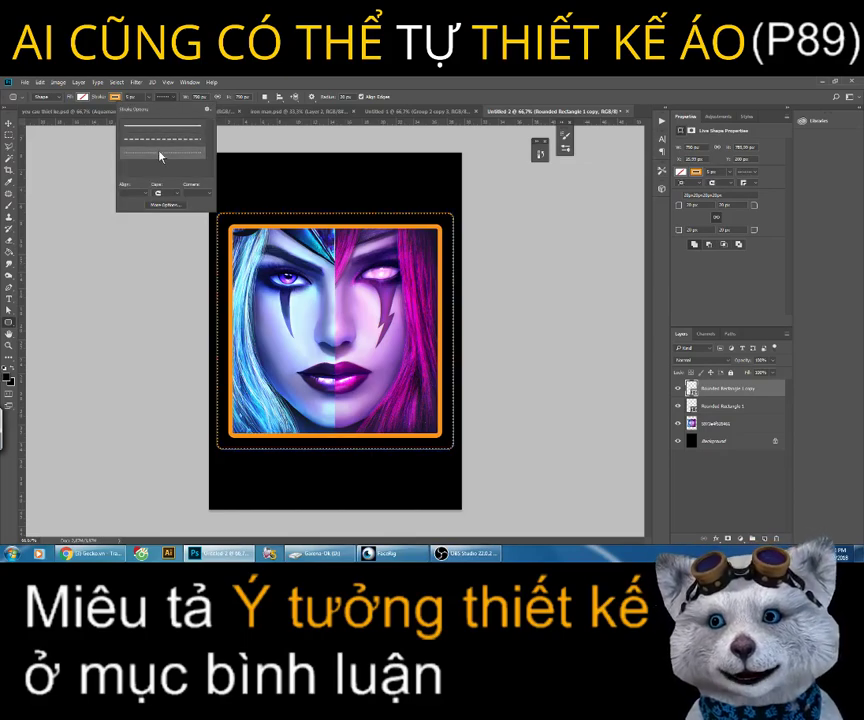
pyautogui.press('v')
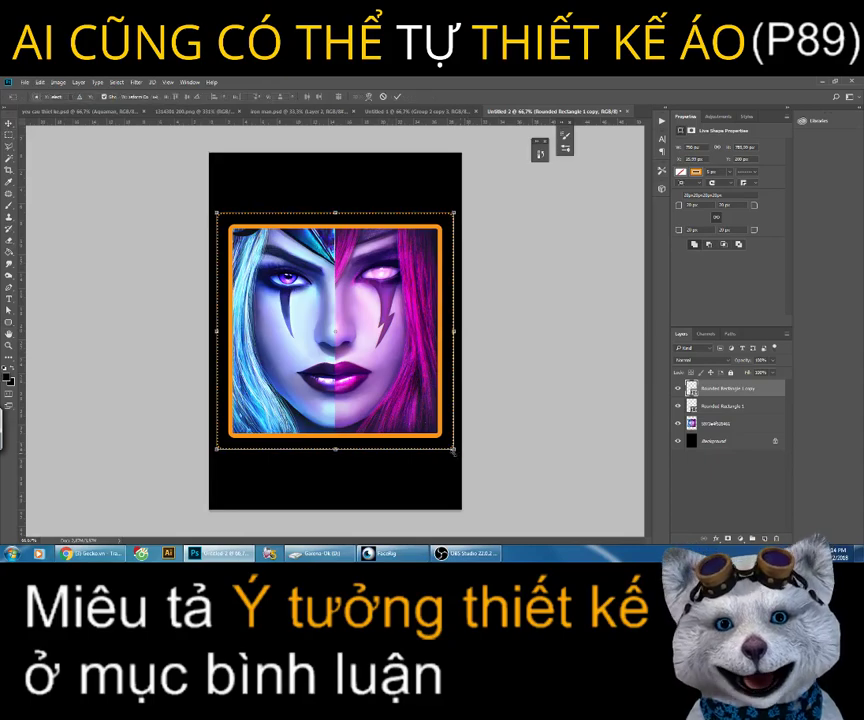
# Step: Shrink the dotted outline slightly, then enlarge the portrait, frame and dotted outline together
pyautogui.moveTo(456, 450); pyautogui.dragTo(447, 444)
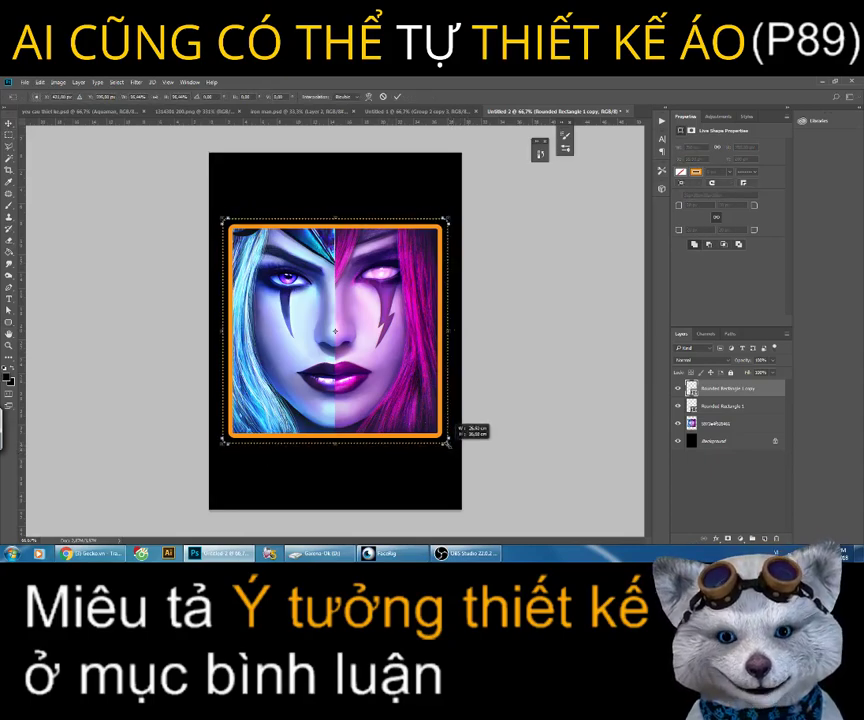
pyautogui.press('Return')
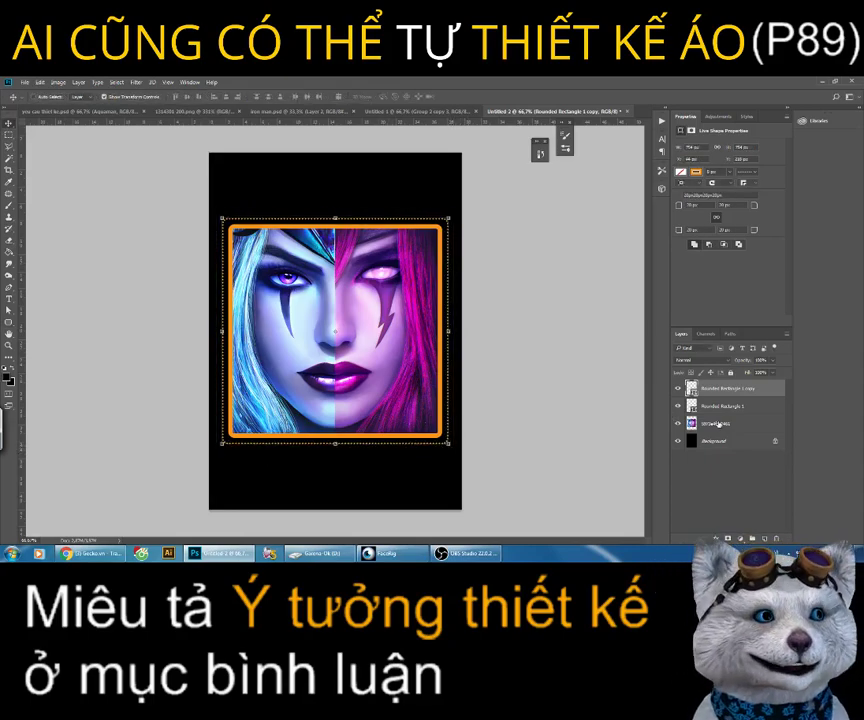
pyautogui.keyDown('shift'); pyautogui.click(718, 424); pyautogui.keyUp('shift')
pyautogui.hotkey('ctrl', 't')
pyautogui.moveTo(448, 445); pyautogui.dragTo(456, 453)
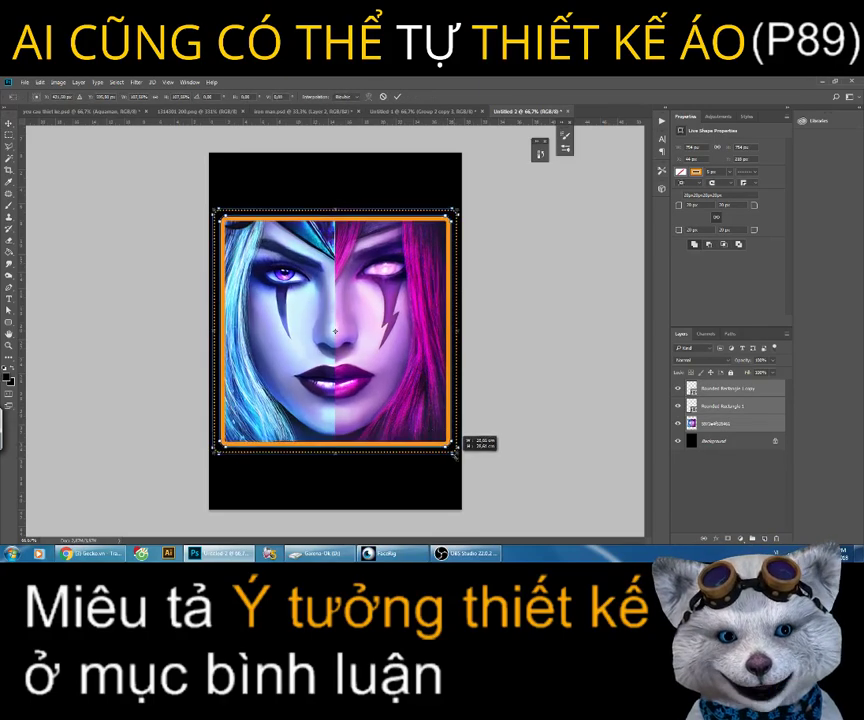
pyautogui.press('Return')
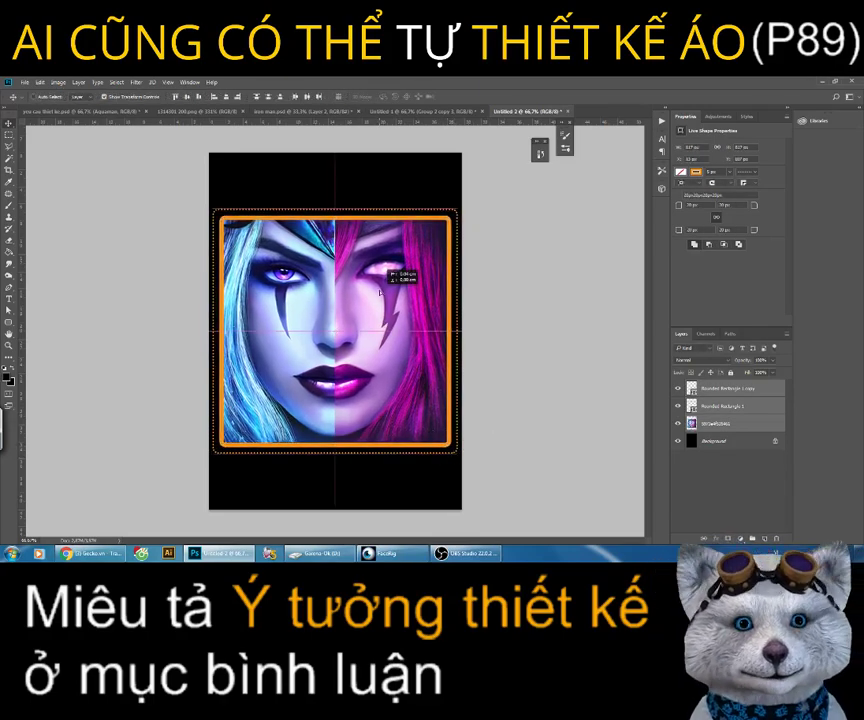
# Step: Shift the framed portrait up toward the top of the poster and check the layout
pyautogui.hotkey('shift', 'Up')
pyautogui.hotkey('shift', 'Up')
pyautogui.hotkey('shift', 'Up')
pyautogui.hotkey('shift', 'Up')
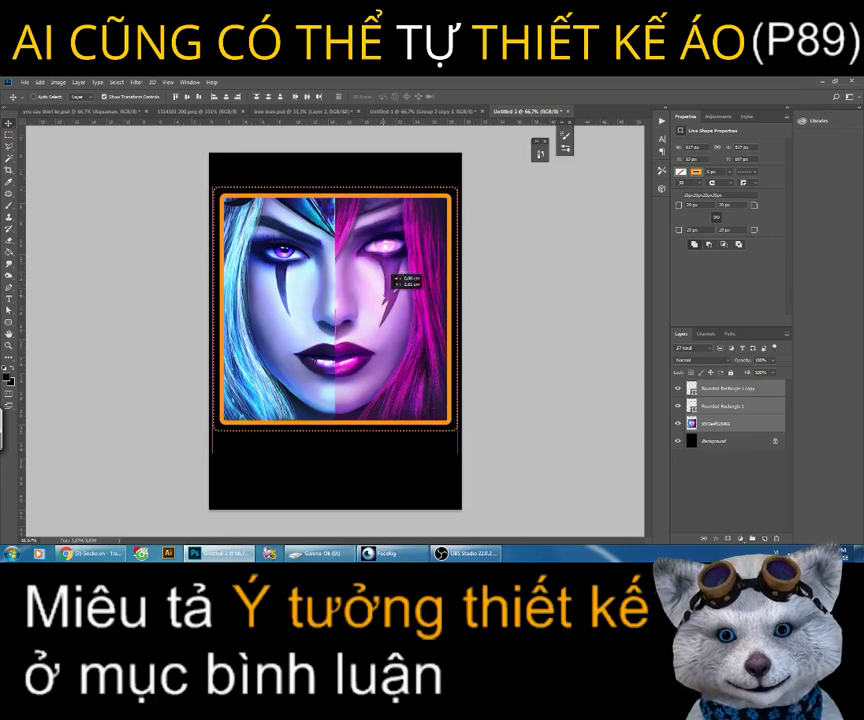
pyautogui.moveTo(380, 285); pyautogui.dragTo(382, 289)
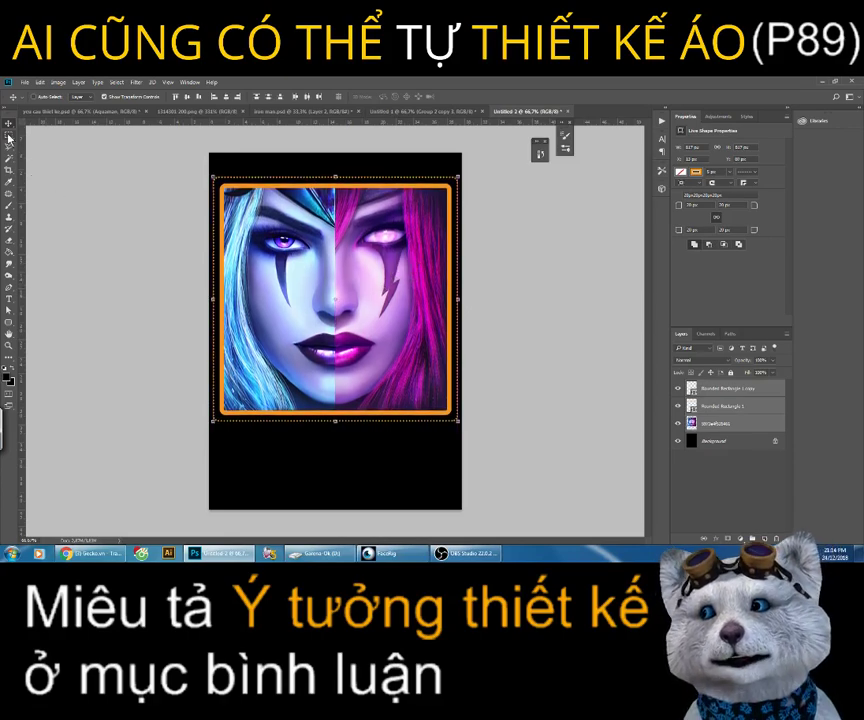
pyautogui.press('m')
pyautogui.press('z')
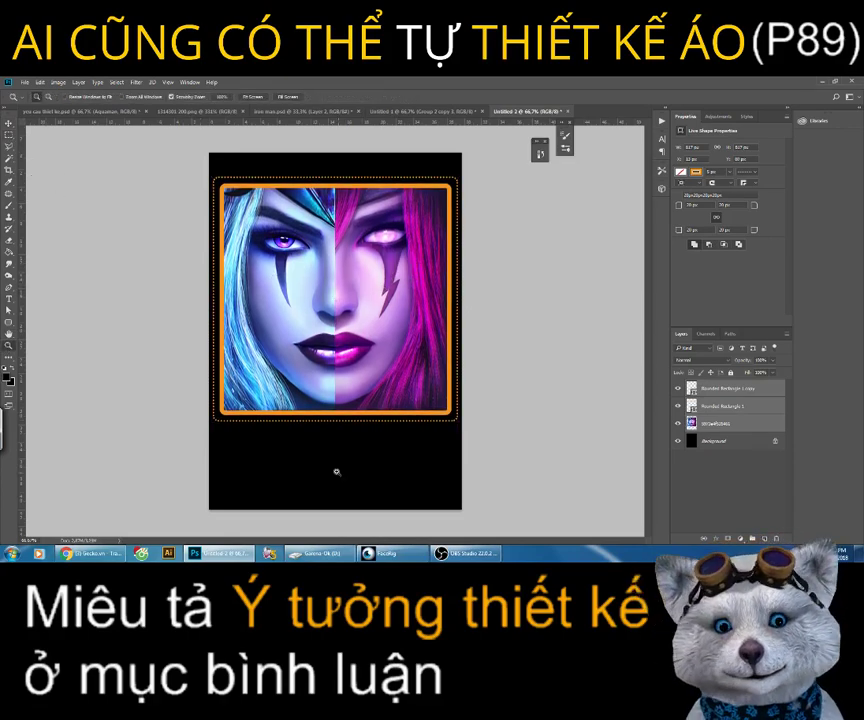
pyautogui.click(337, 471)
pyautogui.keyDown('alt'); pyautogui.click(343, 446); pyautogui.keyUp('alt')
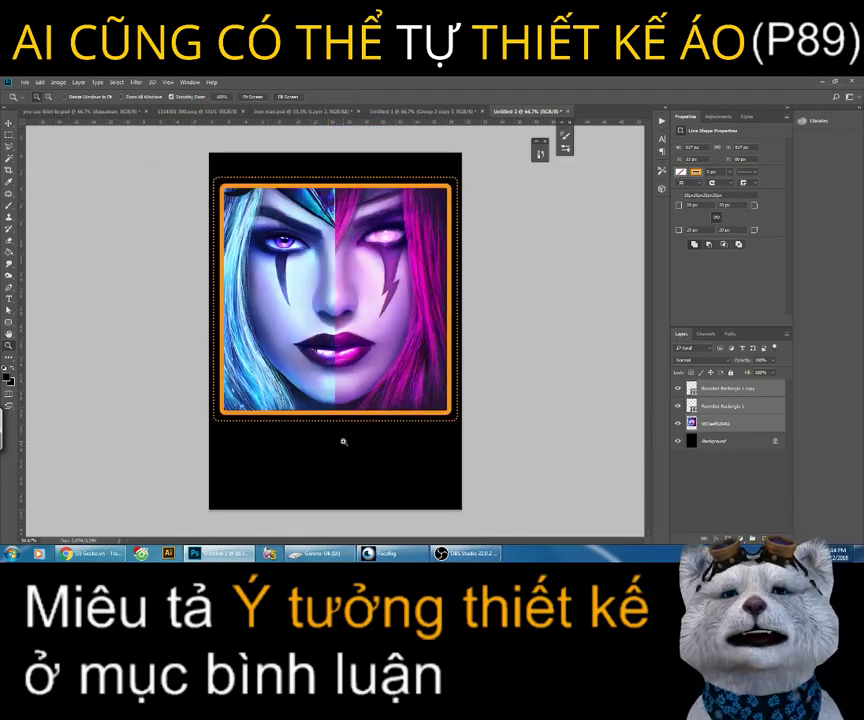
# Step: Drag the Leblanc portrait file into the poster and select the face and dotted outline layers
pyautogui.click(320, 553)
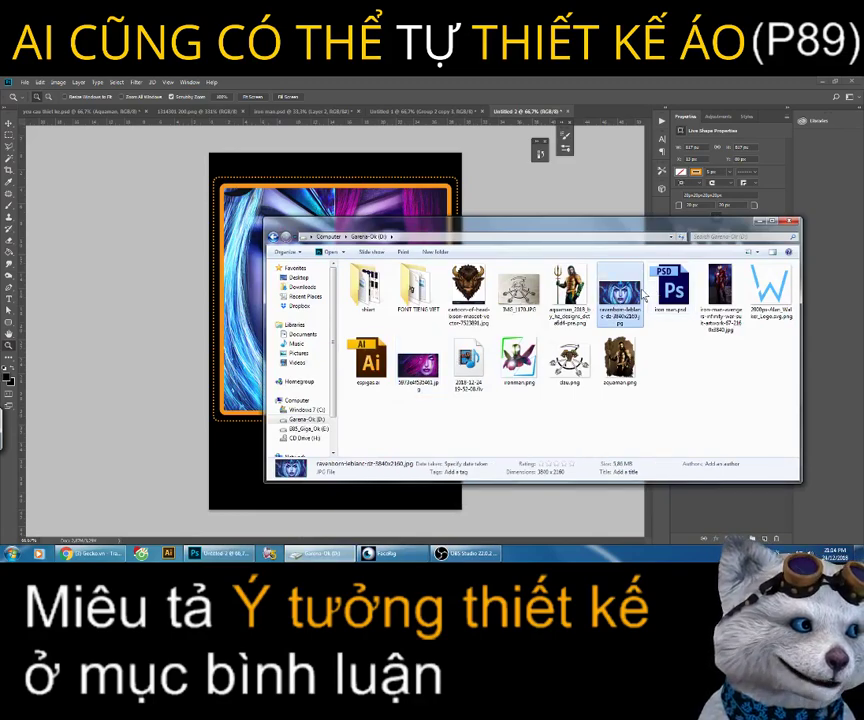
pyautogui.moveTo(620, 294); pyautogui.dragTo(195, 313)
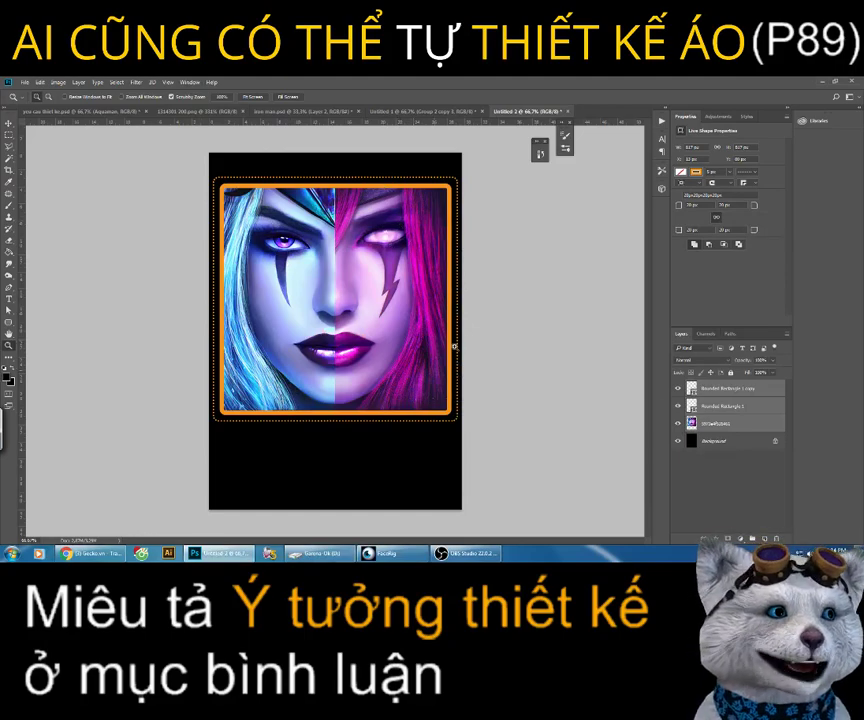
pyautogui.click(725, 426)
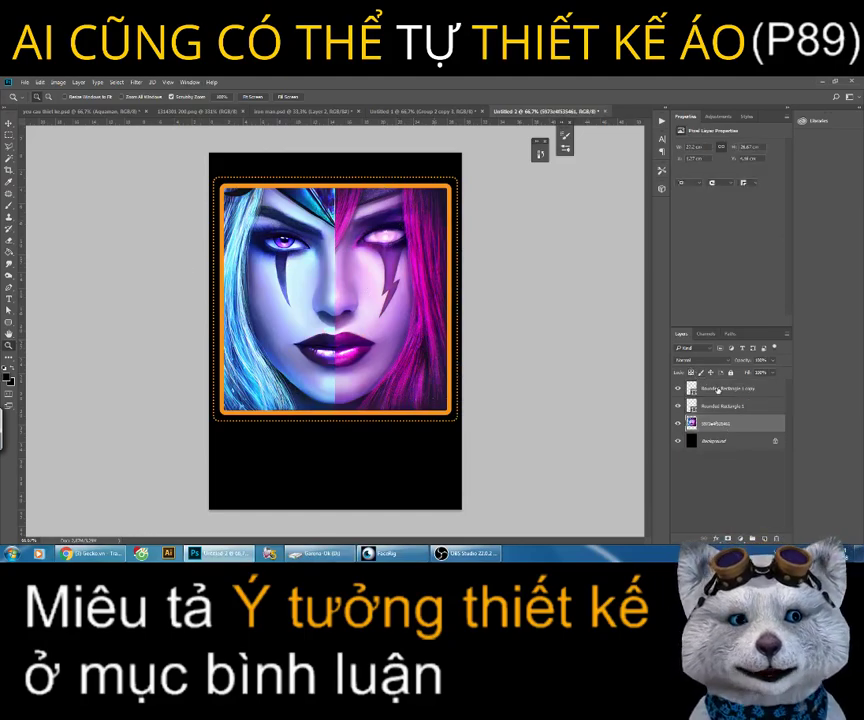
pyautogui.click(720, 389)
# Step: Set up horizontal text in white with a thin font found by searching 'thin'
pyautogui.click(9, 299)
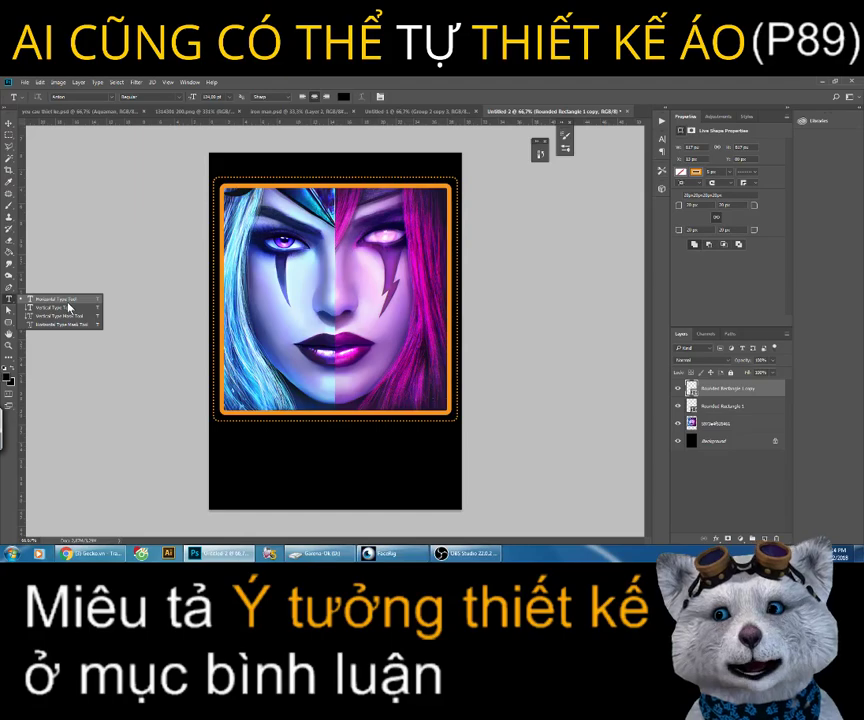
pyautogui.click(67, 305)
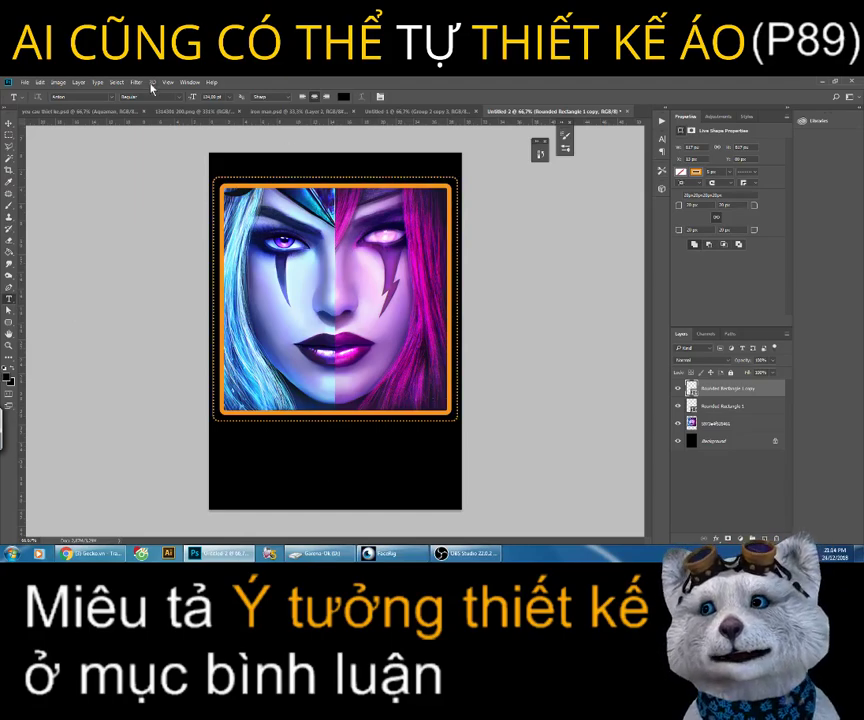
pyautogui.click(340, 97)
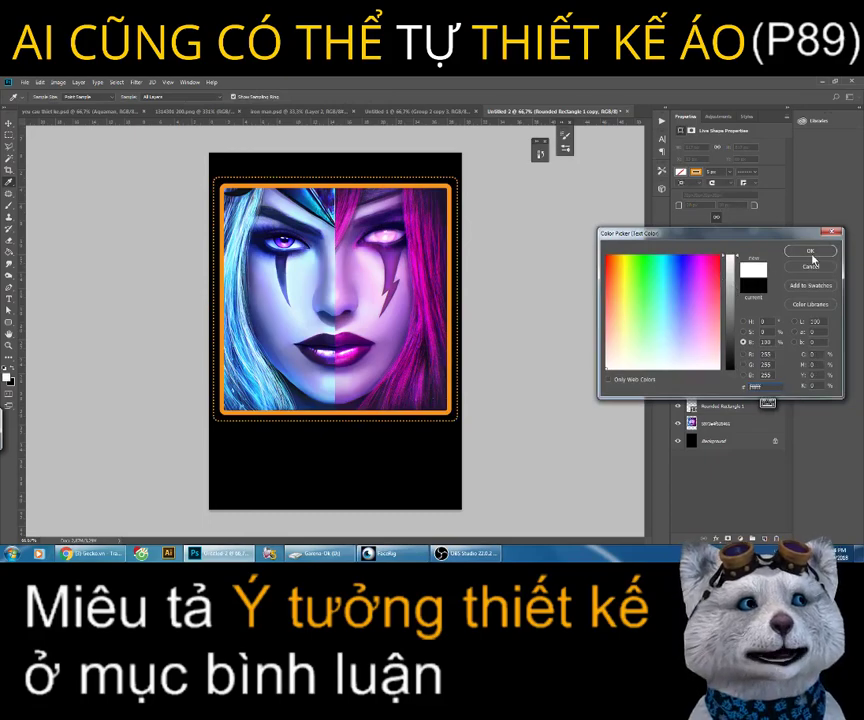
pyautogui.click(810, 252)
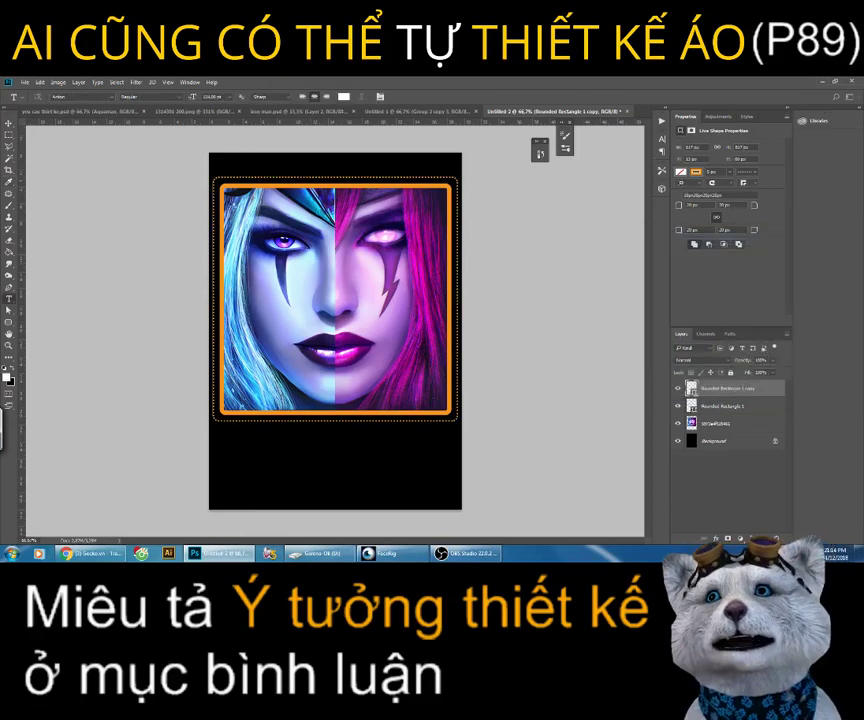
pyautogui.click(68, 96)
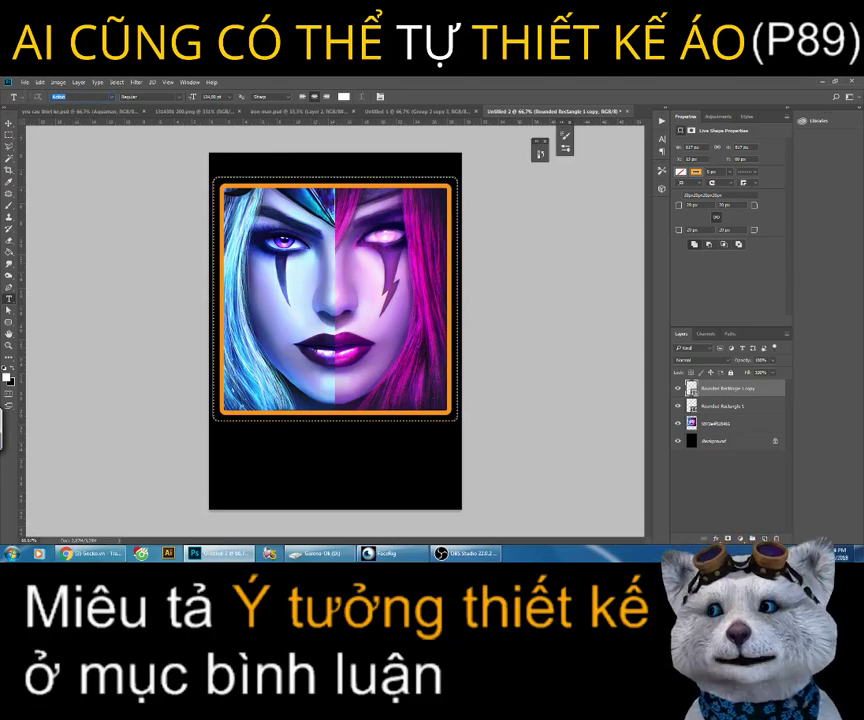
pyautogui.write('a')
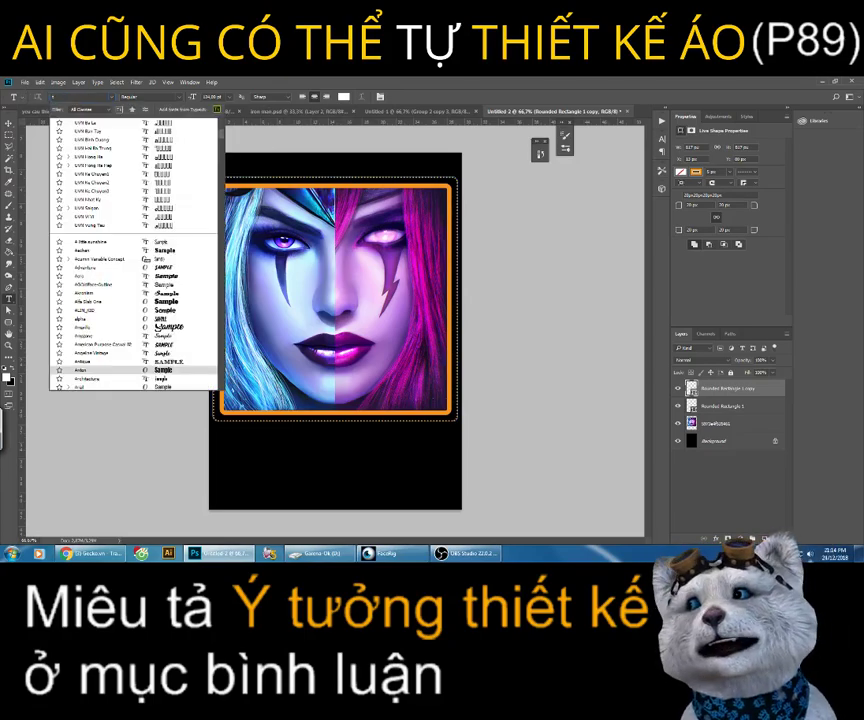
pyautogui.write('t')
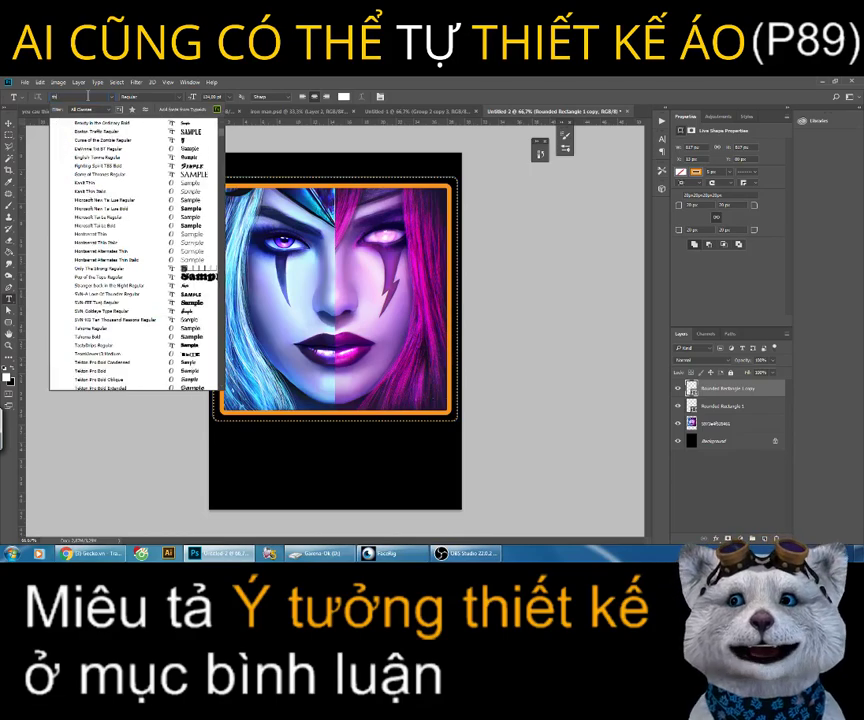
pyautogui.write('hin')
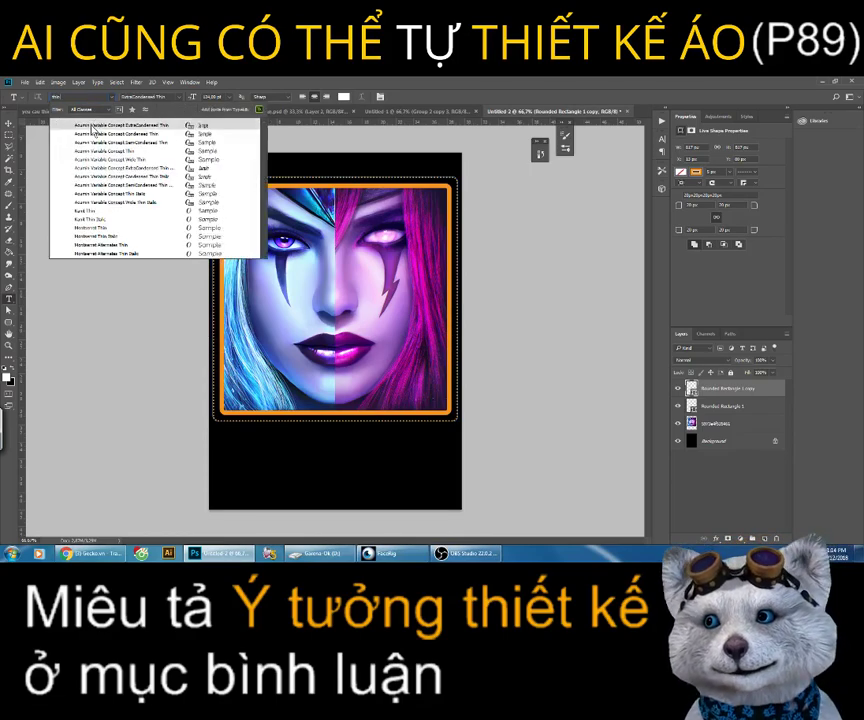
pyautogui.click(92, 216)
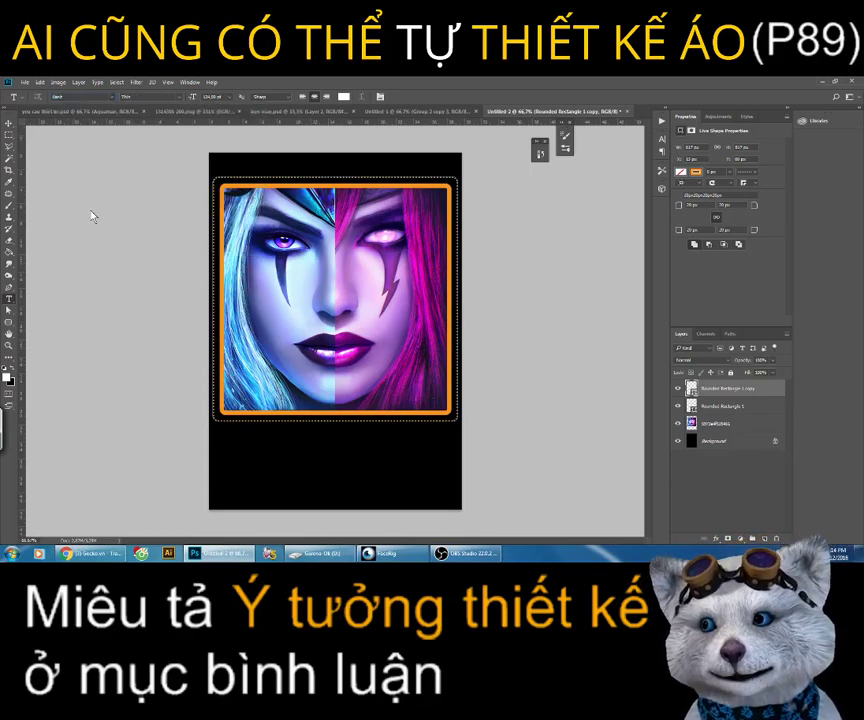
# Step: Type 'Morgana' below the portrait, then view the design request image
pyautogui.click(335, 463)
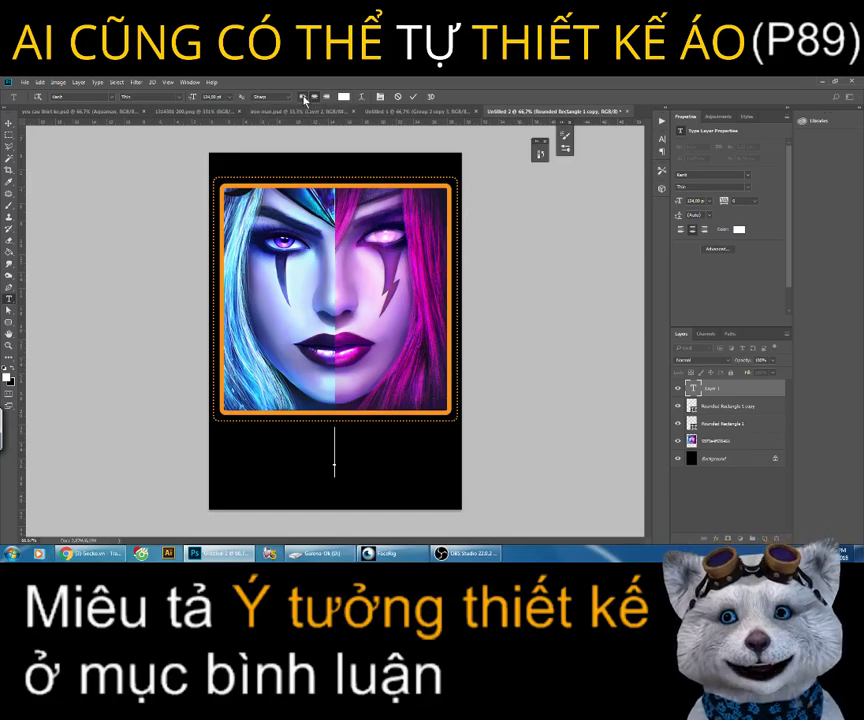
pyautogui.press('Escape')
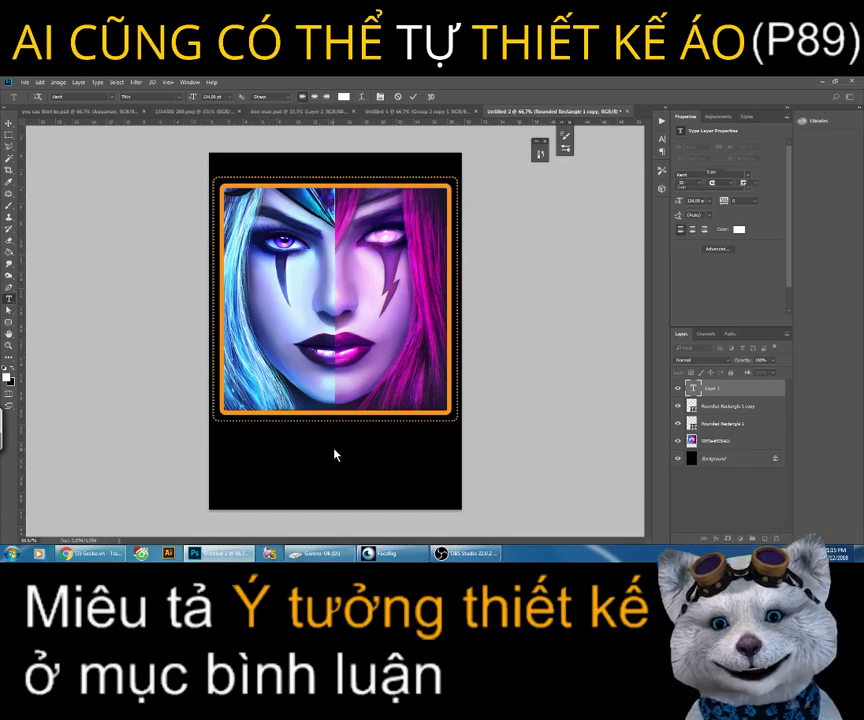
pyautogui.click(335, 473)
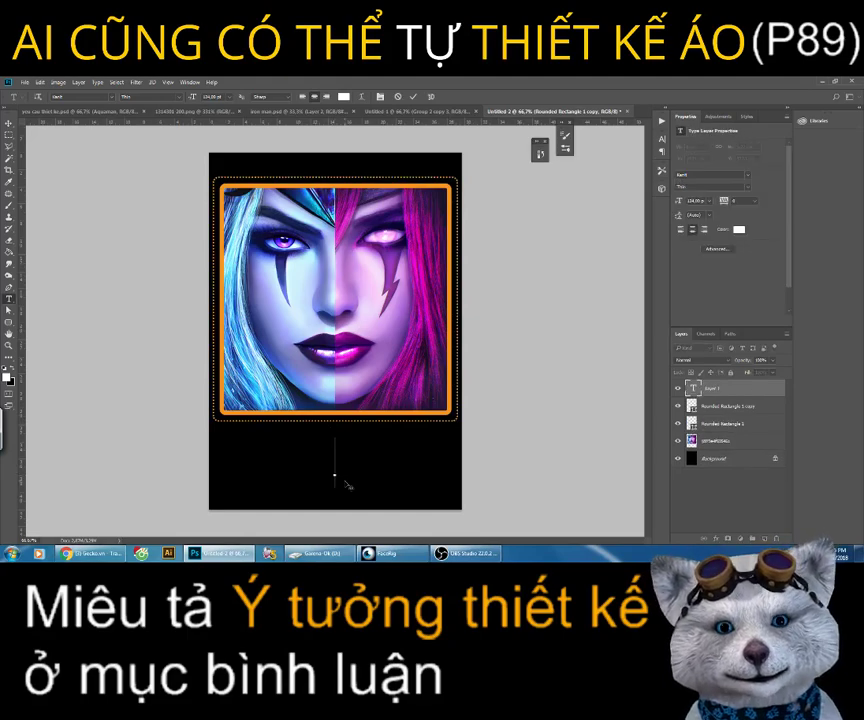
pyautogui.write('Mor')
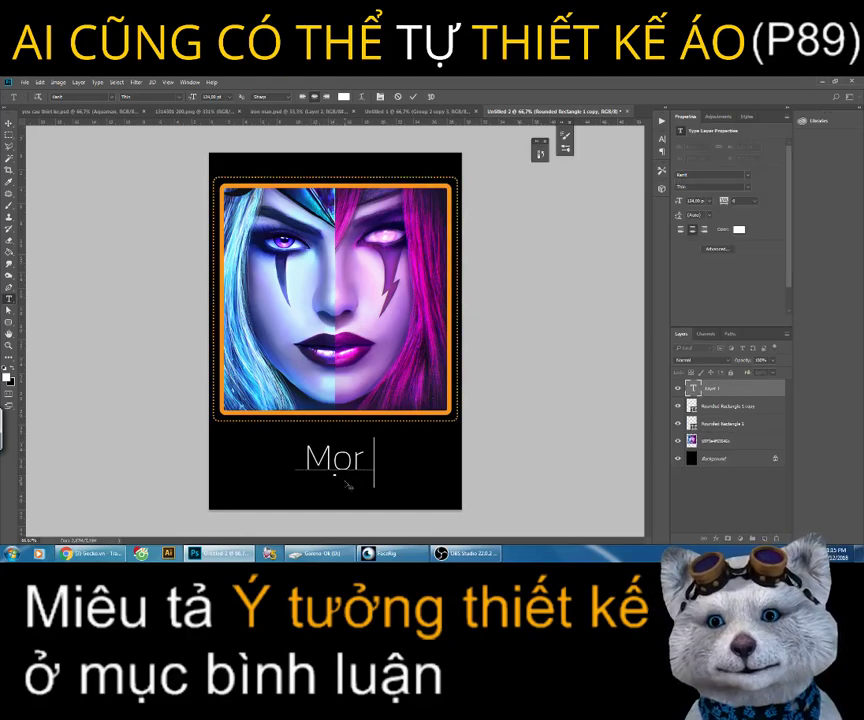
pyautogui.write('gana')
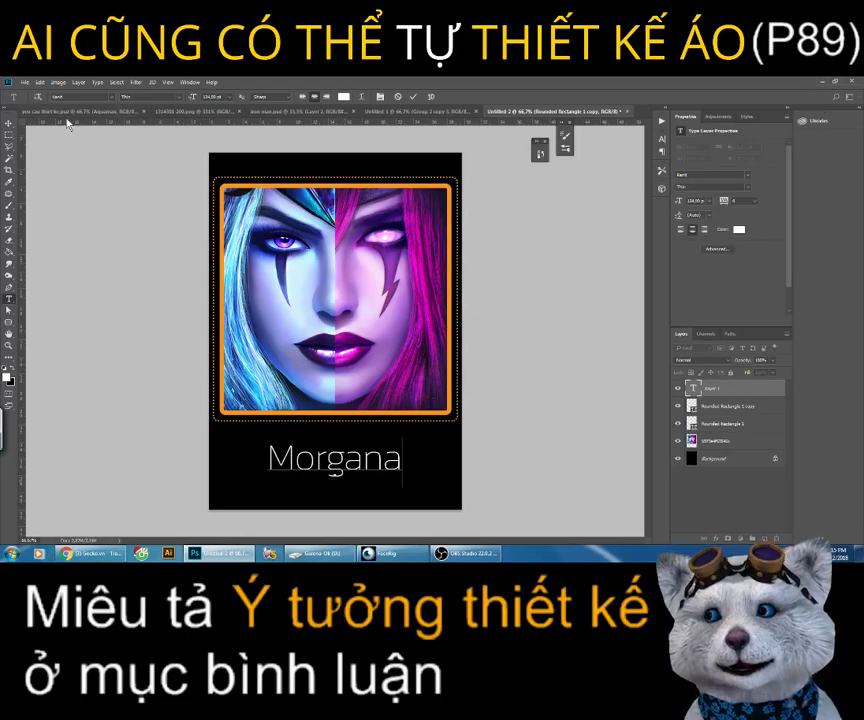
pyautogui.click(68, 112)
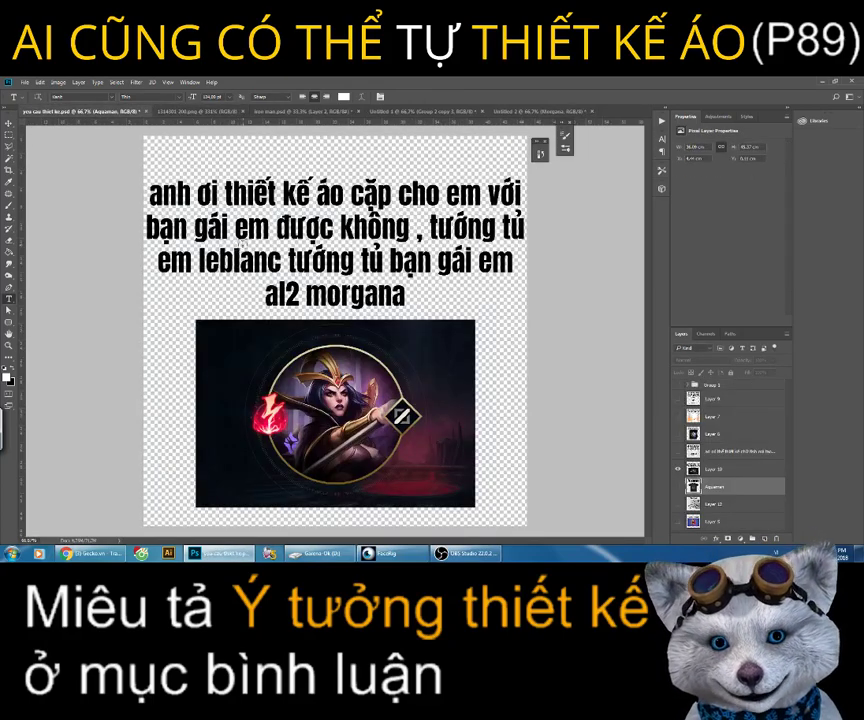
# Step: Move Morgana to the right under the portrait and left-align its text
pyautogui.click(521, 110)
pyautogui.click(9, 125)
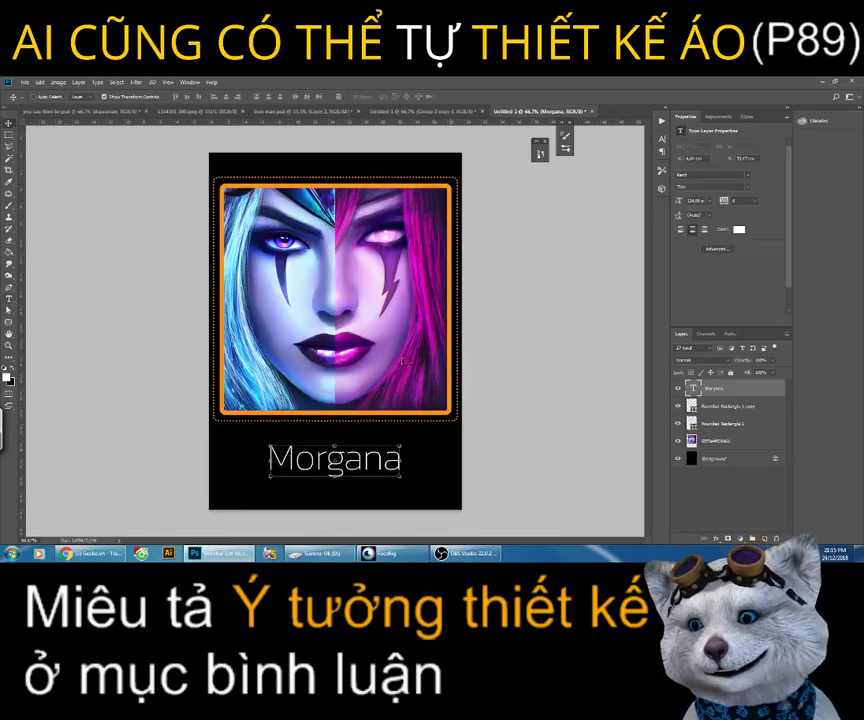
pyautogui.moveTo(371, 460); pyautogui.dragTo(432, 451)
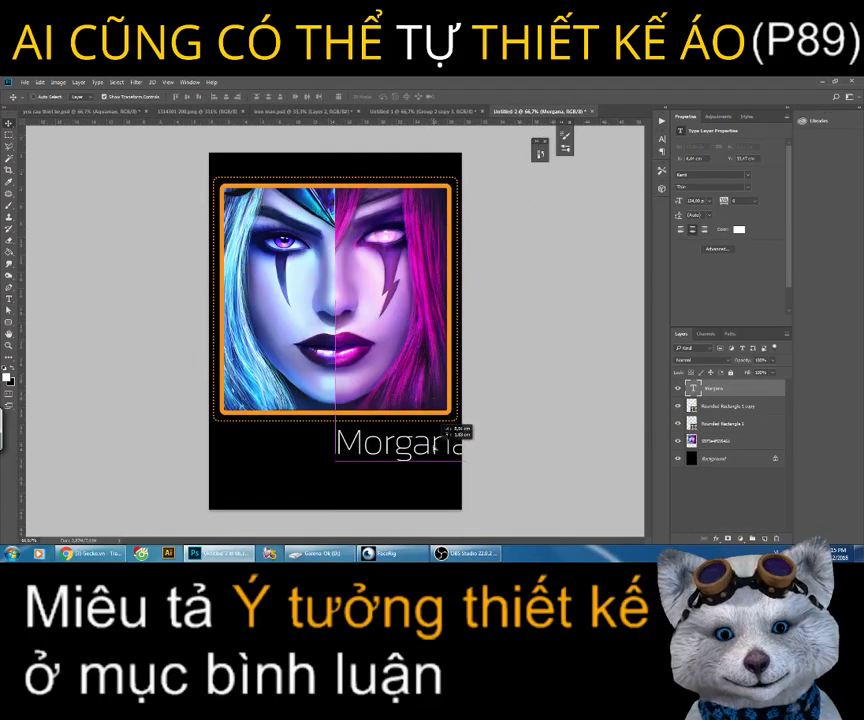
pyautogui.click(9, 298)
pyautogui.click(47, 306)
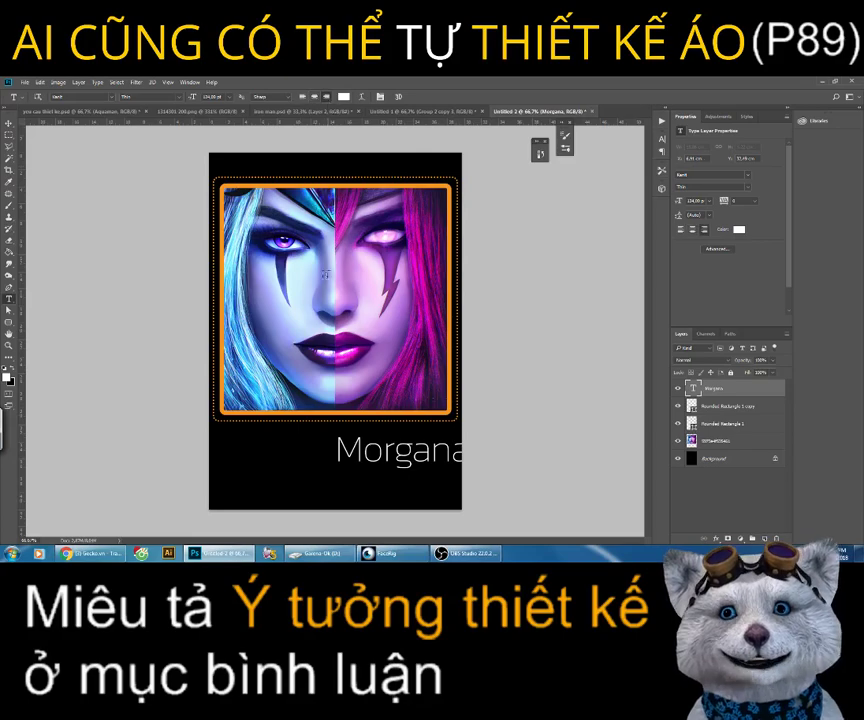
pyautogui.hotkey('ctrl', 'shift', 'c')
pyautogui.hotkey('ctrl', 'shift', 'l')
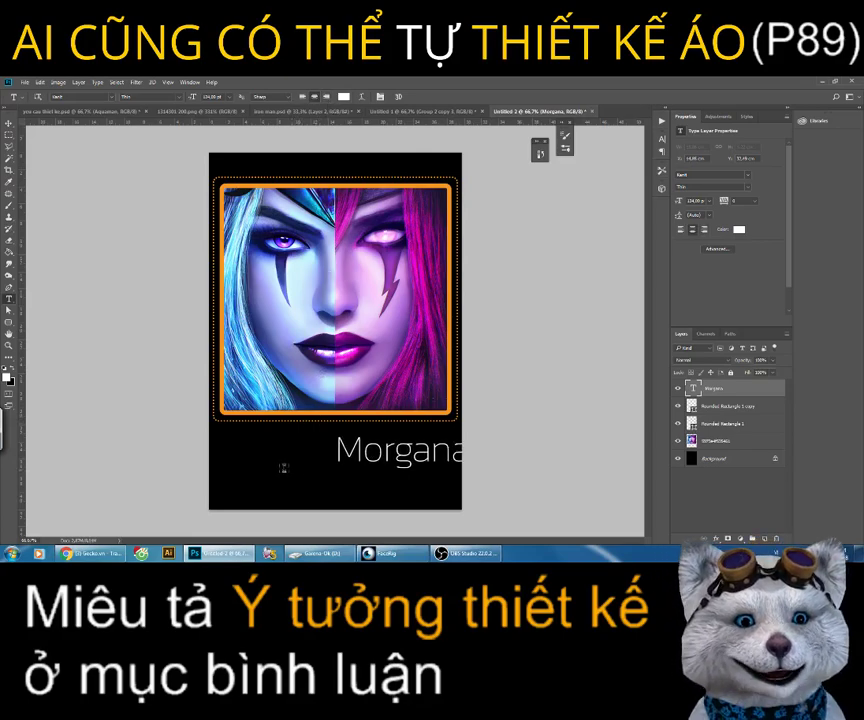
# Step: Add 'Leblanc' left of Morgana, correcting its spelling against the request image
pyautogui.click(266, 460)
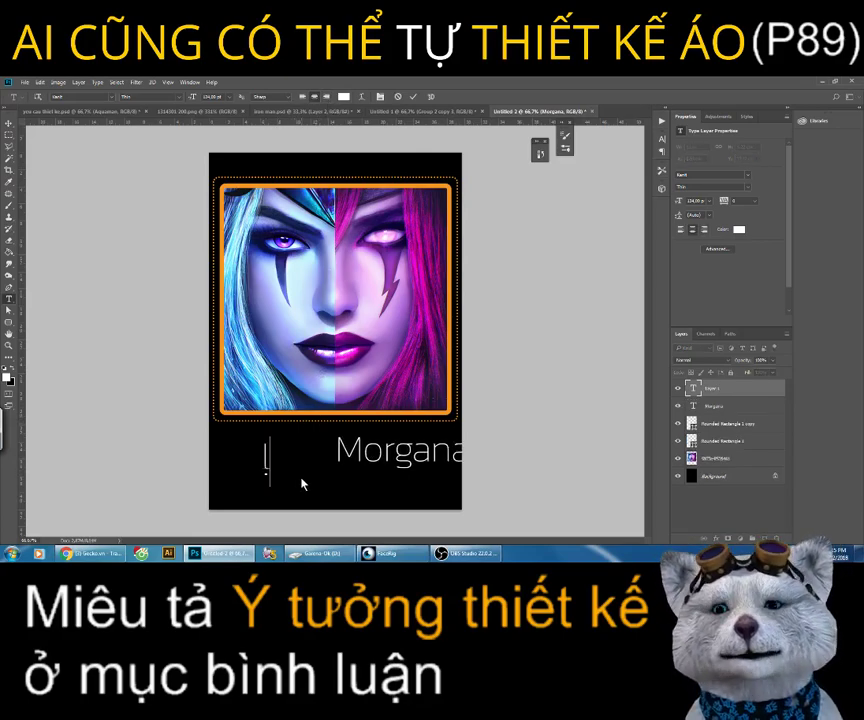
pyautogui.write('Lej')
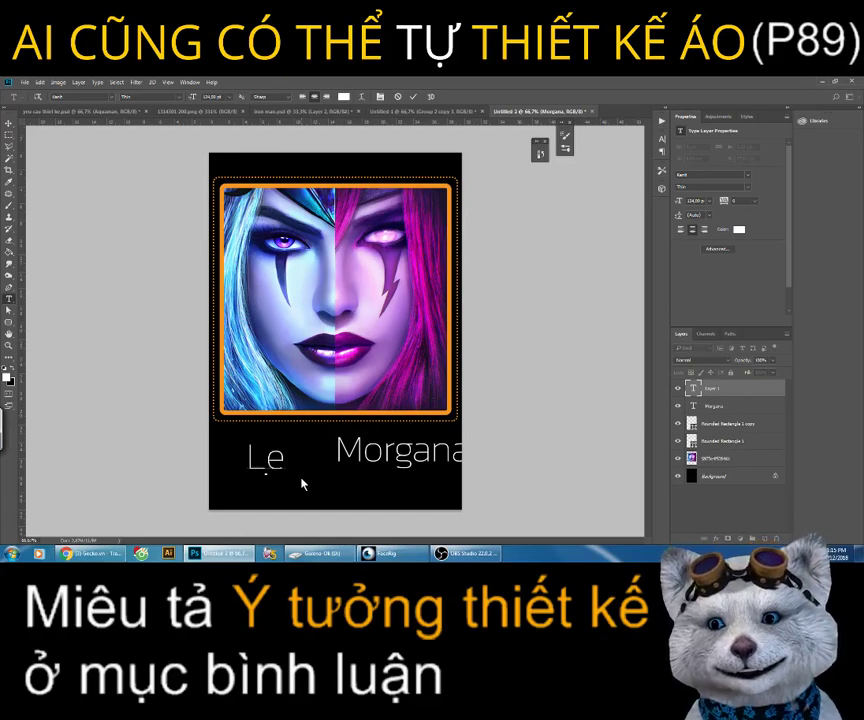
pyautogui.write('Blance')
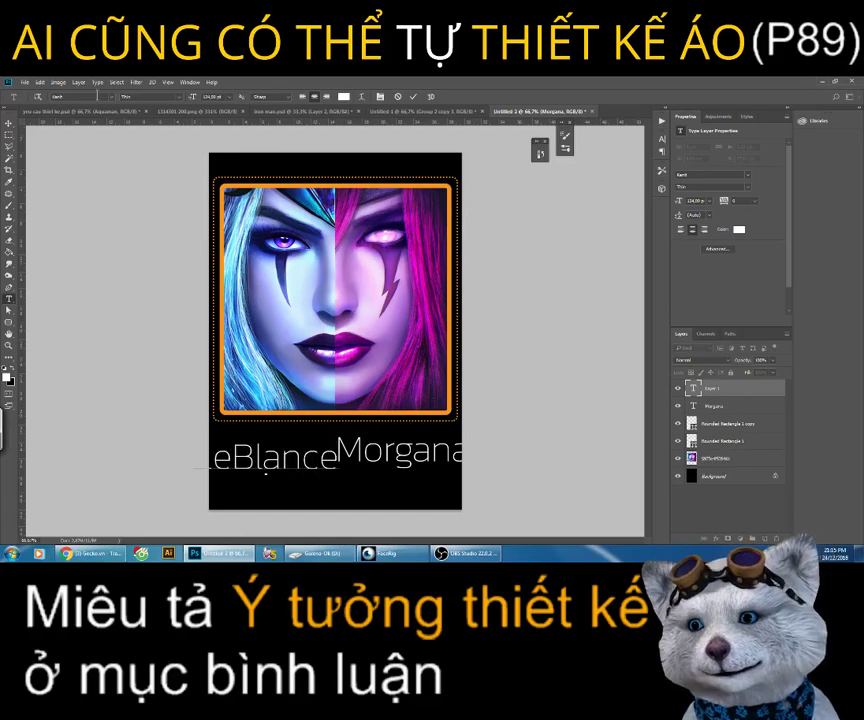
pyautogui.click(88, 112)
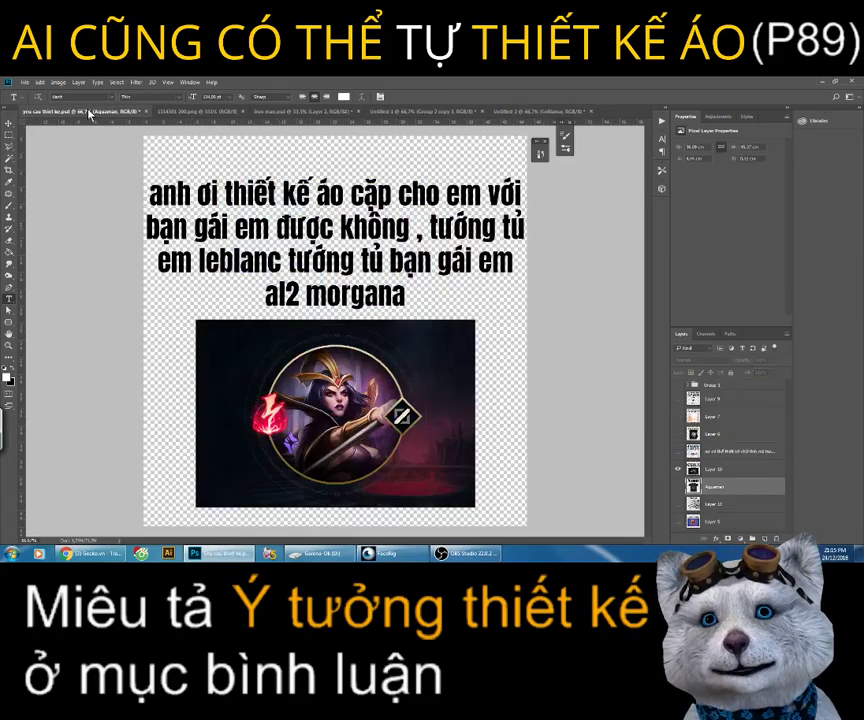
pyautogui.click(565, 110)
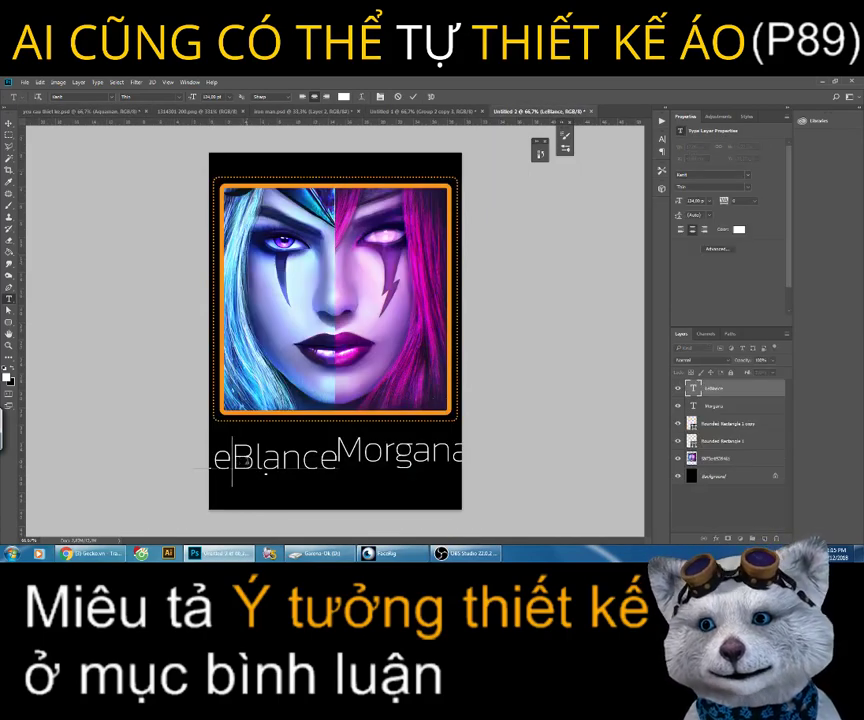
pyautogui.moveTo(229, 458); pyautogui.dragTo(248, 458)
pyautogui.write('b')
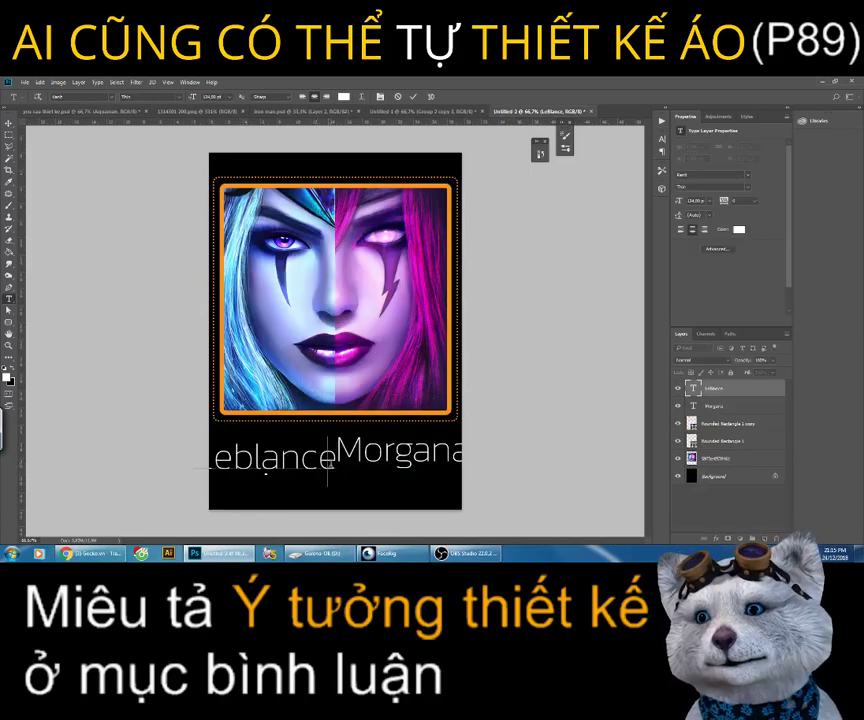
pyautogui.press('BackSpace')
pyautogui.hotkey('ctrl', 'a')
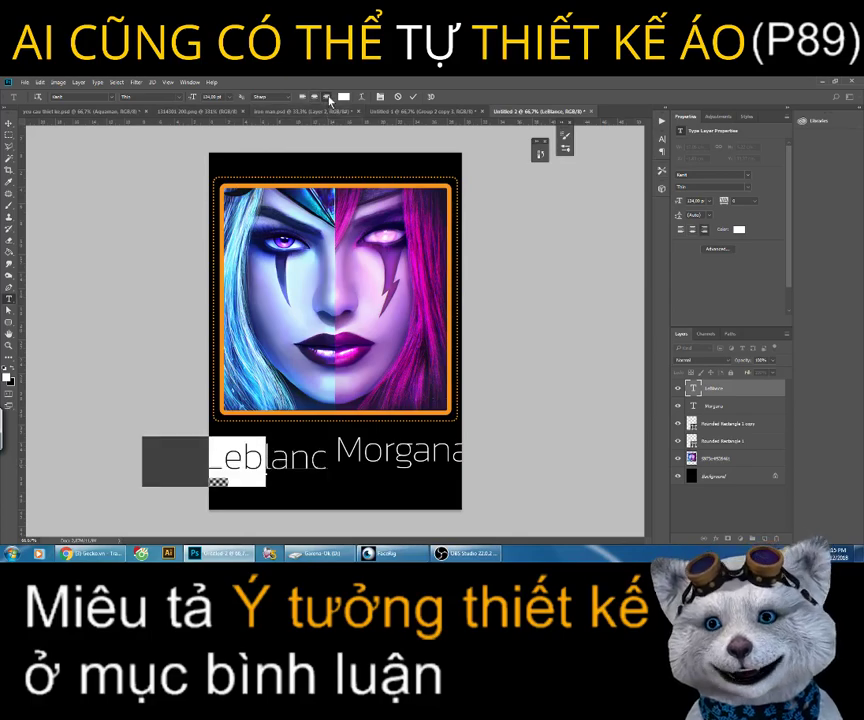
pyautogui.moveTo(378, 340)
pyautogui.mouseDown()
pyautogui.moveTo(318, 340)
pyautogui.moveTo(380, 340)
pyautogui.mouseUp()
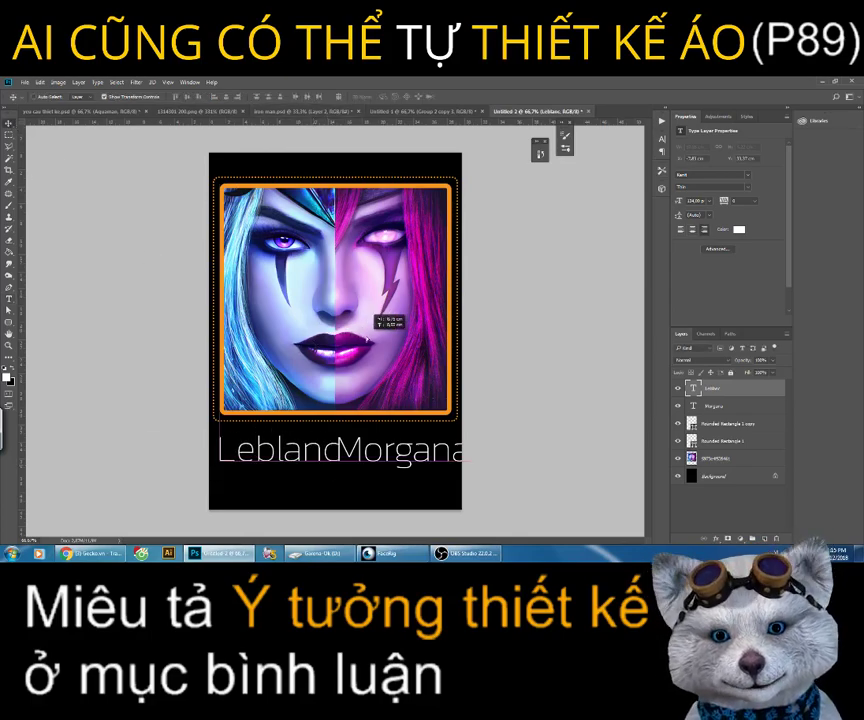
# Step: Shrink both names together, nudge them apart to leave a gap, and zoom onto the caption
pyautogui.keyDown('shift'); pyautogui.click(747, 413); pyautogui.keyUp('shift')
pyautogui.hotkey('ctrl', 't')
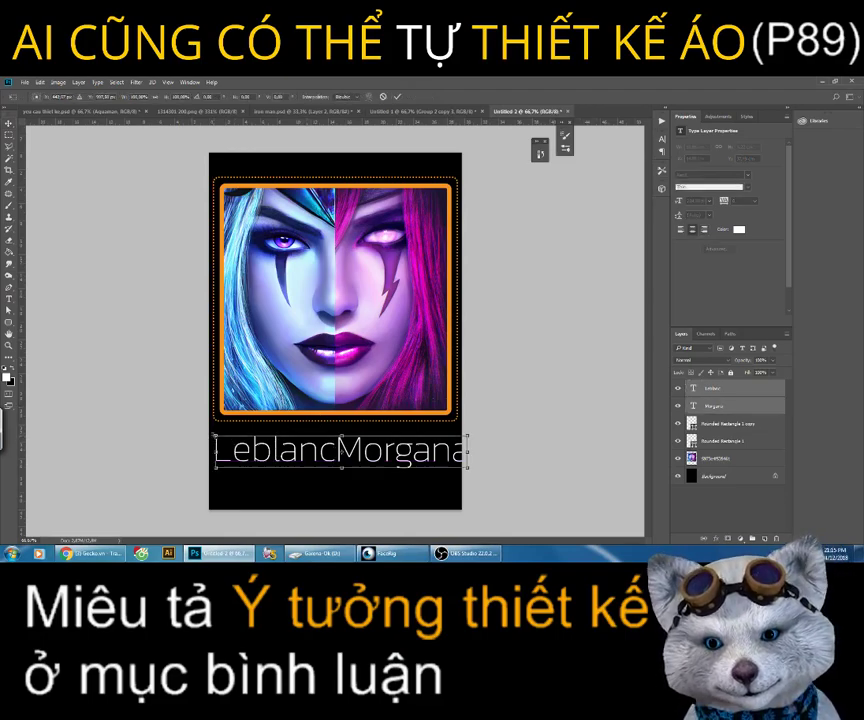
pyautogui.moveTo(215, 438)
pyautogui.mouseDown()
pyautogui.moveTo(232, 441)
pyautogui.moveTo(232, 450)
pyautogui.mouseUp()
pyautogui.click(737, 398)
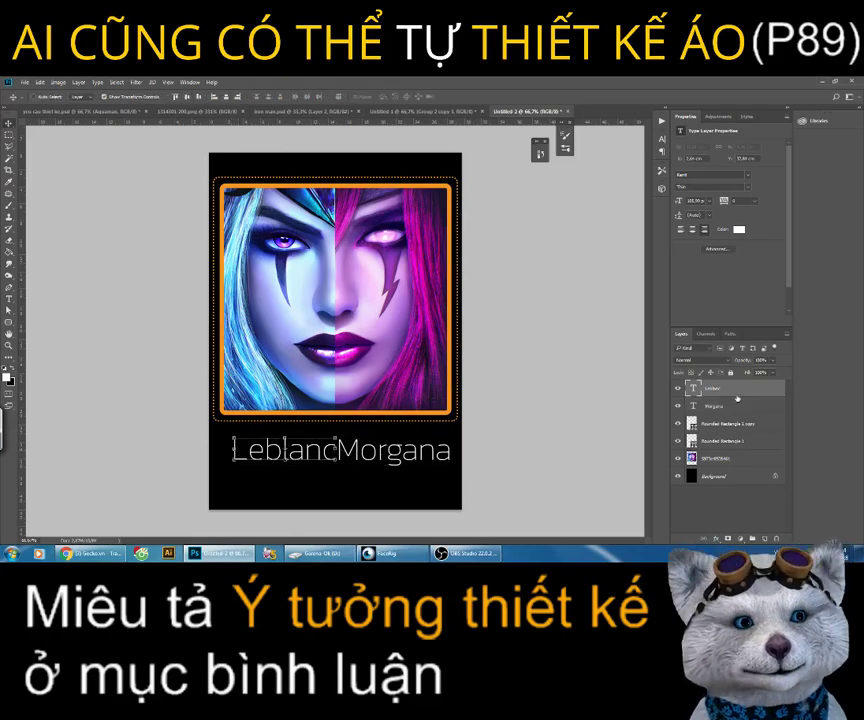
pyautogui.click(736, 406)
pyautogui.press('Right')
pyautogui.press('Right')
pyautogui.press('Right')
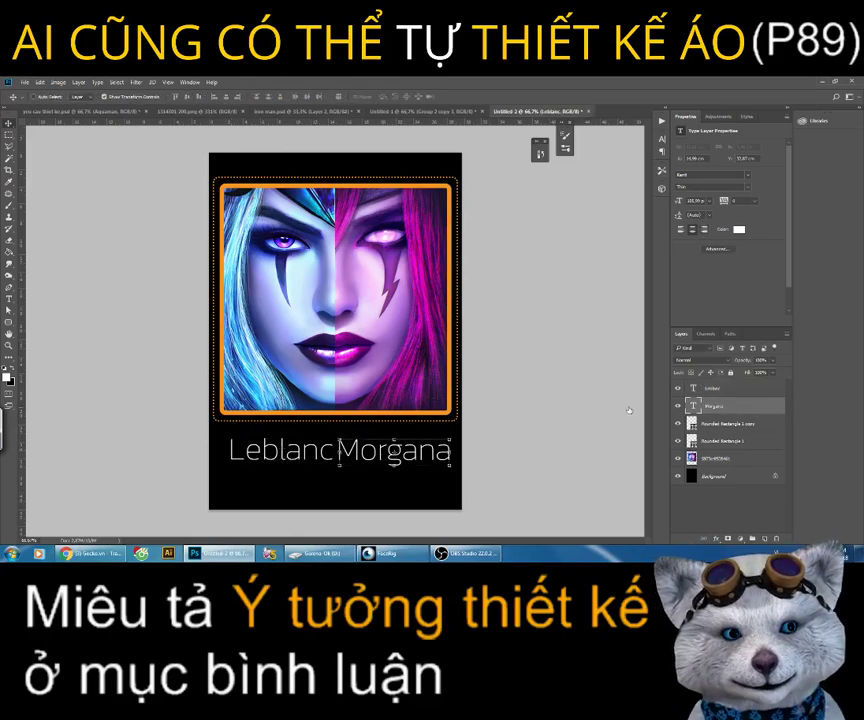
pyautogui.click(728, 389)
pyautogui.press('Left')
pyautogui.press('Left')
pyautogui.press('Left')
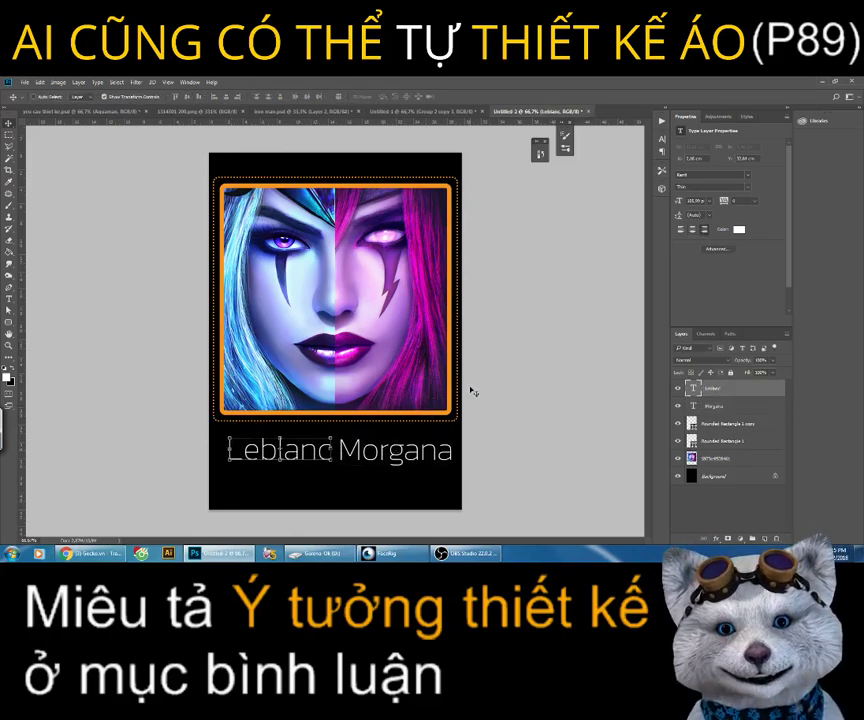
pyautogui.click(733, 405)
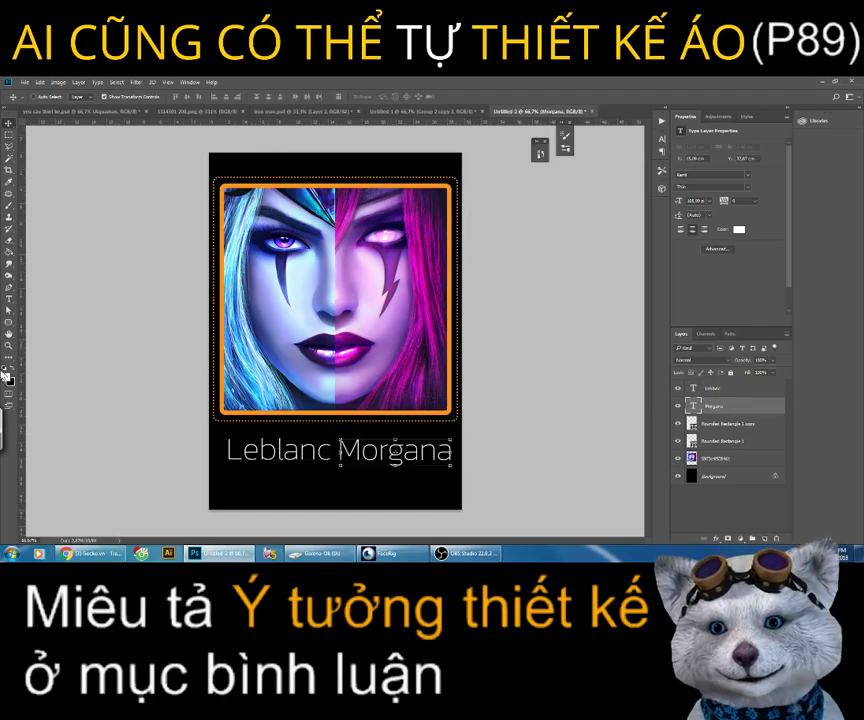
pyautogui.click(5, 345)
pyautogui.click(332, 488)
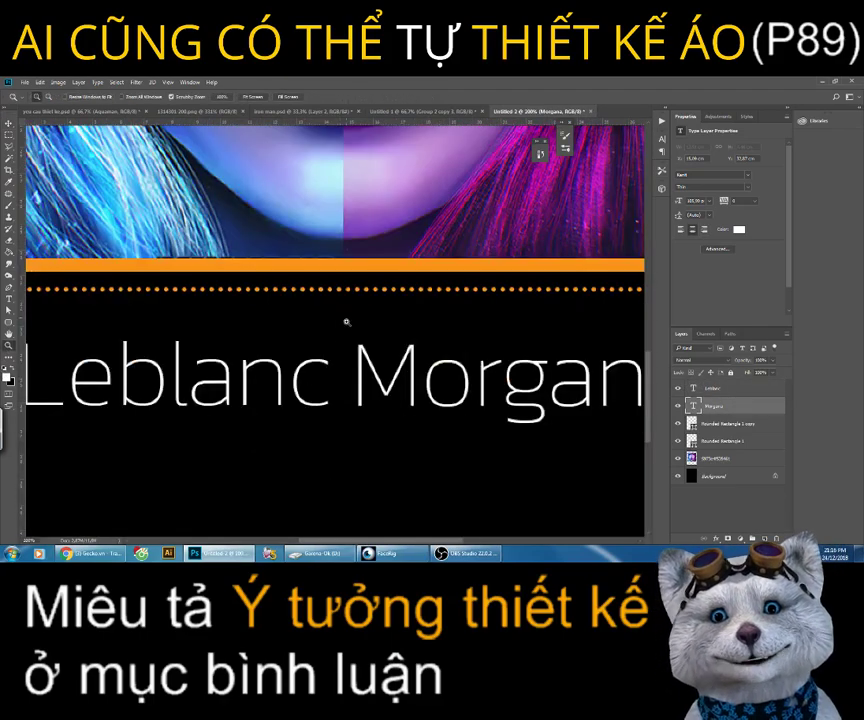
# Step: On a new top layer, draw a vertical pixel line between Leblanc and Morgana
pyautogui.click(753, 528)
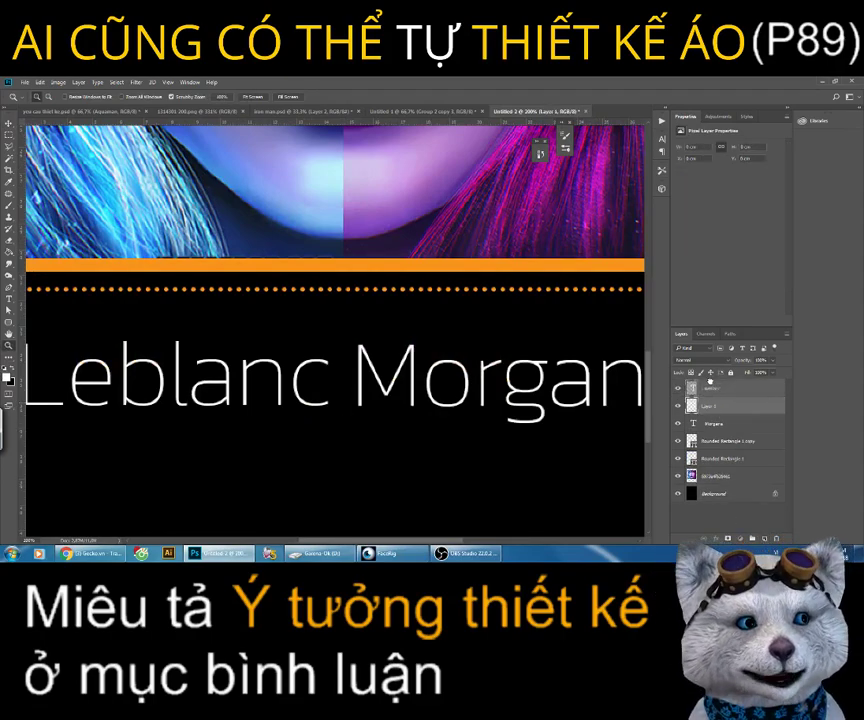
pyautogui.moveTo(709, 383); pyautogui.dragTo(711, 385)
pyautogui.click(8, 322)
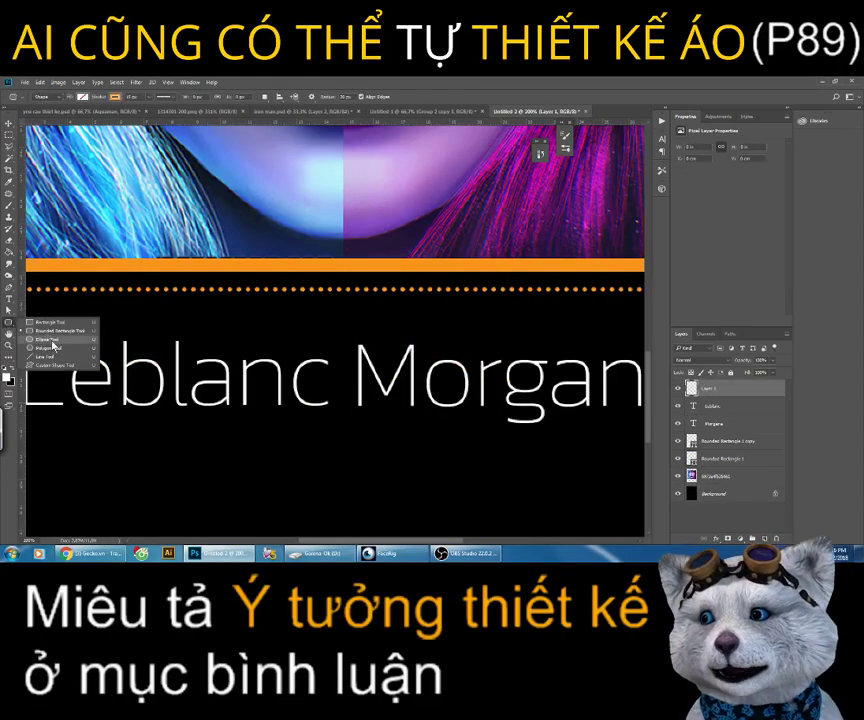
pyautogui.click(46, 357)
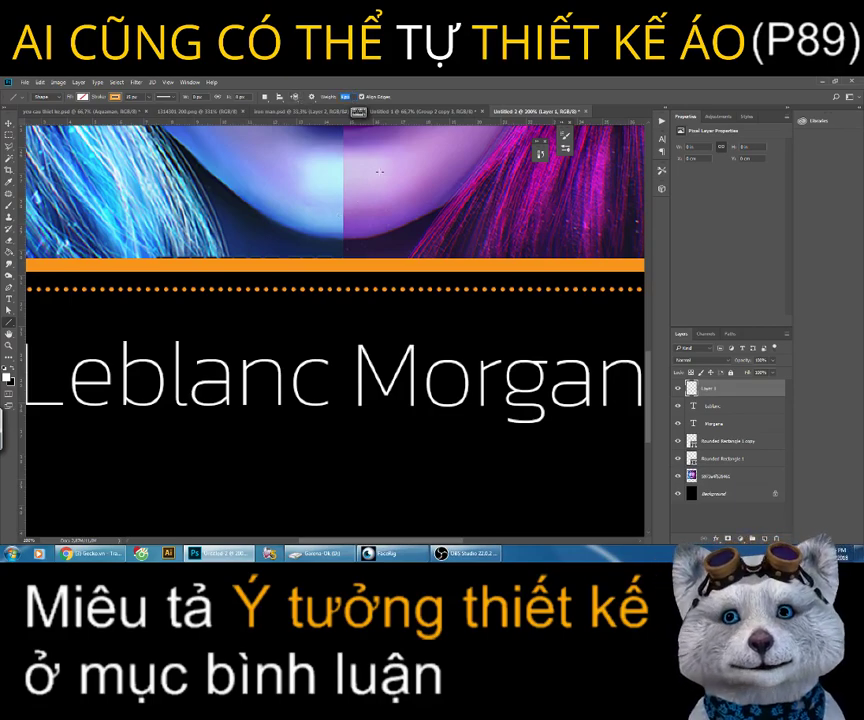
pyautogui.click(40, 97)
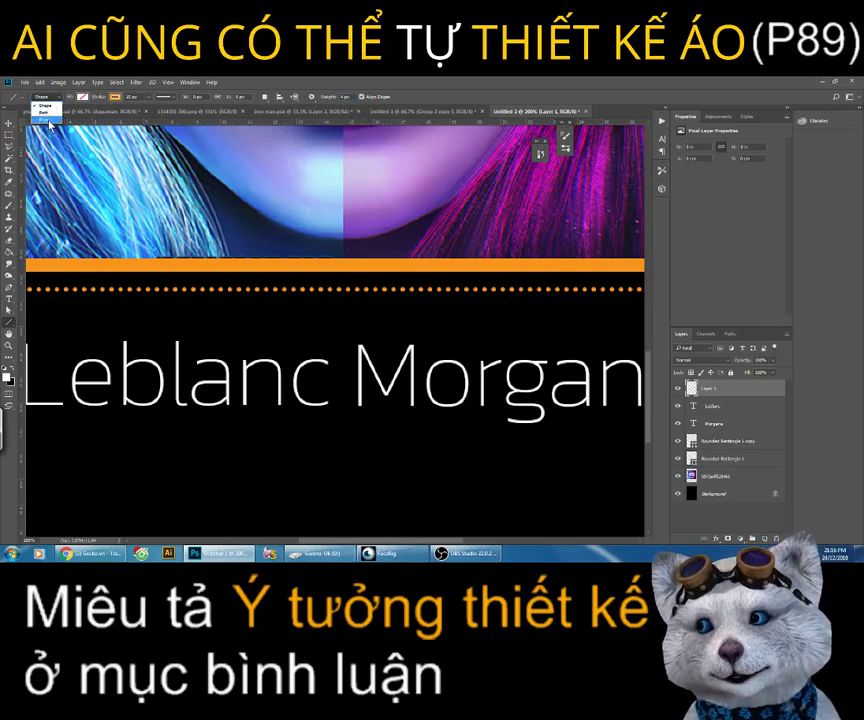
pyautogui.click(47, 117)
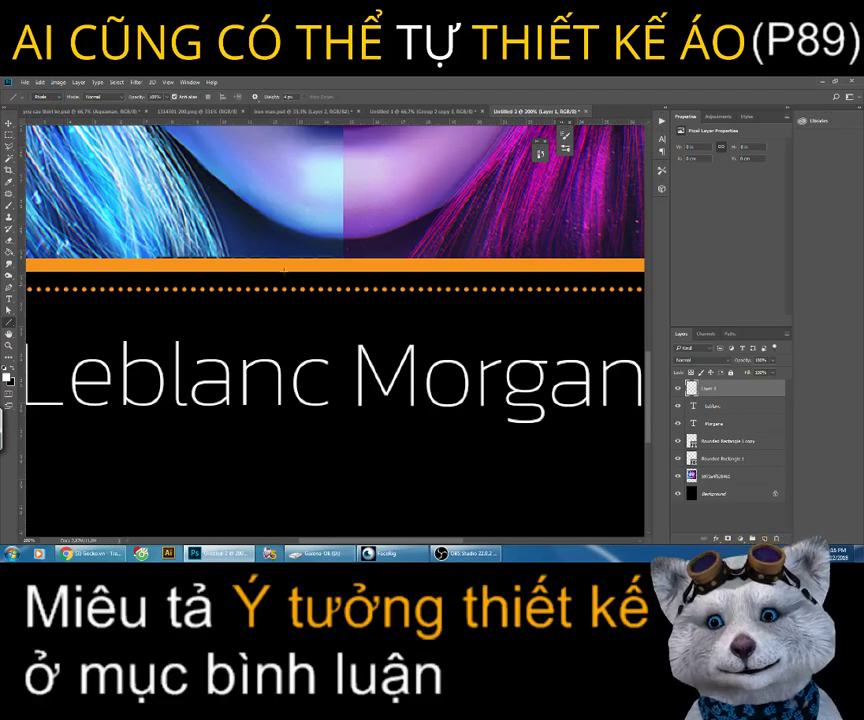
pyautogui.moveTo(342, 340); pyautogui.dragTo(343, 424)
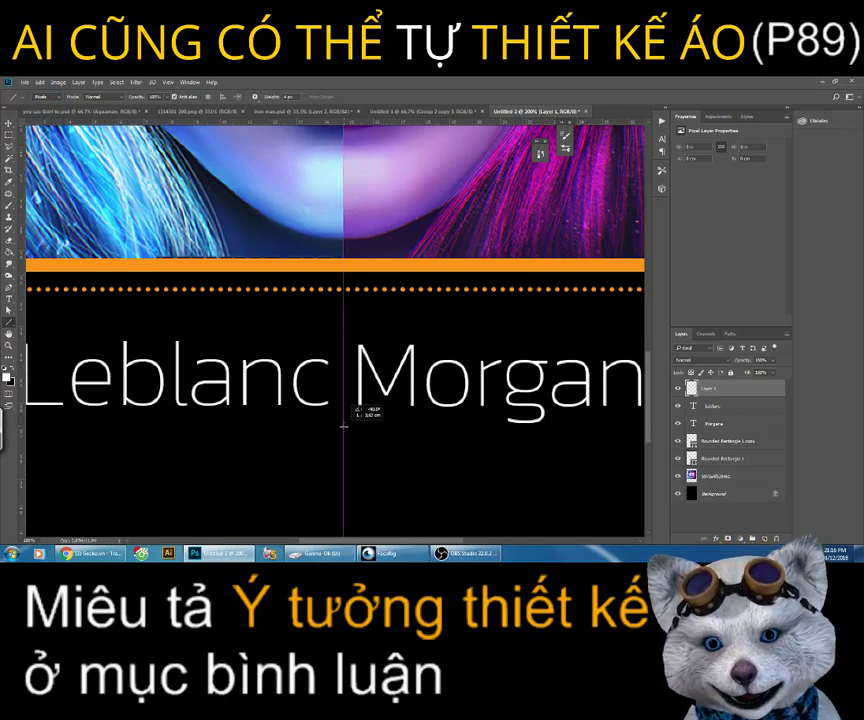
# Step: Zoom out and nudge the divider and both names slightly upward
pyautogui.press('v')
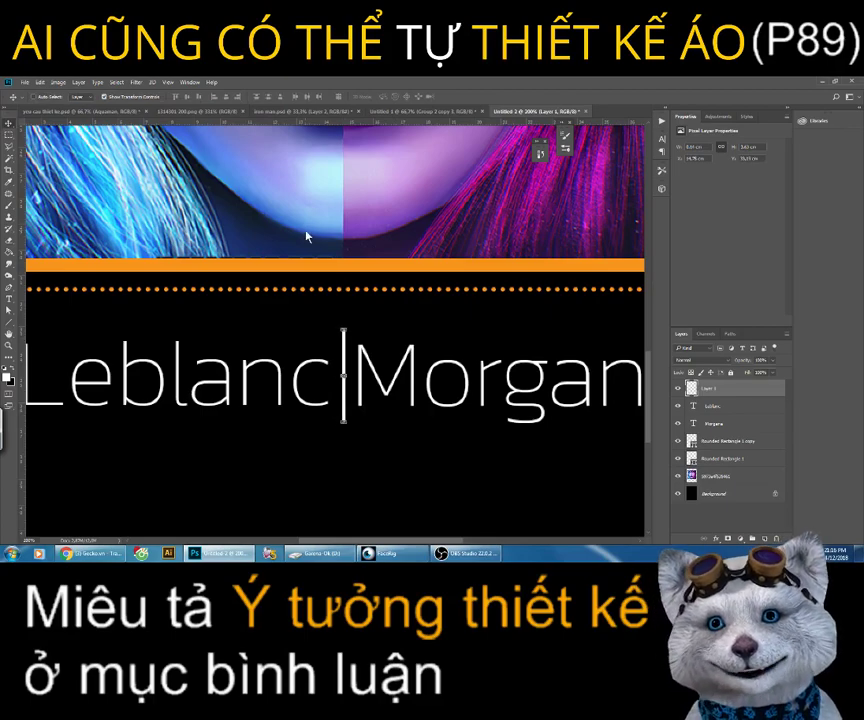
pyautogui.press('z')
pyautogui.hotkey('ctrl', '-')
pyautogui.hotkey('ctrl', '-')
pyautogui.hotkey('ctrl', '-')
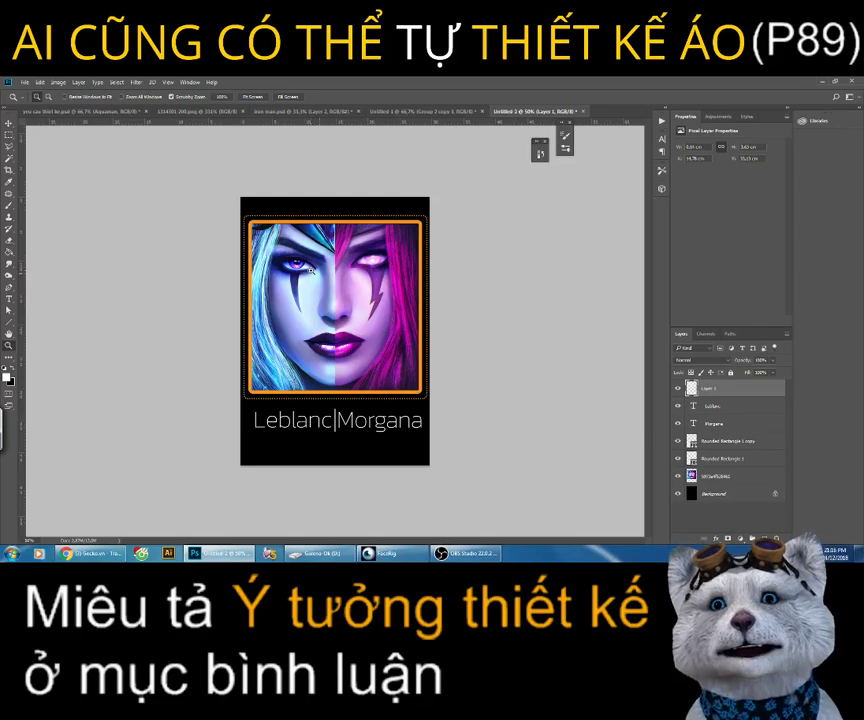
pyautogui.press('v')
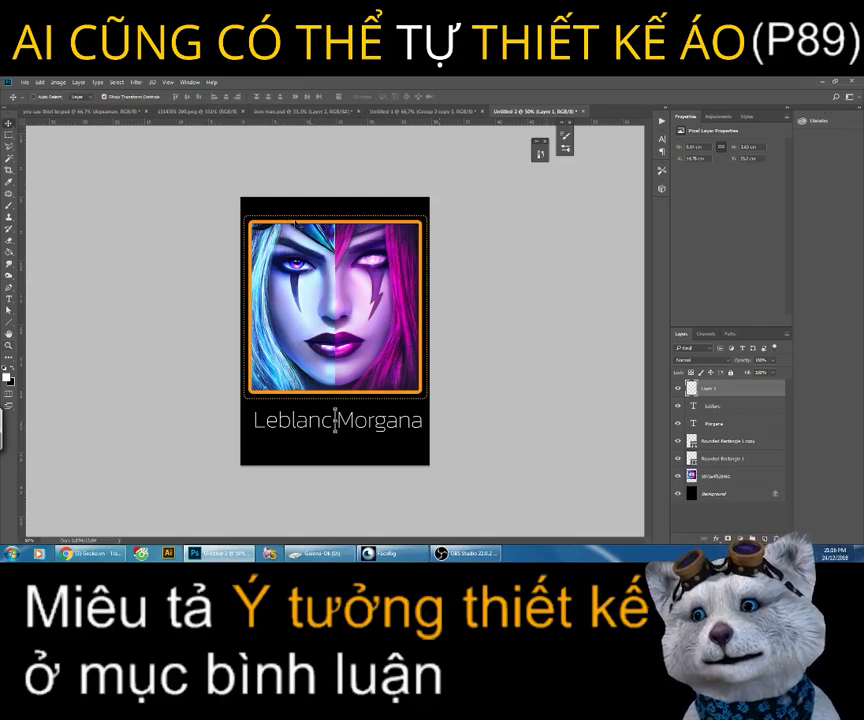
pyautogui.keyDown('shift'); pyautogui.click(731, 424); pyautogui.keyUp('shift')
pyautogui.moveTo(400, 356); pyautogui.dragTo(398, 350)
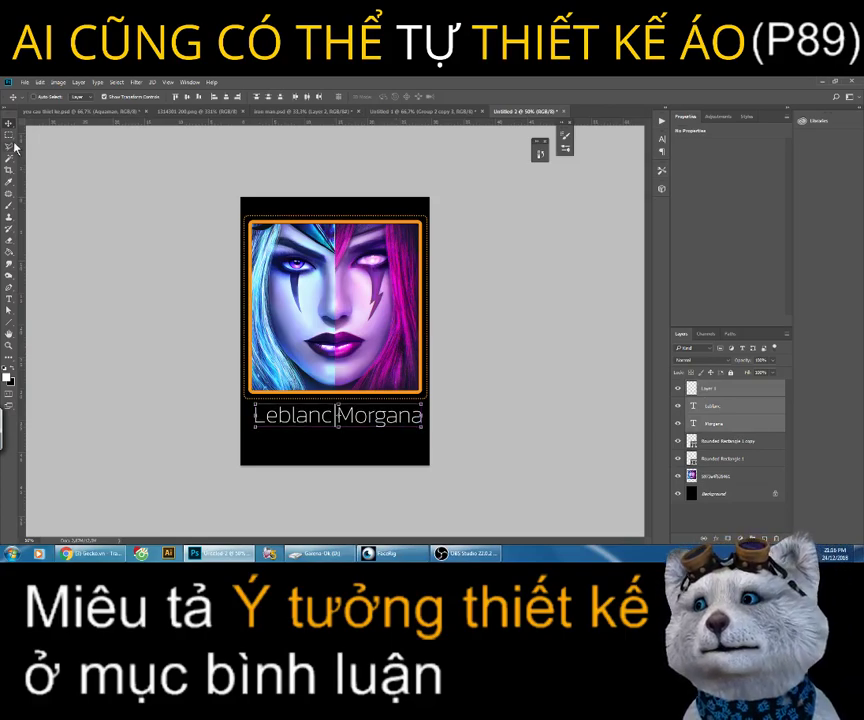
# Step: Hide the black Background layer and trim away the transparent edges
pyautogui.press('m')
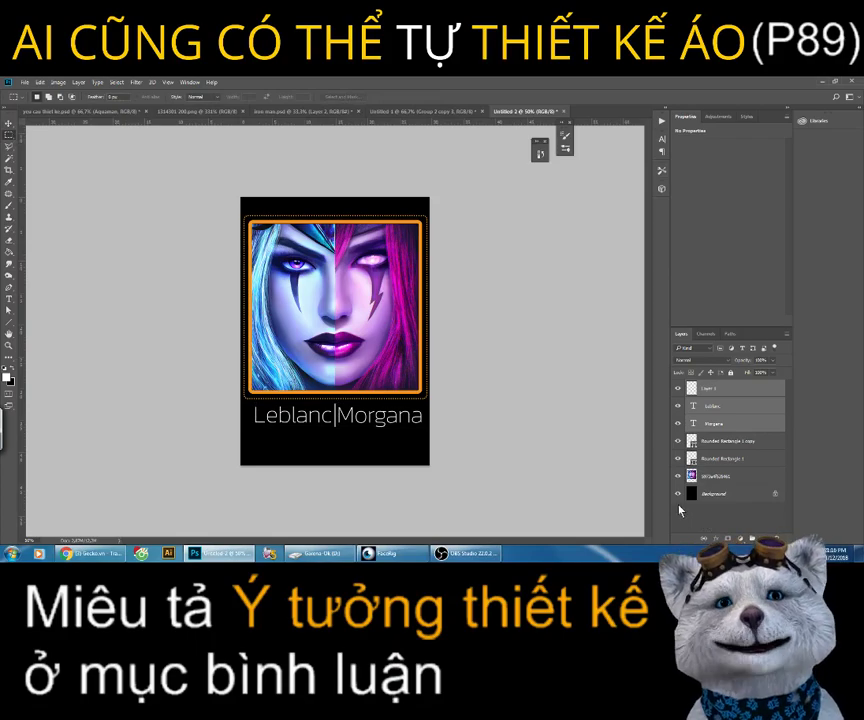
pyautogui.click(679, 493)
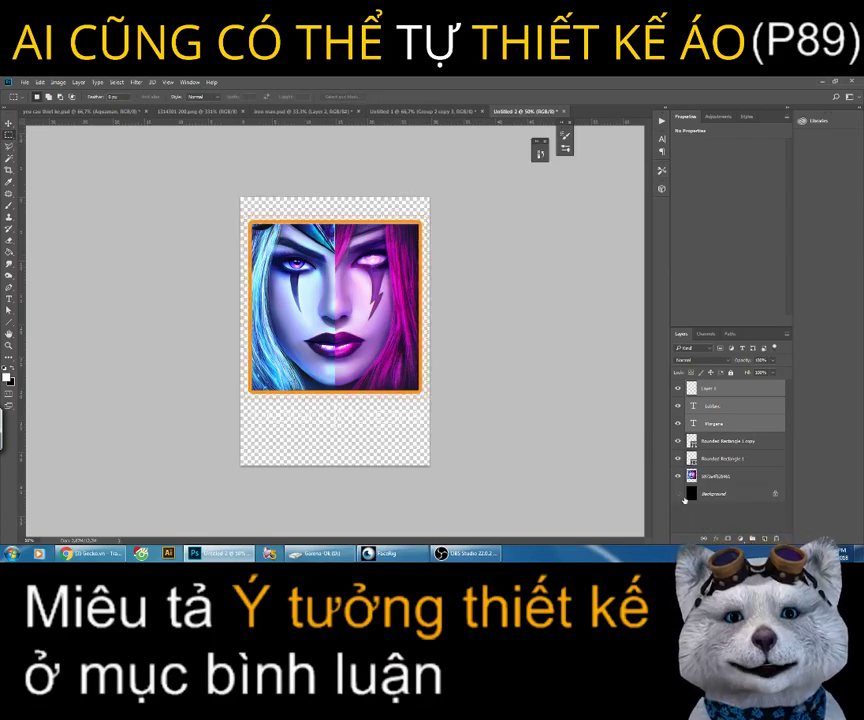
pyautogui.click(58, 82)
pyautogui.click(64, 180)
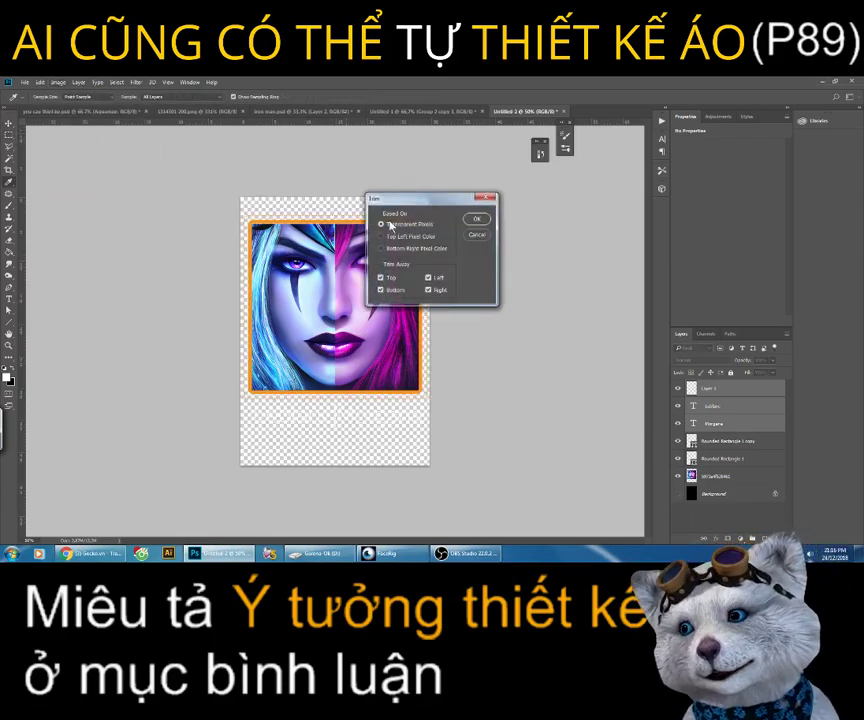
pyautogui.click(474, 225)
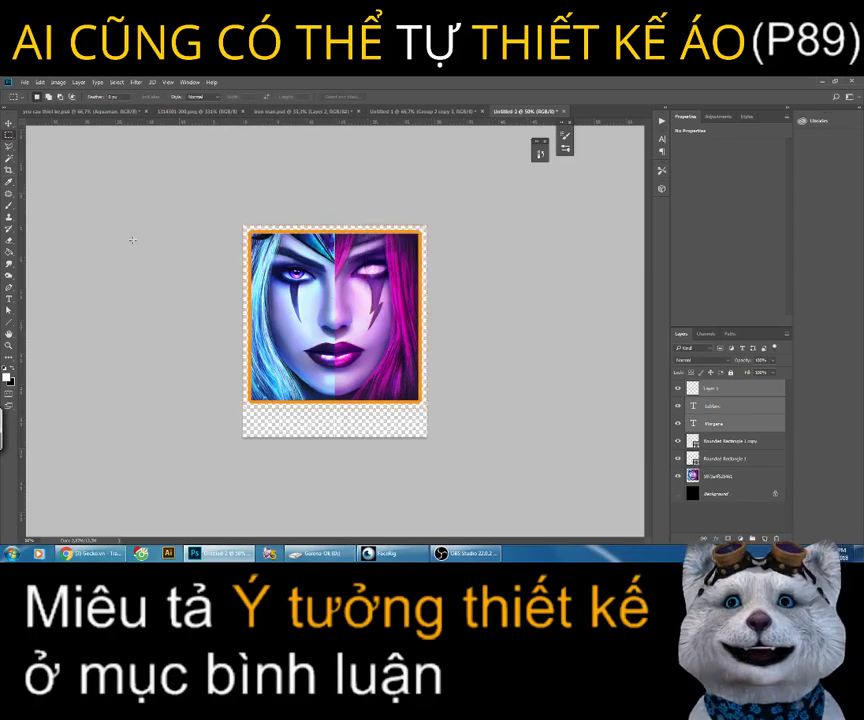
# Step: Save the design as a PNG file, entering the name 'fal'
pyautogui.click(25, 83)
pyautogui.click(32, 173)
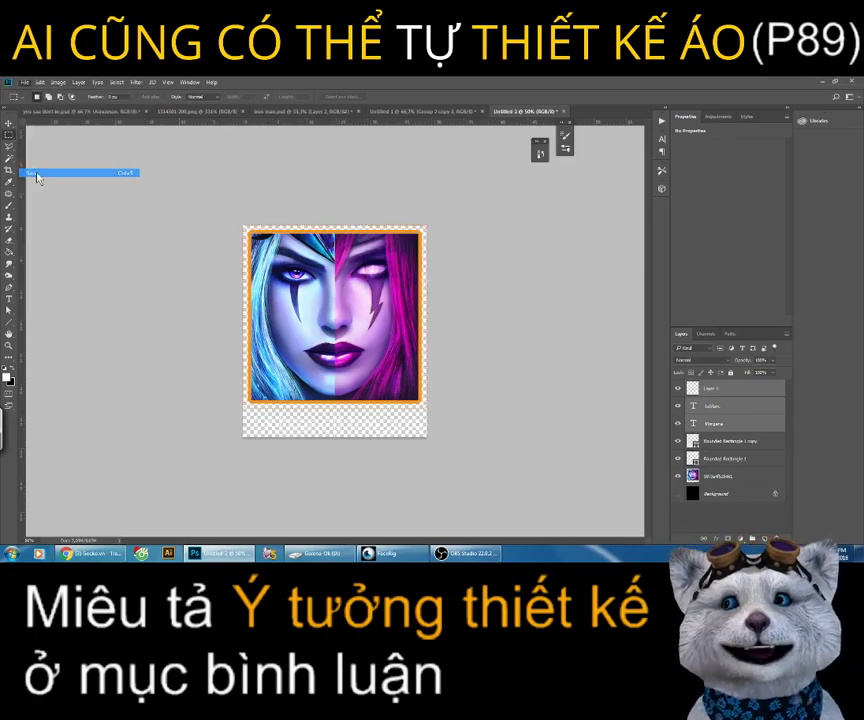
pyautogui.click(359, 392)
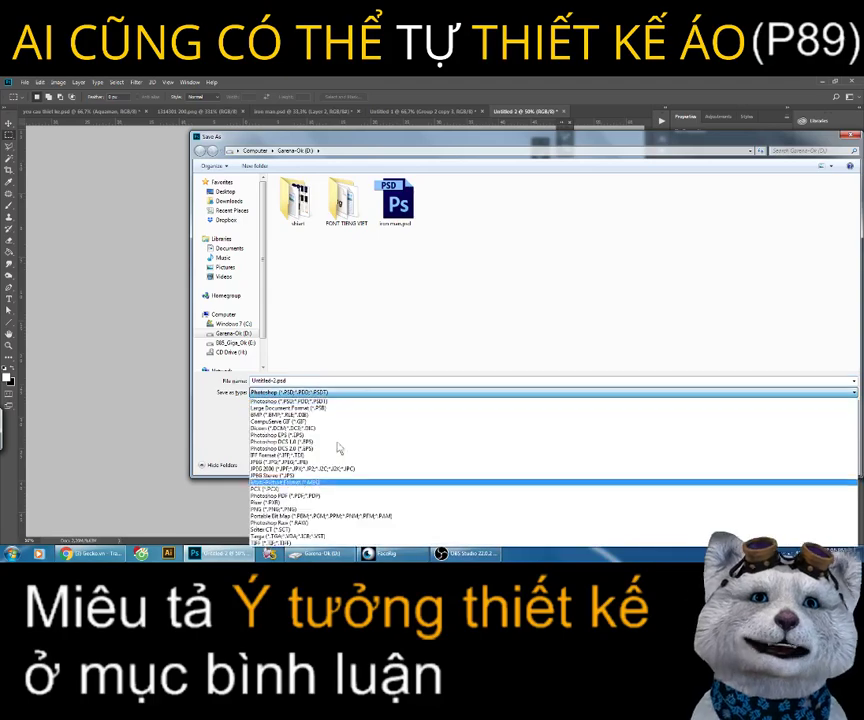
pyautogui.click(330, 505)
pyautogui.doubleClick(324, 380)
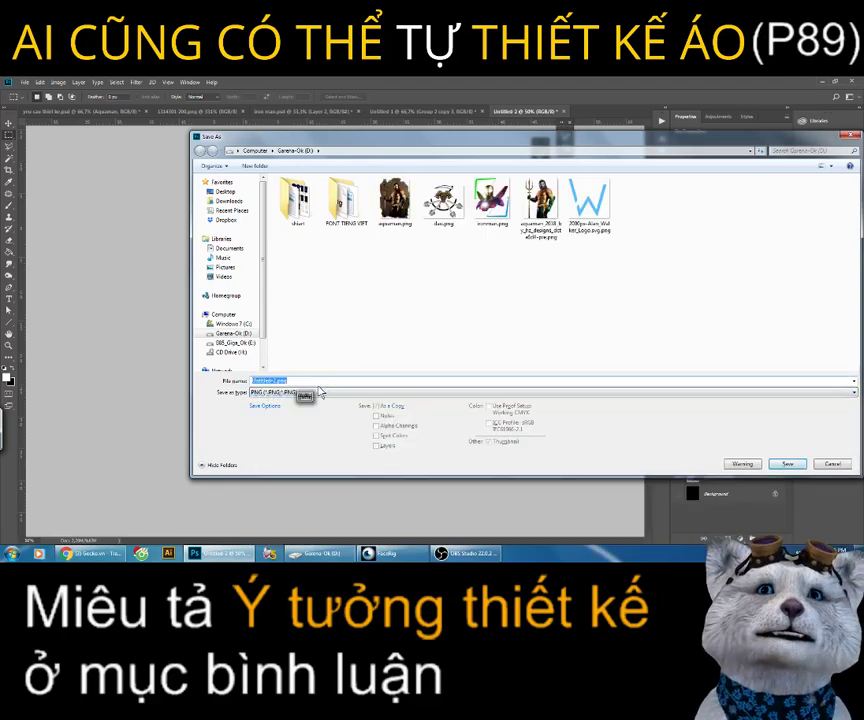
pyautogui.write('fal')
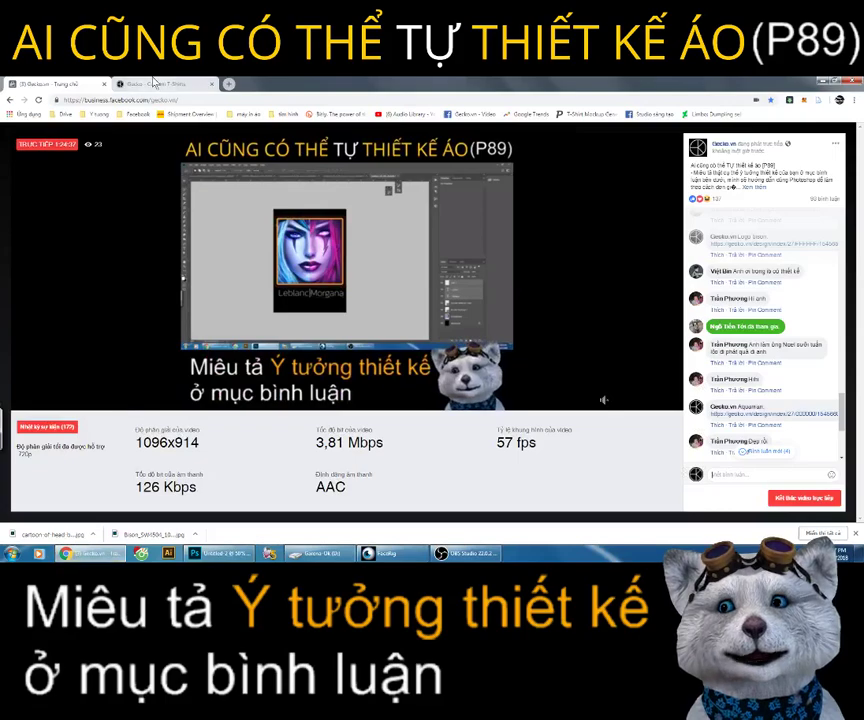
# Step: Delete the Aquaman print from the black shirt in the T-shirt designer
pyautogui.click(155, 82)
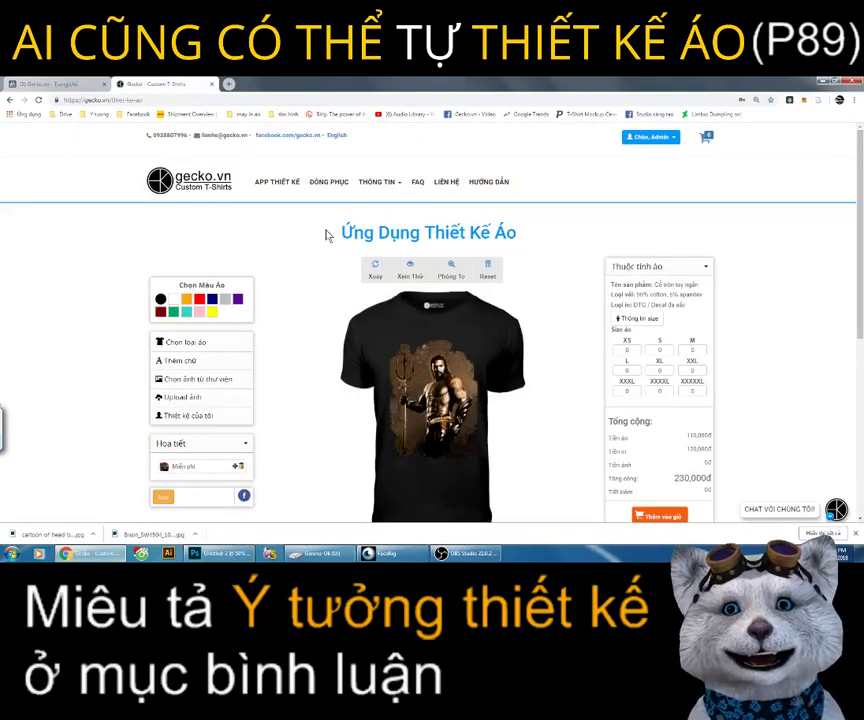
pyautogui.moveTo(334, 232); pyautogui.dragTo(558, 234)
pyautogui.click(432, 390)
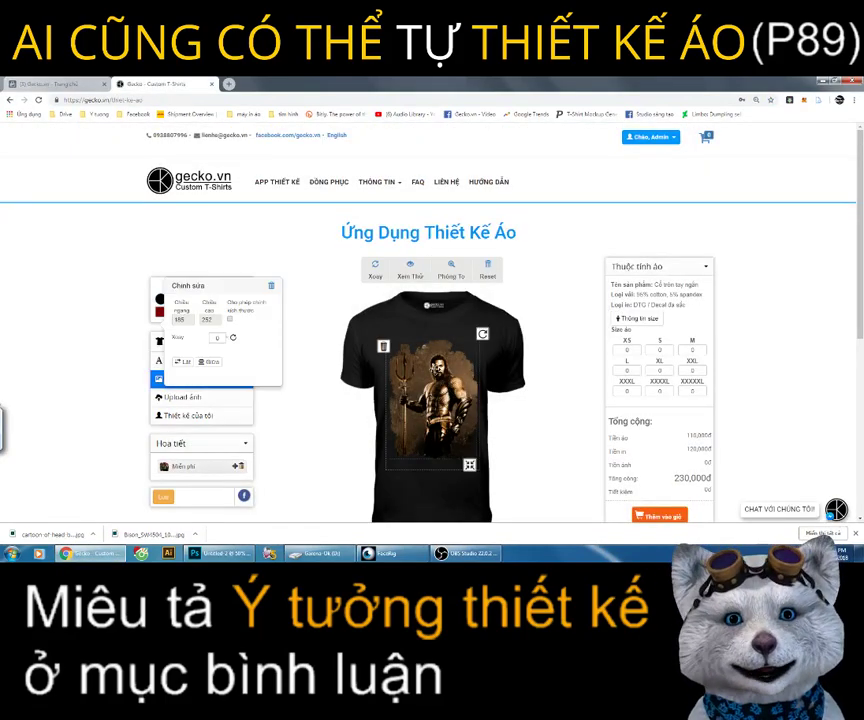
pyautogui.click(271, 286)
# Step: Upload lol.png, pass the reCAPTCHA, and place the portrait slightly higher on the shirt
pyautogui.click(216, 398)
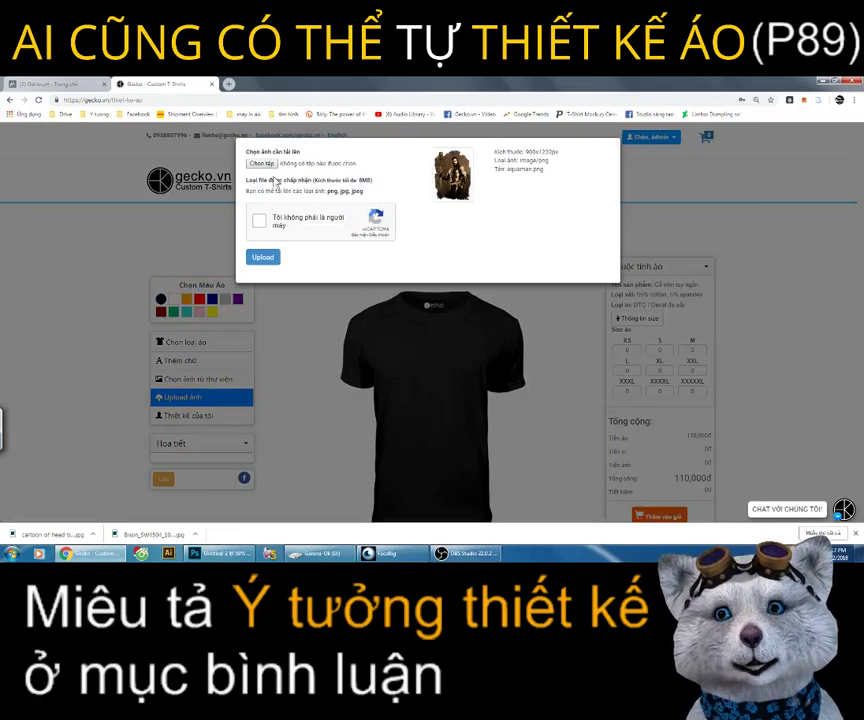
pyautogui.click(264, 163)
pyautogui.click(328, 154)
pyautogui.doubleClick(328, 154)
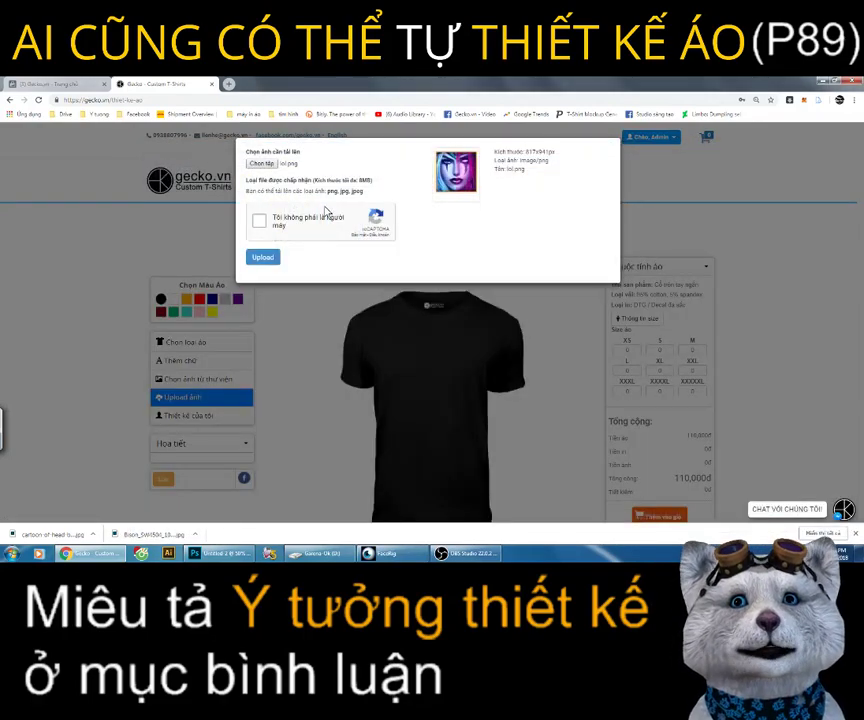
pyautogui.click(285, 226)
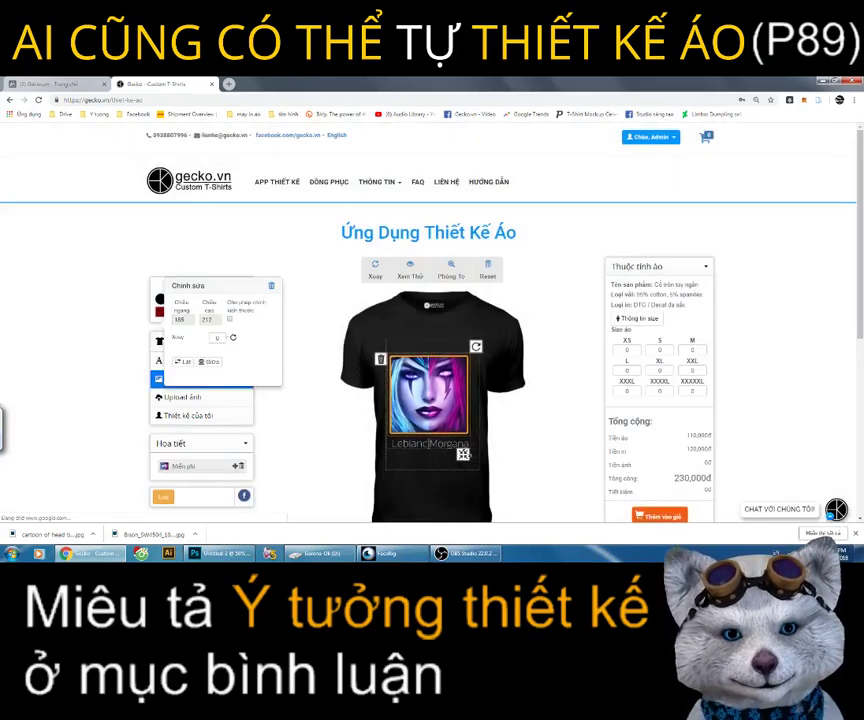
pyautogui.moveTo(450, 411); pyautogui.dragTo(455, 398)
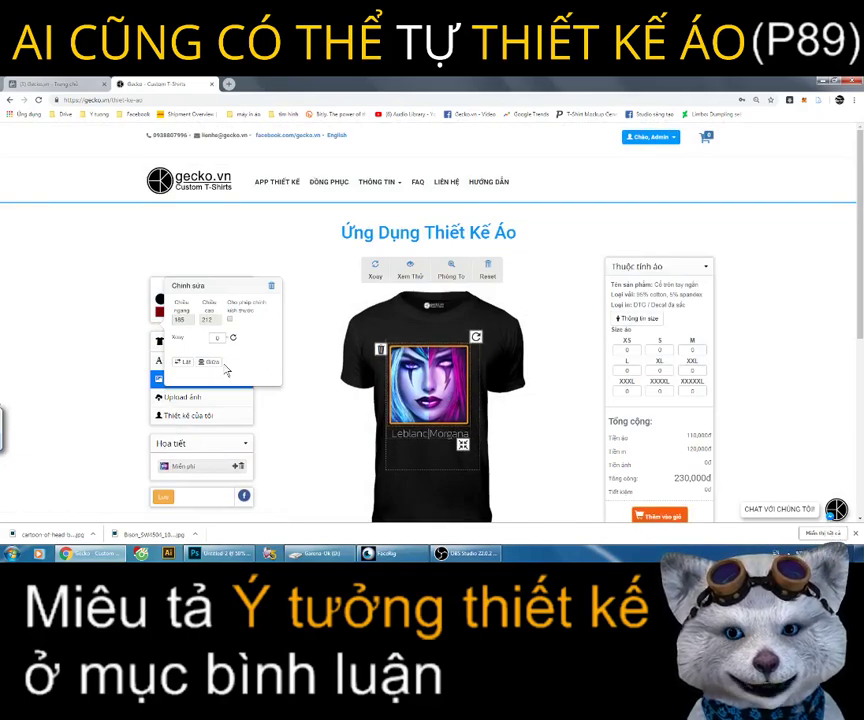
pyautogui.click(270, 407)
# Step: Save the shirt design and copy its share link
pyautogui.click(166, 497)
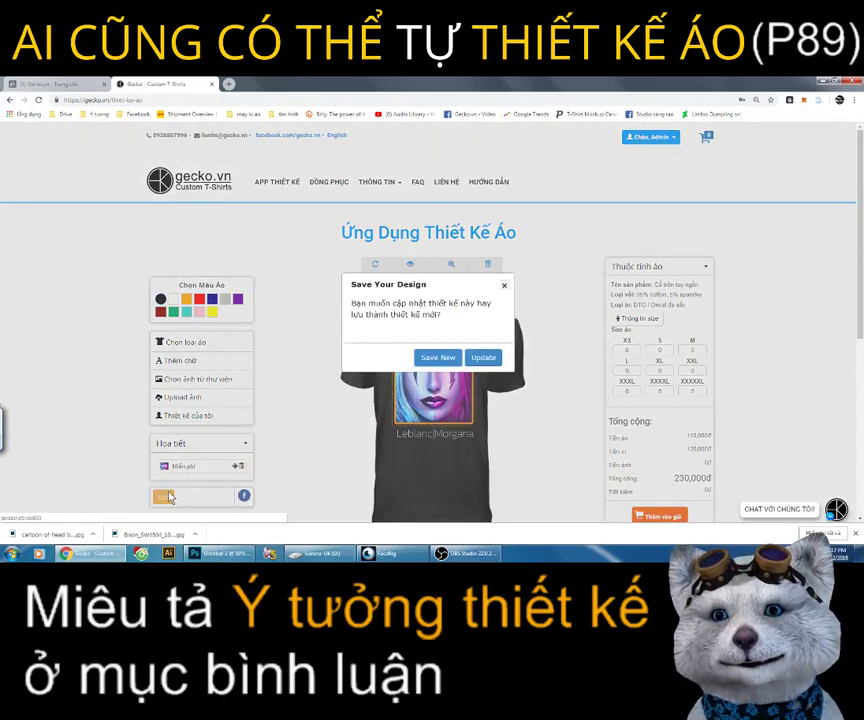
pyautogui.click(421, 357)
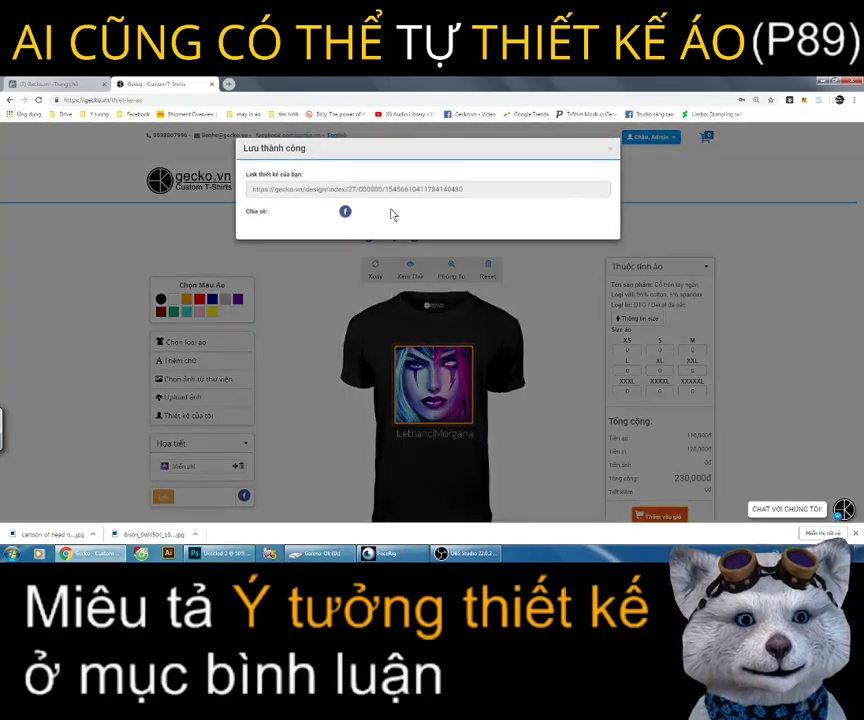
pyautogui.tripleClick(400, 189)
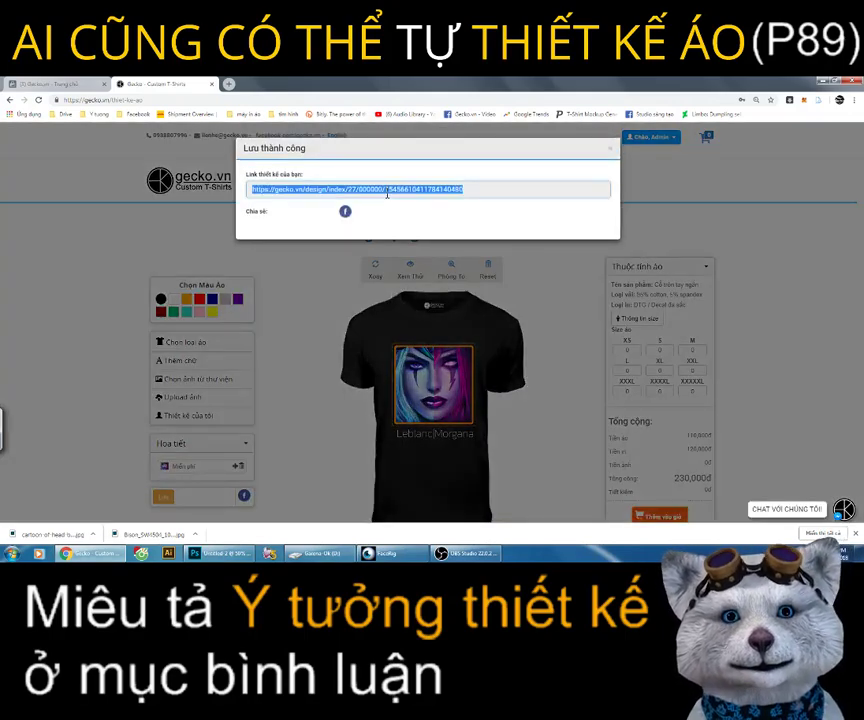
pyautogui.click(55, 83)
# Step: Post the comment 'Lebass | Morgan' in the live chat
pyautogui.click(760, 475)
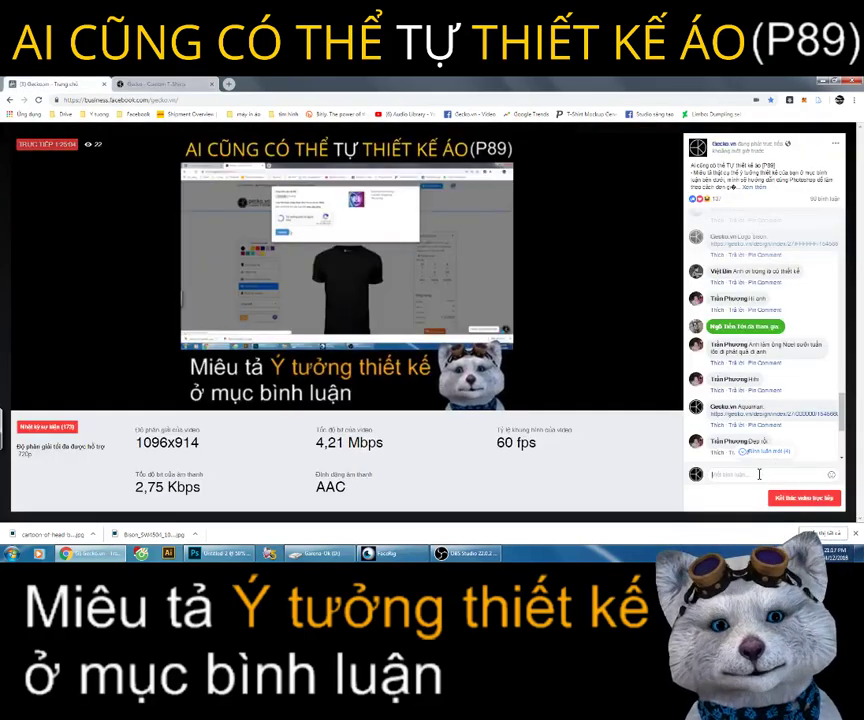
pyautogui.write('Leb')
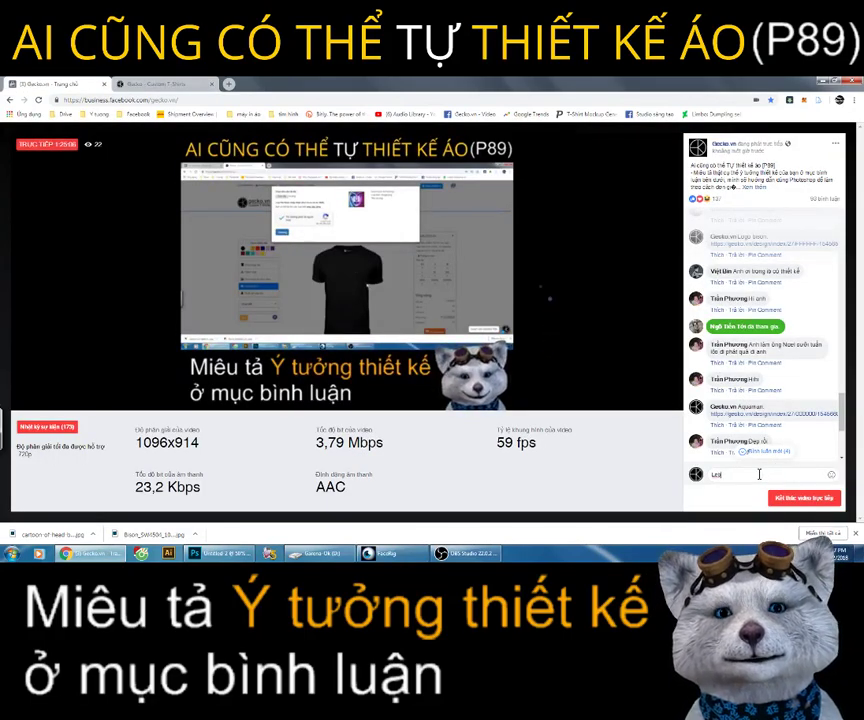
pyautogui.write('ass |')
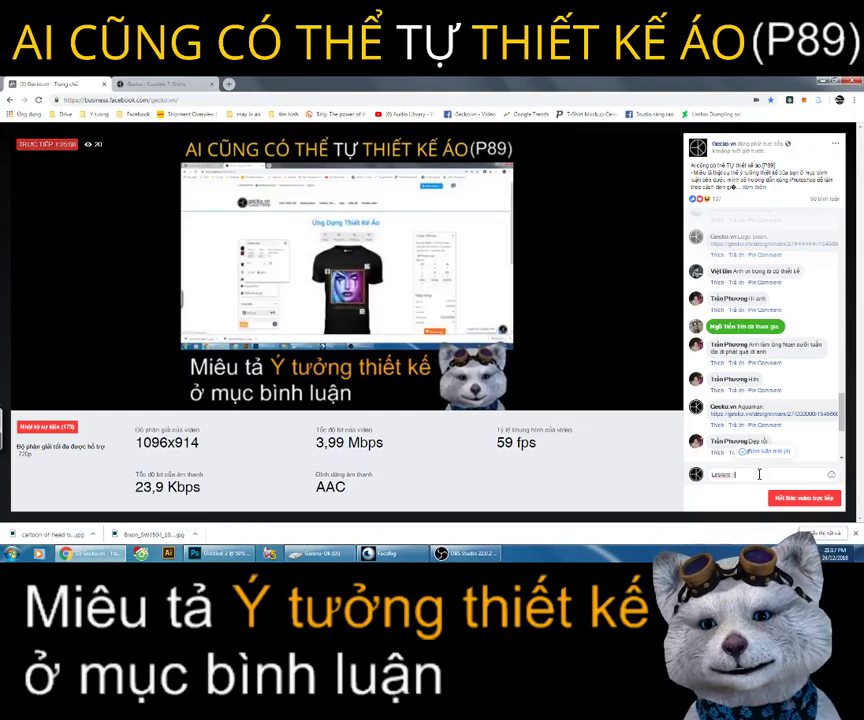
pyautogui.write(' Morgan')
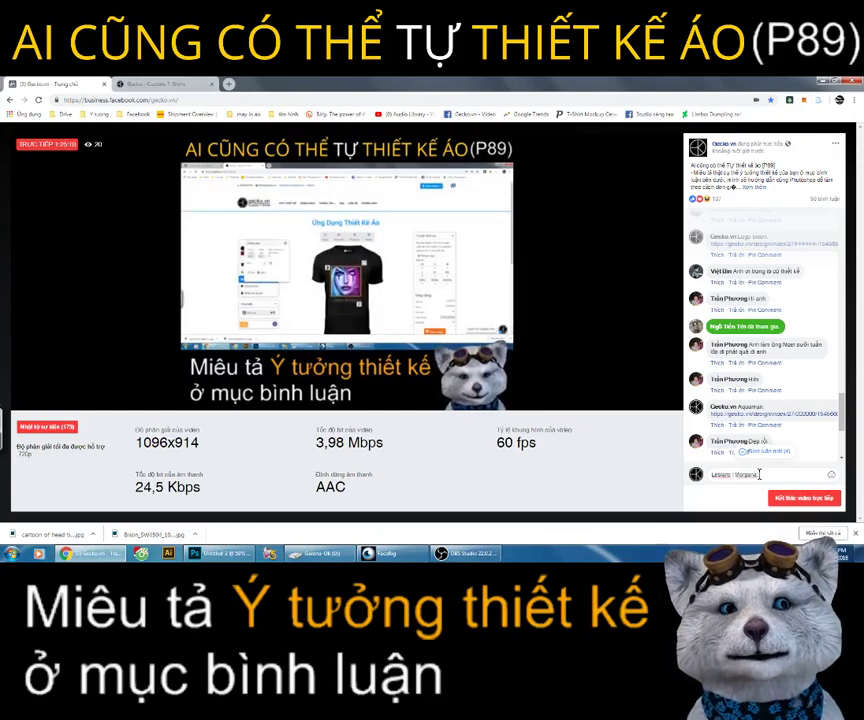
pyautogui.press('Return')
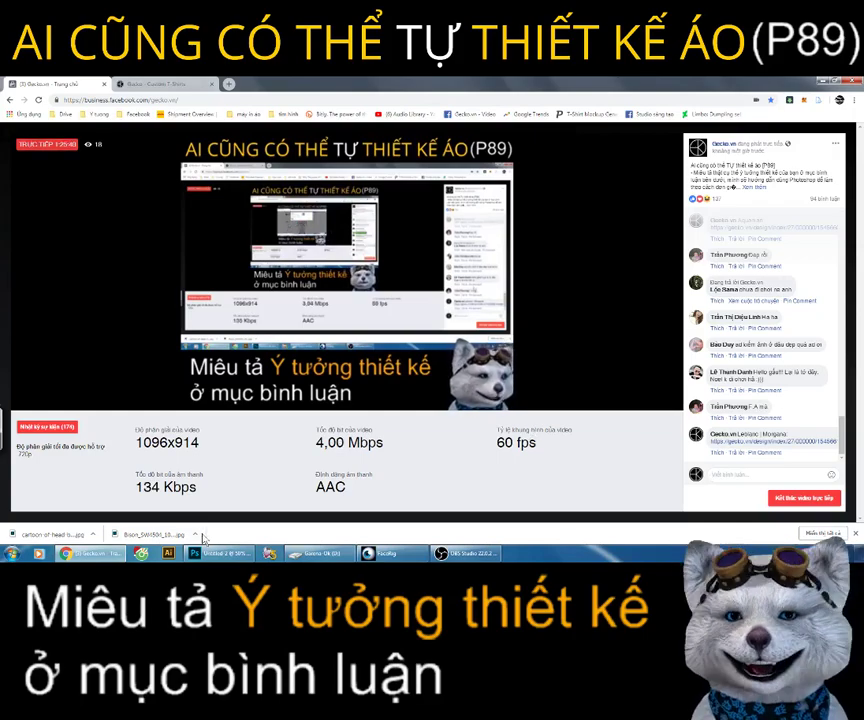
# Step: Discard Untitled-2 and Untitled-1 without saving, then view the fish-shaped text request
pyautogui.hotkey('alt', 'Tab')
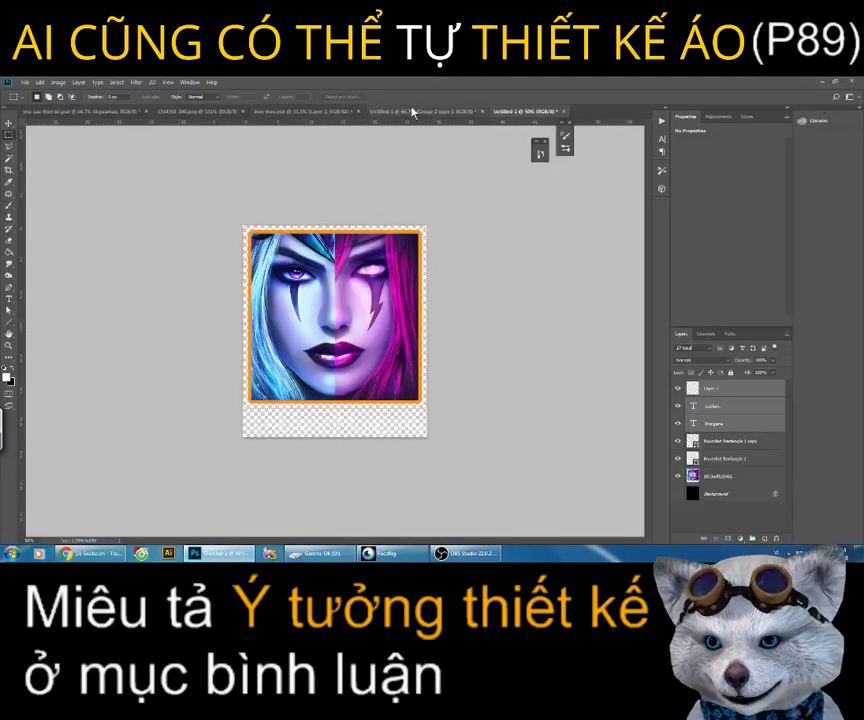
pyautogui.click(562, 111)
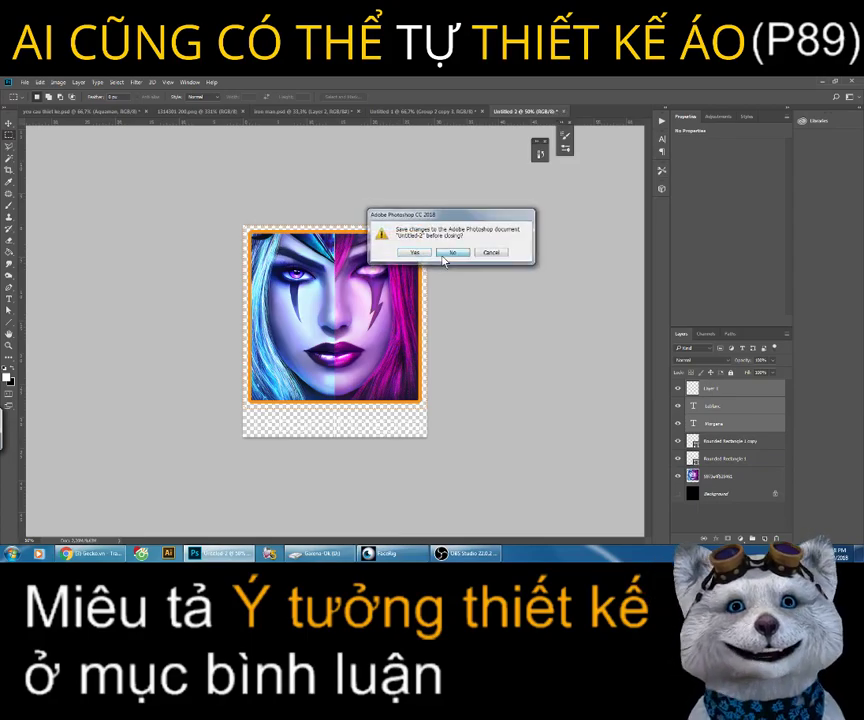
pyautogui.click(452, 252)
pyautogui.click(482, 111)
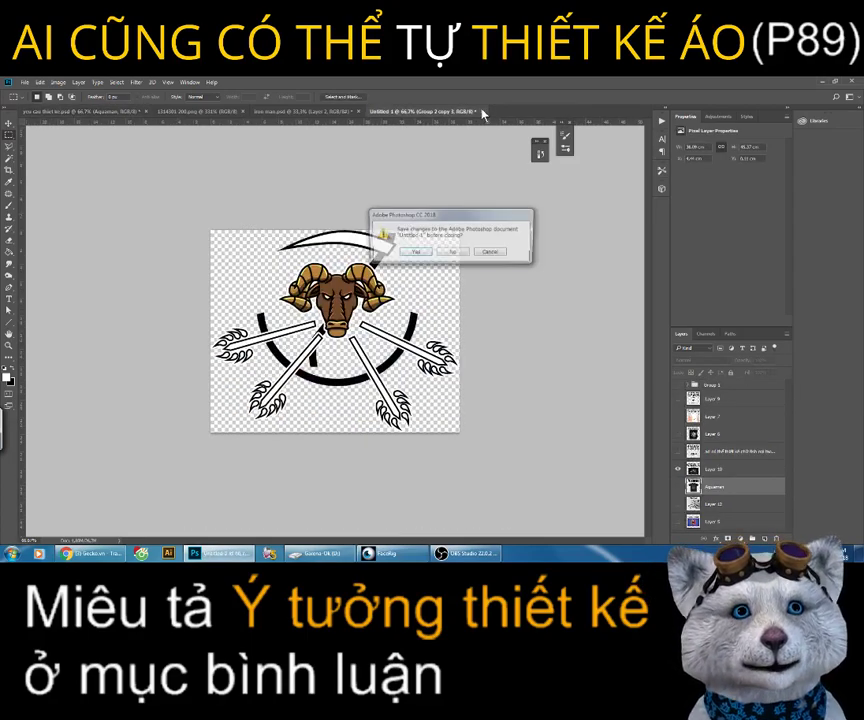
pyautogui.click(452, 252)
pyautogui.click(679, 468)
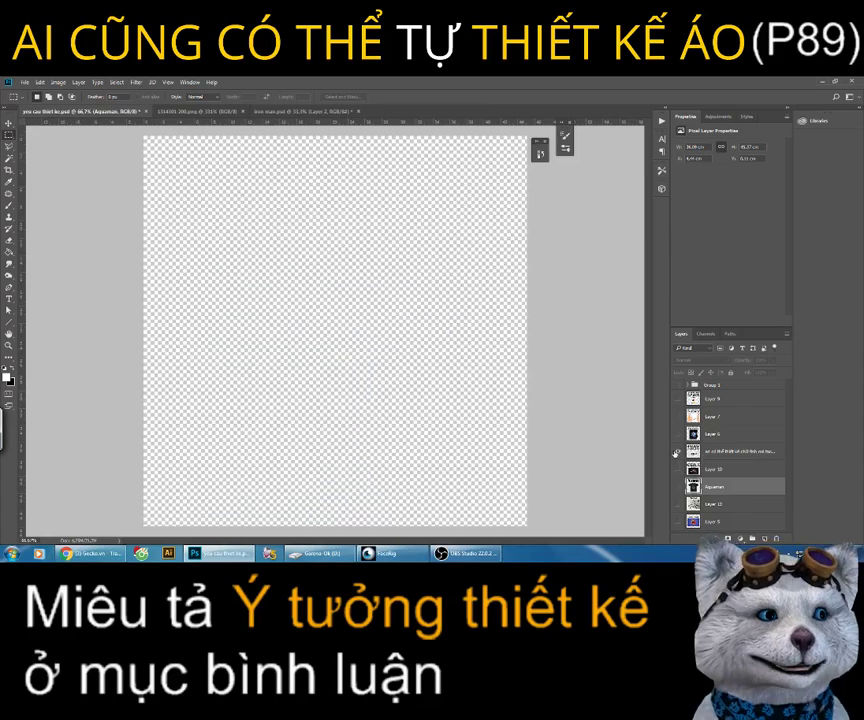
pyautogui.click(722, 451)
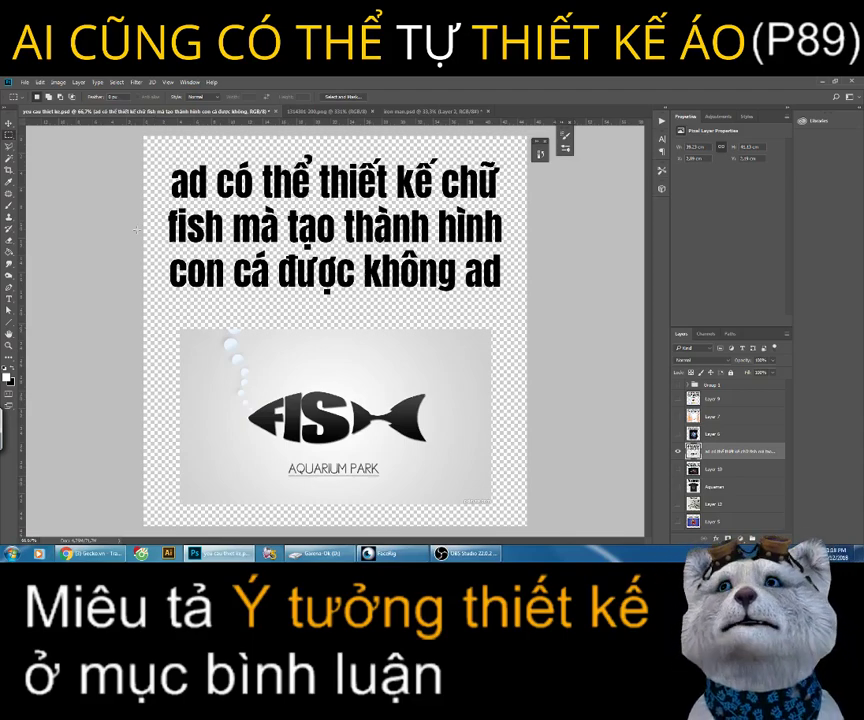
# Step: Create a new A3 (297×420 mm) document at 72 ppi with a black background
pyautogui.click(25, 82)
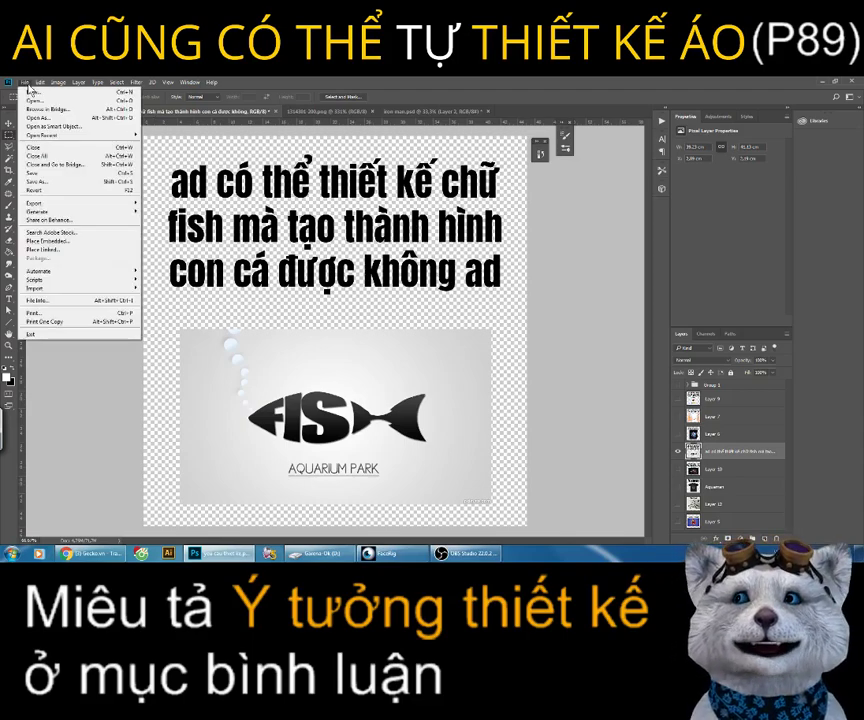
pyautogui.click(25, 82)
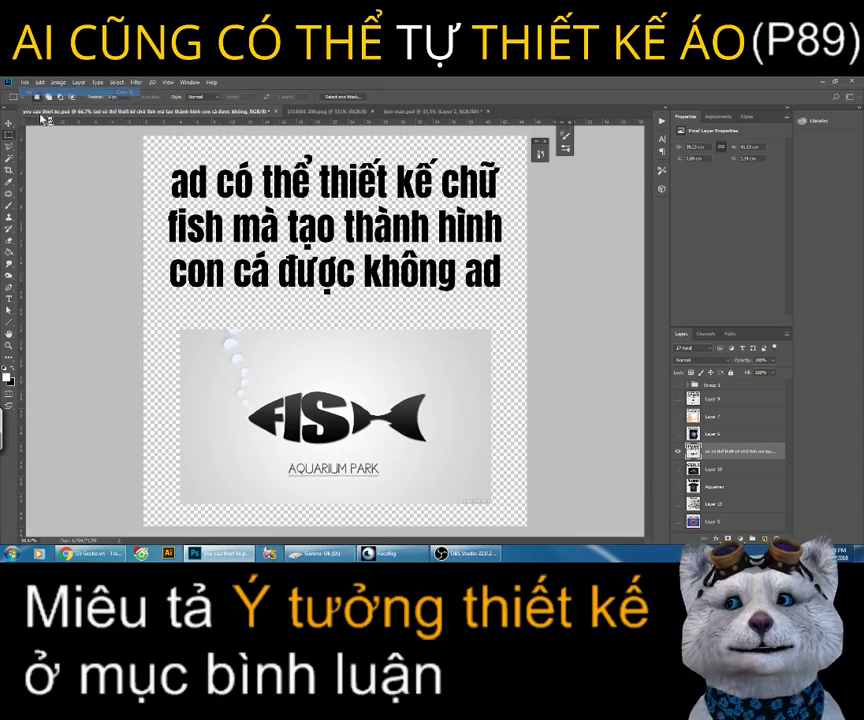
pyautogui.hotkey('ctrl', 'n')
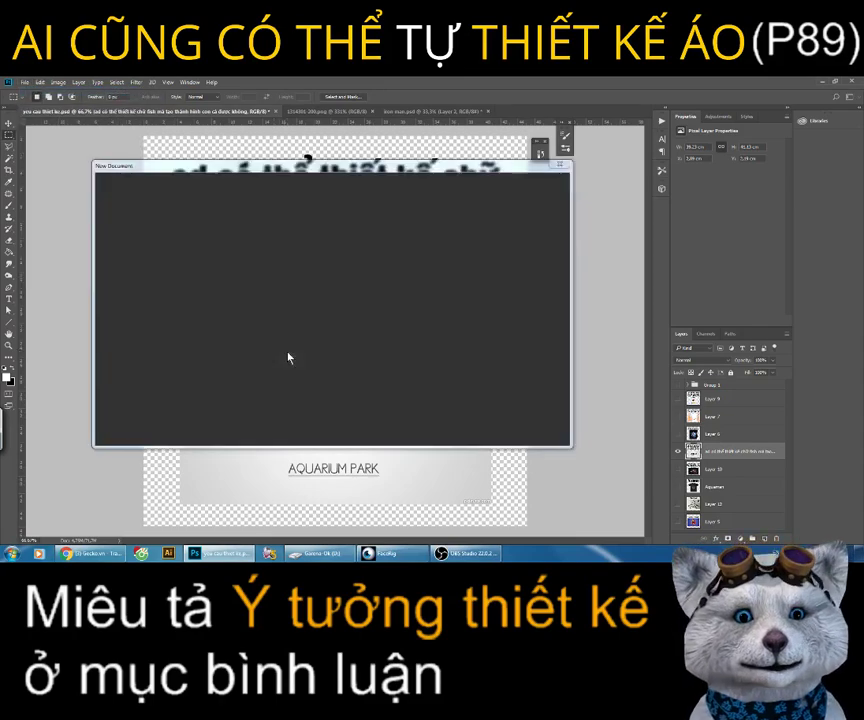
pyautogui.click(301, 184)
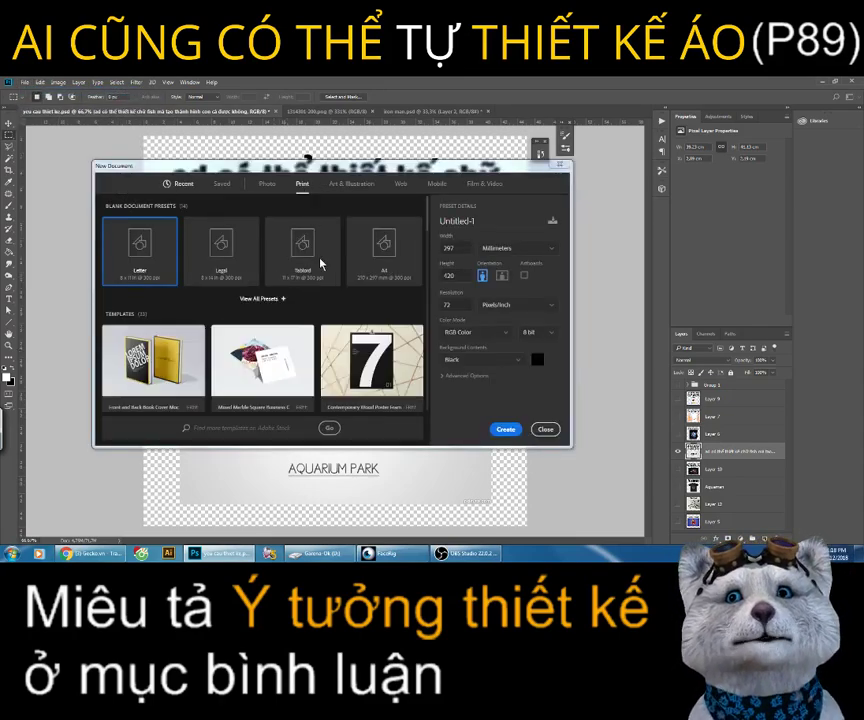
pyautogui.click(262, 324)
pyautogui.click(311, 342)
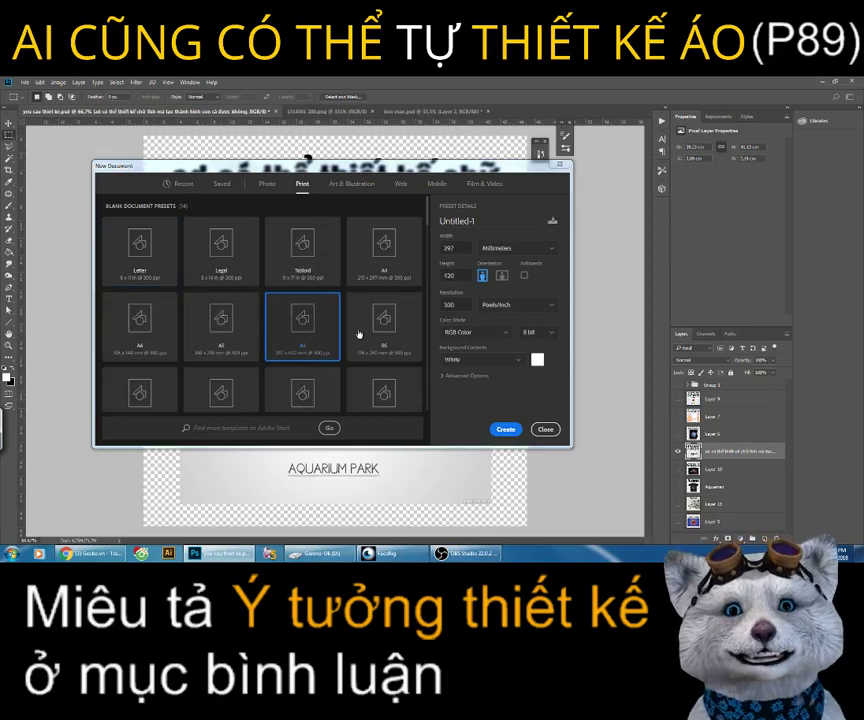
pyautogui.doubleClick(450, 304)
pyautogui.write('72')
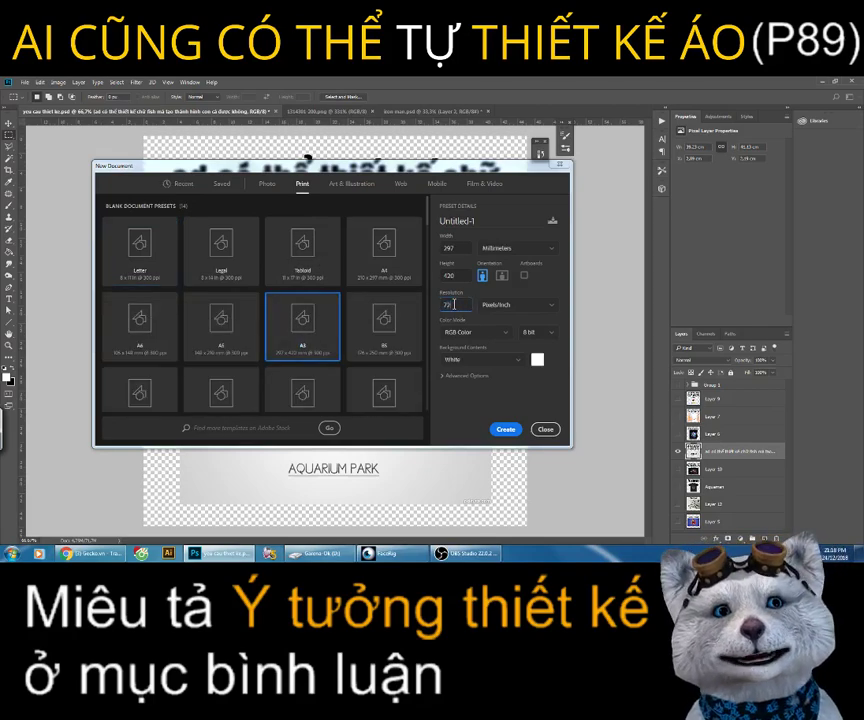
pyautogui.click(467, 362)
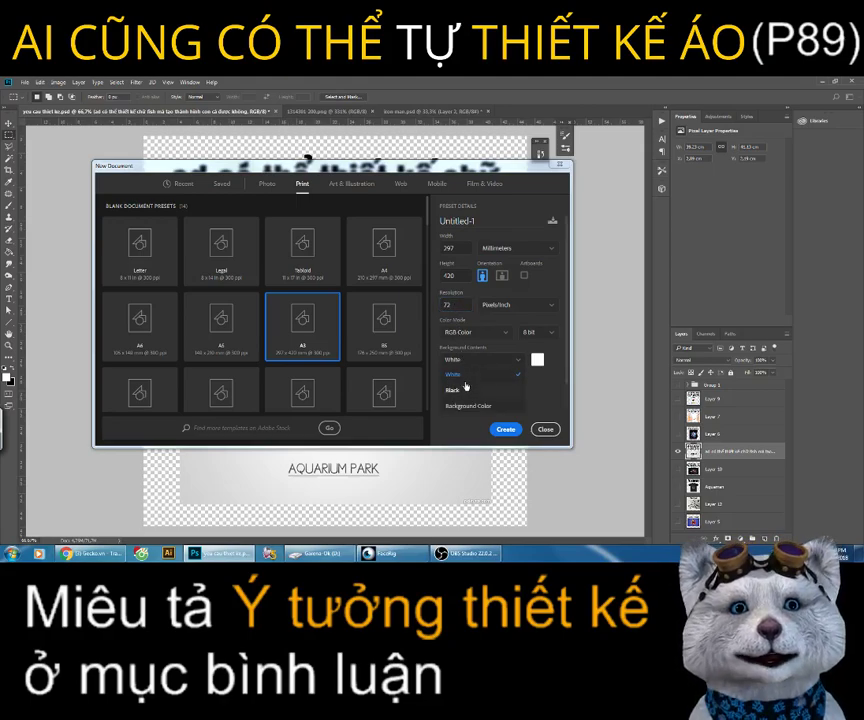
pyautogui.click(463, 390)
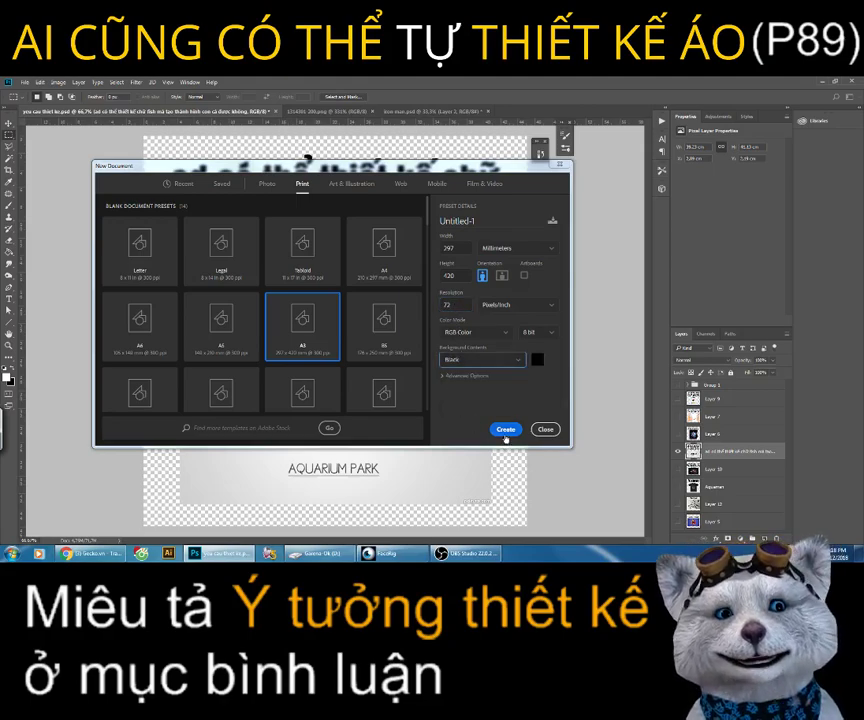
pyautogui.click(505, 432)
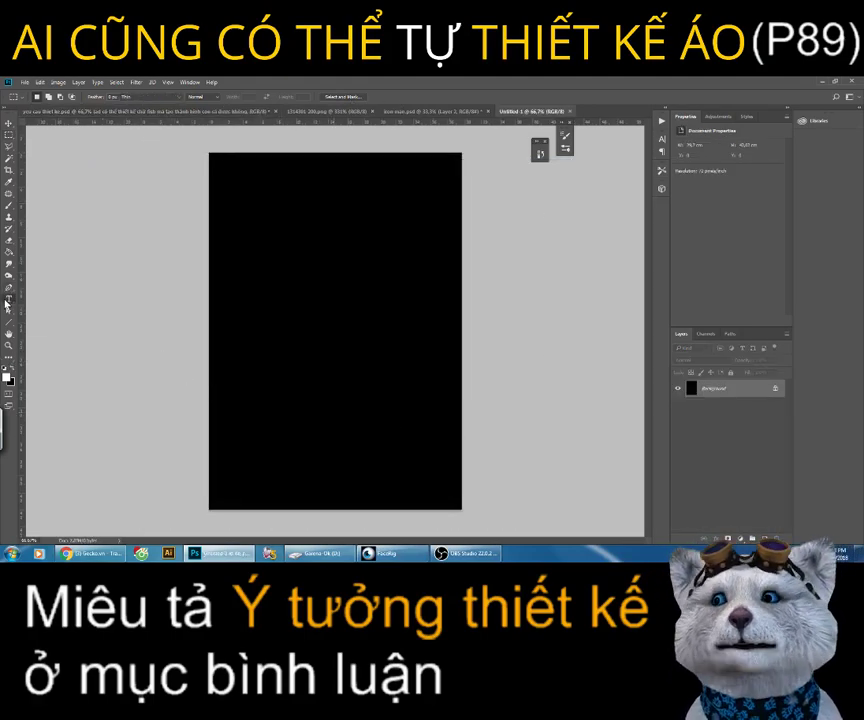
# Step: Set up horizontal text in white using the Anton font
pyautogui.click(9, 298)
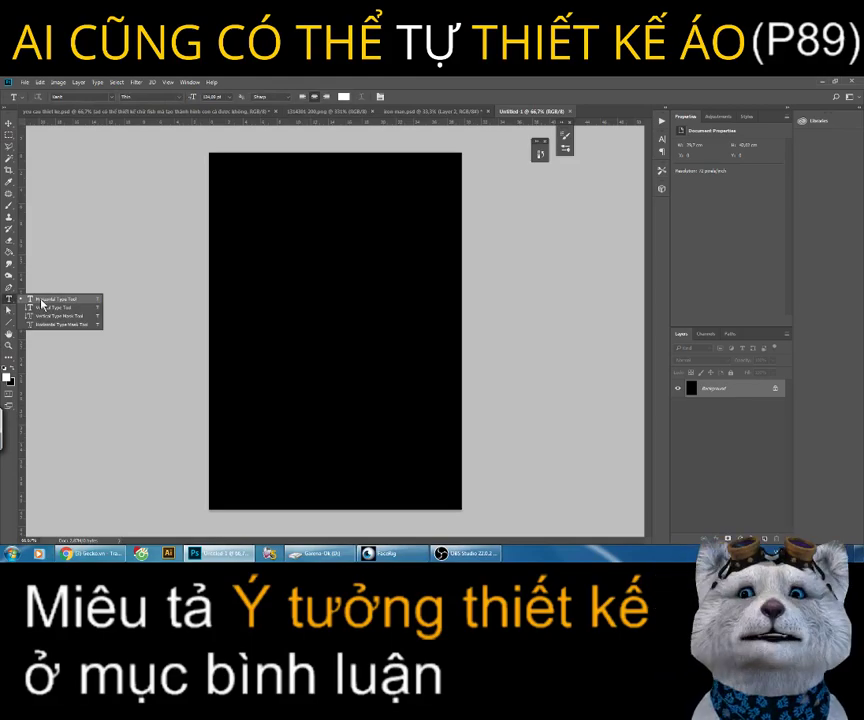
pyautogui.click(45, 299)
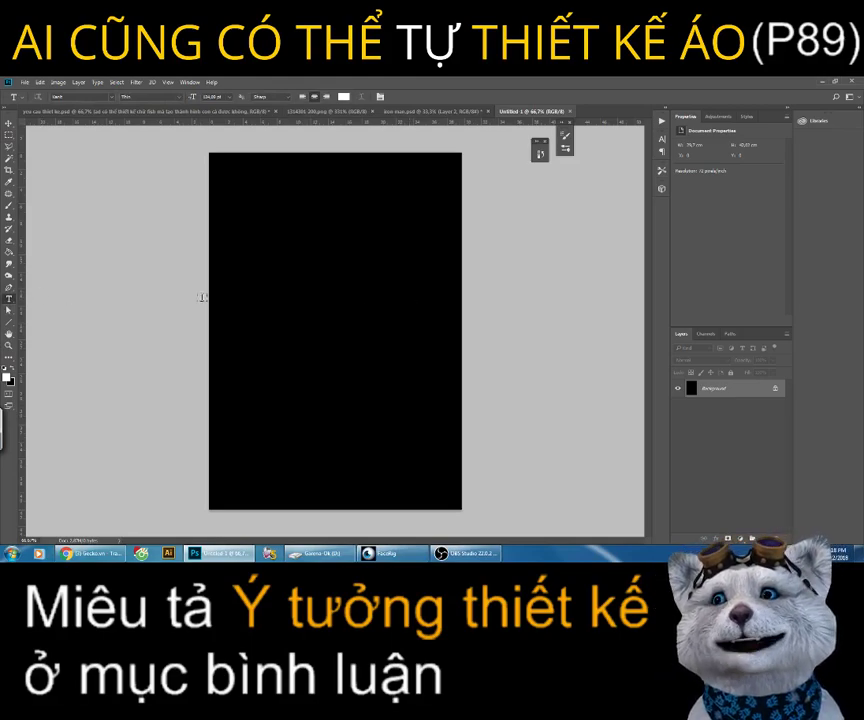
pyautogui.click(343, 97)
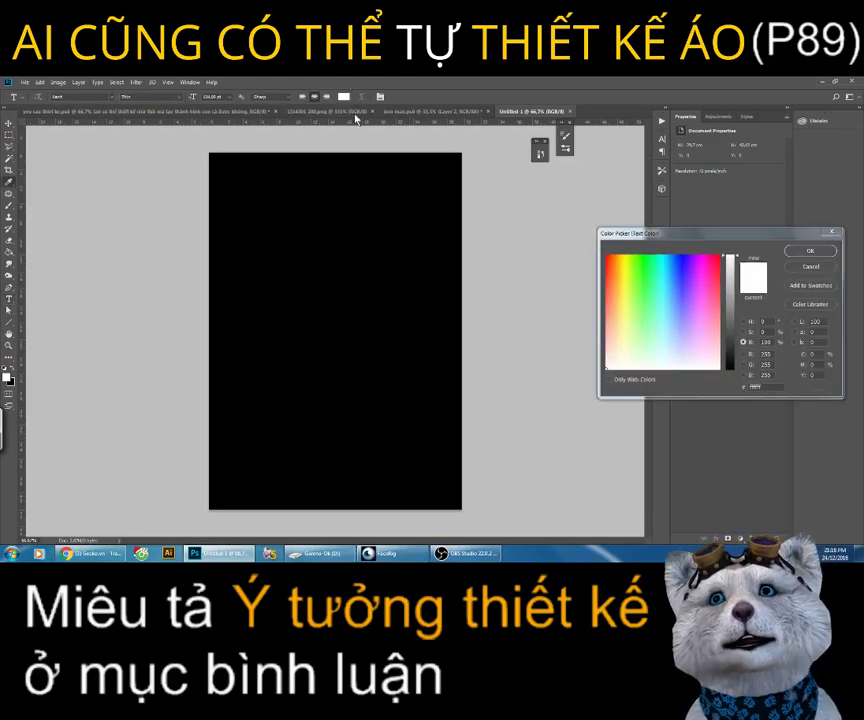
pyautogui.click(806, 251)
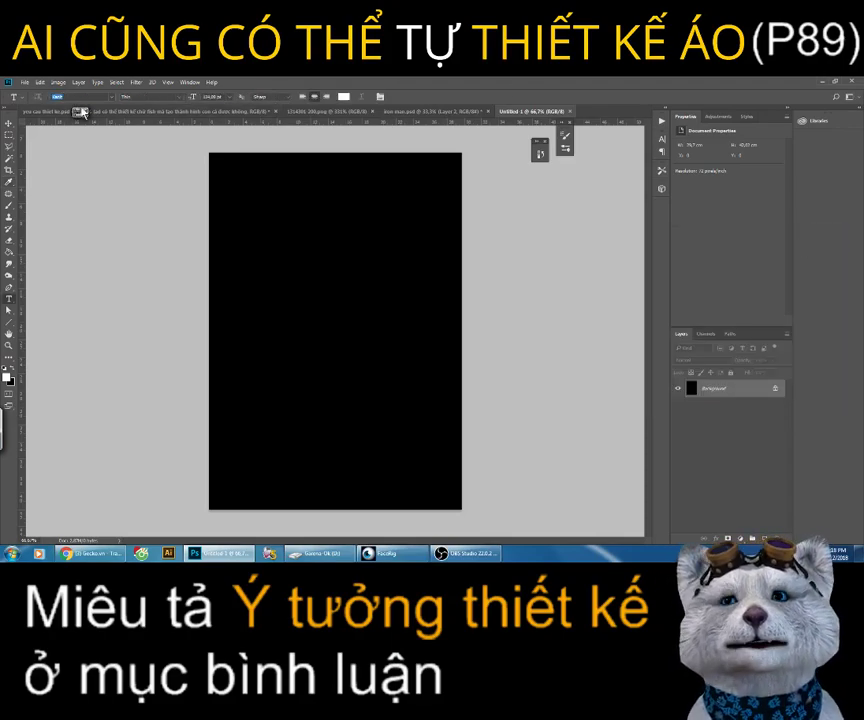
pyautogui.write('anton')
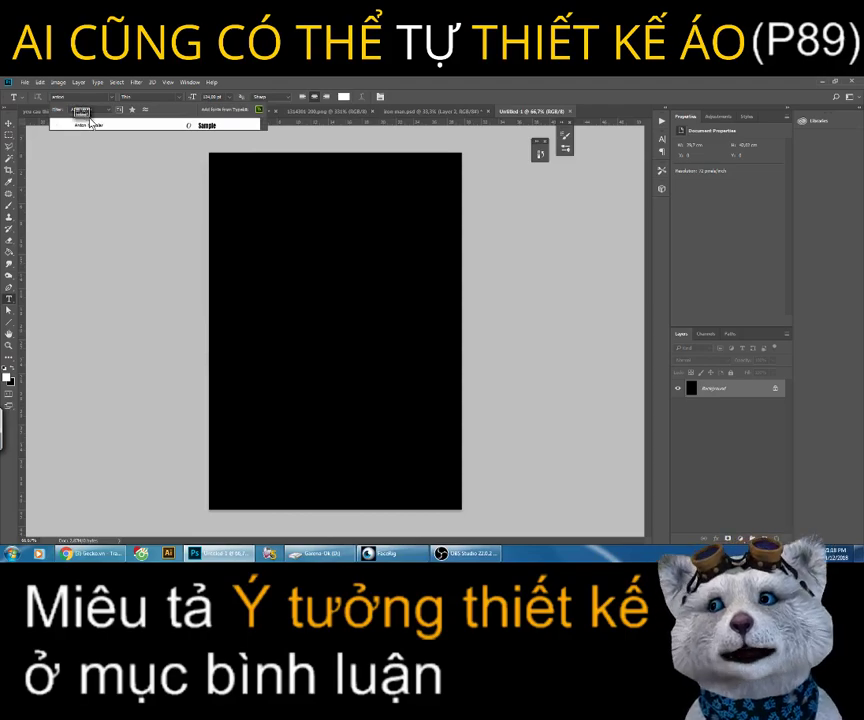
pyautogui.press('Return')
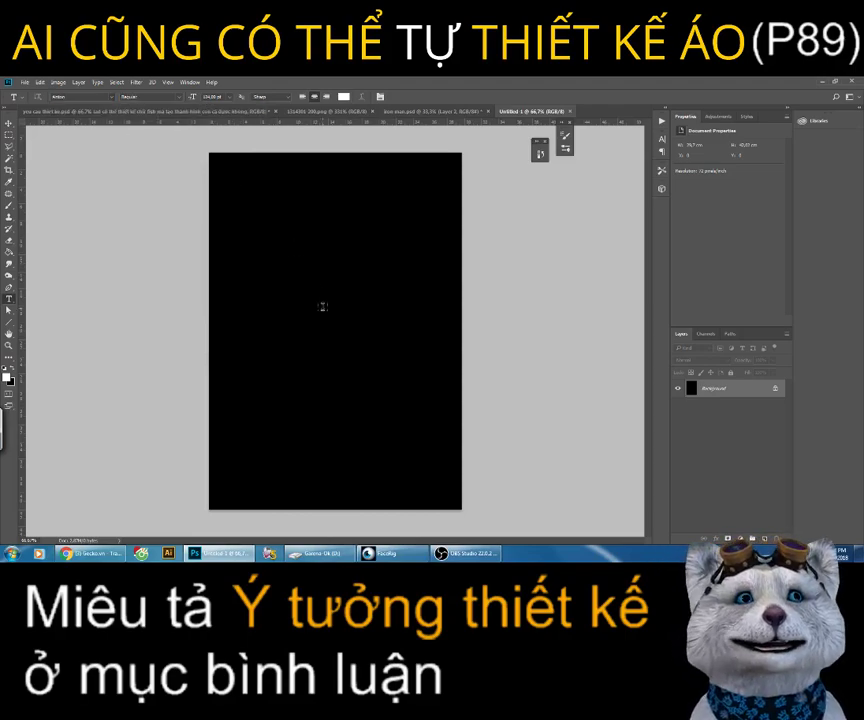
# Step: Type 'FISH' in capitals near the canvas centre and commit it
pyautogui.click(322, 306)
pyautogui.write('F')
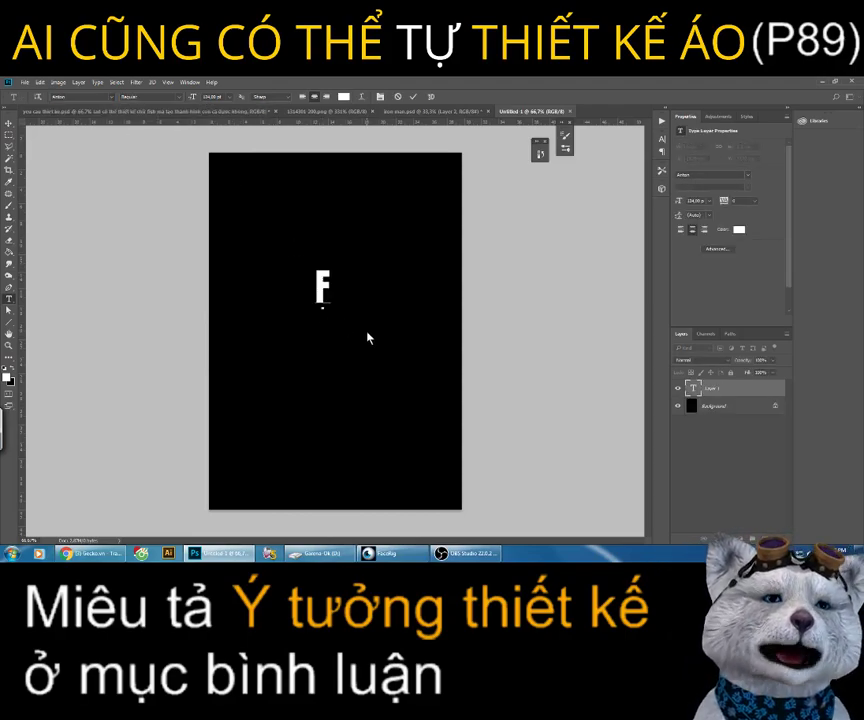
pyautogui.write('ish')
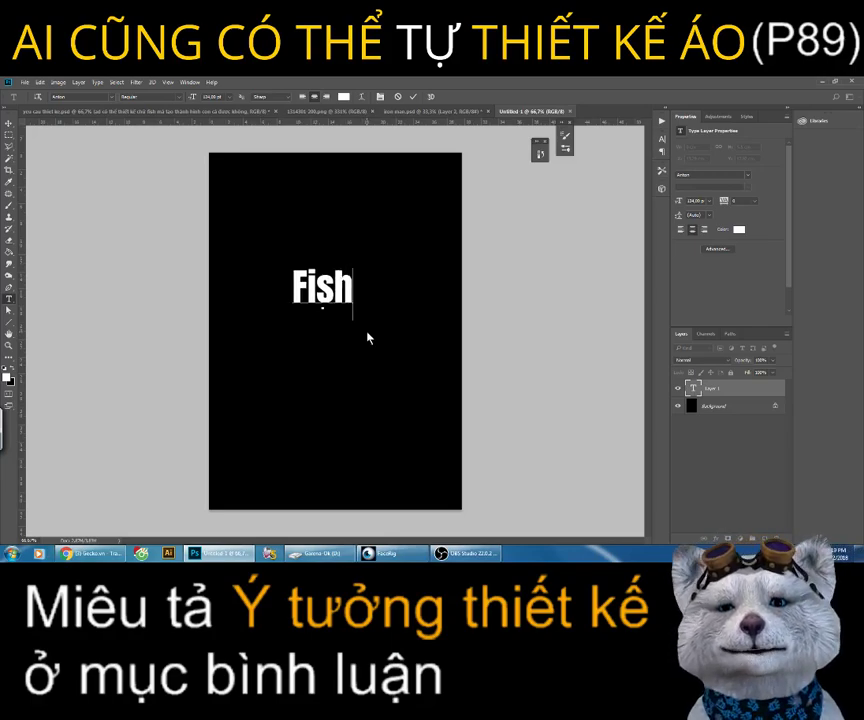
pyautogui.hotkey('ctrl', 'a')
pyautogui.write('FISH')
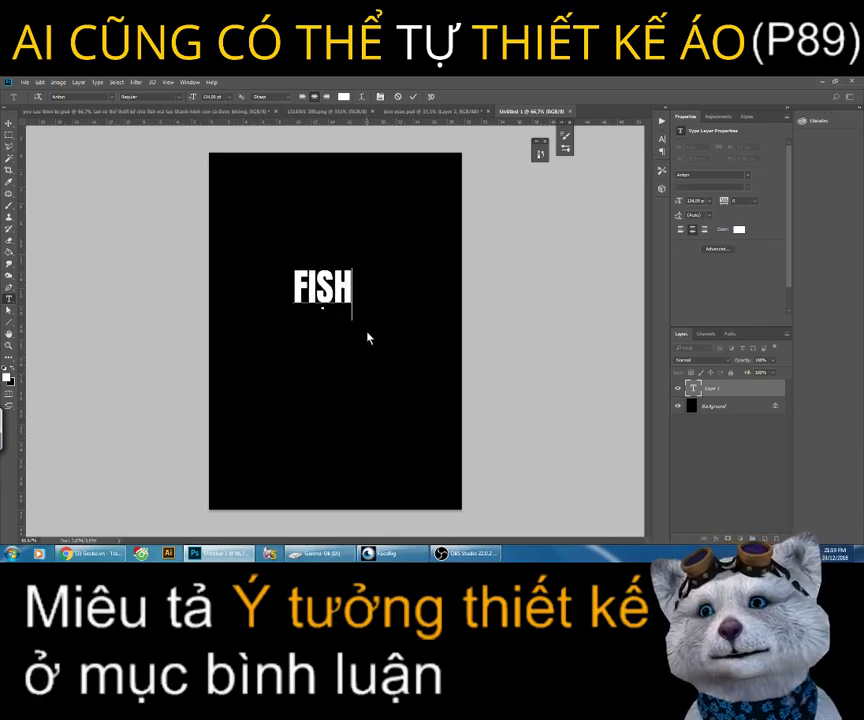
pyautogui.hotkey('ctrl', 'a')
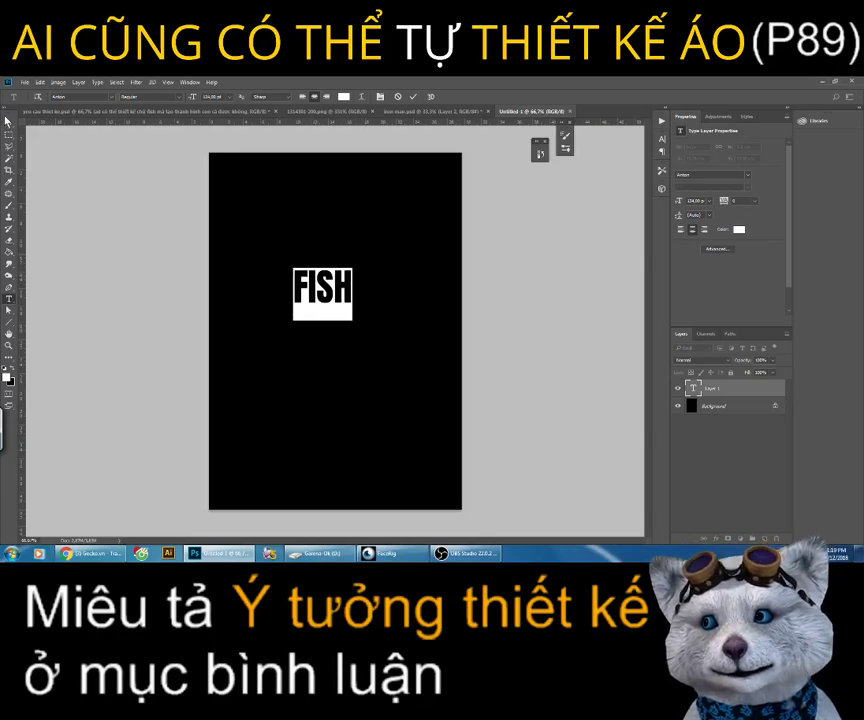
pyautogui.hotkey('ctrl', 'Return')
pyautogui.press('v')
# Step: Stretch FISH wider on both sides and taller, then nudge it slightly right
pyautogui.hotkey('ctrl', 't')
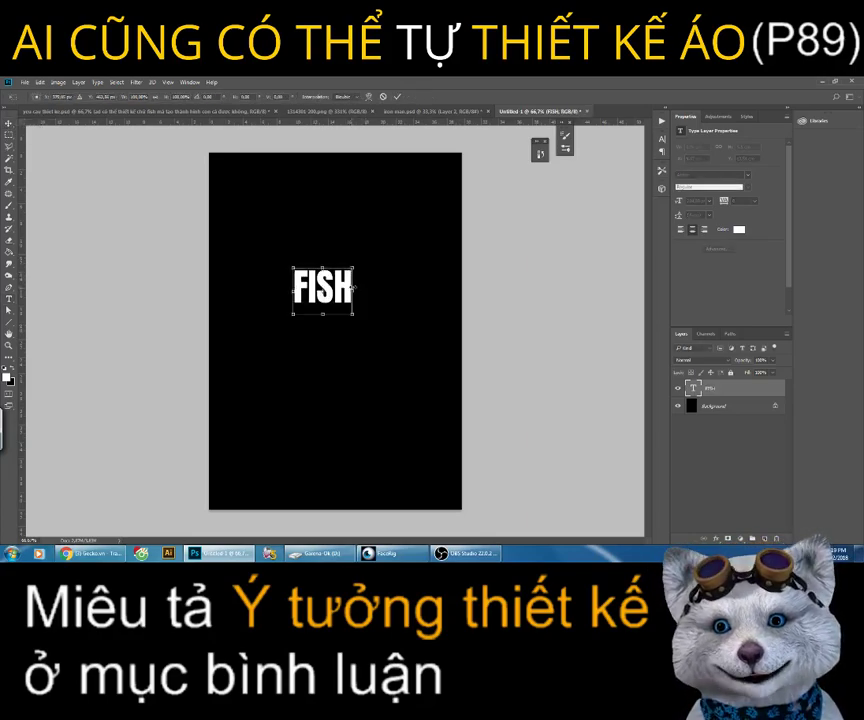
pyautogui.moveTo(356, 290); pyautogui.dragTo(402, 290)
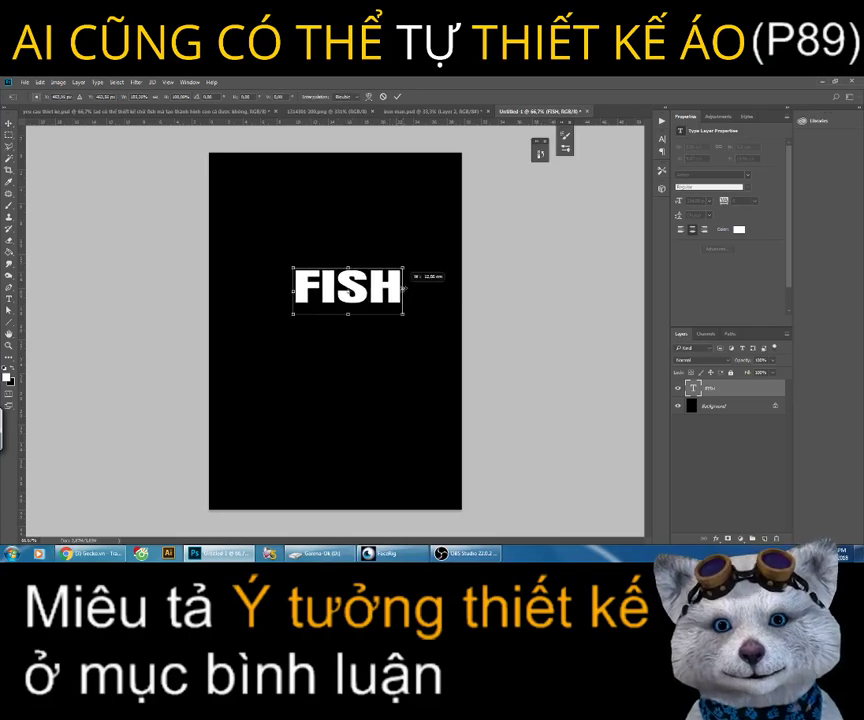
pyautogui.moveTo(341, 314); pyautogui.dragTo(341, 330)
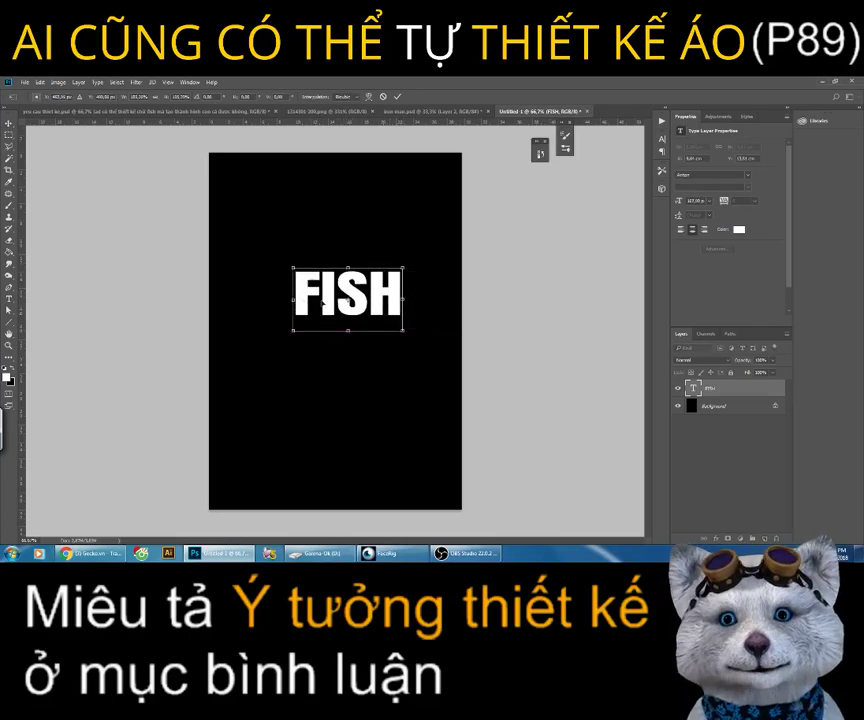
pyautogui.moveTo(283, 306); pyautogui.dragTo(263, 305)
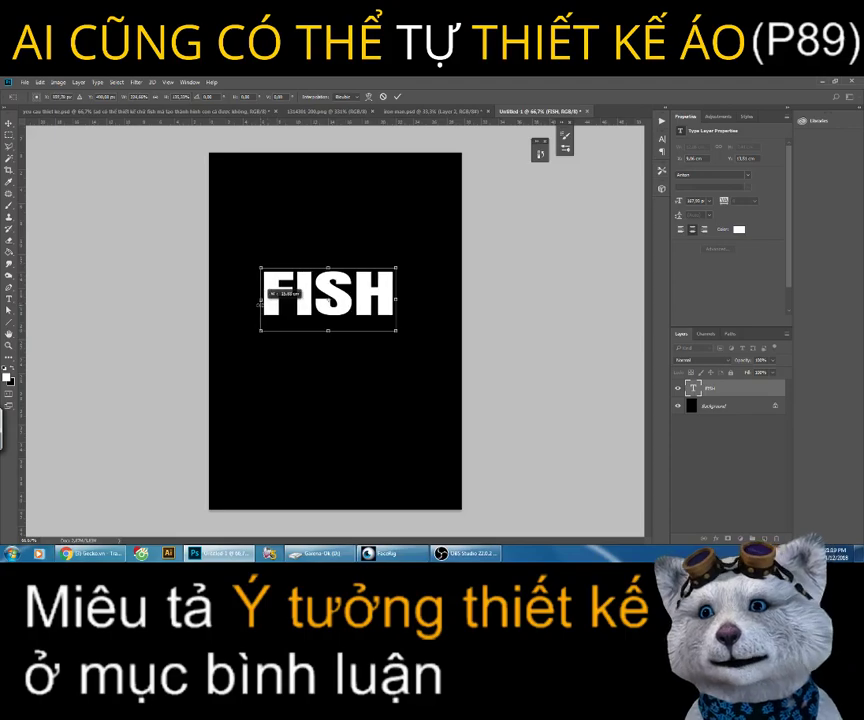
pyautogui.press('Return')
pyautogui.moveTo(312, 357); pyautogui.dragTo(320, 357)
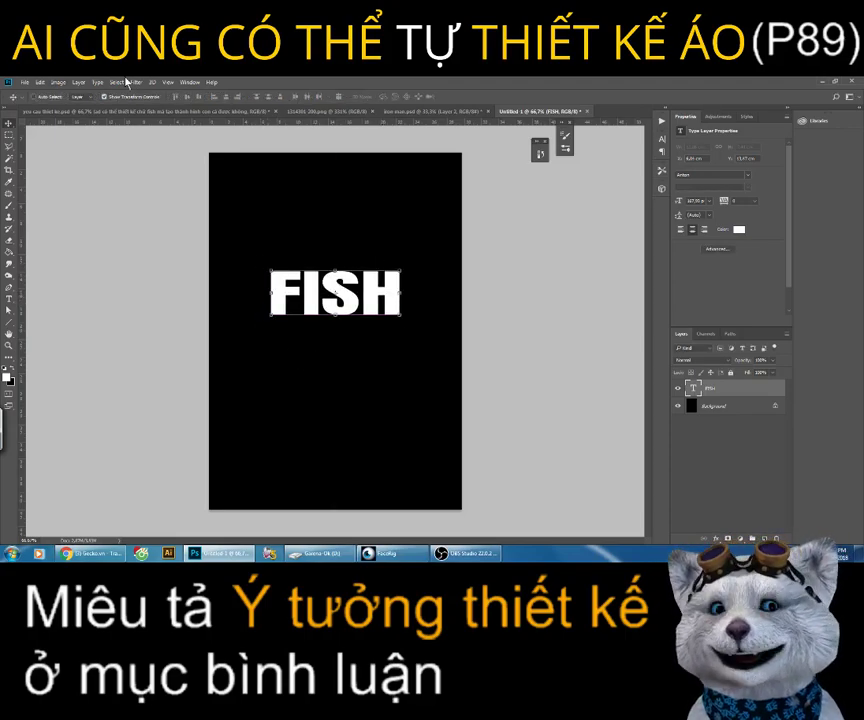
# Step: Warp the FISH text with the Fish warp preset and increase its bend
pyautogui.click(40, 82)
pyautogui.moveTo(62, 274)
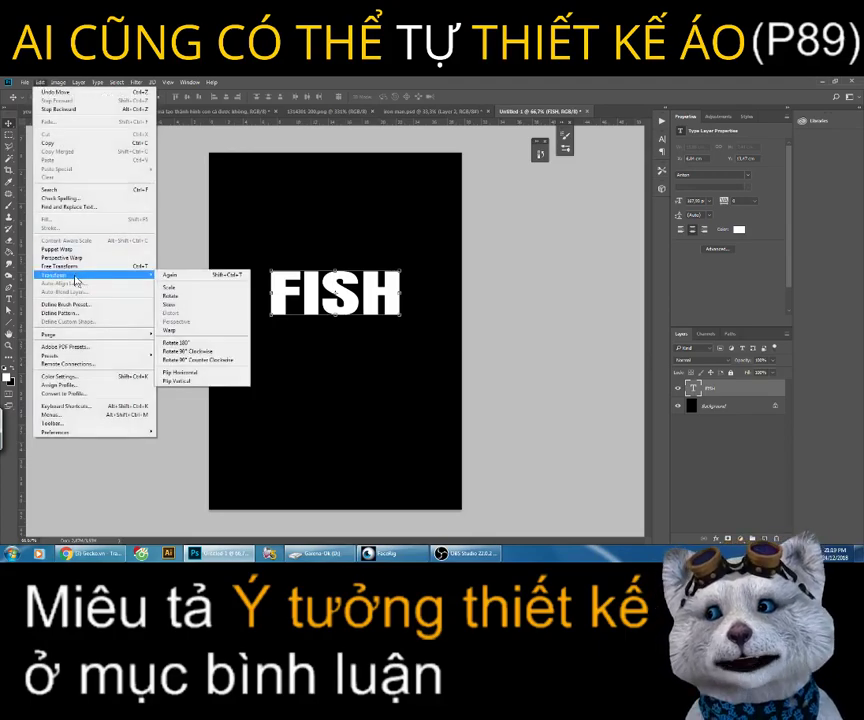
pyautogui.click(187, 331)
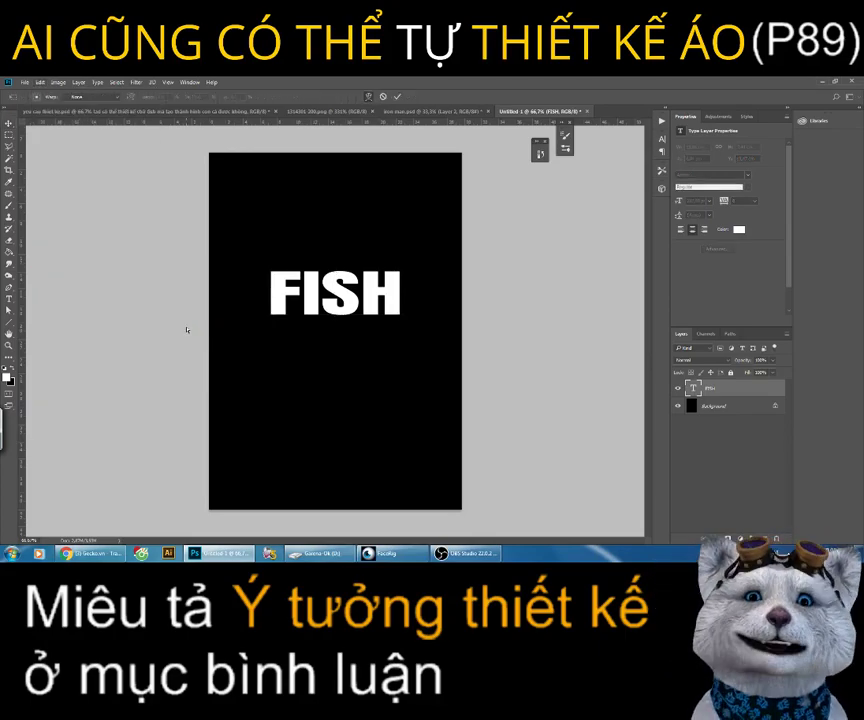
pyautogui.click(78, 97)
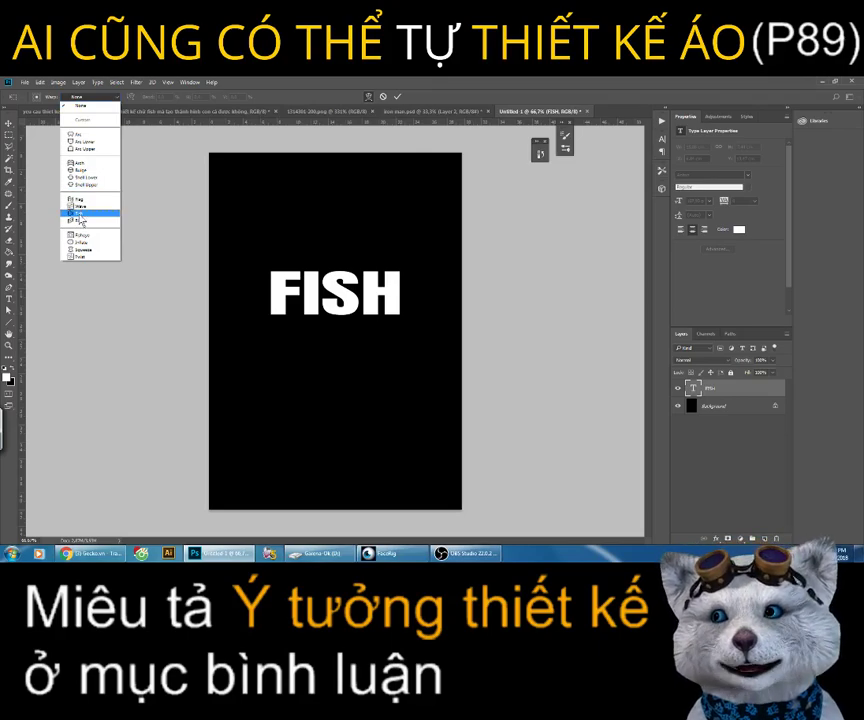
pyautogui.click(79, 213)
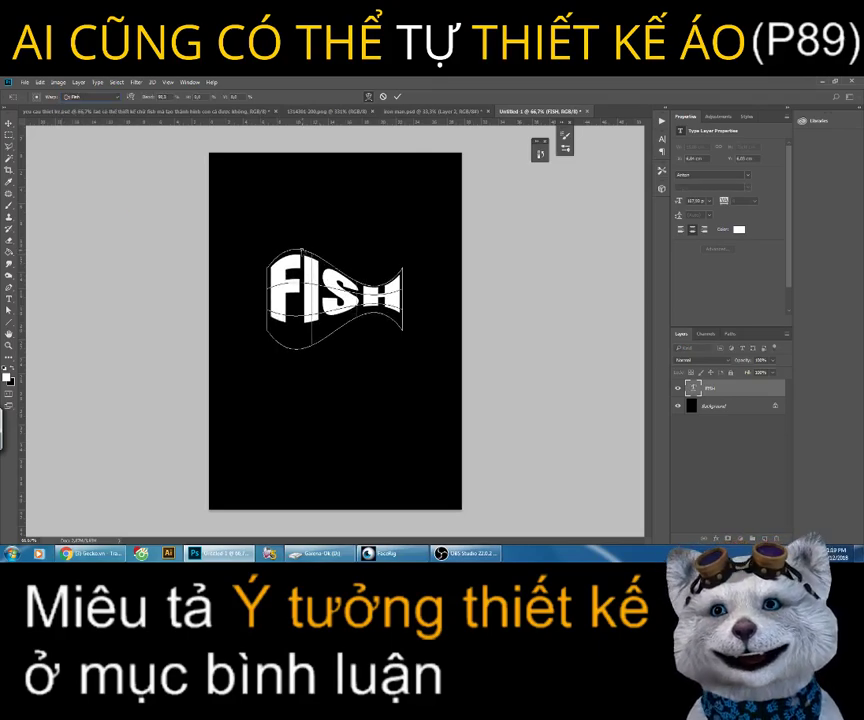
pyautogui.moveTo(372, 285); pyautogui.dragTo(370, 290)
pyautogui.moveTo(302, 256); pyautogui.dragTo(301, 251)
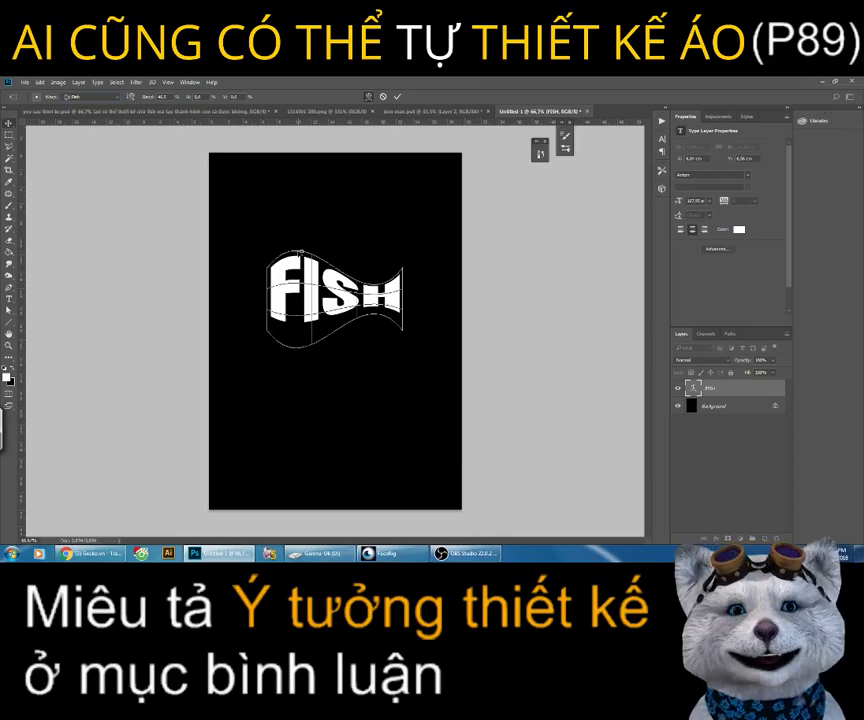
pyautogui.press('Return')
# Step: Inspect the warped text up close, then restore the FISH layer to 100% opacity
pyautogui.press('z')
pyautogui.click(241, 272)
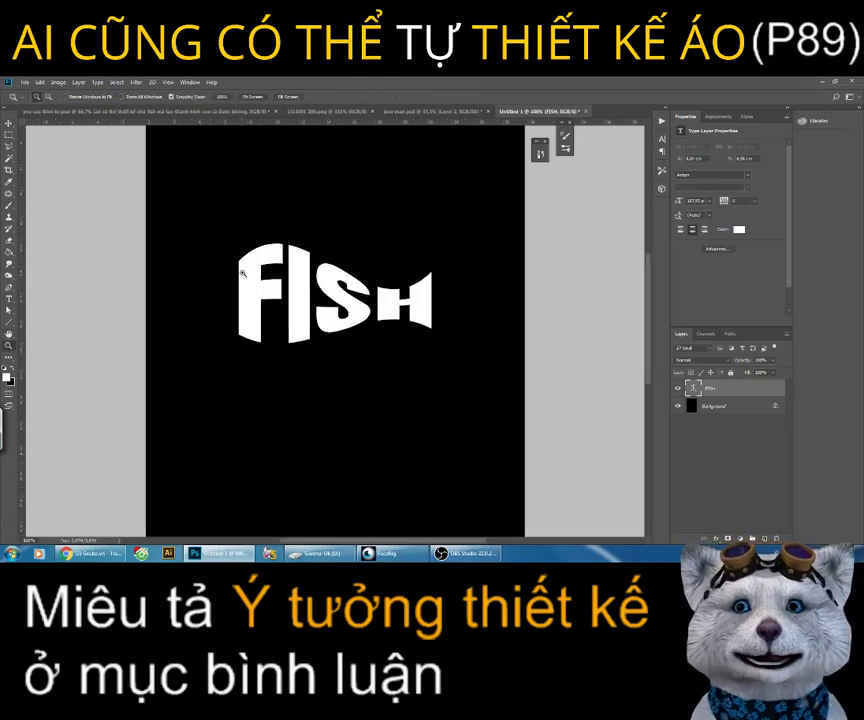
pyautogui.press('c')
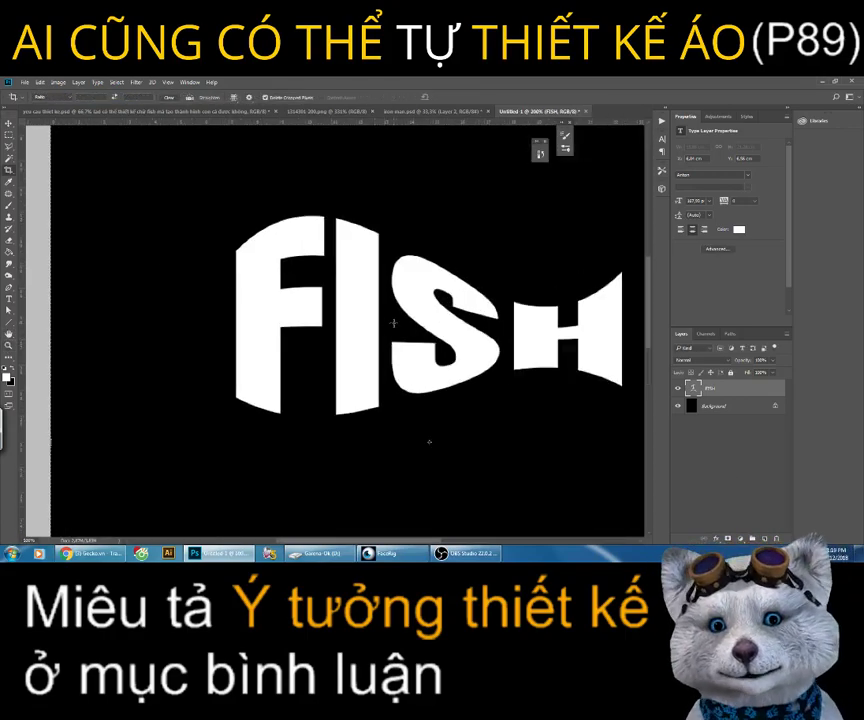
pyautogui.press('2')
pyautogui.press('5')
pyautogui.press('z')
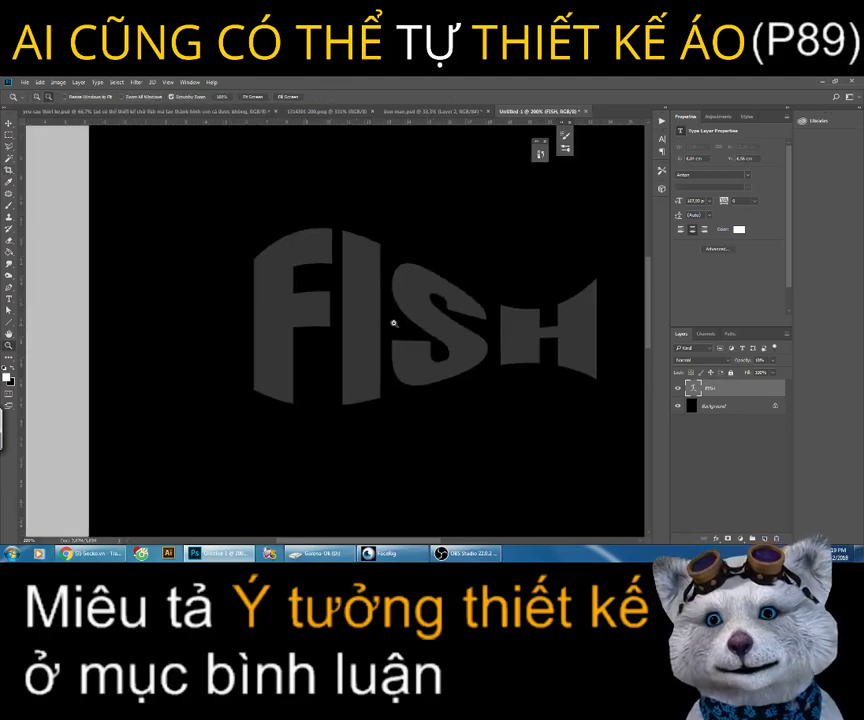
pyautogui.keyDown('alt'); pyautogui.click(393, 323); pyautogui.keyUp('alt')
pyautogui.click(773, 360)
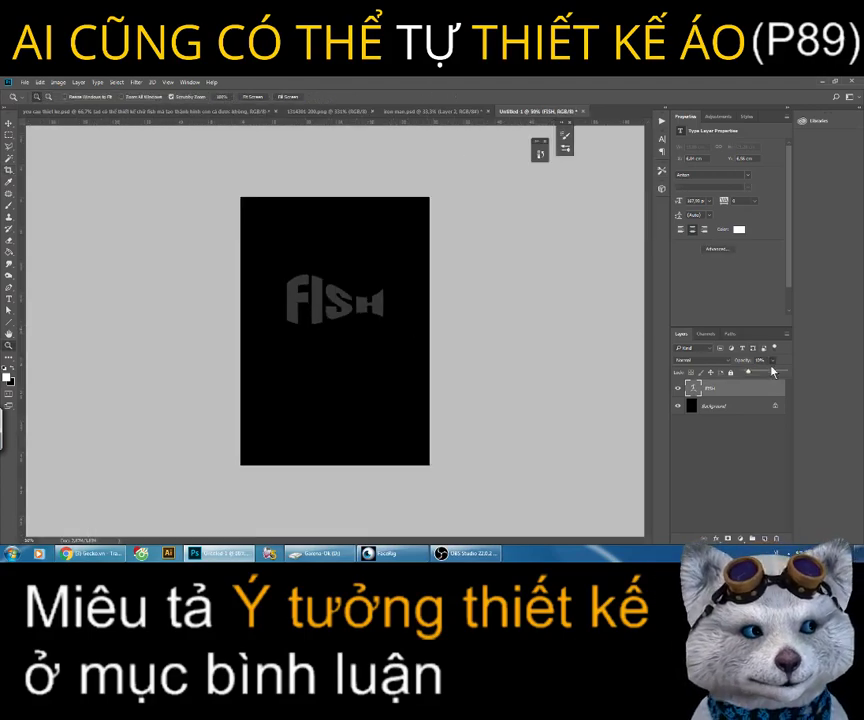
pyautogui.moveTo(772, 371); pyautogui.dragTo(785, 372)
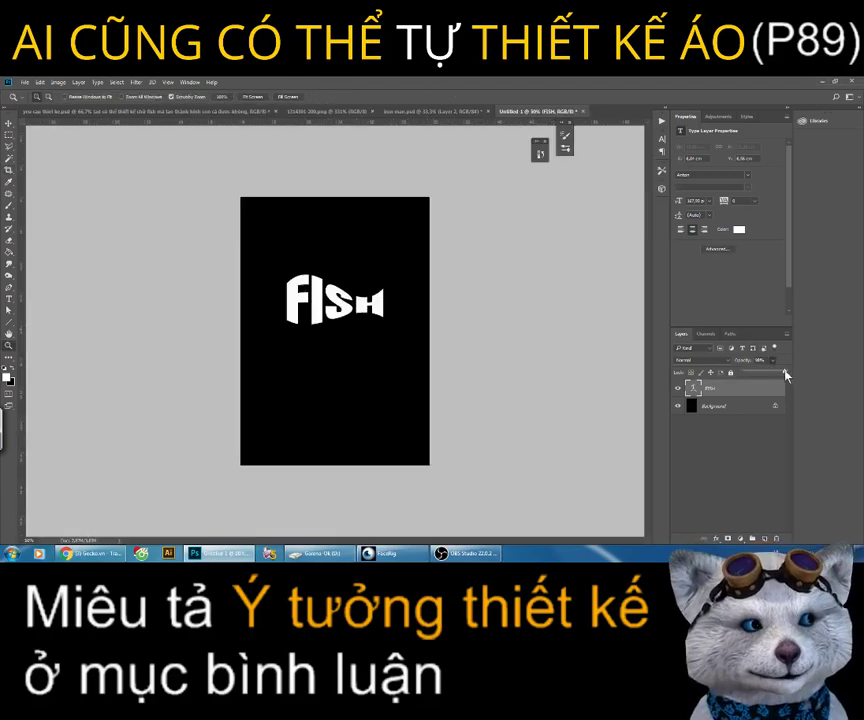
# Step: Enlarge the warped FISH text slightly with Free Transform
pyautogui.click(9, 124)
pyautogui.hotkey('ctrl', 't')
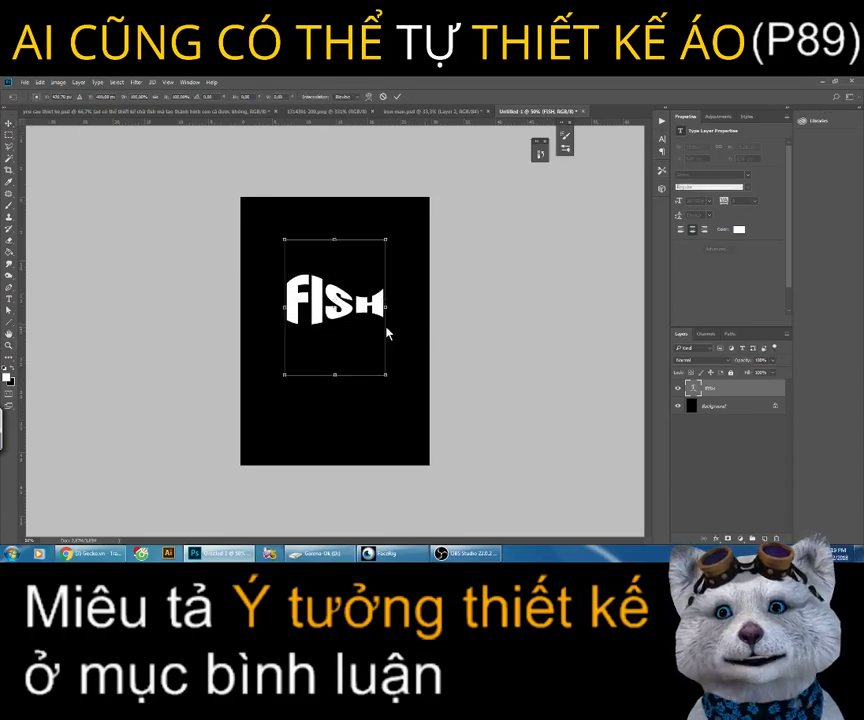
pyautogui.moveTo(386, 375); pyautogui.dragTo(400, 394)
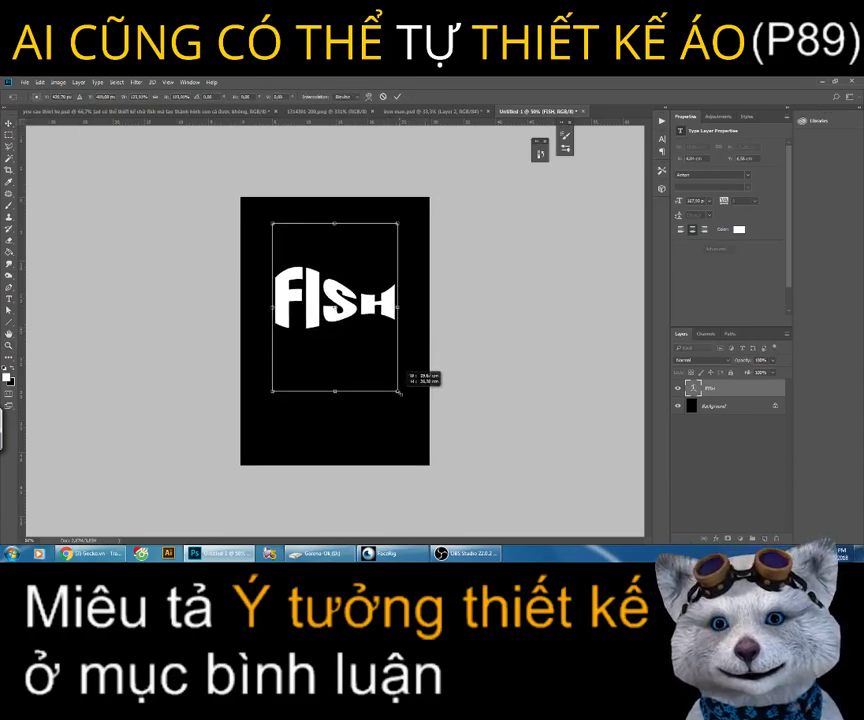
pyautogui.press('Return')
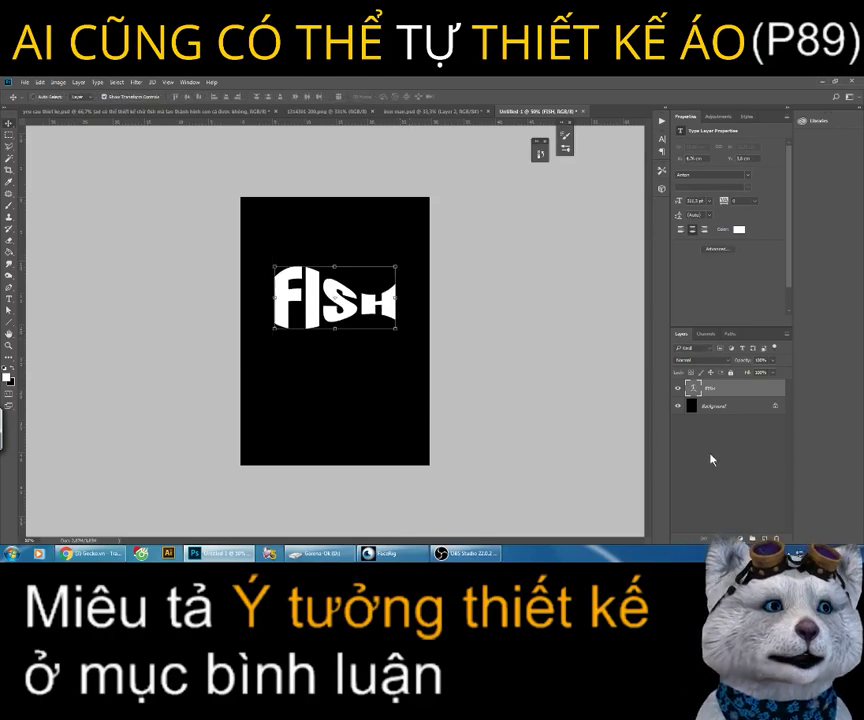
# Step: Add a new empty layer above FISH and zoom in to 200% on the text
pyautogui.click(768, 541)
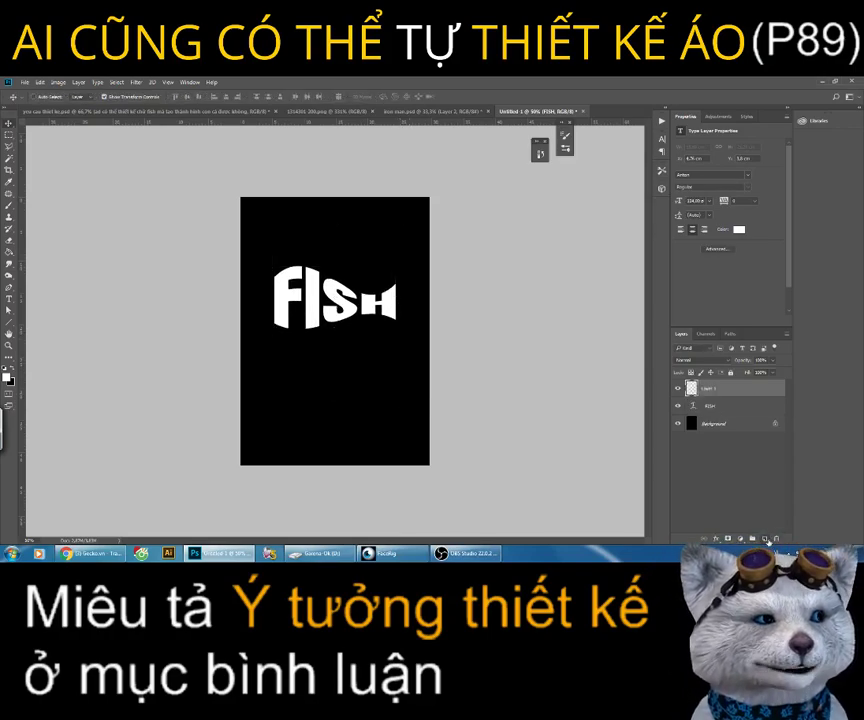
pyautogui.press('z')
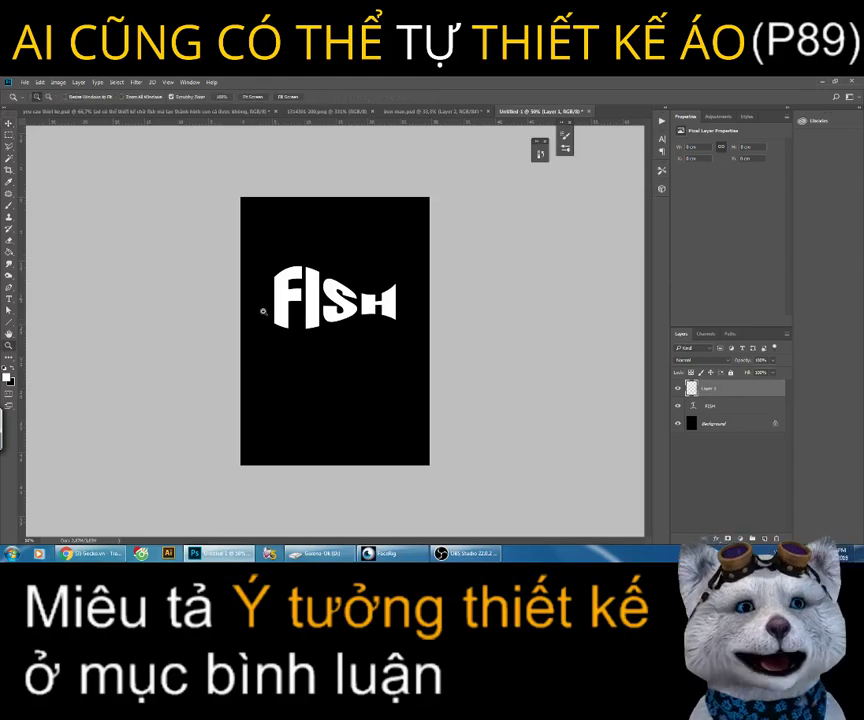
pyautogui.click(263, 312)
pyautogui.click(232, 241)
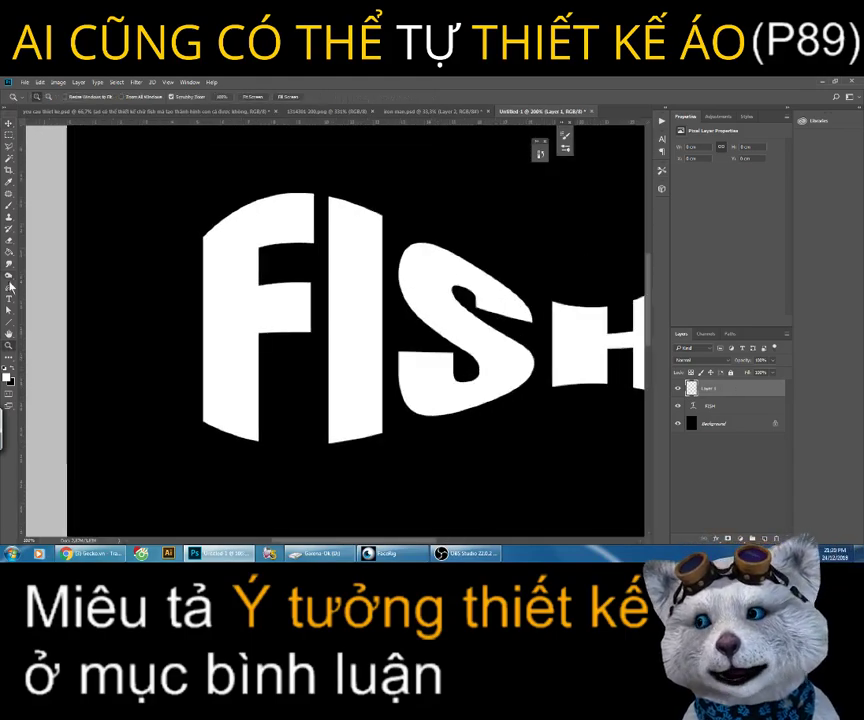
# Step: Set the Pen tool to Shape mode and place anchor points along the F's upper-left curve
pyautogui.click(9, 287)
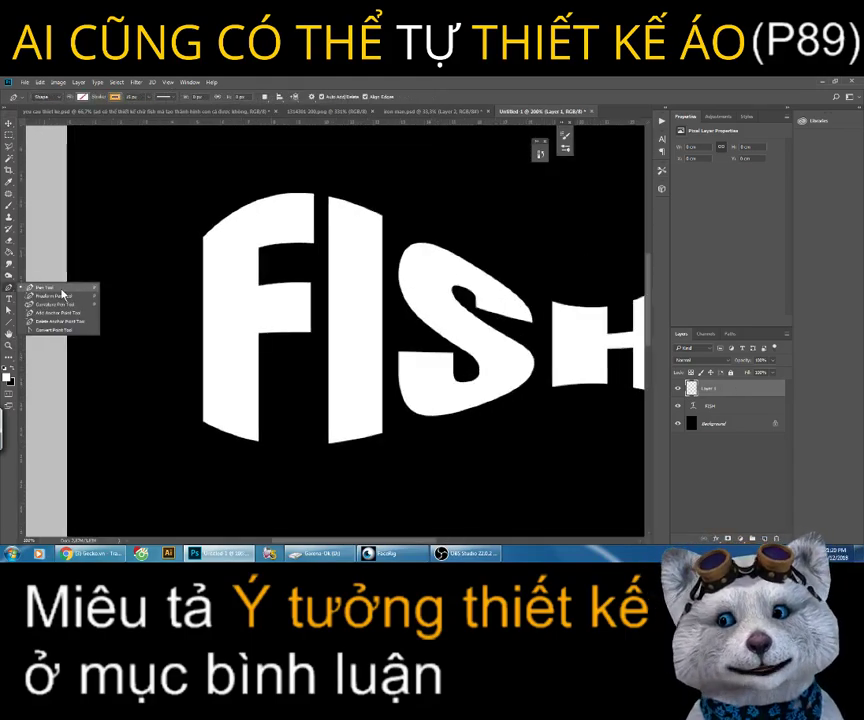
pyautogui.click(45, 288)
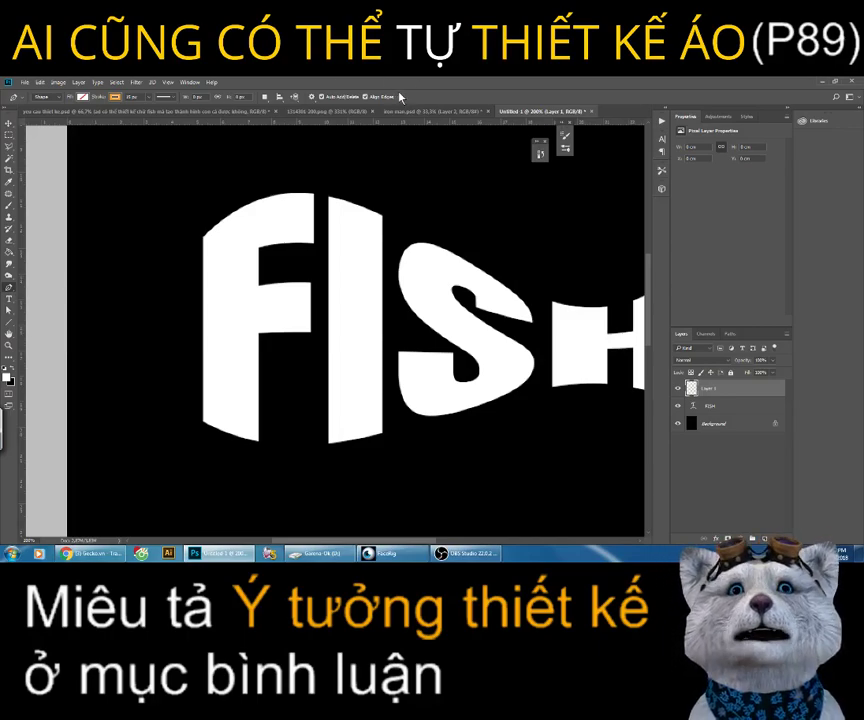
pyautogui.click(44, 96)
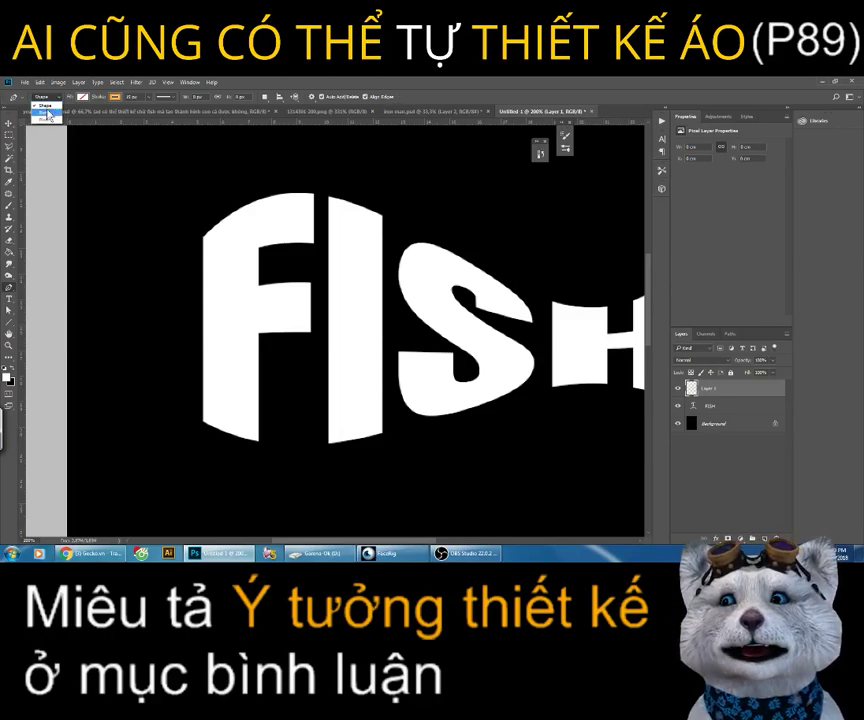
pyautogui.click(44, 106)
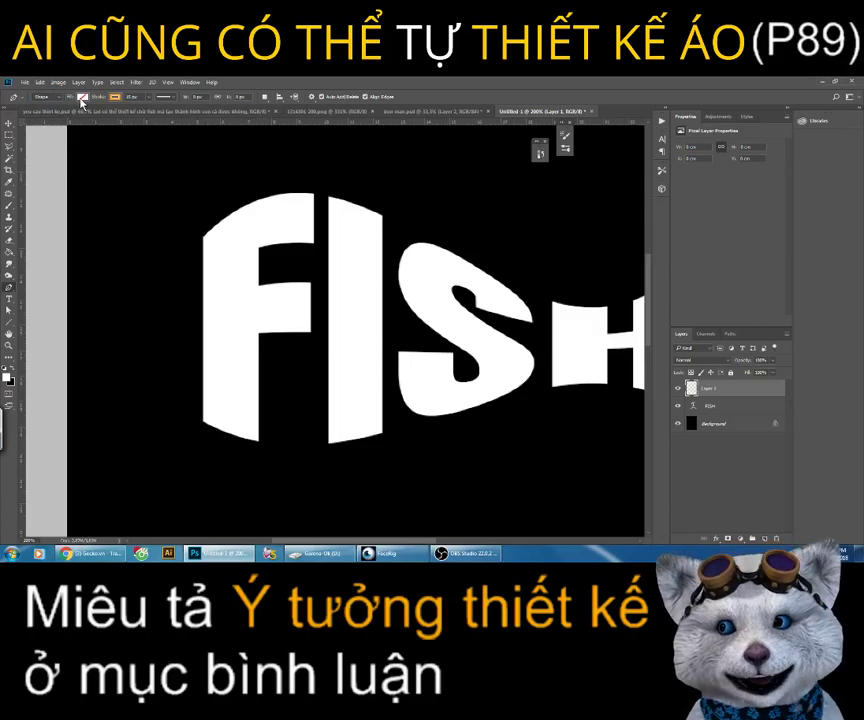
pyautogui.click(82, 98)
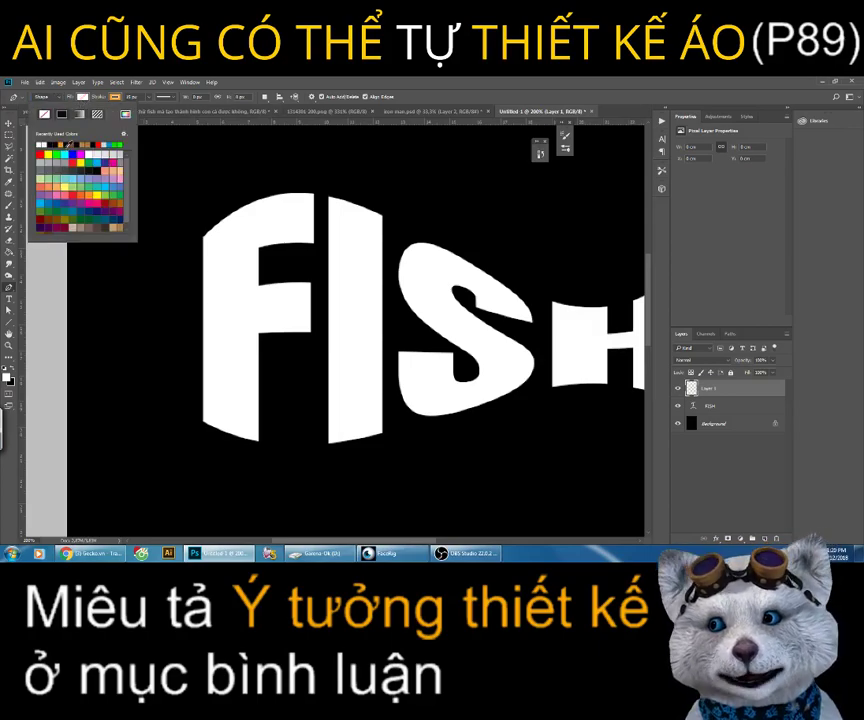
pyautogui.click(116, 97)
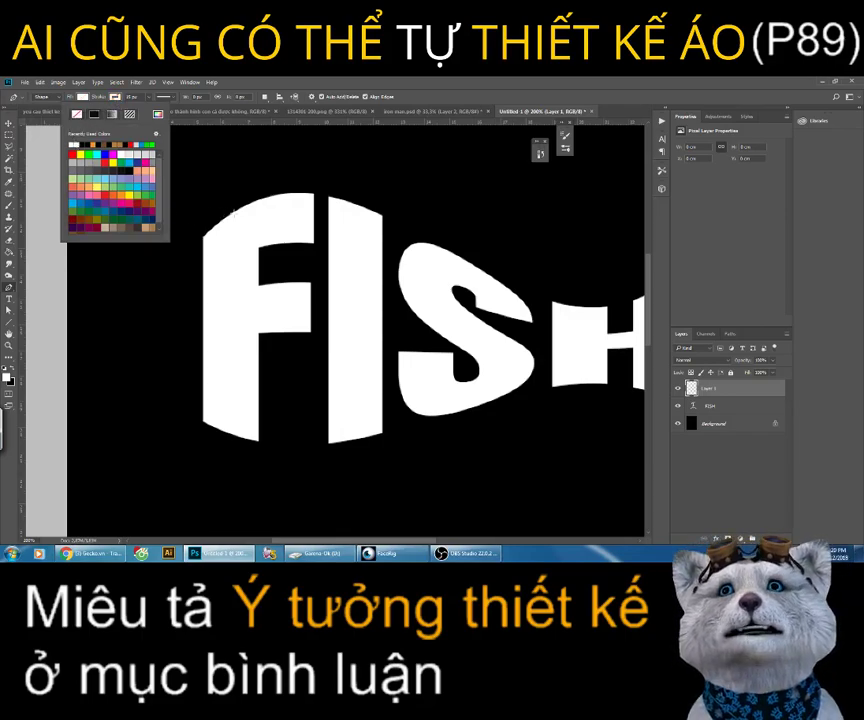
pyautogui.click(235, 212)
pyautogui.click(204, 232)
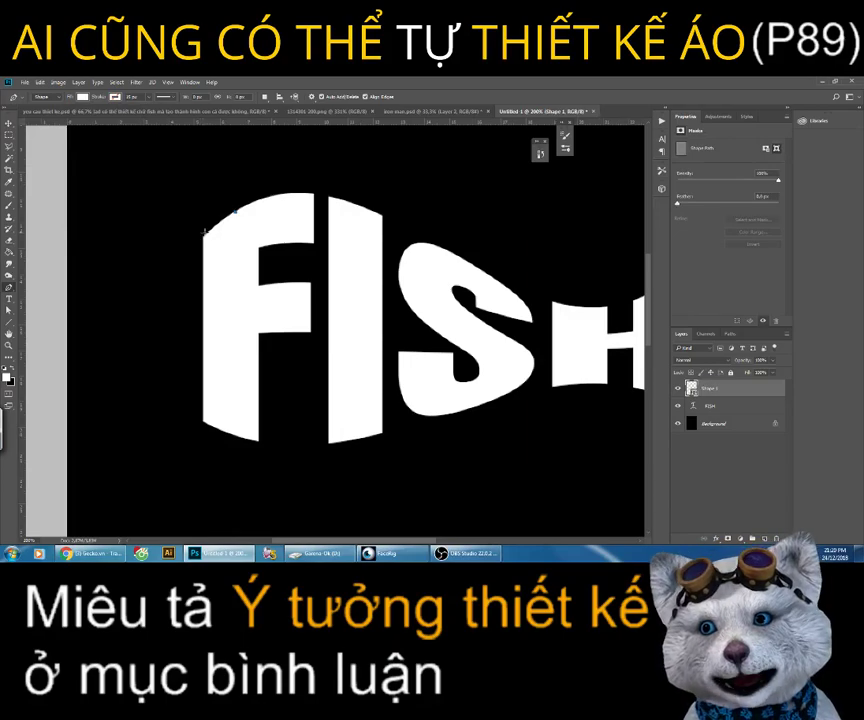
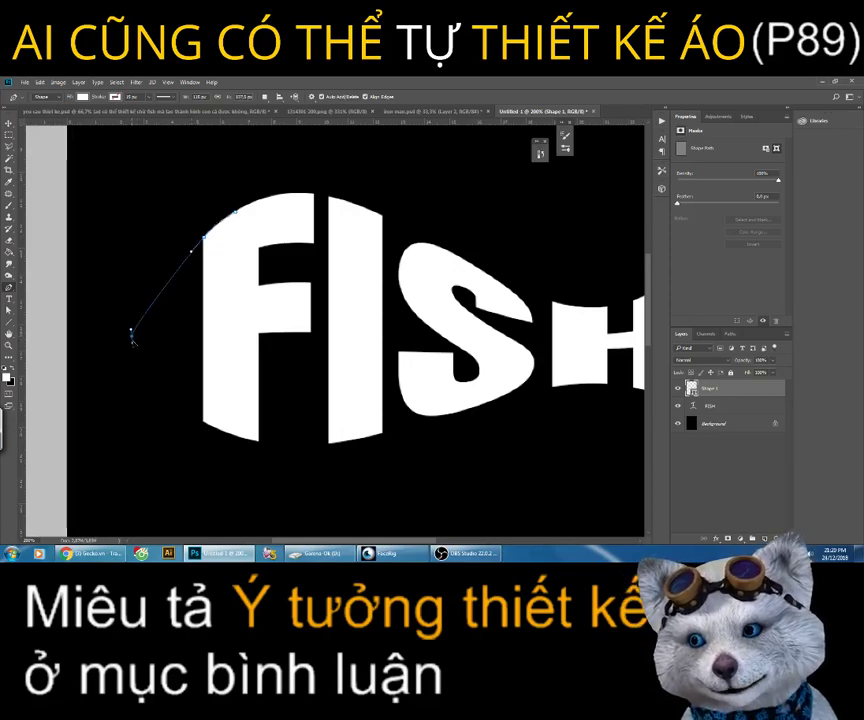
# Step: Draw a closed white pen shape around the left of the F as a curved fish head
pyautogui.moveTo(131, 336)
pyautogui.mouseDown()
pyautogui.moveTo(141, 330)
pyautogui.moveTo(141, 362)
pyautogui.mouseUp()
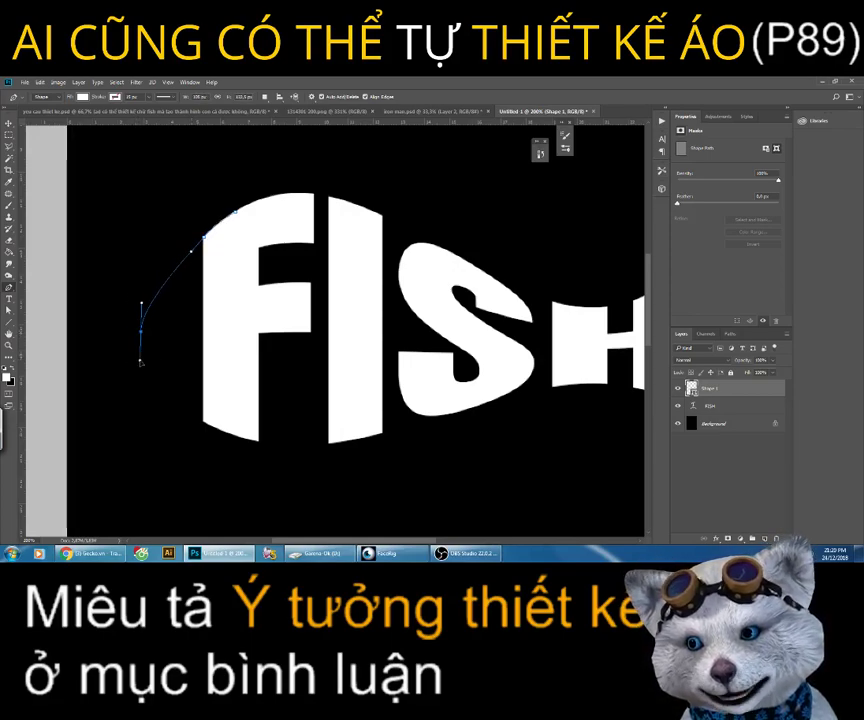
pyautogui.click(201, 421)
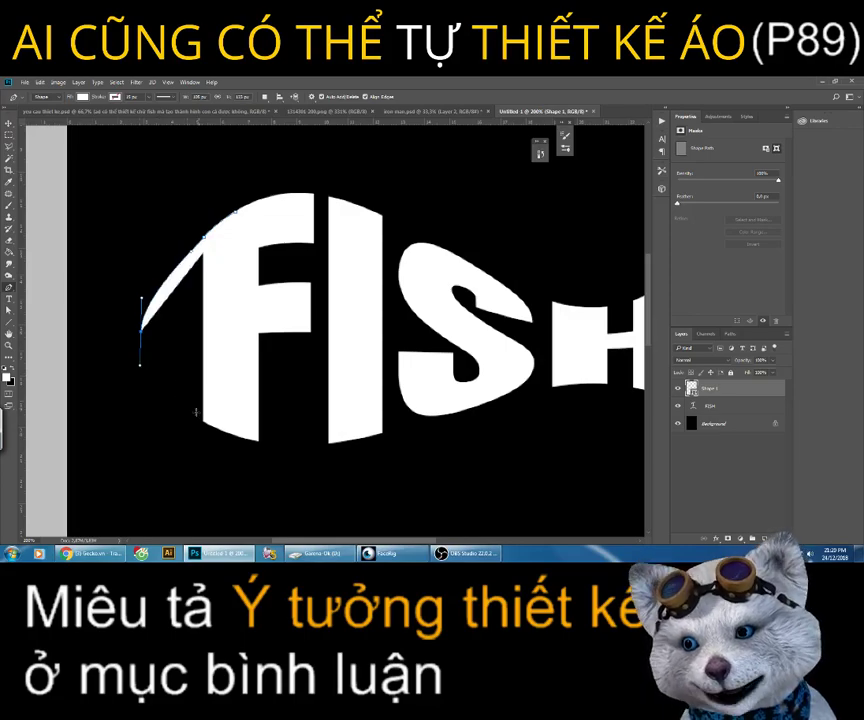
pyautogui.moveTo(201, 421); pyautogui.dragTo(230, 435)
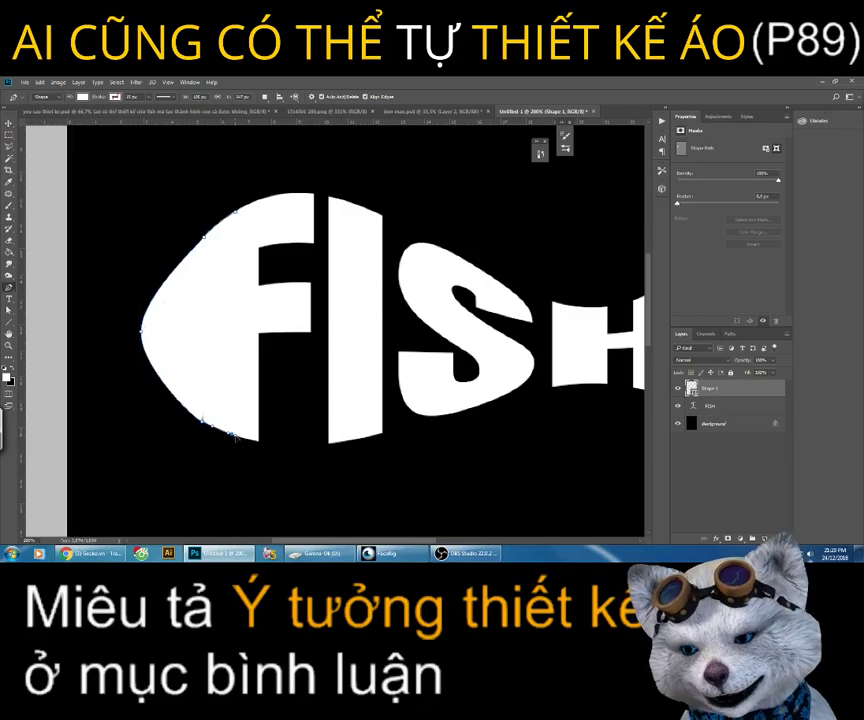
pyautogui.click(242, 389)
pyautogui.click(240, 241)
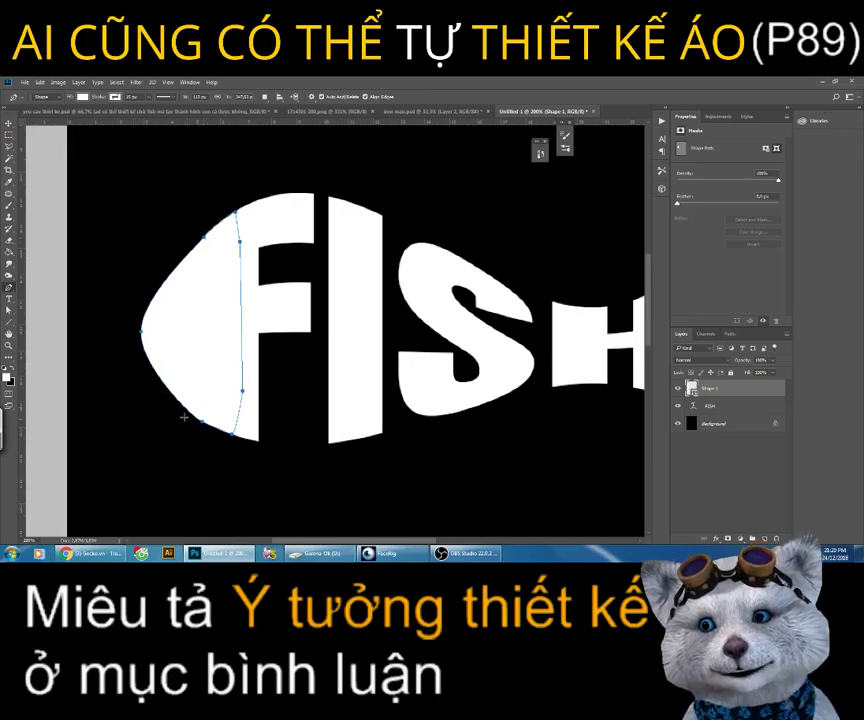
# Step: Drag the head's left anchor and its direction handles with Direct Selection into a blunt, round curve
pyautogui.click(8, 310)
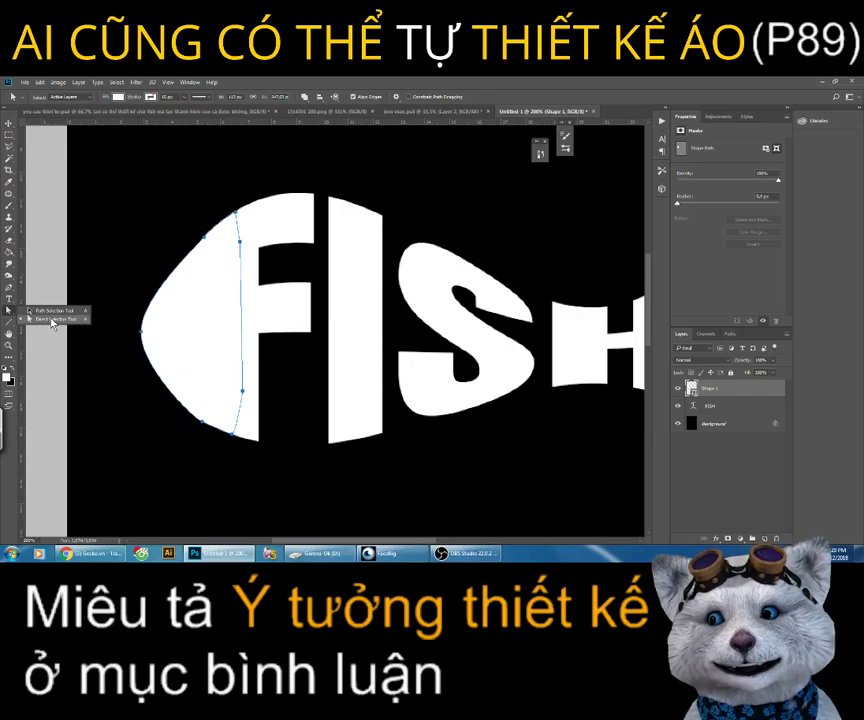
pyautogui.click(52, 320)
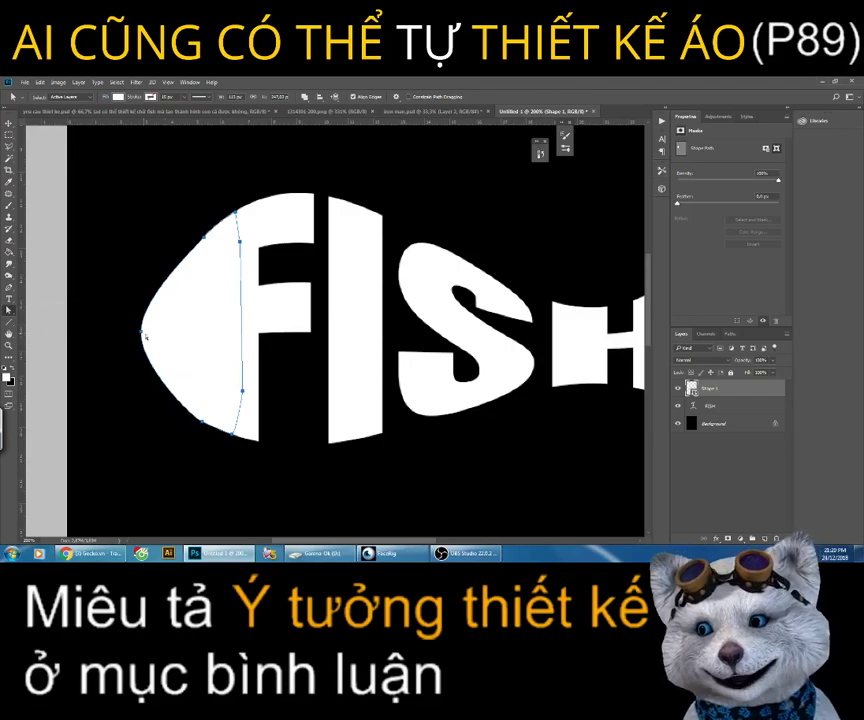
pyautogui.moveTo(141, 330)
pyautogui.mouseDown()
pyautogui.moveTo(146, 312)
pyautogui.moveTo(143, 327)
pyautogui.mouseUp()
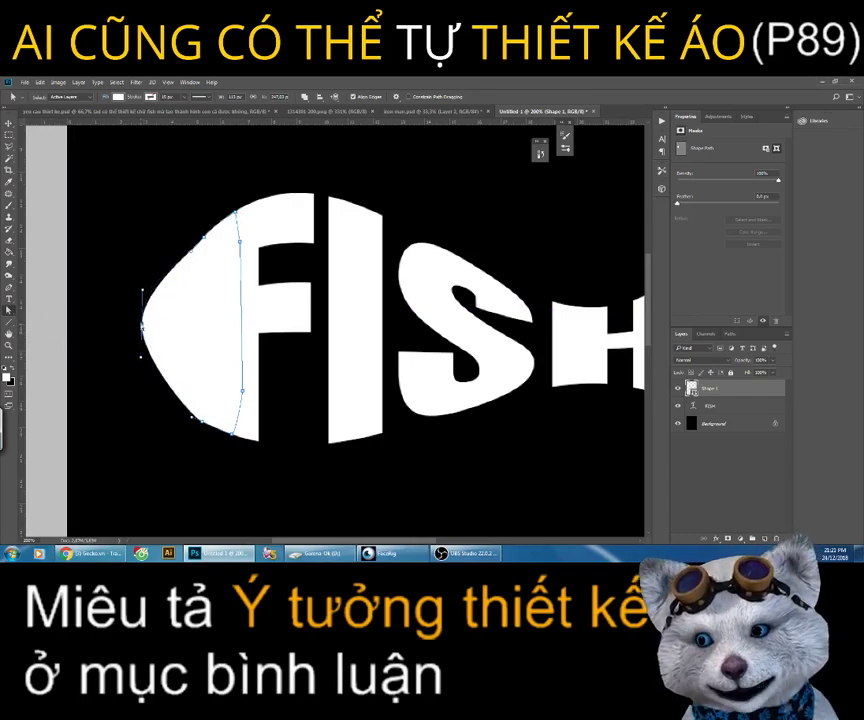
pyautogui.moveTo(143, 327); pyautogui.dragTo(150, 322)
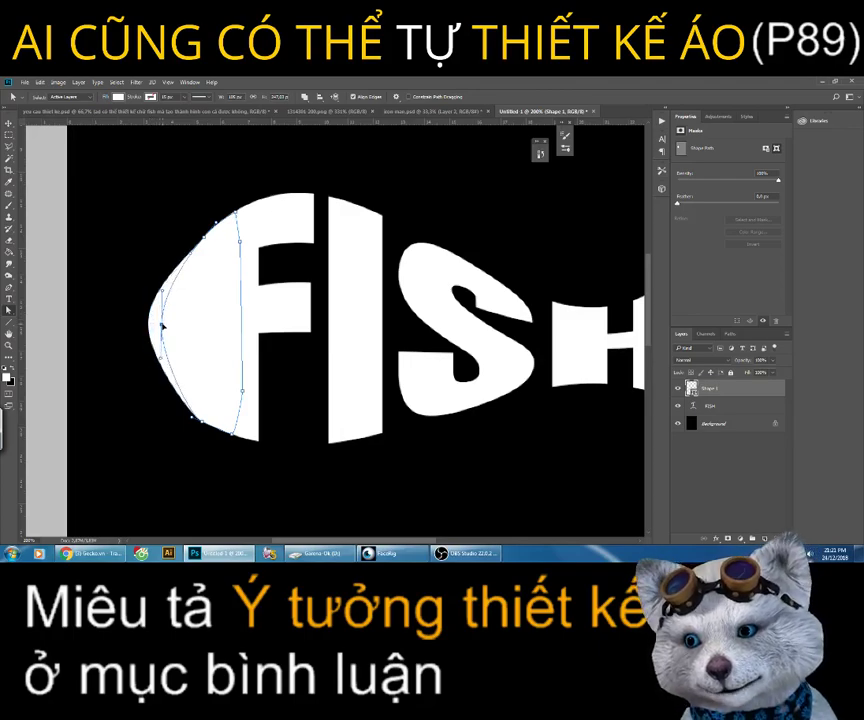
pyautogui.moveTo(149, 323); pyautogui.dragTo(161, 325)
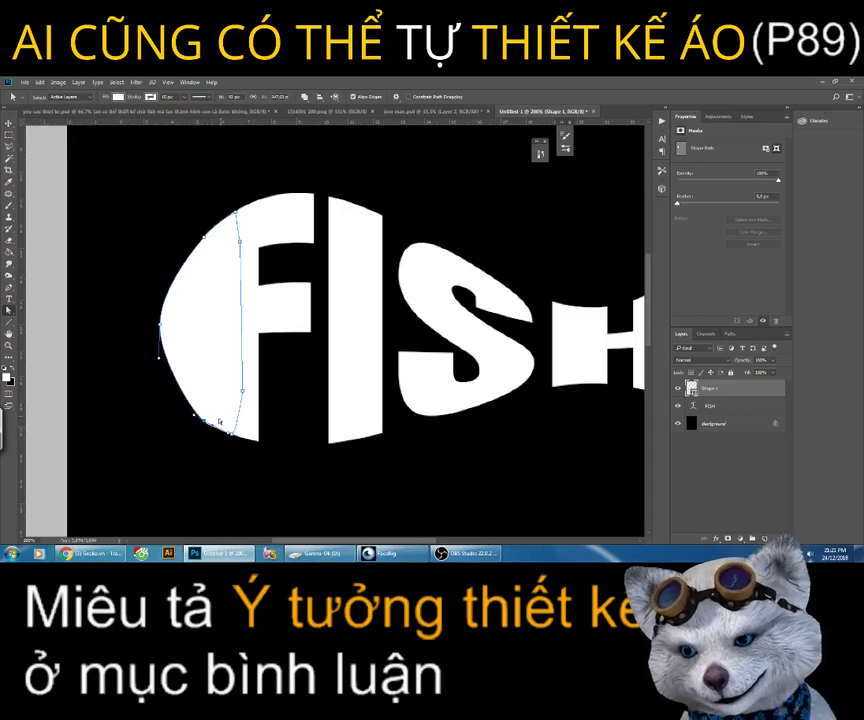
pyautogui.moveTo(160, 326)
pyautogui.mouseDown()
pyautogui.moveTo(151, 320)
pyautogui.moveTo(150, 385)
pyautogui.mouseUp()
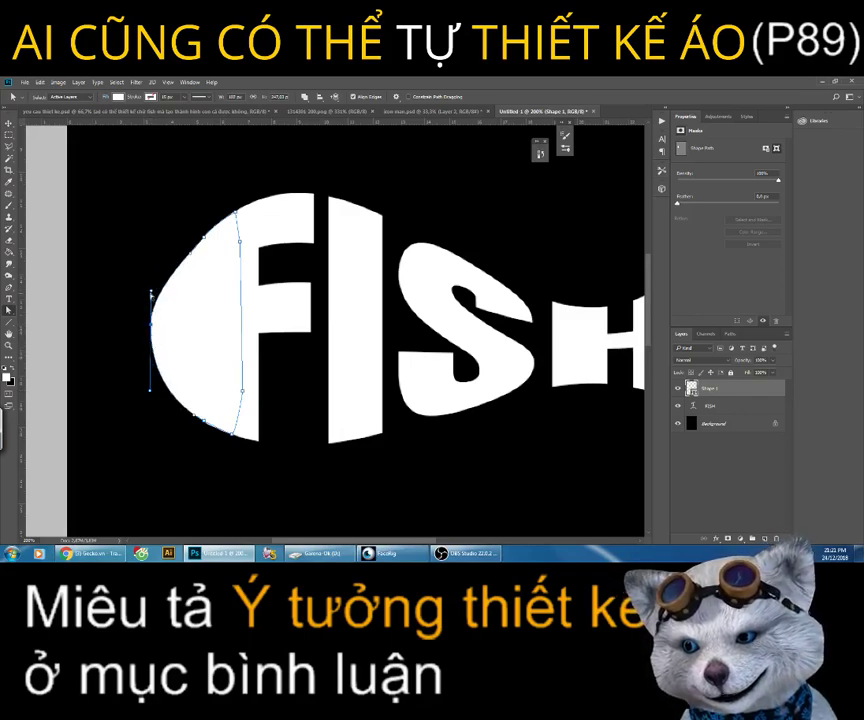
pyautogui.moveTo(151, 293); pyautogui.dragTo(150, 276)
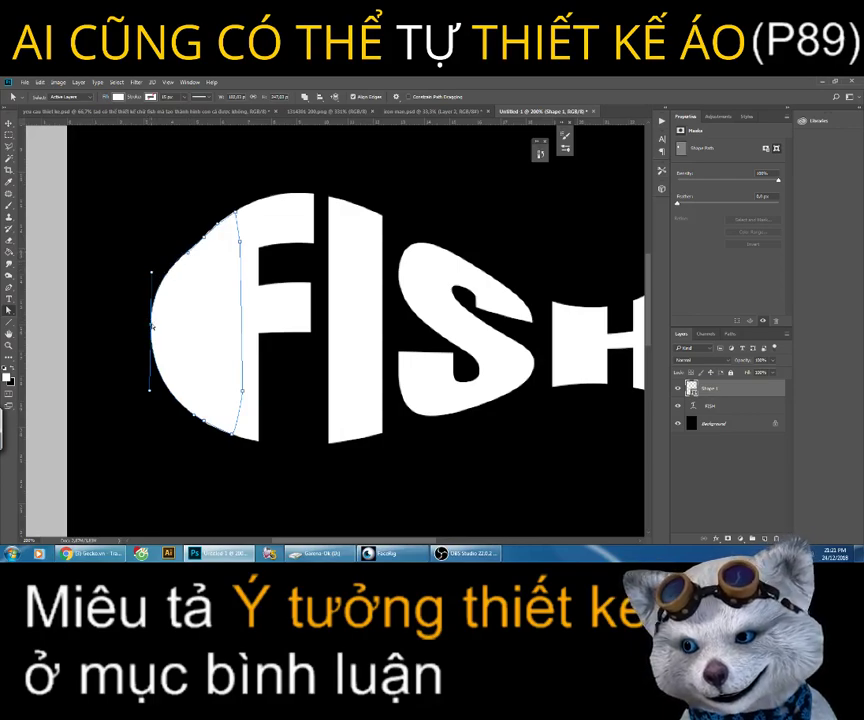
pyautogui.moveTo(152, 327); pyautogui.dragTo(156, 327)
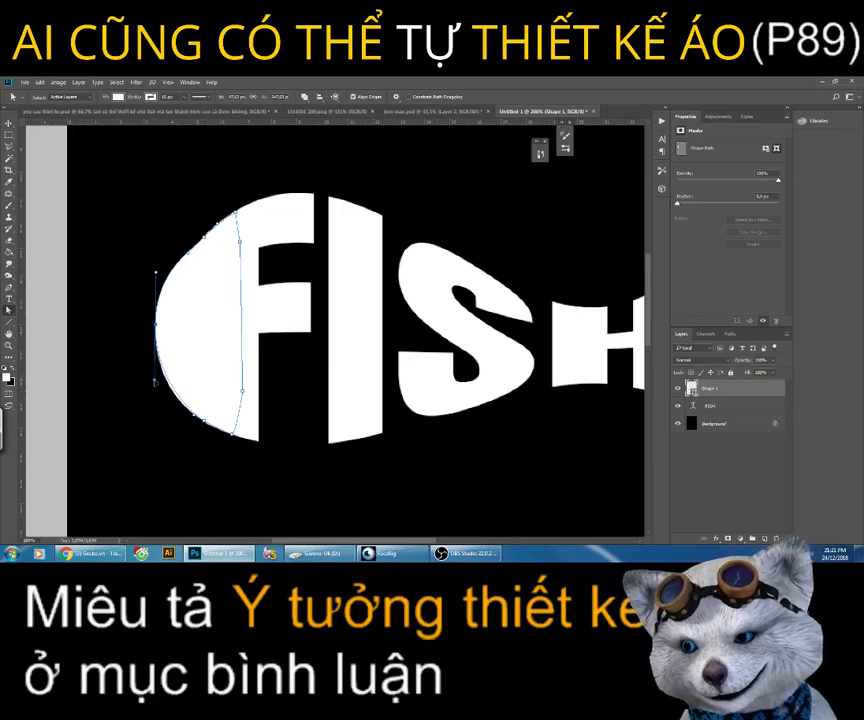
pyautogui.moveTo(155, 372); pyautogui.dragTo(153, 378)
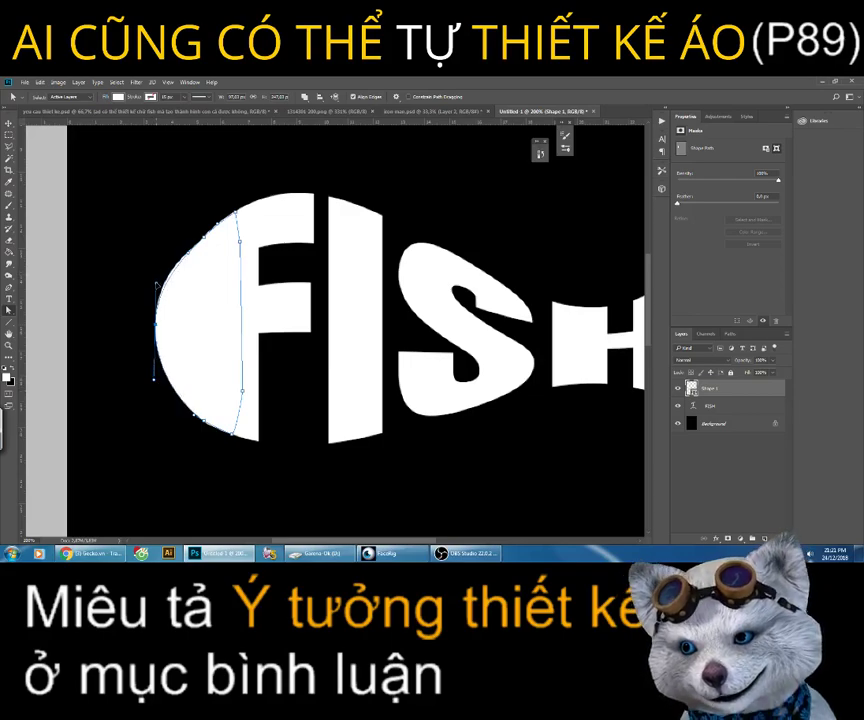
# Step: Zoom out, select the FISH text layer, and zoom back in on the lettering
pyautogui.press('z')
pyautogui.keyDown('alt'); pyautogui.click(216, 347); pyautogui.keyUp('alt')
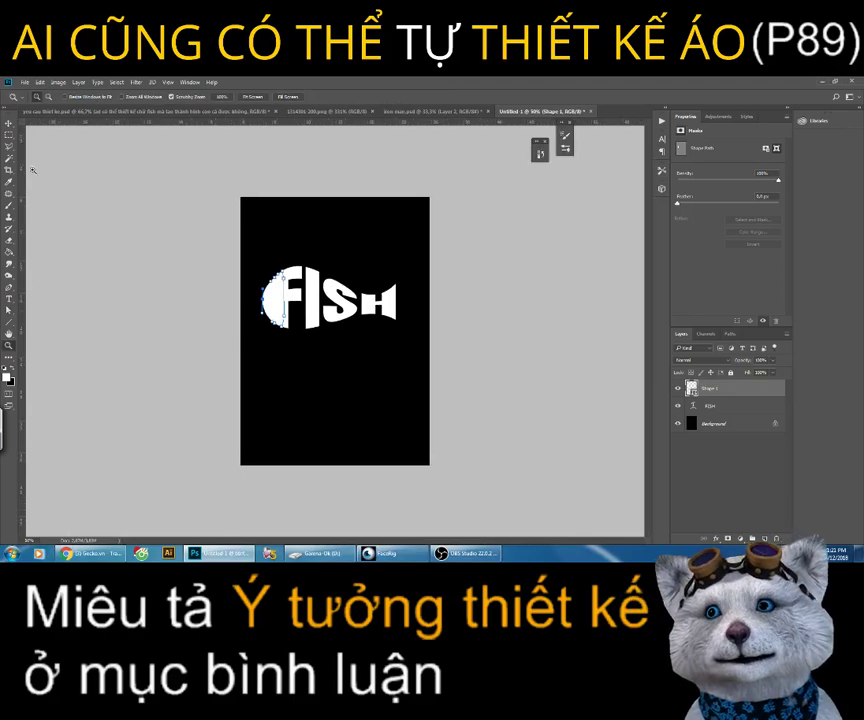
pyautogui.press('m')
pyautogui.click(714, 407)
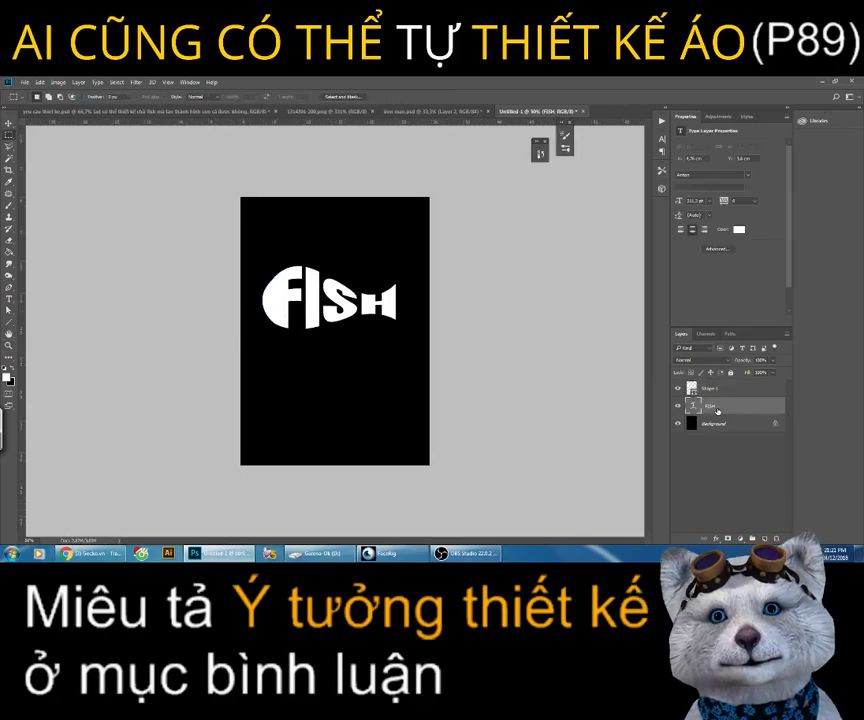
pyautogui.press('z')
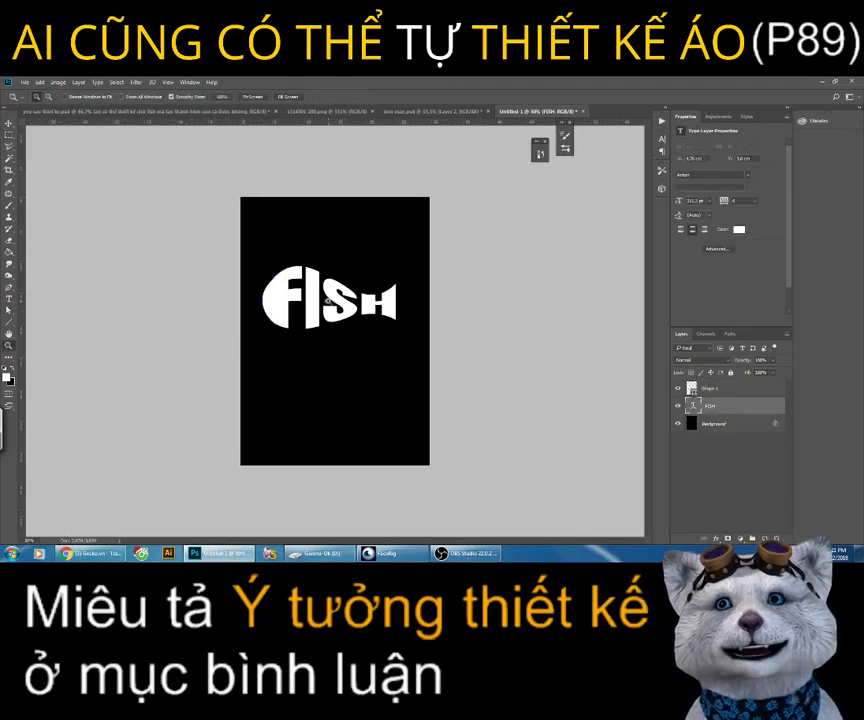
pyautogui.click(328, 300)
# Step: Transform the Shape 1 head layer from its bottom so it sits snugly against the F
pyautogui.press('v')
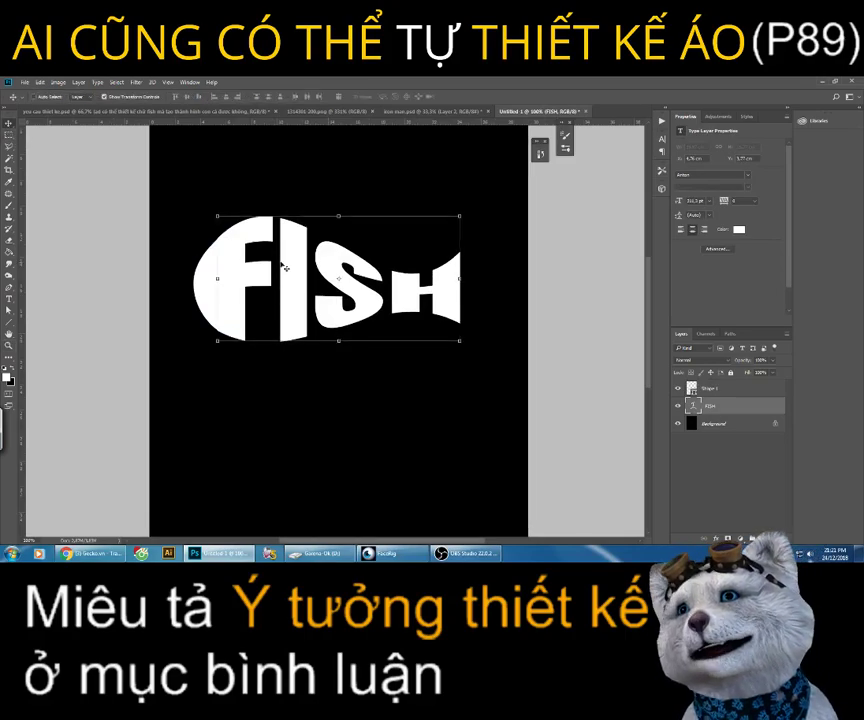
pyautogui.click(732, 387)
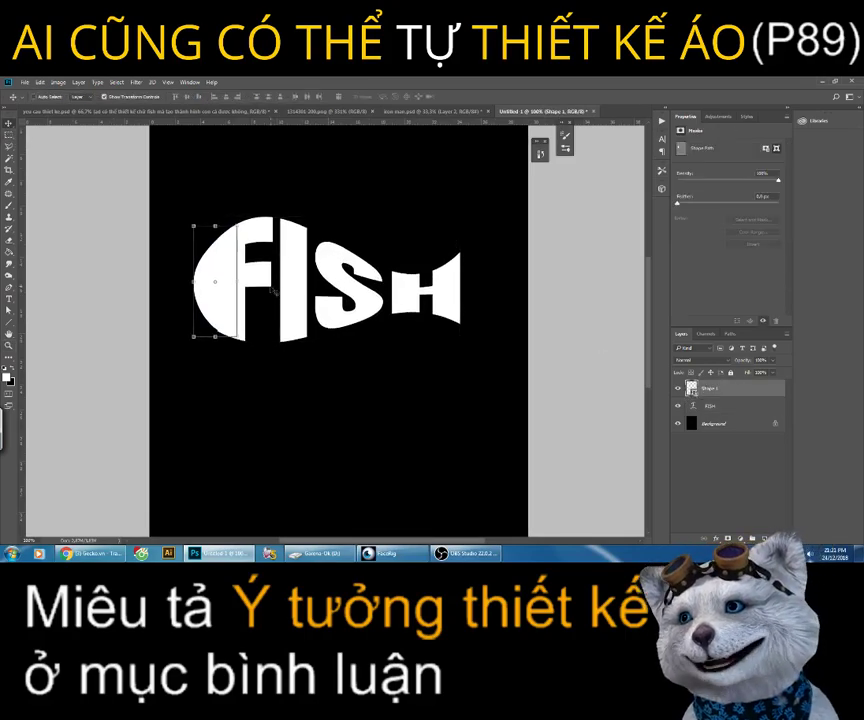
pyautogui.moveTo(210, 340); pyautogui.dragTo(215, 340)
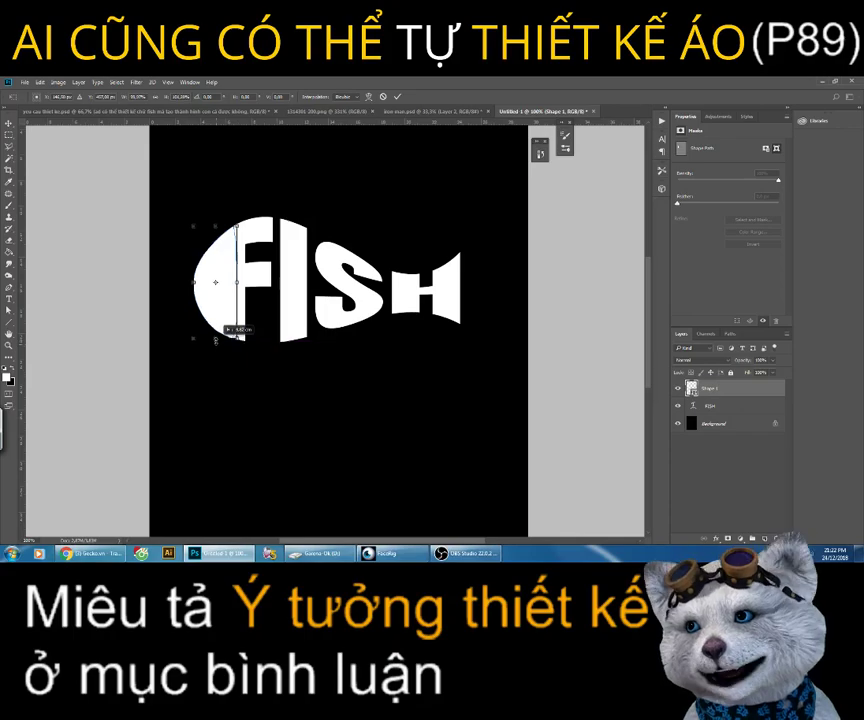
pyautogui.press('Return')
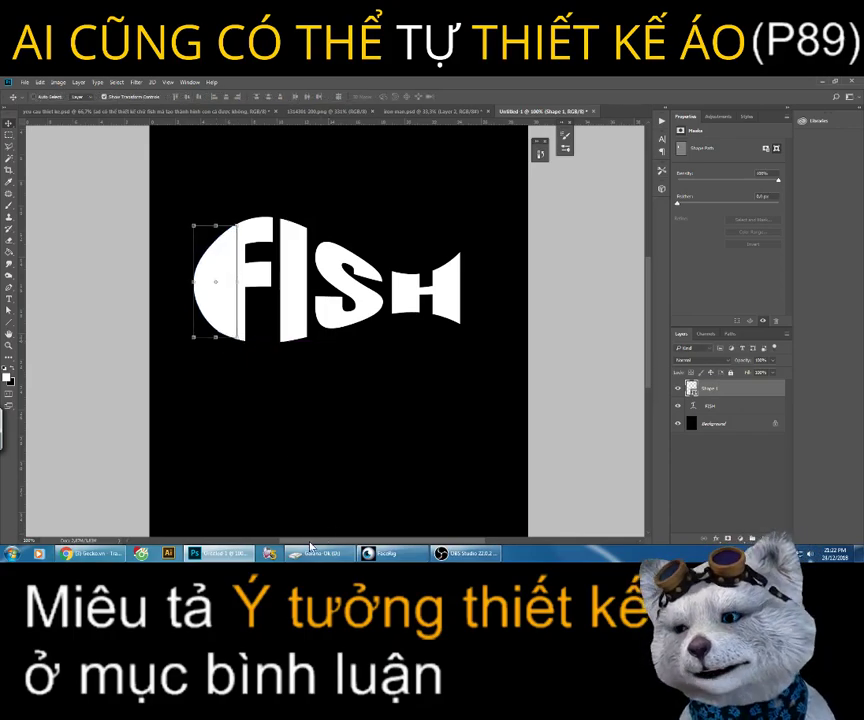
pyautogui.moveTo(305, 545); pyautogui.dragTo(325, 545)
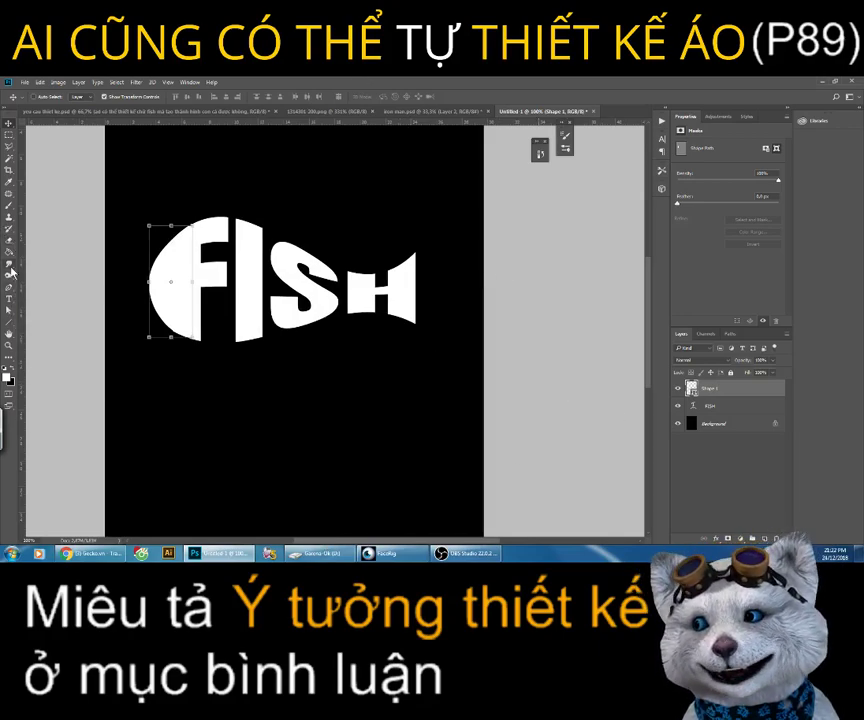
# Step: Pen-draw a white forked tail shape with upper and lower fins off the H's right side
pyautogui.rightClick(10, 287)
pyautogui.click(50, 281)
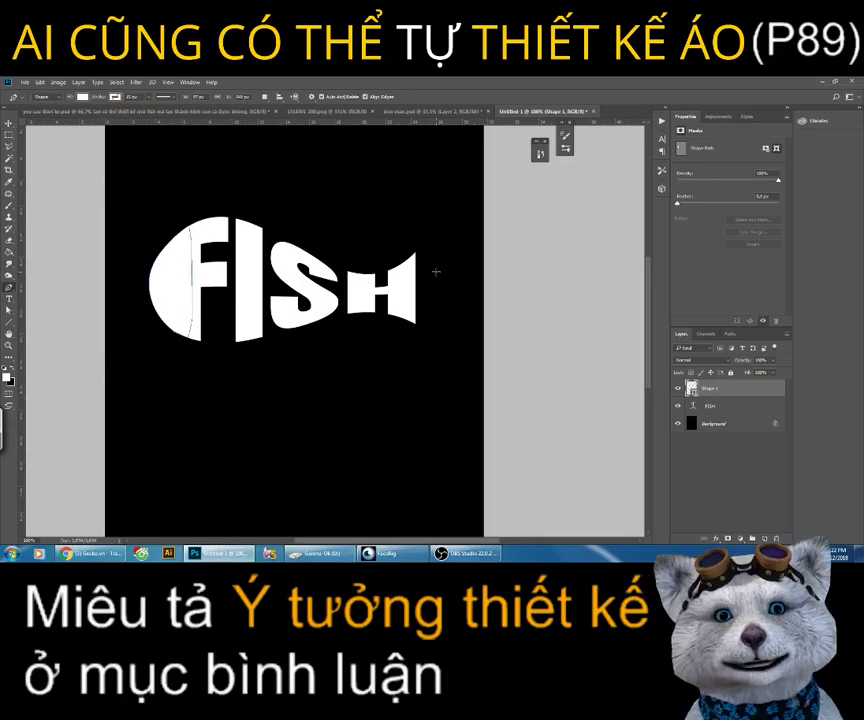
pyautogui.click(408, 258)
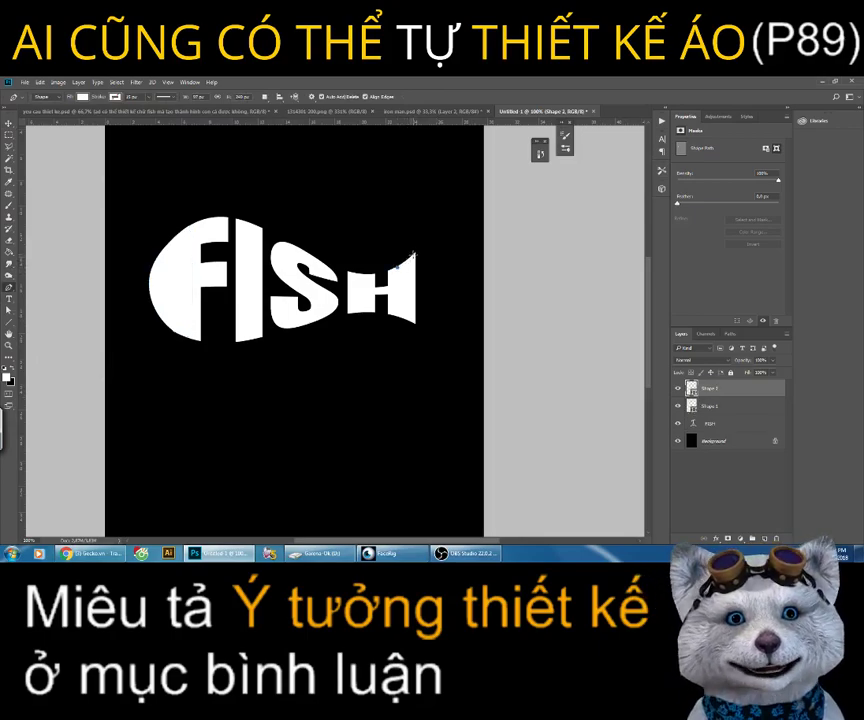
pyautogui.moveTo(427, 235); pyautogui.dragTo(437, 215)
pyautogui.click(437, 217)
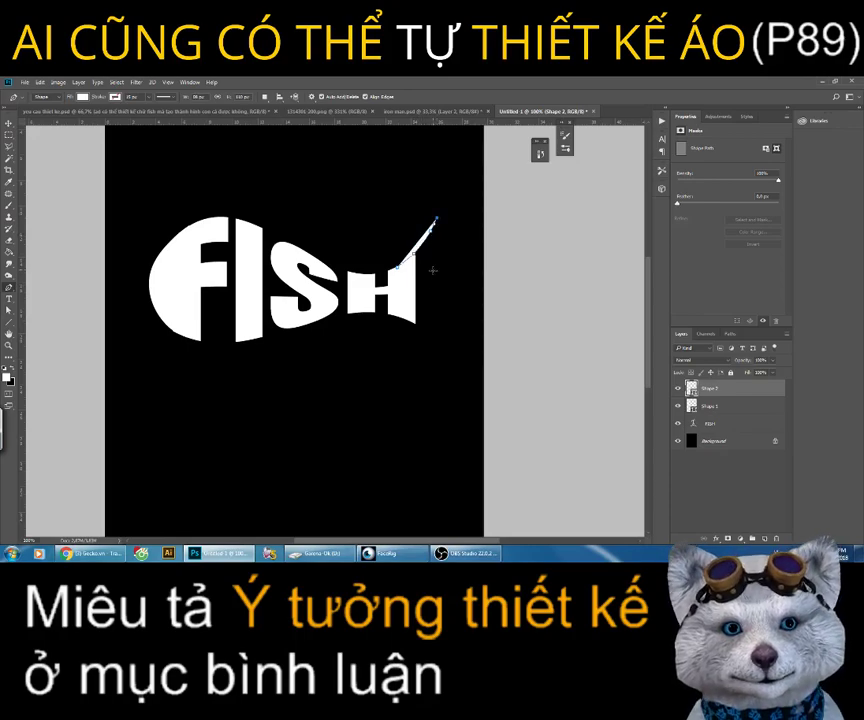
pyautogui.click(435, 261)
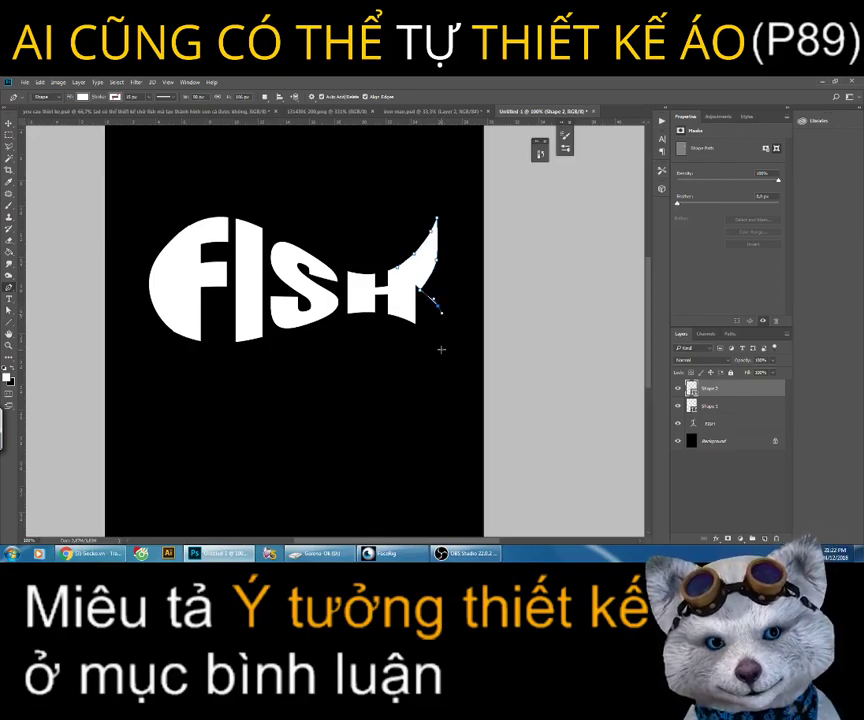
pyautogui.click(441, 349)
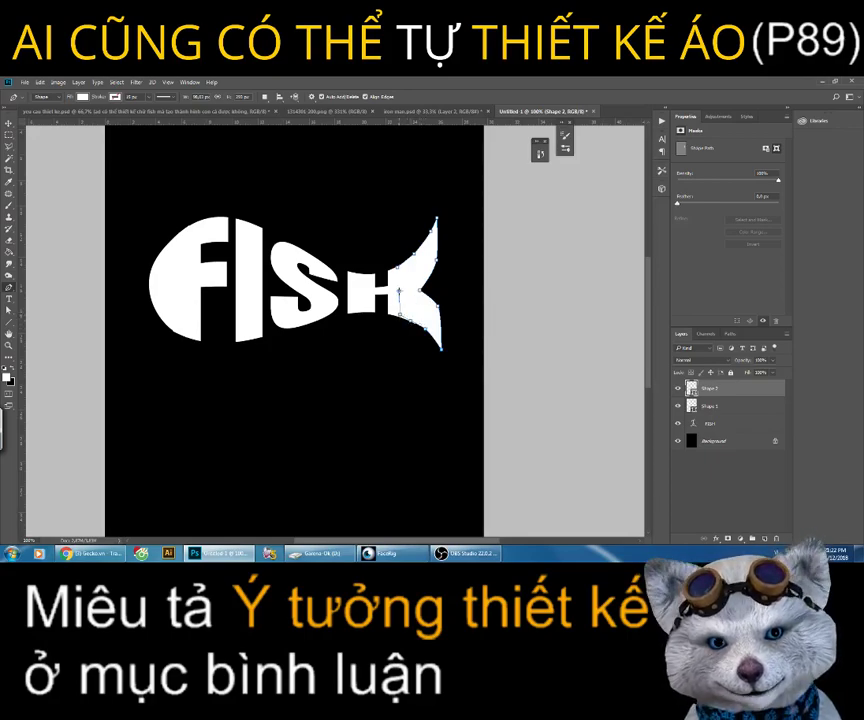
pyautogui.click(7, 136)
# Step: Select the FISH text layer, zoom out to the whole document, then select the Background layer
pyautogui.hotkey('alt', '[')
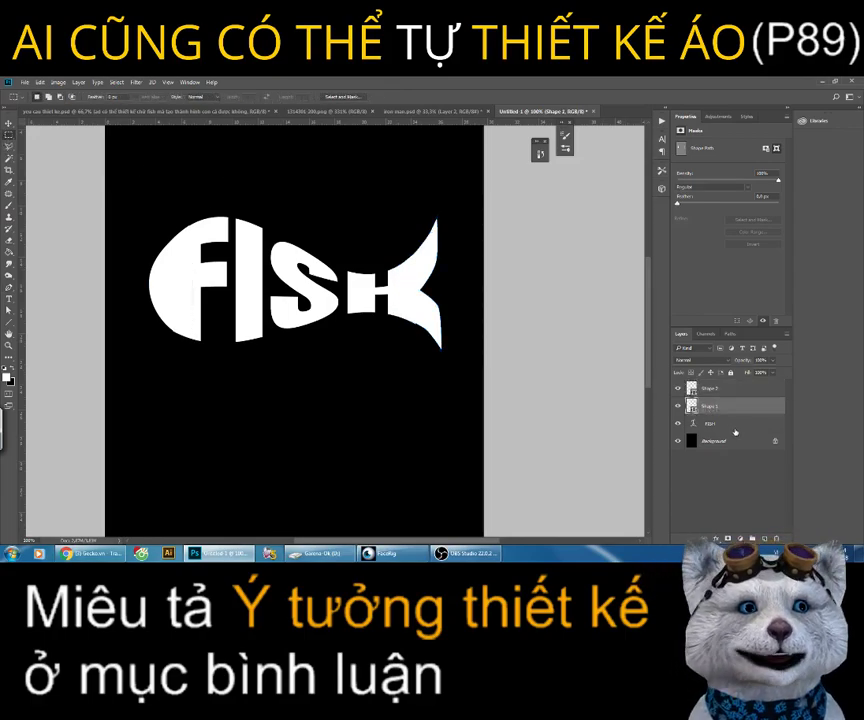
pyautogui.hotkey('alt', '[')
pyautogui.press('z')
pyautogui.keyDown('alt'); pyautogui.click(318, 312); pyautogui.keyUp('alt')
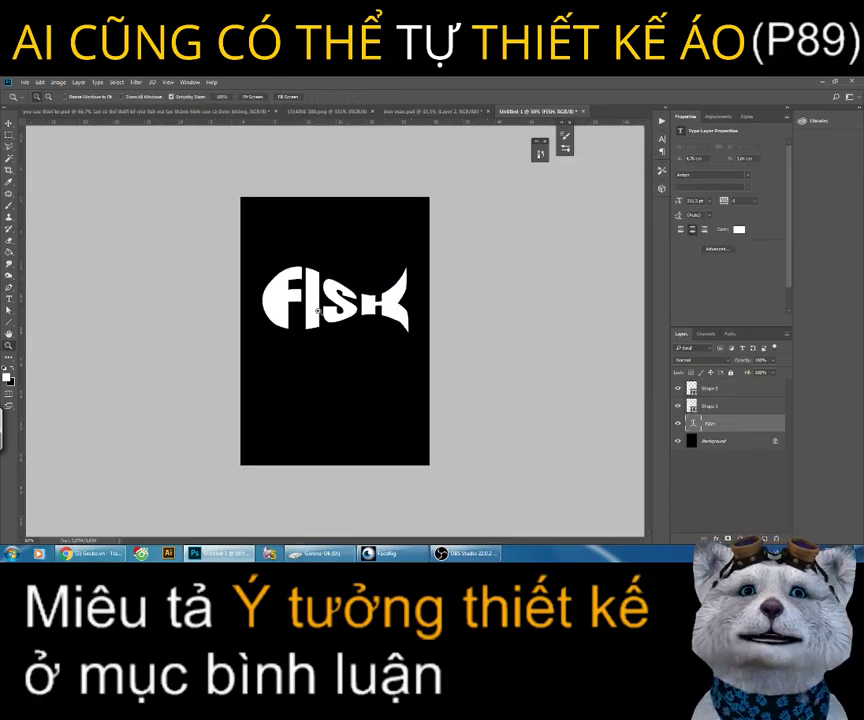
pyautogui.click(9, 123)
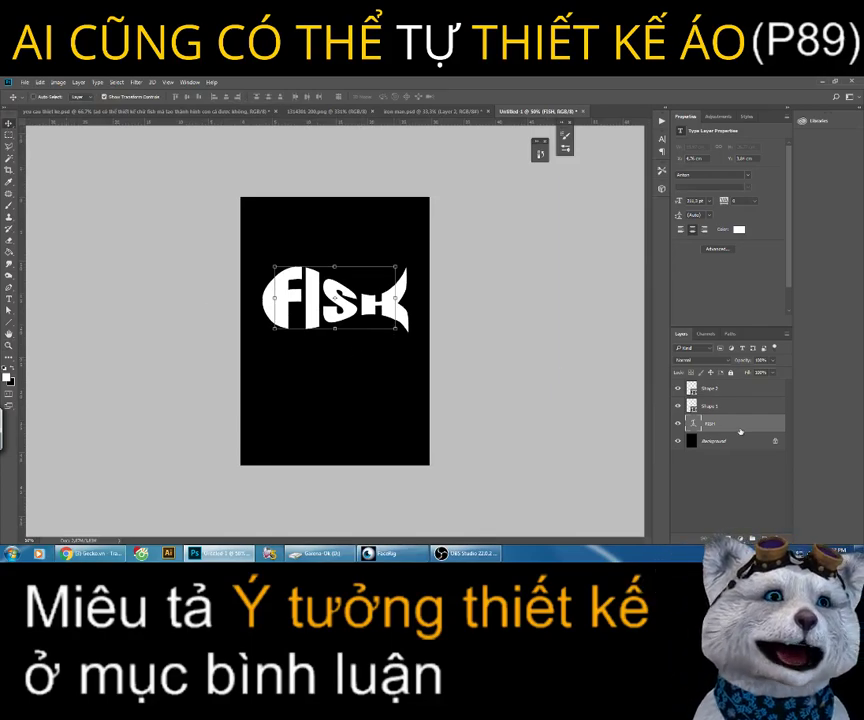
pyautogui.click(724, 442)
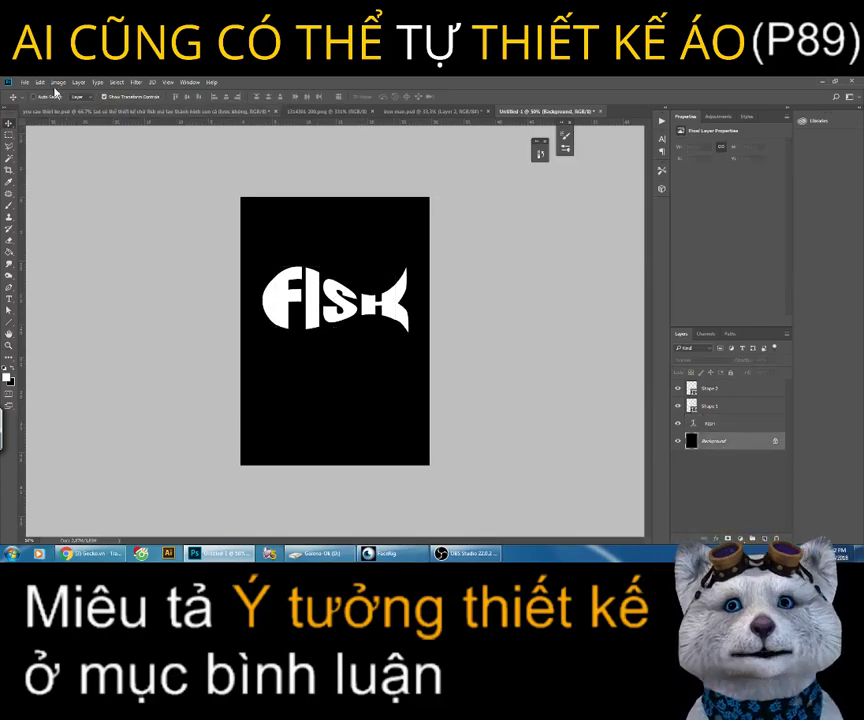
# Step: Switch to the design-request document and show the Alan Walker logo request layer
pyautogui.click(104, 112)
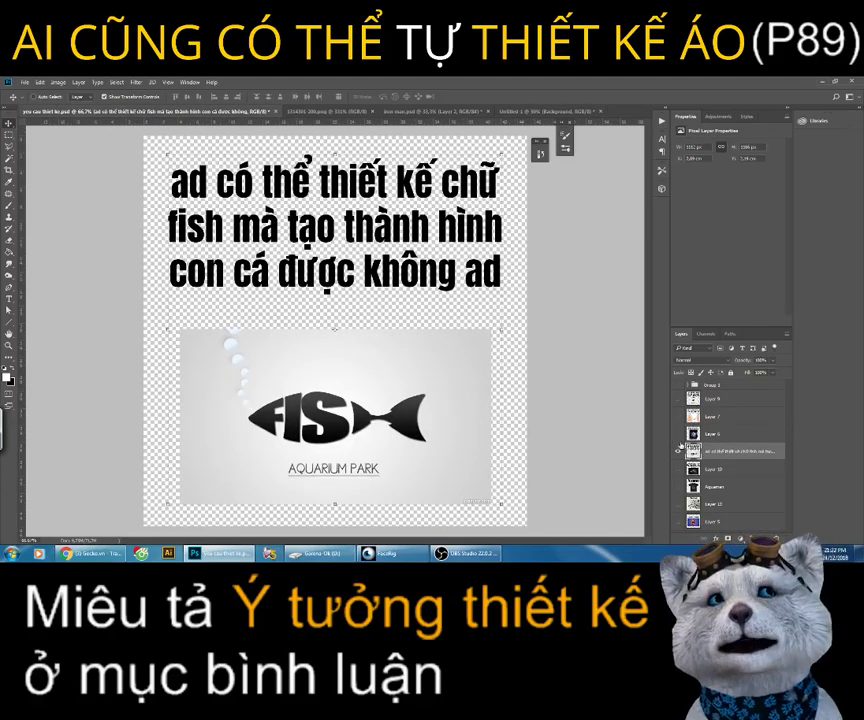
pyautogui.click(680, 449)
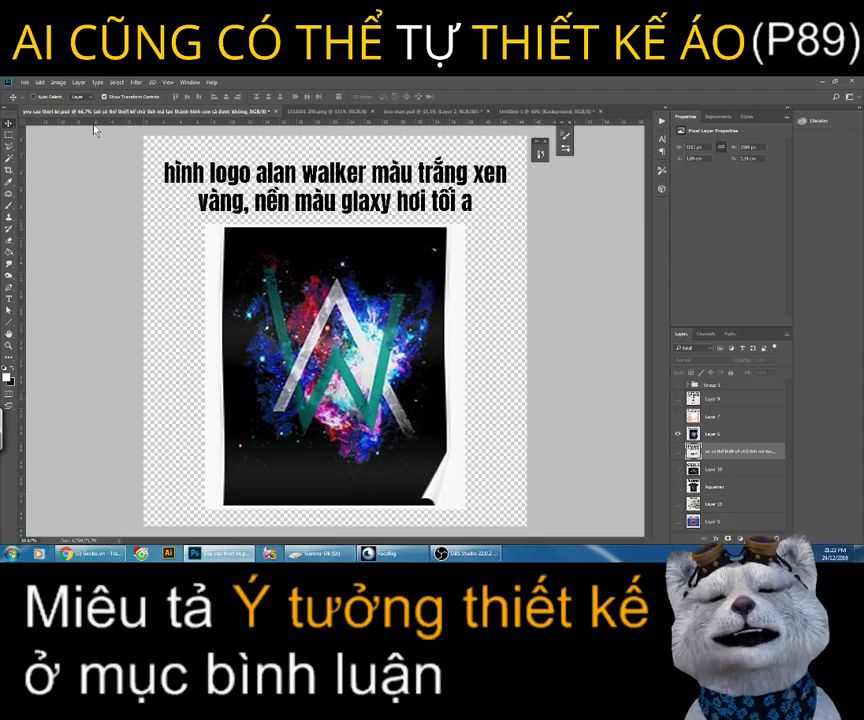
pyautogui.click(12, 82)
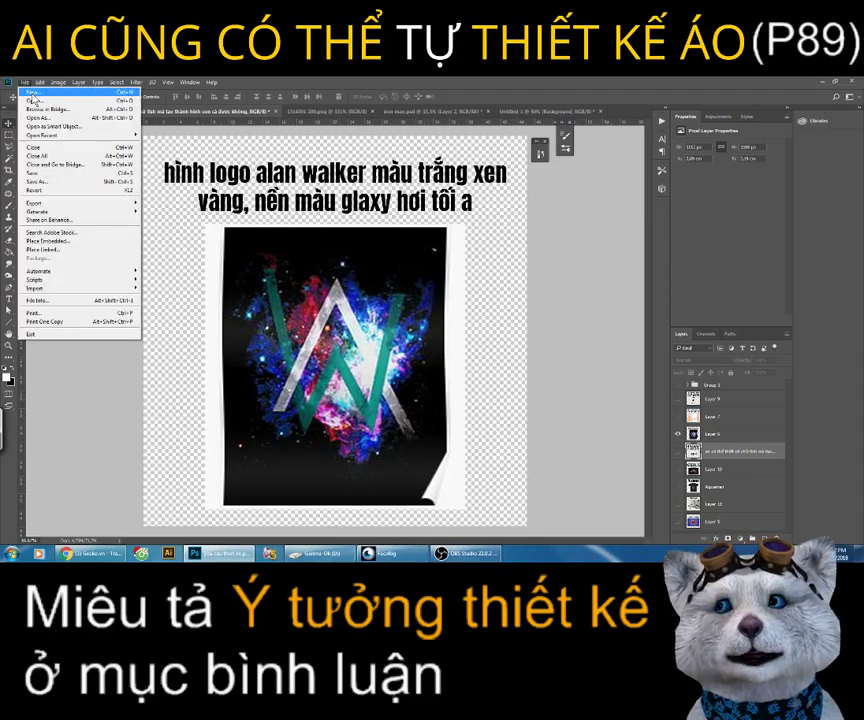
# Step: Create Untitled-2 from the Print A3 preset (297×420 mm) at 72 ppi with black background
pyautogui.press('Escape')
pyautogui.hotkey('ctrl', 'n')
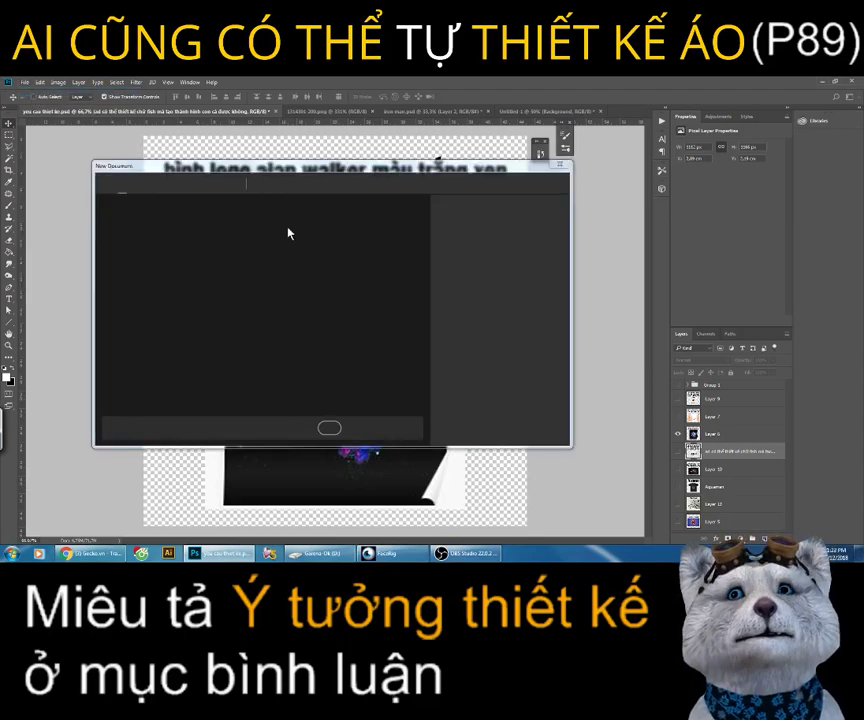
pyautogui.click(301, 186)
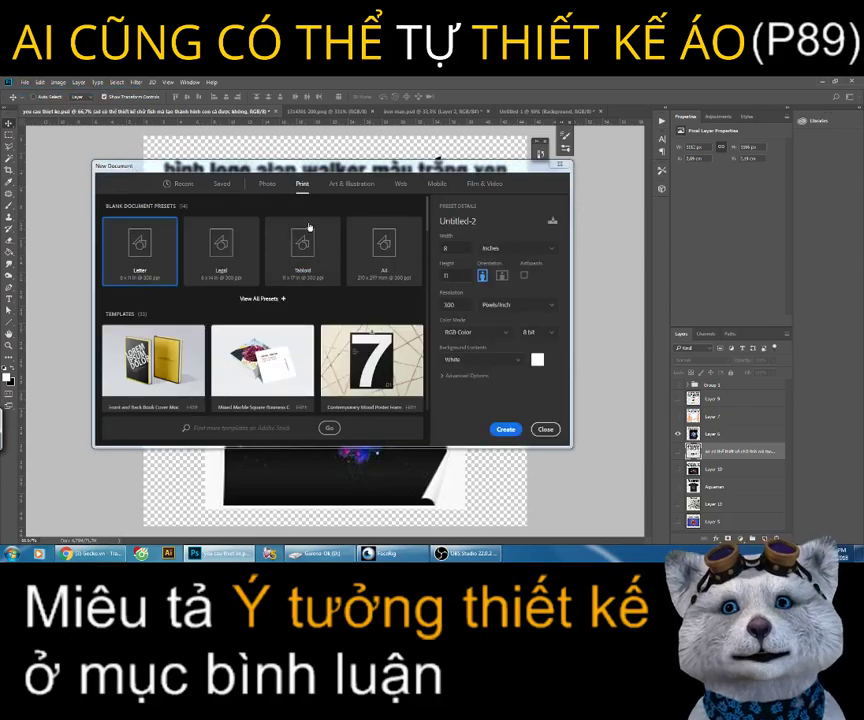
pyautogui.click(268, 302)
pyautogui.click(313, 330)
pyautogui.write('72')
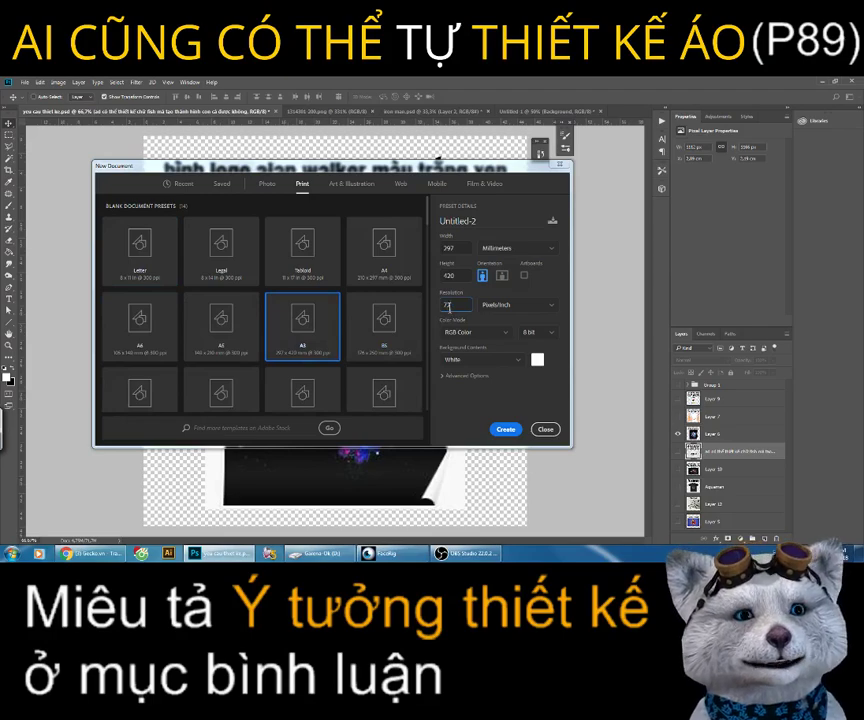
pyautogui.click(473, 360)
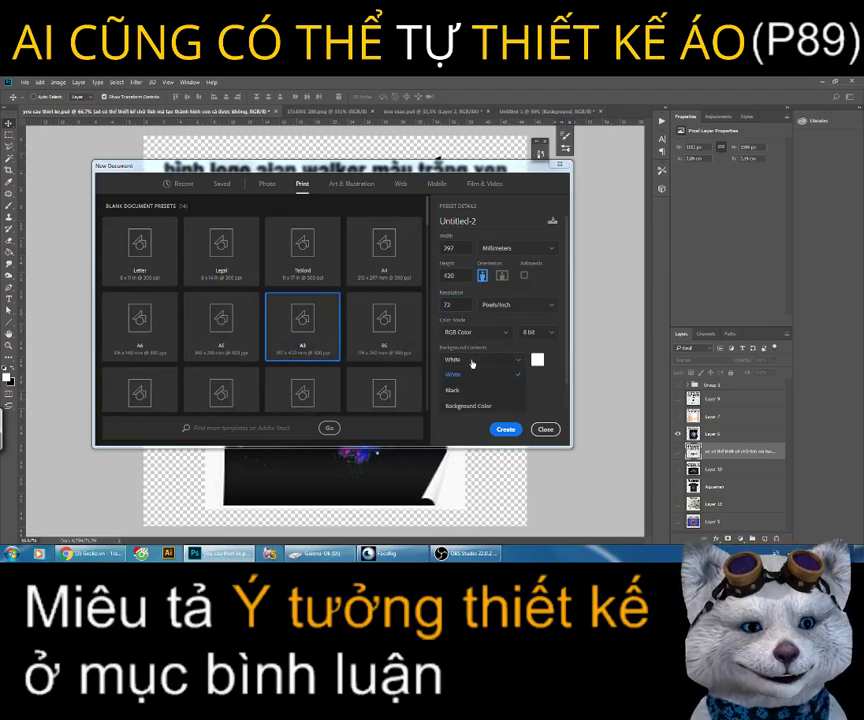
pyautogui.click(480, 392)
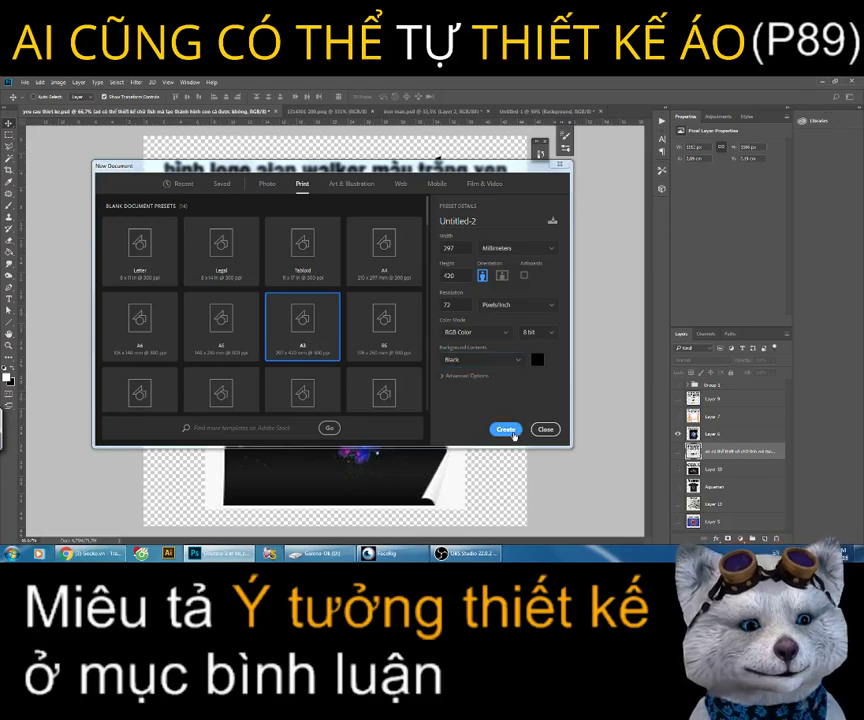
pyautogui.click(510, 431)
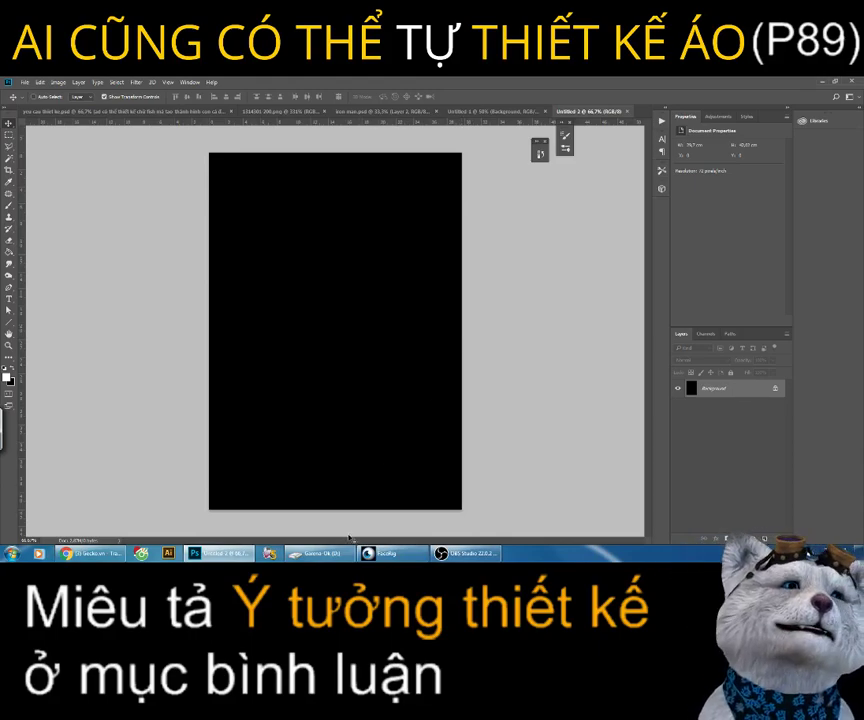
# Step: Drag the W logo file from Explorer onto the canvas, centre it, and commit it
pyautogui.click(320, 553)
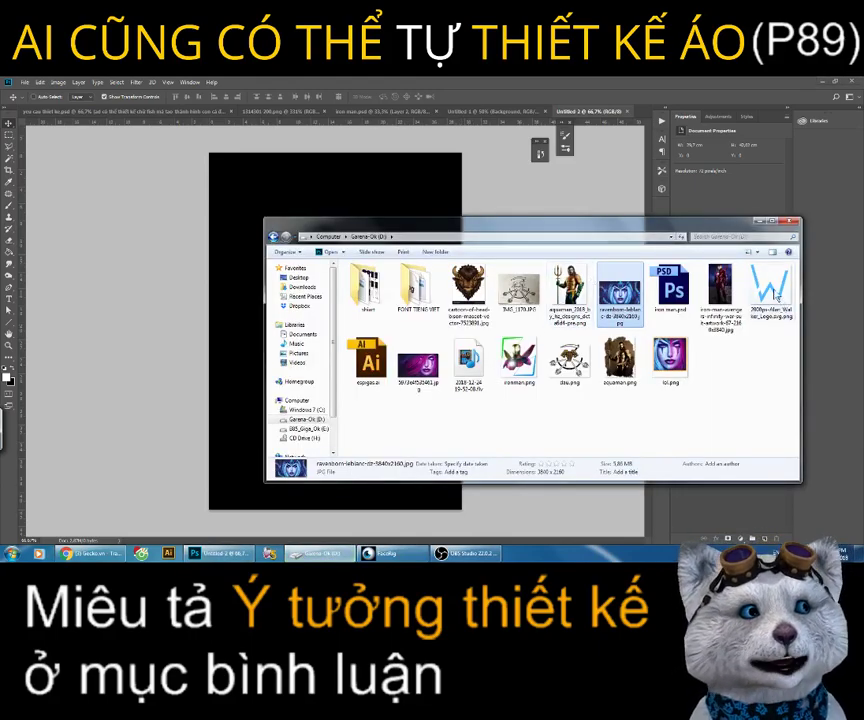
pyautogui.moveTo(776, 296); pyautogui.dragTo(277, 197)
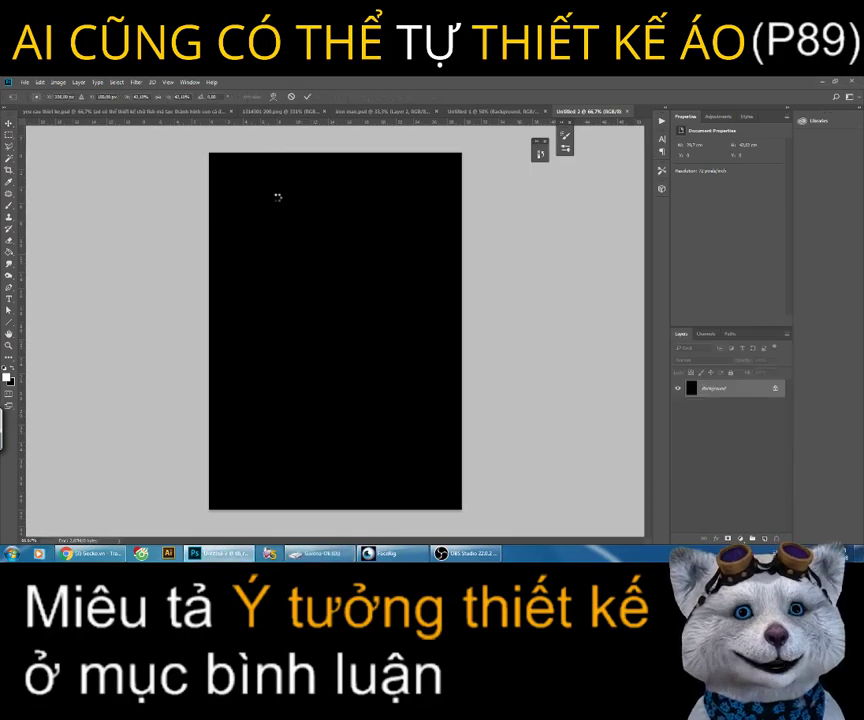
pyautogui.moveTo(312, 235)
pyautogui.mouseDown()
pyautogui.moveTo(379, 379)
pyautogui.moveTo(371, 367)
pyautogui.mouseUp()
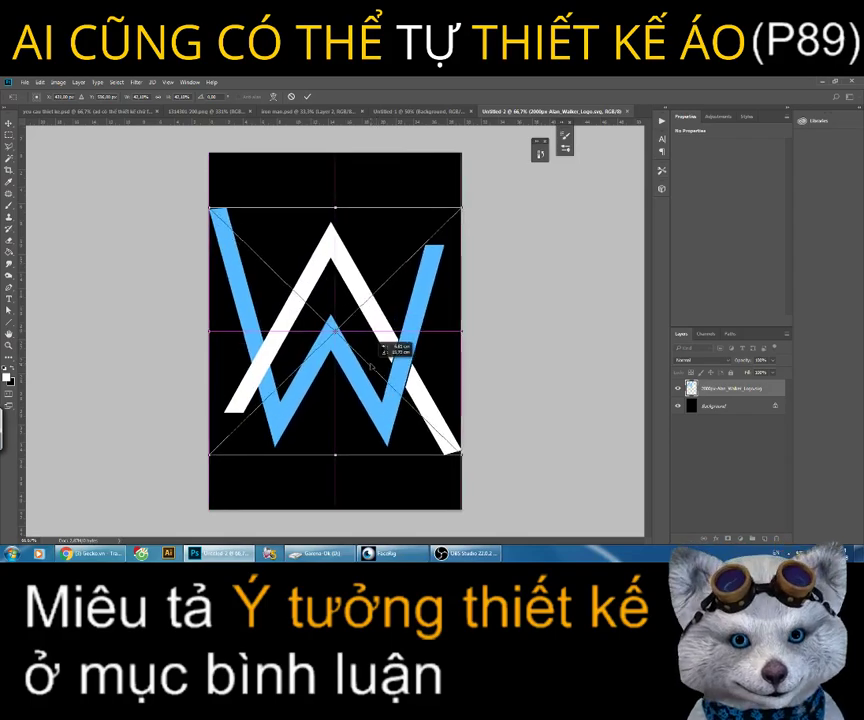
pyautogui.moveTo(372, 366); pyautogui.dragTo(372, 366)
pyautogui.press('Return')
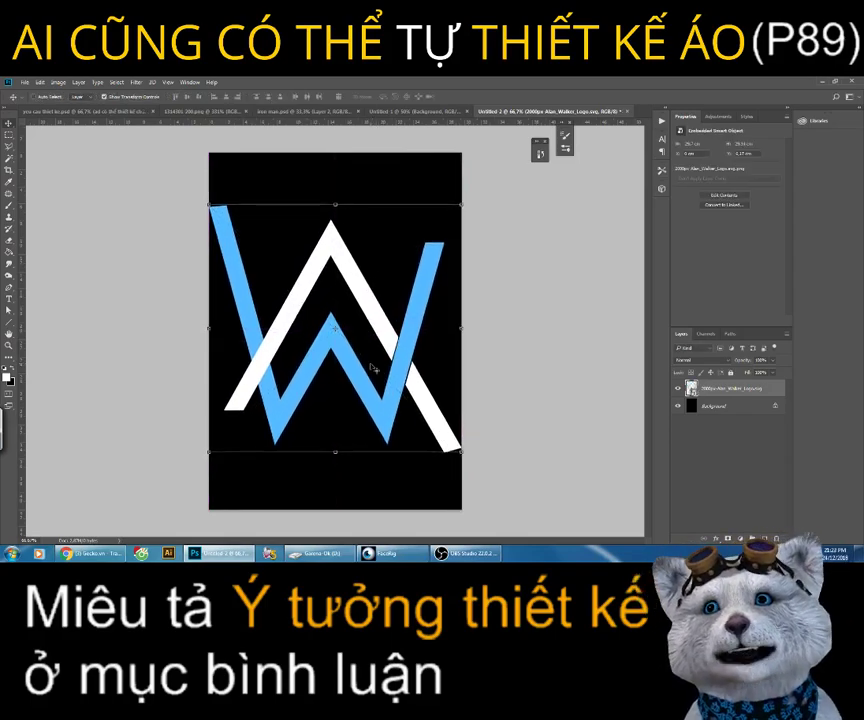
pyautogui.press('z')
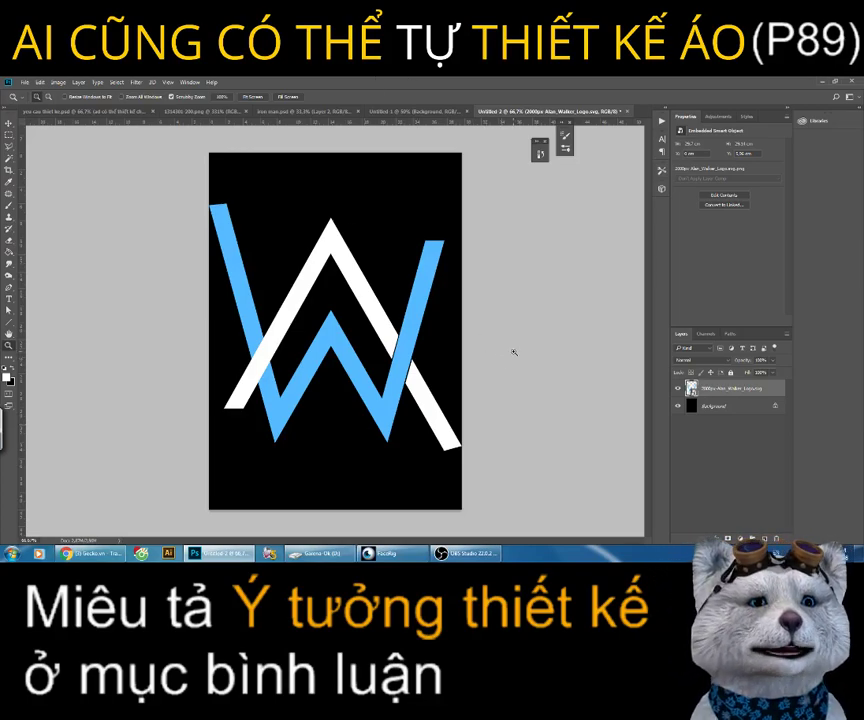
# Step: Rasterize the W logo layer and pick the Paint Bucket tool
pyautogui.rightClick(748, 396)
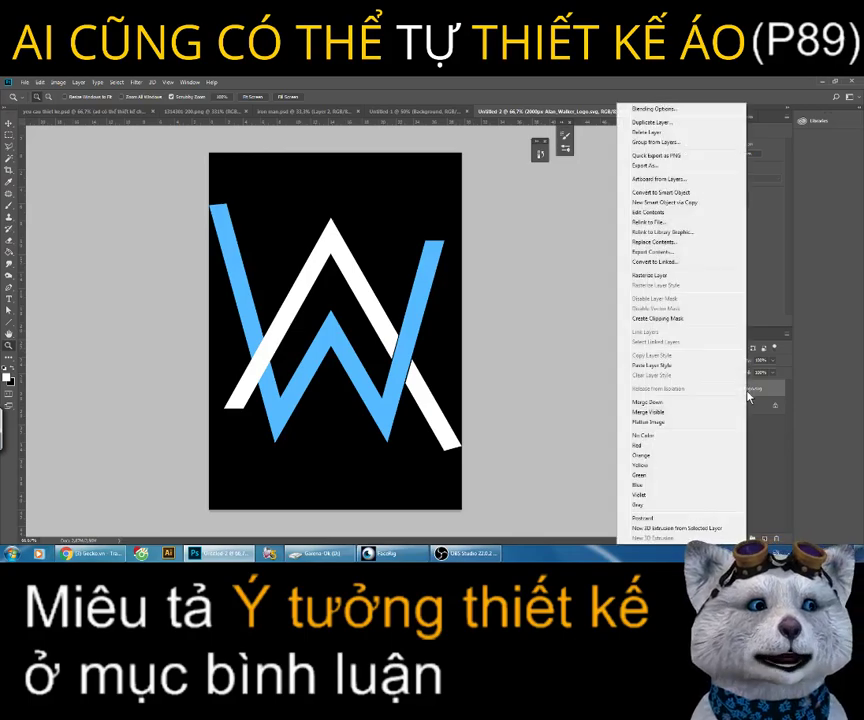
pyautogui.click(648, 275)
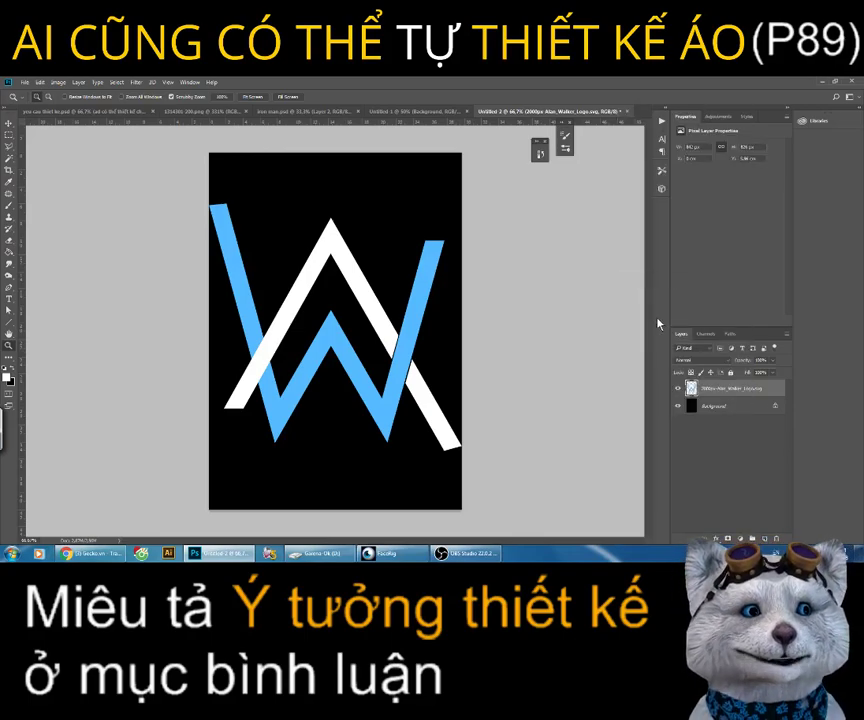
pyautogui.moveTo(8, 252); pyautogui.dragTo(60, 263)
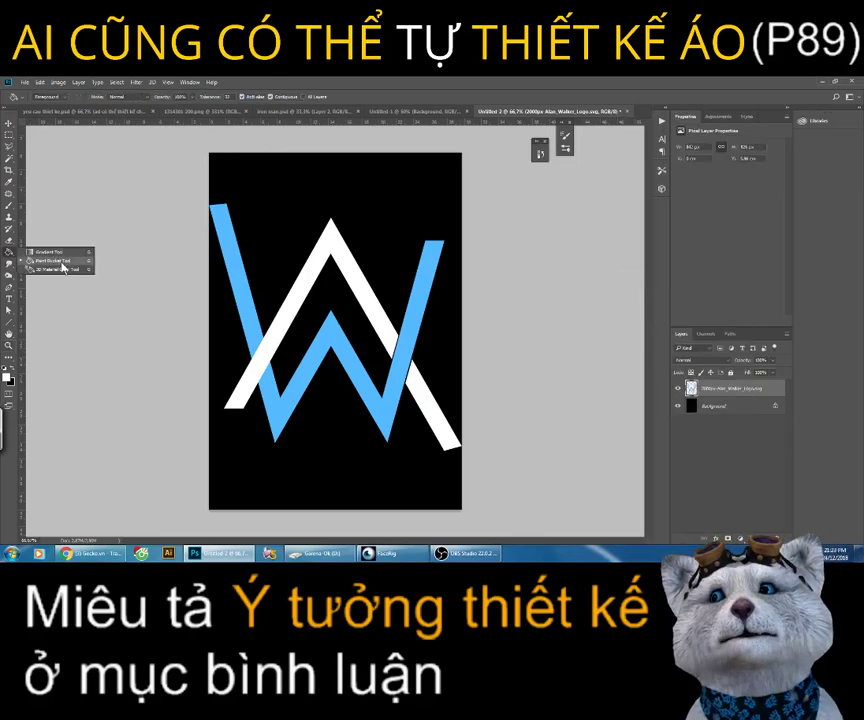
pyautogui.click(62, 266)
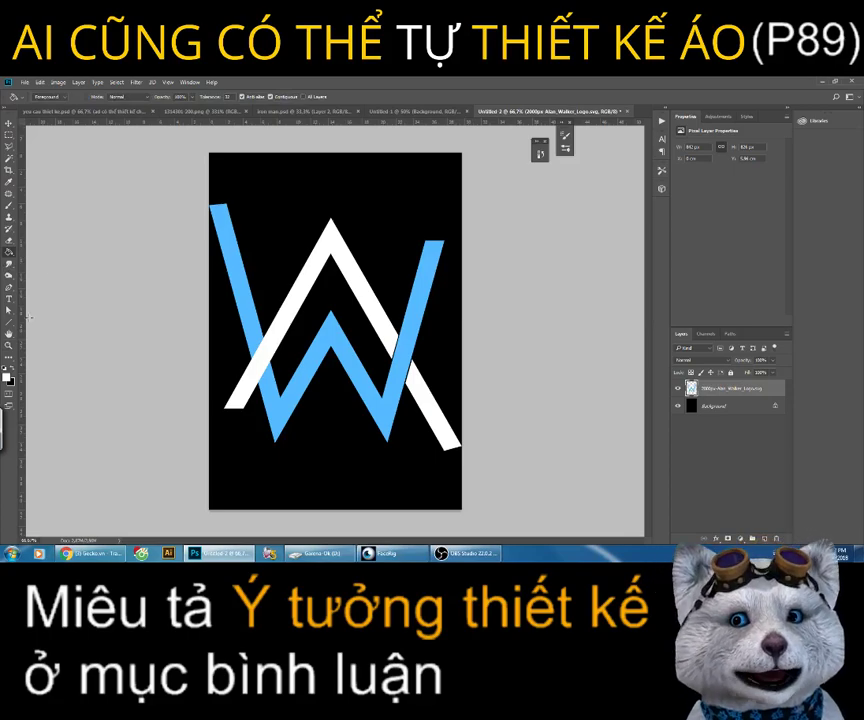
# Step: Fill the logo's left stroke orange, undoing the extra orange fill on the other stroke
pyautogui.click(8, 376)
pyautogui.write('ffe825')
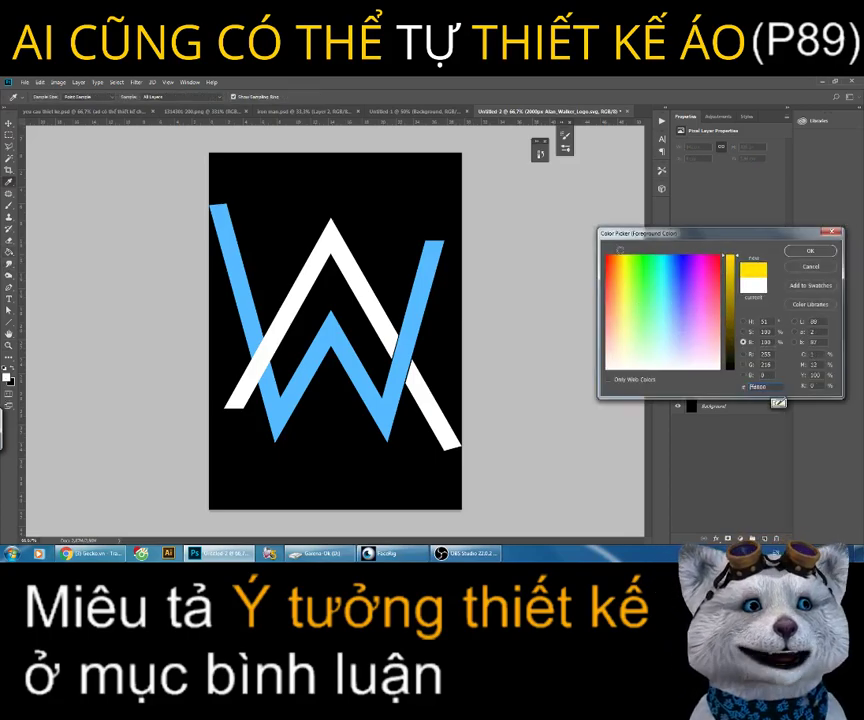
pyautogui.write('ffd11b')
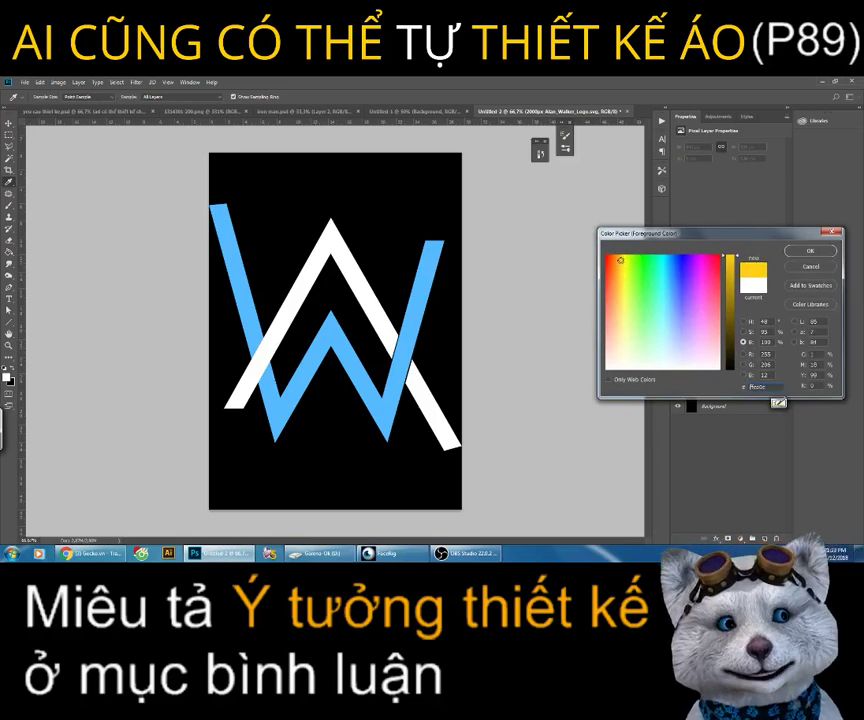
pyautogui.write('ffa800')
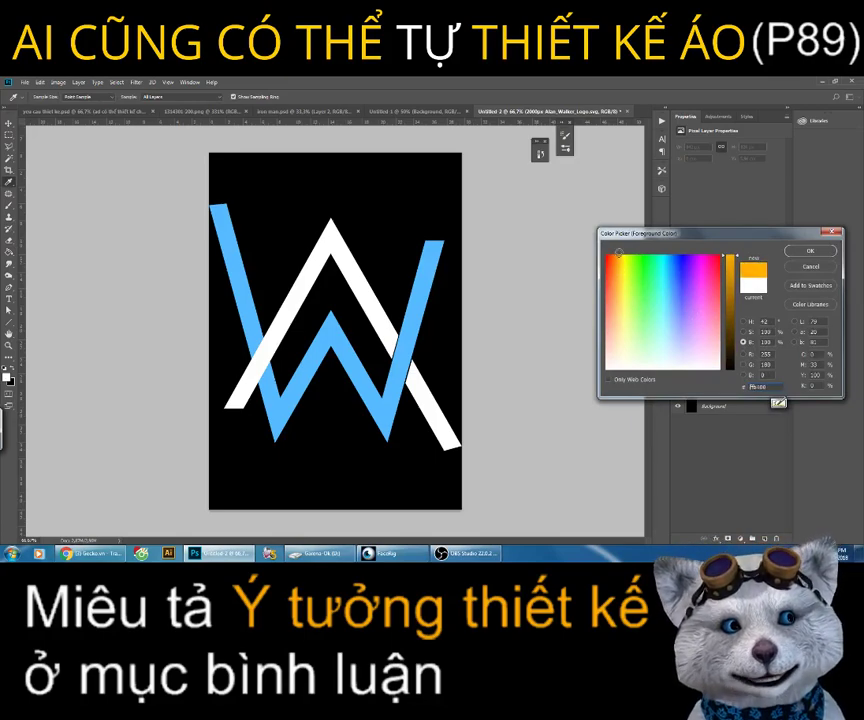
pyautogui.click(810, 250)
pyautogui.click(256, 346)
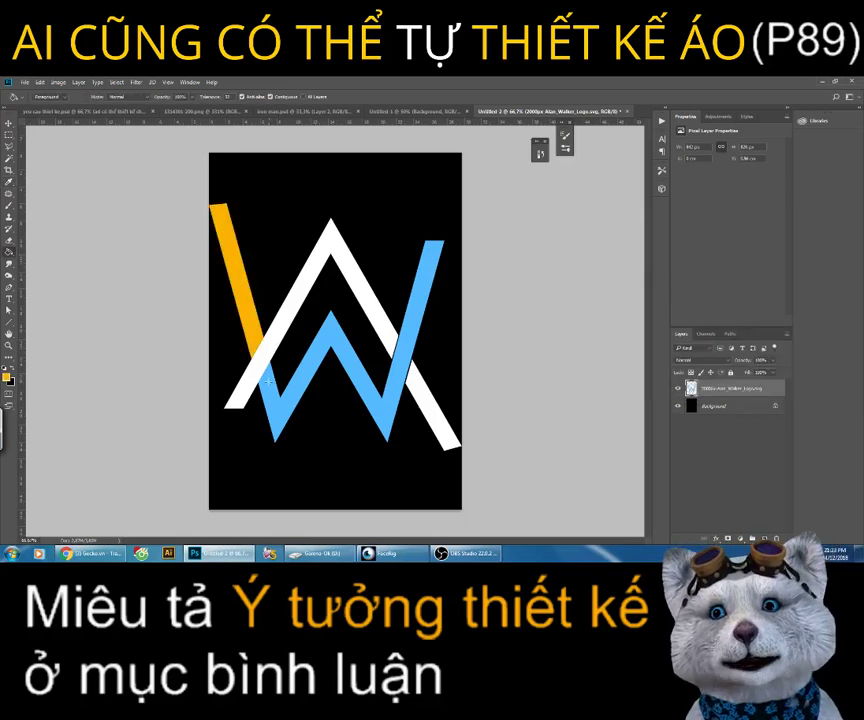
pyautogui.click(360, 355)
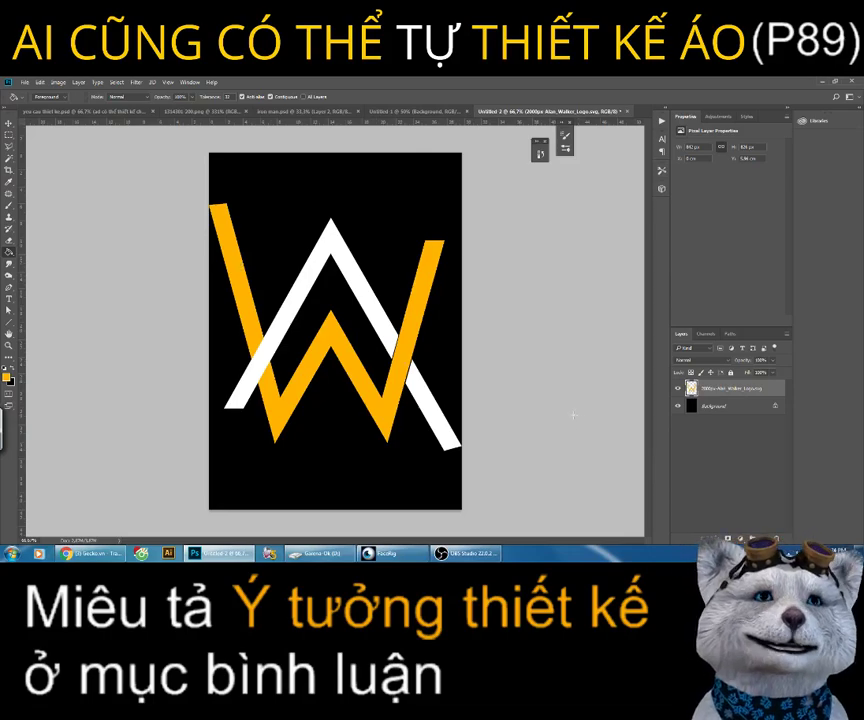
pyautogui.hotkey('ctrl', 'z')
pyautogui.click(540, 153)
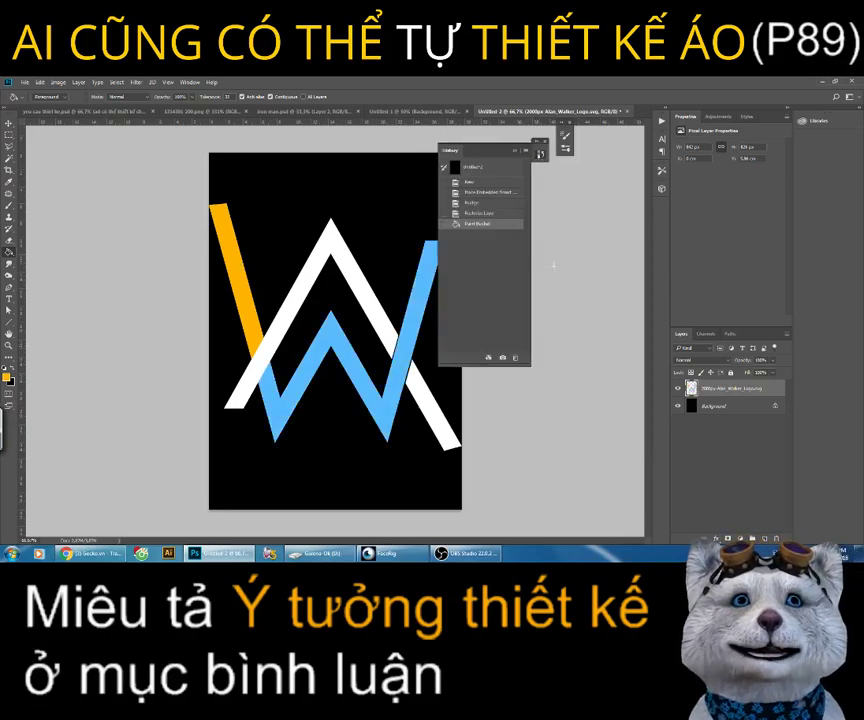
pyautogui.click(515, 357)
# Step: Search Google Images for 'GOLD texture'
pyautogui.press('Return')
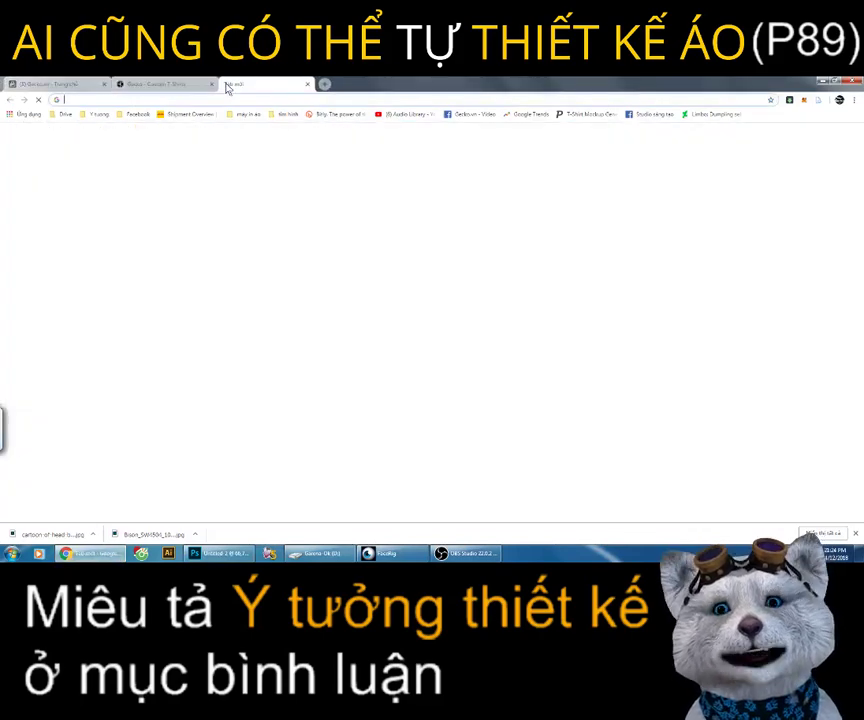
pyautogui.write('GOLD')
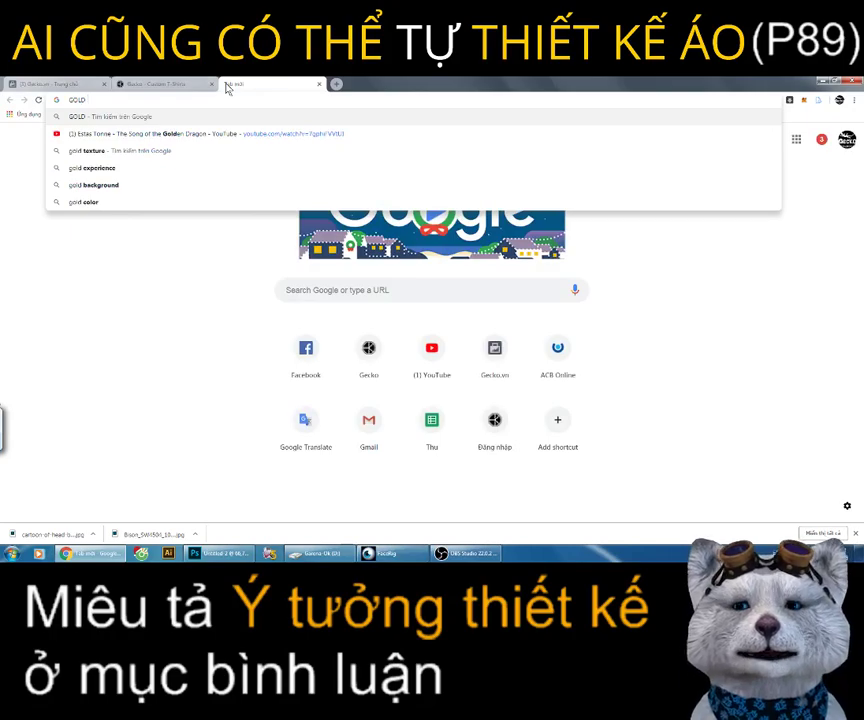
pyautogui.write(' texture')
pyautogui.press('Return')
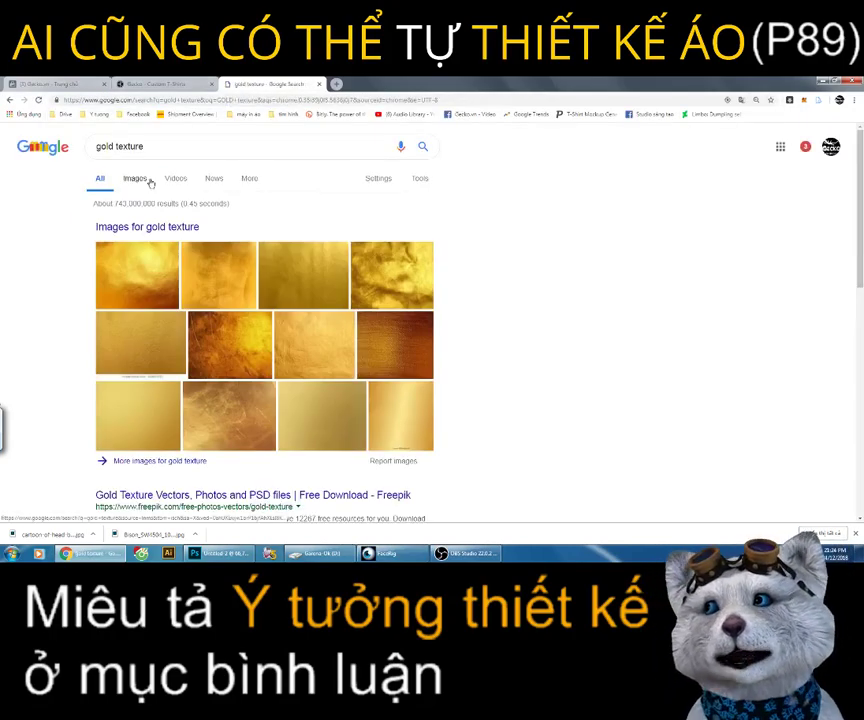
pyautogui.click(136, 179)
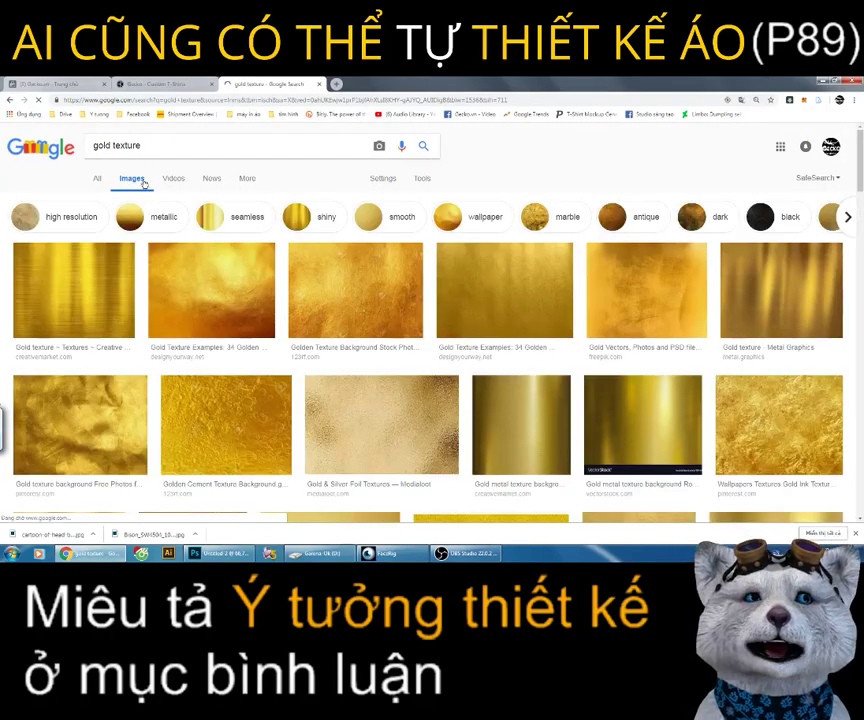
# Step: Copy an enlarged gold texture image and return to Photoshop
pyautogui.click(214, 320)
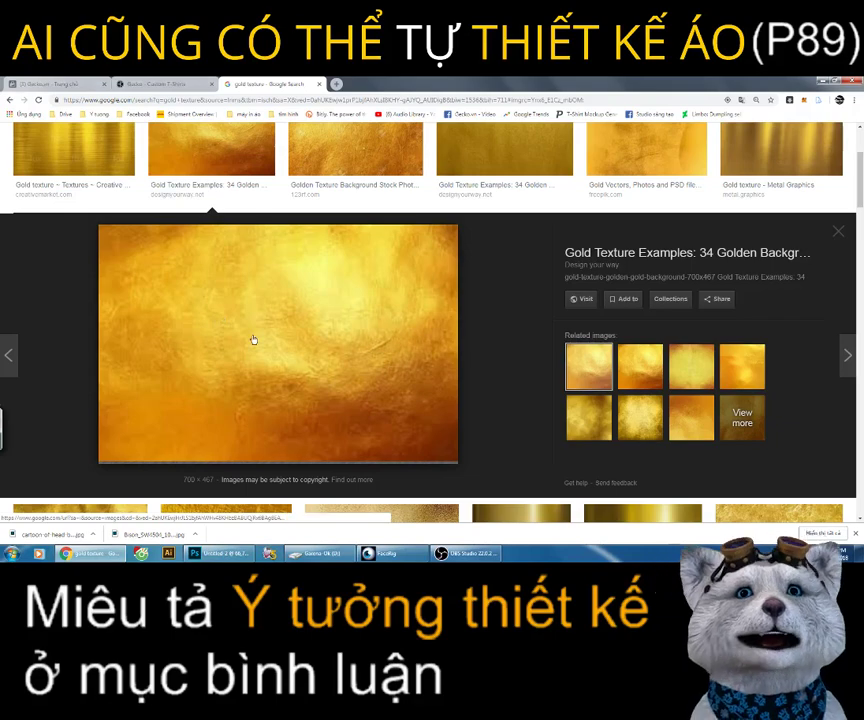
pyautogui.rightClick(253, 340)
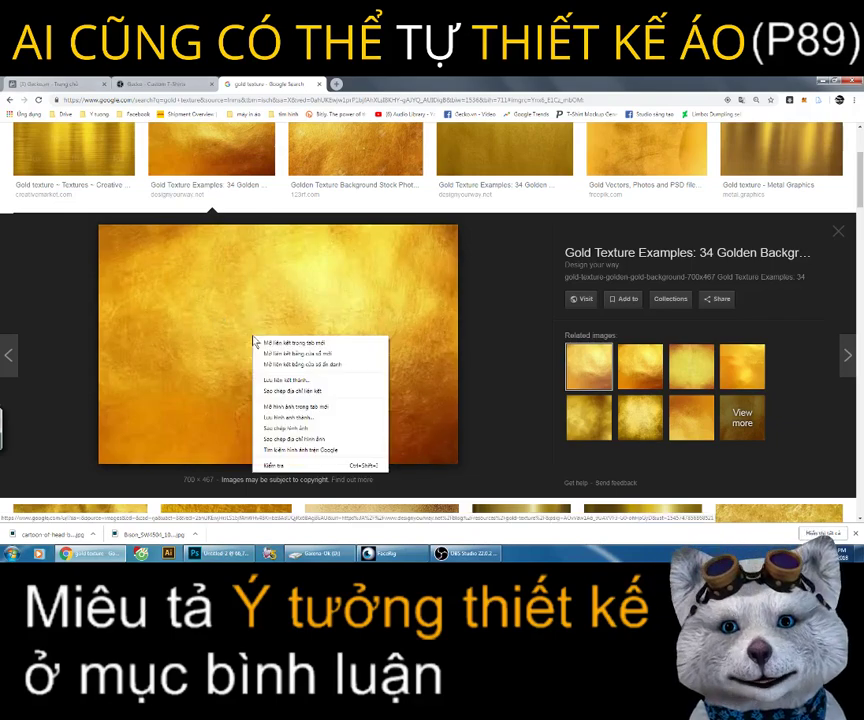
pyautogui.click(286, 430)
pyautogui.hotkey('alt', 'Tab')
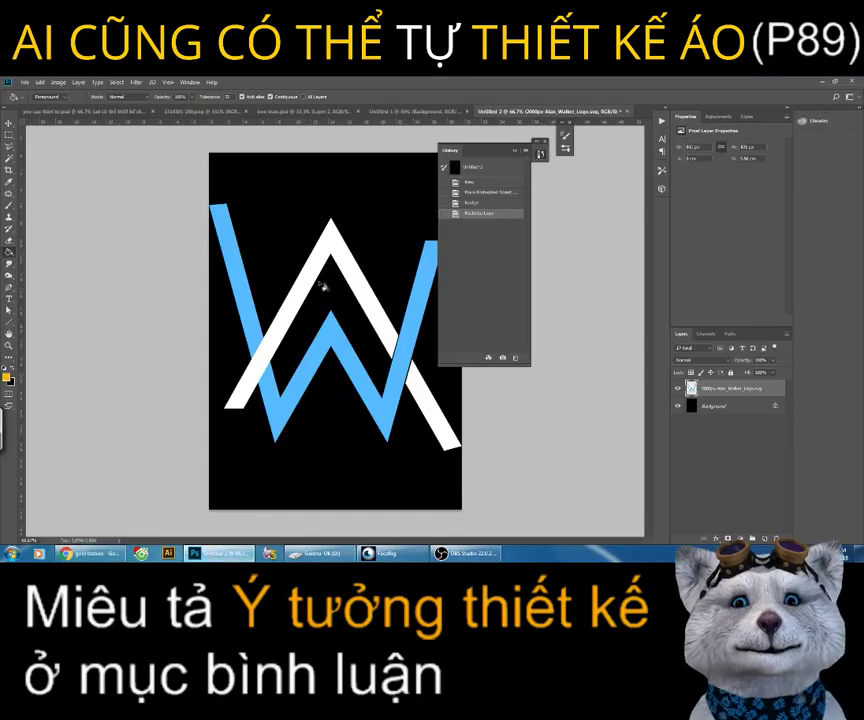
# Step: Paste the gold texture as Layer 1 and enlarge it to cover the page
pyautogui.click(40, 82)
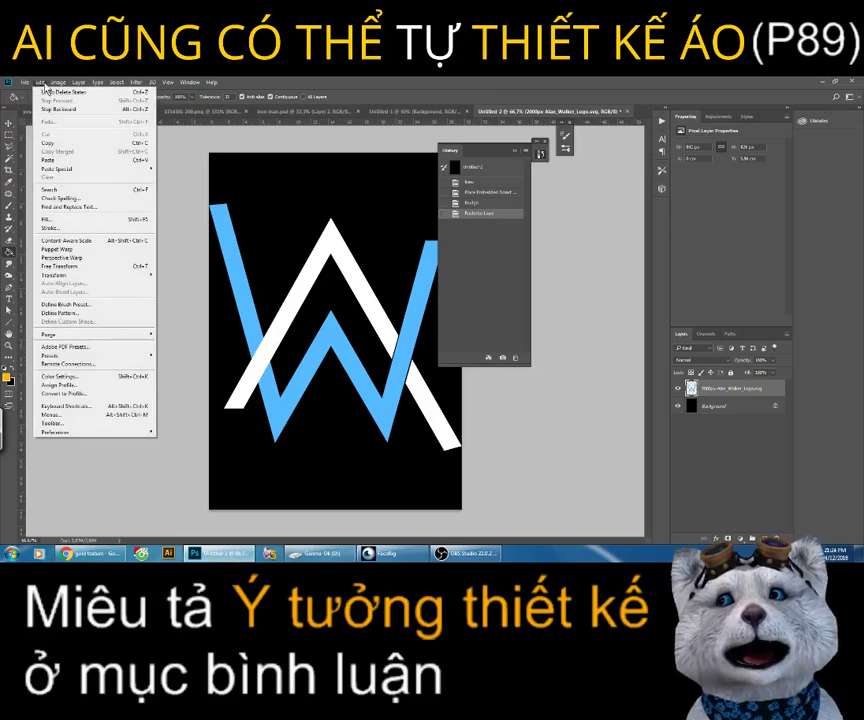
pyautogui.click(55, 163)
pyautogui.click(514, 151)
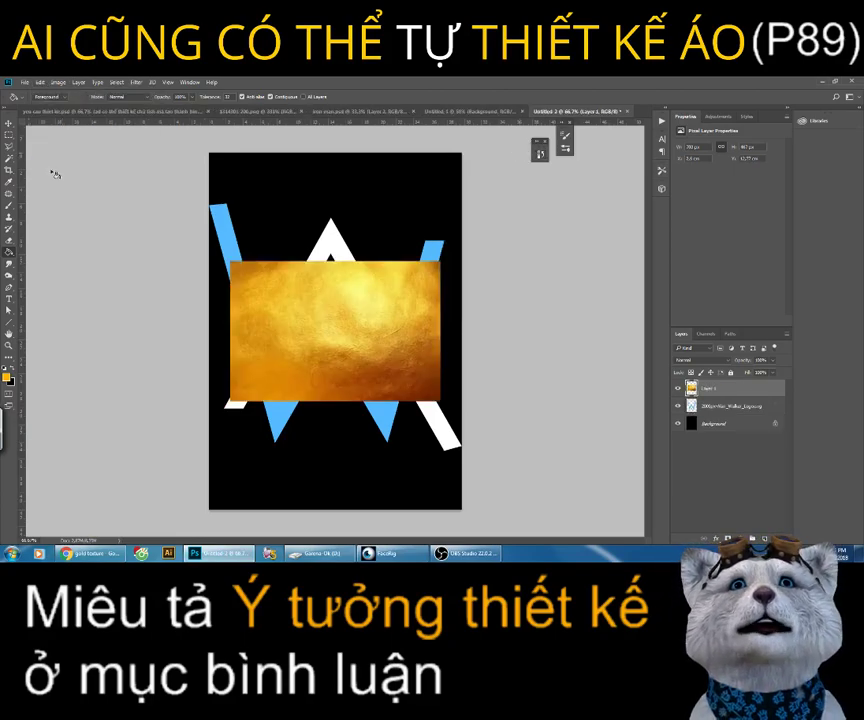
pyautogui.click(8, 122)
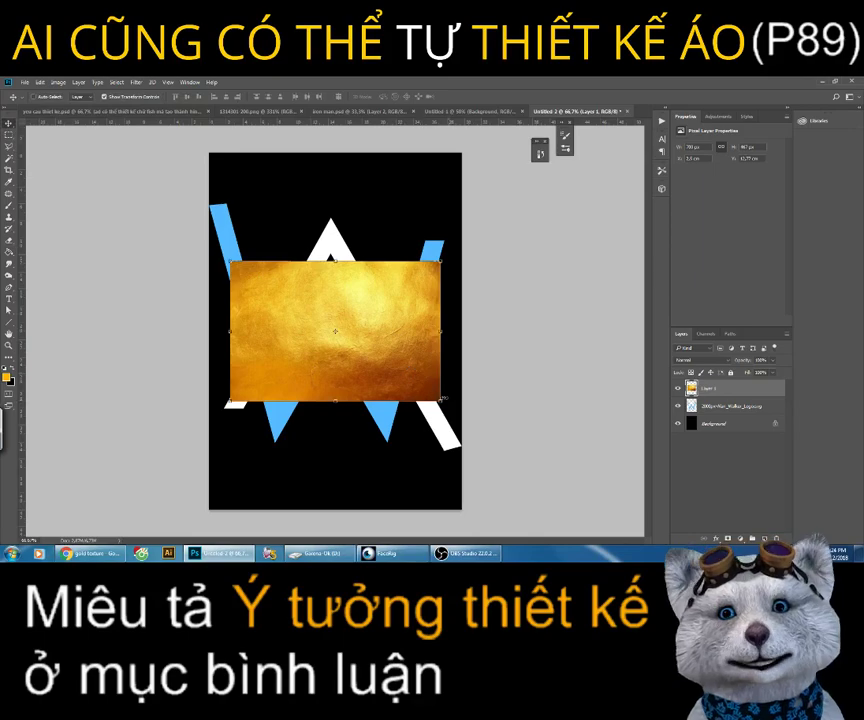
pyautogui.moveTo(441, 403); pyautogui.dragTo(536, 464)
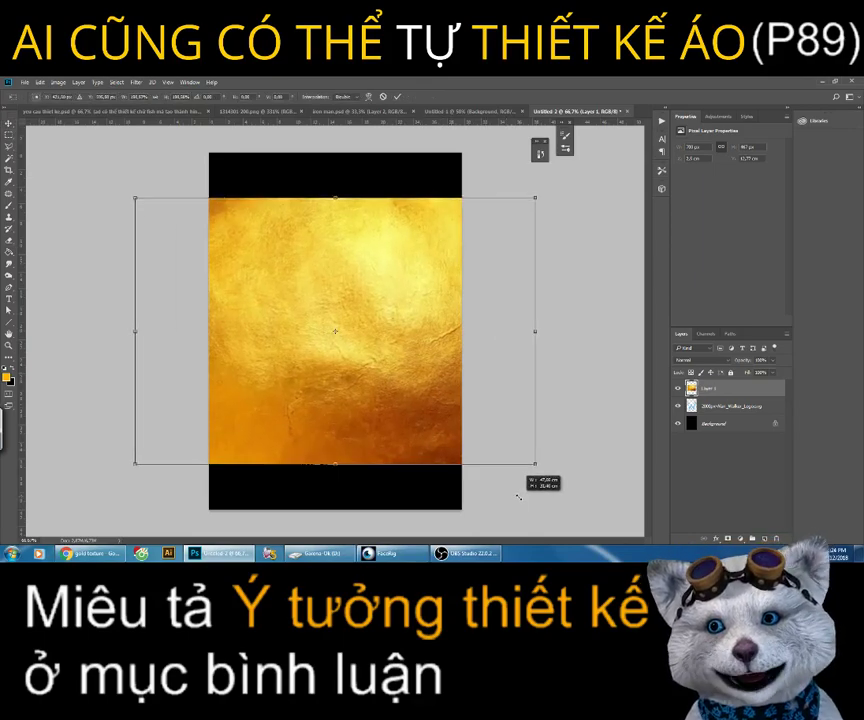
pyautogui.press('Escape')
# Step: Hide the gold texture layer and scale the W logo down slightly
pyautogui.click(722, 405)
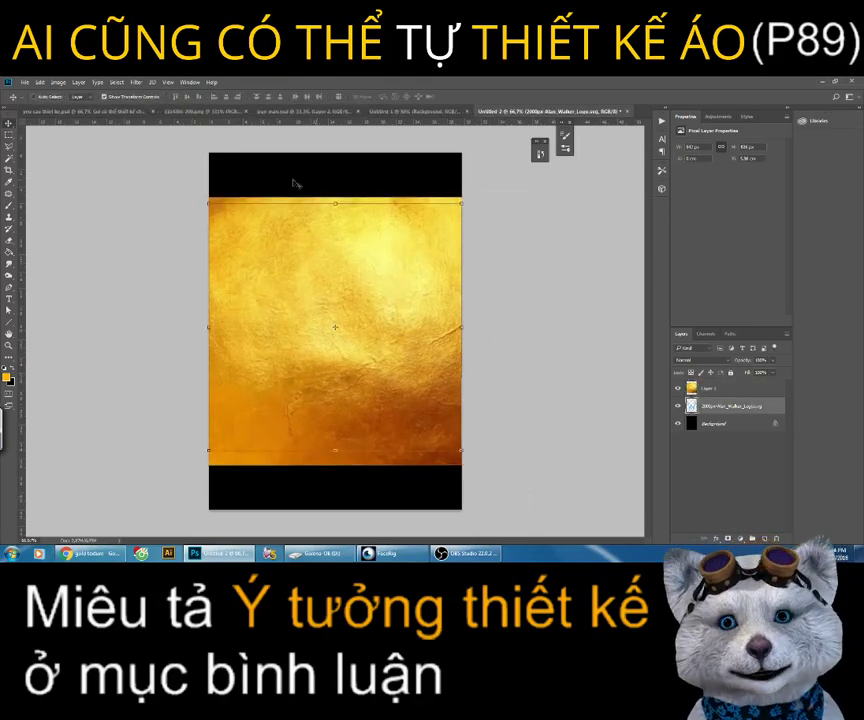
pyautogui.click(708, 387)
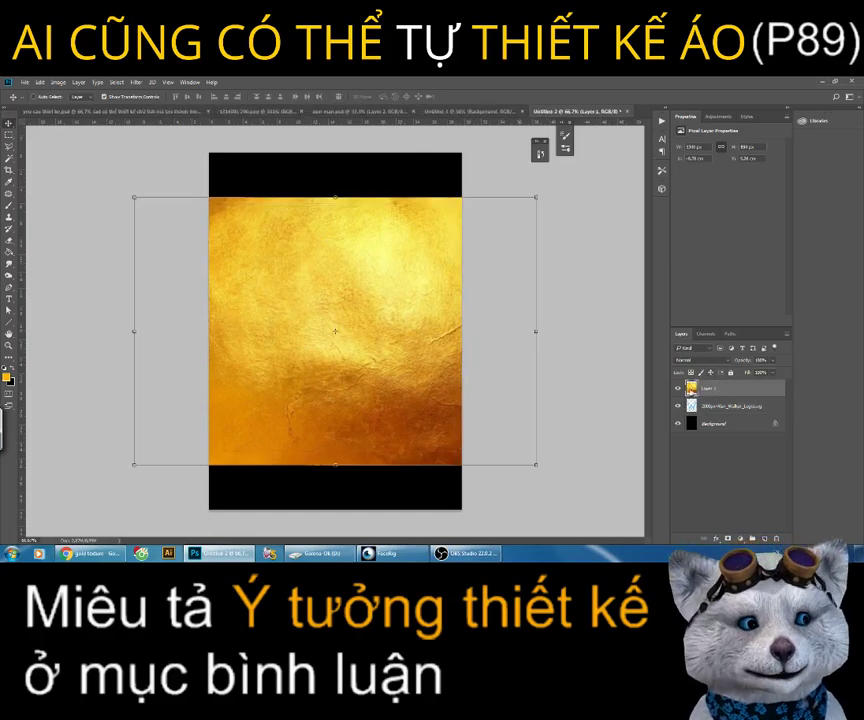
pyautogui.click(677, 389)
pyautogui.click(719, 407)
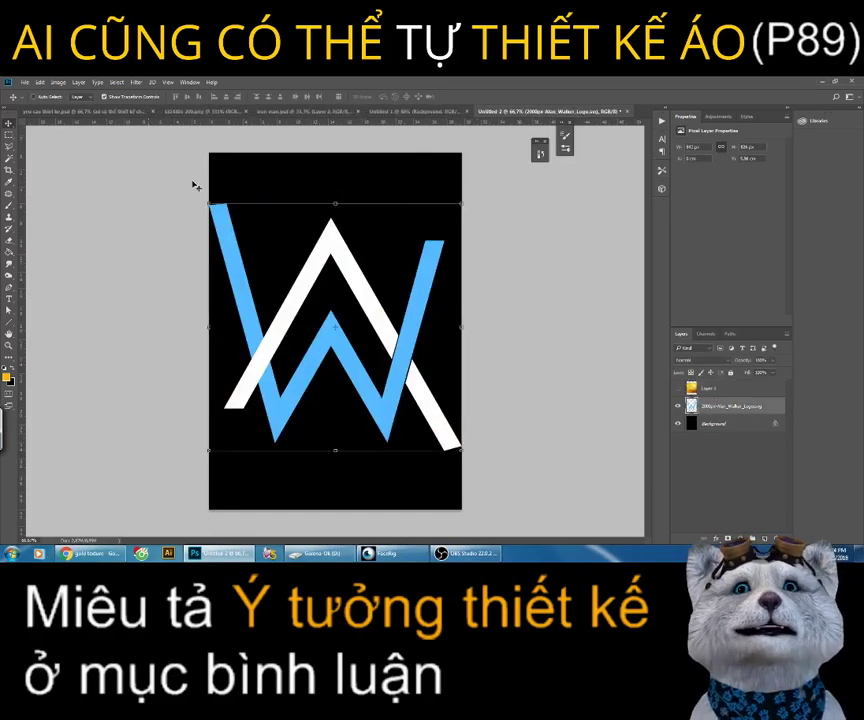
pyautogui.moveTo(210, 205); pyautogui.dragTo(228, 221)
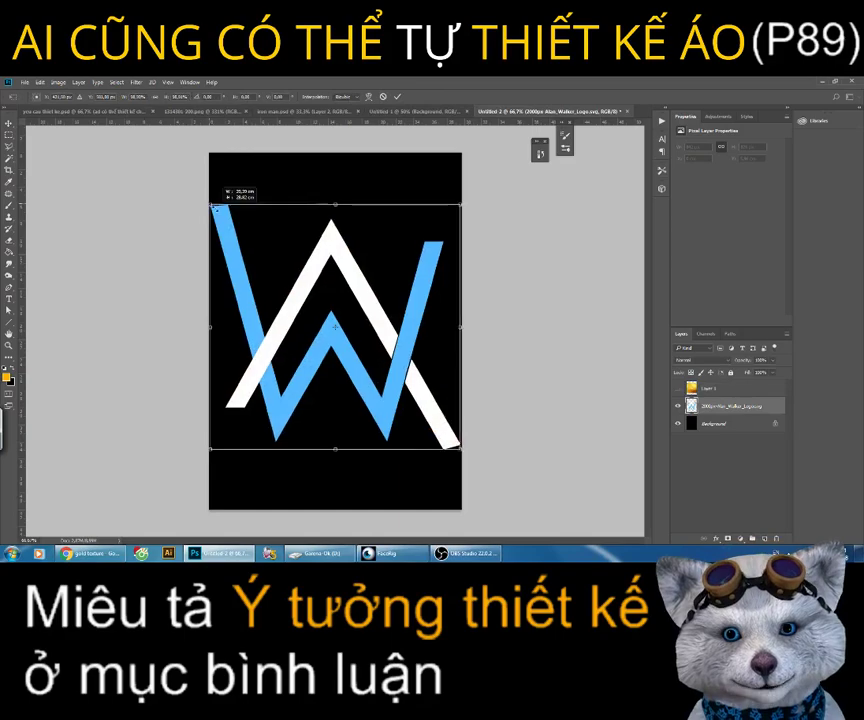
pyautogui.moveTo(286, 270); pyautogui.dragTo(287, 271)
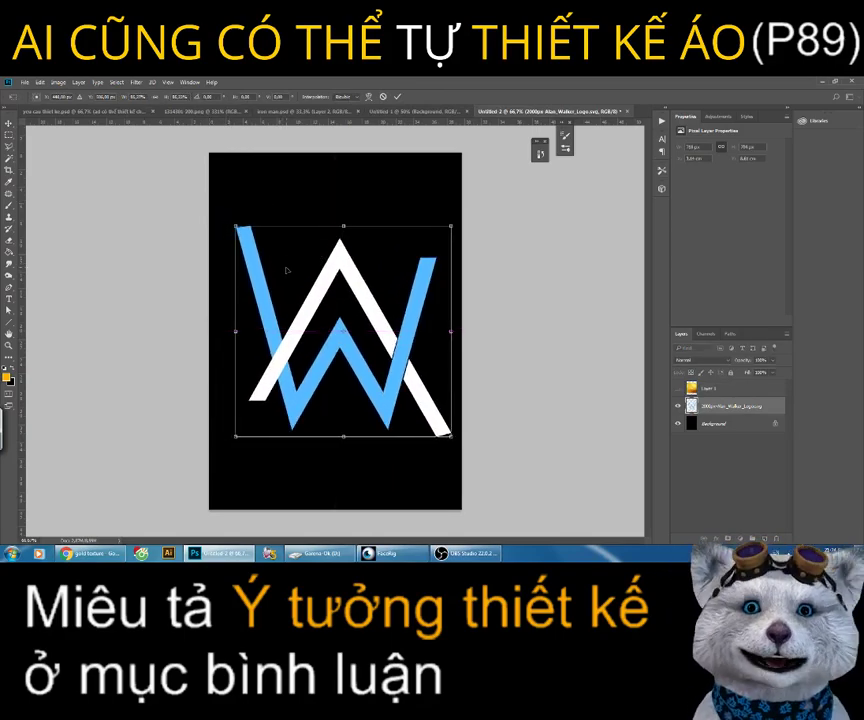
pyautogui.press('Return')
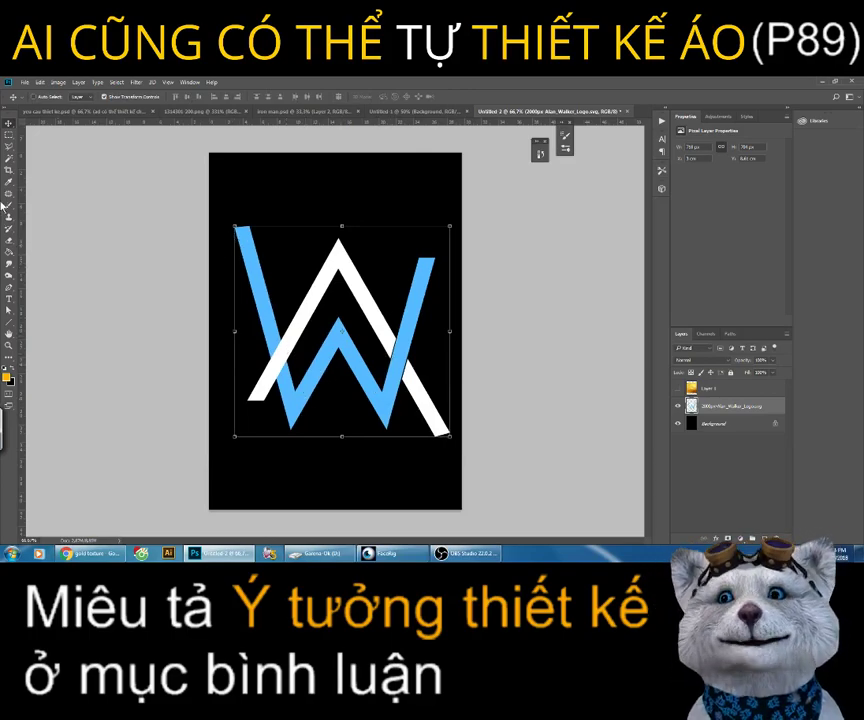
# Step: Magic-wand select the black background, cut it into Layer 2, and nudge the W logo layer
pyautogui.click(8, 162)
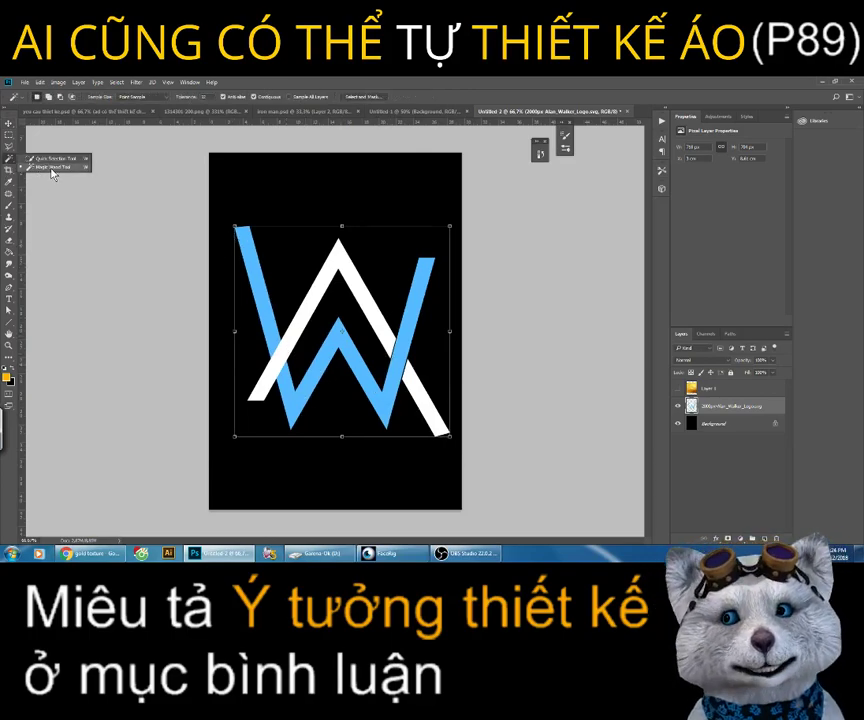
pyautogui.click(52, 167)
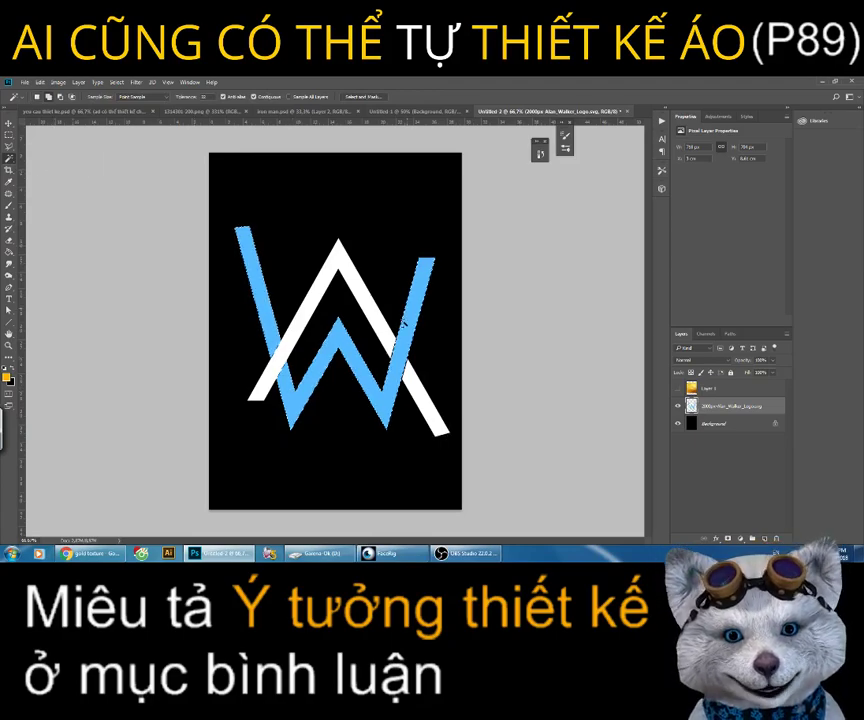
pyautogui.click(328, 251)
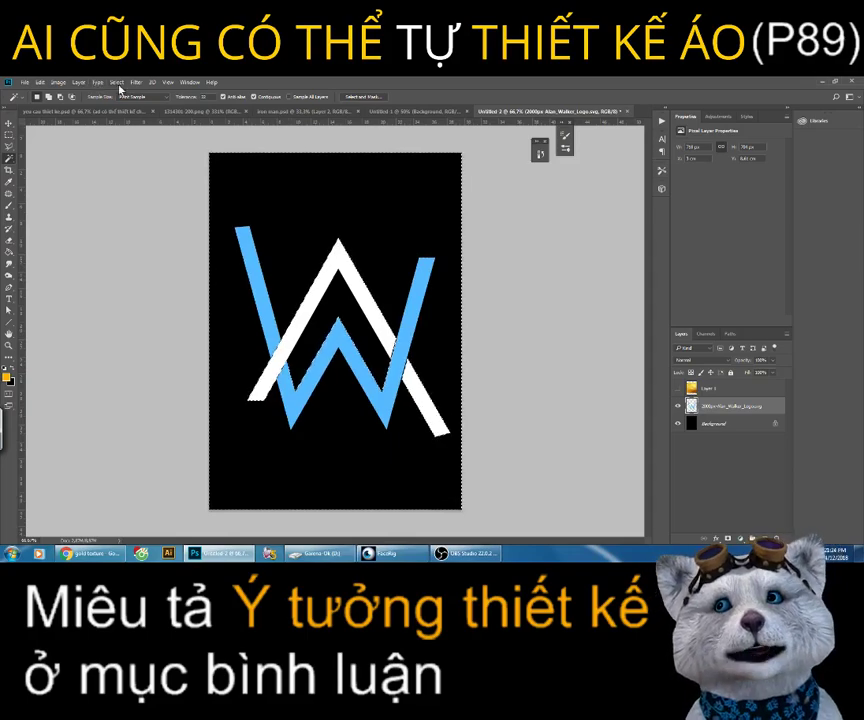
pyautogui.click(79, 82)
pyautogui.moveTo(84, 92)
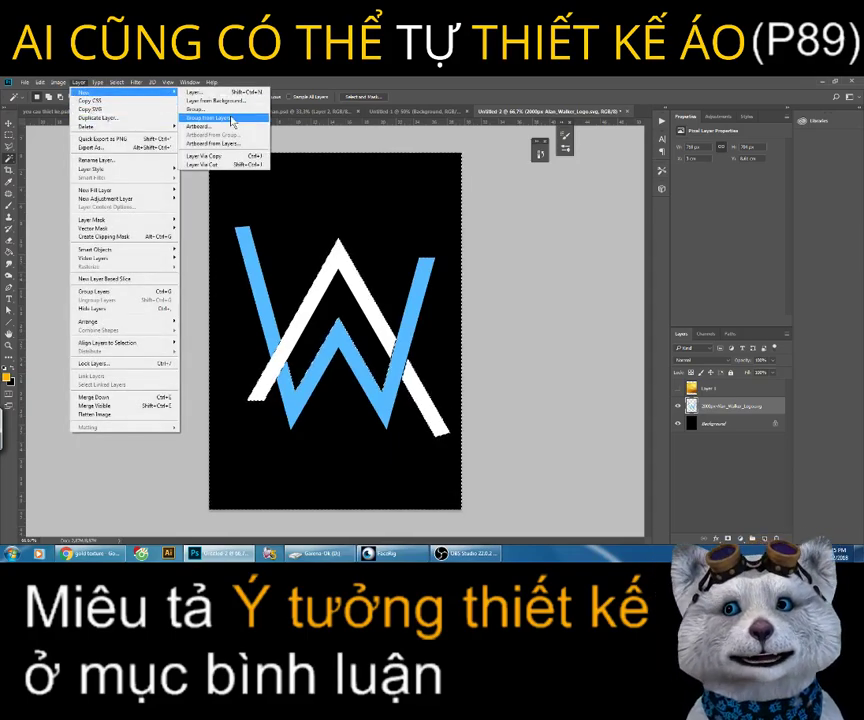
pyautogui.click(204, 164)
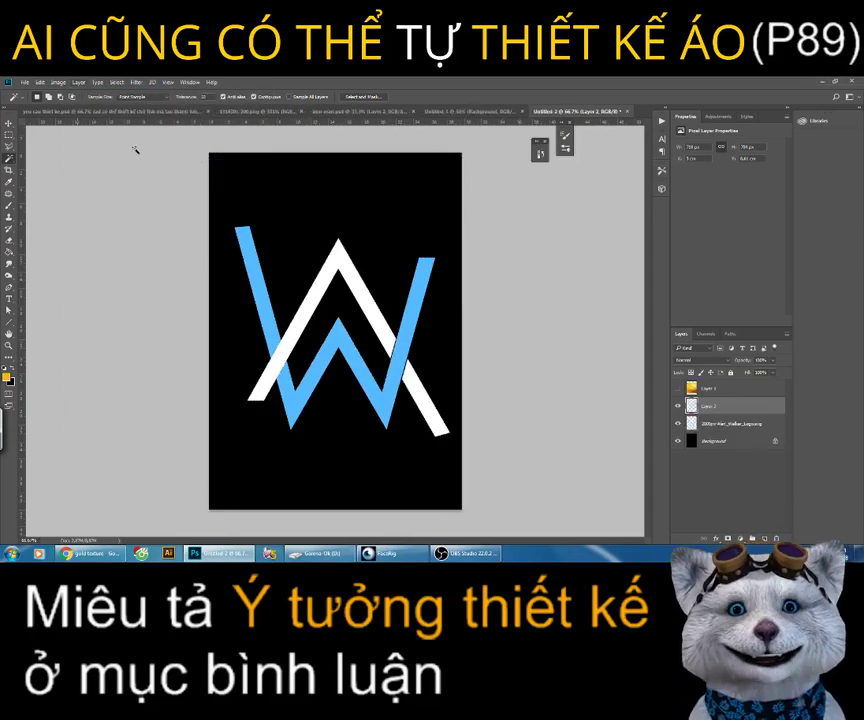
pyautogui.click(8, 124)
pyautogui.moveTo(297, 287)
pyautogui.mouseDown()
pyautogui.moveTo(301, 351)
pyautogui.moveTo(293, 279)
pyautogui.mouseUp()
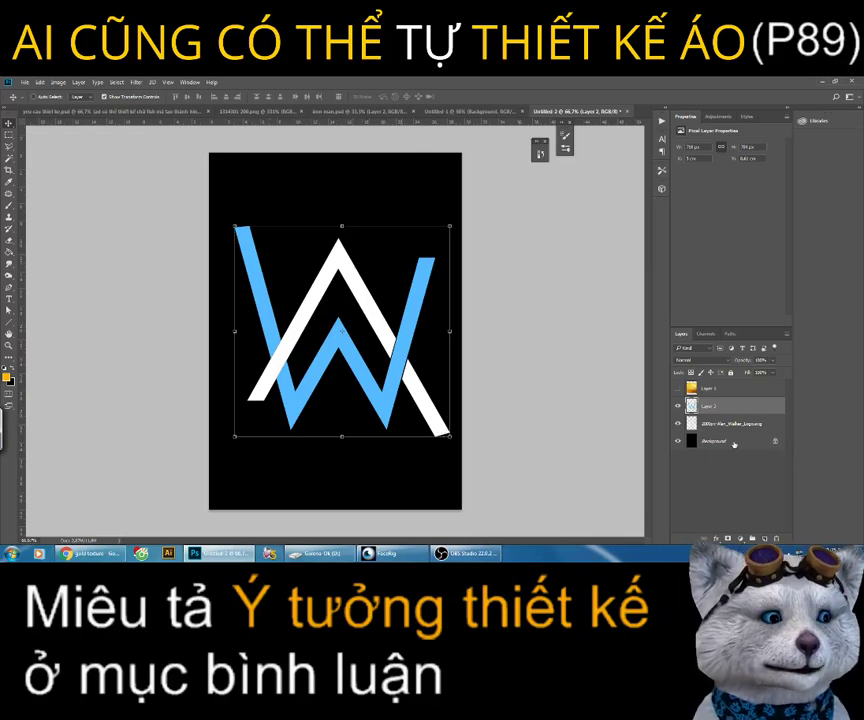
# Step: Show the gold texture layer, clip it to the W logo, and zoom to check the strokes
pyautogui.click(725, 392)
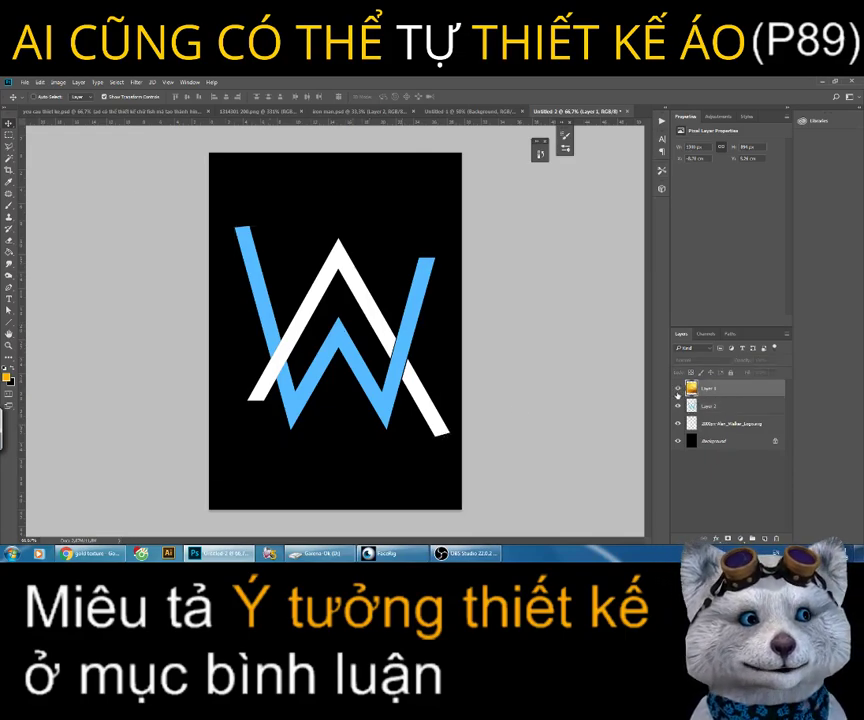
pyautogui.click(678, 390)
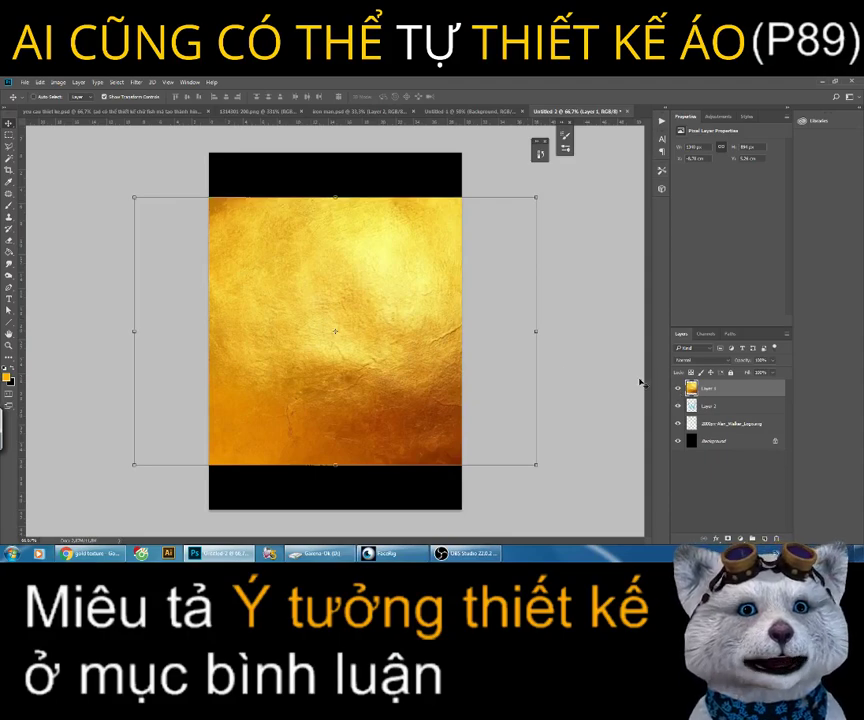
pyautogui.rightClick(742, 392)
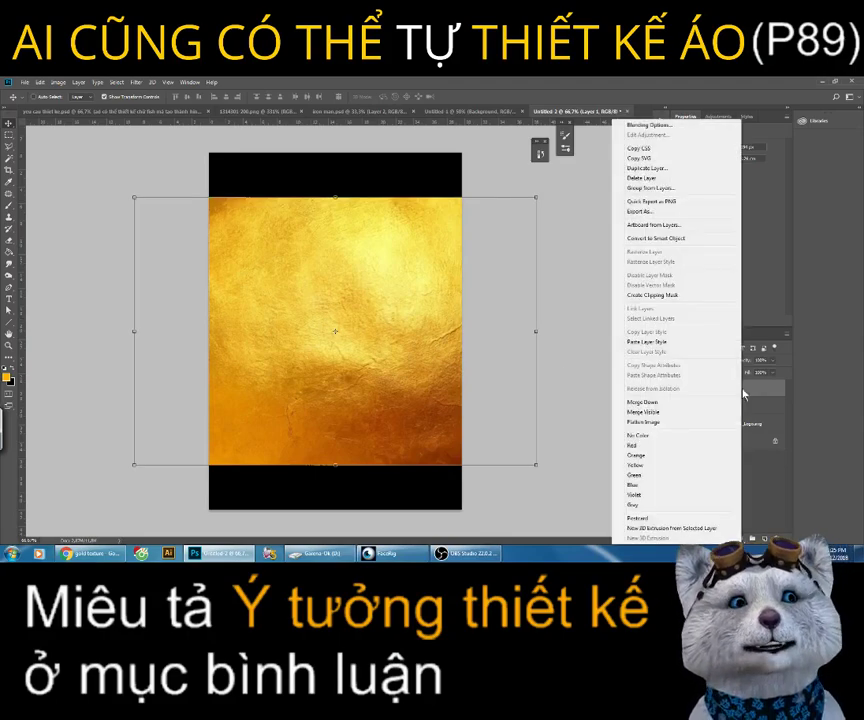
pyautogui.click(661, 296)
pyautogui.moveTo(407, 318); pyautogui.dragTo(414, 325)
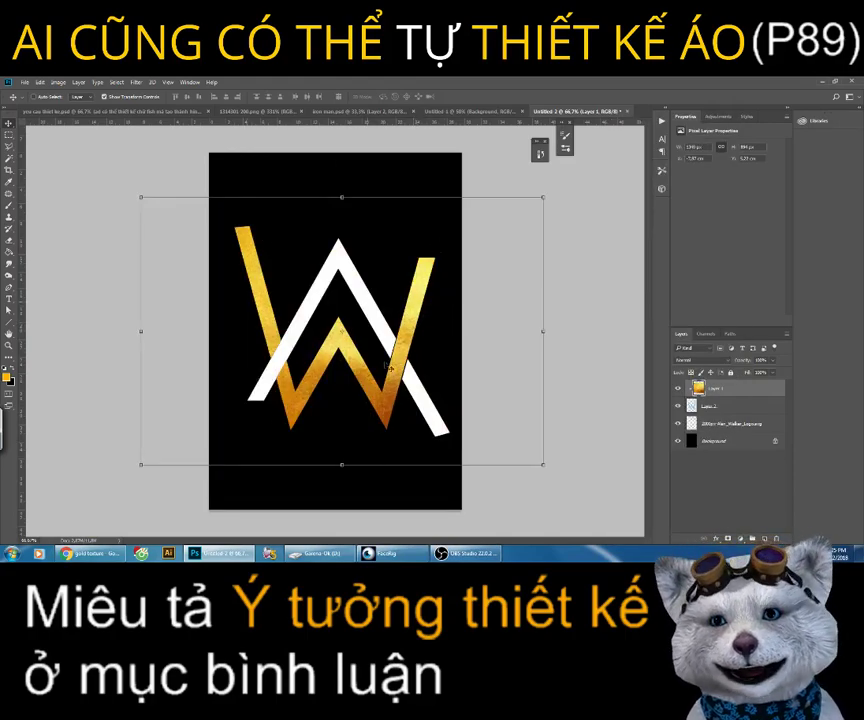
pyautogui.press('z')
pyautogui.click(313, 298)
pyautogui.click(340, 297)
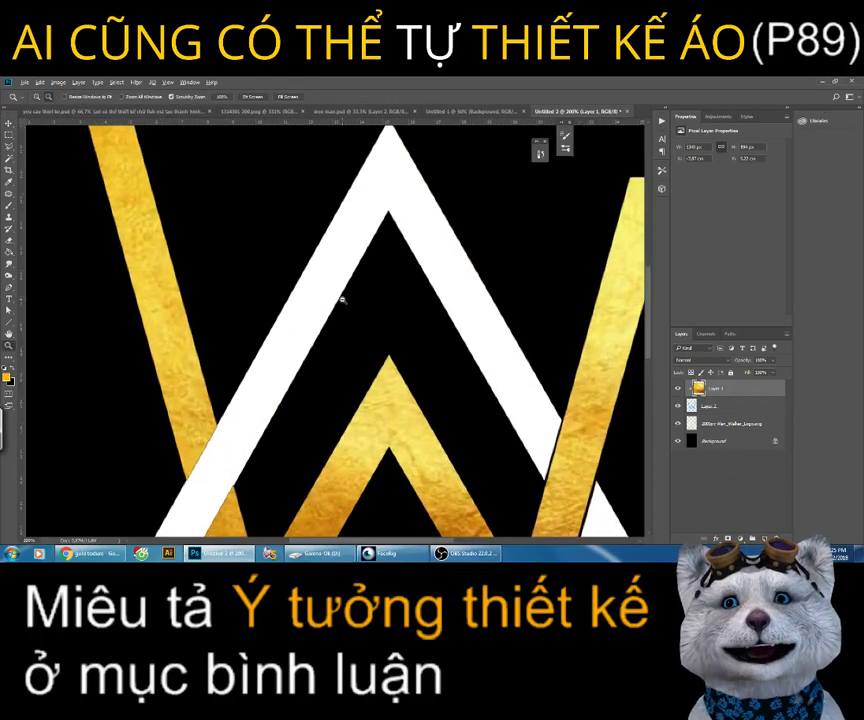
pyautogui.keyDown('alt'); pyautogui.click(341, 299); pyautogui.keyUp('alt')
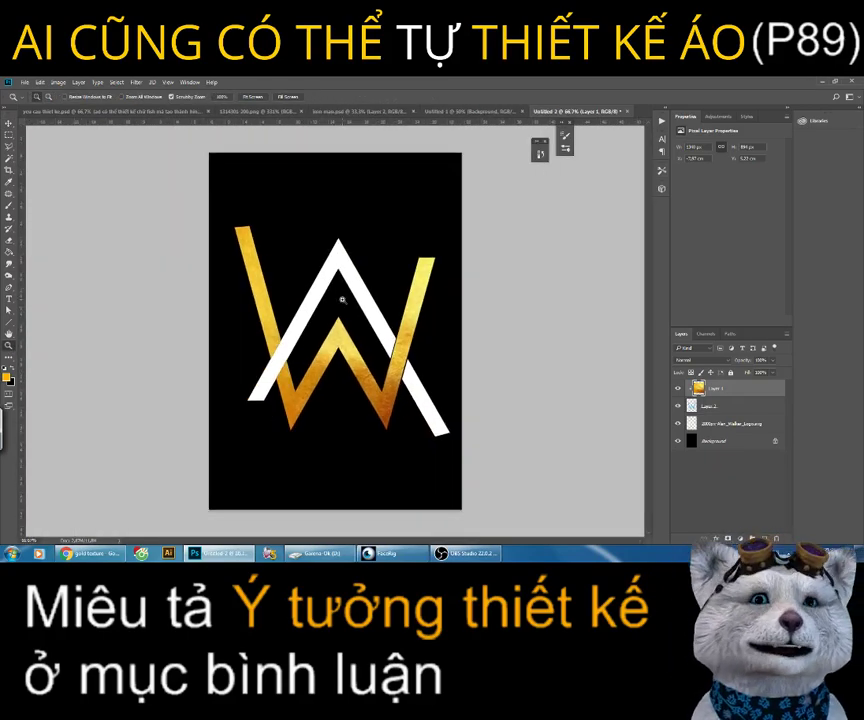
pyautogui.hotkey('alt', 'Tab')
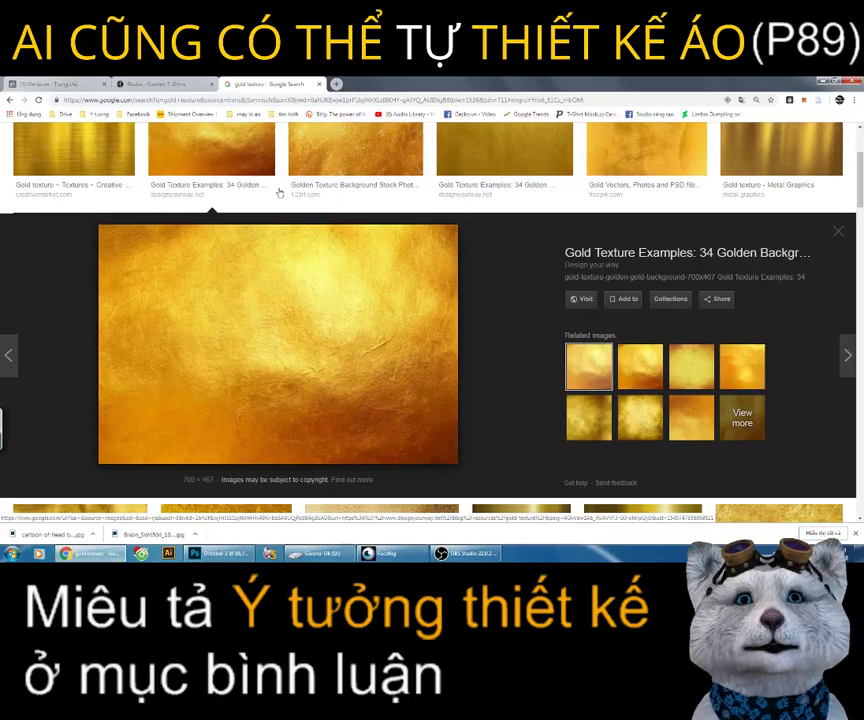
# Step: Replace the Google Images search with a galaxy image search
pyautogui.scroll(3, 274, 259)
pyautogui.tripleClick(180, 146)
pyautogui.write('ga')
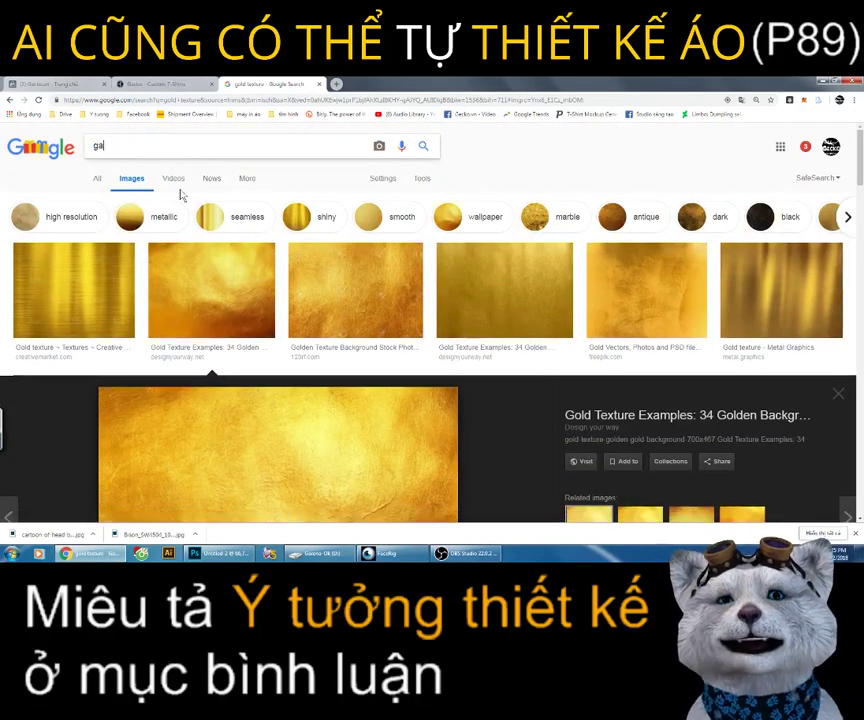
pyautogui.write('la')
pyautogui.press('Down')
pyautogui.press('Up')
pyautogui.press('Up')
pyautogui.press('Up')
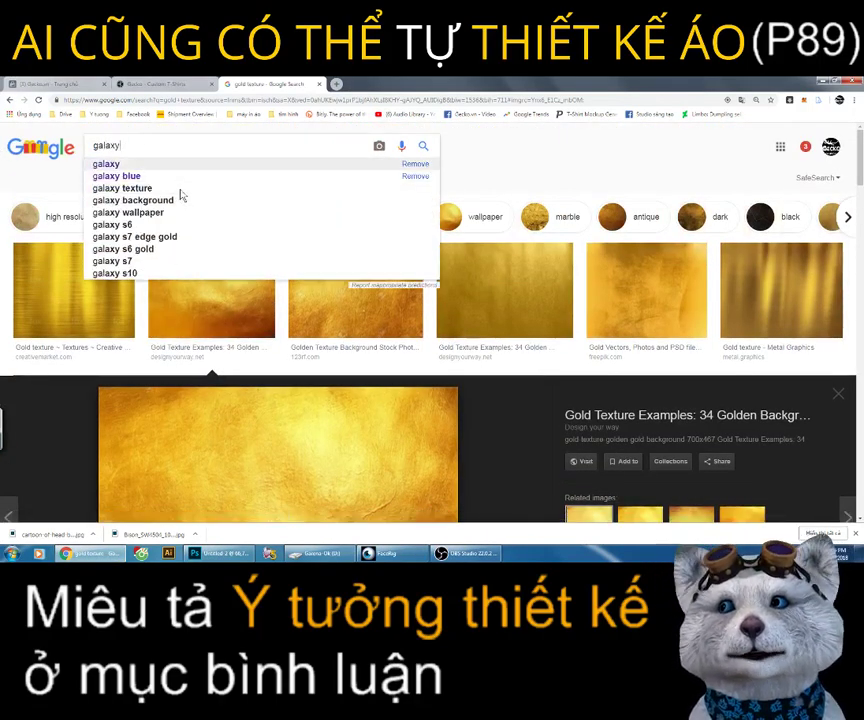
pyautogui.press('Return')
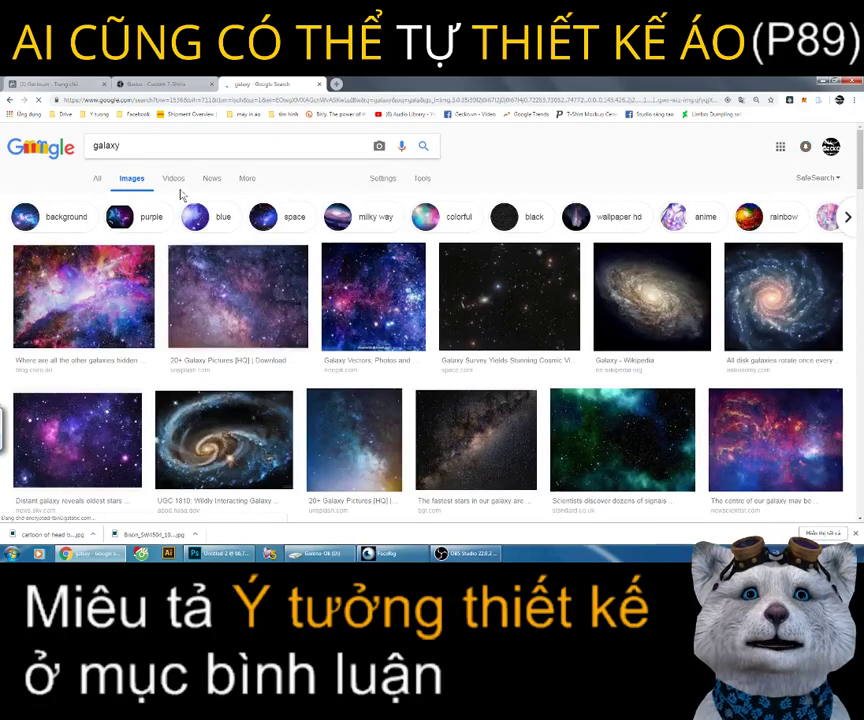
# Step: Open a larger preview of a galaxy image and copy it
pyautogui.scroll(-3, 247, 323)
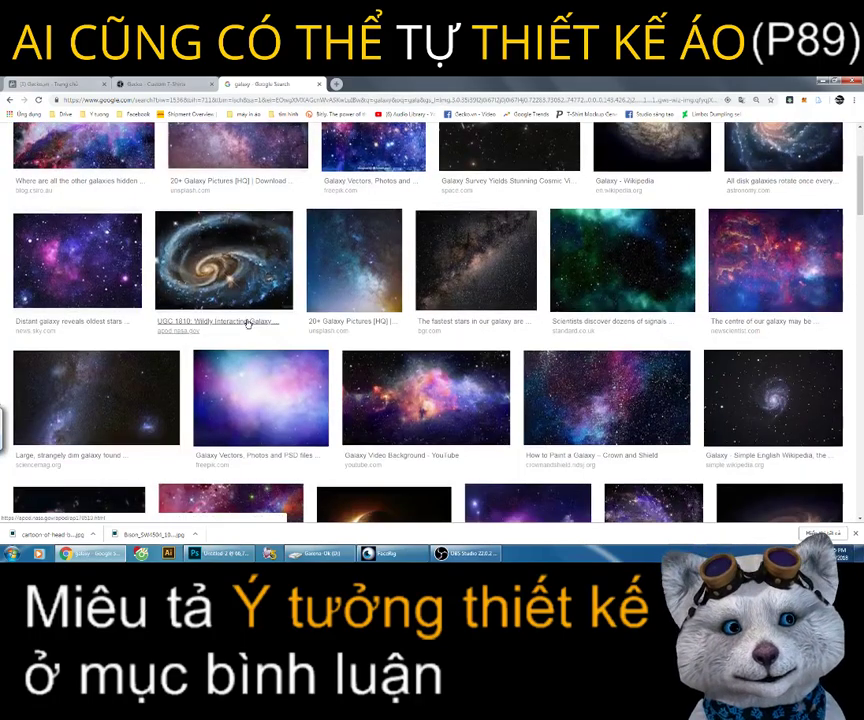
pyautogui.scroll(2, 270, 300)
pyautogui.click(775, 345)
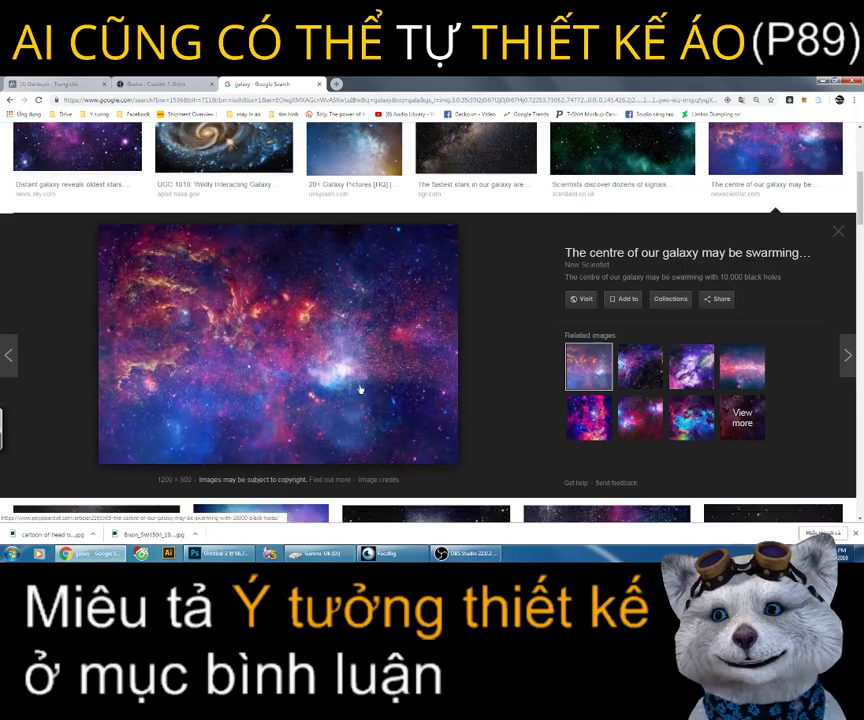
pyautogui.rightClick(312, 319)
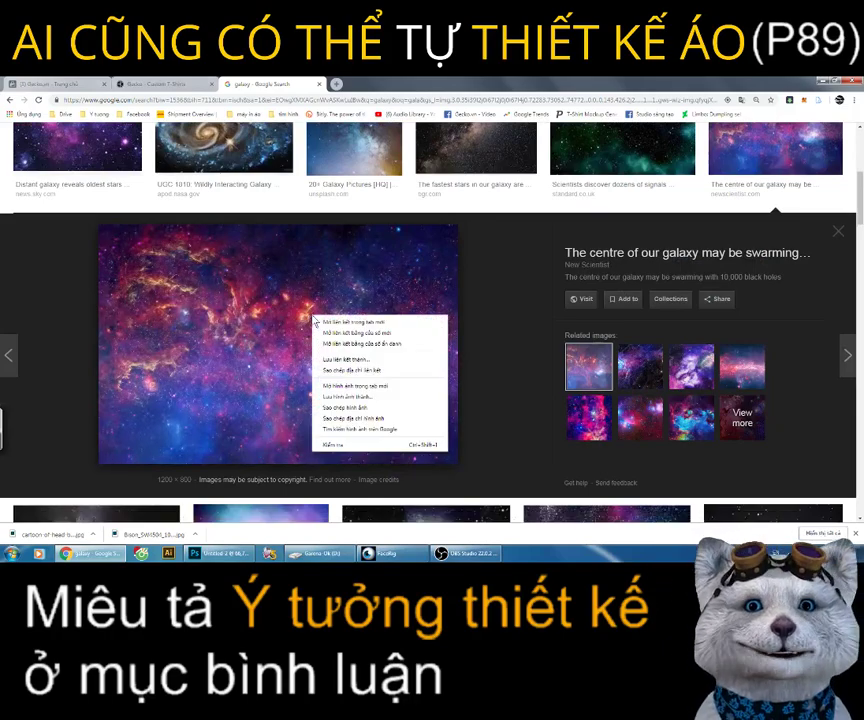
pyautogui.click(340, 407)
pyautogui.hotkey('alt', 'Tab')
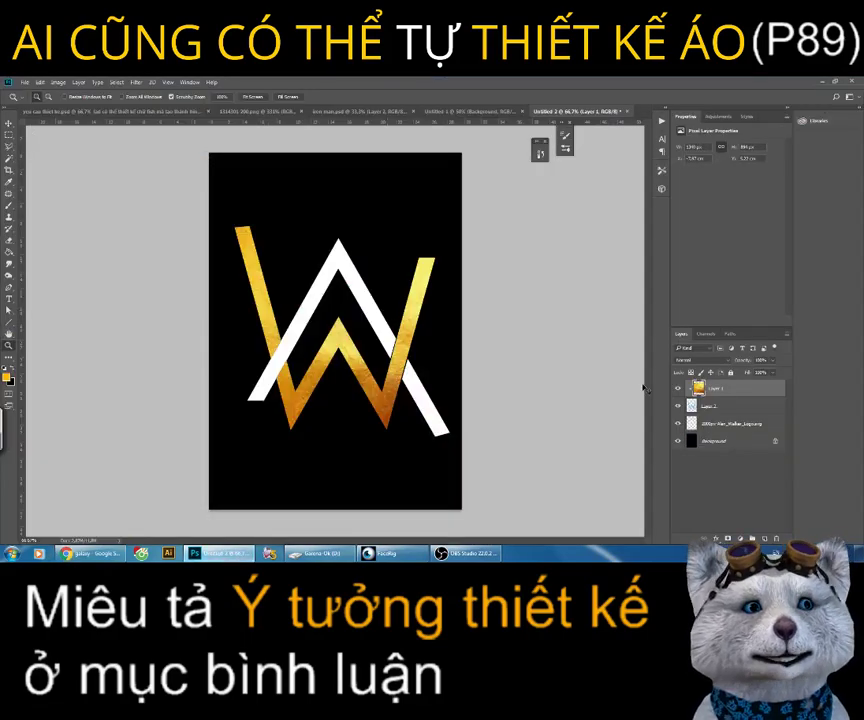
# Step: Paste the galaxy as a new layer below the logo, above Background, and scale it down
pyautogui.click(40, 82)
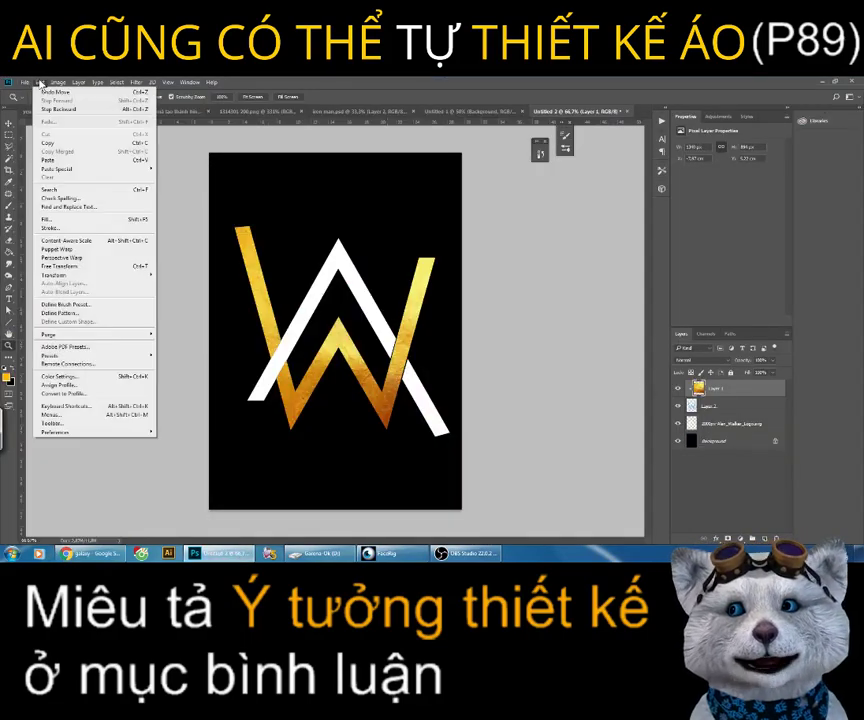
pyautogui.click(62, 170)
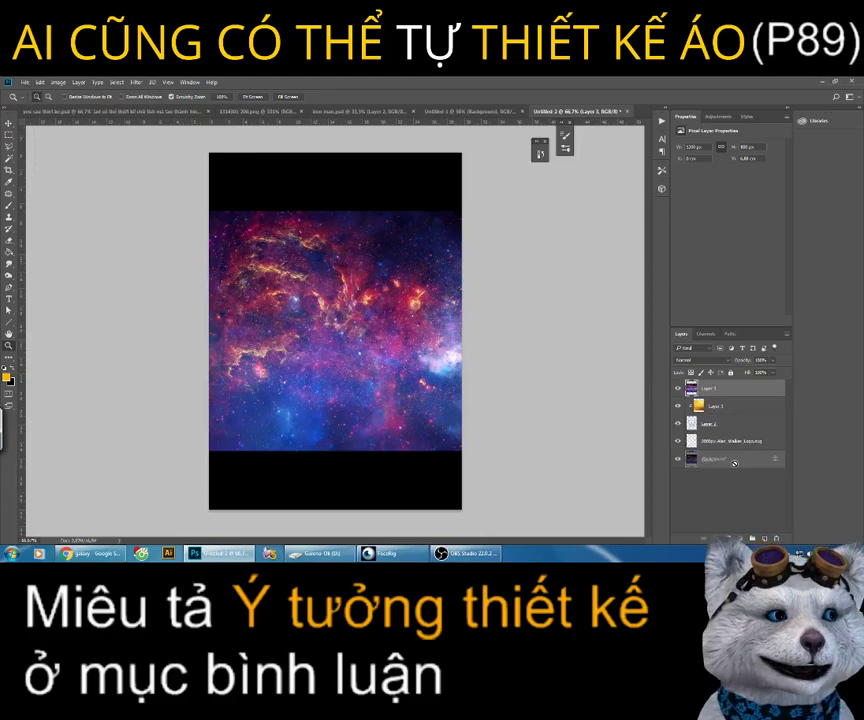
pyautogui.moveTo(714, 388); pyautogui.dragTo(727, 452)
pyautogui.press('v')
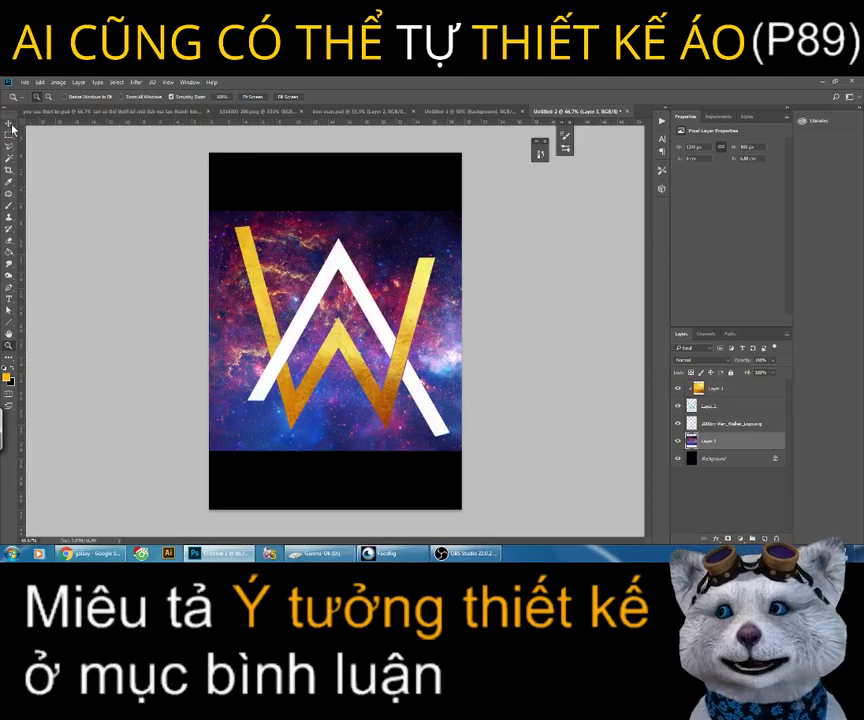
pyautogui.moveTo(370, 240)
pyautogui.mouseDown()
pyautogui.moveTo(370, 232)
pyautogui.moveTo(367, 247)
pyautogui.mouseUp()
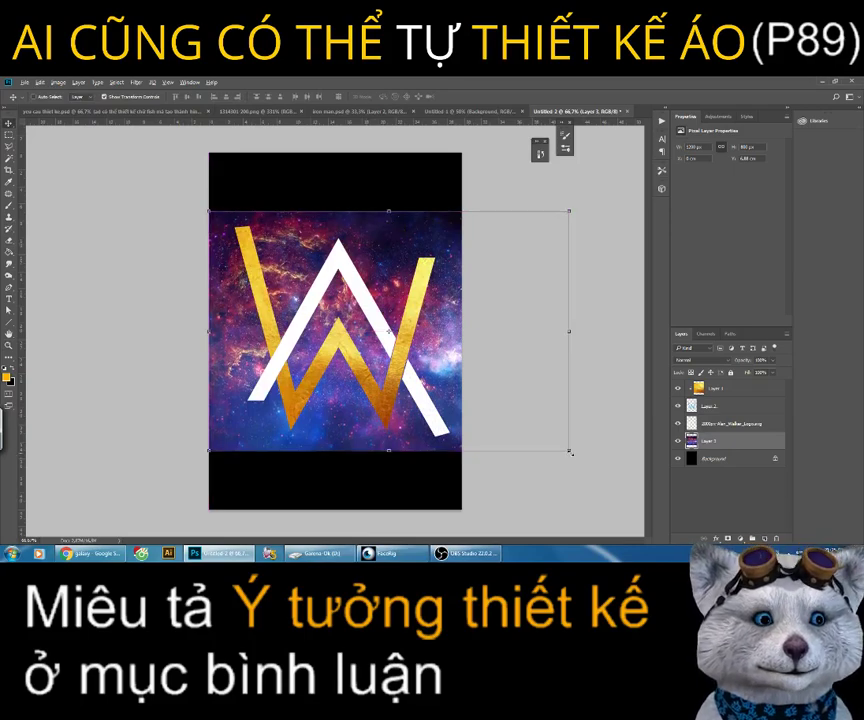
pyautogui.moveTo(570, 451); pyautogui.dragTo(562, 446)
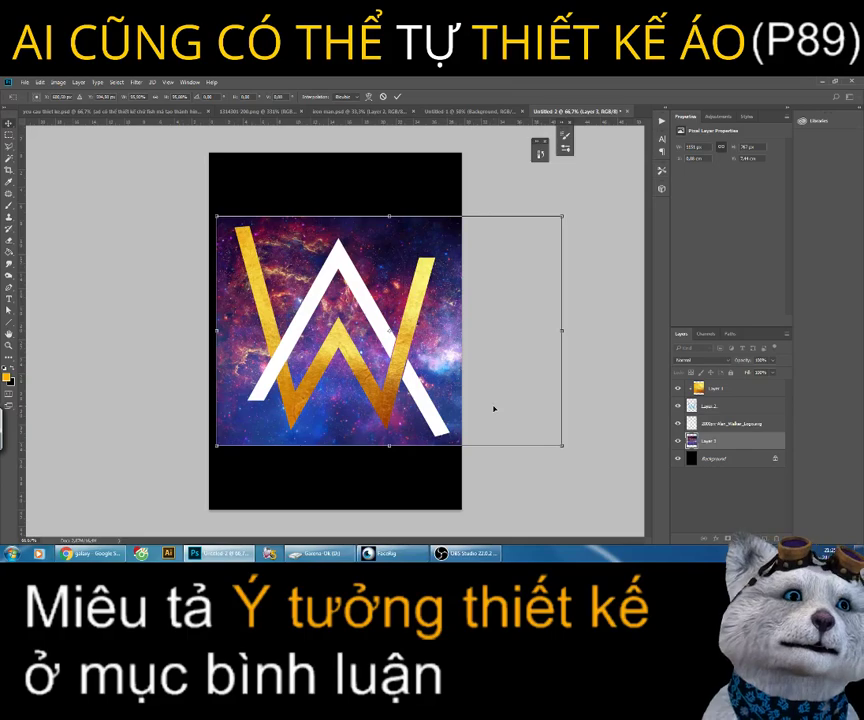
pyautogui.press('Return')
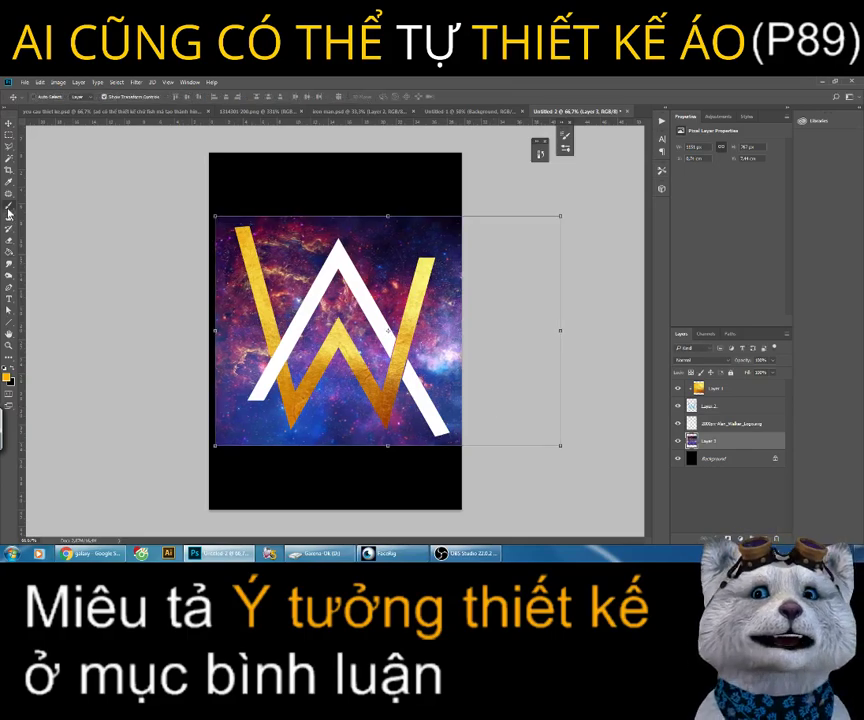
# Step: Switch to the Brush tool and browse the brush presets, collapsing Special Effects Brushes
pyautogui.rightClick(9, 207)
pyautogui.click(50, 204)
pyautogui.rightClick(266, 208)
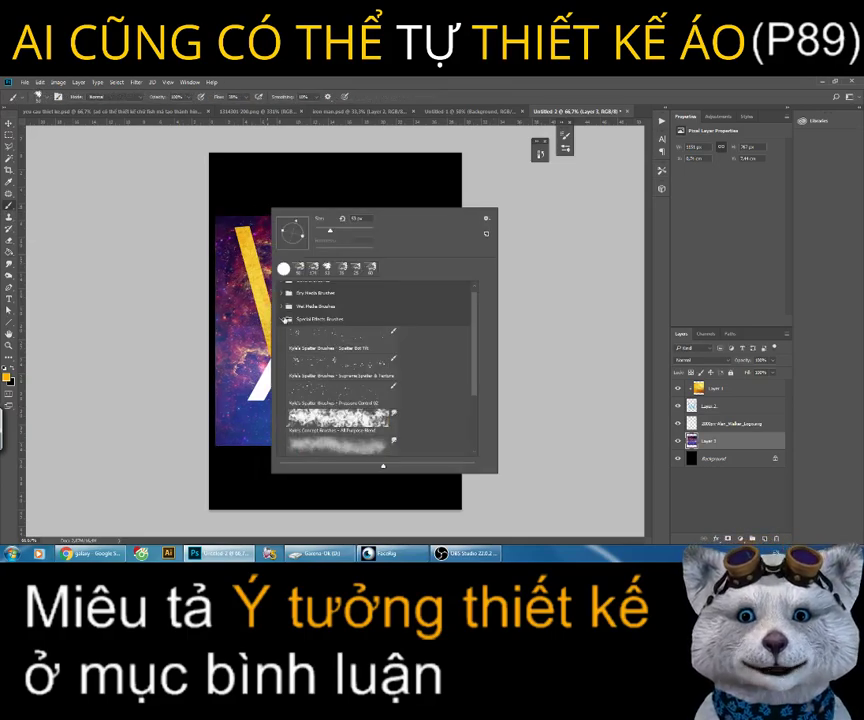
pyautogui.click(284, 319)
pyautogui.click(290, 163)
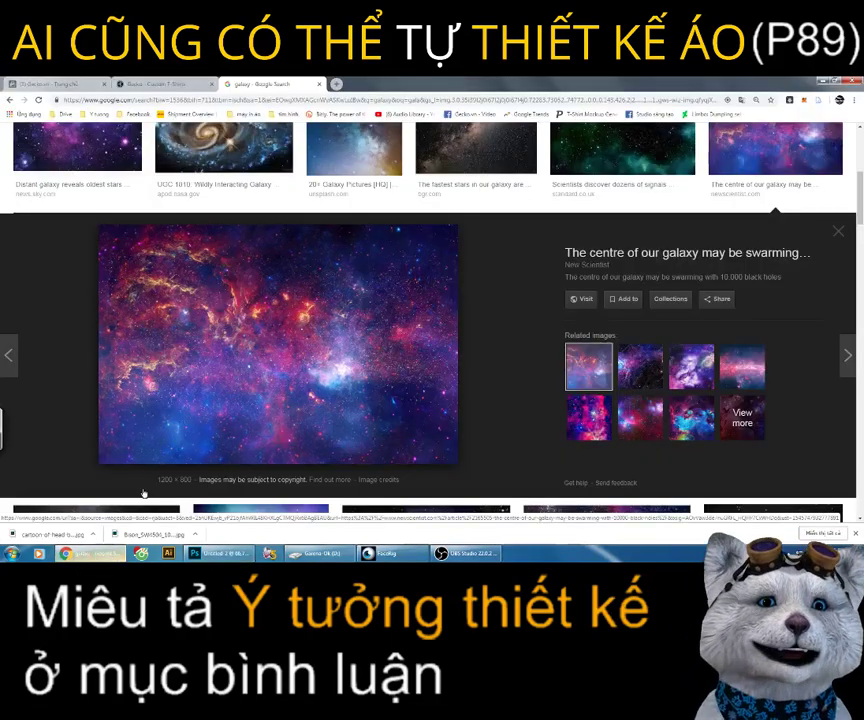
# Step: Go to brusheezy.com in the browser and search for smoke brushes
pyautogui.hotkey('alt', 'Tab')
pyautogui.click(296, 100)
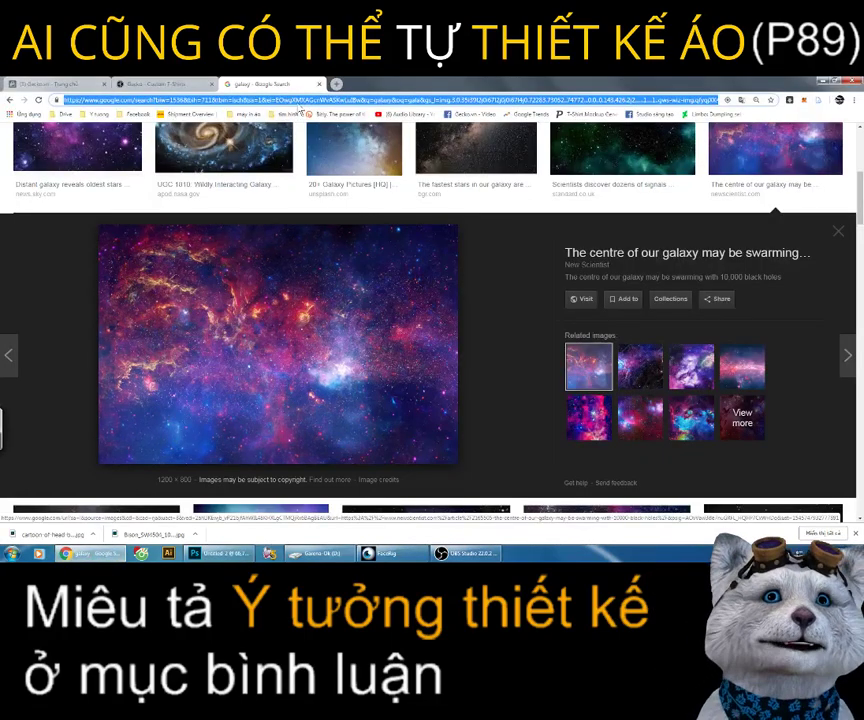
pyautogui.write('brush')
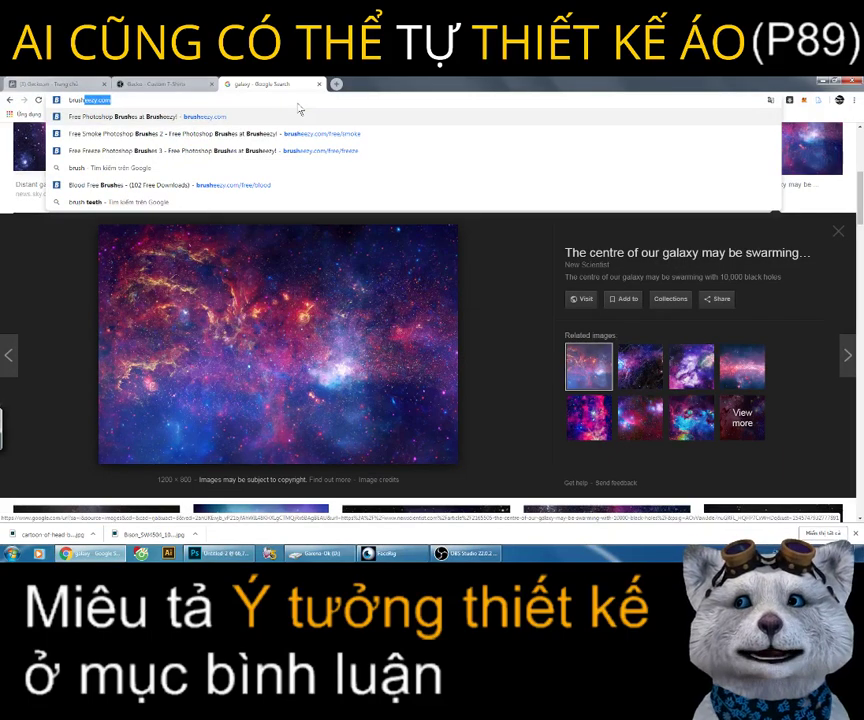
pyautogui.write('eezy')
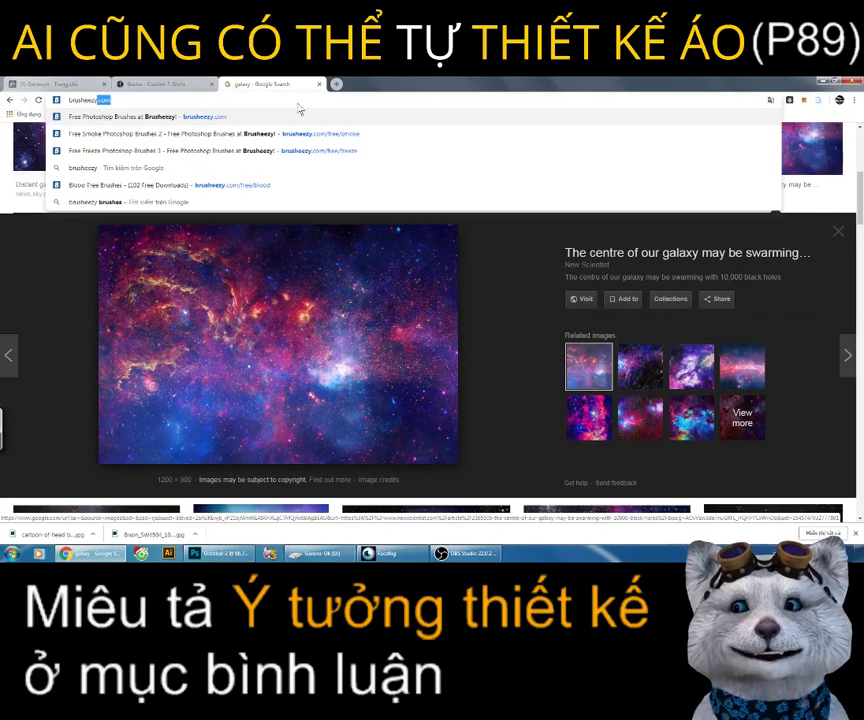
pyautogui.write('.com')
pyautogui.press('Return')
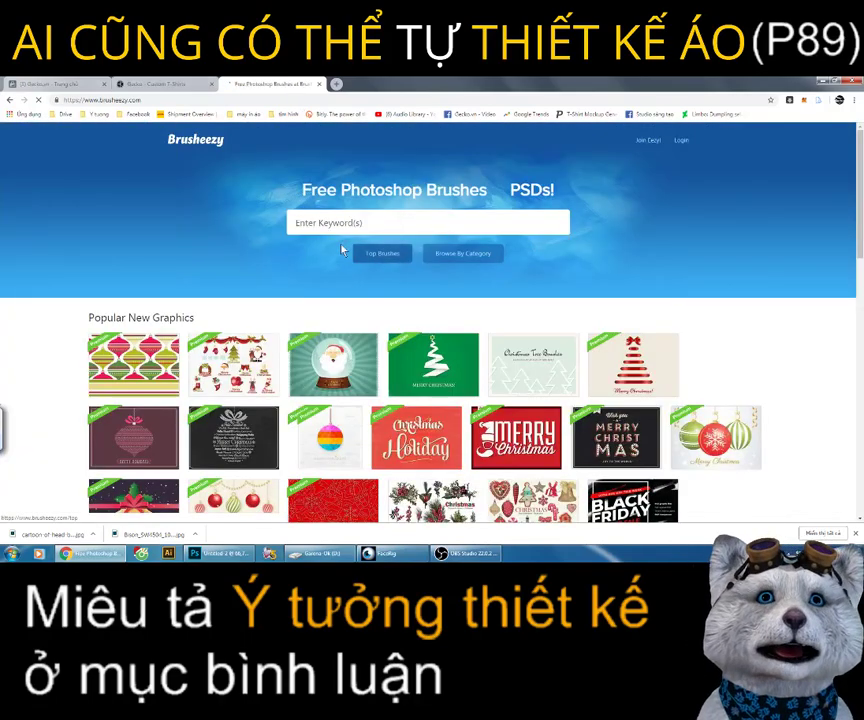
pyautogui.click(326, 223)
pyautogui.write('smoke')
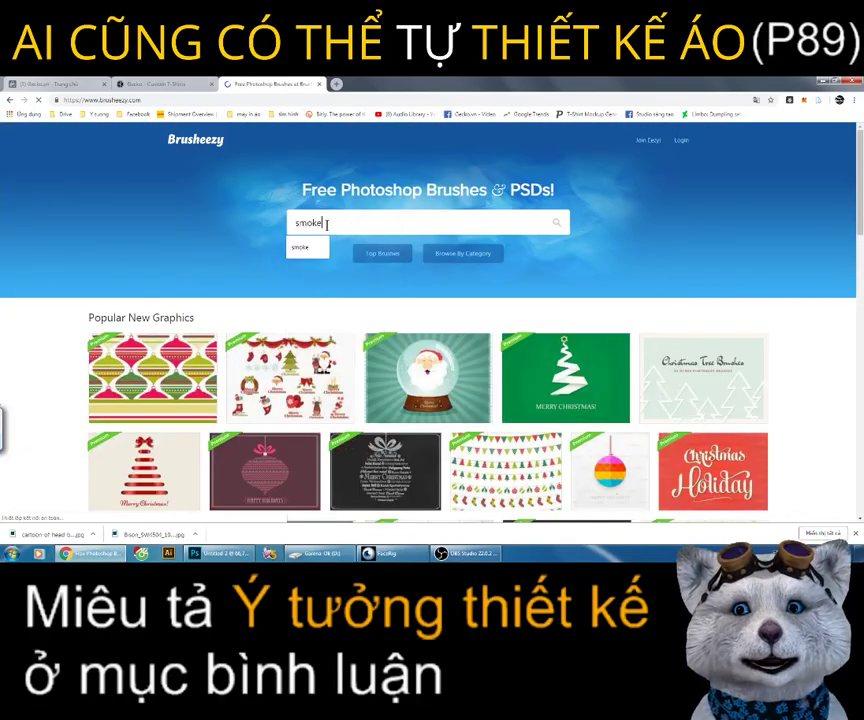
pyautogui.press('Return')
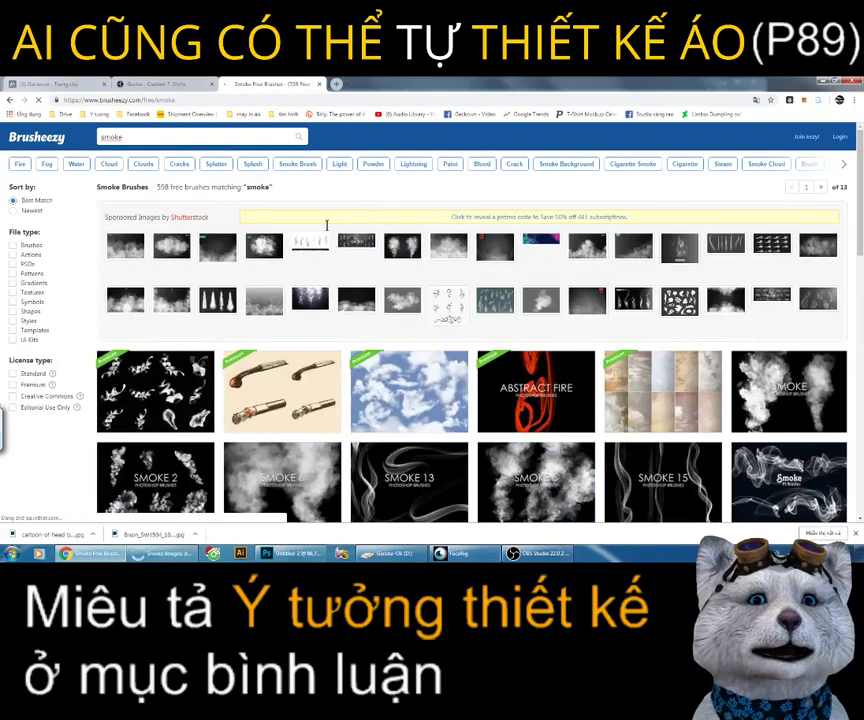
# Step: Open the Smoke 2 brush pack, start its free download, and sign in with Facebook
pyautogui.scroll(-3, 326, 226)
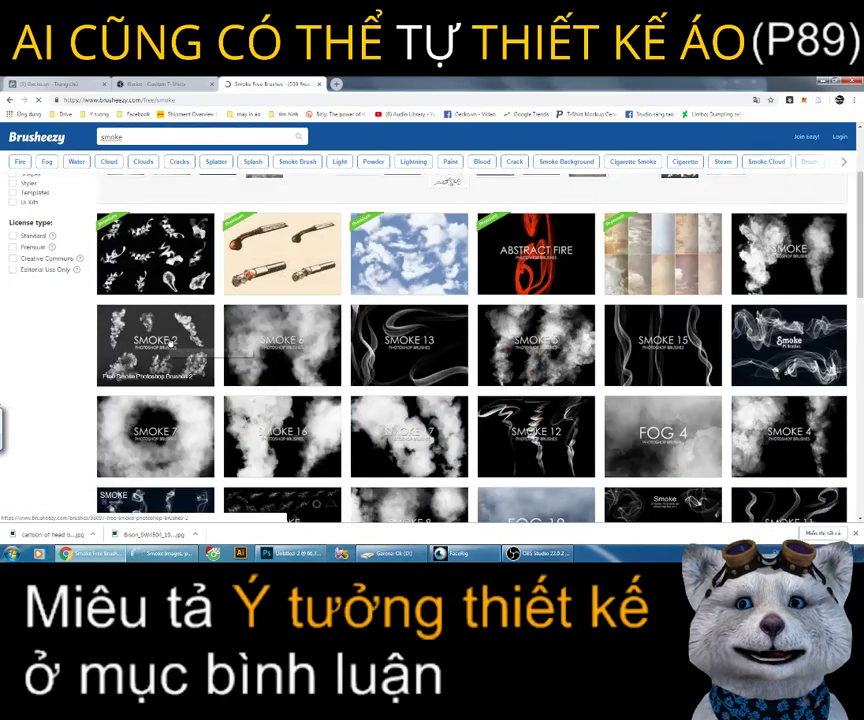
pyautogui.click(94, 372)
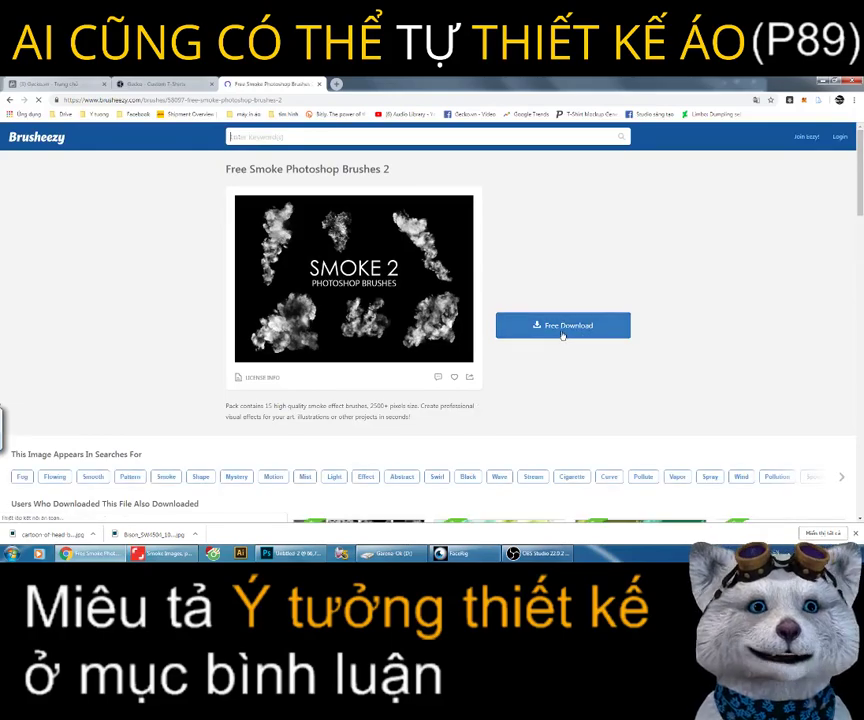
pyautogui.click(562, 333)
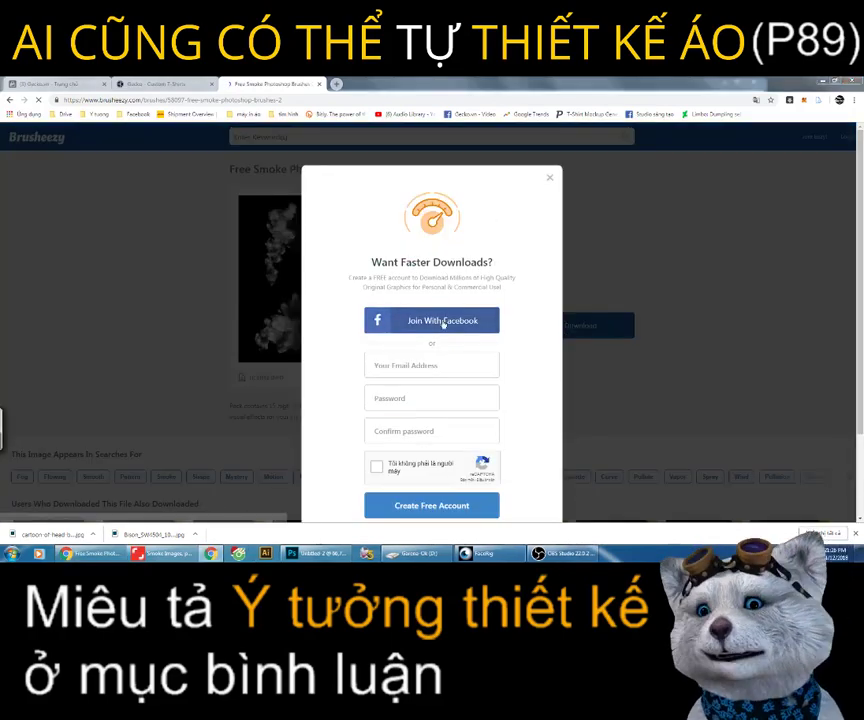
pyautogui.click(443, 322)
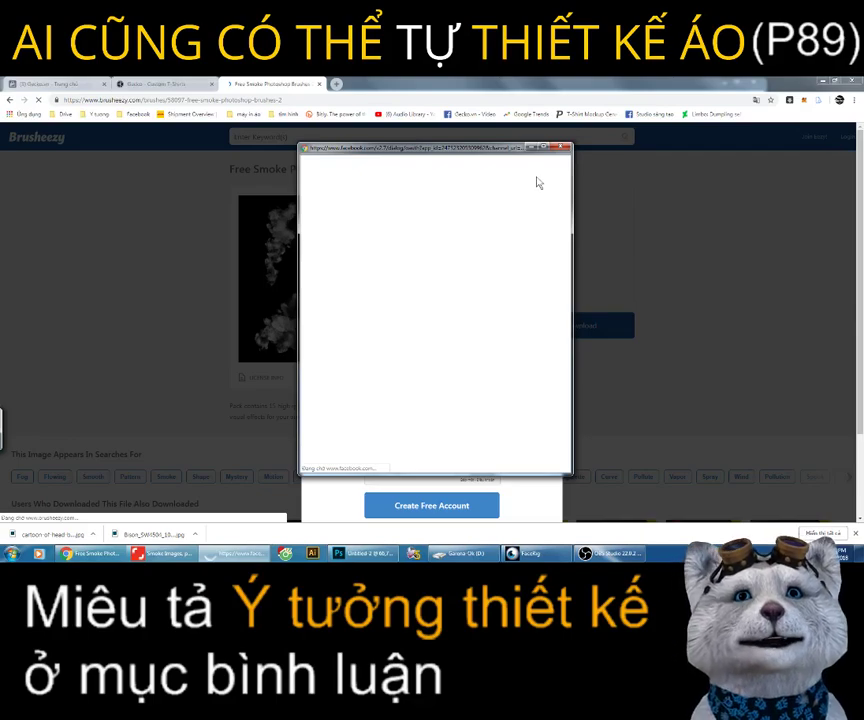
pyautogui.click(564, 148)
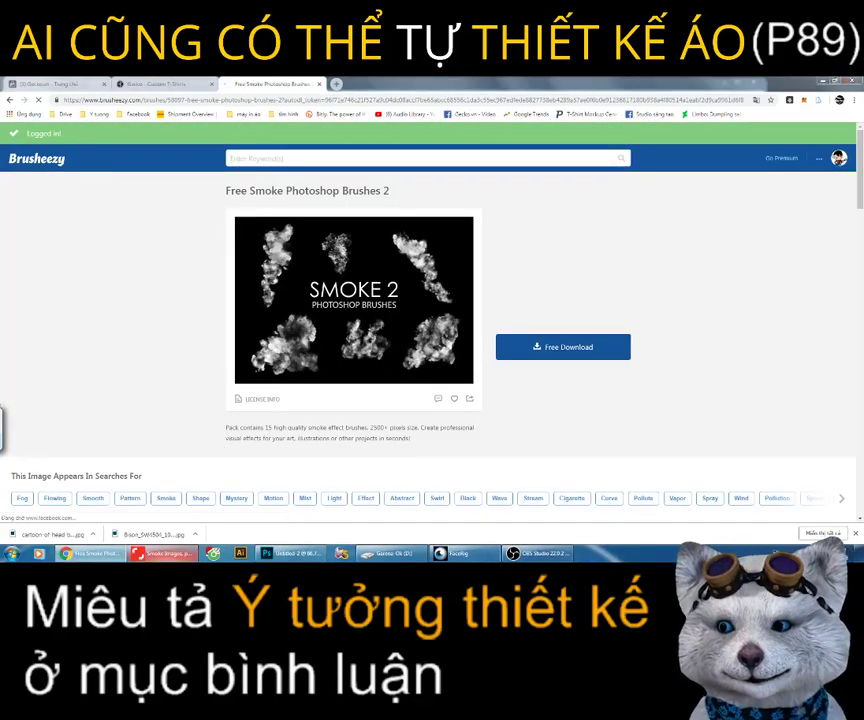
# Step: Close the extra Shutterstock window, save the smoke brush zip, and return to Photoshop
pyautogui.rightClick(165, 552)
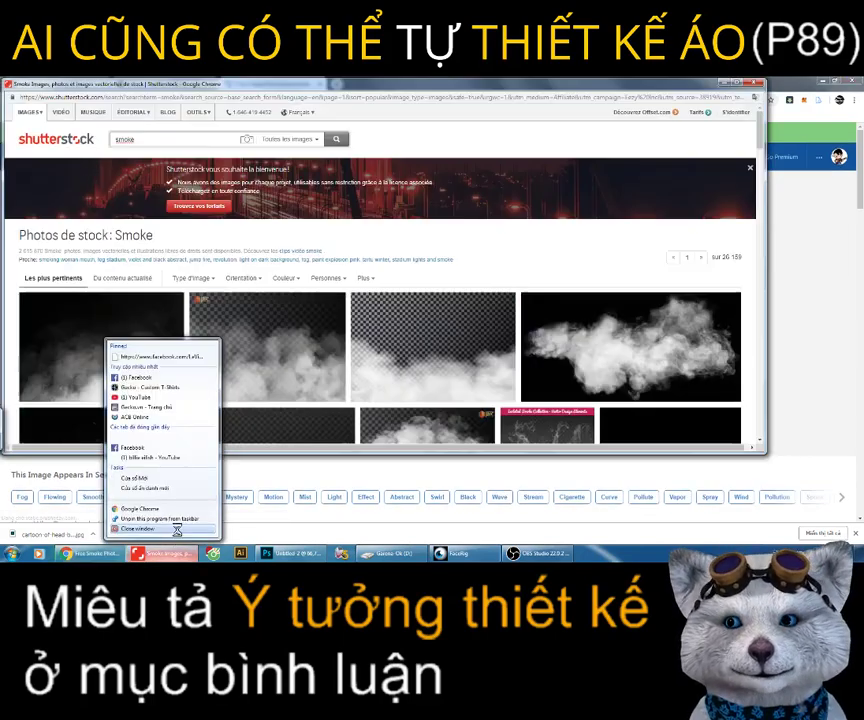
pyautogui.click(217, 553)
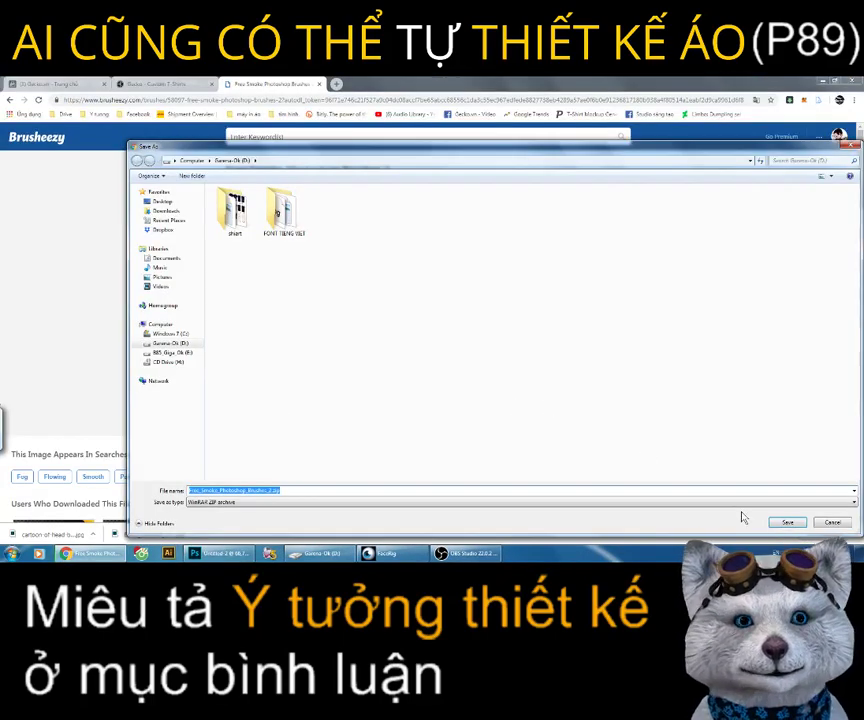
pyautogui.click(786, 522)
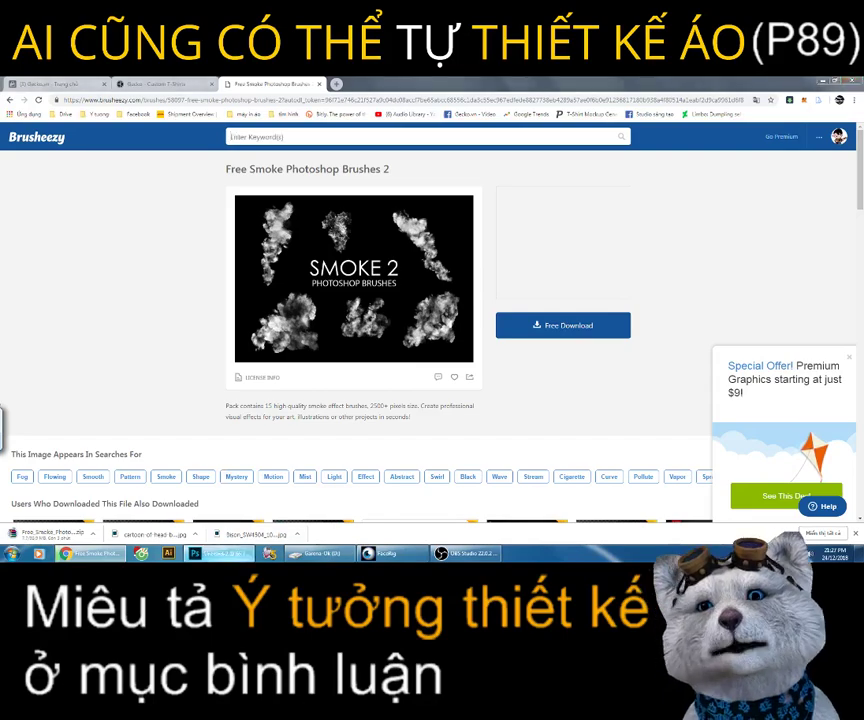
pyautogui.click(218, 553)
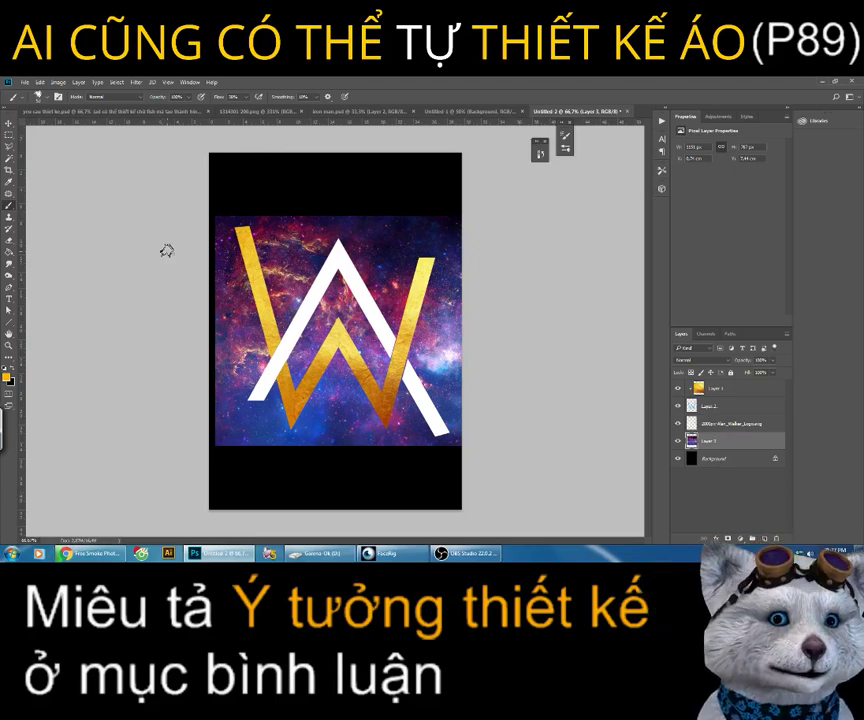
# Step: Pick the KYLE Ultimate Pencil Hard brush, then add a layer mask to galaxy Layer 3
pyautogui.rightClick(9, 205)
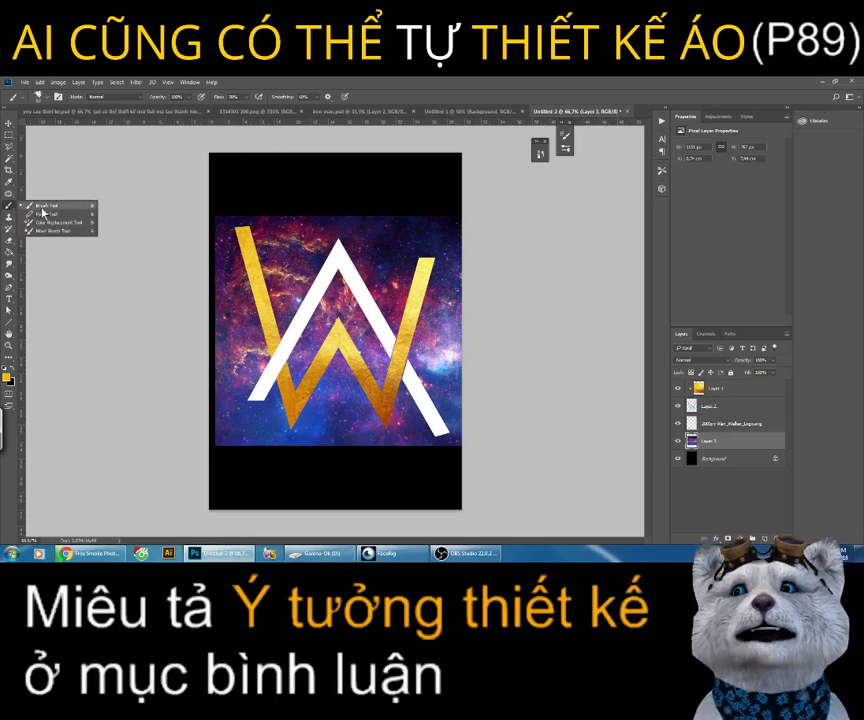
pyautogui.click(42, 206)
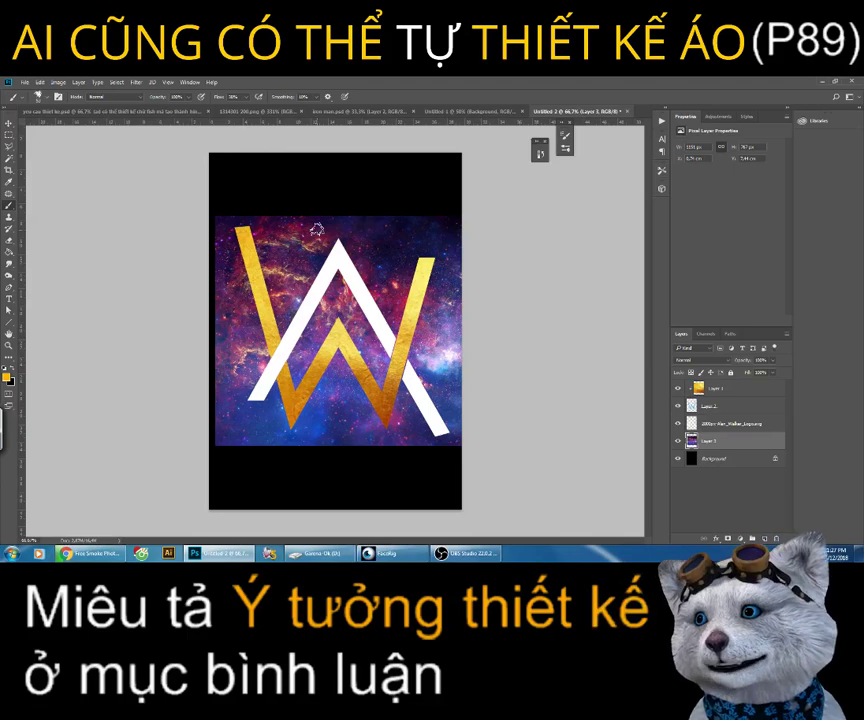
pyautogui.rightClick(316, 229)
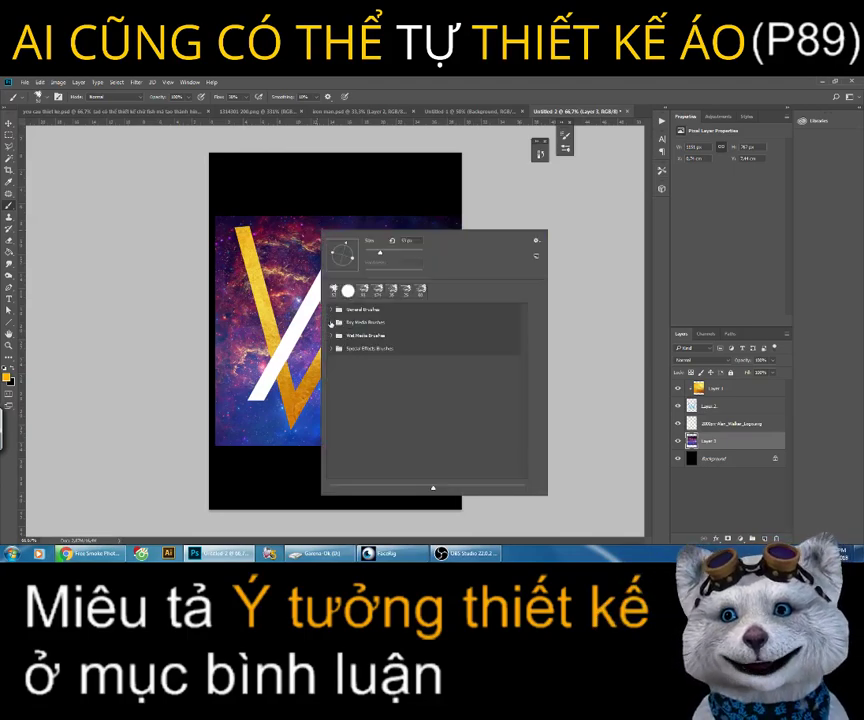
pyautogui.click(331, 322)
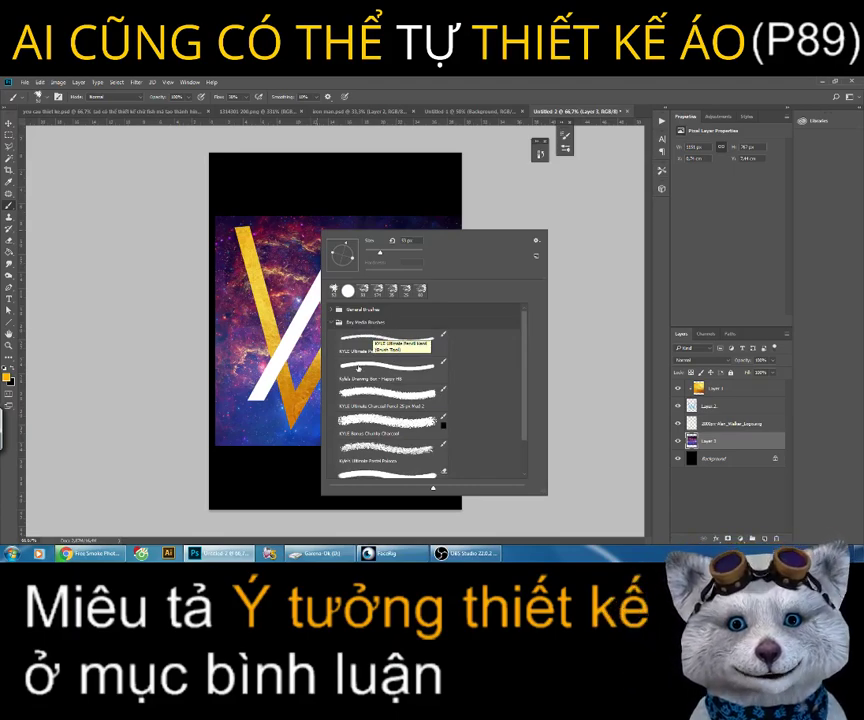
pyautogui.click(371, 346)
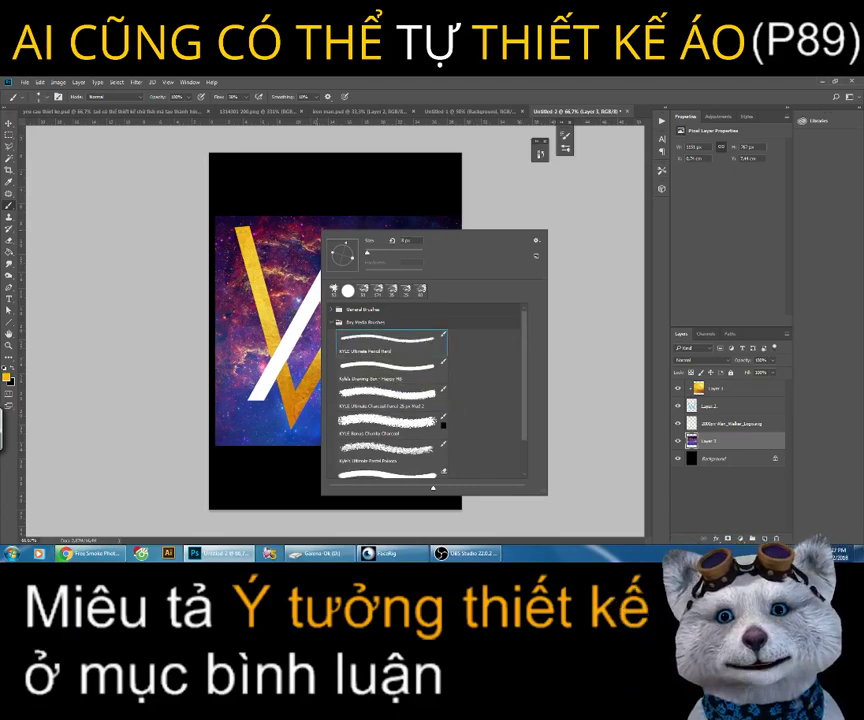
pyautogui.click(800, 463)
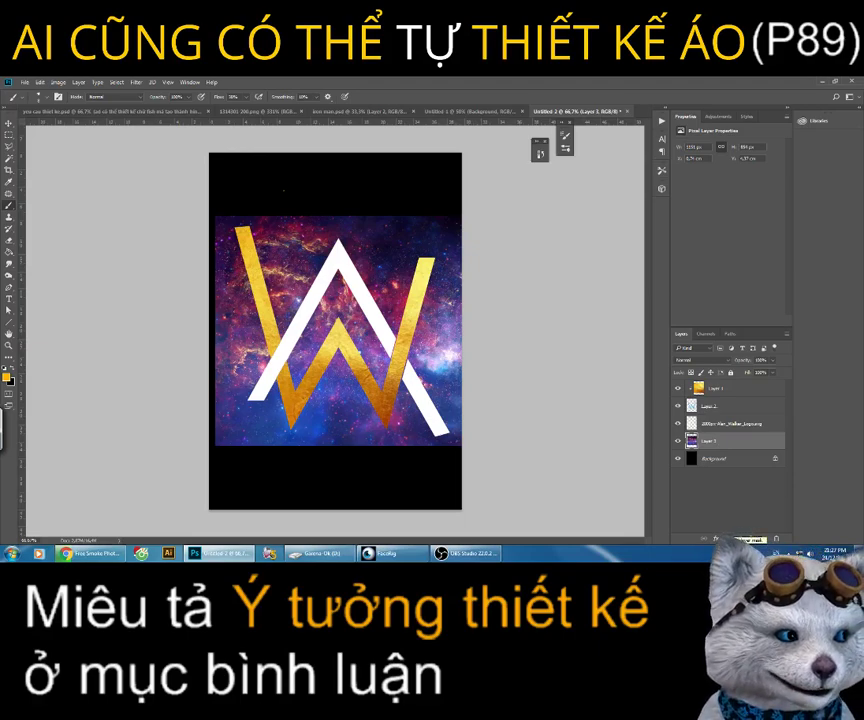
pyautogui.click(728, 538)
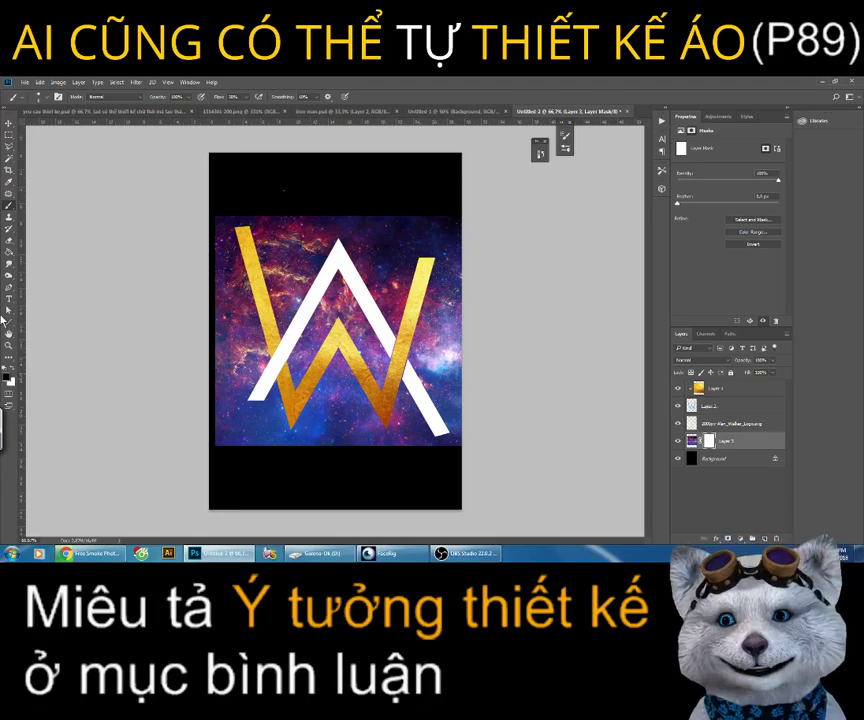
# Step: Paint black on the galaxy mask to hide its left and right edges, checking the W apex
pyautogui.click(9, 378)
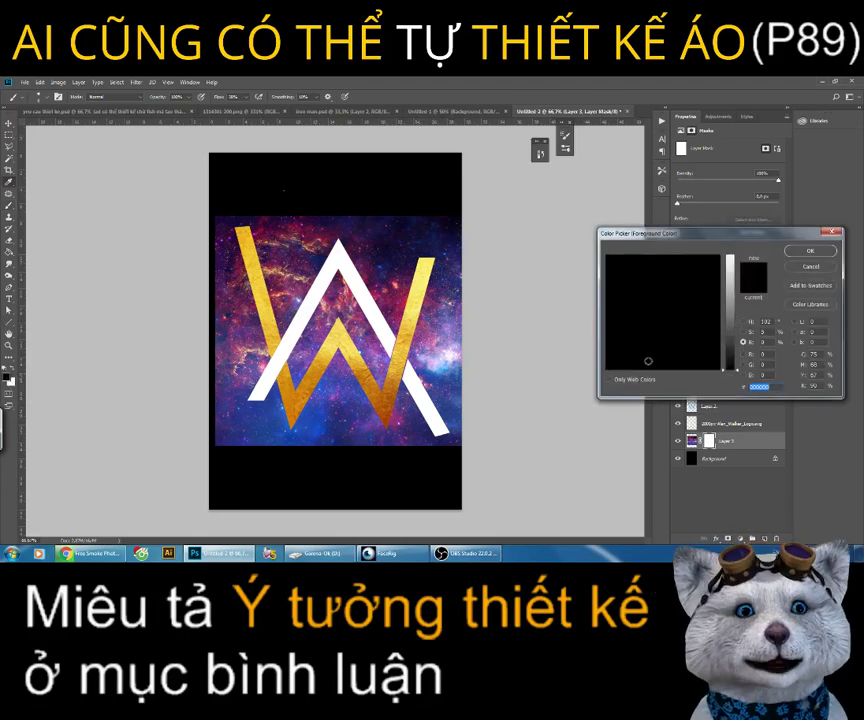
pyautogui.click(810, 251)
pyautogui.press('b')
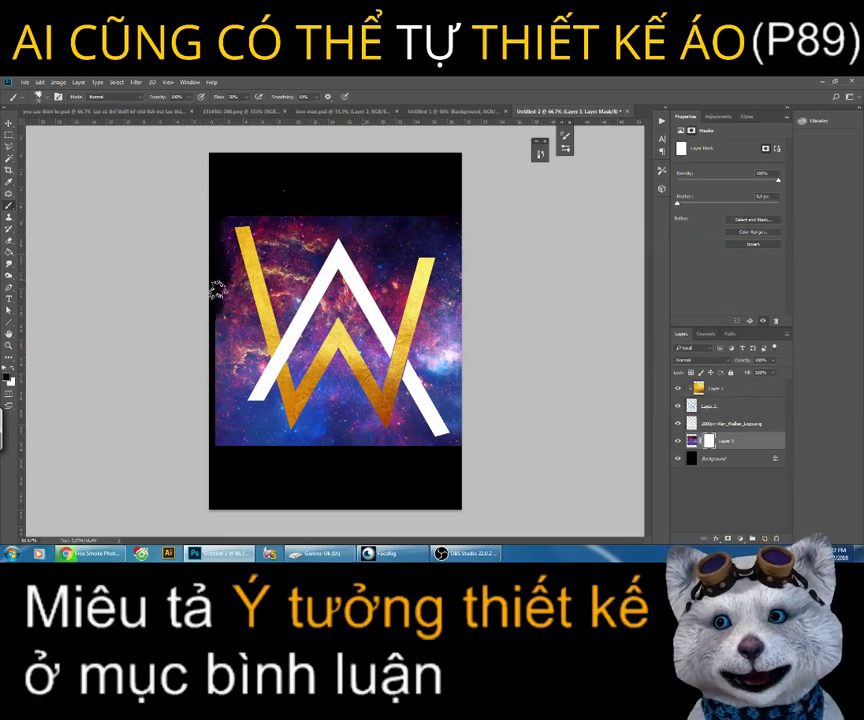
pyautogui.moveTo(220, 315)
pyautogui.mouseDown()
pyautogui.moveTo(236, 350)
pyautogui.moveTo(226, 440)
pyautogui.moveTo(257, 424)
pyautogui.moveTo(253, 441)
pyautogui.moveTo(355, 441)
pyautogui.moveTo(338, 409)
pyautogui.moveTo(318, 428)
pyautogui.moveTo(340, 444)
pyautogui.moveTo(388, 457)
pyautogui.moveTo(403, 455)
pyautogui.moveTo(402, 447)
pyautogui.mouseUp()
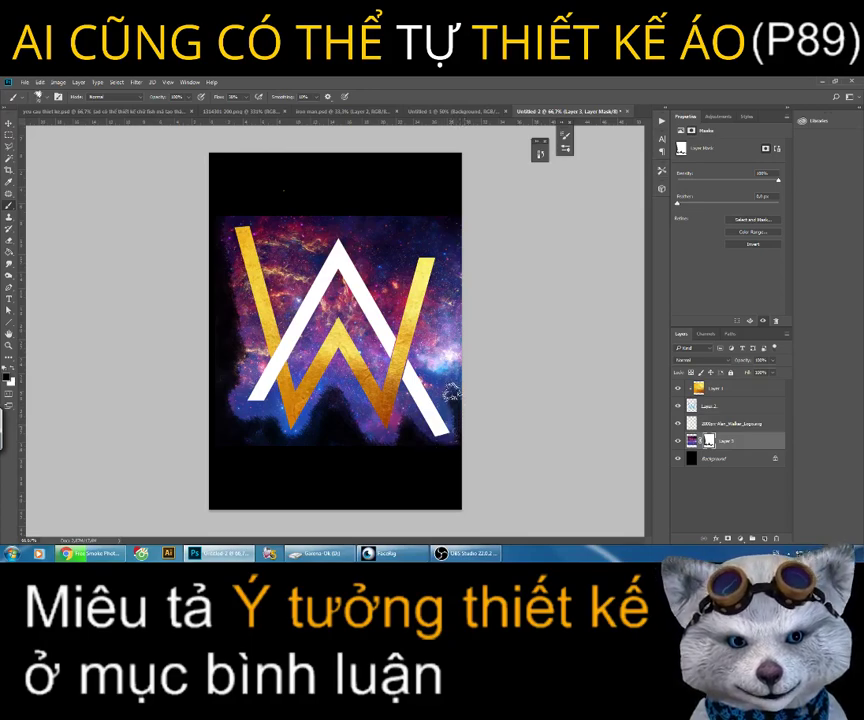
pyautogui.moveTo(452, 393)
pyautogui.mouseDown()
pyautogui.moveTo(450, 228)
pyautogui.moveTo(430, 228)
pyautogui.moveTo(399, 257)
pyautogui.moveTo(339, 222)
pyautogui.moveTo(314, 228)
pyautogui.moveTo(285, 262)
pyautogui.moveTo(264, 222)
pyautogui.moveTo(232, 210)
pyautogui.moveTo(303, 205)
pyautogui.moveTo(284, 210)
pyautogui.mouseUp()
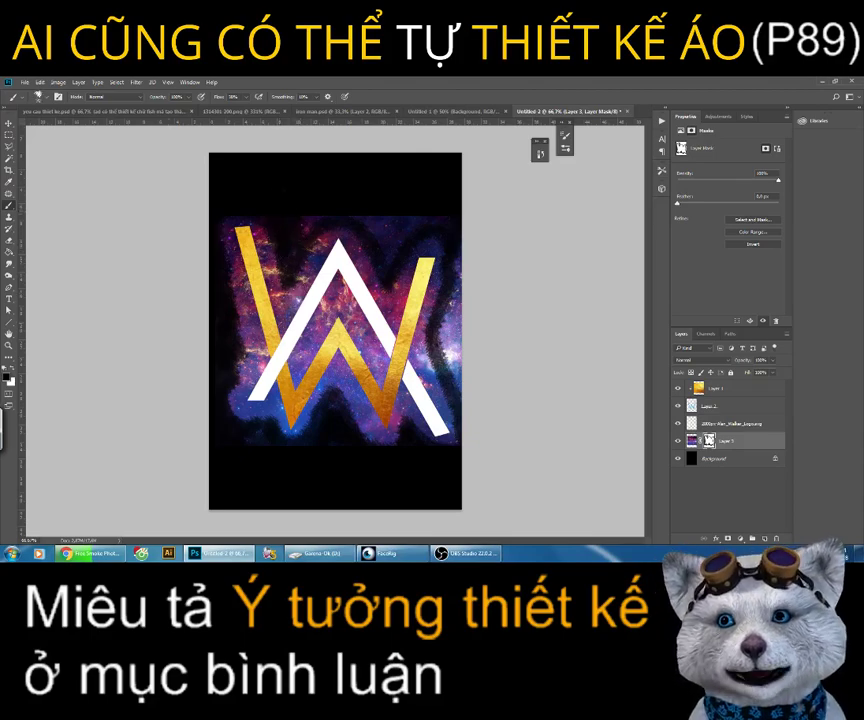
pyautogui.click(9, 346)
pyautogui.click(295, 312)
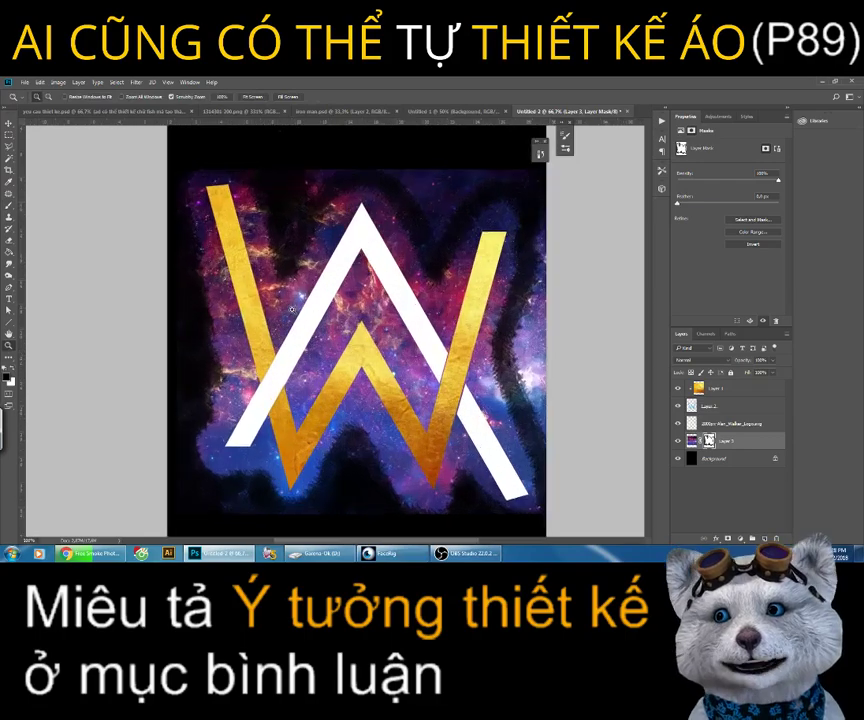
pyautogui.scroll(-2, 200, 330)
pyautogui.scroll(-2, 198, 330)
pyautogui.scroll(-2, 195, 330)
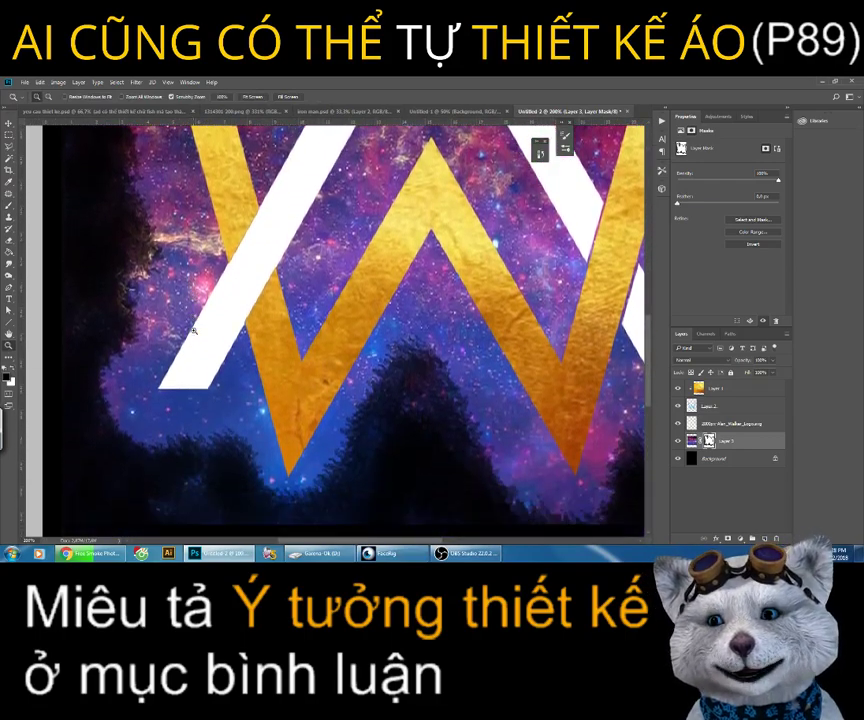
pyautogui.scroll(-2, 193, 330)
pyautogui.scroll(-2, 220, 365)
pyautogui.scroll(-2, 330, 380)
pyautogui.hscroll(2, 404, 232)
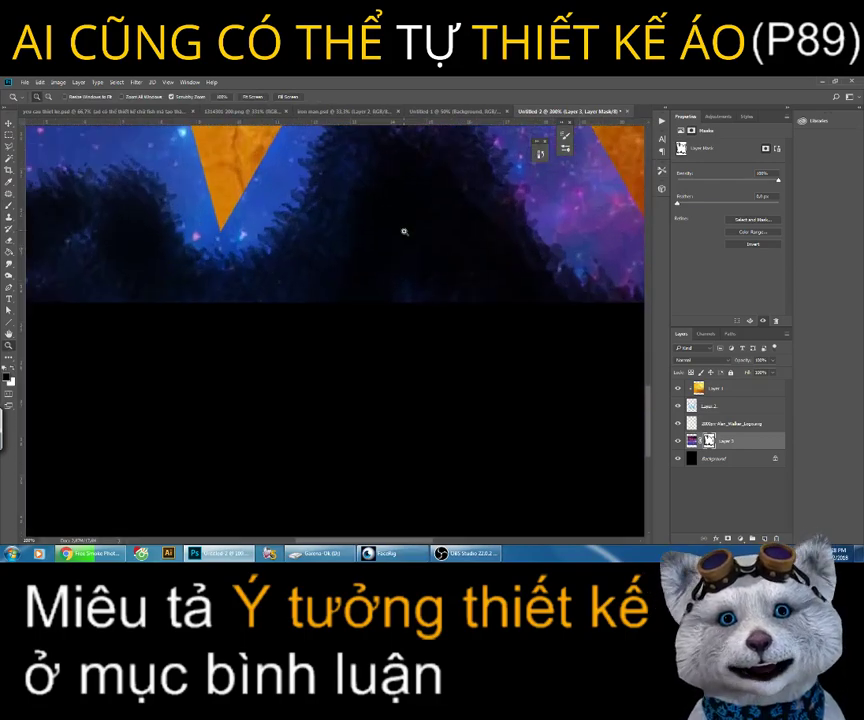
pyautogui.hotkey('ctrl', '-')
pyautogui.hotkey('ctrl', '-')
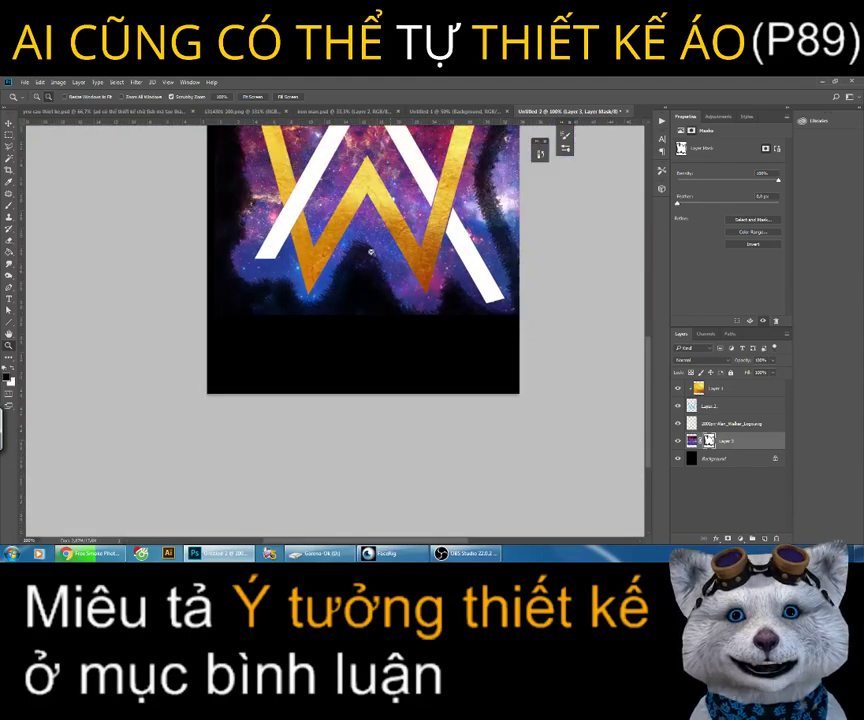
# Step: Switch the brush to the General Brushes Soft Round preset
pyautogui.rightClick(9, 205)
pyautogui.click(40, 204)
pyautogui.rightClick(310, 209)
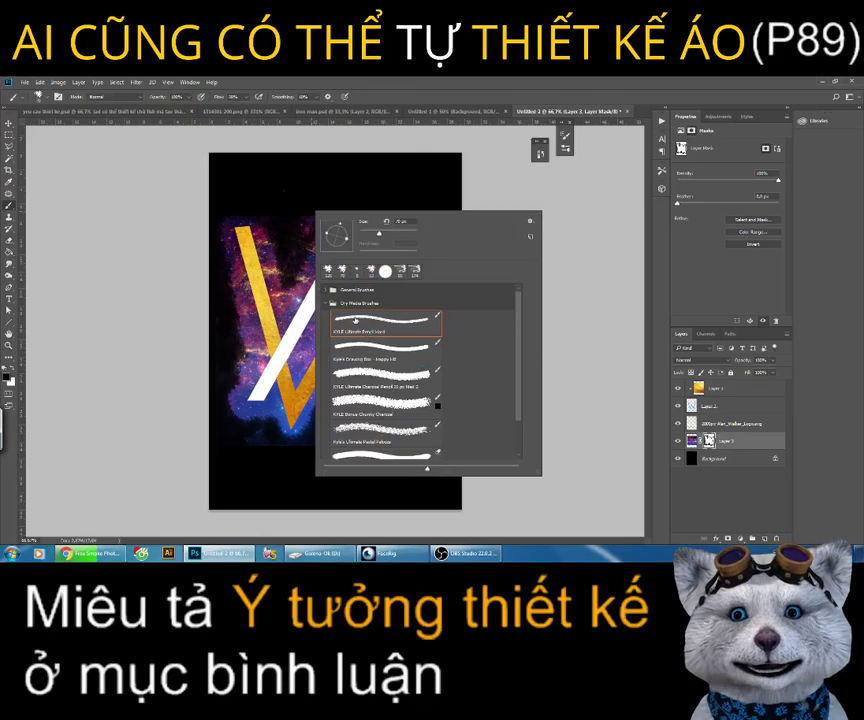
pyautogui.click(325, 290)
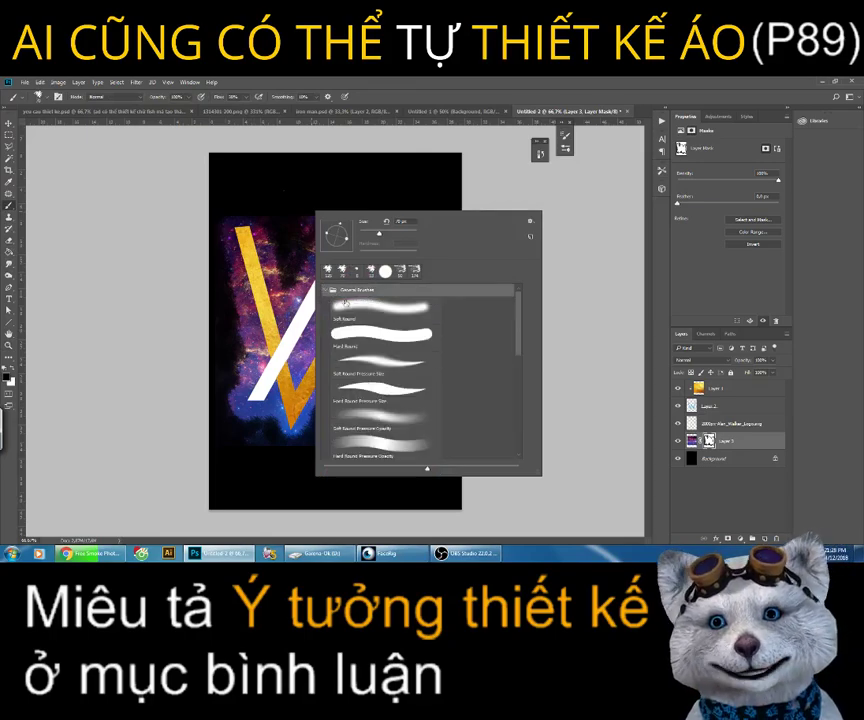
pyautogui.click(371, 310)
pyautogui.click(187, 215)
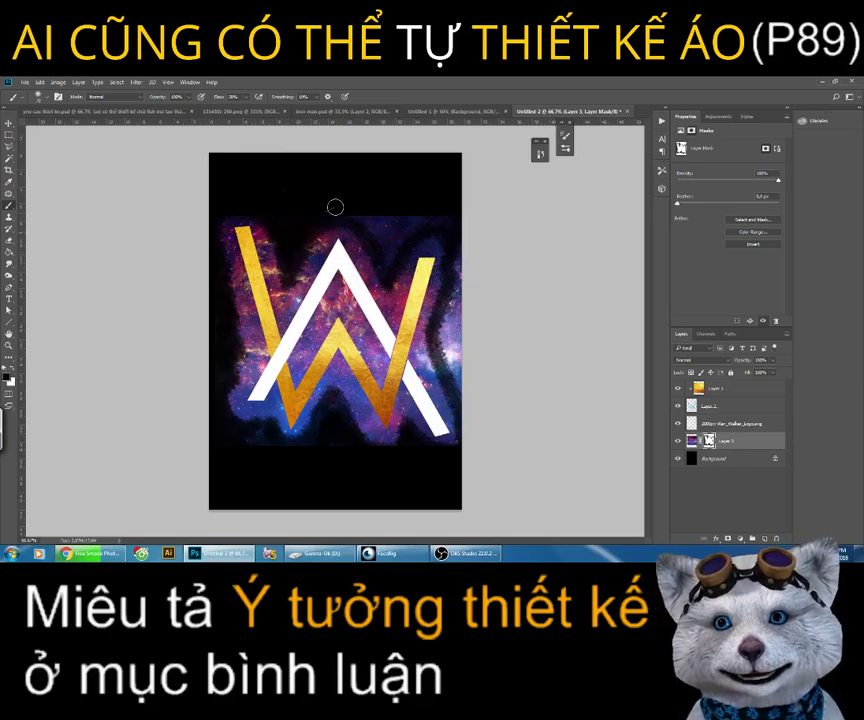
pyautogui.scroll(1, 342, 243)
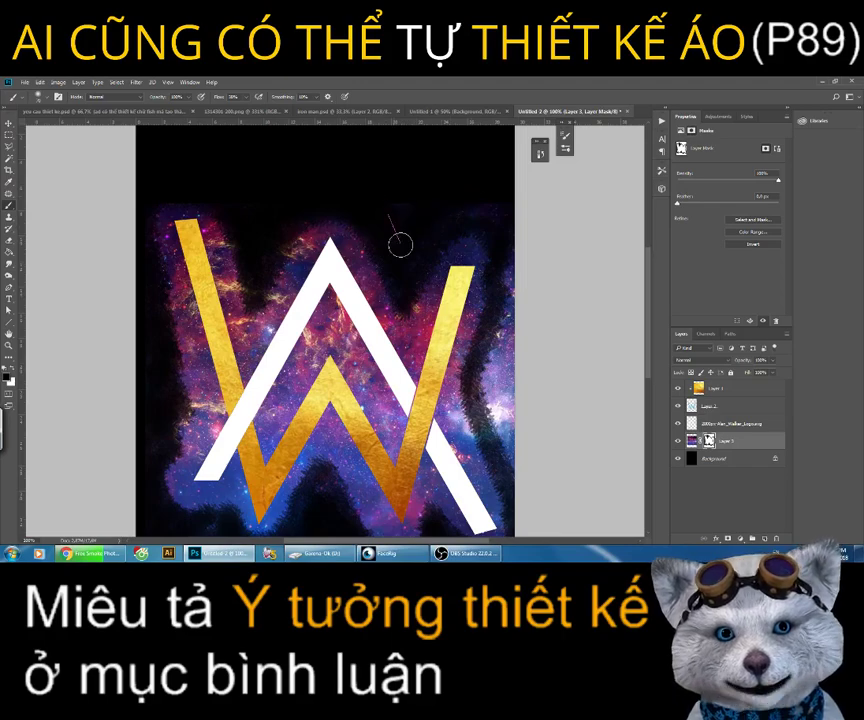
# Step: Hide Background, paint away leftover haze on the galaxy's right edge, then show Background again
pyautogui.click(677, 459)
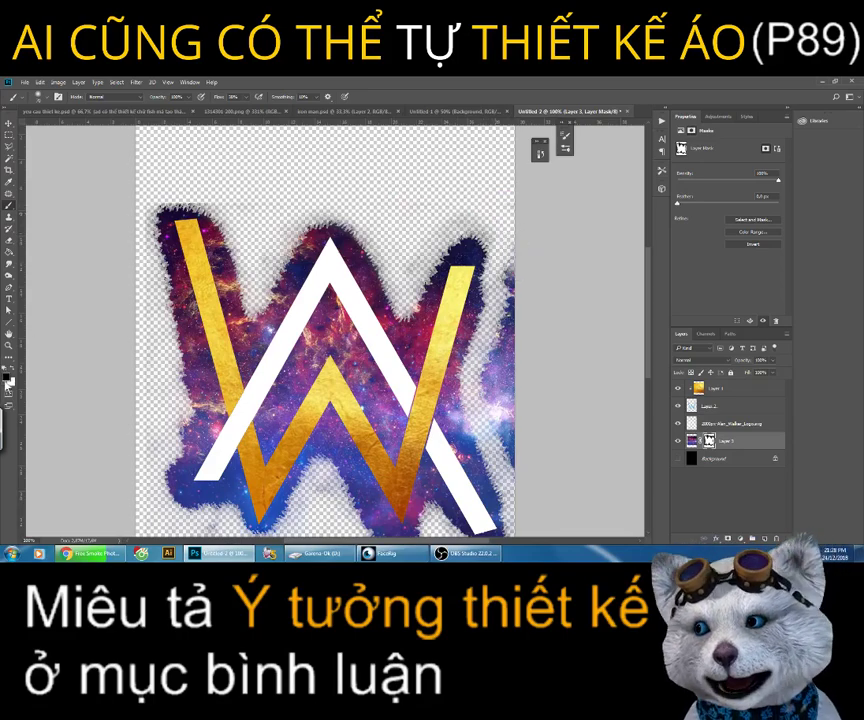
pyautogui.click(8, 378)
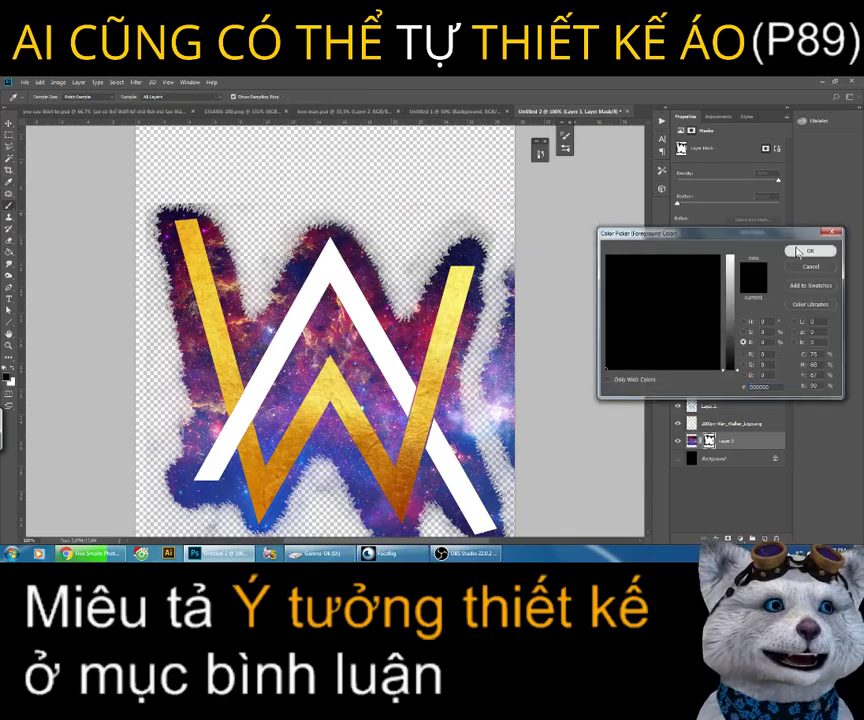
pyautogui.press('Return')
pyautogui.moveTo(505, 225); pyautogui.dragTo(497, 422)
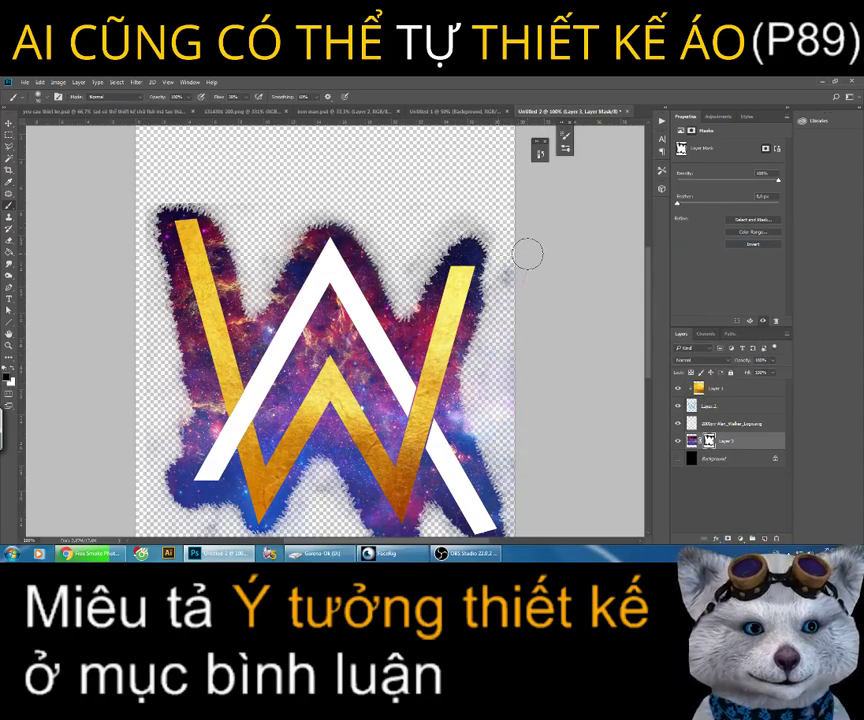
pyautogui.moveTo(509, 276); pyautogui.dragTo(494, 419)
pyautogui.scroll(-2, 492, 360)
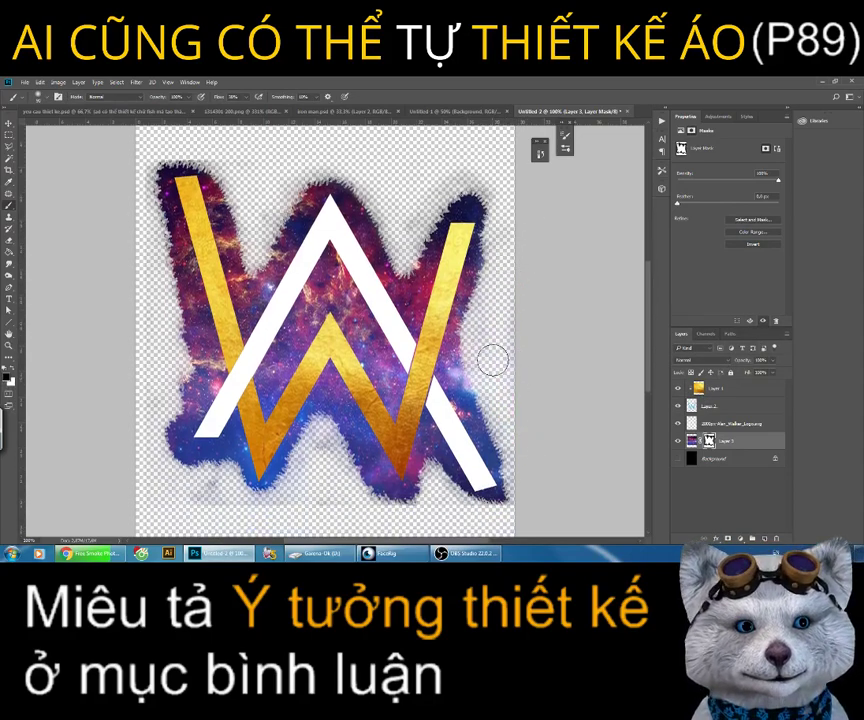
pyautogui.scroll(-2, 505, 330)
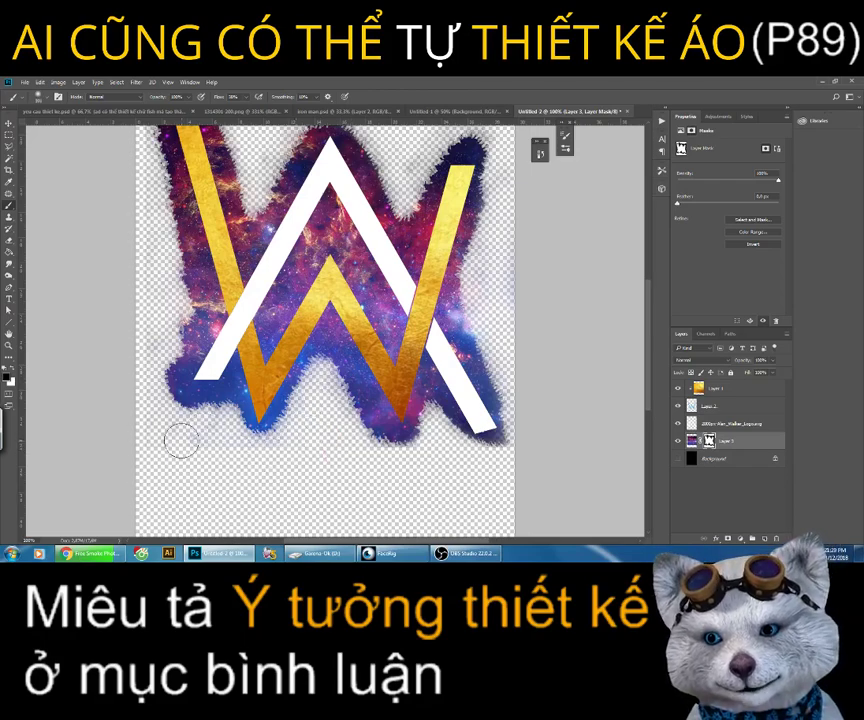
pyautogui.scroll(2, 150, 210)
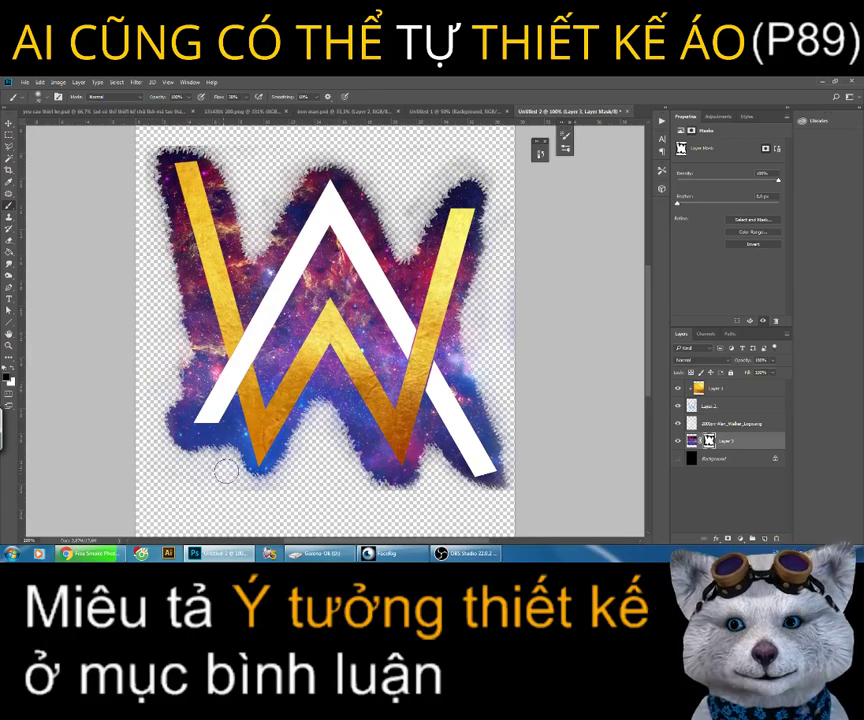
pyautogui.click(677, 458)
pyautogui.scroll(3, 270, 278)
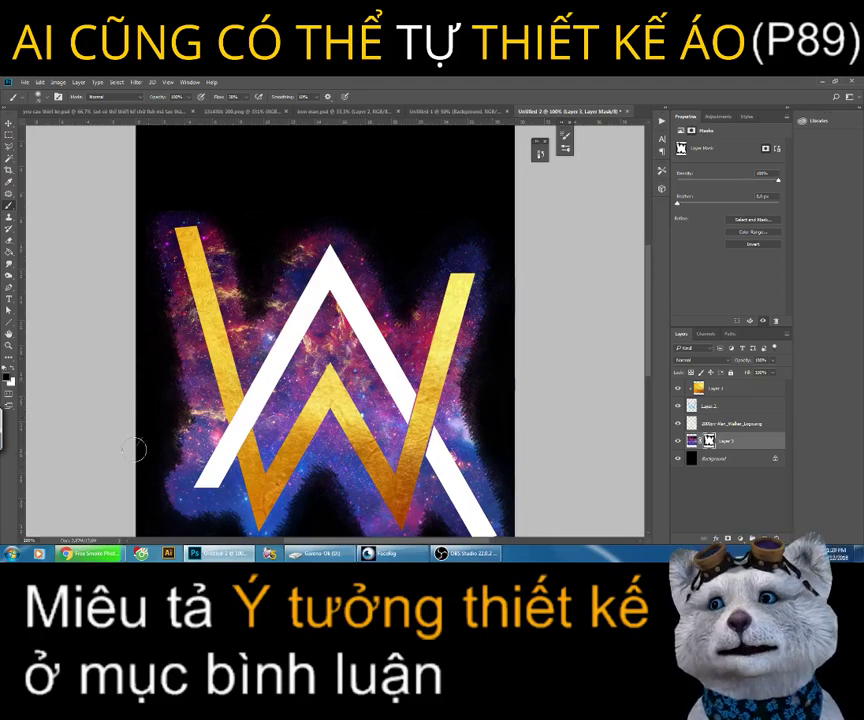
pyautogui.press('z')
pyautogui.keyDown('alt'); pyautogui.click(445, 275); pyautogui.keyUp('alt')
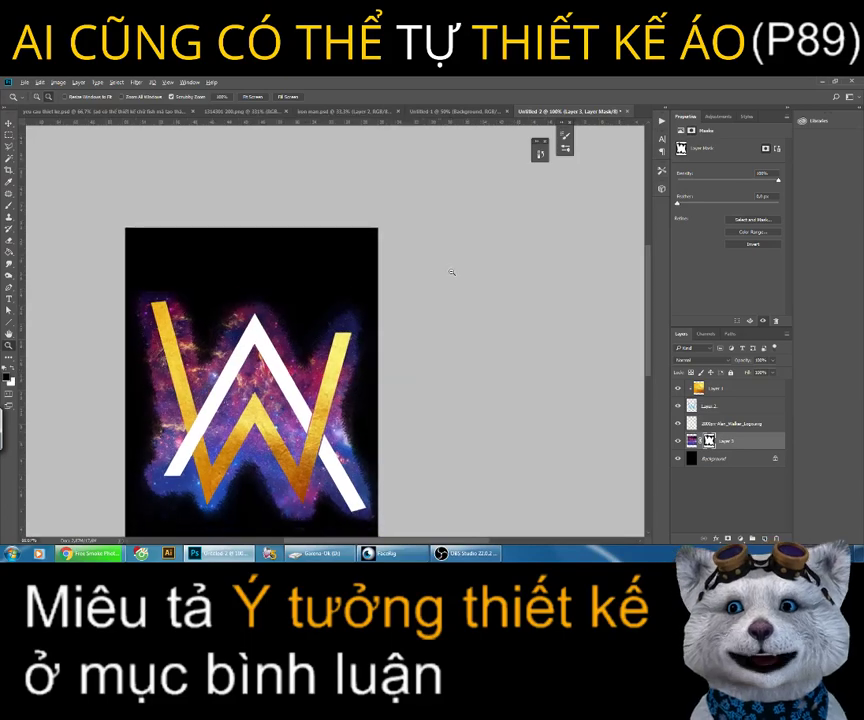
pyautogui.keyDown('alt'); pyautogui.click(121, 384); pyautogui.keyUp('alt')
pyautogui.click(319, 310)
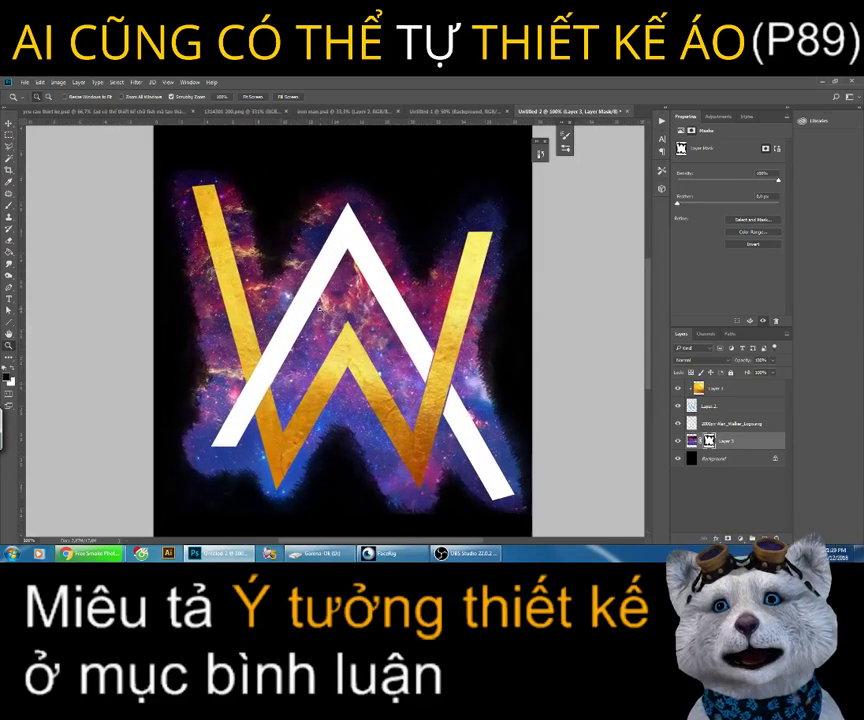
pyautogui.keyDown('alt'); pyautogui.click(320, 309); pyautogui.keyUp('alt')
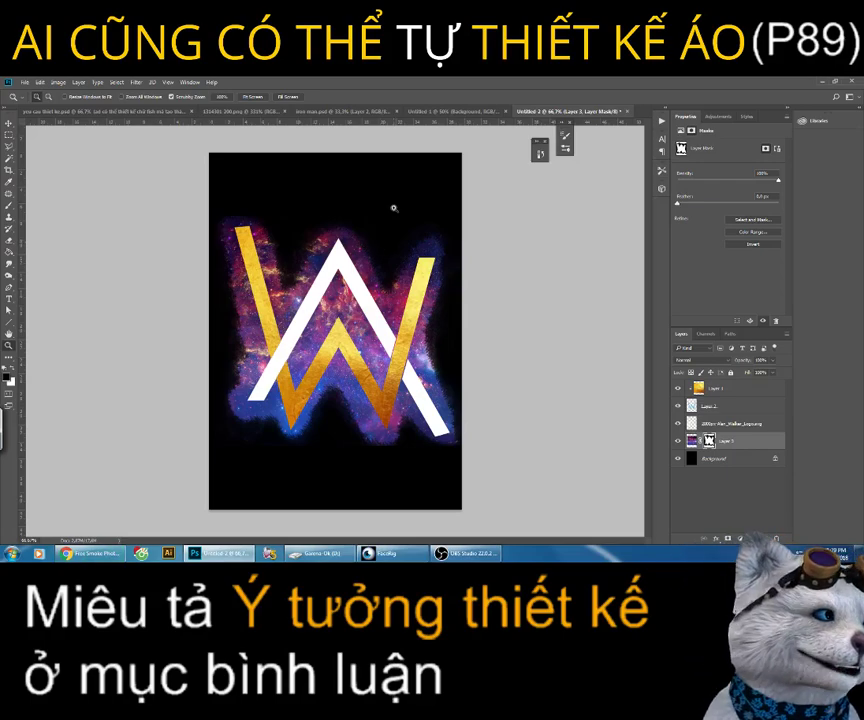
pyautogui.hotkey('ctrl', '+')
pyautogui.hotkey('alt', 'BackSpace')
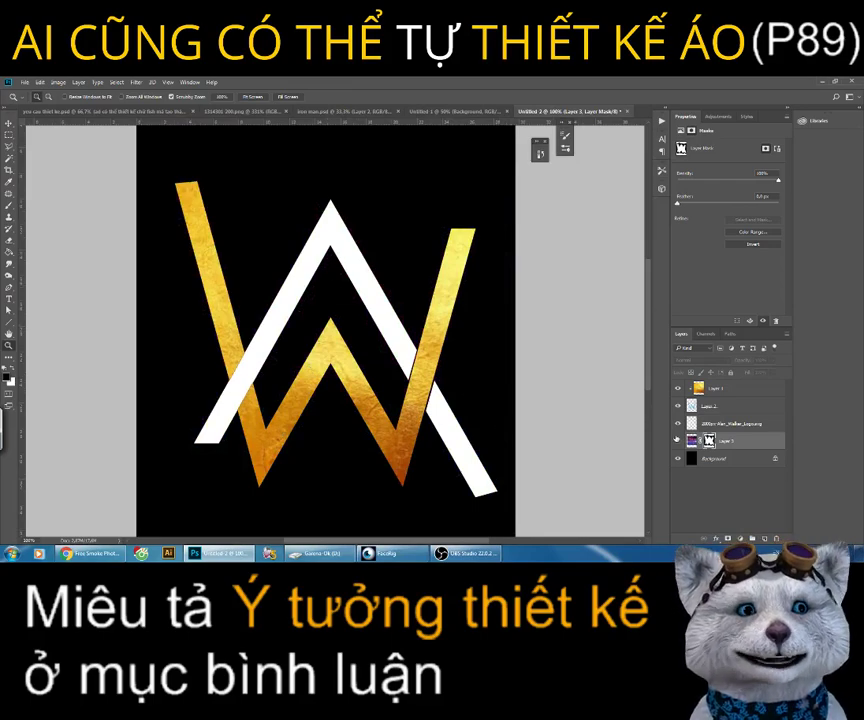
pyautogui.hotkey('ctrl', 'z')
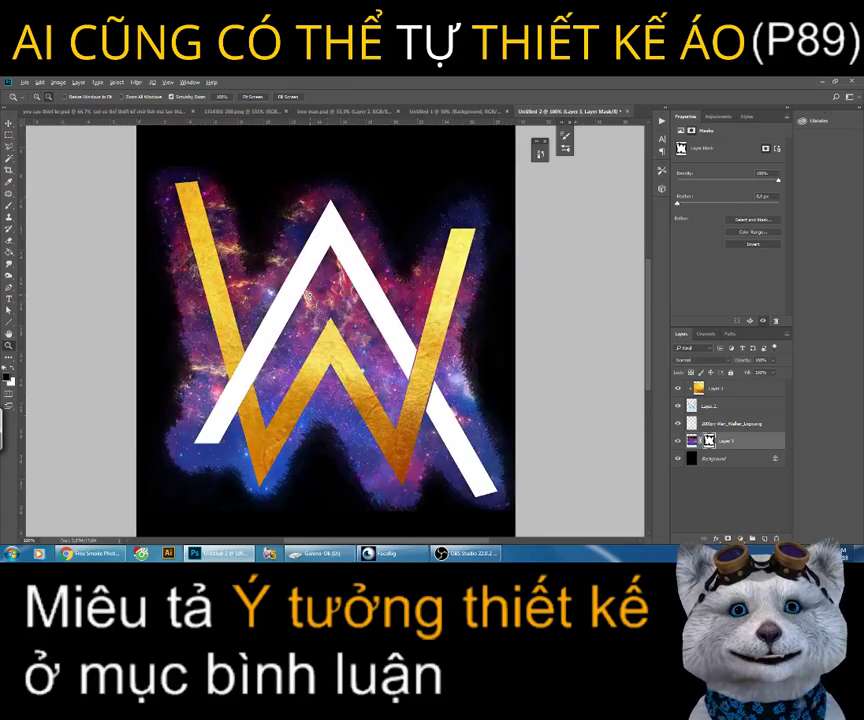
pyautogui.hotkey('ctrl', '-')
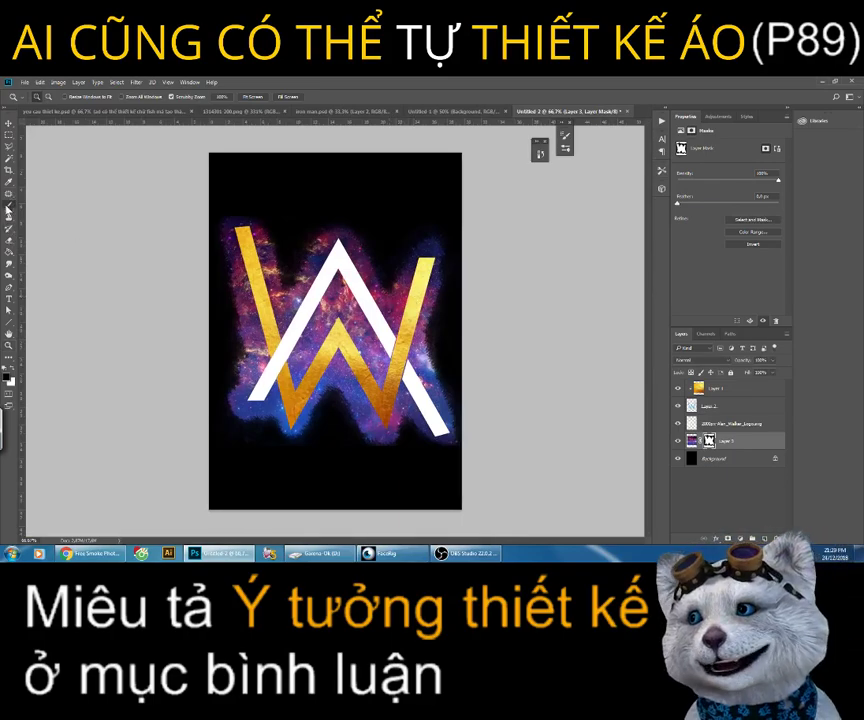
pyautogui.rightClick(9, 205)
pyautogui.click(45, 204)
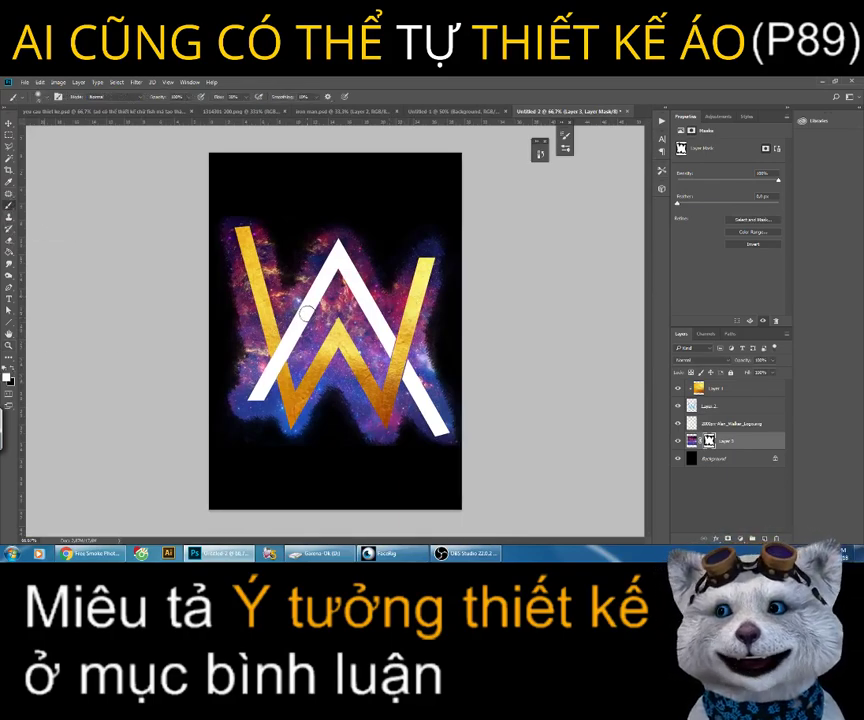
pyautogui.press('[')
pyautogui.press('[')
pyautogui.press('[')
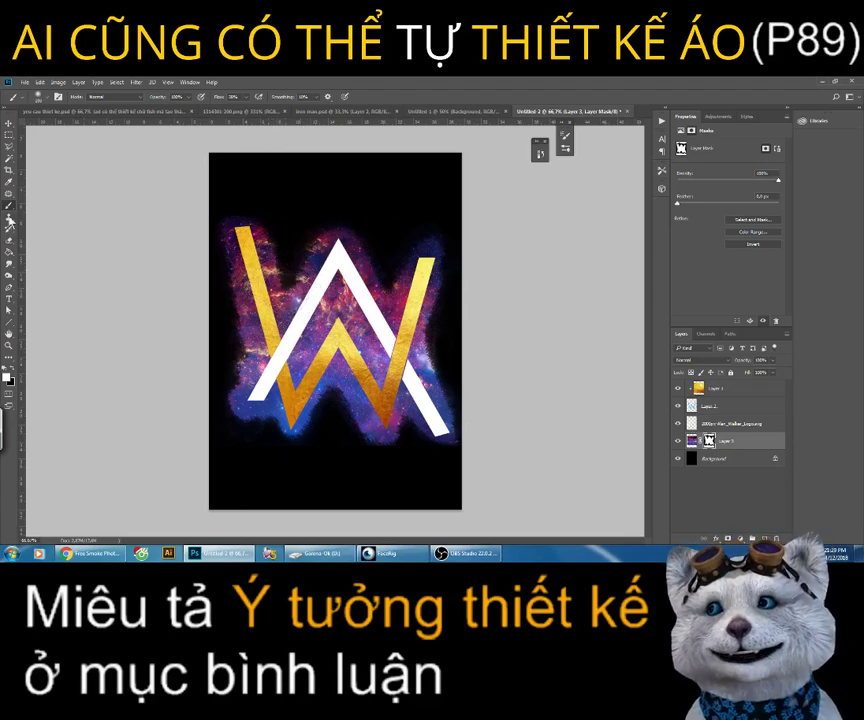
pyautogui.rightClick(9, 205)
pyautogui.click(45, 205)
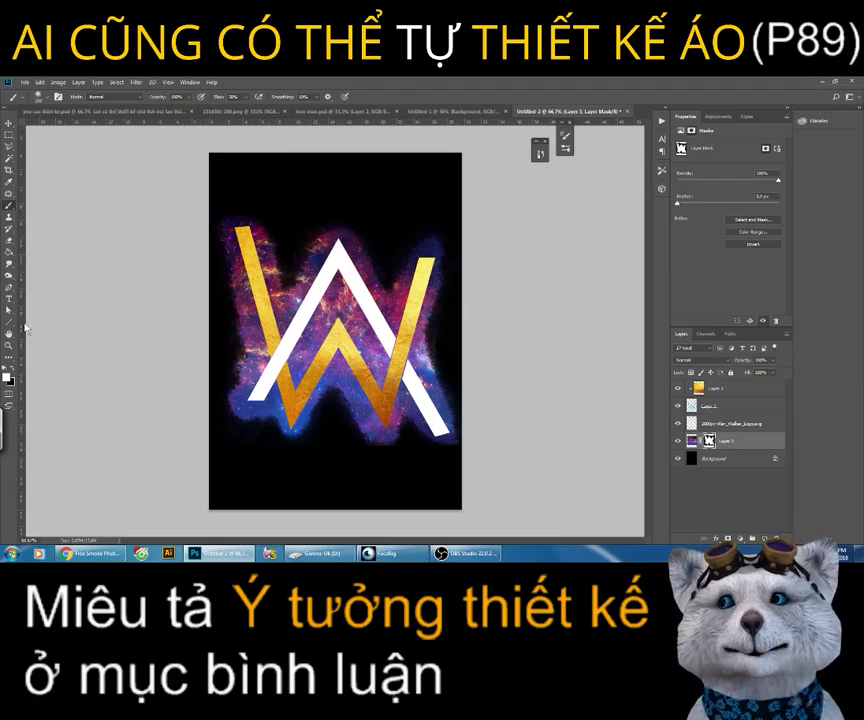
pyautogui.click(7, 377)
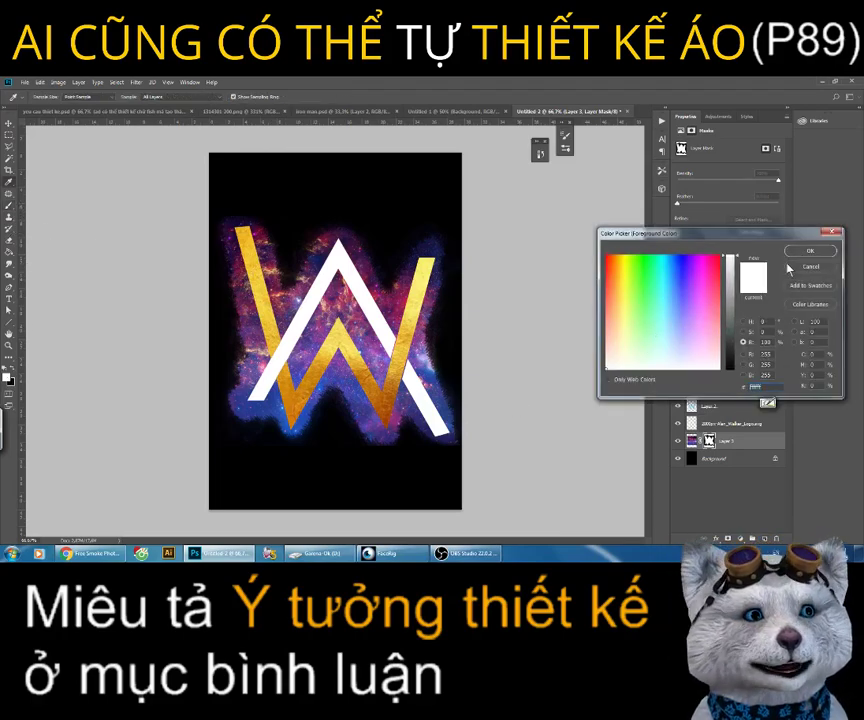
pyautogui.press('Return')
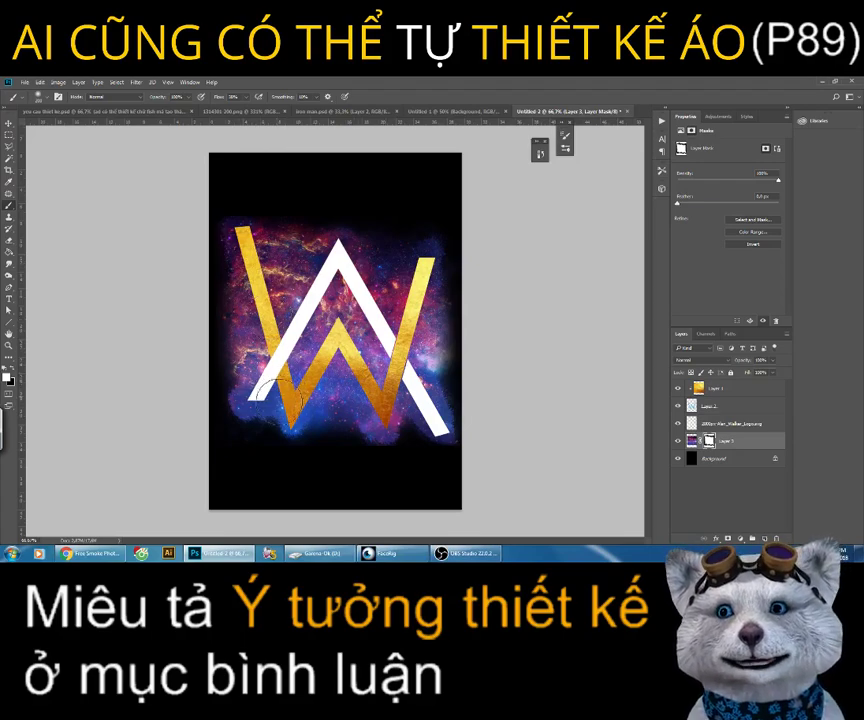
pyautogui.press('z')
pyautogui.keyDown('alt'); pyautogui.click(337, 333); pyautogui.keyUp('alt')
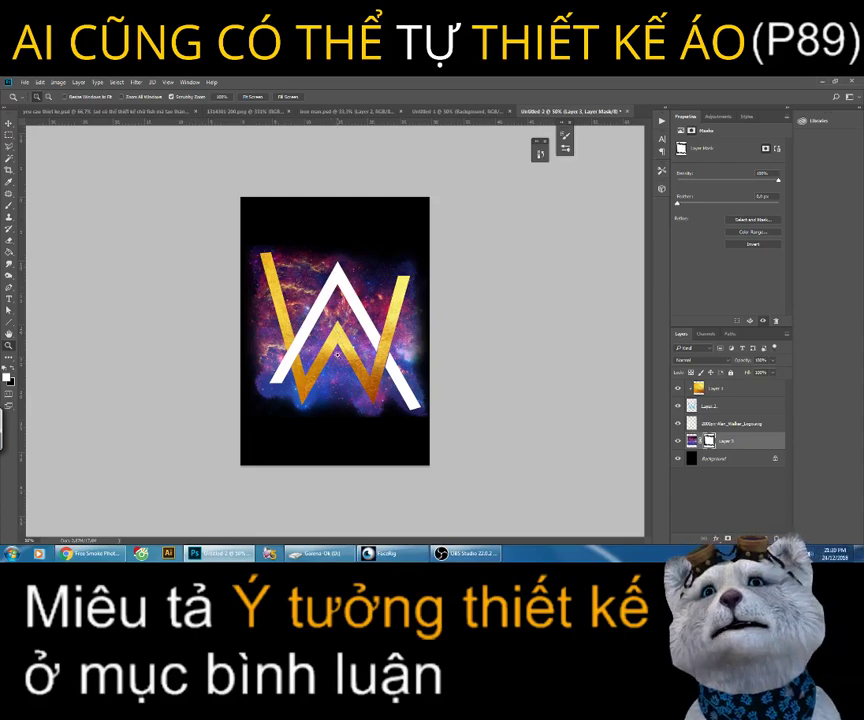
pyautogui.click(337, 355)
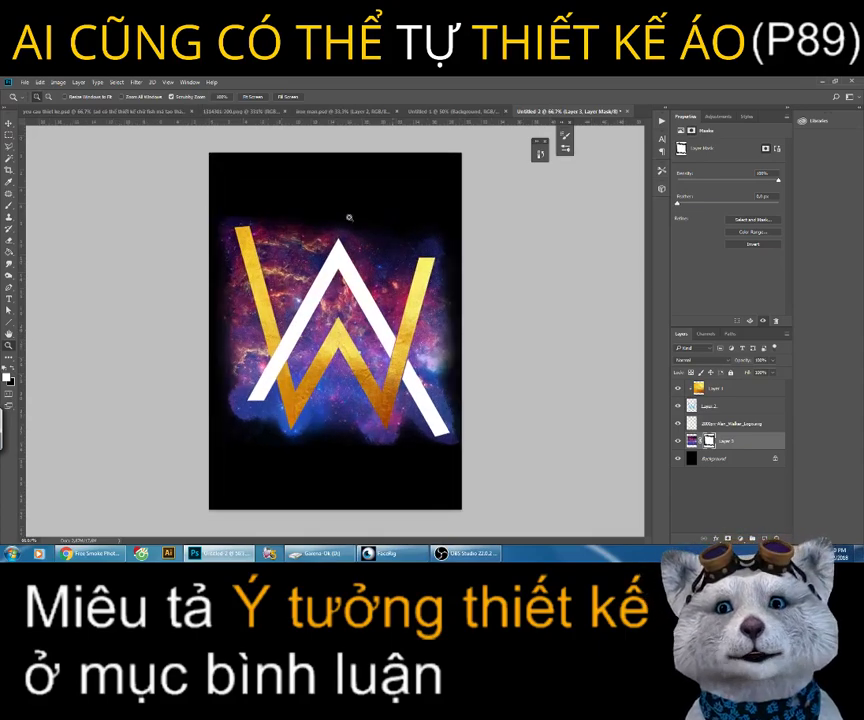
pyautogui.click(624, 114)
# Step: Answer the save prompt to close the galaxy document, then zoom around the Pokémon logo reference
pyautogui.click(455, 253)
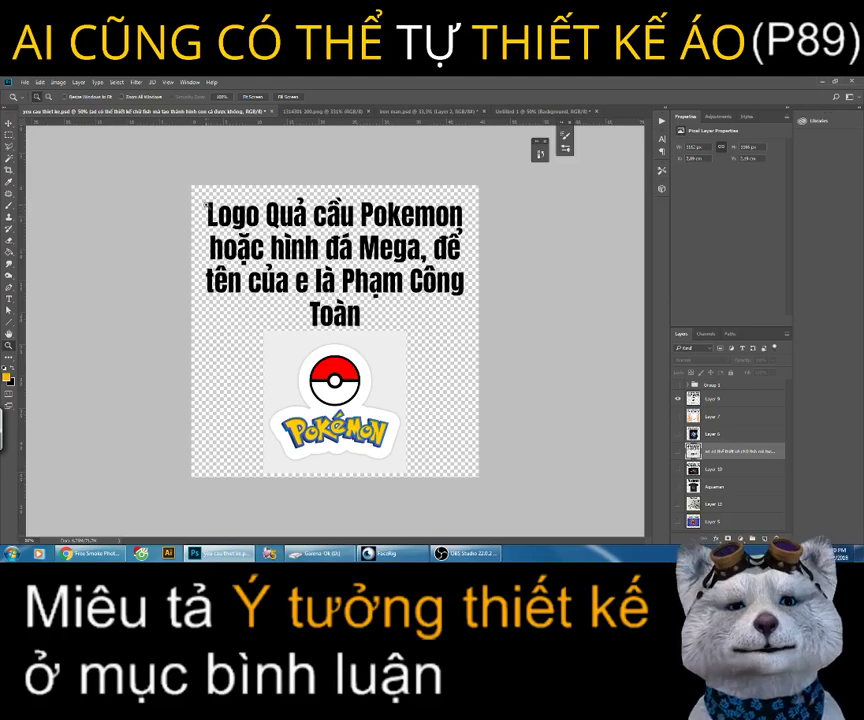
pyautogui.hotkey('ctrl', '+')
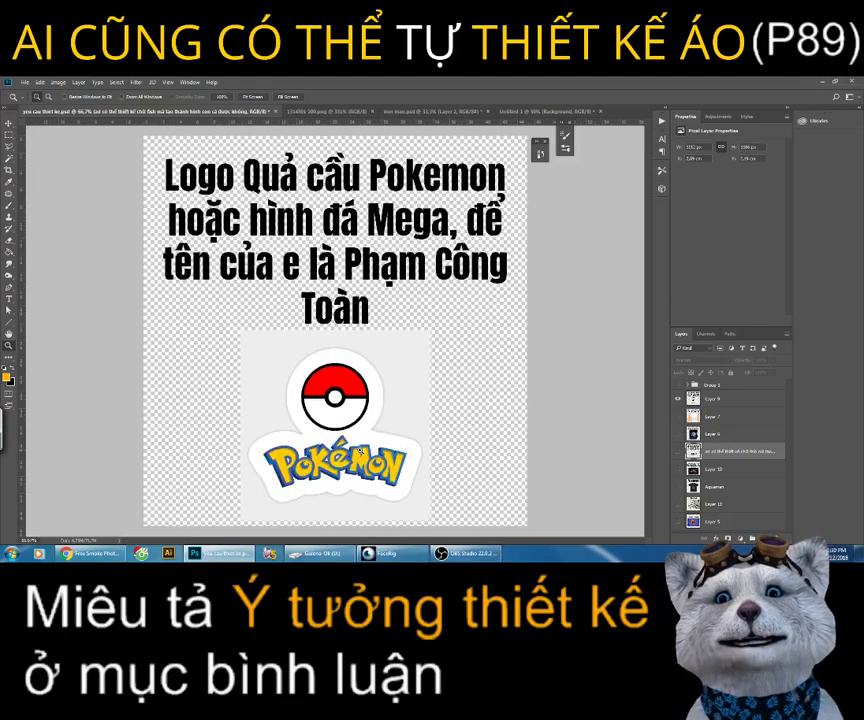
pyautogui.click(312, 465)
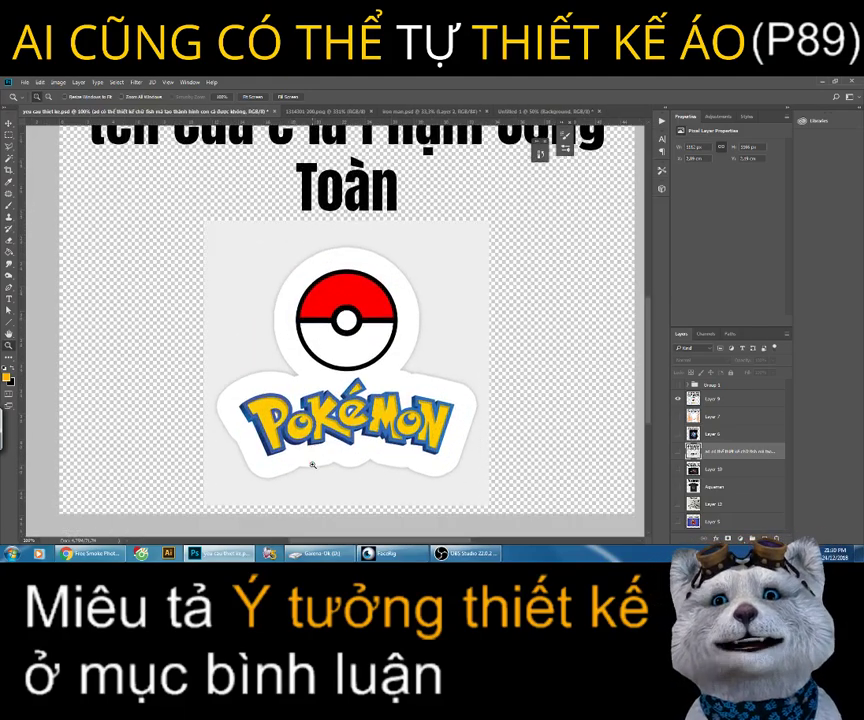
pyautogui.click(262, 432)
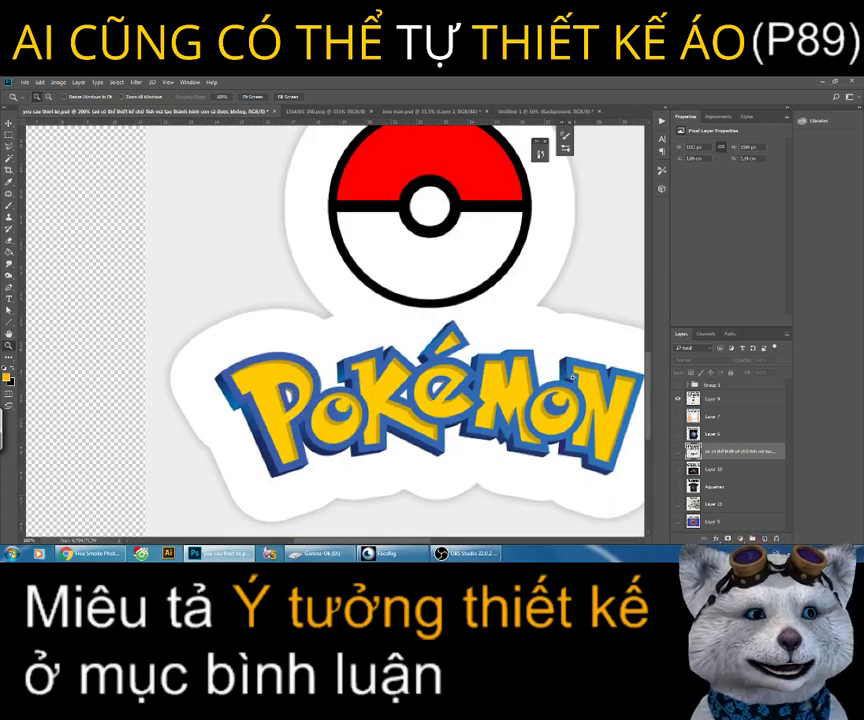
pyautogui.keyDown('alt'); pyautogui.click(529, 370); pyautogui.keyUp('alt')
# Step: Create a new A3 297×420 mm document at 72 pixels/inch with black background contents
pyautogui.click(22, 82)
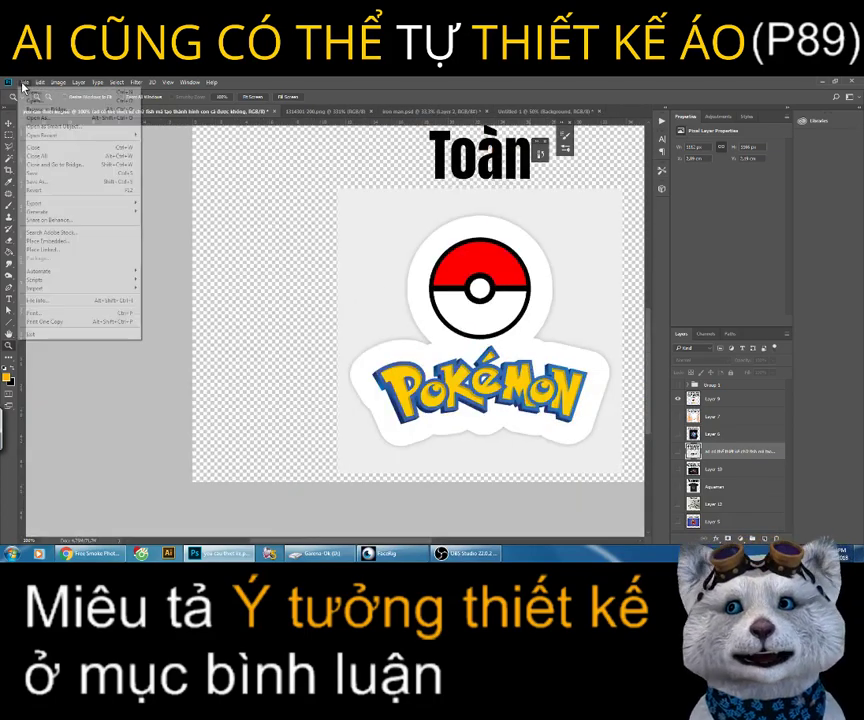
pyautogui.click(32, 92)
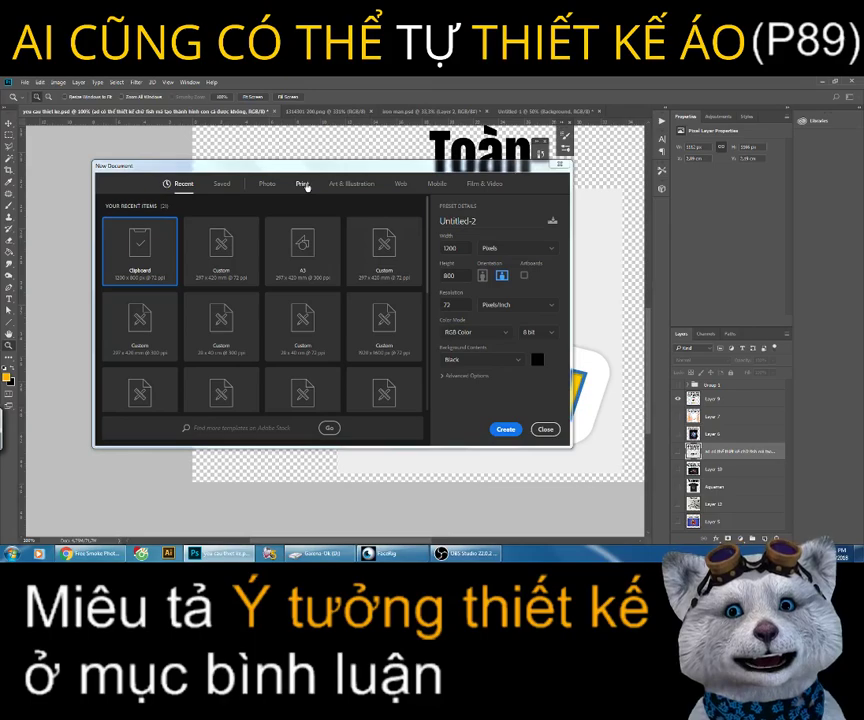
pyautogui.click(303, 184)
pyautogui.click(282, 298)
pyautogui.click(310, 325)
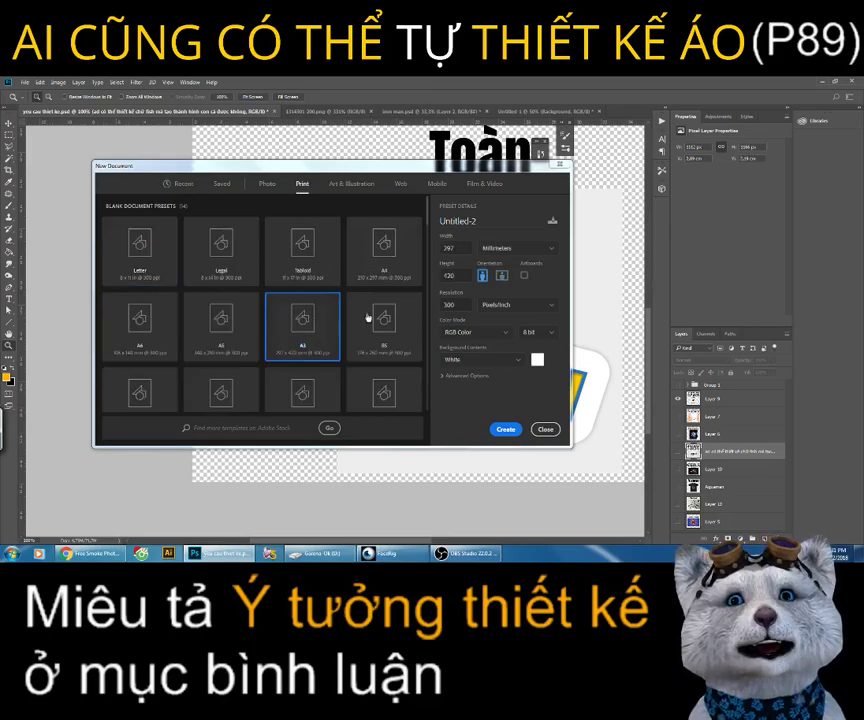
pyautogui.write('72')
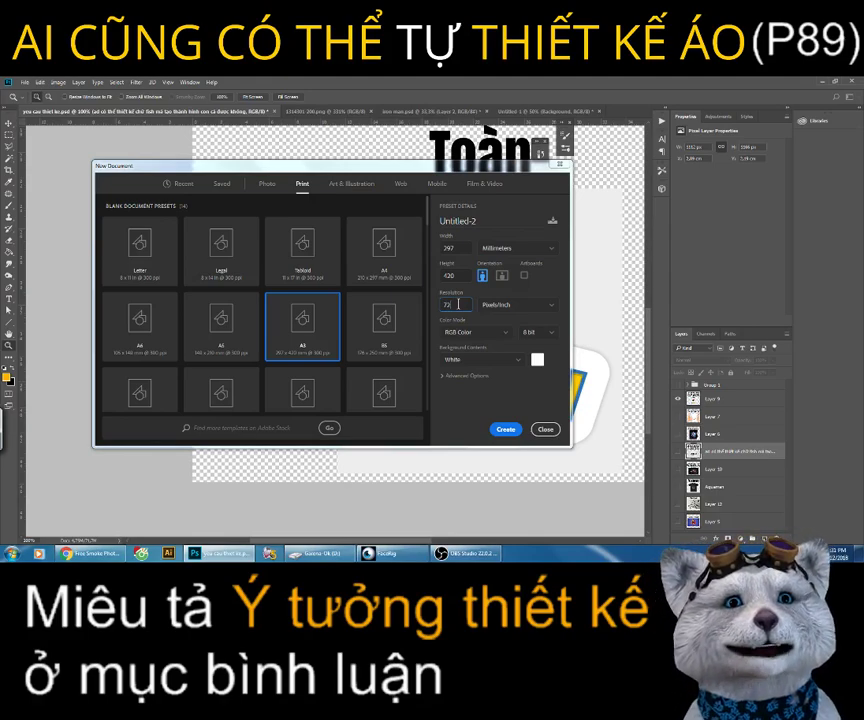
pyautogui.click(472, 359)
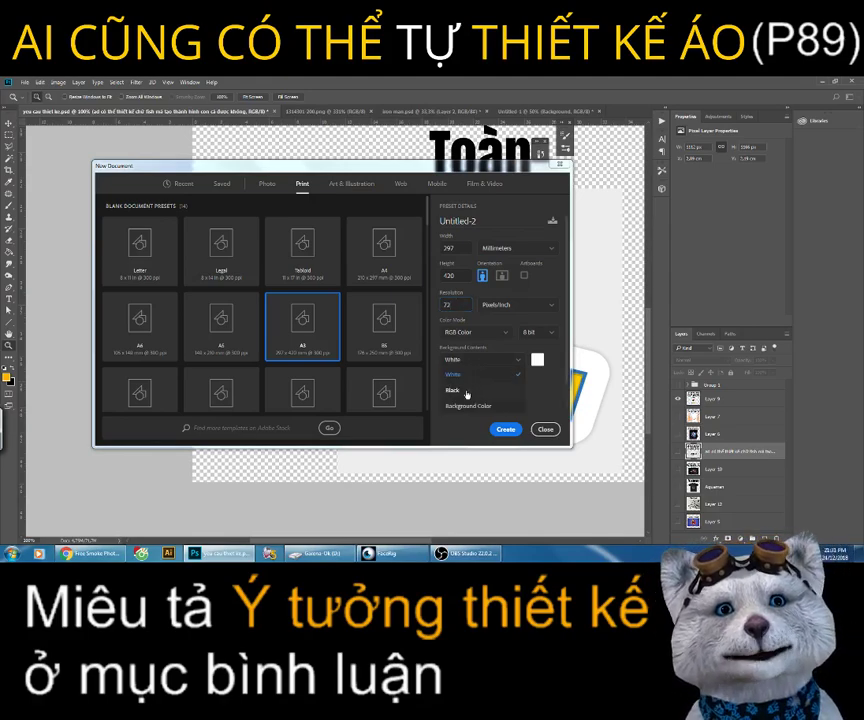
pyautogui.click(466, 392)
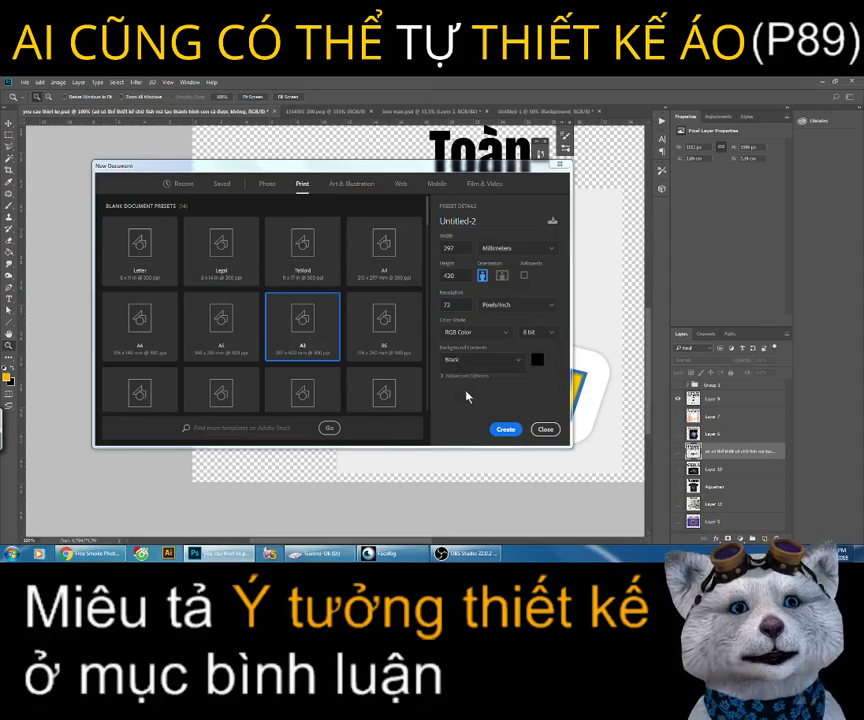
pyautogui.click(505, 430)
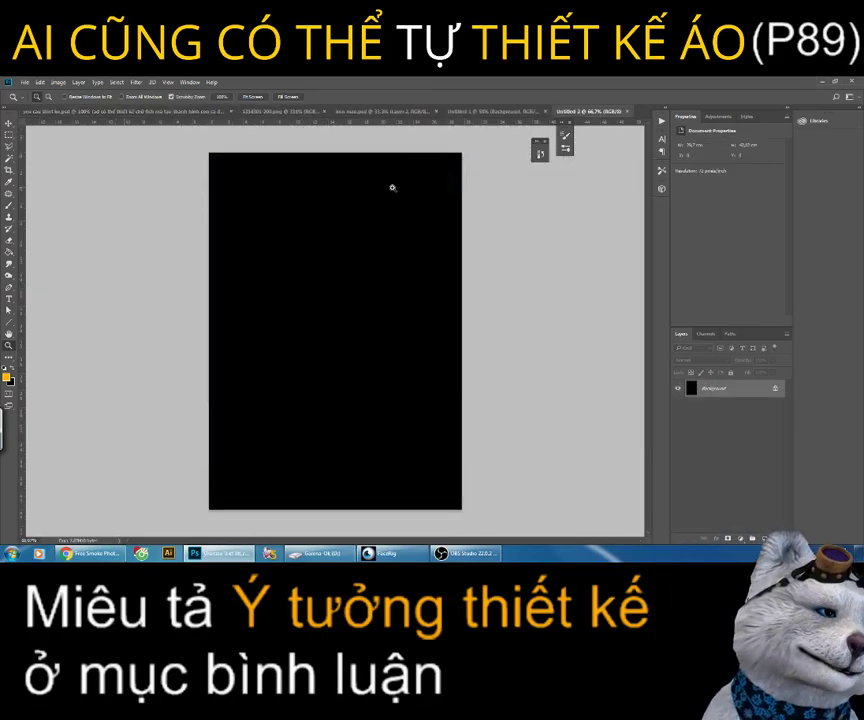
# Step: Search 'pokemon fo' in a new Chrome tab and view the dafont Pokémon font glyphs
pyautogui.click(90, 553)
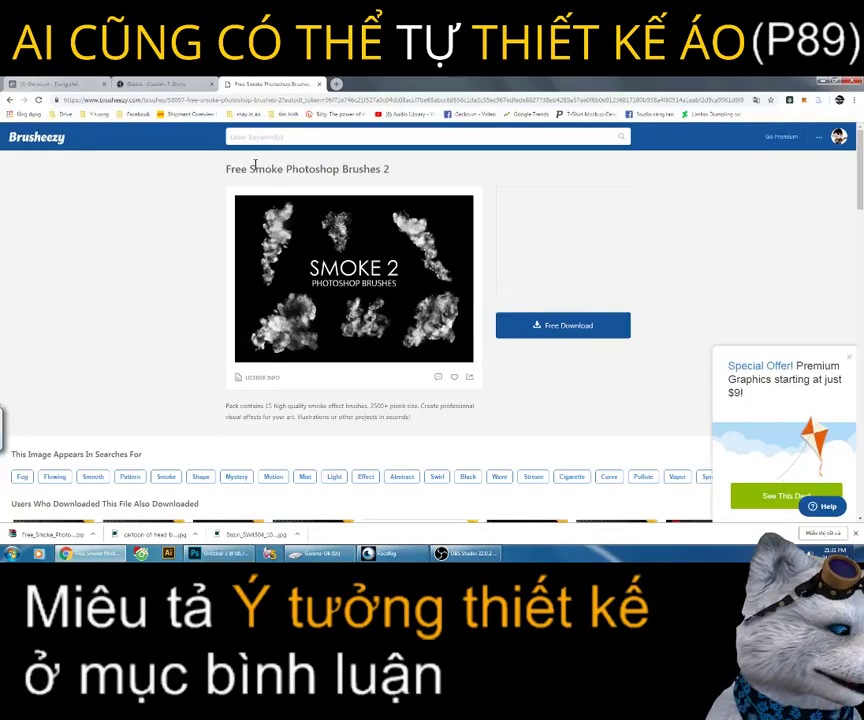
pyautogui.click(336, 84)
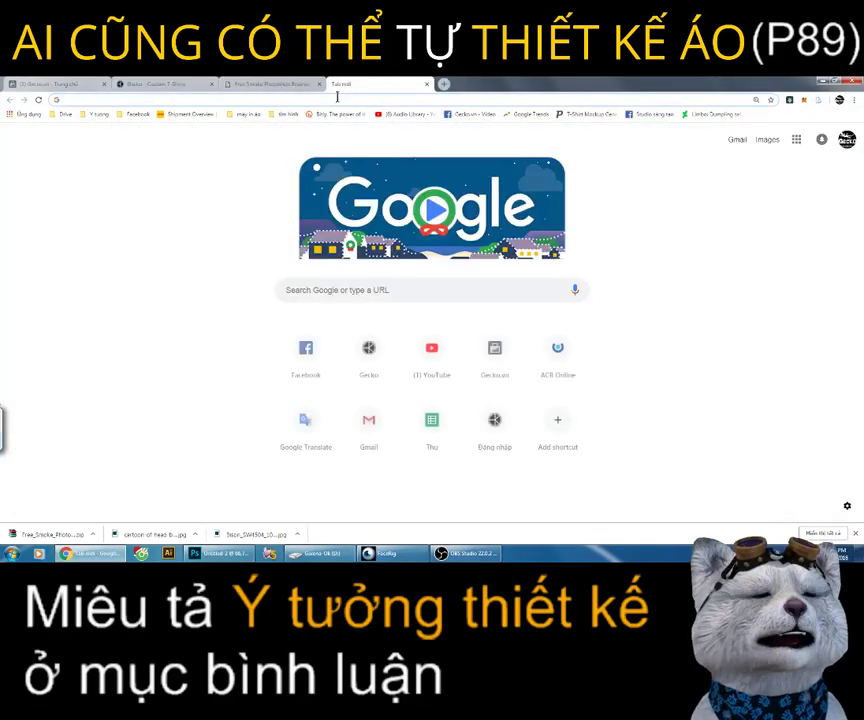
pyautogui.write('pokemon')
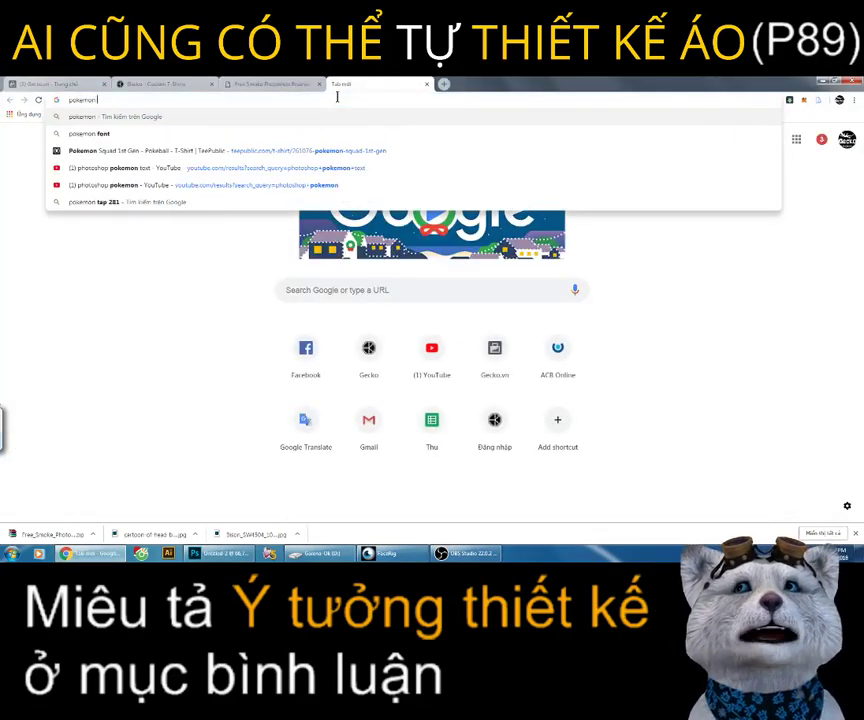
pyautogui.write(' font')
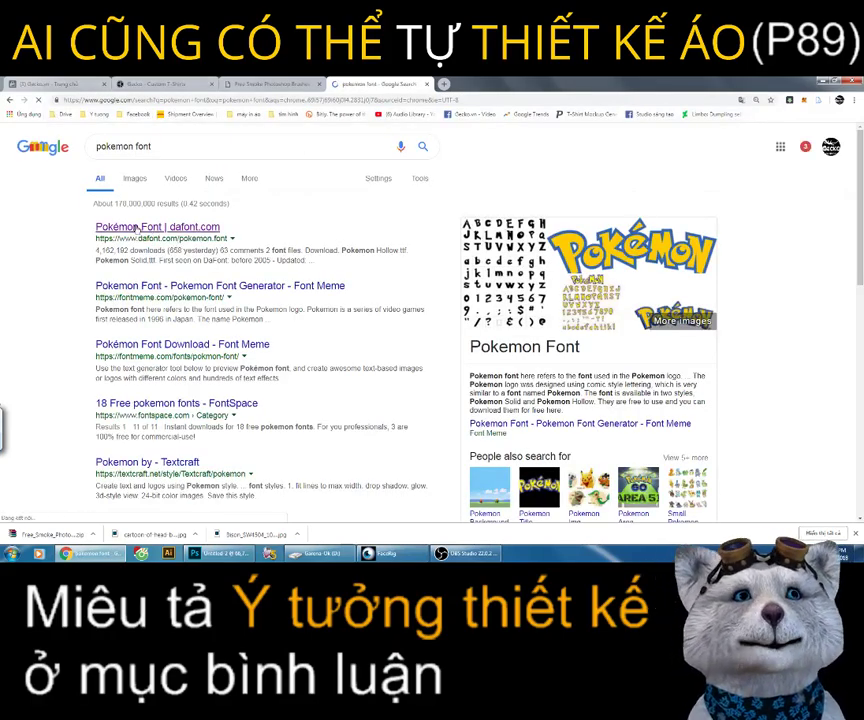
pyautogui.click(137, 228)
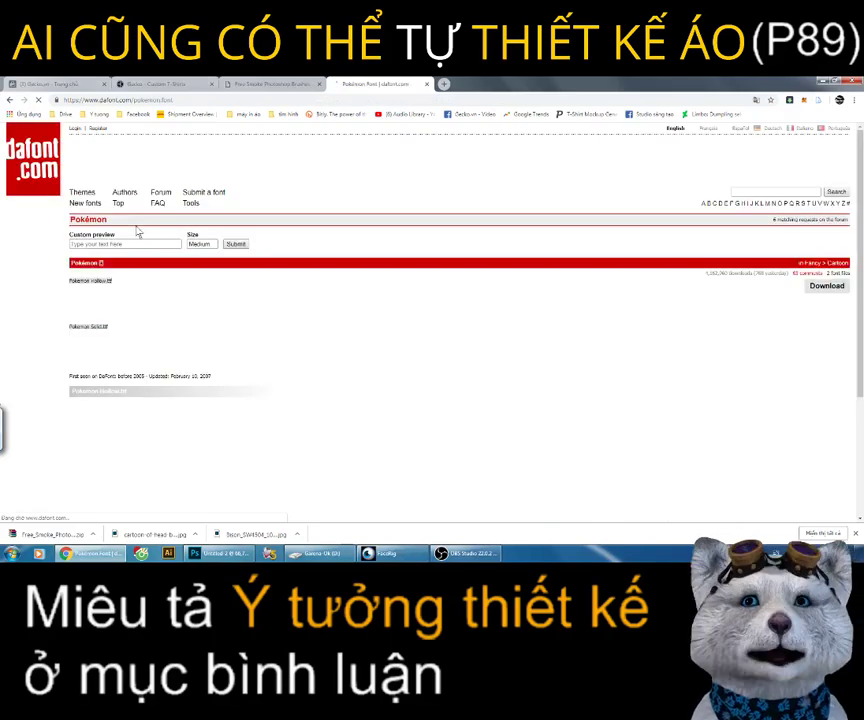
pyautogui.scroll(-2, 138, 231)
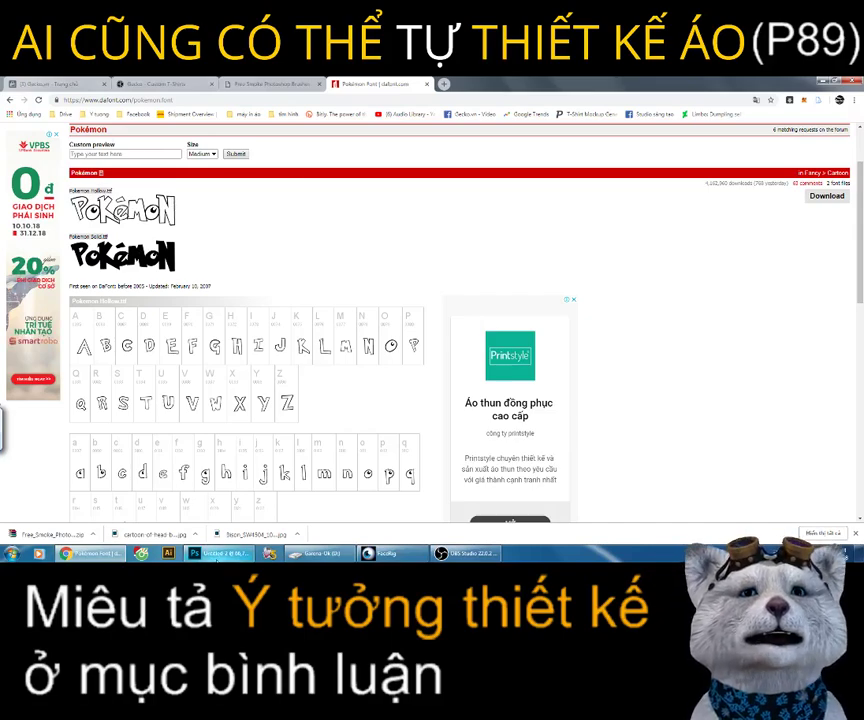
pyautogui.hotkey('alt', 'Tab')
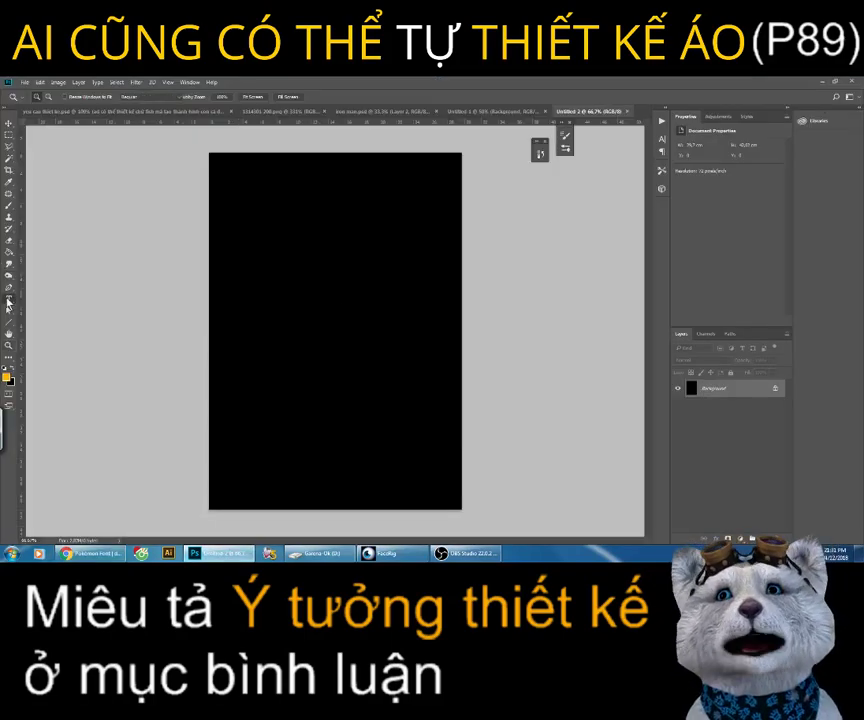
# Step: Select the Horizontal Type tool and switch to the Pokémon logo reference document
pyautogui.click(8, 298)
pyautogui.click(77, 301)
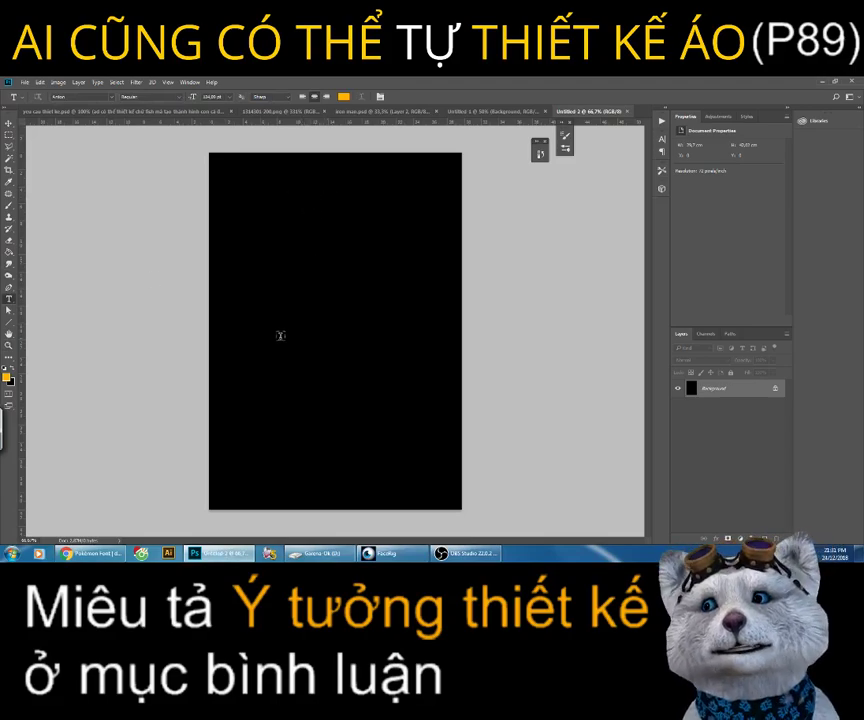
pyautogui.click(343, 97)
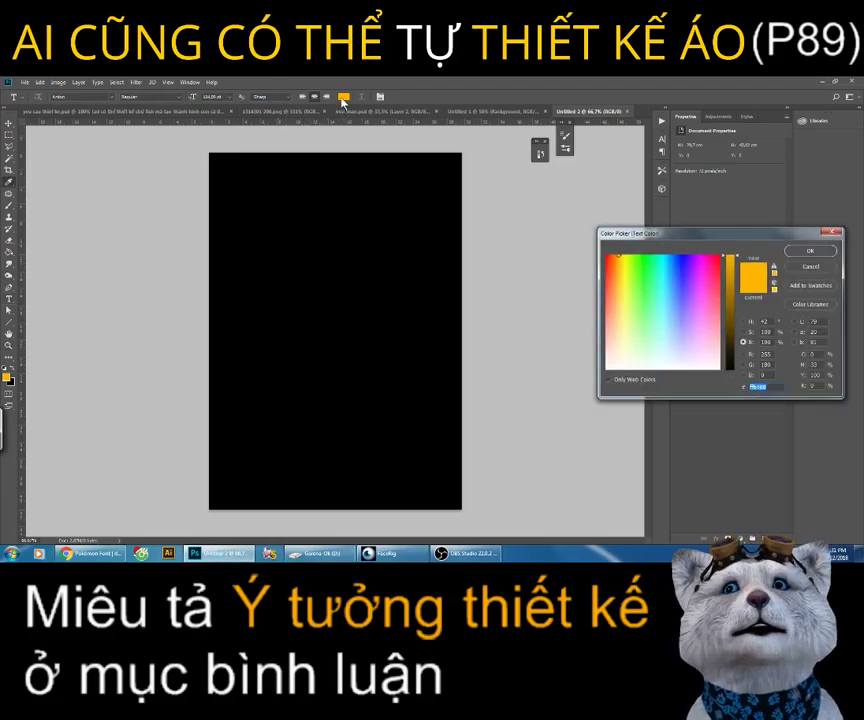
pyautogui.press('Escape')
pyautogui.click(118, 111)
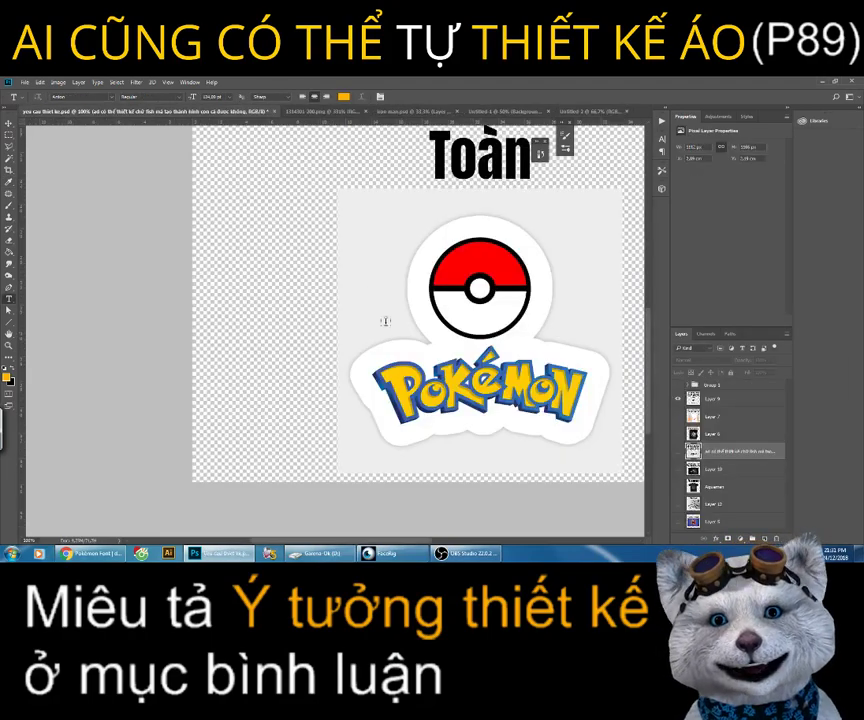
# Step: Set foreground to yellow and background to dark blue sampled from the logo outline
pyautogui.click(7, 377)
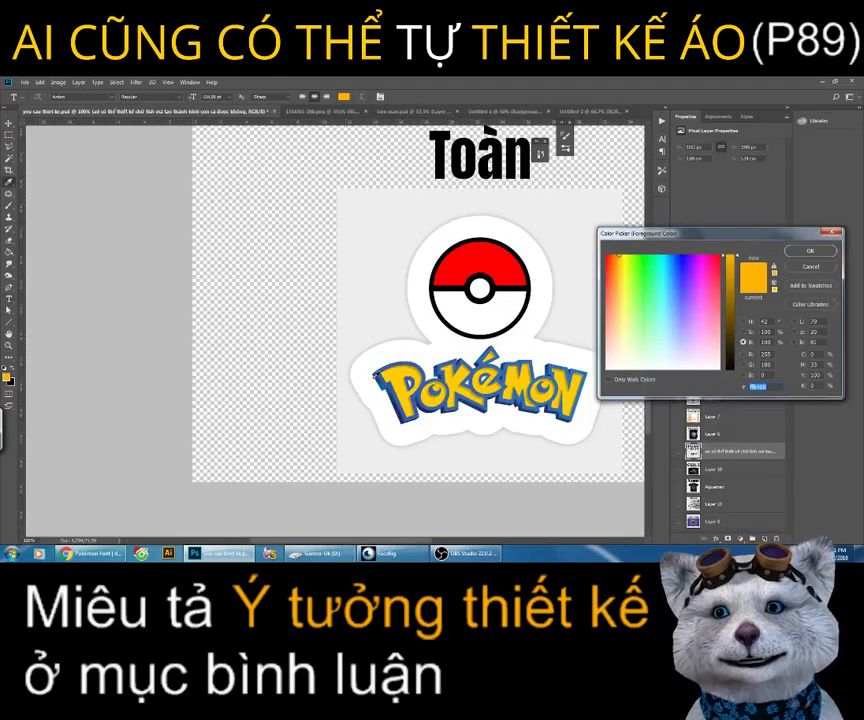
pyautogui.click(810, 251)
pyautogui.click(12, 383)
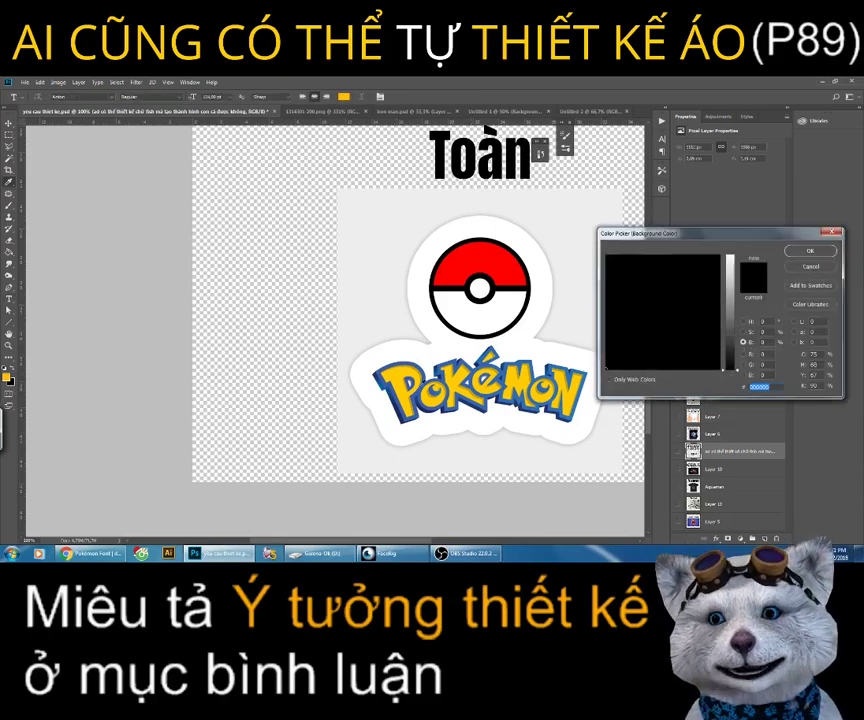
pyautogui.click(557, 362)
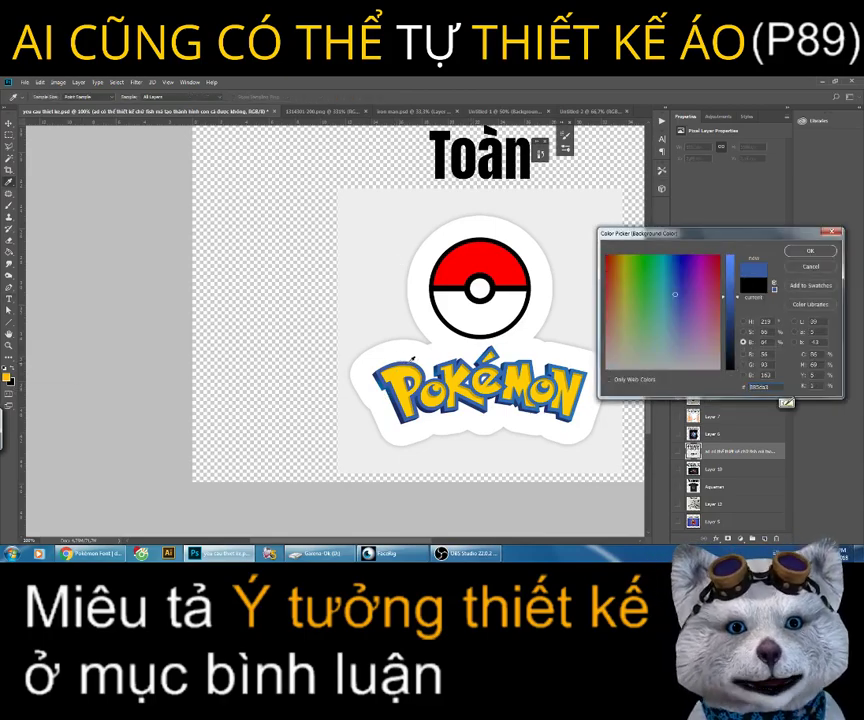
pyautogui.click(812, 251)
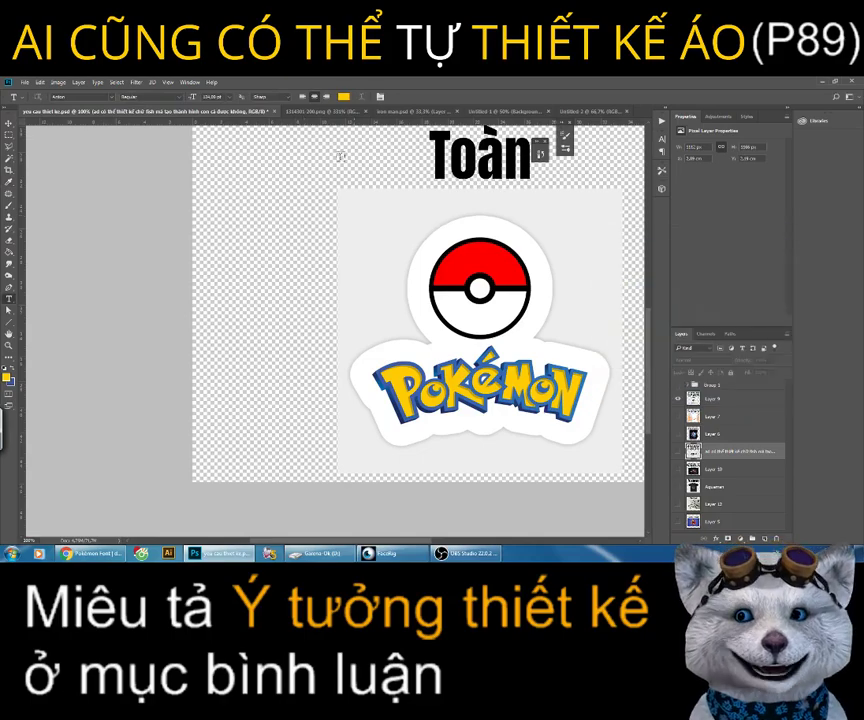
pyautogui.click(592, 112)
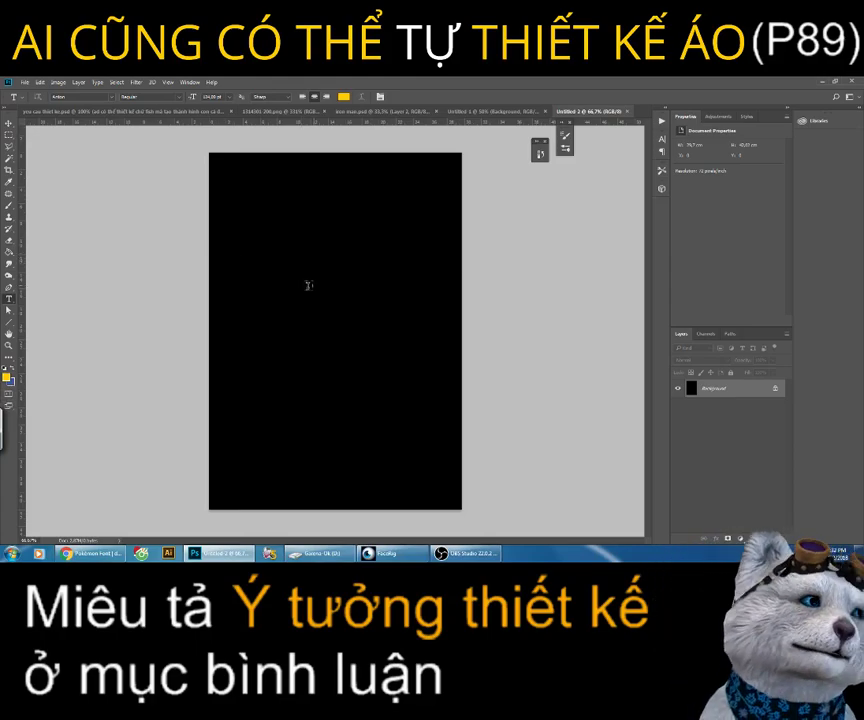
# Step: Reselect the Horizontal Type tool and set the text colour to yellow R255 G203 B5
pyautogui.rightClick(9, 298)
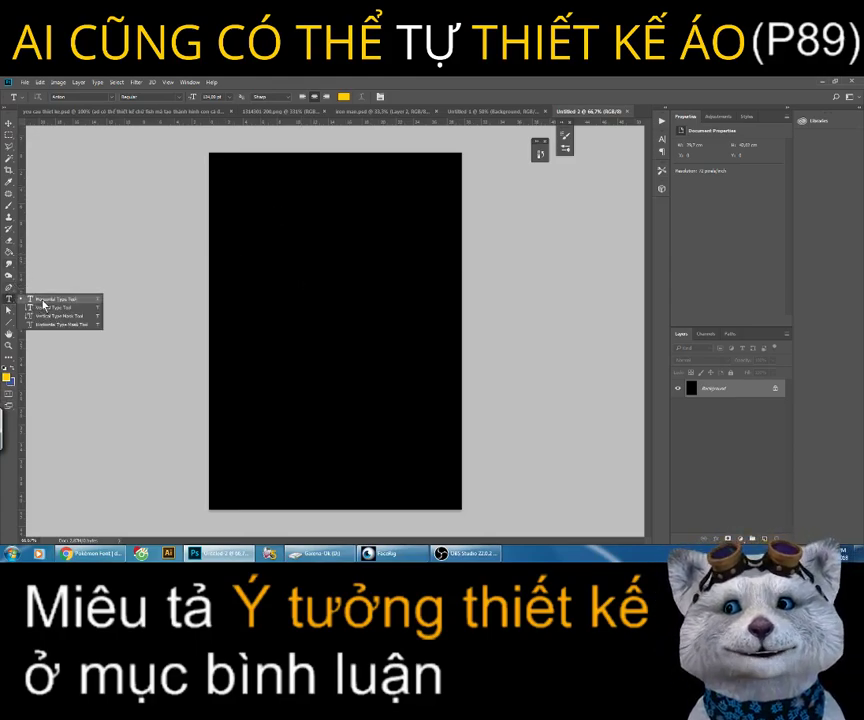
pyautogui.click(43, 300)
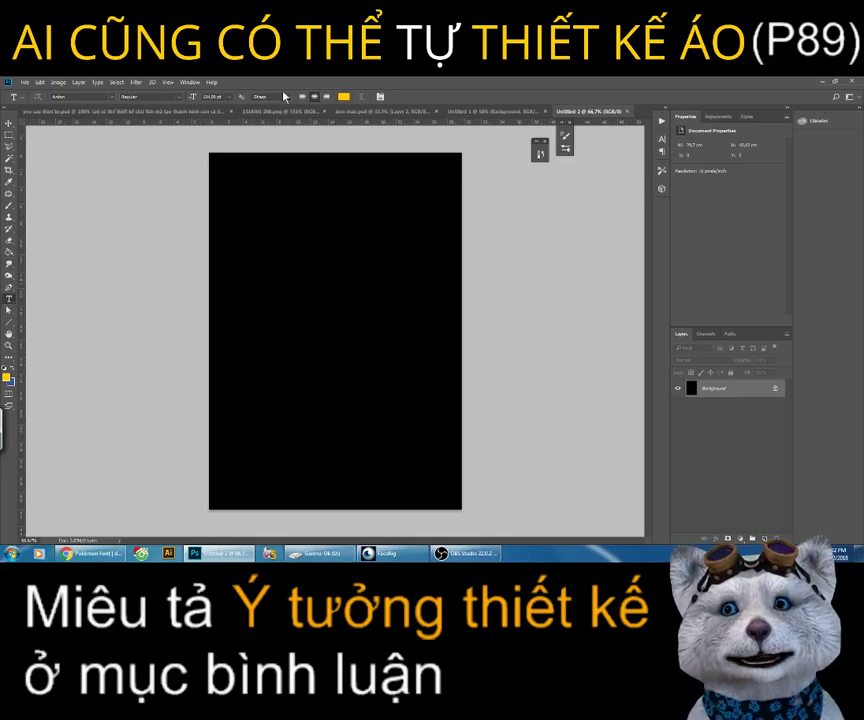
pyautogui.click(343, 96)
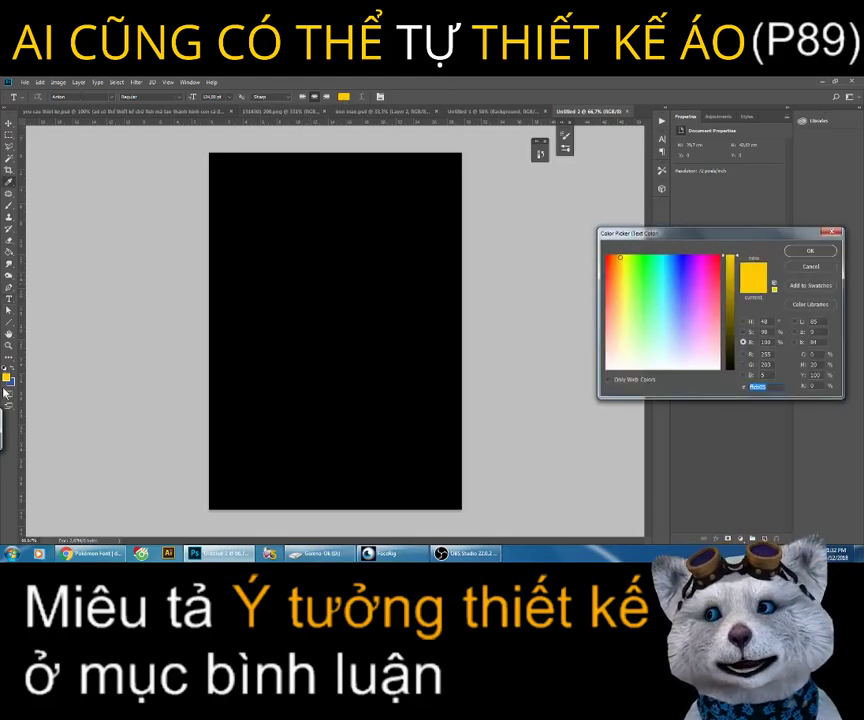
pyautogui.click(810, 250)
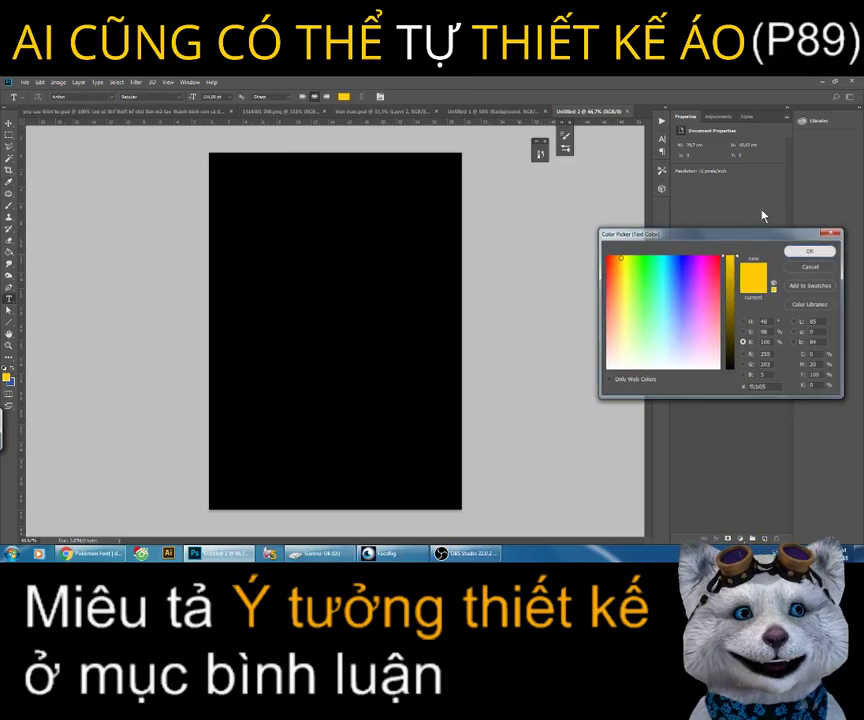
pyautogui.click(78, 97)
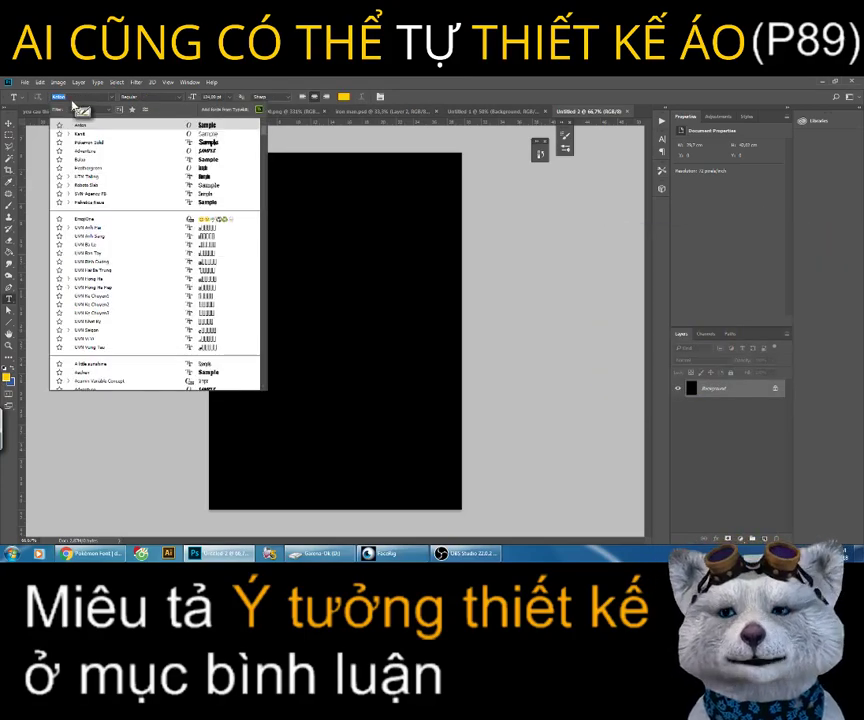
# Step: Choose the Pokemon Solid font by searching the font list for 'pokemon'
pyautogui.write('a')
pyautogui.press('BackSpace')
pyautogui.write('pokemon')
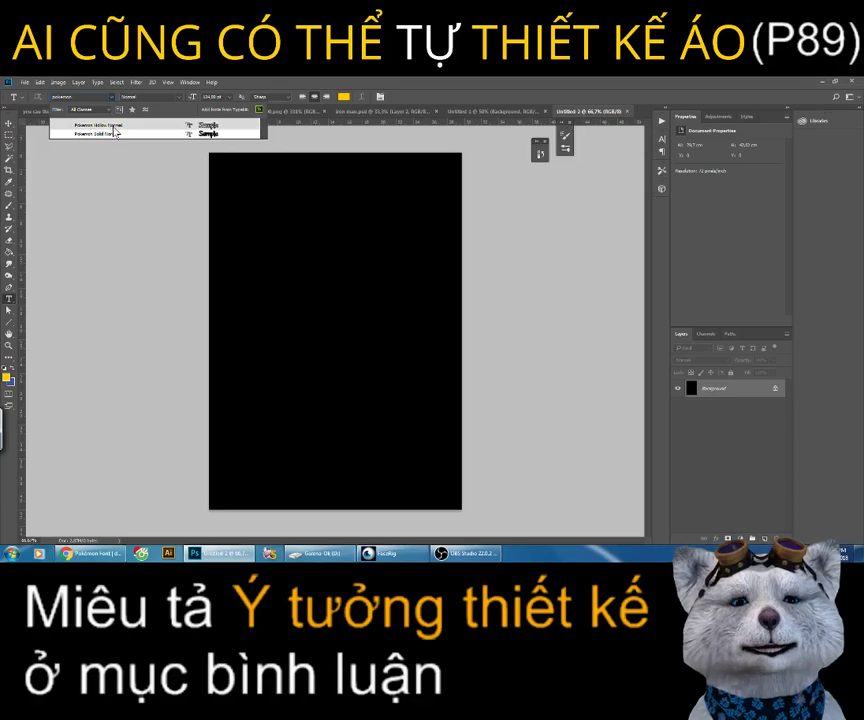
pyautogui.click(113, 133)
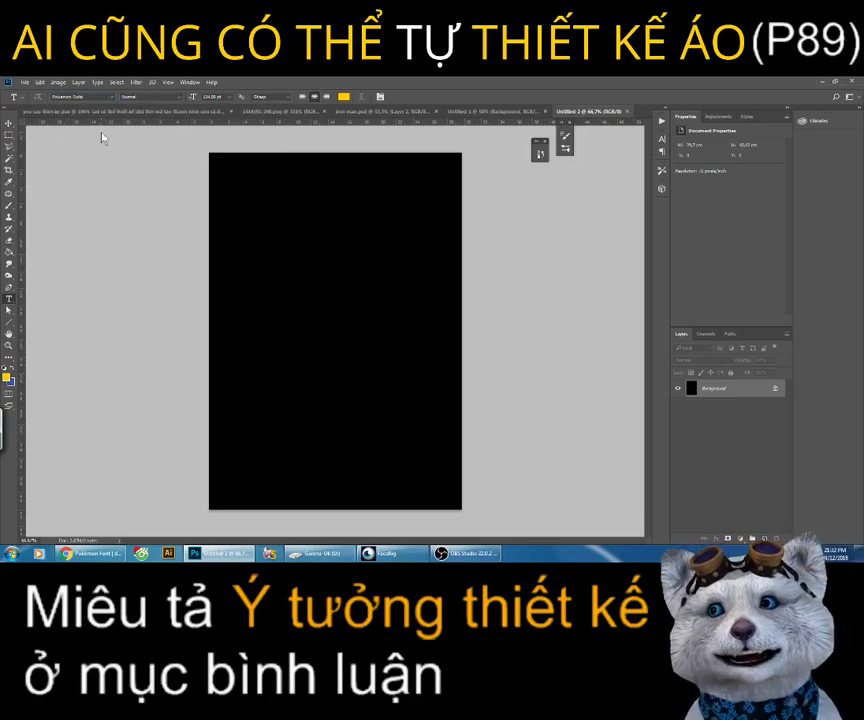
# Step: Type CONG TOAN on the upper middle of the black page and shift it slightly right
pyautogui.click(302, 301)
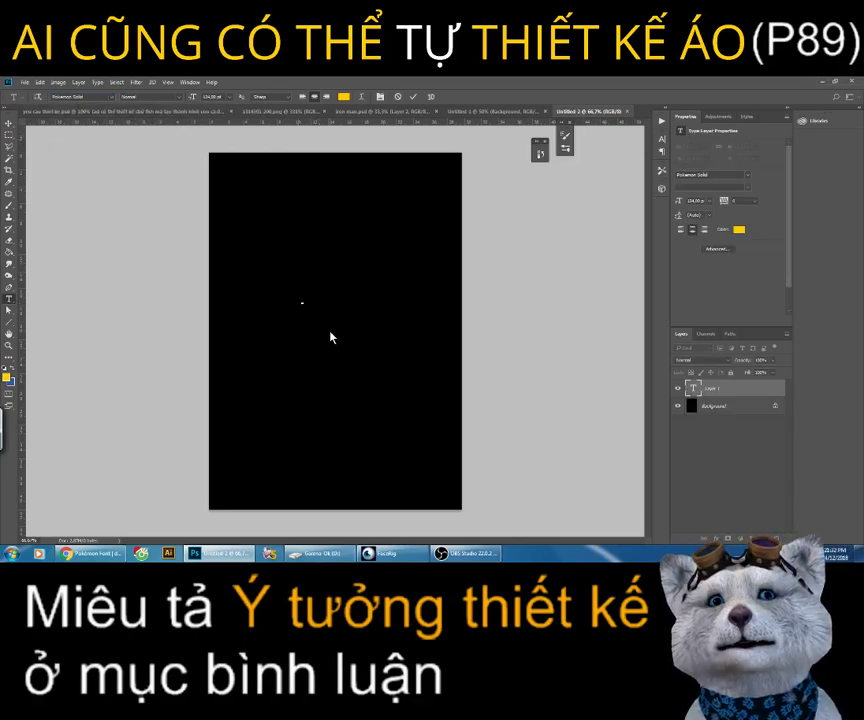
pyautogui.write('Cong')
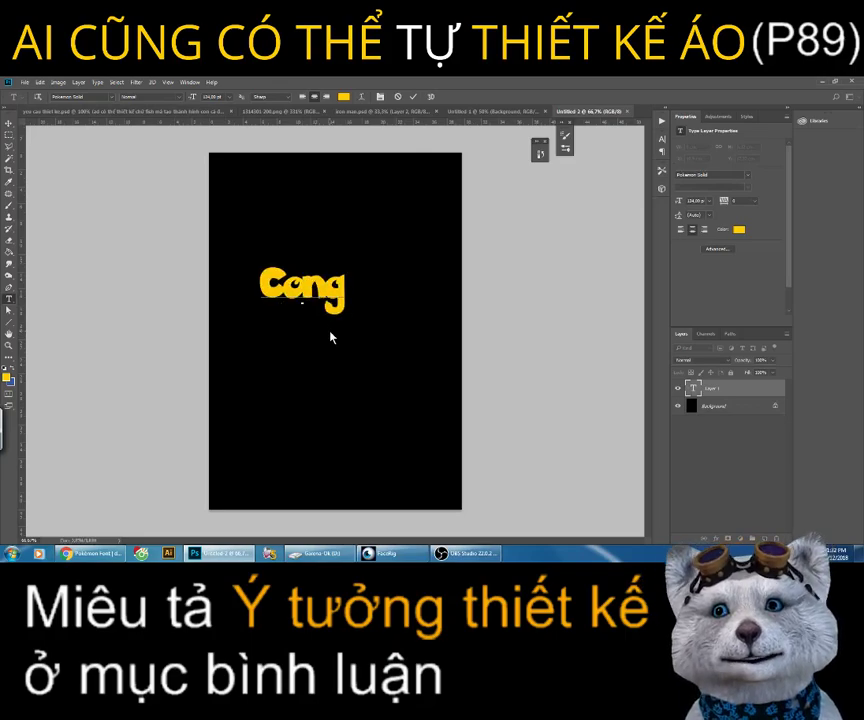
pyautogui.hotkey('ctrl', 'a')
pyautogui.write('CON')
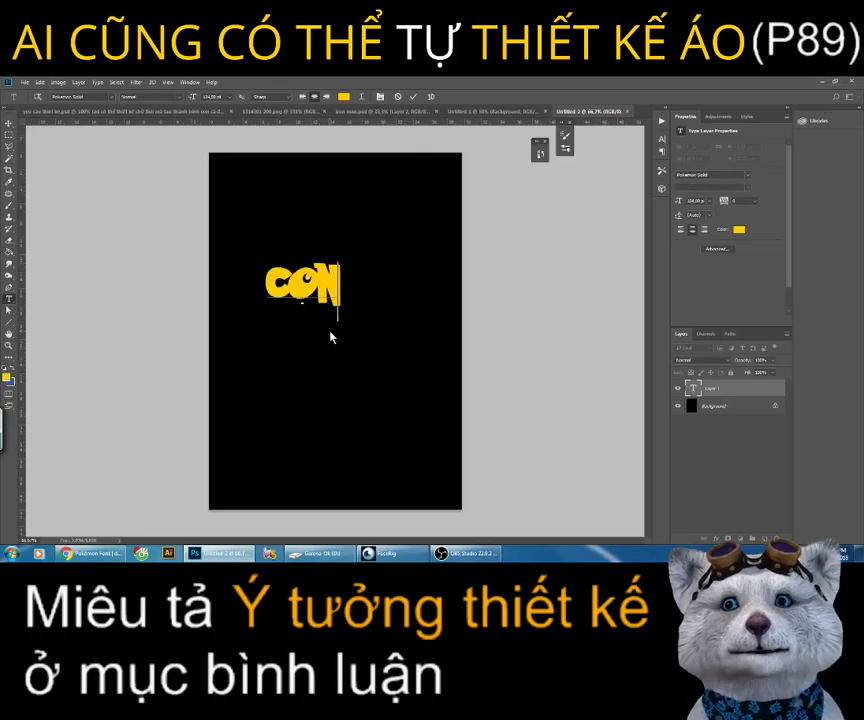
pyautogui.press('BackSpace')
pyautogui.write('NG ')
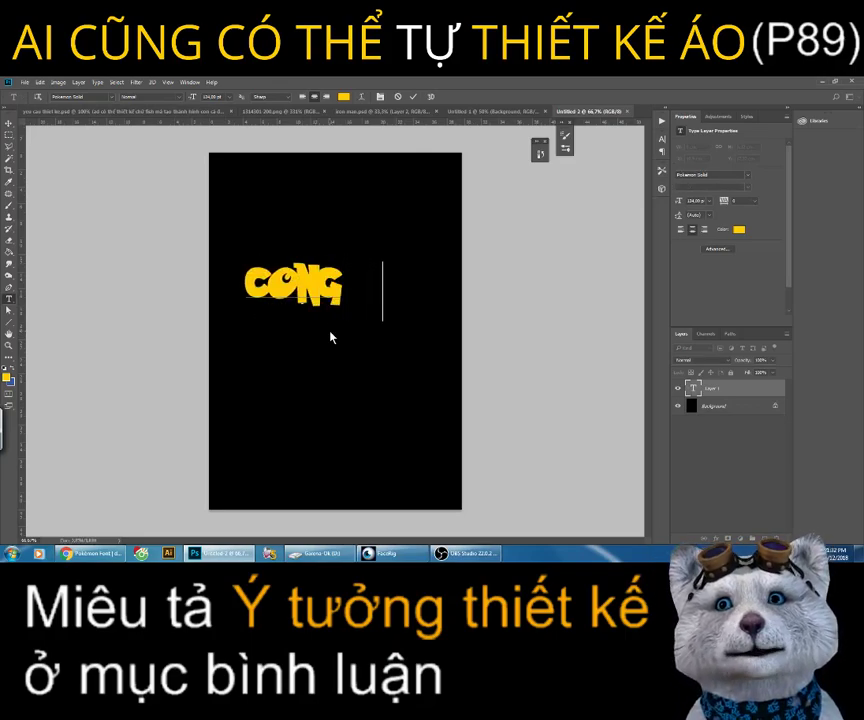
pyautogui.write('TOAN')
pyautogui.click(9, 122)
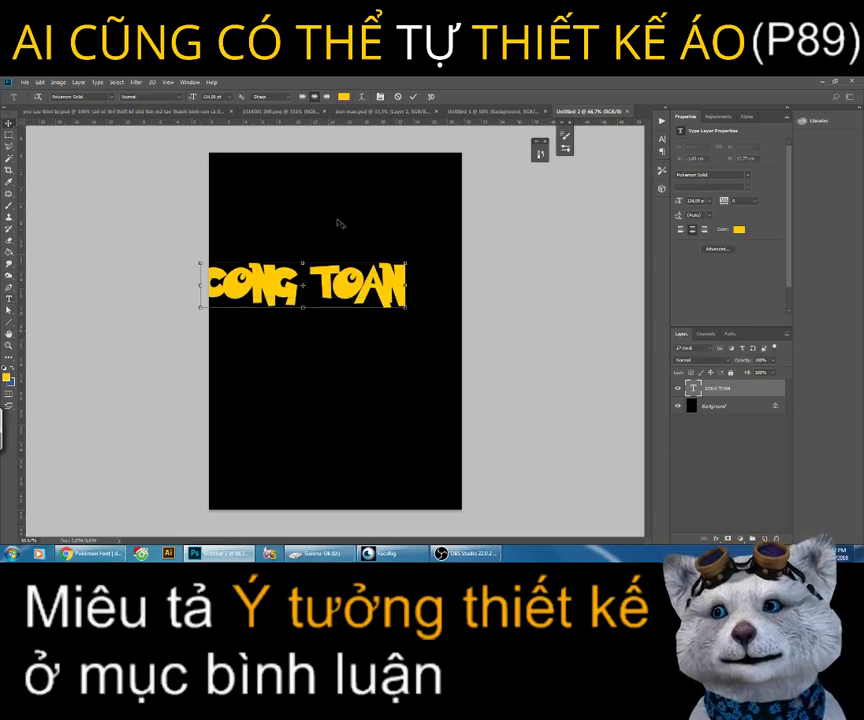
pyautogui.moveTo(371, 293); pyautogui.dragTo(440, 316)
# Step: Confirm the text placement and duplicate the CONG TOAN layer
pyautogui.press('Return')
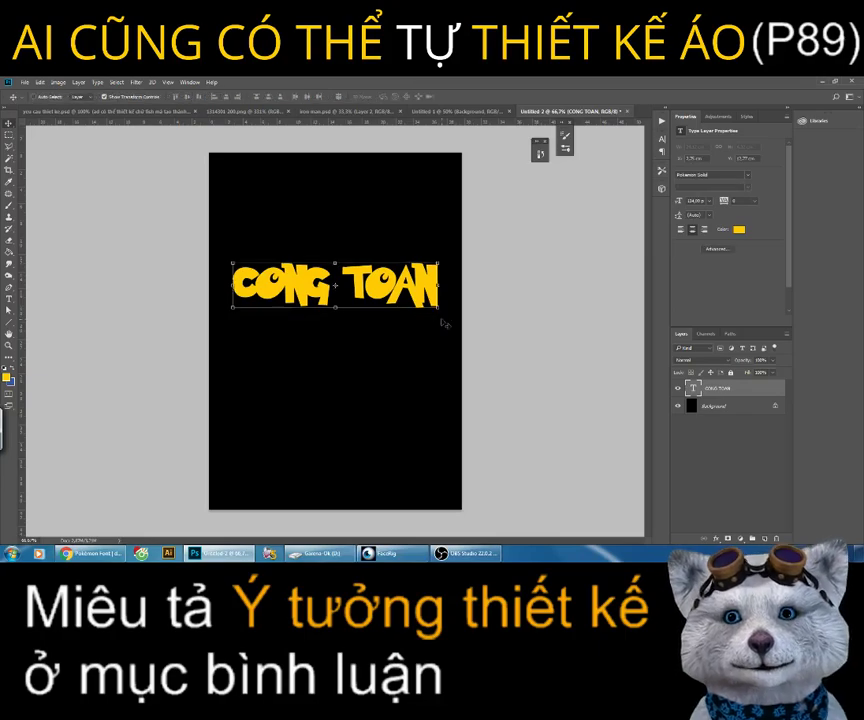
pyautogui.rightClick(745, 398)
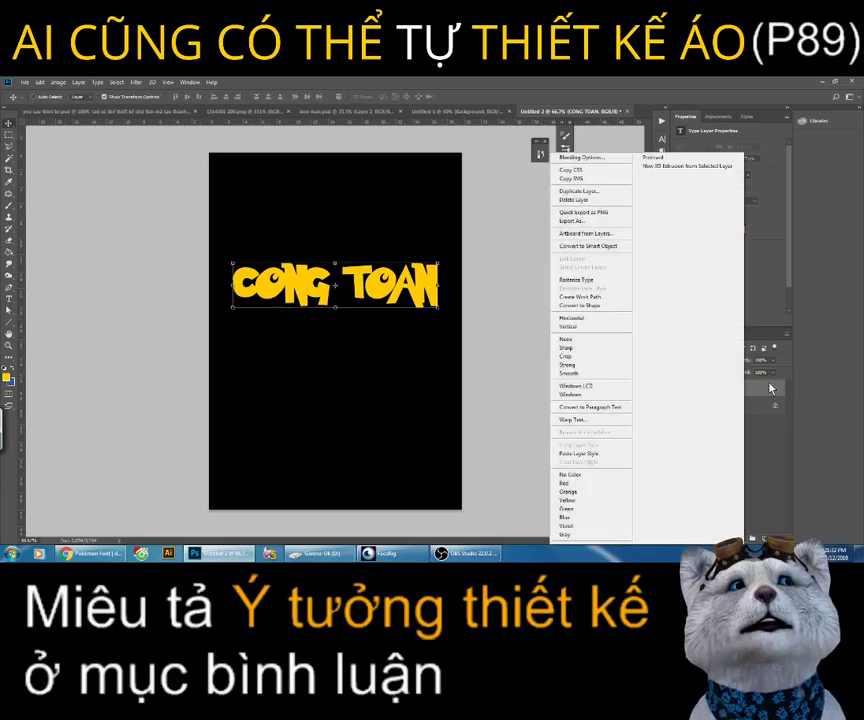
pyautogui.click(585, 191)
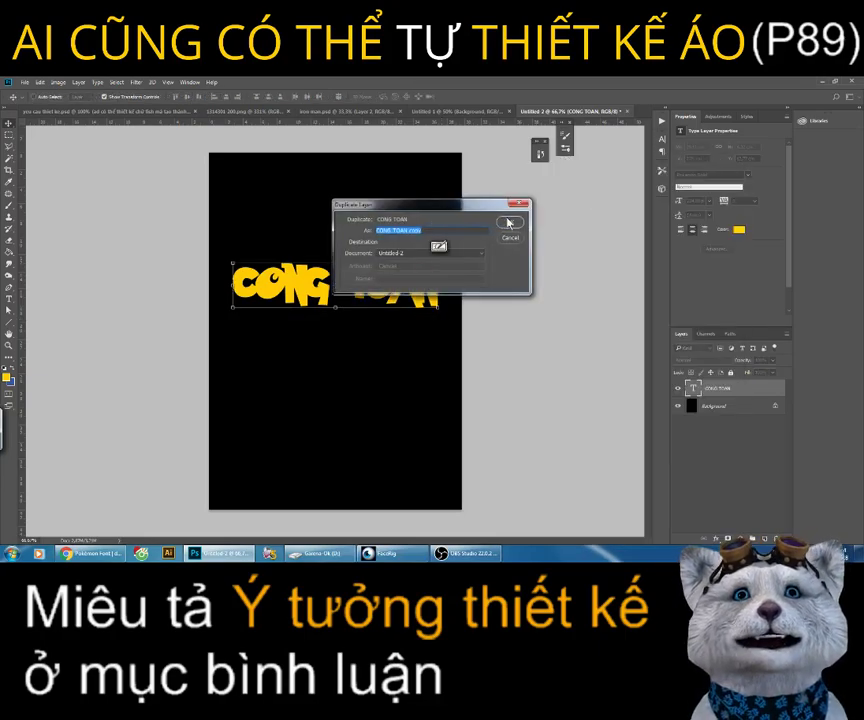
pyautogui.click(506, 225)
# Step: Restyle the copy in Pokemon Hollow with blue text colour (58,93,163)
pyautogui.click(9, 298)
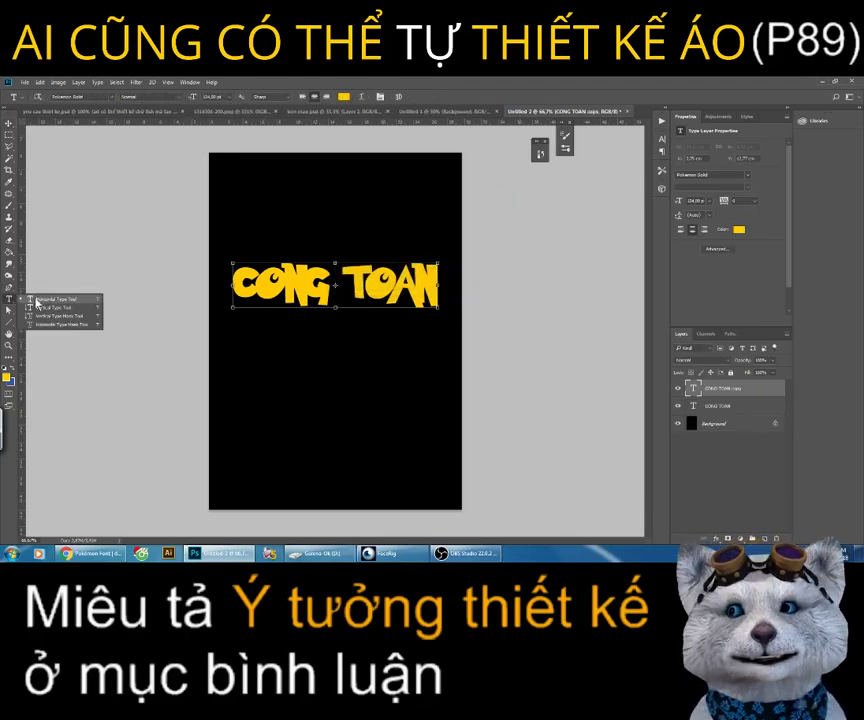
pyautogui.click(46, 300)
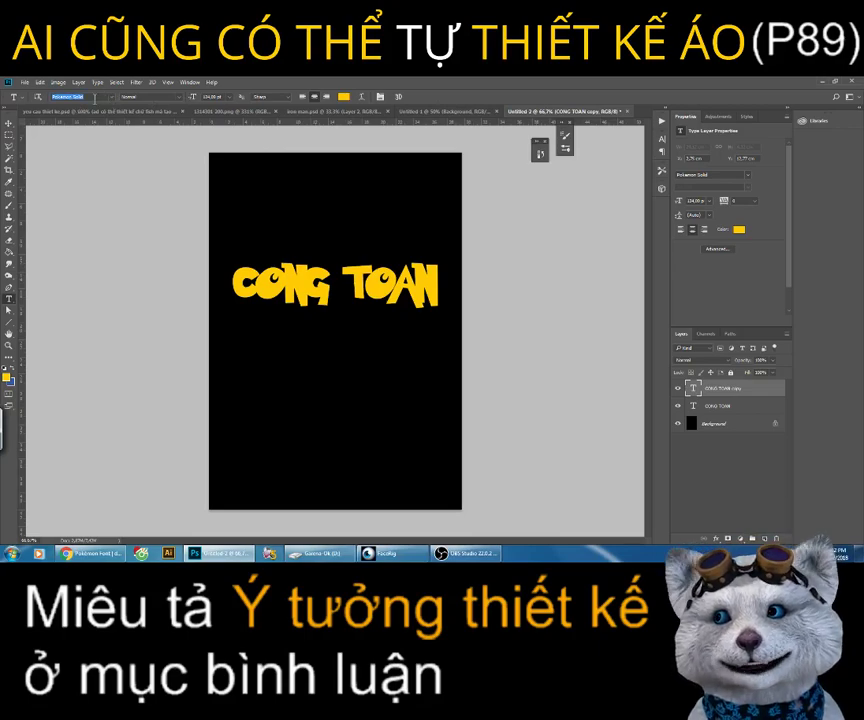
pyautogui.write('POK')
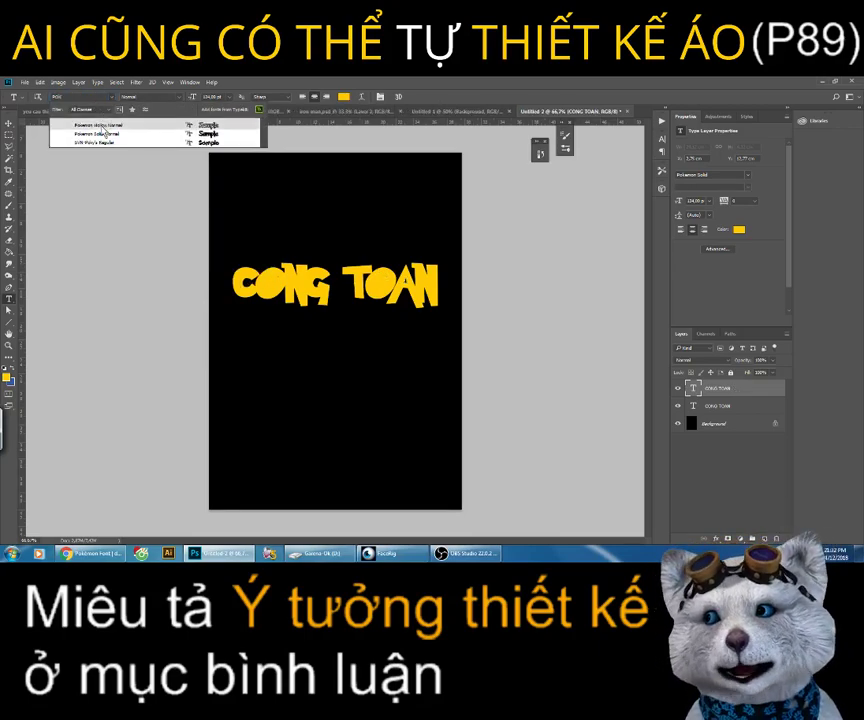
pyautogui.click(80, 125)
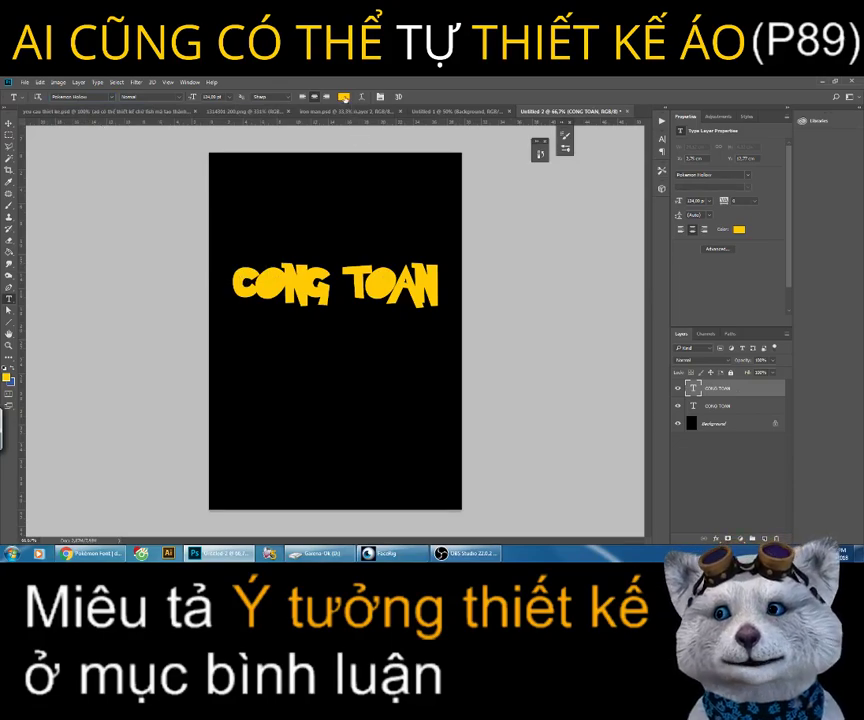
pyautogui.click(344, 96)
pyautogui.click(675, 294)
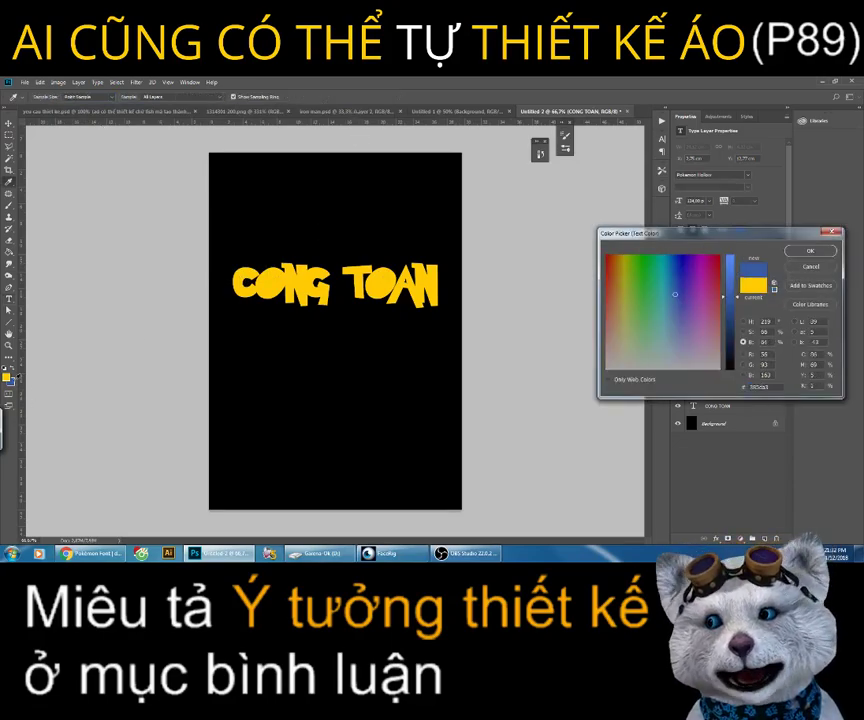
pyautogui.click(808, 251)
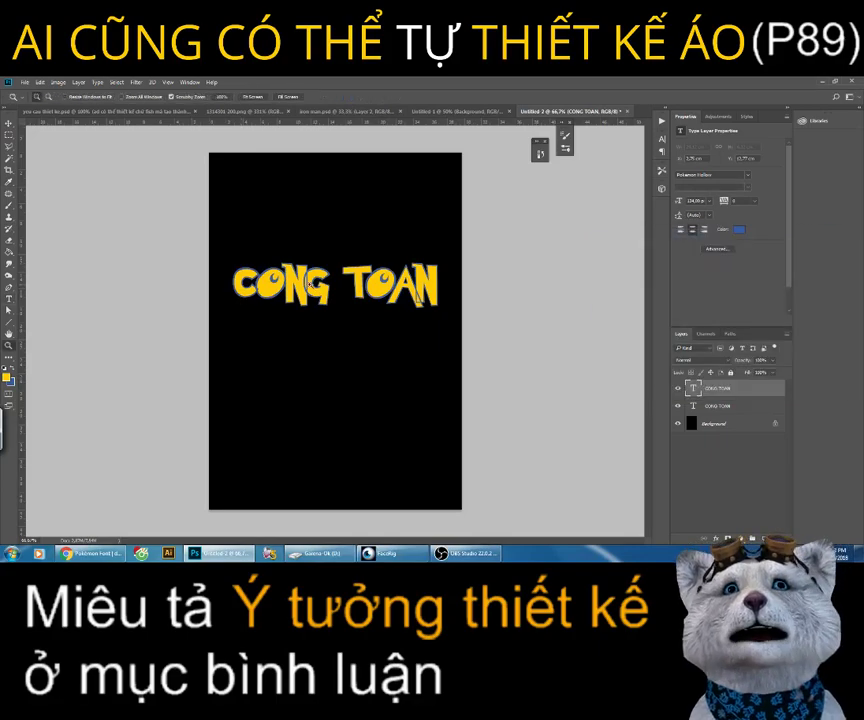
# Step: Zoom in to check the blue outline lines up with the yellow letters, then zoom out
pyautogui.doubleClick(8, 345)
pyautogui.press('v')
pyautogui.moveTo(470, 302)
pyautogui.mouseDown()
pyautogui.moveTo(467, 245)
pyautogui.moveTo(467, 302)
pyautogui.mouseUp()
pyautogui.press('z')
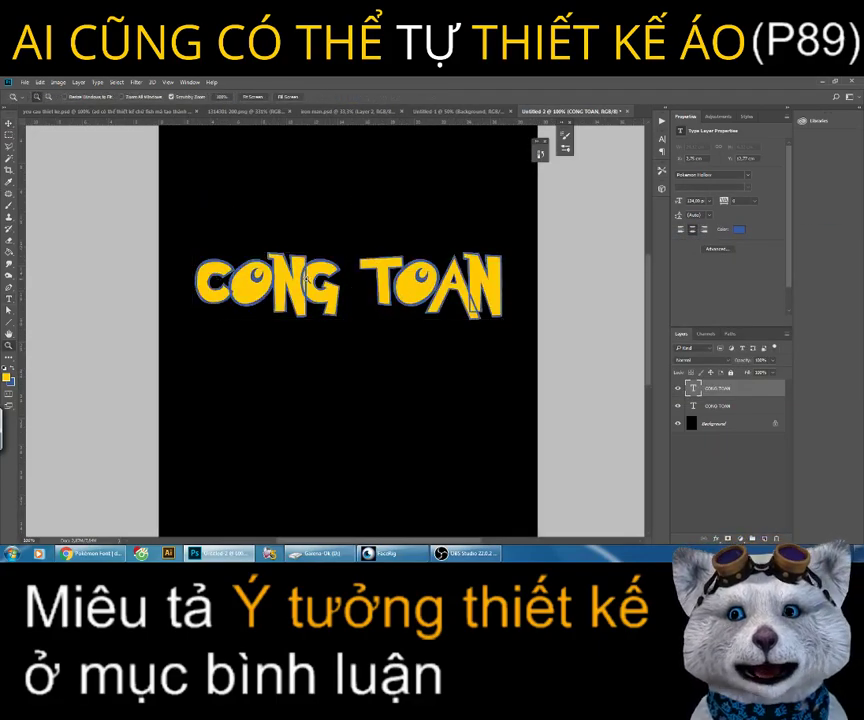
pyautogui.click(300, 284)
pyautogui.press('v')
pyautogui.moveTo(288, 281)
pyautogui.mouseDown()
pyautogui.moveTo(288, 190)
pyautogui.moveTo(288, 281)
pyautogui.mouseUp()
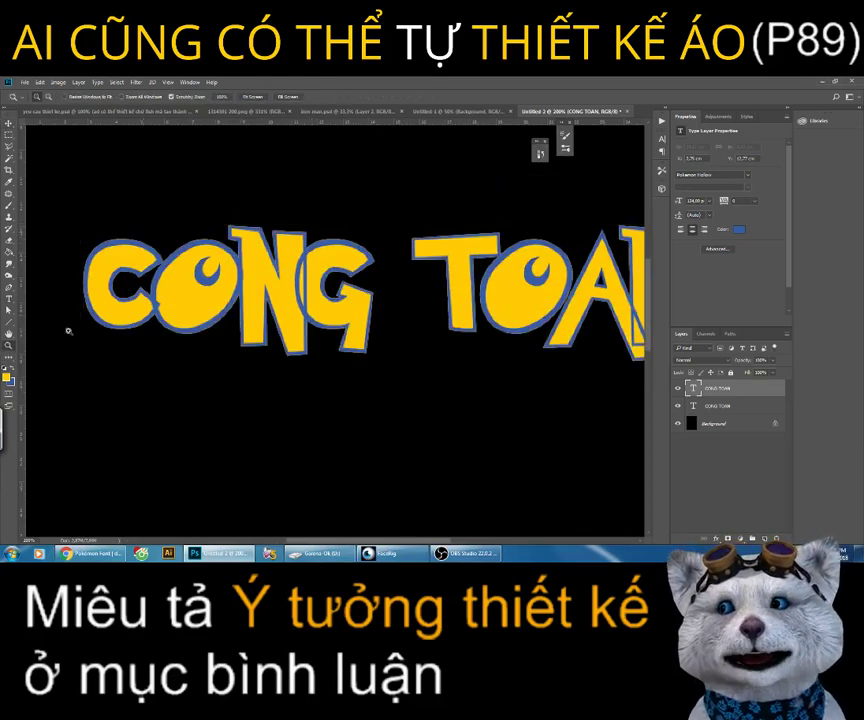
pyautogui.press('z')
pyautogui.keyDown('alt'); pyautogui.click(270, 291); pyautogui.keyUp('alt')
pyautogui.keyDown('alt'); pyautogui.click(270, 291); pyautogui.keyUp('alt')
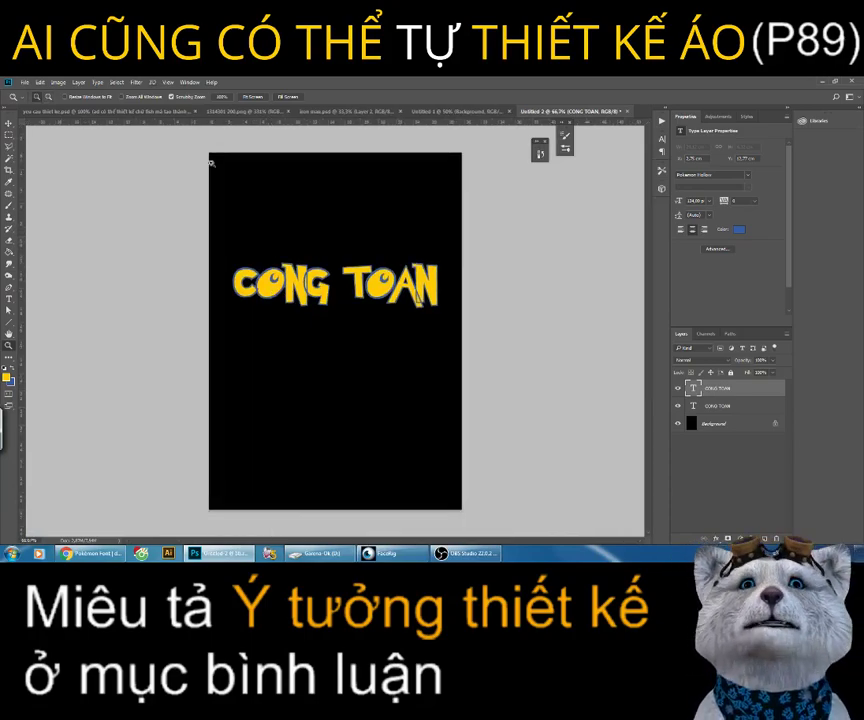
# Step: Compare against the Pokemon logo reference document and pan the CONG TOAN page slightly left
pyautogui.click(138, 111)
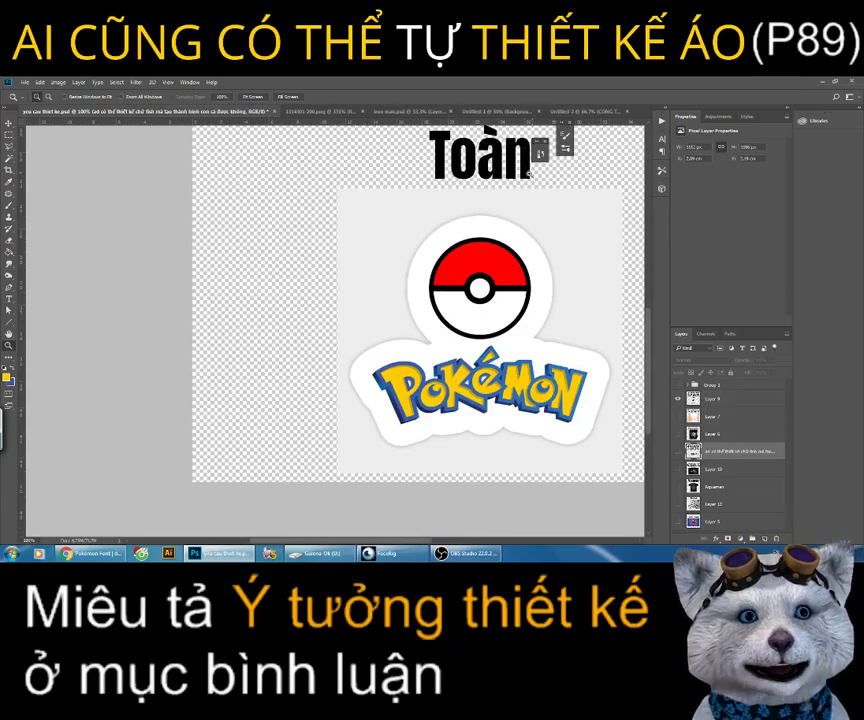
pyautogui.click(581, 111)
pyautogui.moveTo(460, 300); pyautogui.dragTo(440, 300)
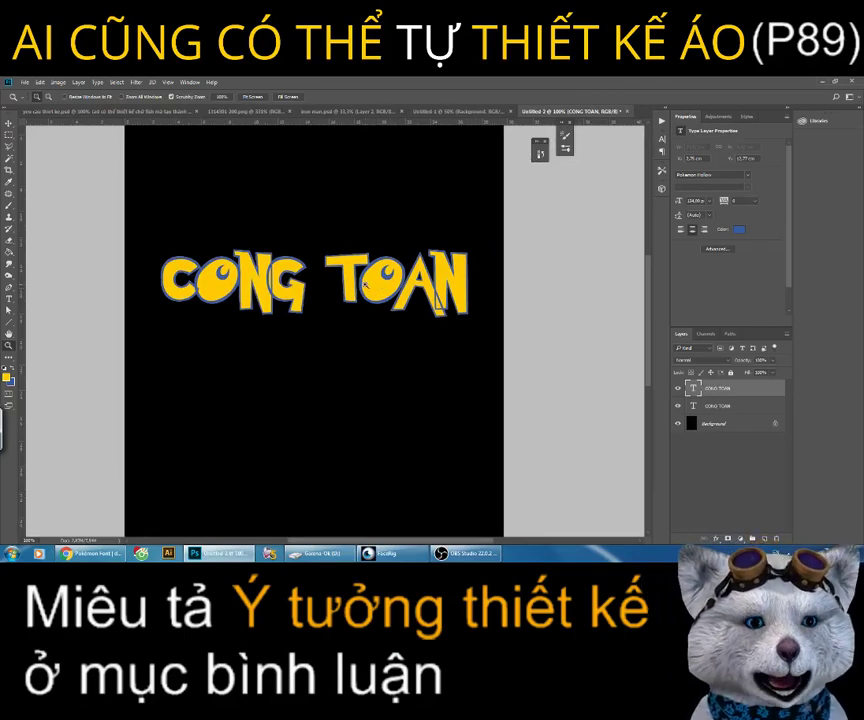
# Step: Duplicate the yellow CONG TOAN text layer
pyautogui.click(9, 298)
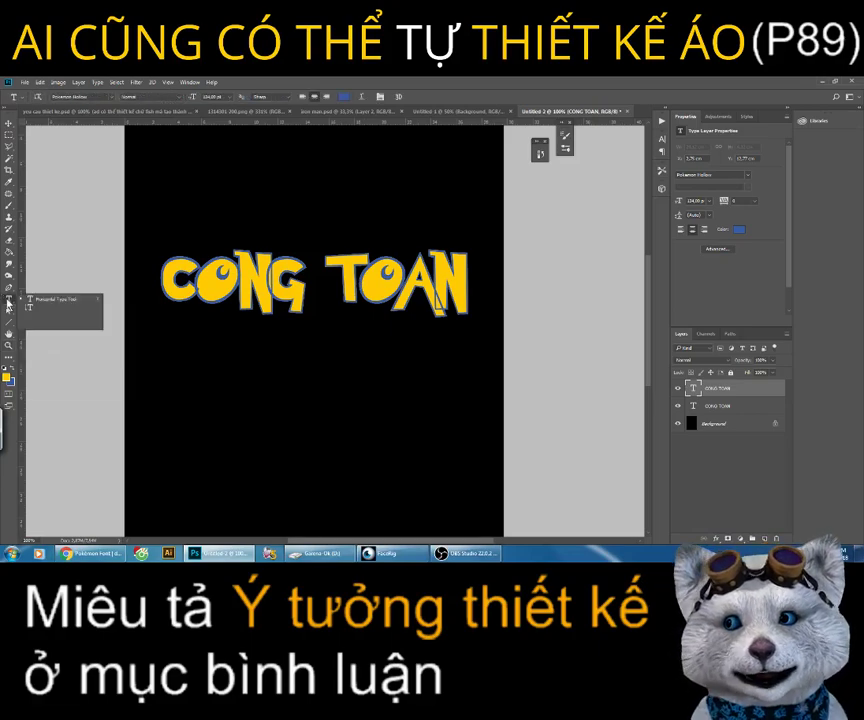
pyautogui.rightClick(743, 411)
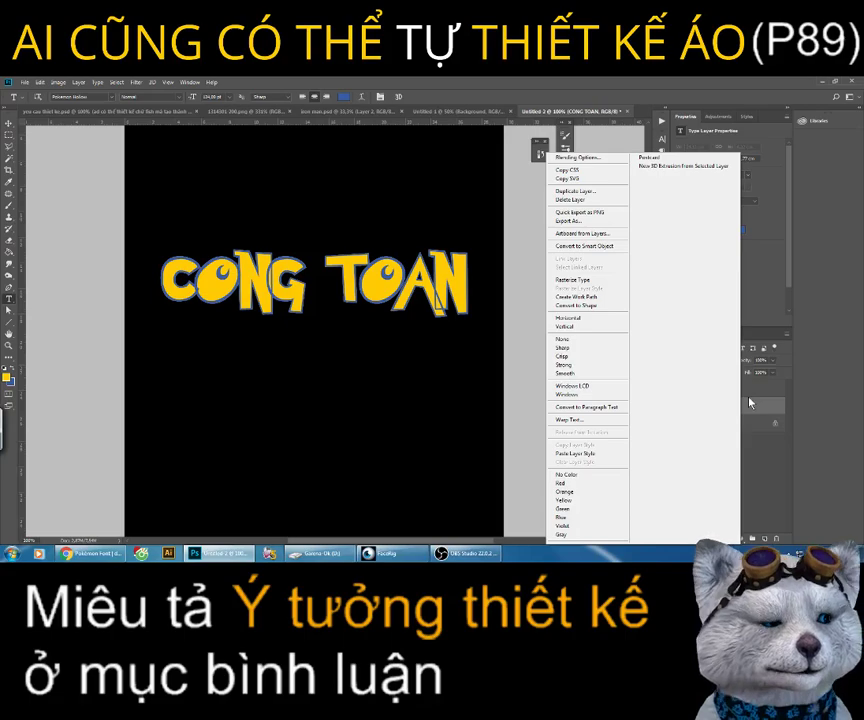
pyautogui.click(750, 408)
pyautogui.rightClick(748, 411)
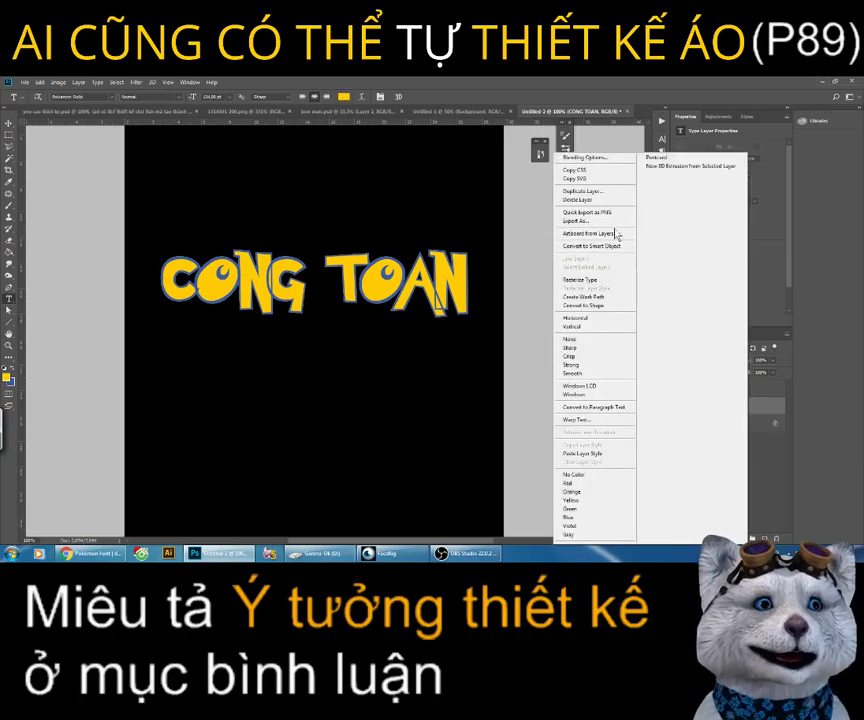
pyautogui.click(585, 190)
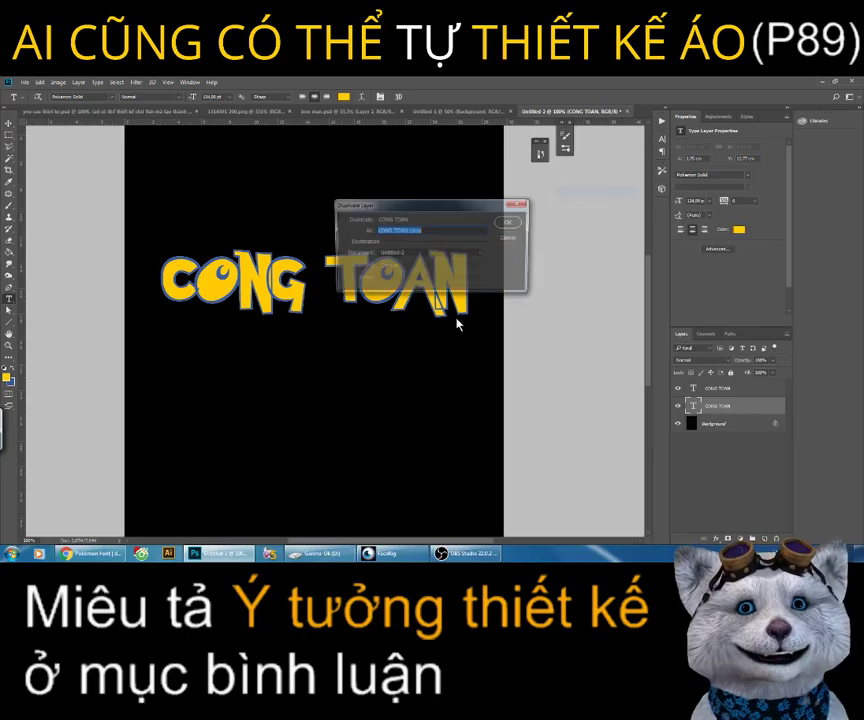
pyautogui.click(508, 222)
# Step: Move the yellow copy up above the original and select all its letters
pyautogui.click(8, 124)
pyautogui.moveTo(373, 283)
pyautogui.mouseDown()
pyautogui.moveTo(373, 225)
pyautogui.moveTo(372, 239)
pyautogui.mouseUp()
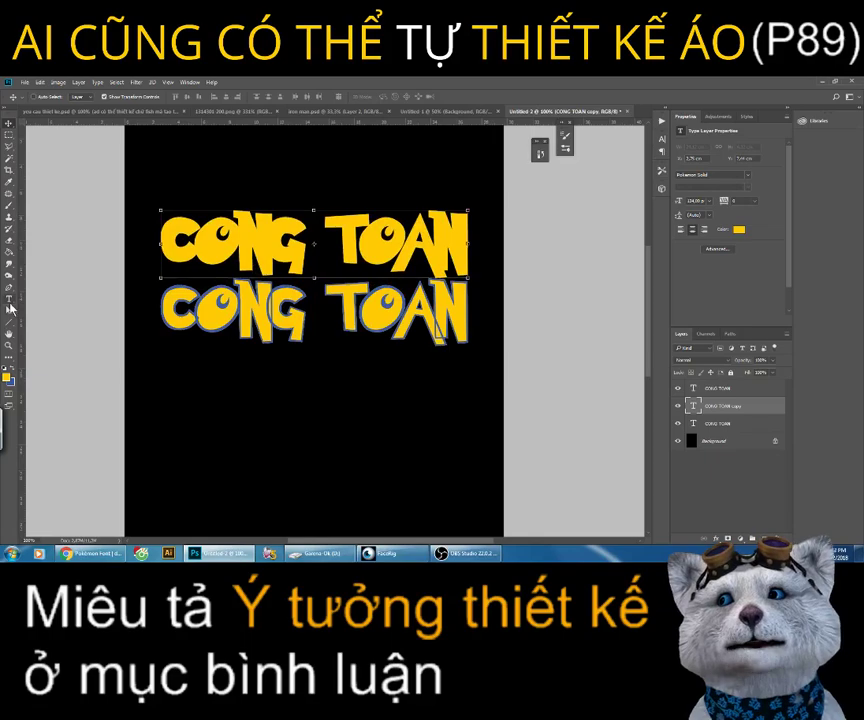
pyautogui.click(9, 300)
pyautogui.moveTo(163, 240)
pyautogui.mouseDown()
pyautogui.moveTo(361, 262)
pyautogui.moveTo(480, 242)
pyautogui.mouseUp()
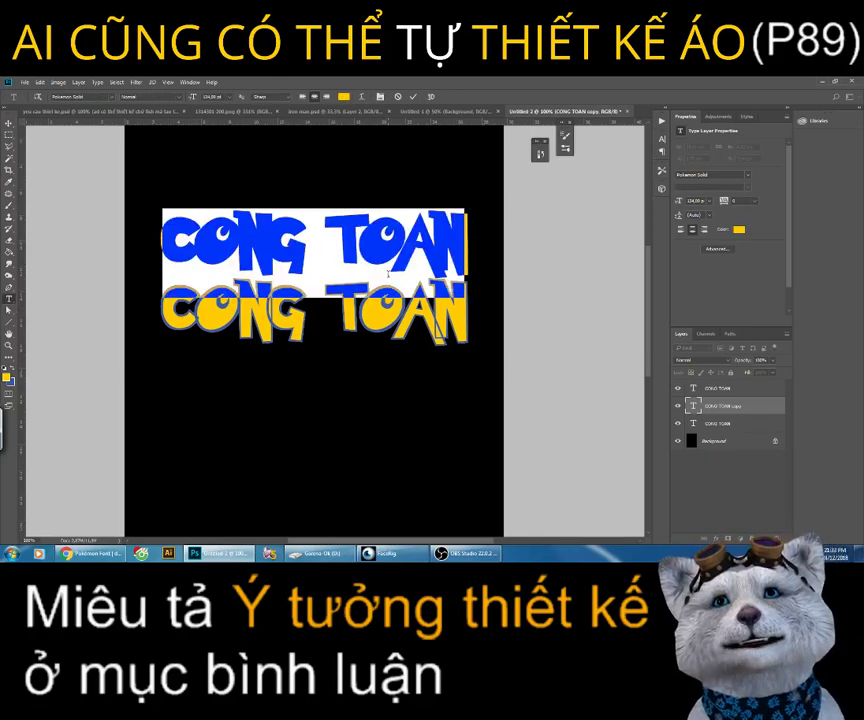
# Step: Replace the text with V, then rotate, shrink and place it as a circumflex over the O
pyautogui.write('V')
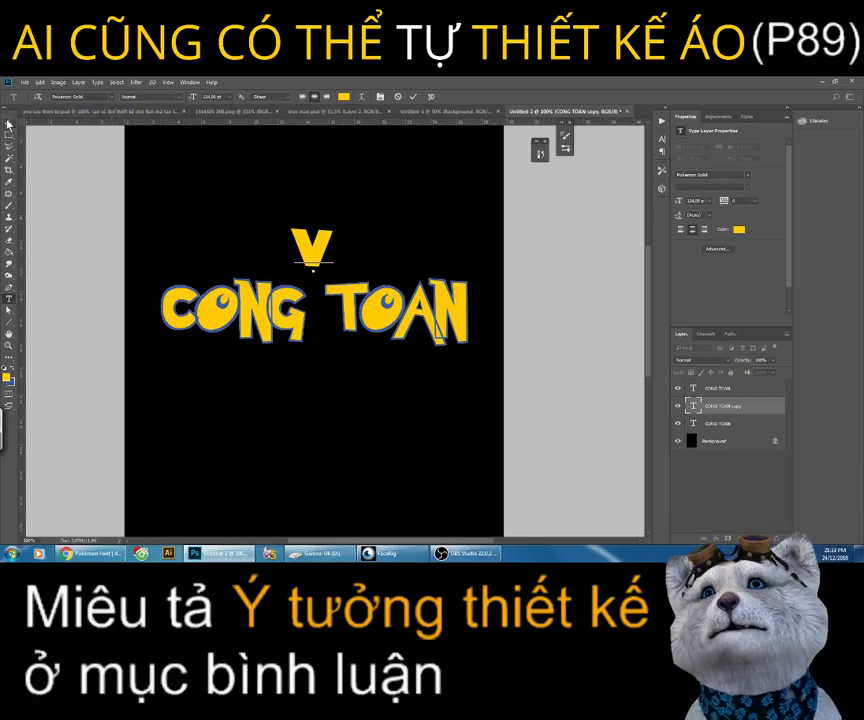
pyautogui.click(10, 123)
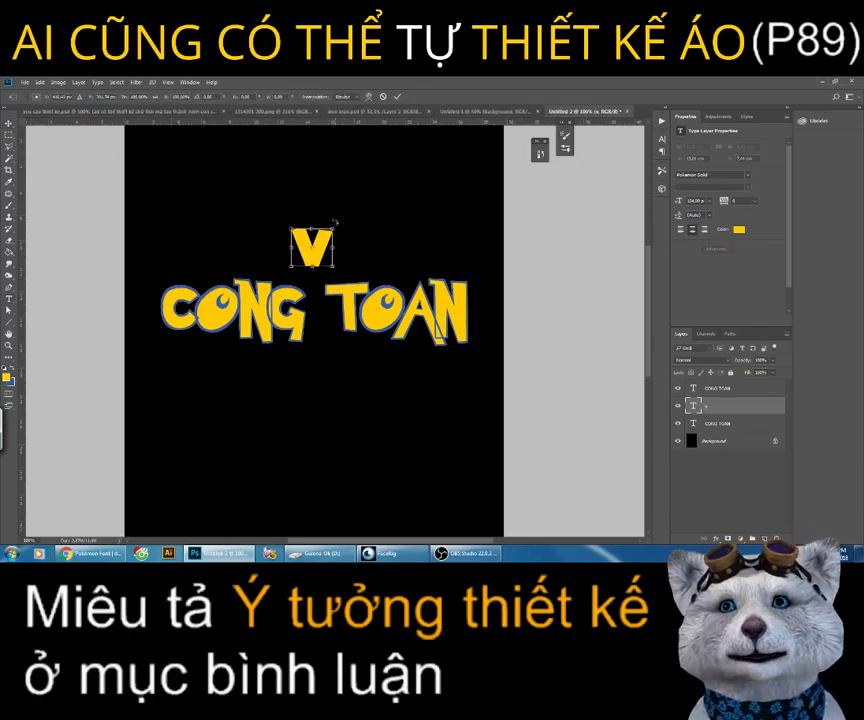
pyautogui.moveTo(348, 200)
pyautogui.mouseDown()
pyautogui.moveTo(187, 299)
pyautogui.moveTo(240, 344)
pyautogui.mouseUp()
pyautogui.moveTo(271, 236)
pyautogui.mouseDown()
pyautogui.moveTo(253, 236)
pyautogui.moveTo(225, 270)
pyautogui.mouseUp()
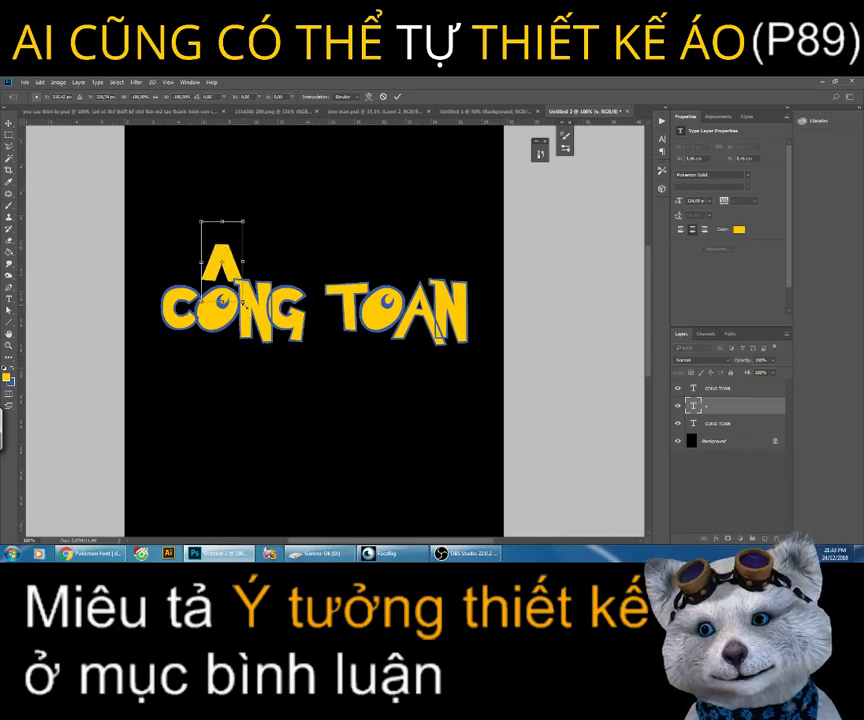
pyautogui.moveTo(243, 221); pyautogui.dragTo(229, 241)
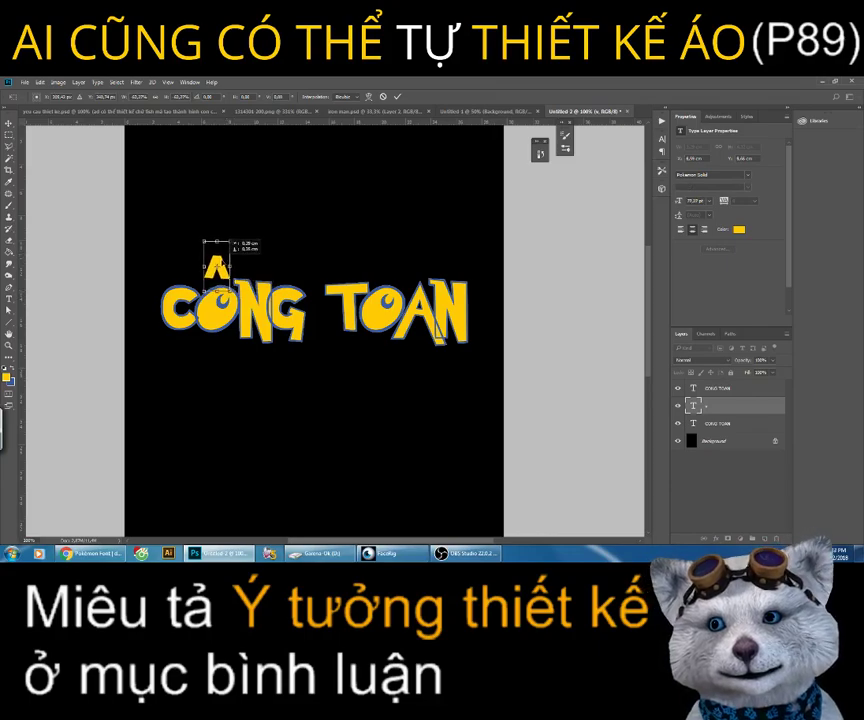
pyautogui.moveTo(232, 224); pyautogui.dragTo(233, 232)
pyautogui.press('Return')
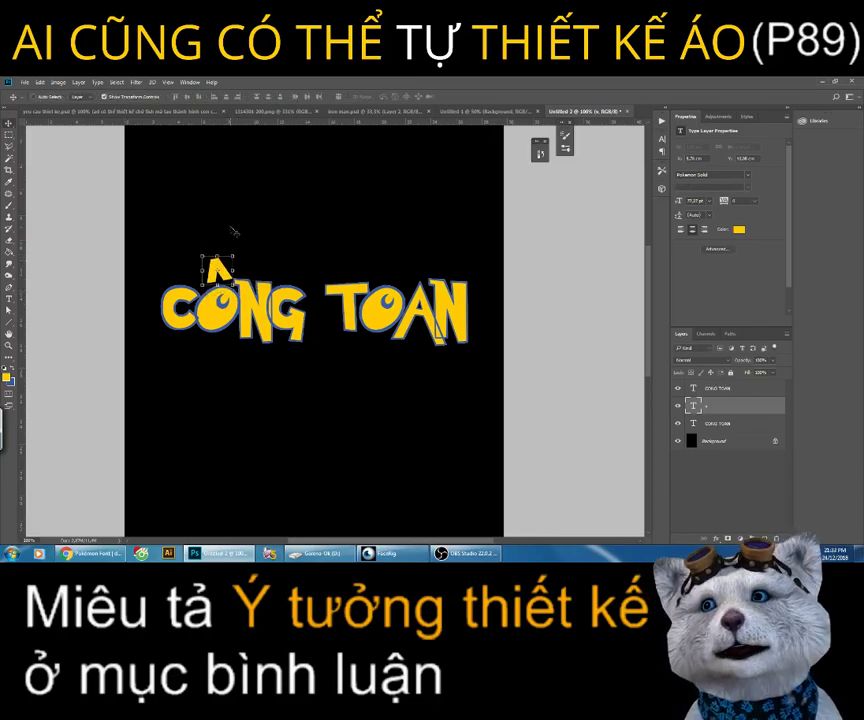
# Step: Duplicate the circumflex and set the copy to Pokemon Hollow in the outline's blue
pyautogui.rightClick(728, 406)
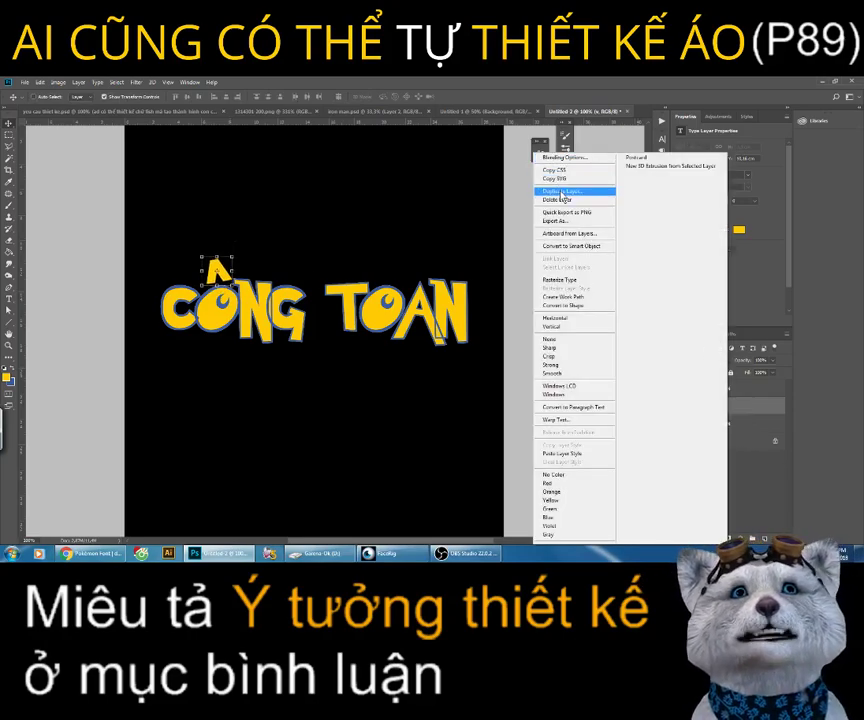
pyautogui.click(562, 191)
pyautogui.click(506, 226)
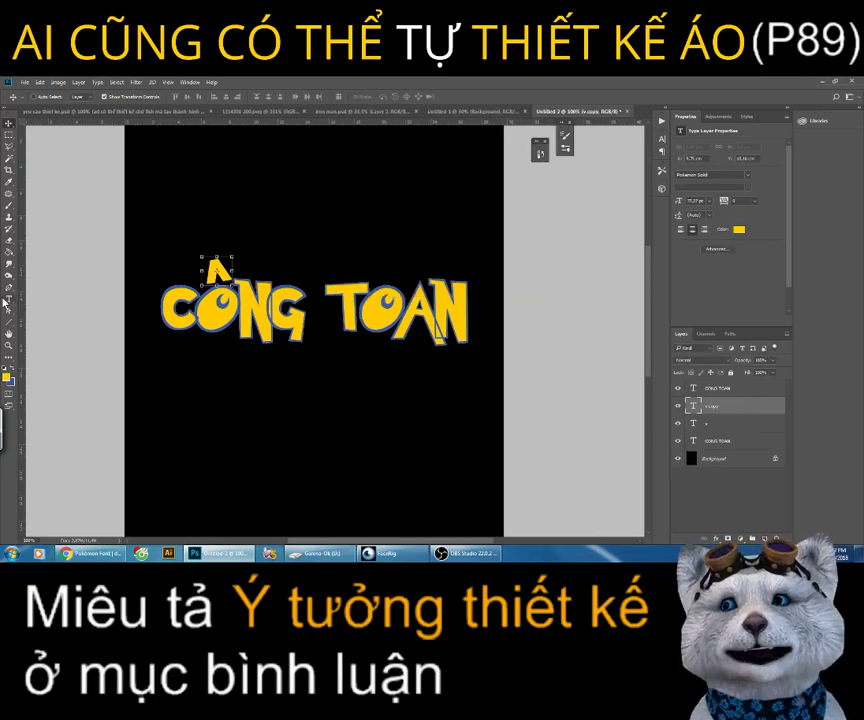
pyautogui.click(8, 305)
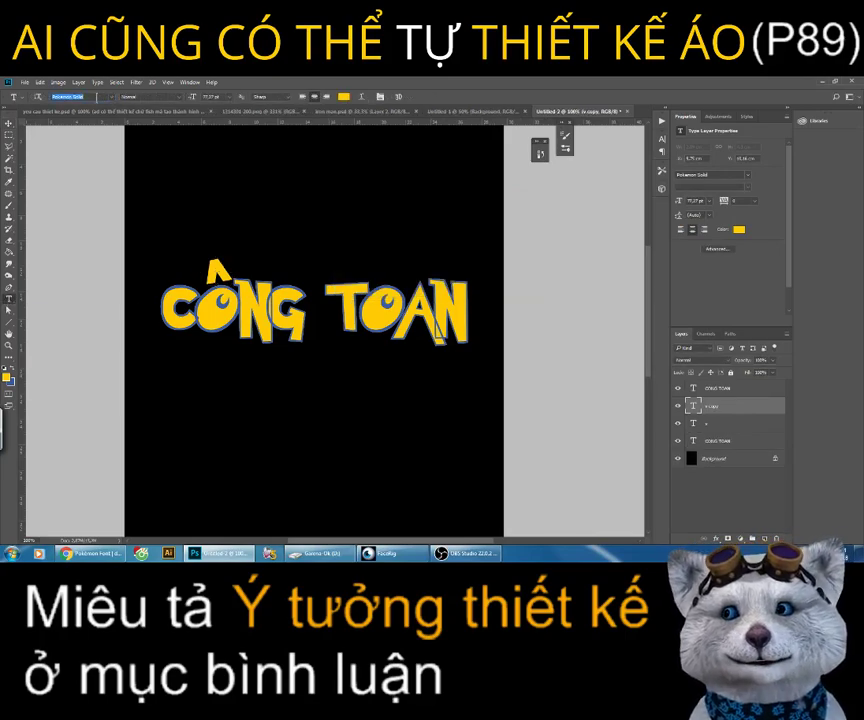
pyautogui.write('pok')
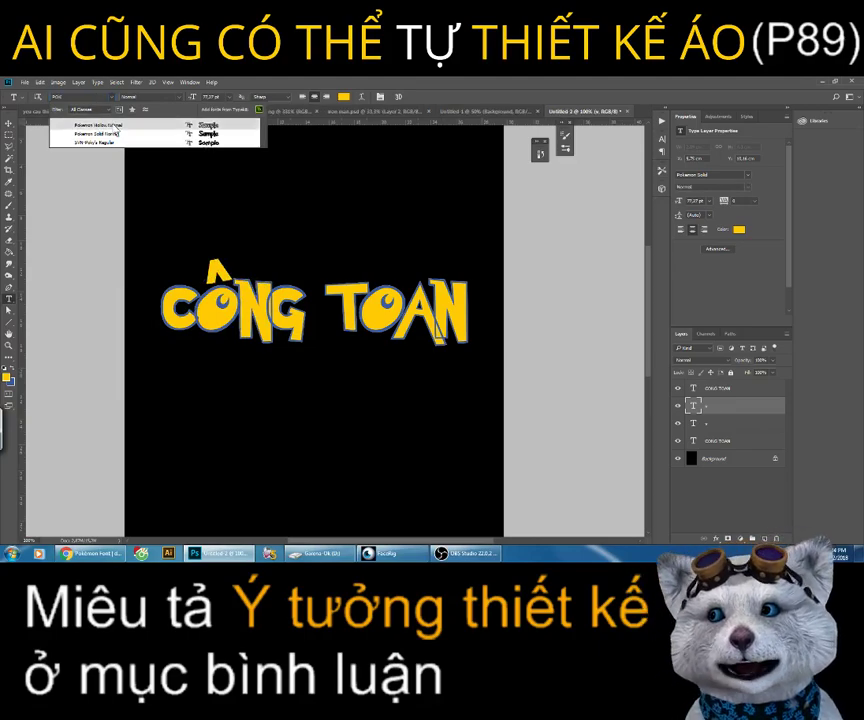
pyautogui.click(110, 126)
pyautogui.click(343, 96)
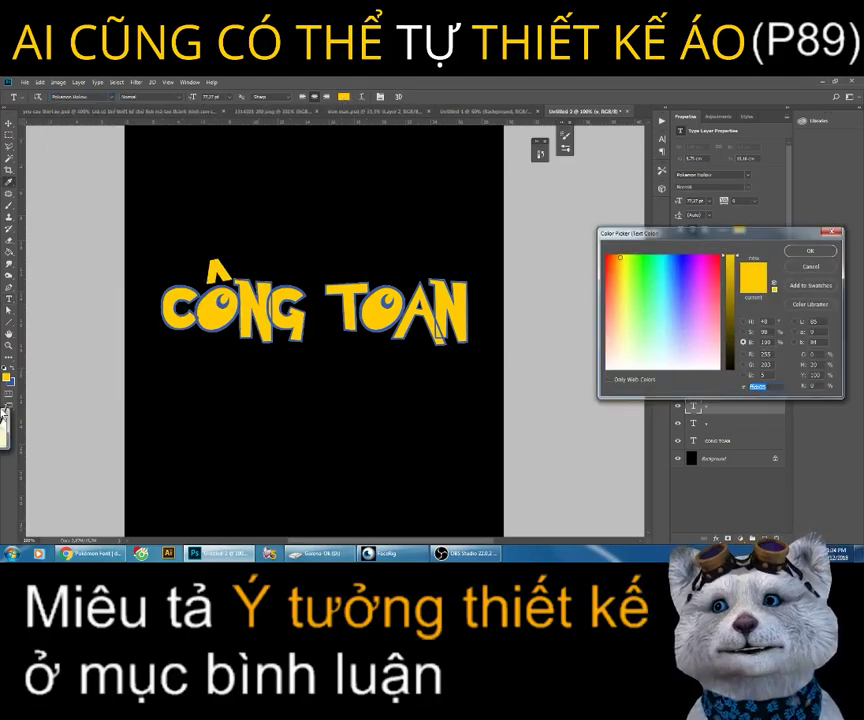
pyautogui.click(164, 300)
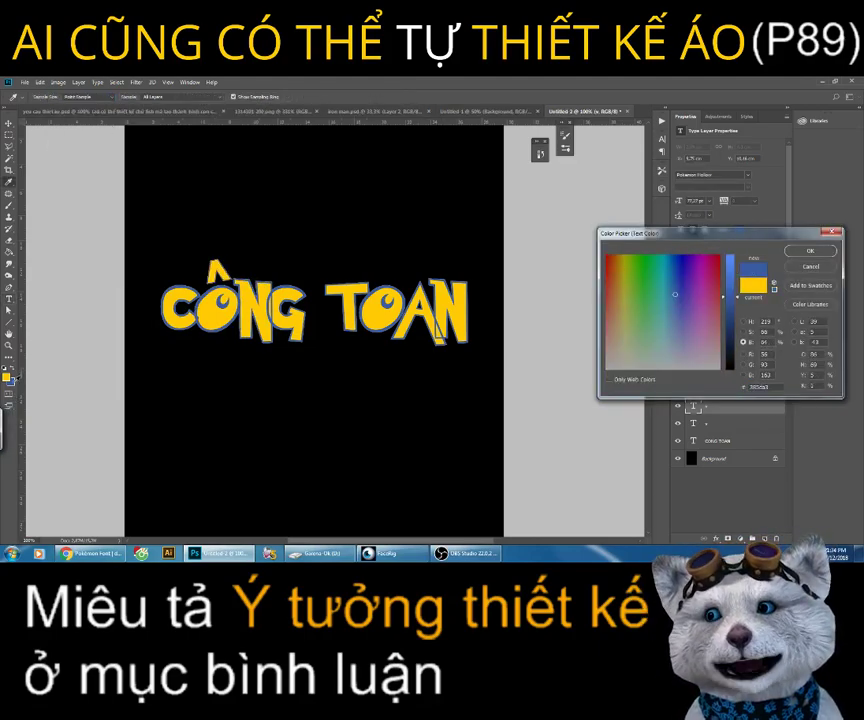
pyautogui.click(812, 250)
pyautogui.rightClick(733, 422)
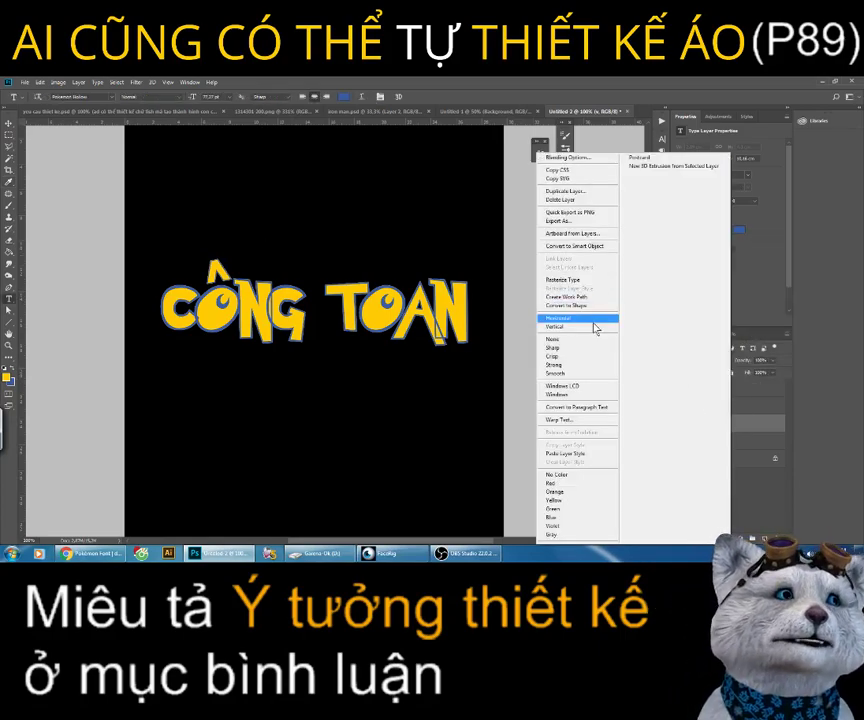
# Step: Duplicate the accent, move the copy above TOAN, and edit its glyph
pyautogui.click(571, 191)
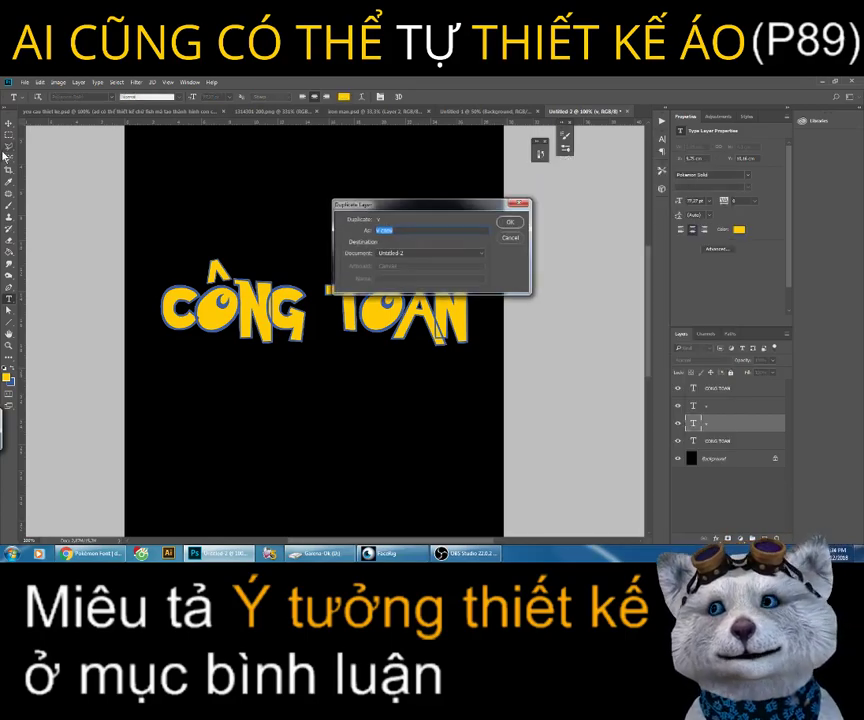
pyautogui.click(510, 222)
pyautogui.press('v')
pyautogui.moveTo(300, 226); pyautogui.dragTo(486, 220)
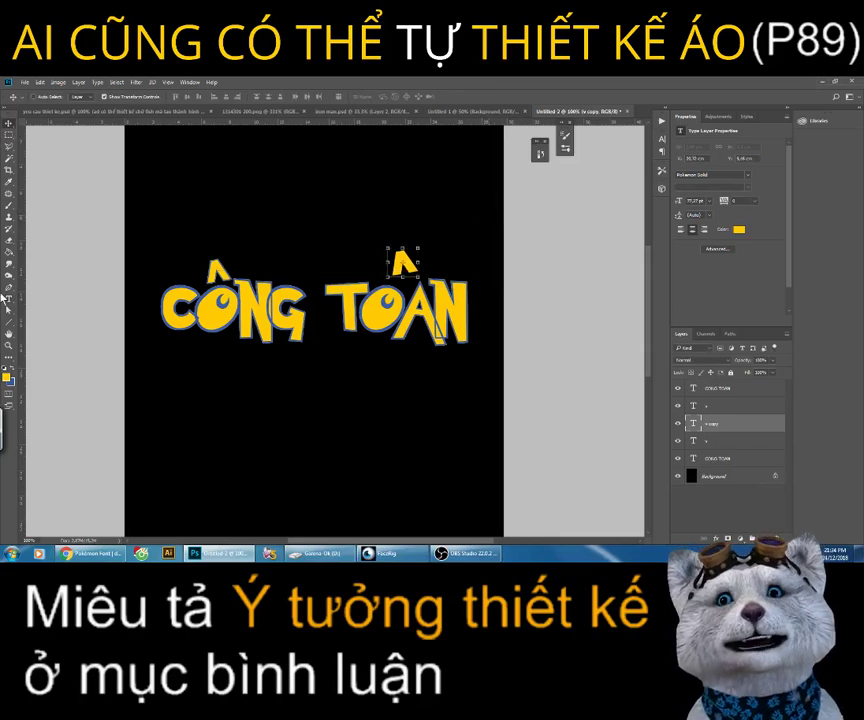
pyautogui.press('b')
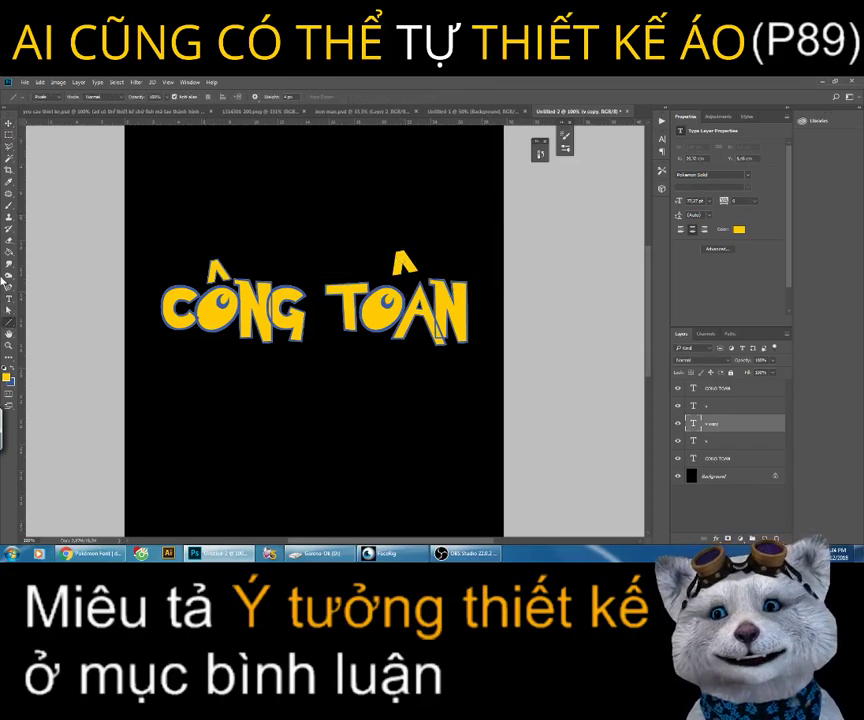
pyautogui.click(10, 299)
pyautogui.doubleClick(400, 262)
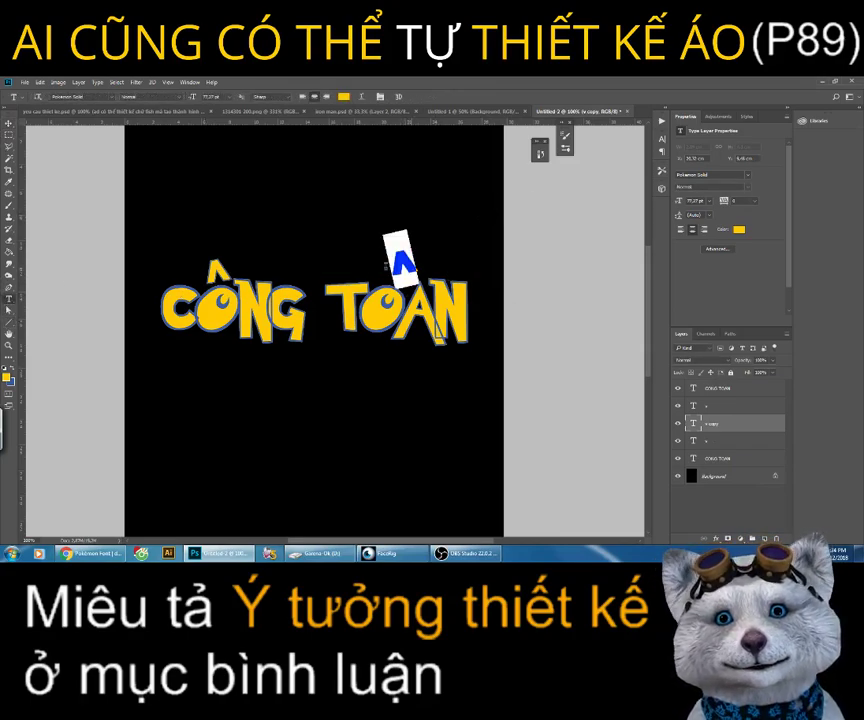
pyautogui.write('i')
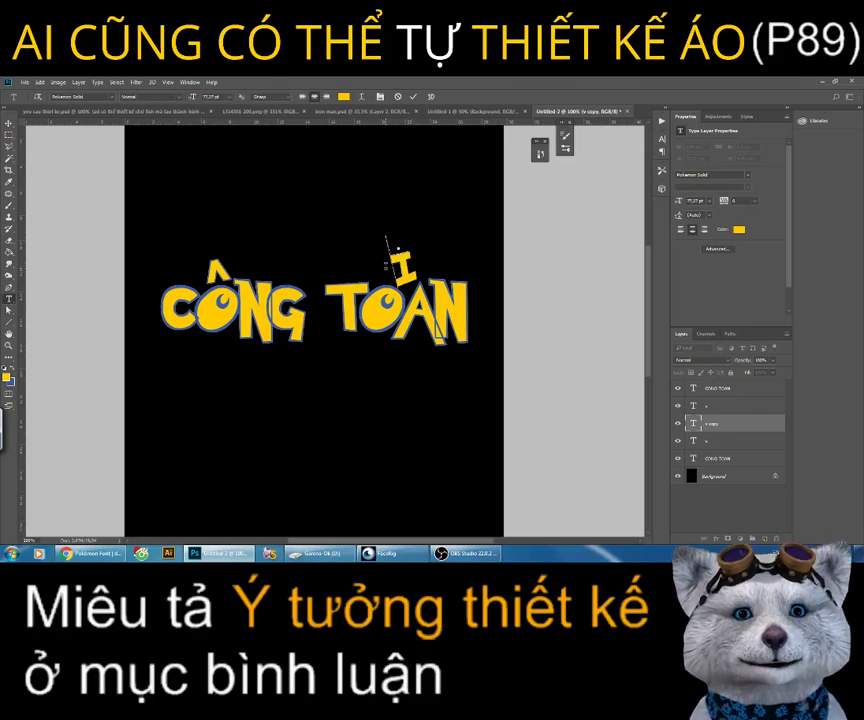
pyautogui.press('BackSpace')
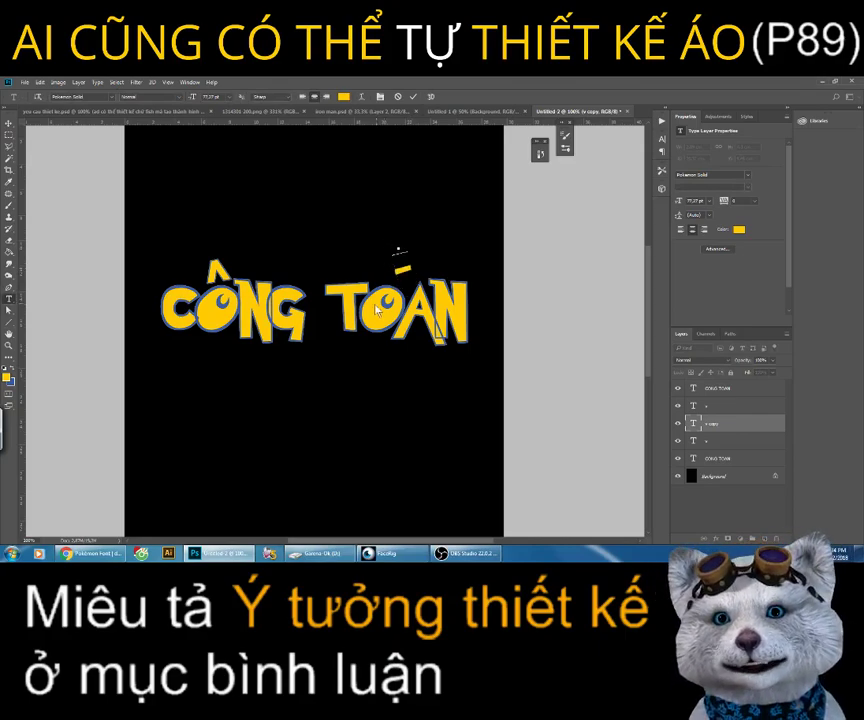
pyautogui.hotkey('ctrl', 'Return')
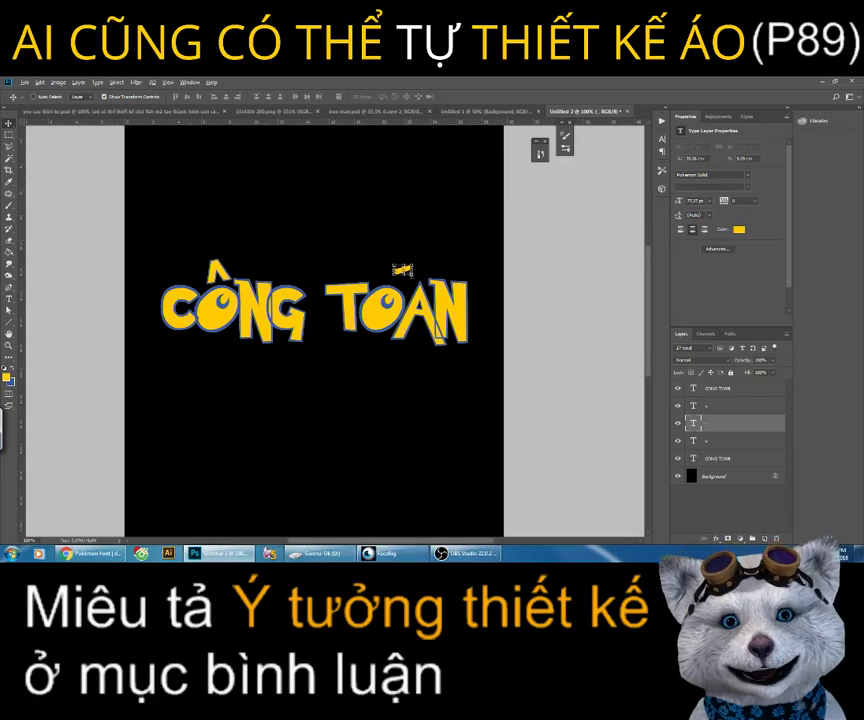
# Step: Reshape the copy into a slanted grave accent over the A of TOAN
pyautogui.hotkey('ctrl', 't')
pyautogui.moveTo(388, 236); pyautogui.dragTo(366, 200)
pyautogui.moveTo(426, 252); pyautogui.dragTo(424, 264)
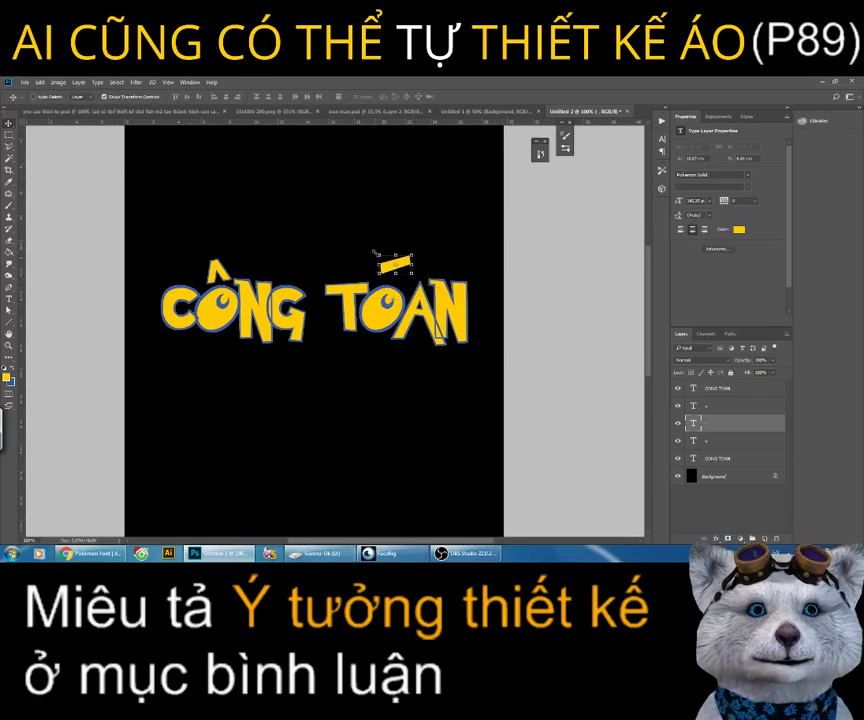
pyautogui.moveTo(368, 202); pyautogui.dragTo(384, 262)
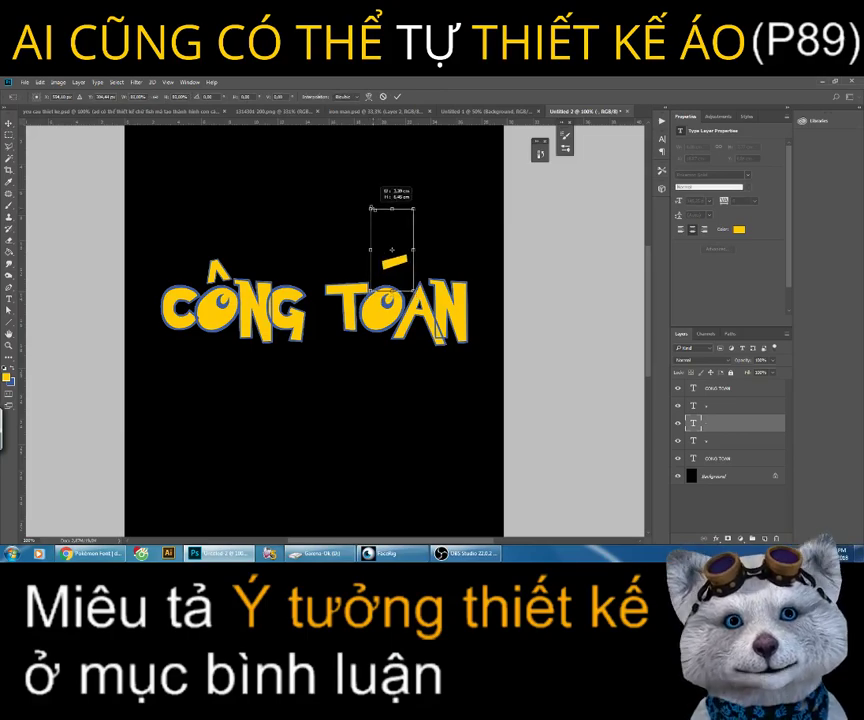
pyautogui.press('Escape')
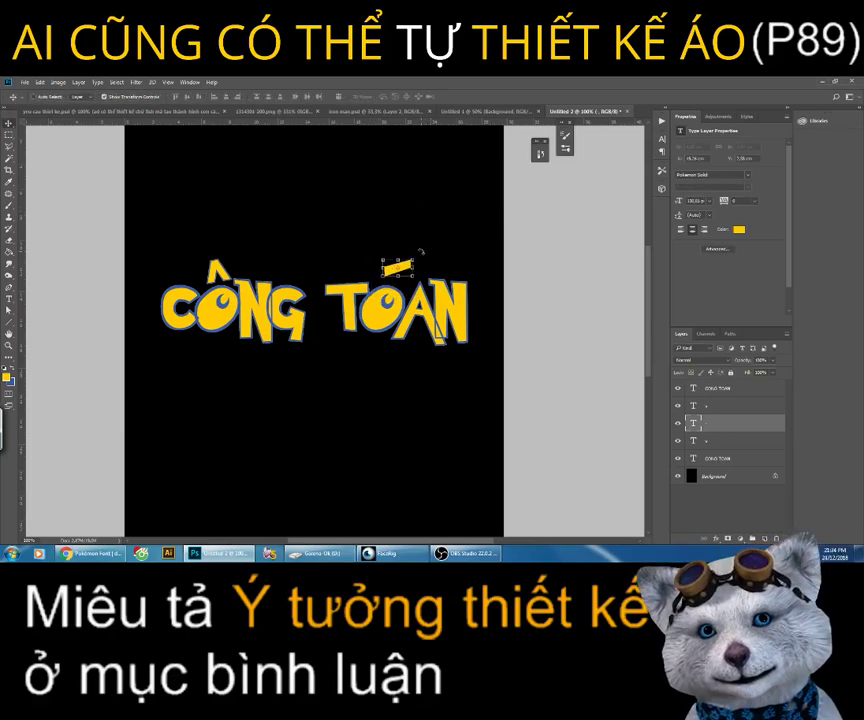
pyautogui.hotkey('ctrl', 't')
pyautogui.moveTo(427, 214); pyautogui.dragTo(420, 205)
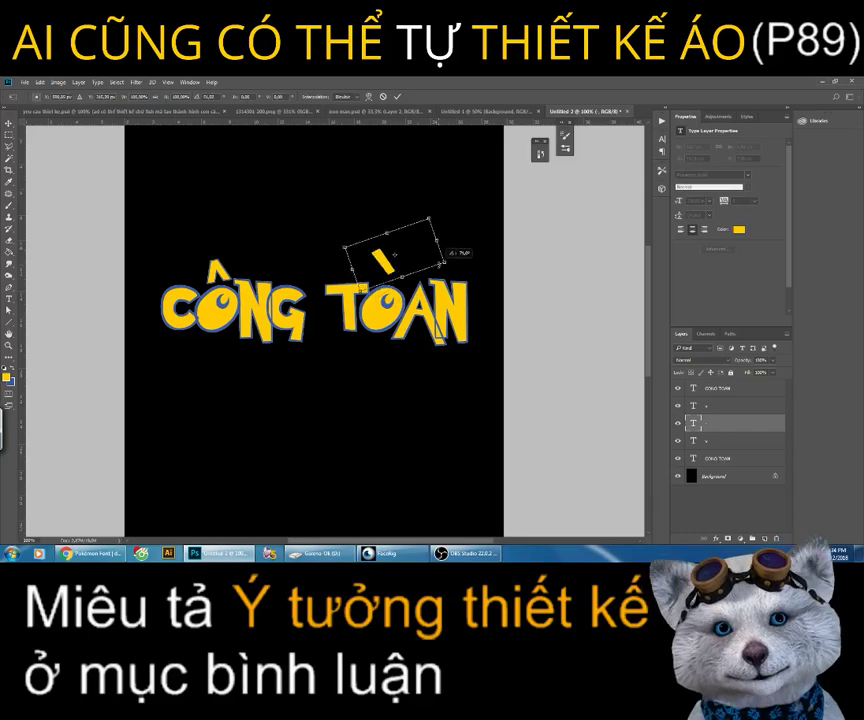
pyautogui.moveTo(436, 268)
pyautogui.mouseDown()
pyautogui.moveTo(452, 262)
pyautogui.moveTo(462, 285)
pyautogui.mouseUp()
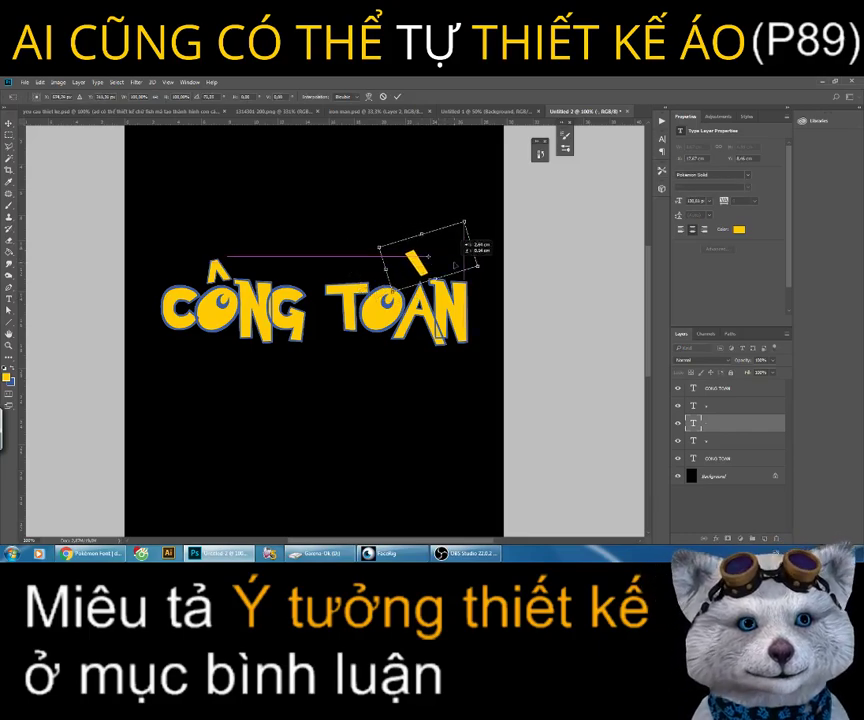
pyautogui.press('Return')
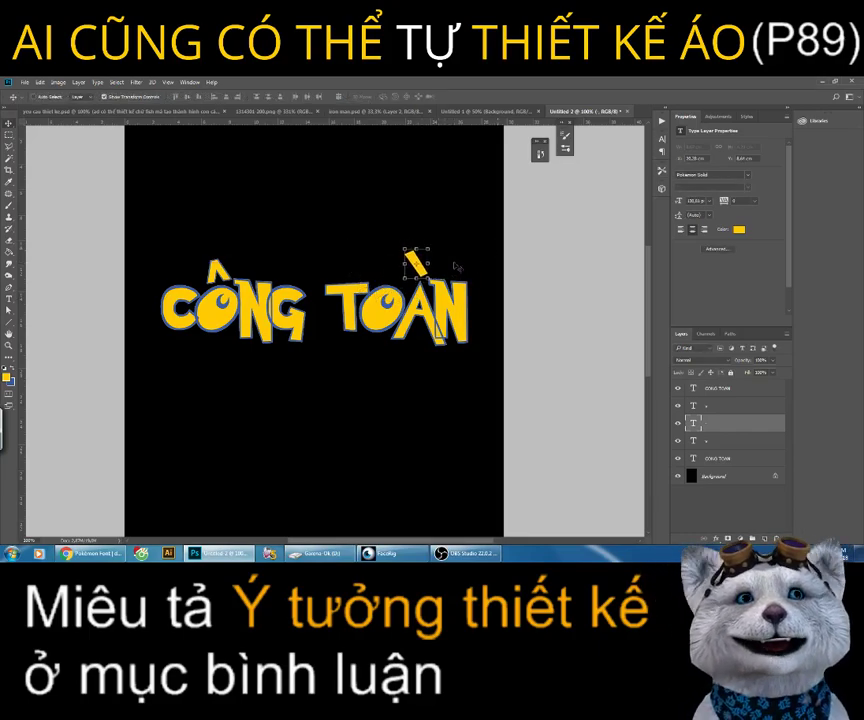
# Step: Duplicate the grave accent and make the copy blue #385ea3 in Pokemon Hollow
pyautogui.rightClick(725, 423)
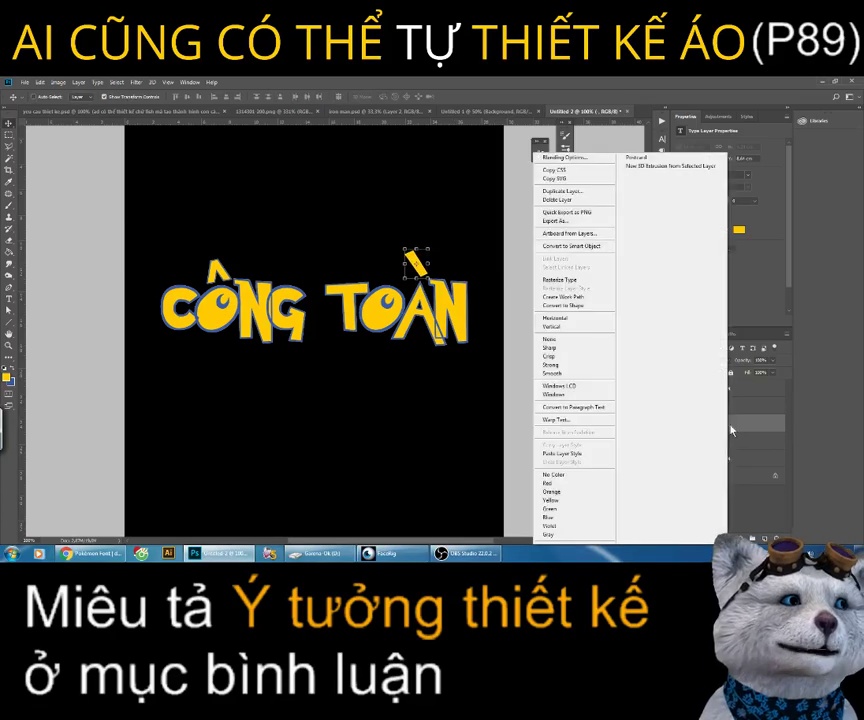
pyautogui.click(560, 190)
pyautogui.press('Return')
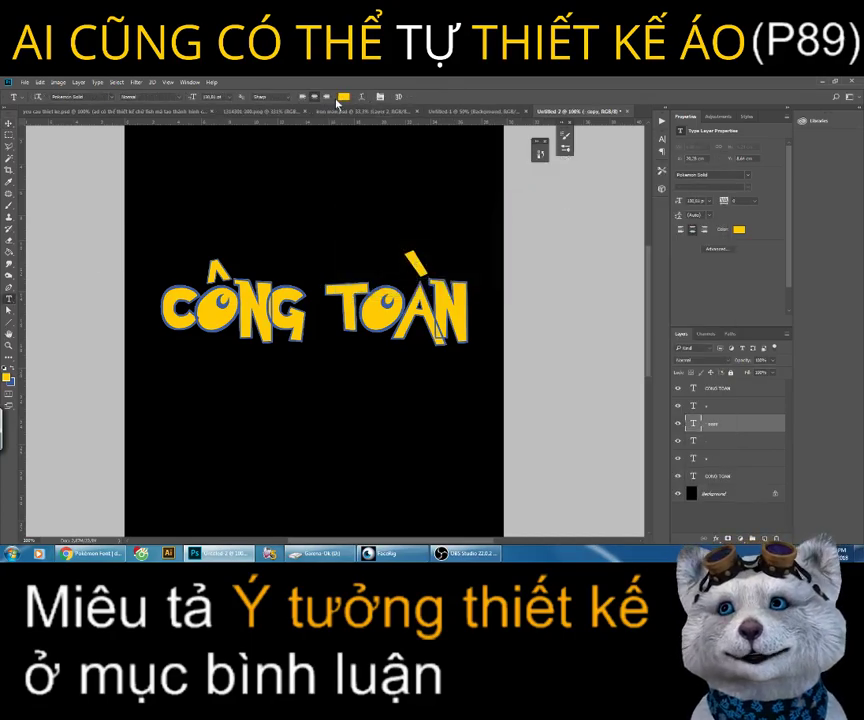
pyautogui.click(342, 97)
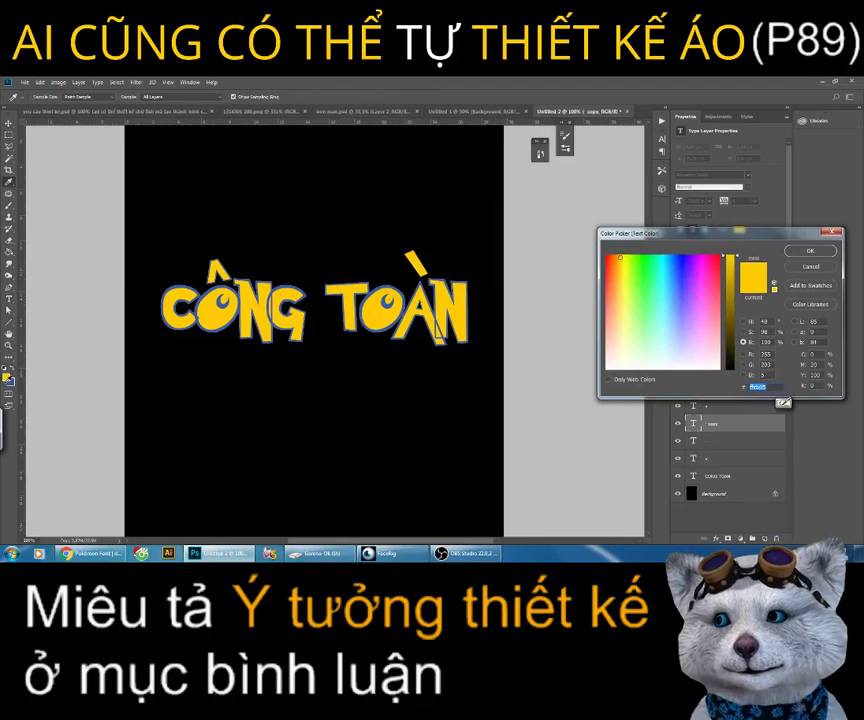
pyautogui.click(465, 300)
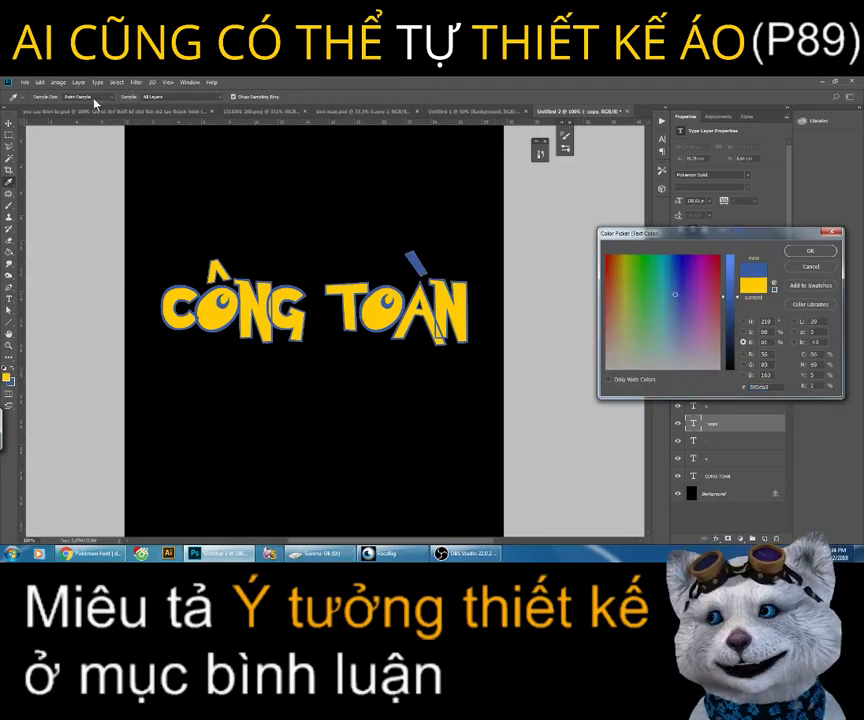
pyautogui.click(819, 251)
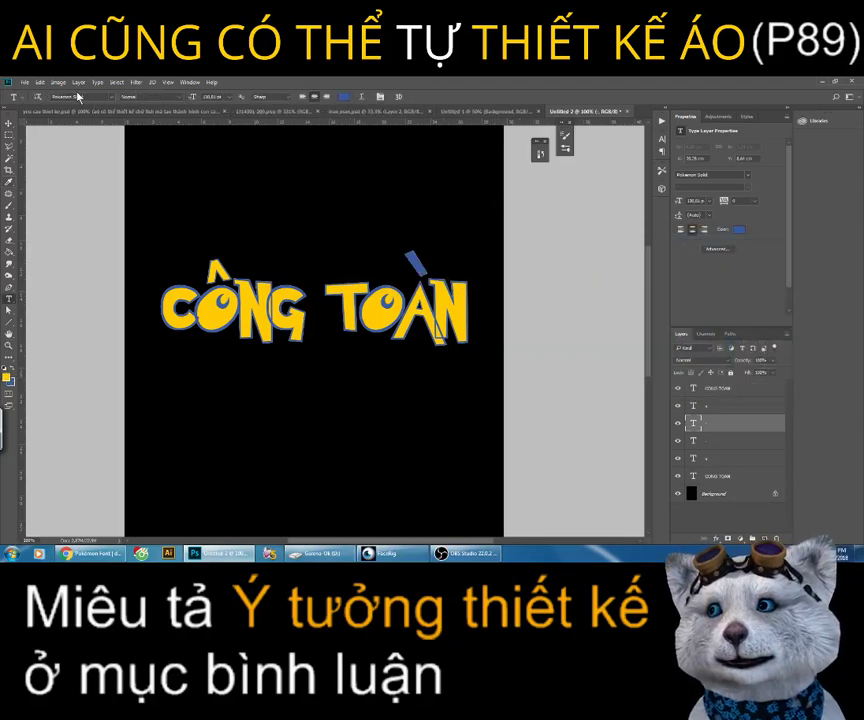
pyautogui.write('Pokemon H')
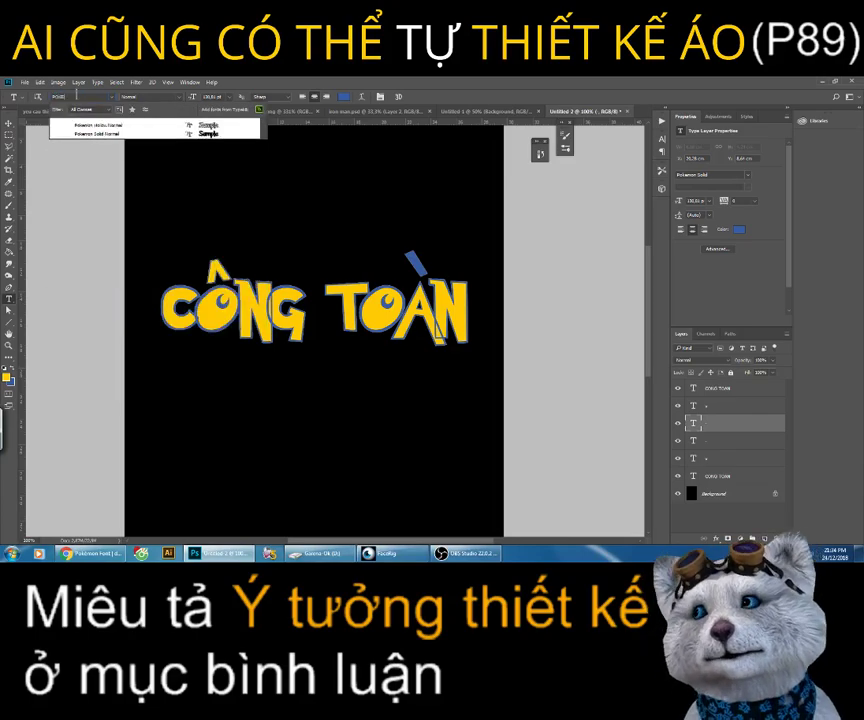
pyautogui.press('Return')
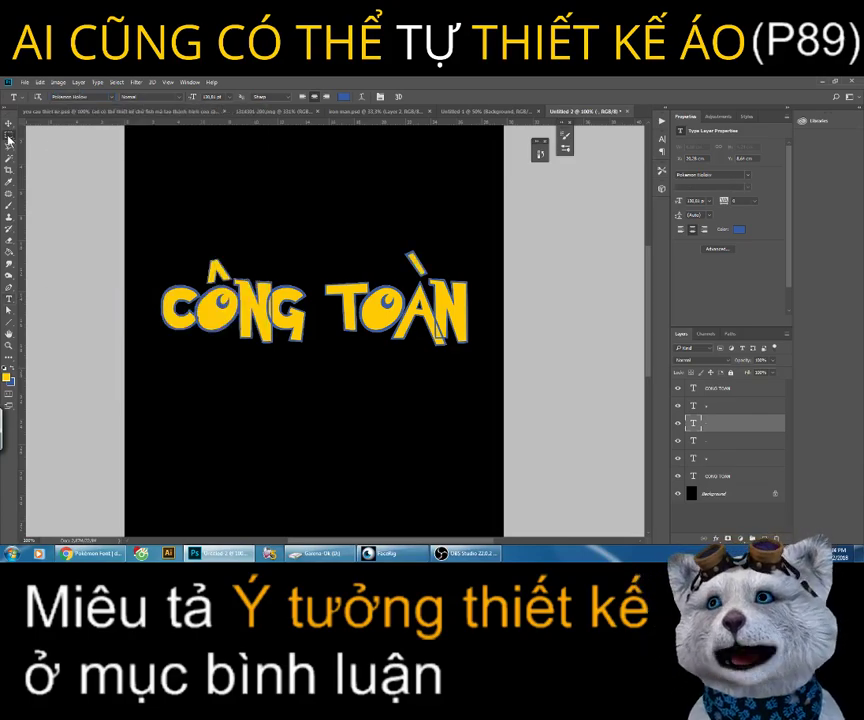
pyautogui.press('m')
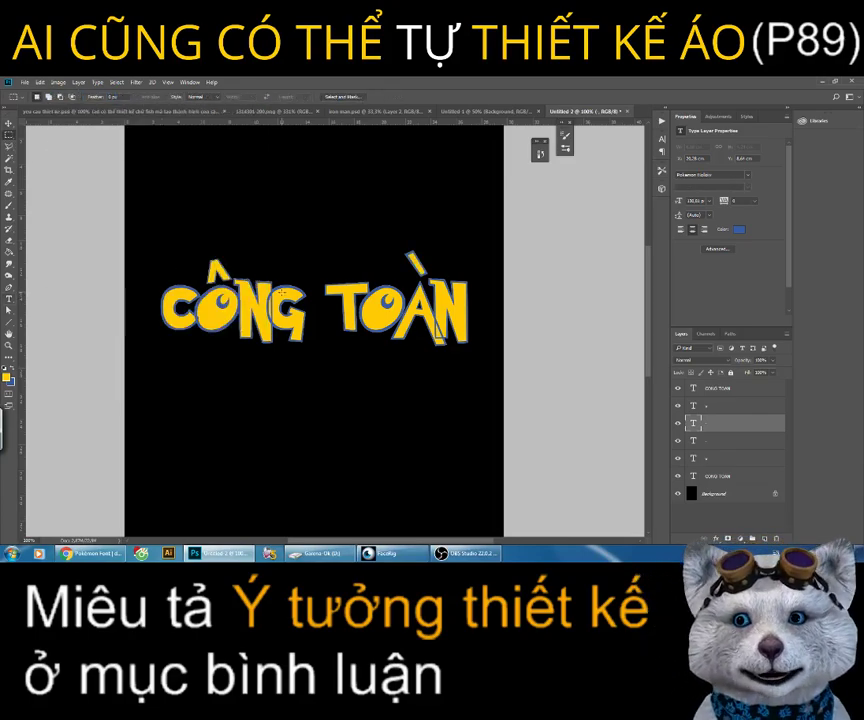
# Step: Select all the CÔNG TOÀN text layers, enlarge the name and reposition it
pyautogui.click(752, 390)
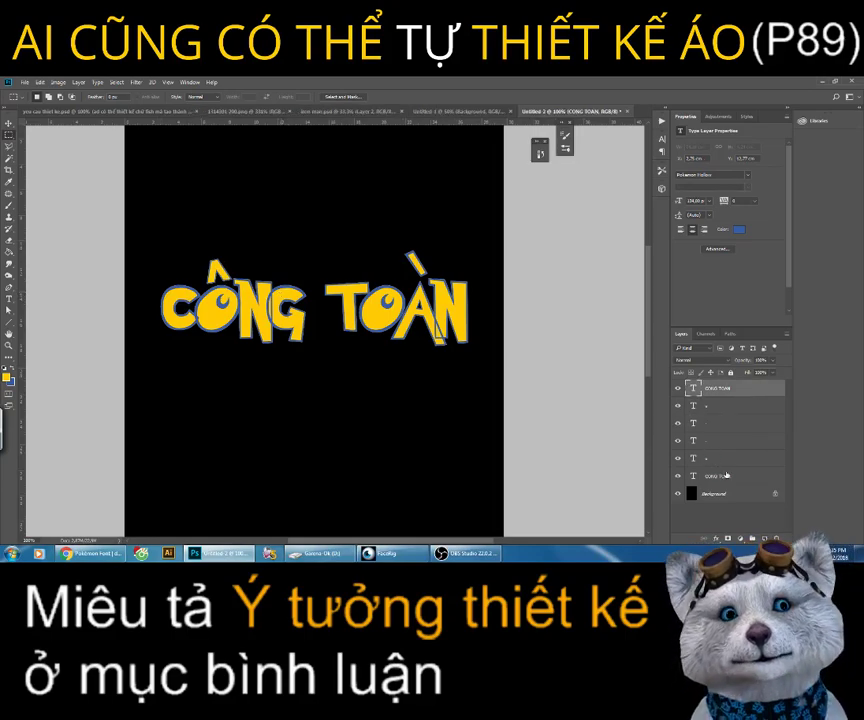
pyautogui.keyDown('shift'); pyautogui.click(727, 476); pyautogui.keyUp('shift')
pyautogui.press('v')
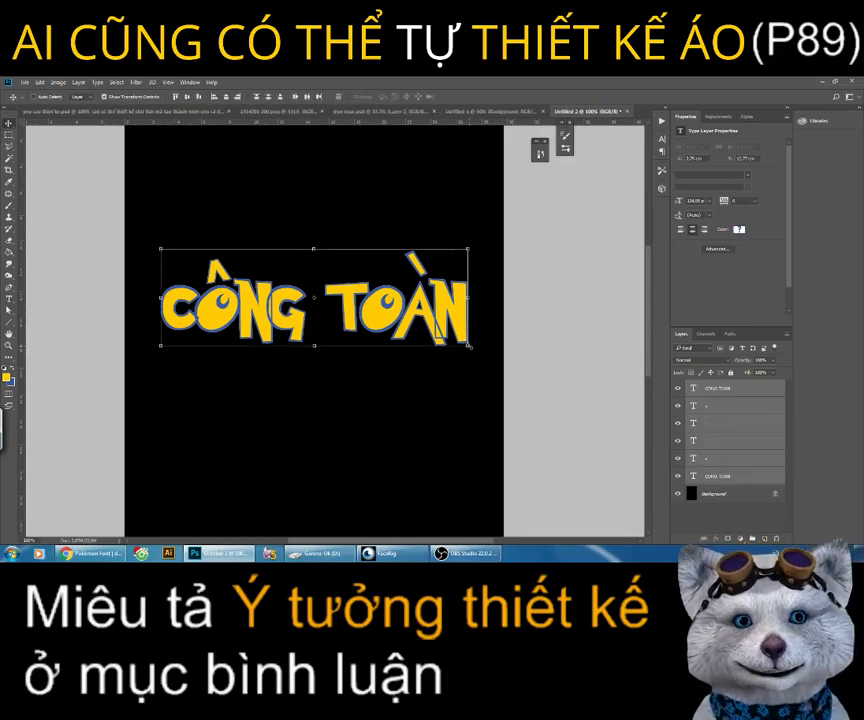
pyautogui.moveTo(470, 350); pyautogui.dragTo(481, 365)
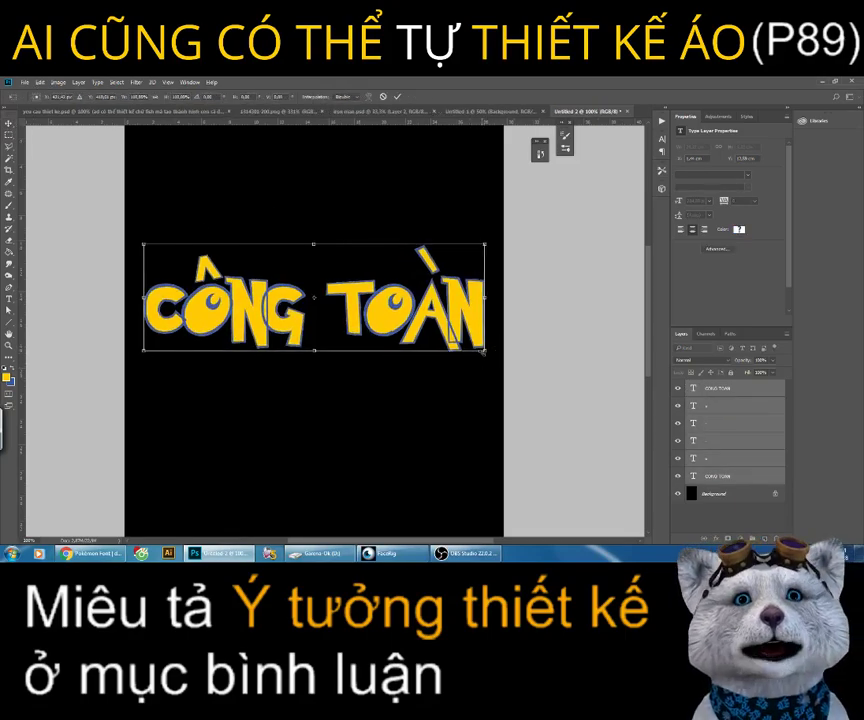
pyautogui.press('Return')
pyautogui.moveTo(465, 316); pyautogui.dragTo(463, 326)
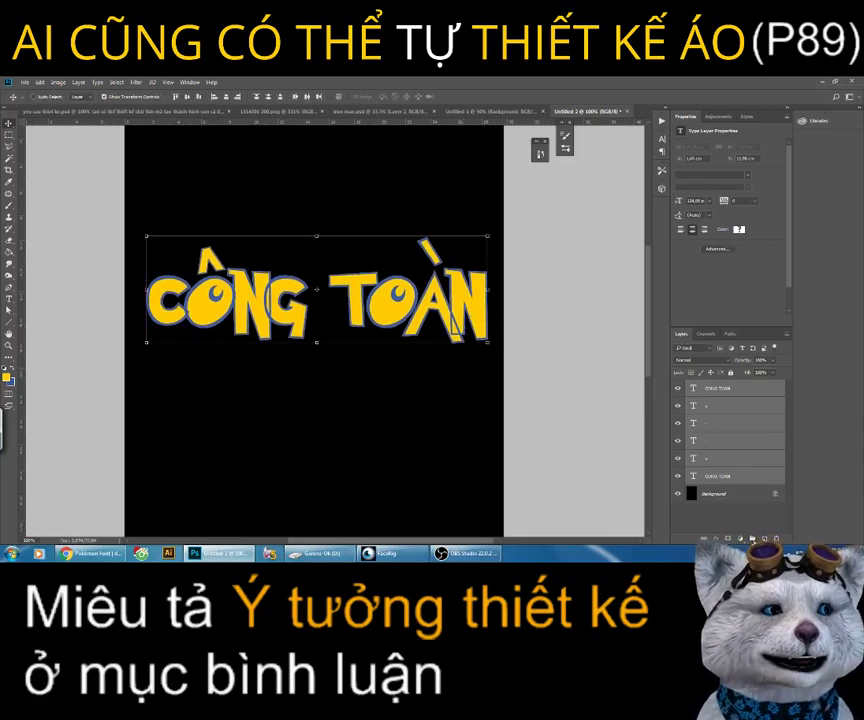
# Step: Group the layers as Group 1, duplicate the group, and merge Group 1 flat
pyautogui.click(753, 541)
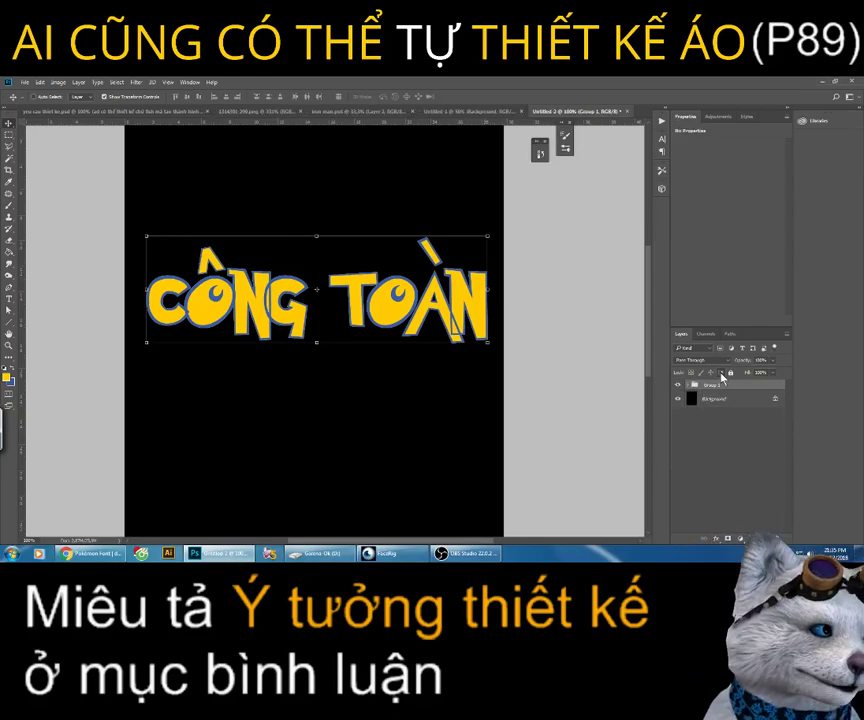
pyautogui.rightClick(724, 383)
pyautogui.click(773, 277)
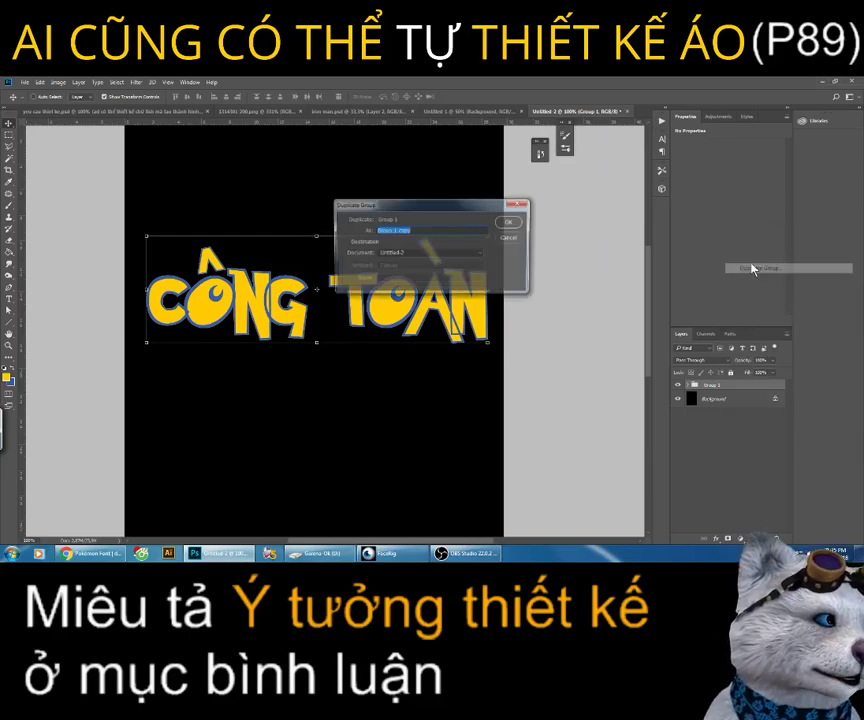
pyautogui.click(509, 222)
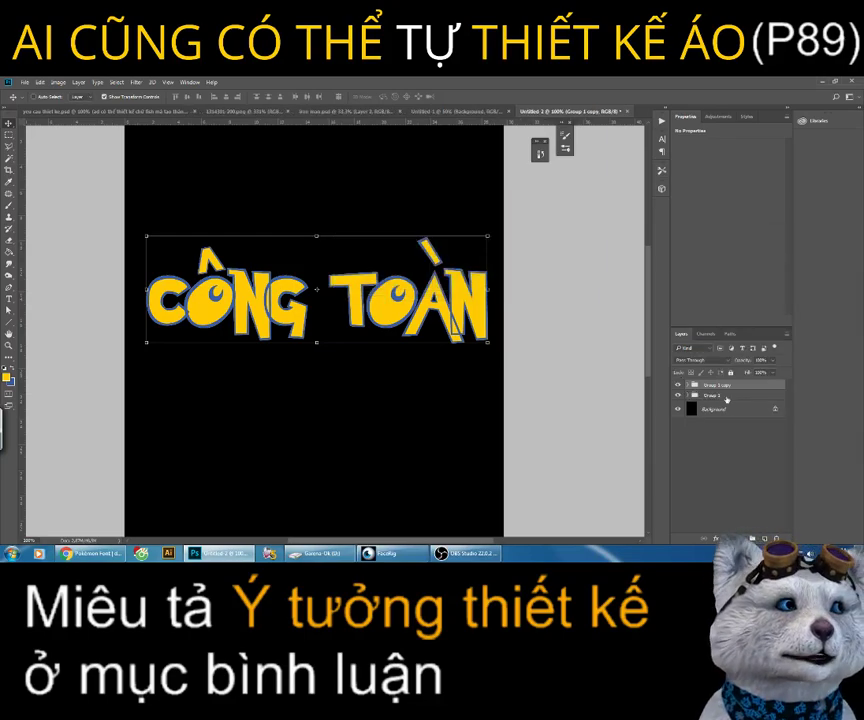
pyautogui.rightClick(726, 399)
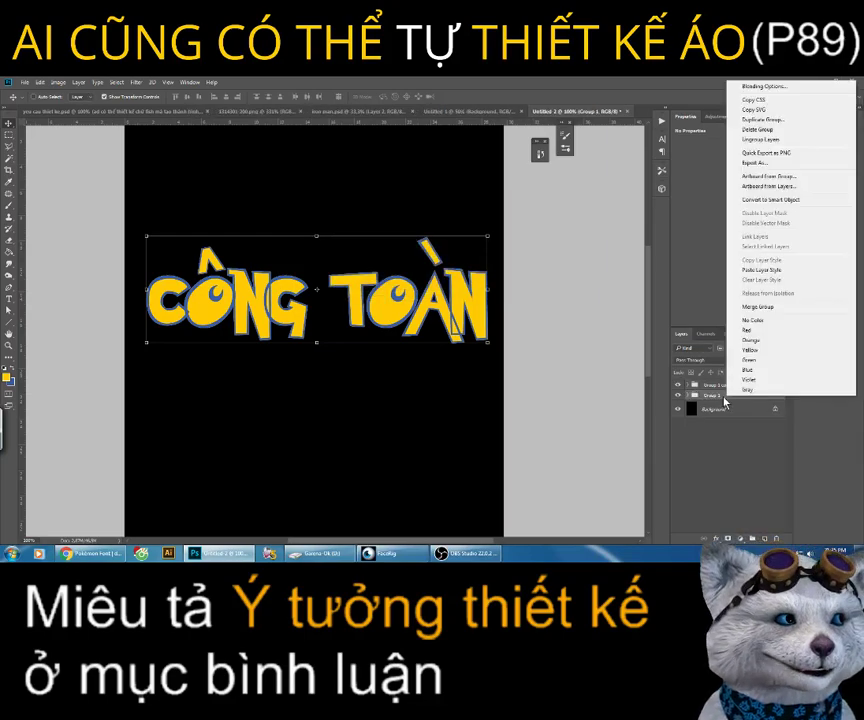
pyautogui.click(758, 306)
pyautogui.moveTo(370, 278)
pyautogui.mouseDown()
pyautogui.moveTo(343, 360)
pyautogui.moveTo(388, 393)
pyautogui.mouseUp()
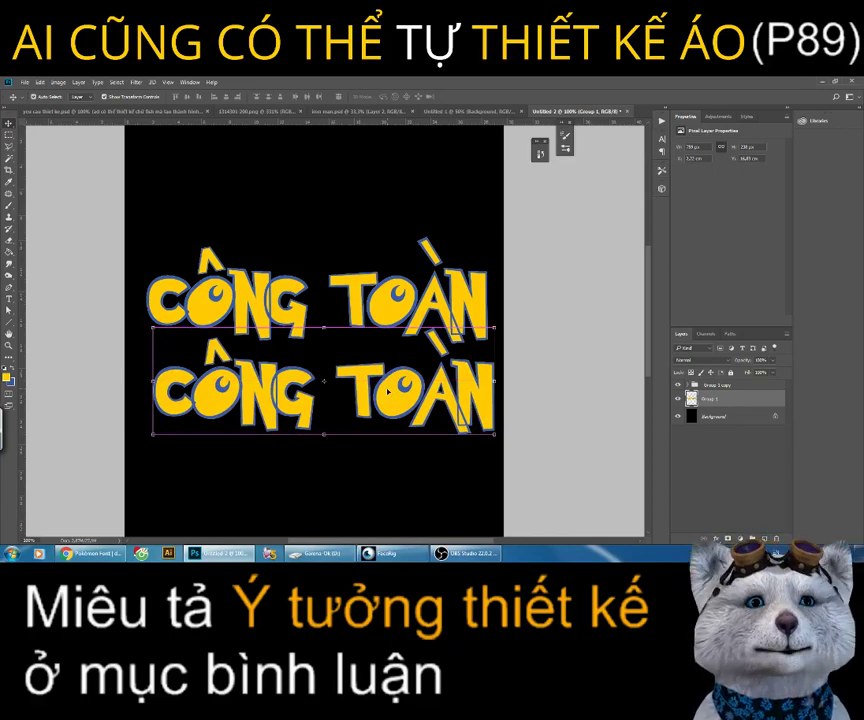
pyautogui.moveTo(388, 393); pyautogui.dragTo(383, 303)
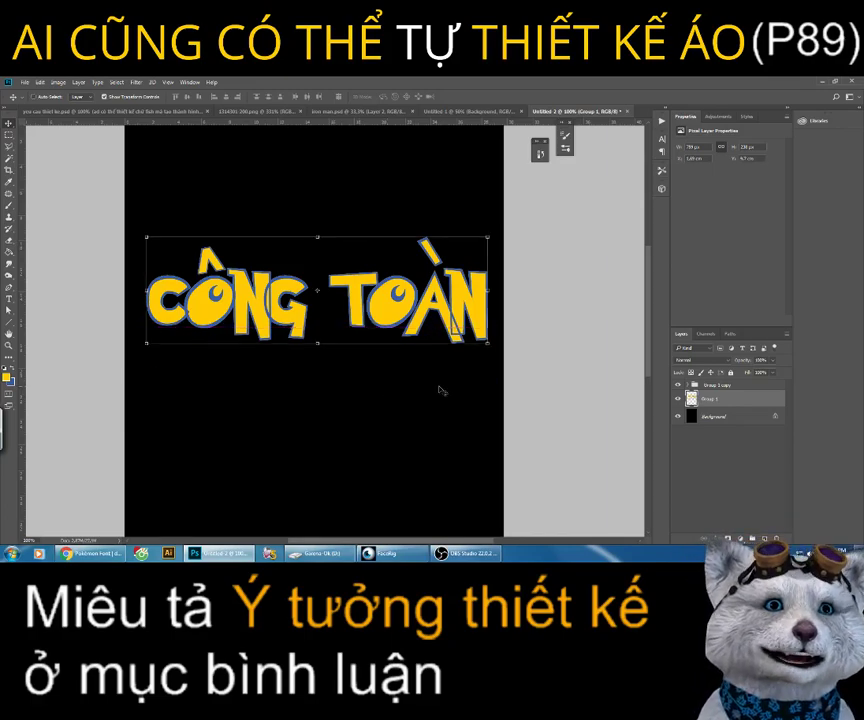
# Step: Give merged Group 1 a Normal blue #385da3 Color Overlay and nudge it beneath the yellow name
pyautogui.rightClick(703, 402)
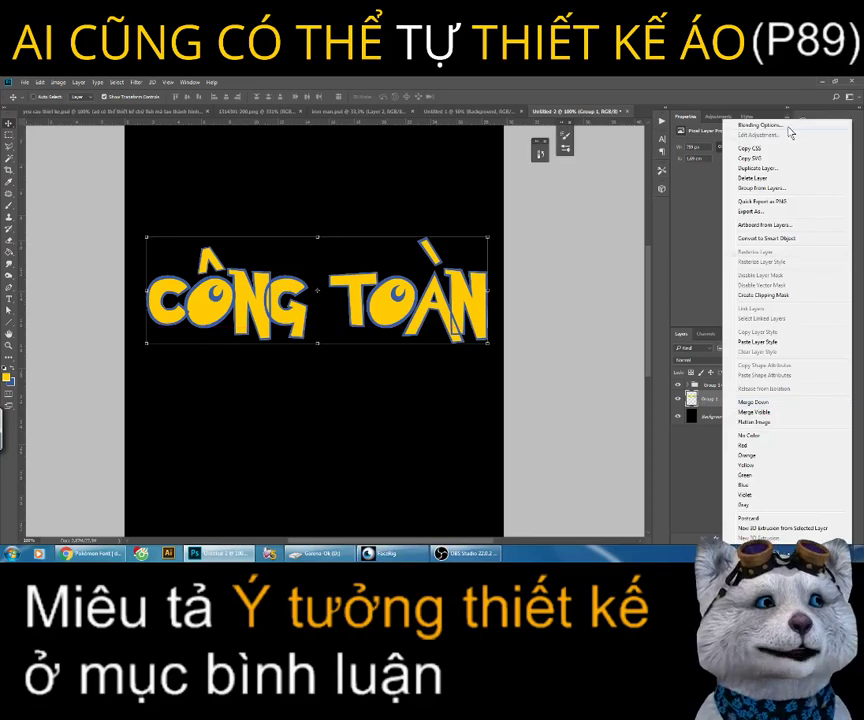
pyautogui.click(786, 127)
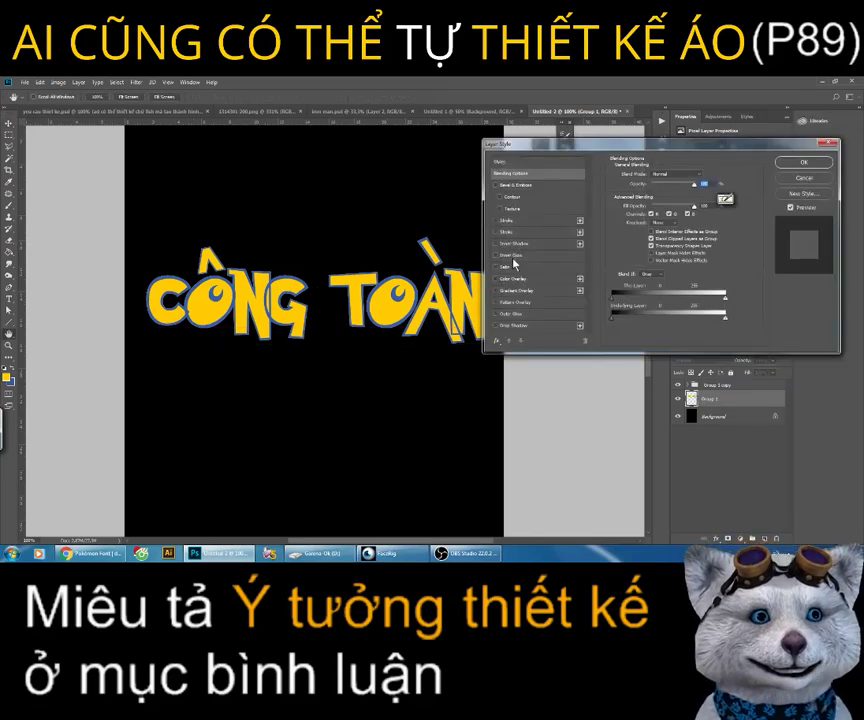
pyautogui.click(514, 280)
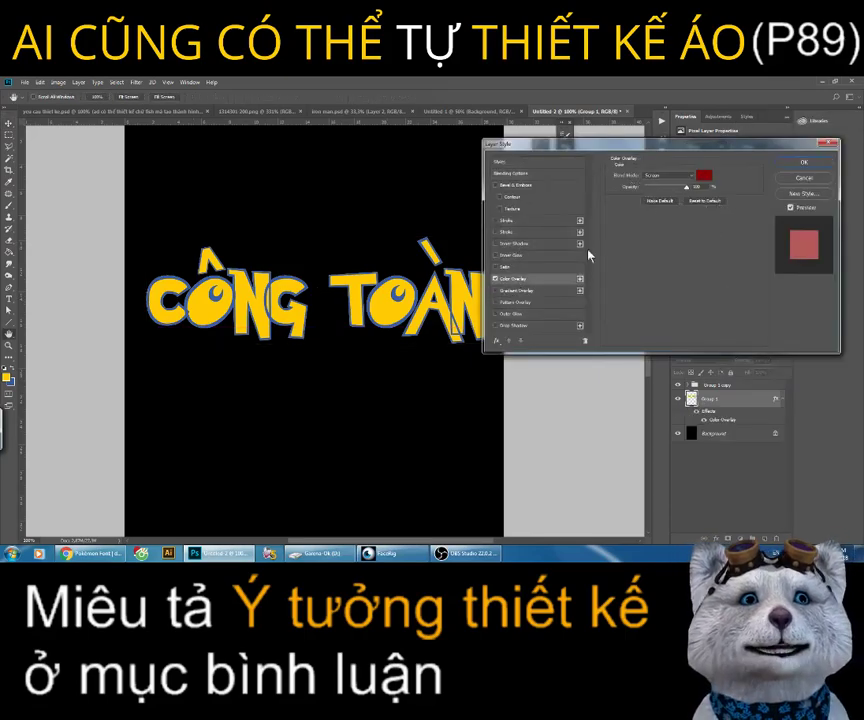
pyautogui.click(652, 176)
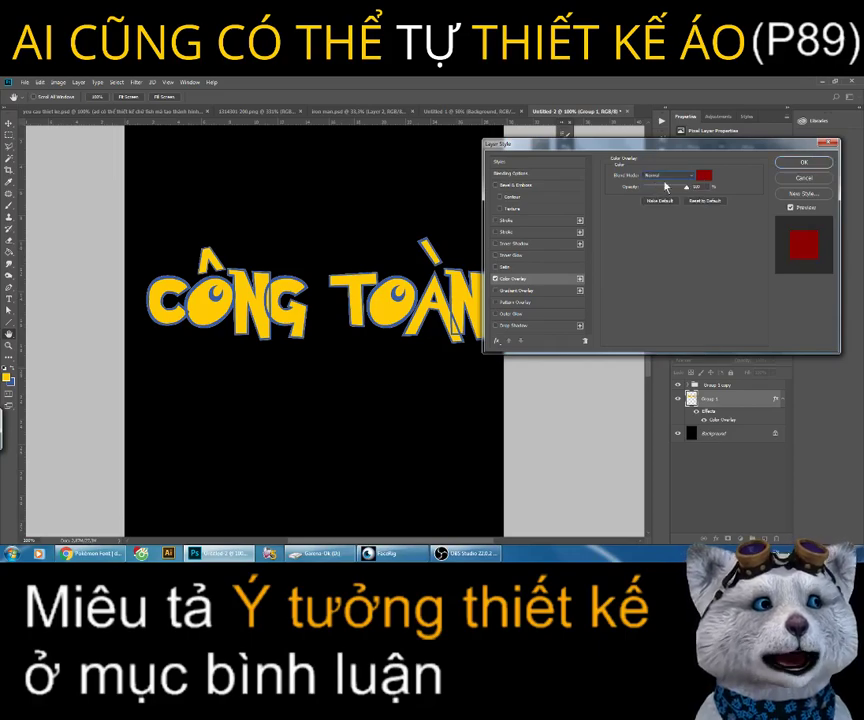
pyautogui.click(704, 176)
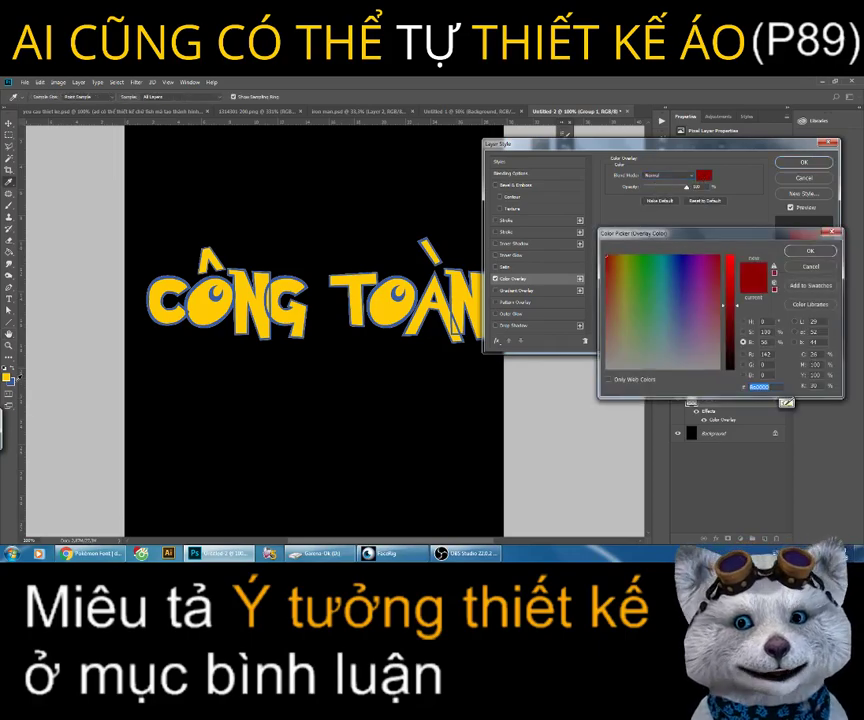
pyautogui.click(675, 294)
pyautogui.click(810, 250)
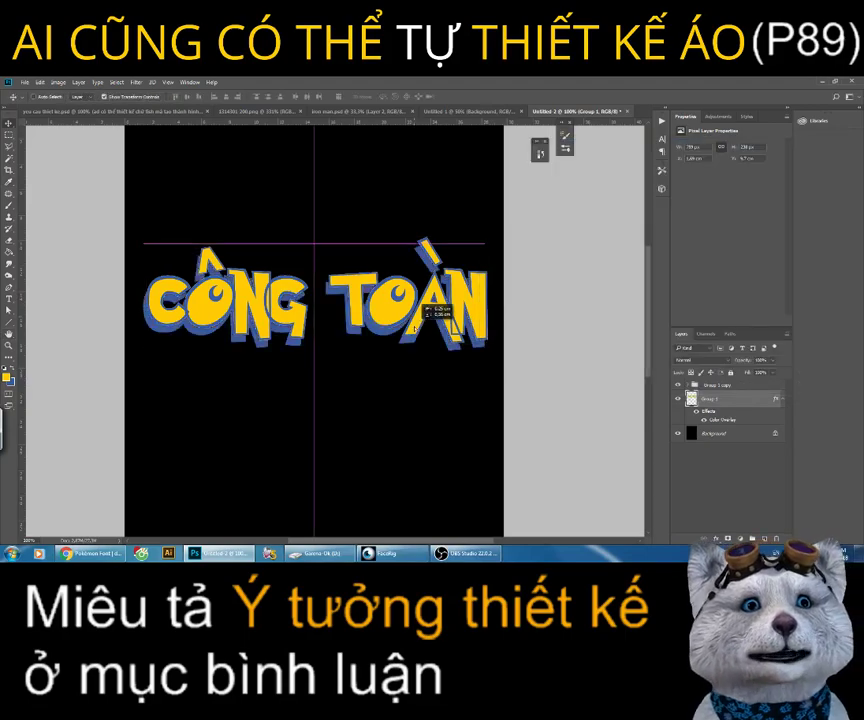
pyautogui.moveTo(440, 315); pyautogui.dragTo(415, 345)
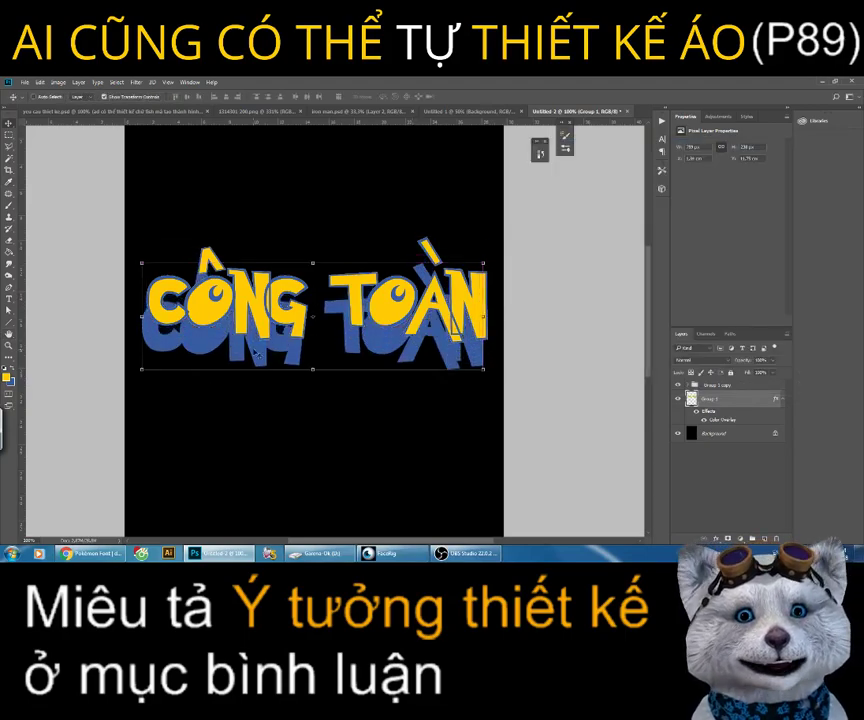
pyautogui.hotkey('shift', 'Up')
pyautogui.hotkey('shift', 'Up')
pyautogui.hotkey('shift', 'Up')
pyautogui.hotkey('shift', 'Up')
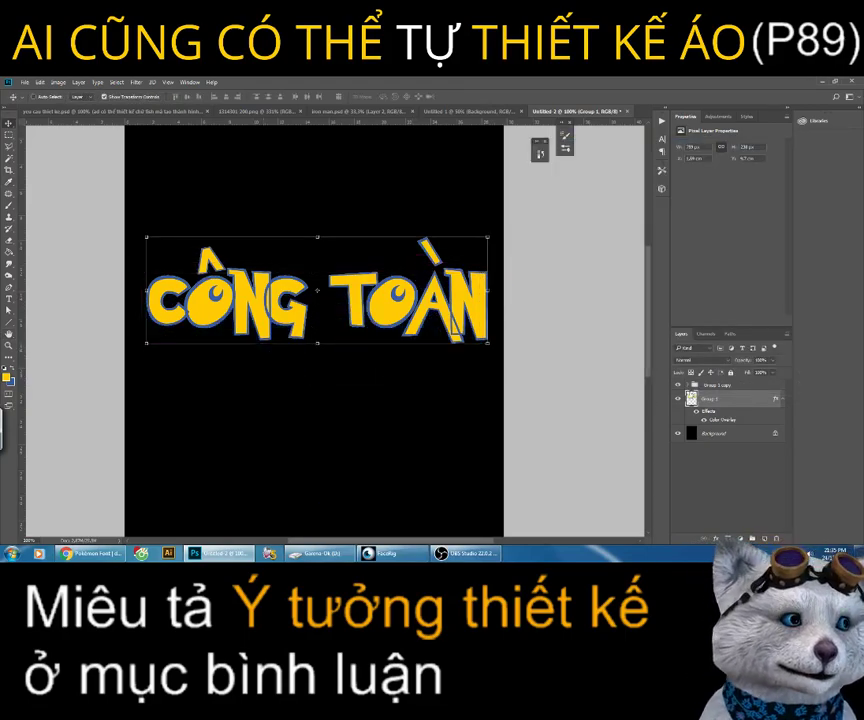
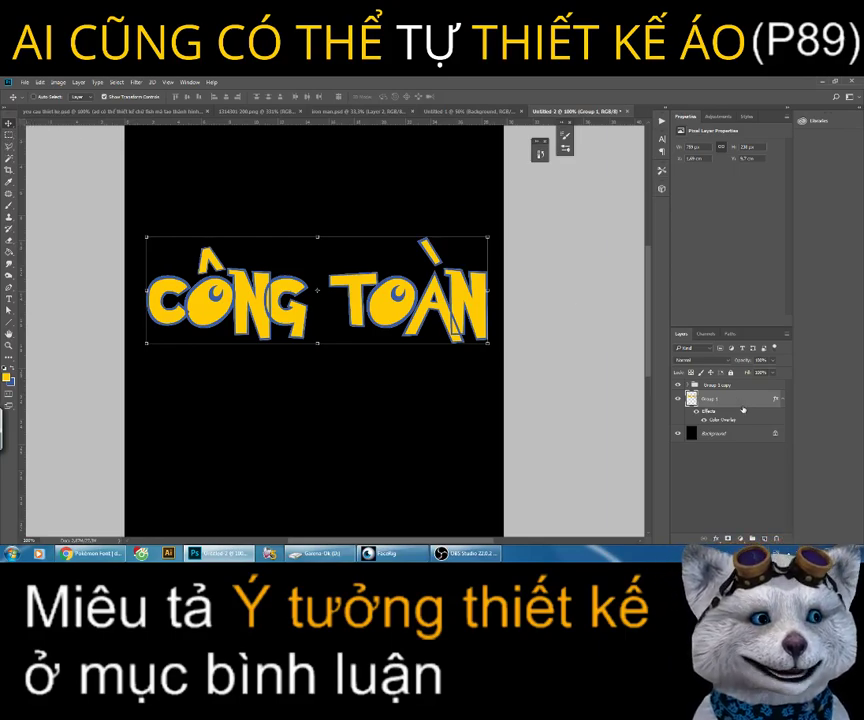
# Step: Free-transform the CÔNG TOÀN text layer and commit the transform
pyautogui.click(40, 82)
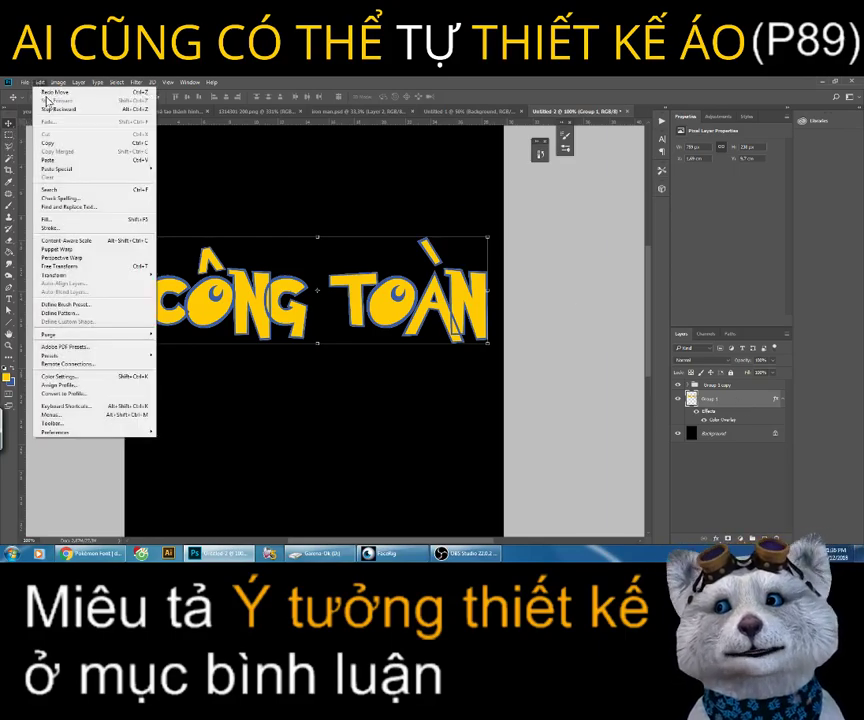
pyautogui.click(70, 266)
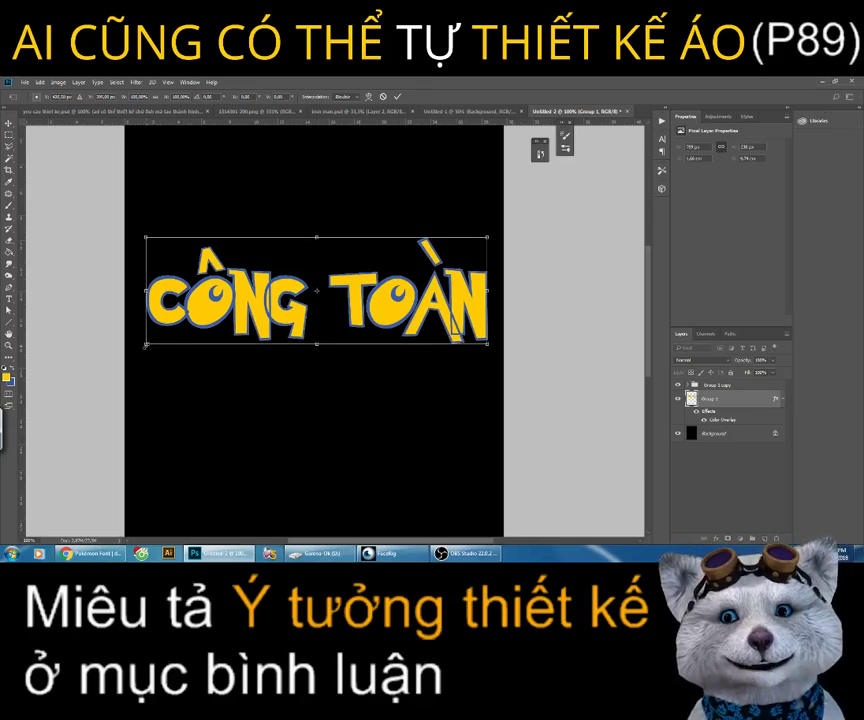
pyautogui.press('Return')
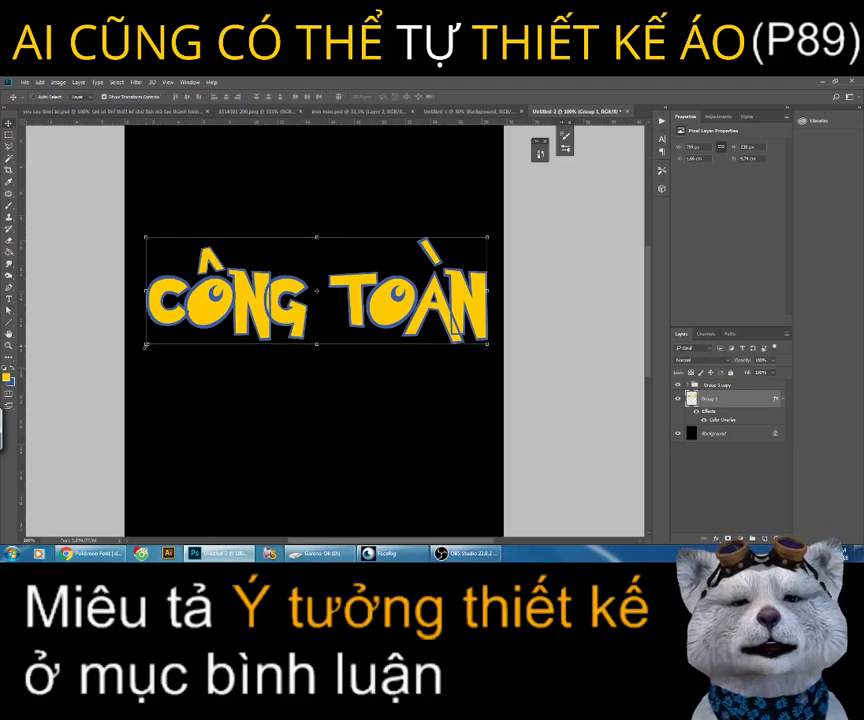
# Step: Stack repeated offset duplicates of the text layer with Ctrl+J and Ctrl+Alt+Shift+T
pyautogui.press('ctrl')
pyautogui.hotkey('ctrl', 'j')
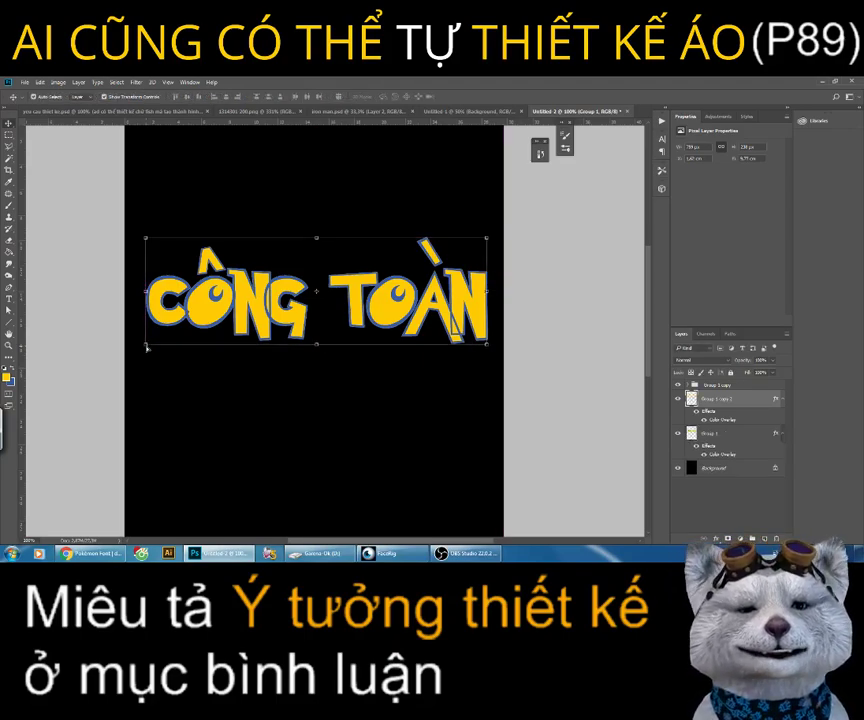
pyautogui.hotkey('ctrl', 'j')
pyautogui.hotkey('ctrl', 'j')
pyautogui.hotkey('ctrl', 'alt', 'shift', 't')
pyautogui.hotkey('ctrl', 'alt', 'shift', 't')
pyautogui.hotkey('ctrl', 'alt', 'shift', 't')
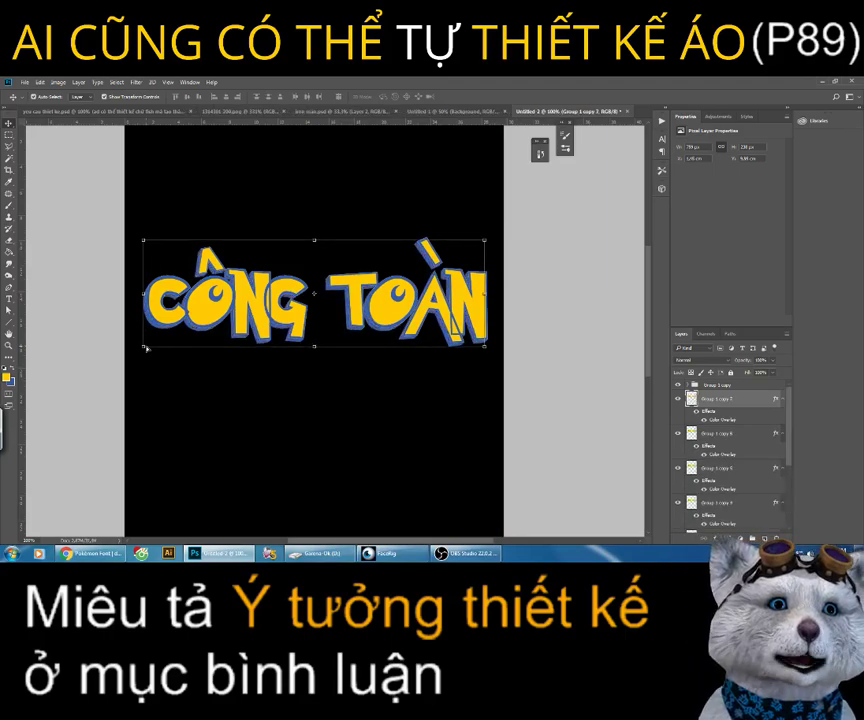
pyautogui.hotkey('ctrl', 'alt', 'shift', 't')
pyautogui.hotkey('ctrl', 'alt', 'shift', 't')
pyautogui.hotkey('ctrl', 'alt', 'shift', 't')
pyautogui.hotkey('ctrl', 'alt', 'shift', 't')
pyautogui.hotkey('ctrl', 'alt', 'shift', 't')
pyautogui.hotkey('ctrl', 'alt', 'shift', 't')
pyautogui.hotkey('ctrl', 'alt', 'shift', 't')
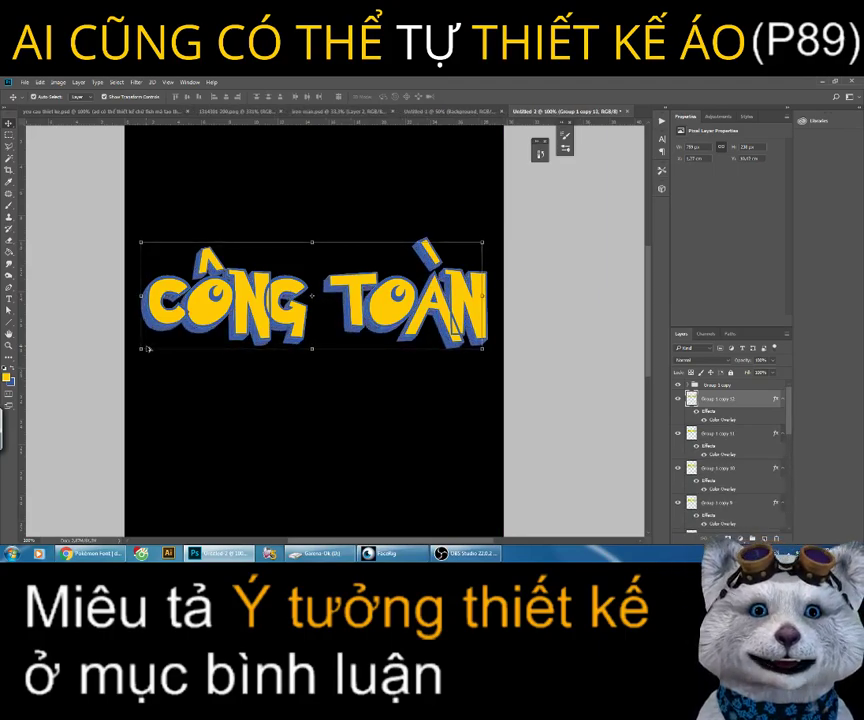
pyautogui.hotkey('ctrl', 'alt', 'shift', 't')
pyautogui.hotkey('ctrl', 'alt', 'shift', 't')
pyautogui.hotkey('ctrl', 'alt', 'shift', 't')
pyautogui.hotkey('ctrl', 'alt', 'shift', 't')
pyautogui.hotkey('ctrl', 'alt', 'shift', 't')
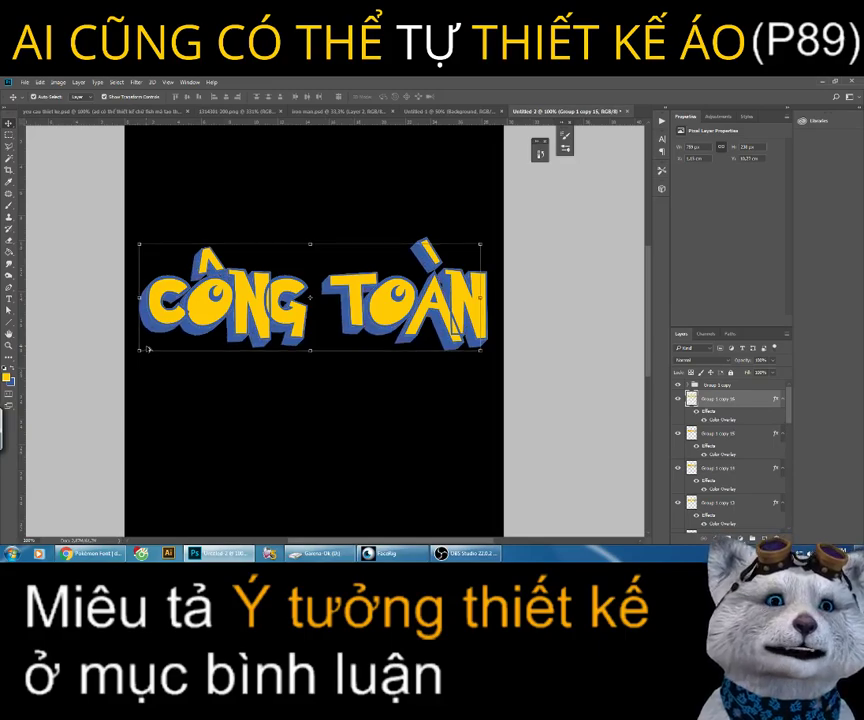
pyautogui.hotkey('ctrl', 'alt', 'shift', 't')
pyautogui.hotkey('ctrl', 'alt', 'shift', 't')
pyautogui.hotkey('ctrl', 'alt', 'shift', 't')
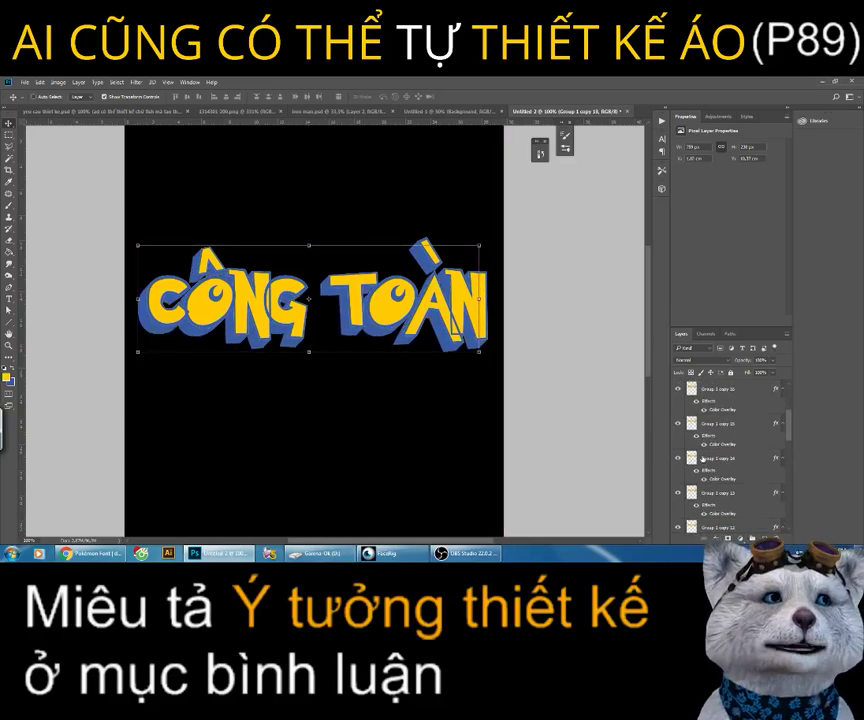
# Step: Select all the extrusion copy layers and merge them into one layer
pyautogui.scroll(-5, 703, 458)
pyautogui.scroll(-5, 703, 458)
pyautogui.scroll(-2, 703, 458)
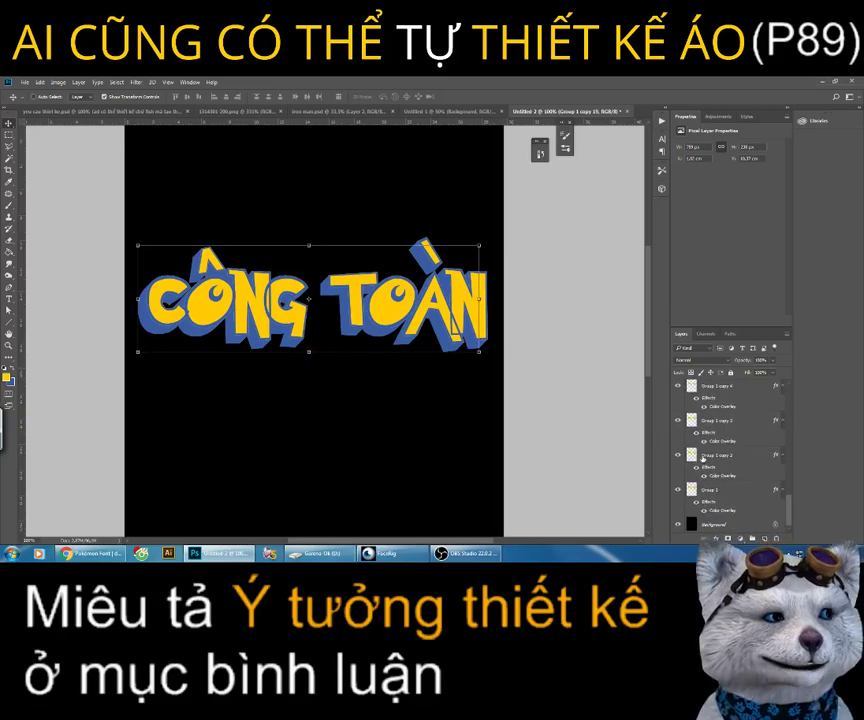
pyautogui.keyDown('shift'); pyautogui.click(710, 490); pyautogui.keyUp('shift')
pyautogui.rightClick(737, 490)
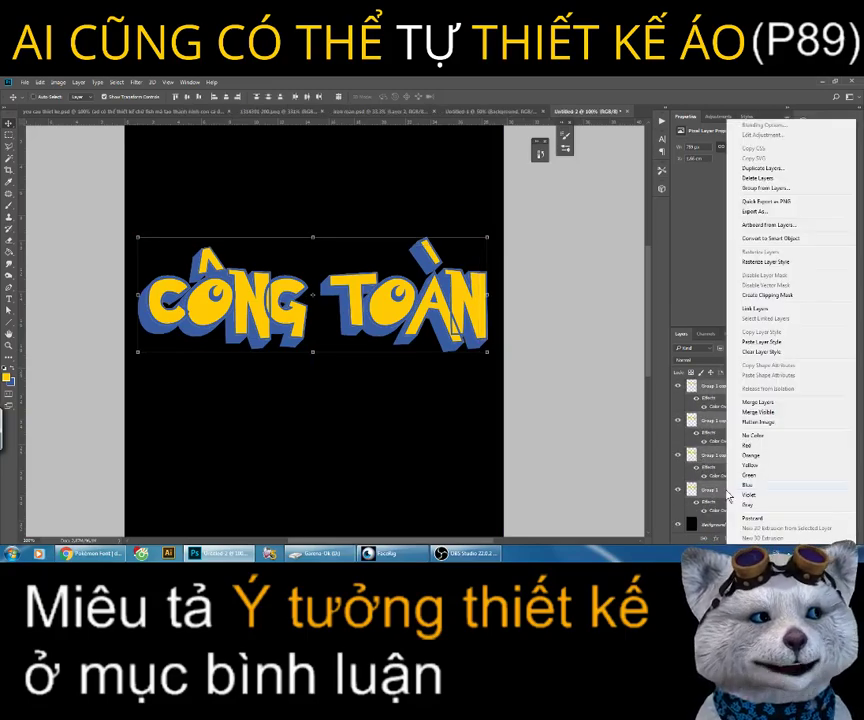
pyautogui.click(772, 404)
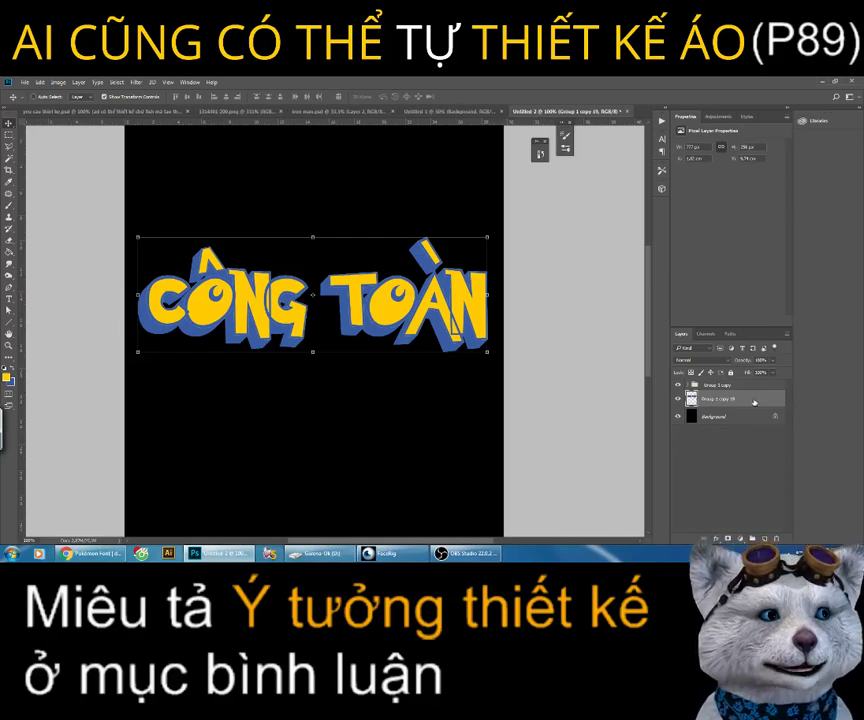
# Step: Add a Linear Gradient Overlay layer style to the merged extrusion layer
pyautogui.rightClick(755, 404)
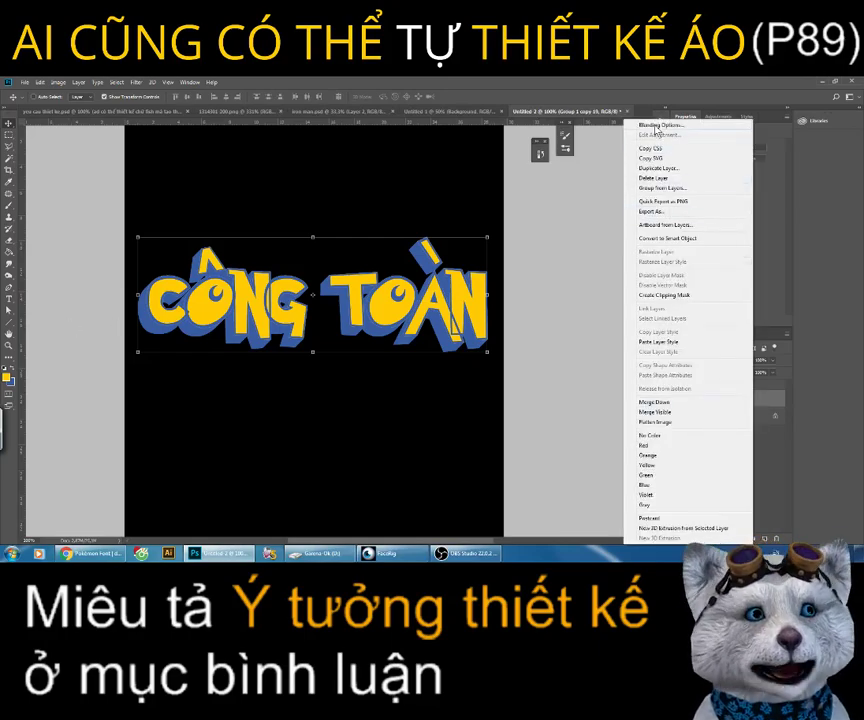
pyautogui.click(661, 125)
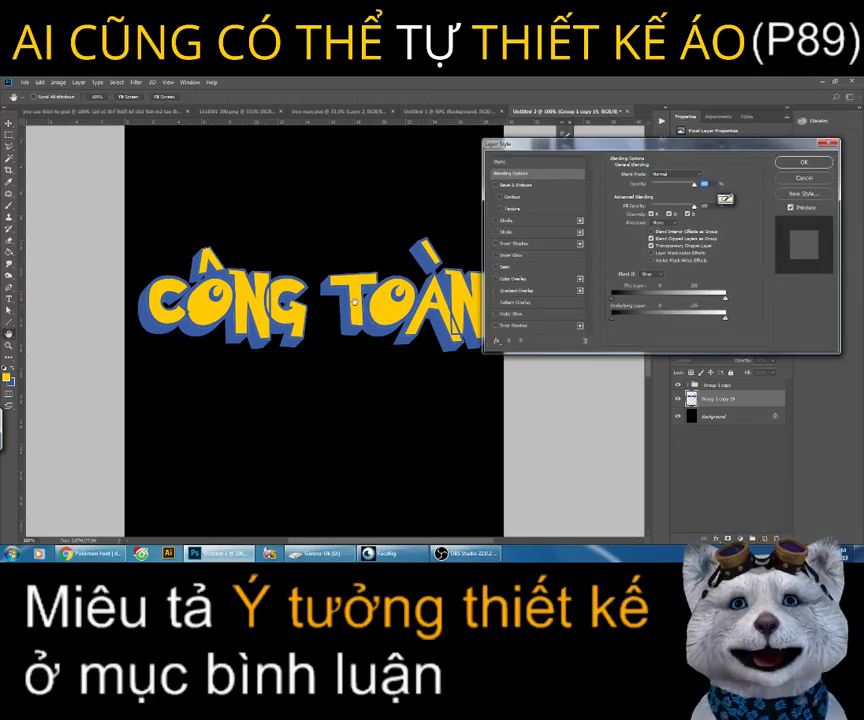
pyautogui.click(514, 292)
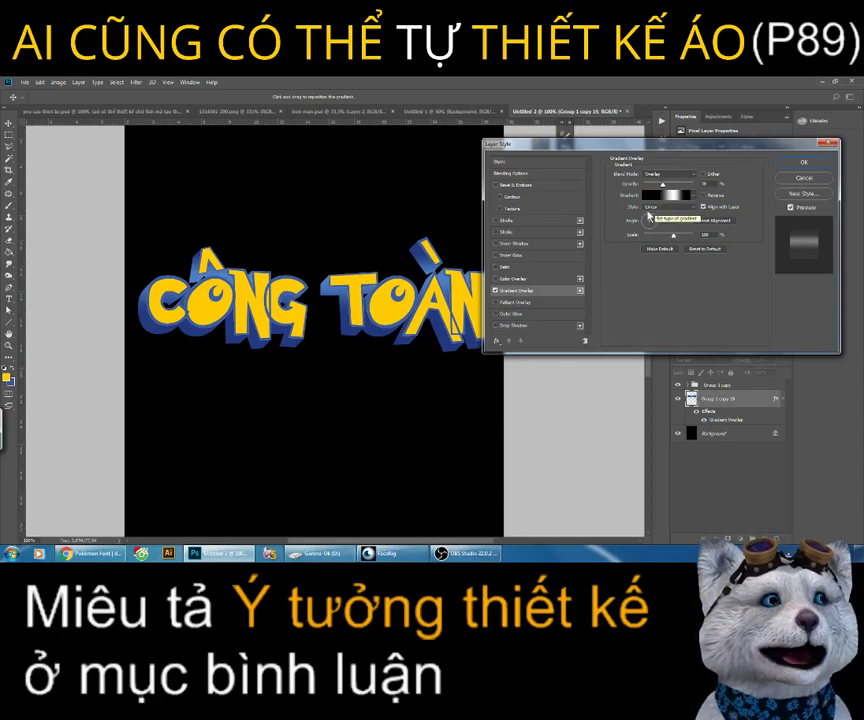
pyautogui.click(657, 207)
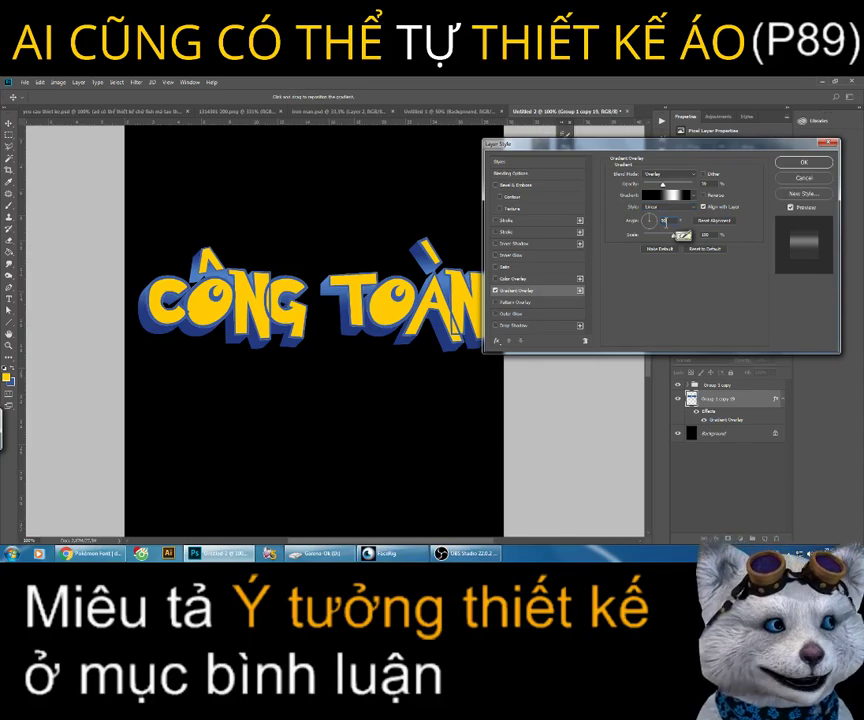
# Step: Set the gradient to black-white-black stops at 18%, 50% and 73%, and apply it
pyautogui.click(664, 196)
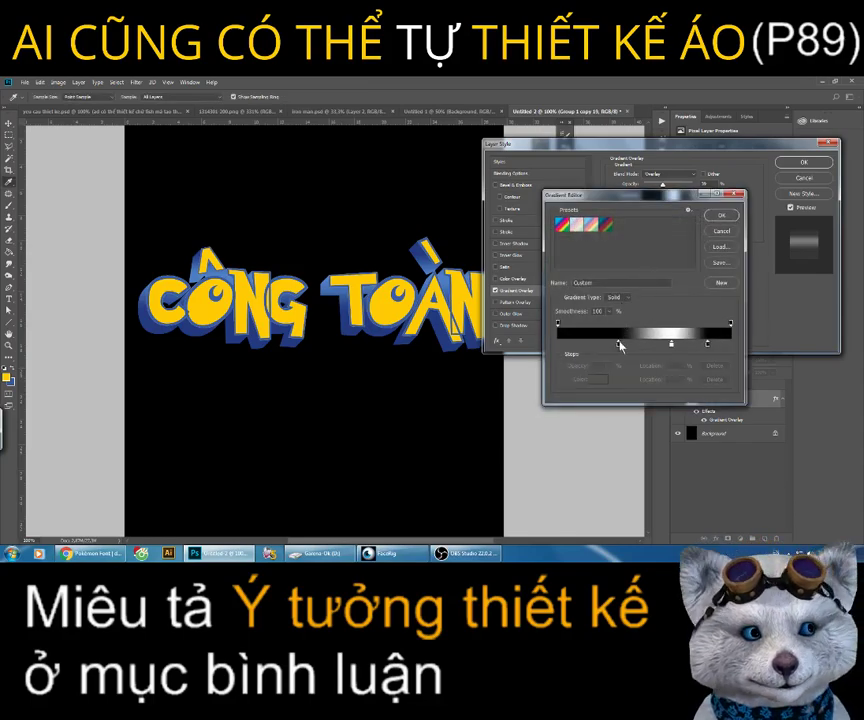
pyautogui.moveTo(619, 345); pyautogui.dragTo(579, 348)
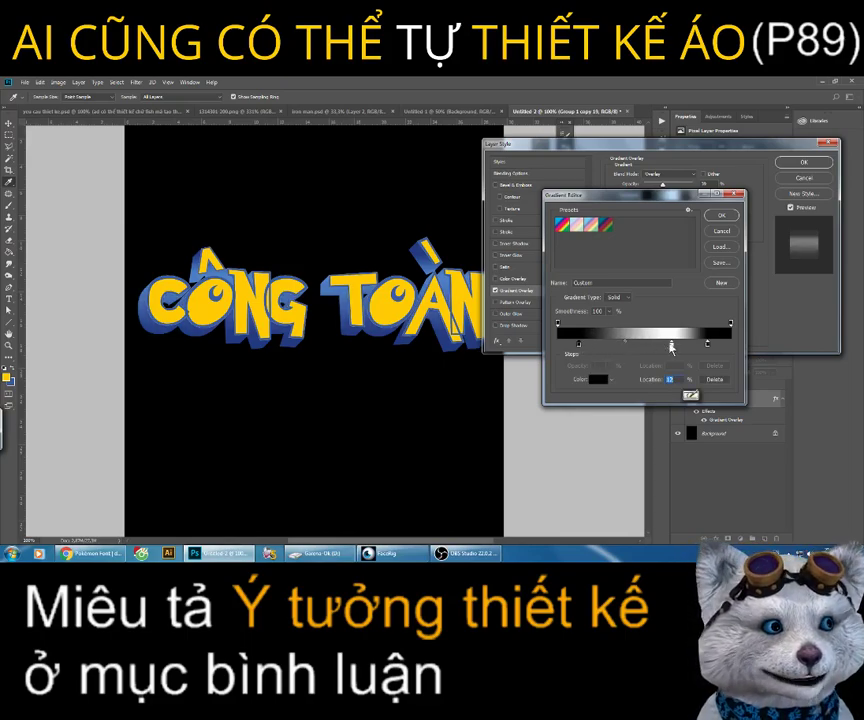
pyautogui.moveTo(671, 345); pyautogui.dragTo(631, 348)
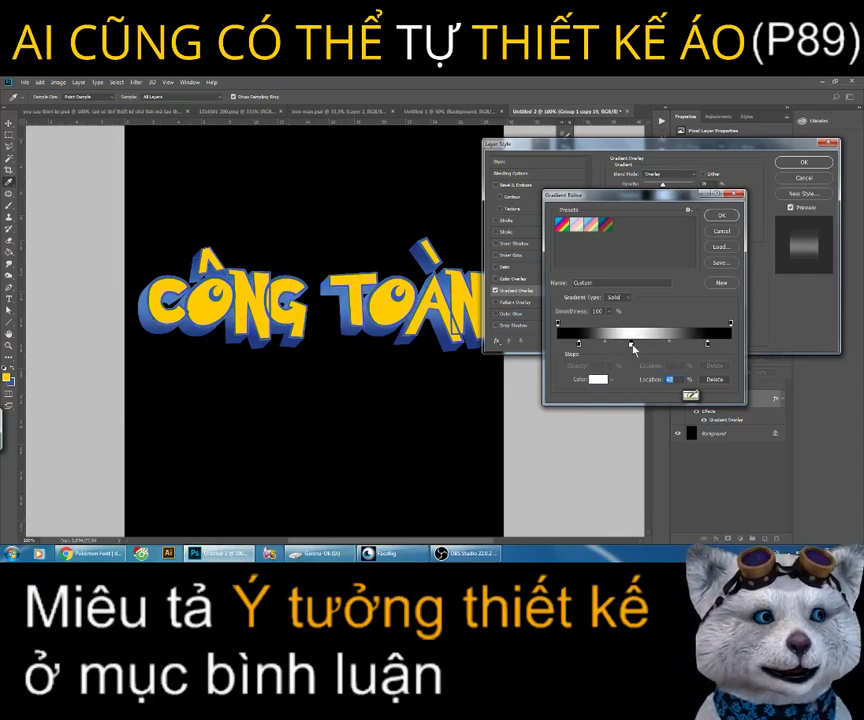
pyautogui.moveTo(632, 348); pyautogui.dragTo(637, 348)
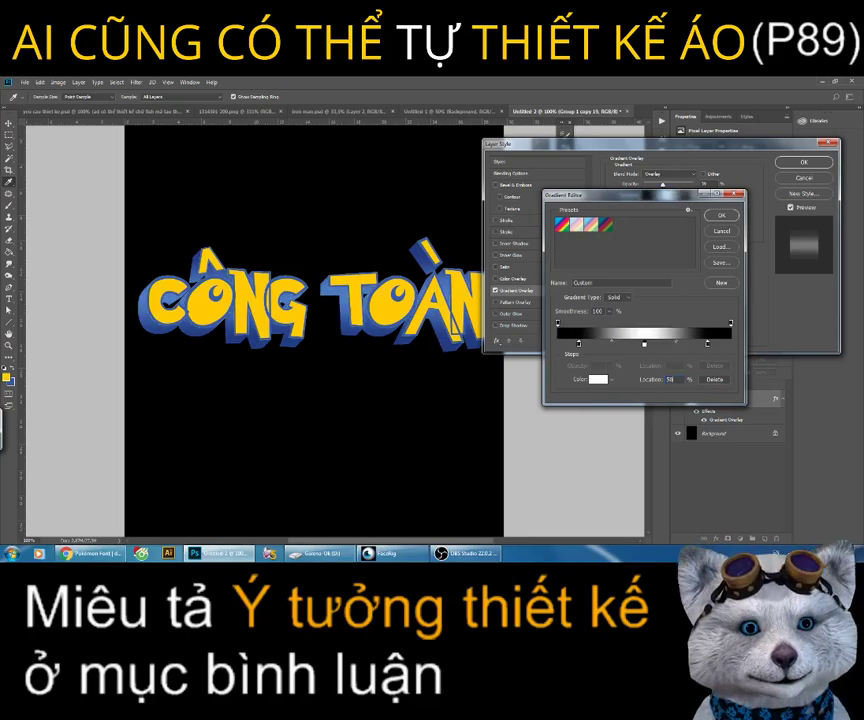
pyautogui.write('50')
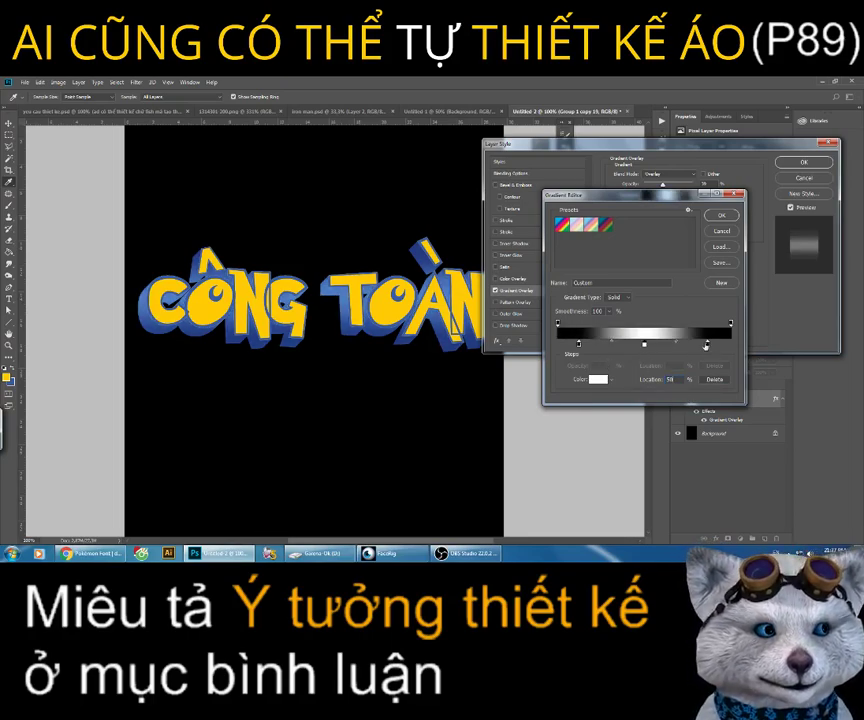
pyautogui.moveTo(707, 345); pyautogui.dragTo(689, 348)
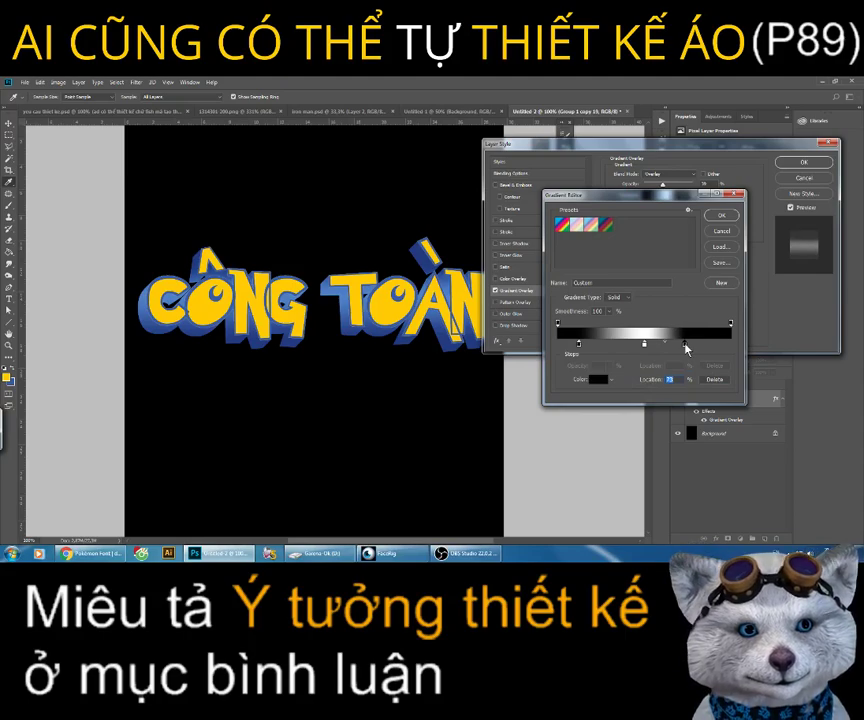
pyautogui.click(724, 216)
pyautogui.click(806, 163)
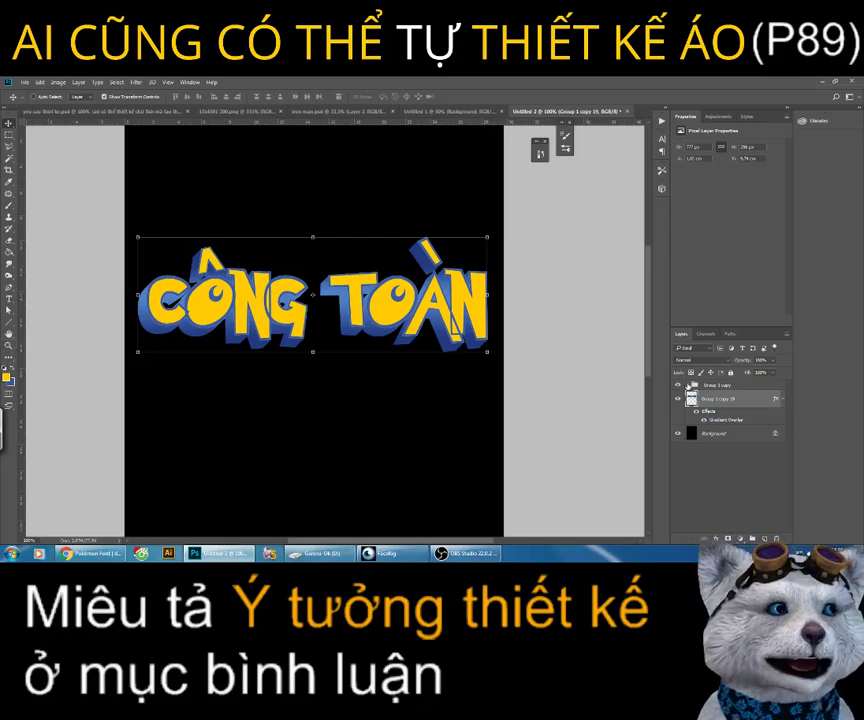
# Step: Expand the Group 1 copy group and zoom in on the Ô accent
pyautogui.click(689, 386)
pyautogui.press('z')
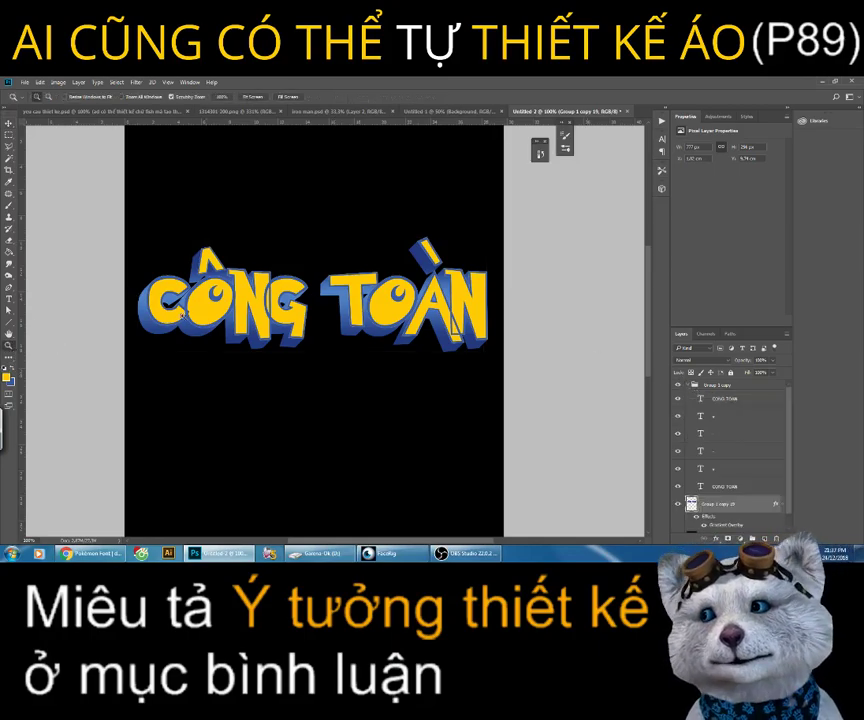
pyautogui.moveTo(166, 309); pyautogui.dragTo(206, 311)
pyautogui.scroll(2, 205, 312)
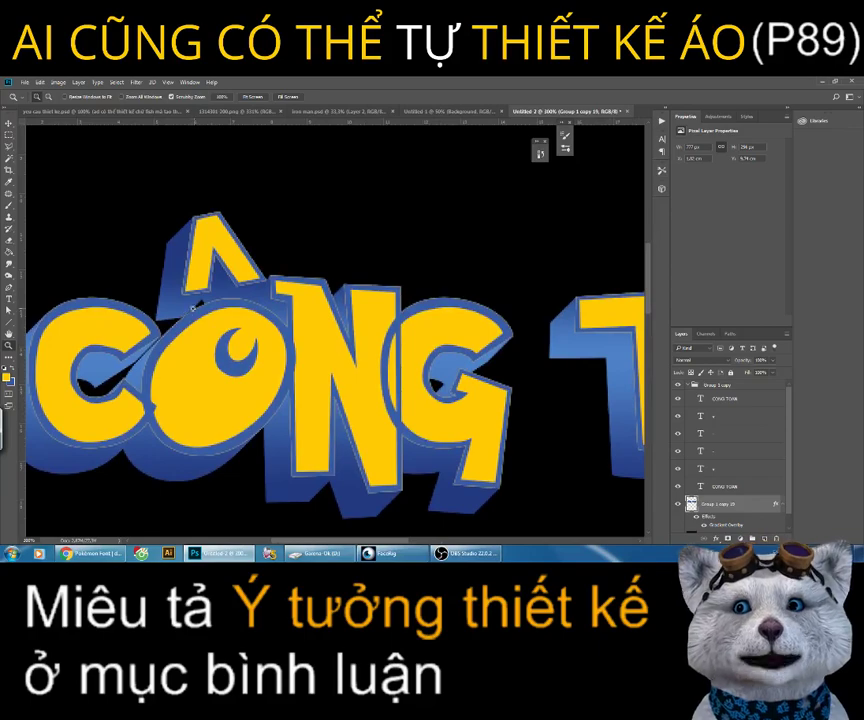
pyautogui.click(197, 222)
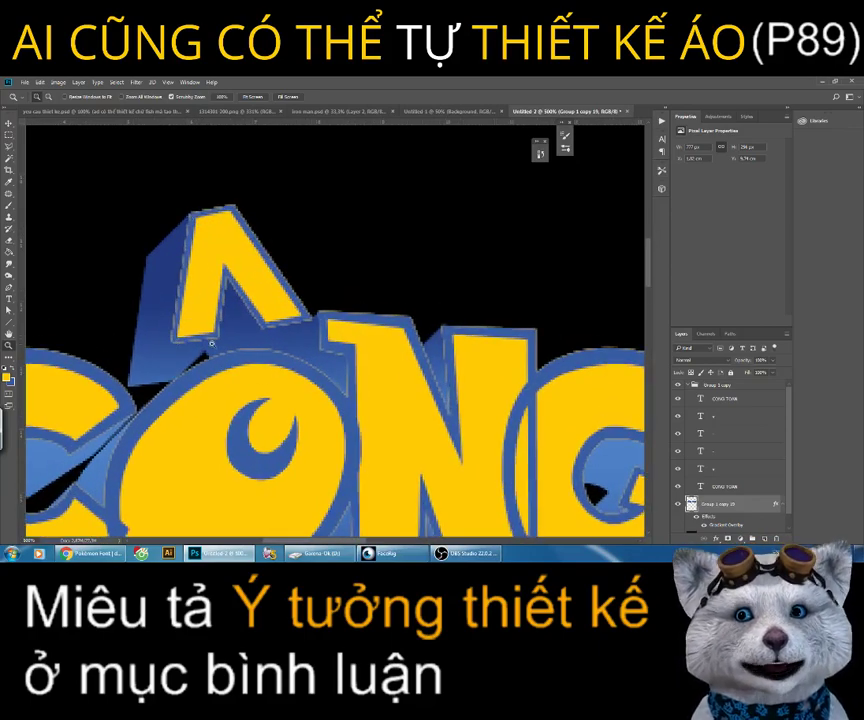
pyautogui.keyDown('alt'); pyautogui.click(229, 276); pyautogui.keyUp('alt')
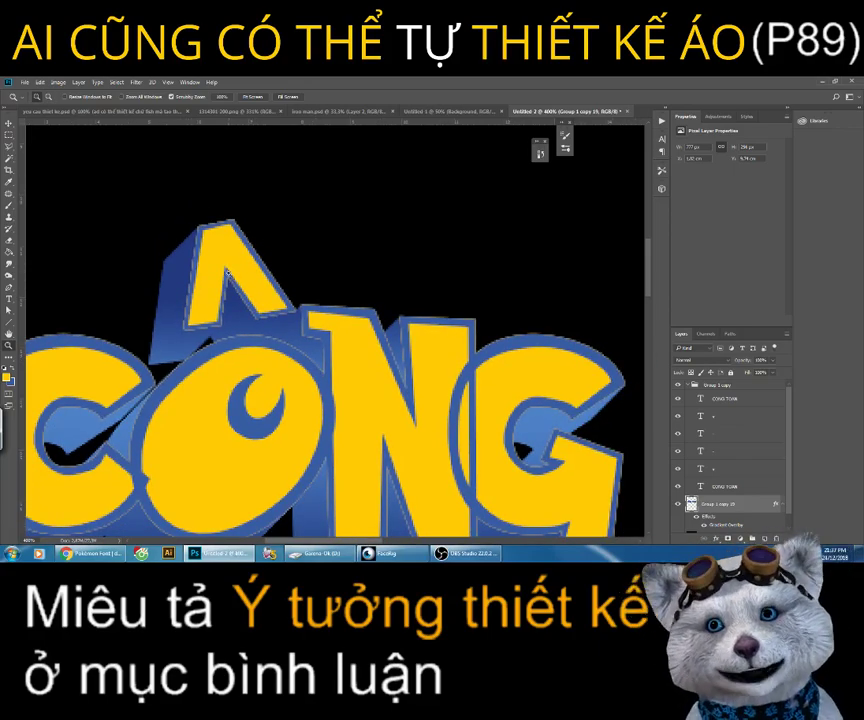
pyautogui.keyDown('alt'); pyautogui.click(227, 316); pyautogui.keyUp('alt')
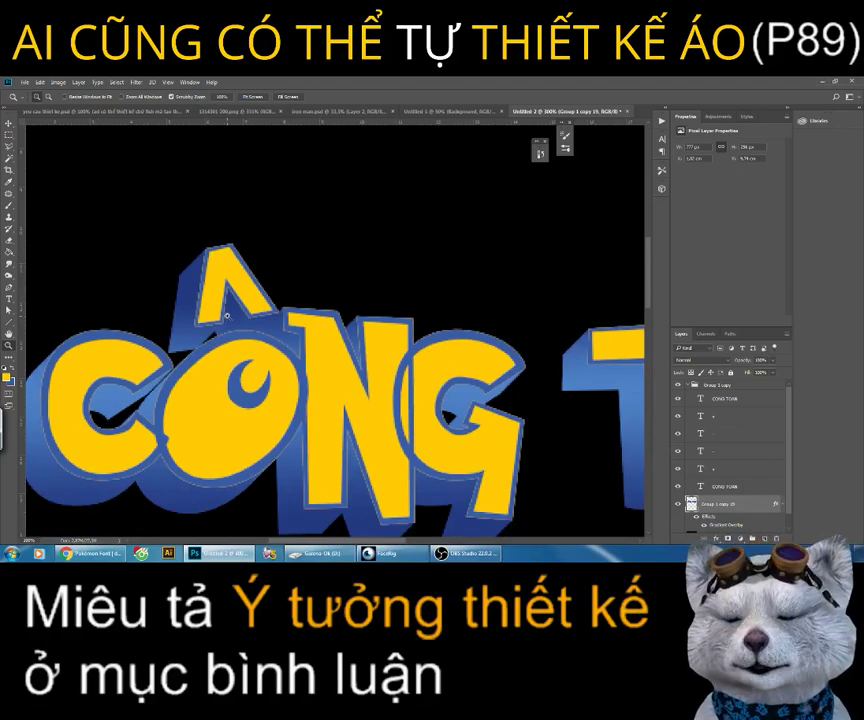
# Step: Try moving the Ô accent layer, then undo so it stays above the O
pyautogui.click(693, 470)
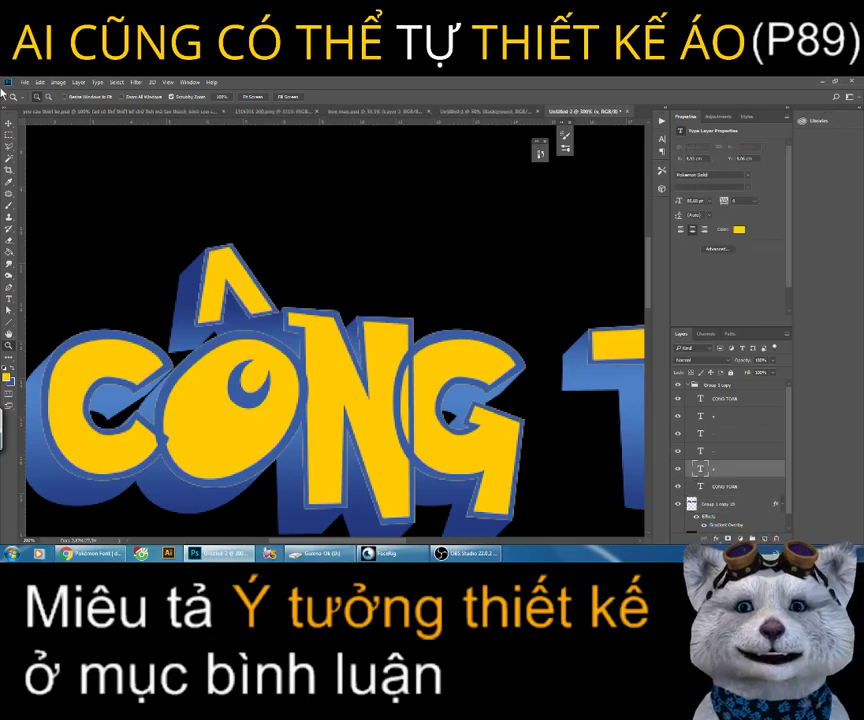
pyautogui.click(11, 124)
pyautogui.moveTo(353, 258); pyautogui.dragTo(405, 230)
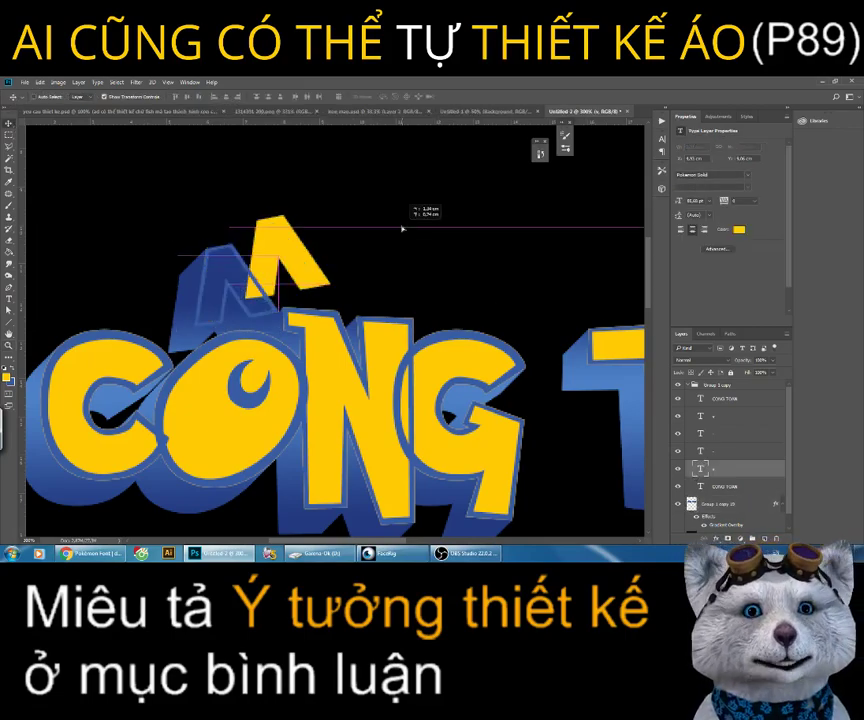
pyautogui.hotkey('ctrl', 'z')
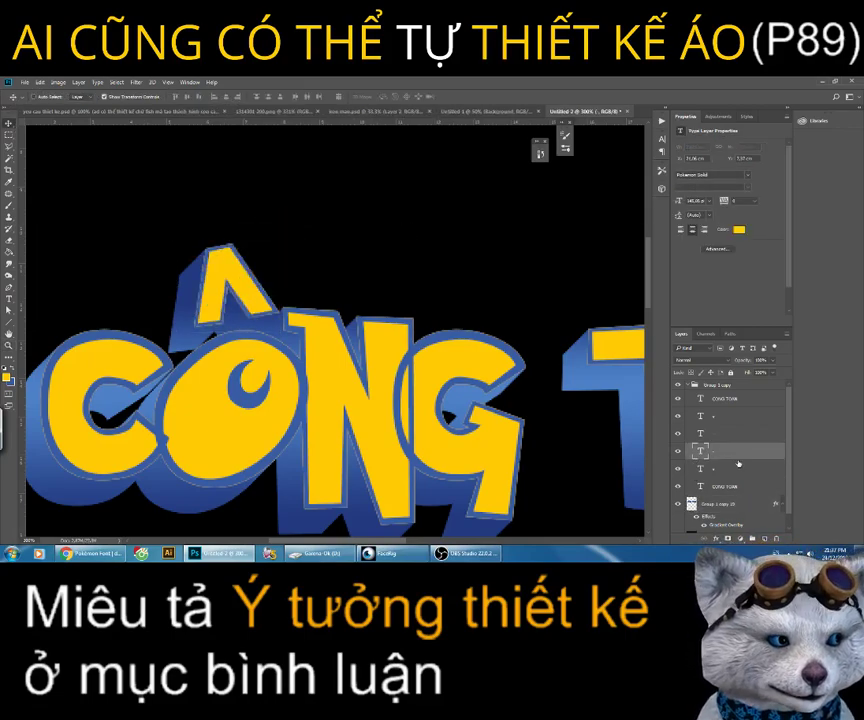
# Step: Reposition and reshape the blue outline layer, then select the CONG TOAN text layers
pyautogui.click(725, 433)
pyautogui.moveTo(322, 224); pyautogui.dragTo(384, 274)
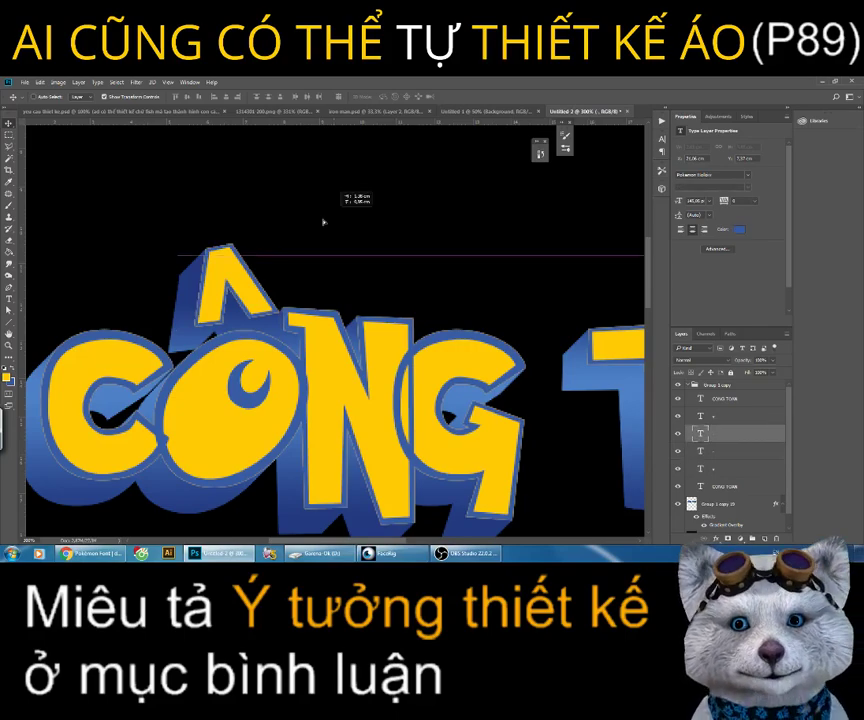
pyautogui.scroll(-1, 385, 274)
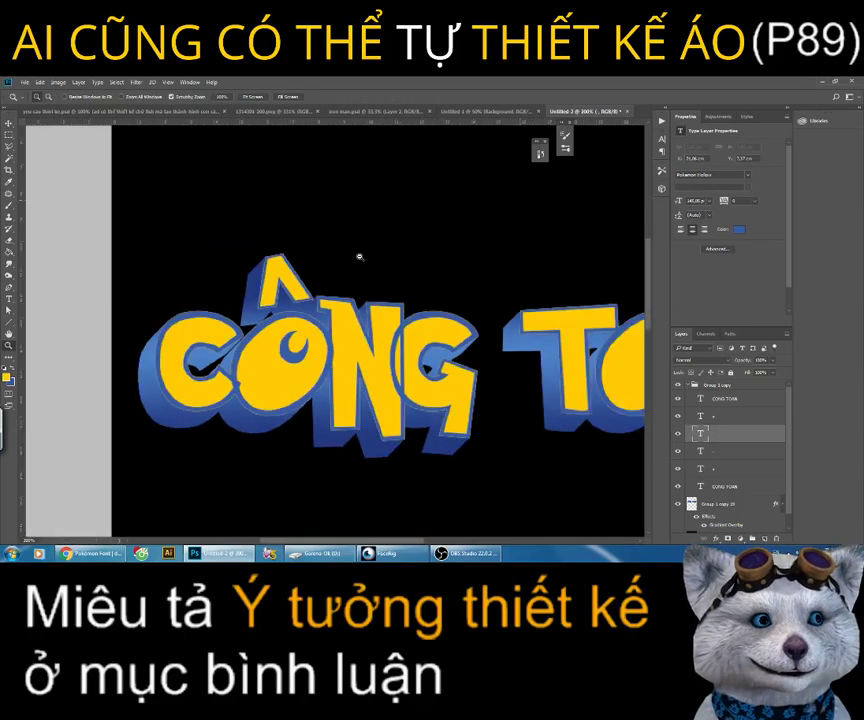
pyautogui.hscroll(2, 431, 528)
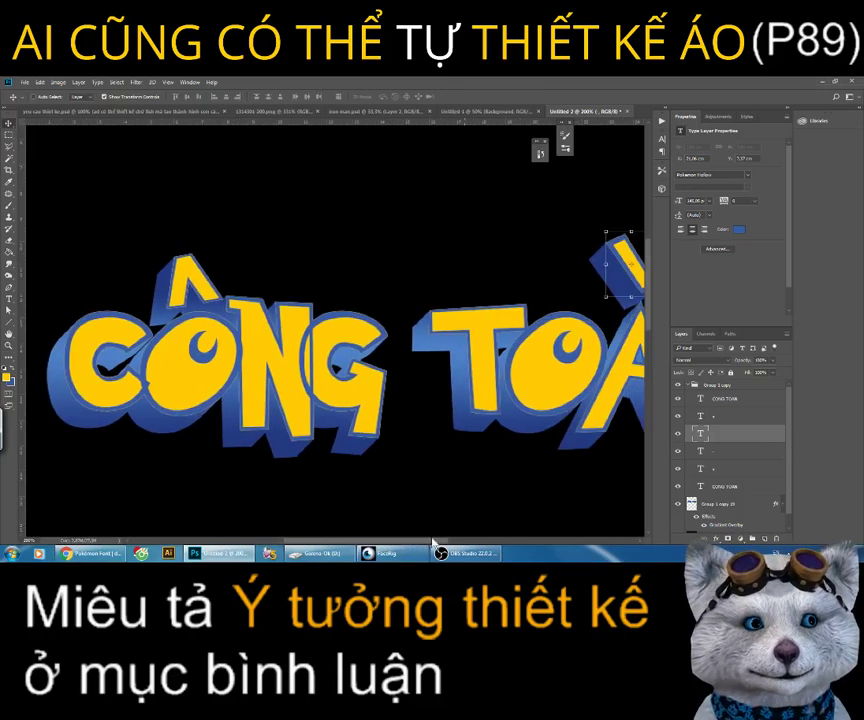
pyautogui.hotkey('ctrl', 't')
pyautogui.moveTo(597, 284); pyautogui.dragTo(530, 245)
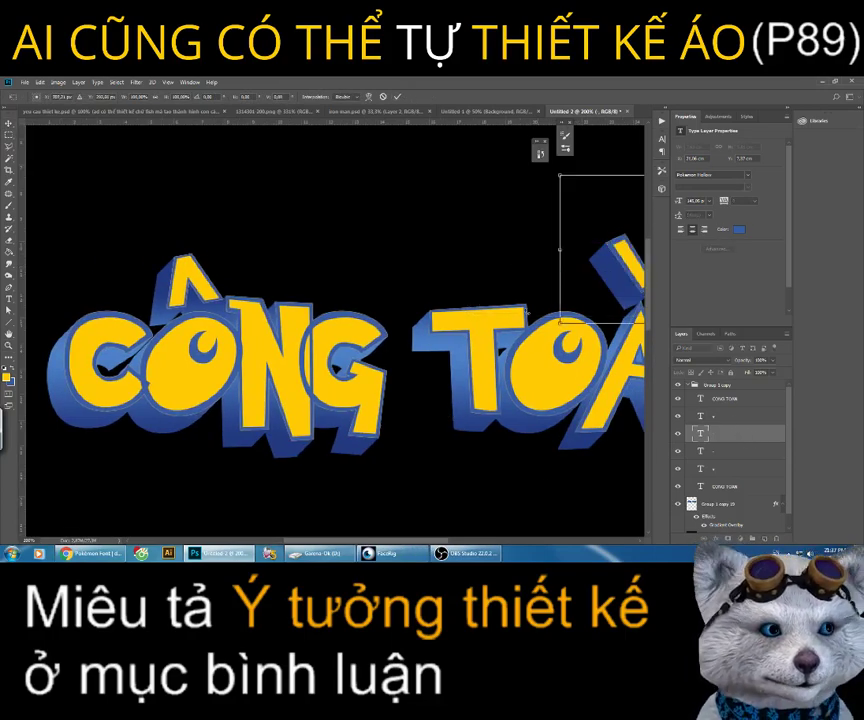
pyautogui.press('Return')
pyautogui.click(724, 398)
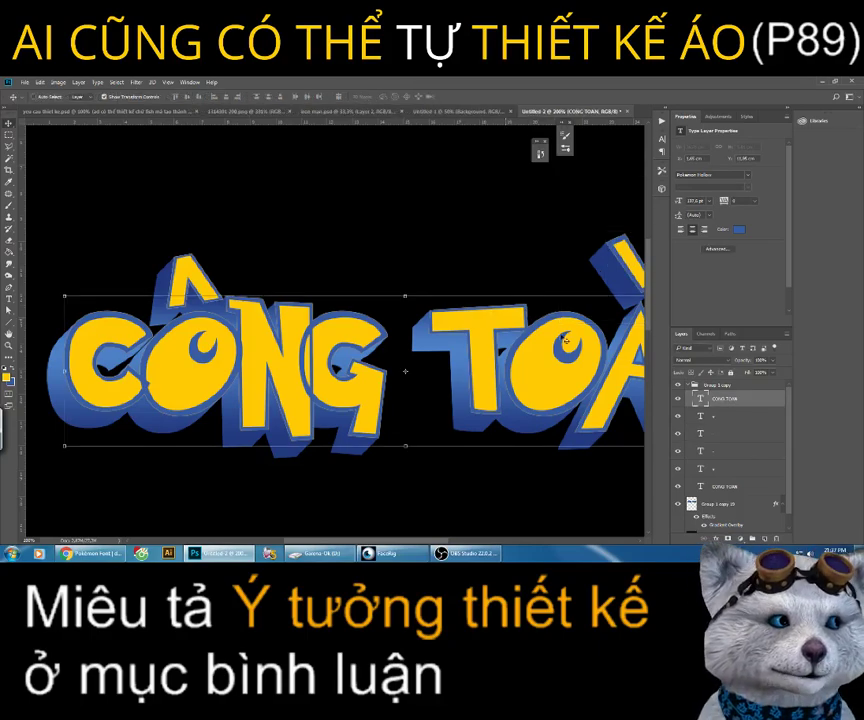
pyautogui.keyDown('shift'); pyautogui.click(729, 436); pyautogui.keyUp('shift')
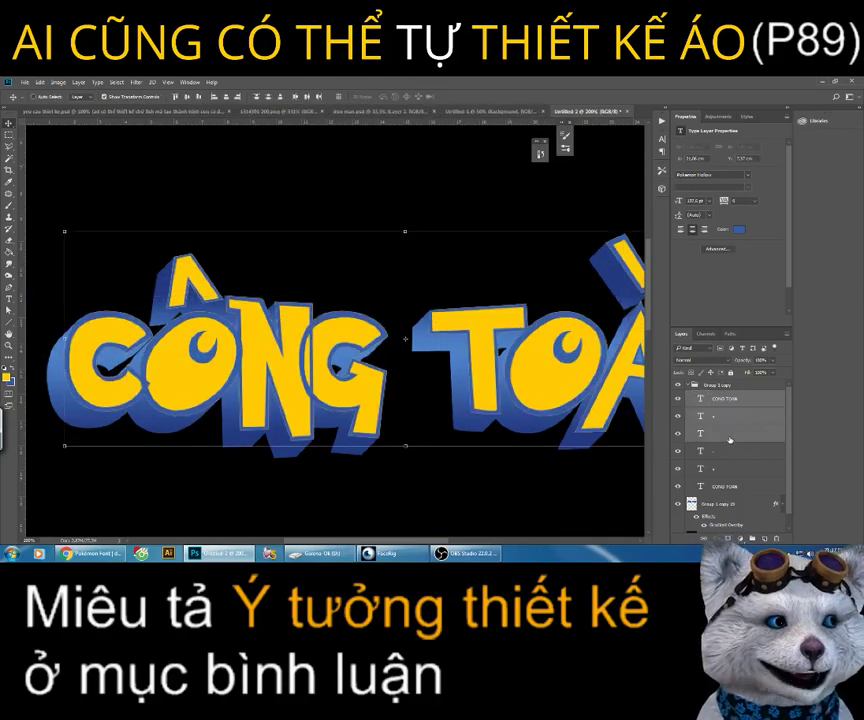
# Step: Rasterize the selected CÔNG TOÀN text layers and merge them into one pixel layer
pyautogui.rightClick(730, 410)
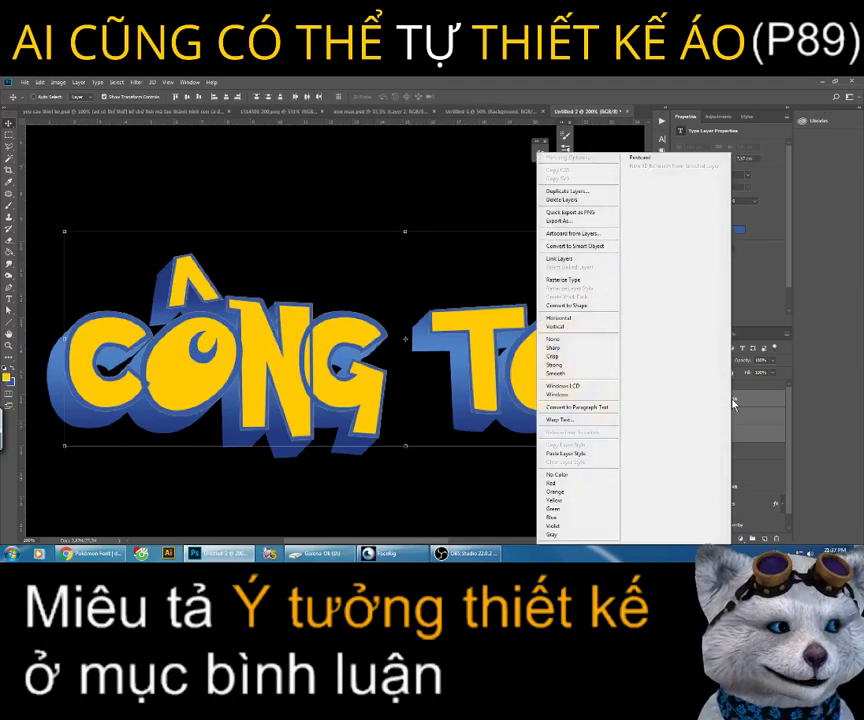
pyautogui.click(562, 280)
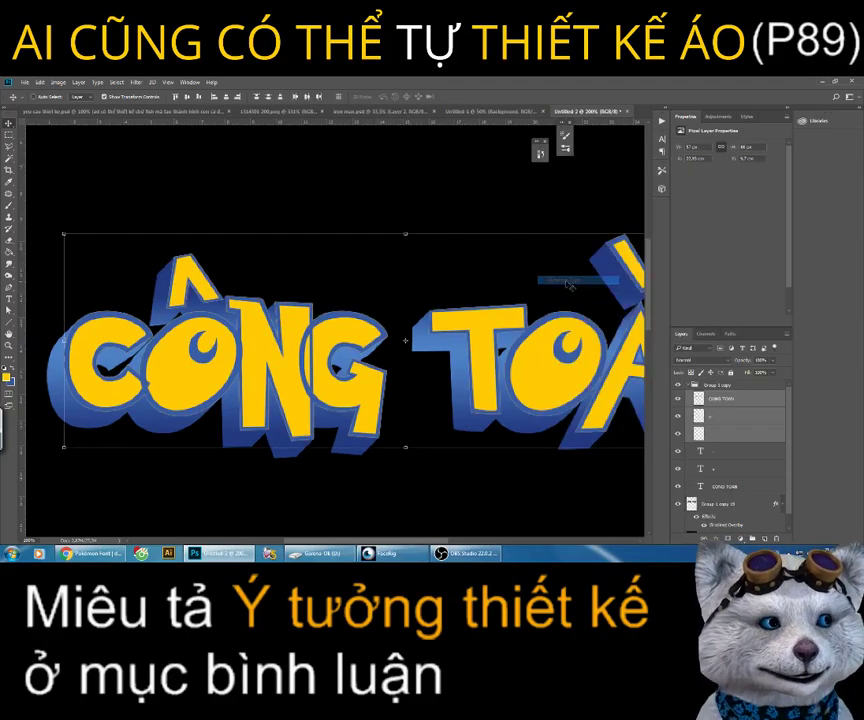
pyautogui.rightClick(745, 406)
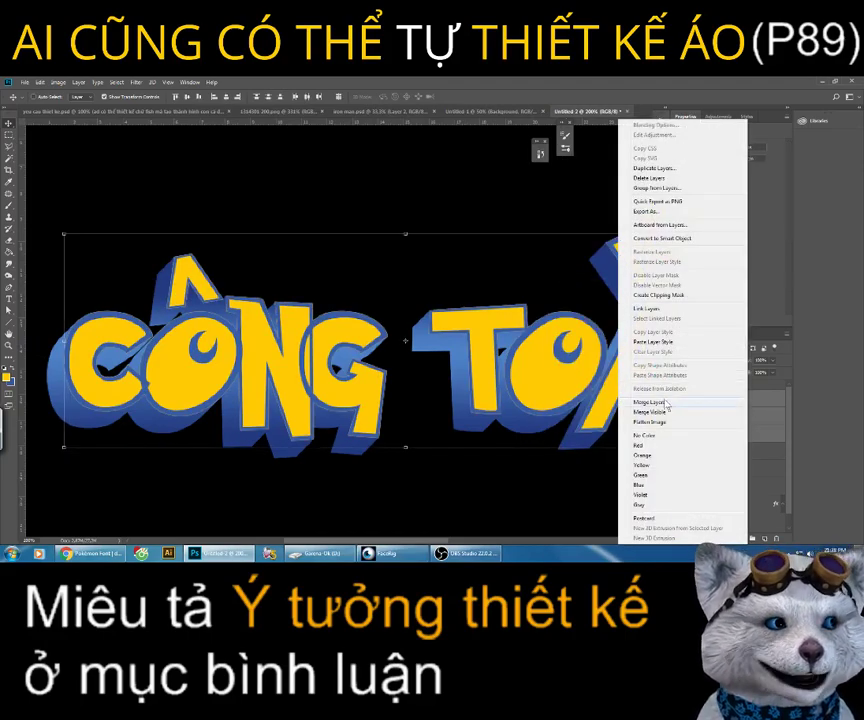
pyautogui.click(668, 397)
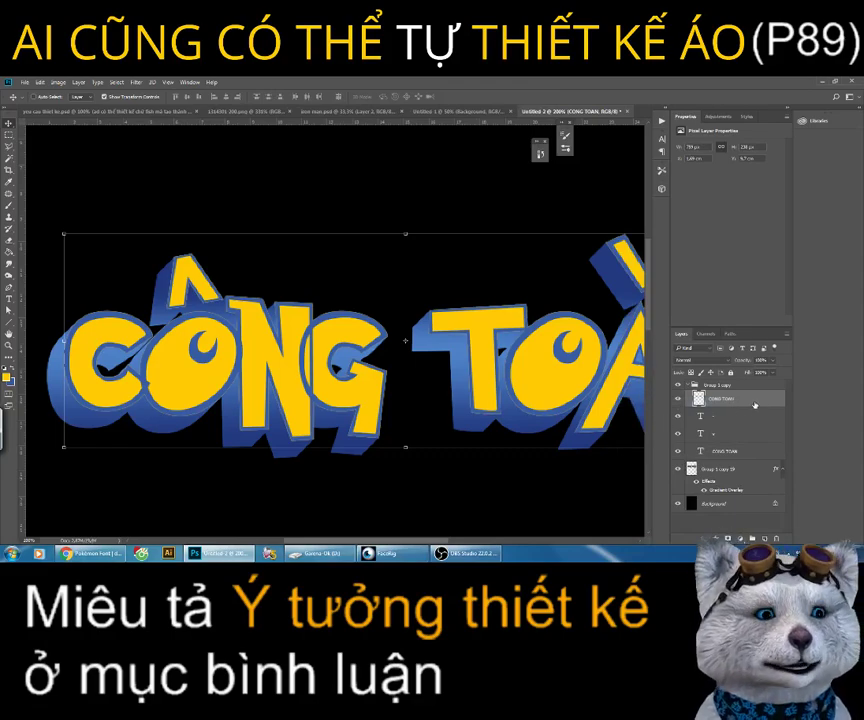
# Step: Add a 1 px centre-positioned stroke using blue sampled from the lettering
pyautogui.rightClick(754, 405)
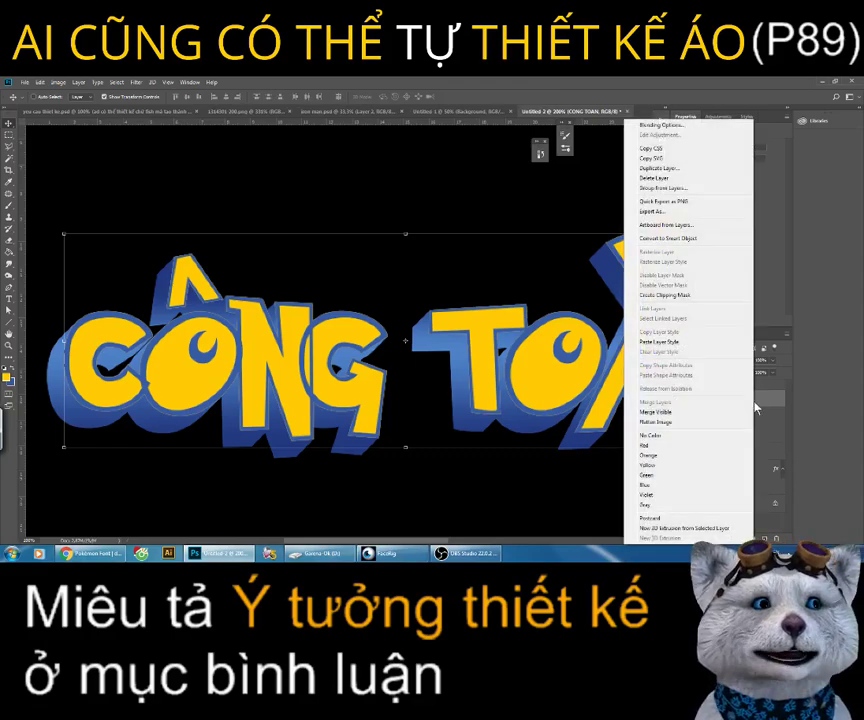
pyautogui.click(664, 124)
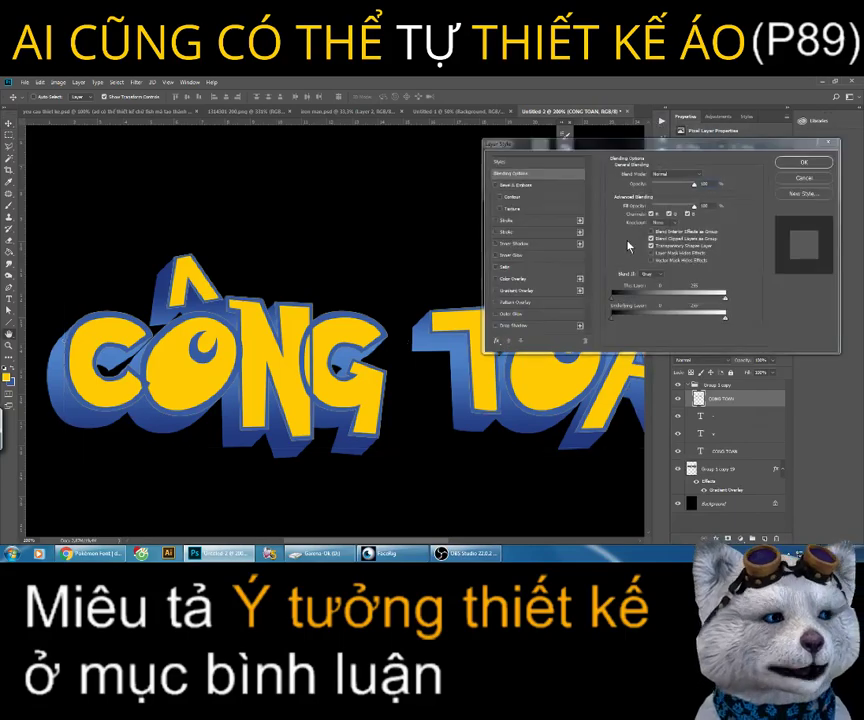
pyautogui.click(513, 222)
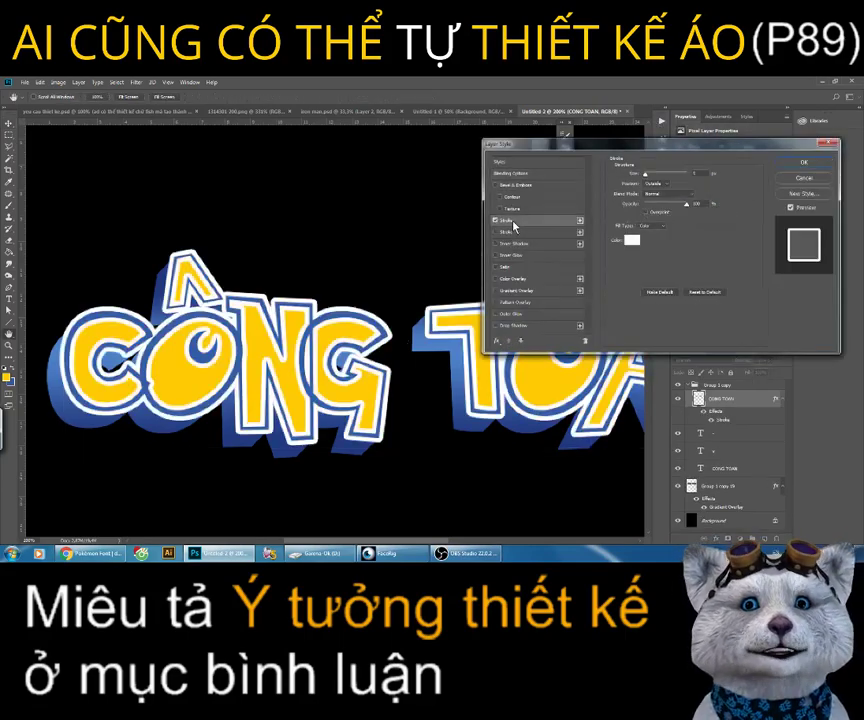
pyautogui.click(655, 184)
pyautogui.click(650, 201)
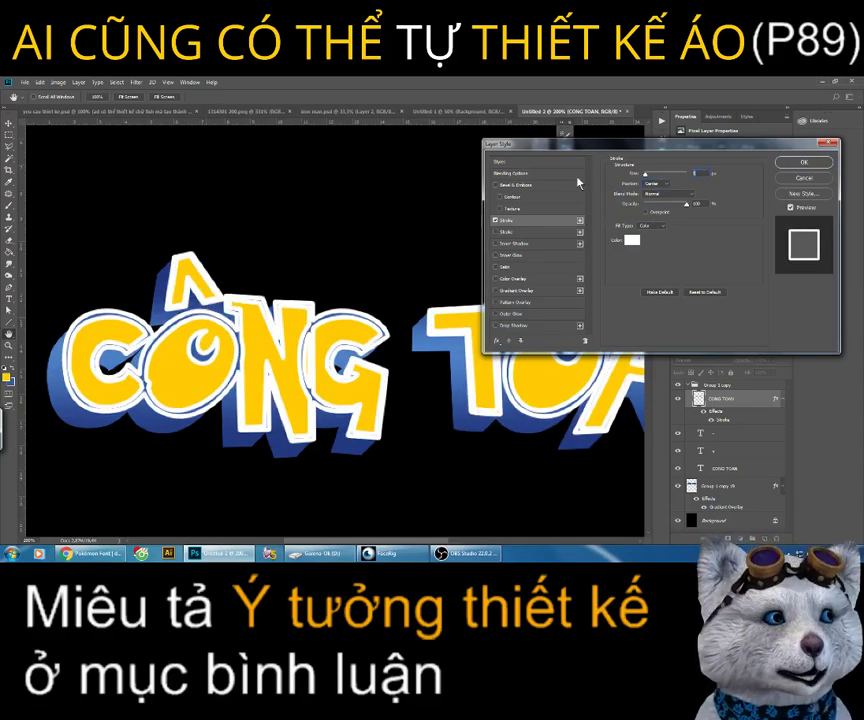
pyautogui.write('1')
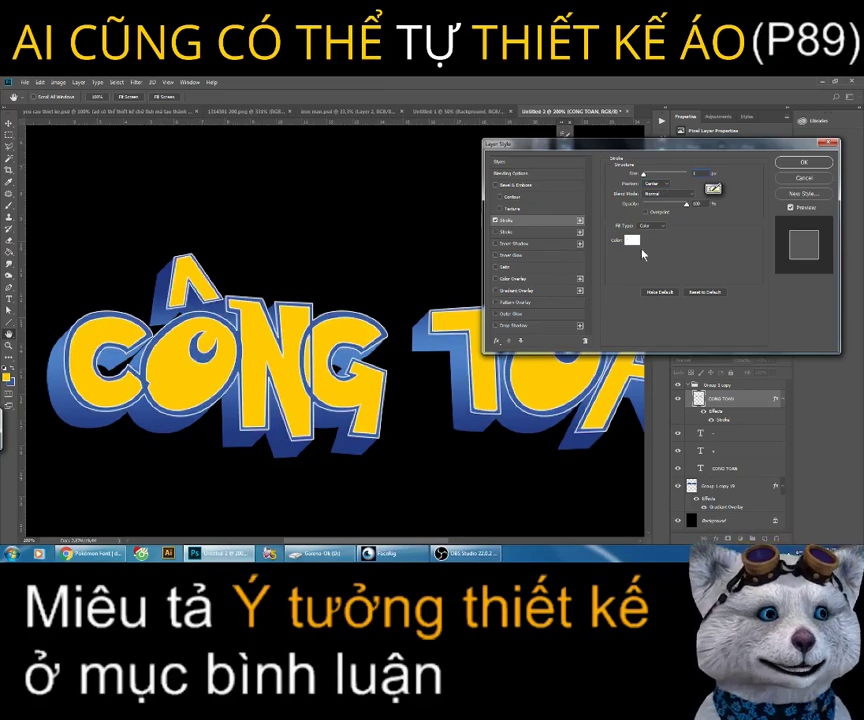
pyautogui.click(632, 240)
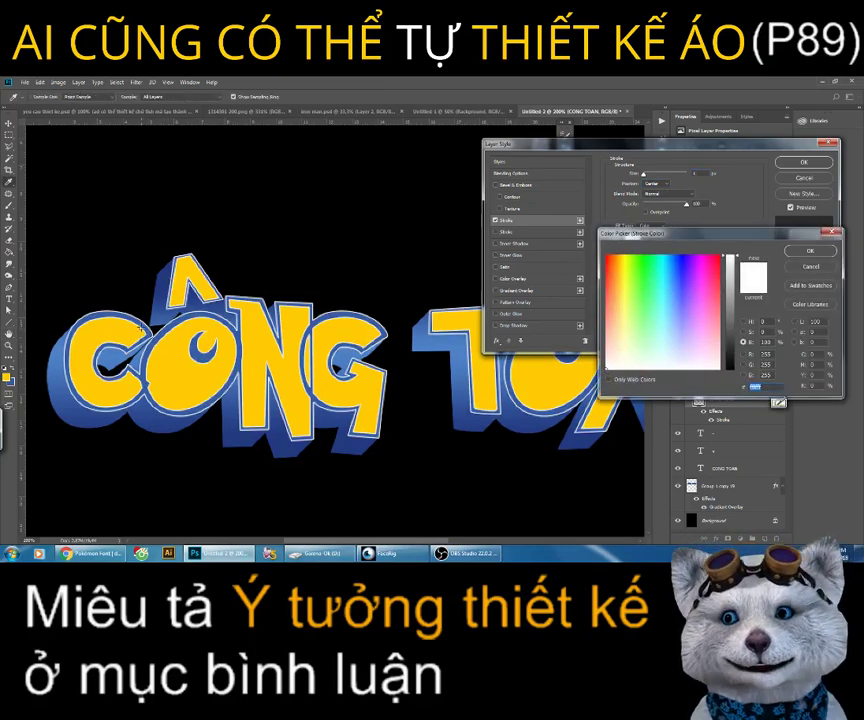
pyautogui.click(140, 326)
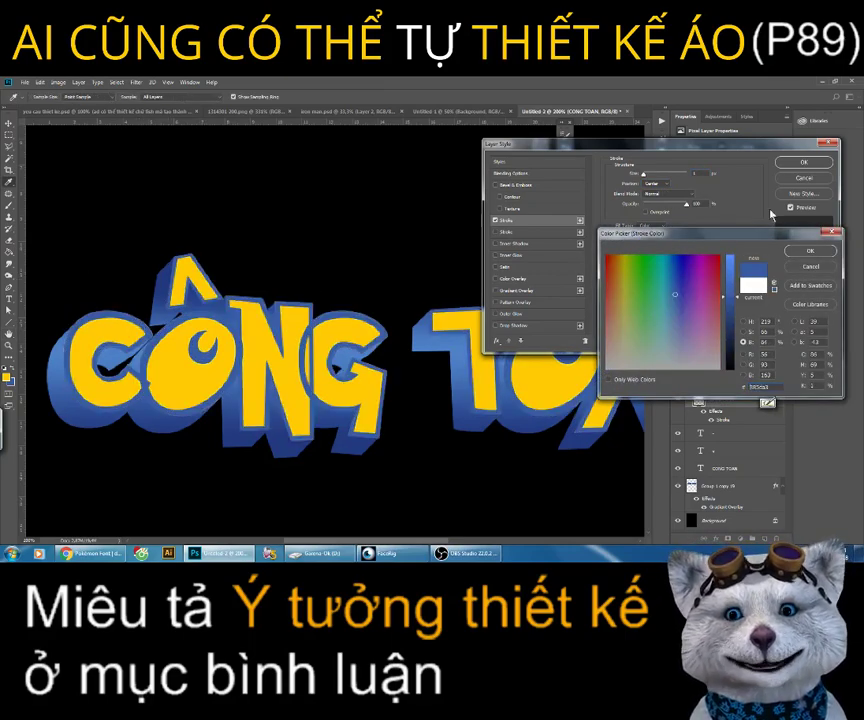
pyautogui.click(809, 251)
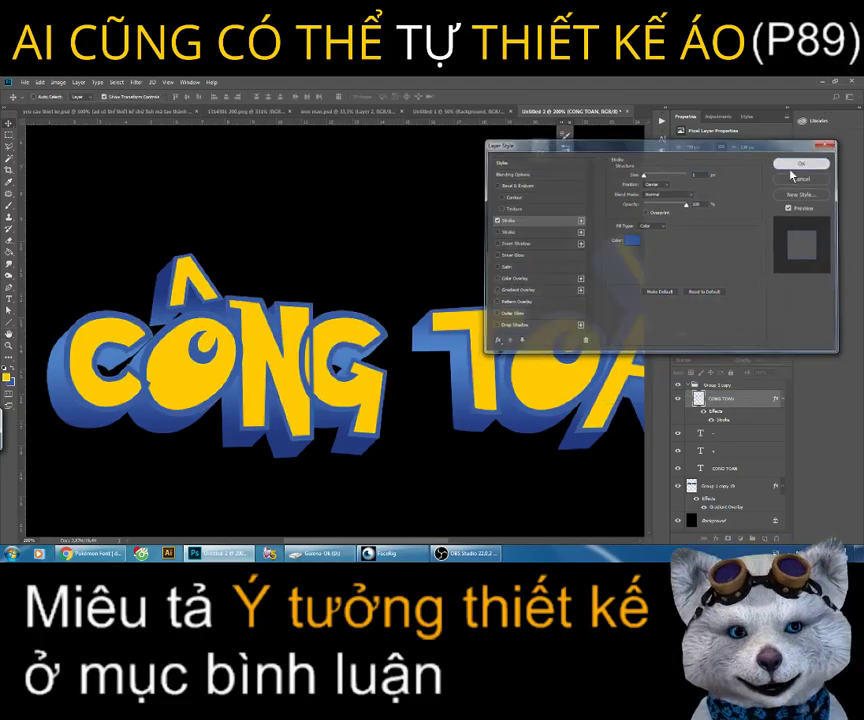
pyautogui.click(809, 172)
pyautogui.keyDown('alt'); pyautogui.click(474, 330); pyautogui.keyUp('alt')
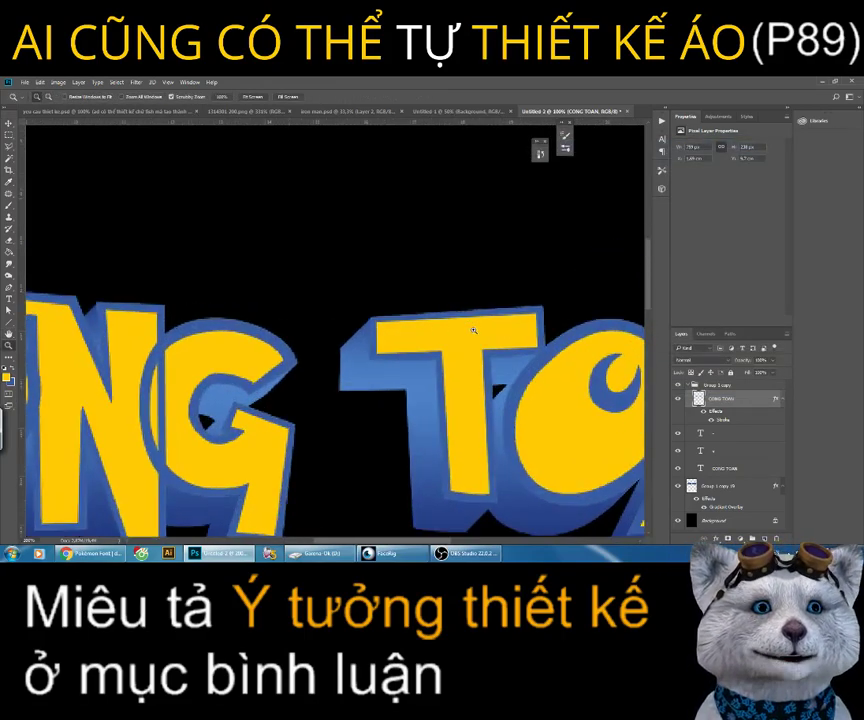
# Step: Zoom in on the CÔNG lettering and begin a Lasso selection around part of the N
pyautogui.keyDown('alt'); pyautogui.click(456, 366); pyautogui.keyUp('alt')
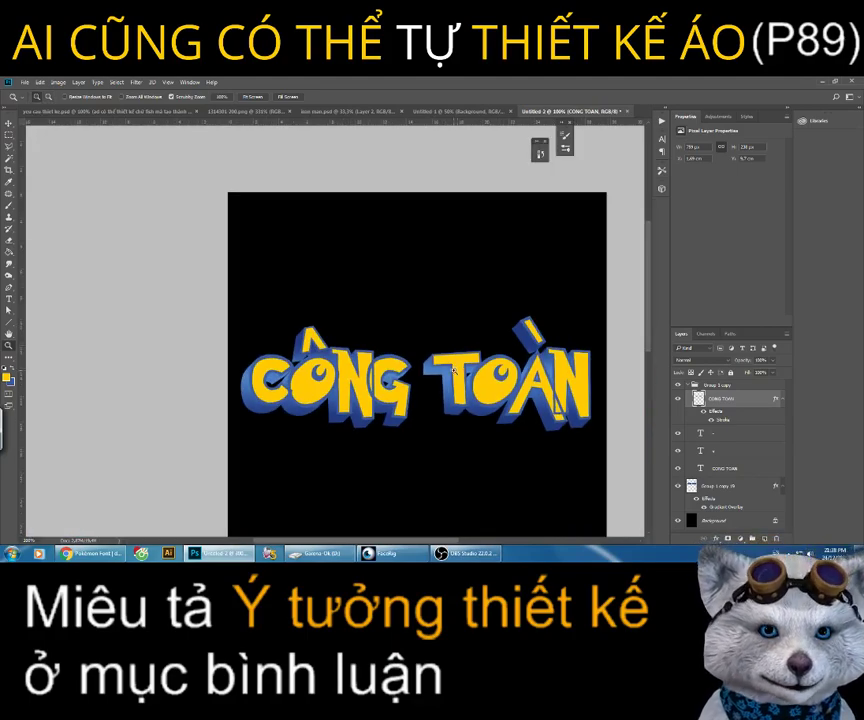
pyautogui.click(453, 370)
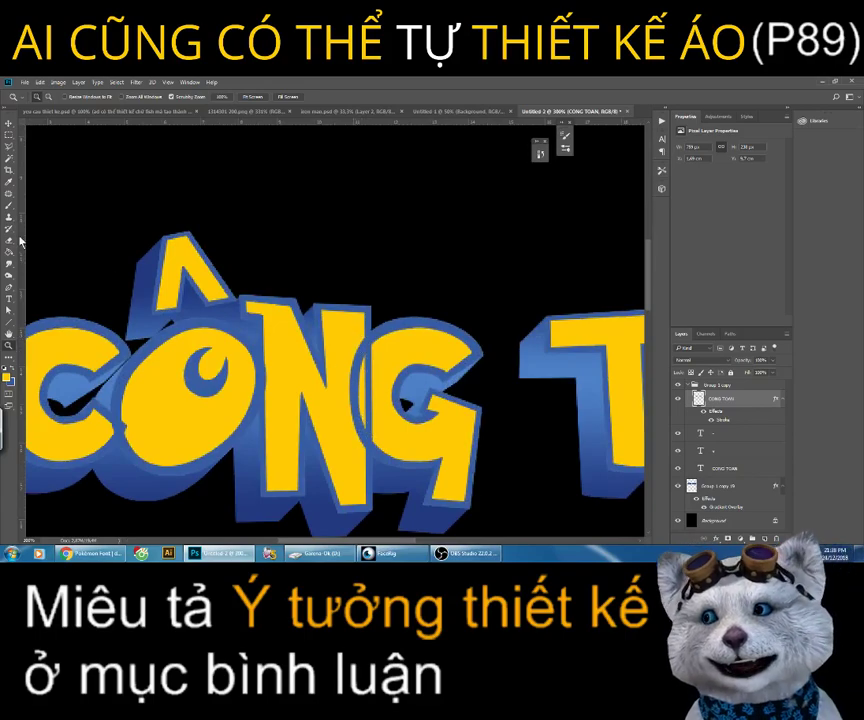
pyautogui.click(11, 149)
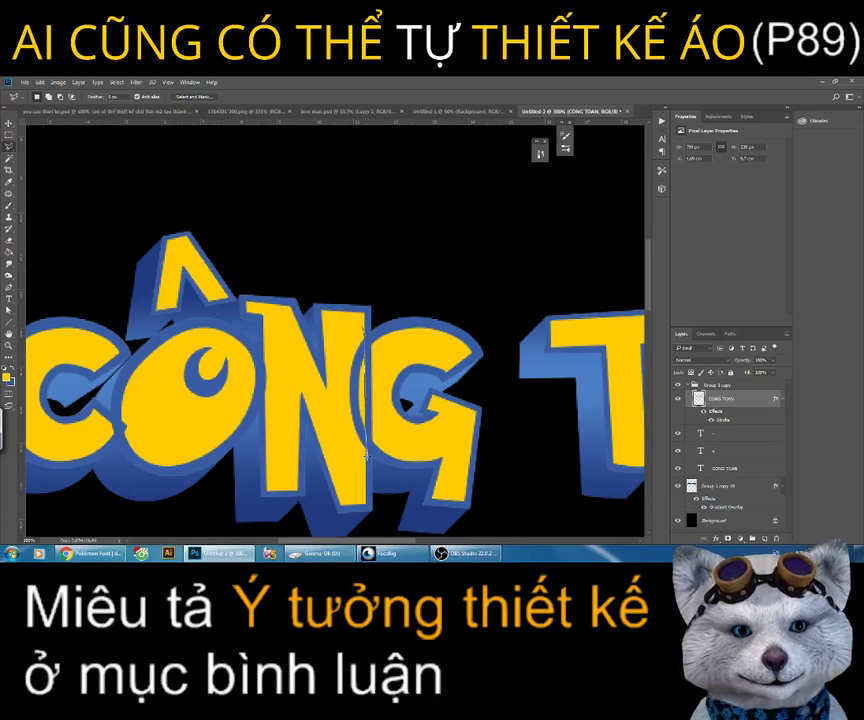
pyautogui.moveTo(362, 330)
pyautogui.mouseDown()
pyautogui.moveTo(333, 368)
pyautogui.moveTo(348, 314)
pyautogui.mouseUp()
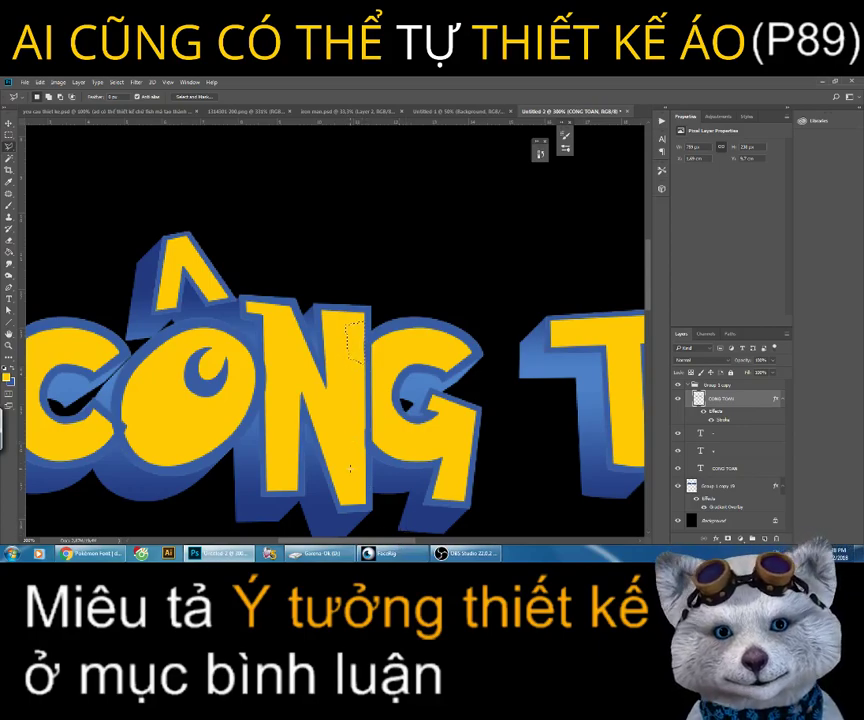
pyautogui.hscroll(-3, 265, 362)
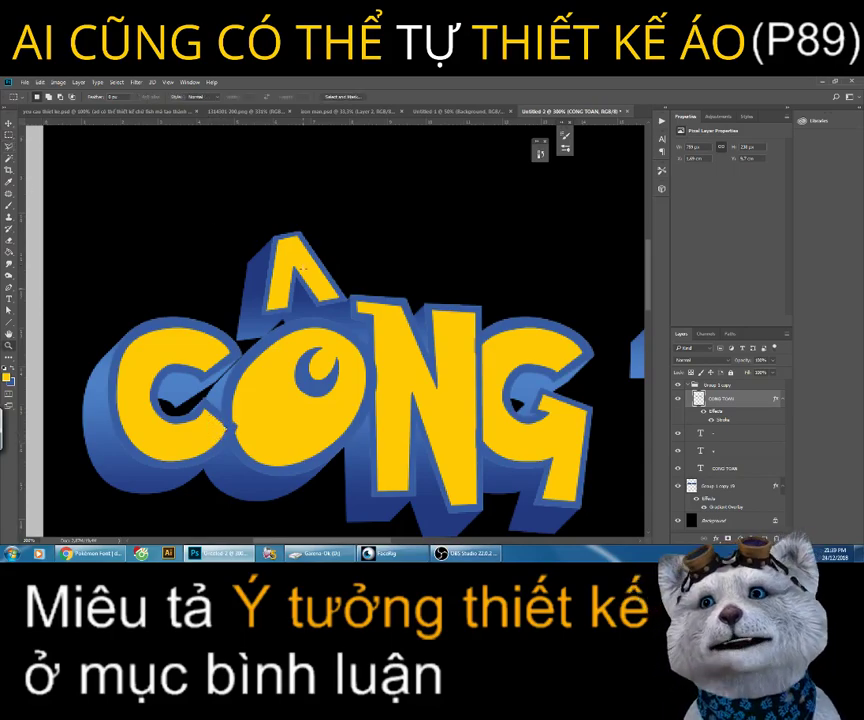
pyautogui.scroll(-2, 326, 345)
pyautogui.scroll(-2, 326, 345)
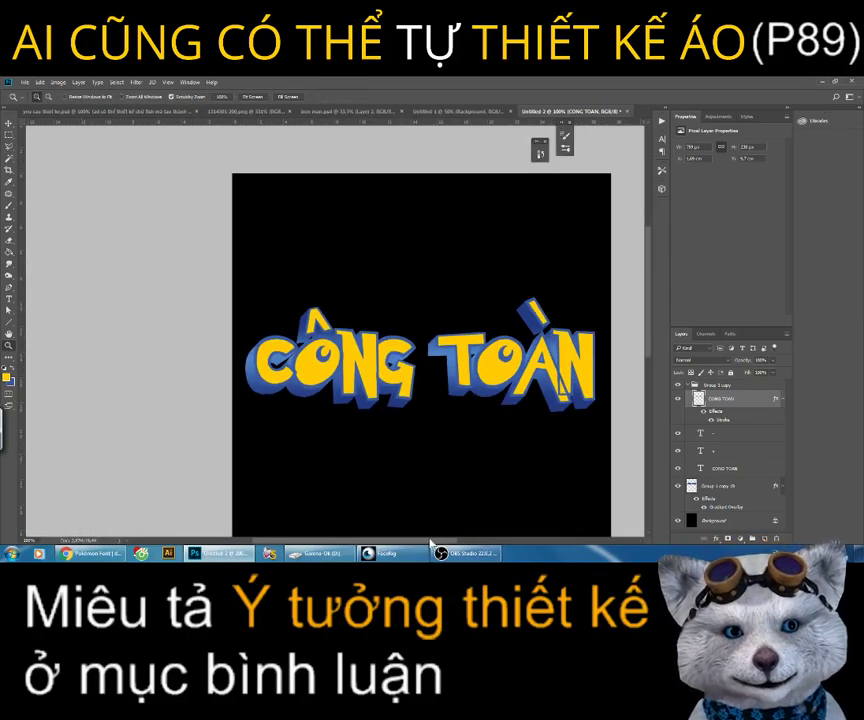
pyautogui.scroll(1, 457, 380)
pyautogui.scroll(2, 457, 380)
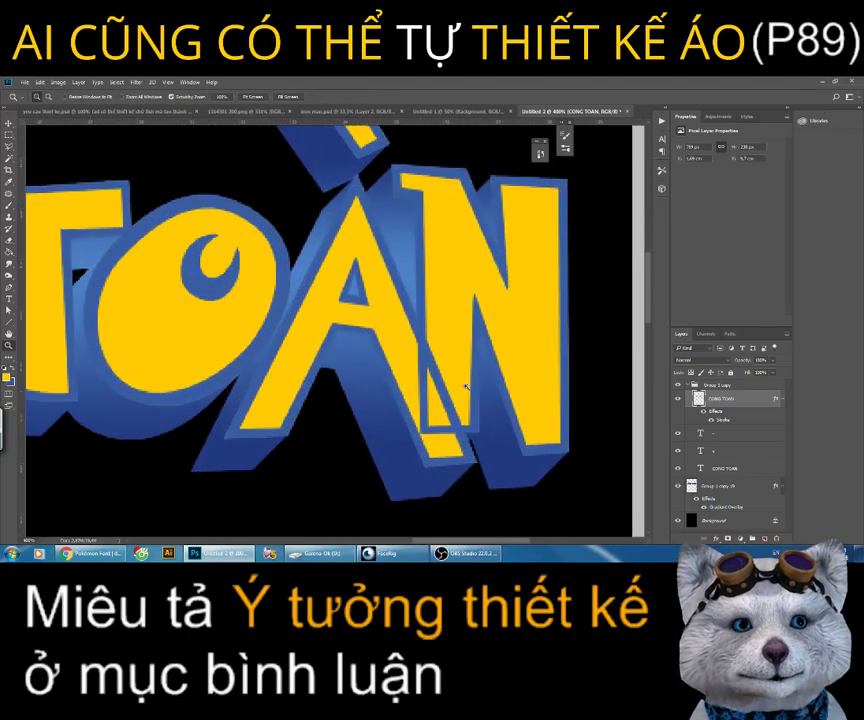
# Step: Lasso a thin sliver along the A's inner edge, then zoom out to the full document
pyautogui.click(8, 148)
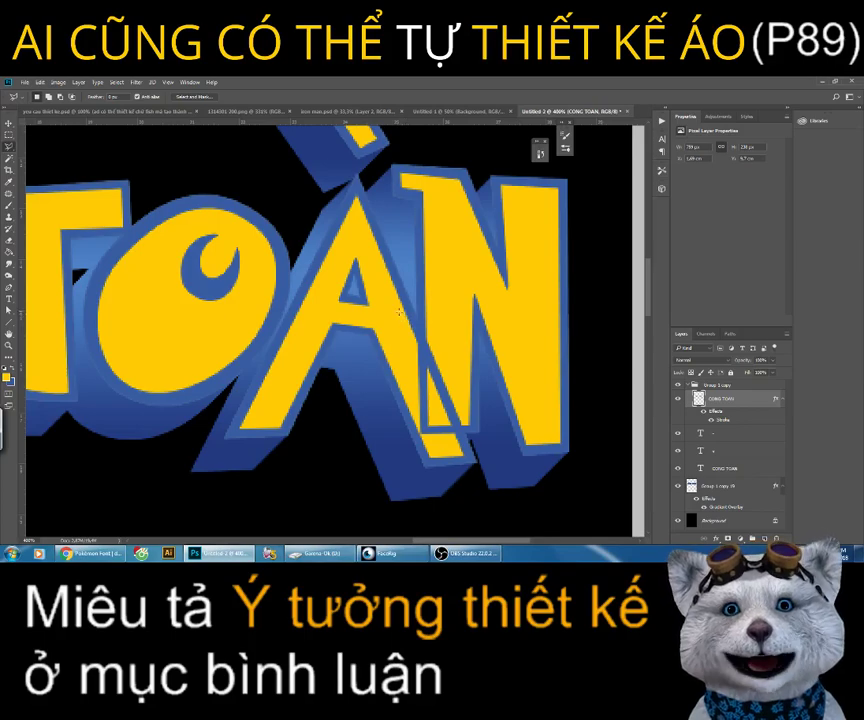
pyautogui.moveTo(403, 311); pyautogui.dragTo(455, 432)
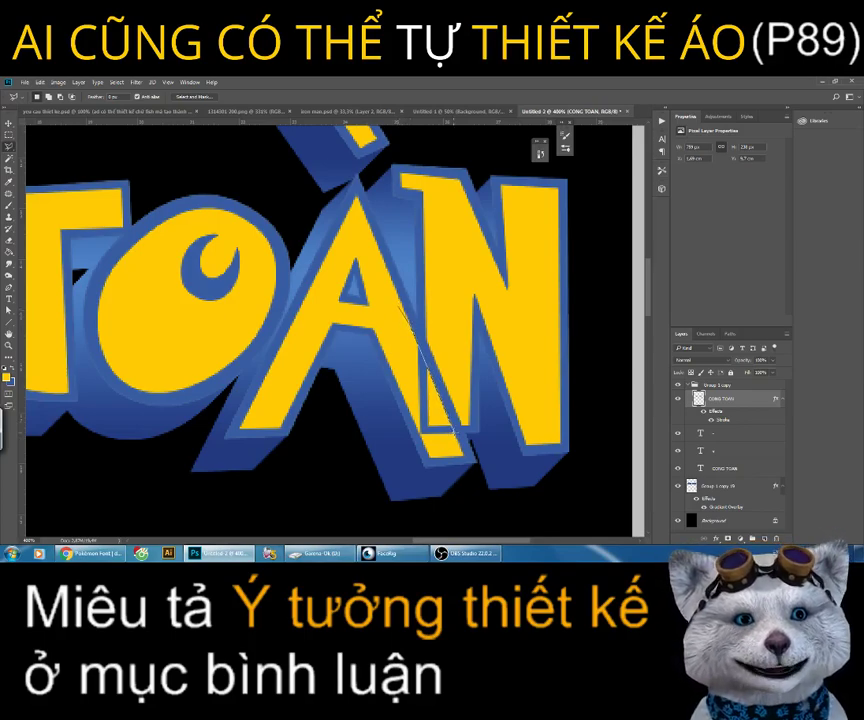
pyautogui.moveTo(455, 432); pyautogui.dragTo(456, 438)
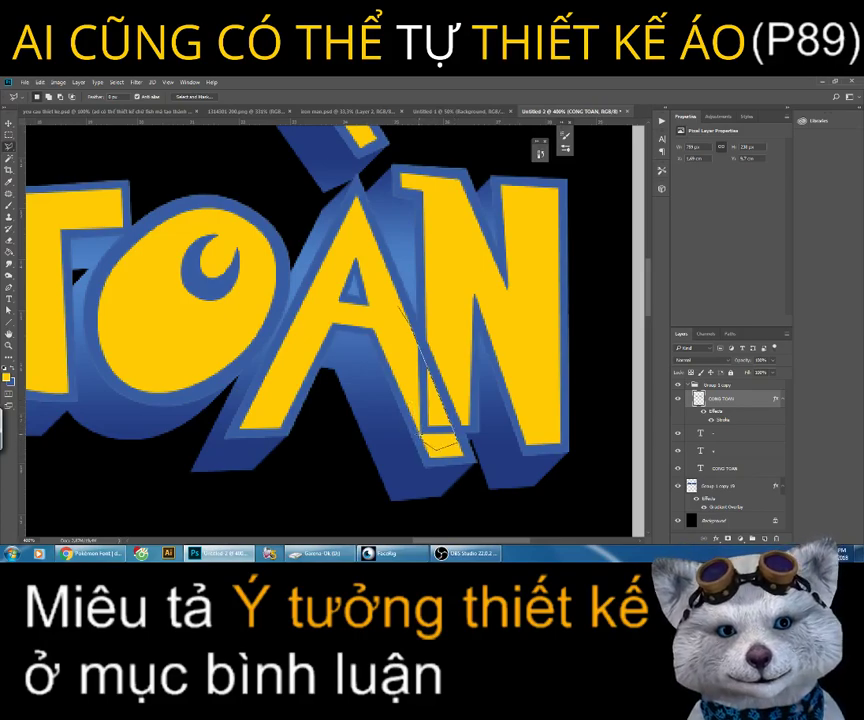
pyautogui.click(402, 309)
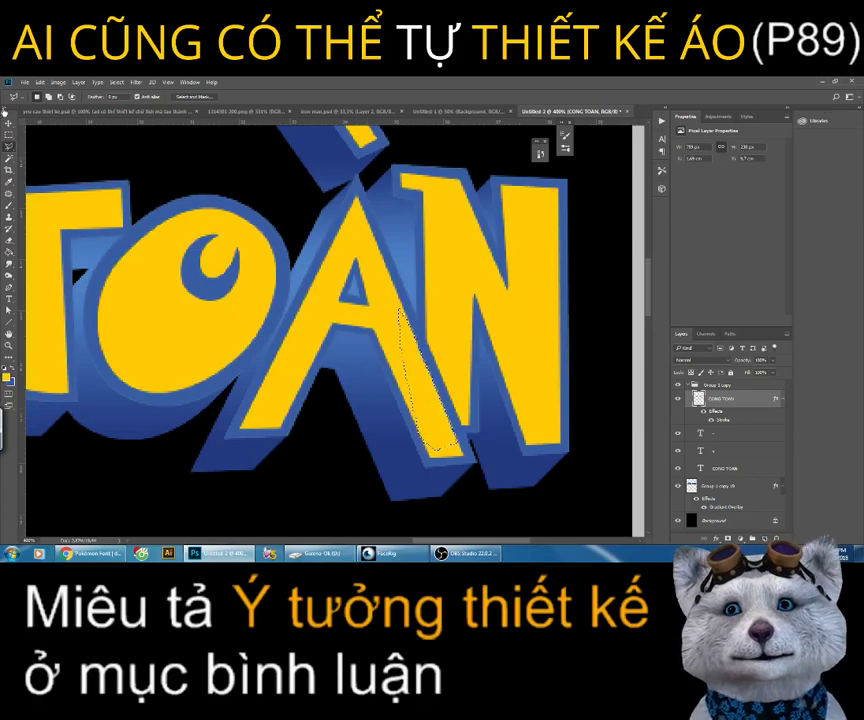
pyautogui.press('z')
pyautogui.hotkey('ctrl', '1')
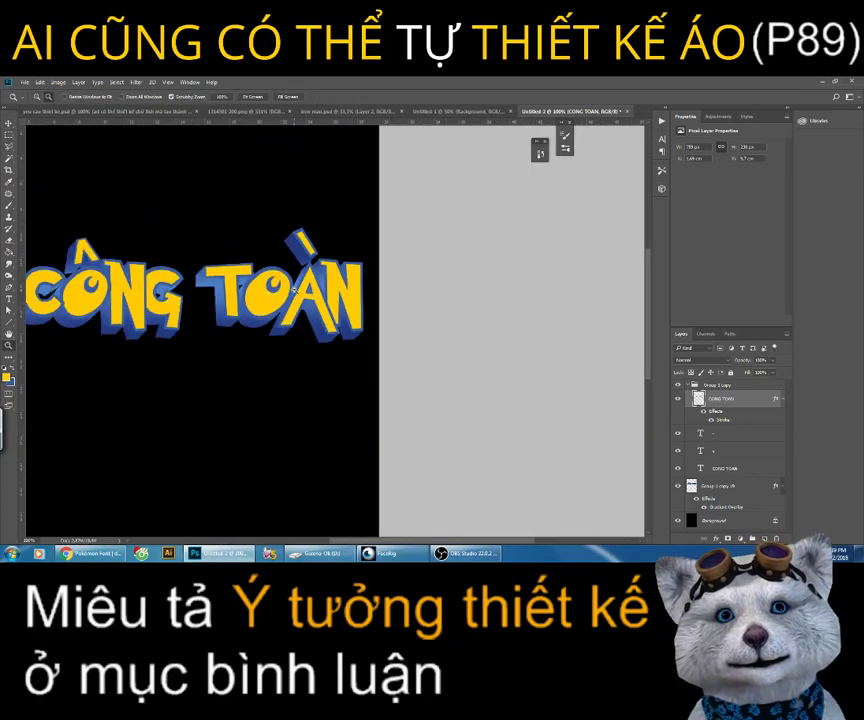
pyautogui.keyDown('alt'); pyautogui.click(293, 289); pyautogui.keyUp('alt')
# Step: Zoom in on the CÔNG letters and select the -, + and CONG TOAN type layers
pyautogui.click(293, 289)
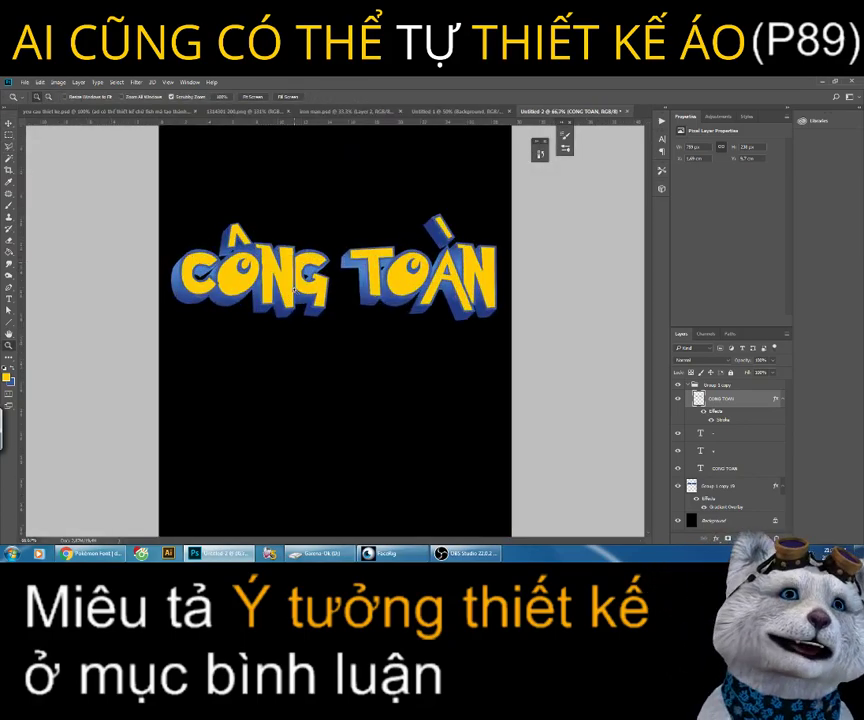
pyautogui.click(293, 289)
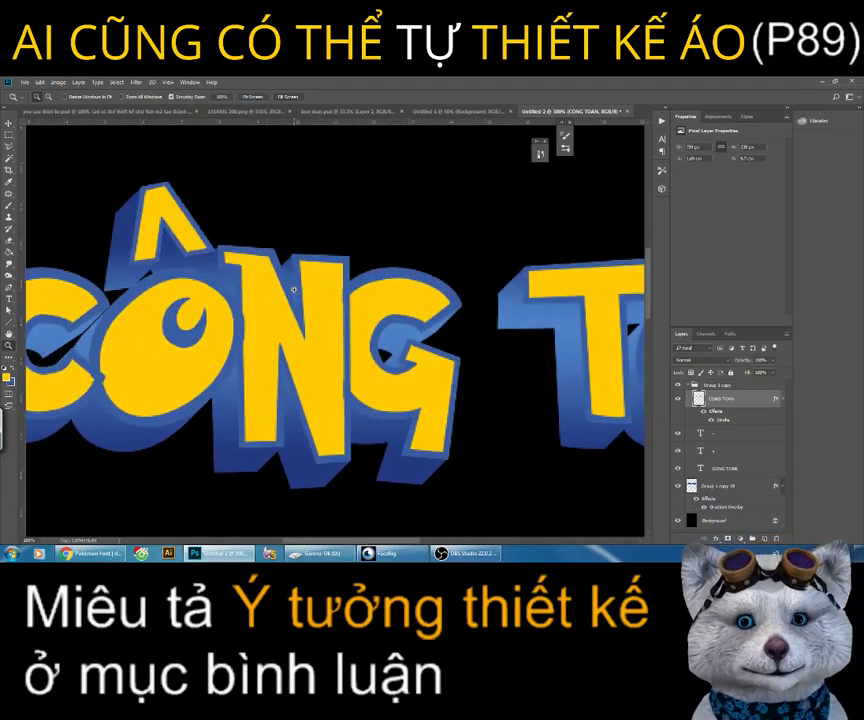
pyautogui.keyDown('alt'); pyautogui.click(446, 387); pyautogui.keyUp('alt')
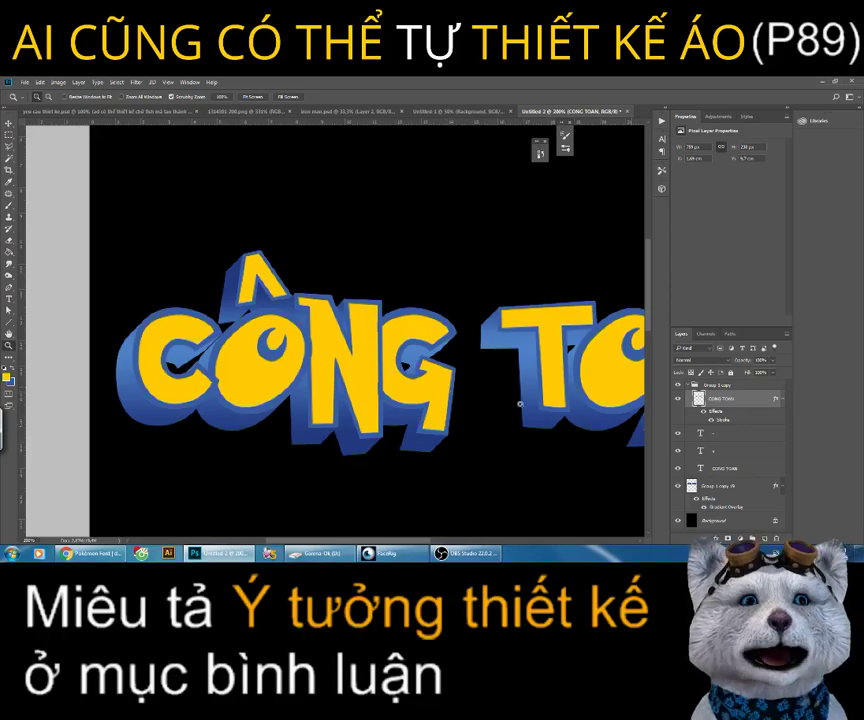
pyautogui.click(735, 433)
pyautogui.keyDown('shift'); pyautogui.click(730, 468); pyautogui.keyUp('shift')
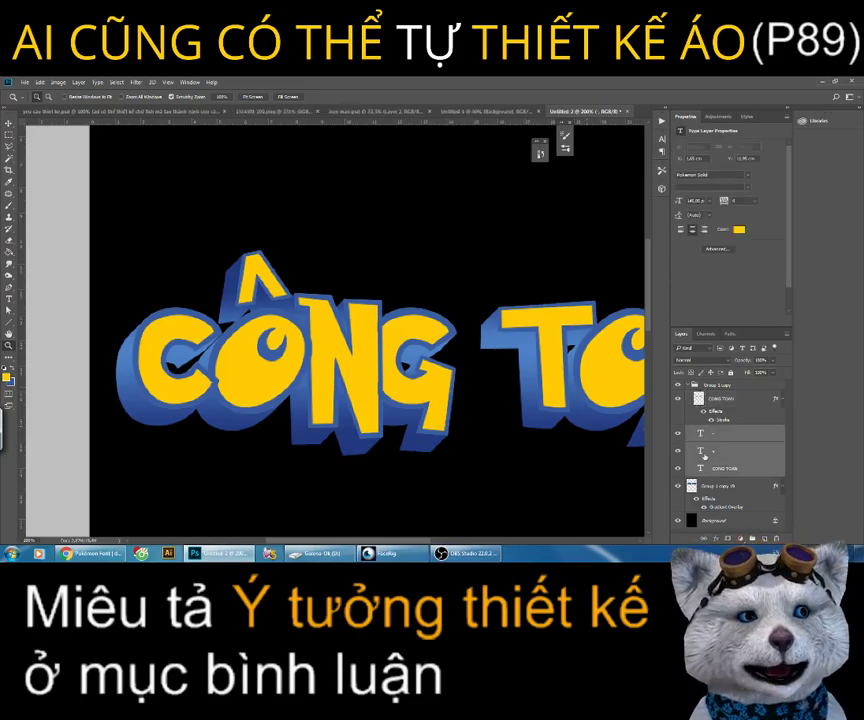
pyautogui.press('v')
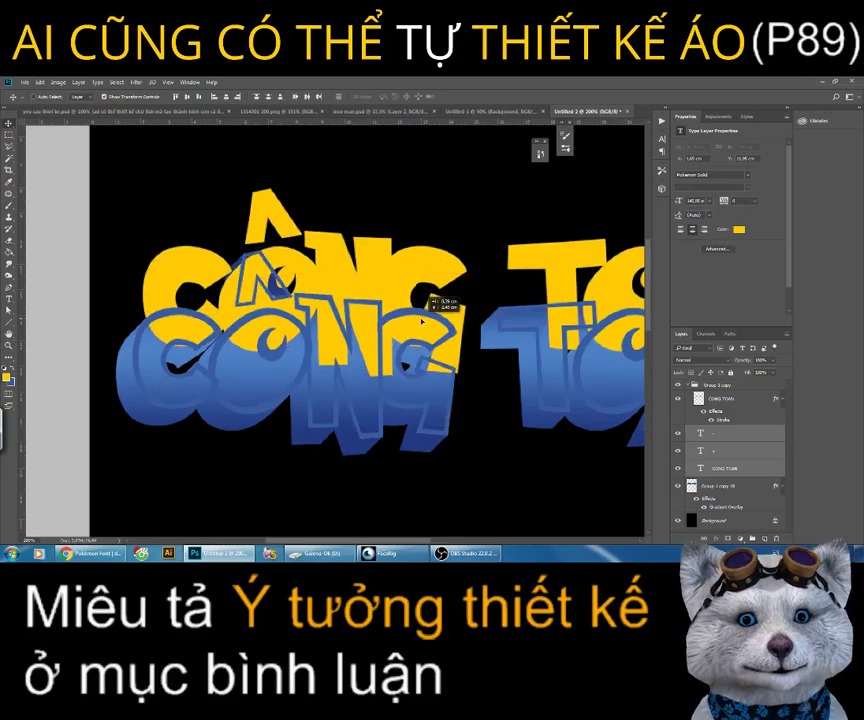
# Step: Rasterize the three type layers and merge them into a single pixel layer
pyautogui.rightClick(741, 438)
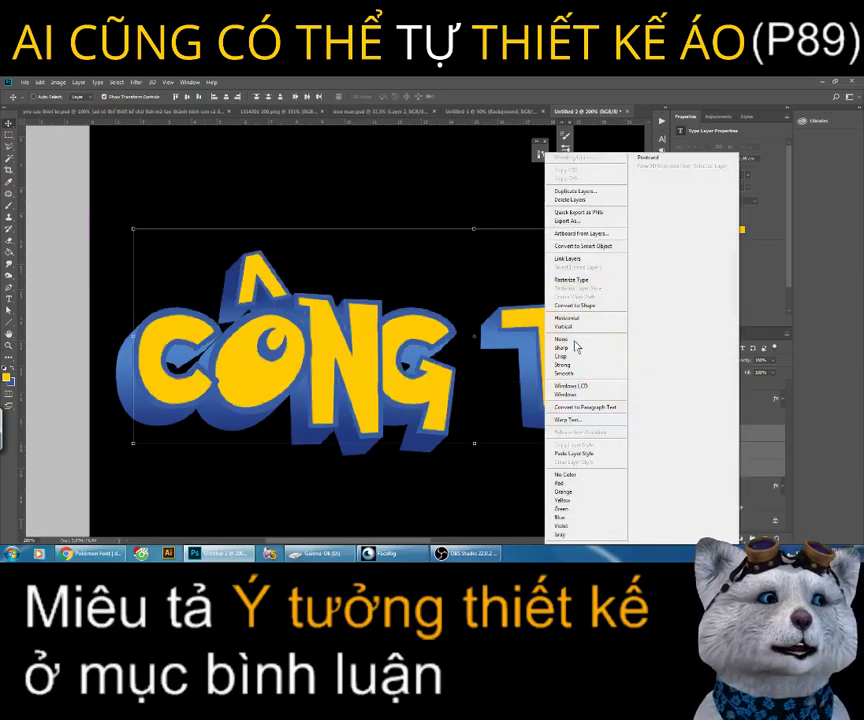
pyautogui.click(579, 281)
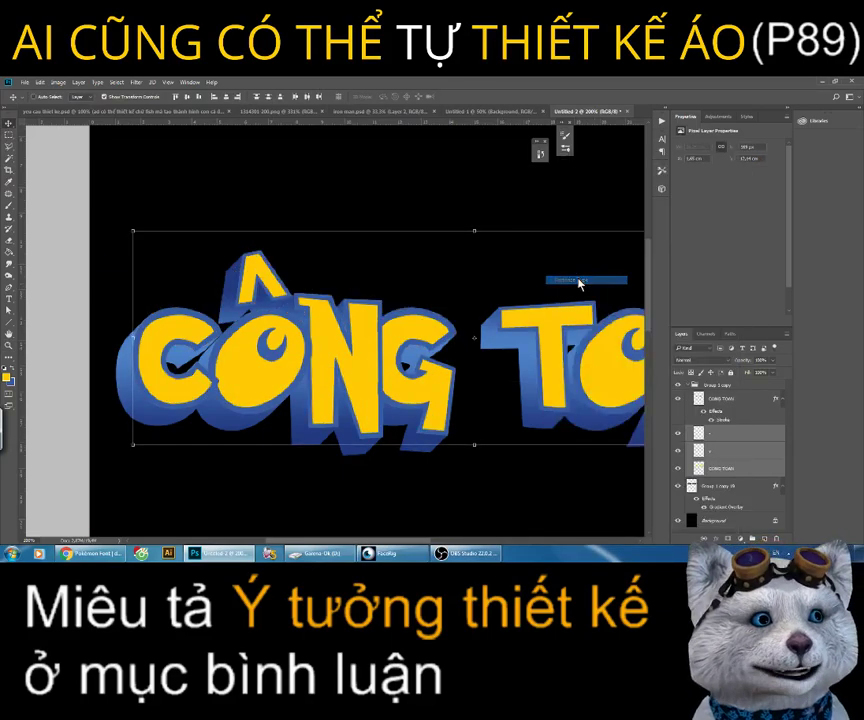
pyautogui.rightClick(725, 437)
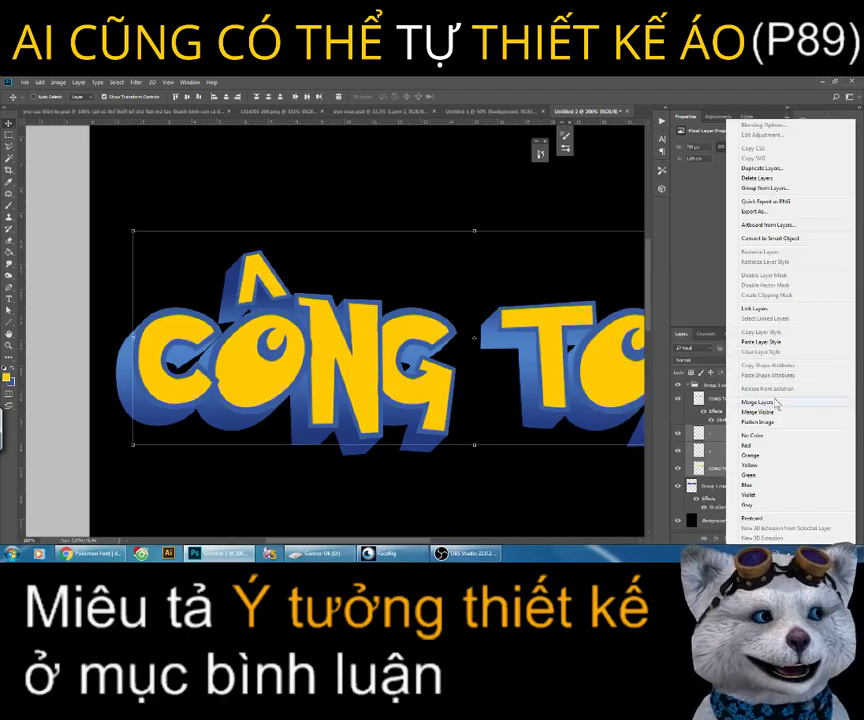
pyautogui.click(773, 402)
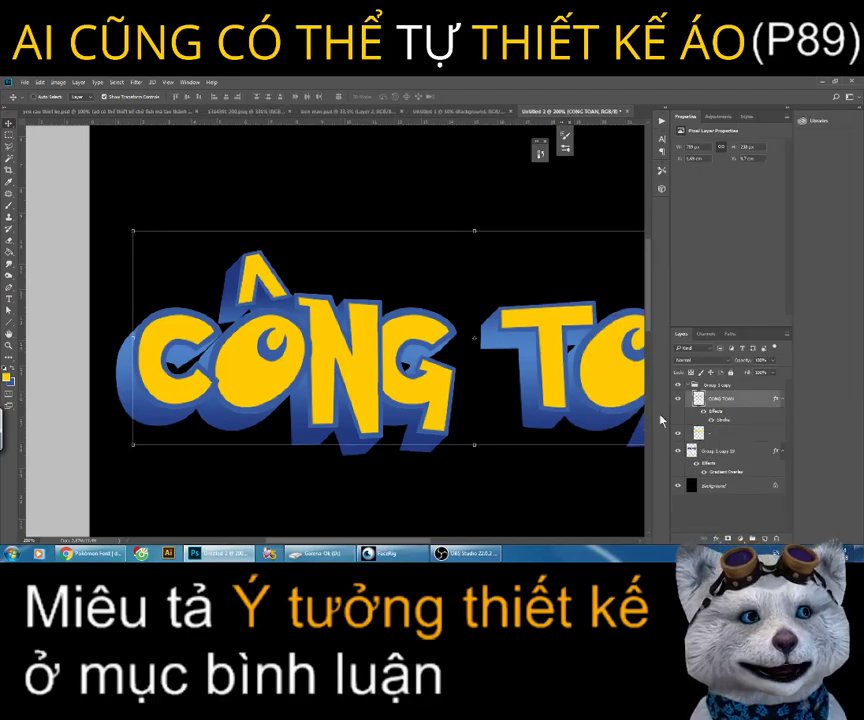
pyautogui.click(736, 403)
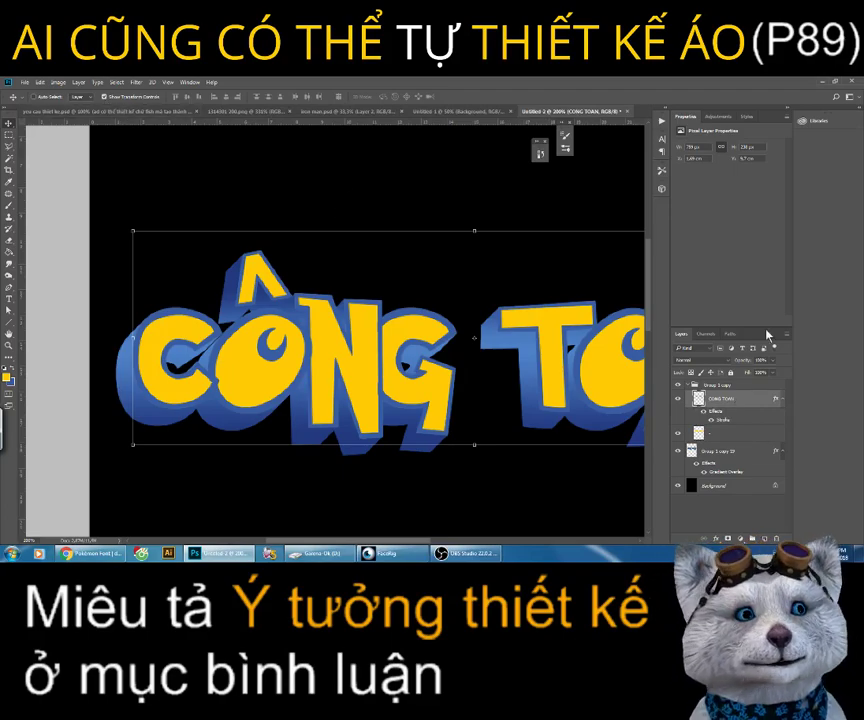
# Step: Duplicate the CONG TOAN layer, keeping the default copy name
pyautogui.rightClick(732, 406)
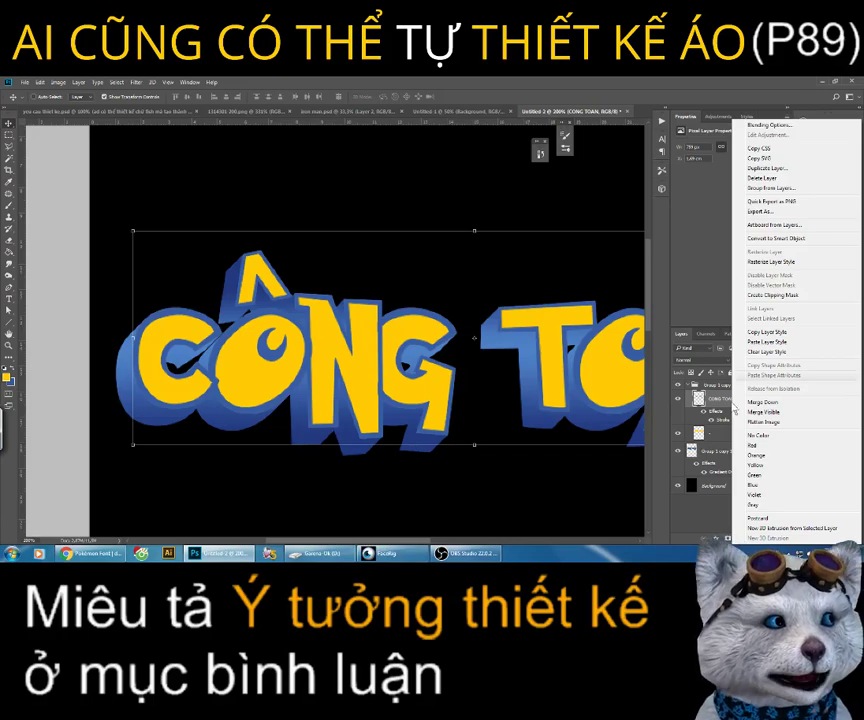
pyautogui.click(779, 169)
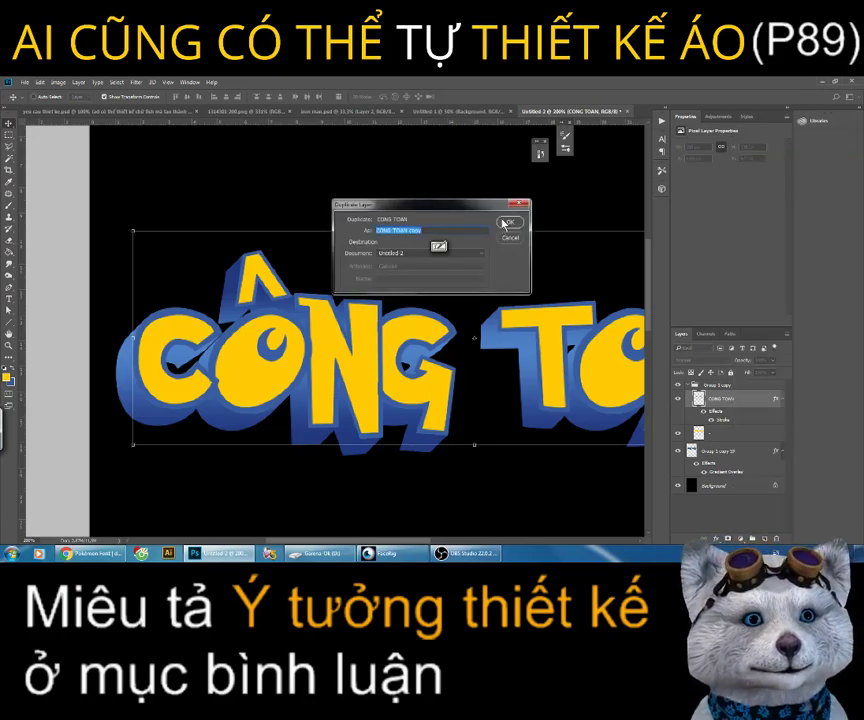
pyautogui.press('Return')
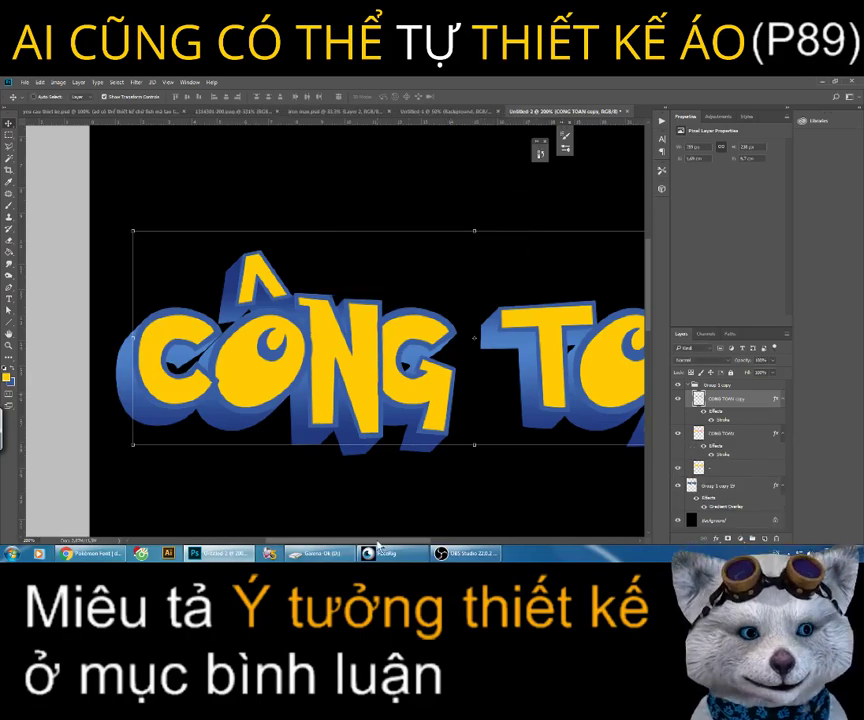
pyautogui.hscroll(2, 267, 370)
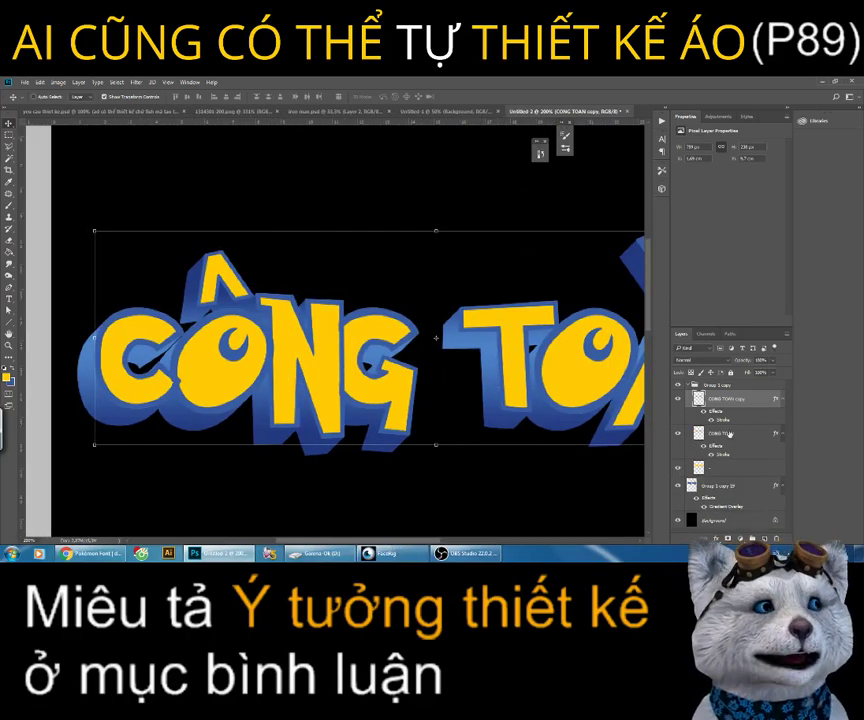
# Step: Clip the original CONG TOAN layer to the layer below and open its Blending Options
pyautogui.click(729, 433)
pyautogui.moveTo(562, 372); pyautogui.dragTo(558, 390)
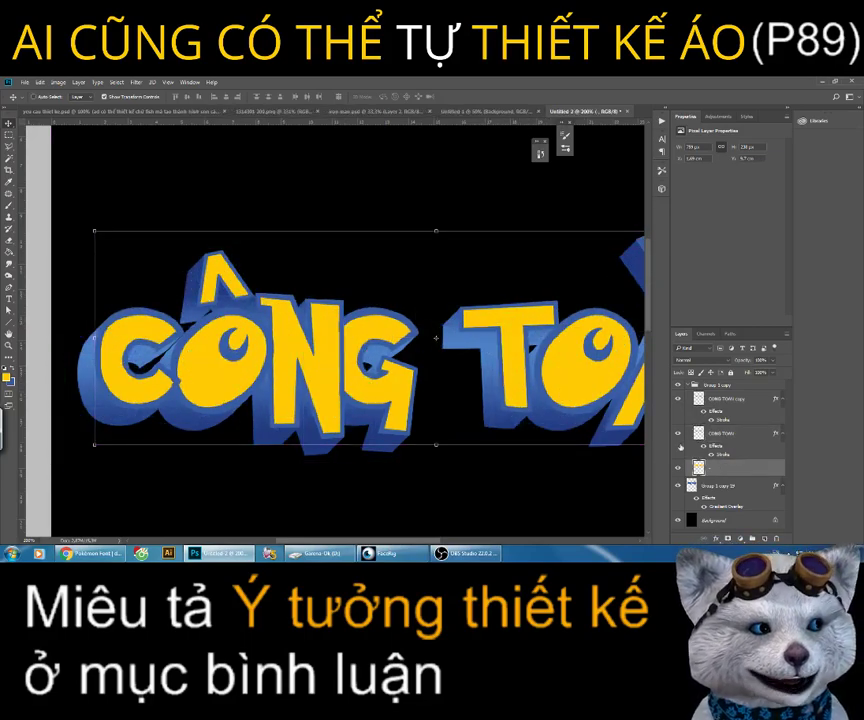
pyautogui.moveTo(490, 315); pyautogui.dragTo(743, 440)
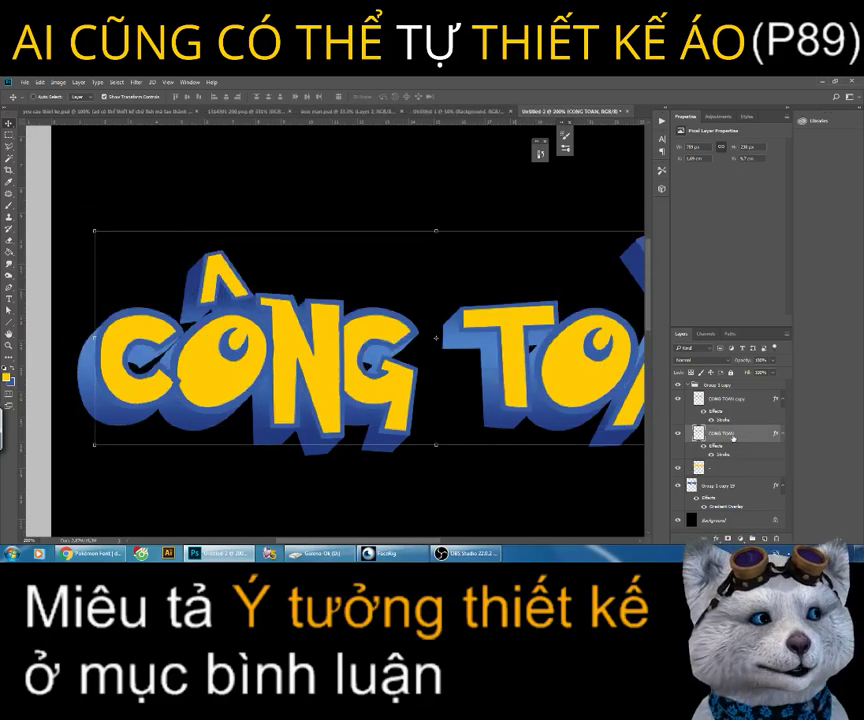
pyautogui.rightClick(740, 437)
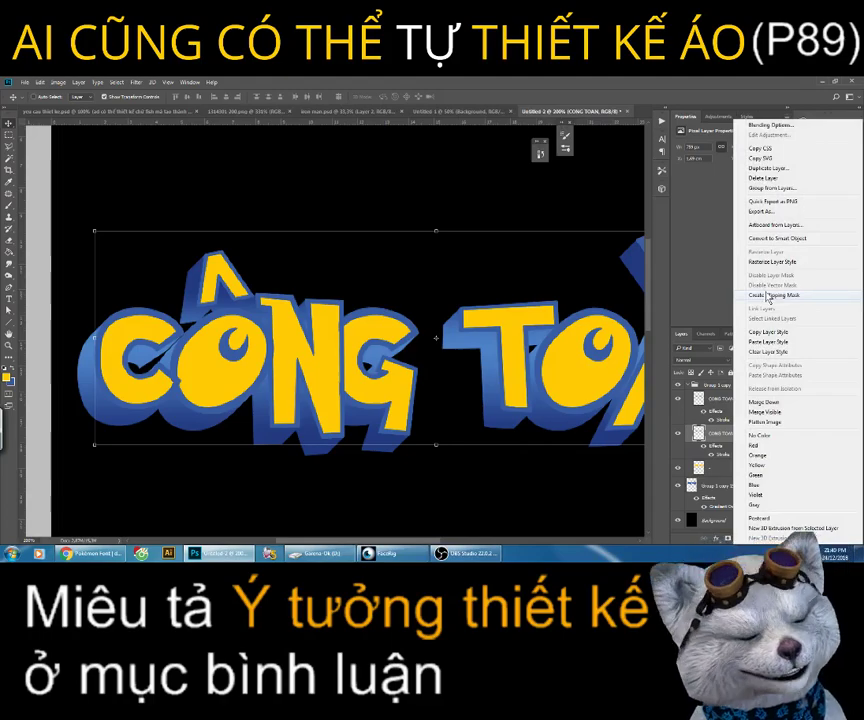
pyautogui.click(768, 296)
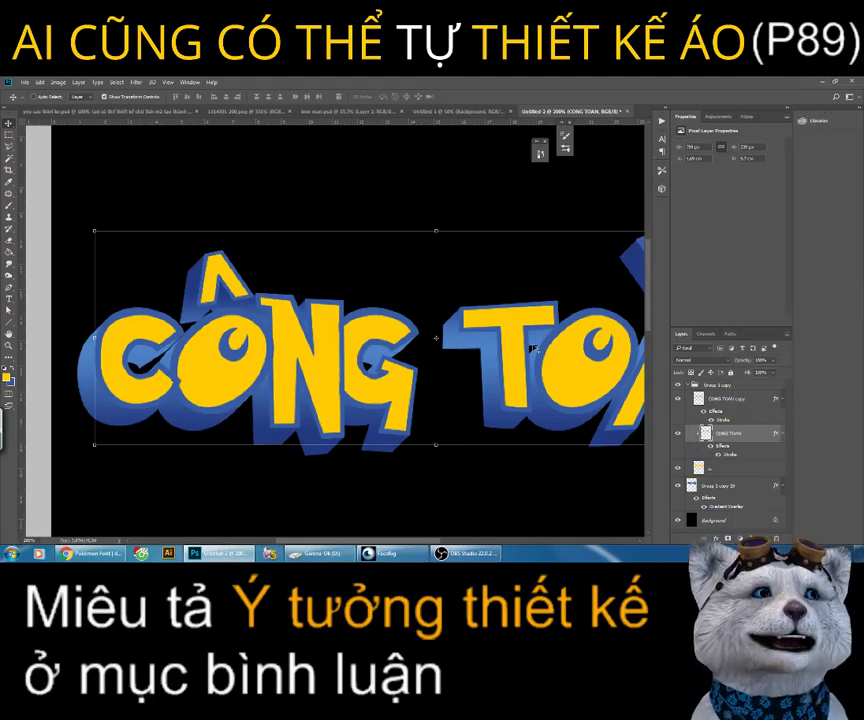
pyautogui.rightClick(776, 442)
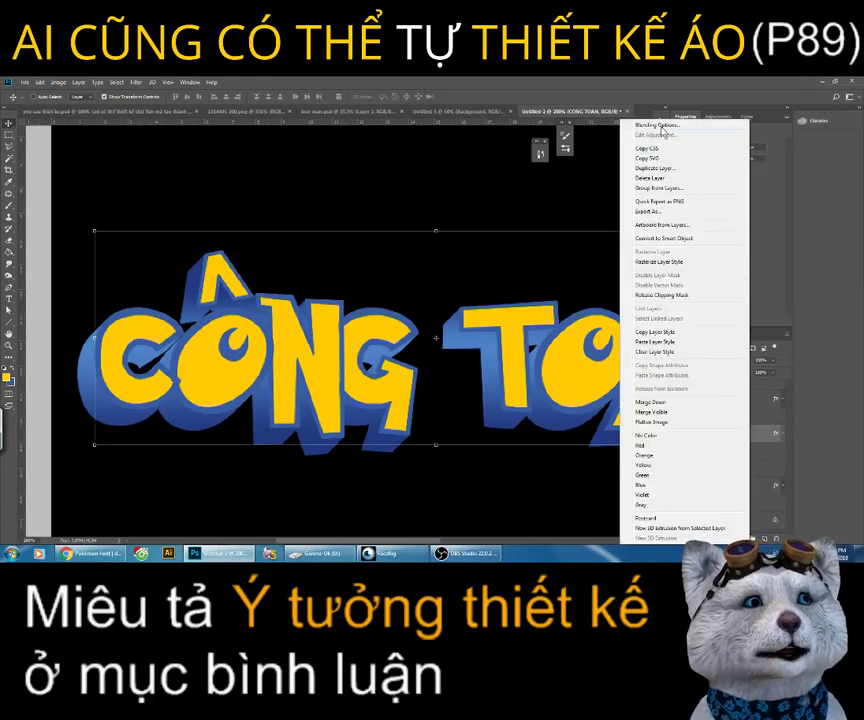
pyautogui.click(661, 128)
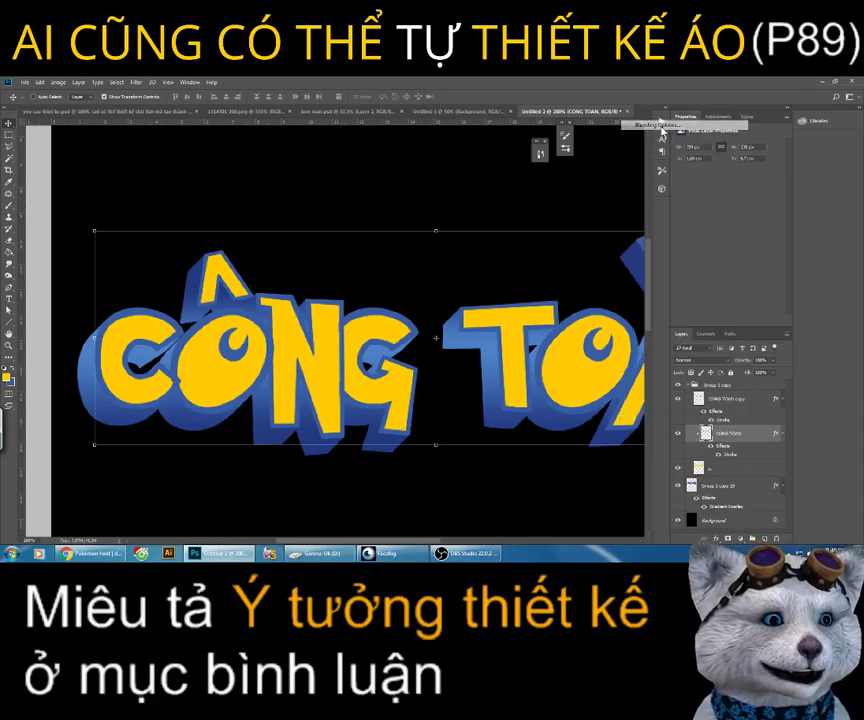
pyautogui.moveTo(569, 145); pyautogui.dragTo(641, 140)
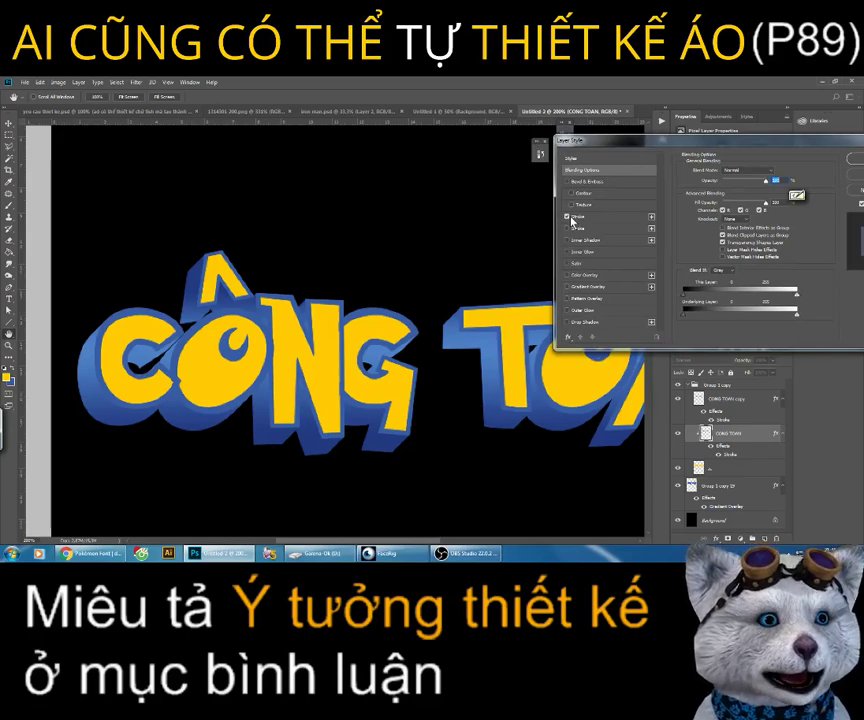
# Step: Enable a Drop Shadow on the lettering and adjust its distance, size, opacity and angle
pyautogui.click(567, 323)
pyautogui.click(585, 323)
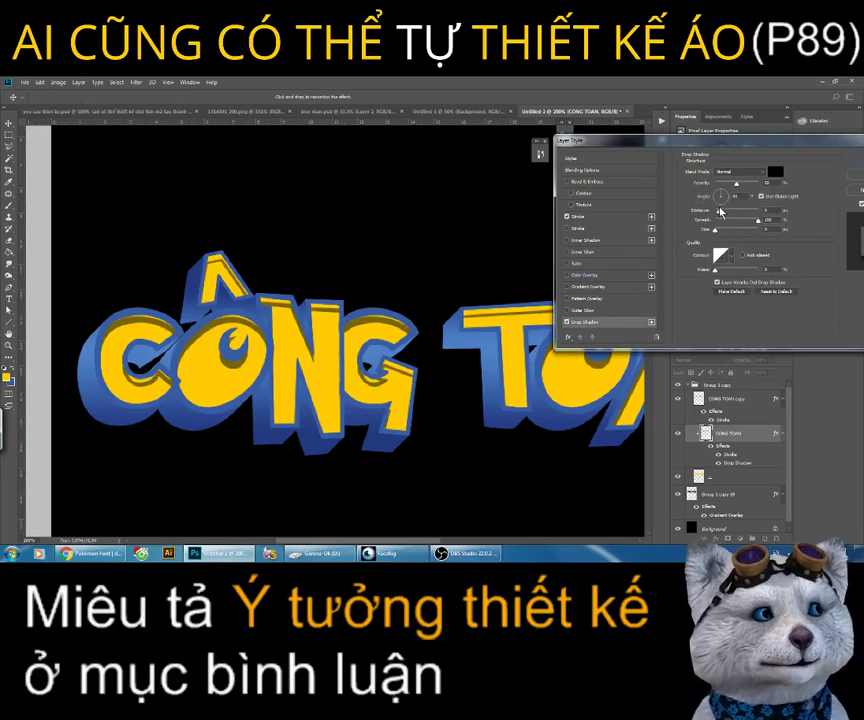
pyautogui.moveTo(718, 213); pyautogui.dragTo(718, 235)
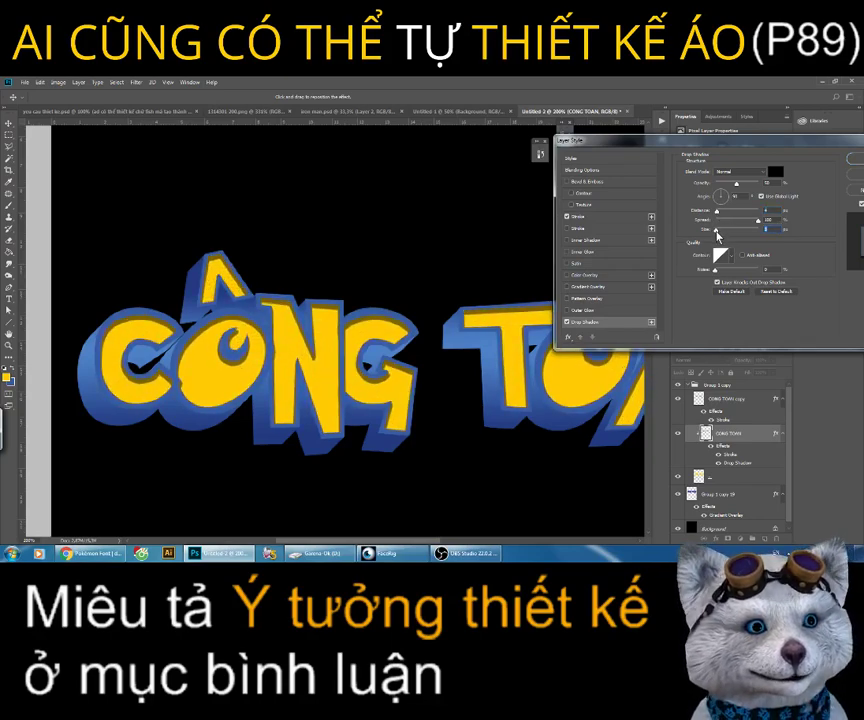
pyautogui.moveTo(718, 235); pyautogui.dragTo(719, 237)
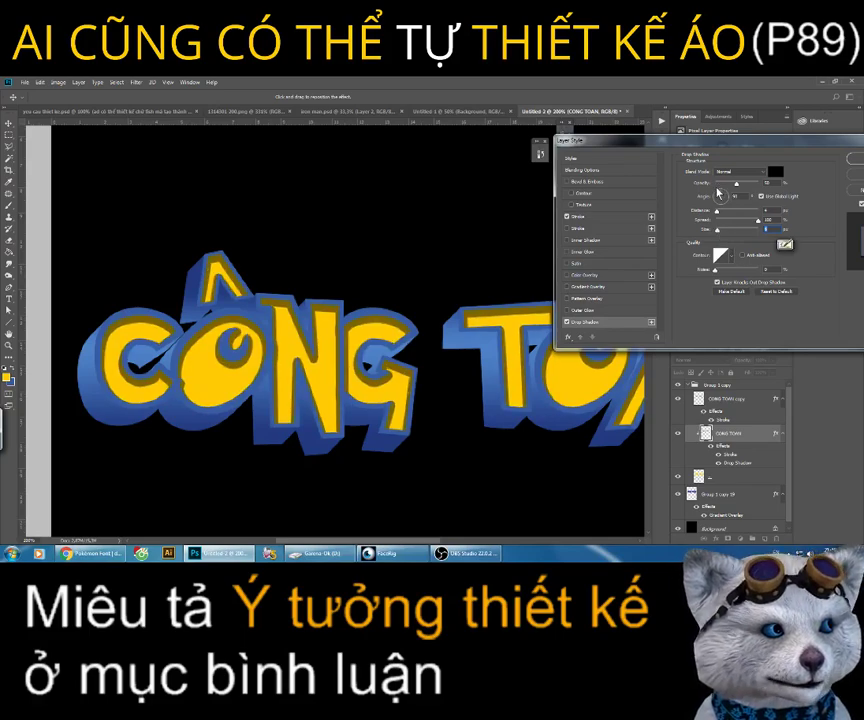
pyautogui.moveTo(737, 184); pyautogui.dragTo(730, 187)
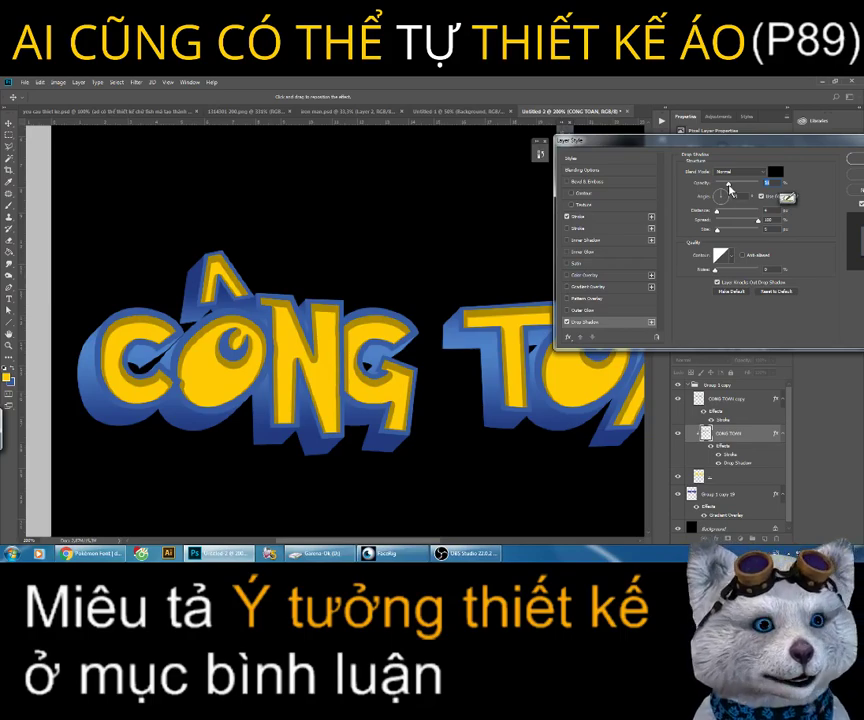
pyautogui.click(731, 197)
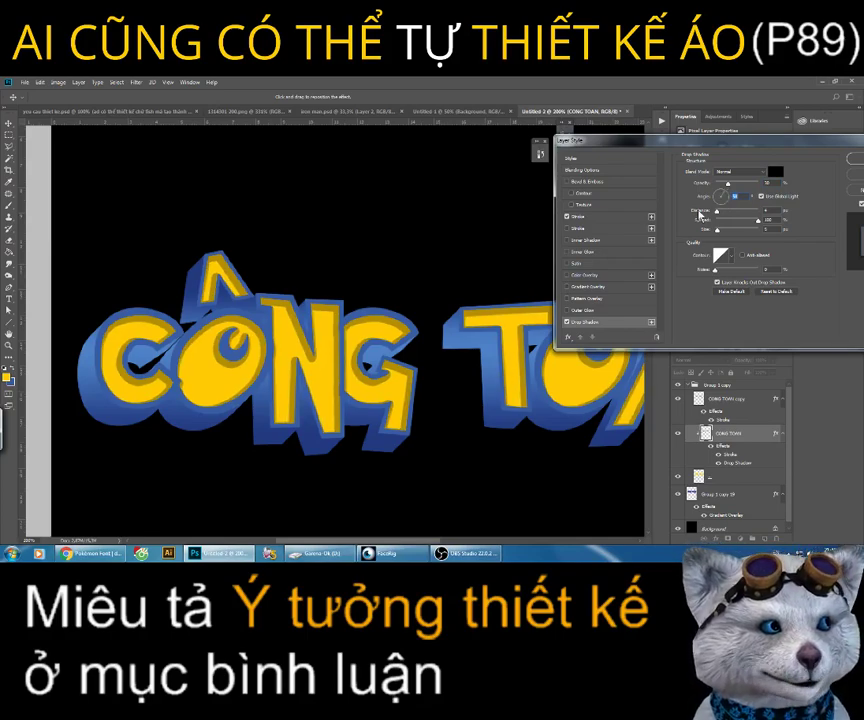
pyautogui.click(727, 196)
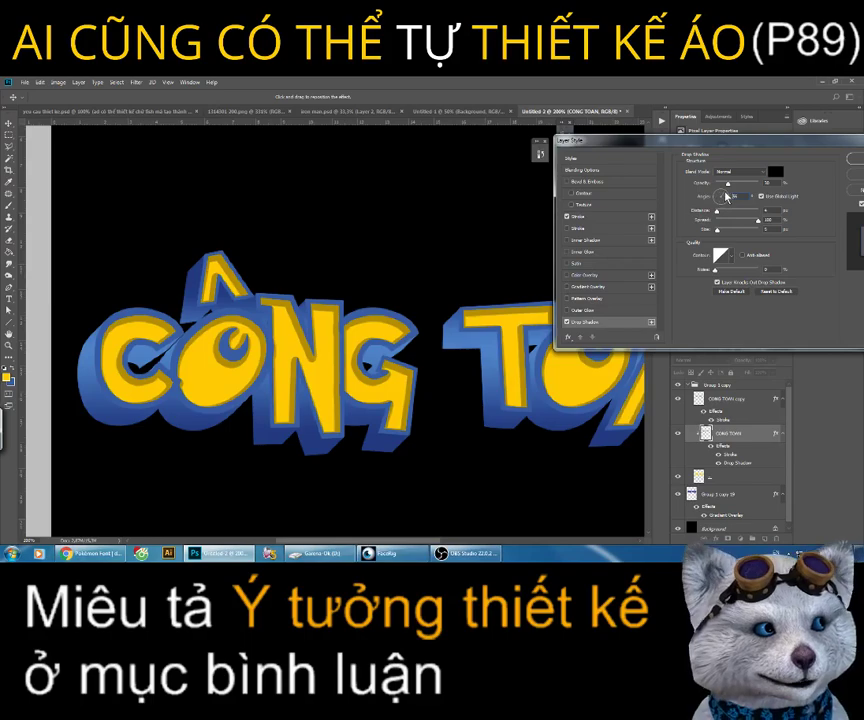
pyautogui.moveTo(727, 196); pyautogui.dragTo(692, 201)
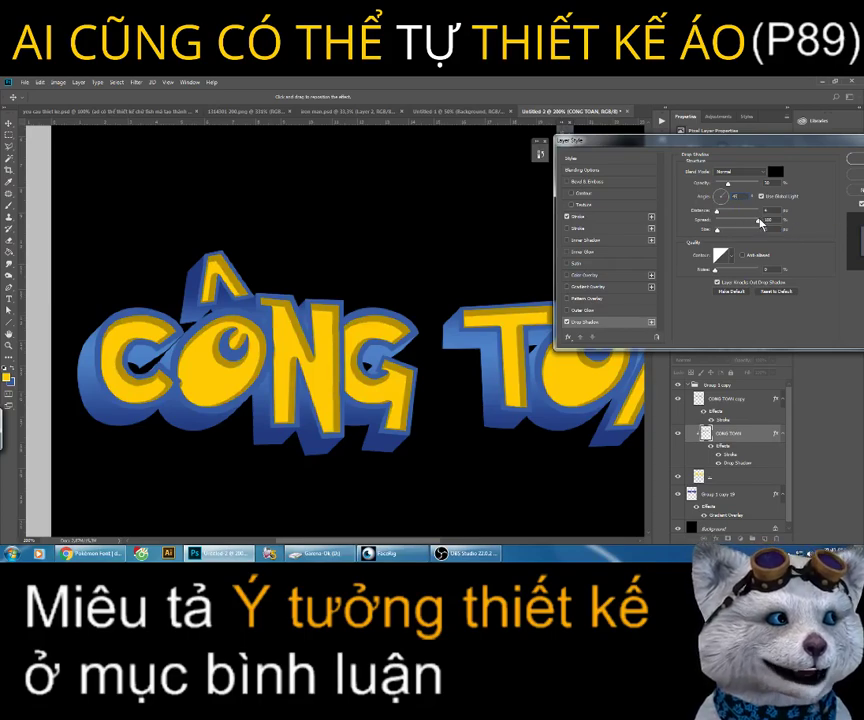
# Step: Pull the shadow distance closer, confirm the style, and zoom to fit the lettering
pyautogui.click(716, 231)
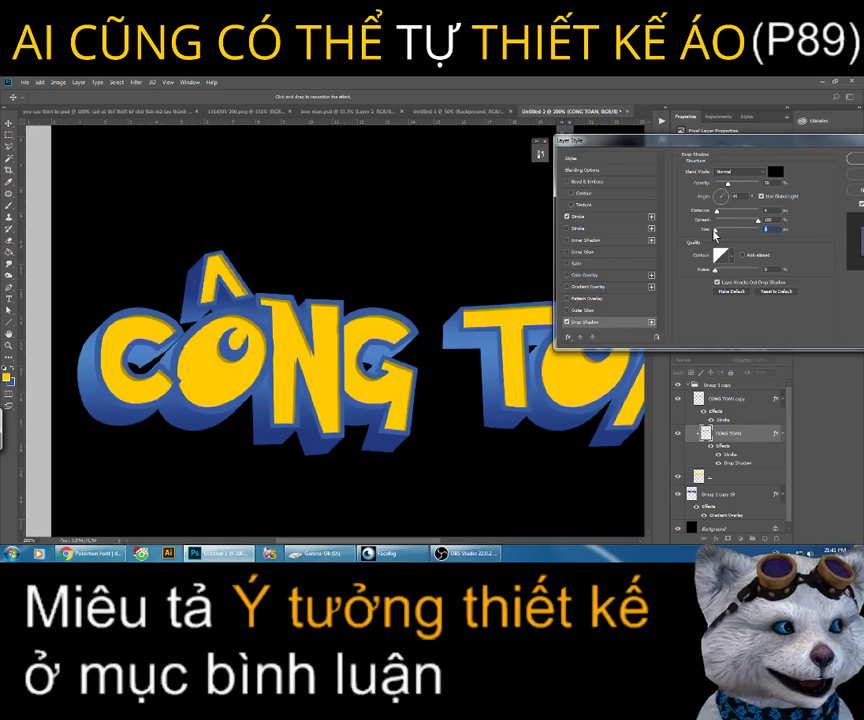
pyautogui.click(720, 212)
pyautogui.moveTo(722, 212); pyautogui.dragTo(718, 213)
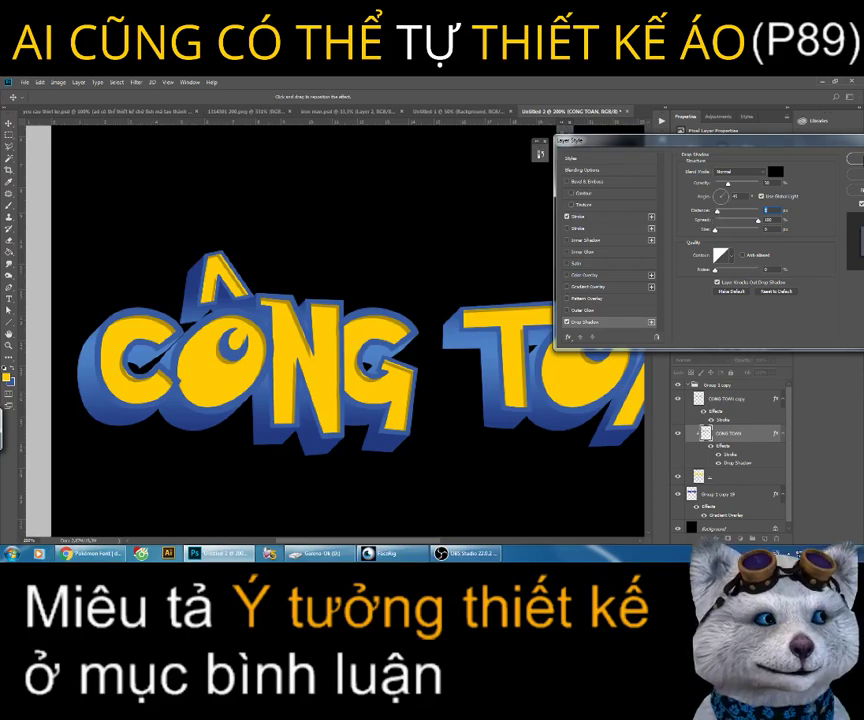
pyautogui.press('Return')
pyautogui.press('z')
pyautogui.moveTo(422, 311); pyautogui.dragTo(385, 287)
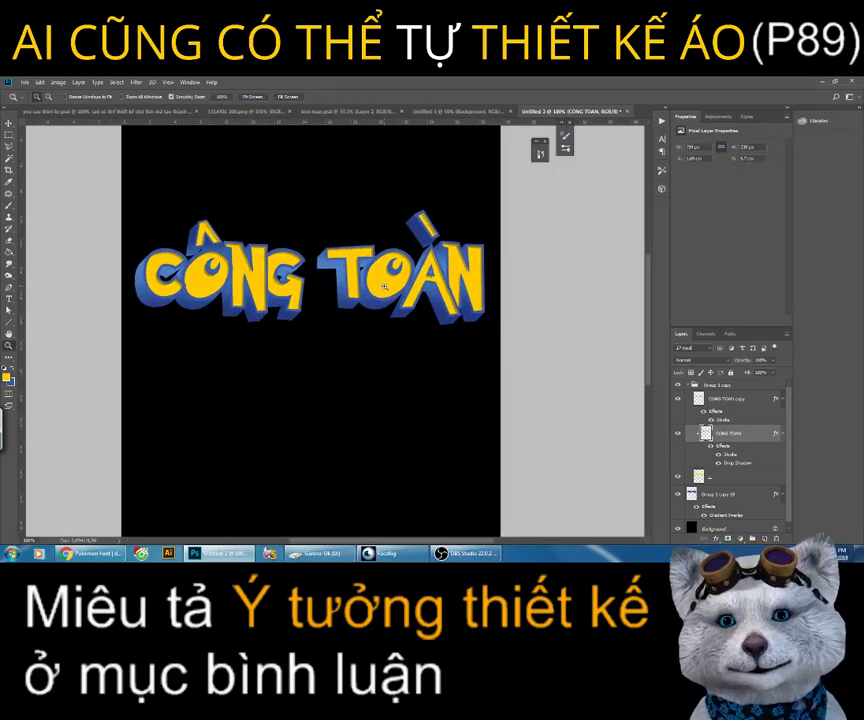
# Step: Nudge the lettering down and merge Group 1 copy into a single layer
pyautogui.hotkey('shift', 'Down')
pyautogui.hotkey('shift', 'Down')
pyautogui.hotkey('shift', 'Down')
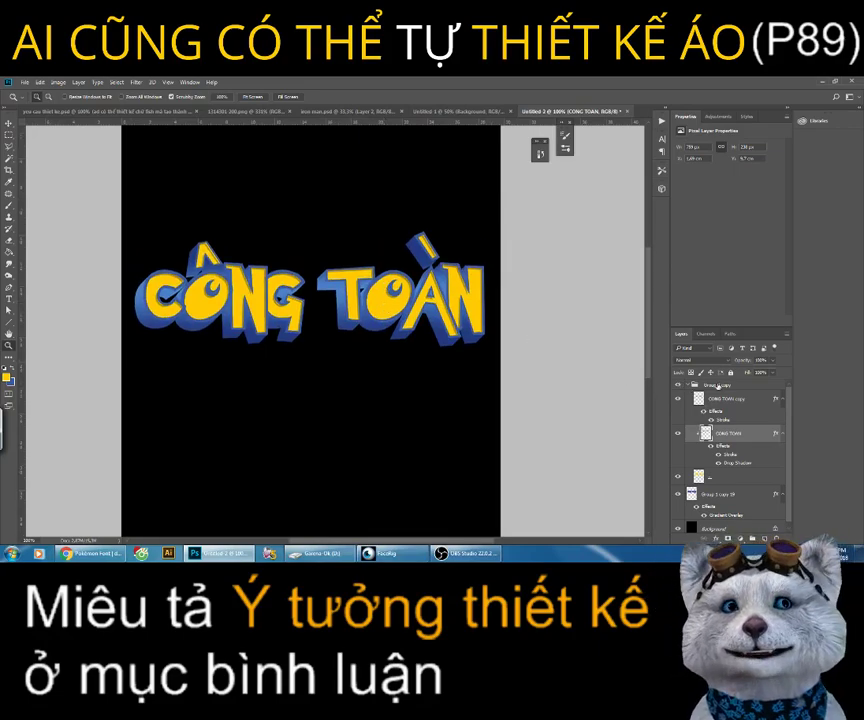
pyautogui.click(692, 384)
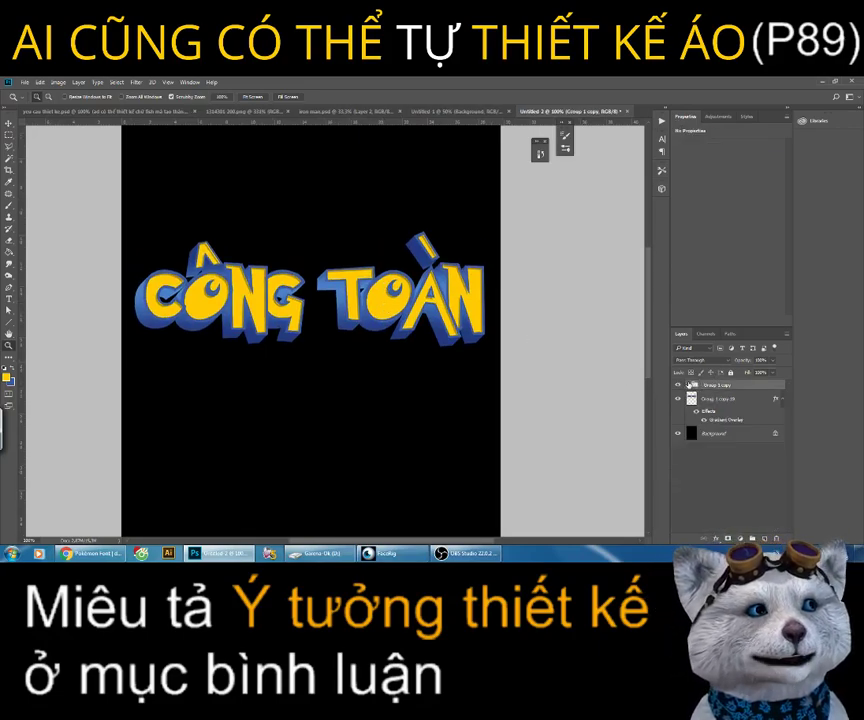
pyautogui.rightClick(744, 406)
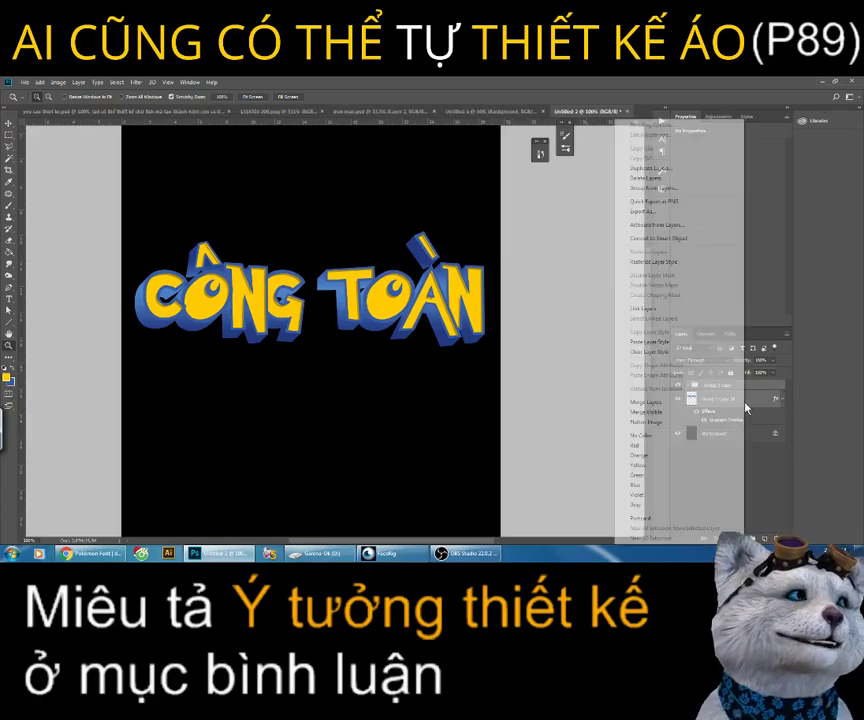
pyautogui.click(685, 403)
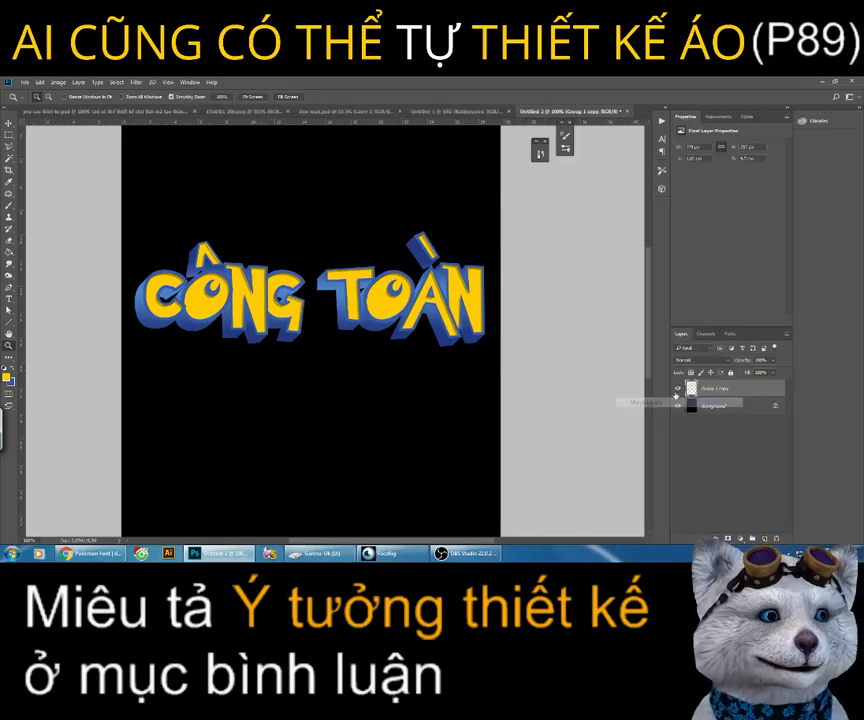
# Step: Warp the merged lettering with an Arc style and flatten the bend
pyautogui.scroll(2, 249, 259)
pyautogui.click(40, 82)
pyautogui.moveTo(60, 274)
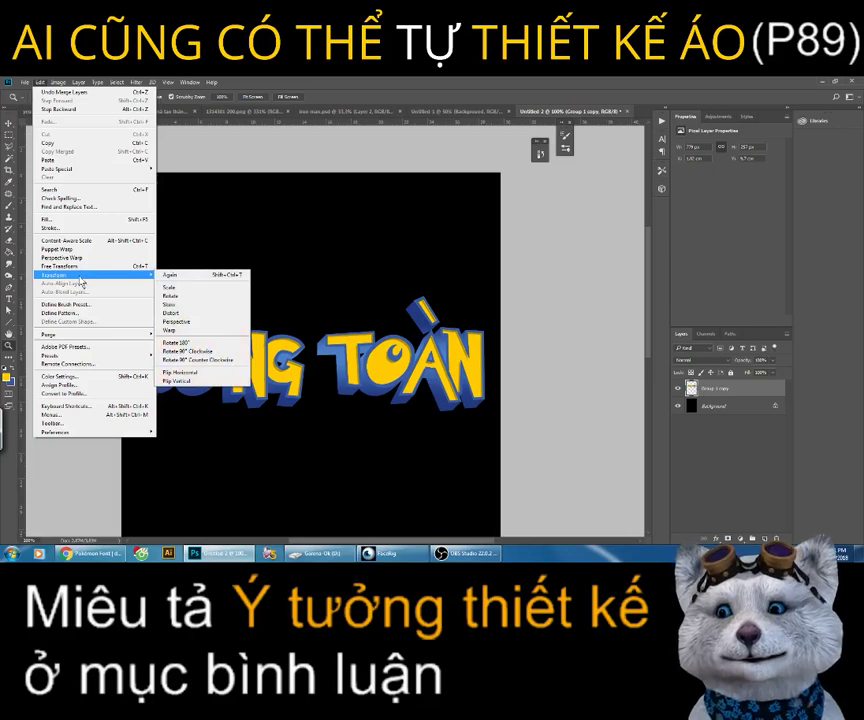
pyautogui.click(170, 330)
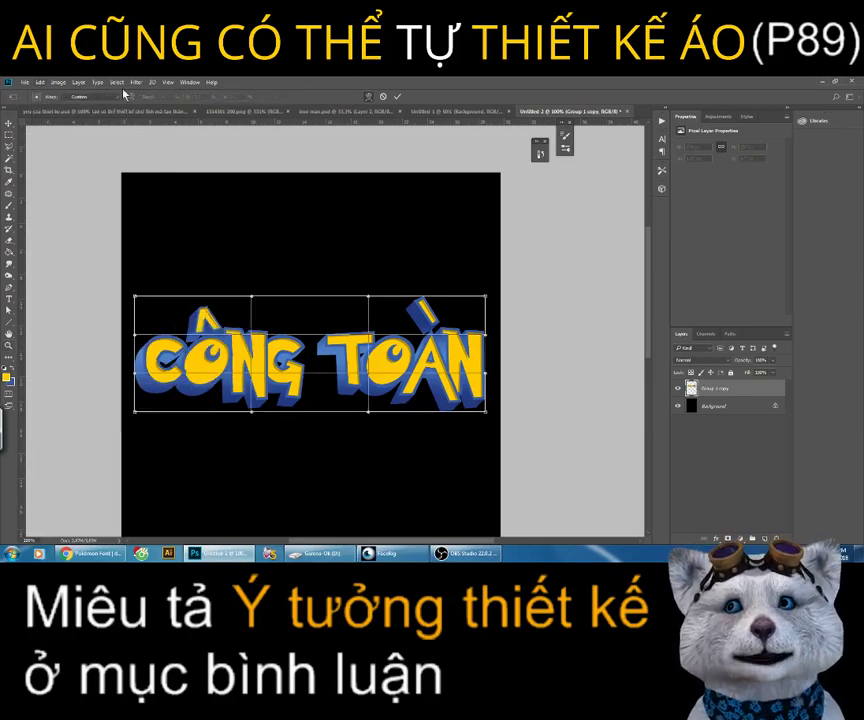
pyautogui.click(83, 99)
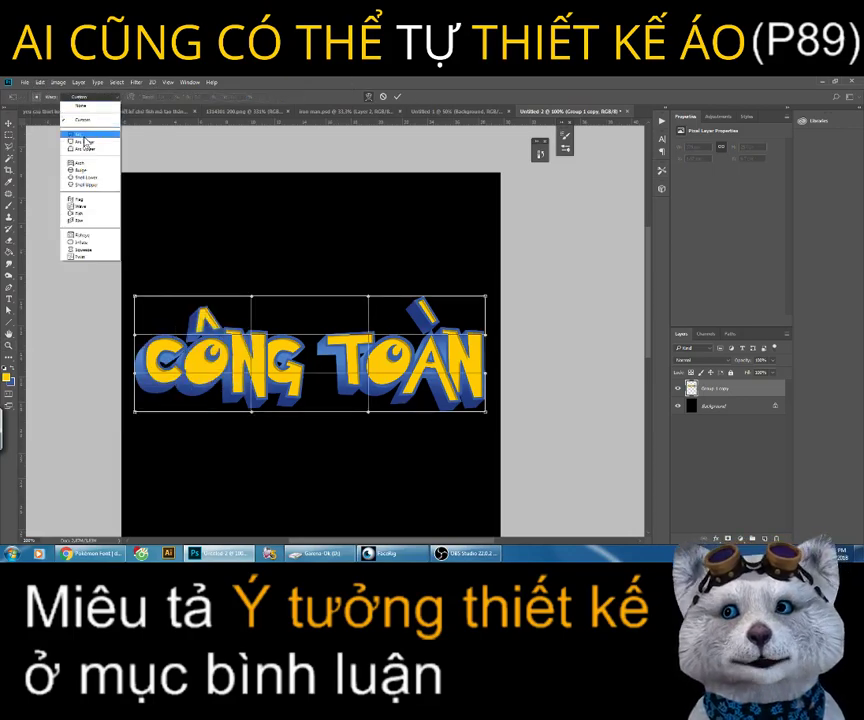
pyautogui.click(84, 136)
pyautogui.moveTo(310, 188); pyautogui.dragTo(310, 285)
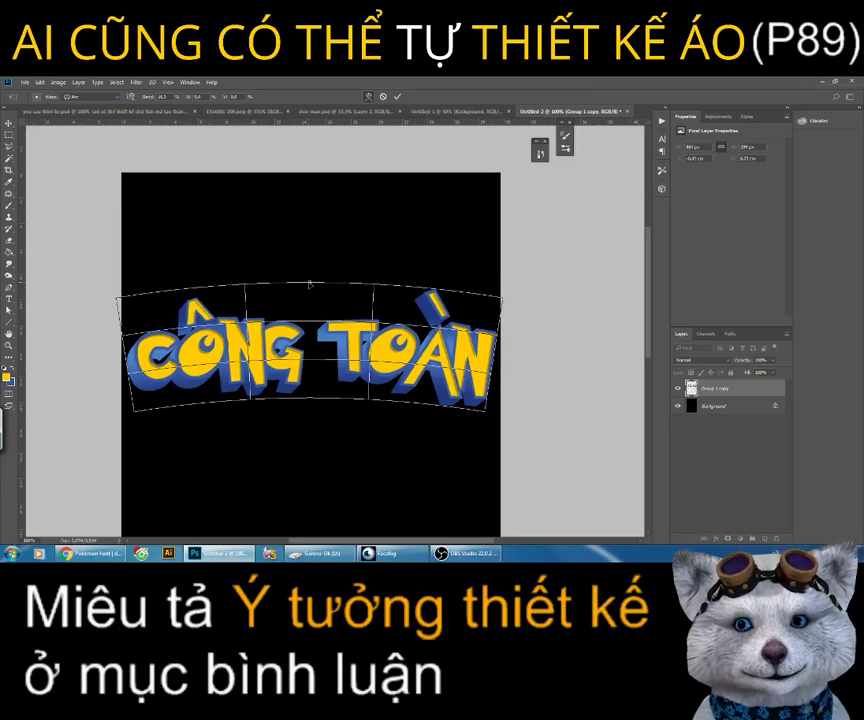
pyautogui.press('Return')
pyautogui.press('z')
pyautogui.keyDown('alt'); pyautogui.click(309, 284); pyautogui.keyUp('alt')
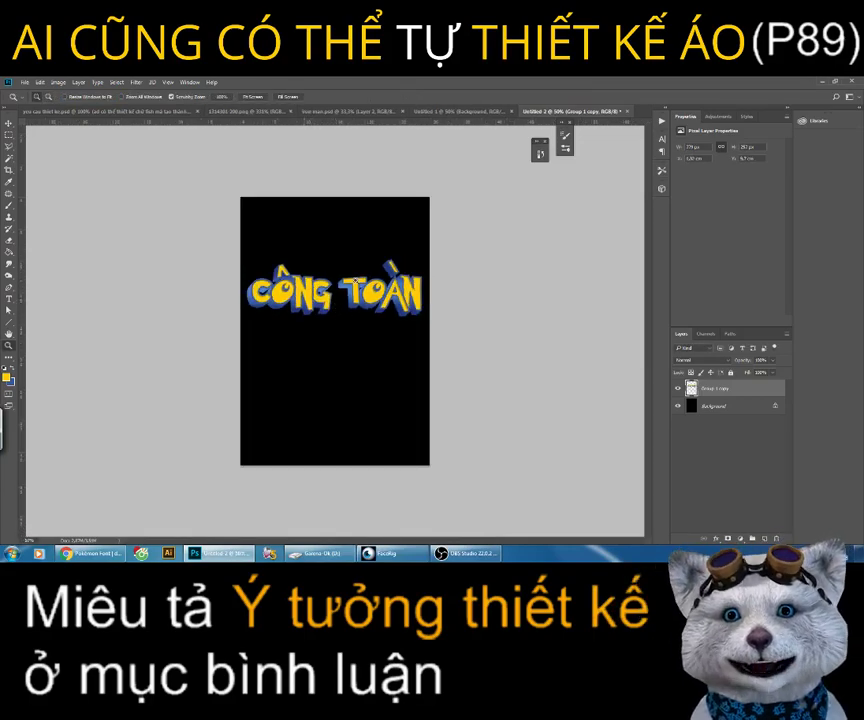
pyautogui.click(345, 300)
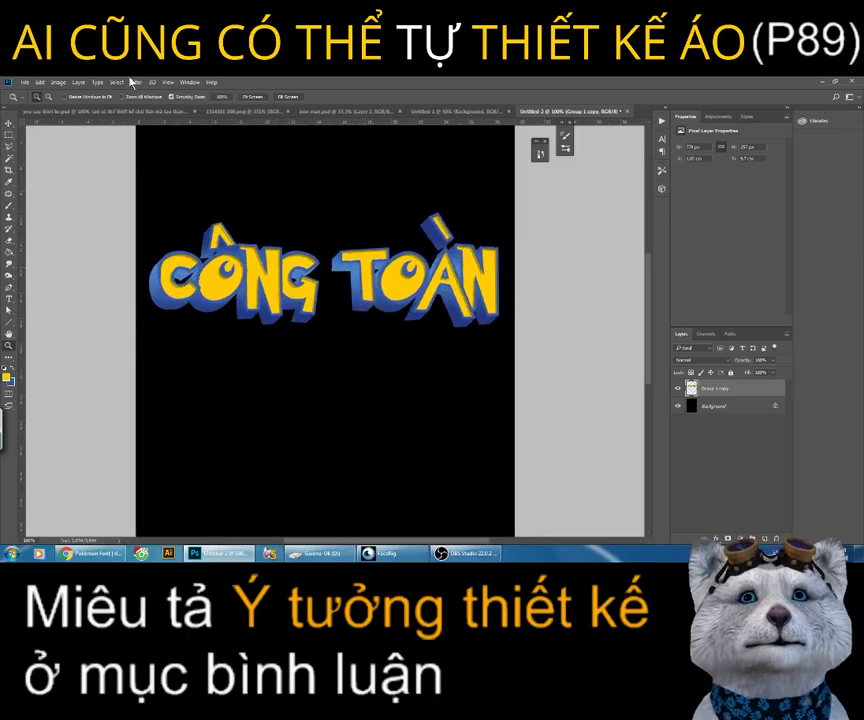
# Step: Re-warp the lettering into a gentler Arc curve
pyautogui.click(40, 82)
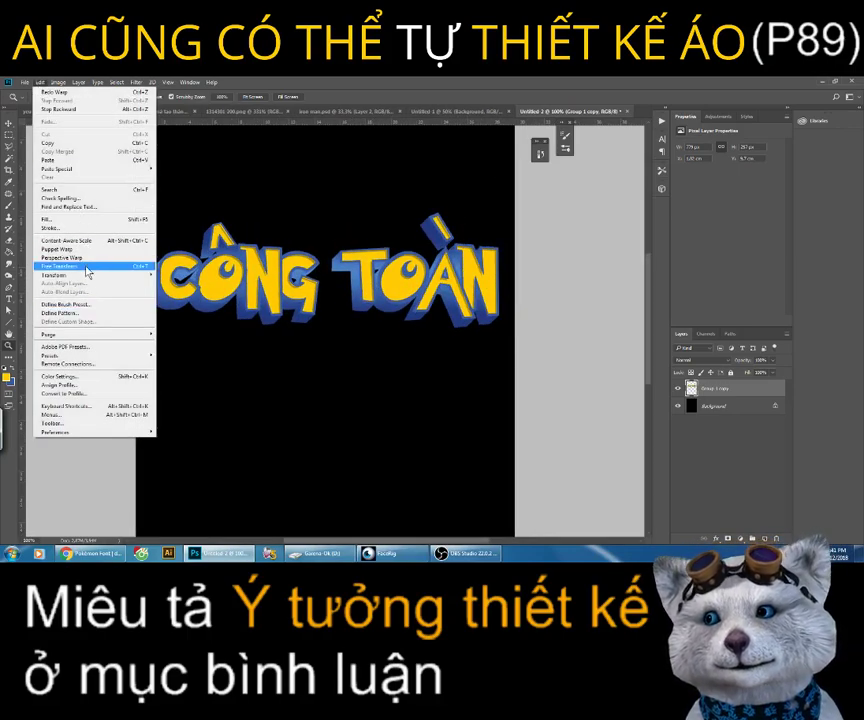
pyautogui.click(222, 330)
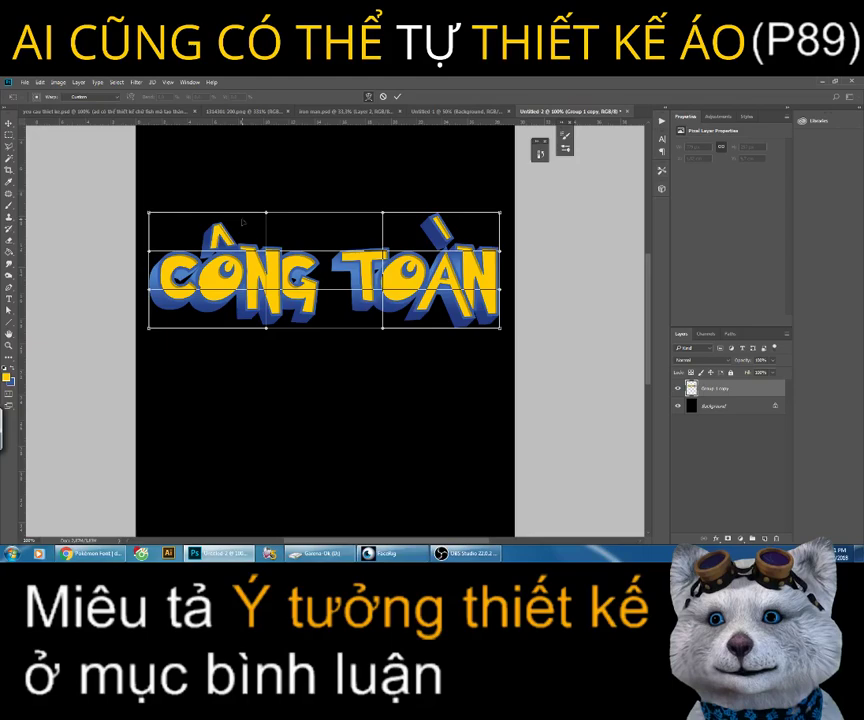
pyautogui.click(101, 98)
pyautogui.click(85, 133)
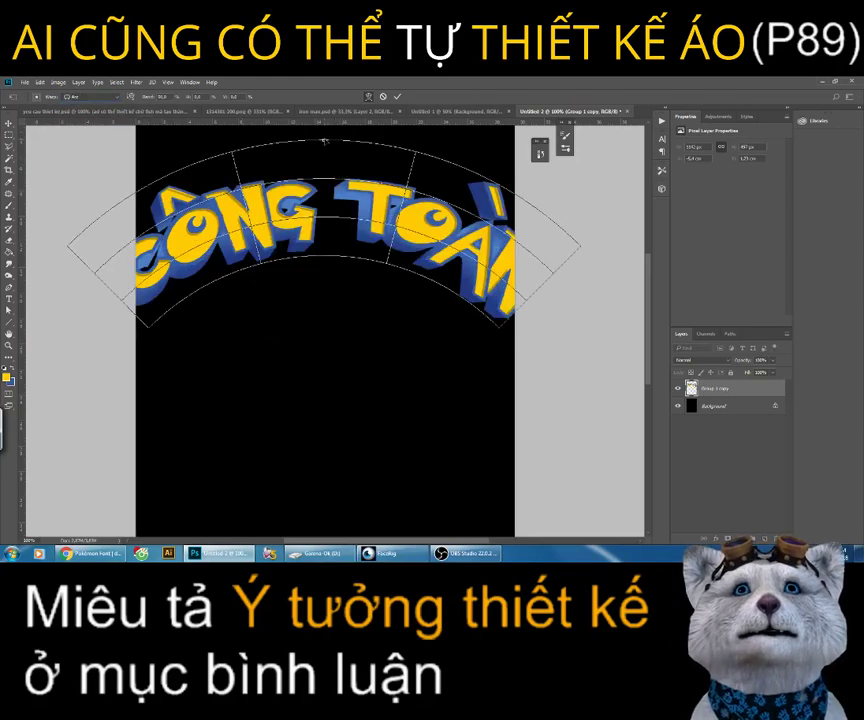
pyautogui.moveTo(324, 142); pyautogui.dragTo(324, 173)
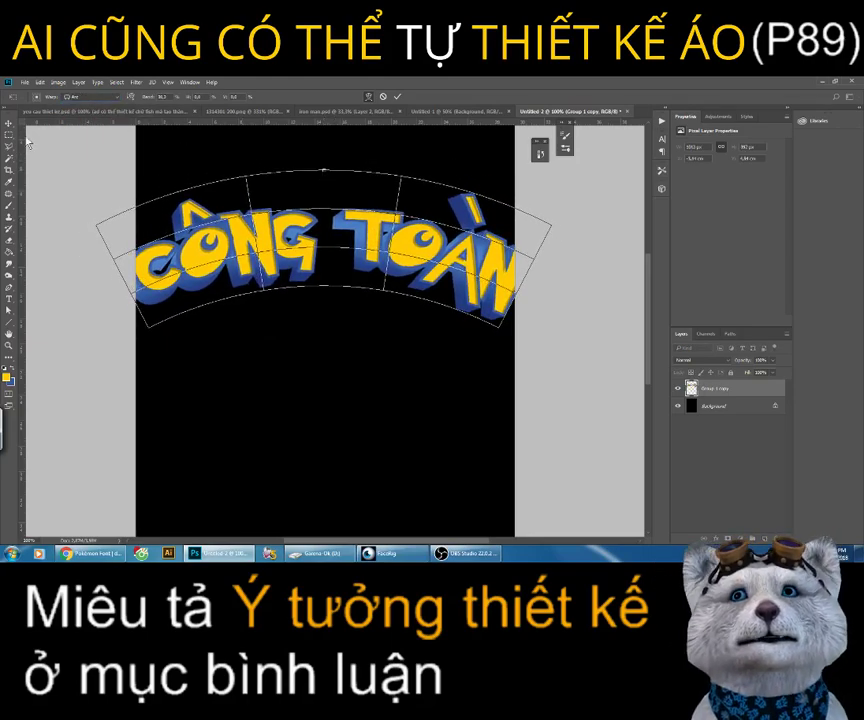
pyautogui.press('Return')
# Step: Scale the lettering down to fit the page width and move it lower
pyautogui.press('z')
pyautogui.hotkey('ctrl', '-')
pyautogui.hotkey('ctrl', '-')
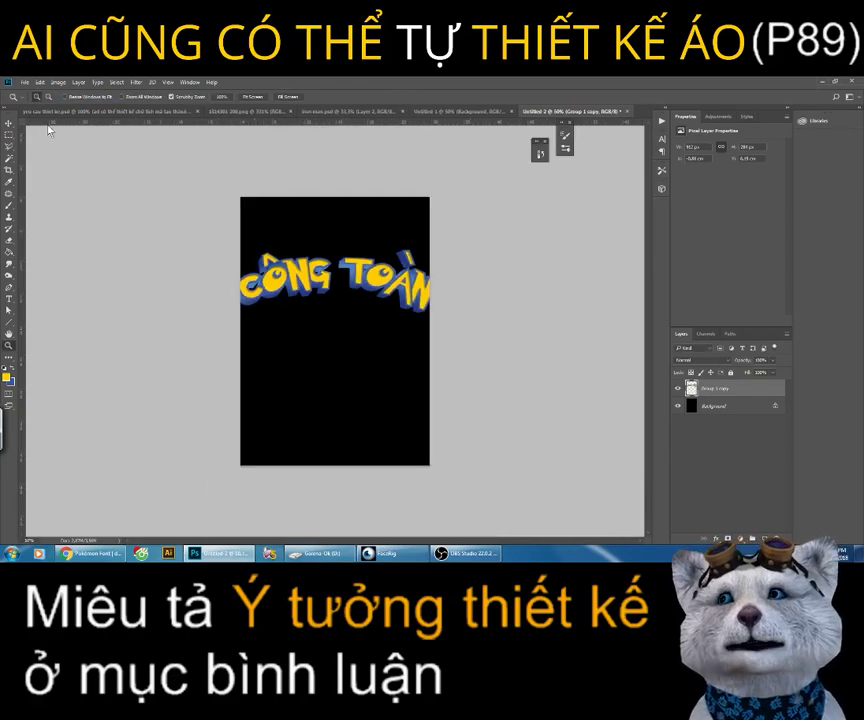
pyautogui.click(10, 123)
pyautogui.moveTo(235, 250); pyautogui.dragTo(244, 253)
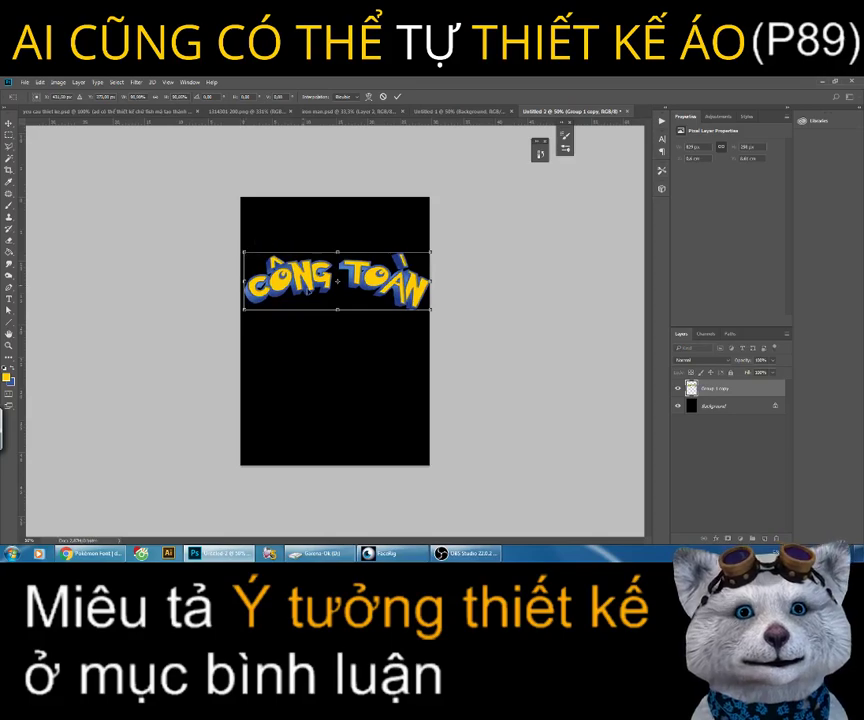
pyautogui.moveTo(288, 280); pyautogui.dragTo(300, 293)
pyautogui.press('Return')
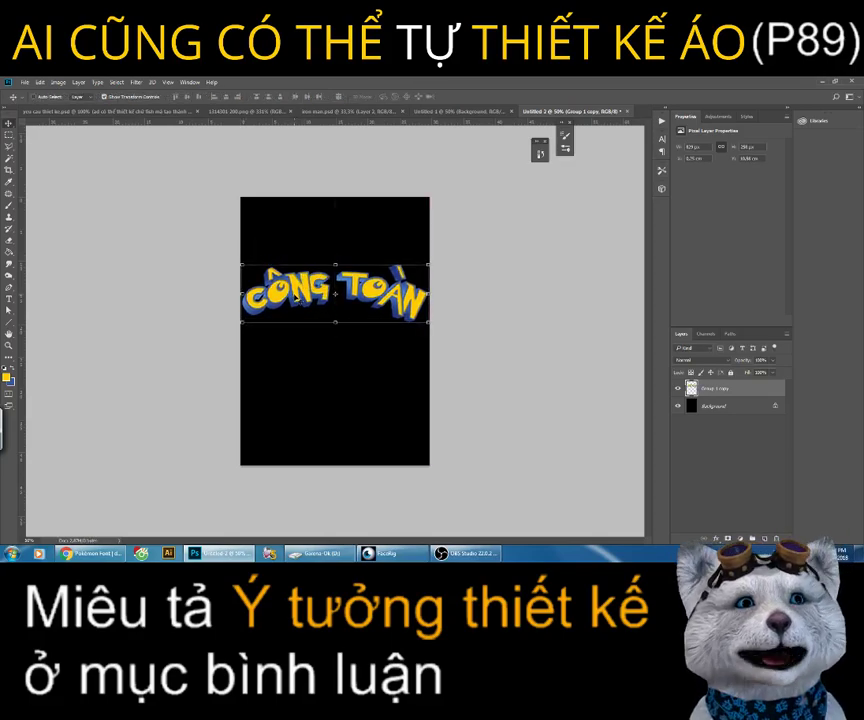
# Step: Search Google Images for 'POKEBALL' and preview a few results
pyautogui.click(92, 553)
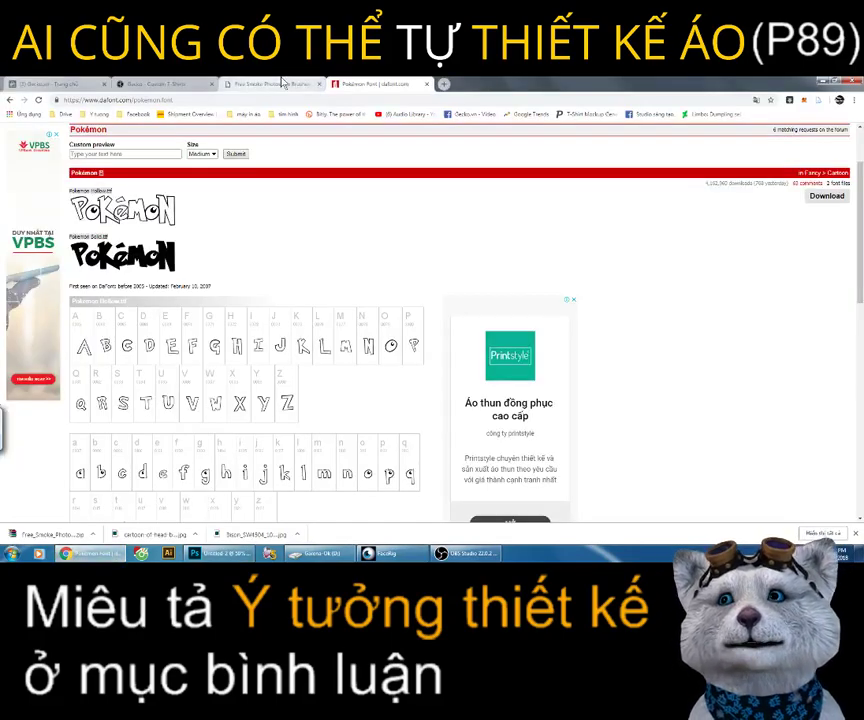
pyautogui.click(353, 100)
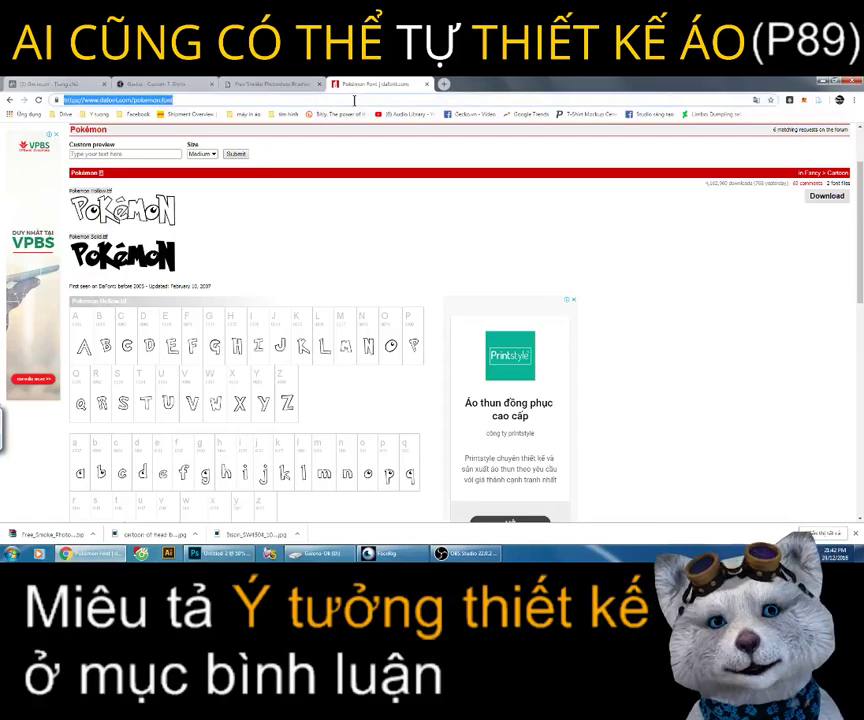
pyautogui.write('POKEBALL')
pyautogui.press('Return')
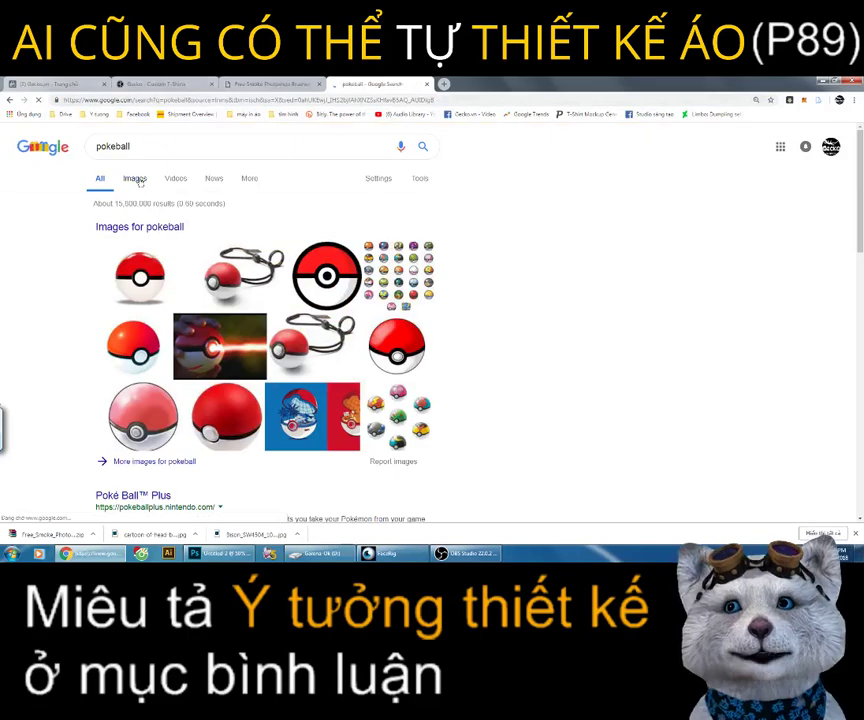
pyautogui.click(135, 179)
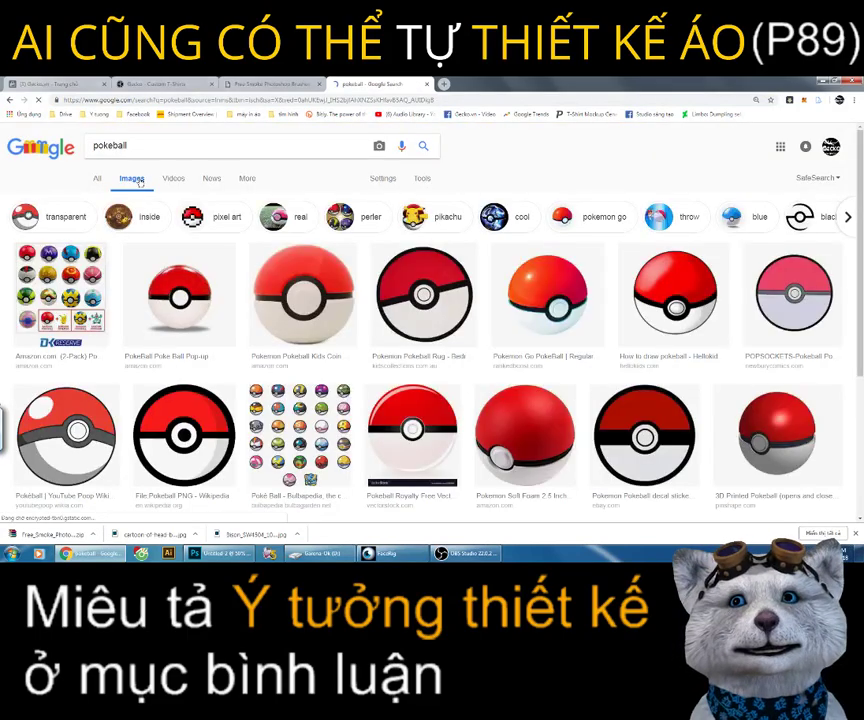
pyautogui.click(411, 292)
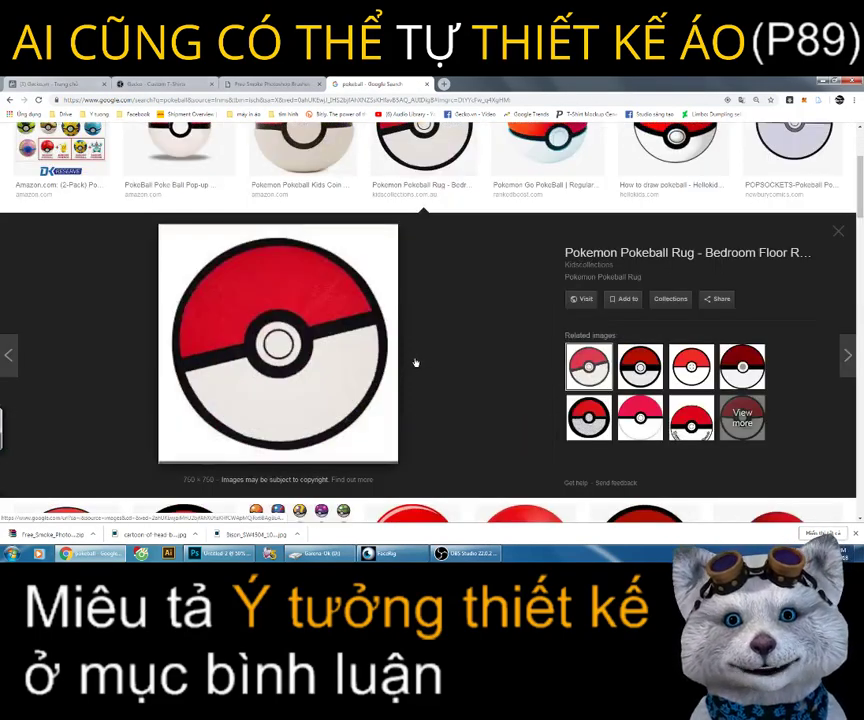
pyautogui.scroll(-3, 415, 362)
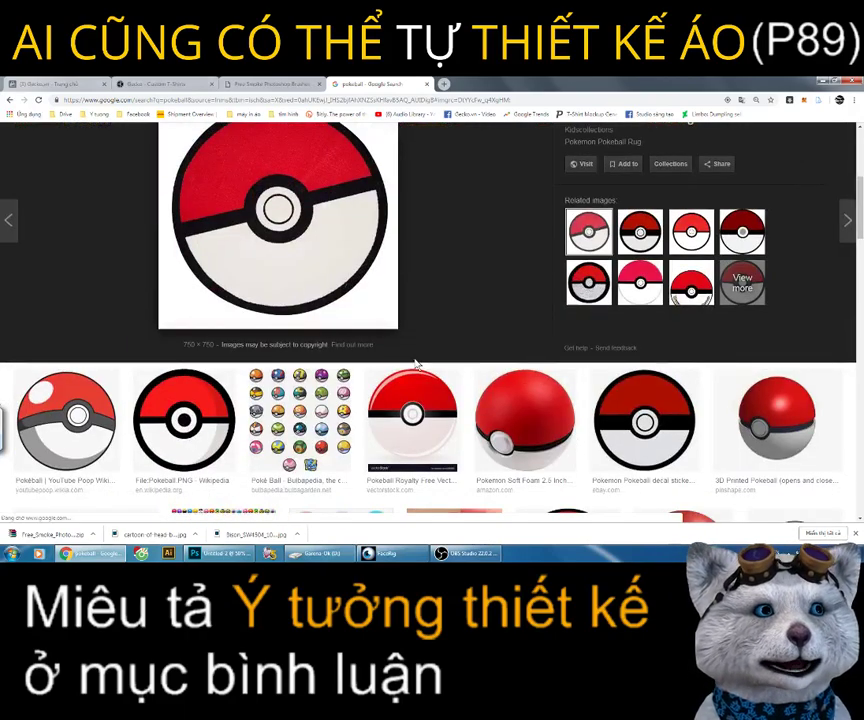
pyautogui.click(175, 428)
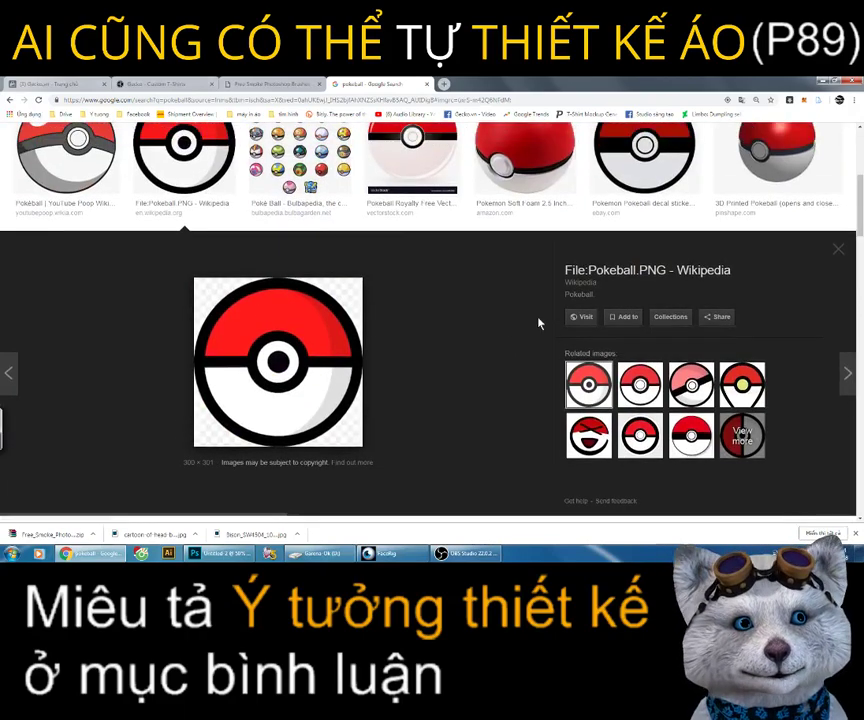
pyautogui.scroll(5, 657, 194)
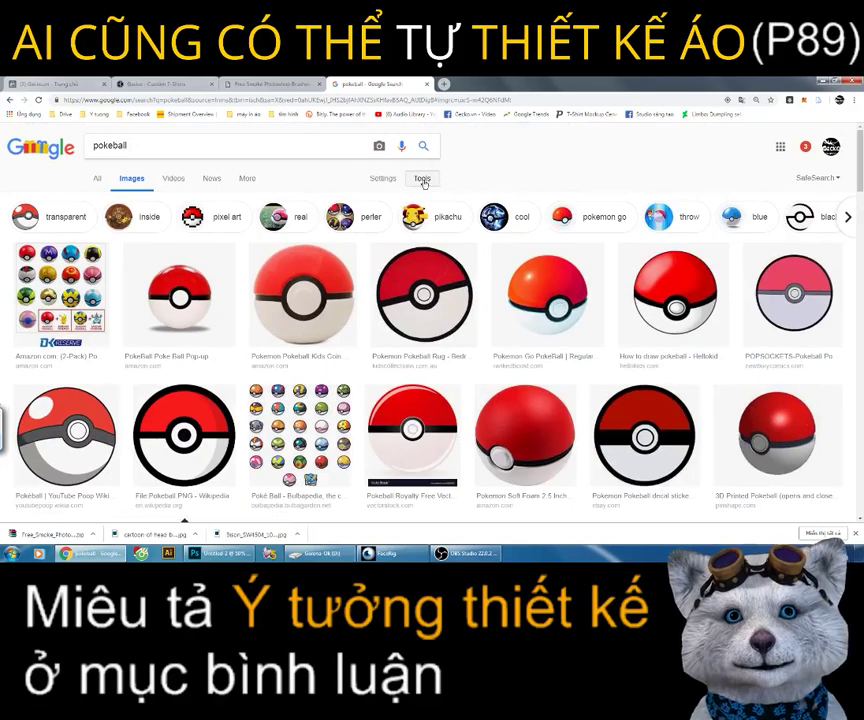
# Step: Filter to large images and save the pngimg pokeball as pokeball_PNG8.png on D:
pyautogui.click(421, 177)
pyautogui.click(104, 199)
pyautogui.click(104, 233)
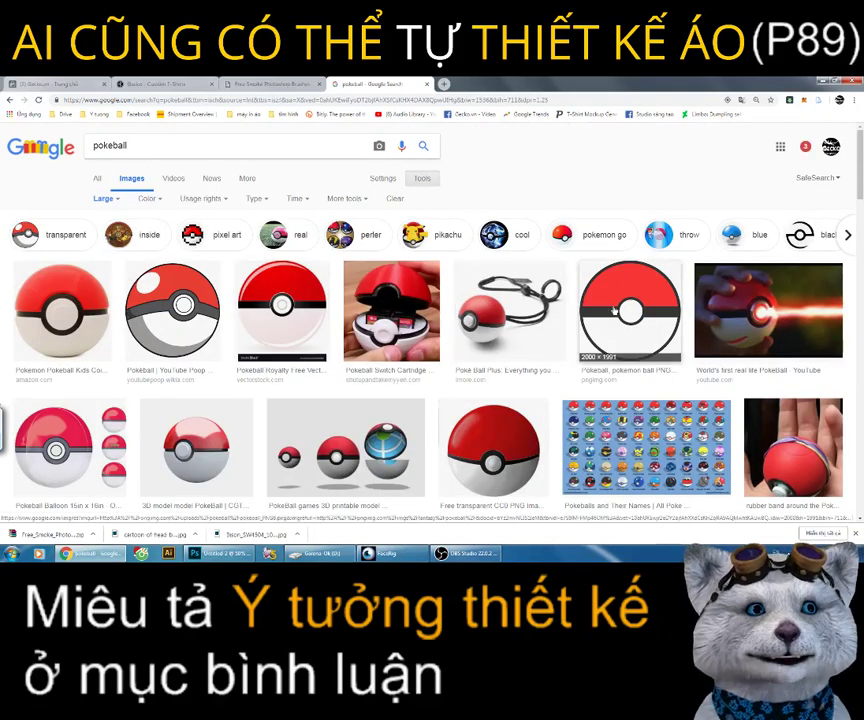
pyautogui.click(630, 310)
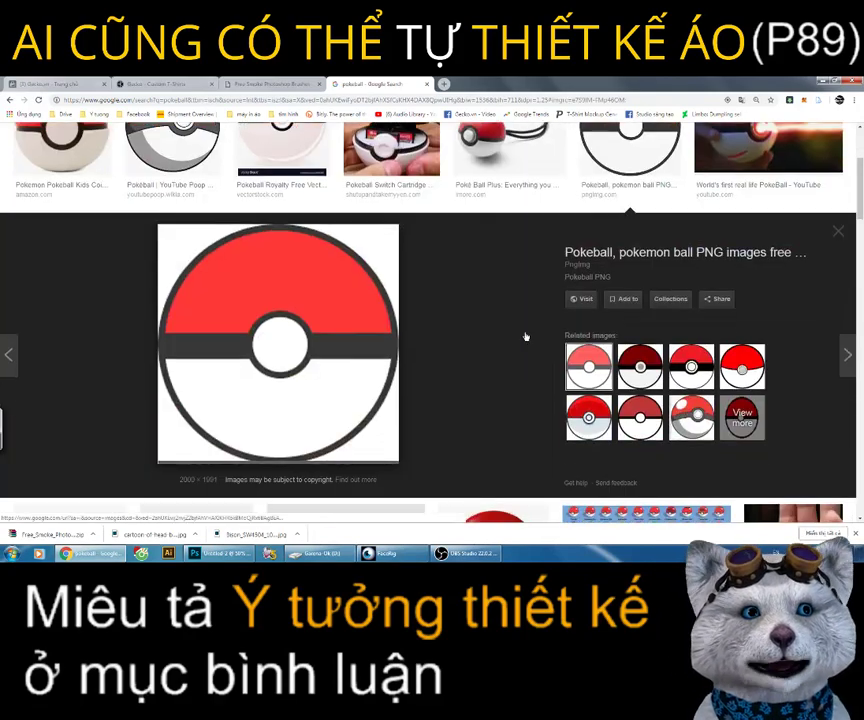
pyautogui.rightClick(208, 313)
pyautogui.click(245, 392)
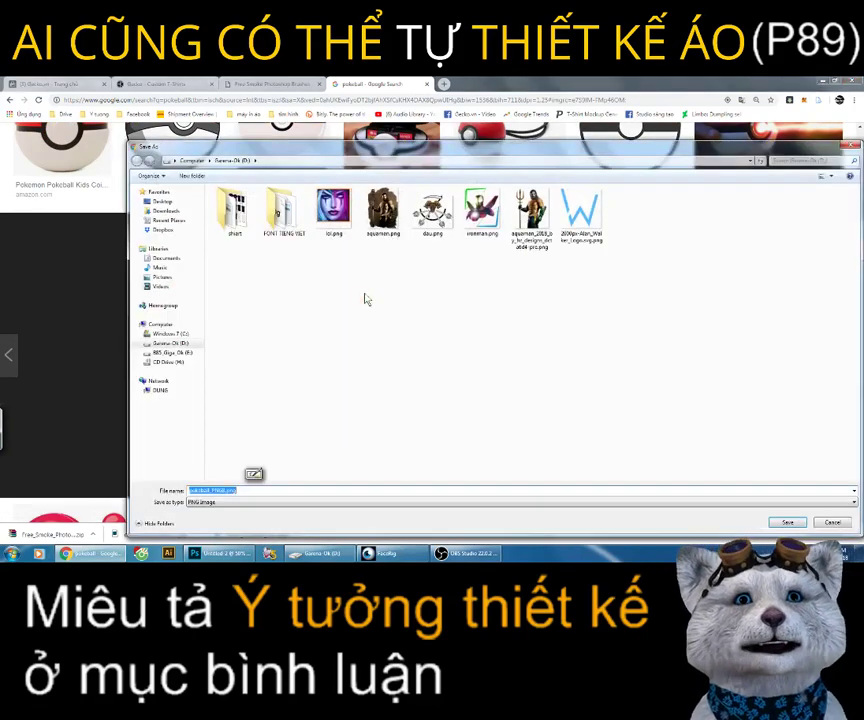
pyautogui.press('Return')
pyautogui.click(322, 553)
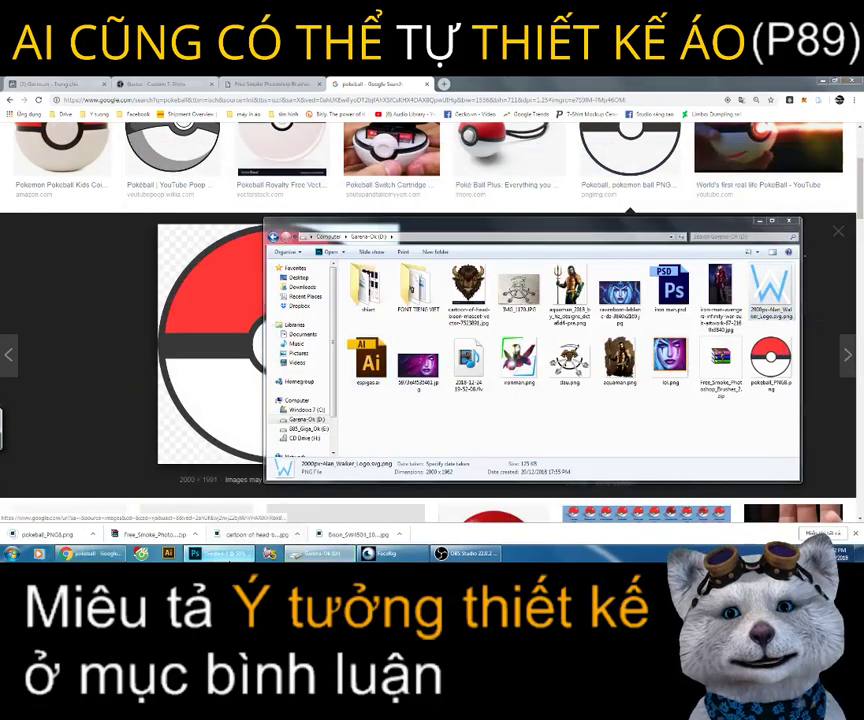
pyautogui.click(225, 553)
# Step: Drag pokeball_PNG8.png onto the canvas, shrink it and move it up
pyautogui.click(322, 553)
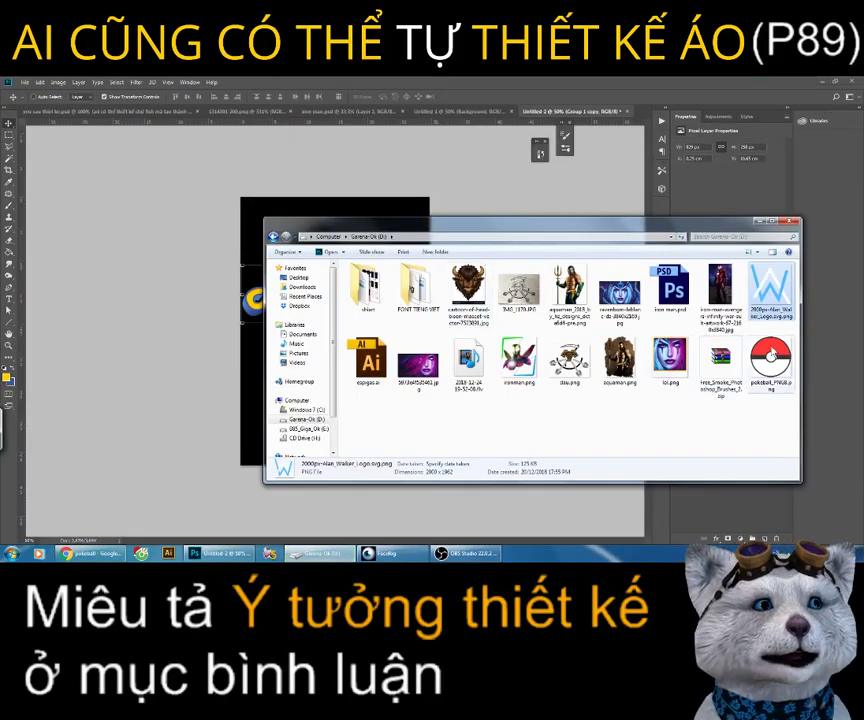
pyautogui.moveTo(770, 362); pyautogui.dragTo(339, 216)
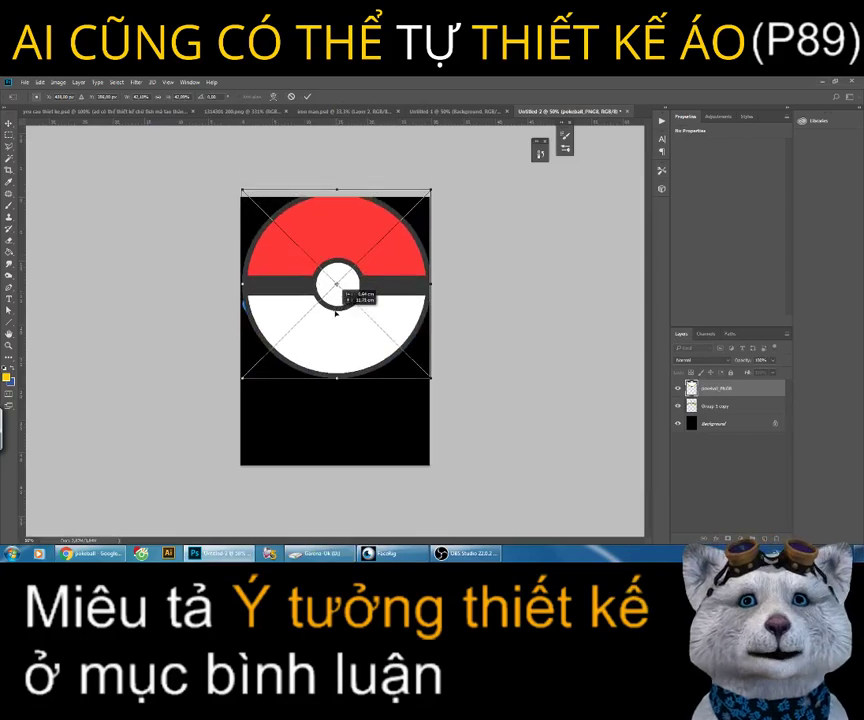
pyautogui.moveTo(242, 200); pyautogui.dragTo(268, 245)
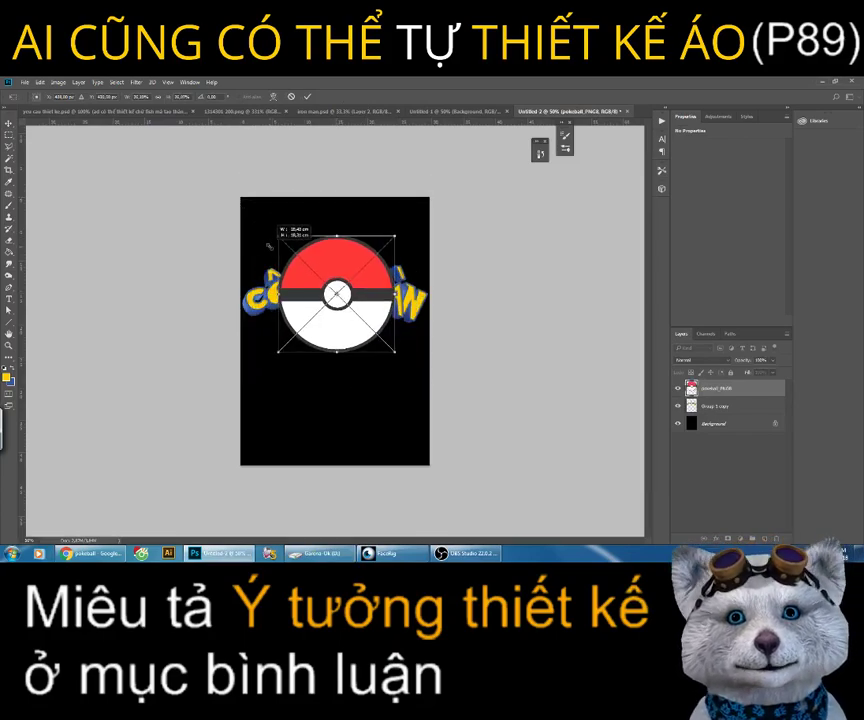
pyautogui.moveTo(350, 278); pyautogui.dragTo(348, 249)
pyautogui.press('Return')
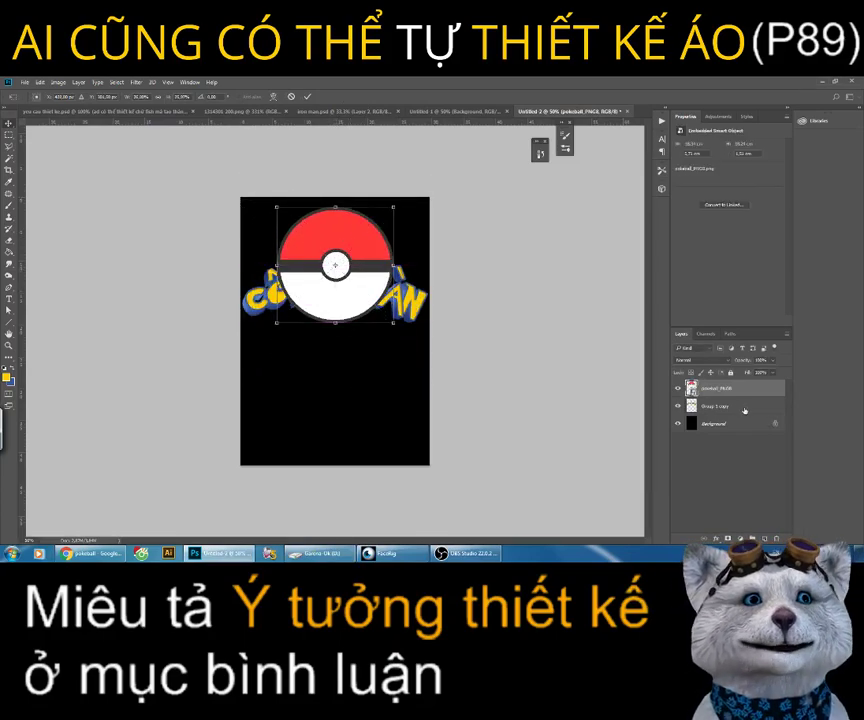
# Step: Move the CÔNG TOÀN lettering below the pokeball and shrink the pokeball further
pyautogui.keyDown('ctrl'); pyautogui.click(432, 294); pyautogui.keyUp('ctrl')
pyautogui.moveTo(432, 294)
pyautogui.mouseDown()
pyautogui.moveTo(397, 334)
pyautogui.moveTo(396, 327)
pyautogui.mouseUp()
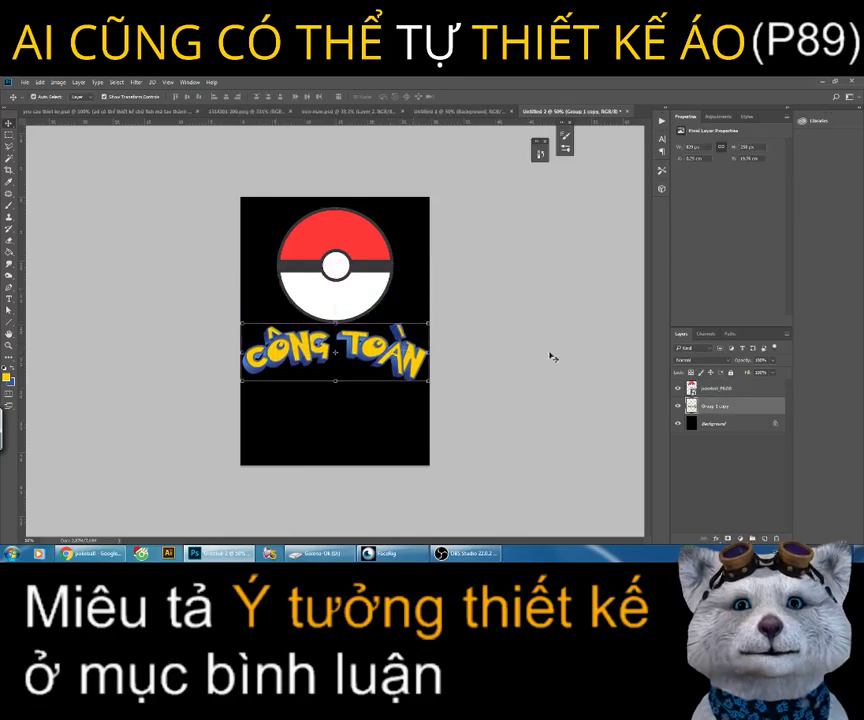
pyautogui.keyDown('shift'); pyautogui.click(735, 386); pyautogui.keyUp('shift')
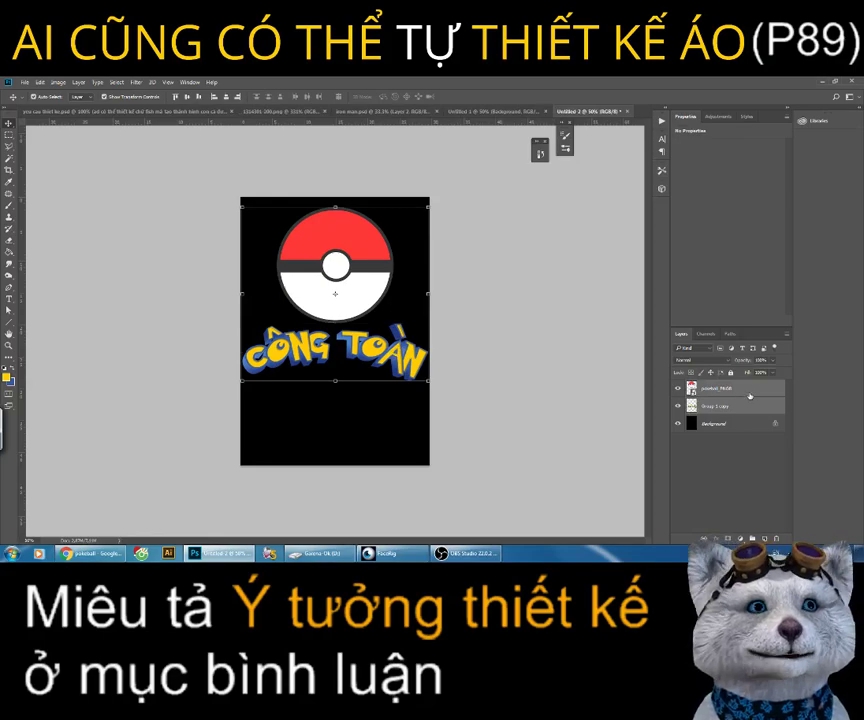
pyautogui.click(732, 390)
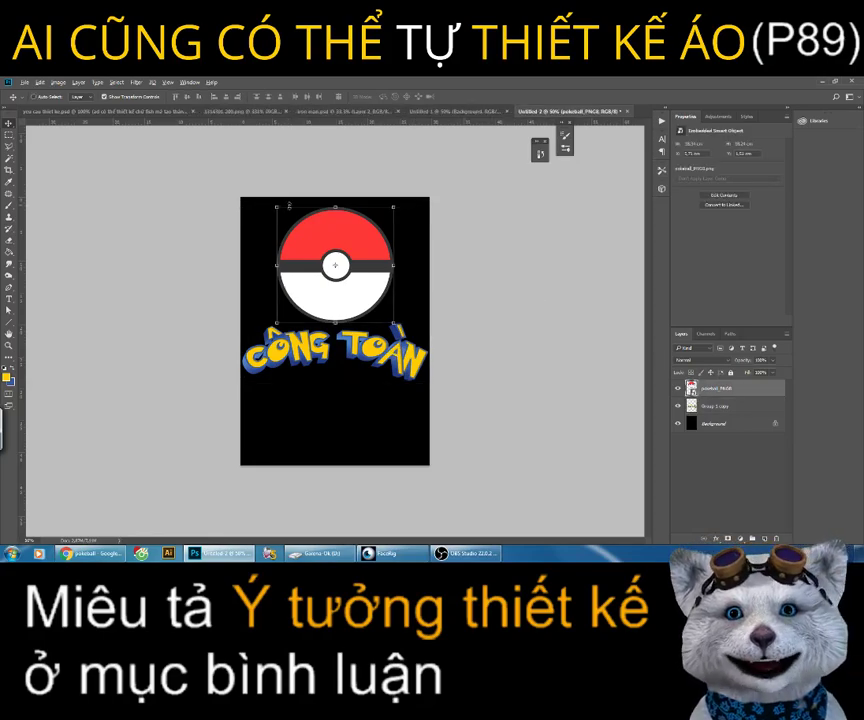
pyautogui.moveTo(277, 206); pyautogui.dragTo(292, 222)
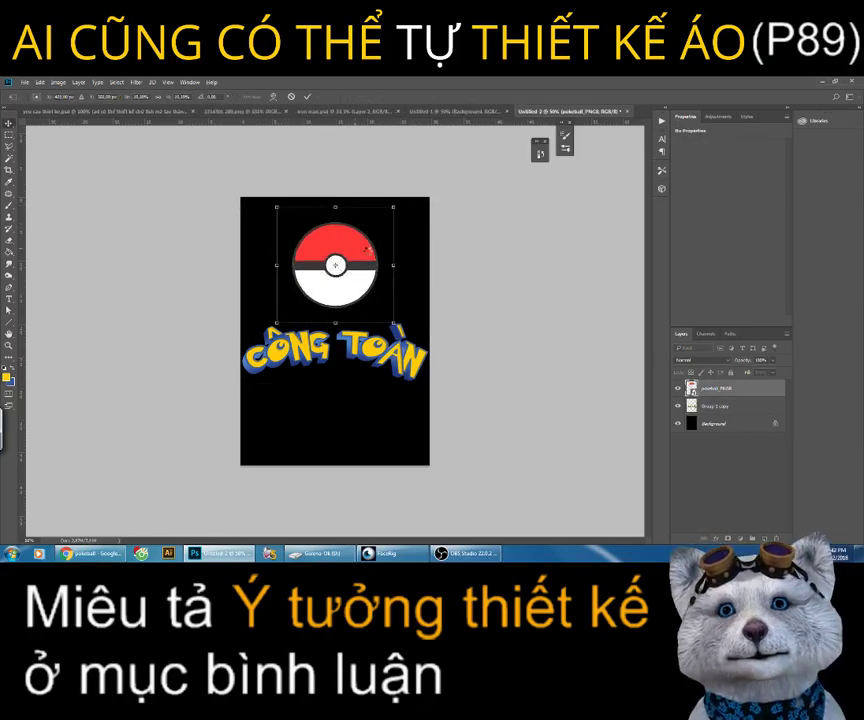
pyautogui.moveTo(358, 244); pyautogui.dragTo(358, 253)
# Step: Merge the pokeball and CÔNG TOÀN lettering layers into one layer
pyautogui.press('Return')
pyautogui.keyDown('shift'); pyautogui.click(735, 406); pyautogui.keyUp('shift')
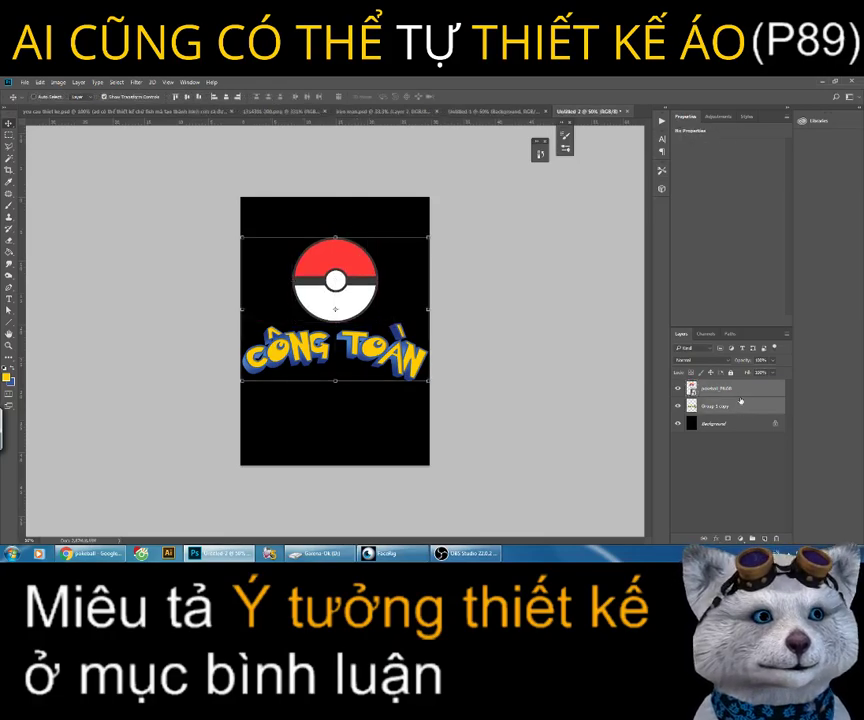
pyautogui.rightClick(745, 395)
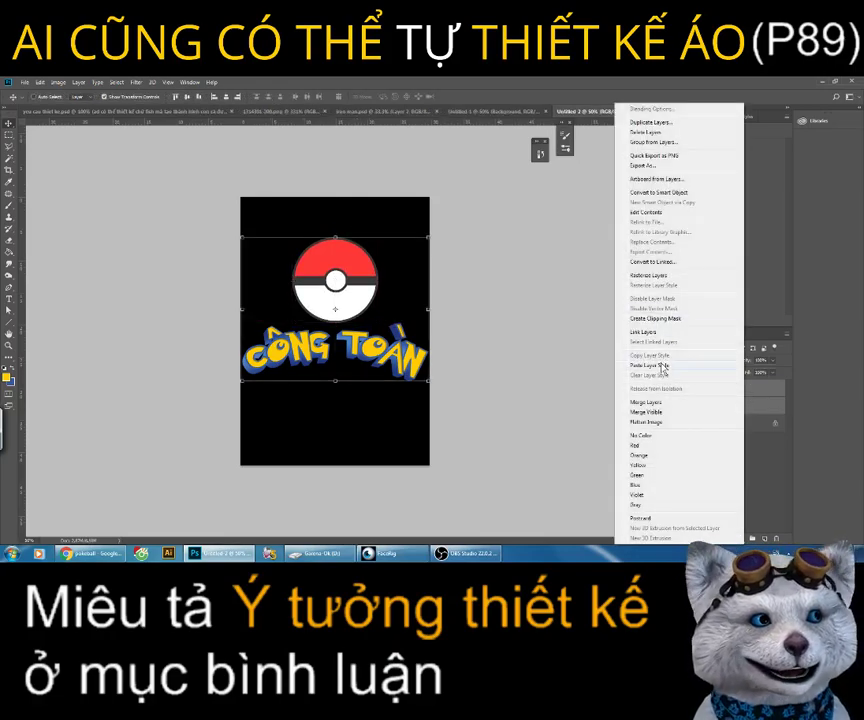
pyautogui.click(662, 403)
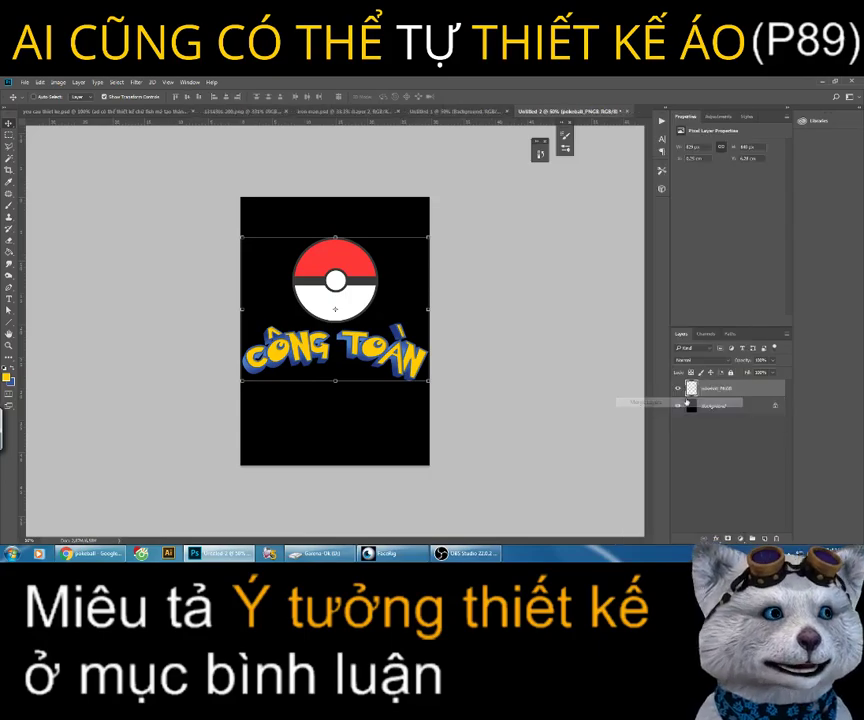
# Step: Add a thick white Stroke, positioned Outside, to the merged logo layer
pyautogui.rightClick(746, 395)
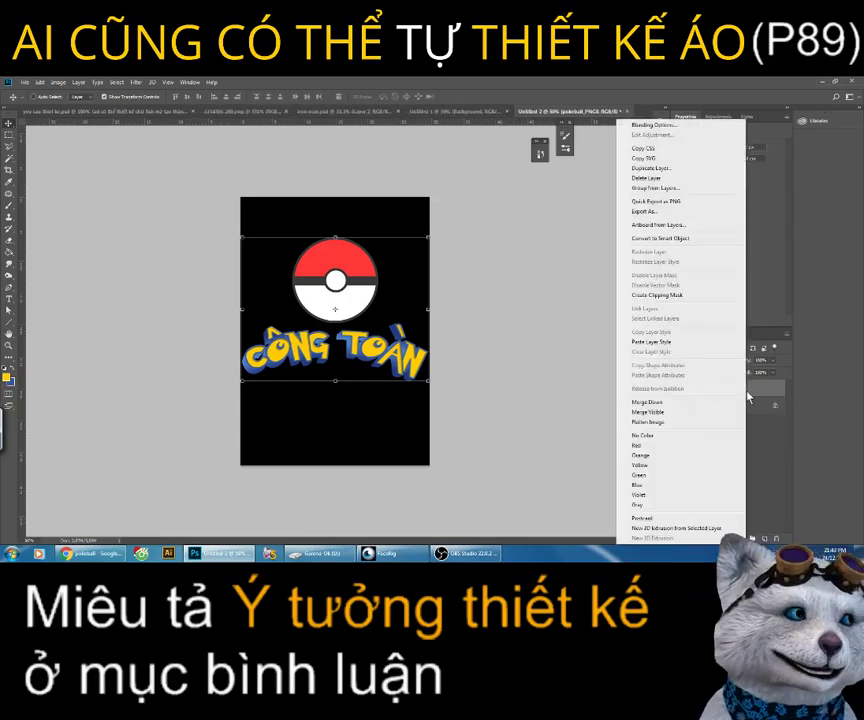
pyautogui.click(646, 128)
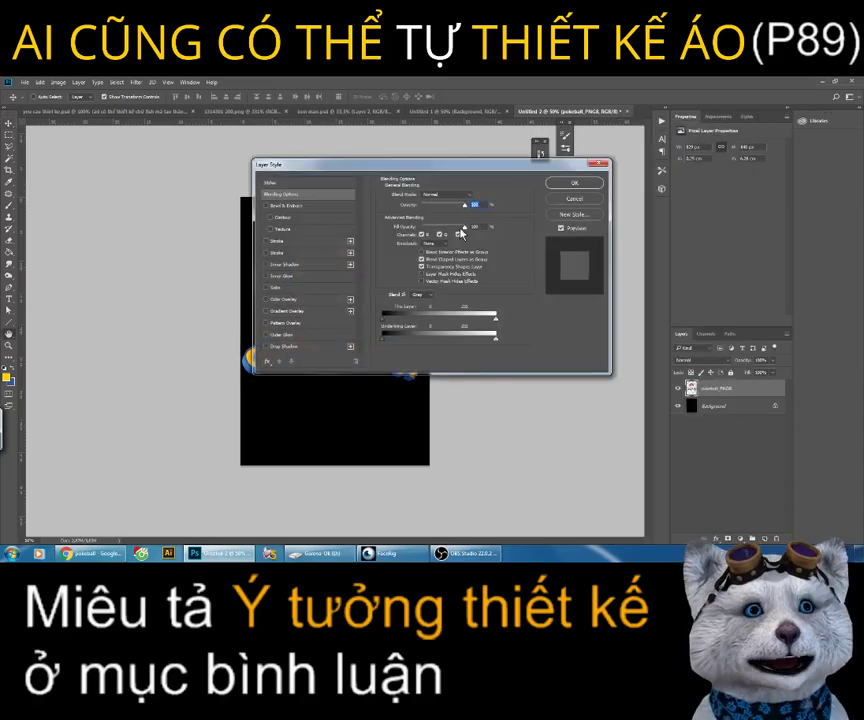
pyautogui.click(282, 241)
pyautogui.moveTo(332, 168); pyautogui.dragTo(533, 170)
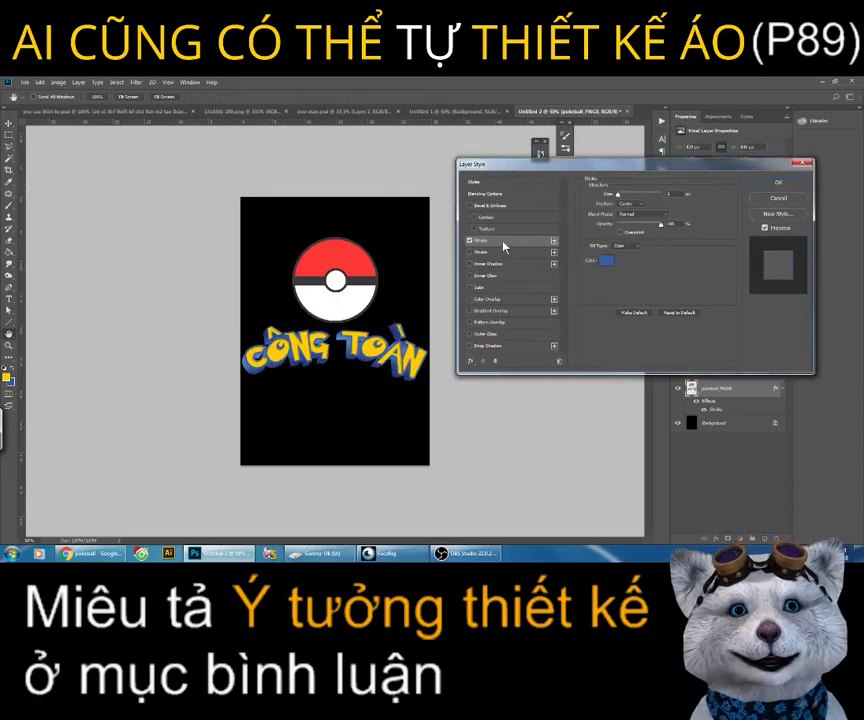
pyautogui.click(604, 261)
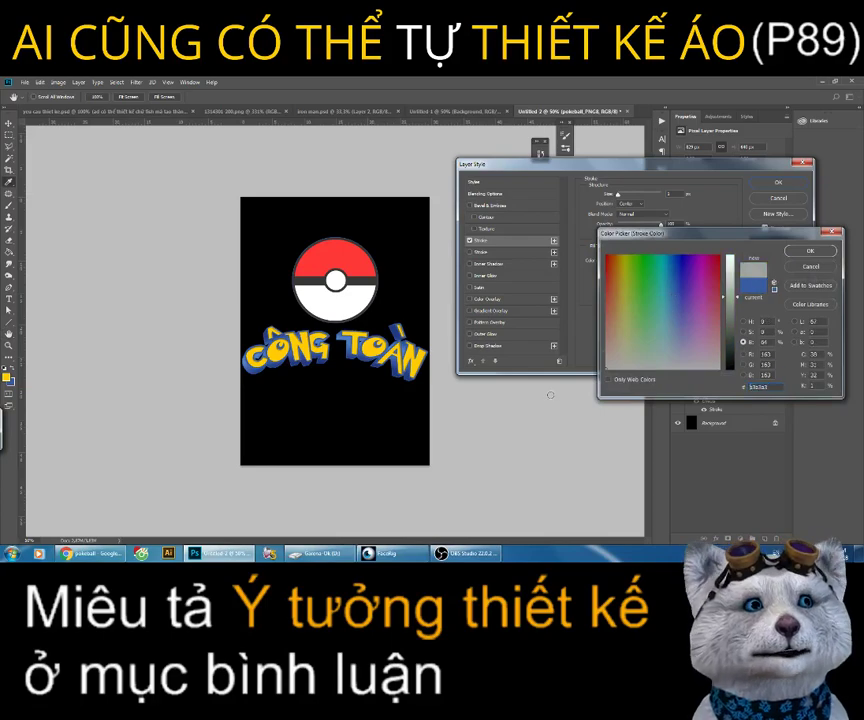
pyautogui.moveTo(736, 297); pyautogui.dragTo(725, 232)
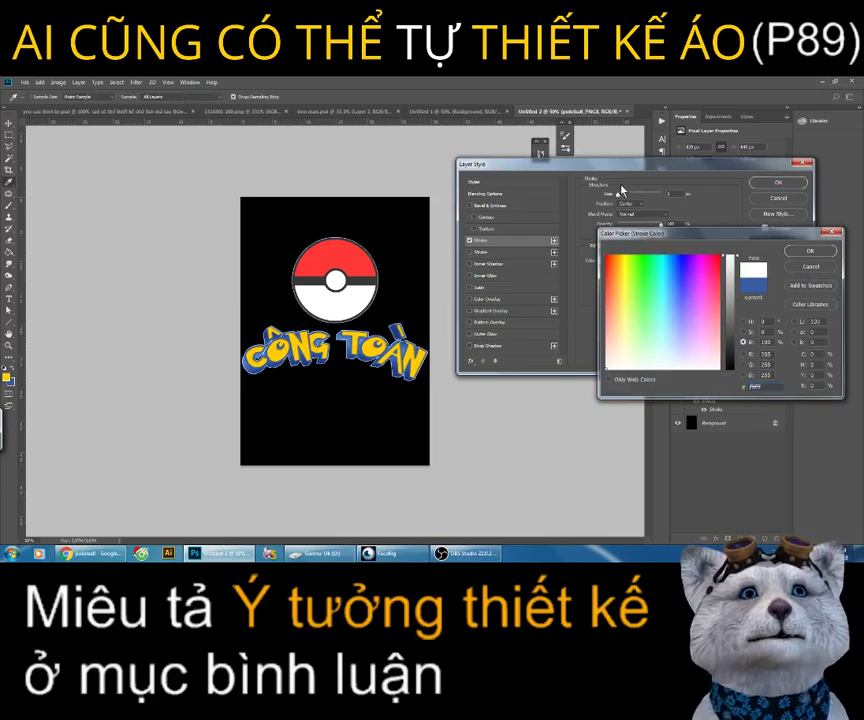
pyautogui.press('Return')
pyautogui.moveTo(618, 197); pyautogui.dragTo(625, 196)
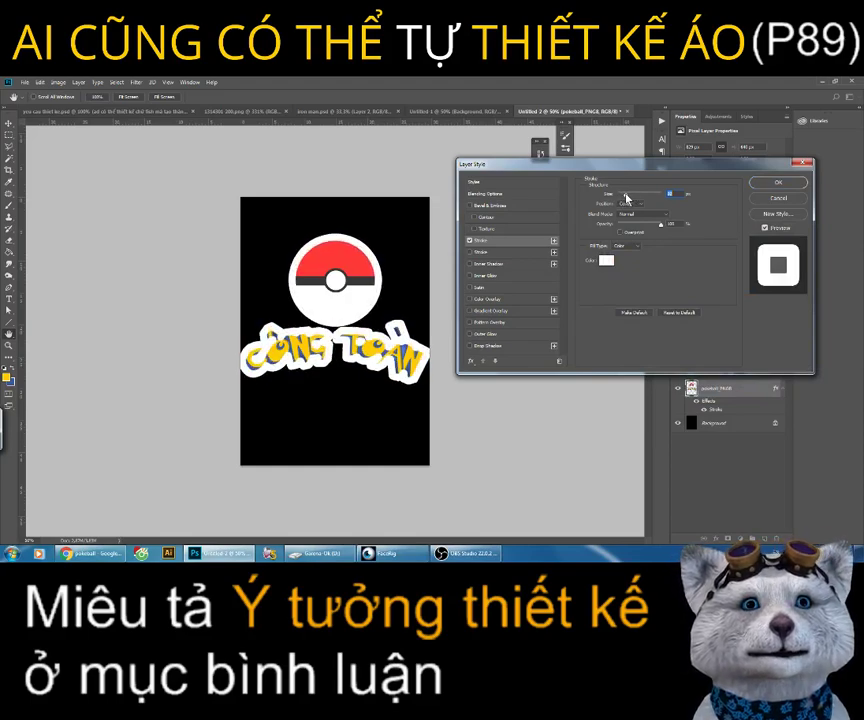
pyautogui.click(626, 209)
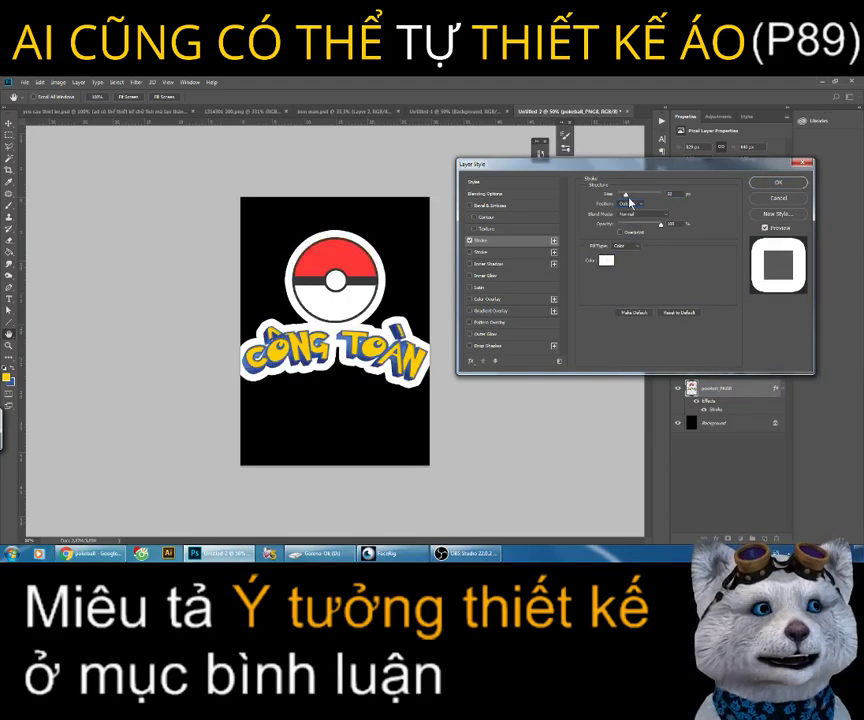
pyautogui.moveTo(627, 199); pyautogui.dragTo(629, 201)
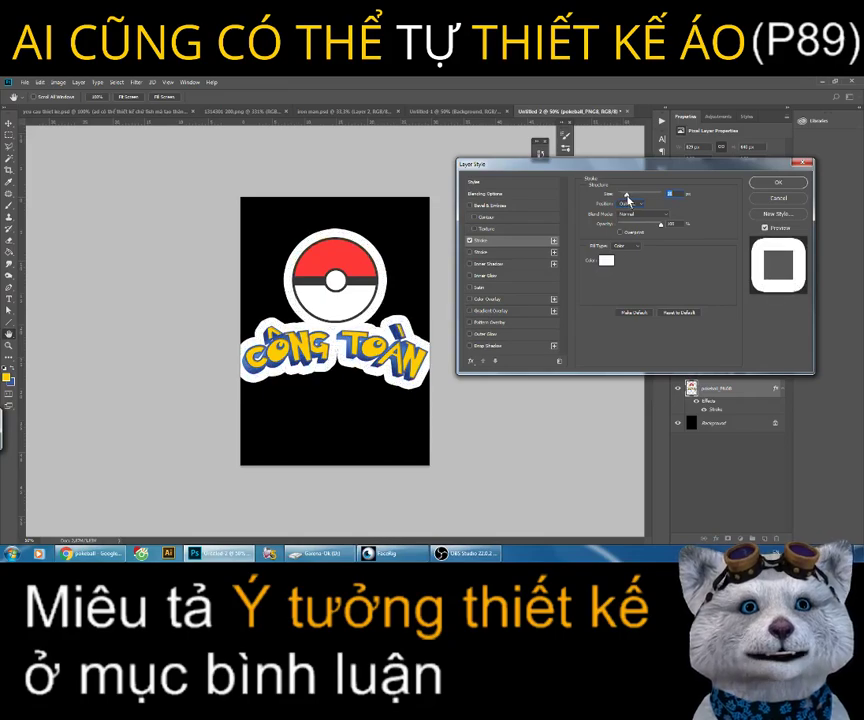
# Step: Apply the stroke, then shrink the logo slightly and move it up
pyautogui.press('Return')
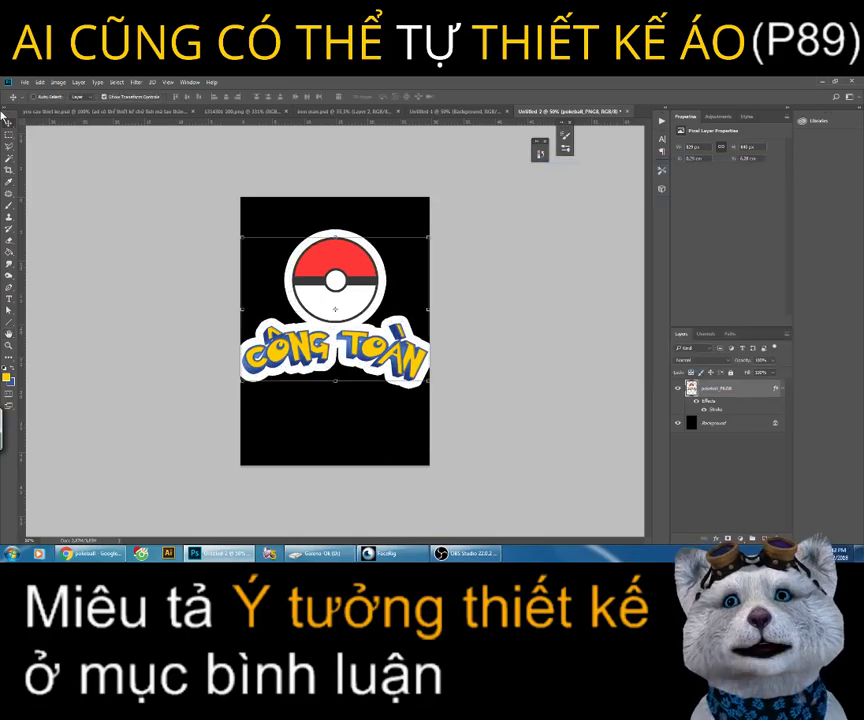
pyautogui.hotkey('ctrl', 't')
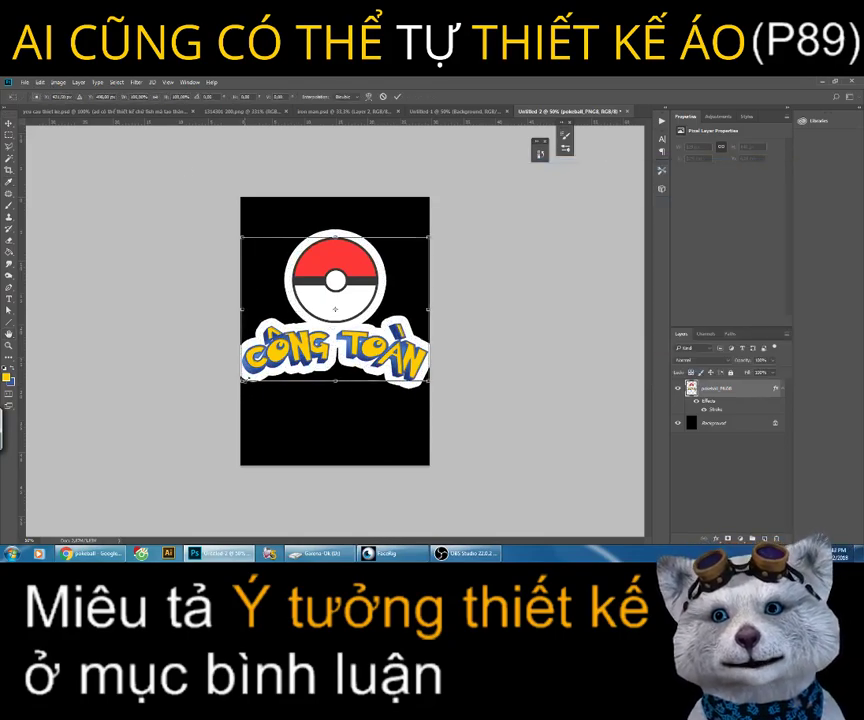
pyautogui.moveTo(316, 282); pyautogui.dragTo(316, 262)
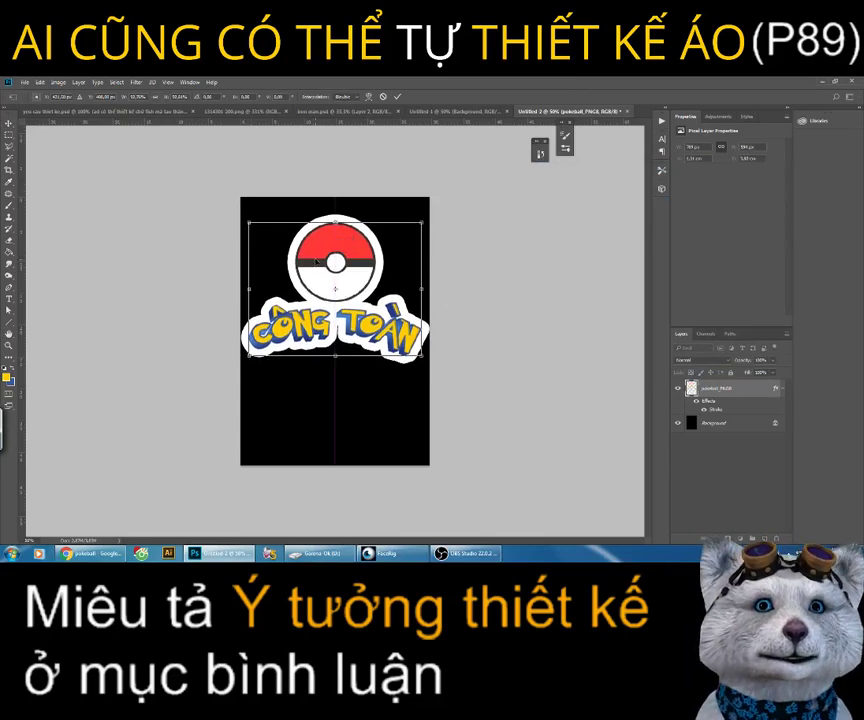
pyautogui.press('Return')
# Step: Try rectangular marquee selections around the logo, then deselect
pyautogui.click(7, 133)
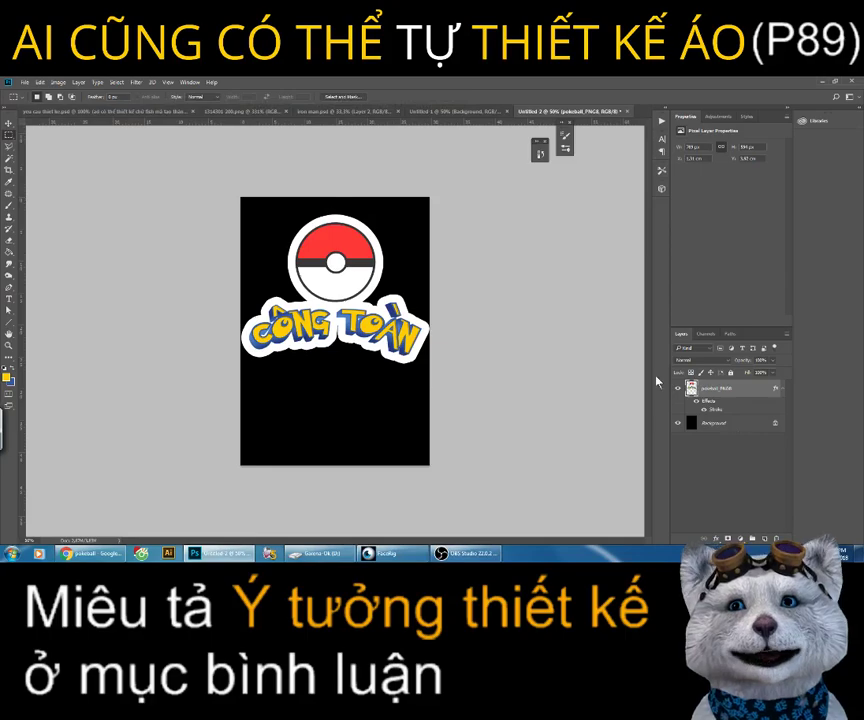
pyautogui.moveTo(233, 222); pyautogui.dragTo(578, 387)
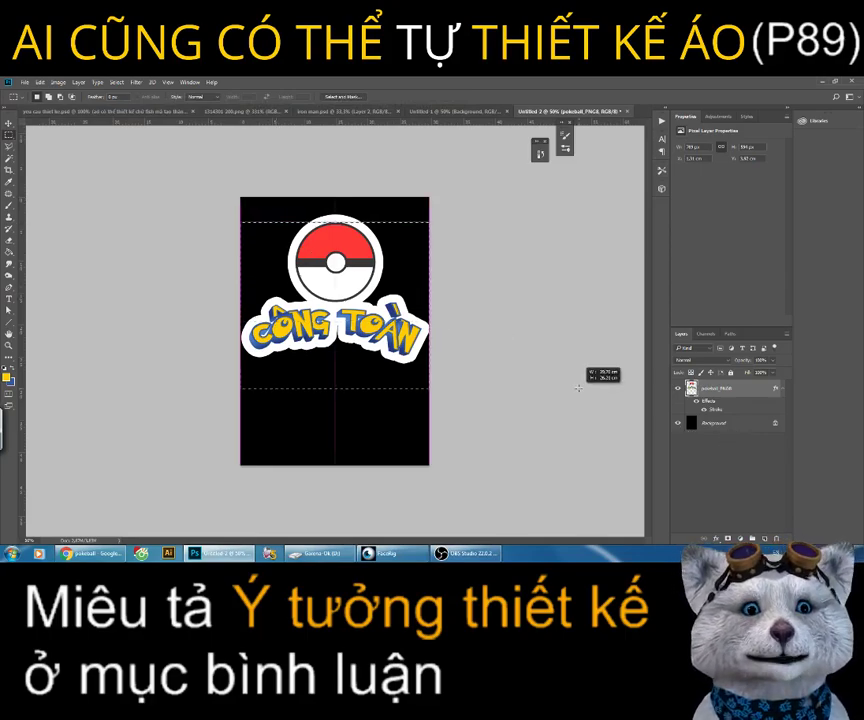
pyautogui.click(423, 368)
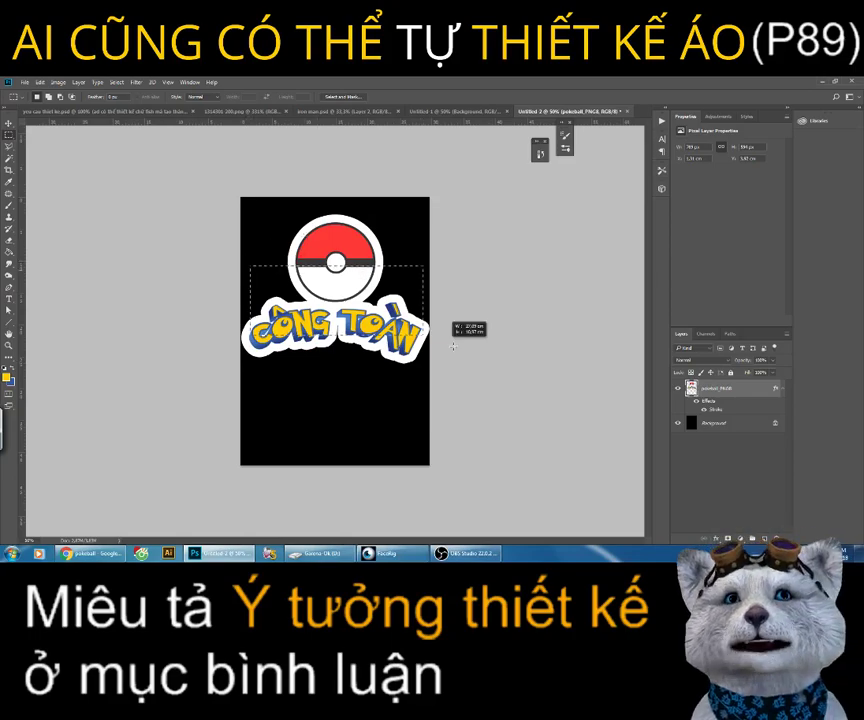
pyautogui.moveTo(453, 345); pyautogui.dragTo(492, 376)
pyautogui.click(482, 376)
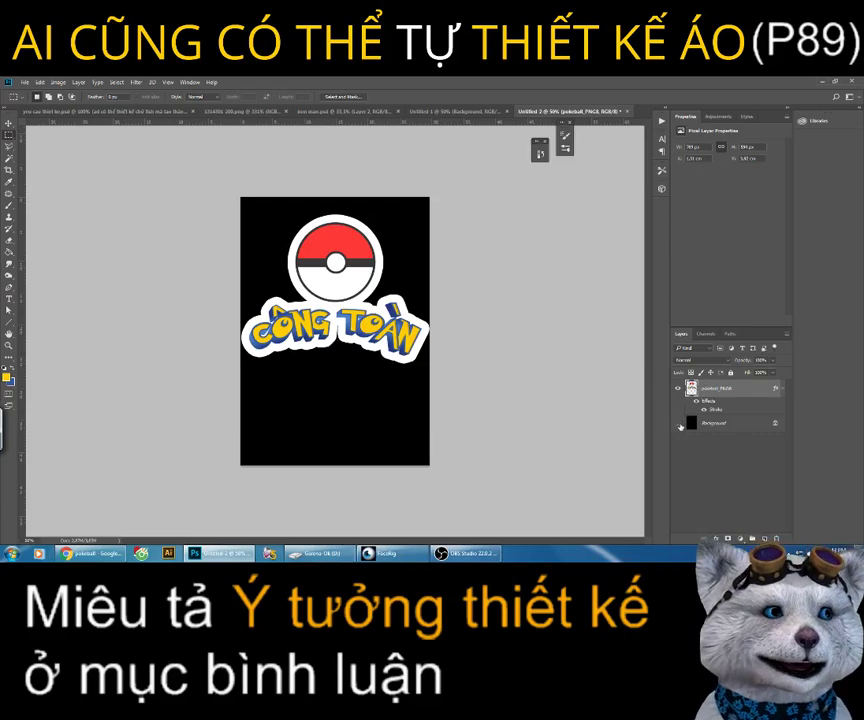
# Step: Hide the black background and trim the canvas down to the logo
pyautogui.click(679, 424)
pyautogui.click(58, 82)
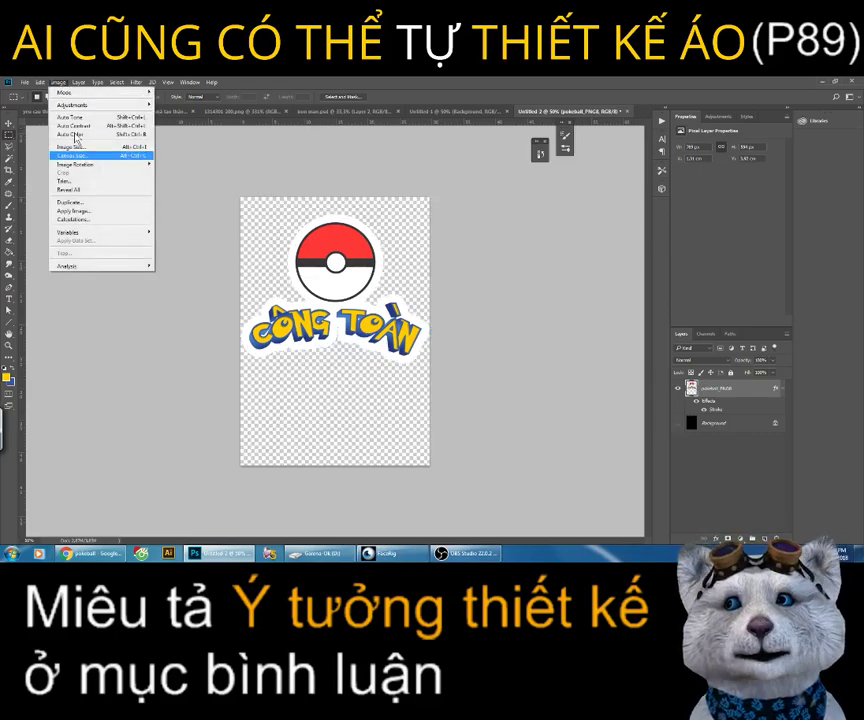
pyautogui.click(73, 182)
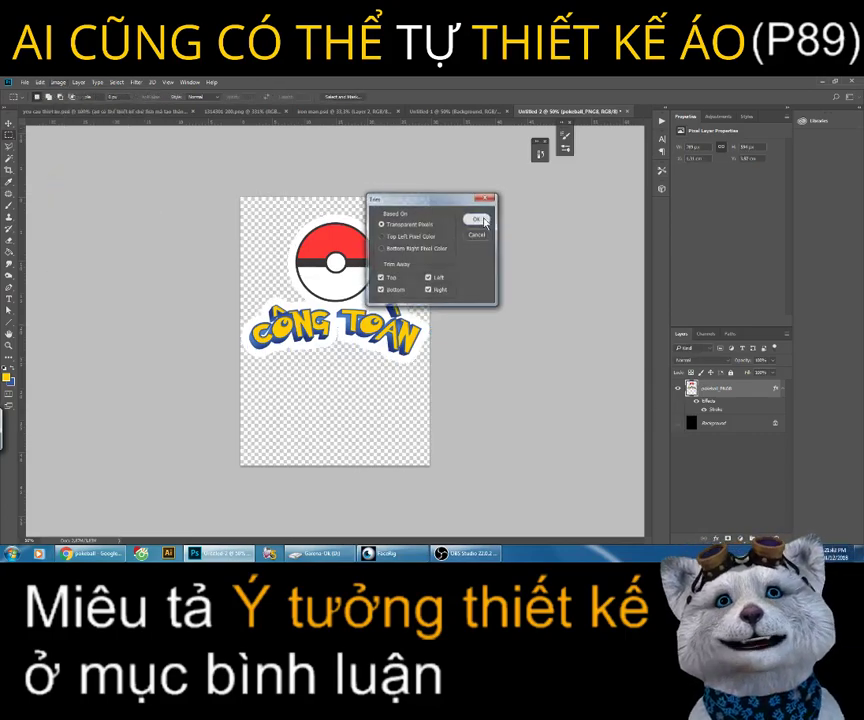
pyautogui.click(478, 218)
# Step: Save the logo as a PNG file, accepting the PNG Format Options
pyautogui.click(27, 82)
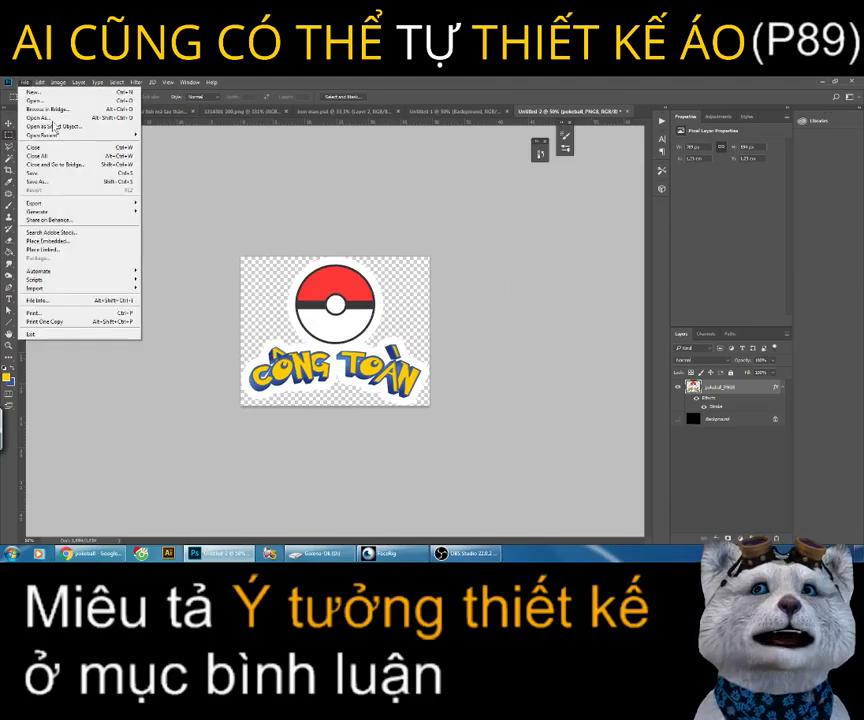
pyautogui.click(52, 178)
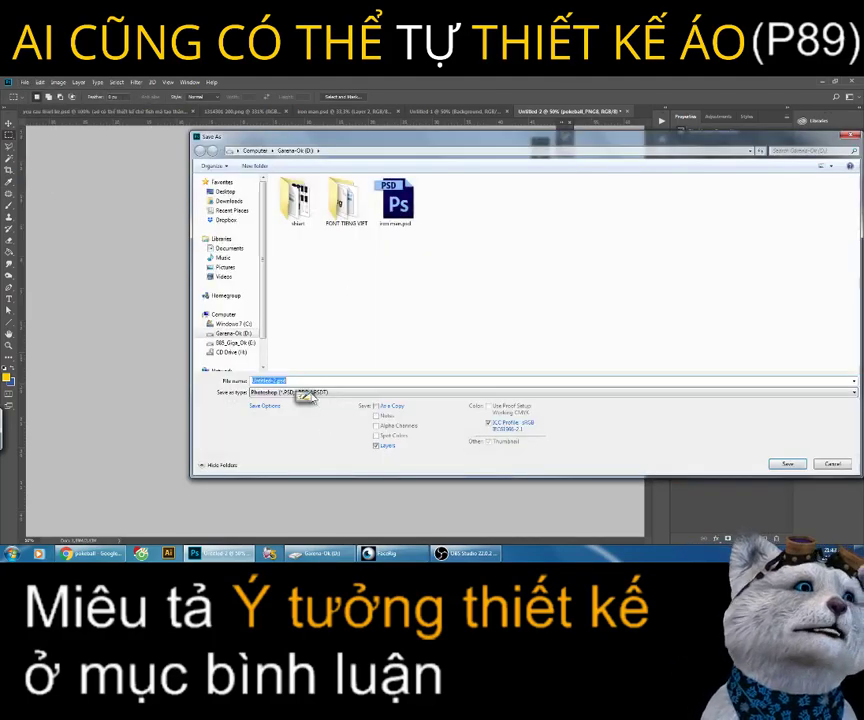
pyautogui.click(311, 393)
pyautogui.click(300, 511)
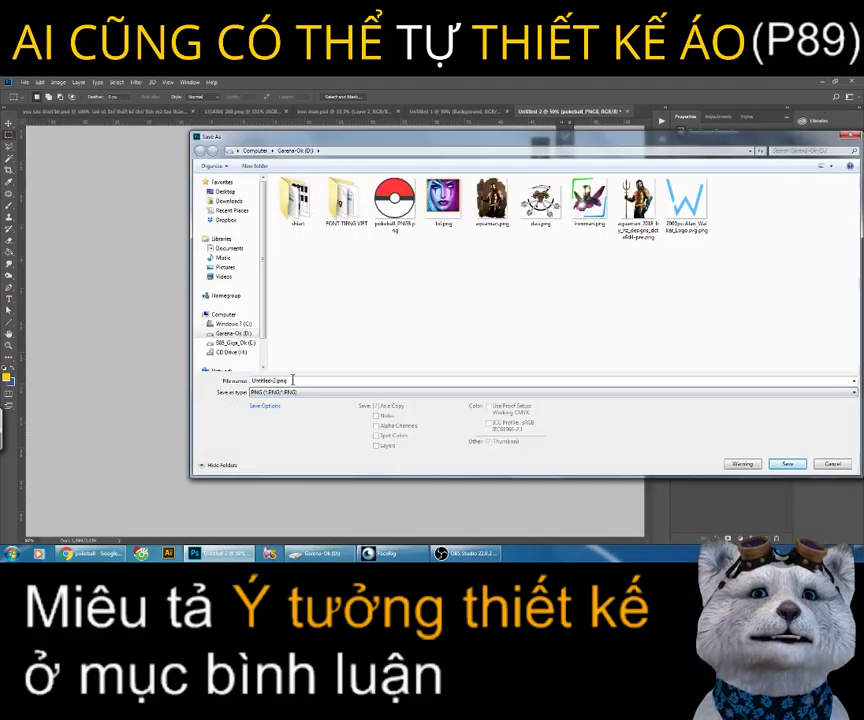
pyautogui.write('cong toan')
pyautogui.press('Return')
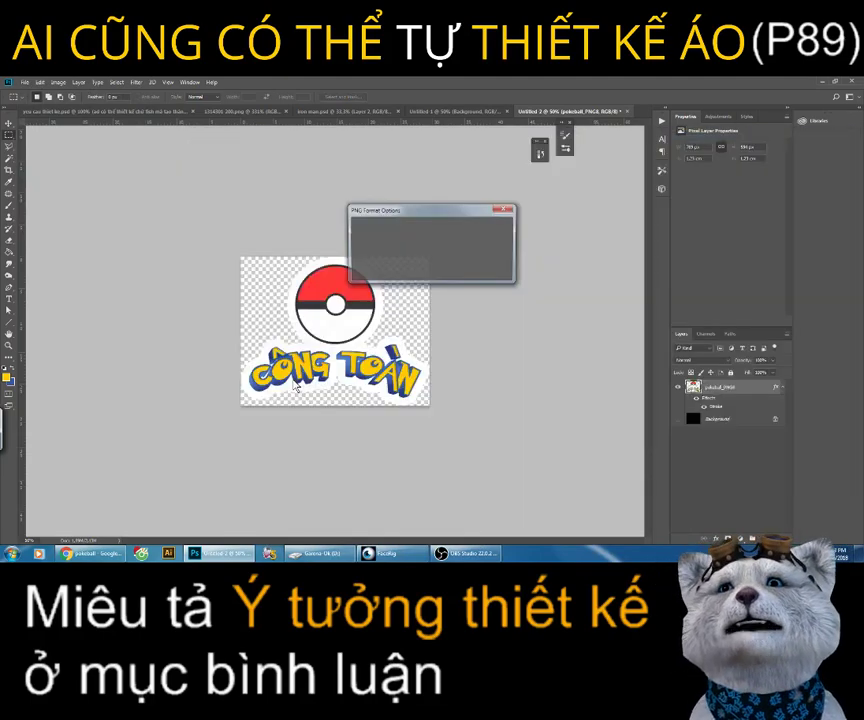
pyautogui.press('Return')
pyautogui.click(95, 553)
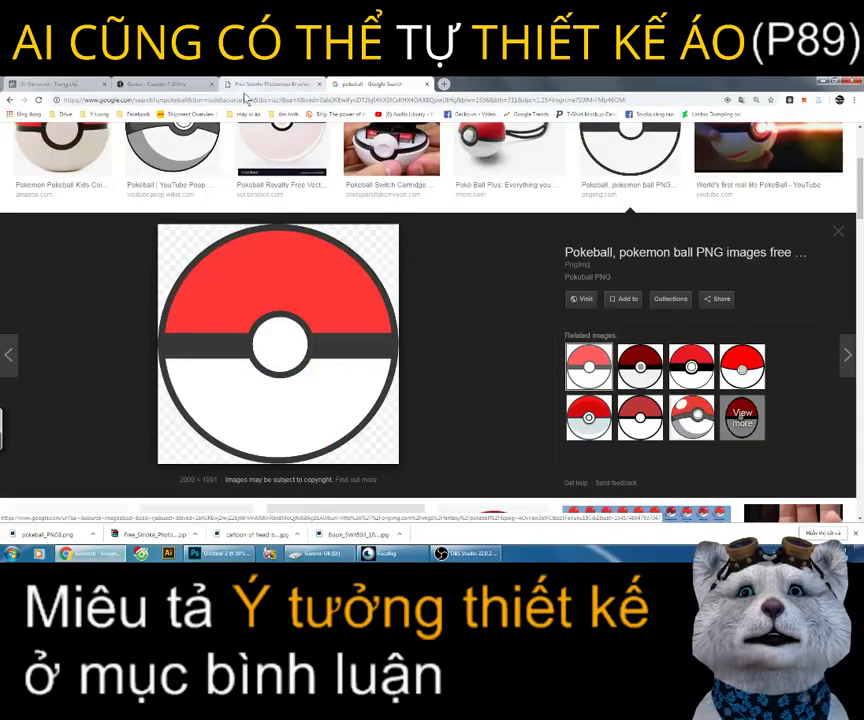
# Step: Delete the shirt's old artwork and upload cong toan.png, passing the reCAPTCHA
pyautogui.click(190, 84)
pyautogui.press('Escape')
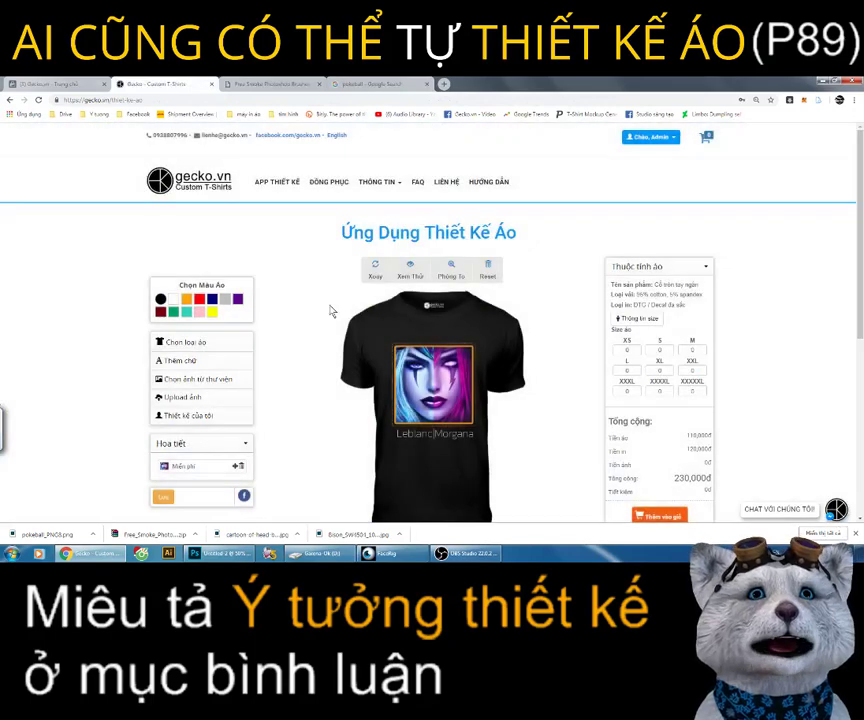
pyautogui.click(421, 390)
pyautogui.click(386, 351)
pyautogui.click(190, 397)
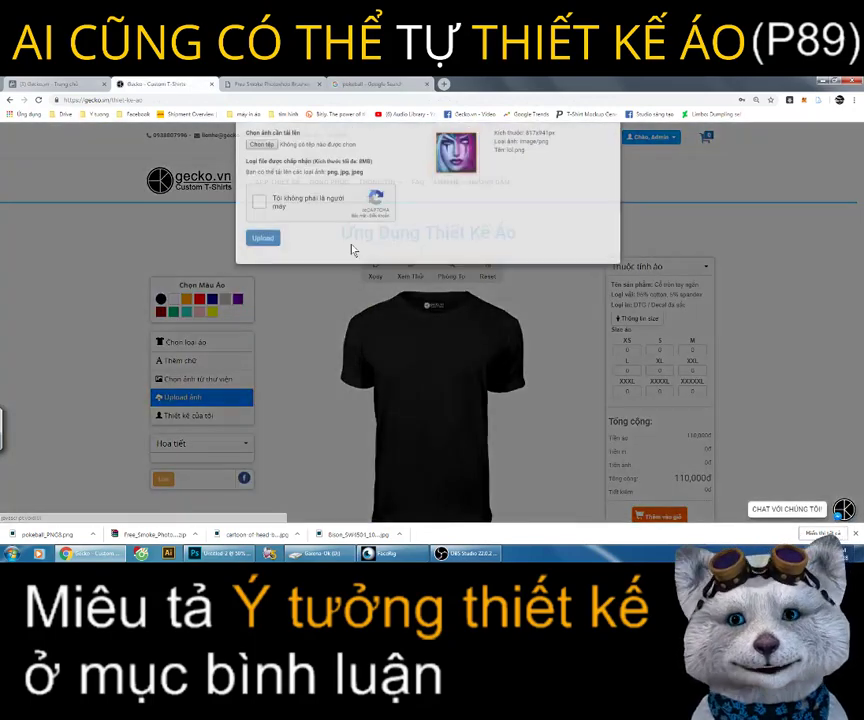
pyautogui.click(258, 165)
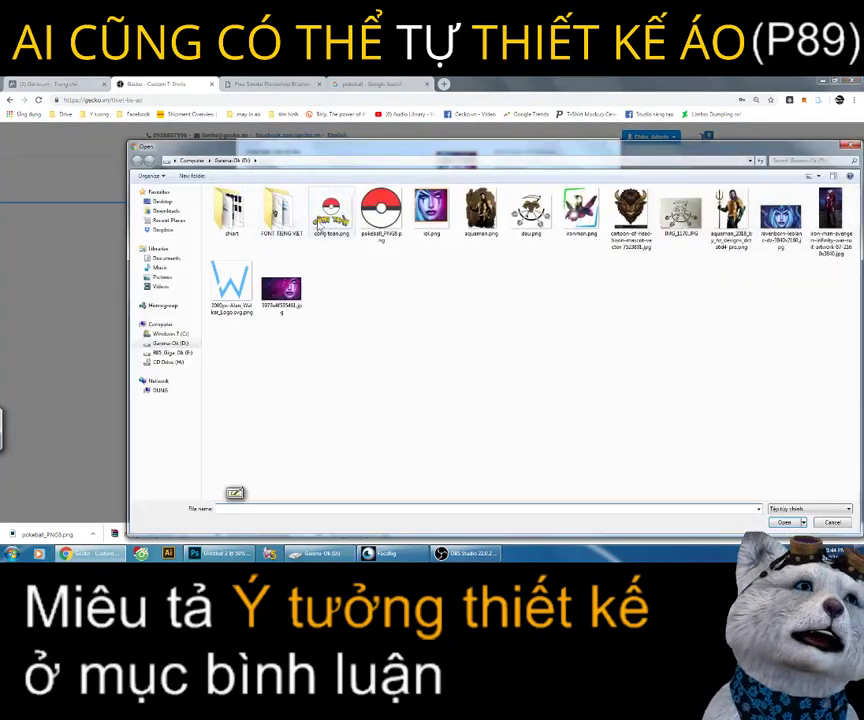
pyautogui.doubleClick(338, 210)
pyautogui.click(306, 227)
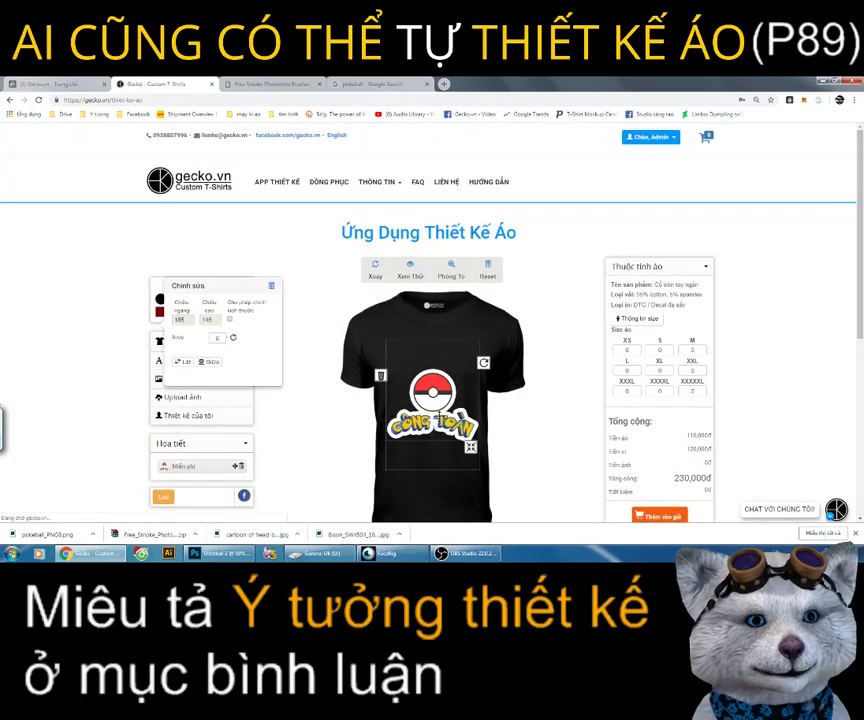
# Step: Position the Pokéball logo on the shirt, save the design, and return to Facebook
pyautogui.moveTo(424, 396); pyautogui.dragTo(438, 389)
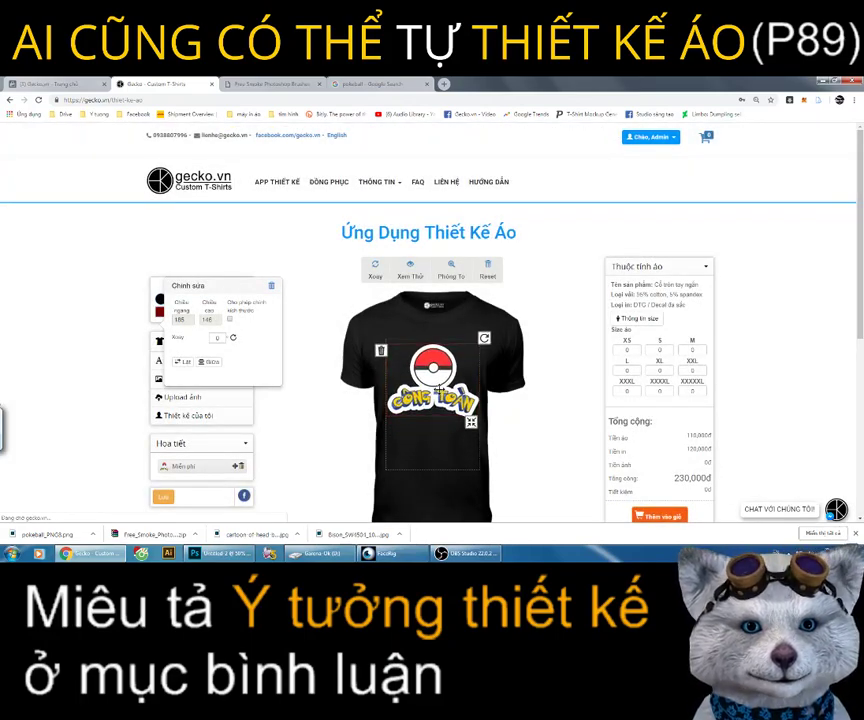
pyautogui.click(183, 474)
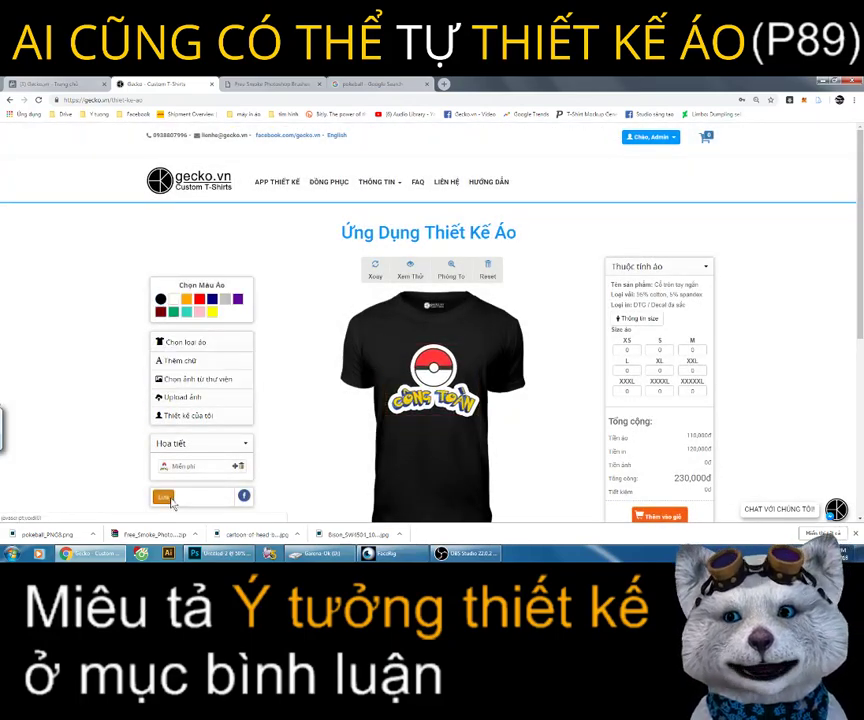
pyautogui.click(171, 500)
pyautogui.click(440, 360)
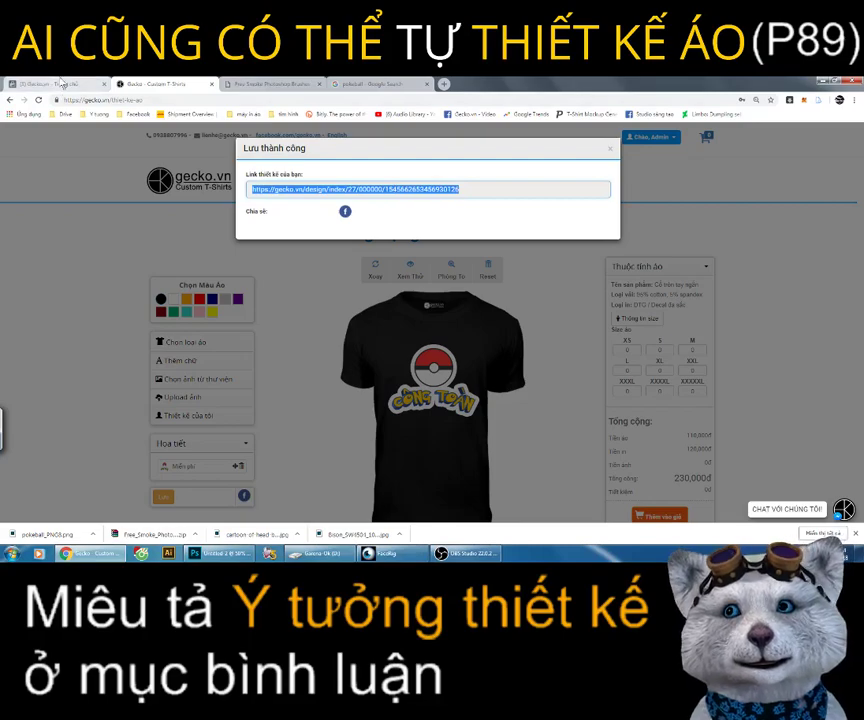
pyautogui.click(60, 84)
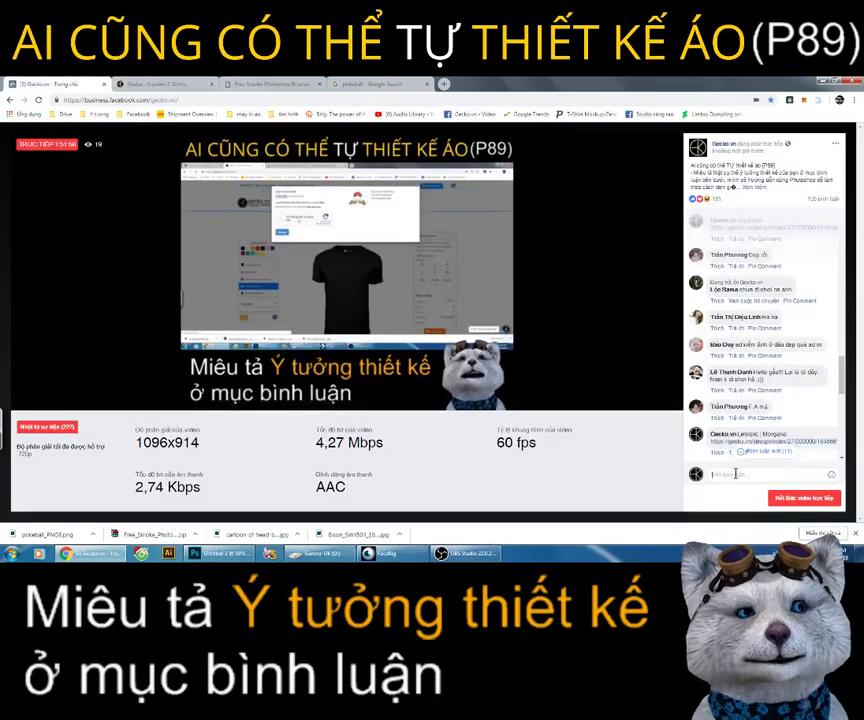
# Step: Post the comment 'Hiệu ứng khói mờ' and scroll through viewer comments to a turtle request
pyautogui.write('Hiệu ứng')
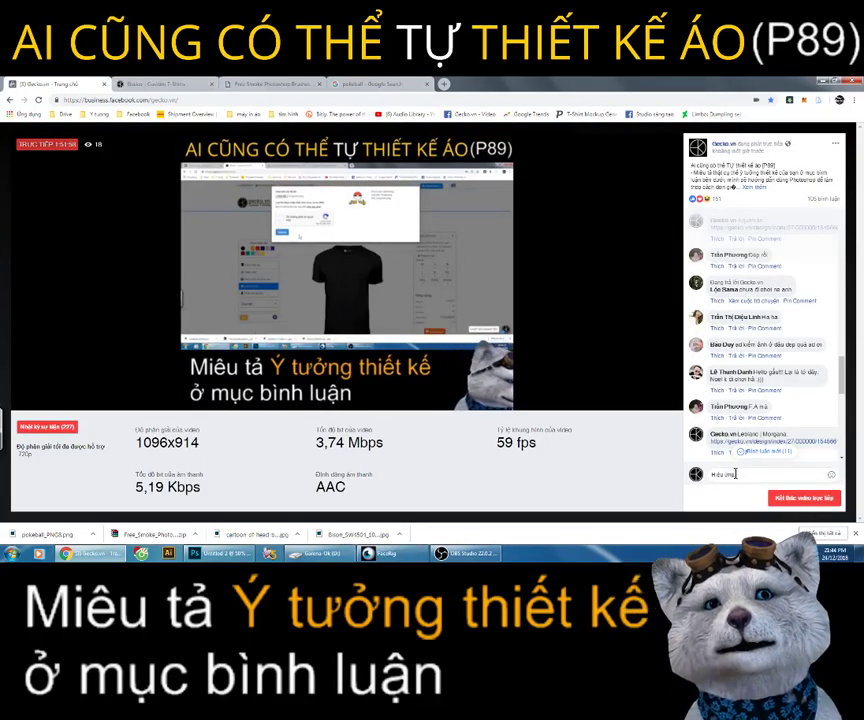
pyautogui.write(' khói mờ')
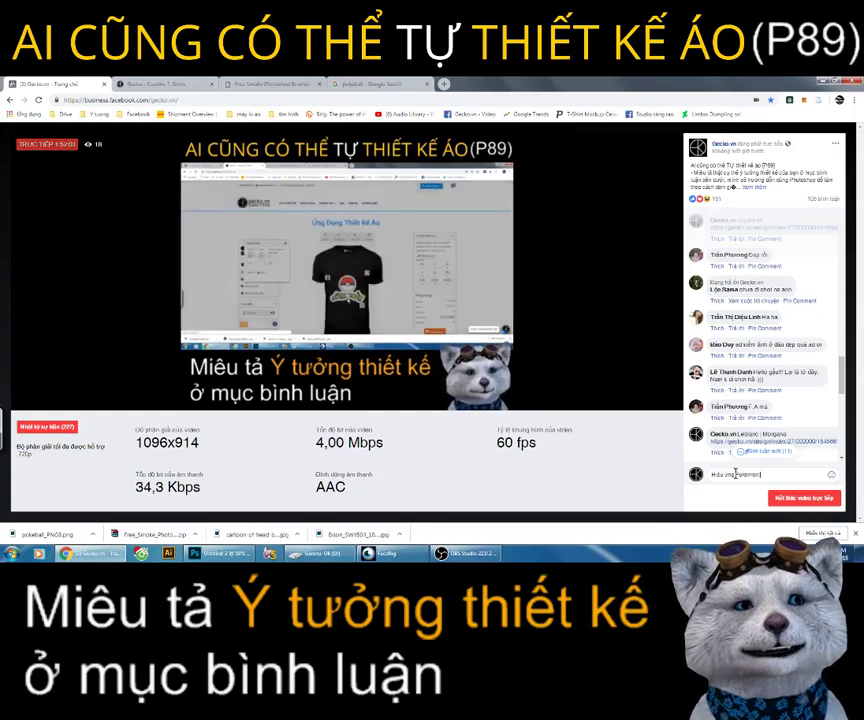
pyautogui.press('Return')
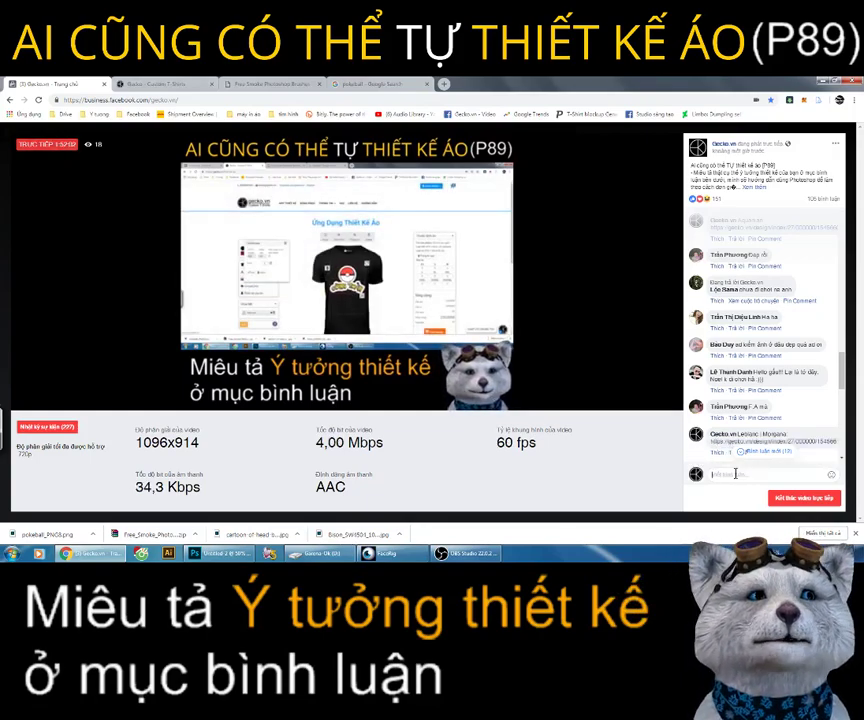
pyautogui.scroll(-2, 778, 375)
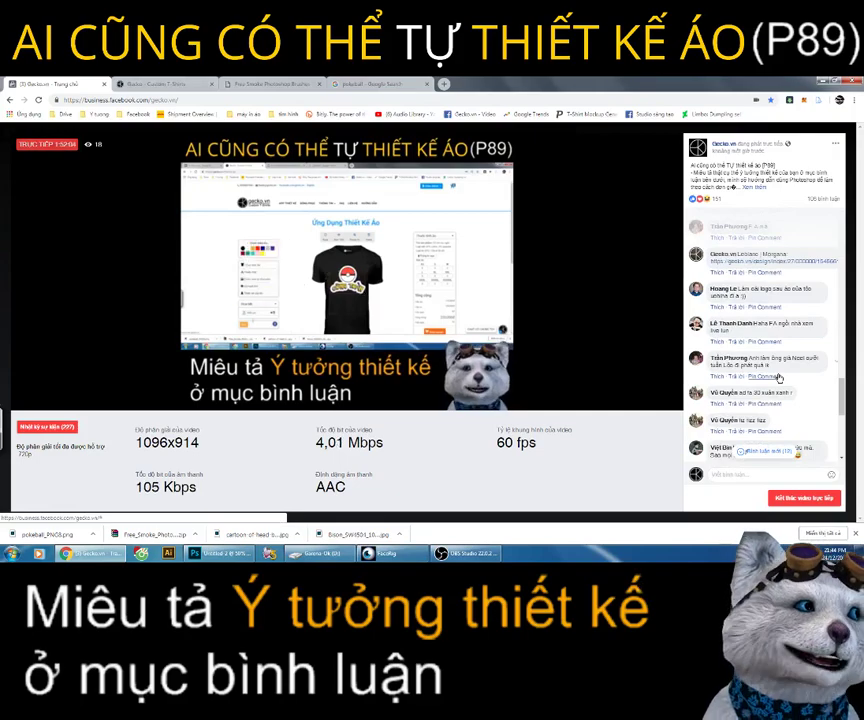
pyautogui.scroll(-2, 778, 377)
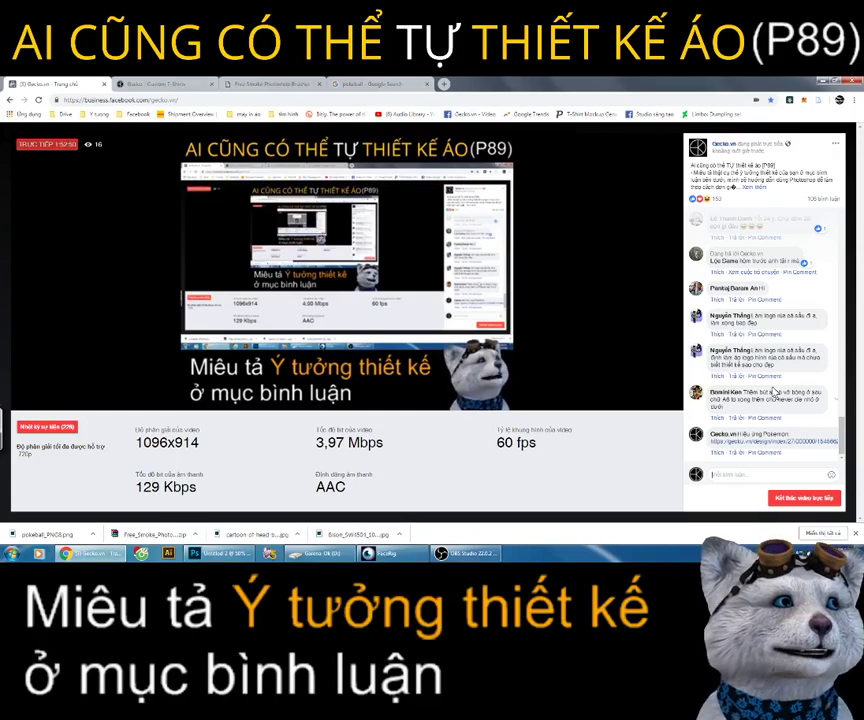
pyautogui.scroll(1, 774, 391)
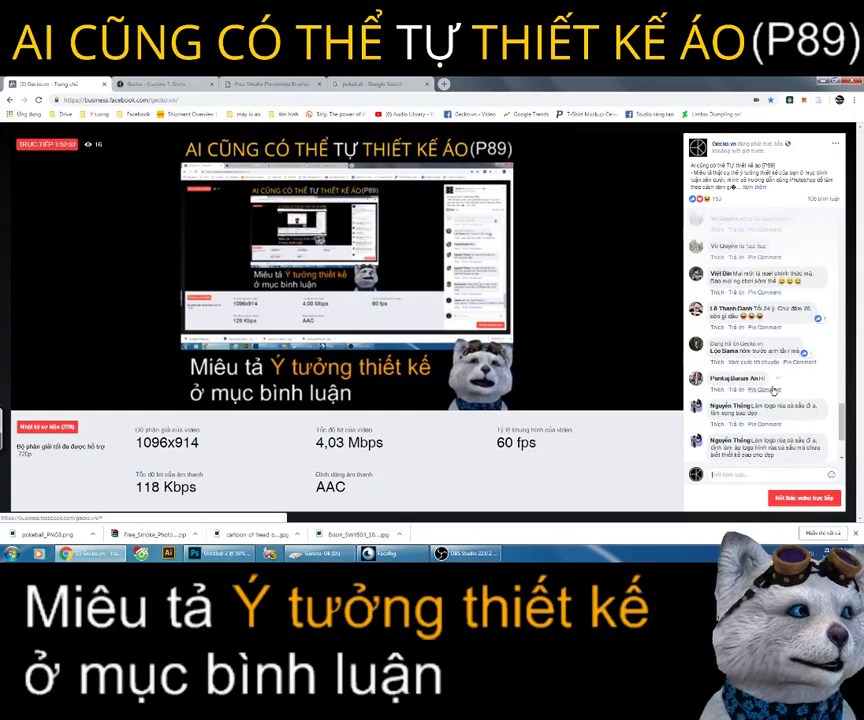
pyautogui.scroll(-1, 774, 391)
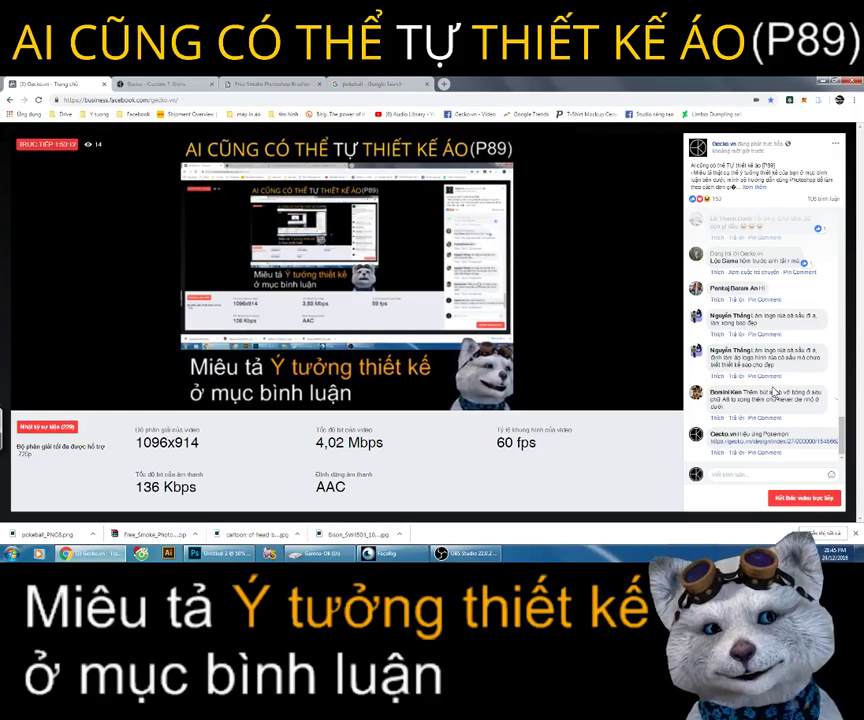
pyautogui.moveTo(777, 350); pyautogui.dragTo(809, 351)
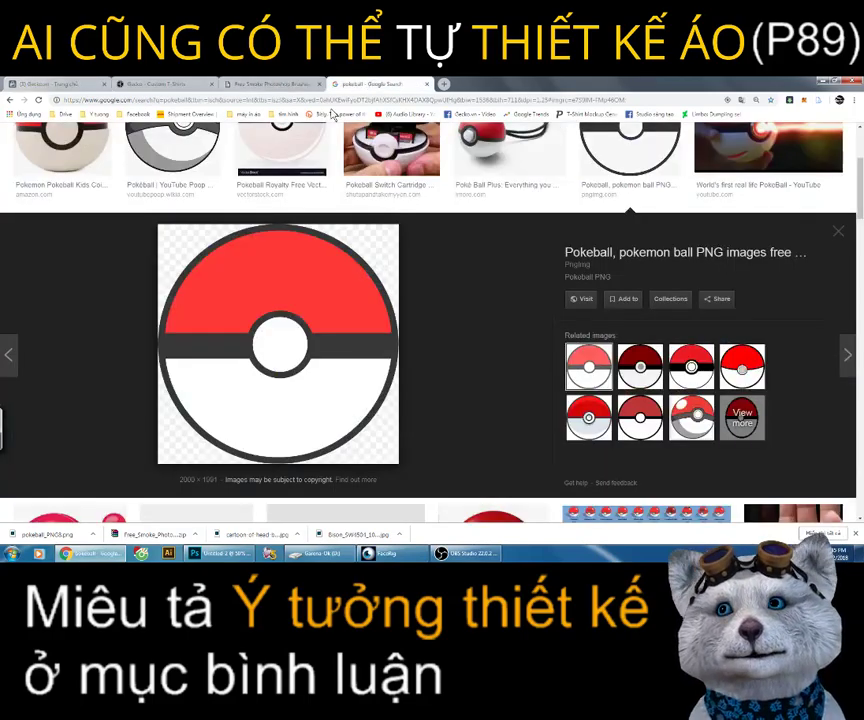
# Step: Search Google Images for 'rùa cá sầu' and preview snapping turtle photos
pyautogui.click(375, 84)
pyautogui.hotkey('ctrl', 'a')
pyautogui.write('rùa cá sấu')
pyautogui.press('Return')
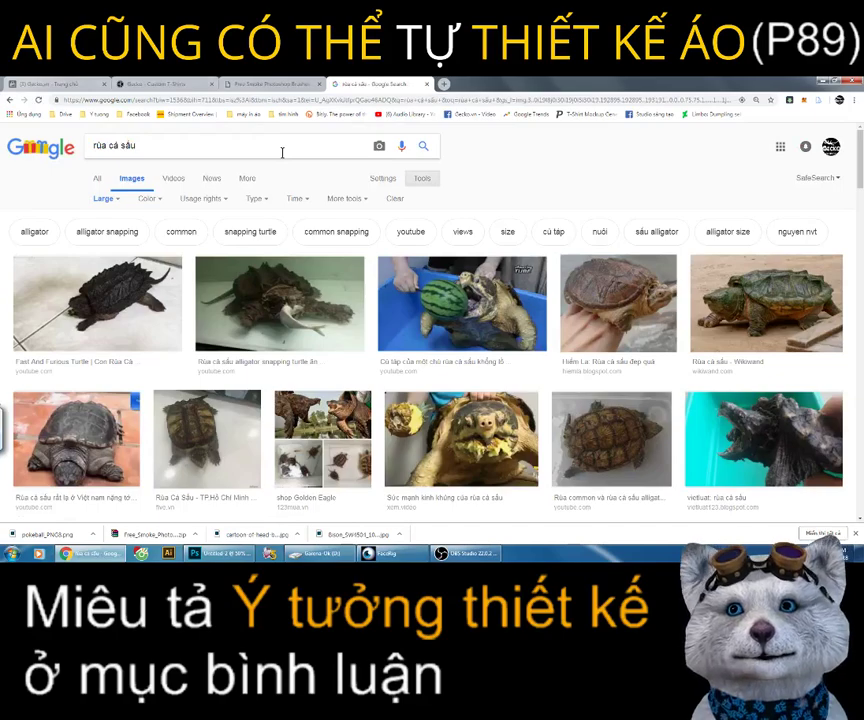
pyautogui.click(148, 306)
pyautogui.scroll(3, 148, 306)
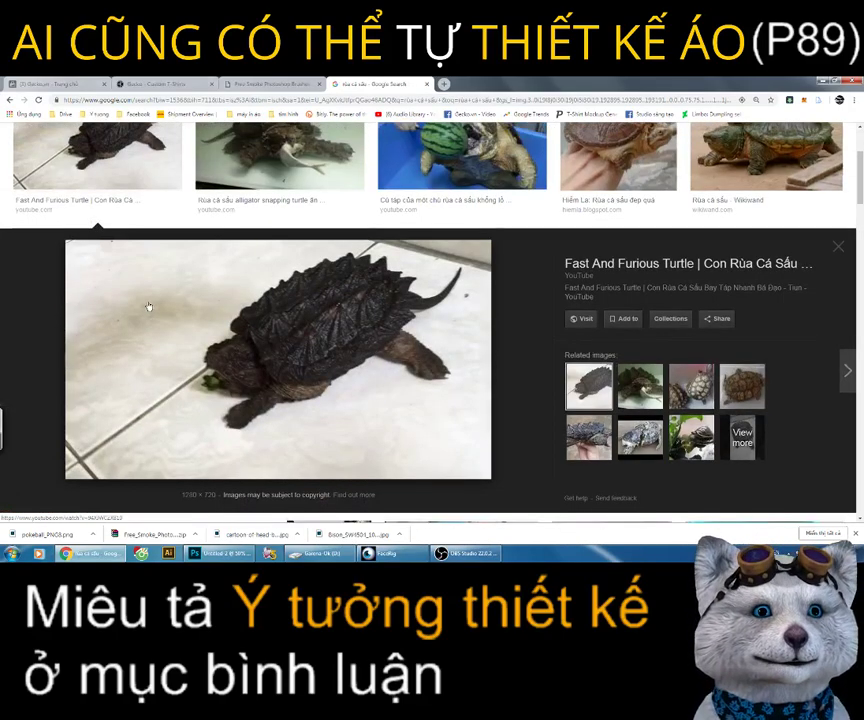
pyautogui.click(755, 272)
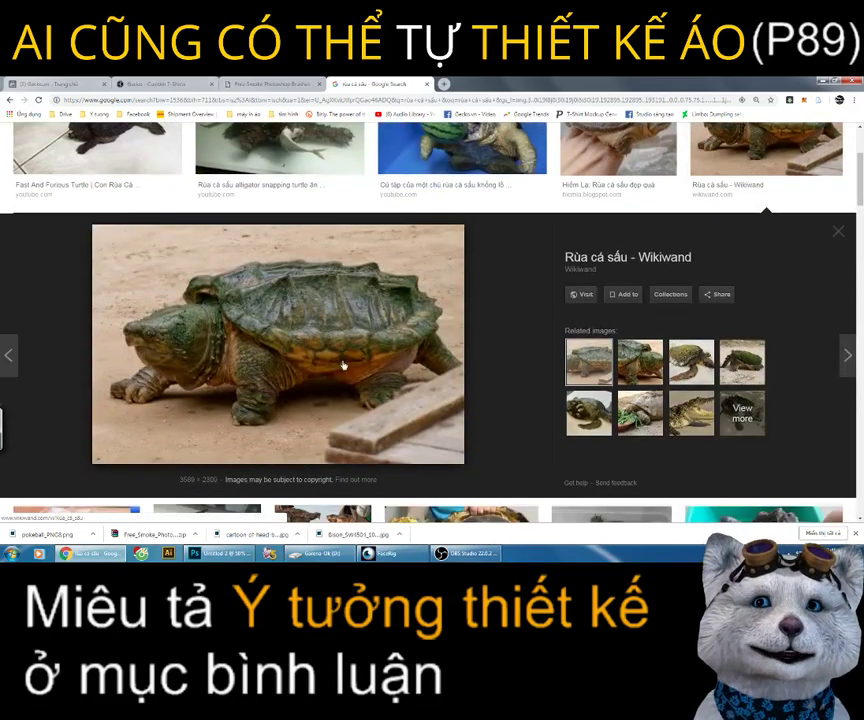
pyautogui.scroll(-3, 343, 365)
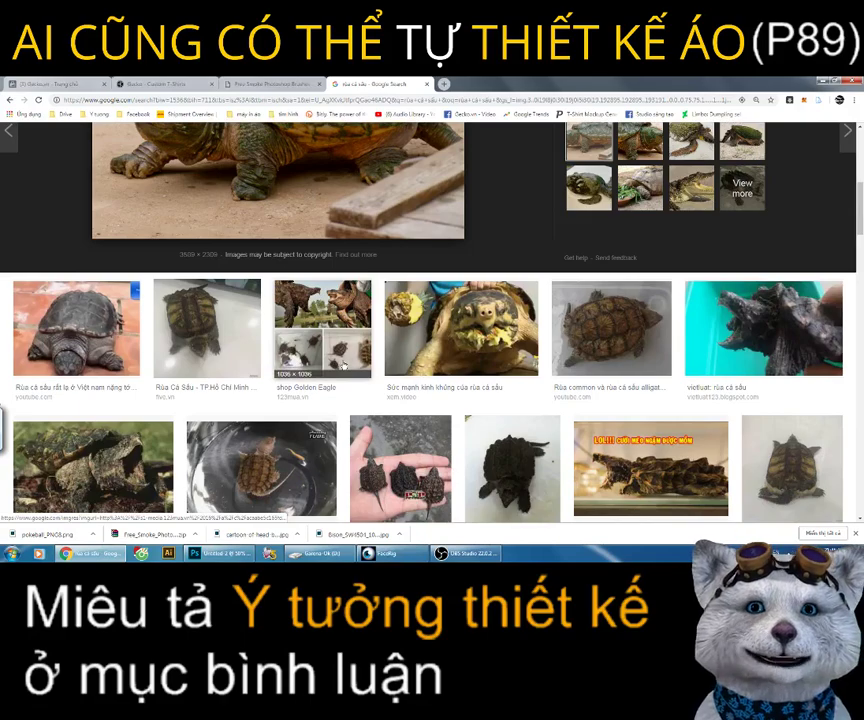
# Step: Go back to the Facebook live page and read a viewer's request comment
pyautogui.hotkey('ctrl', '1')
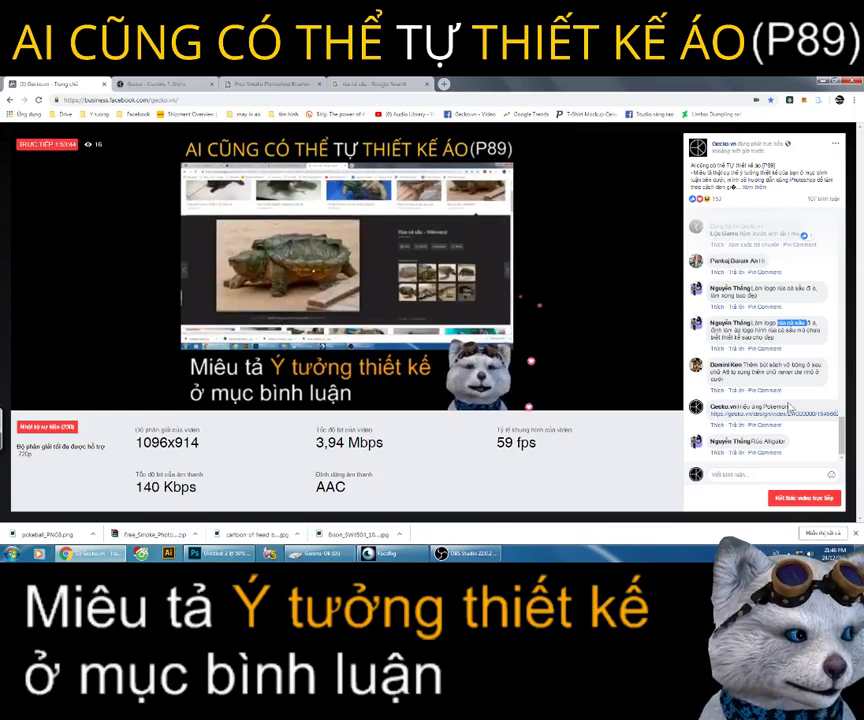
pyautogui.tripleClick(749, 381)
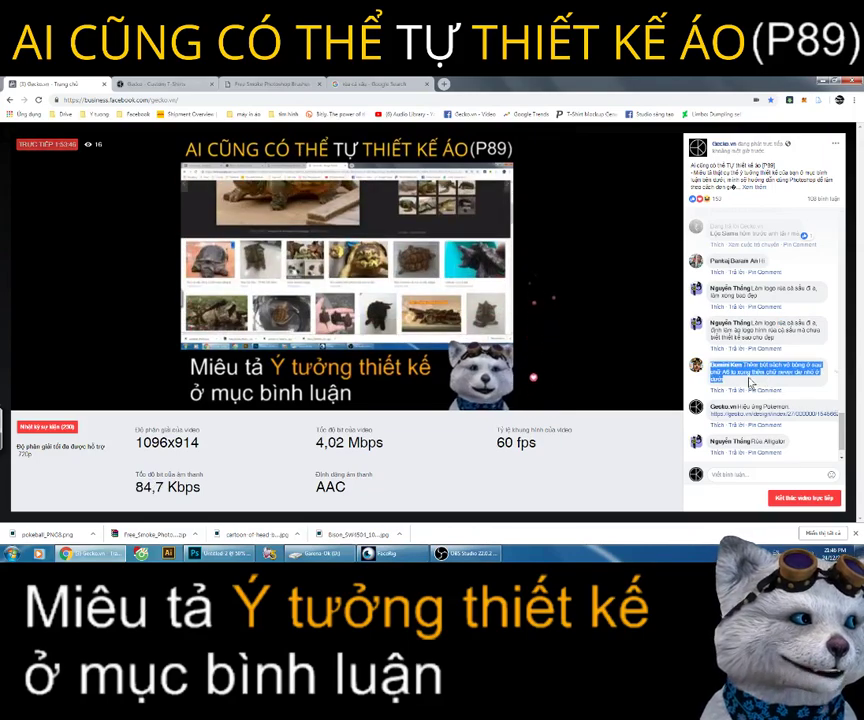
pyautogui.click(749, 380)
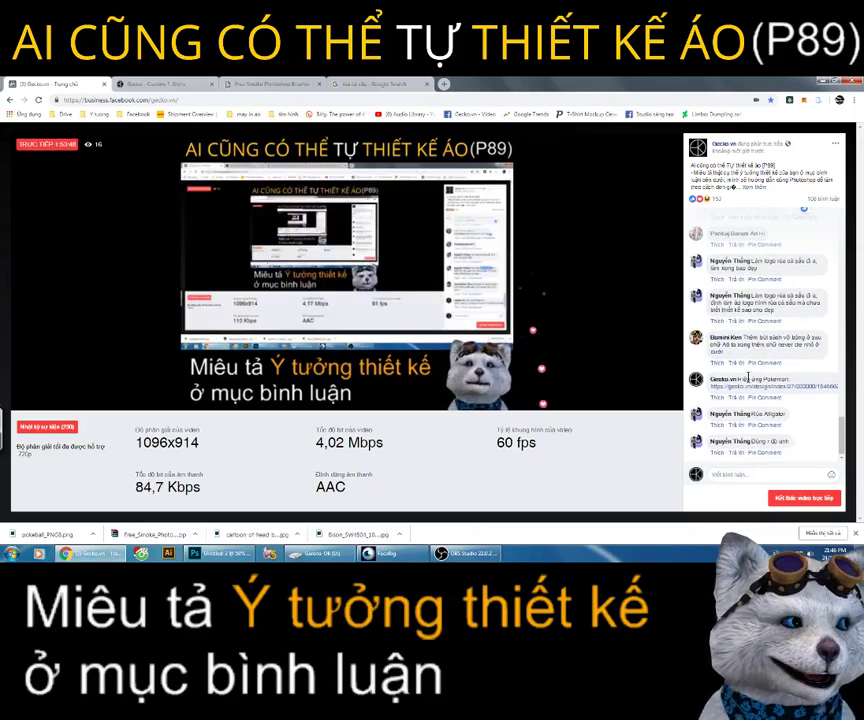
# Step: Show Layer 7's overweight-woman photo, zoom to view the whole request image, then return to Chrome
pyautogui.click(225, 553)
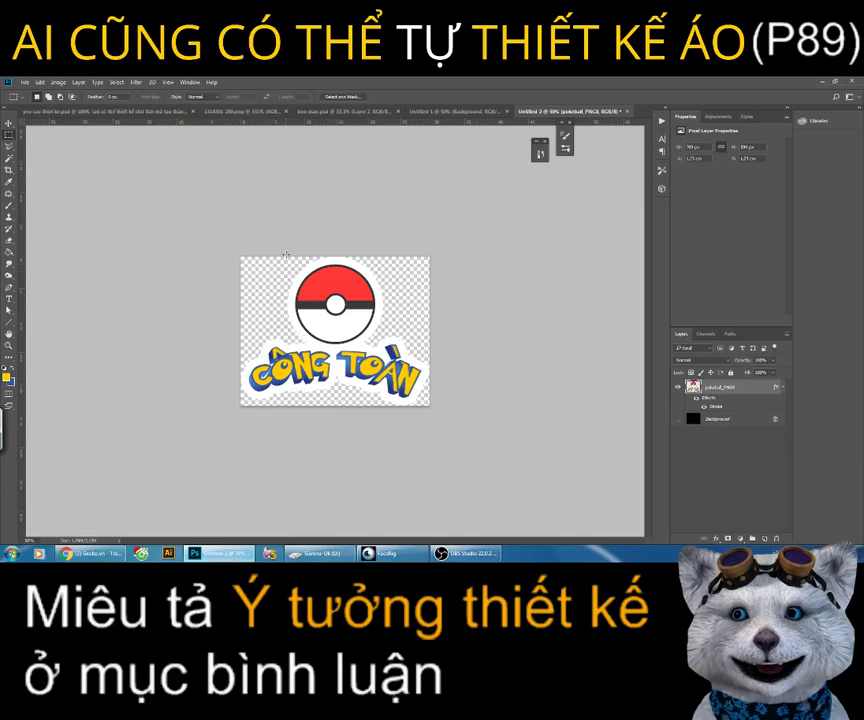
pyautogui.click(111, 116)
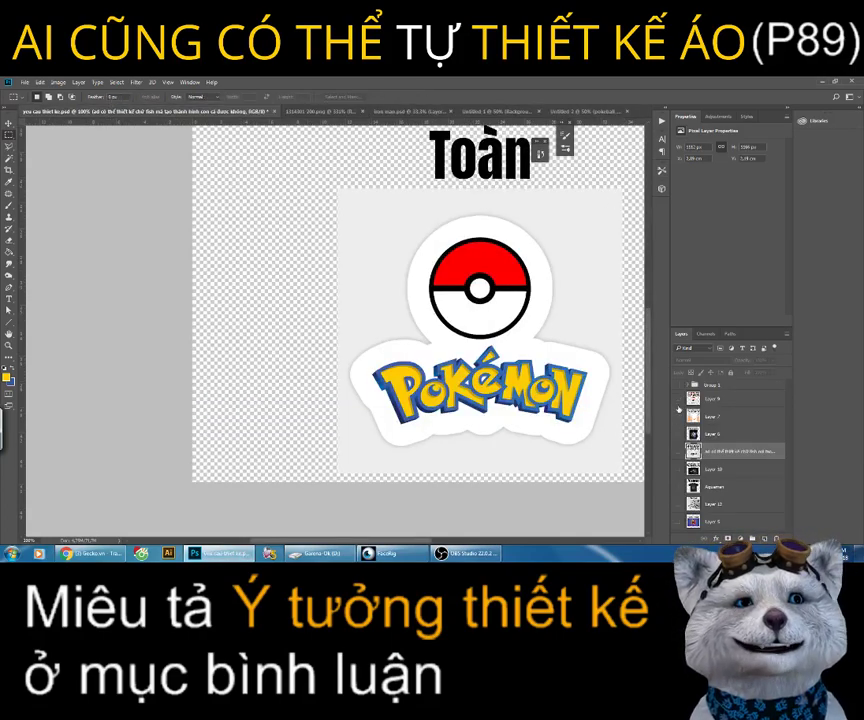
pyautogui.click(679, 414)
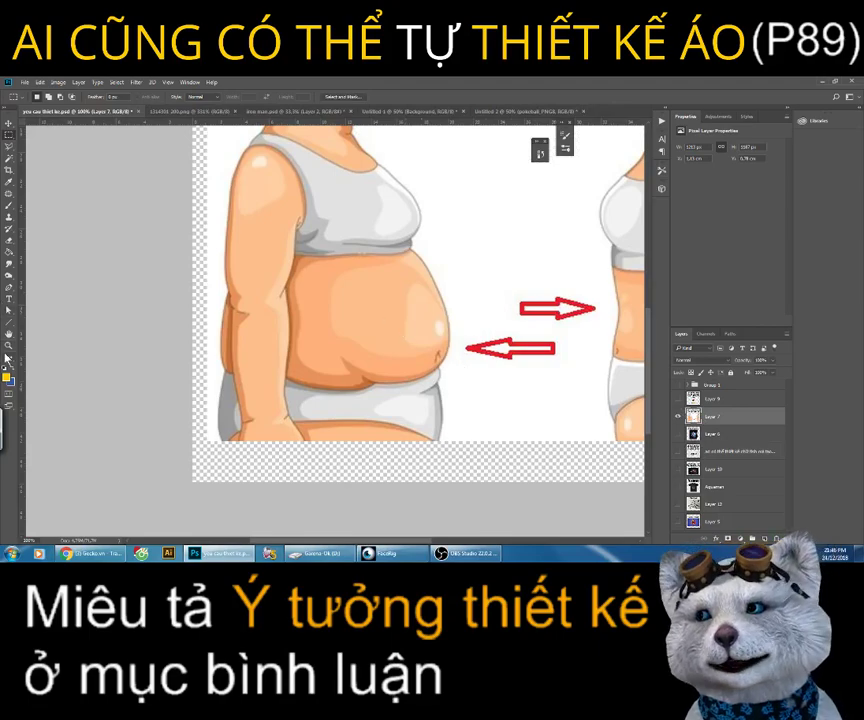
pyautogui.press('z')
pyautogui.keyDown('alt'); pyautogui.click(411, 318); pyautogui.keyUp('alt')
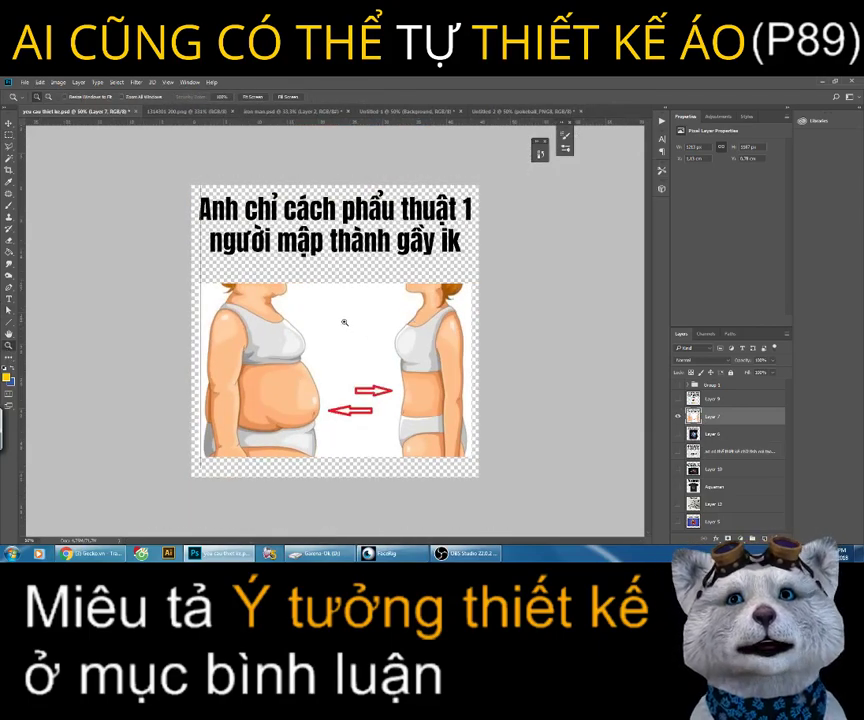
pyautogui.click(344, 322)
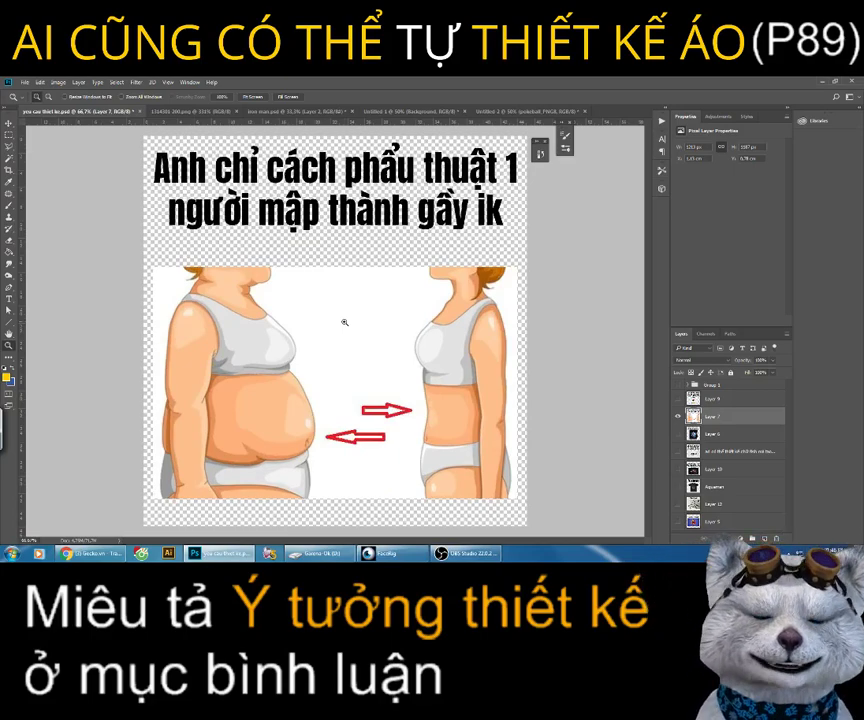
pyautogui.click(115, 548)
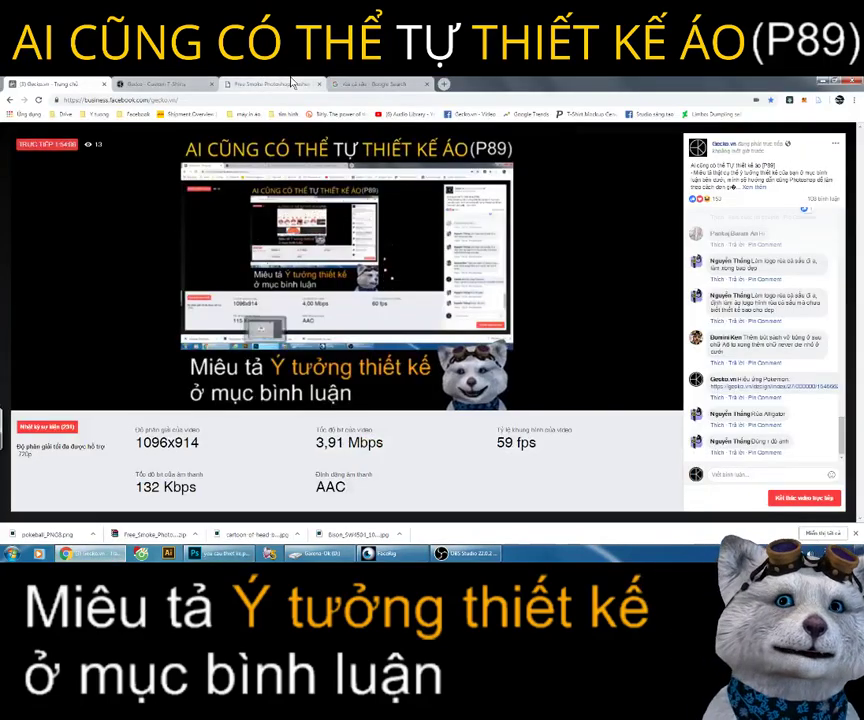
# Step: Replace the previous Google Images query with 'fat' and run the search
pyautogui.click(375, 84)
pyautogui.scroll(5, 315, 254)
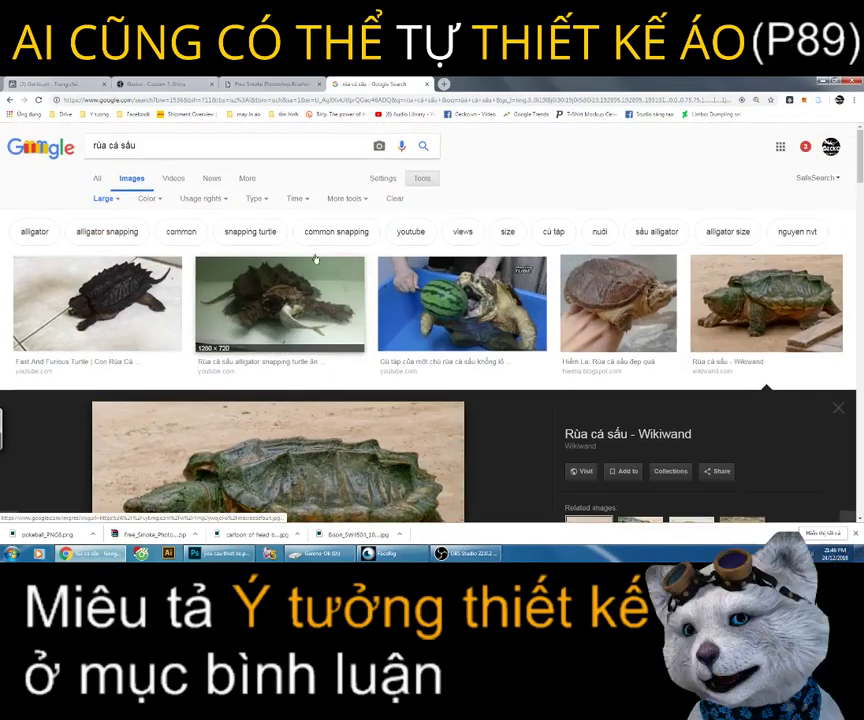
pyautogui.doubleClick(128, 145)
pyautogui.tripleClick(170, 145)
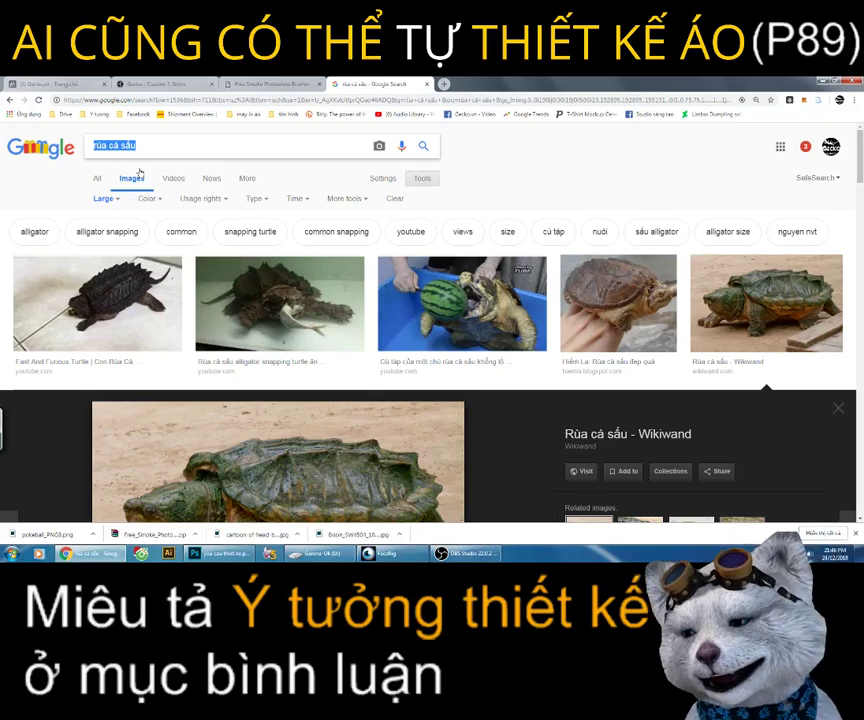
pyautogui.write('fat')
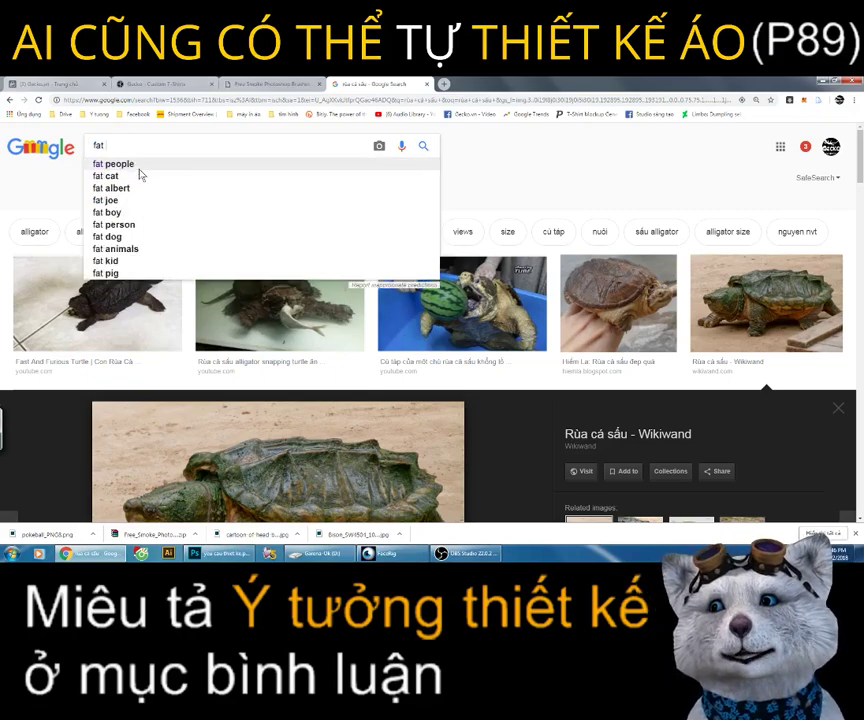
pyautogui.press('Return')
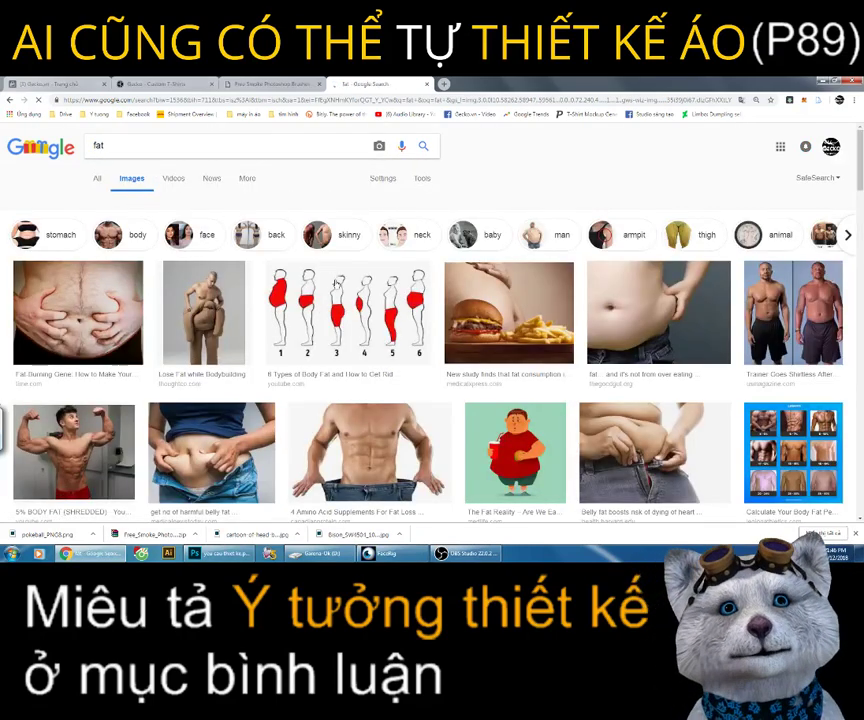
# Step: Browse the 'fat' results and preview the Stomach Fat Exercise belly photo
pyautogui.scroll(-3, 362, 307)
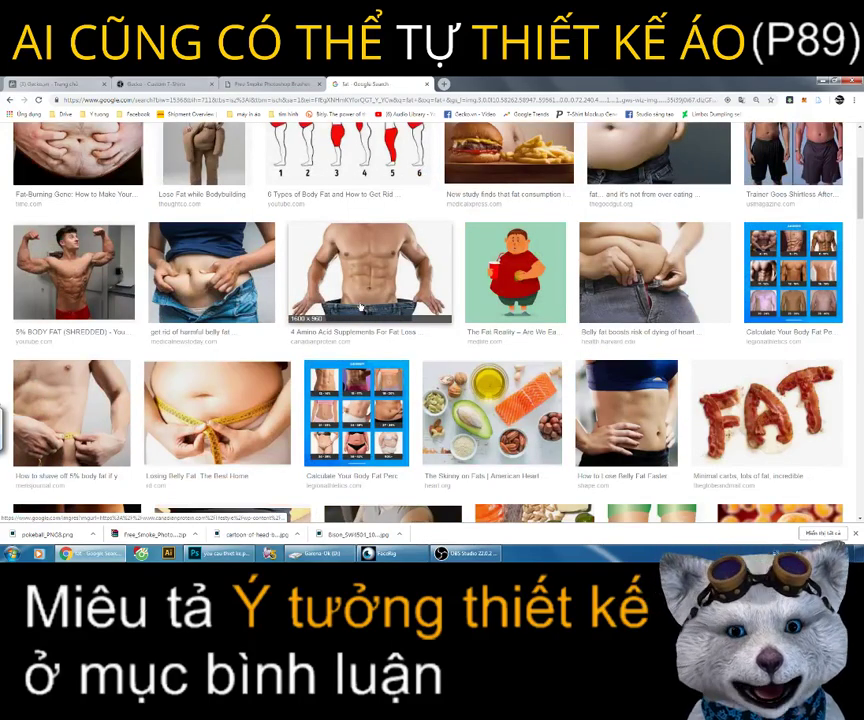
pyautogui.scroll(-5, 361, 307)
pyautogui.scroll(4, 350, 308)
pyautogui.scroll(-4, 336, 310)
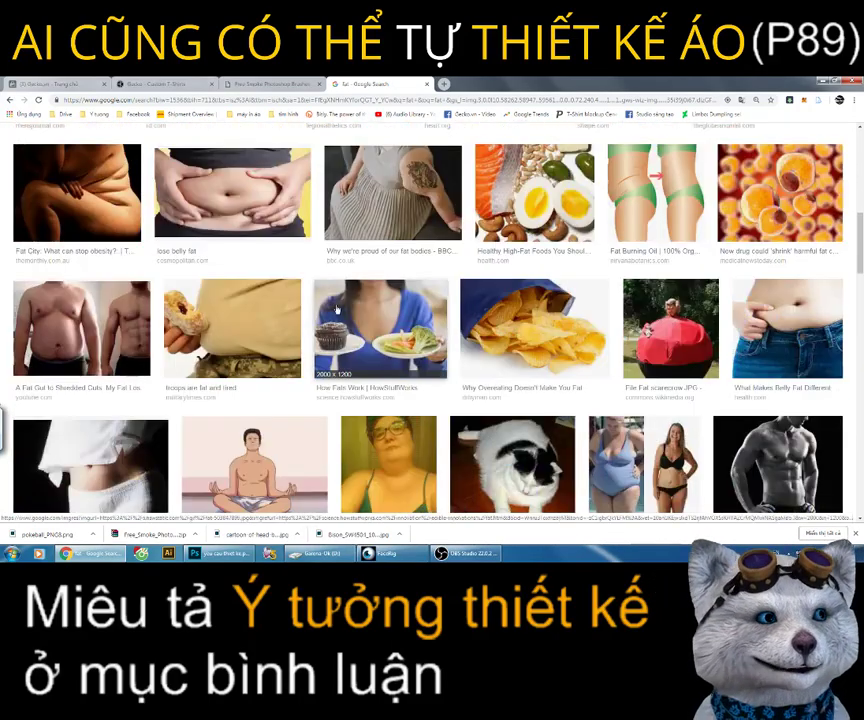
pyautogui.click(60, 340)
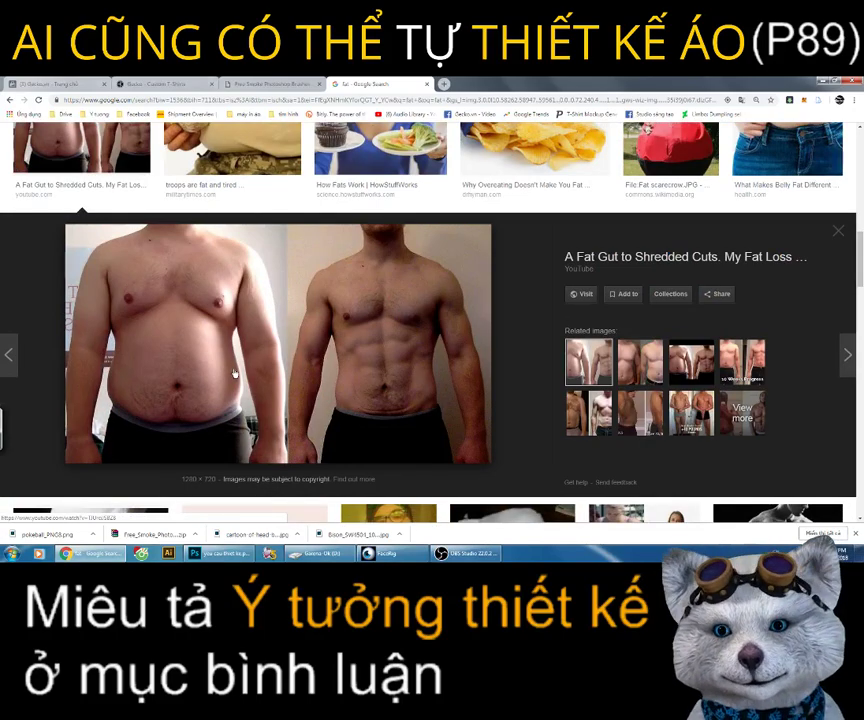
pyautogui.scroll(-4, 234, 374)
pyautogui.scroll(-4, 234, 374)
pyautogui.scroll(4, 234, 374)
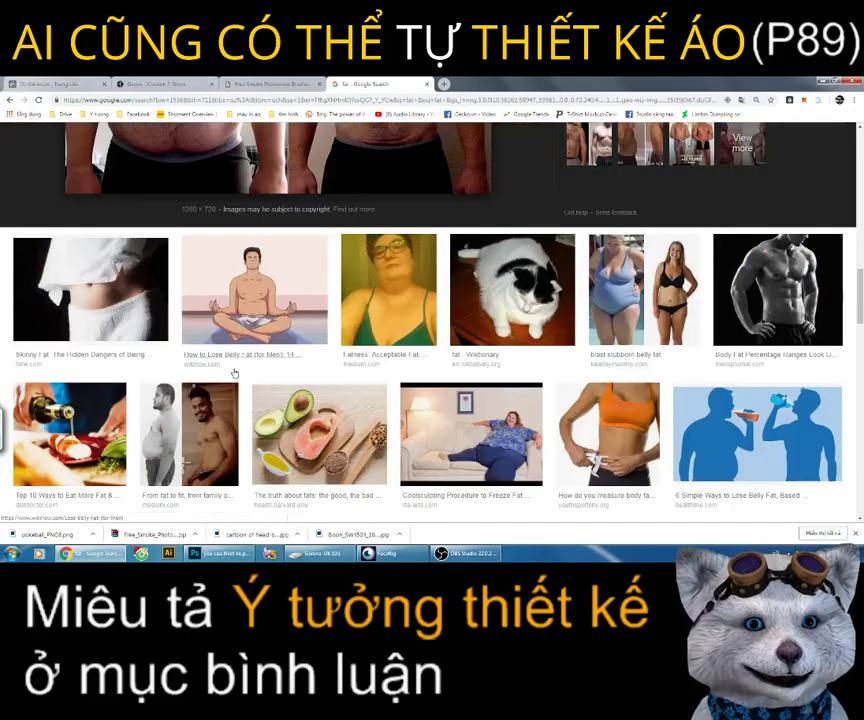
pyautogui.scroll(-3, 234, 374)
pyautogui.scroll(-3, 234, 374)
pyautogui.scroll(-2, 234, 374)
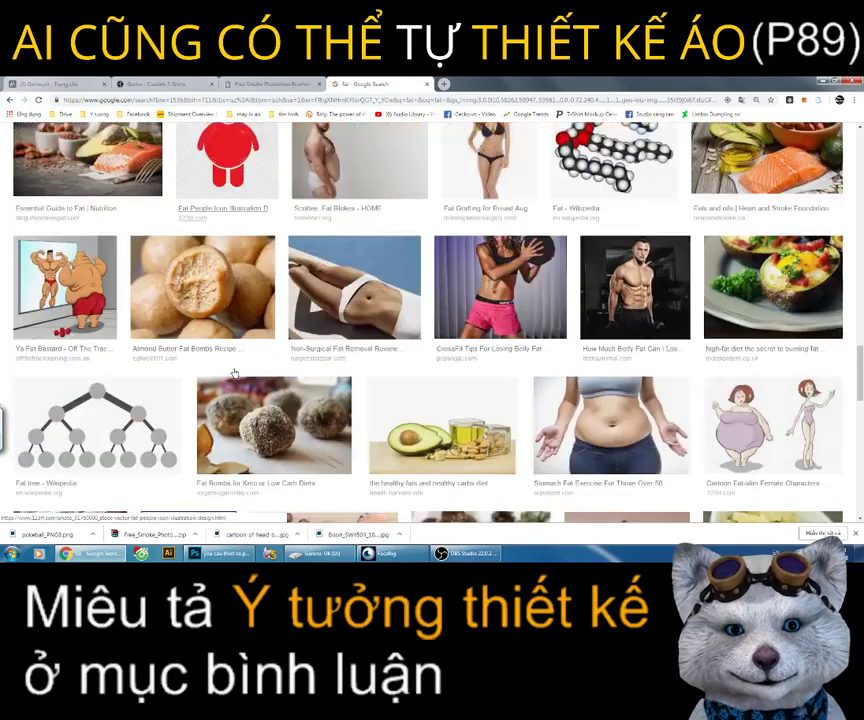
pyautogui.scroll(-1, 234, 373)
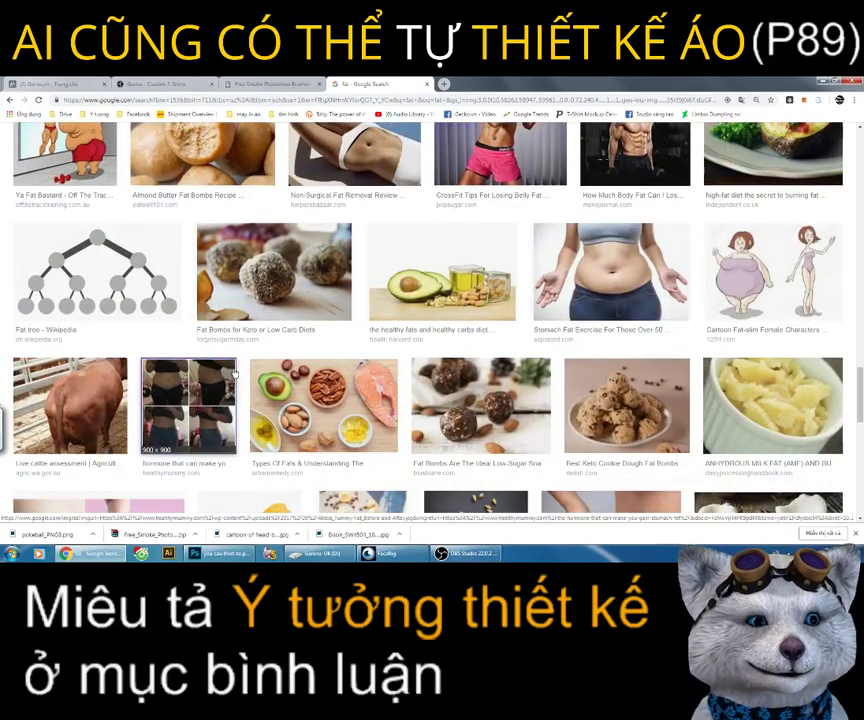
pyautogui.click(640, 285)
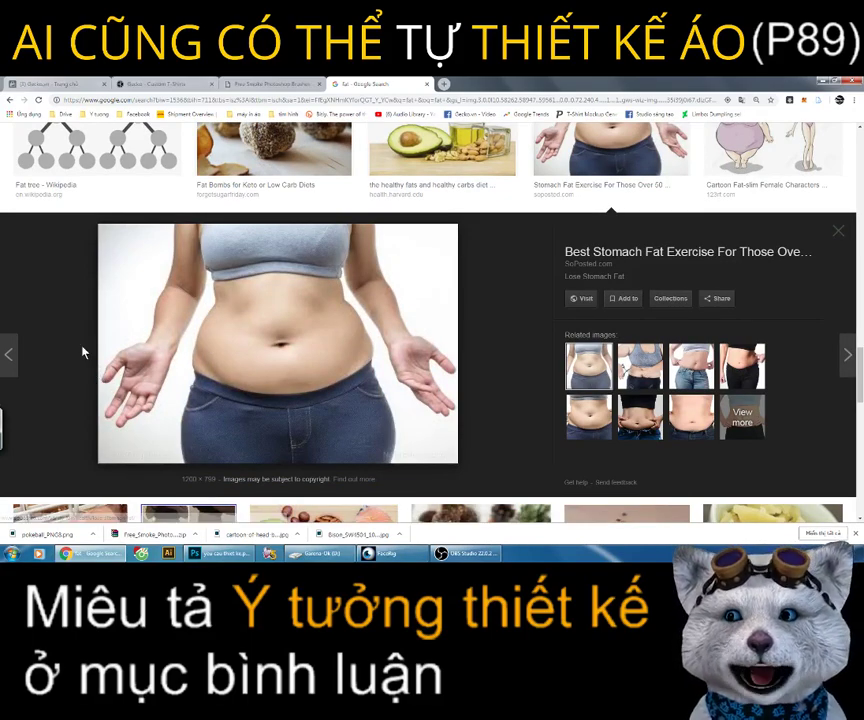
# Step: Save the belly photo to disk as Belly Fat Overweight.jpg
pyautogui.rightClick(180, 363)
pyautogui.click(206, 443)
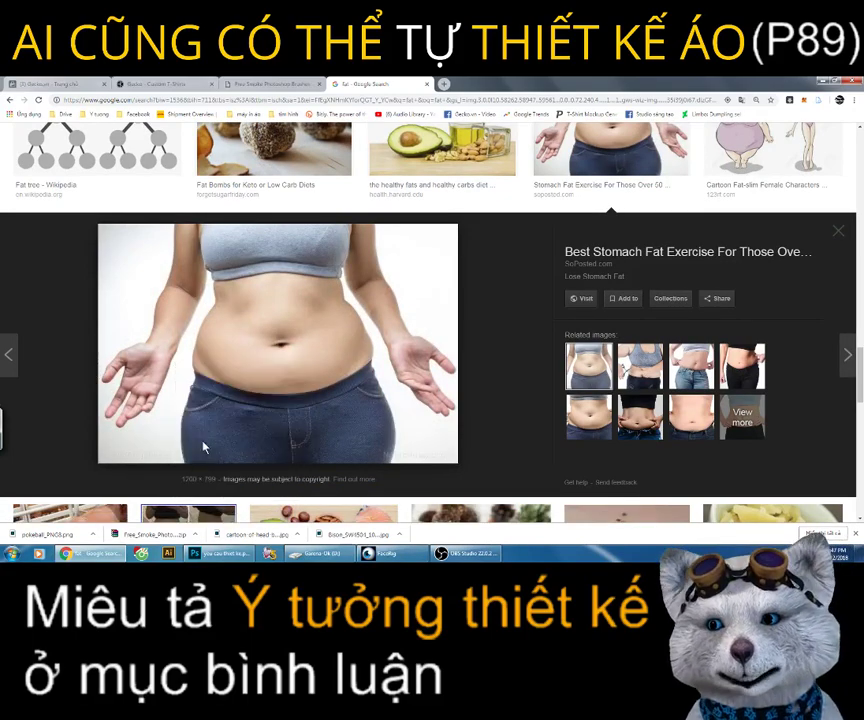
pyautogui.press('Return')
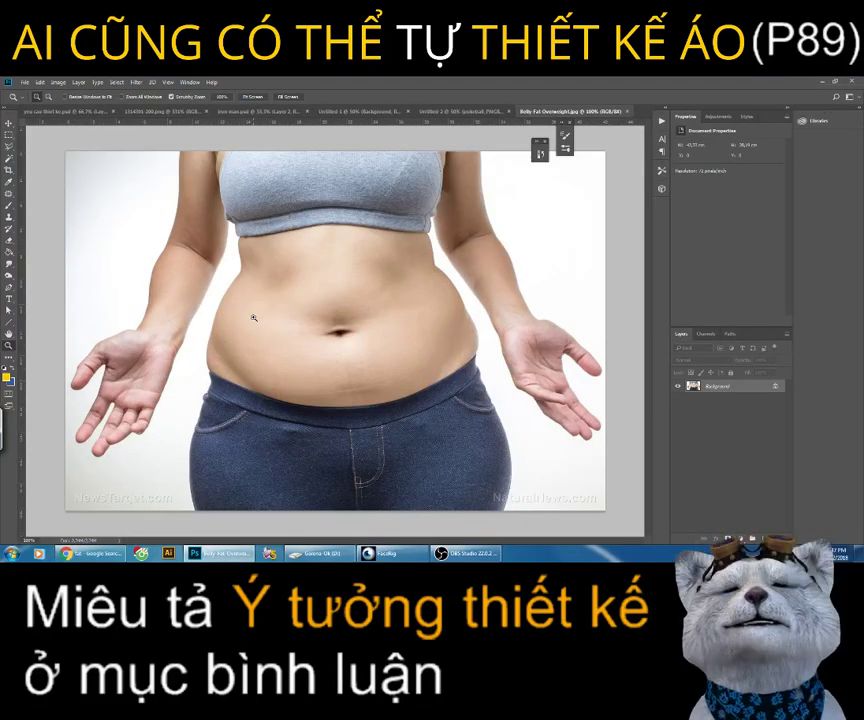
# Step: Open Filter > Liquify on the Belly Fat Overweight.jpg photo
pyautogui.click(135, 82)
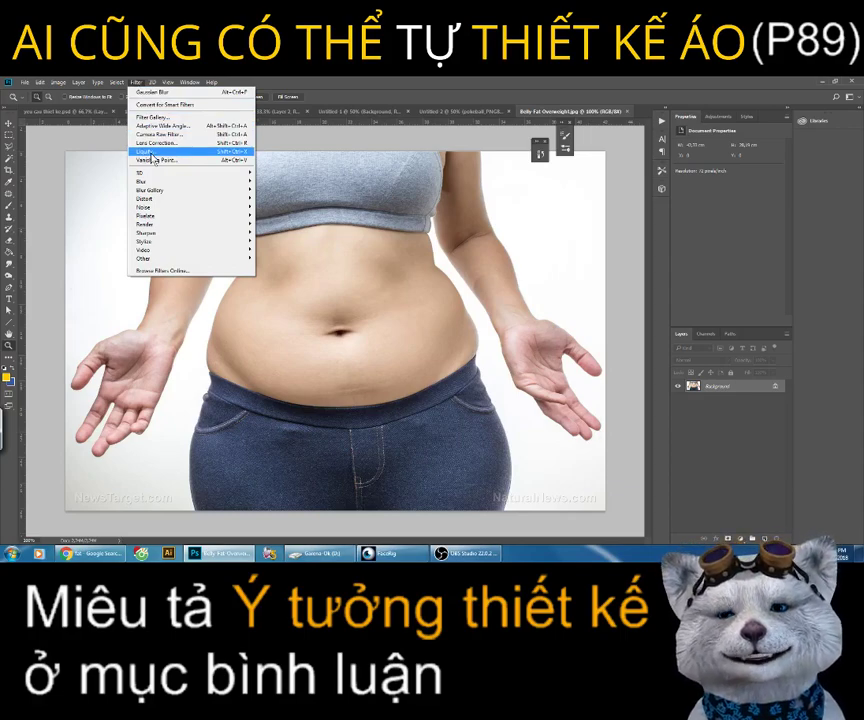
pyautogui.click(152, 156)
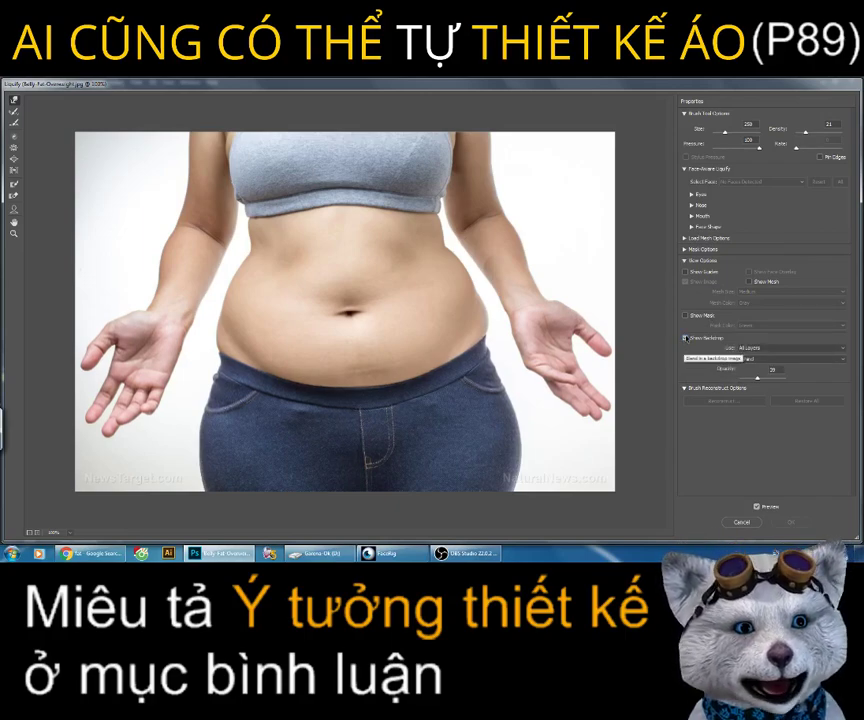
# Step: Enable Show Backdrop, try a trial warp on the left belly, then restore the photo
pyautogui.click(685, 339)
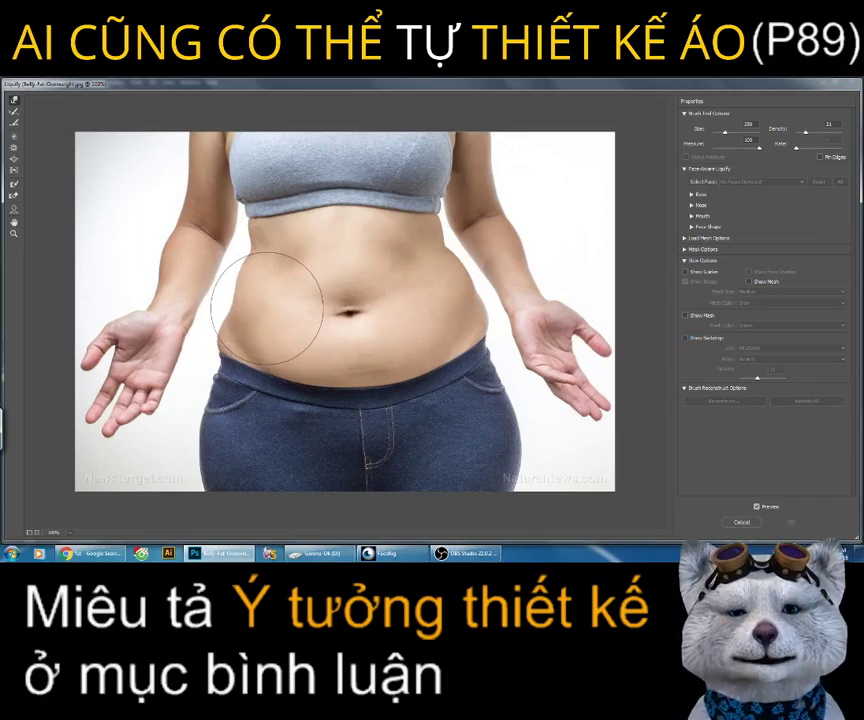
pyautogui.moveTo(267, 308); pyautogui.dragTo(296, 335)
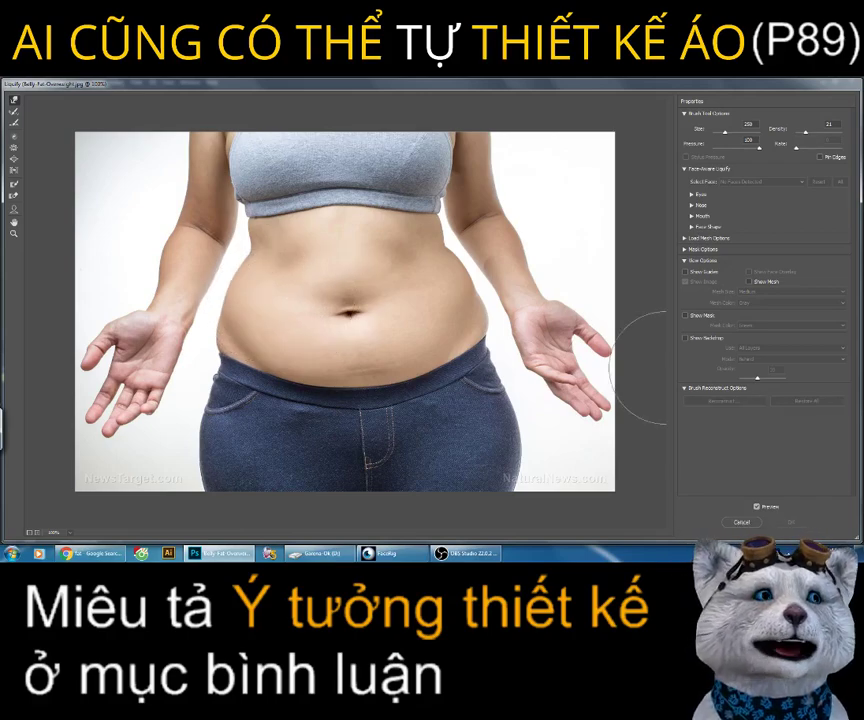
pyautogui.click(700, 342)
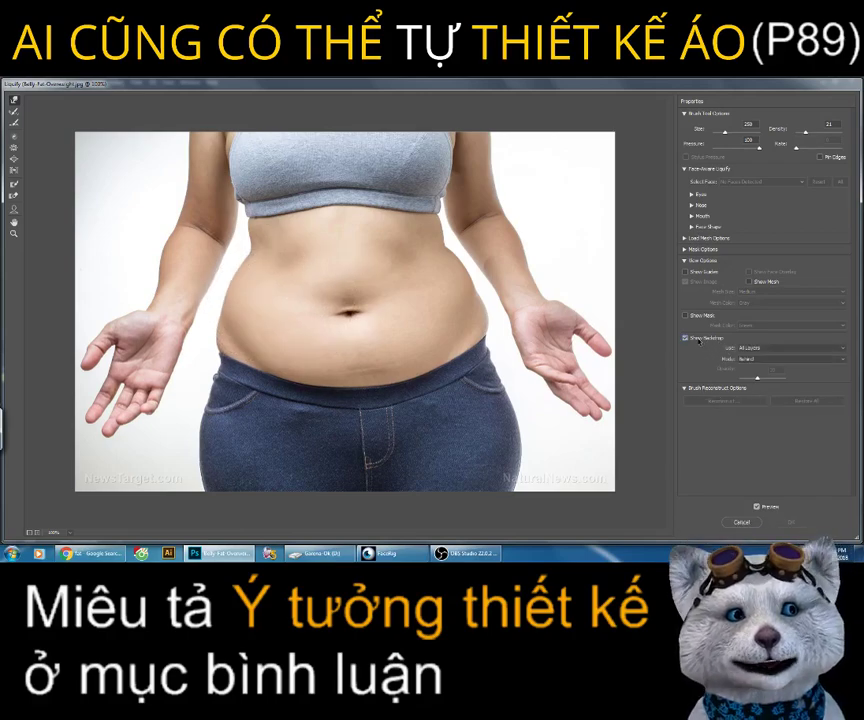
pyautogui.click(747, 360)
pyautogui.click(749, 376)
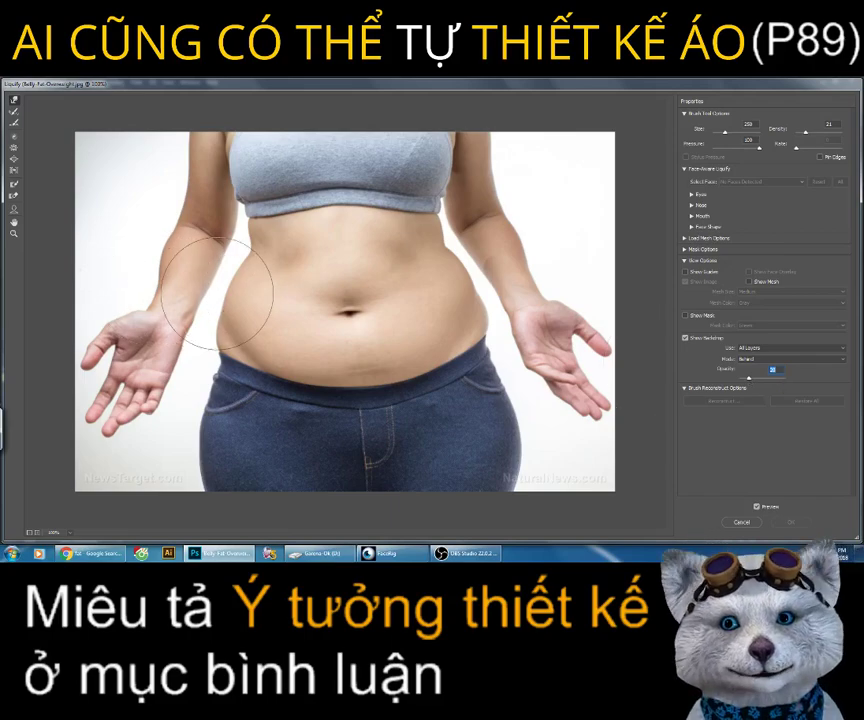
pyautogui.moveTo(200, 290)
pyautogui.mouseDown()
pyautogui.moveTo(262, 292)
pyautogui.moveTo(235, 328)
pyautogui.moveTo(258, 275)
pyautogui.mouseUp()
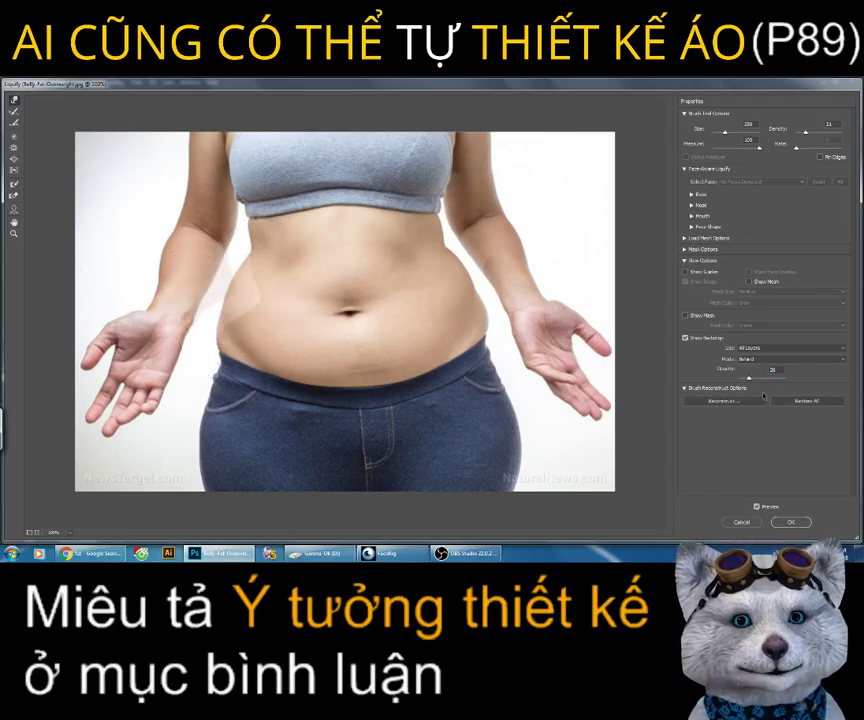
pyautogui.click(773, 401)
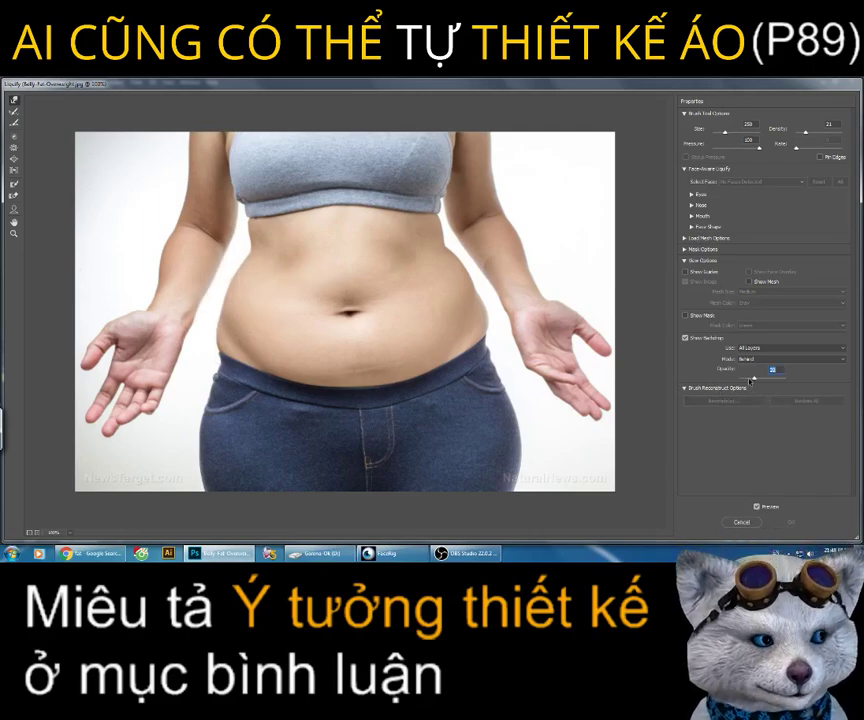
# Step: Set backdrop opacity to 75 and push the left and right belly sides inward
pyautogui.moveTo(750, 378); pyautogui.dragTo(785, 378)
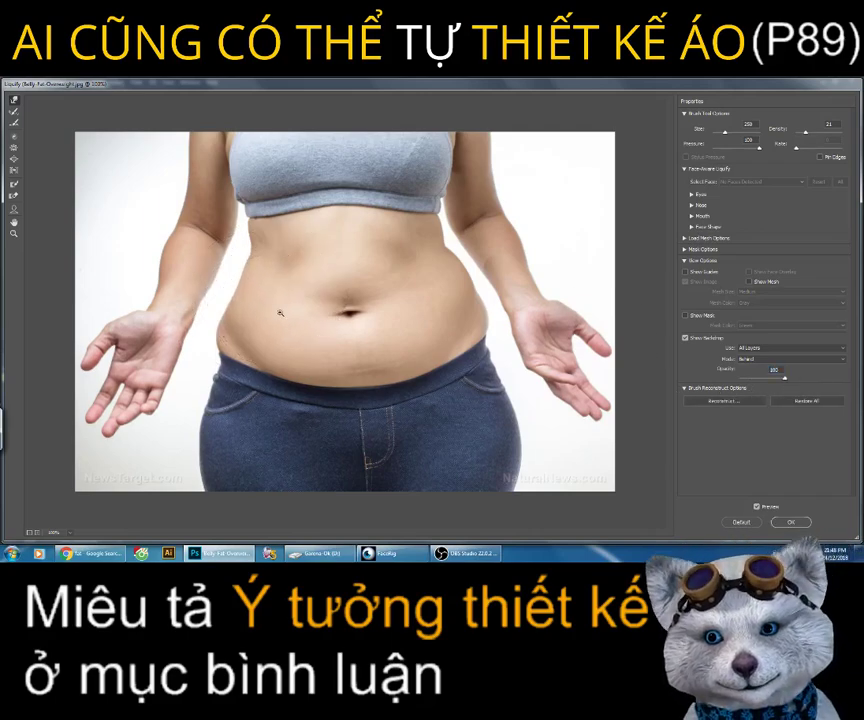
pyautogui.moveTo(784, 377); pyautogui.dragTo(773, 377)
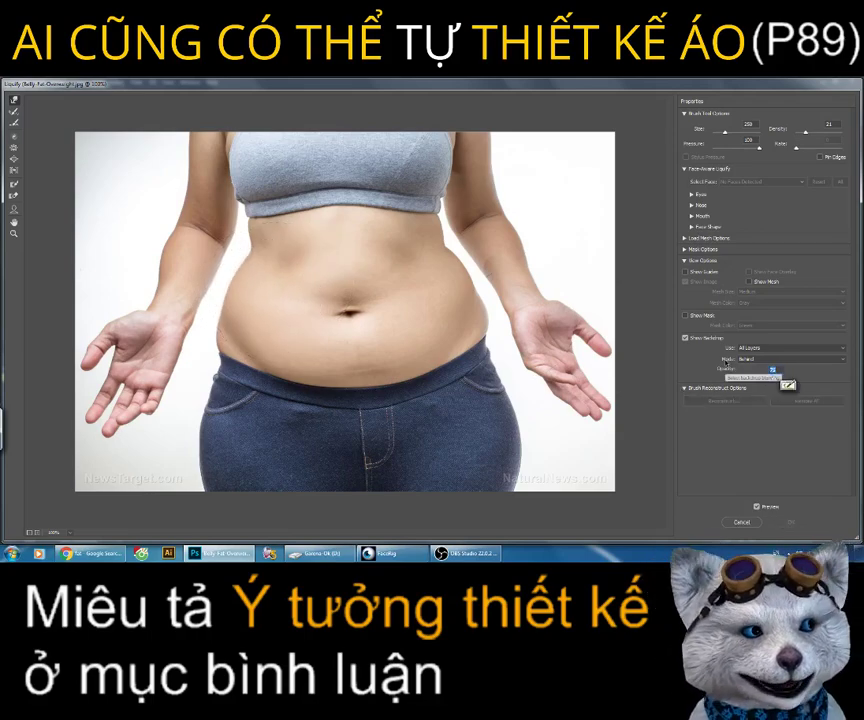
pyautogui.moveTo(773, 377); pyautogui.dragTo(742, 377)
pyautogui.write('75')
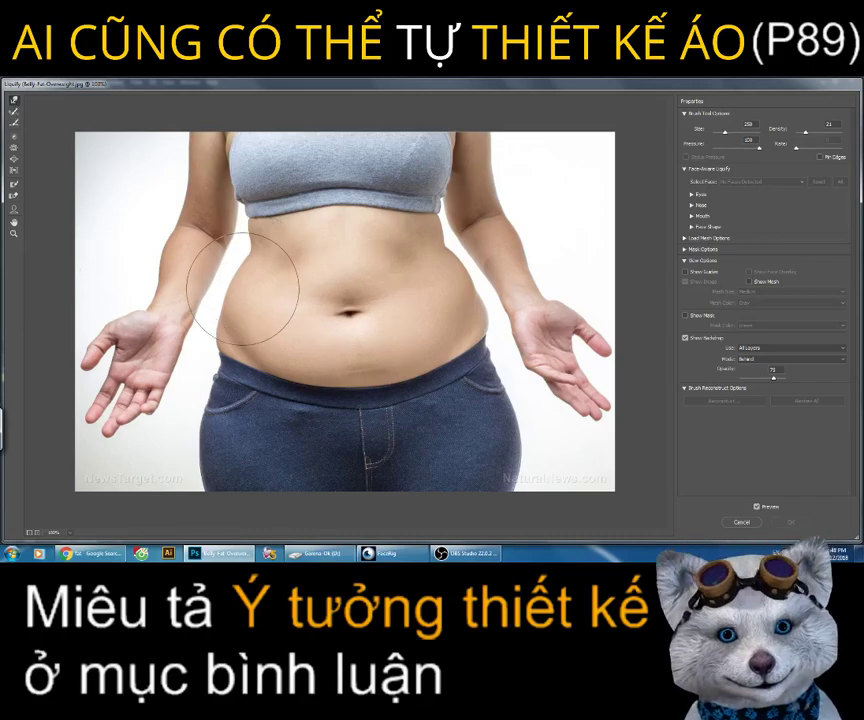
pyautogui.moveTo(260, 280)
pyautogui.mouseDown()
pyautogui.moveTo(268, 305)
pyautogui.moveTo(226, 340)
pyautogui.moveTo(241, 337)
pyautogui.mouseUp()
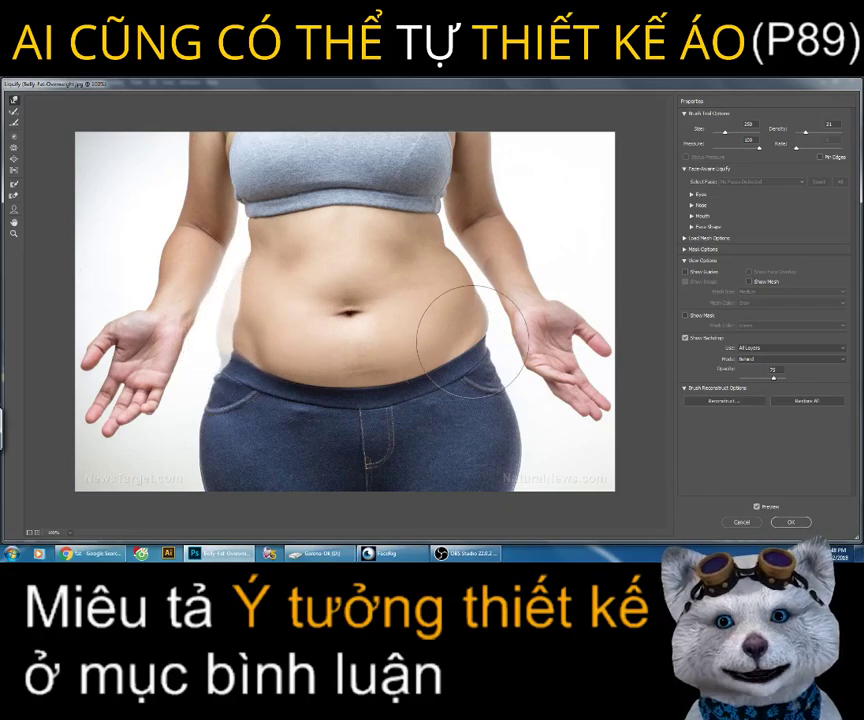
pyautogui.moveTo(465, 337); pyautogui.dragTo(452, 271)
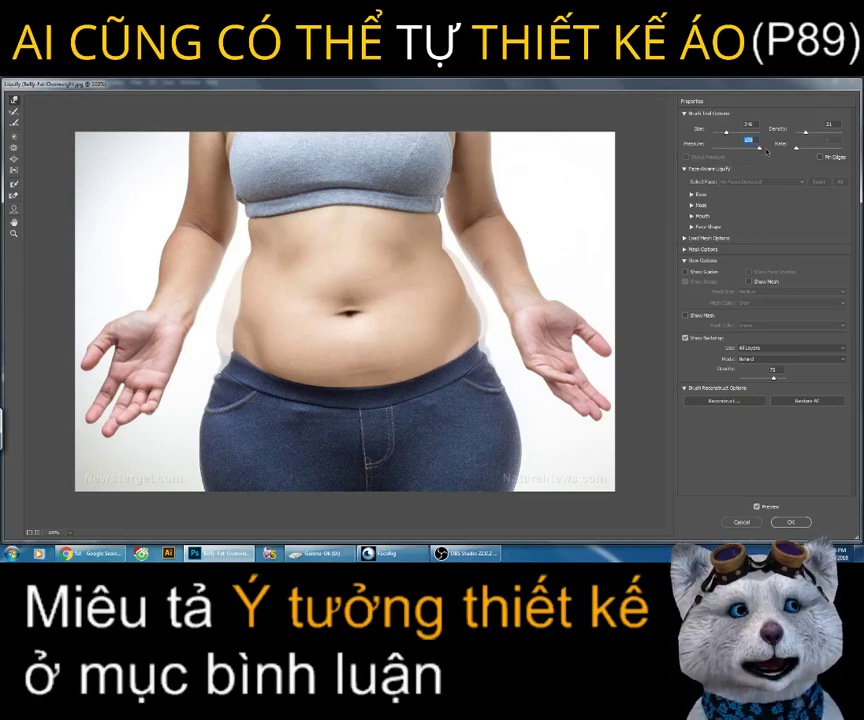
# Step: Narrow the belly with Forward Warp, undoing a smeared left-waist stroke
pyautogui.moveTo(434, 289); pyautogui.dragTo(199, 388)
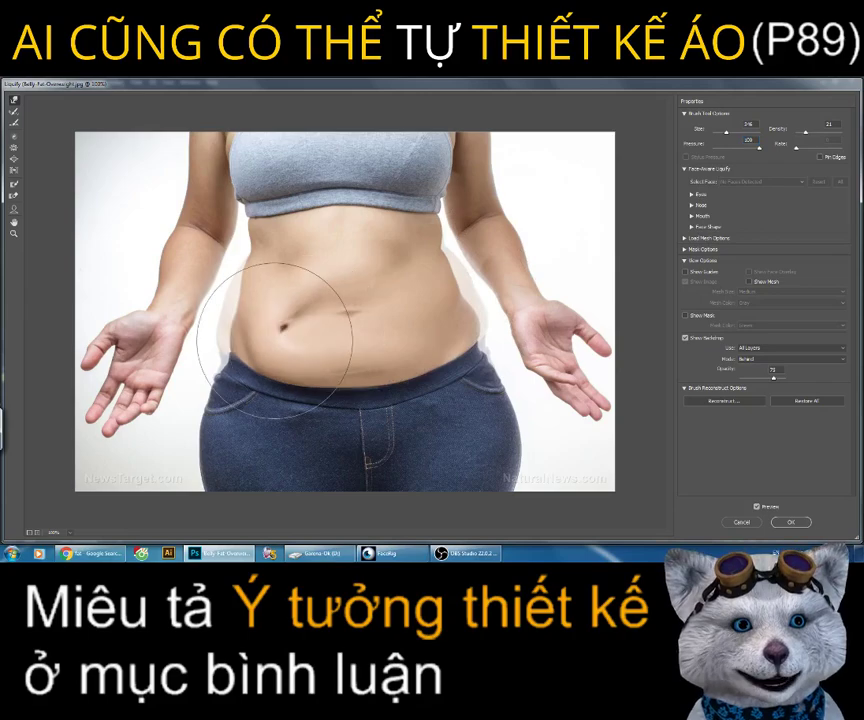
pyautogui.hotkey('ctrl', 'alt', 'z')
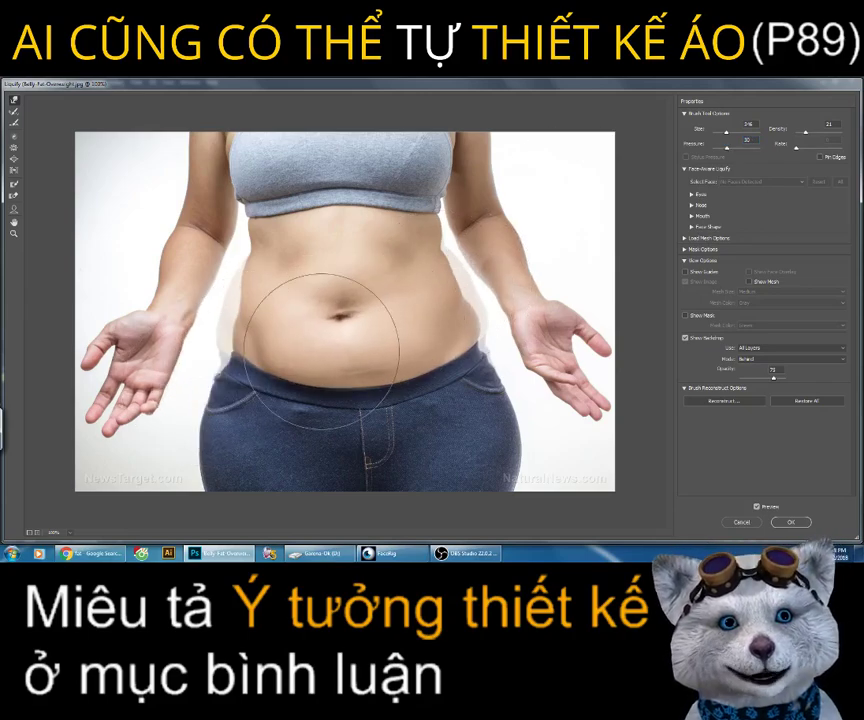
pyautogui.press('alt')
pyautogui.write('50')
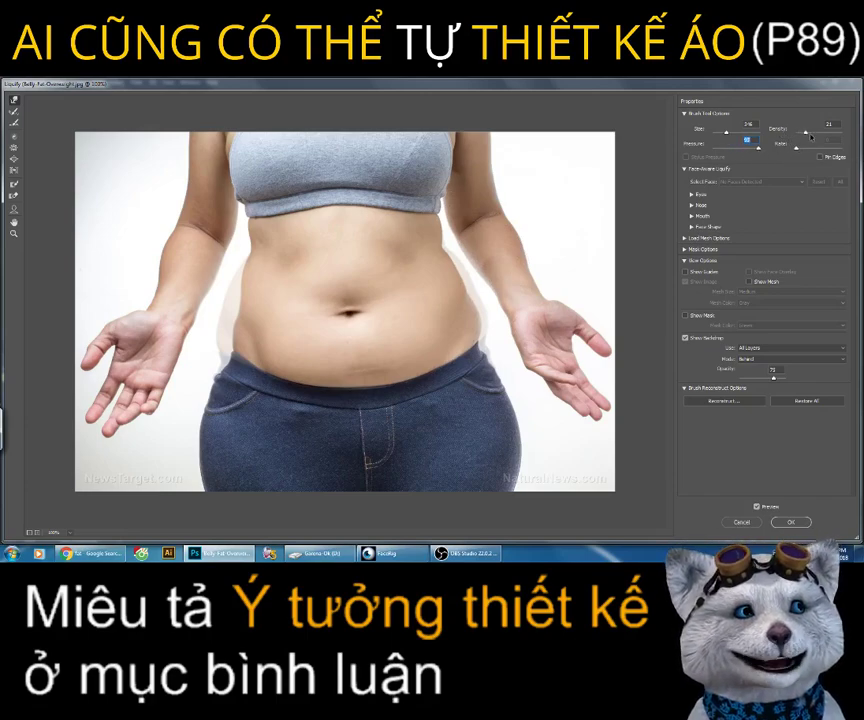
pyautogui.moveTo(463, 309)
pyautogui.mouseDown()
pyautogui.moveTo(328, 347)
pyautogui.moveTo(270, 405)
pyautogui.moveTo(378, 340)
pyautogui.moveTo(443, 318)
pyautogui.mouseUp()
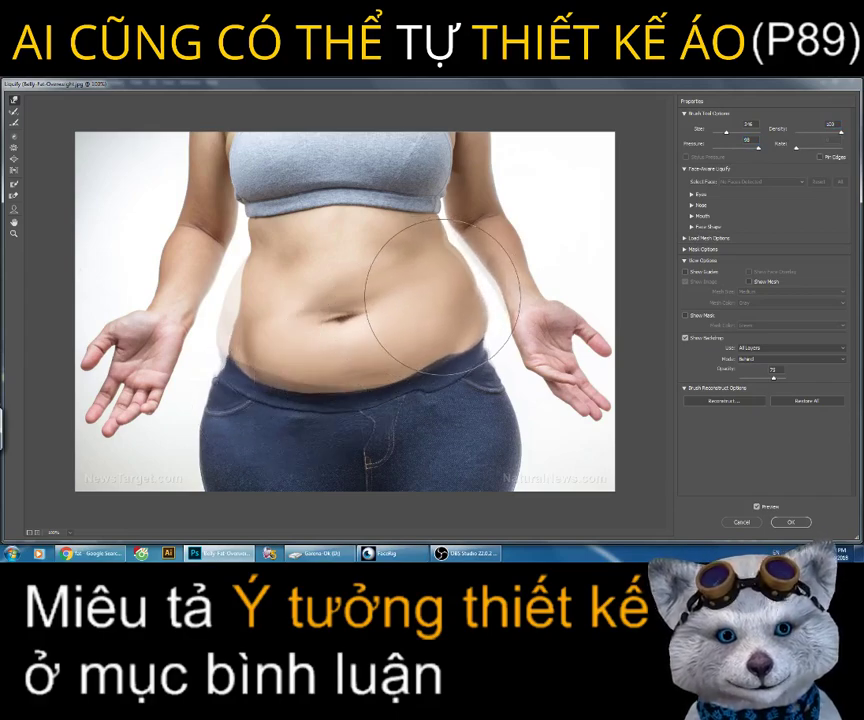
pyautogui.press('alt')
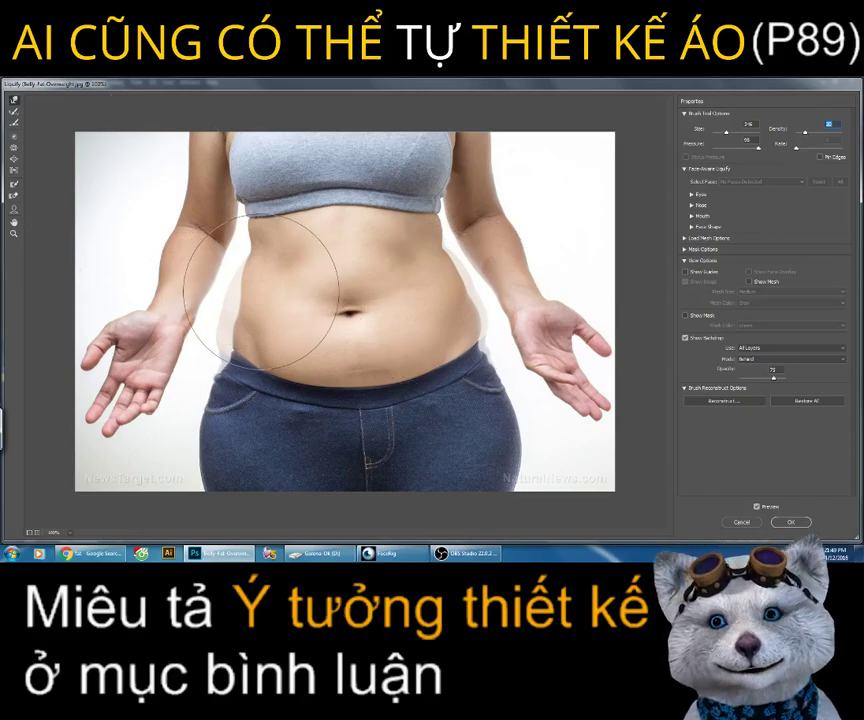
# Step: Adjust the brush size with [ and ] and push both hips inward
pyautogui.press('[')
pyautogui.press('[')
pyautogui.press('[')
pyautogui.press('[')
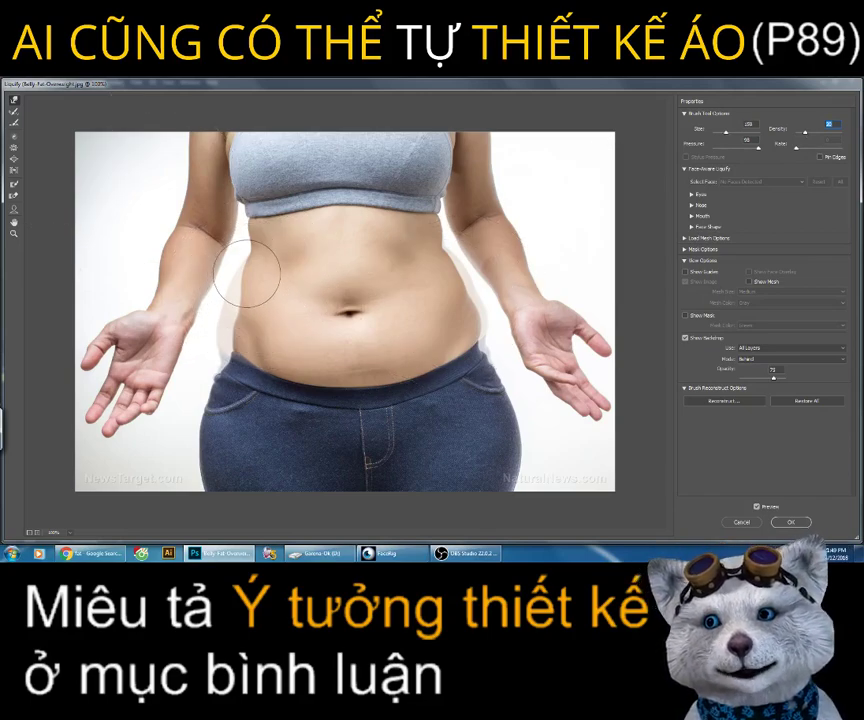
pyautogui.press(']')
pyautogui.press(']')
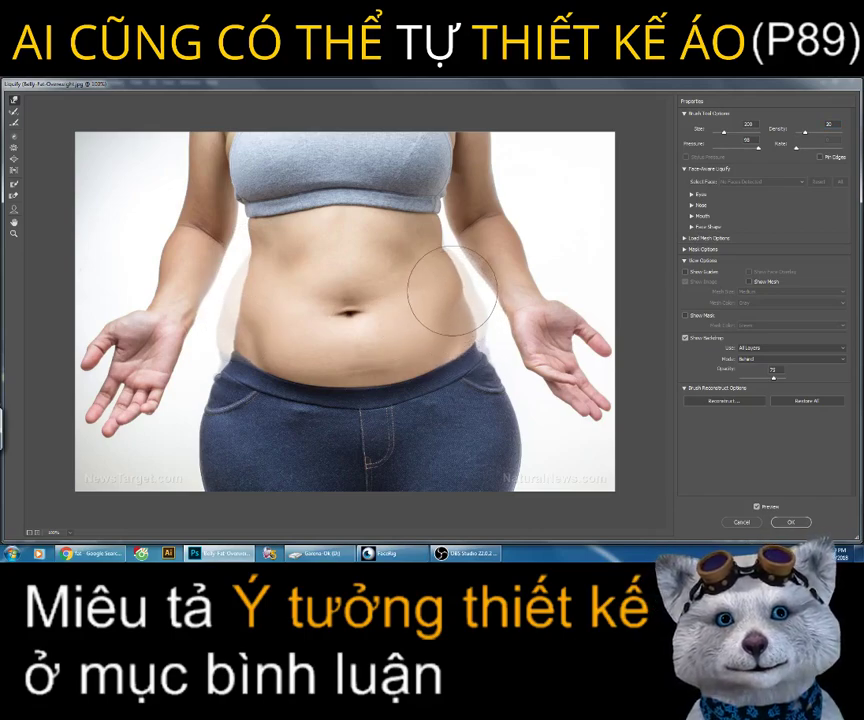
pyautogui.press('[')
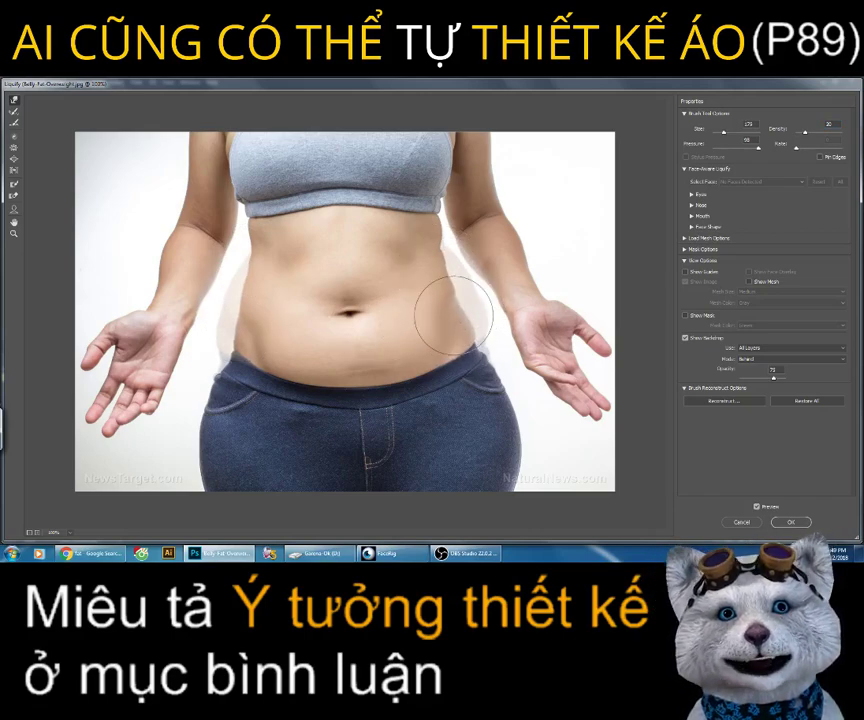
pyautogui.press(']')
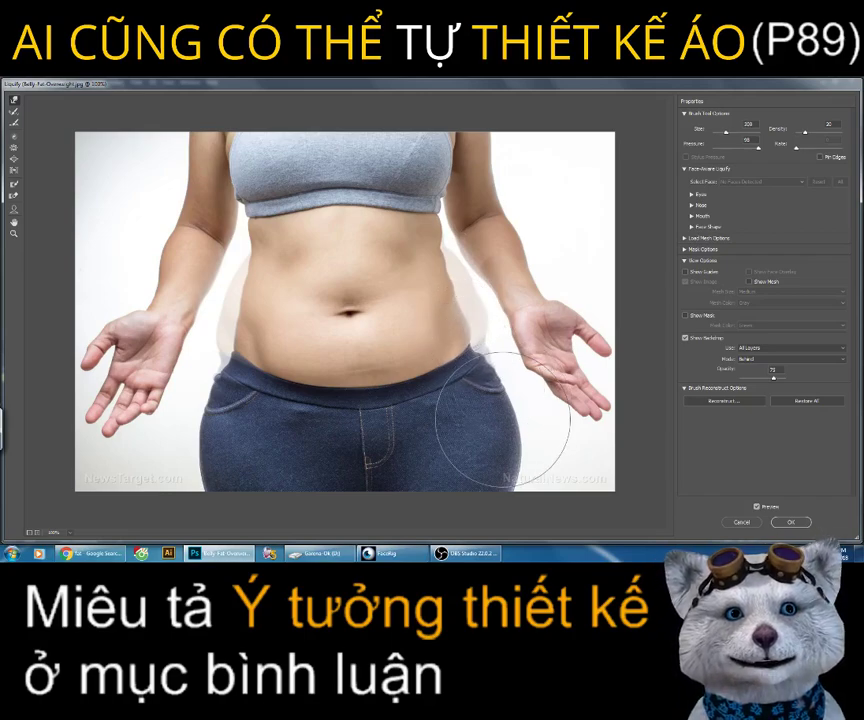
pyautogui.moveTo(520, 465)
pyautogui.mouseDown()
pyautogui.moveTo(492, 470)
pyautogui.moveTo(478, 405)
pyautogui.mouseUp()
pyautogui.moveTo(228, 410)
pyautogui.mouseDown()
pyautogui.moveTo(202, 453)
pyautogui.moveTo(208, 468)
pyautogui.mouseUp()
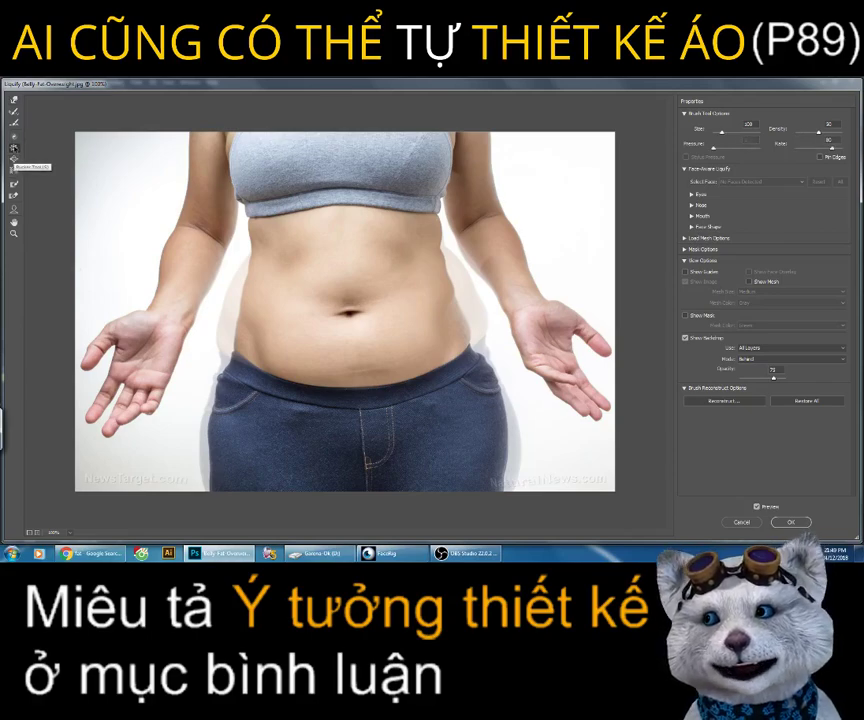
# Step: Try slimming the whole waist with a greatly enlarged brush, then undo it
pyautogui.press(']')
pyautogui.press(']')
pyautogui.press(']')
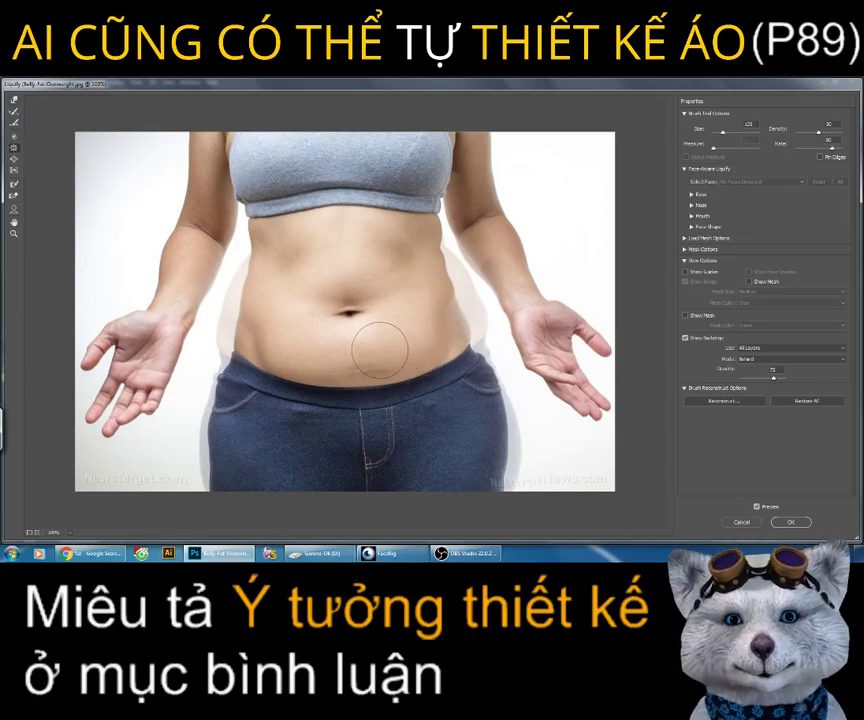
pyautogui.press(']')
pyautogui.press(']')
pyautogui.press(']')
pyautogui.press(']')
pyautogui.press(']')
pyautogui.press(']')
pyautogui.press(']')
pyautogui.press(']')
pyautogui.press(']')
pyautogui.moveTo(354, 338); pyautogui.dragTo(360, 338)
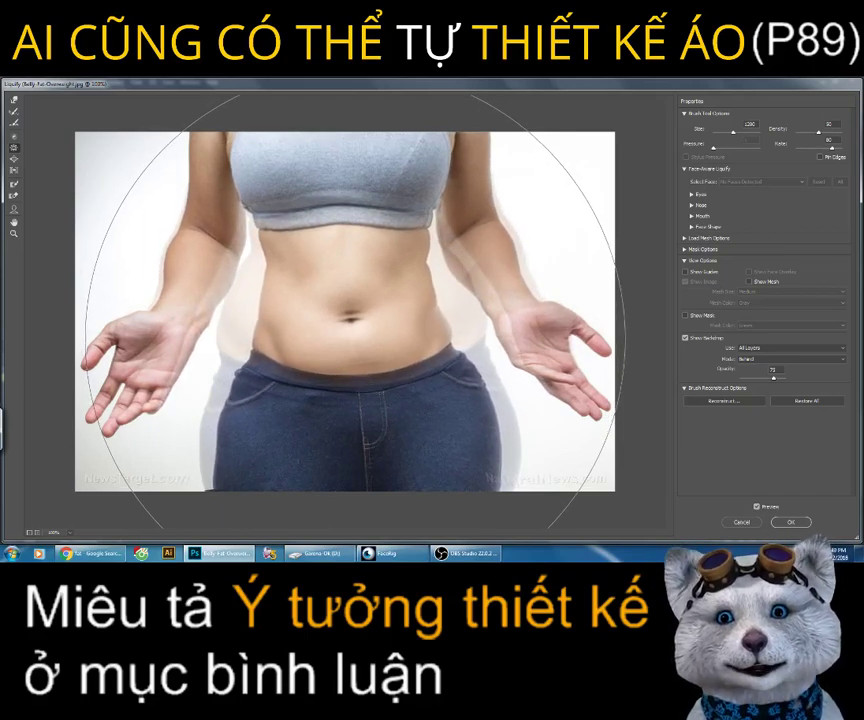
pyautogui.hotkey('ctrl', 'z')
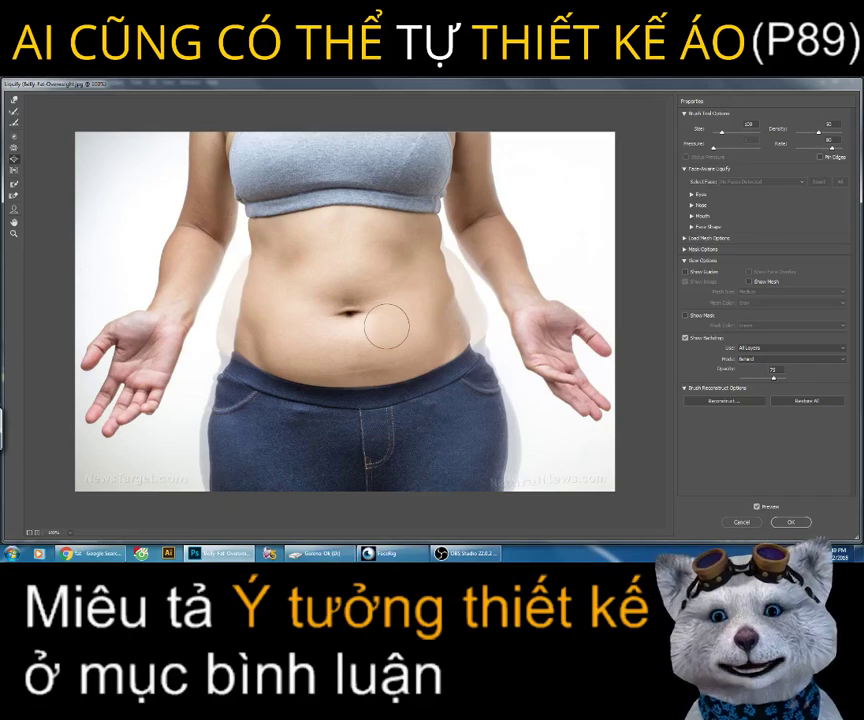
# Step: Resize the brush to about 800, push both belly sides inward, and fine-tune brush size
pyautogui.press(']')
pyautogui.press(']')
pyautogui.press(']')
pyautogui.press(']')
pyautogui.press(']')
pyautogui.press(']')
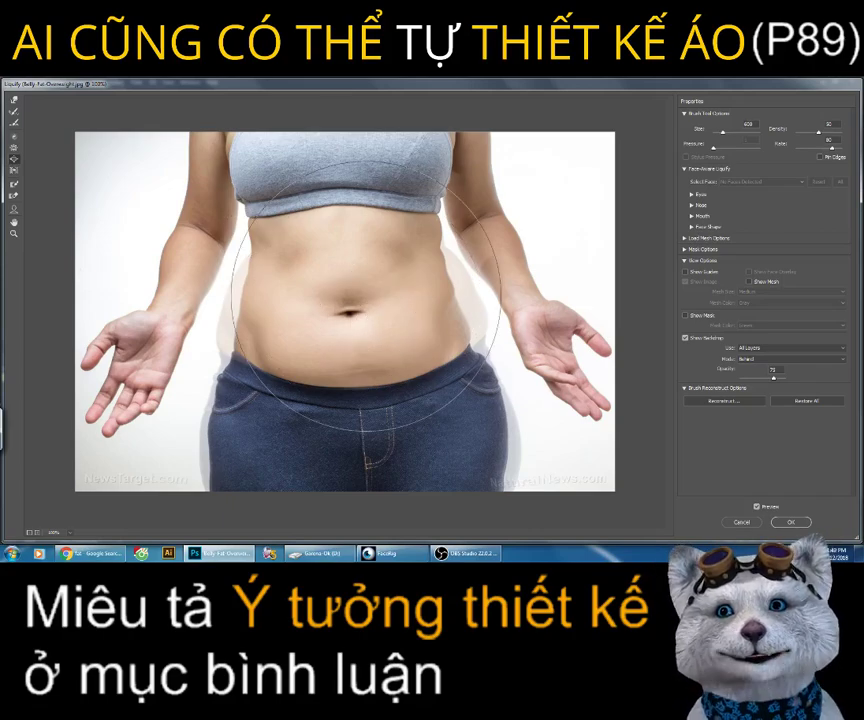
pyautogui.press(']')
pyautogui.press(']')
pyautogui.press(']')
pyautogui.press(']')
pyautogui.press(']')
pyautogui.press(']')
pyautogui.press('[')
pyautogui.press('[')
pyautogui.press('[')
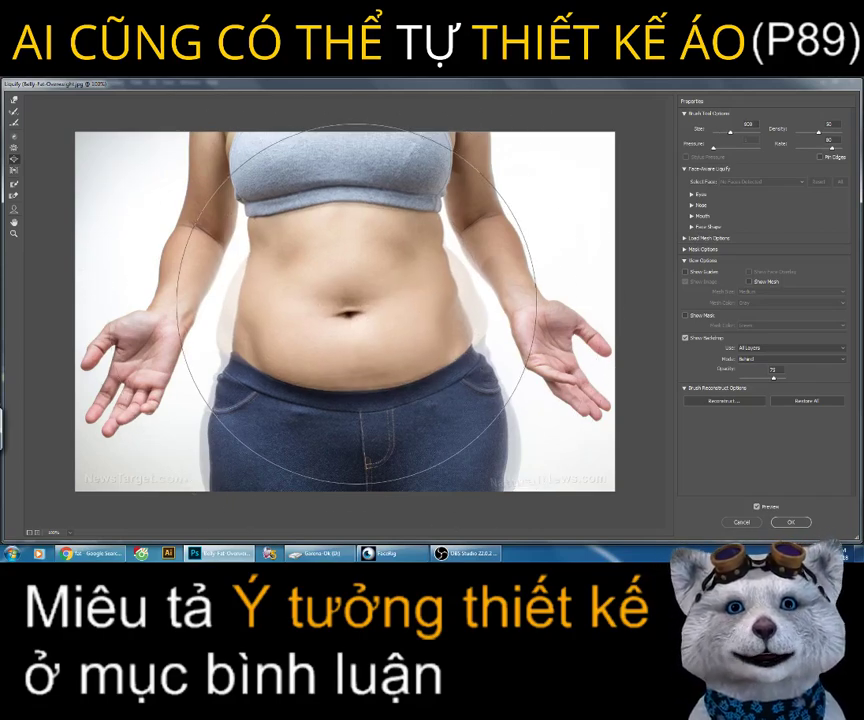
pyautogui.moveTo(340, 300)
pyautogui.mouseDown()
pyautogui.moveTo(362, 300)
pyautogui.moveTo(352, 300)
pyautogui.mouseUp()
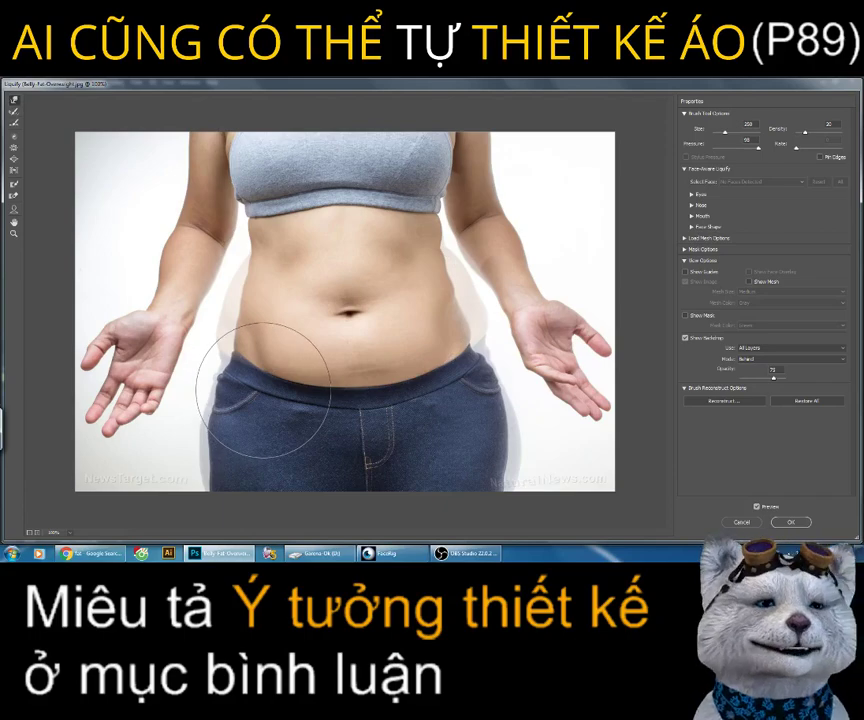
pyautogui.press('[')
pyautogui.press('[')
pyautogui.press('[')
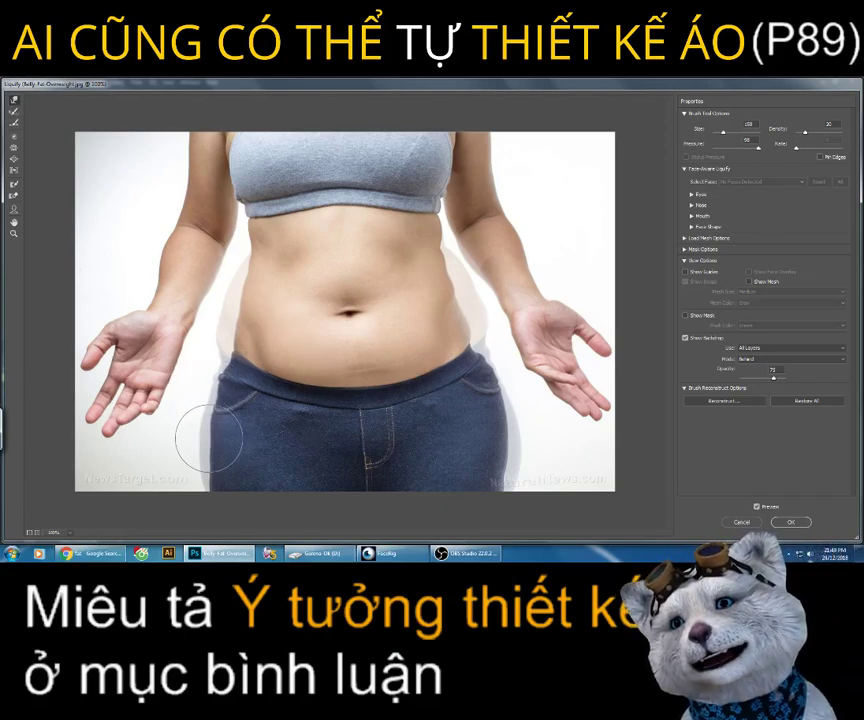
pyautogui.press(']')
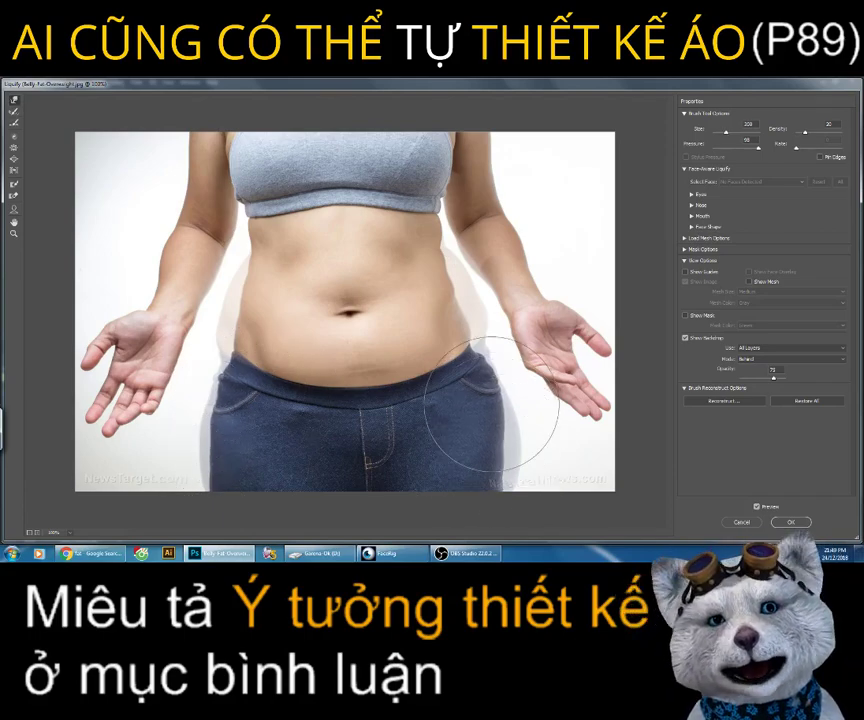
pyautogui.press('[')
pyautogui.press(']')
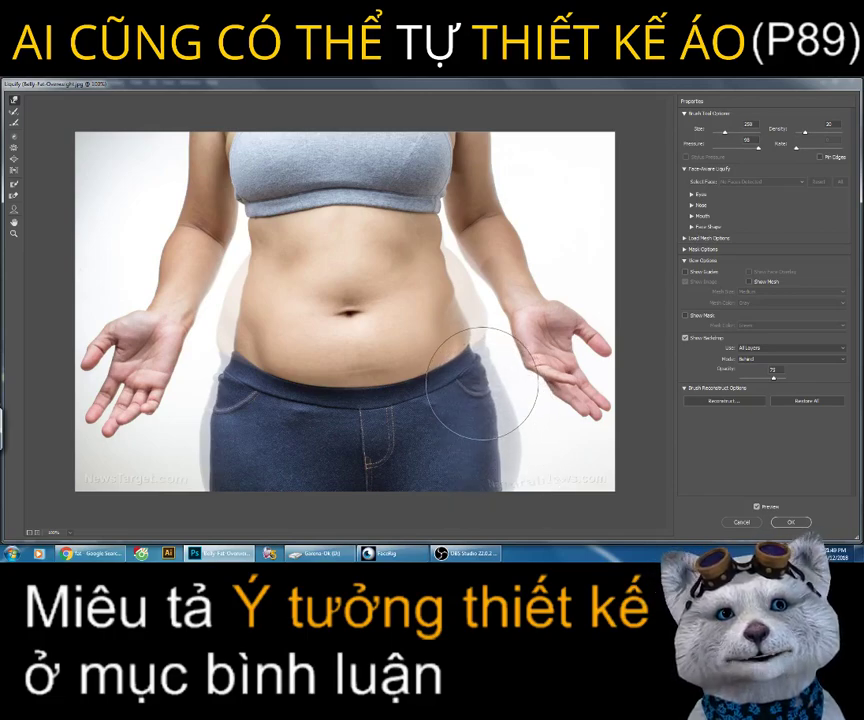
pyautogui.press(']')
pyautogui.press(']')
pyautogui.press(']')
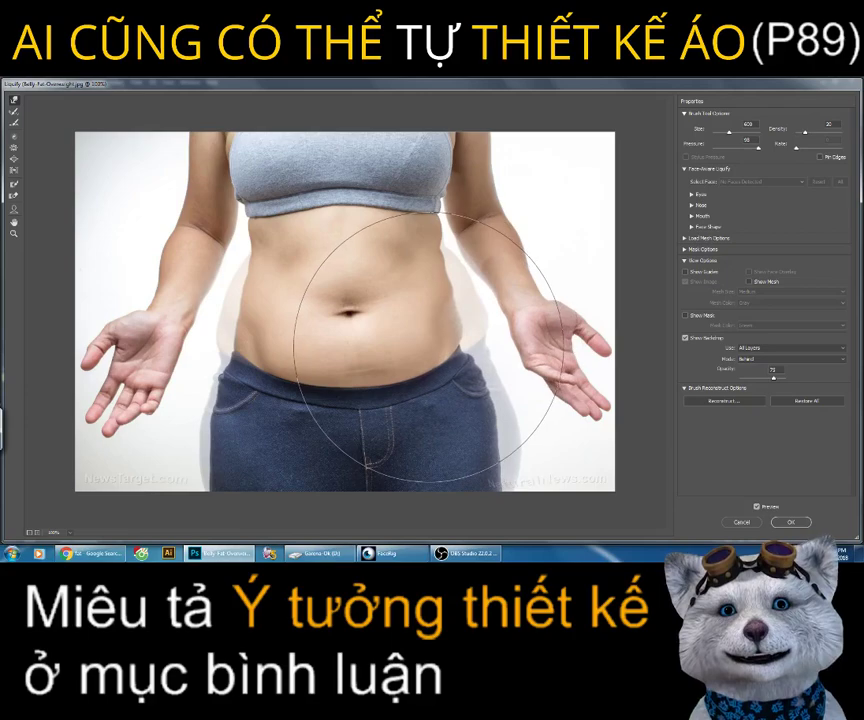
pyautogui.press('[')
pyautogui.press('[')
pyautogui.press('[')
pyautogui.press('[')
pyautogui.press('[')
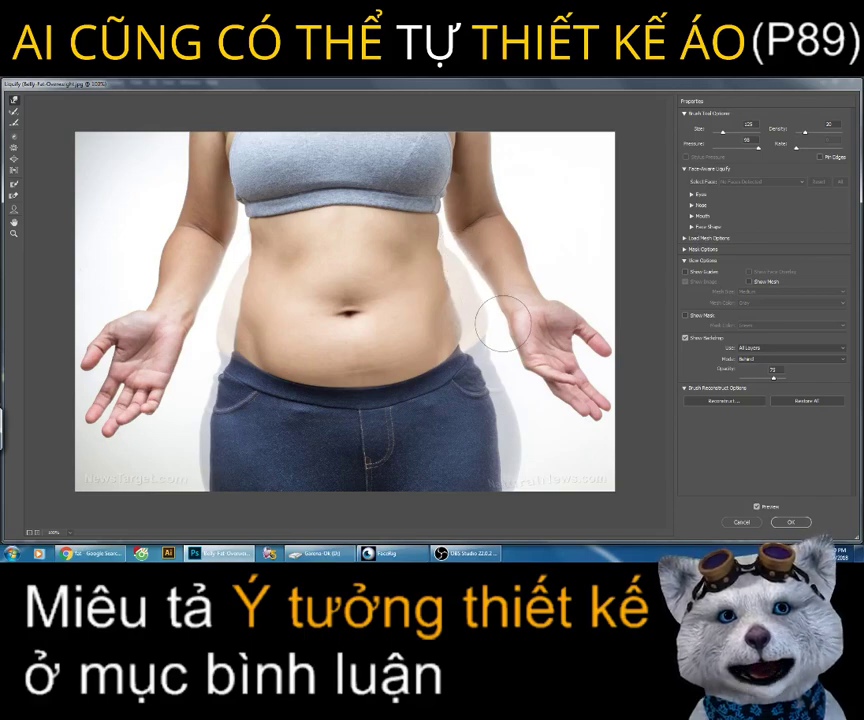
# Step: Commit the Liquify edits and return the view to 100% zoom
pyautogui.click(792, 523)
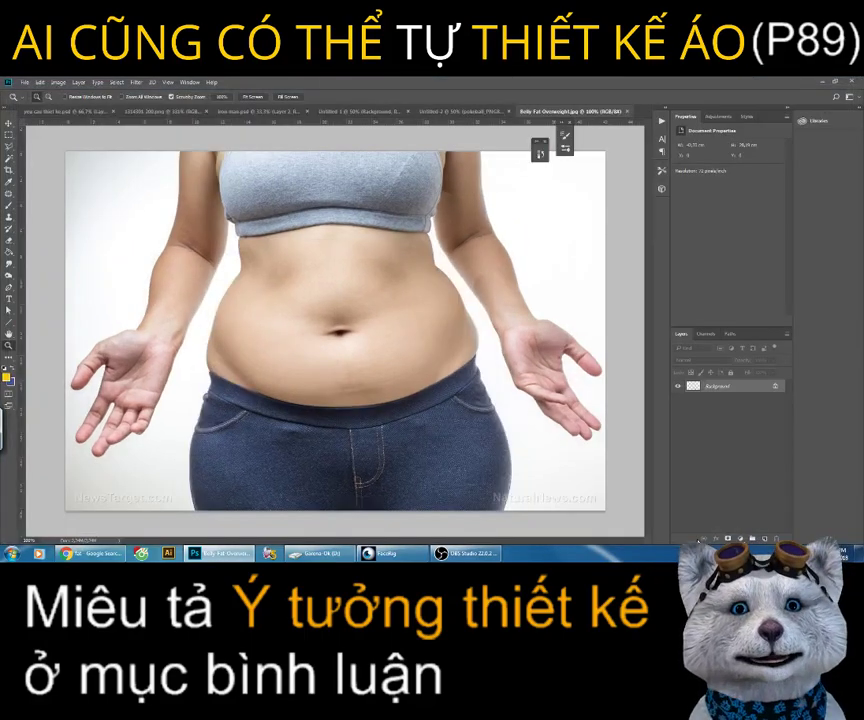
pyautogui.keyDown('alt'); pyautogui.click(328, 347); pyautogui.keyUp('alt')
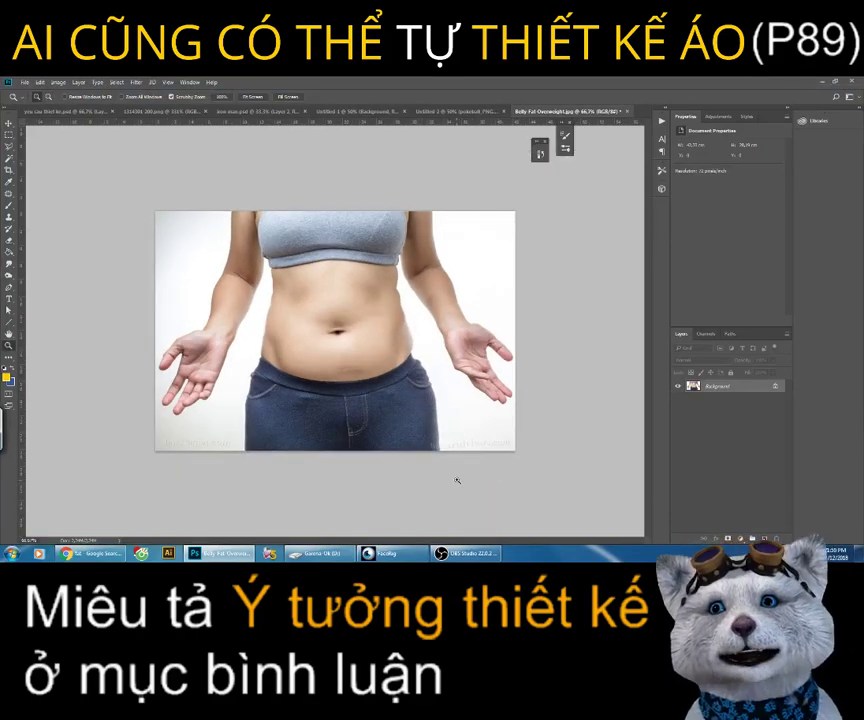
pyautogui.hotkey('ctrl', '+')
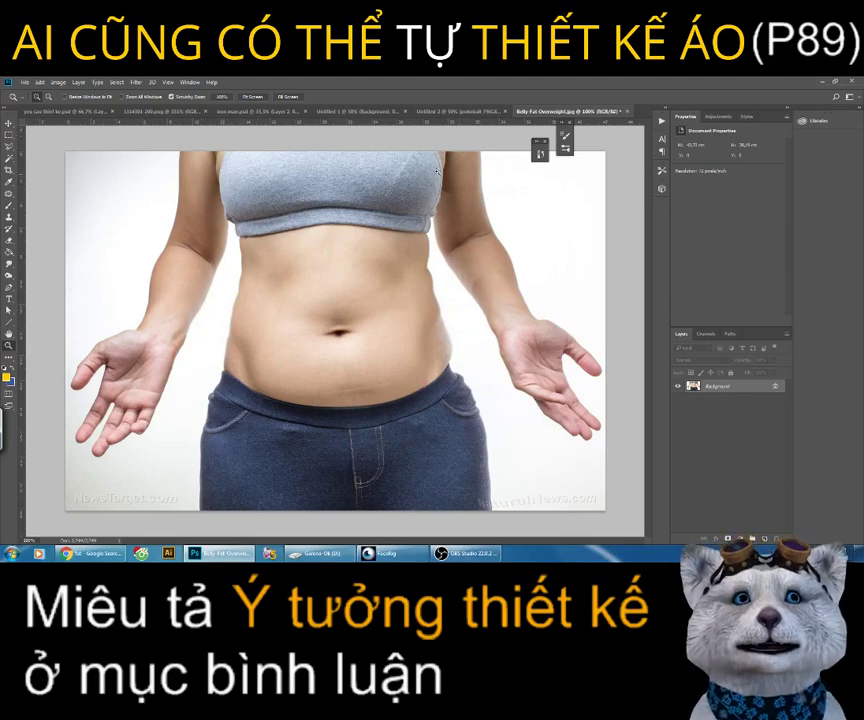
# Step: Cut the left arm onto Layer 1 with a polygonal selection, then reopen Liquify on Background
pyautogui.click(9, 148)
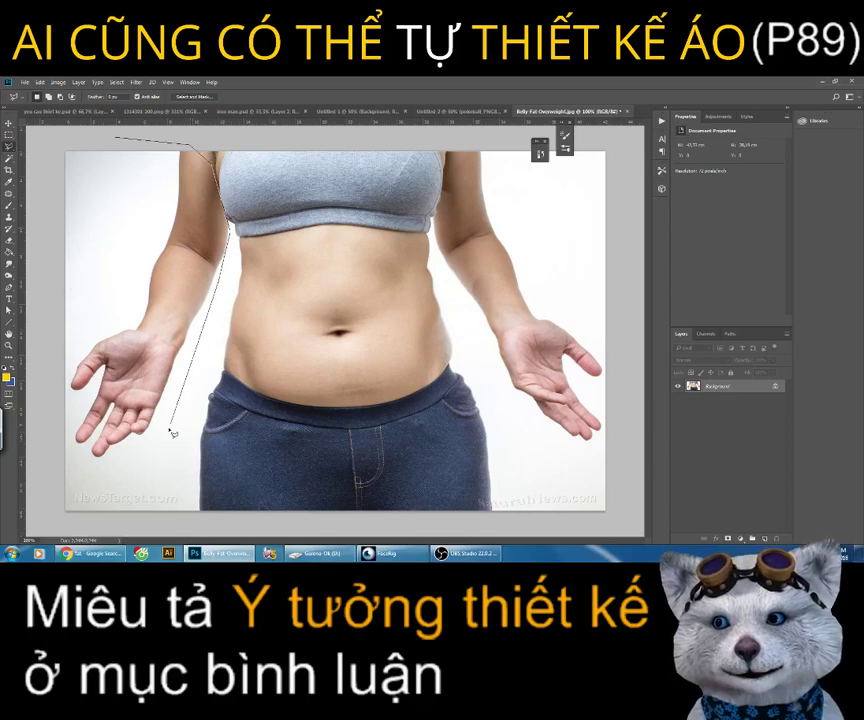
pyautogui.doubleClick(58, 242)
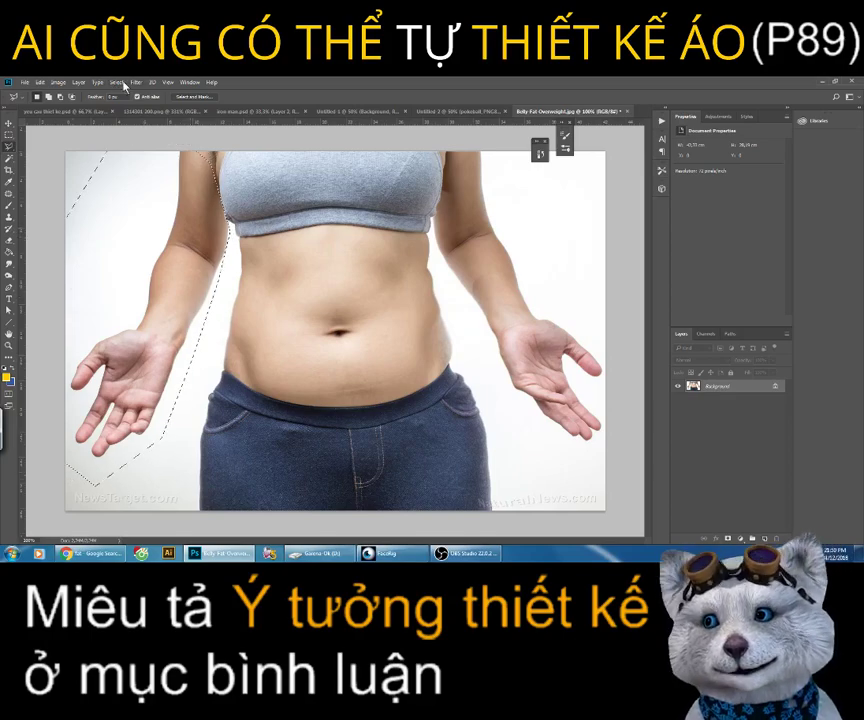
pyautogui.click(98, 82)
pyautogui.moveTo(84, 92)
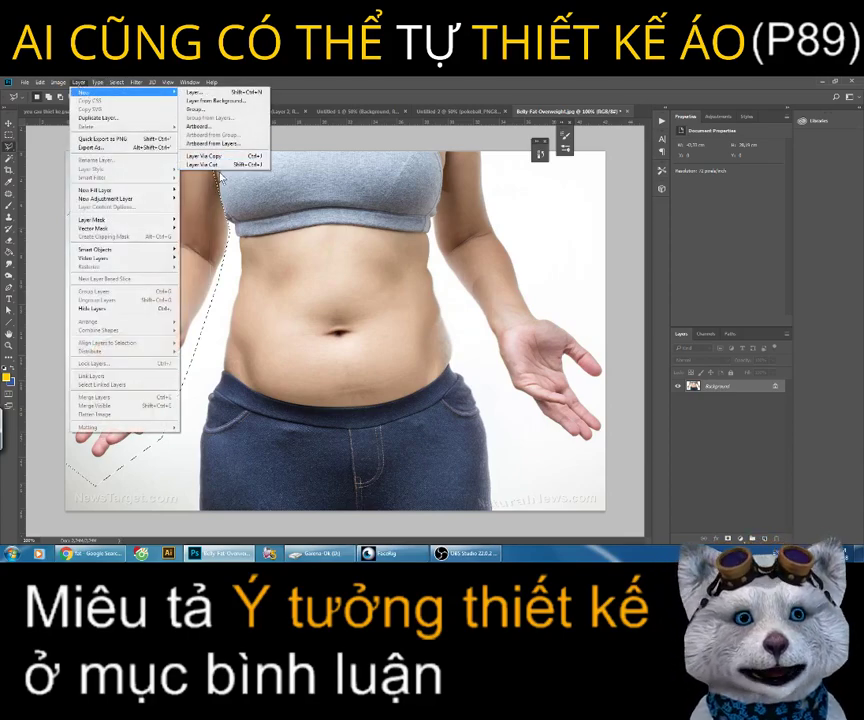
pyautogui.click(225, 166)
pyautogui.click(678, 399)
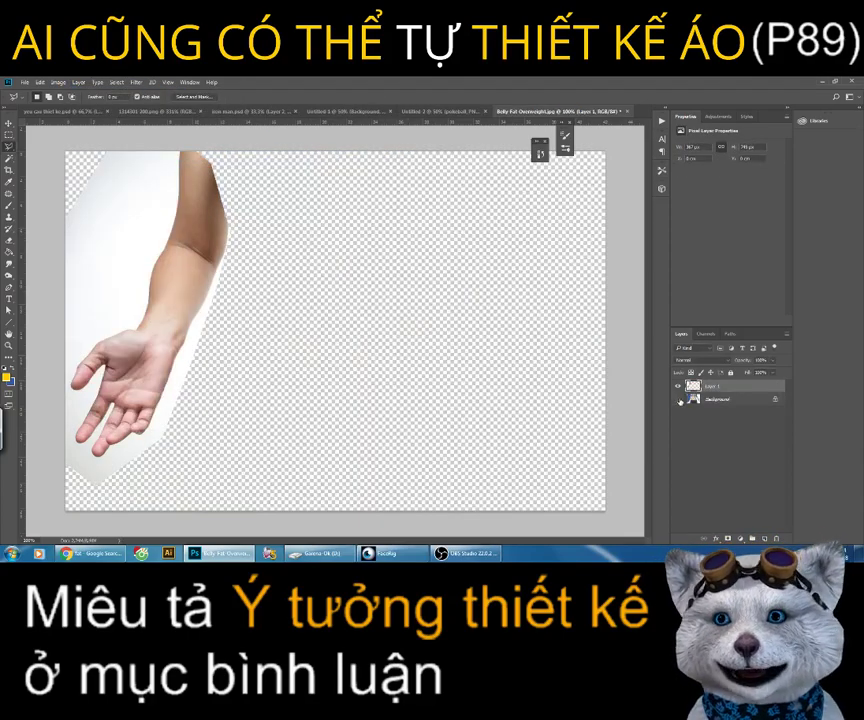
pyautogui.click(678, 399)
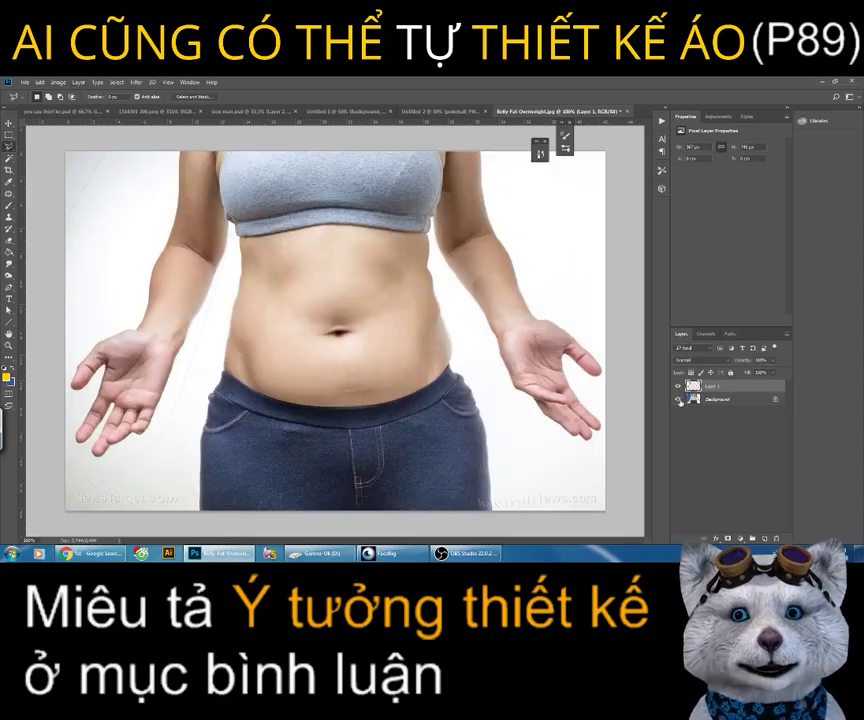
pyautogui.click(700, 400)
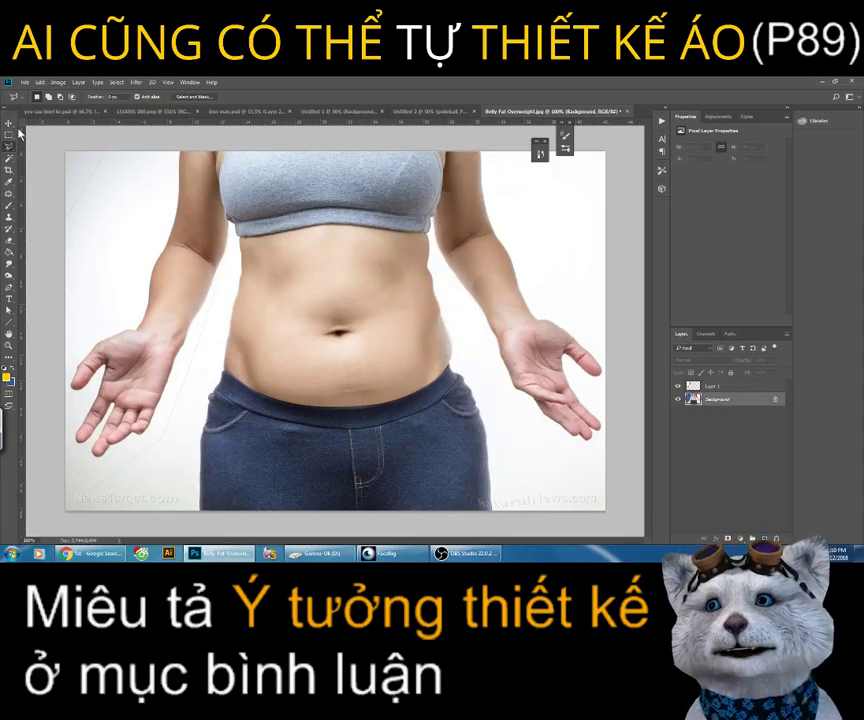
pyautogui.press('v')
pyautogui.click(112, 82)
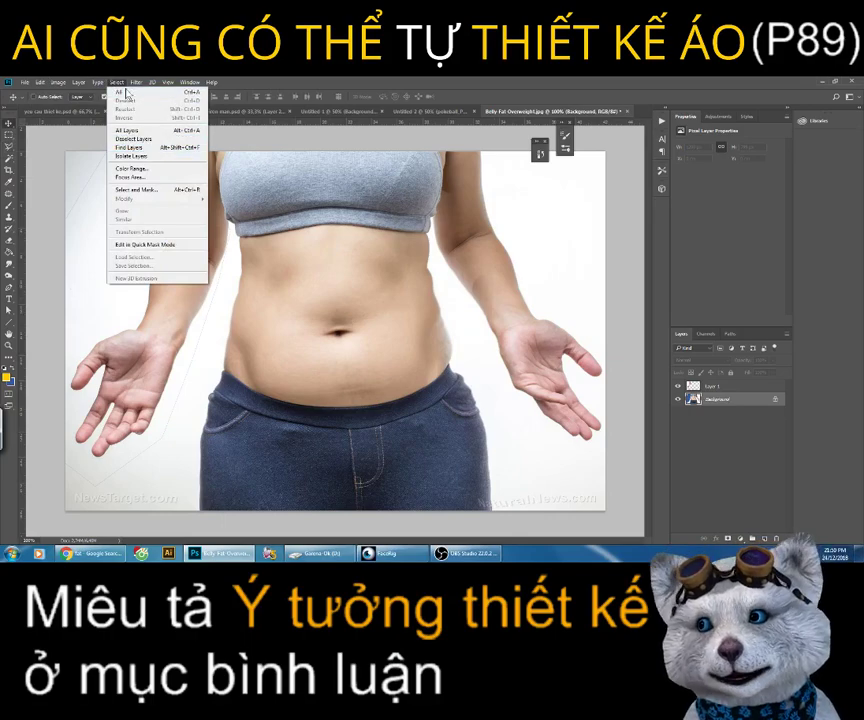
pyautogui.click(159, 153)
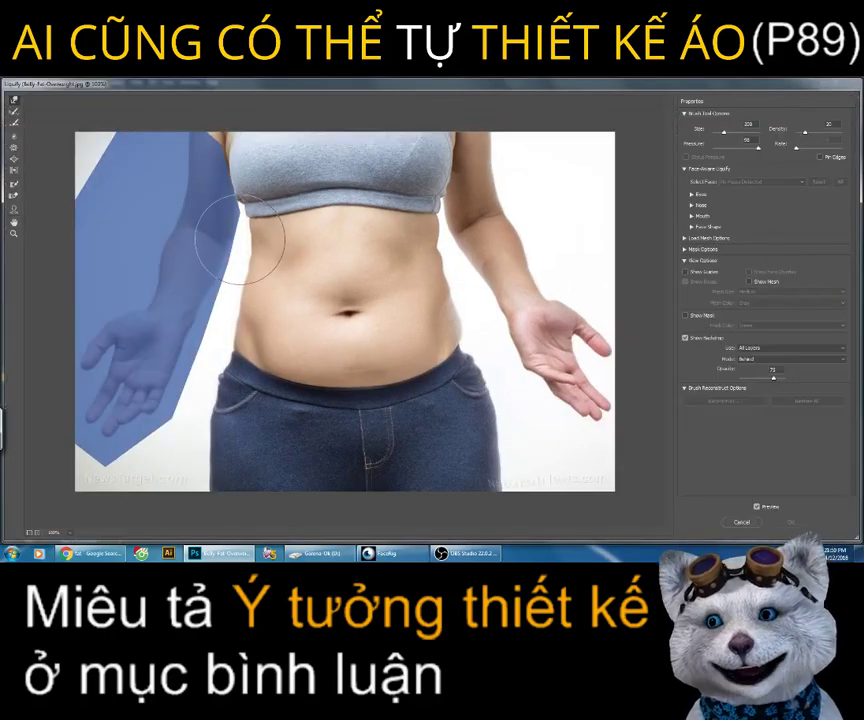
# Step: Warp the left waist inward with Forward Warp and apply the Liquify
pyautogui.moveTo(222, 243); pyautogui.dragTo(210, 405)
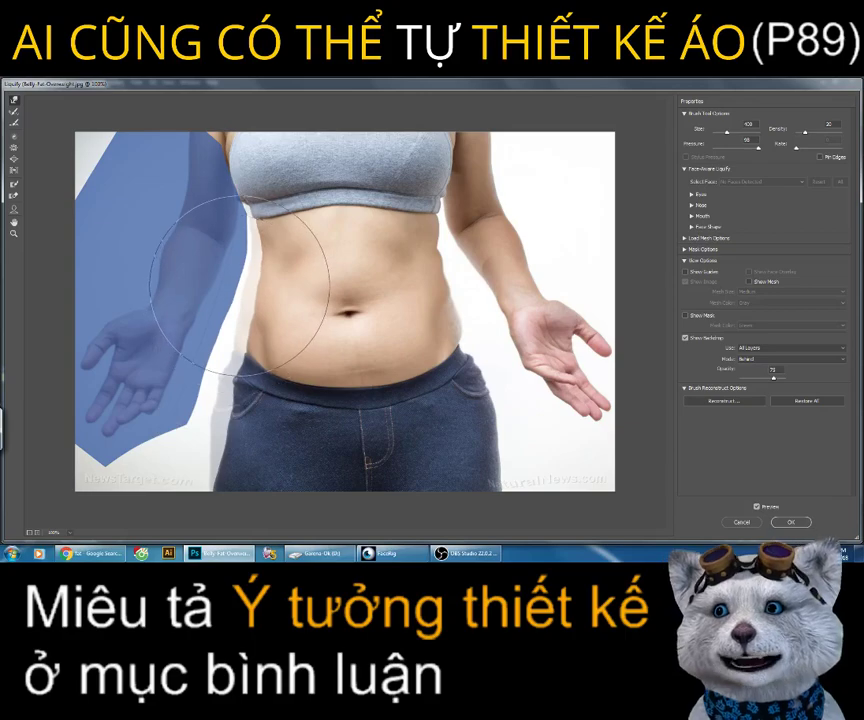
pyautogui.press('Return')
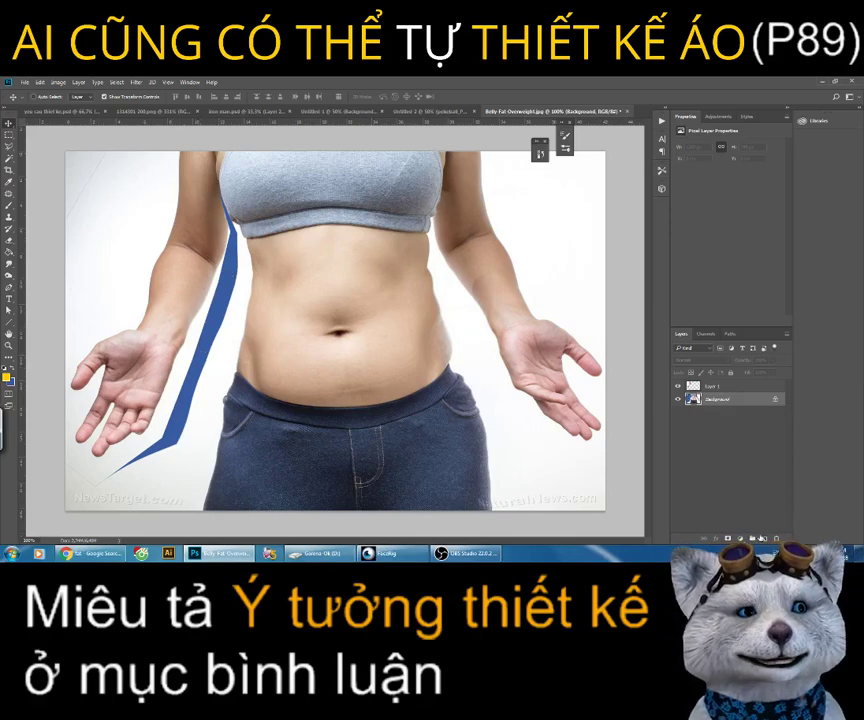
# Step: Add a new layer and try brushing over the blue strip, then undo
pyautogui.click(755, 537)
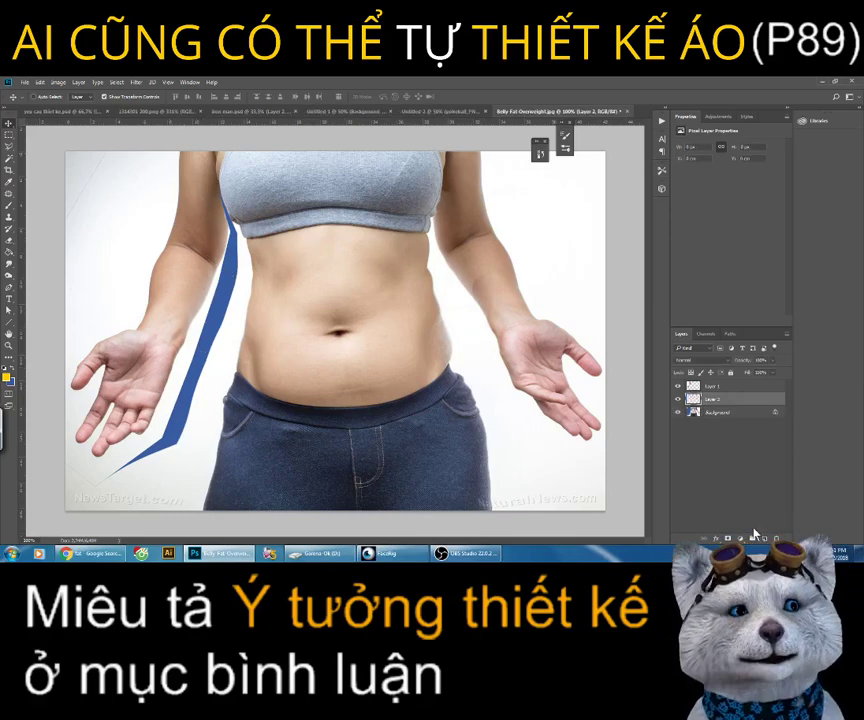
pyautogui.click(10, 212)
pyautogui.rightClick(10, 204)
pyautogui.click(45, 202)
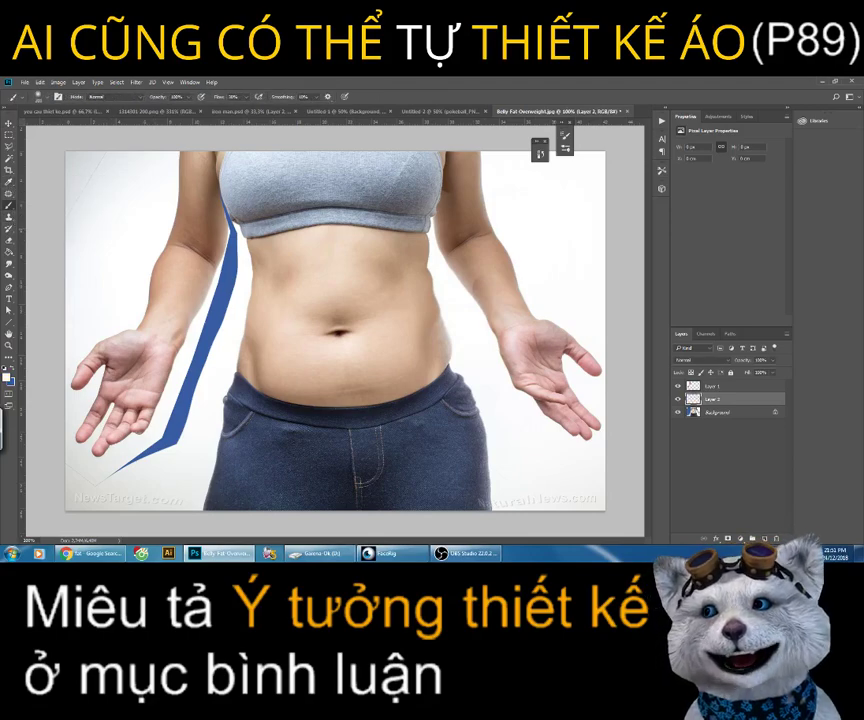
pyautogui.moveTo(220, 228)
pyautogui.mouseDown()
pyautogui.moveTo(212, 347)
pyautogui.moveTo(120, 463)
pyautogui.moveTo(207, 341)
pyautogui.mouseUp()
pyautogui.hotkey('ctrl', 'z')
# Step: Duplicate the Background and place Layer 2 below Background copy
pyautogui.hotkey('ctrl', 'j')
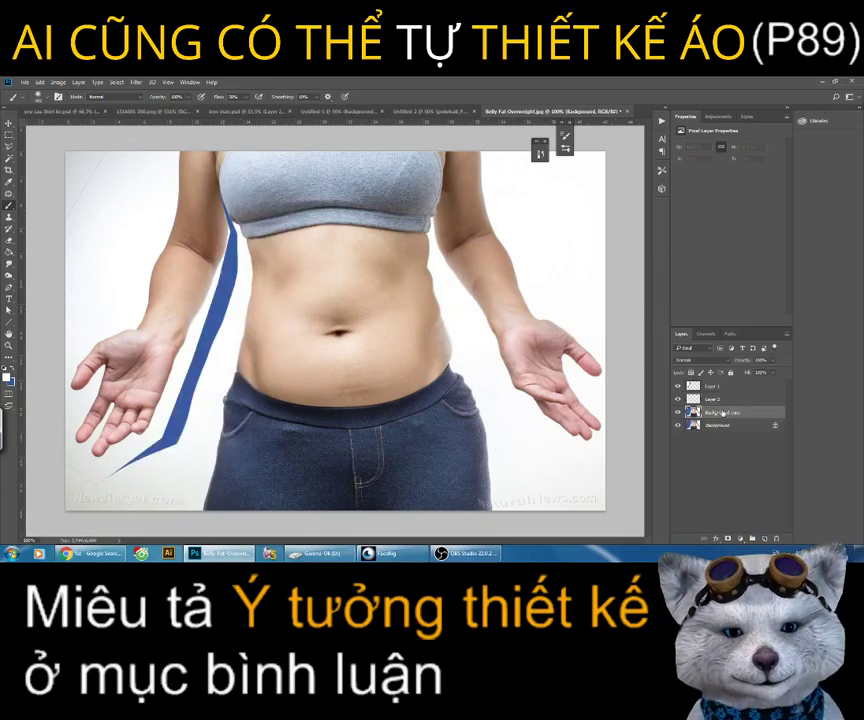
pyautogui.moveTo(712, 398); pyautogui.dragTo(708, 414)
pyautogui.moveTo(202, 164)
pyautogui.mouseDown()
pyautogui.moveTo(121, 443)
pyautogui.moveTo(199, 258)
pyautogui.moveTo(216, 376)
pyautogui.moveTo(160, 367)
pyautogui.mouseUp()
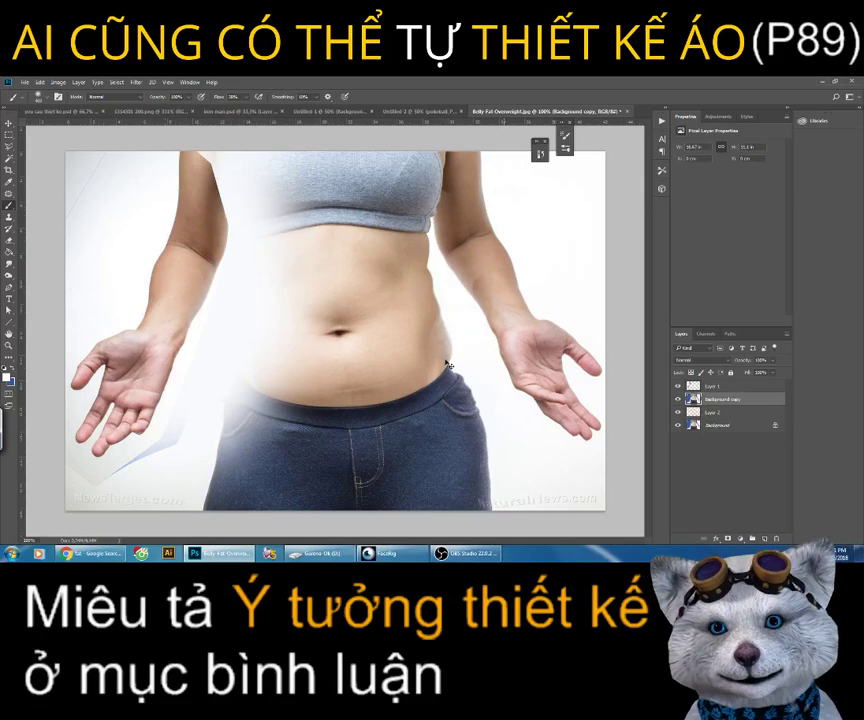
pyautogui.hotkey('ctrl', 'z')
pyautogui.click(722, 413)
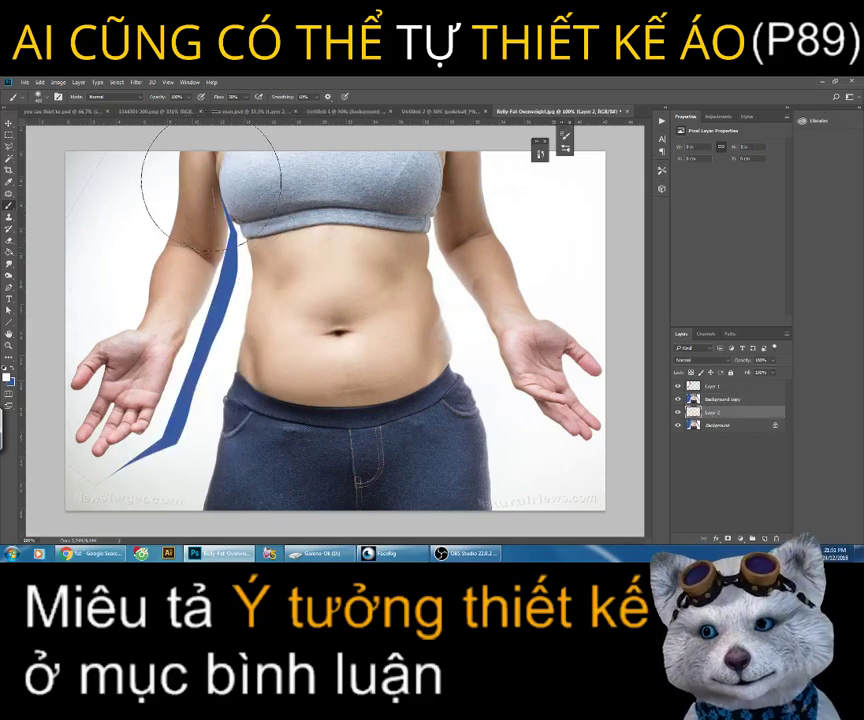
pyautogui.click(722, 399)
# Step: Paint the blue strip white, deselect, and switch to the browser
pyautogui.press('w')
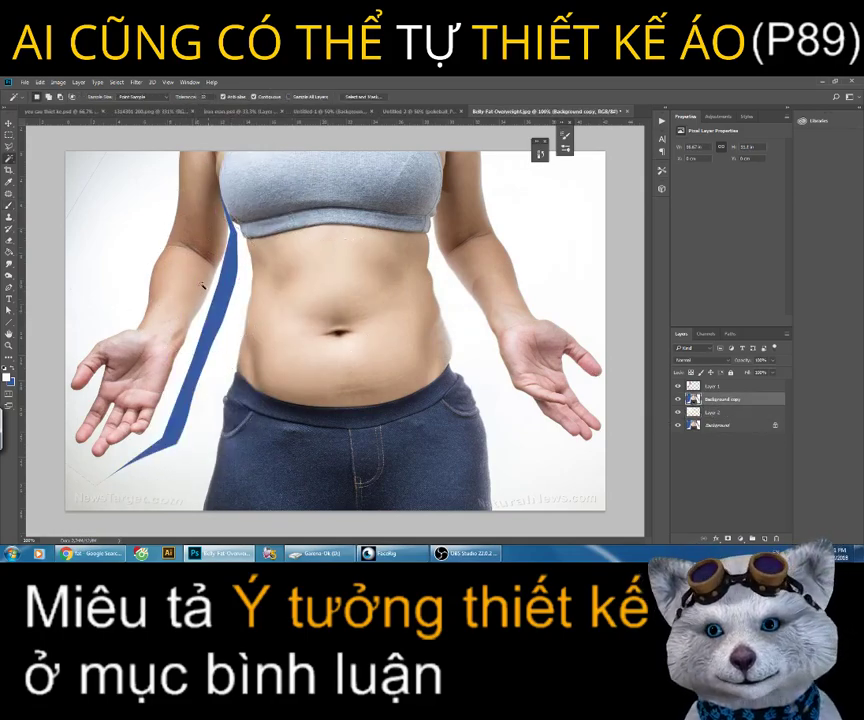
pyautogui.press('b')
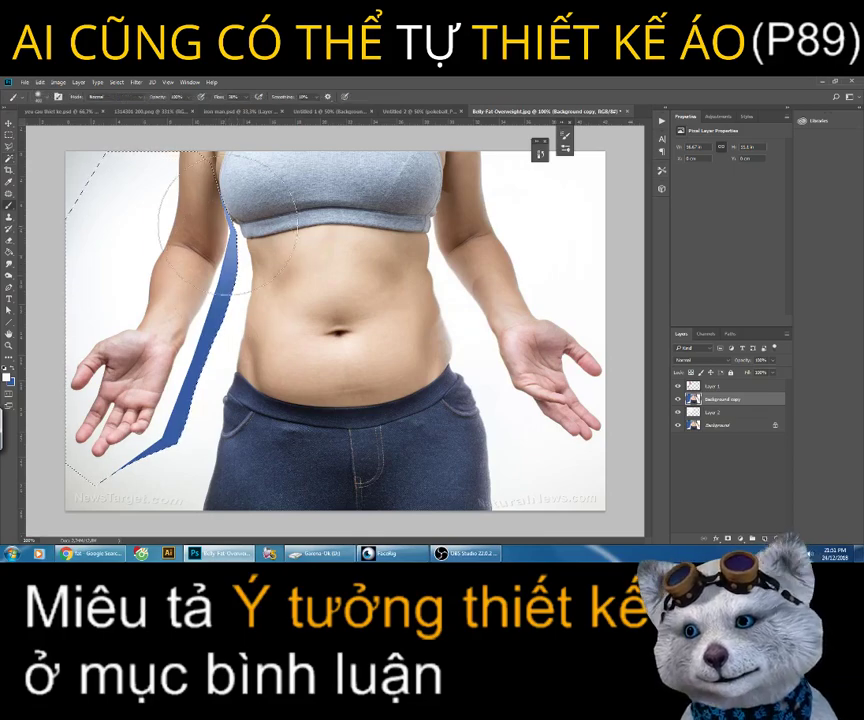
pyautogui.moveTo(160, 465)
pyautogui.mouseDown()
pyautogui.moveTo(212, 205)
pyautogui.moveTo(180, 440)
pyautogui.mouseUp()
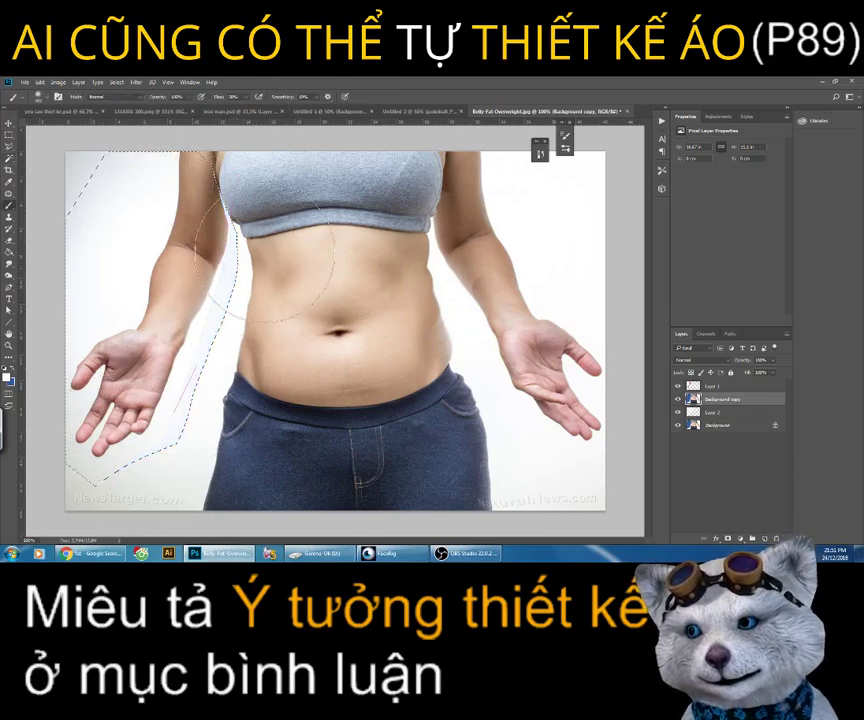
pyautogui.click(9, 134)
pyautogui.click(326, 178)
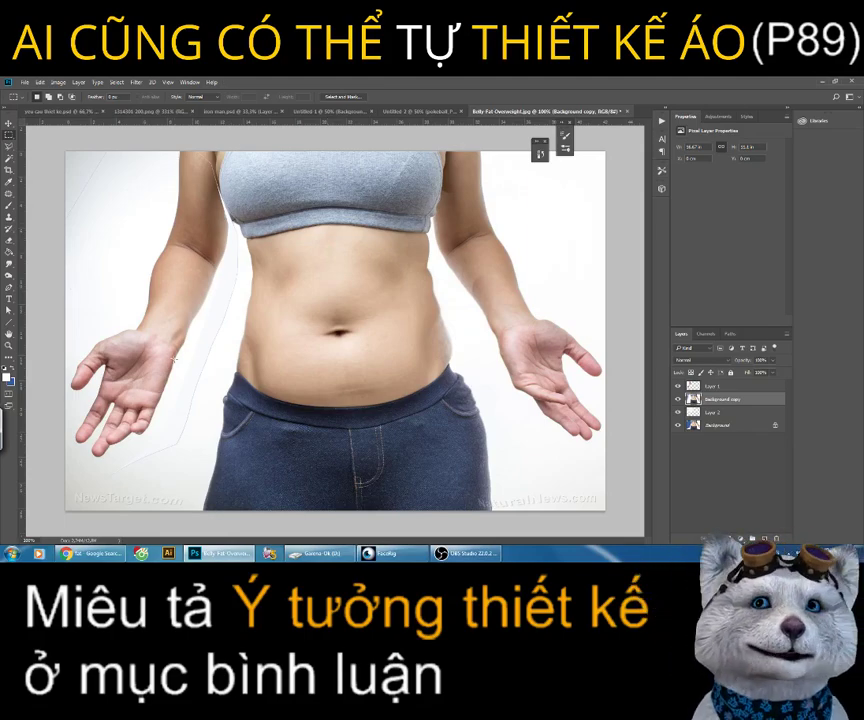
pyautogui.hotkey('alt', 'Tab')
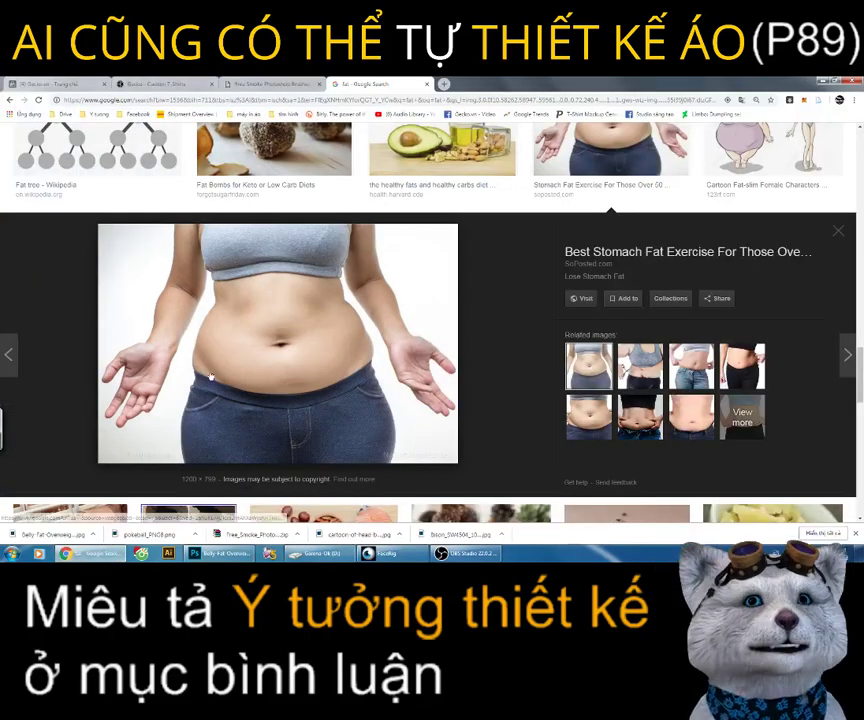
# Step: Switch Chrome from the gecko.vn tab to the Facebook live stream page
pyautogui.click(143, 84)
pyautogui.click(45, 84)
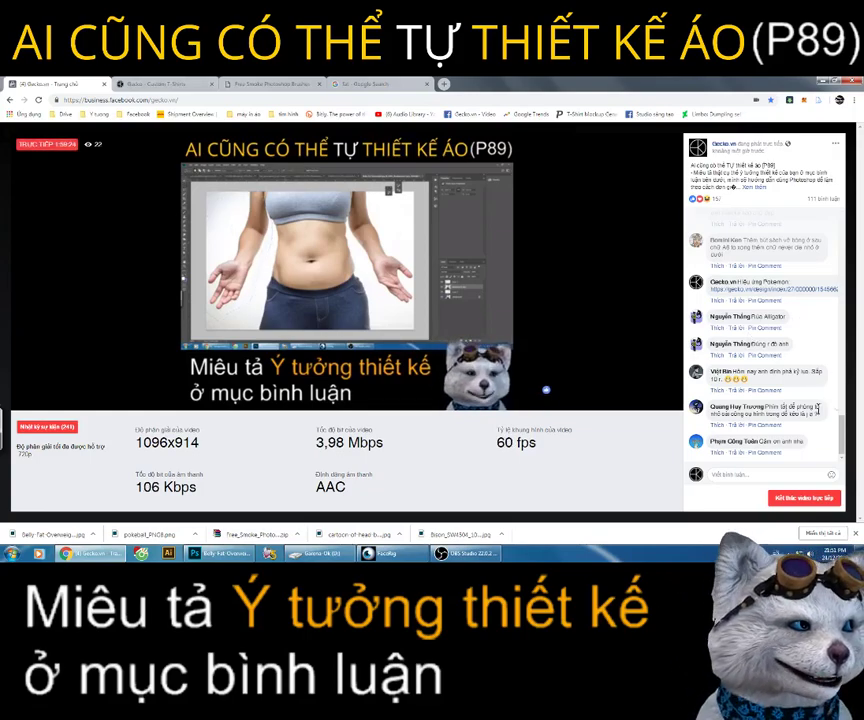
# Step: Delete the Pokemon request layers in the request document, leaving only Group 1
pyautogui.click(222, 552)
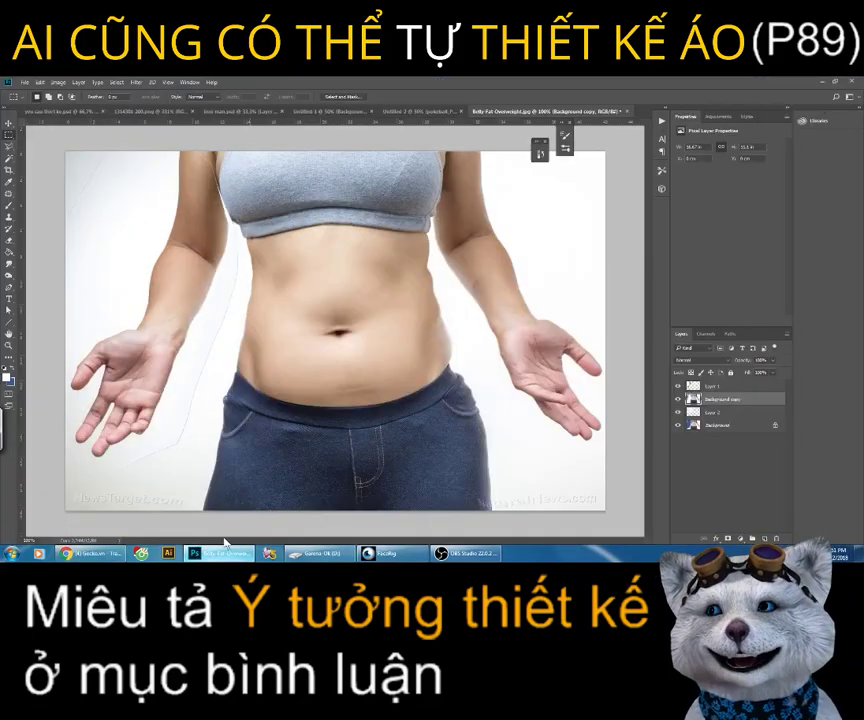
pyautogui.click(60, 111)
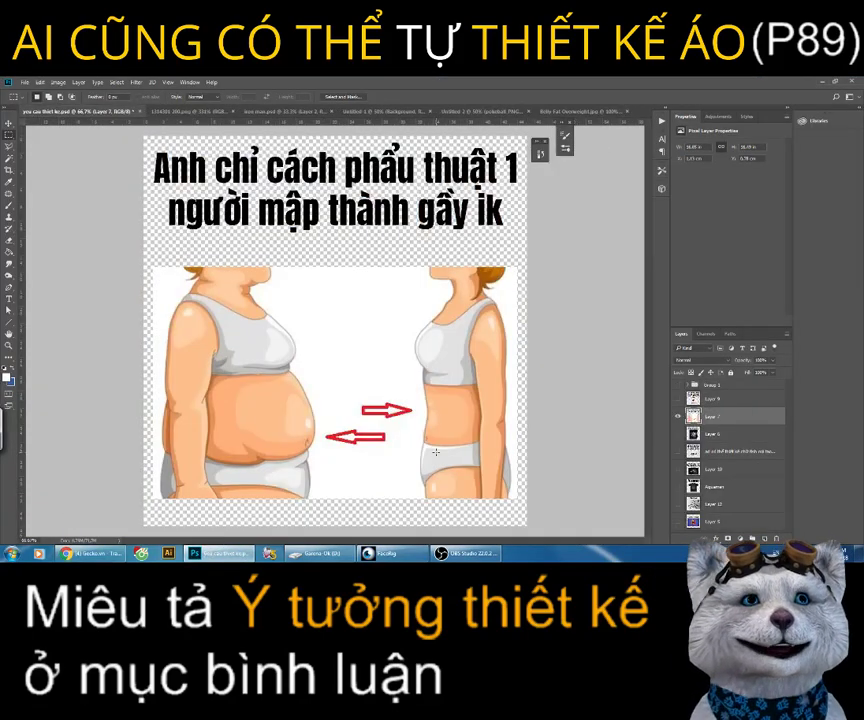
pyautogui.click(679, 416)
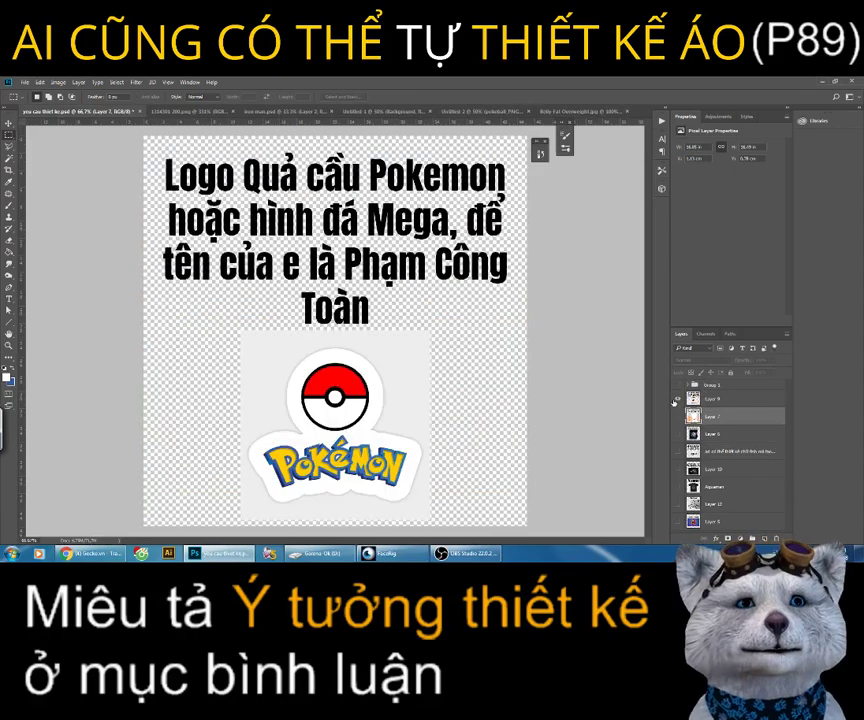
pyautogui.press('z')
pyautogui.hotkey('ctrl', '-')
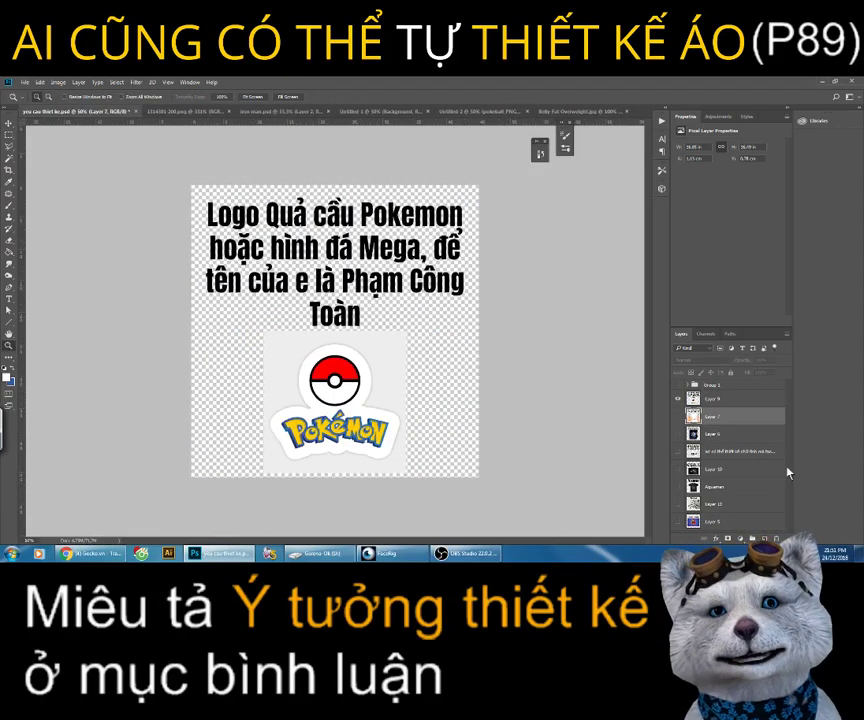
pyautogui.click(777, 538)
pyautogui.click(444, 247)
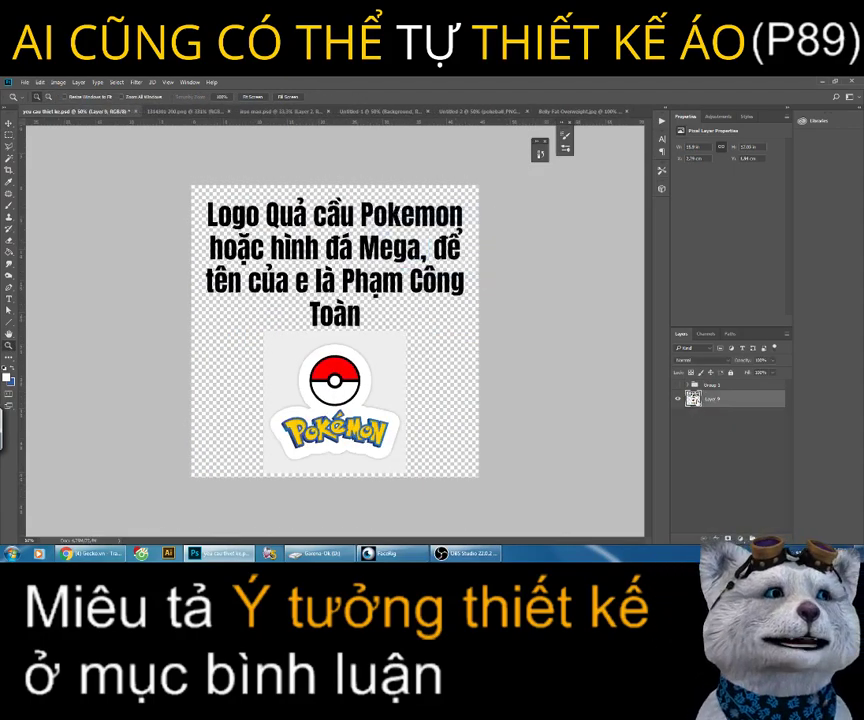
pyautogui.click(776, 538)
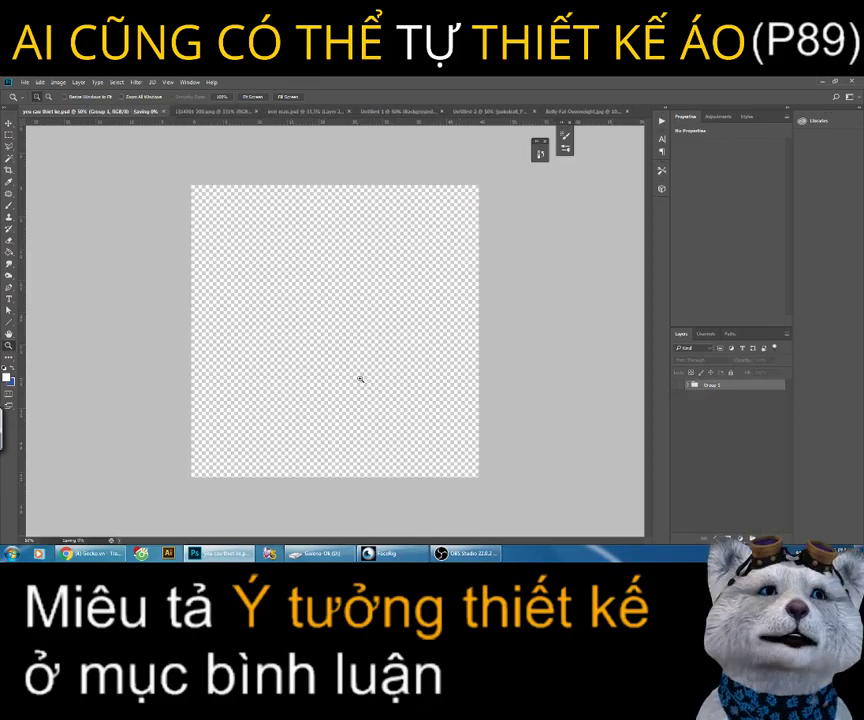
pyautogui.click(96, 553)
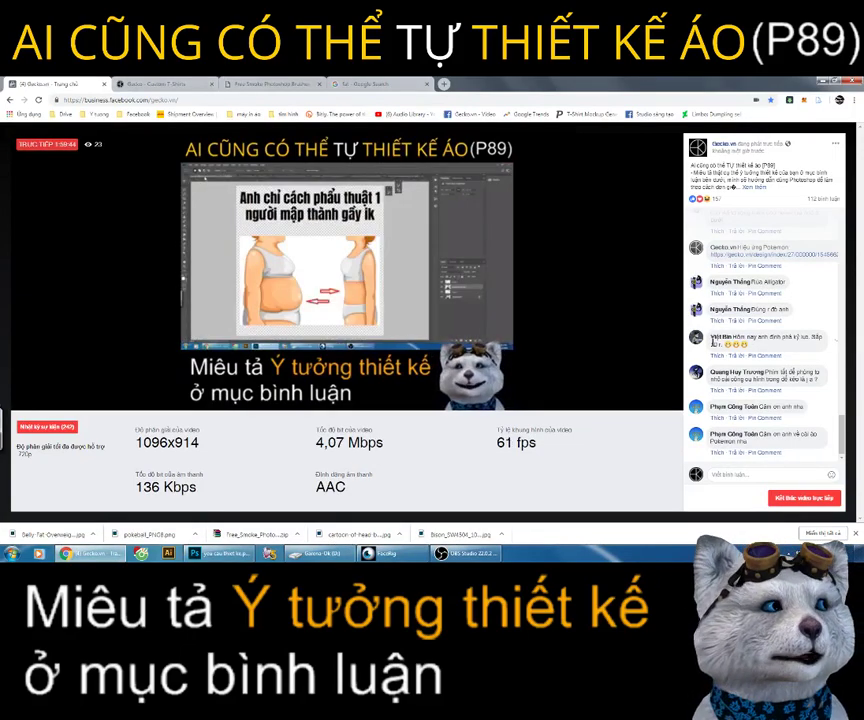
pyautogui.click(243, 555)
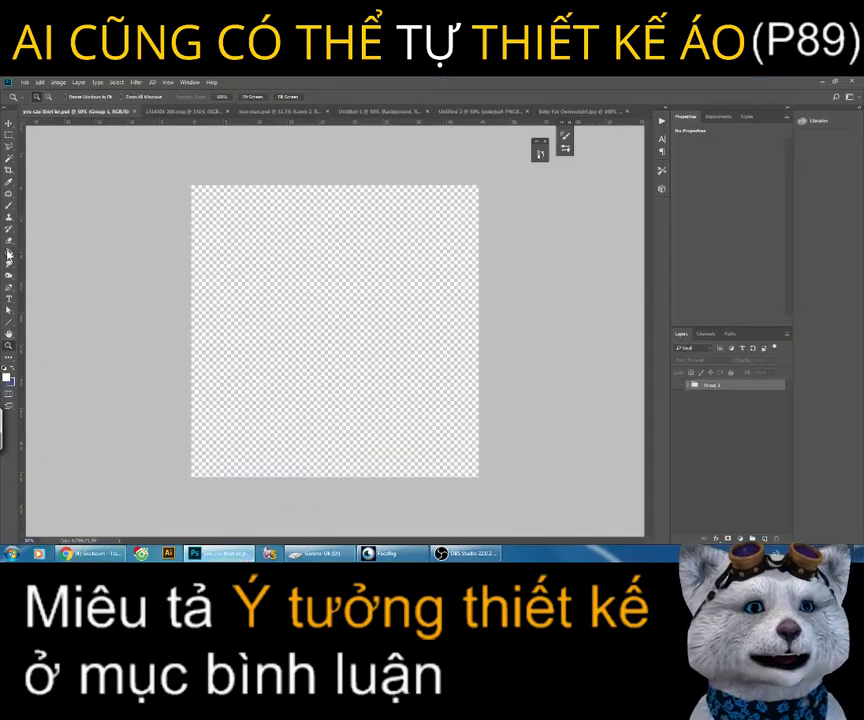
# Step: Select the painting Brush tool and add a new empty layer
pyautogui.rightClick(13, 205)
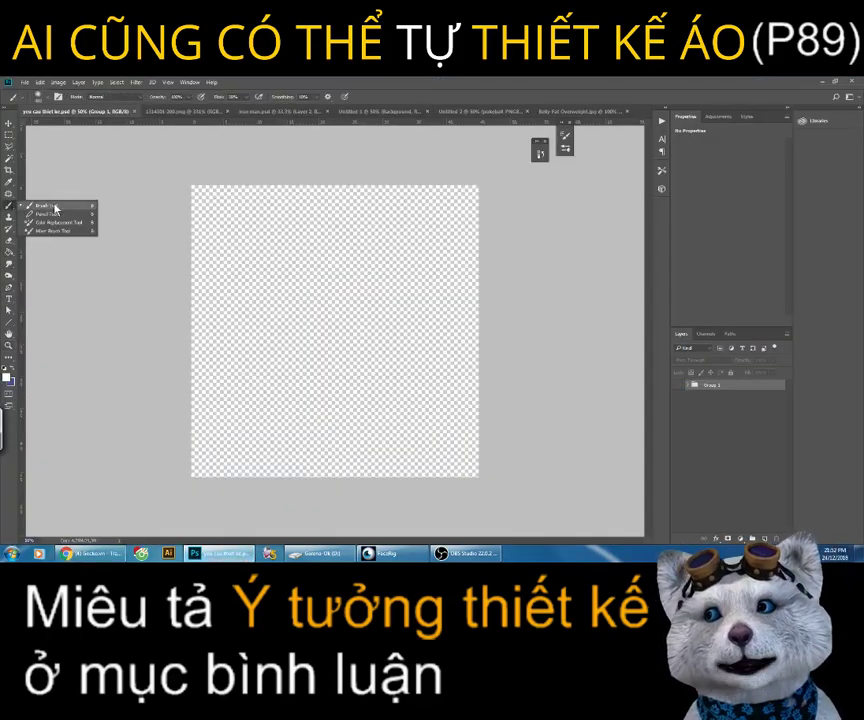
pyautogui.click(35, 203)
pyautogui.rightClick(290, 304)
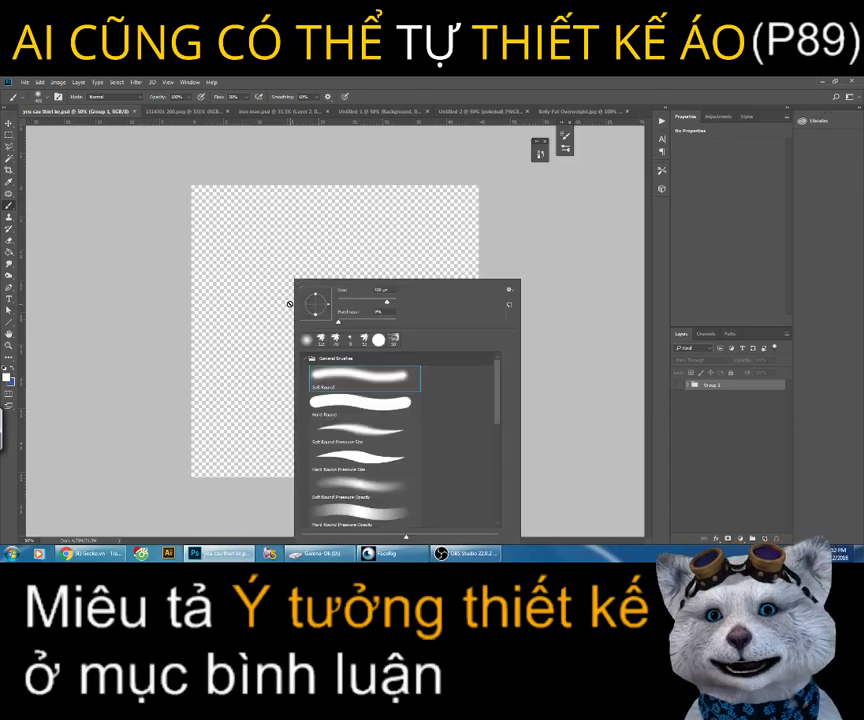
pyautogui.press('Escape')
pyautogui.hotkey('ctrl', 'shift', 'alt', 'n')
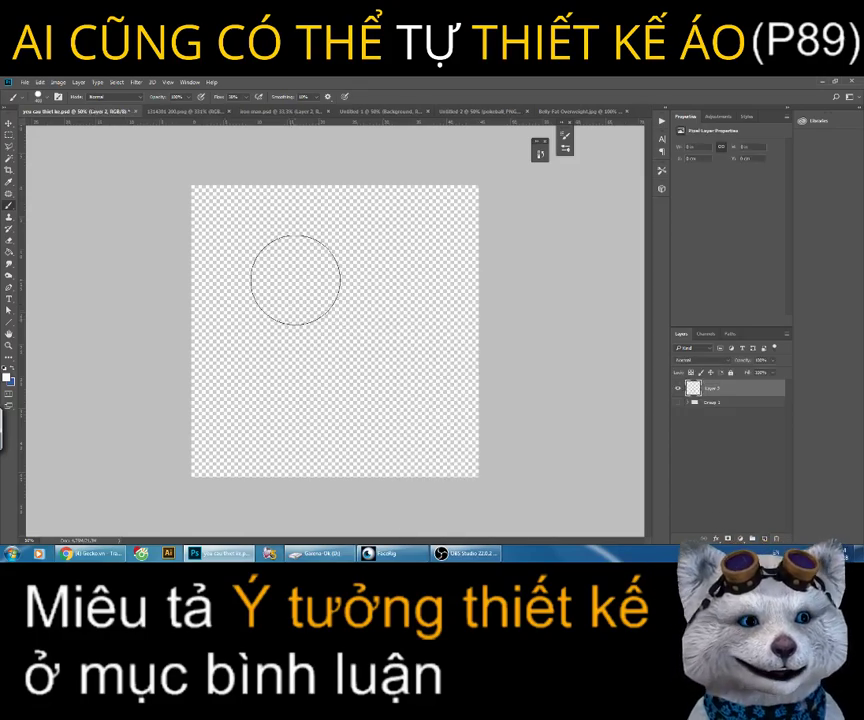
# Step: Set the foreground colour to black for the brush, then return to Chrome's Facebook live page
pyautogui.press('p')
pyautogui.press('i')
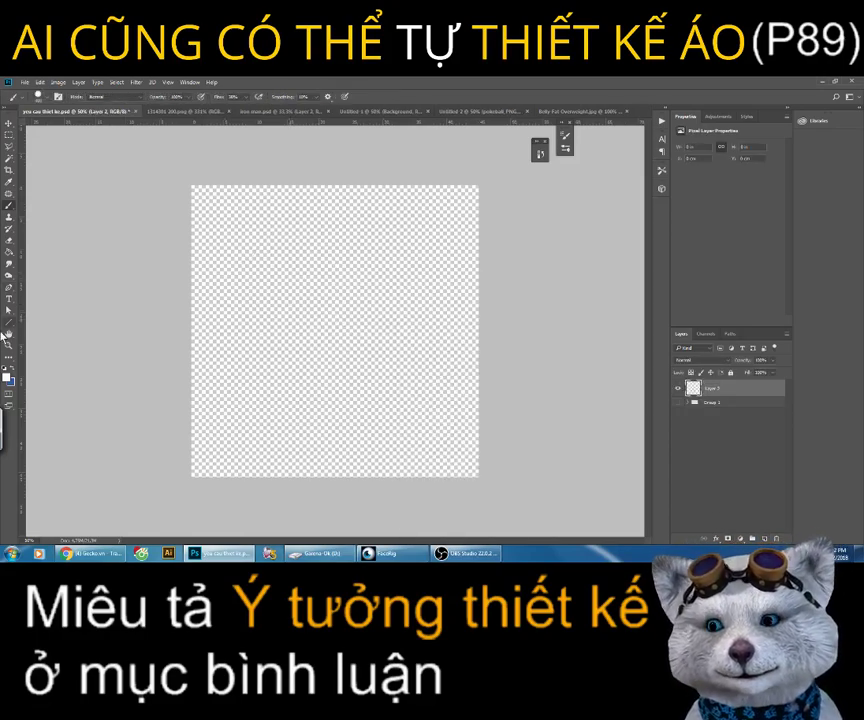
pyautogui.click(8, 377)
pyautogui.moveTo(726, 323); pyautogui.dragTo(726, 370)
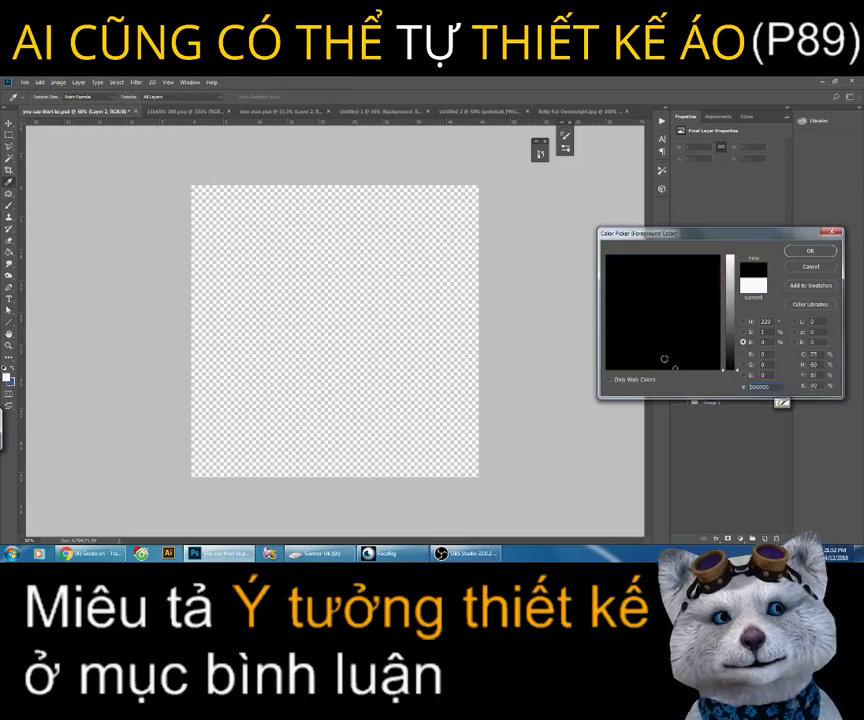
pyautogui.press('Return')
pyautogui.press('b')
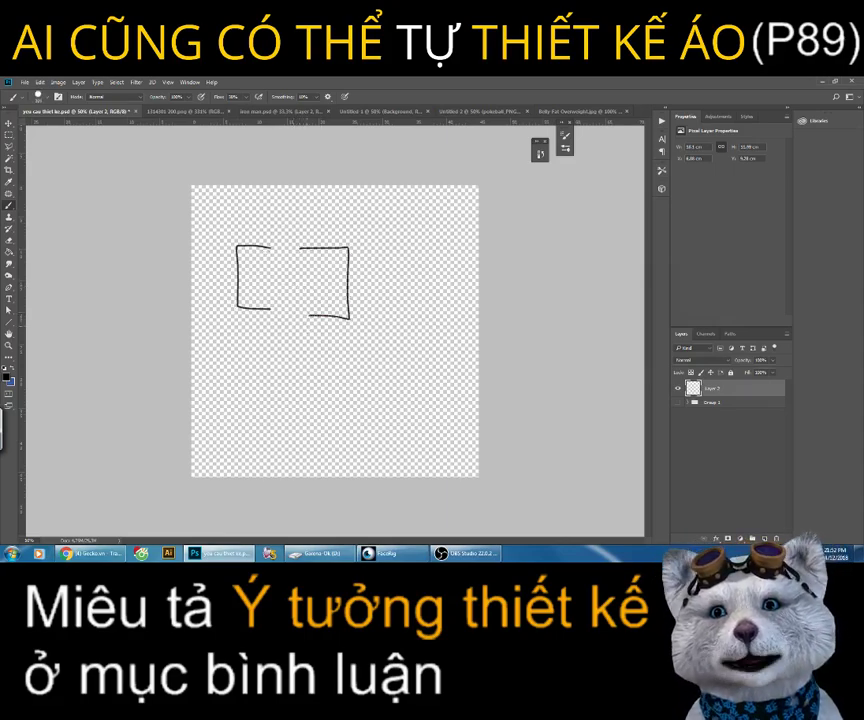
pyautogui.click(107, 550)
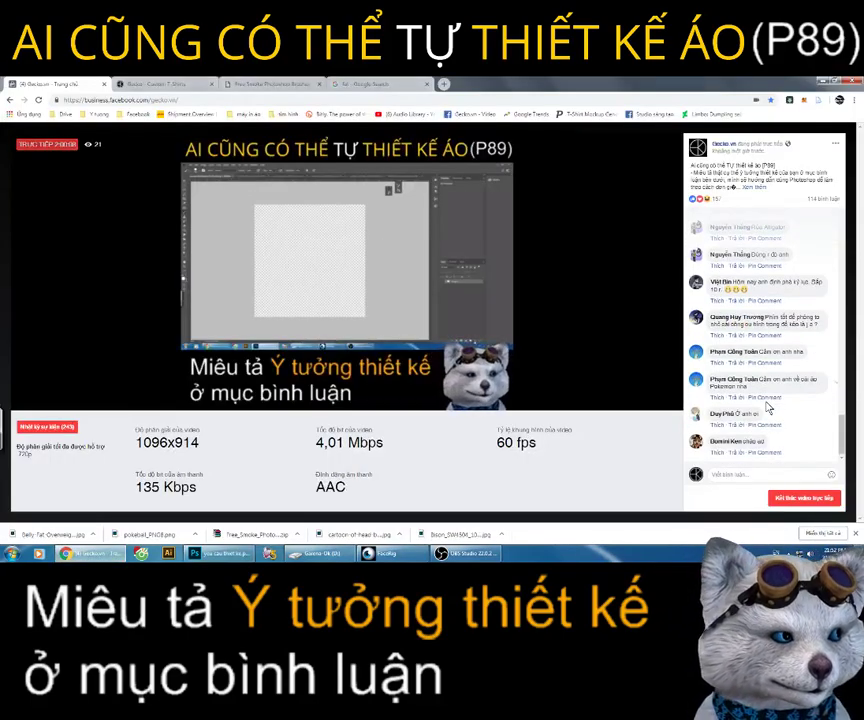
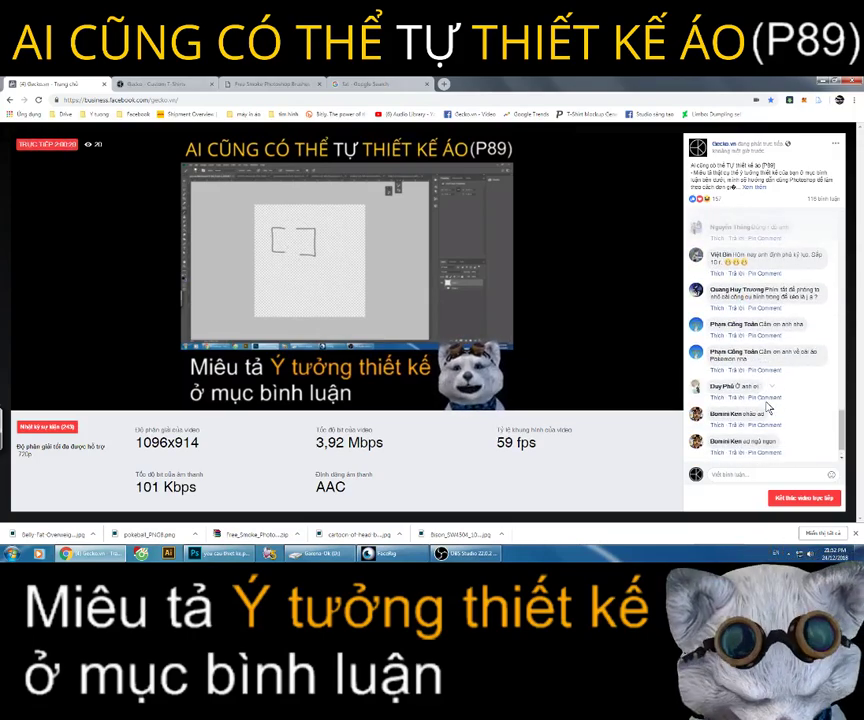
# Step: Close the leftover Brusheezy and Google Images tabs and open the Gecko.vn Page's Hộp thư inbox
pyautogui.click(183, 84)
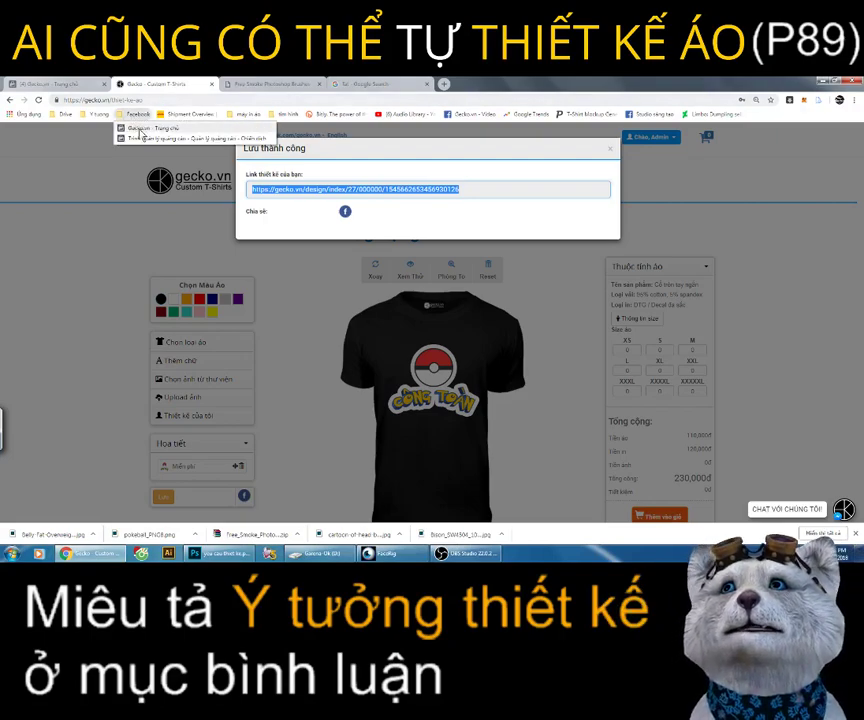
pyautogui.click(290, 86)
pyautogui.click(318, 86)
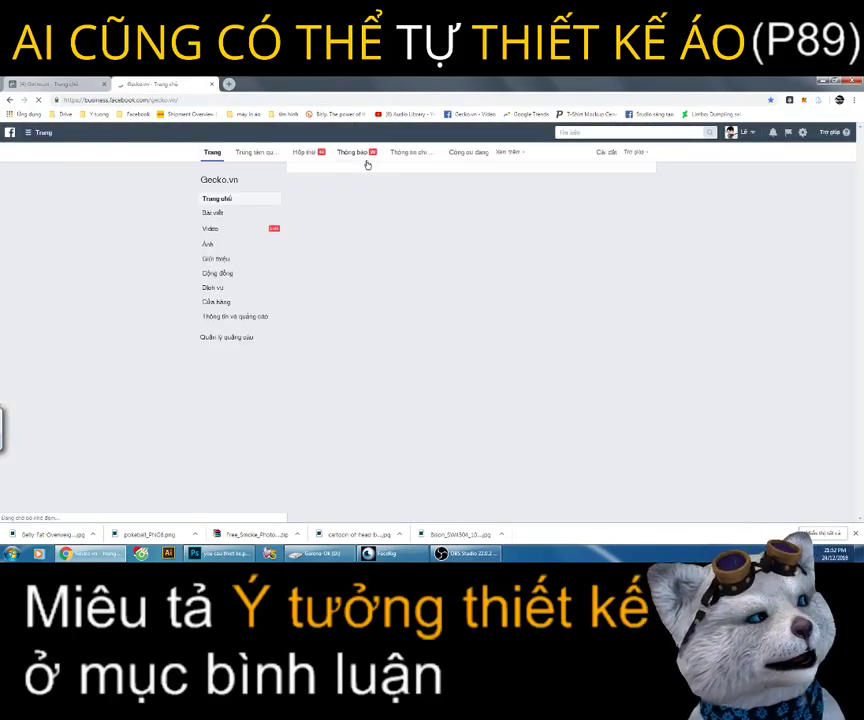
pyautogui.click(301, 154)
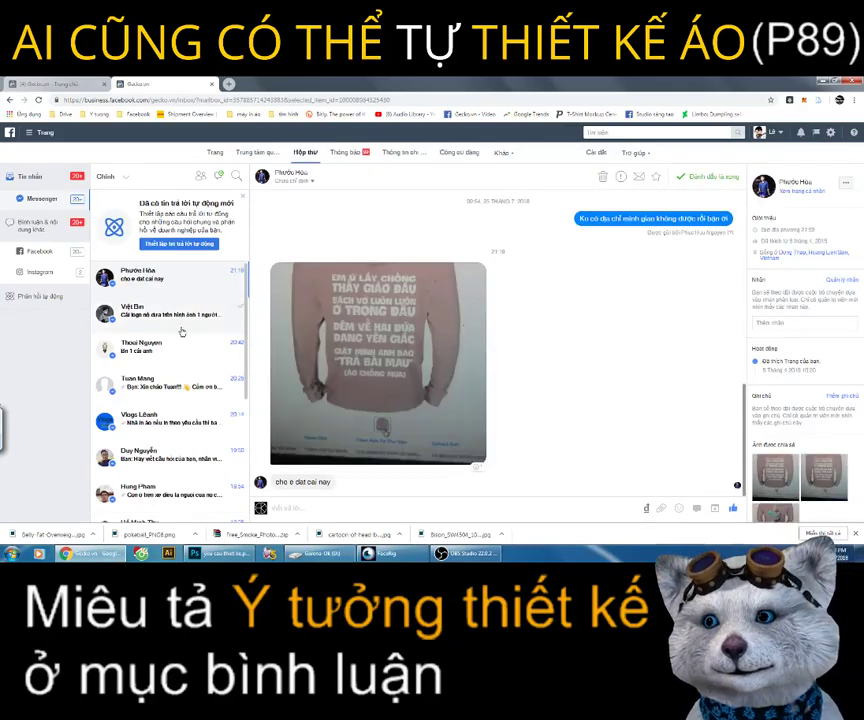
# Step: Open the customer's motorbike logo in its own tab and copy it with Sao chép hình ảnh
pyautogui.click(172, 315)
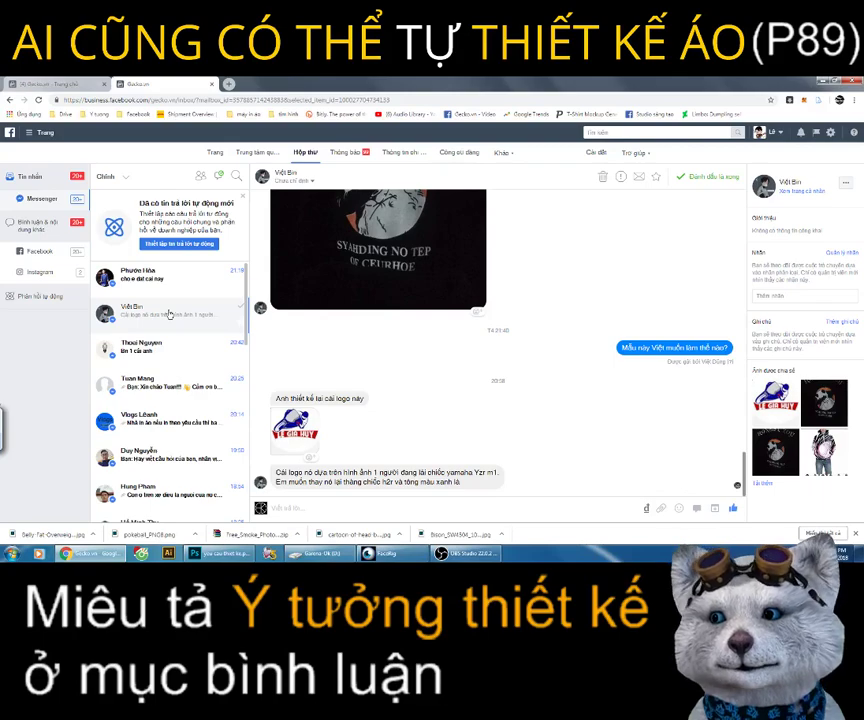
pyautogui.click(293, 430)
pyautogui.click(184, 84)
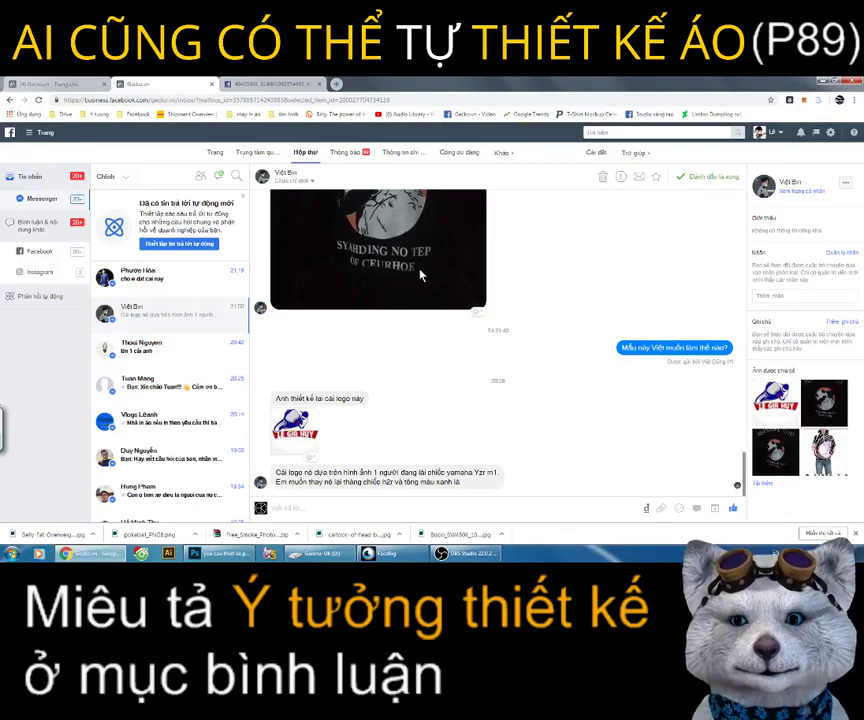
pyautogui.click(281, 84)
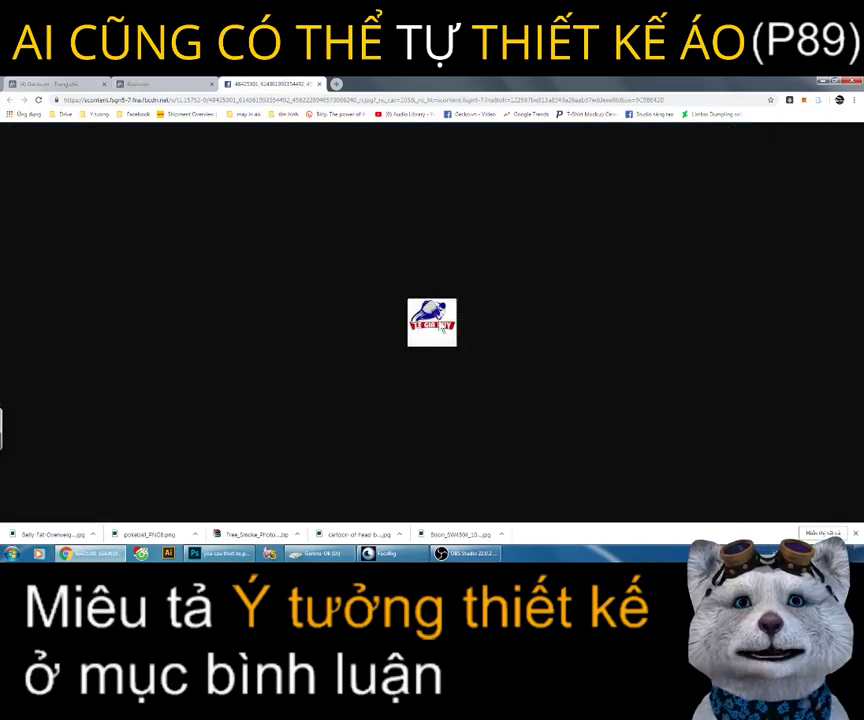
pyautogui.rightClick(444, 331)
pyautogui.click(455, 347)
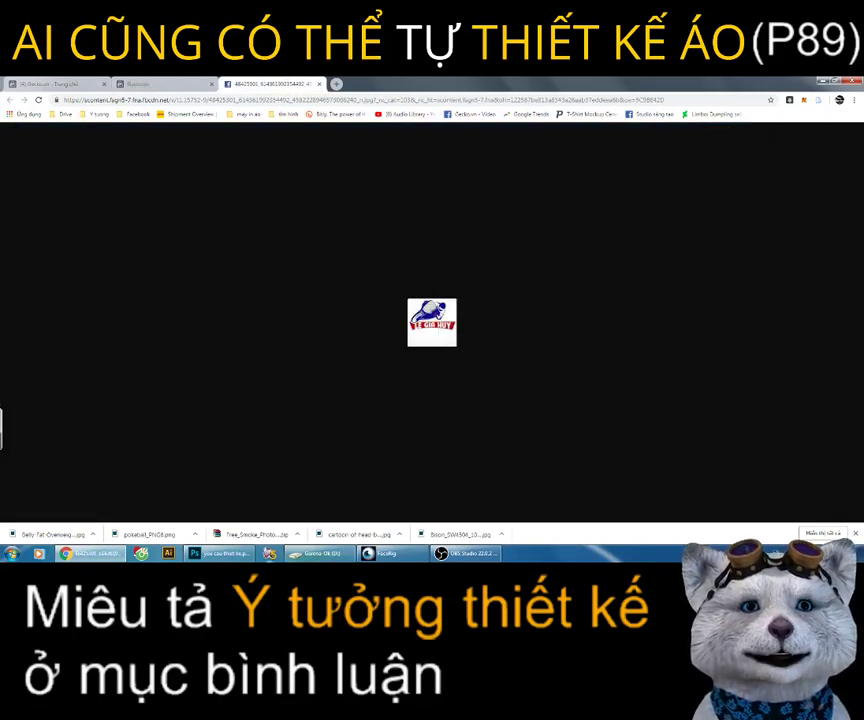
pyautogui.click(243, 557)
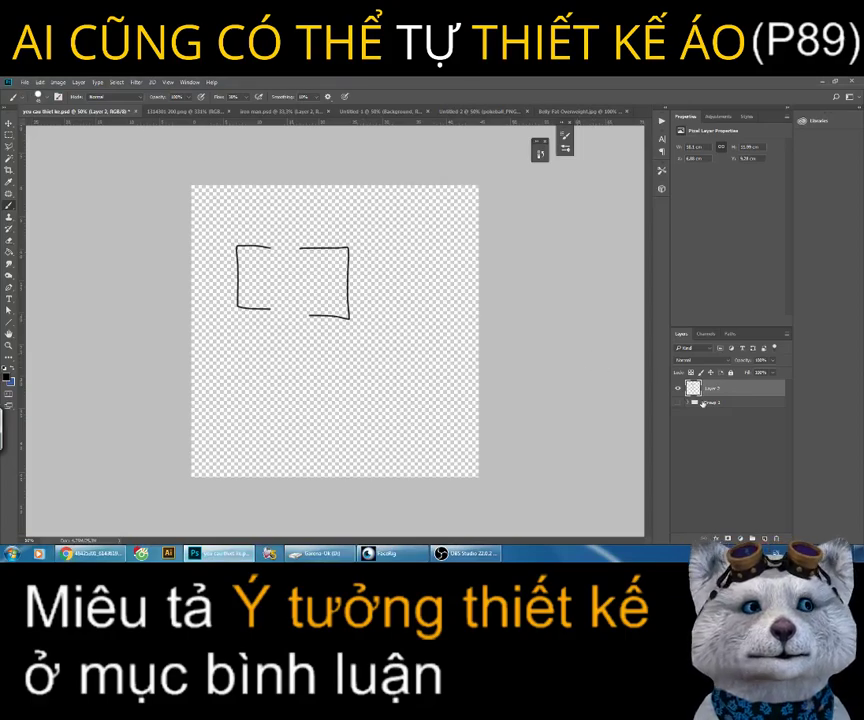
# Step: Replace the rough sketch with the pasted logo, enlarged to fill the lower canvas
pyautogui.press('Delete')
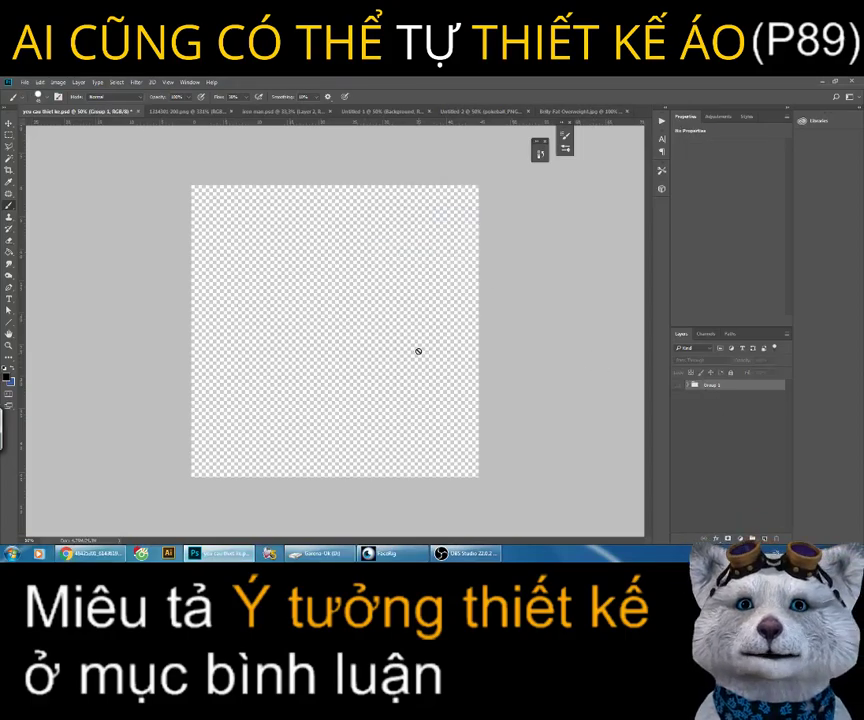
pyautogui.hotkey('ctrl', 'v')
pyautogui.click(8, 124)
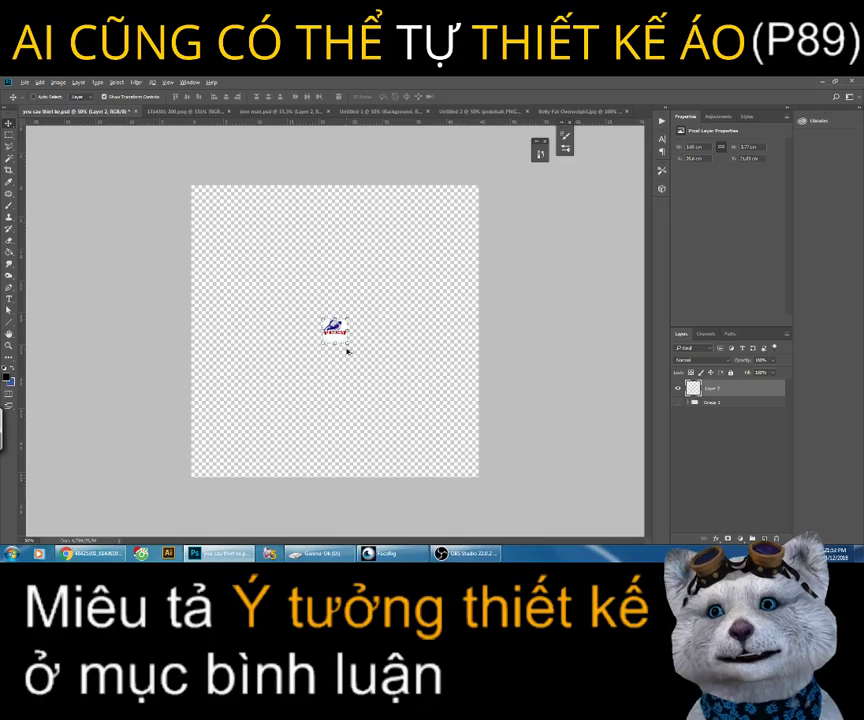
pyautogui.hotkey('ctrl', 't')
pyautogui.moveTo(349, 347)
pyautogui.mouseDown()
pyautogui.moveTo(477, 430)
pyautogui.moveTo(443, 399)
pyautogui.moveTo(443, 423)
pyautogui.mouseUp()
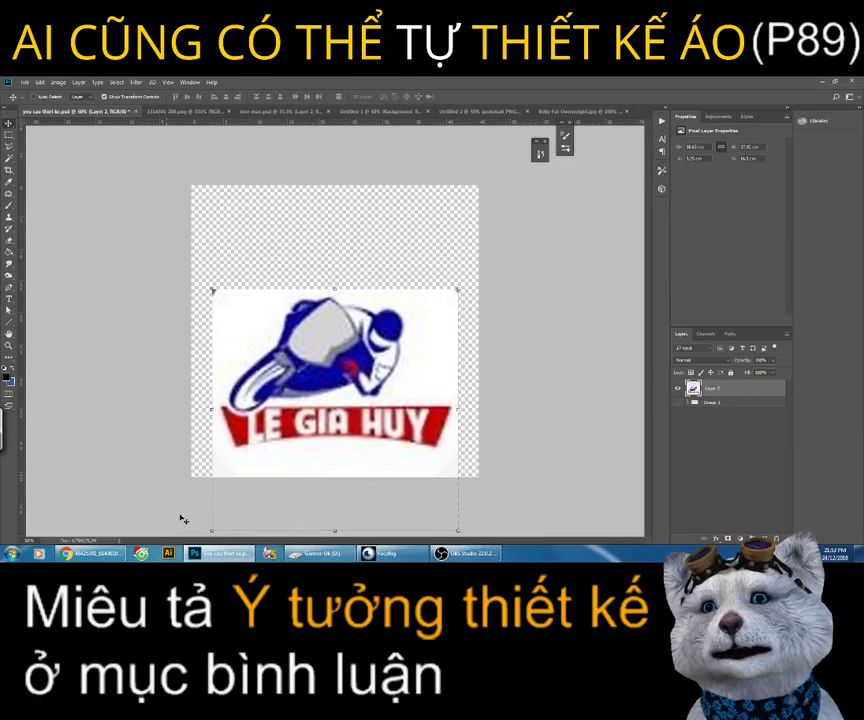
pyautogui.hotkey('alt', 'Tab')
# Step: Copy the customer's request from the chat into a paragraph text box above the logo
pyautogui.hotkey('ctrl', 'shift', 'Tab')
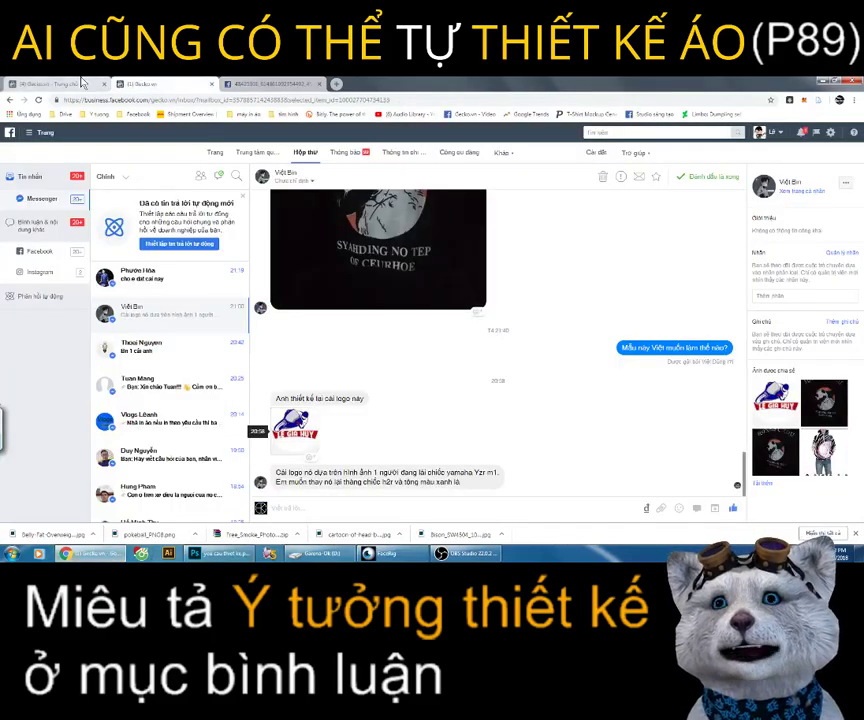
pyautogui.moveTo(487, 494); pyautogui.dragTo(280, 472)
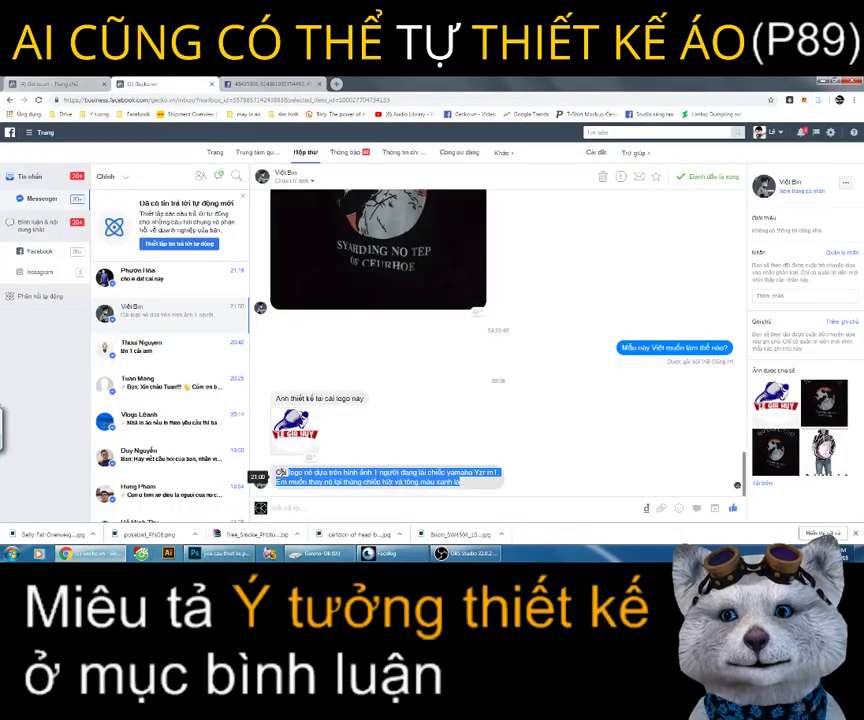
pyautogui.hotkey('alt', 'Tab')
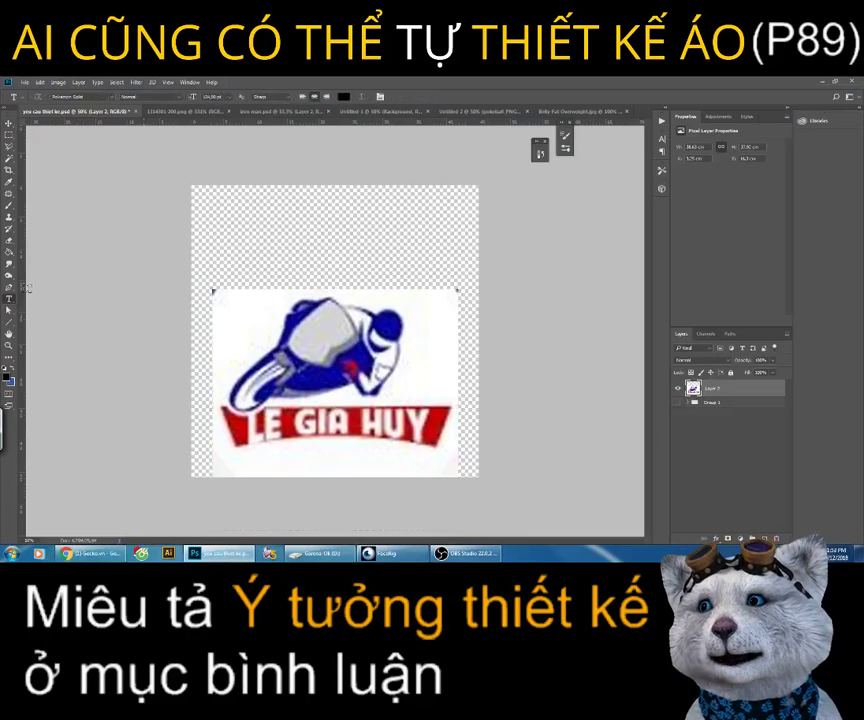
pyautogui.moveTo(192, 192); pyautogui.dragTo(478, 290)
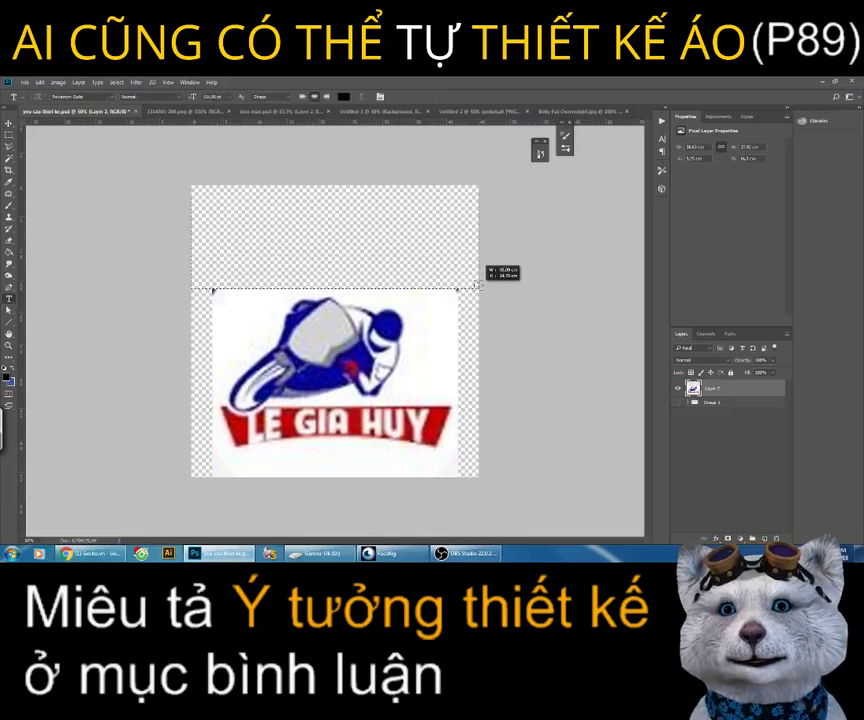
pyautogui.write('Cái logo nó dựa trên hình ảnh 1 người')
# Step: Set the request text to Anton at about 70 pt and centre it above the logo
pyautogui.hotkey('ctrl', 'a')
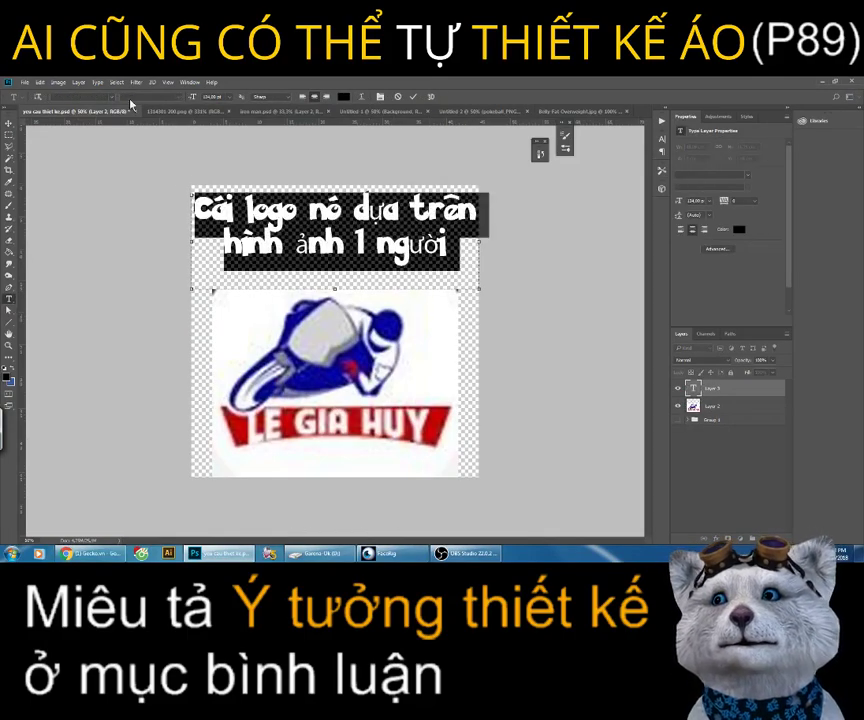
pyautogui.click(91, 97)
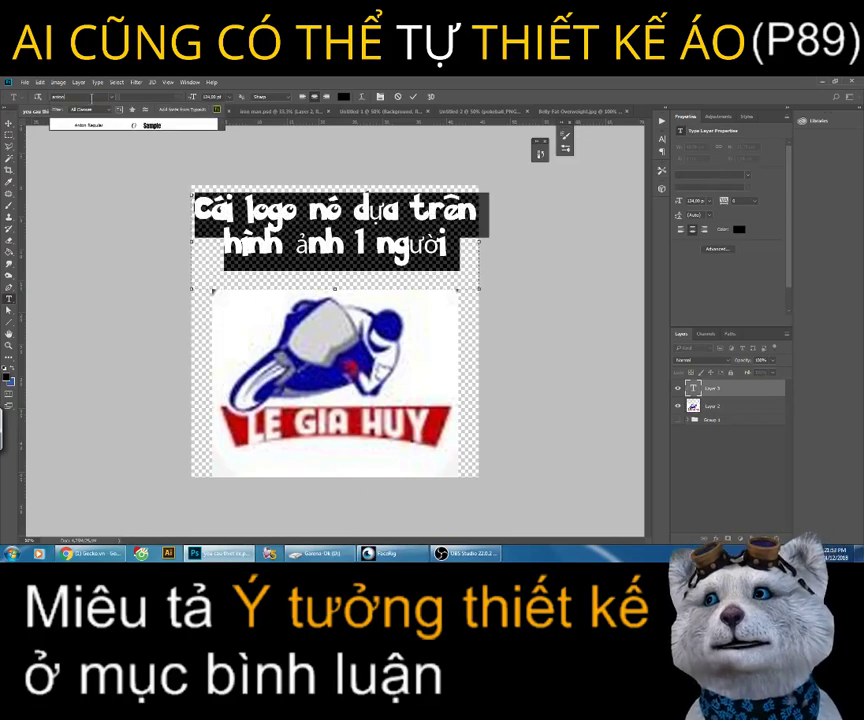
pyautogui.write('Anton')
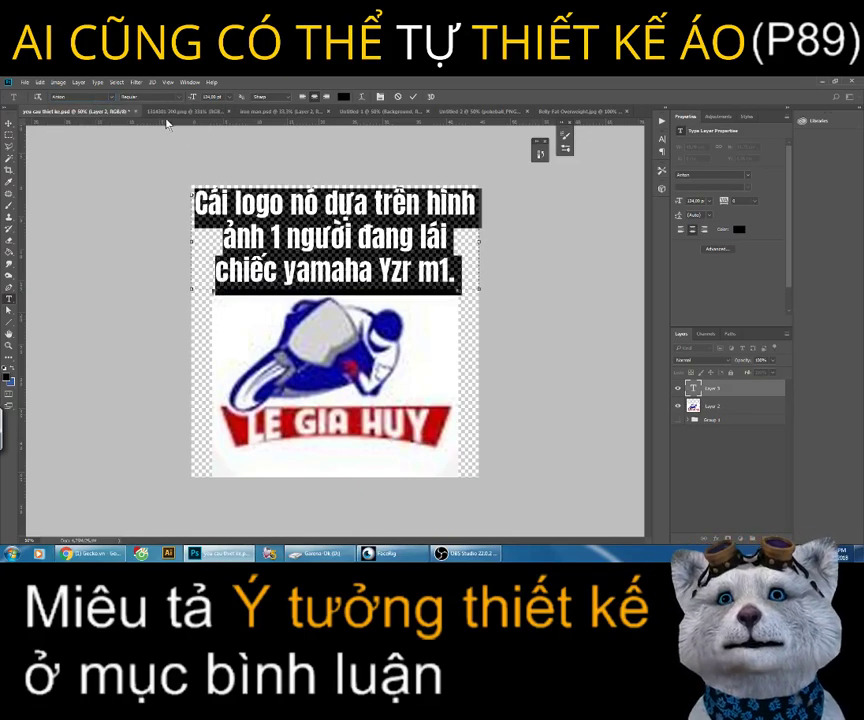
pyautogui.click(380, 97)
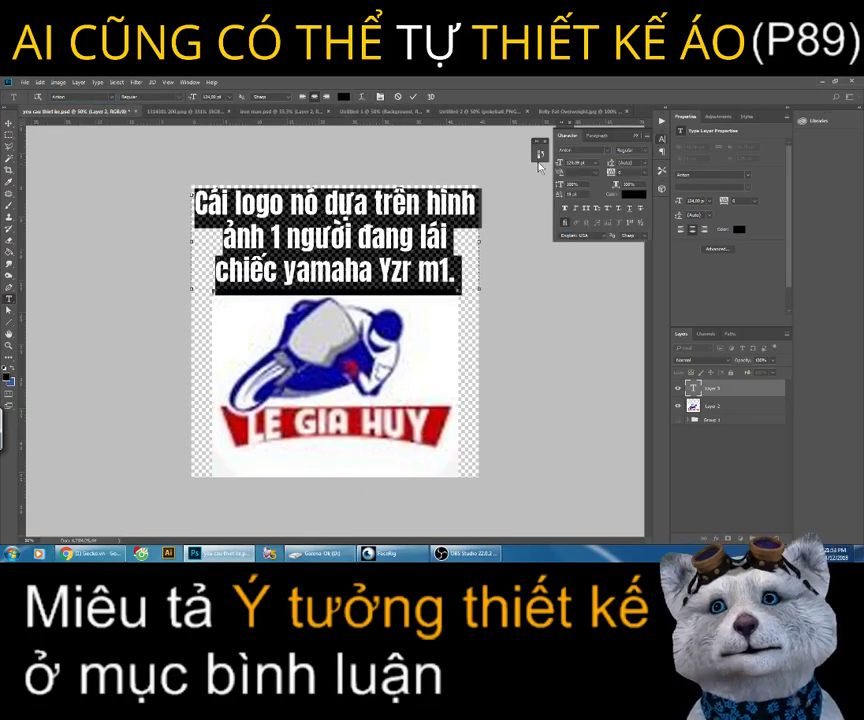
pyautogui.moveTo(562, 163); pyautogui.dragTo(548, 162)
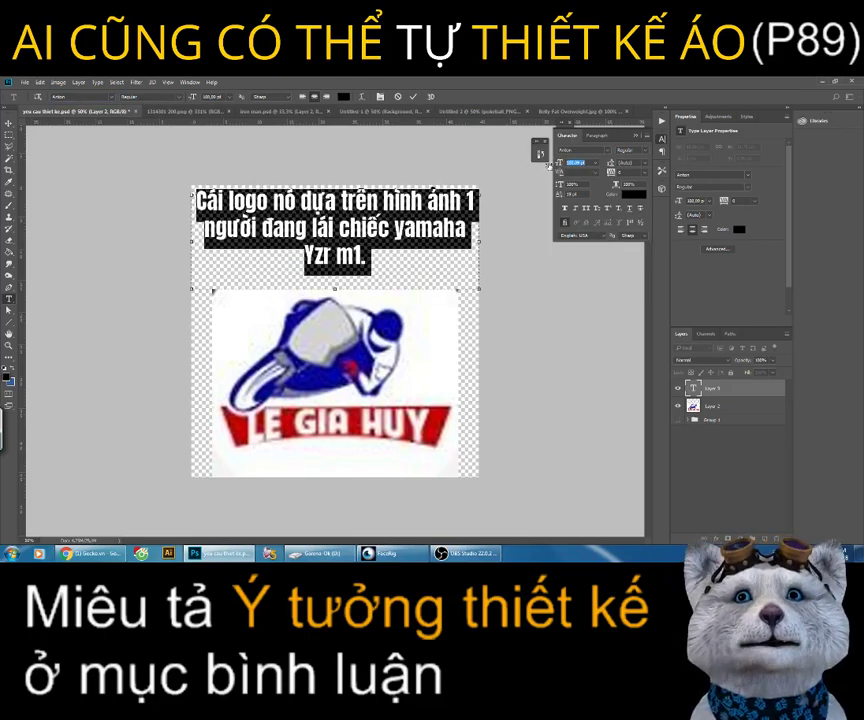
pyautogui.moveTo(548, 163); pyautogui.dragTo(535, 171)
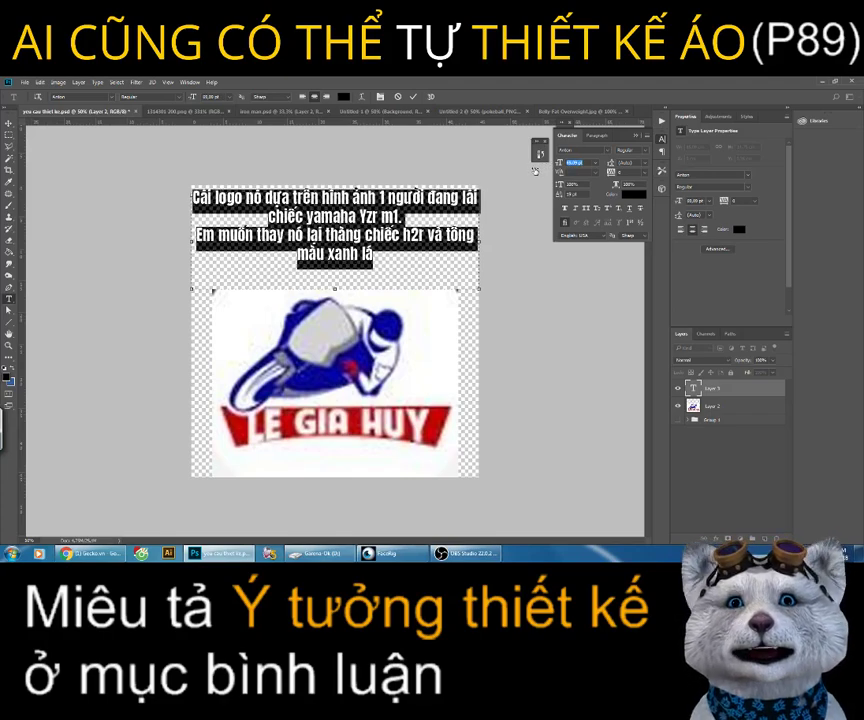
pyautogui.click(9, 123)
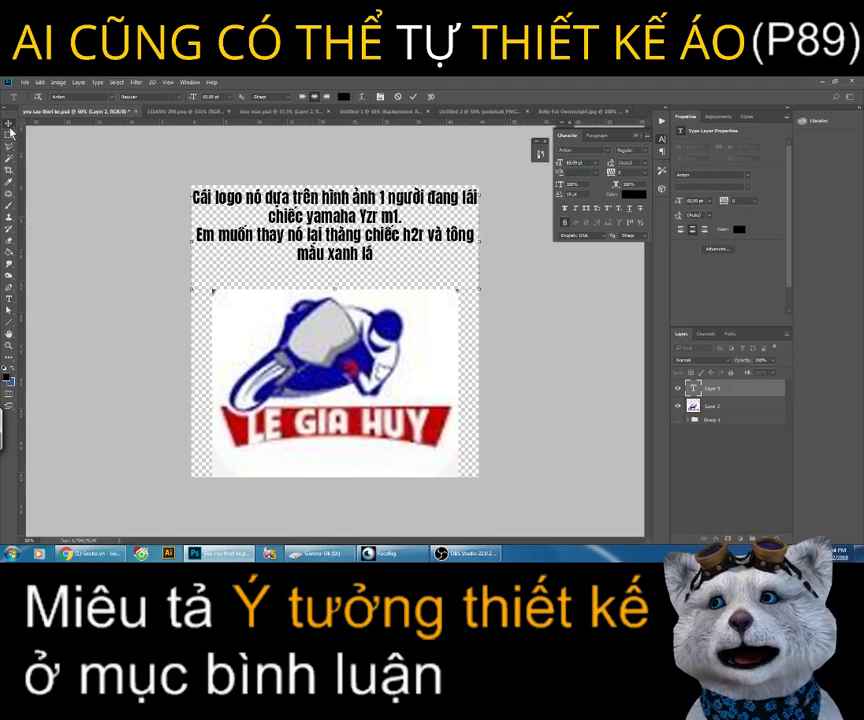
pyautogui.moveTo(400, 262); pyautogui.dragTo(397, 258)
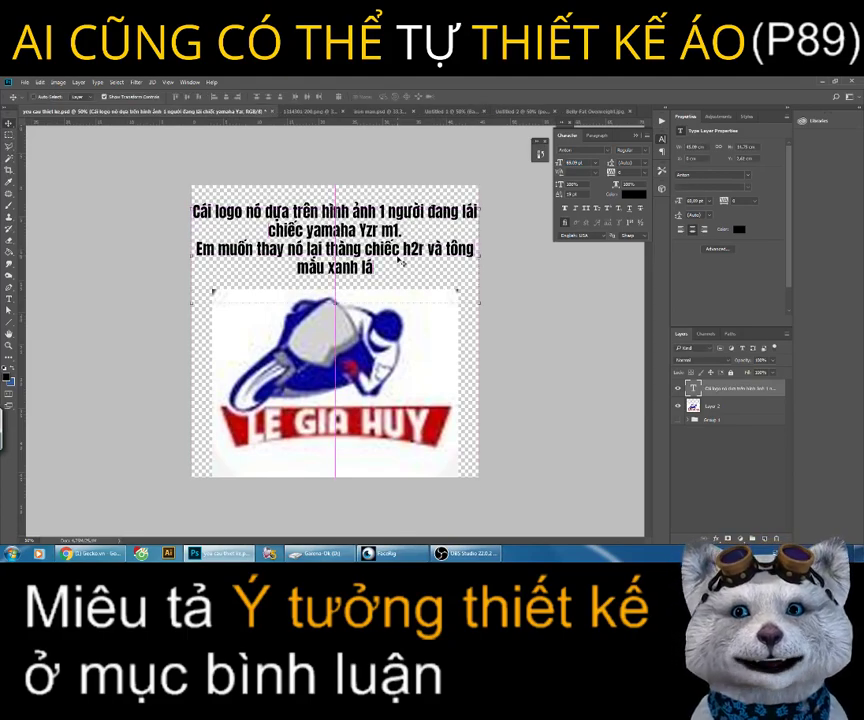
# Step: Open the next customer's chat and select their A6 book-and-pen logo request
pyautogui.click(90, 553)
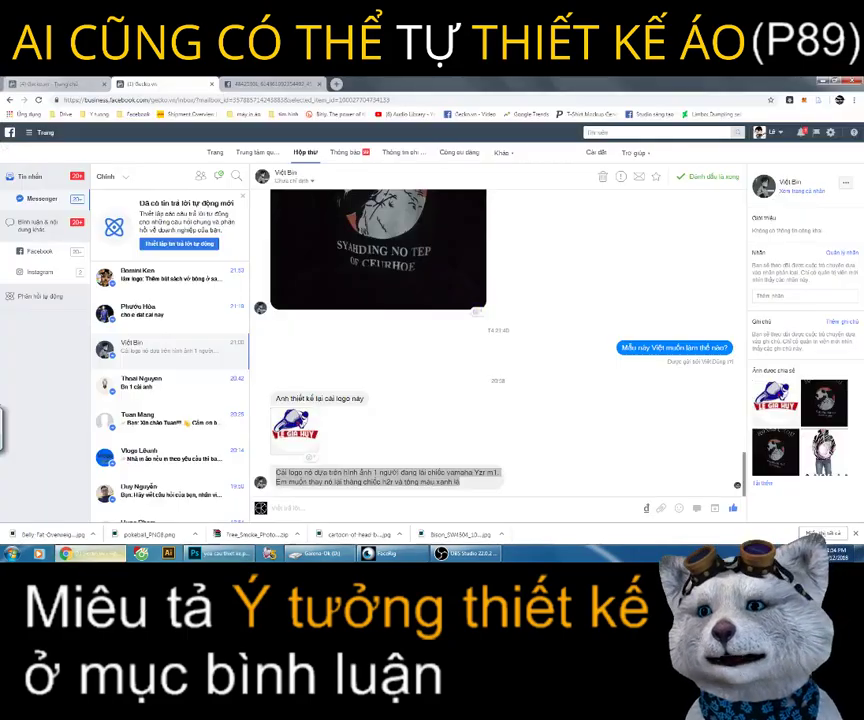
pyautogui.click(175, 285)
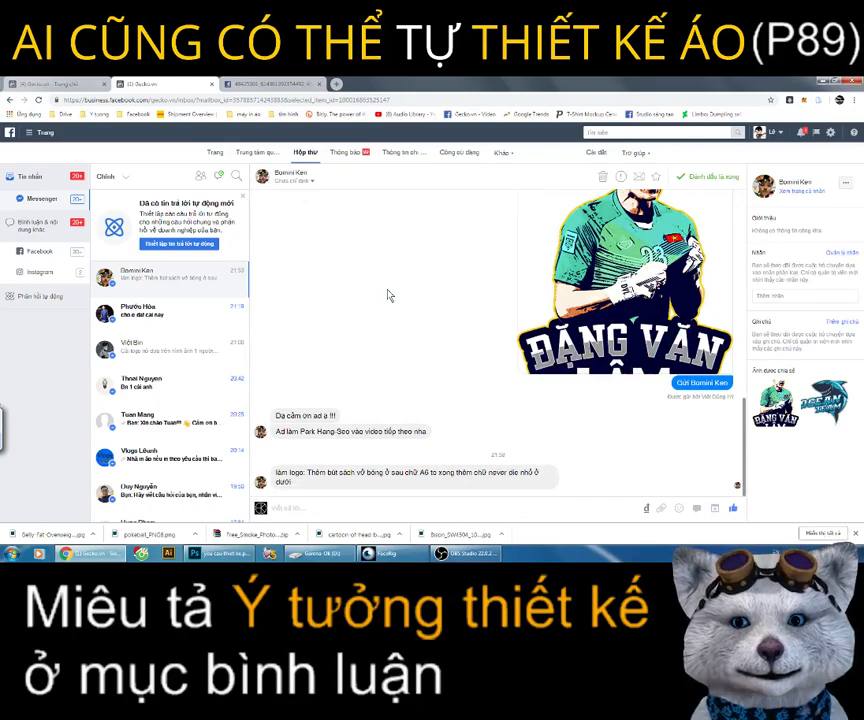
pyautogui.moveTo(318, 487); pyautogui.dragTo(277, 478)
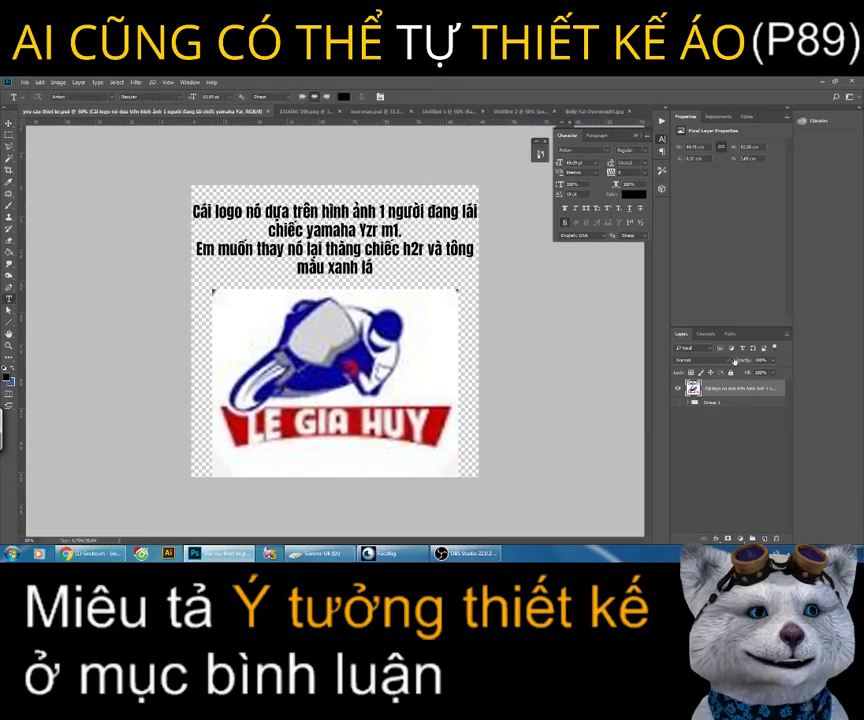
# Step: Hide the previous layer and paste the new request into a paragraph box at about 127 pt
pyautogui.click(678, 389)
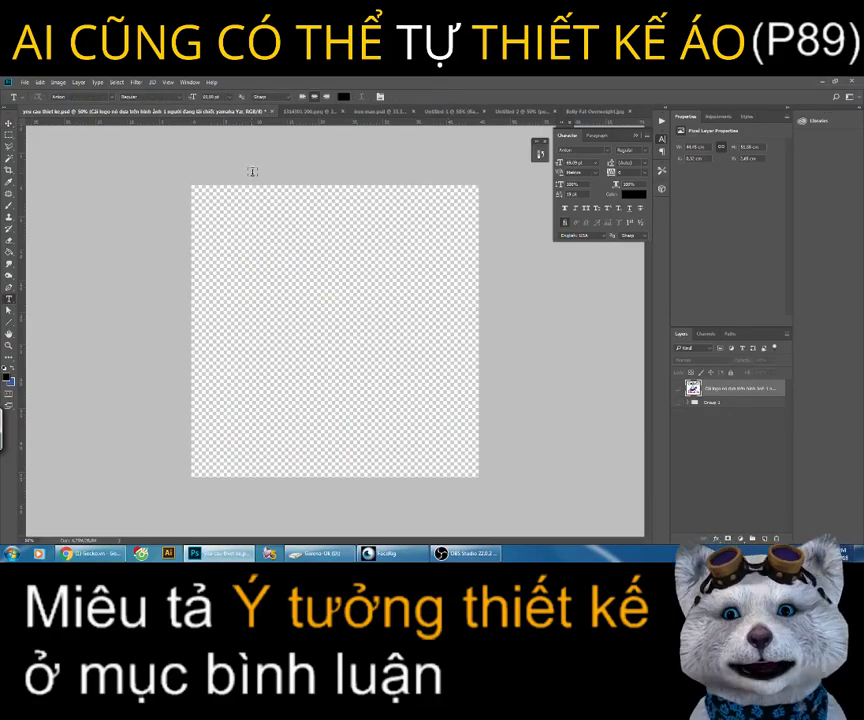
pyautogui.moveTo(193, 205); pyautogui.dragTo(476, 429)
pyautogui.write('làm logo: Thêm bút sách vở bóng ở sau chữ A6 to xong thêm chữ never die nhỏ ở dưới')
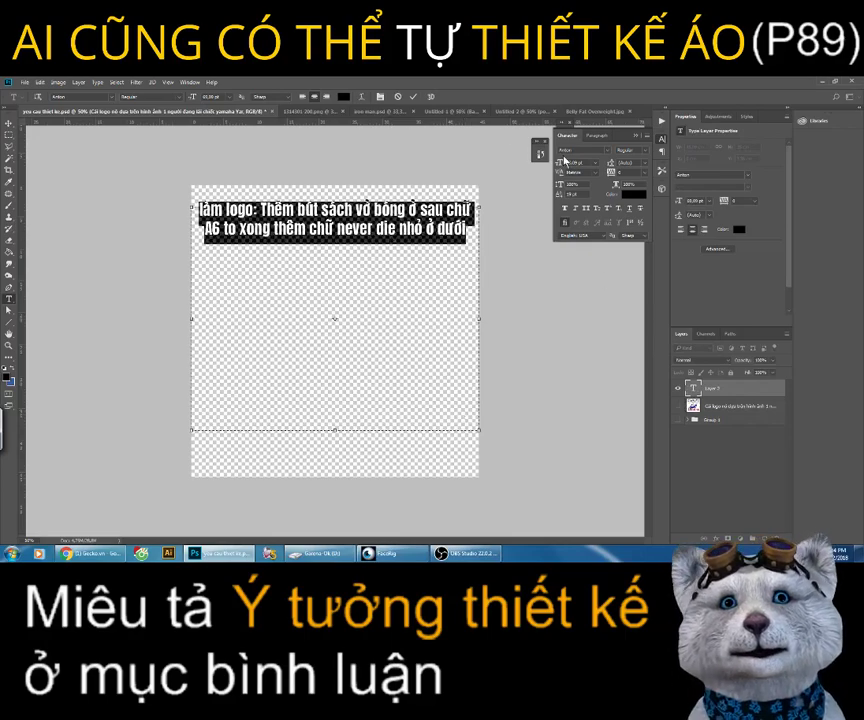
pyautogui.click(576, 163)
pyautogui.write('100')
pyautogui.press('Return')
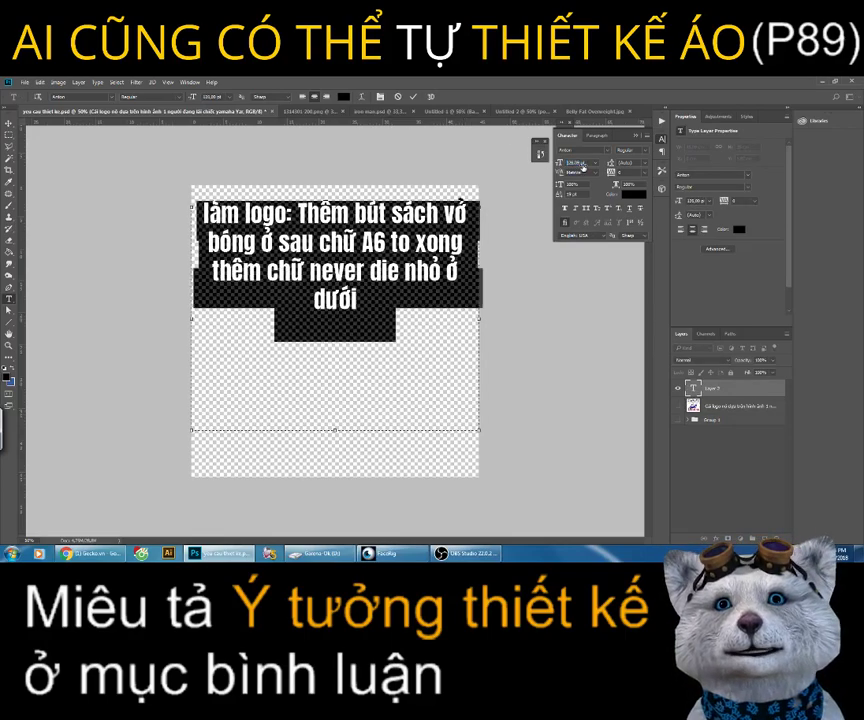
pyautogui.moveTo(561, 163); pyautogui.dragTo(590, 163)
pyautogui.hotkey('ctrl', 'Return')
# Step: Move the request text down to the canvas centre and scale it down slightly
pyautogui.press('v')
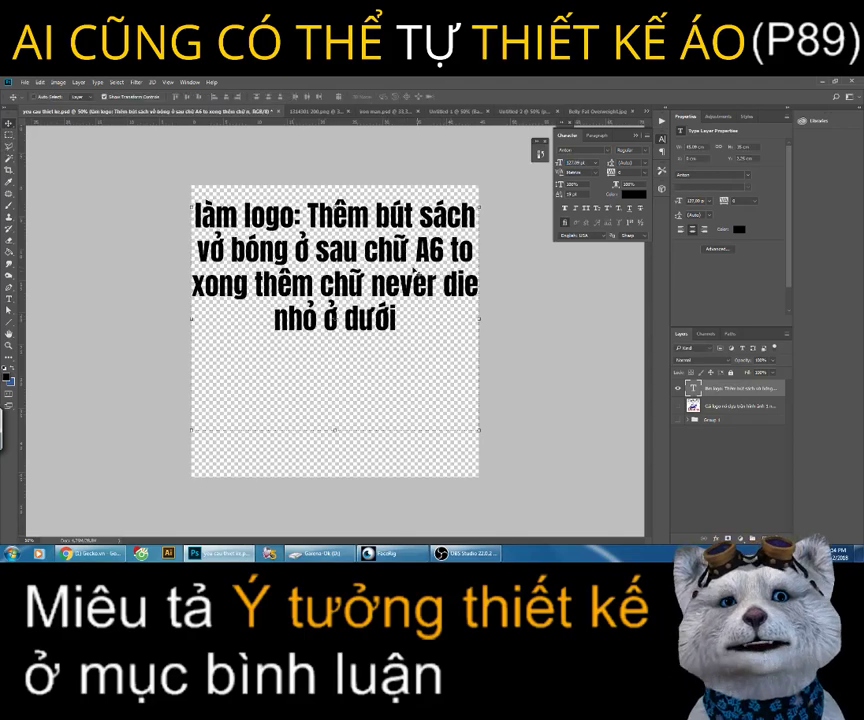
pyautogui.moveTo(234, 236); pyautogui.dragTo(234, 283)
pyautogui.hotkey('ctrl', 't')
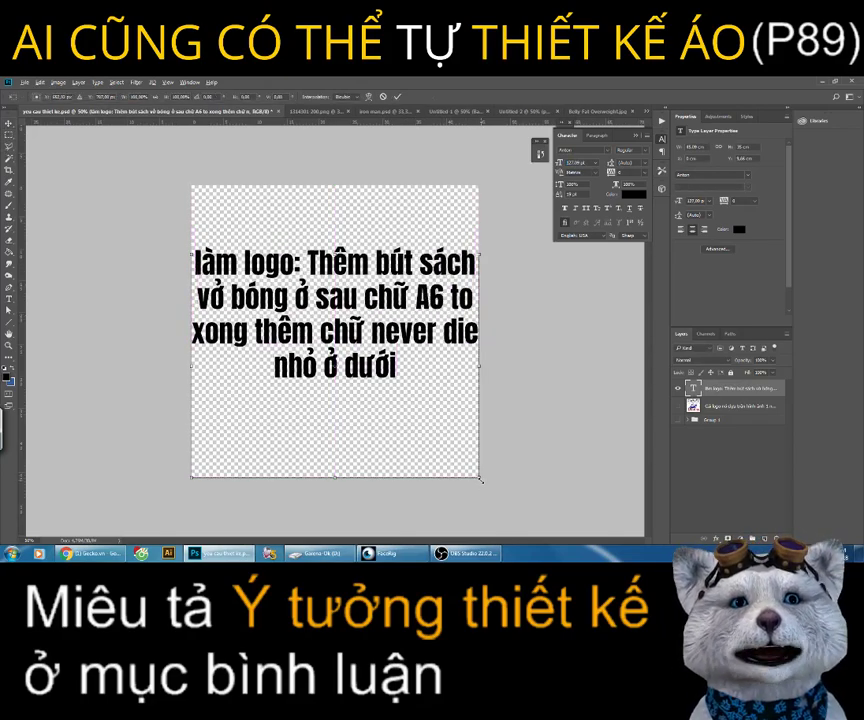
pyautogui.moveTo(478, 479); pyautogui.dragTo(476, 466)
pyautogui.press('Return')
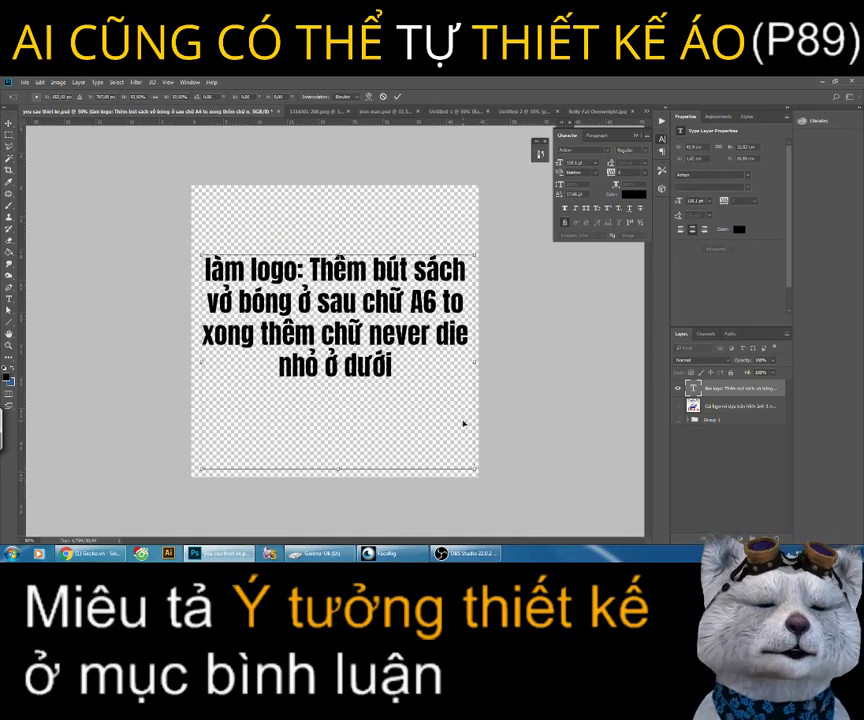
# Step: Nudge the request text slightly lower and save the document
pyautogui.moveTo(410, 288); pyautogui.dragTo(410, 316)
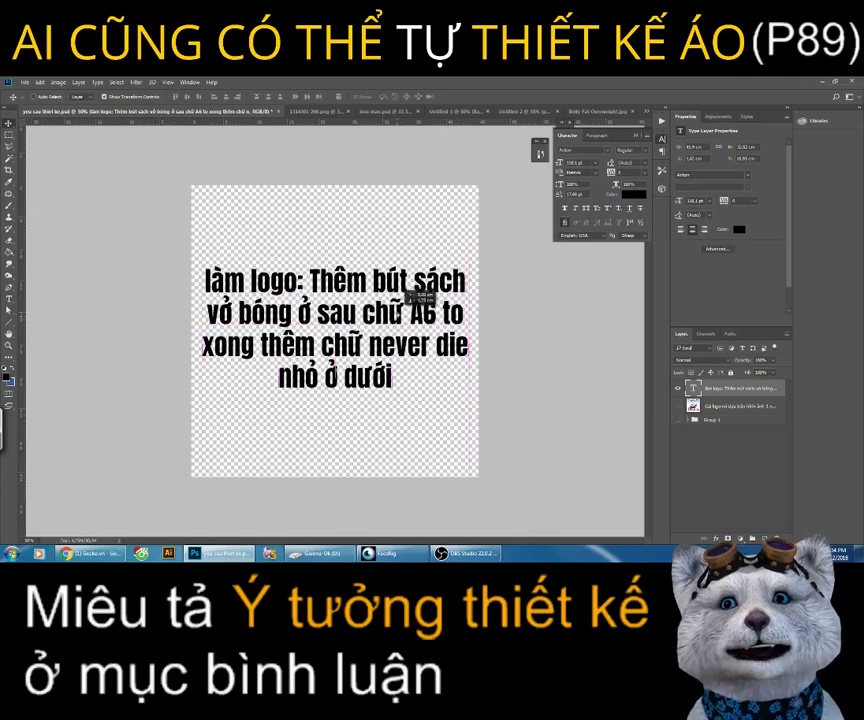
pyautogui.hotkey('ctrl', 's')
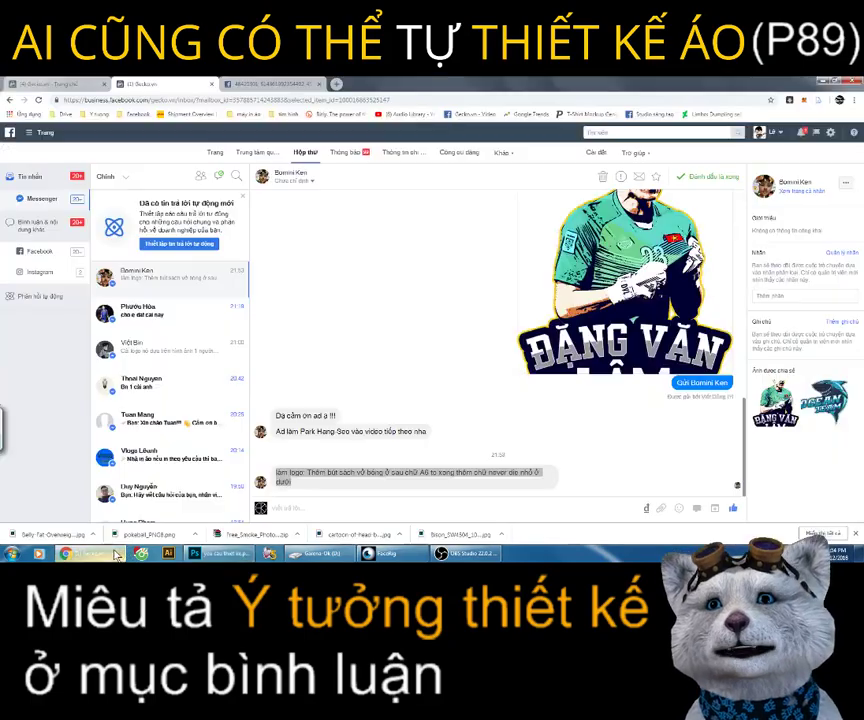
pyautogui.hotkey('alt', 'Tab')
# Step: Scroll through the inbox and review the live-video comments
pyautogui.scroll(-1, 201, 328)
pyautogui.scroll(-1, 201, 328)
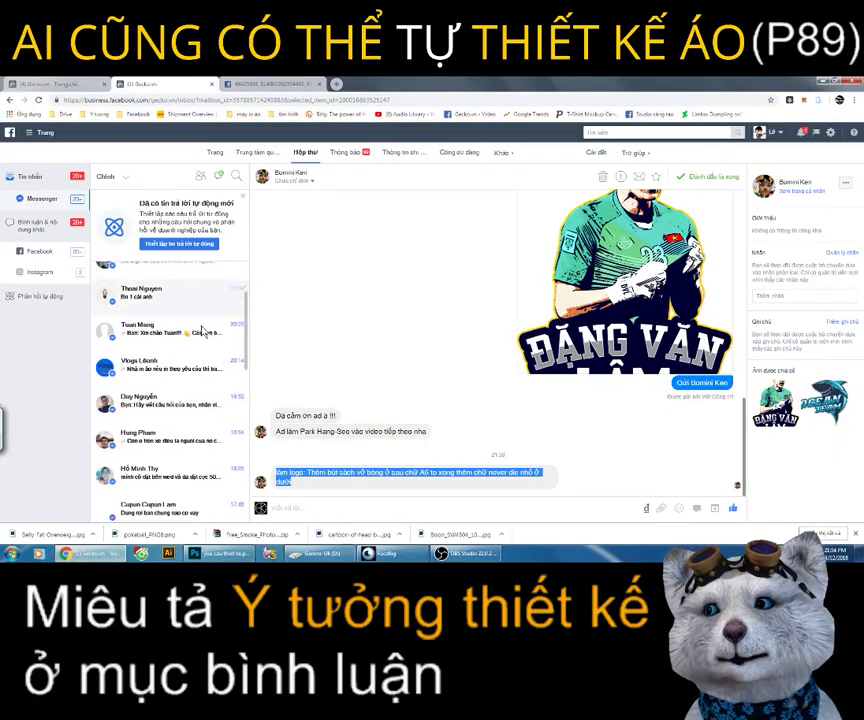
pyautogui.scroll(-1, 201, 328)
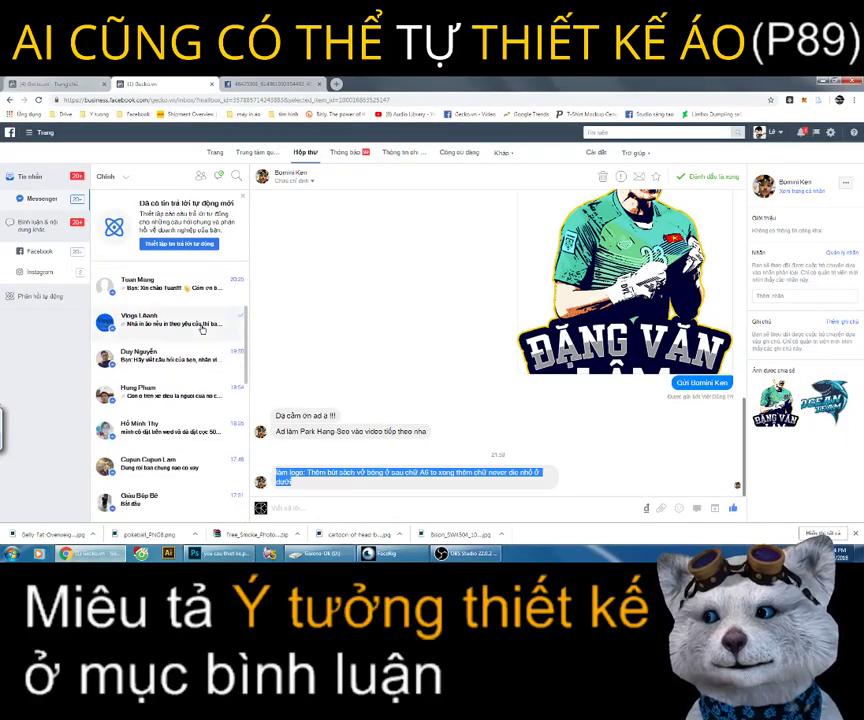
pyautogui.scroll(3, 201, 328)
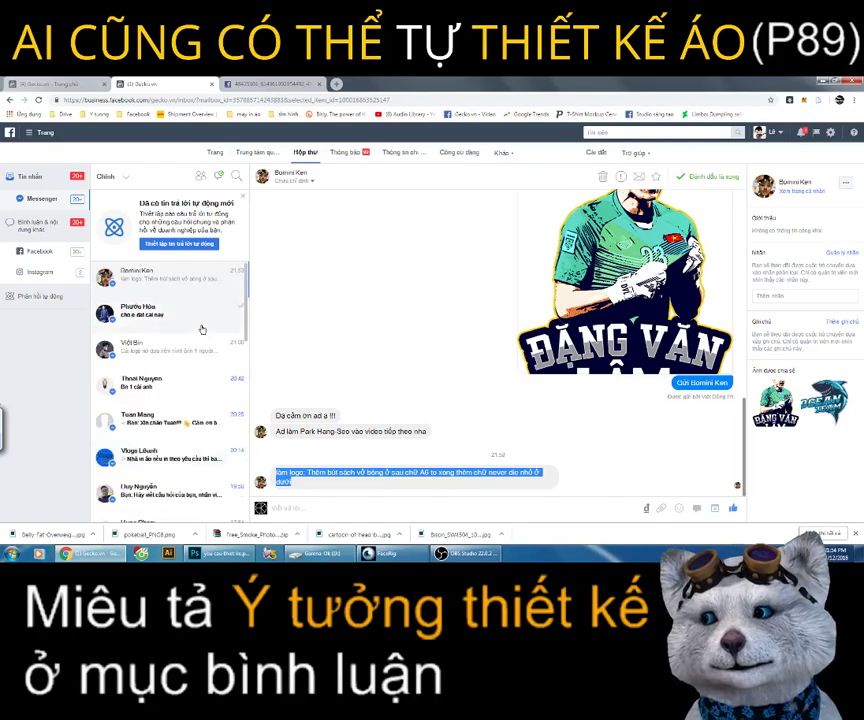
pyautogui.click(55, 83)
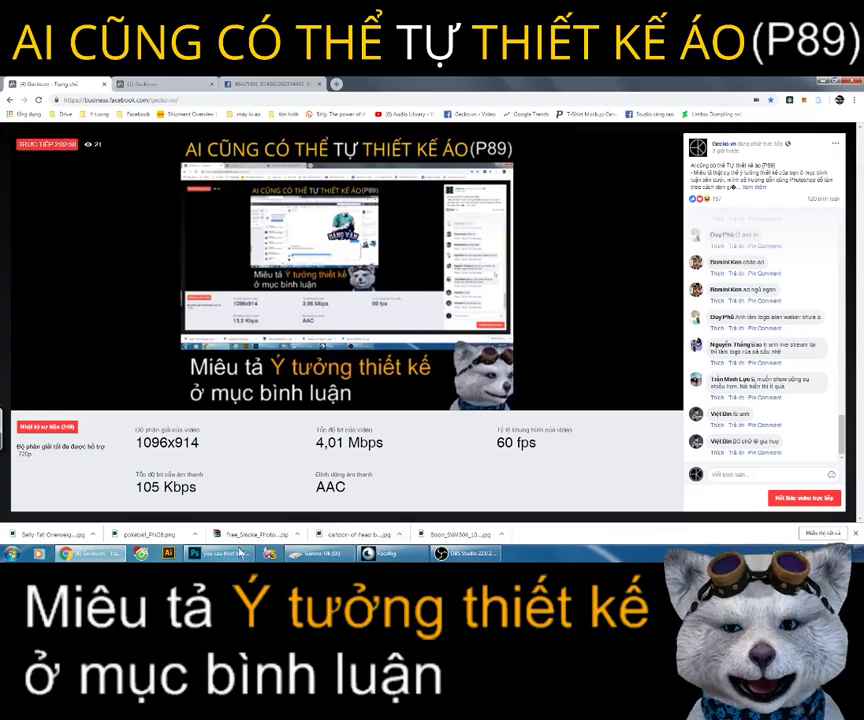
pyautogui.hotkey('alt', 'Tab')
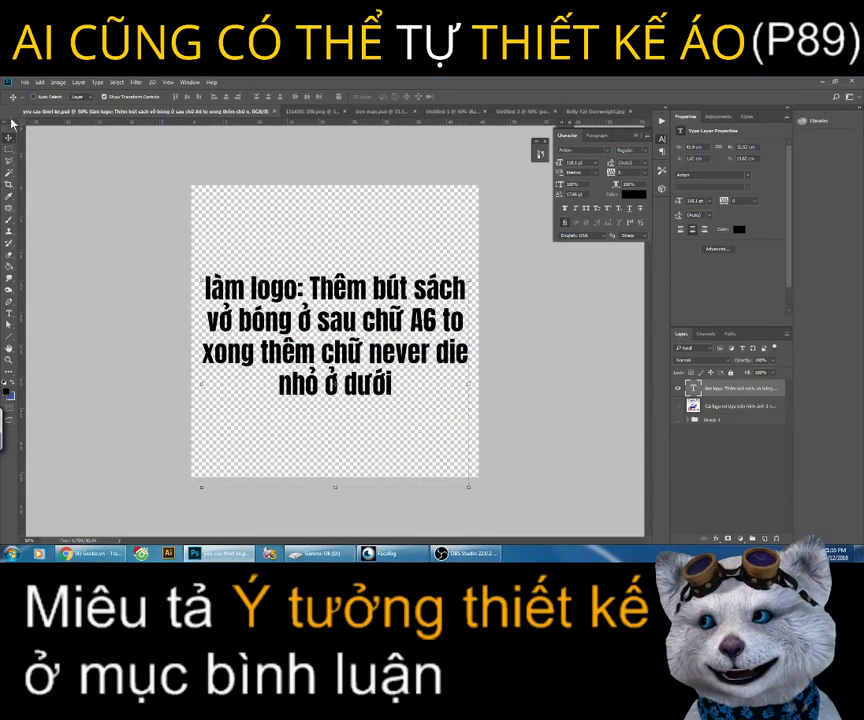
# Step: Toggle the Tools panel from the Window menu and dock it at the workspace's left edge
pyautogui.click(13, 110)
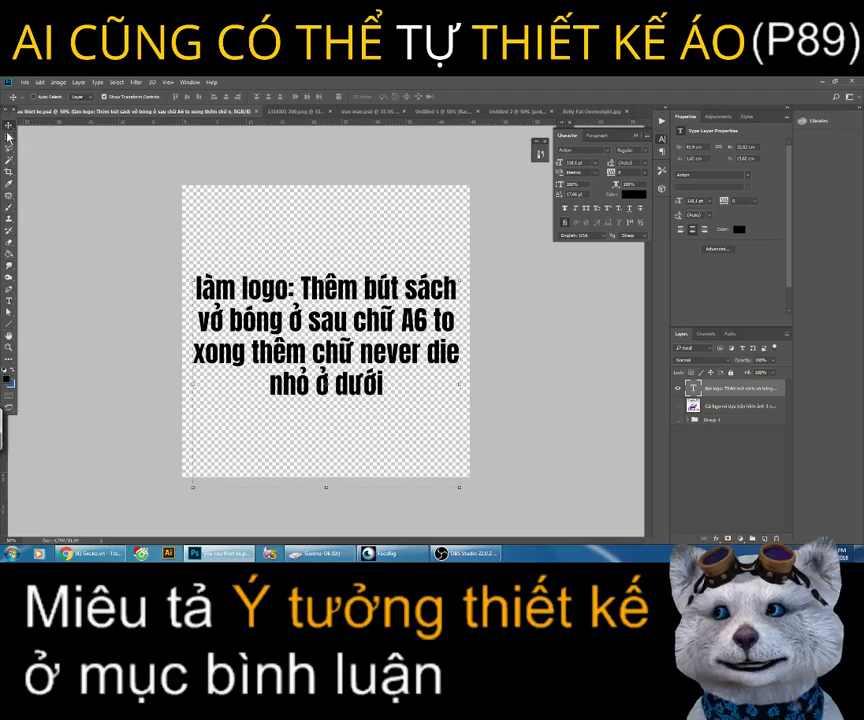
pyautogui.click(189, 82)
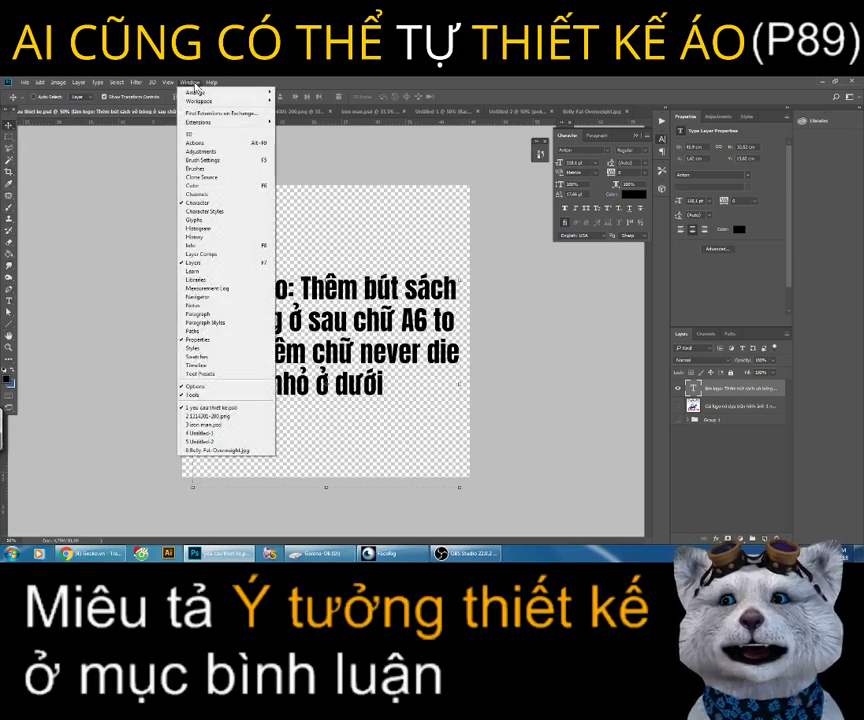
pyautogui.click(190, 82)
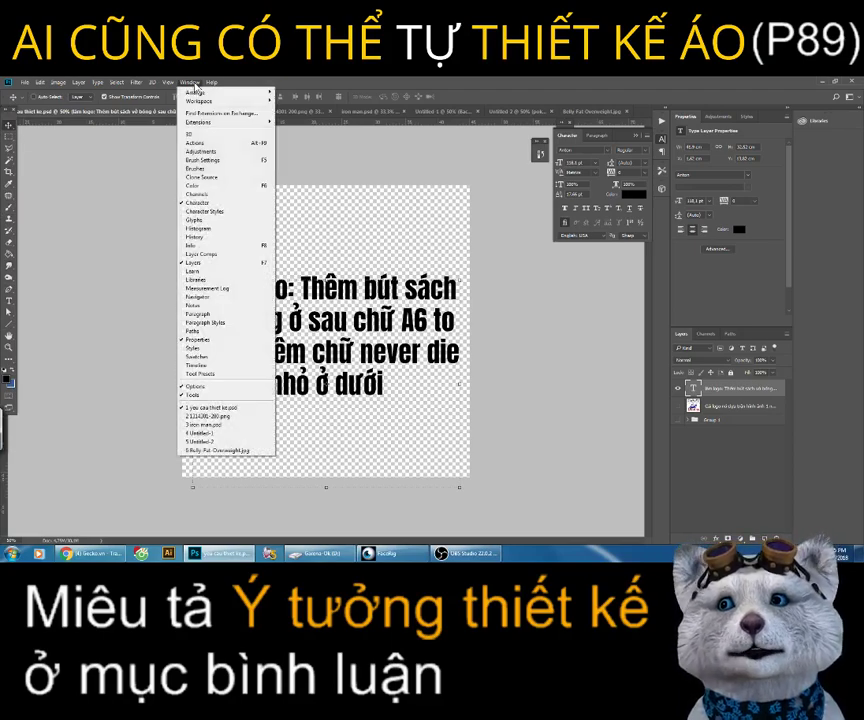
pyautogui.click(199, 396)
pyautogui.click(185, 84)
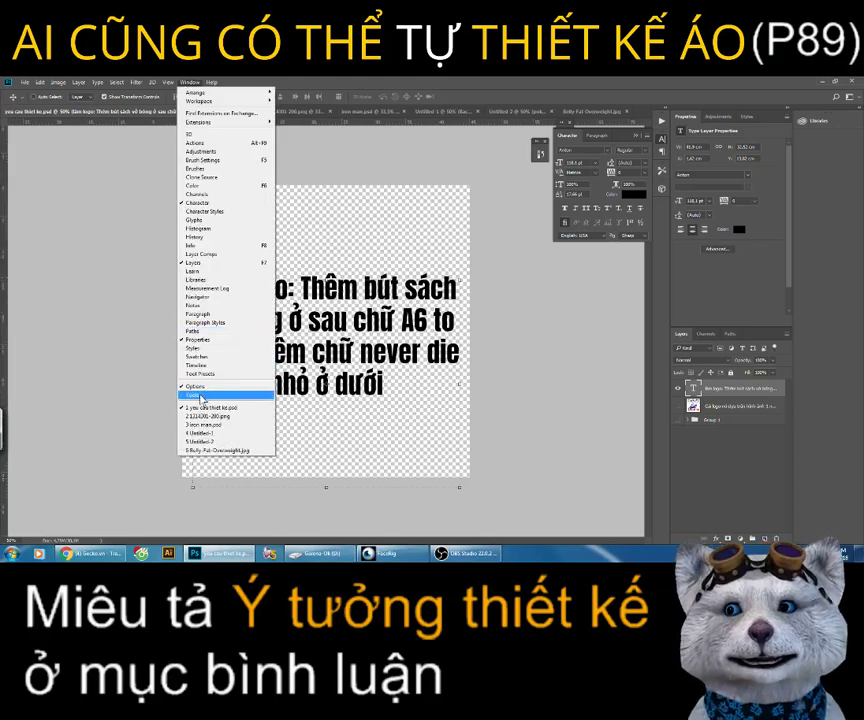
pyautogui.click(200, 393)
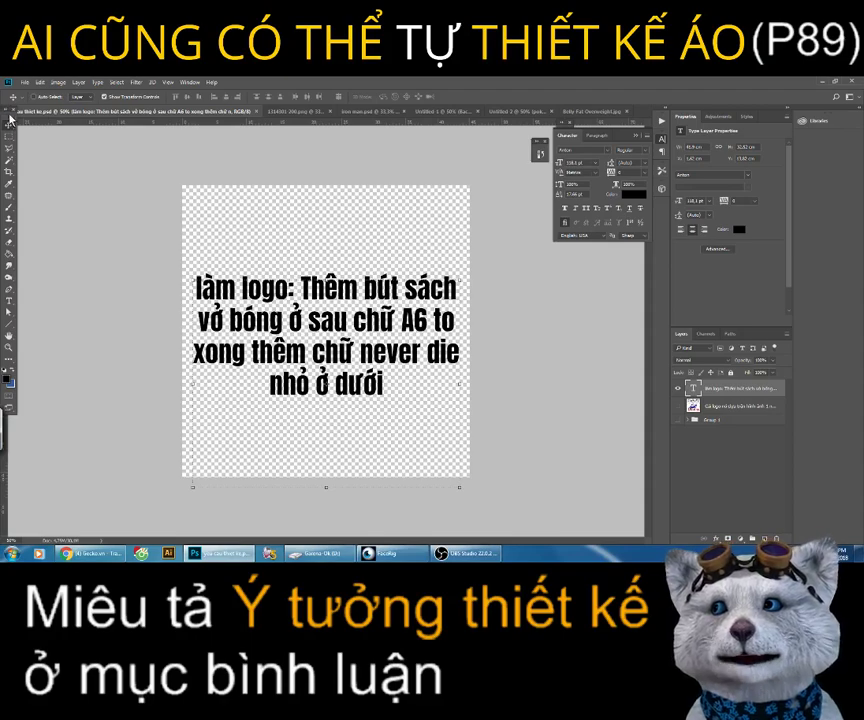
pyautogui.moveTo(8, 118); pyautogui.dragTo(6, 120)
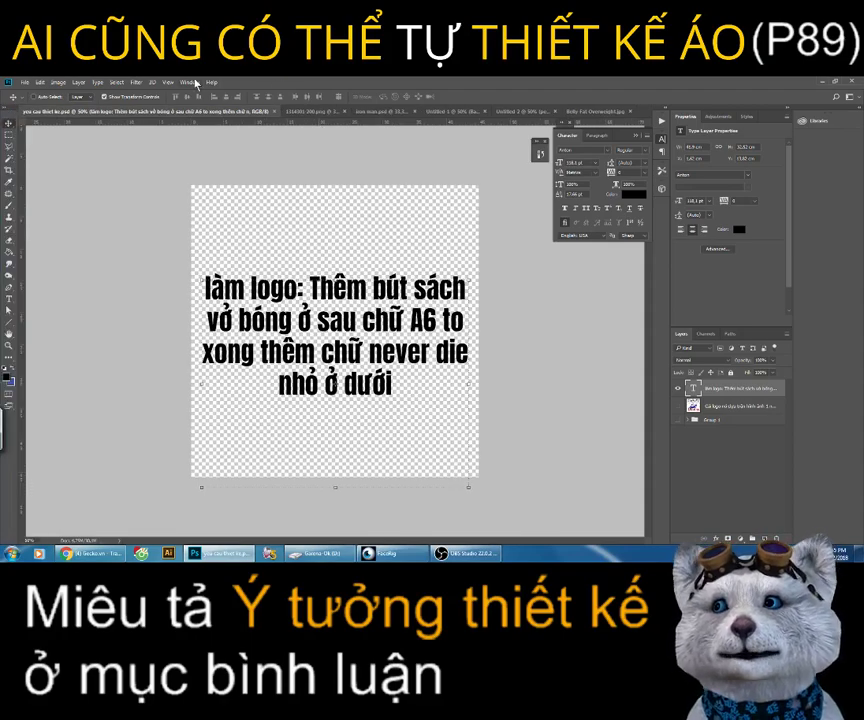
pyautogui.click(188, 83)
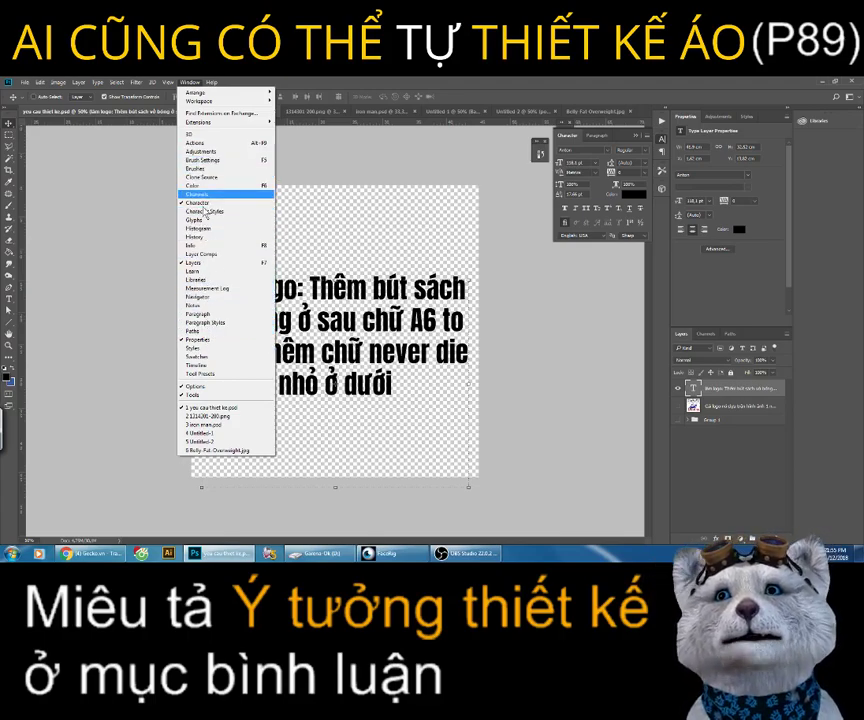
pyautogui.click(135, 357)
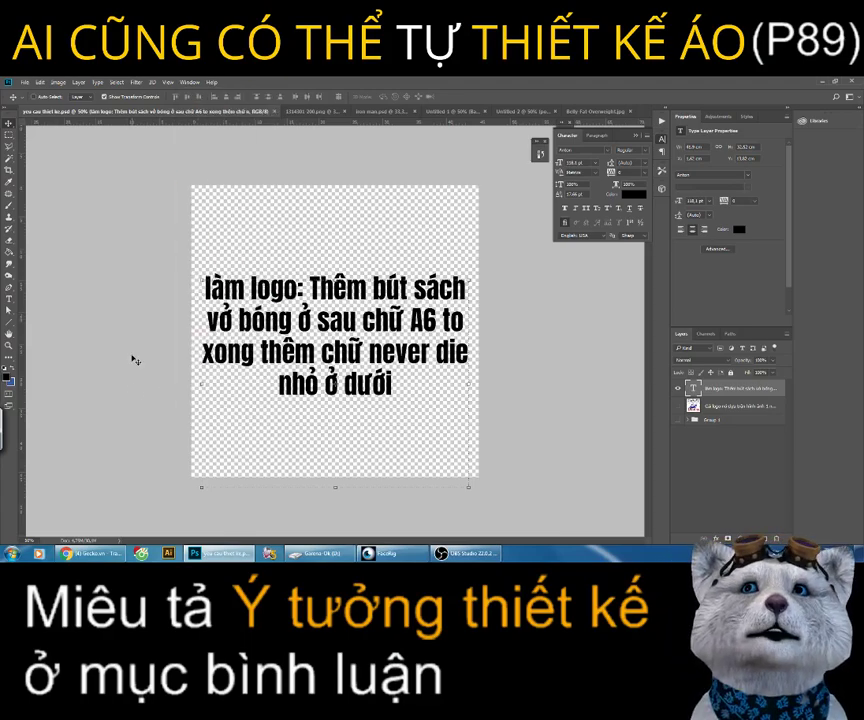
pyautogui.click(125, 556)
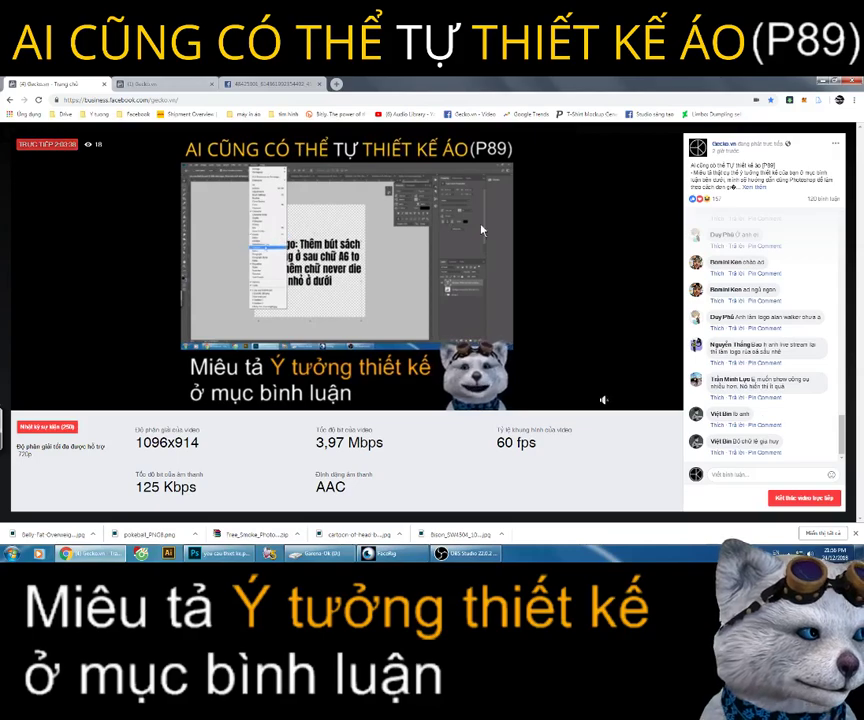
# Step: Check the customer's motorbike-logo change conversation in the Messenger inbox
pyautogui.click(163, 84)
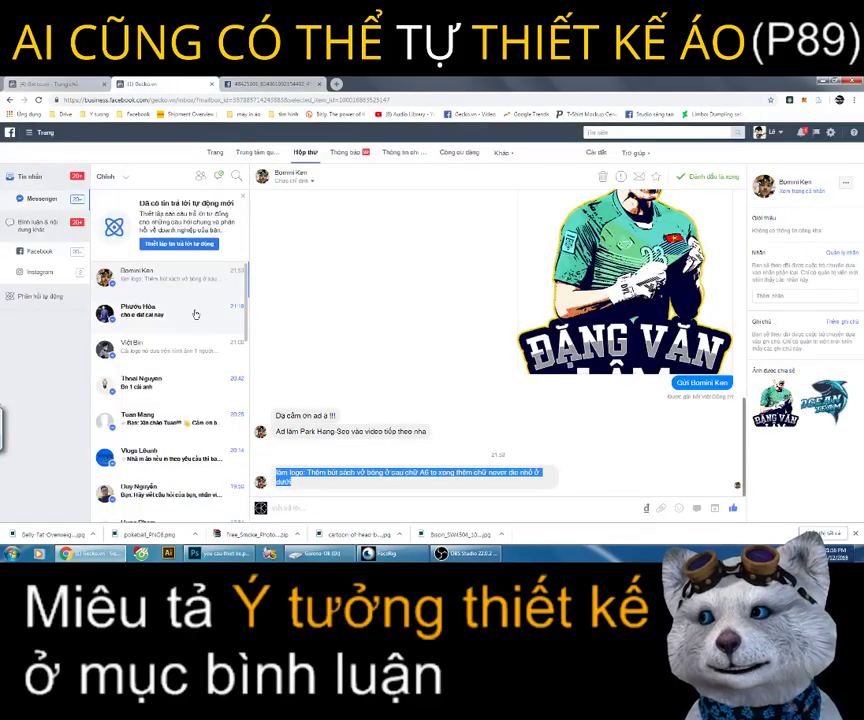
pyautogui.click(188, 350)
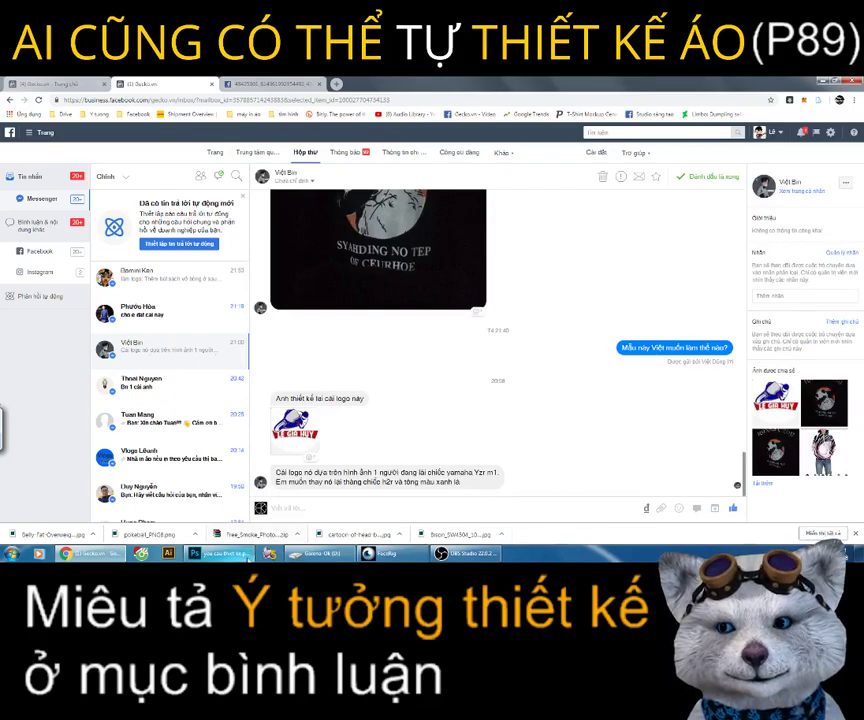
pyautogui.click(225, 553)
# Step: Show the motorbike logo layer and type a new line asking to drop the name text
pyautogui.click(9, 299)
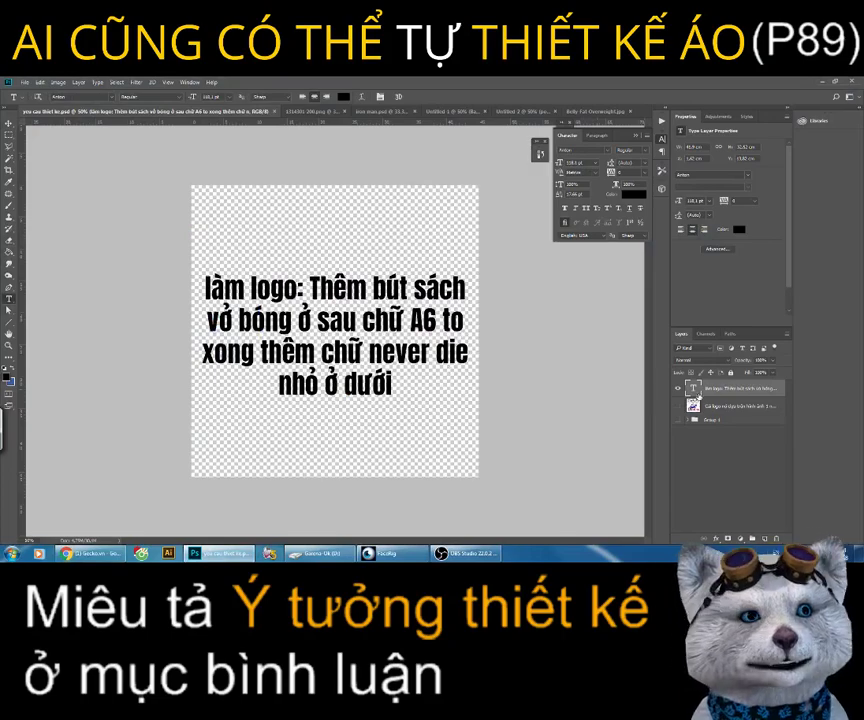
pyautogui.click(678, 387)
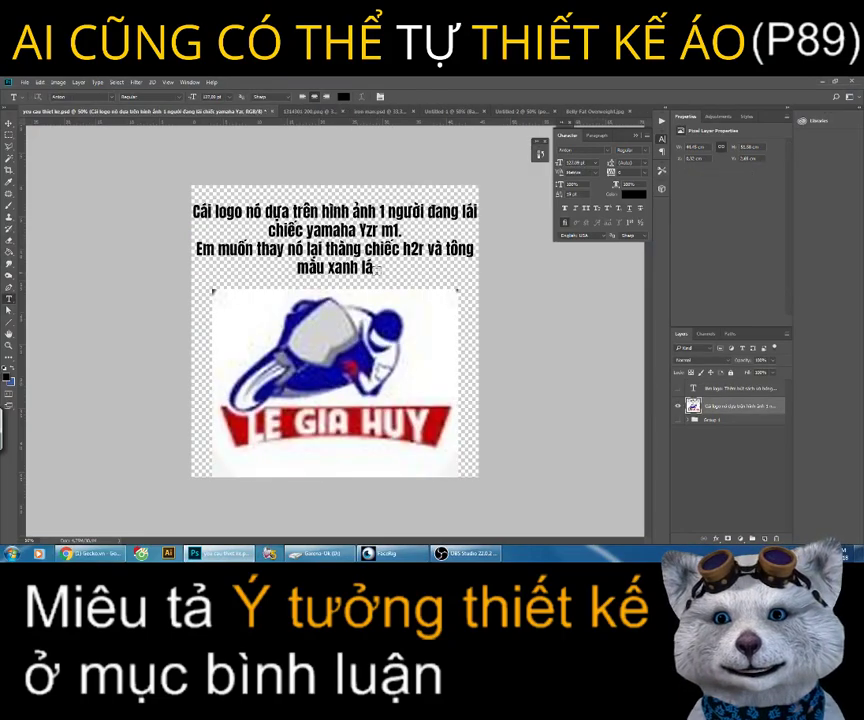
pyautogui.click(377, 268)
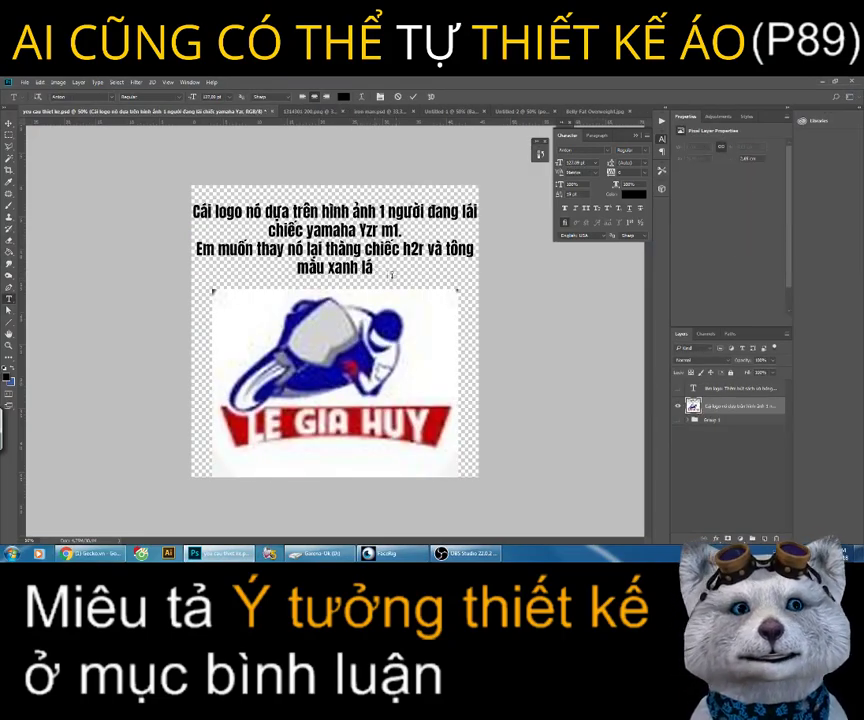
pyautogui.click(394, 279)
pyautogui.write('Bo')
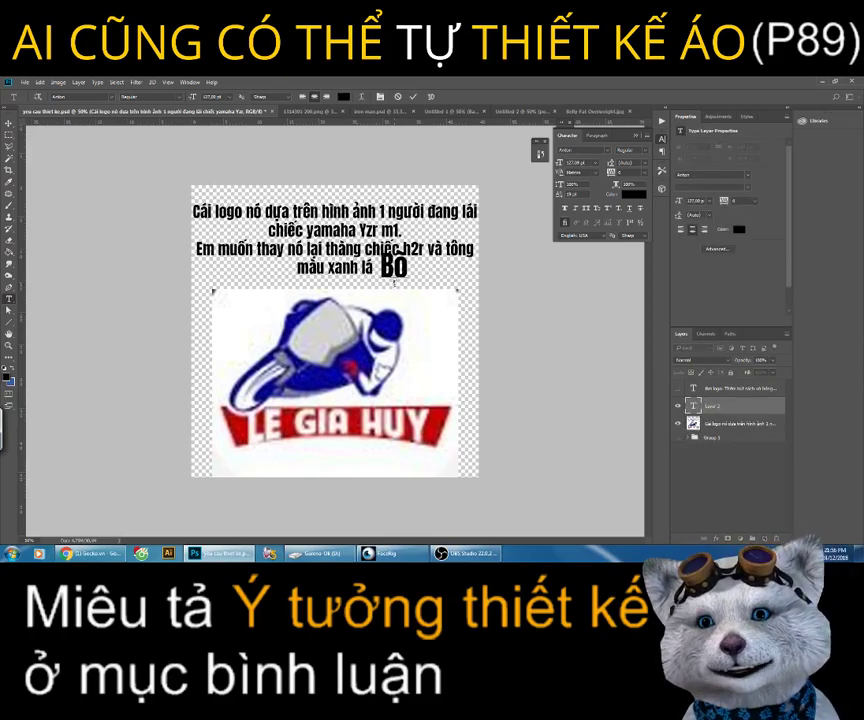
pyautogui.write('chữ')
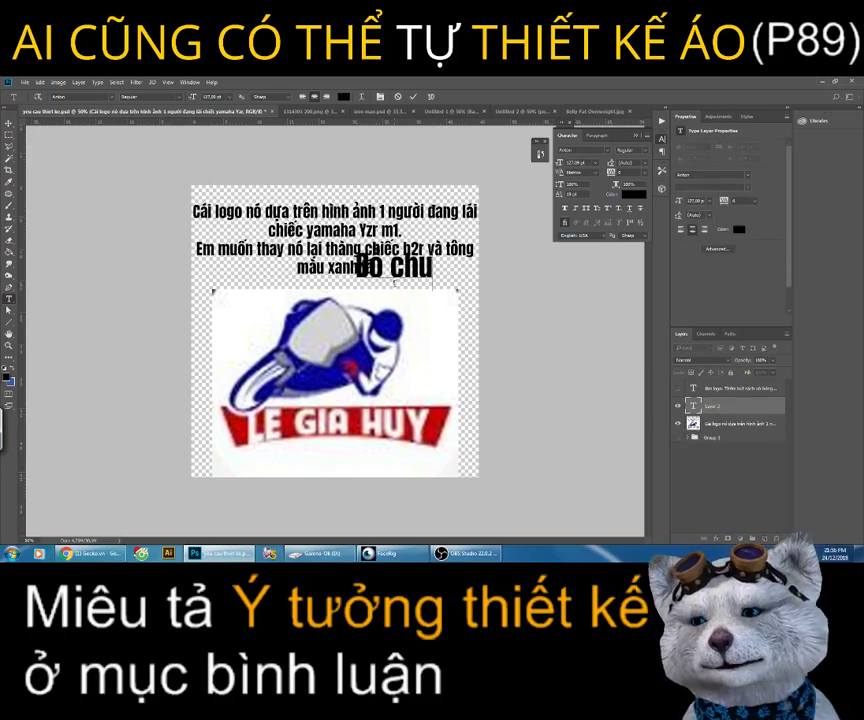
pyautogui.write(' L:ee Goi')
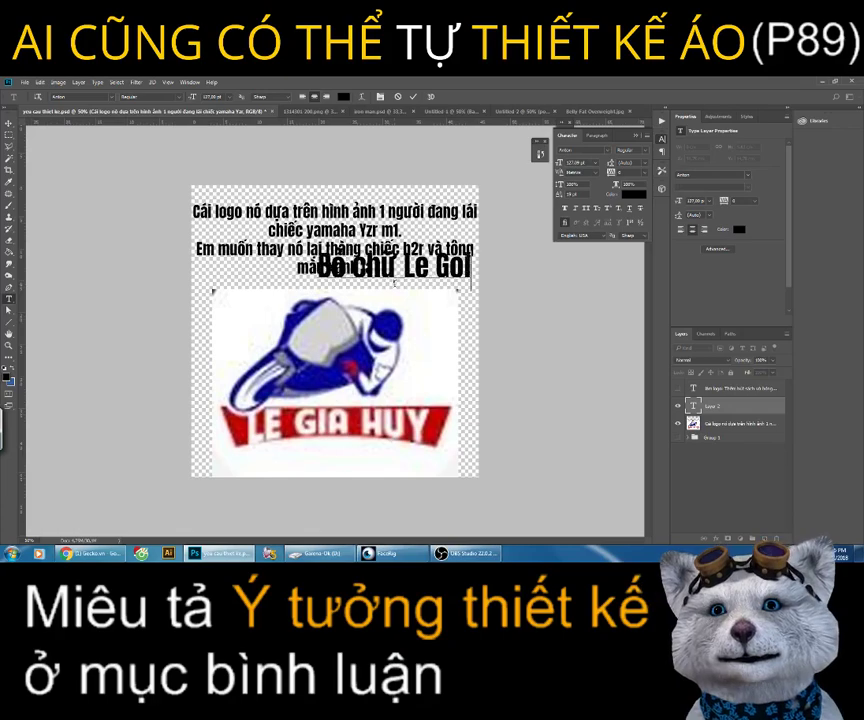
pyautogui.press('BackSpace')
pyautogui.press('BackSpace')
pyautogui.write('ia Hu')
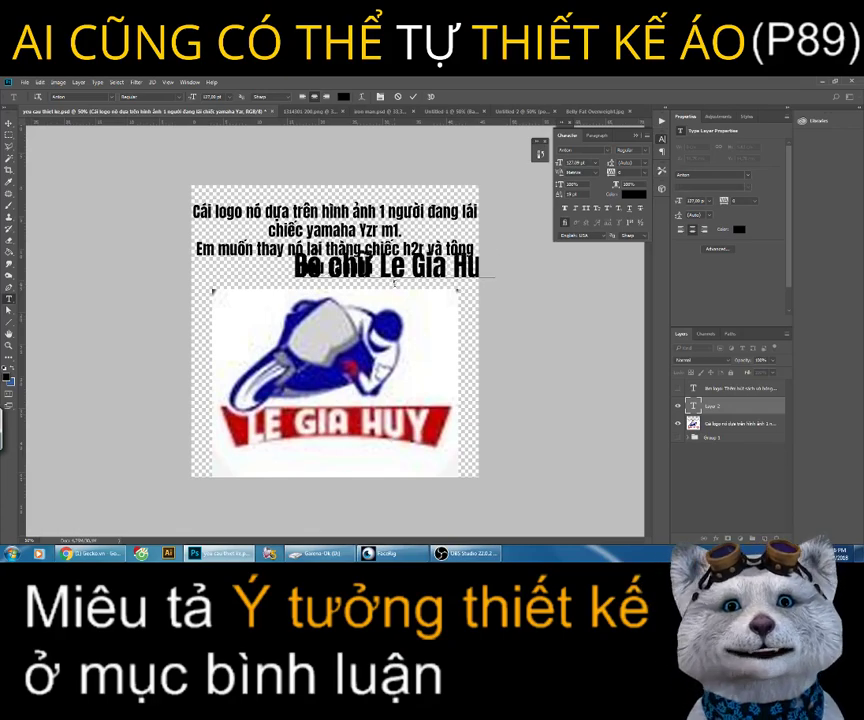
pyautogui.write('y')
pyautogui.hotkey('ctrl', 'Return')
# Step: Move and shrink the new line to sit just under the H2R request
pyautogui.moveTo(453, 250); pyautogui.dragTo(393, 283)
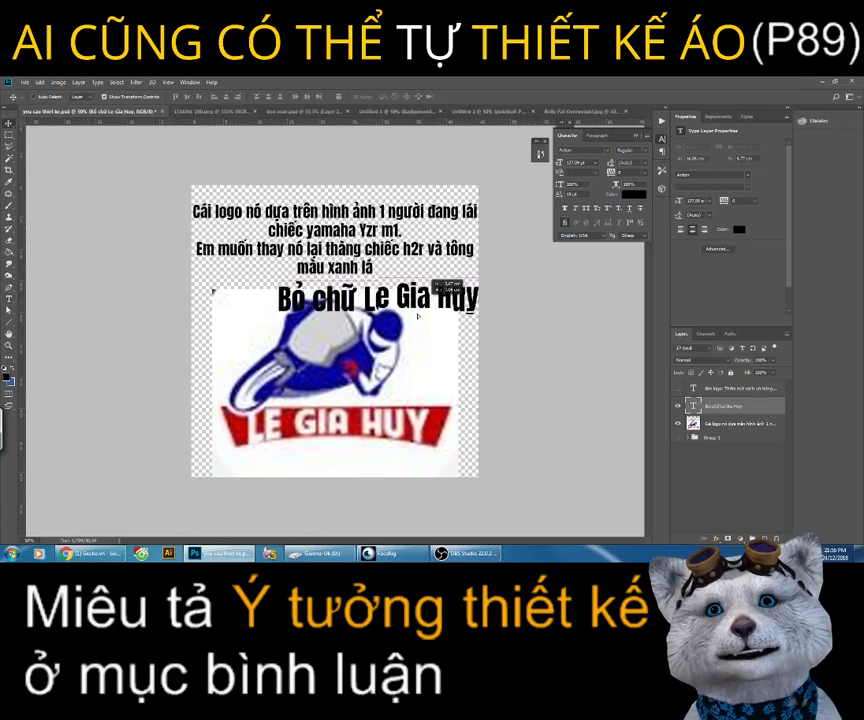
pyautogui.hotkey('ctrl', 't')
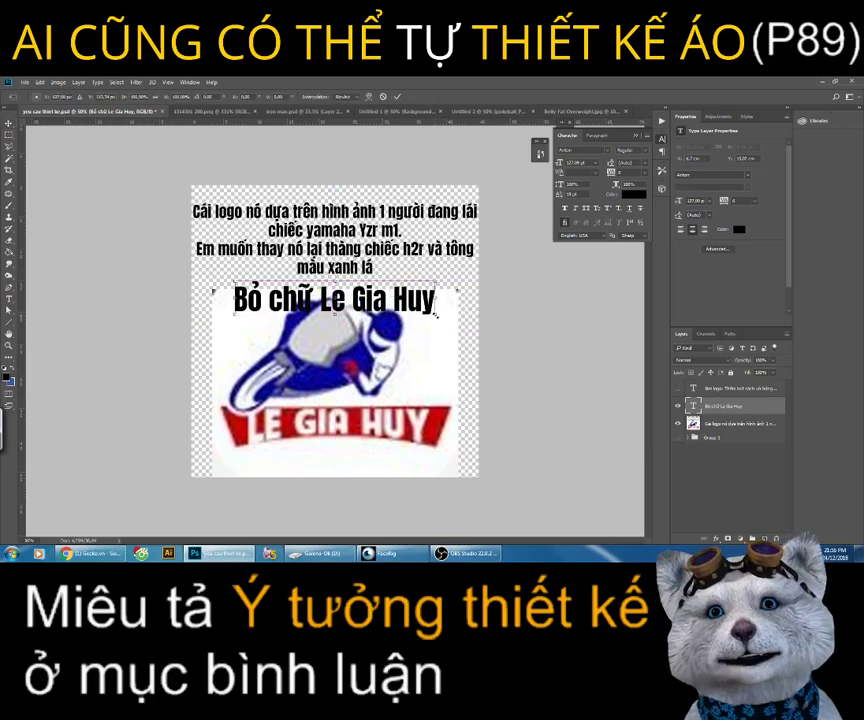
pyautogui.moveTo(437, 313); pyautogui.dragTo(388, 289)
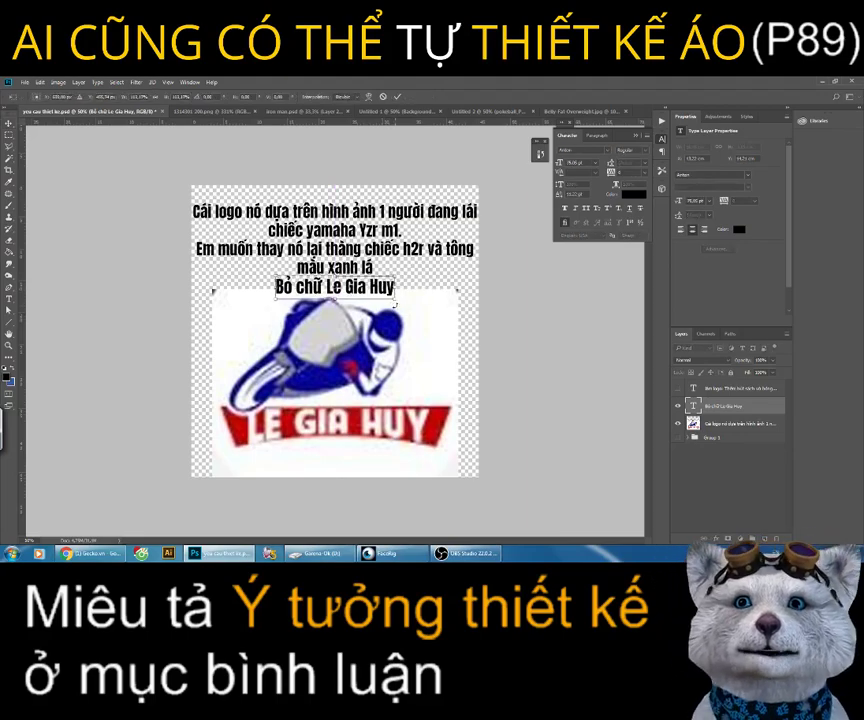
pyautogui.press('Return')
pyautogui.hotkey('alt', 'Tab')
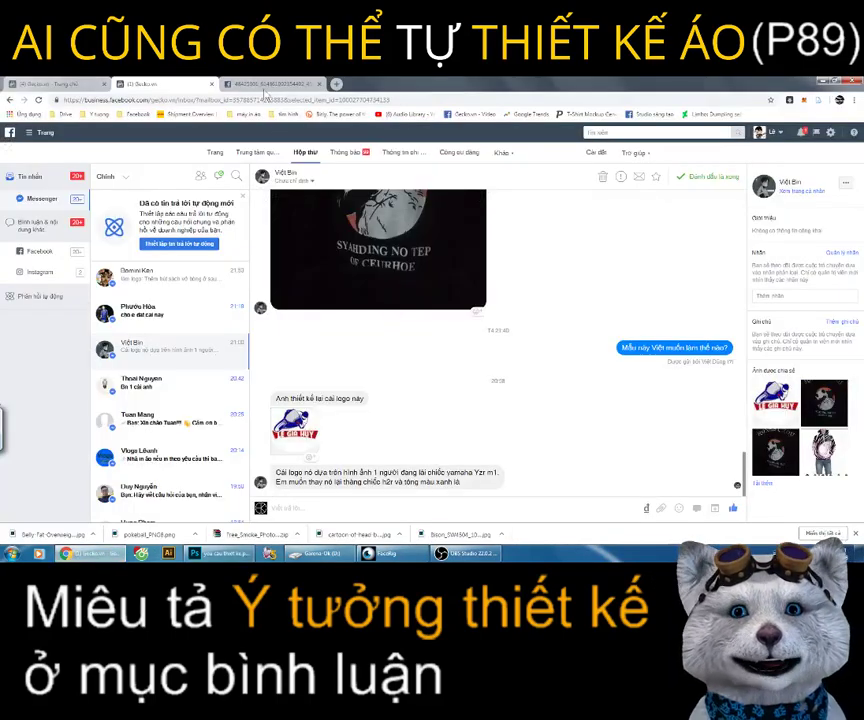
# Step: Scroll up and down through the live video comments panel
pyautogui.click(12, 83)
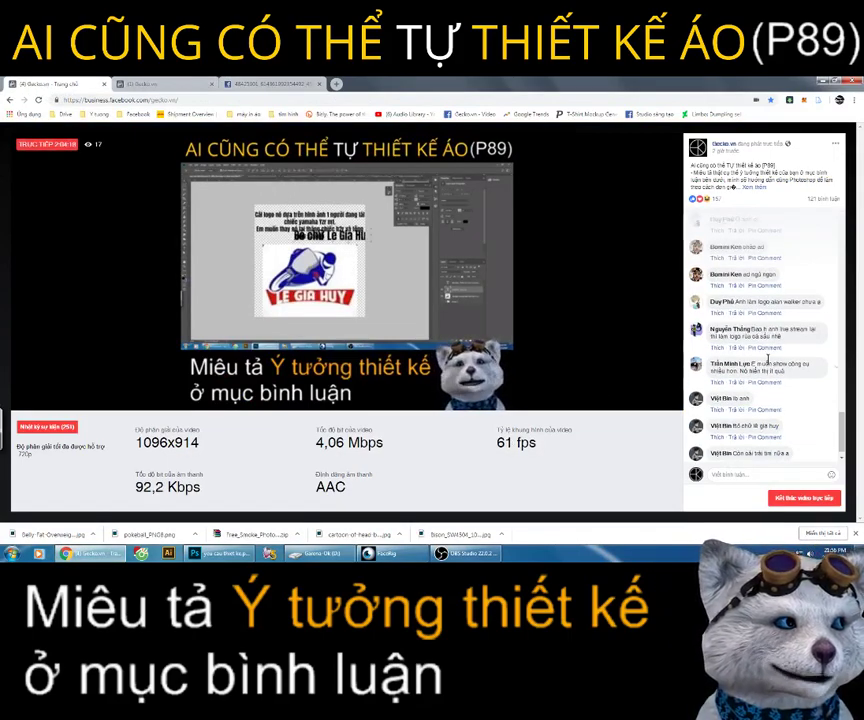
pyautogui.scroll(3, 764, 356)
pyautogui.scroll(3, 766, 360)
pyautogui.scroll(3, 768, 364)
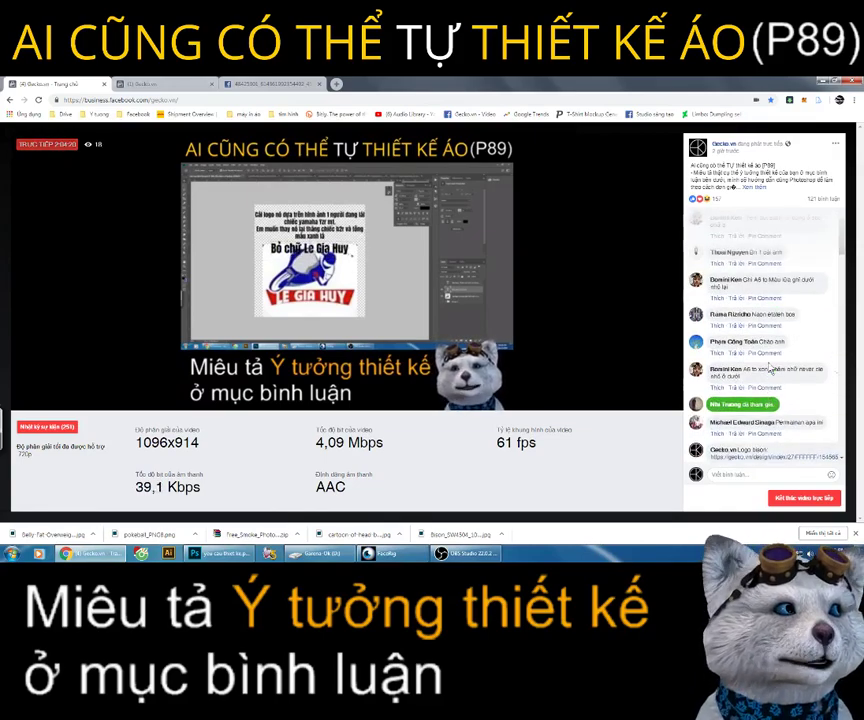
pyautogui.scroll(-3, 769, 368)
pyautogui.scroll(-3, 768, 366)
pyautogui.scroll(-3, 767, 364)
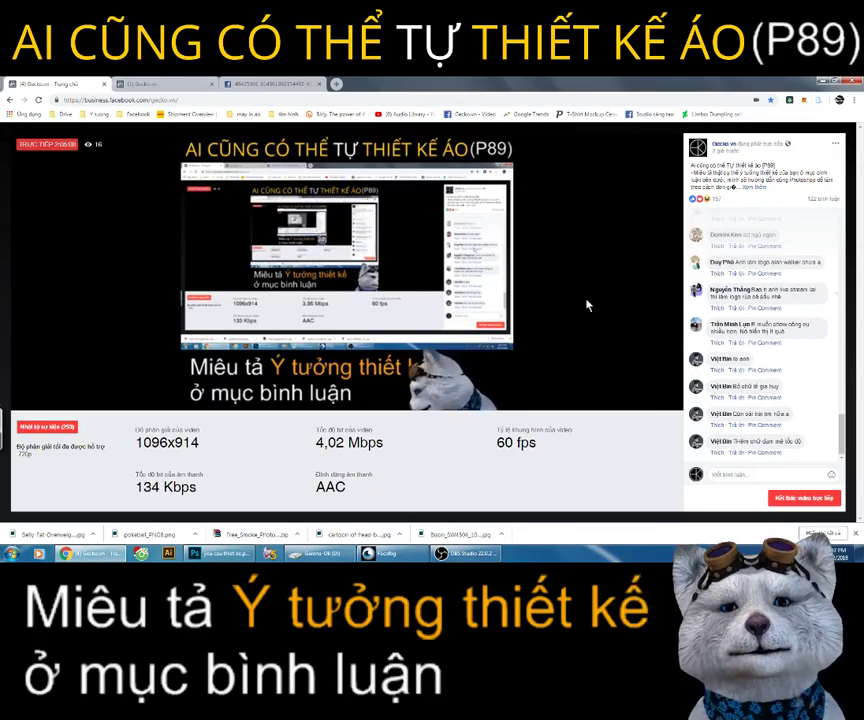
pyautogui.click(207, 555)
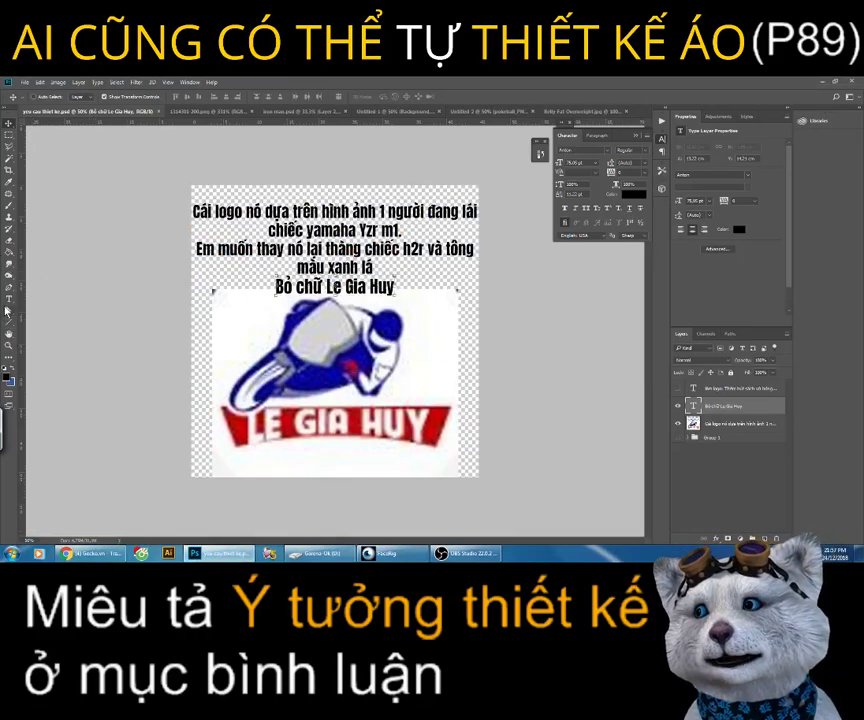